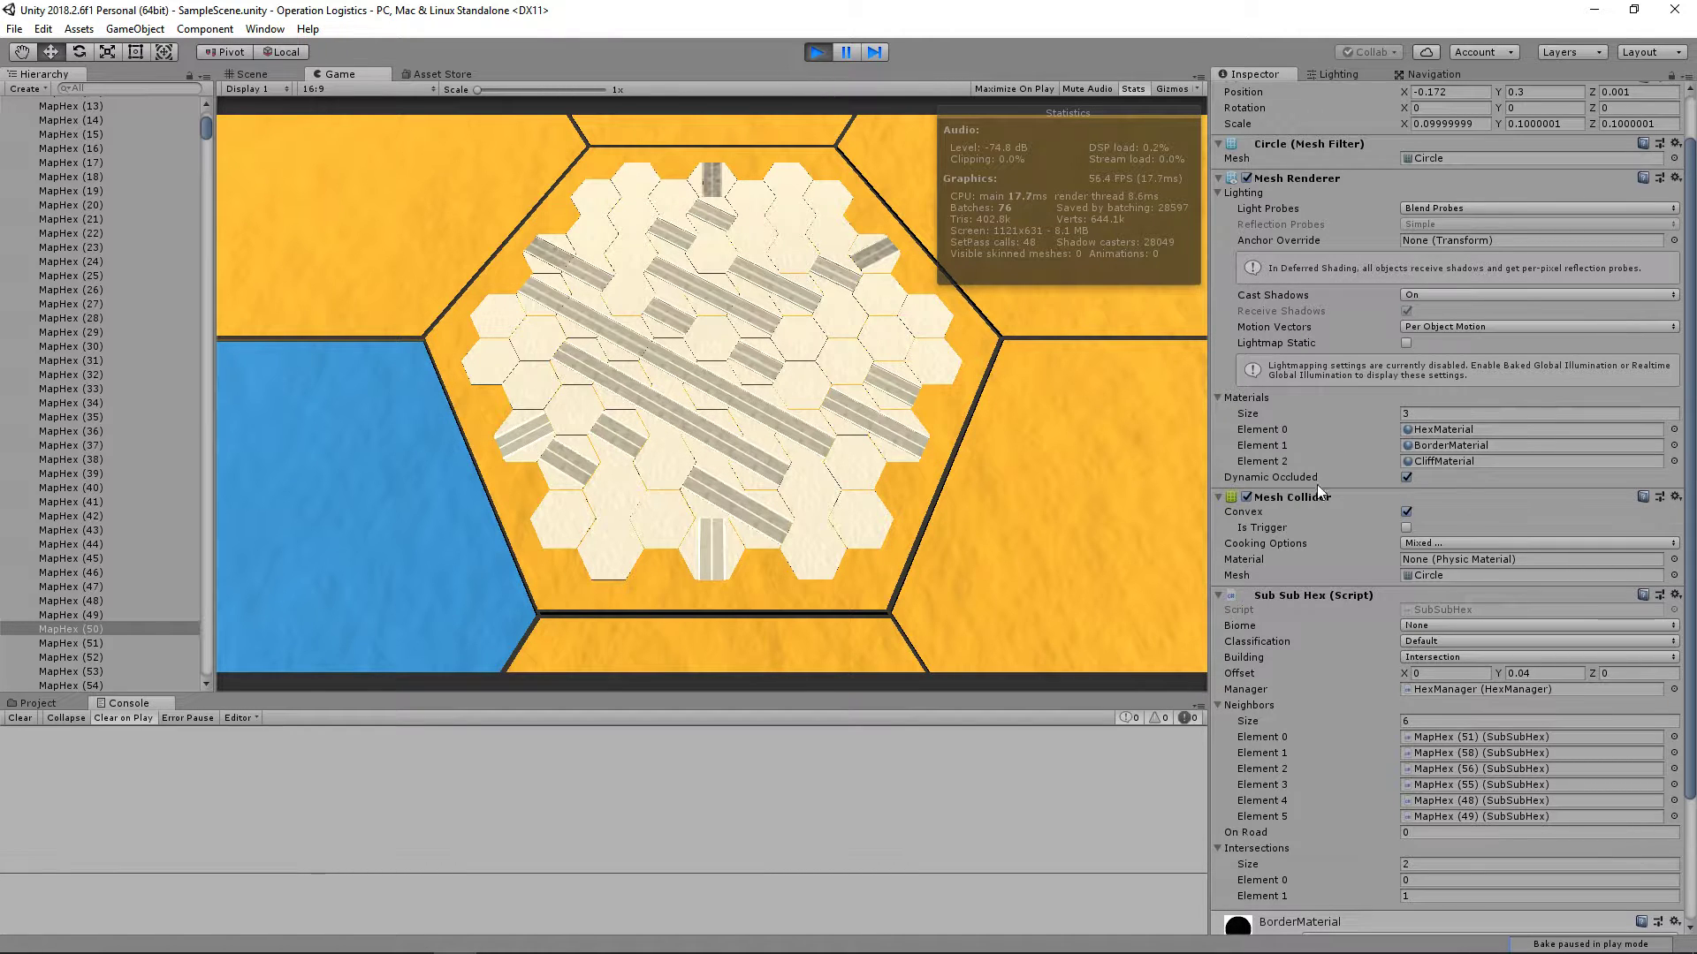
# Step: Stop the running game and open the road model from the Meshes asset folder in Blender
pyautogui.click(819, 53)
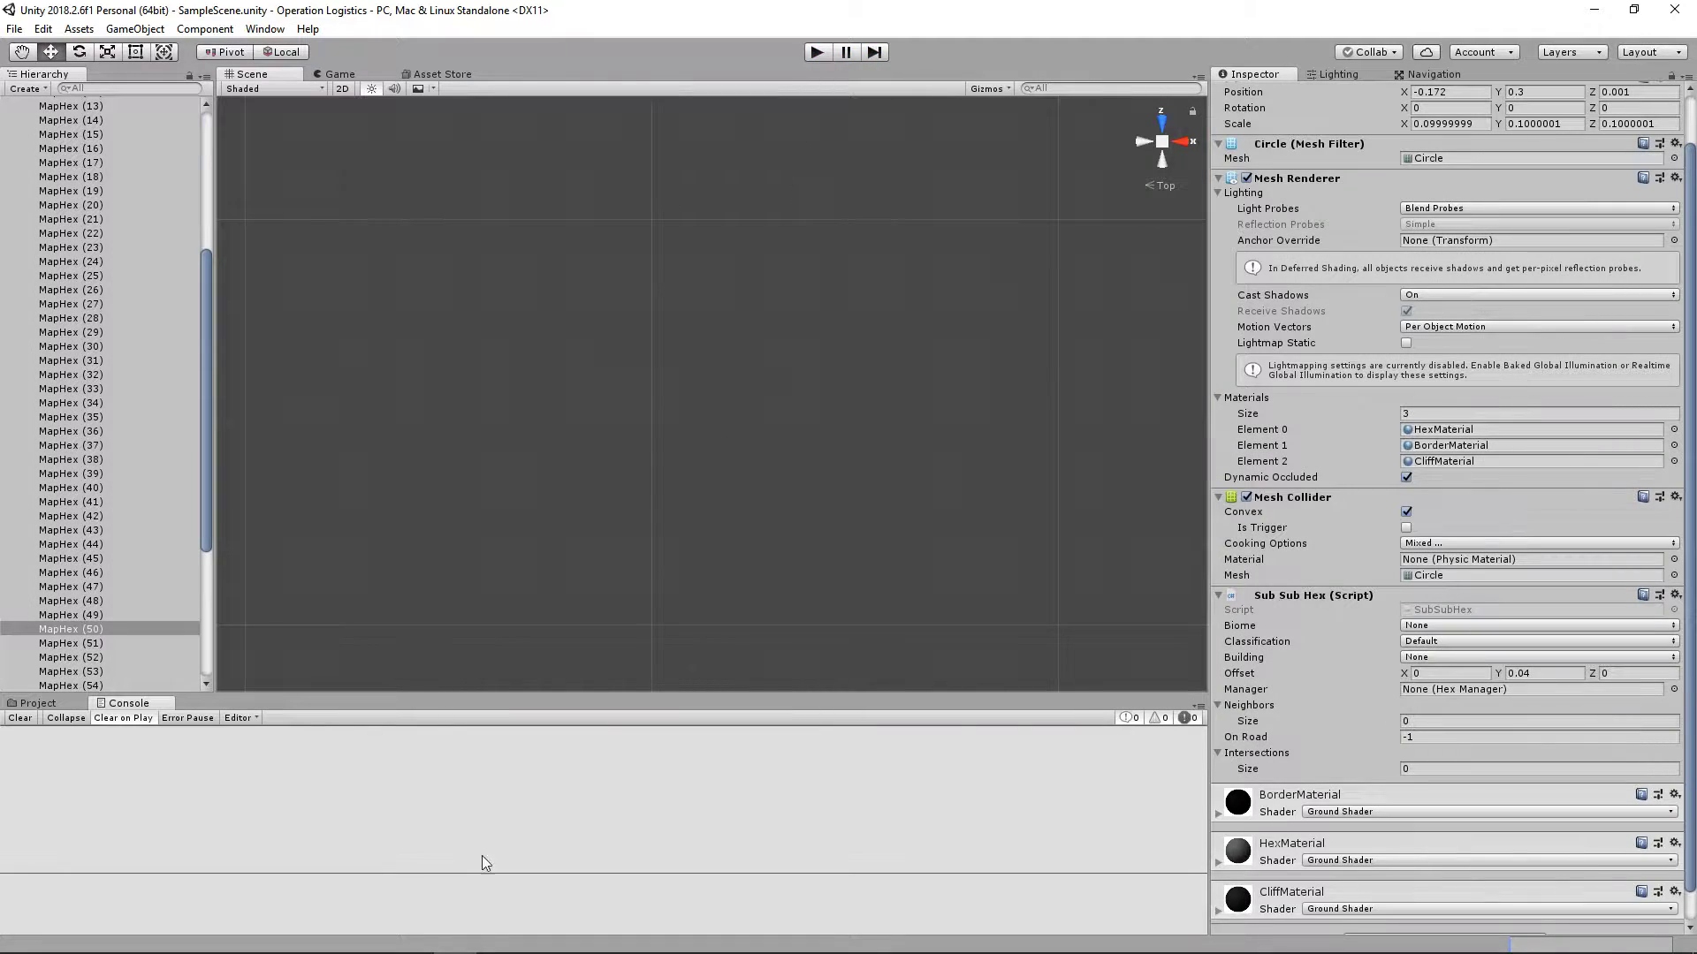
pyautogui.click(28, 705)
pyautogui.click(248, 870)
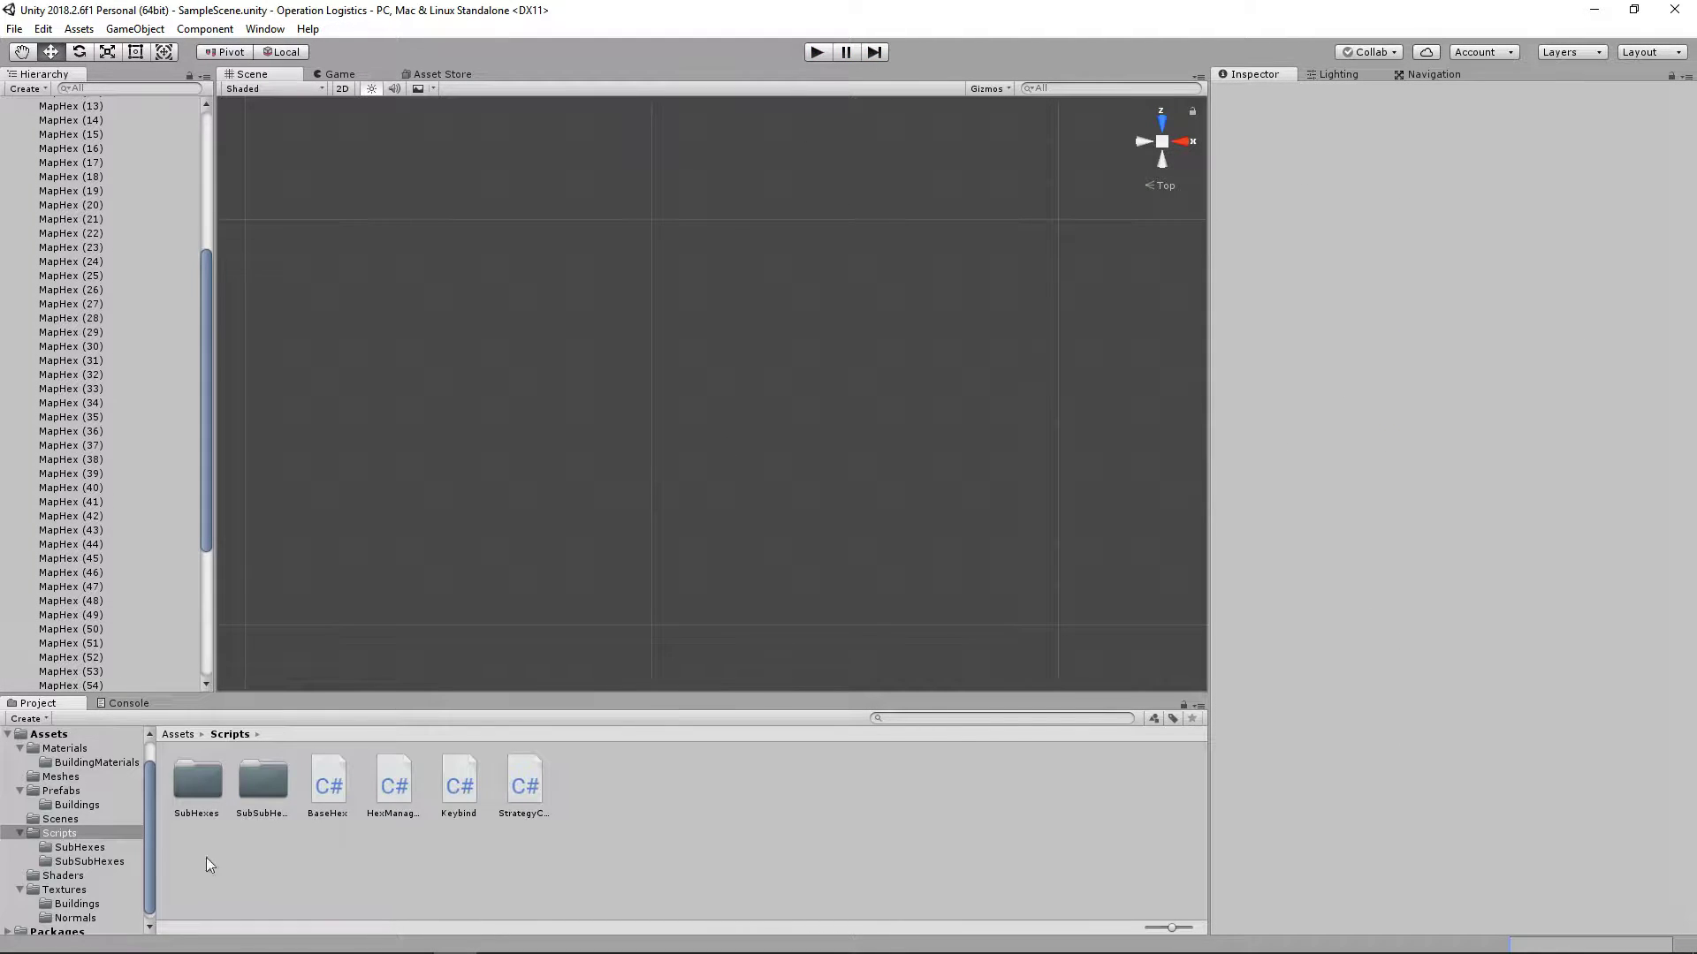
pyautogui.click(67, 780)
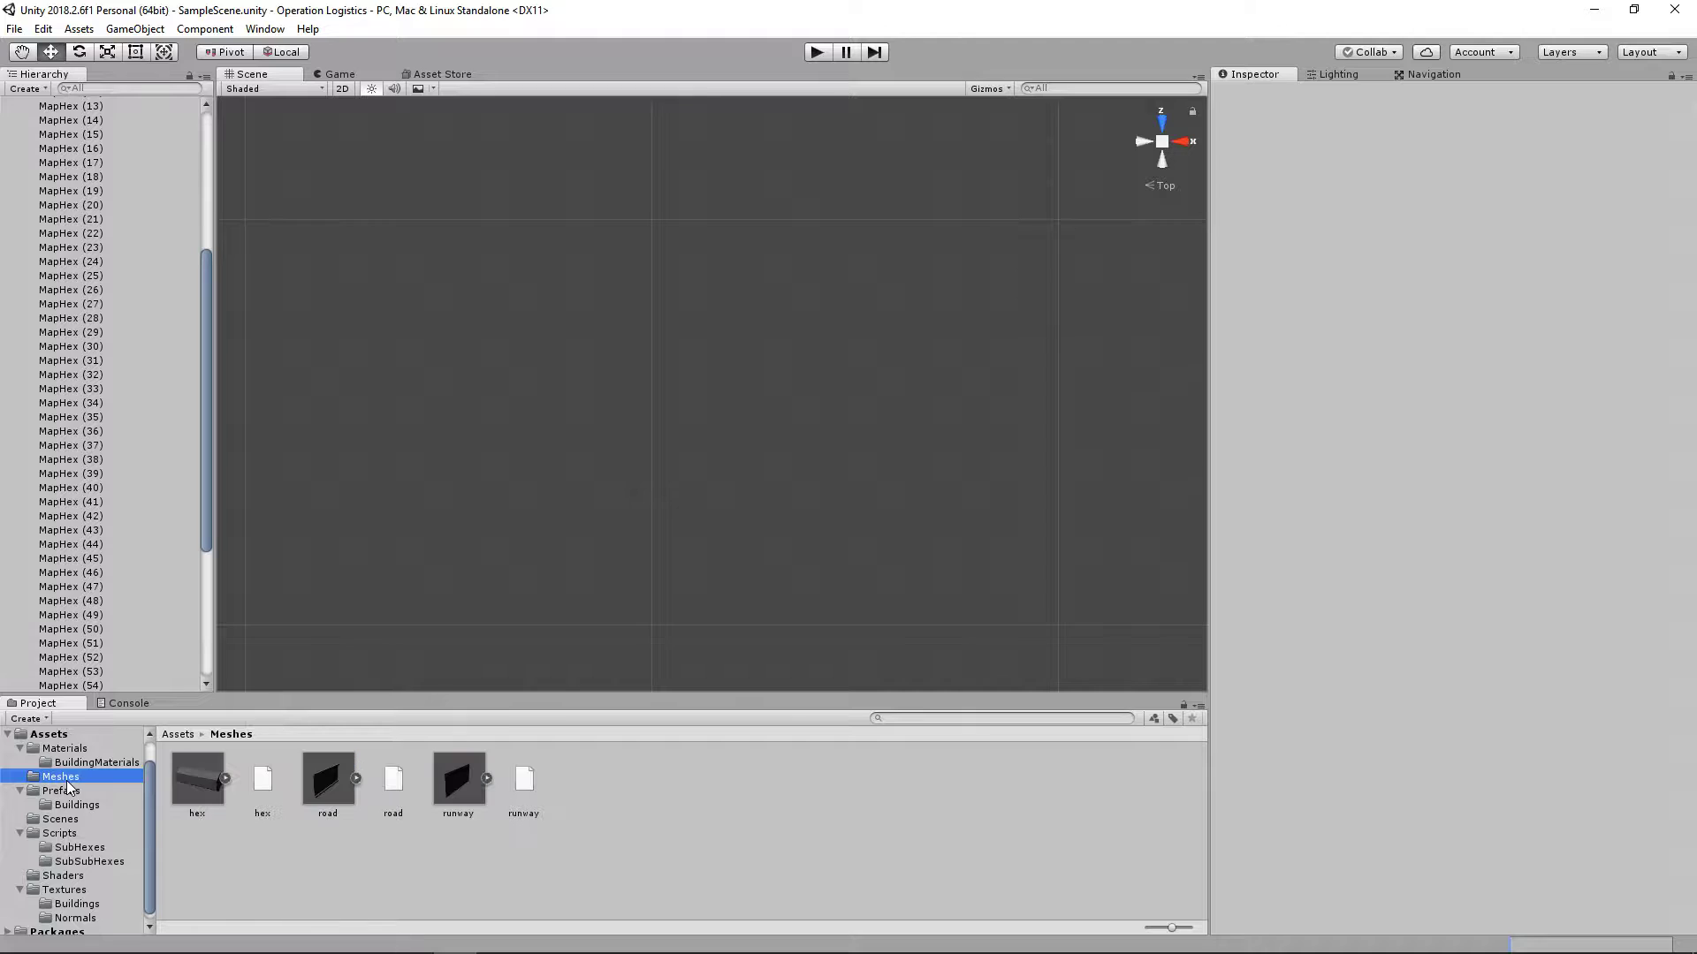
pyautogui.click(329, 783)
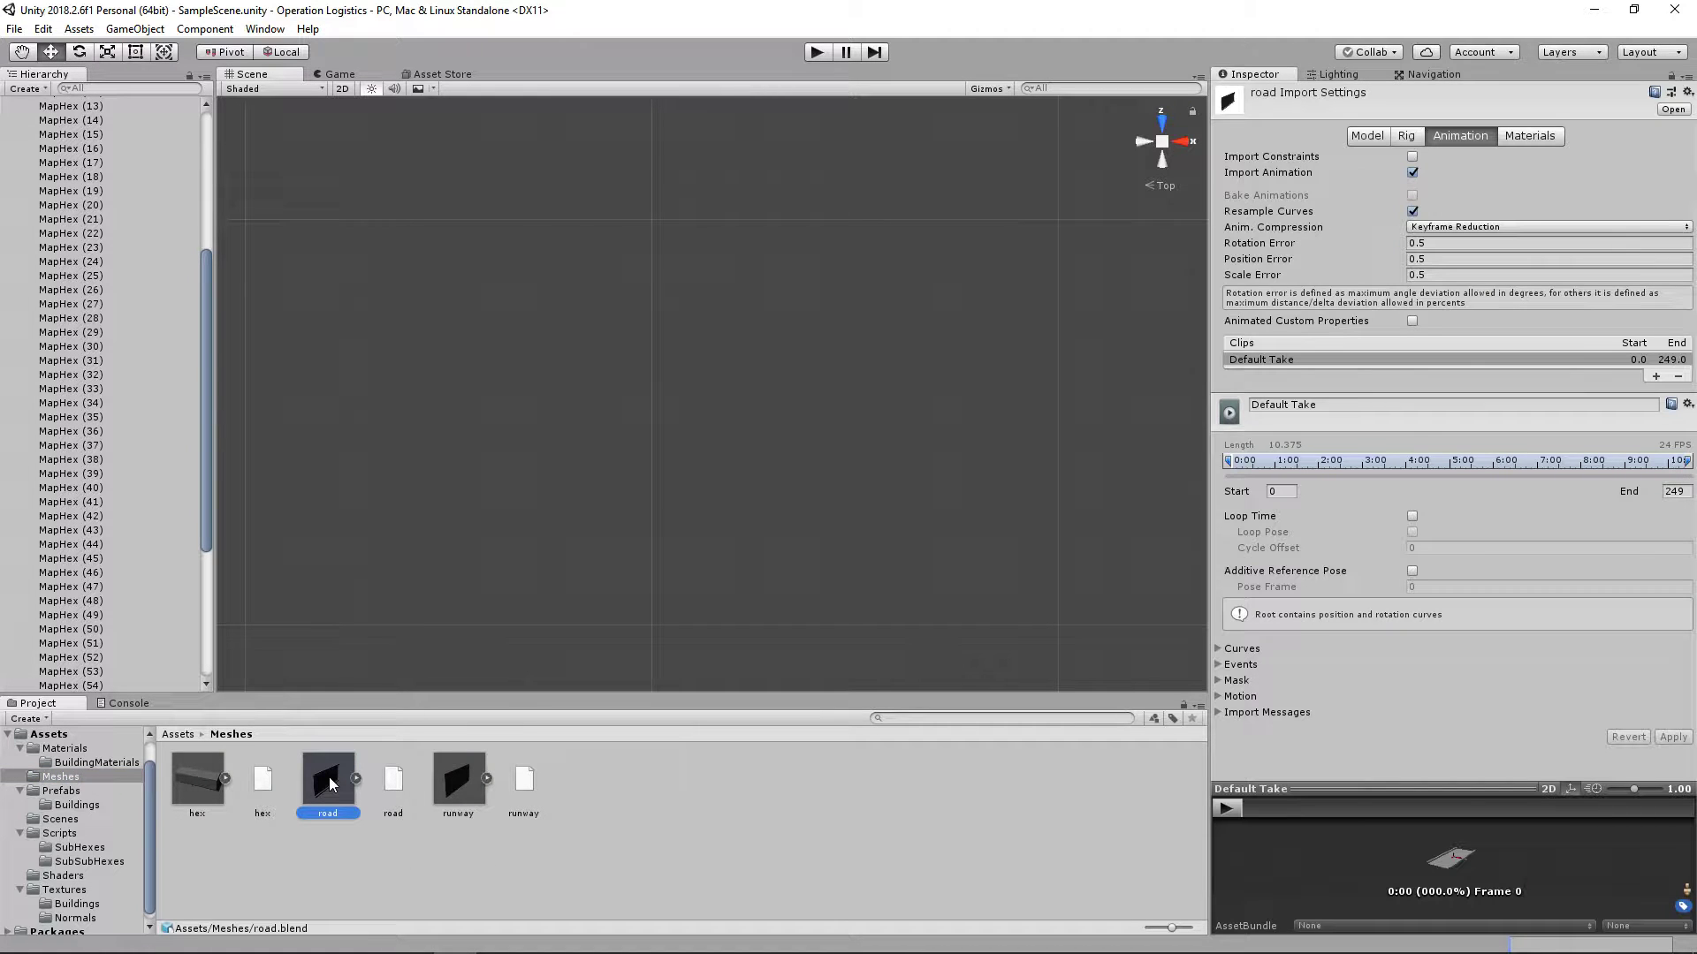
pyautogui.doubleClick(331, 779)
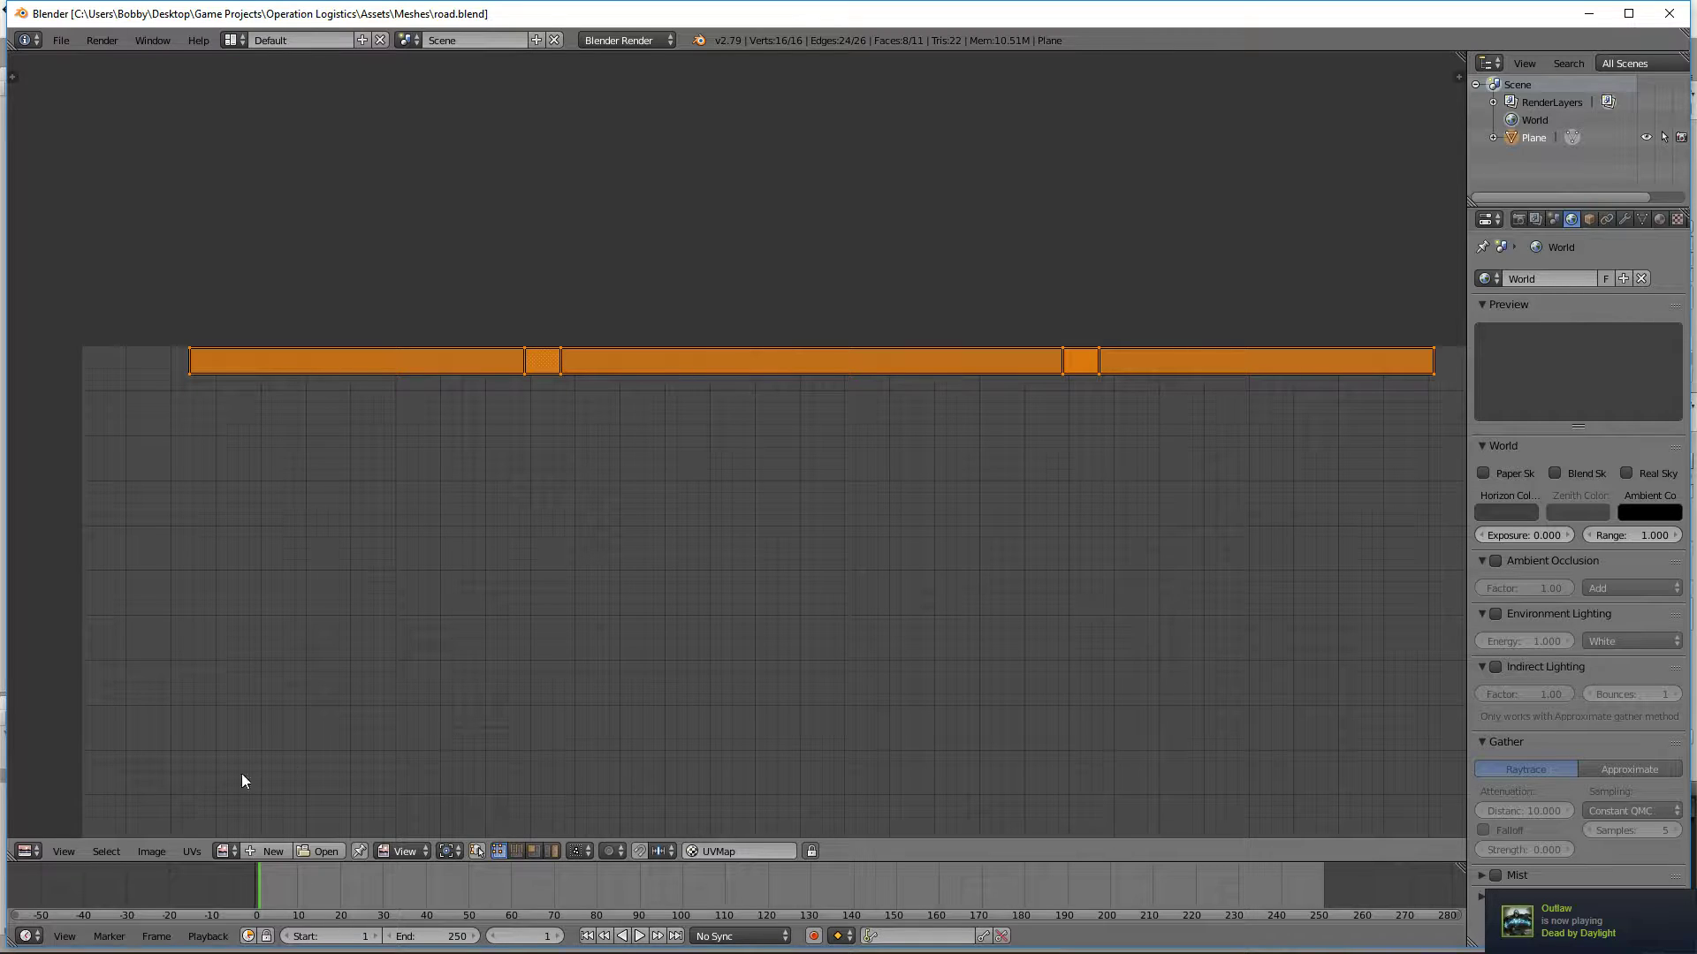
# Step: Change the UV editing area to a 3D View and maximize the program window
pyautogui.click(41, 850)
pyautogui.click(42, 827)
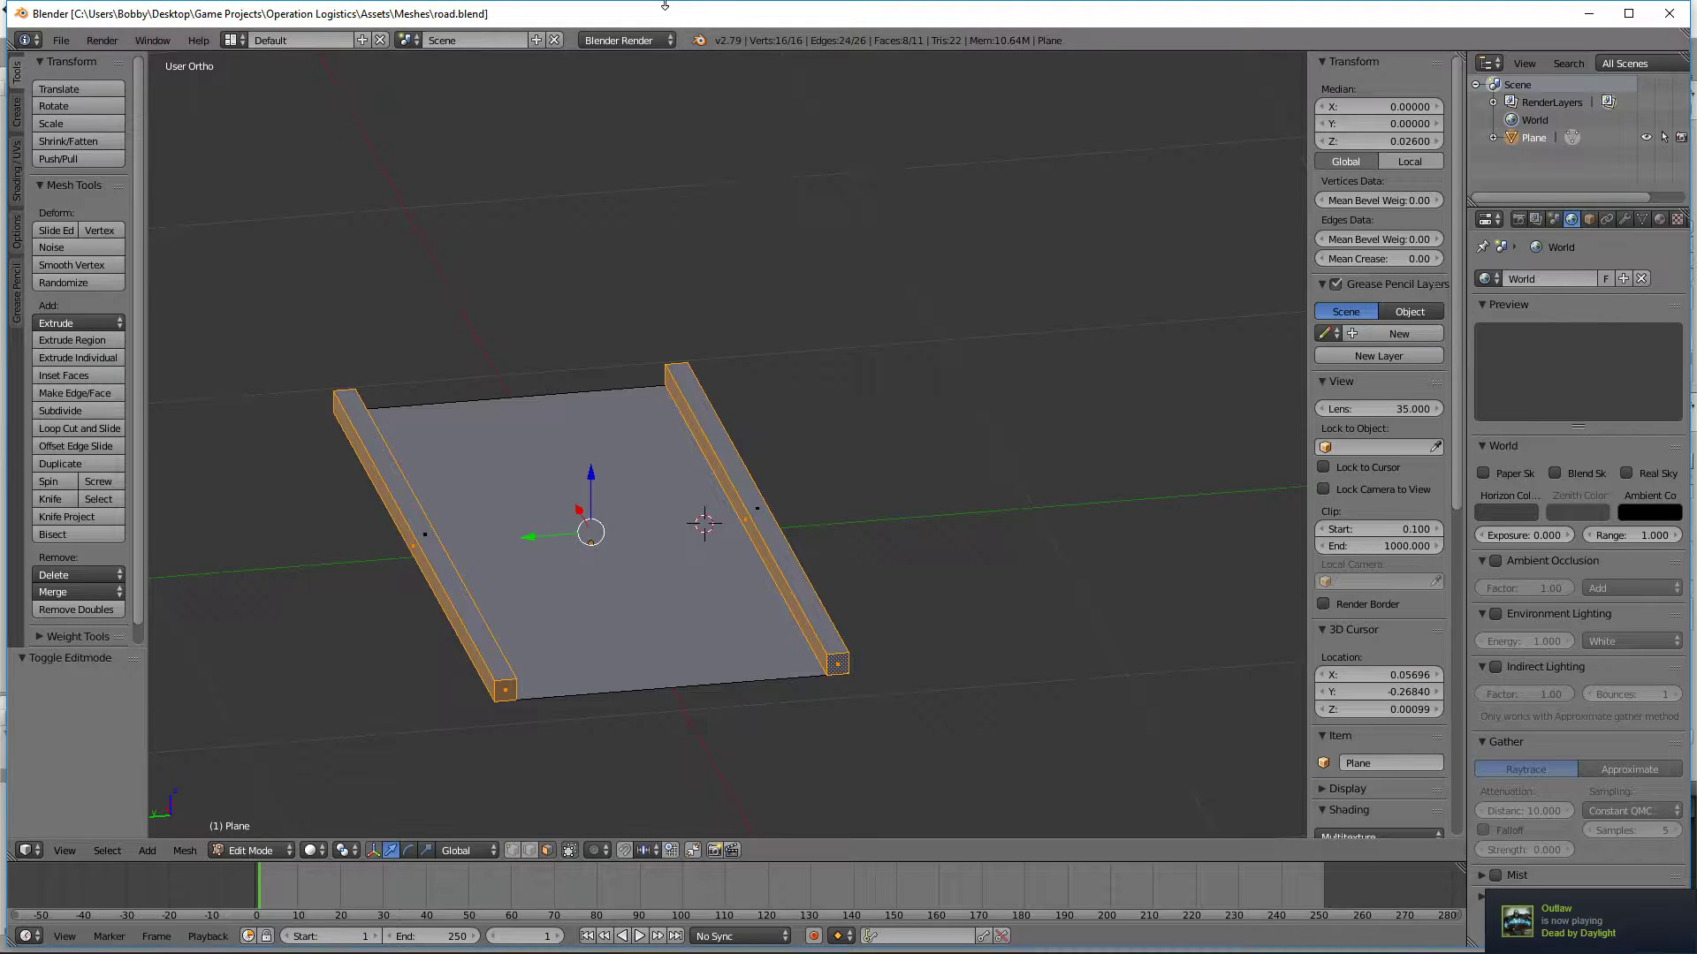
pyautogui.doubleClick(623, 13)
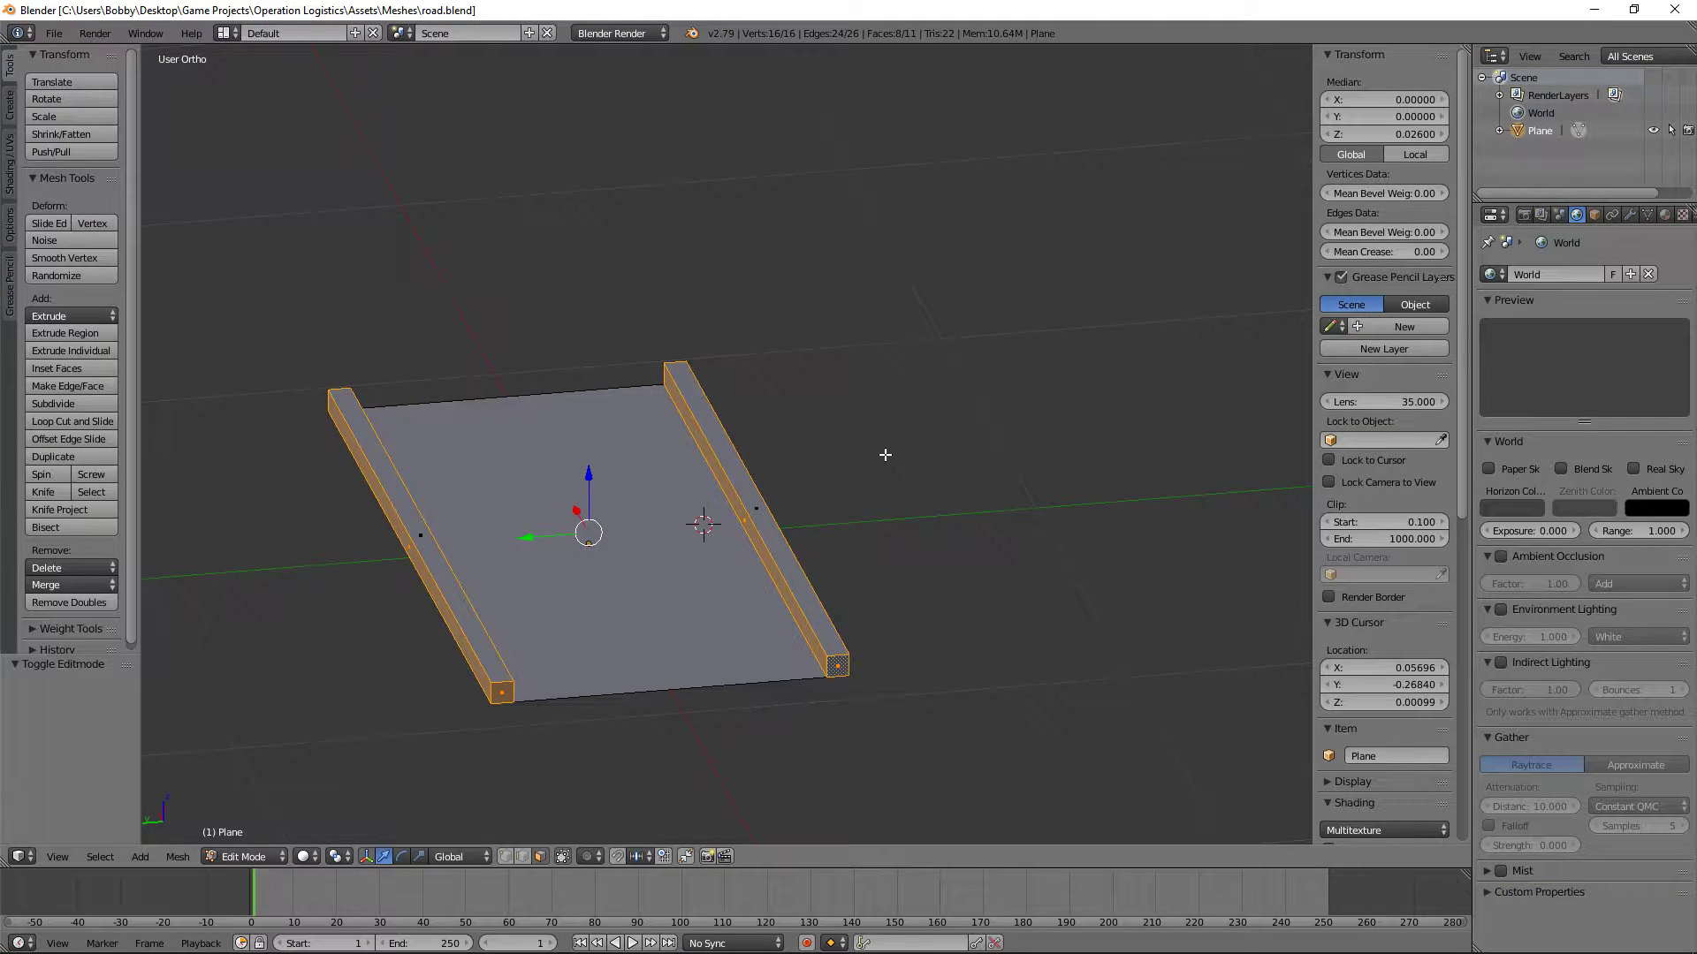
# Step: Deselect all of the road's geometry and save the file from Object Mode
pyautogui.press('KP_7')
pyautogui.scroll(-8, 885, 454)
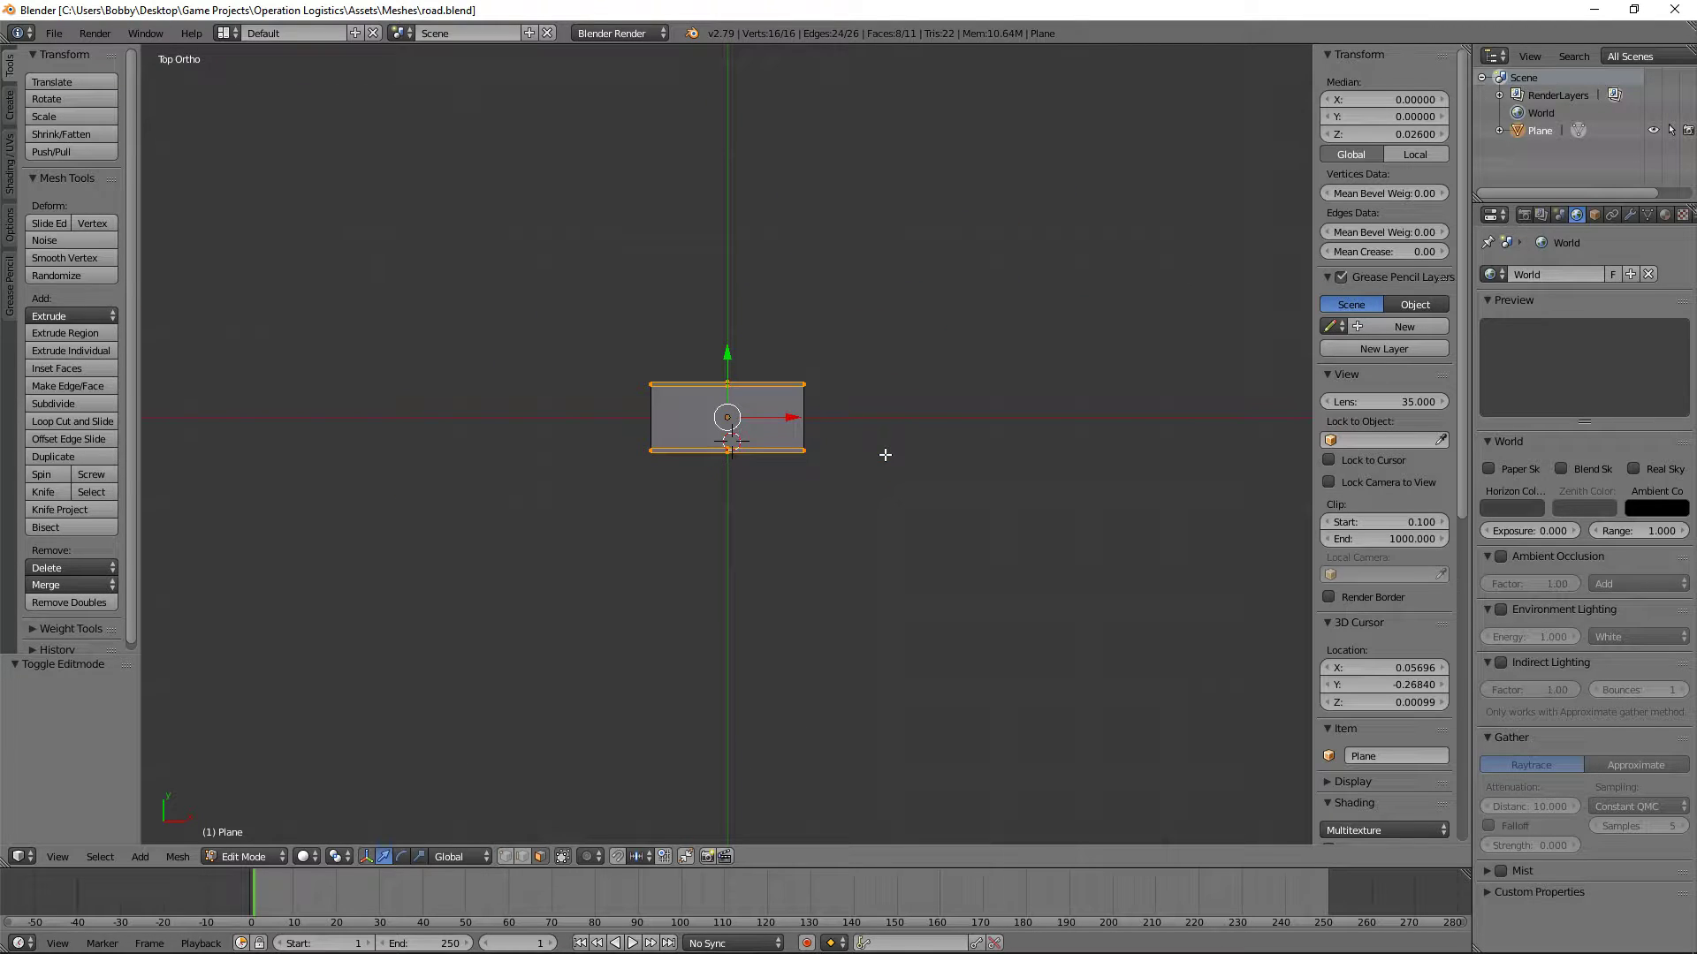
pyautogui.press('a')
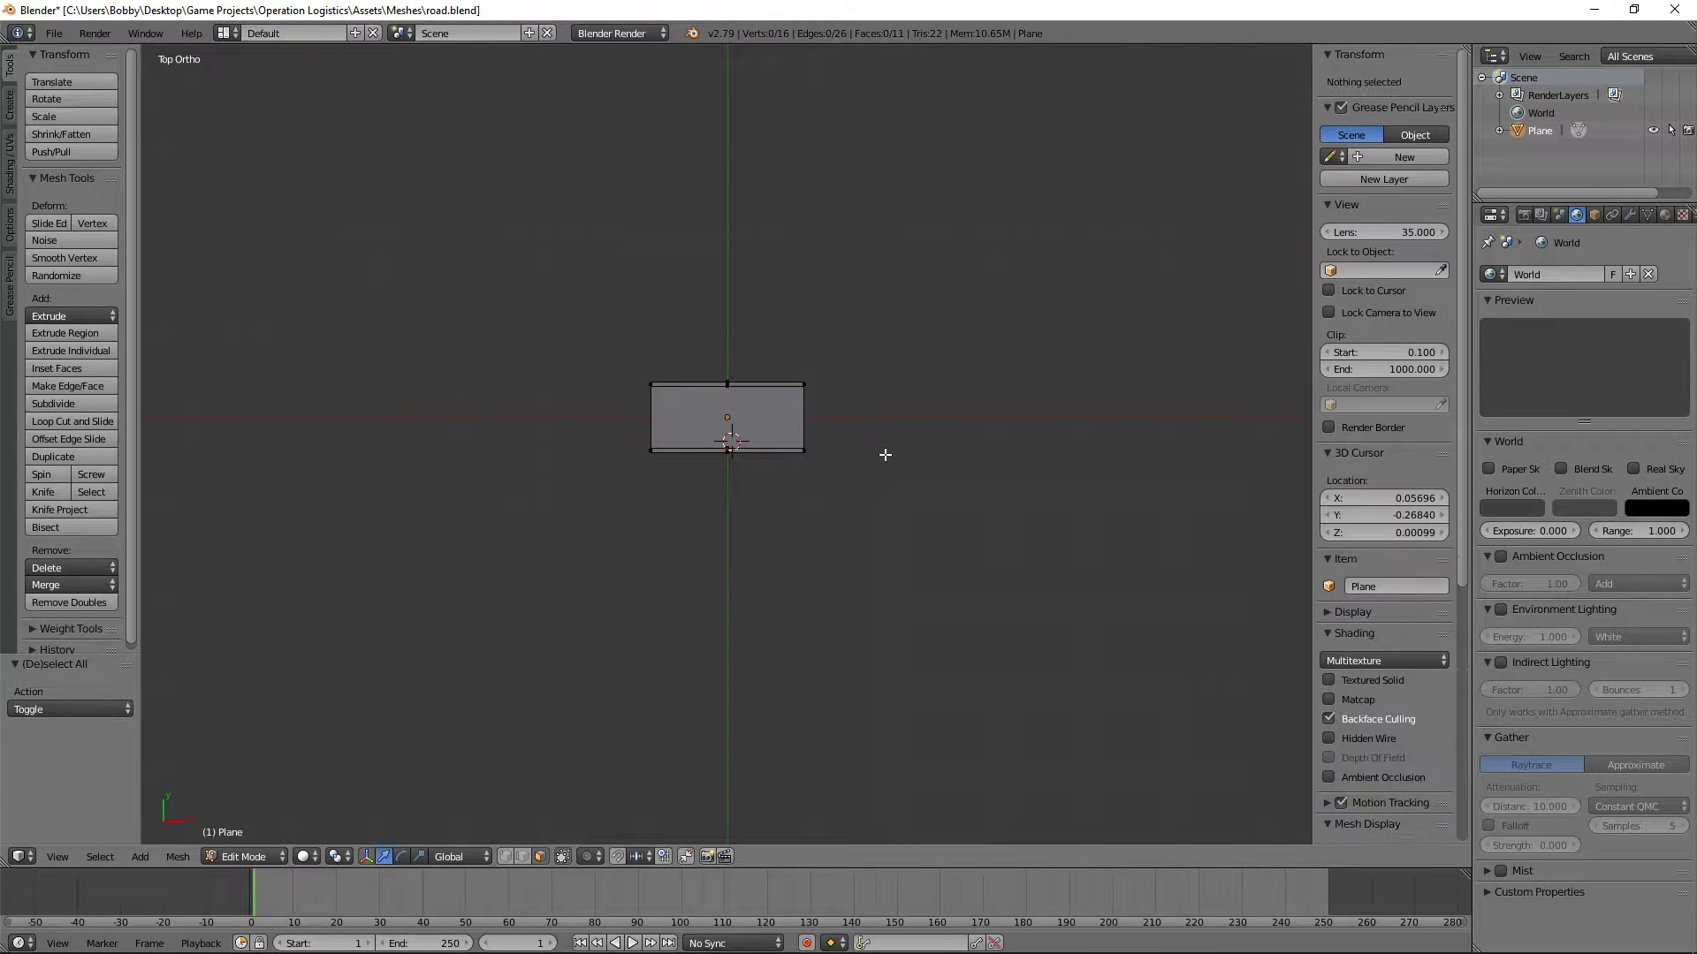
pyautogui.press('Tab')
pyautogui.click(57, 33)
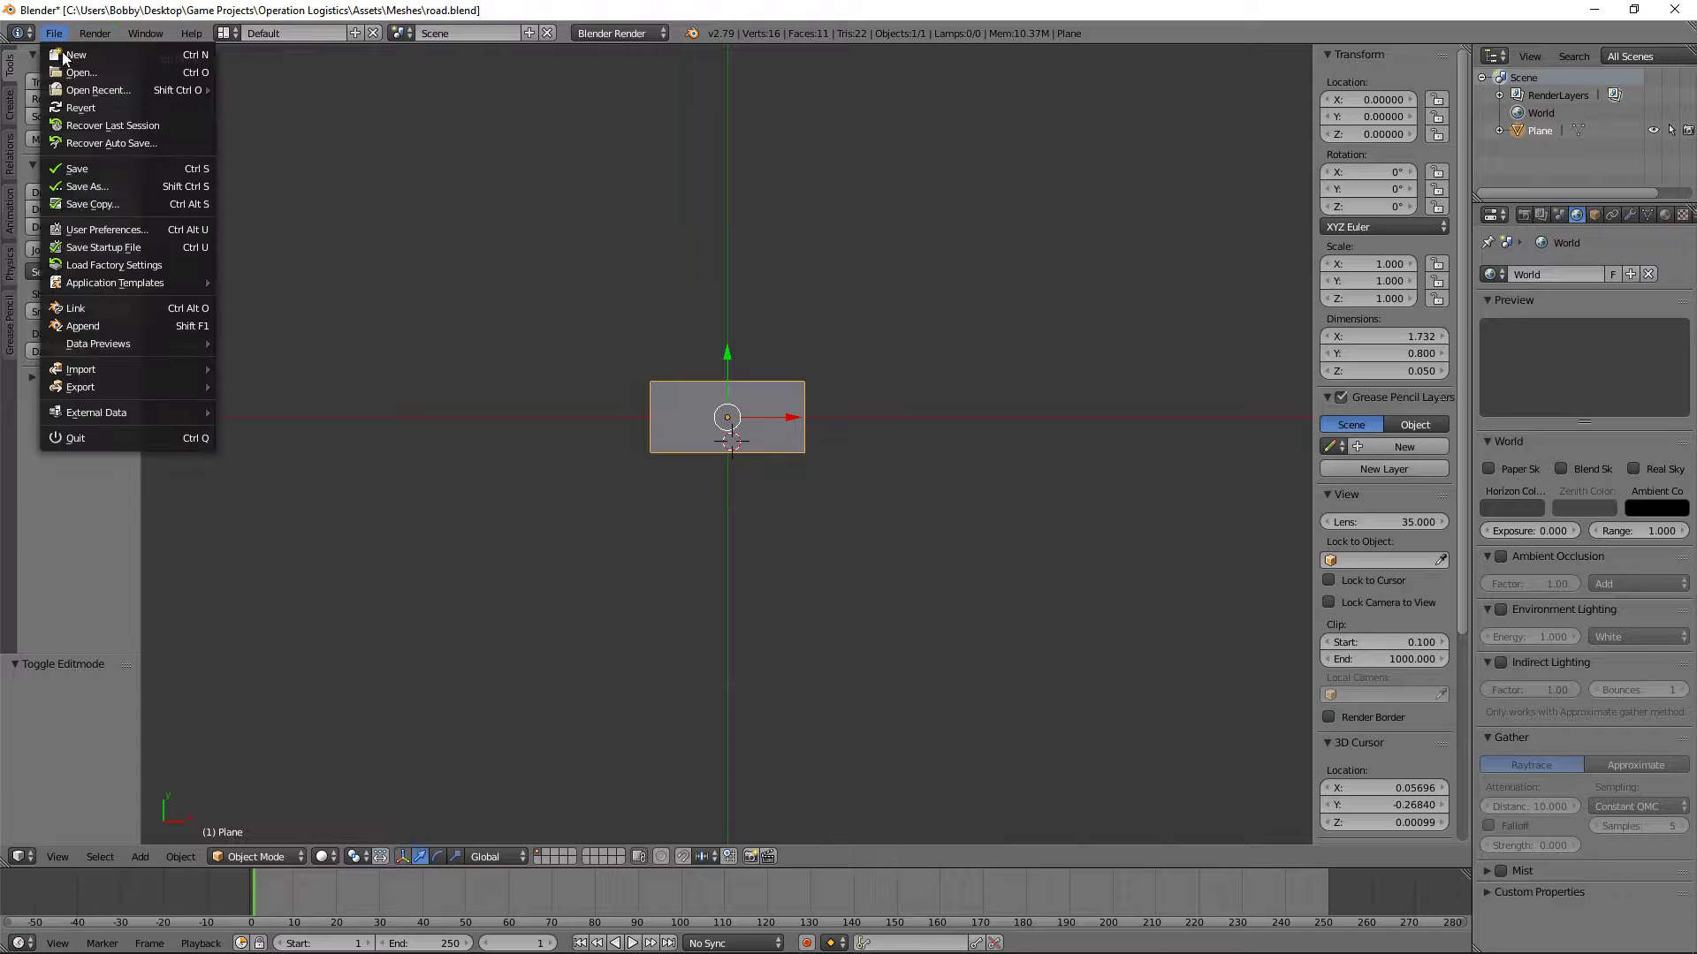
pyautogui.click(92, 168)
# Step: Find and enable the Screencast Keys add-on in the user preferences
pyautogui.click(53, 34)
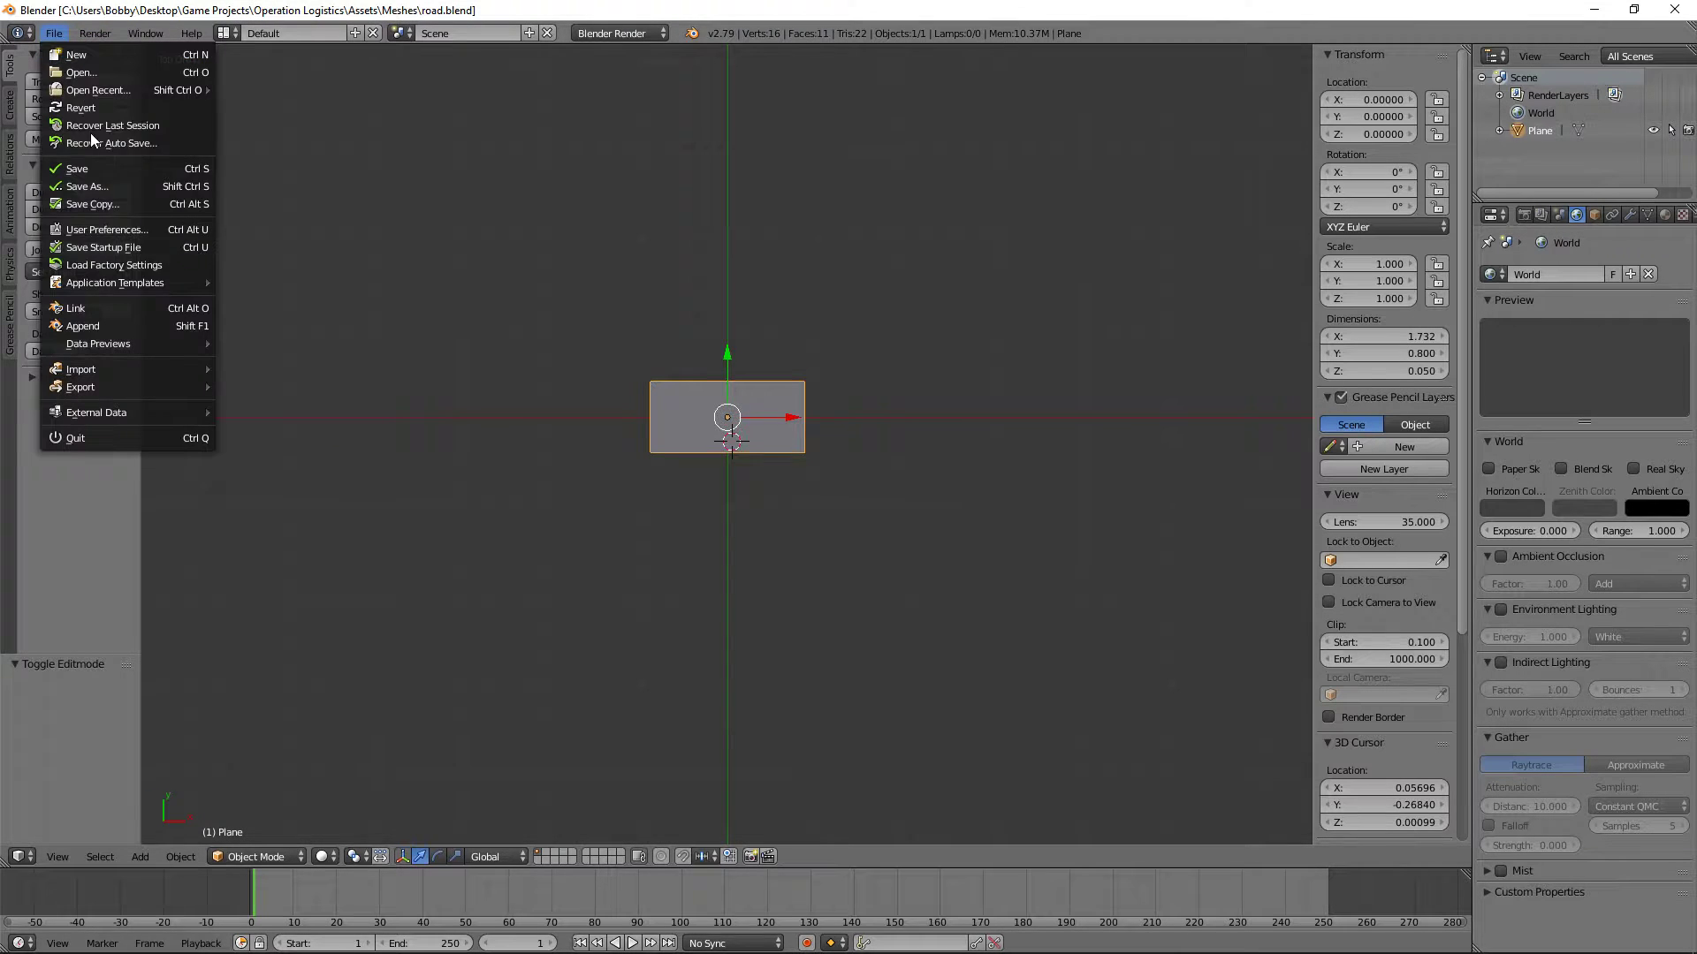
pyautogui.click(119, 230)
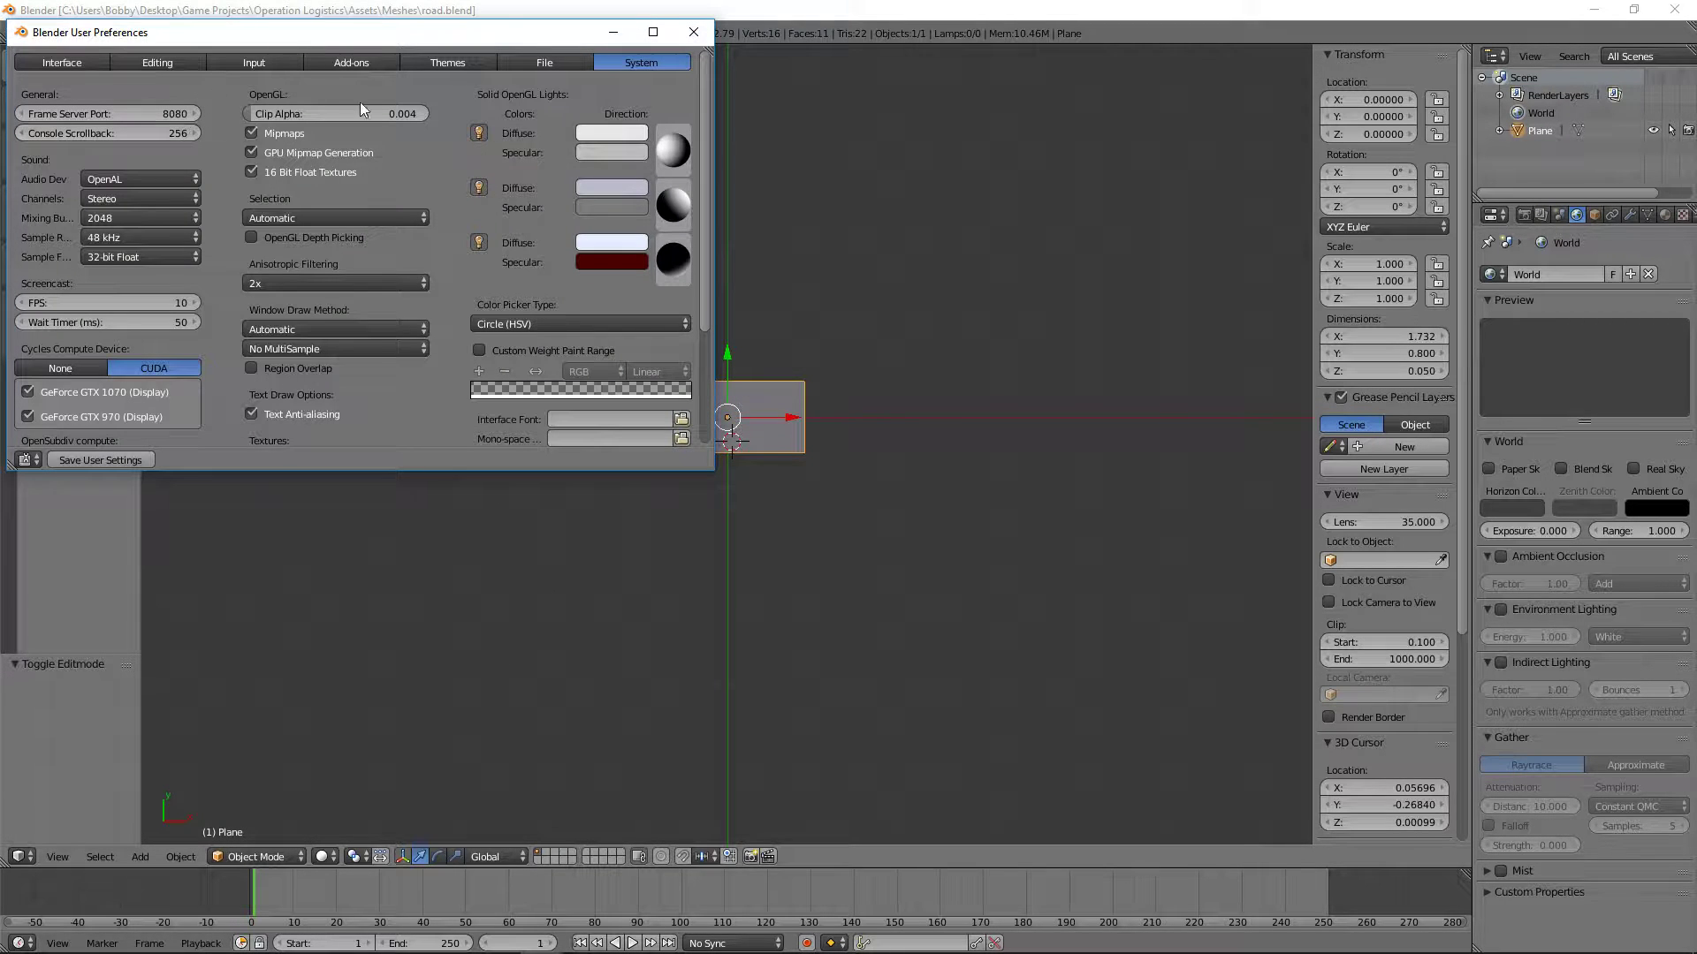
pyautogui.click(351, 62)
pyautogui.click(98, 94)
pyautogui.write('scree')
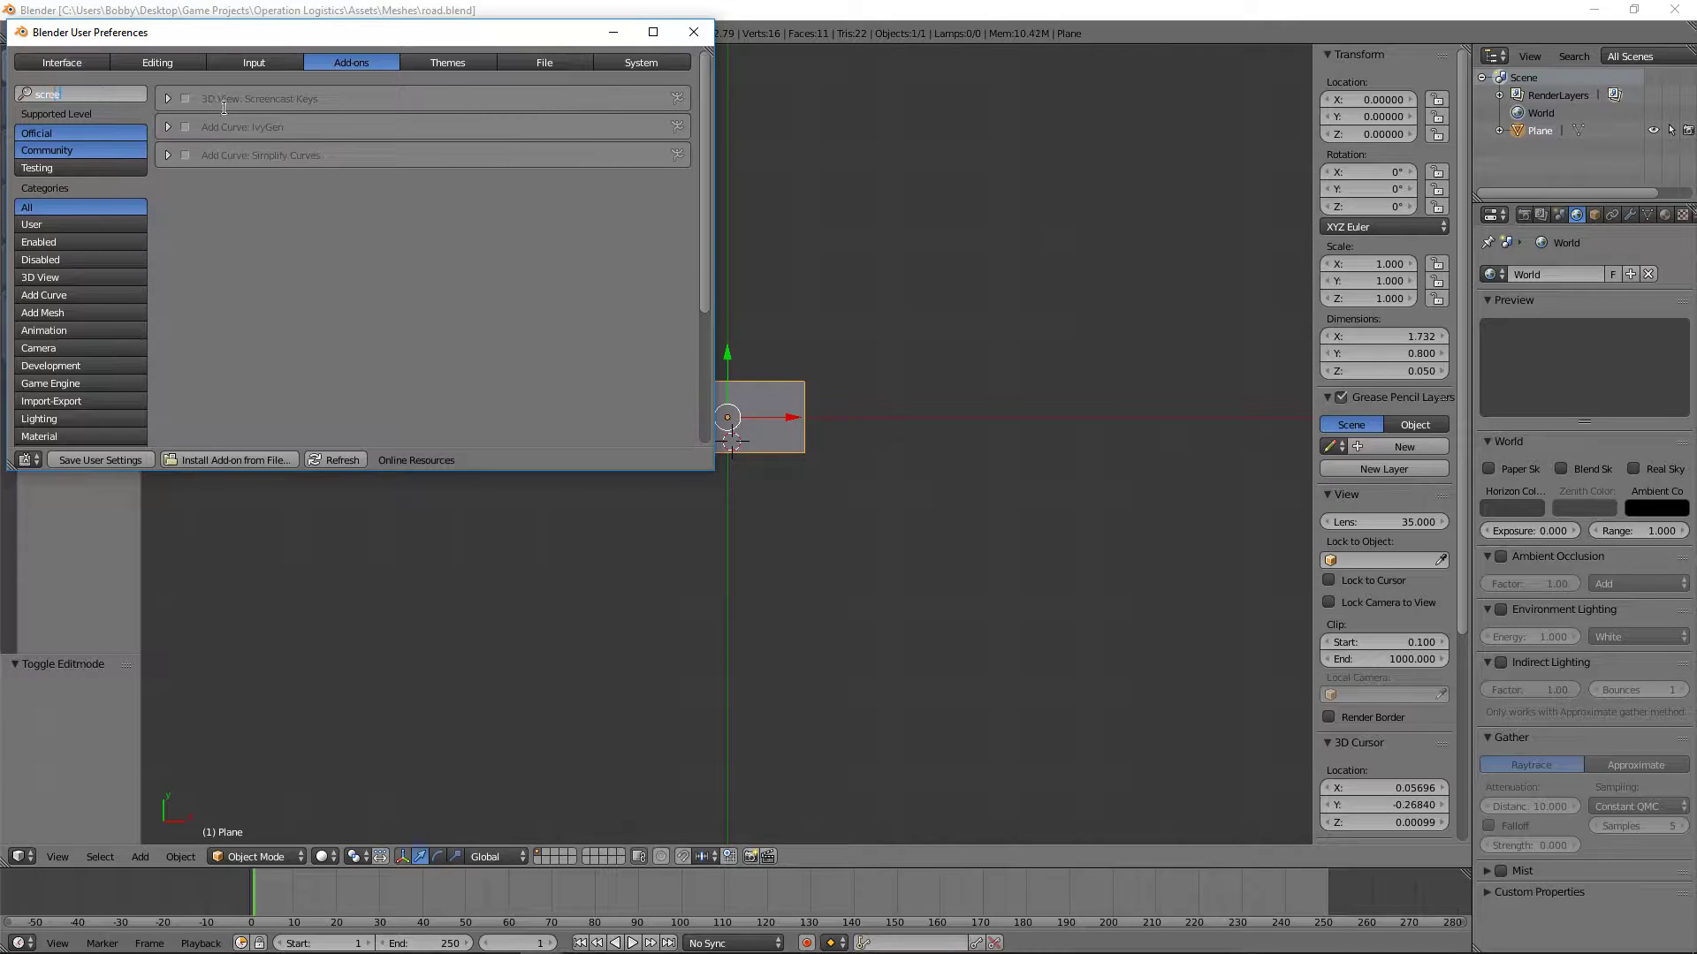
pyautogui.click(185, 99)
pyautogui.click(693, 32)
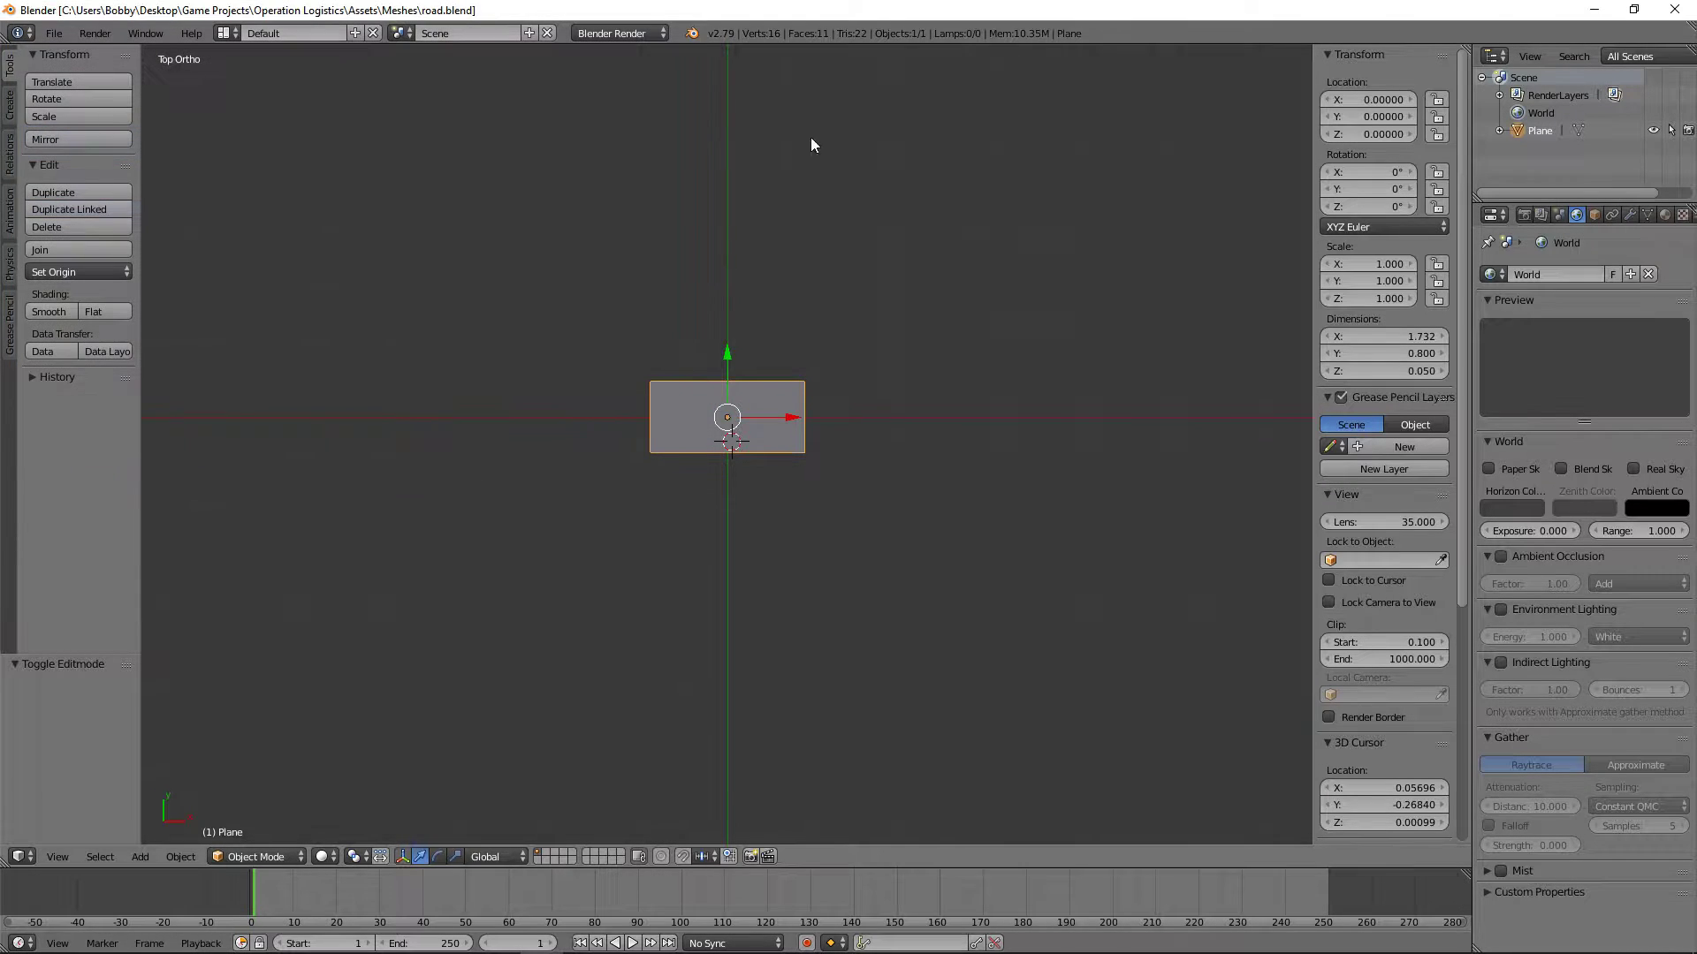
# Step: Start the Screencast Keys display in the 3D View
pyautogui.scroll(-5, 1362, 645)
pyautogui.scroll(-4, 1363, 645)
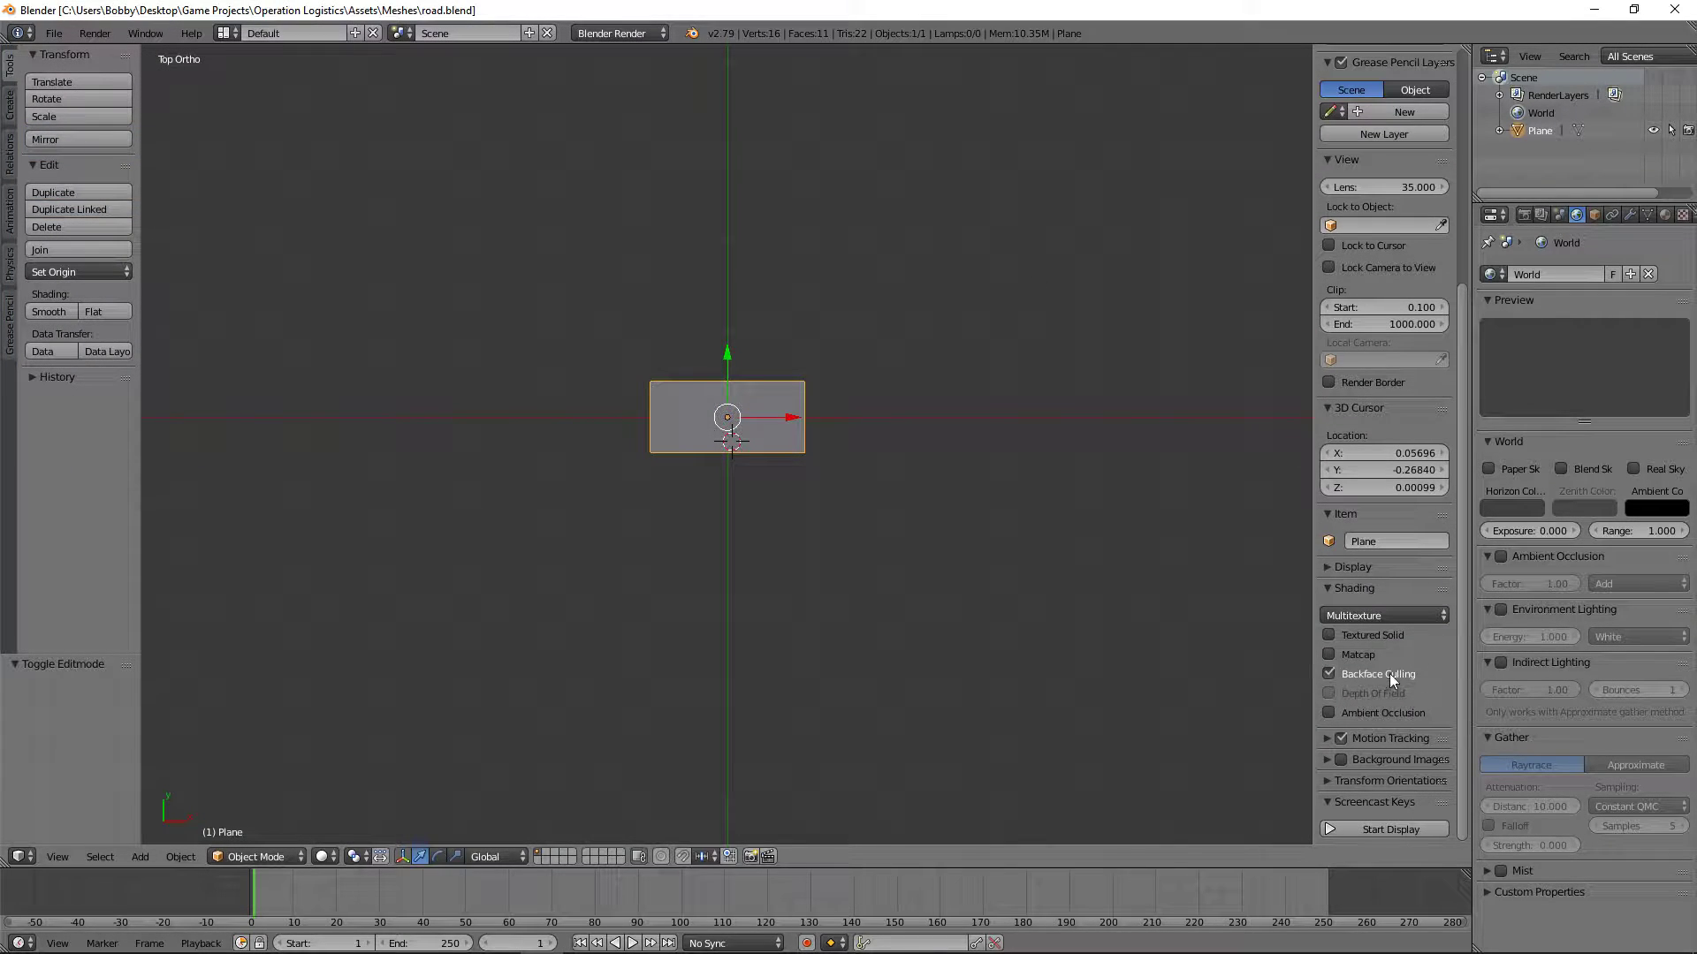
pyautogui.click(1341, 830)
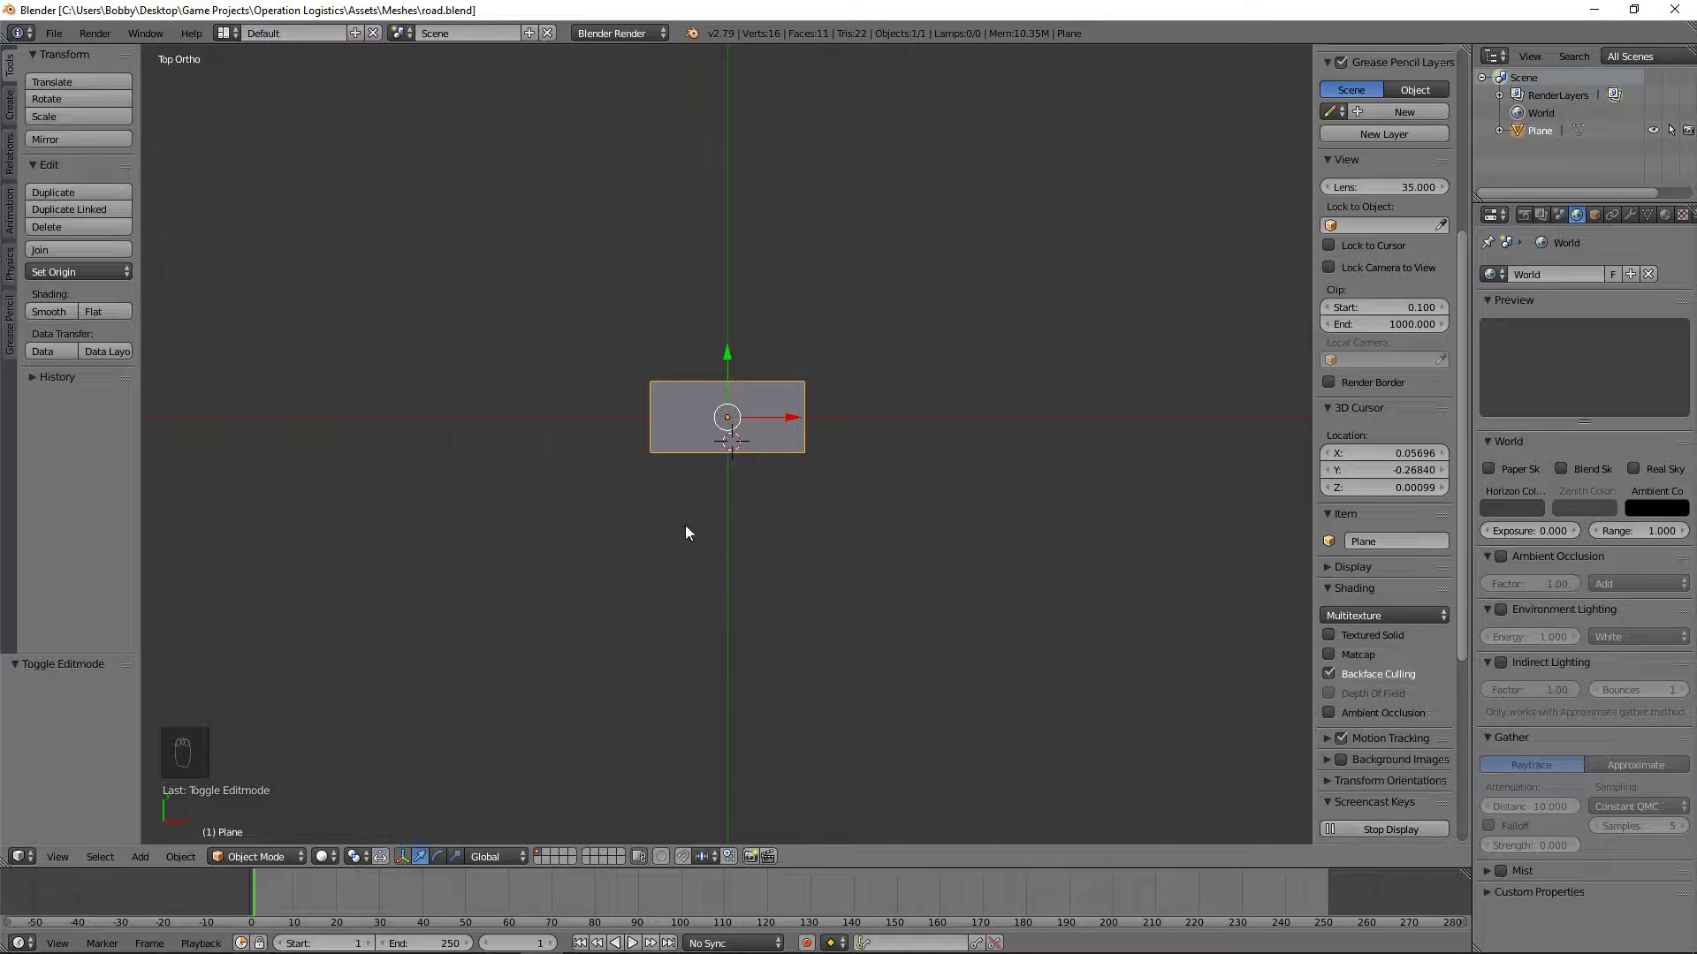
# Step: Add a mesh circle with 6 vertices as a hexagon guide around the road
pyautogui.scroll(1, 681, 516)
pyautogui.scroll(5, 684, 519)
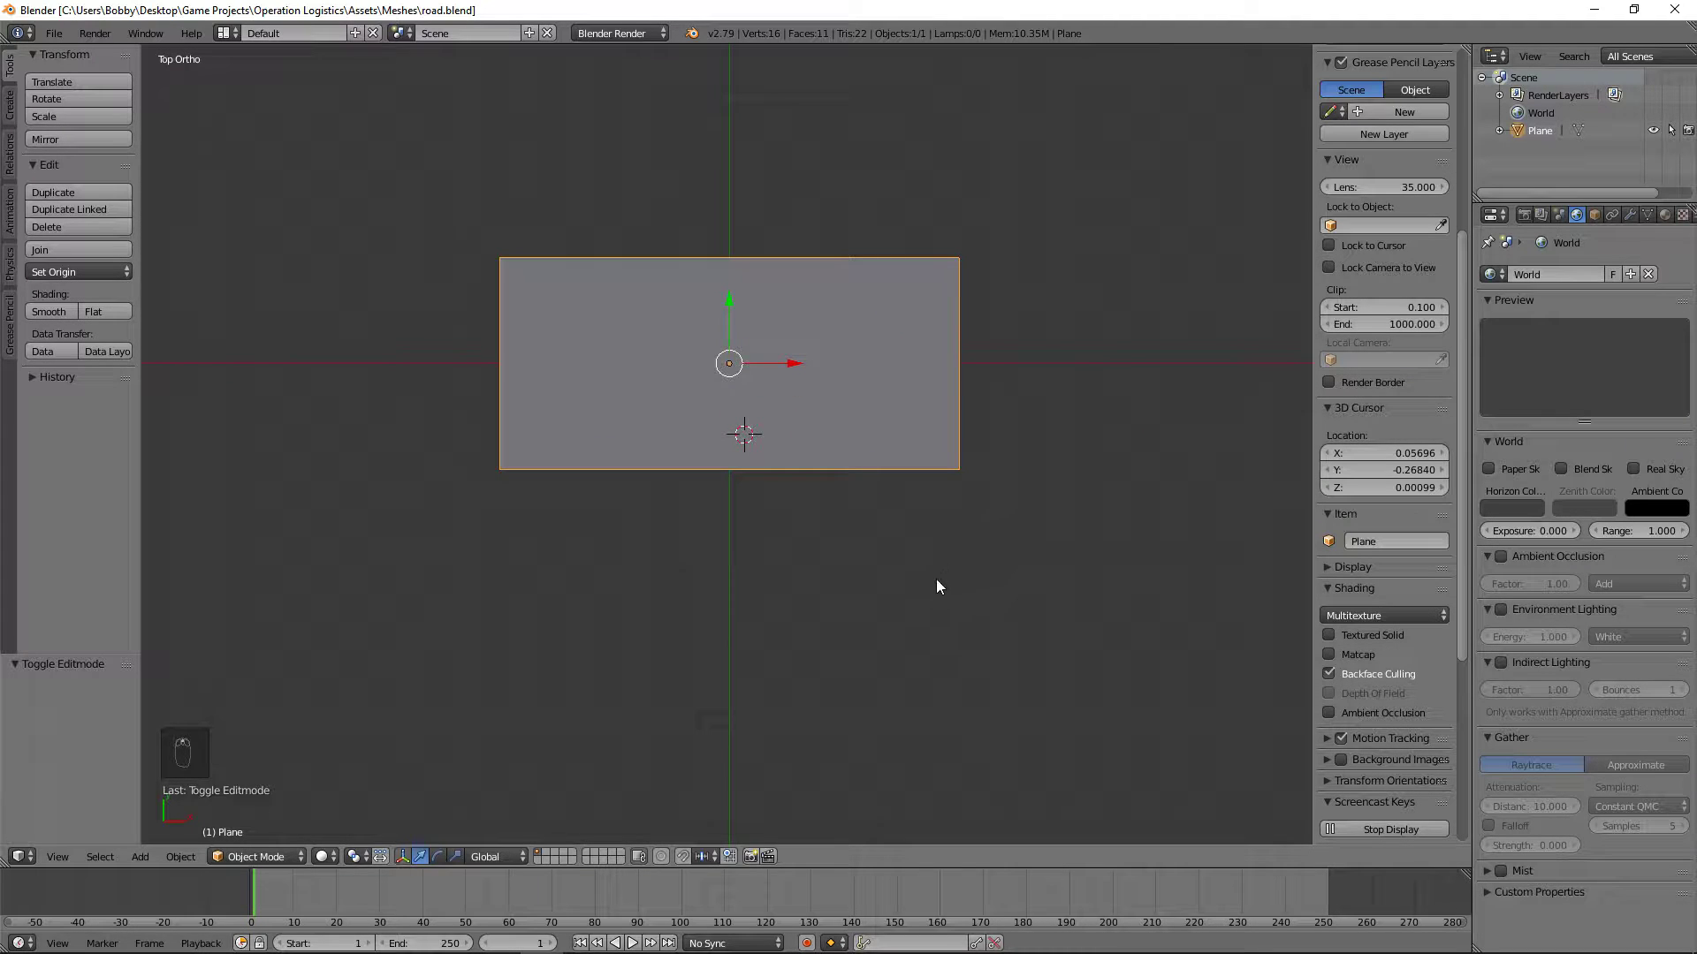
pyautogui.moveTo(940, 584); pyautogui.dragTo(1036, 477, button='middle')
pyautogui.click(9, 106)
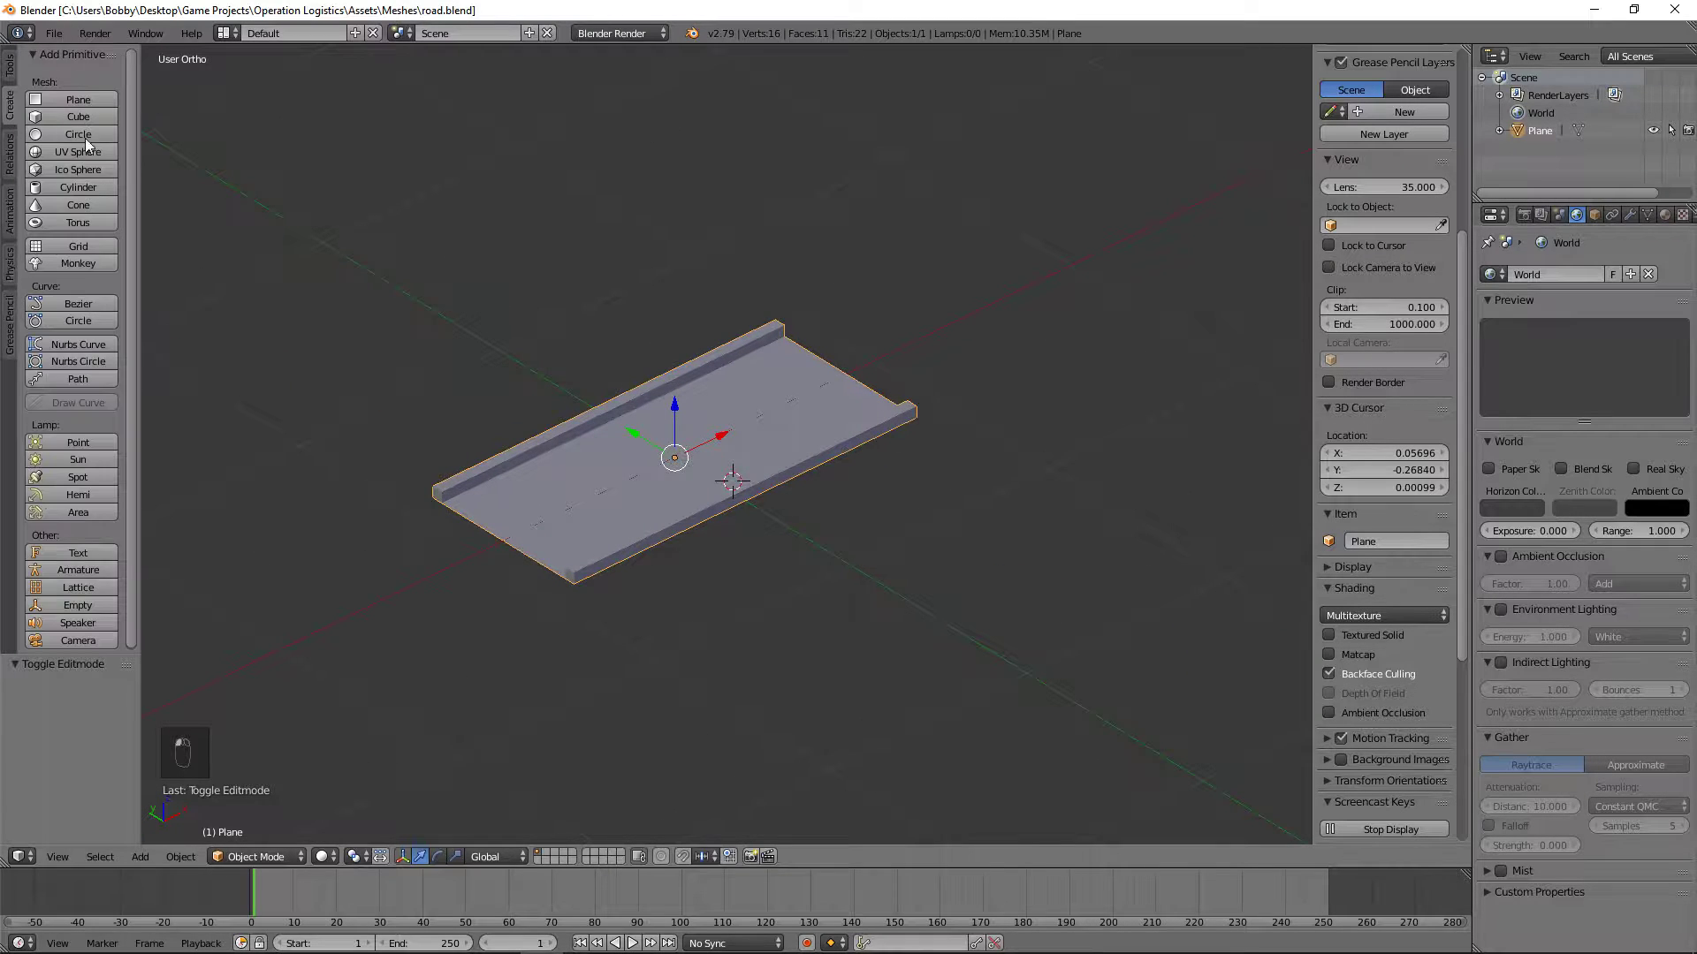
pyautogui.click(89, 131)
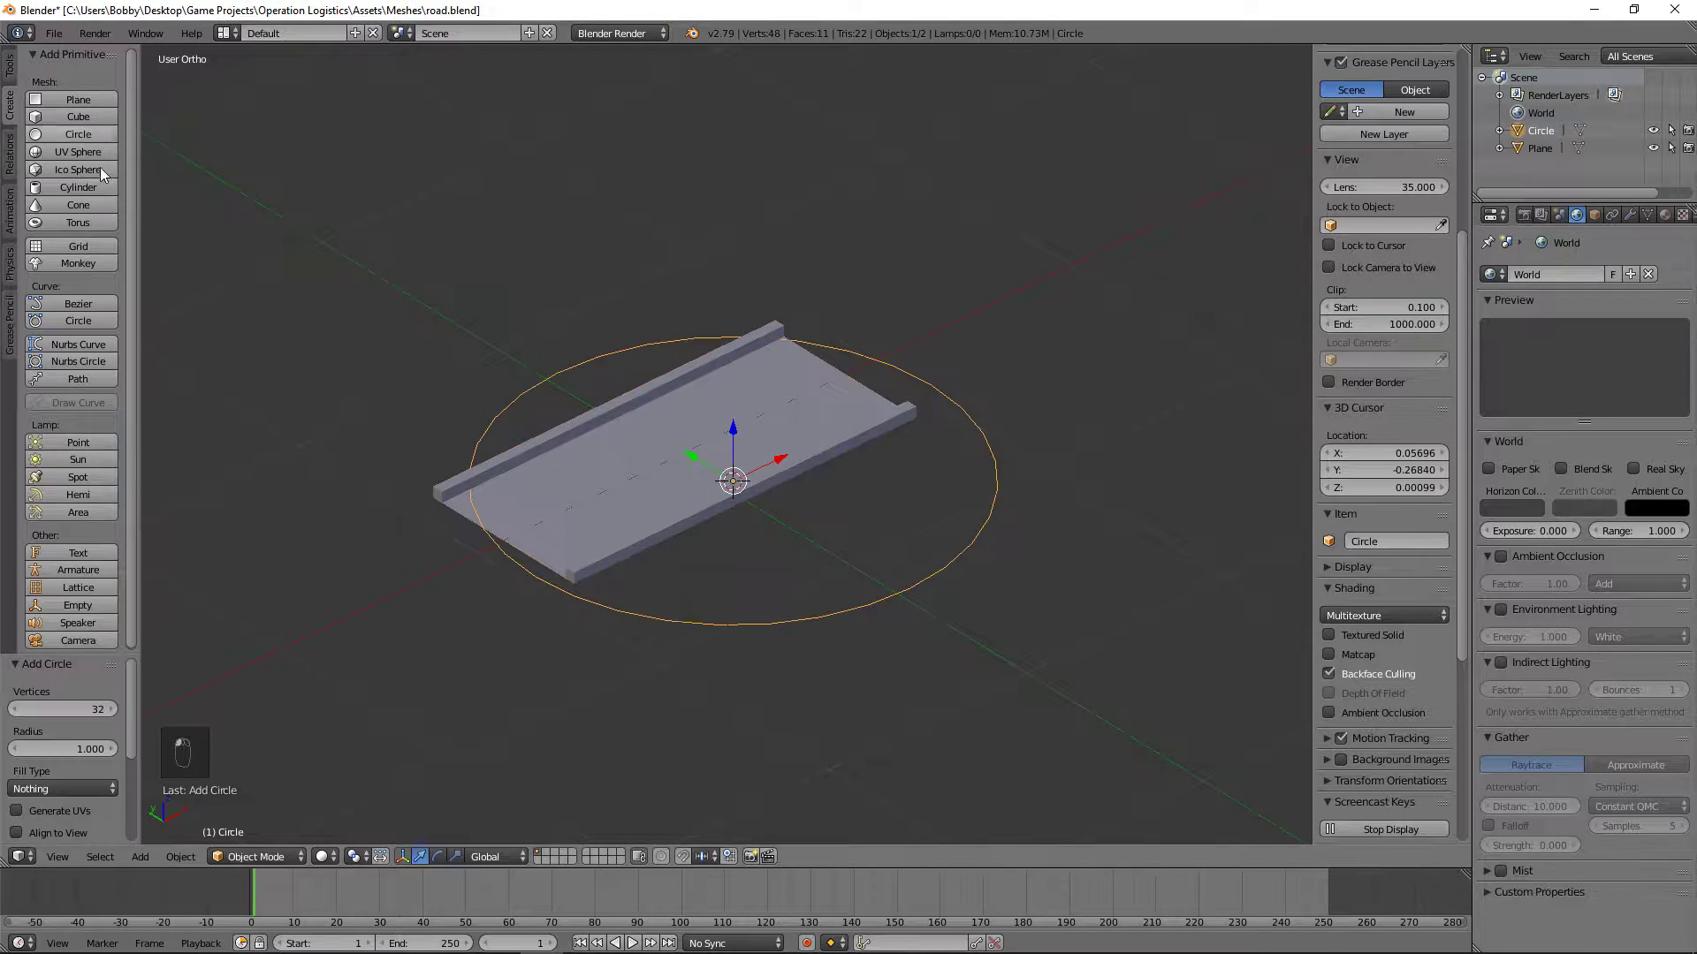
pyautogui.click(62, 708)
pyautogui.write('6')
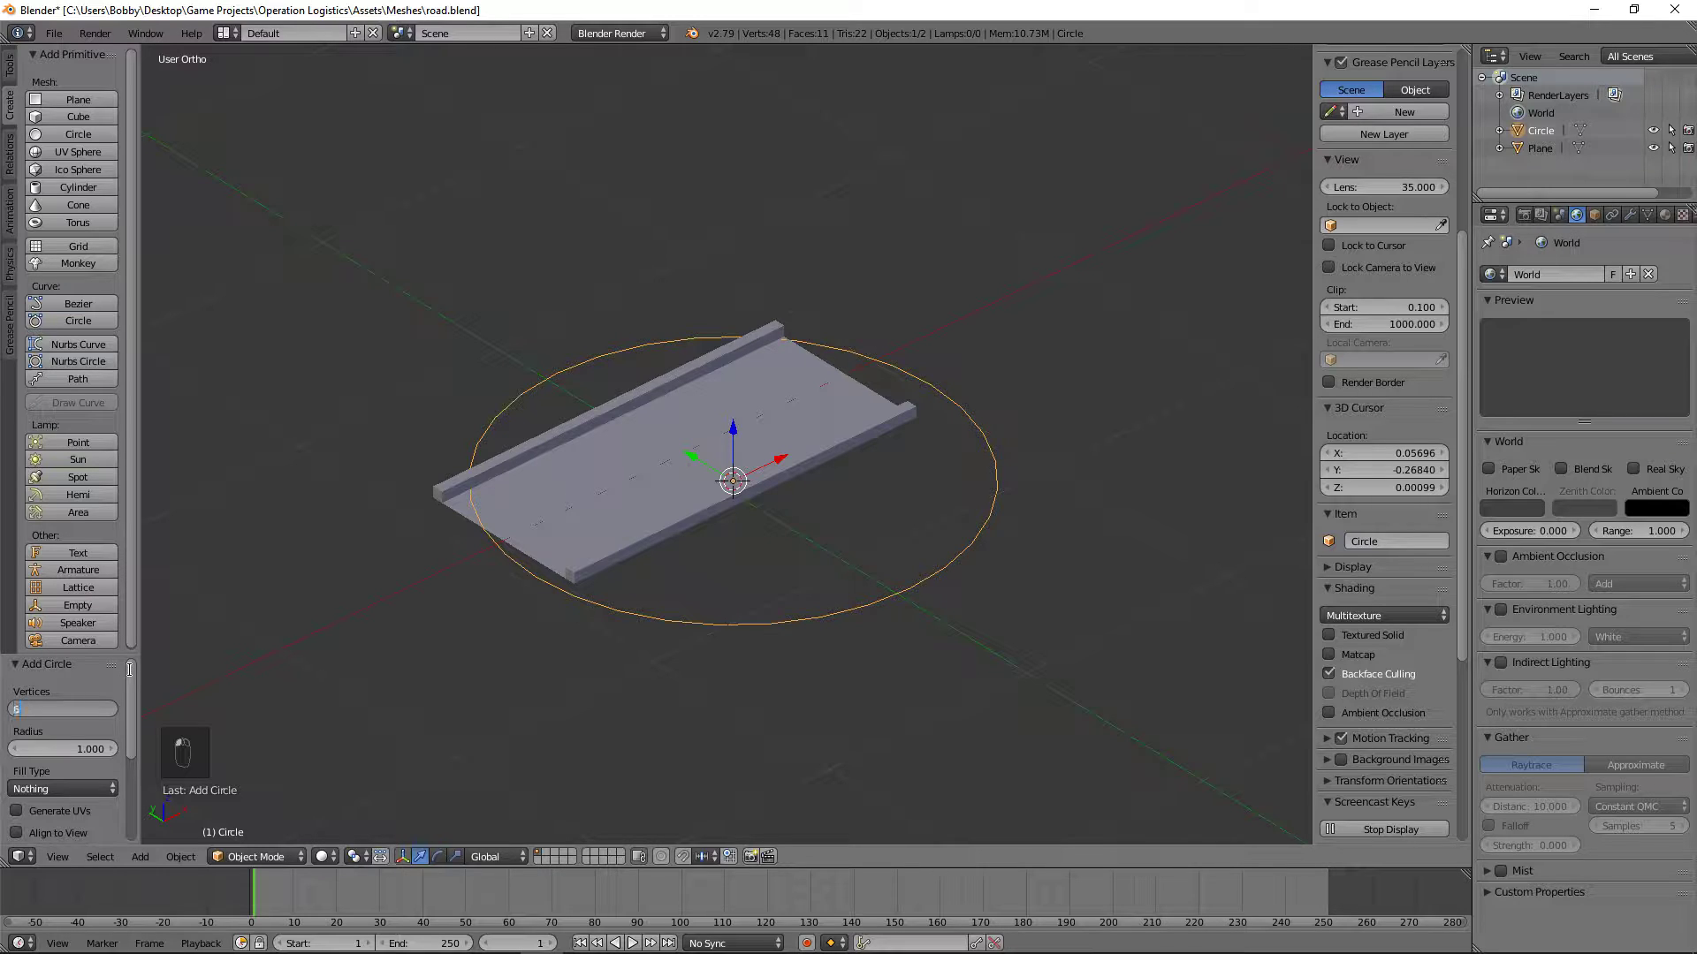
pyautogui.press('Return')
# Step: Center the hexagon on the road by setting its X, Y and Z location to 0
pyautogui.press('KP_7')
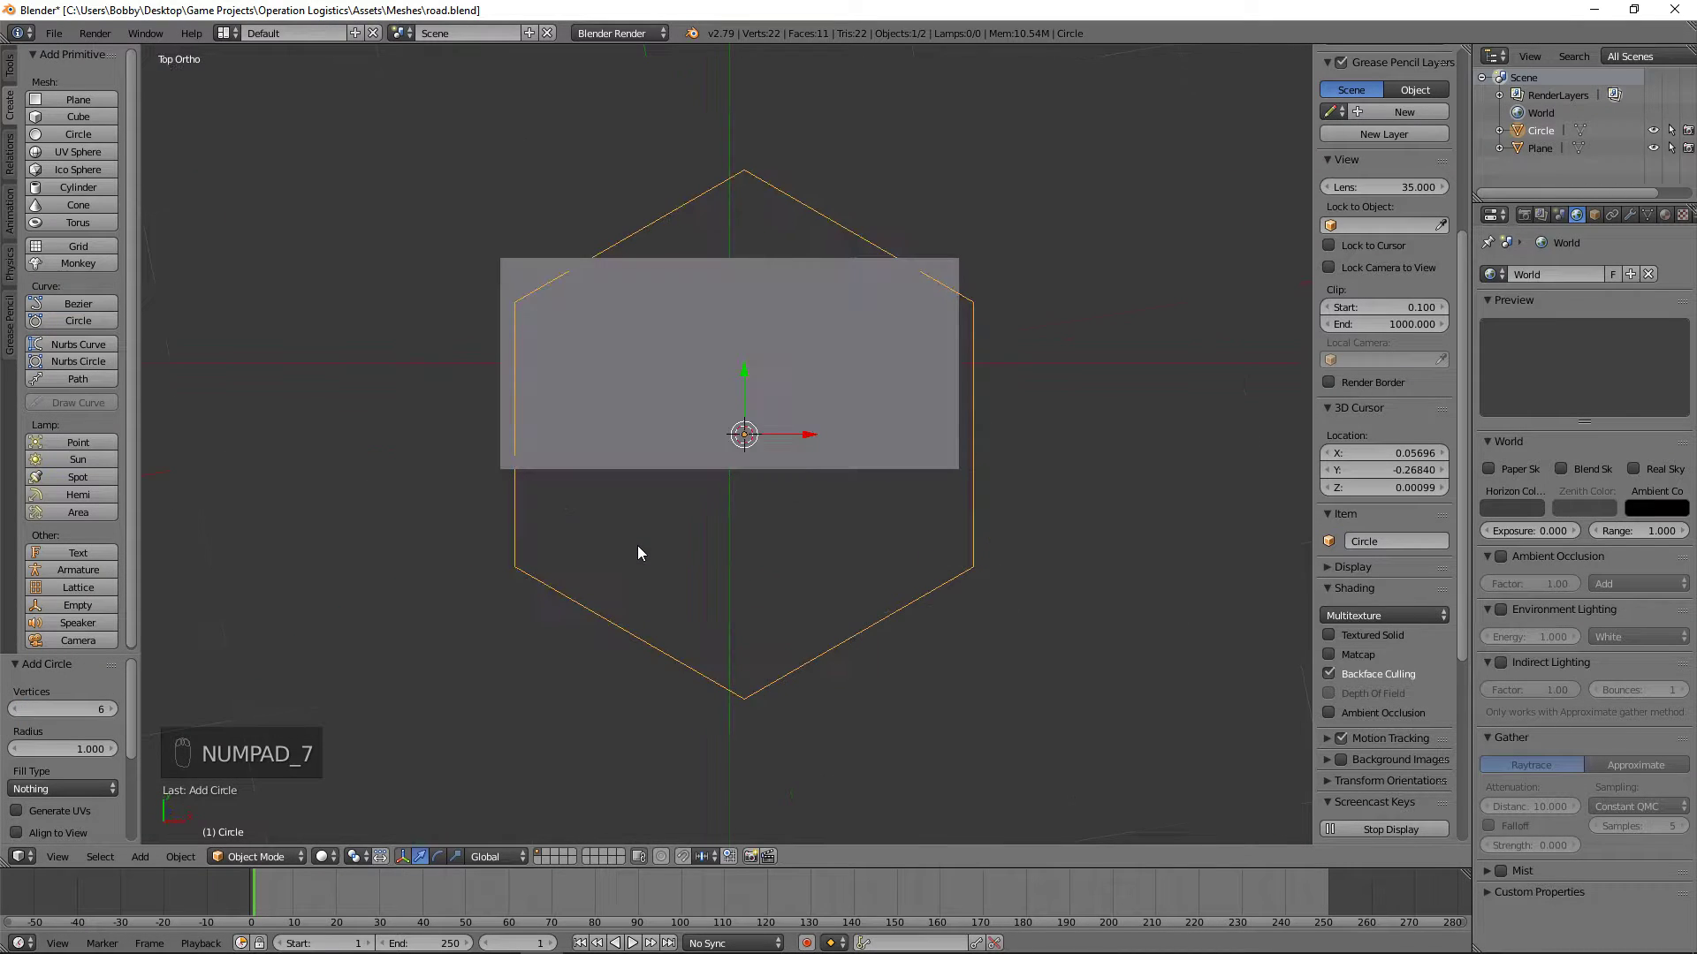
pyautogui.scroll(8, 1377, 126)
pyautogui.click(1370, 99)
pyautogui.write('0')
pyautogui.press('Return')
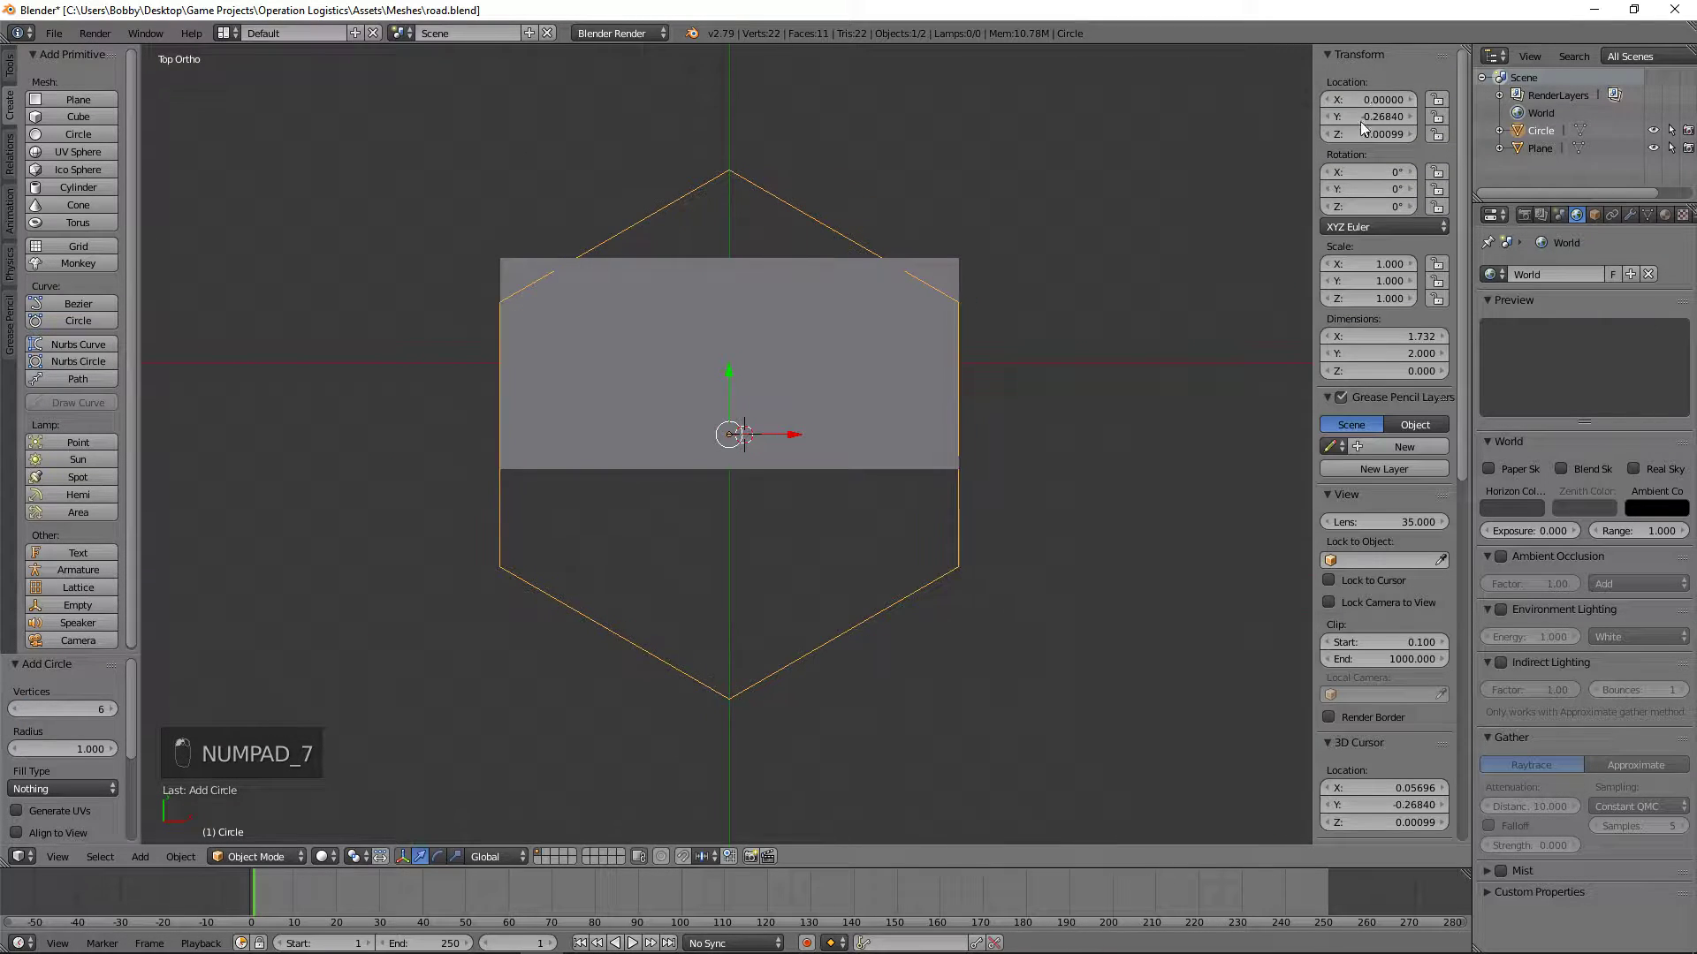
pyautogui.click(1369, 135)
pyautogui.write('0')
pyautogui.press('Return')
pyautogui.click(1371, 117)
pyautogui.write('0')
pyautogui.press('Return')
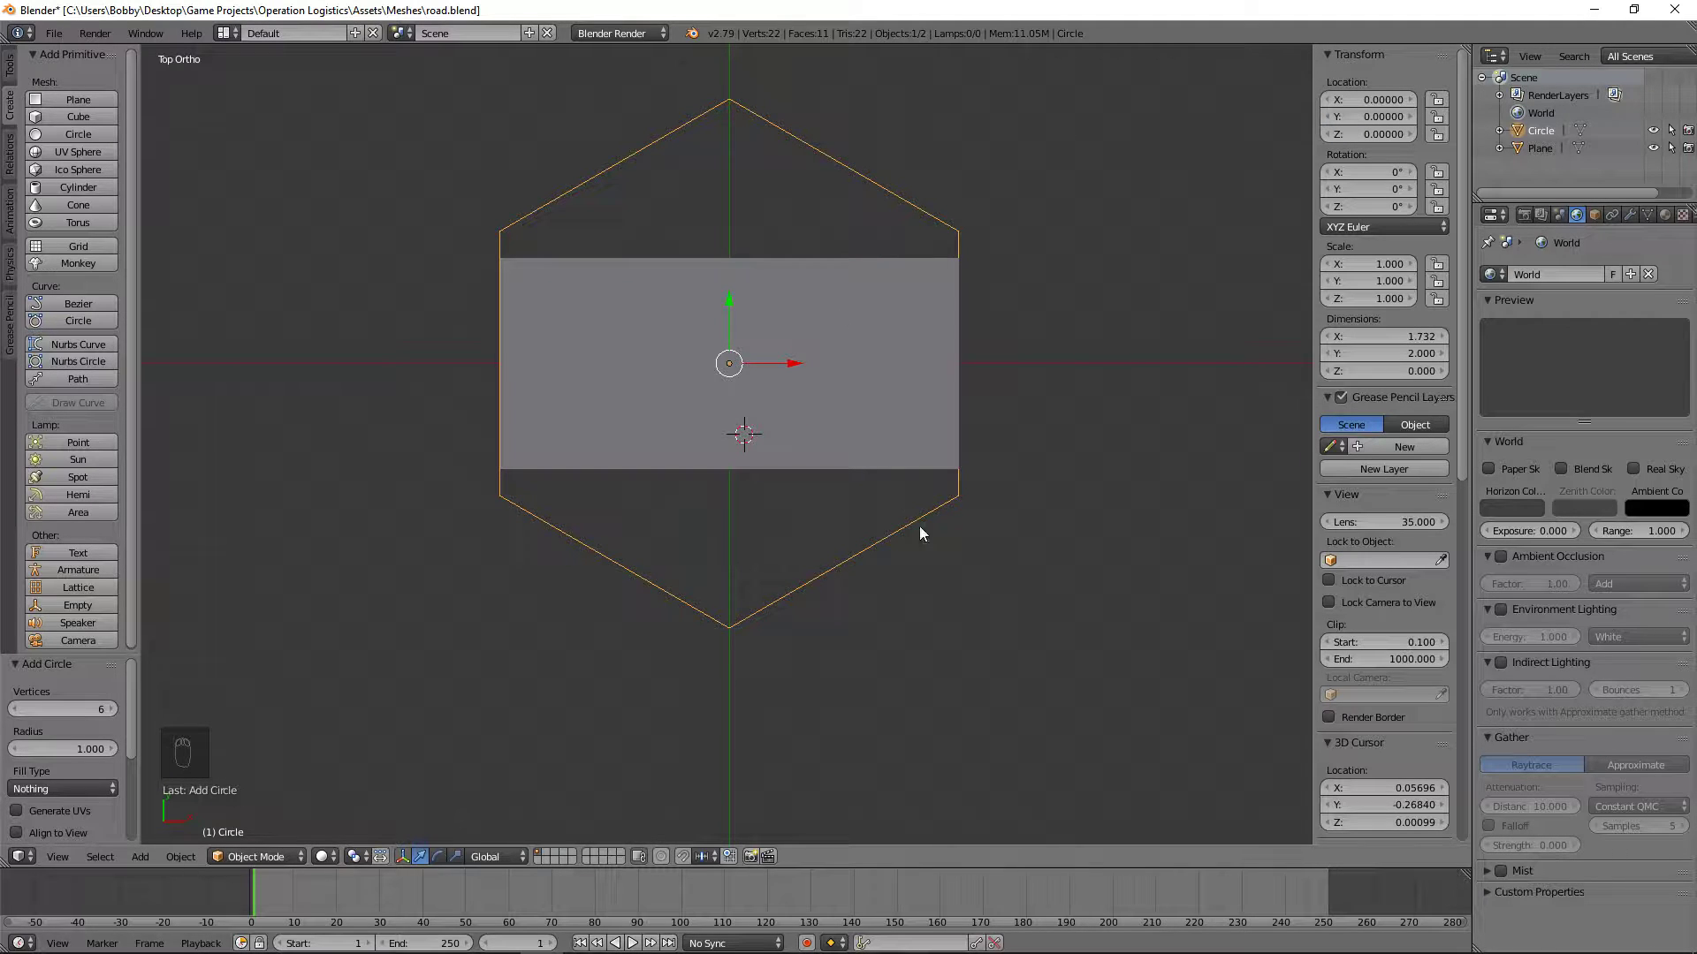
# Step: Add one centered loop cut across the road mesh, using vertex selection in Edit Mode
pyautogui.rightClick(819, 420)
pyautogui.press('Tab')
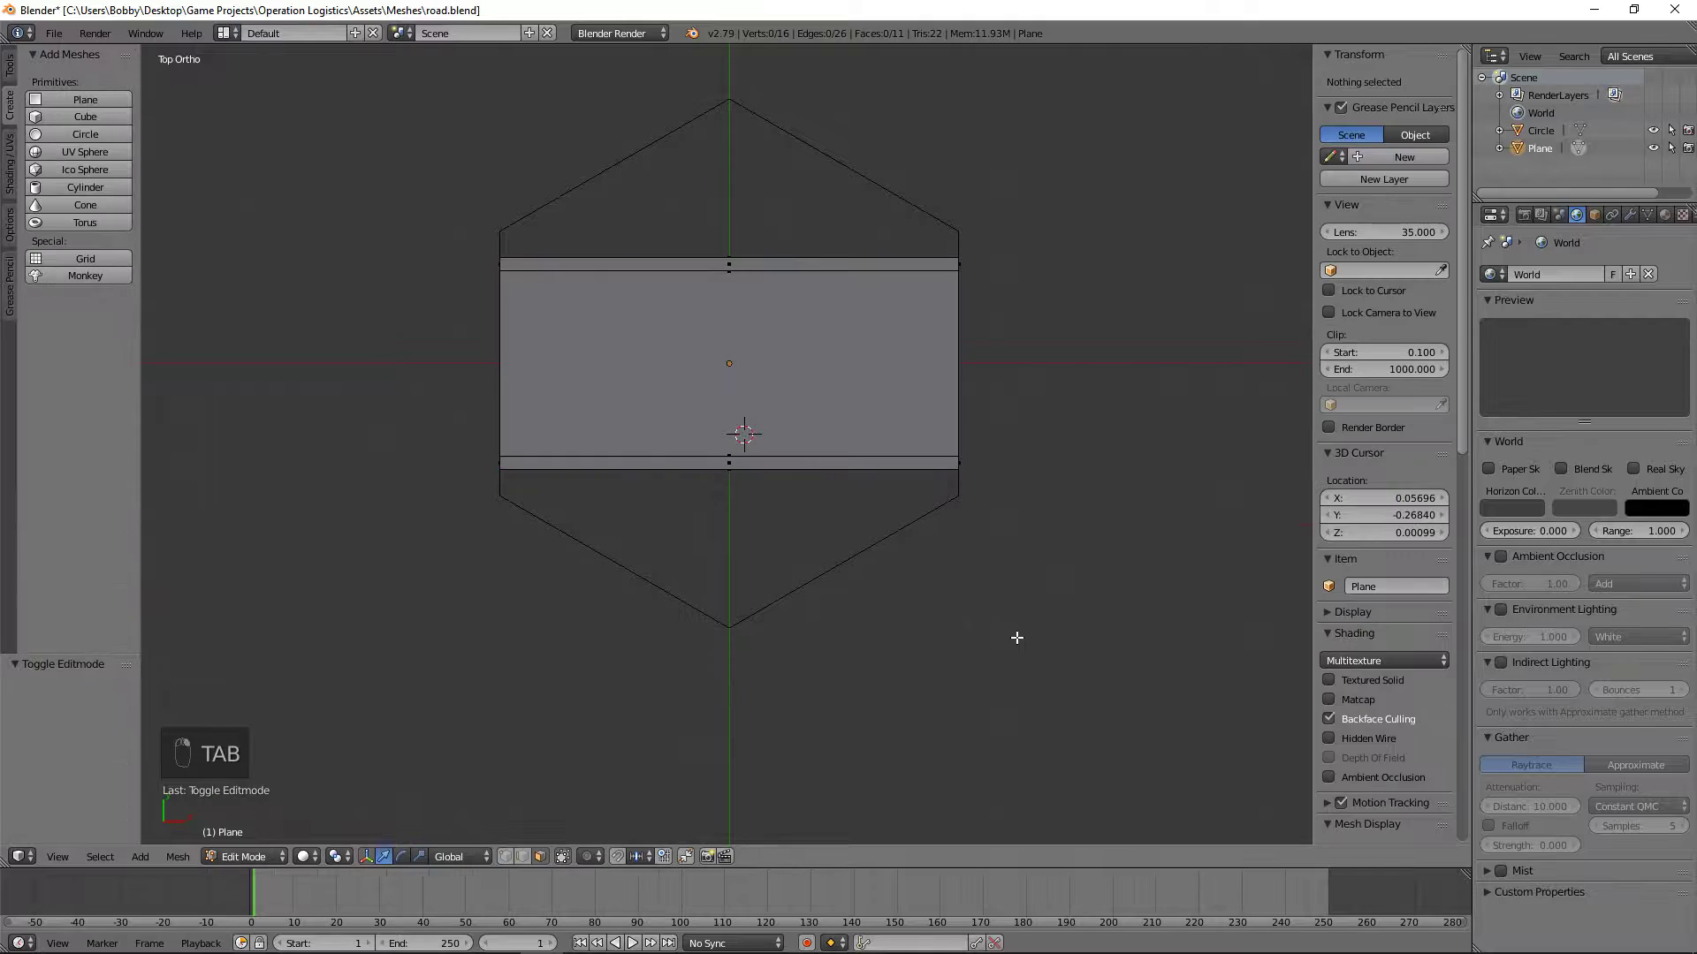
pyautogui.click(505, 857)
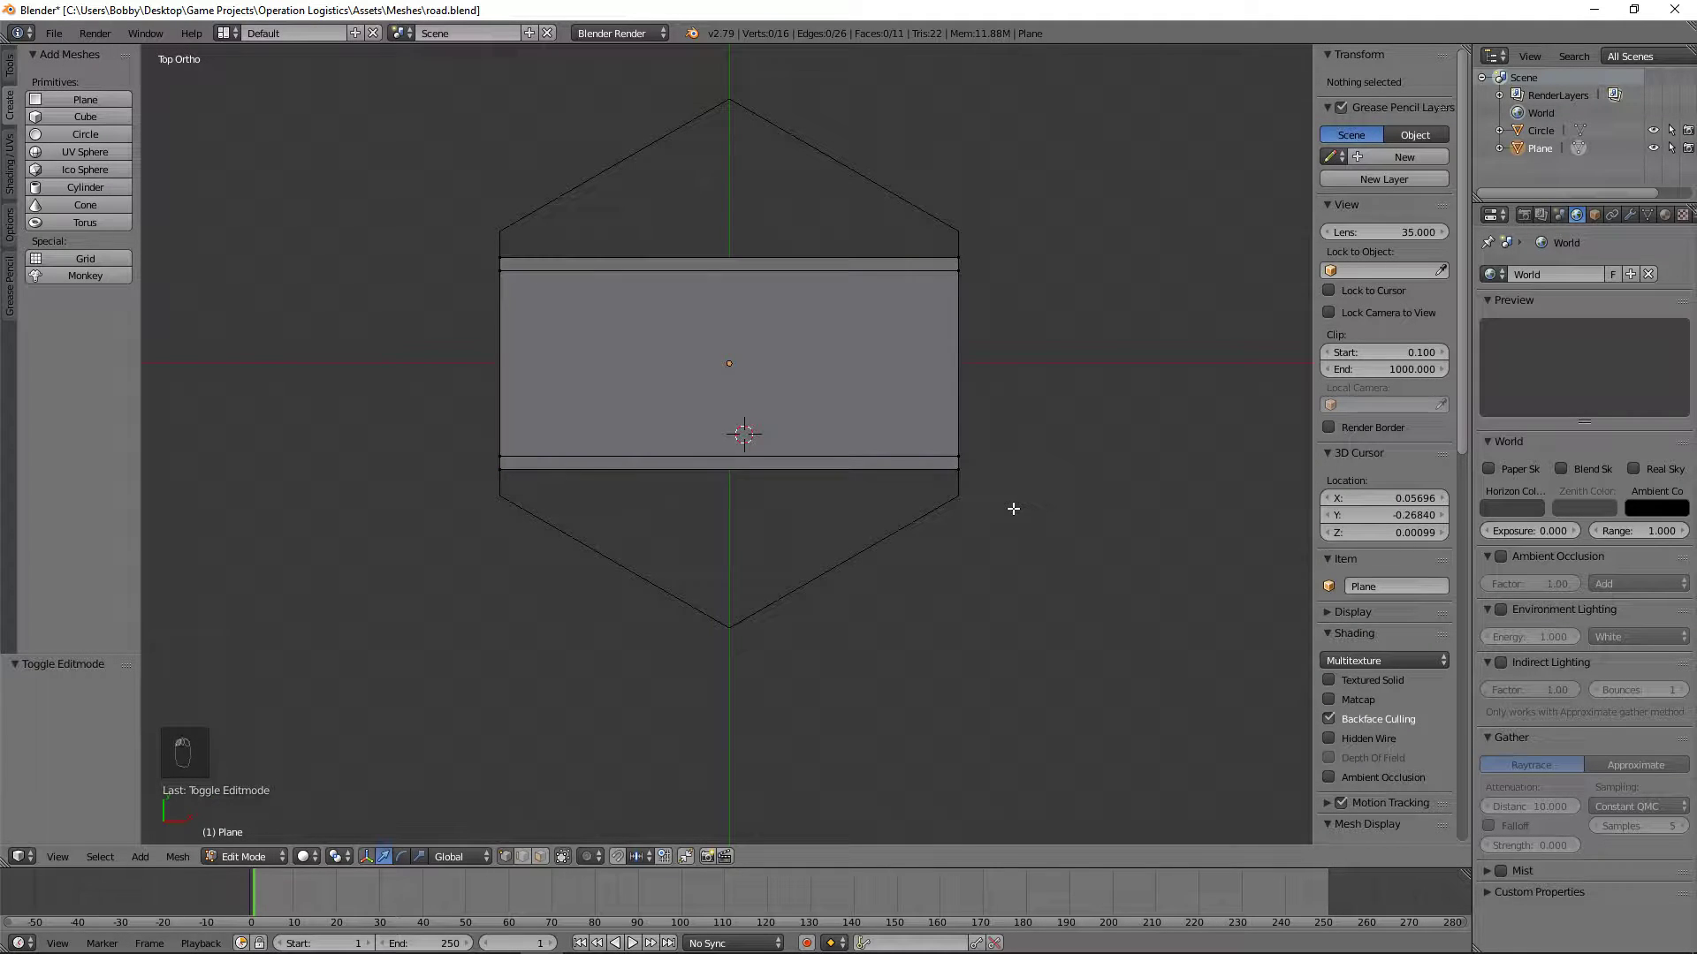
pyautogui.hotkey('ctrl', 'r')
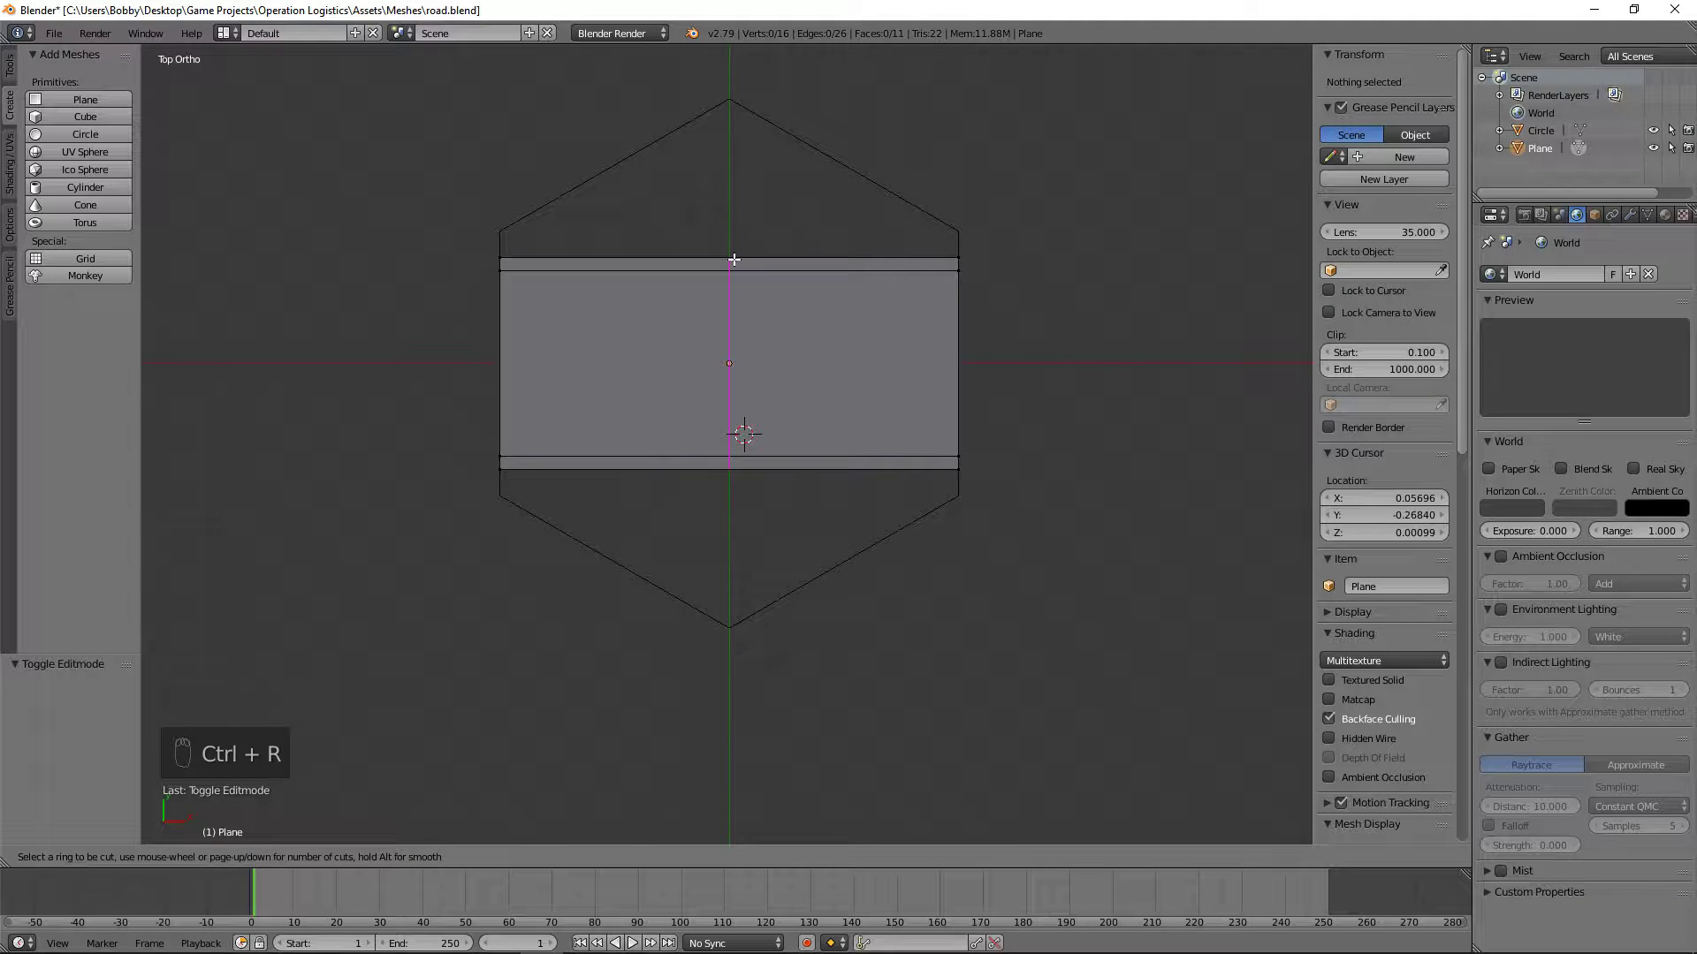
pyautogui.click(734, 260)
pyautogui.rightClick(733, 259)
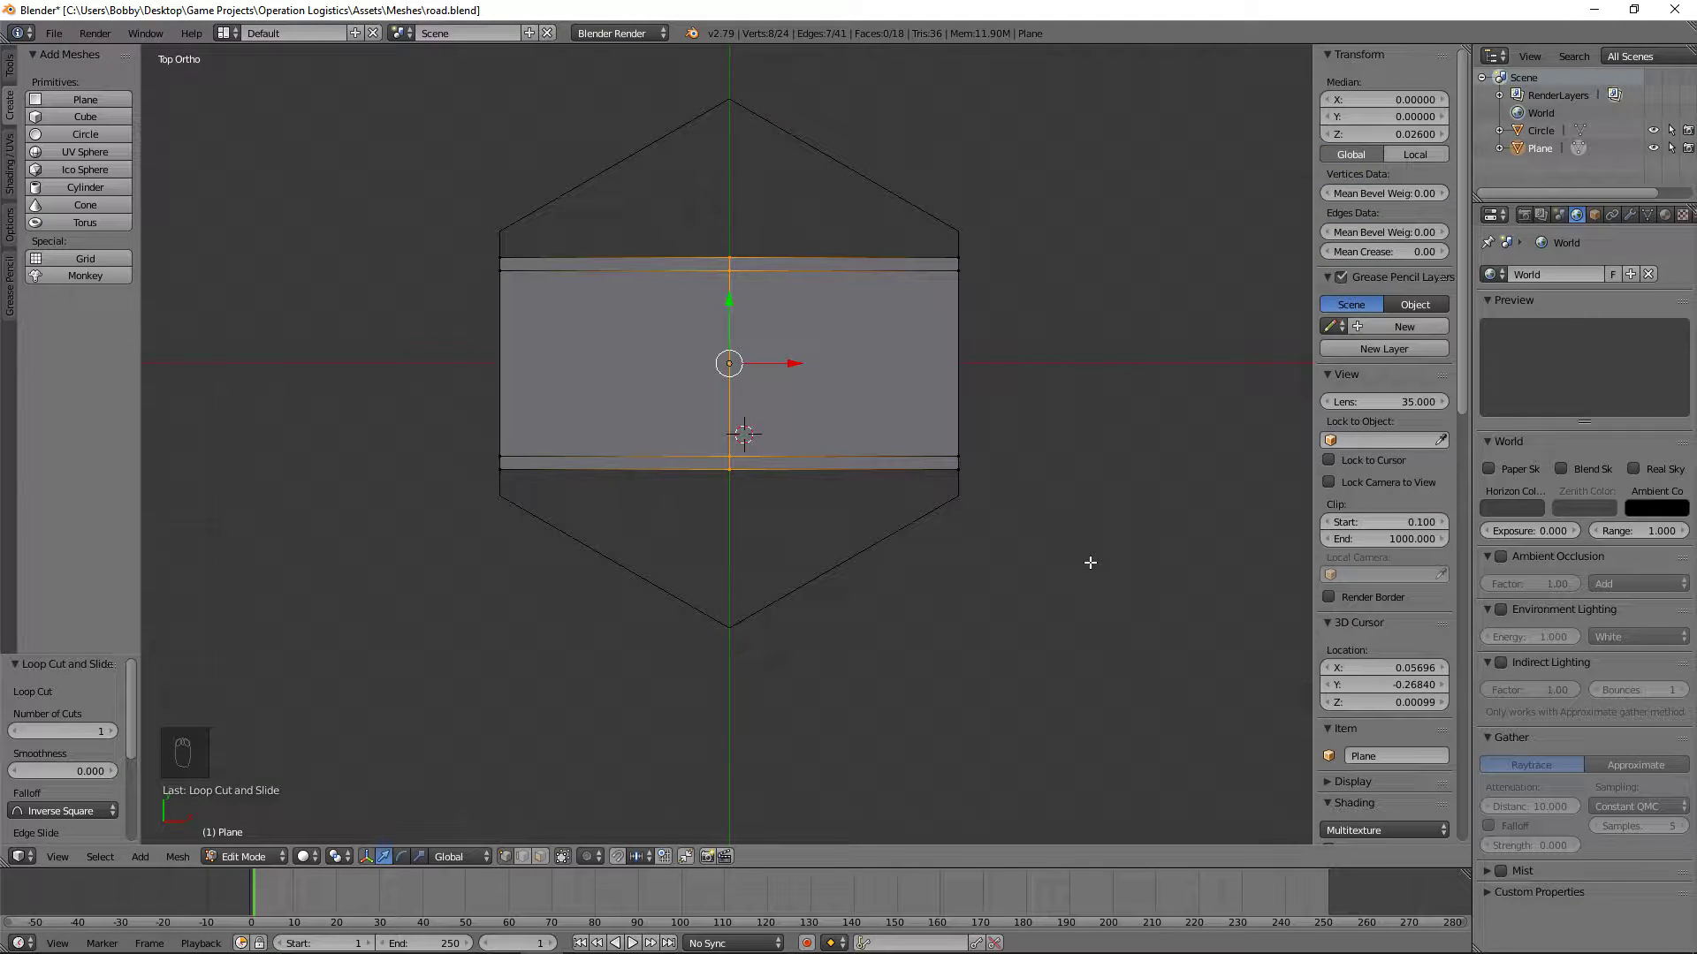
# Step: Select all vertices at the road's right-hand end, including hidden ones, and rotate them 60° in top view
pyautogui.press('a')
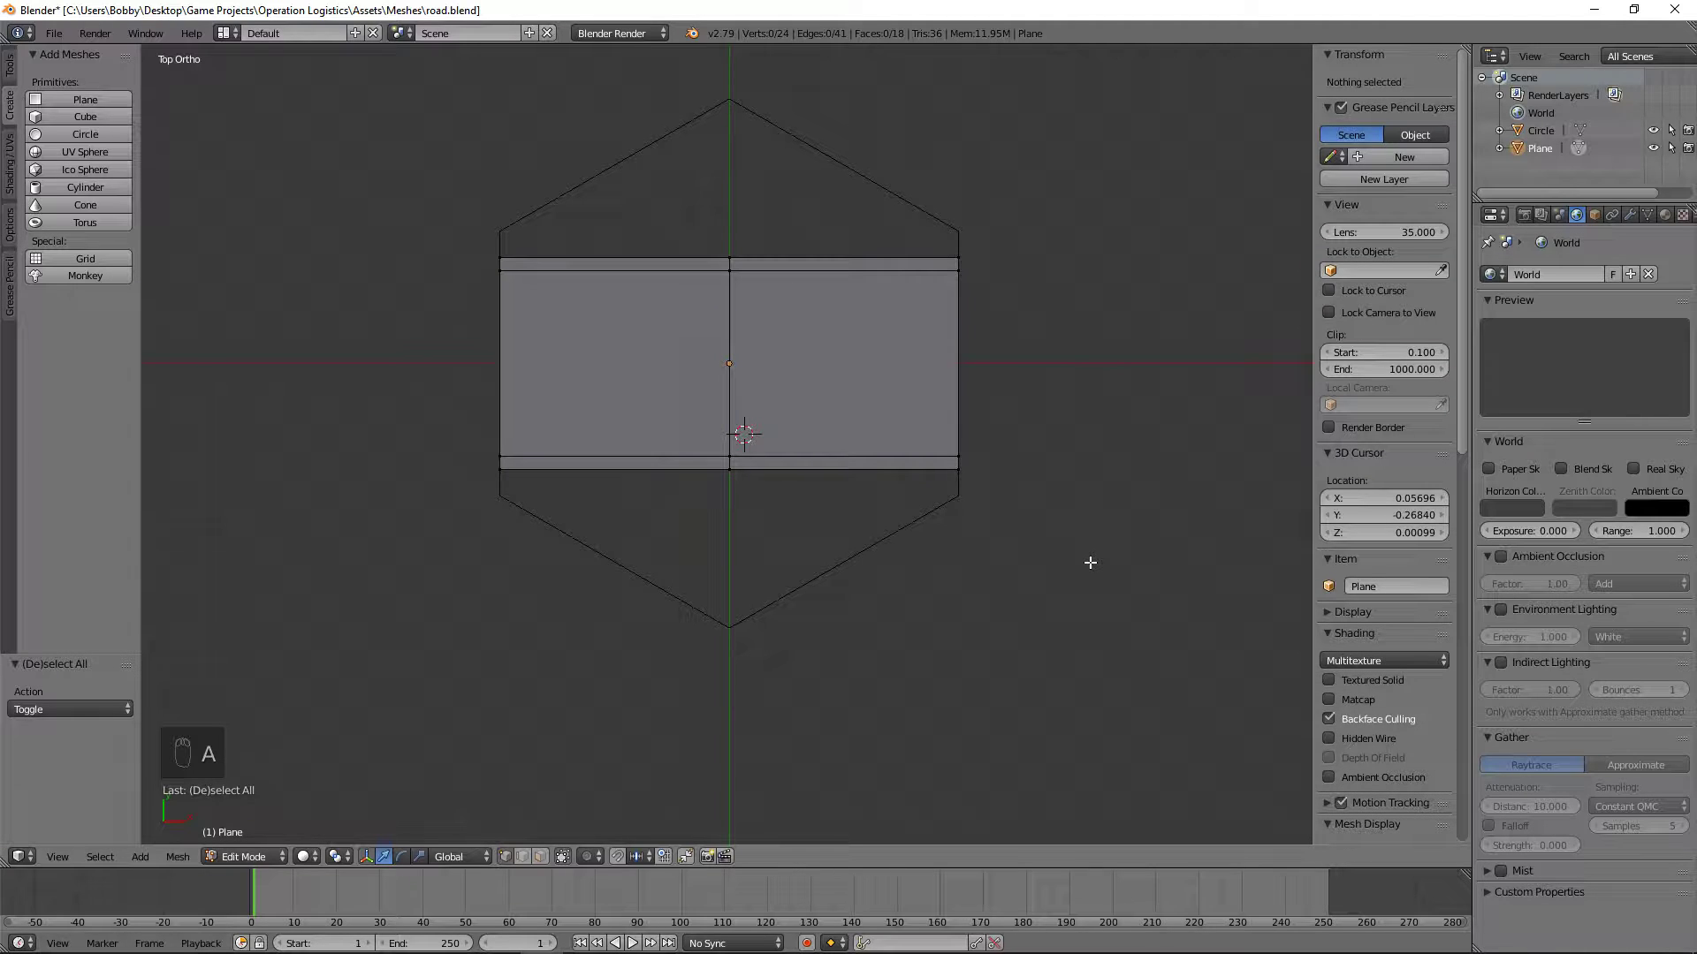
pyautogui.press('b')
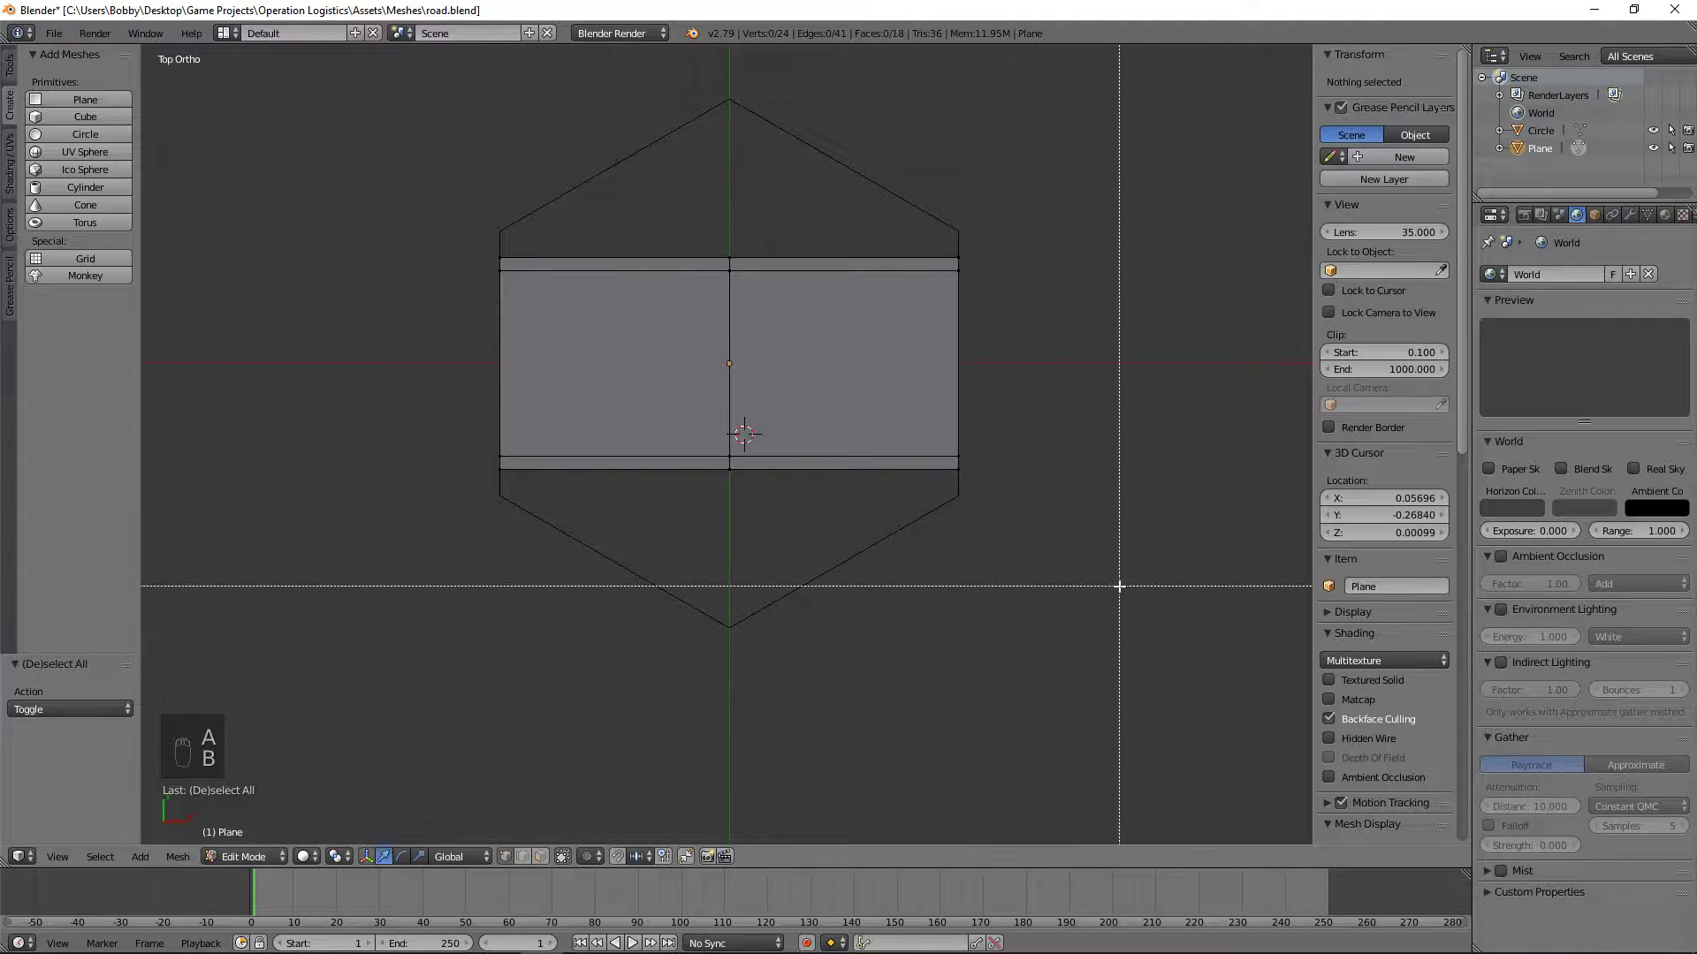
pyautogui.moveTo(1117, 587); pyautogui.dragTo(768, 210)
pyautogui.press('z')
pyautogui.press('b')
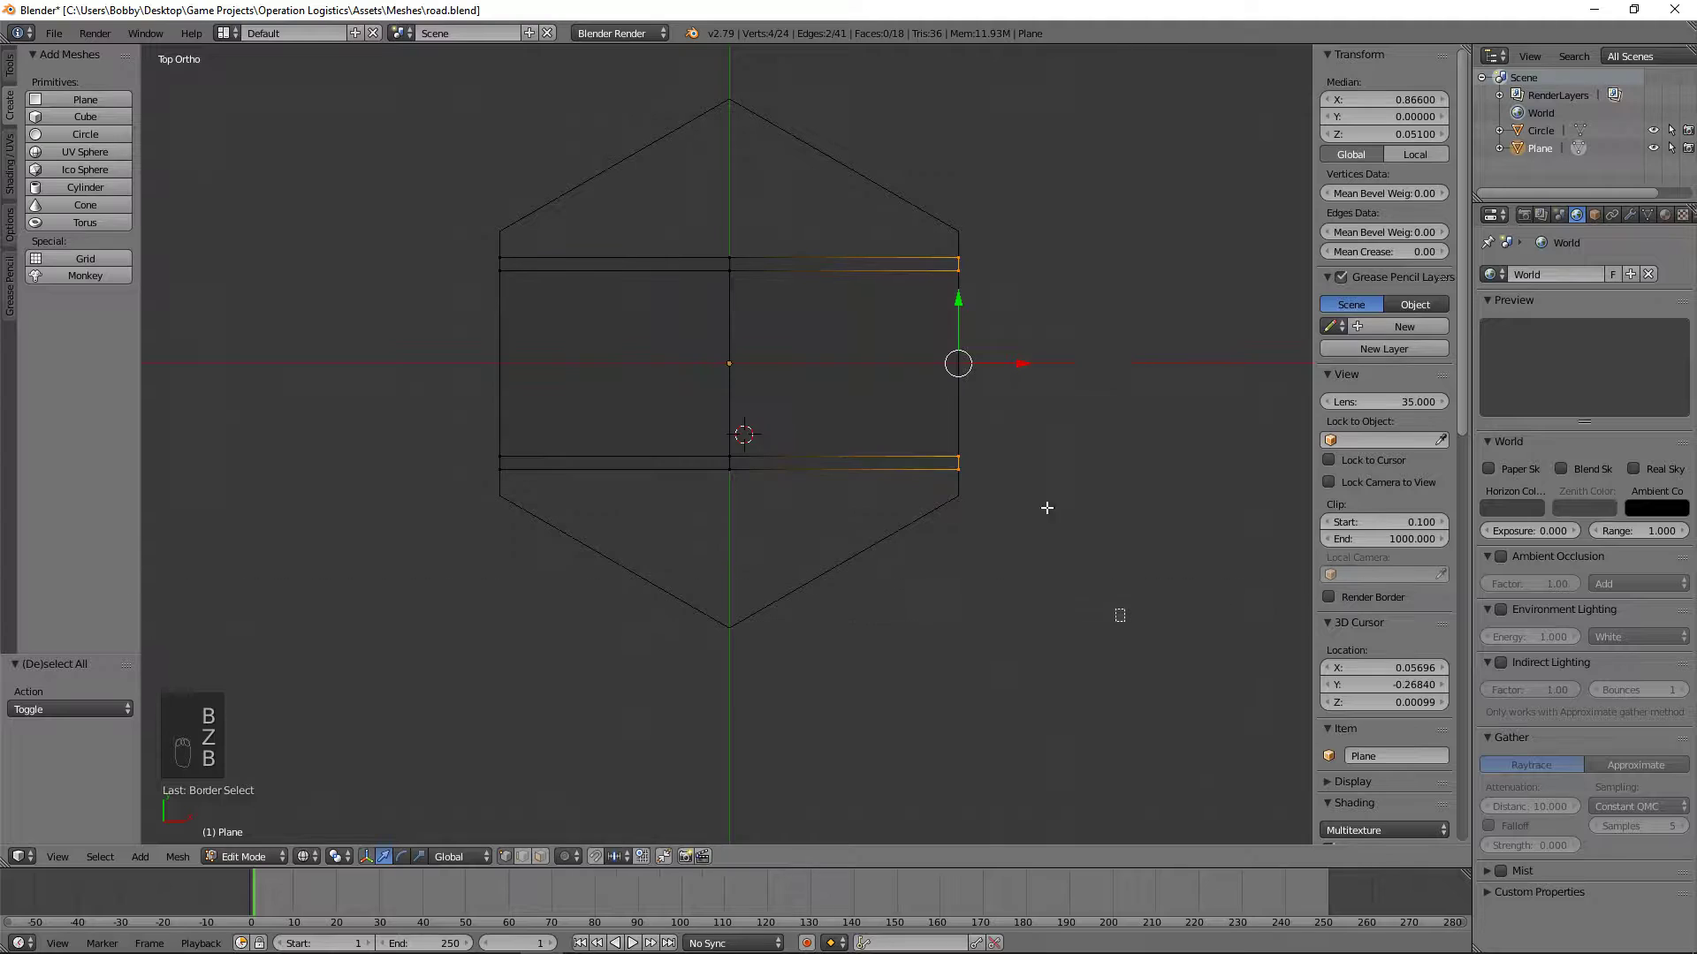
pyautogui.moveTo(1124, 621); pyautogui.dragTo(898, 141)
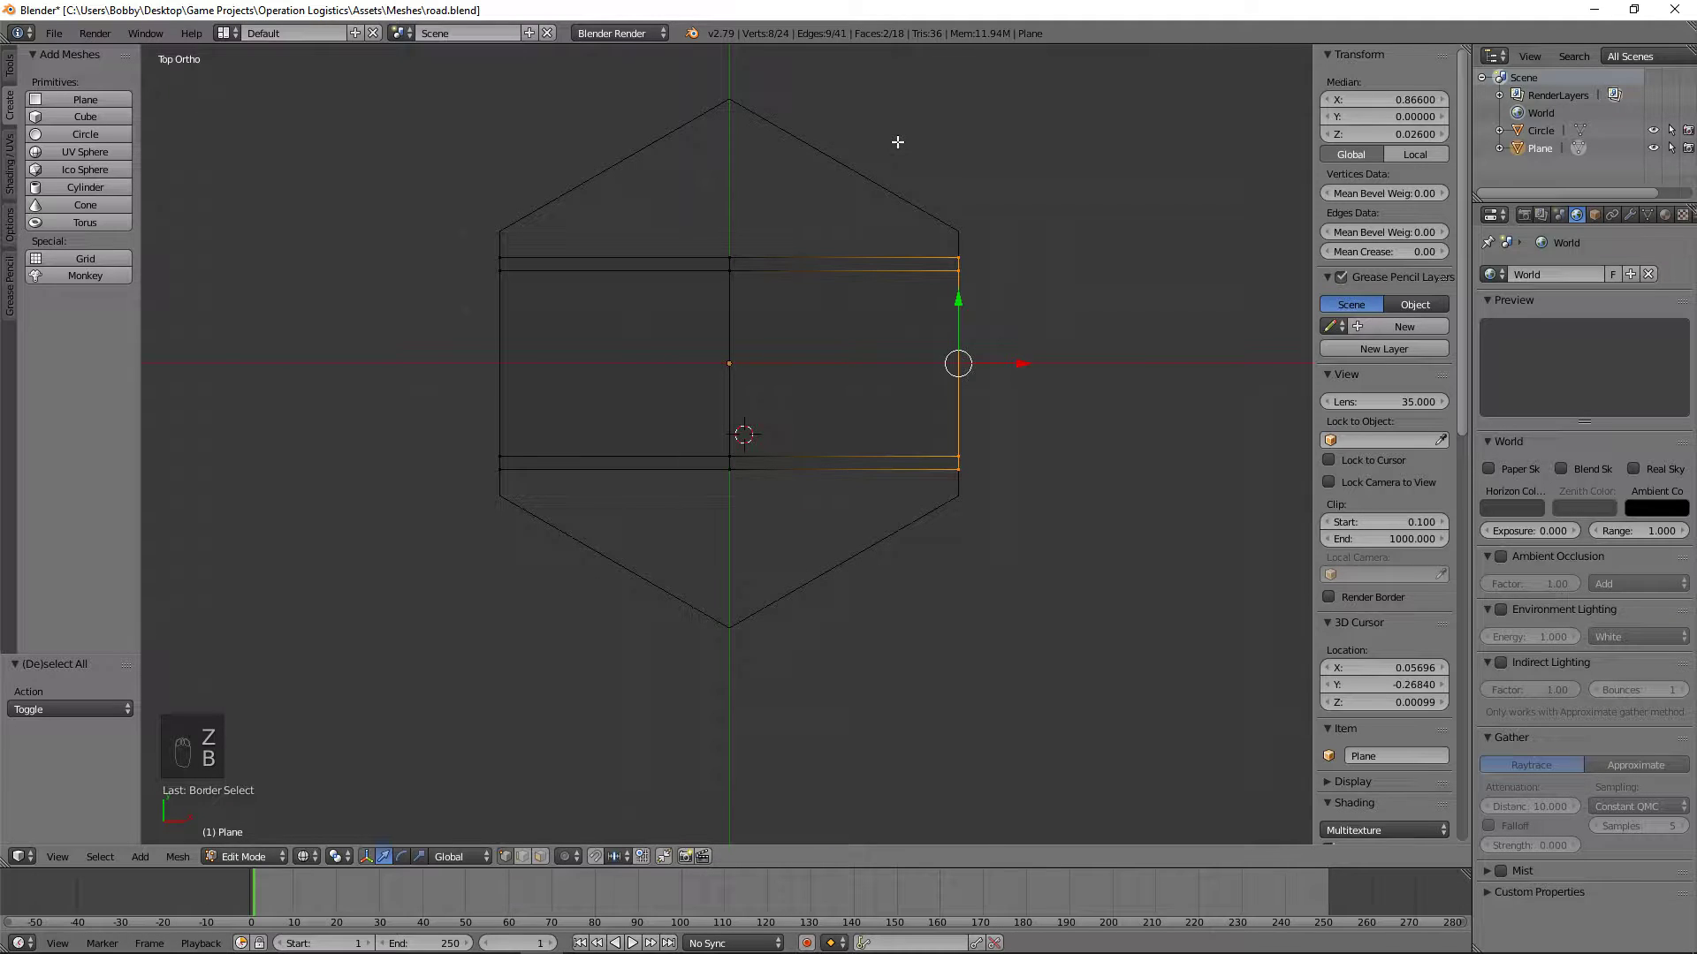
pyautogui.press('z')
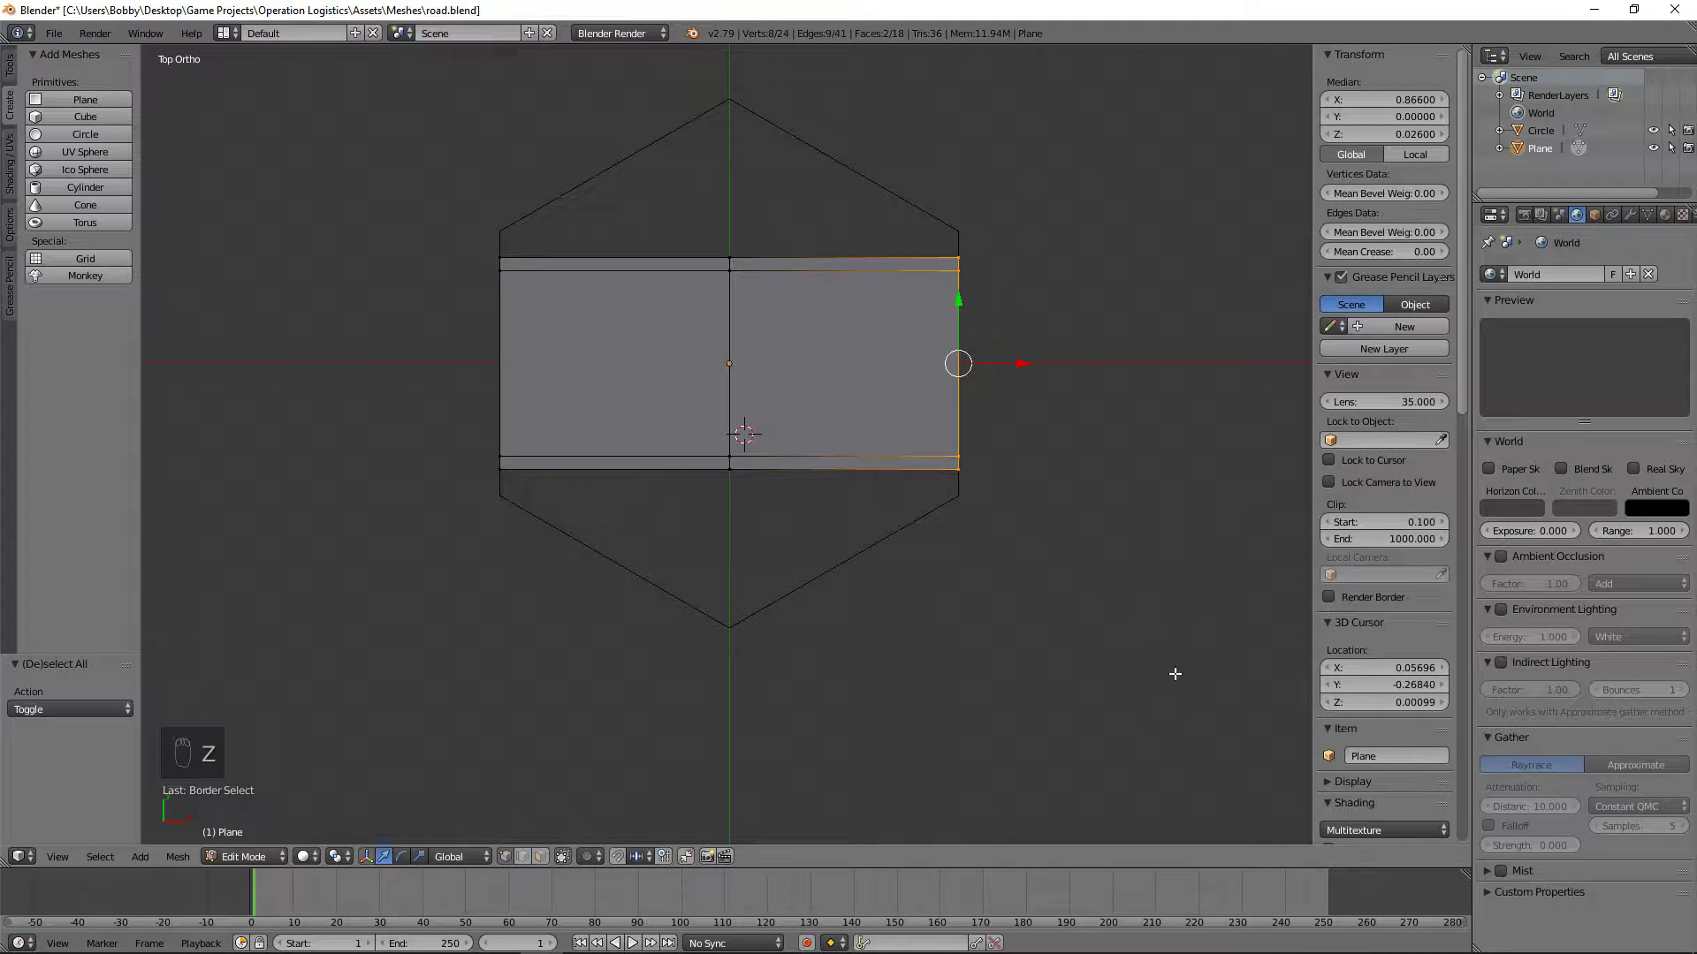
pyautogui.press('r')
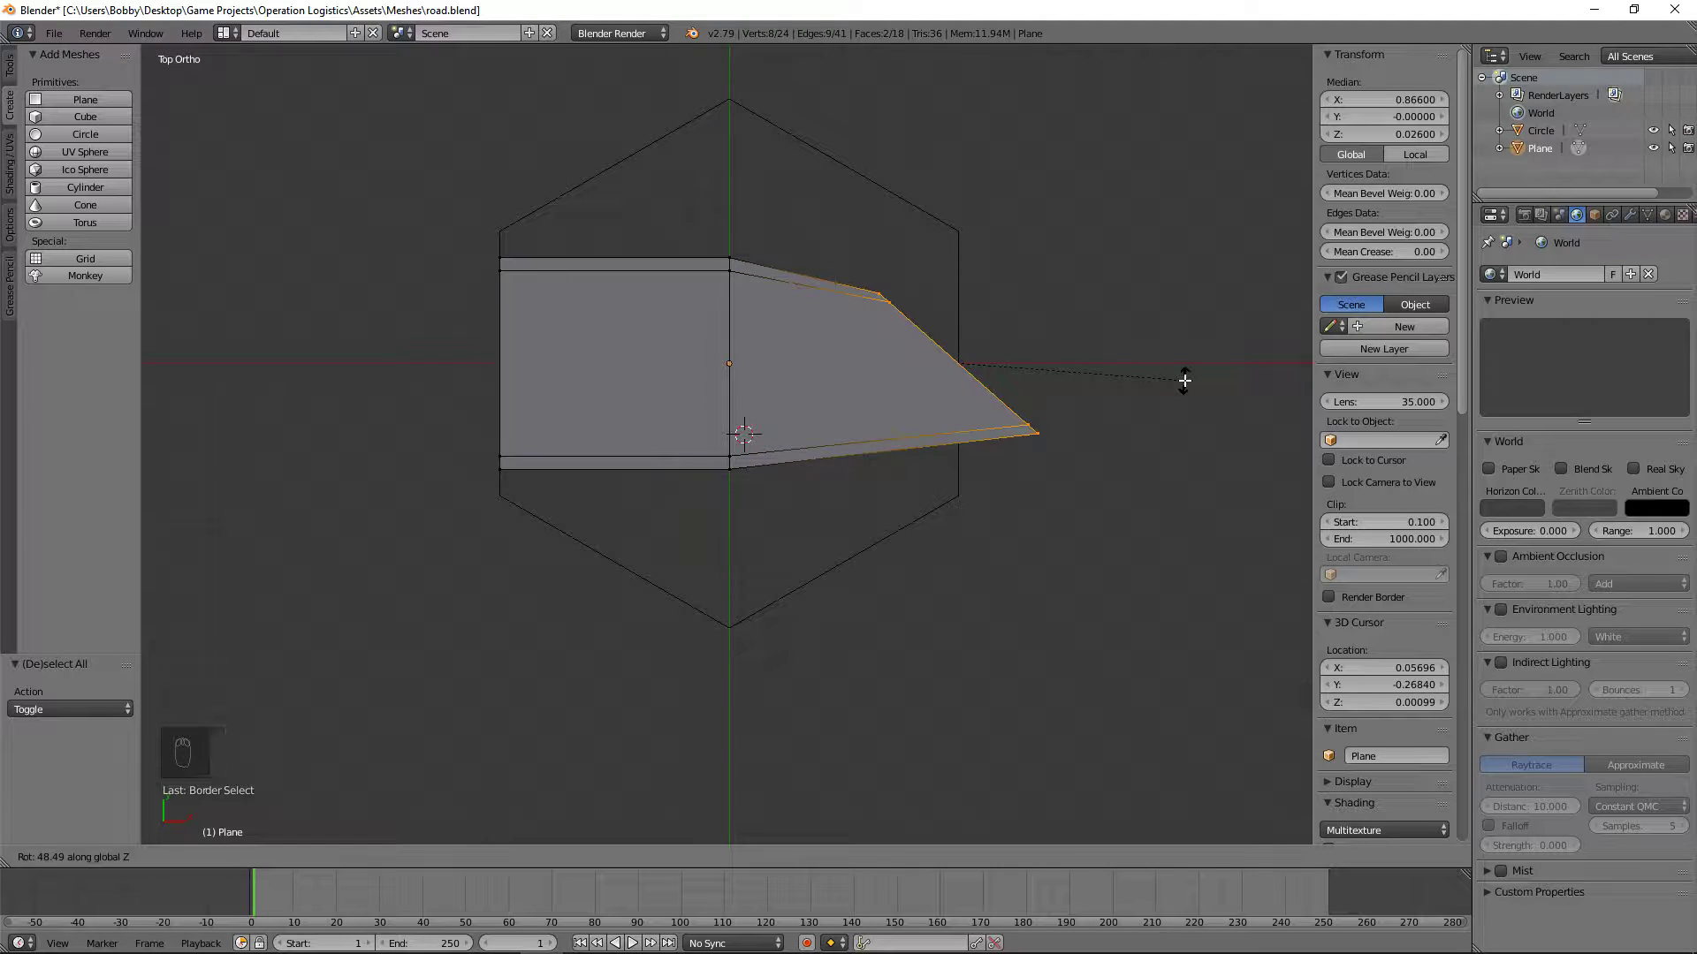
pyautogui.write('60')
pyautogui.press('Return')
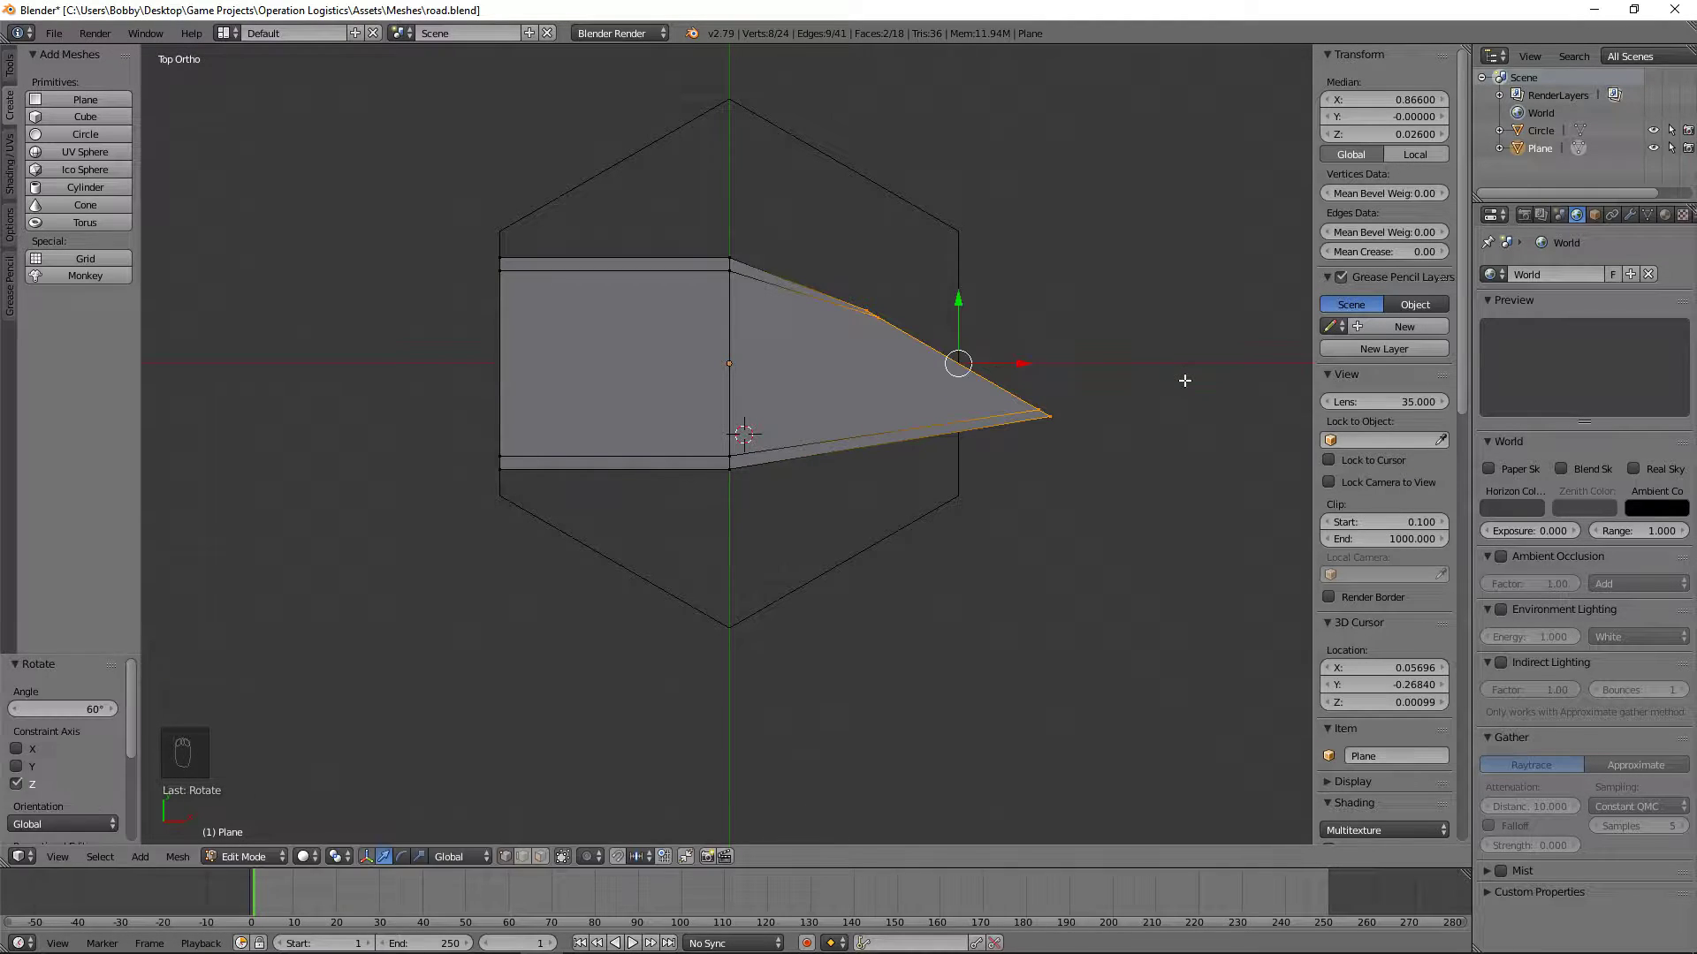
# Step: Undo the 60° rotation of the vertices at the road's right-hand end
pyautogui.press('g')
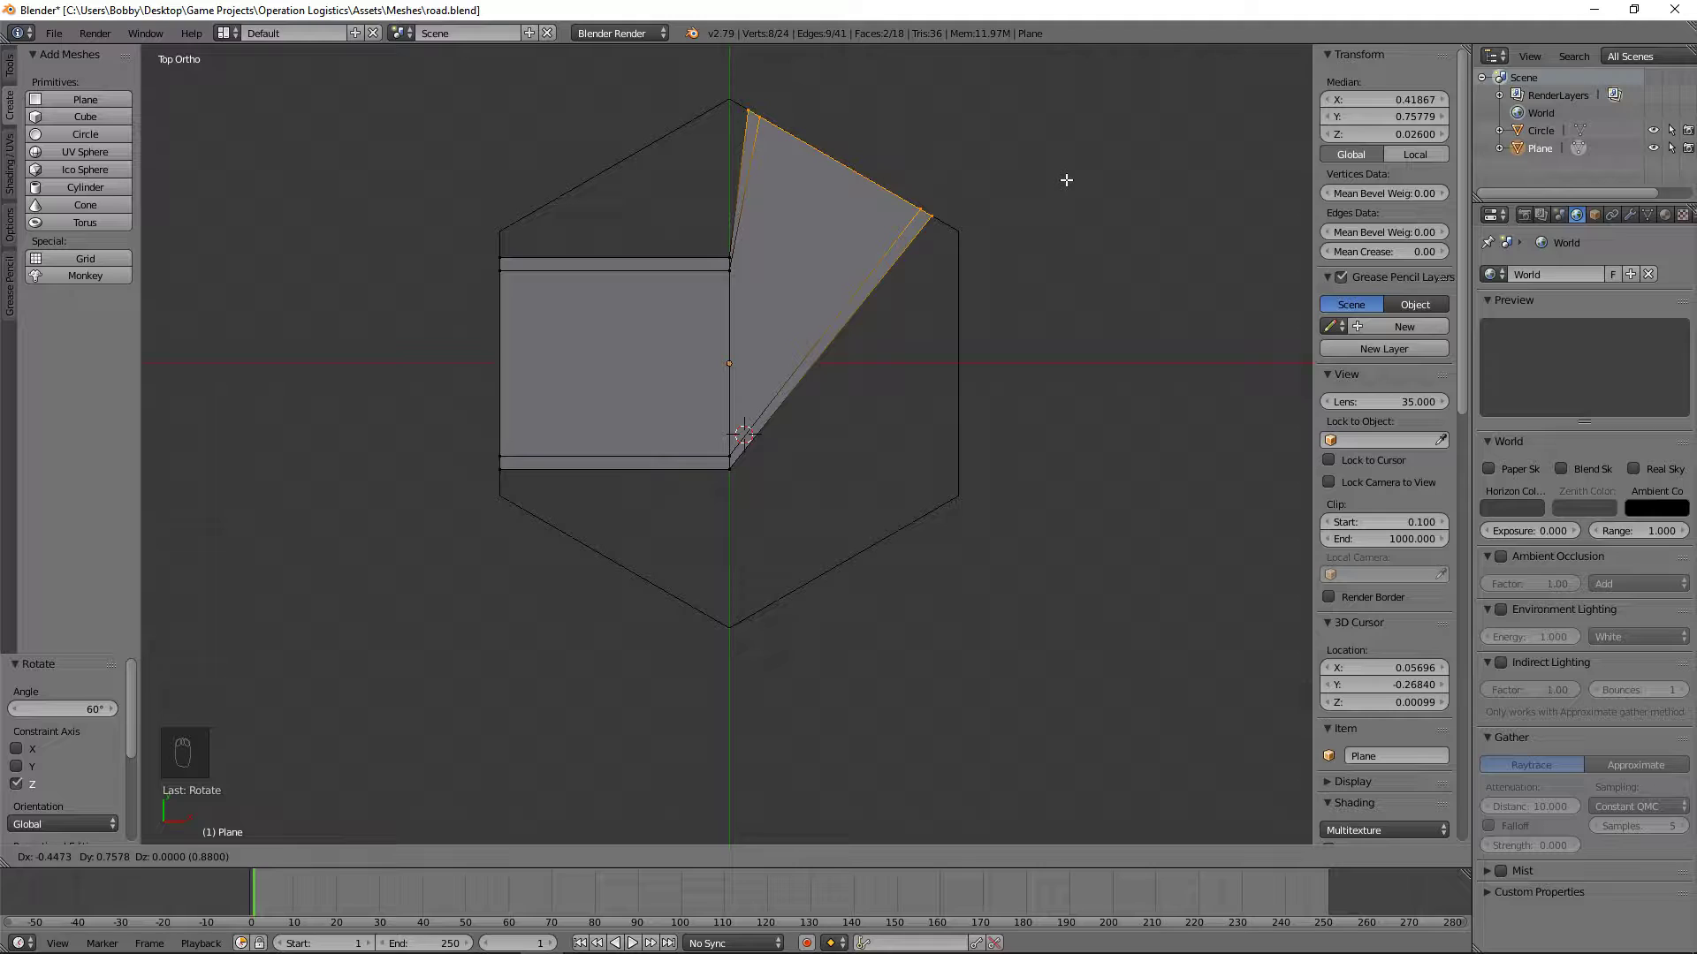
pyautogui.press('Escape')
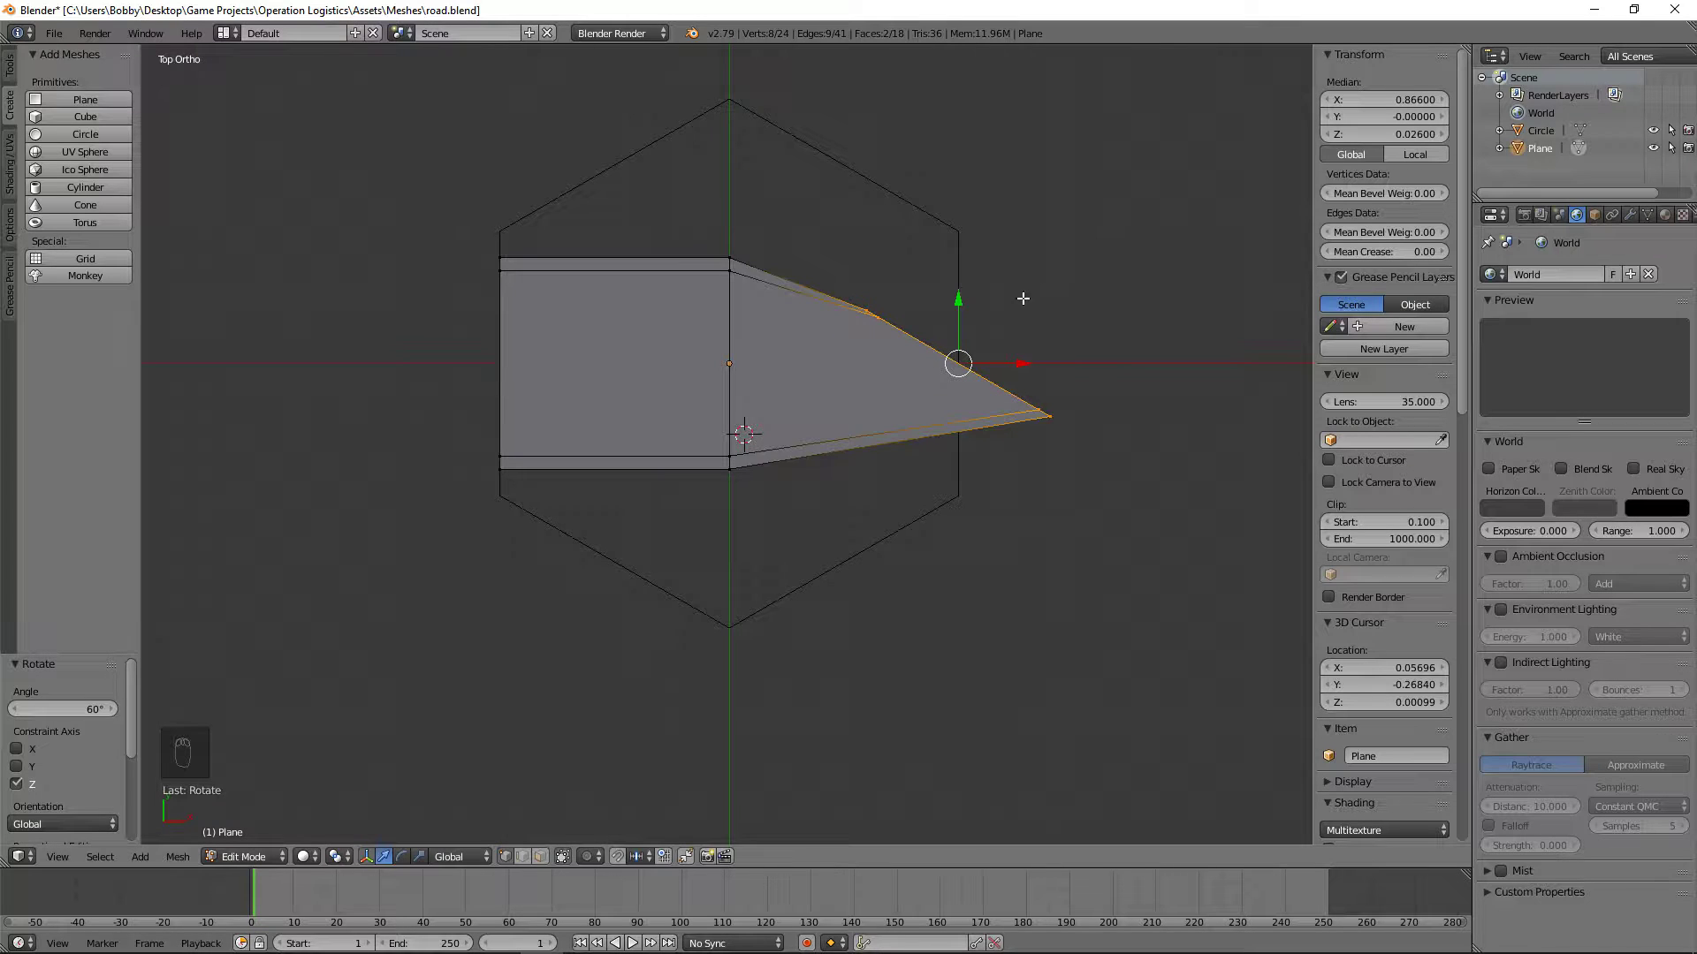
pyautogui.hotkey('ctrl', 'z')
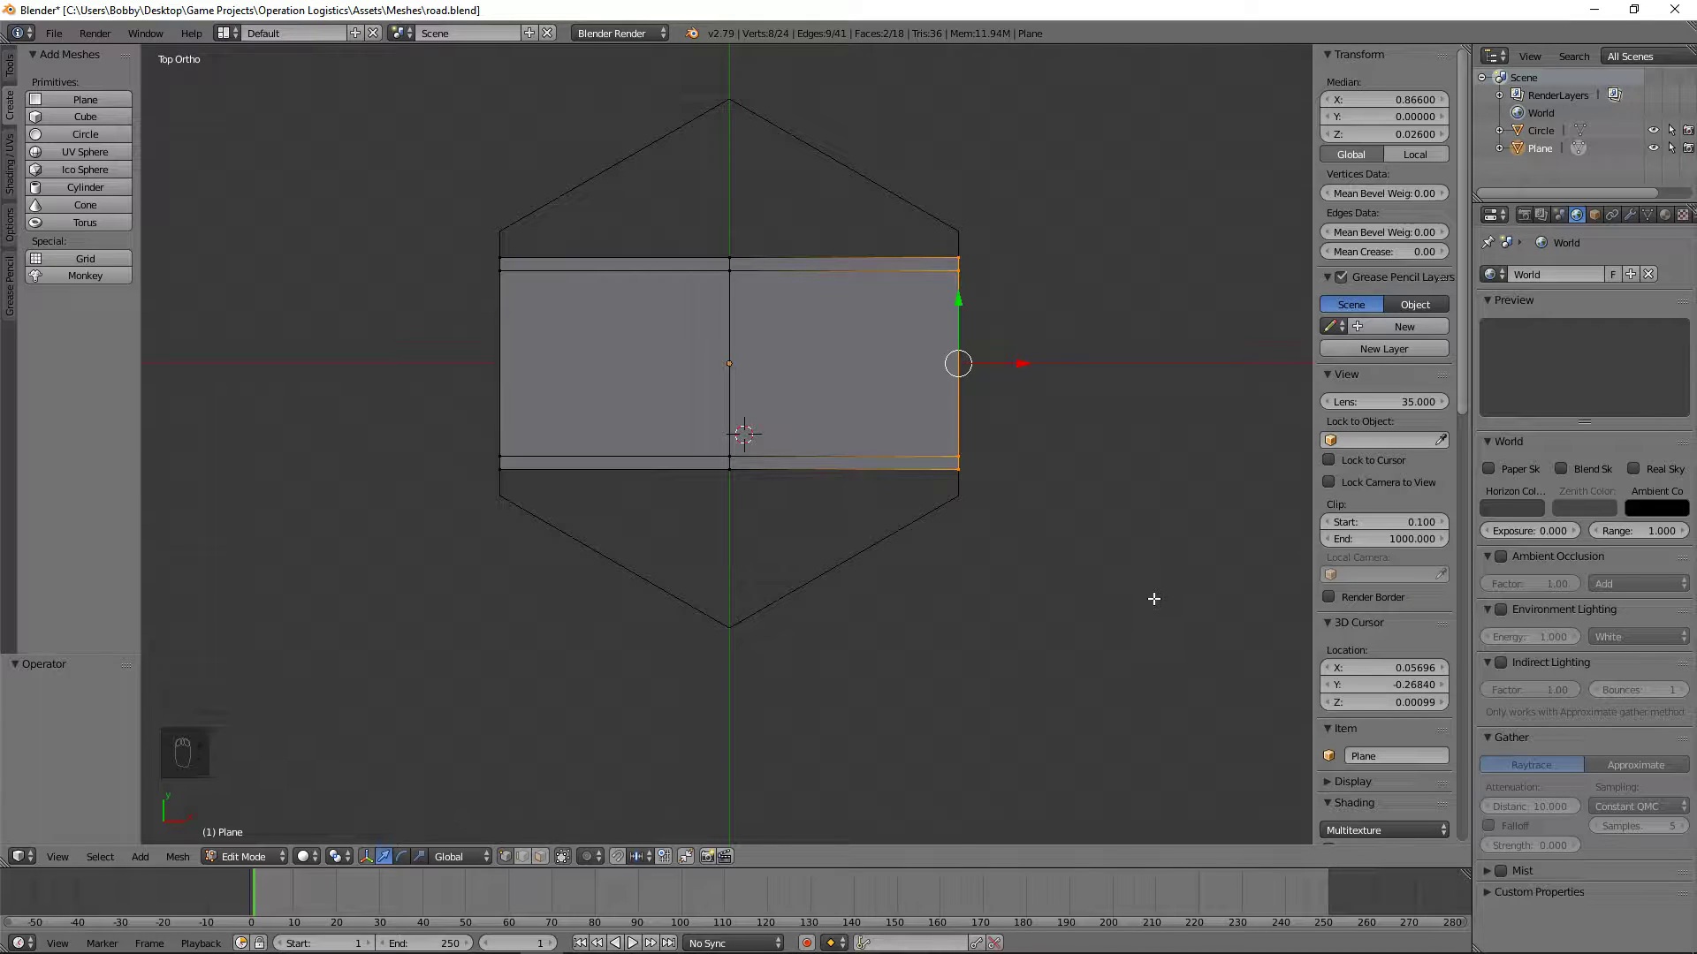
pyautogui.keyDown('shift'); pyautogui.moveTo(1032, 420); pyautogui.dragTo(1093, 609, button='middle'); pyautogui.keyUp('shift')
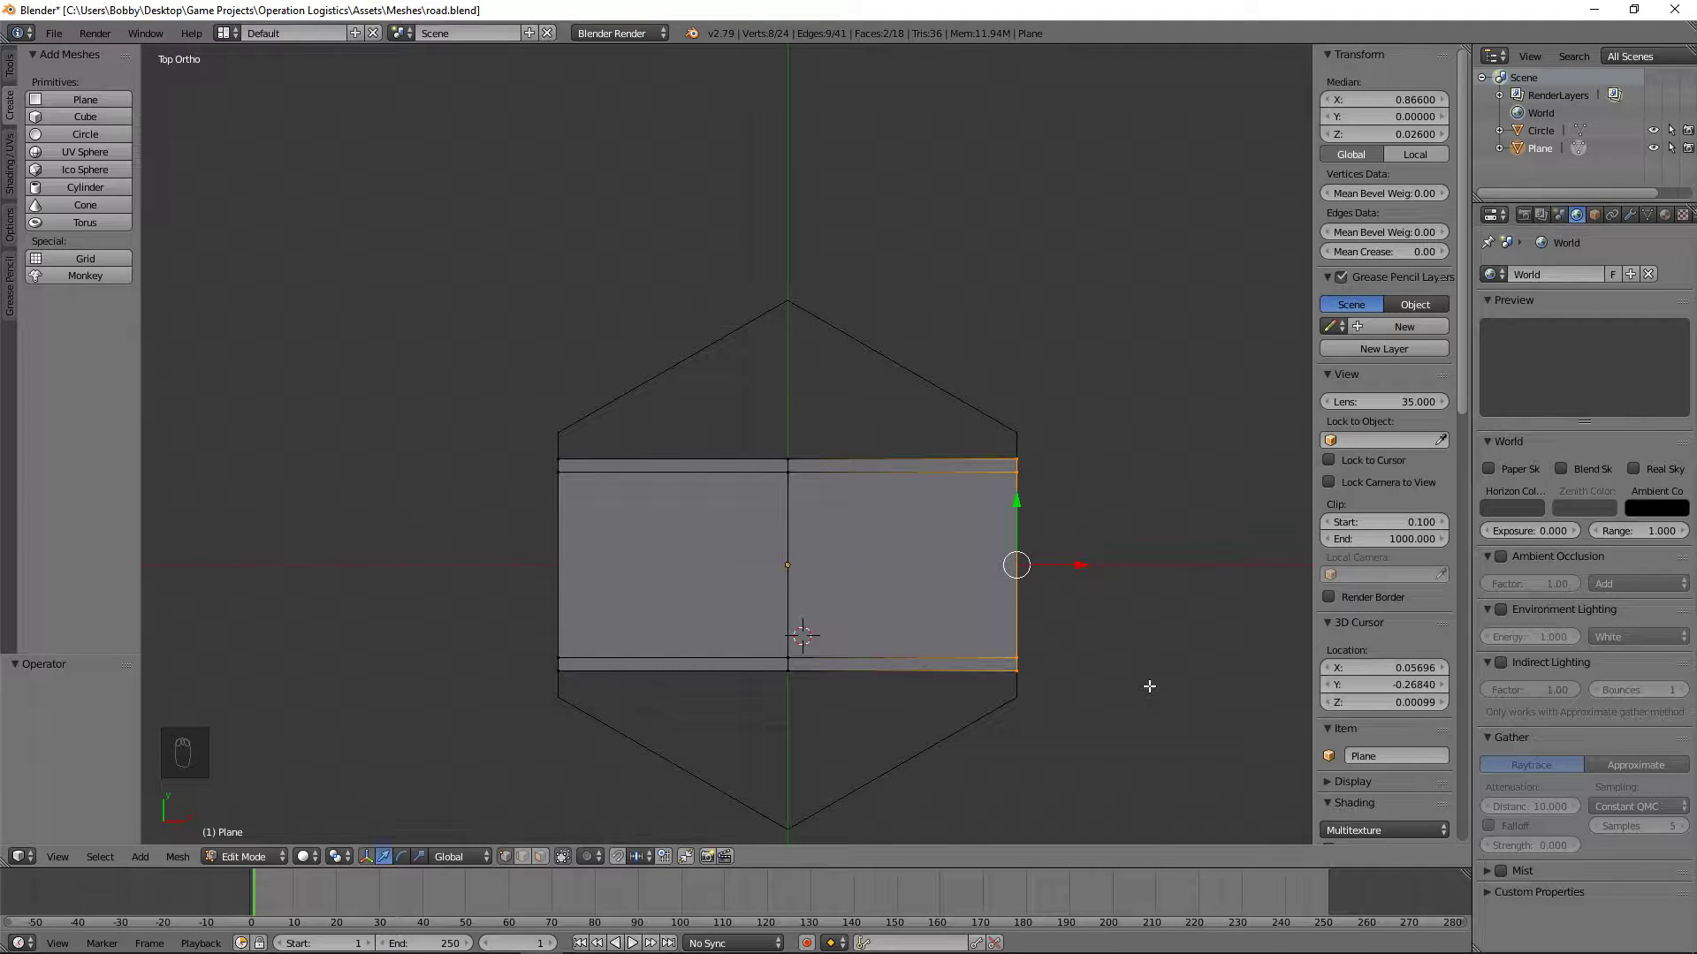
pyautogui.press('g')
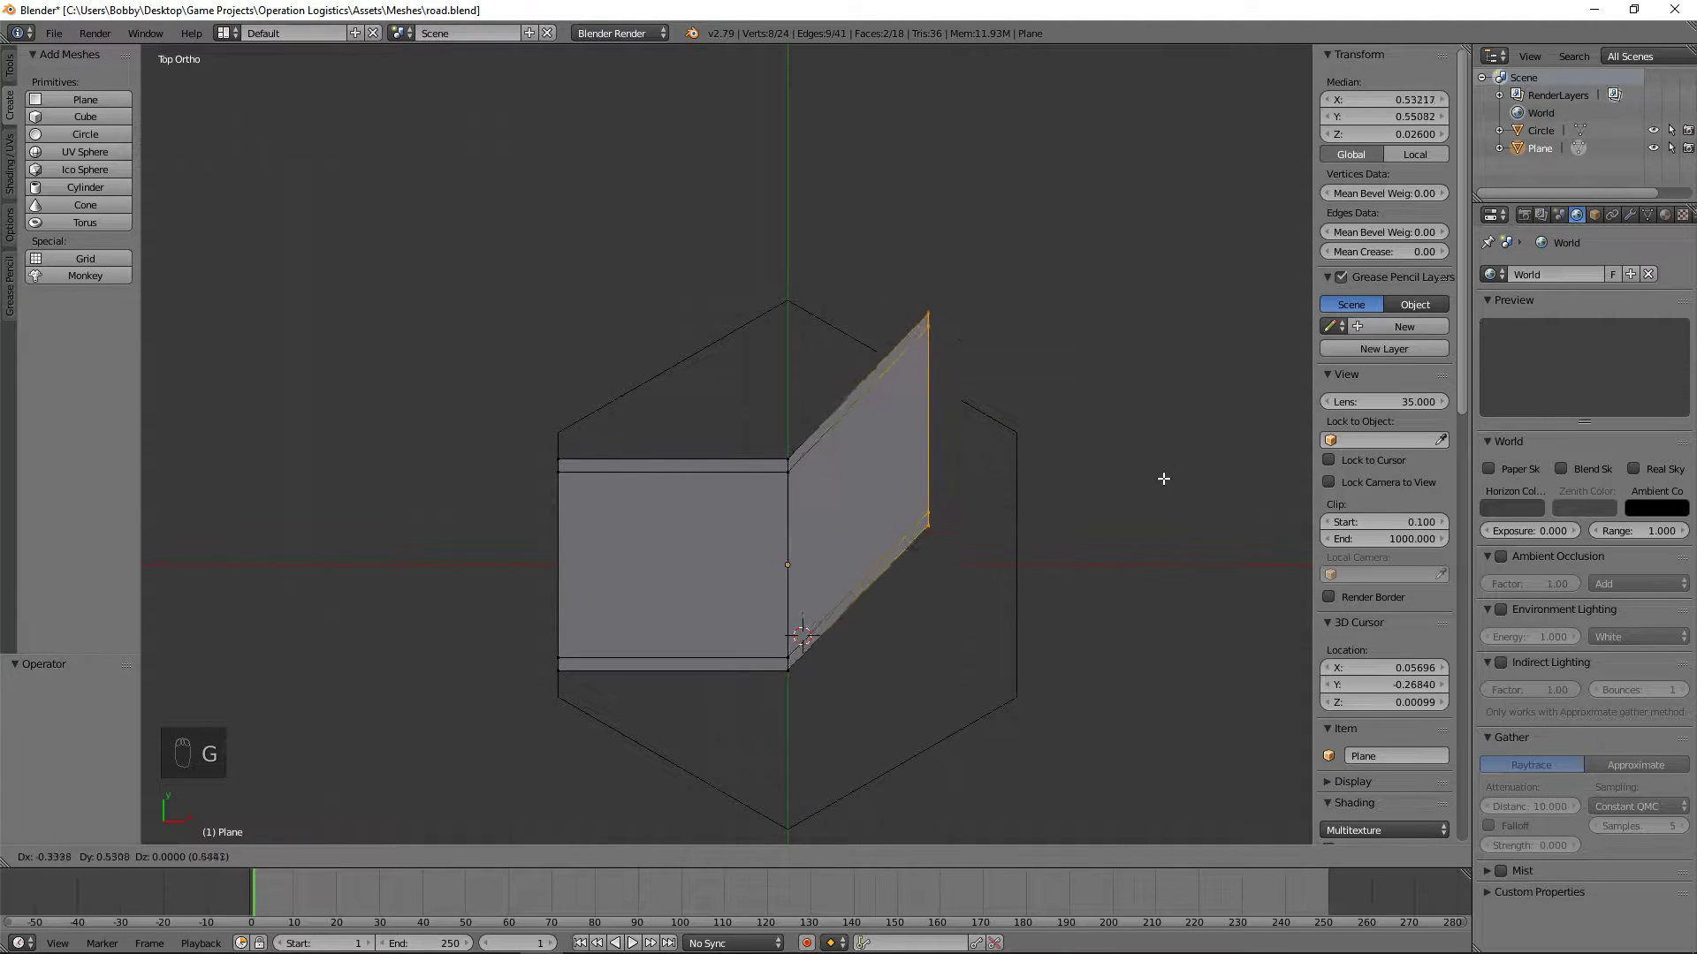
pyautogui.rightClick(1188, 551)
pyautogui.press('a')
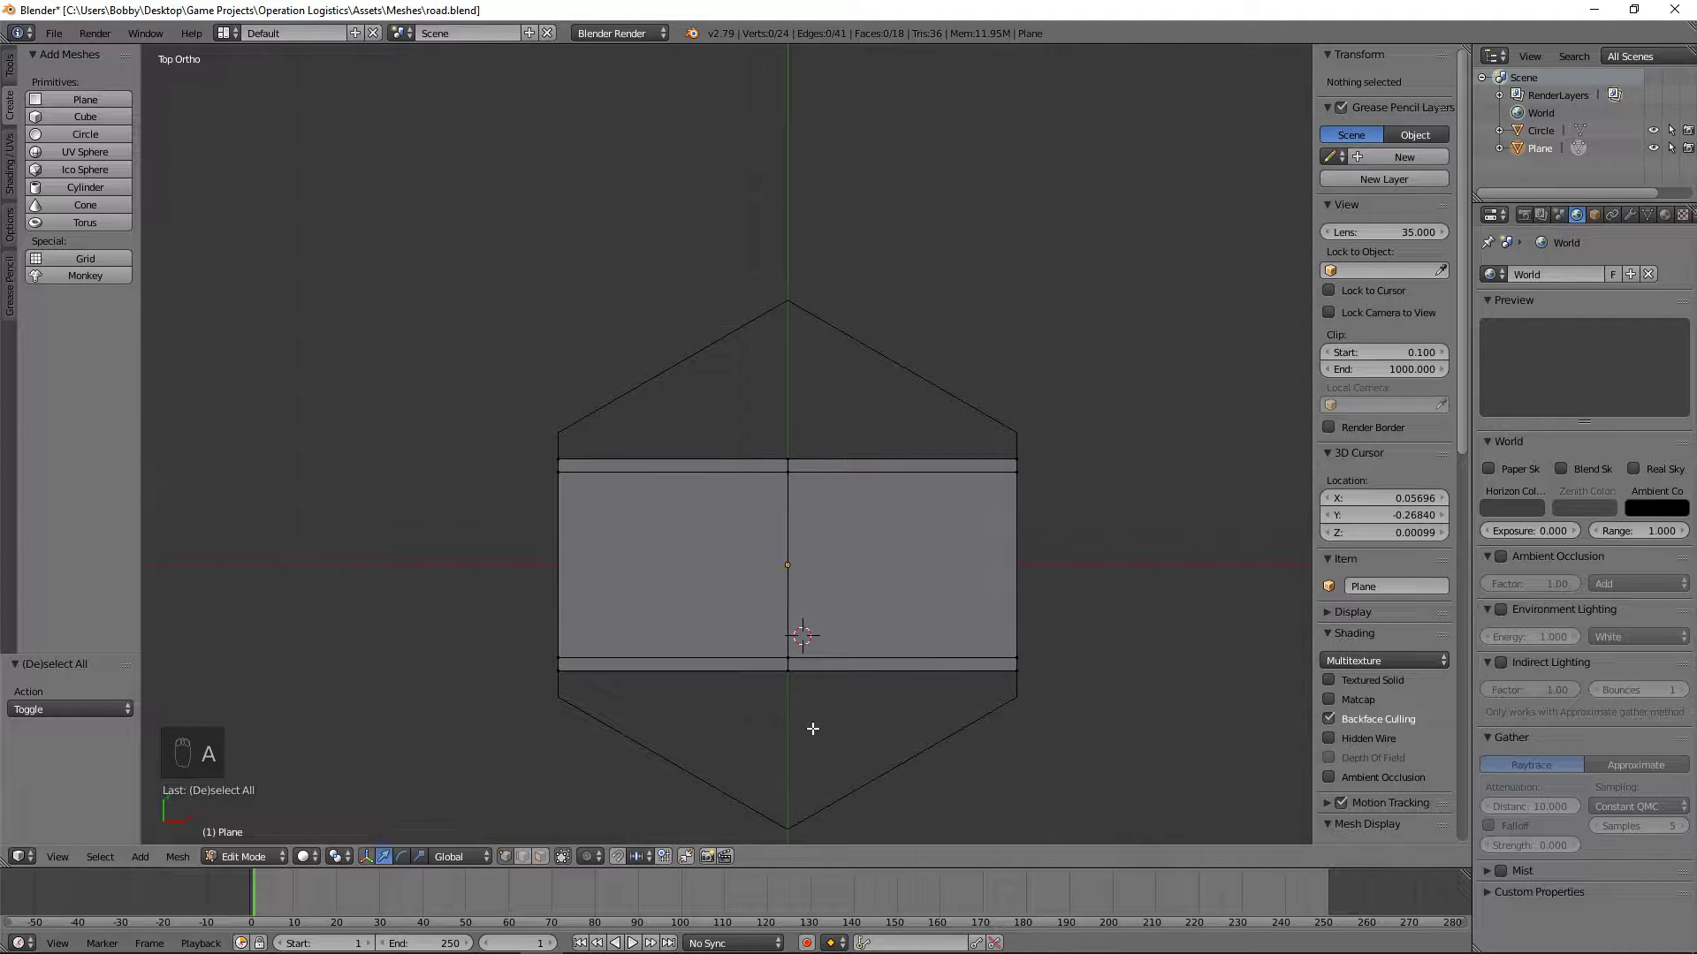
pyautogui.press('b')
pyautogui.moveTo(1161, 730); pyautogui.dragTo(1008, 391)
pyautogui.press('r')
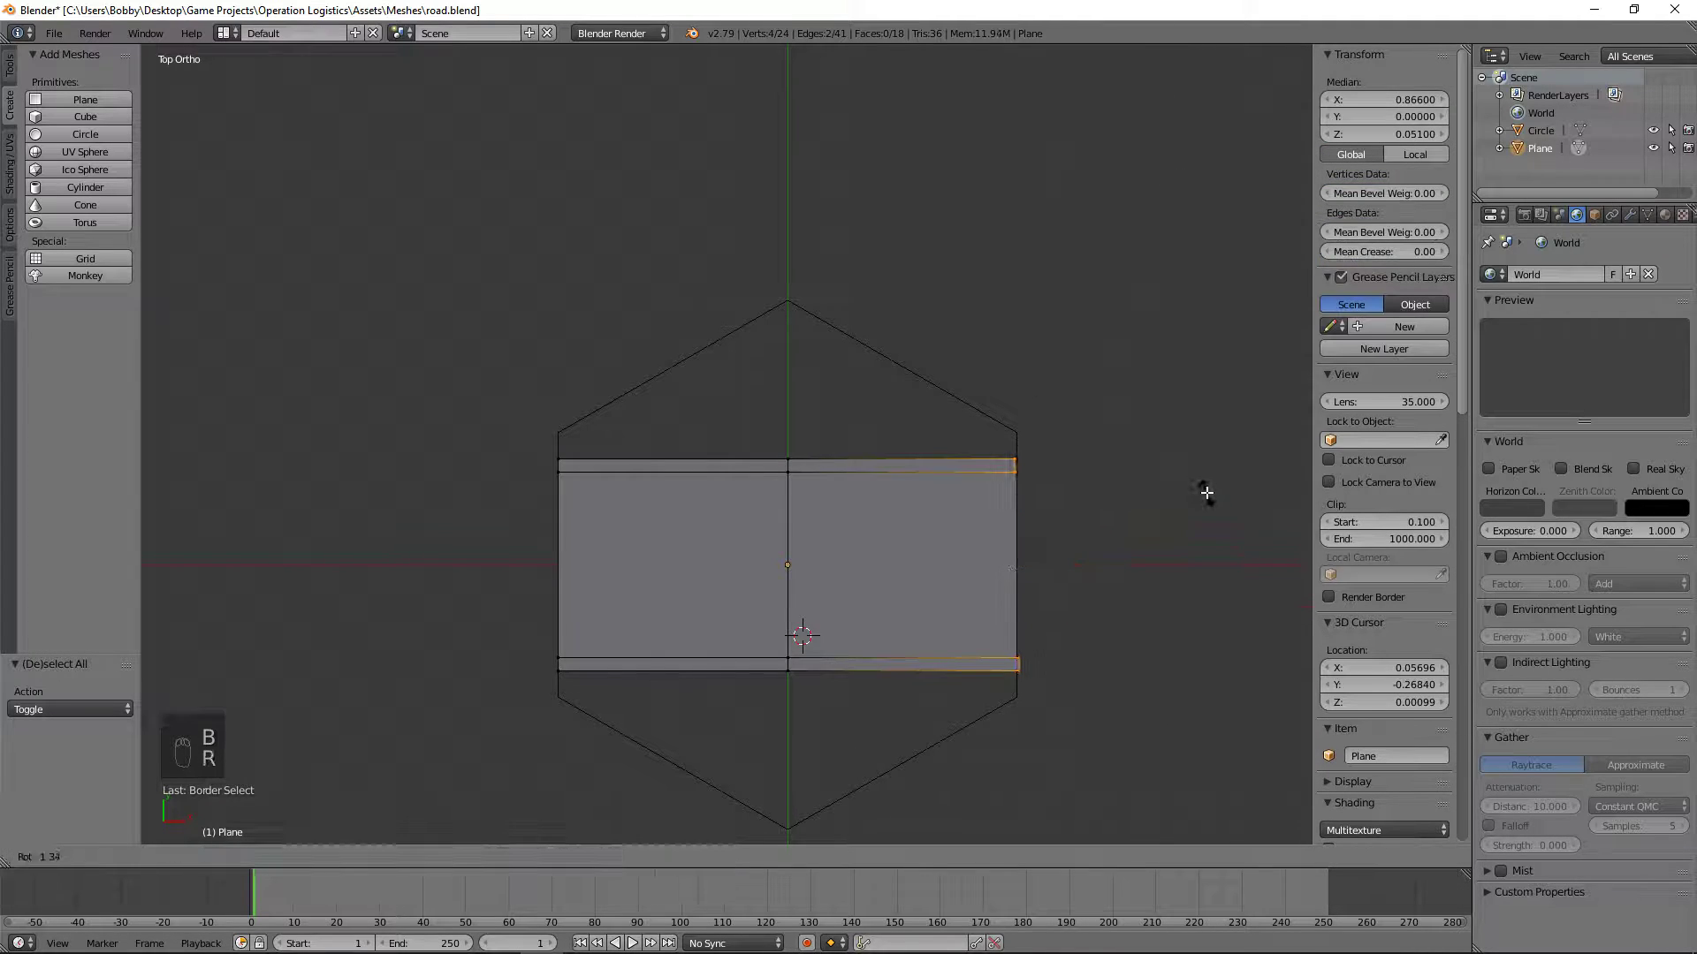
pyautogui.rightClick(1194, 492)
# Step: Select every vertex at the road's right-hand end, including hidden ones, and rotate the end 60°
pyautogui.press('z')
pyautogui.press('b')
pyautogui.moveTo(1125, 731); pyautogui.dragTo(884, 381)
pyautogui.press('z')
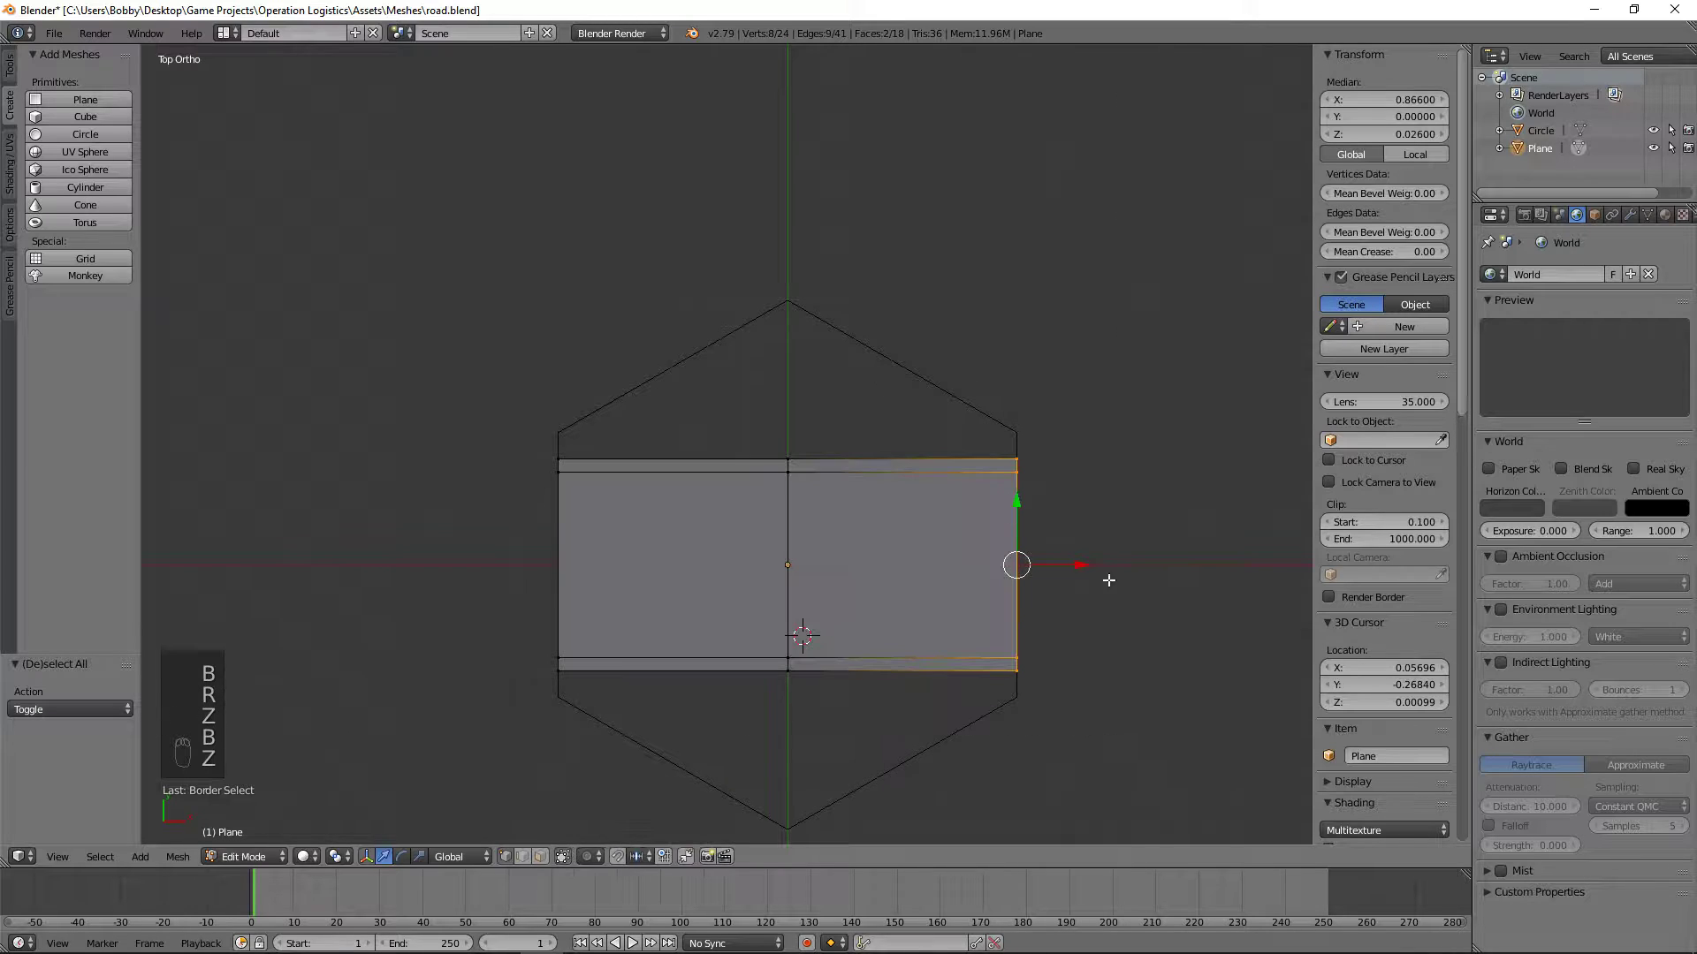
pyautogui.write('r60')
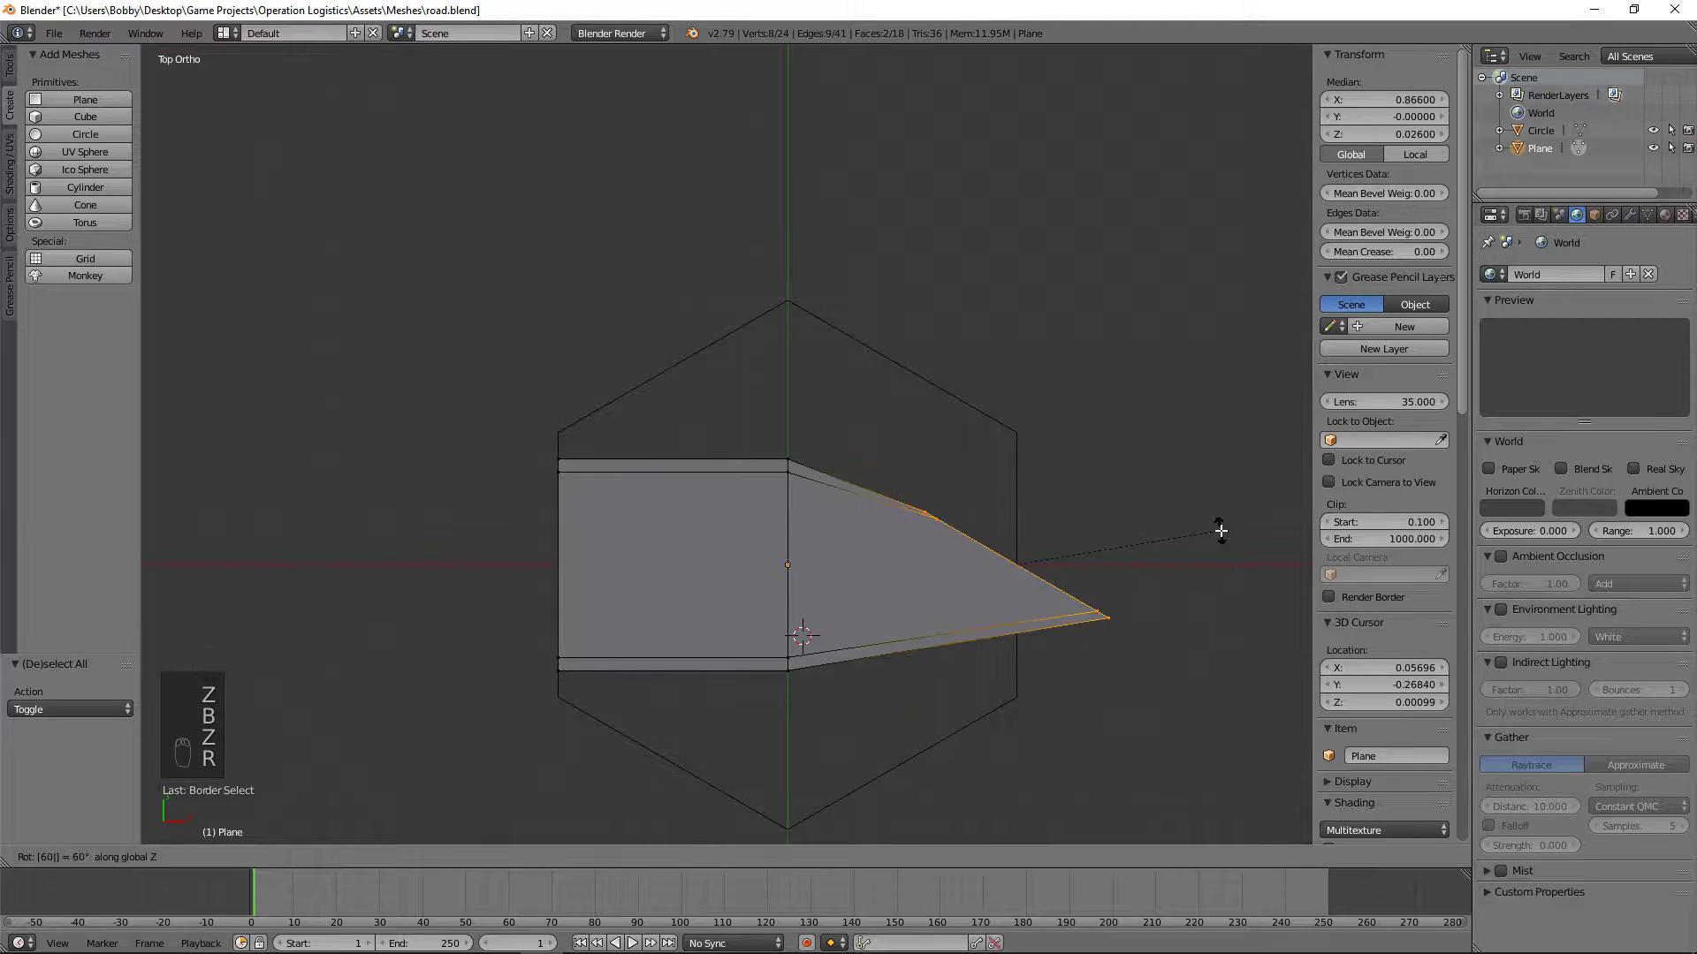
pyautogui.press('Return')
# Step: Move the rotated road end by -0.433 along the X axis
pyautogui.press('g')
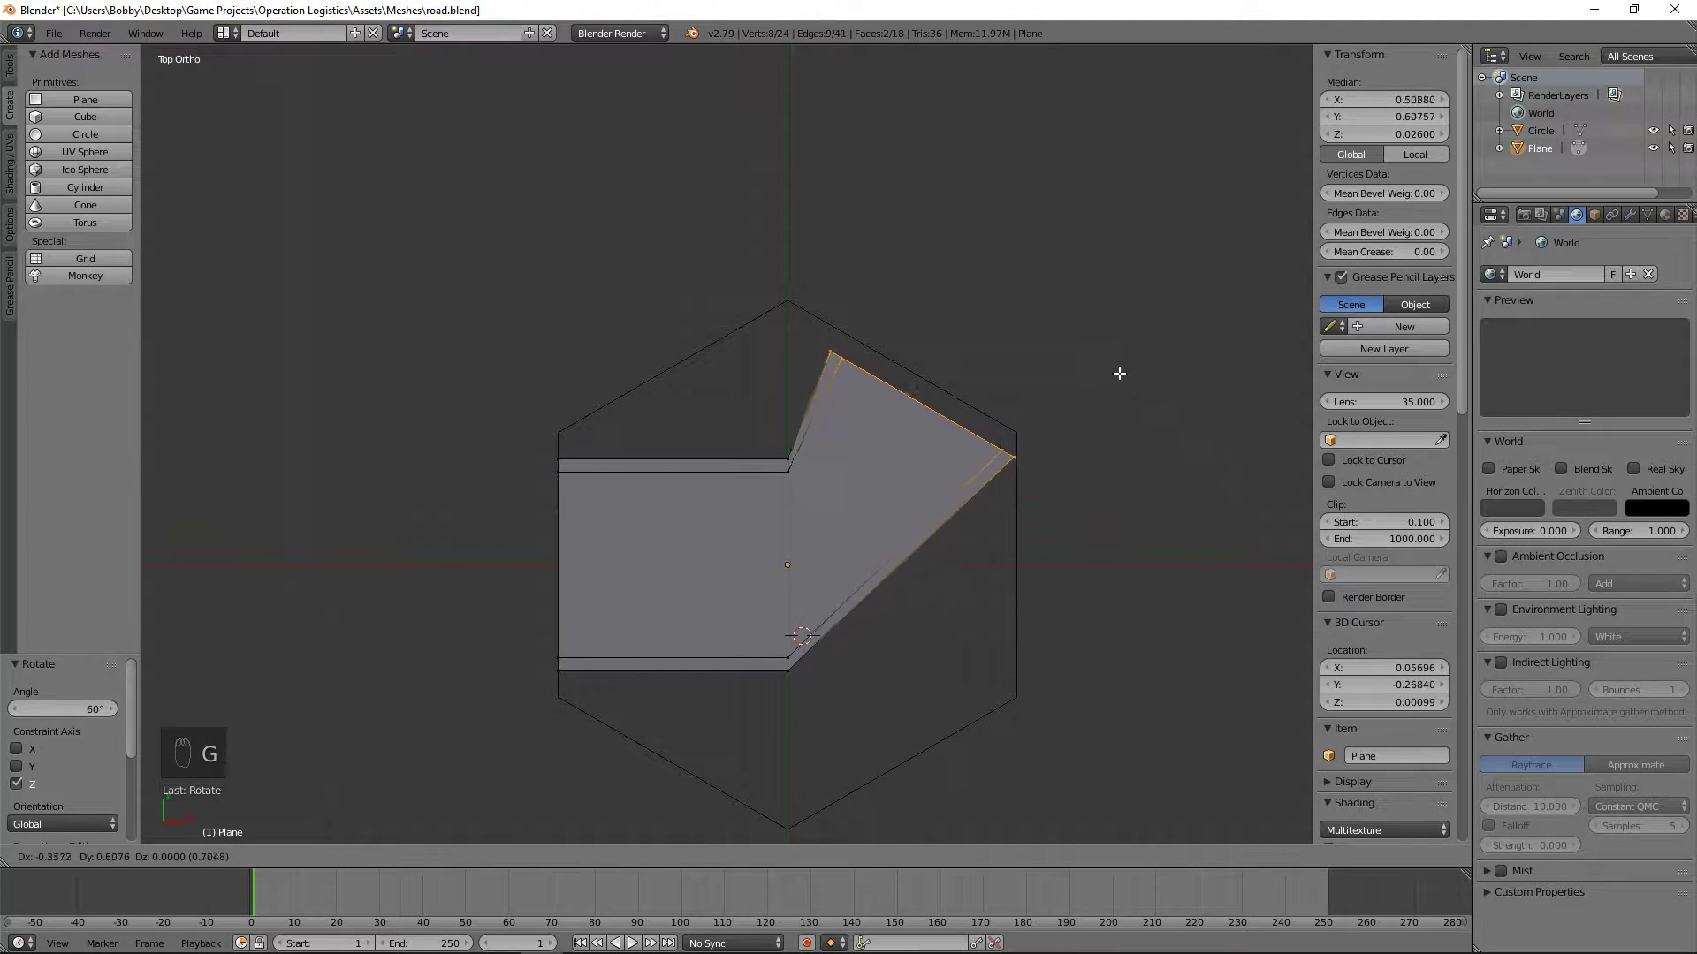
pyautogui.press('x')
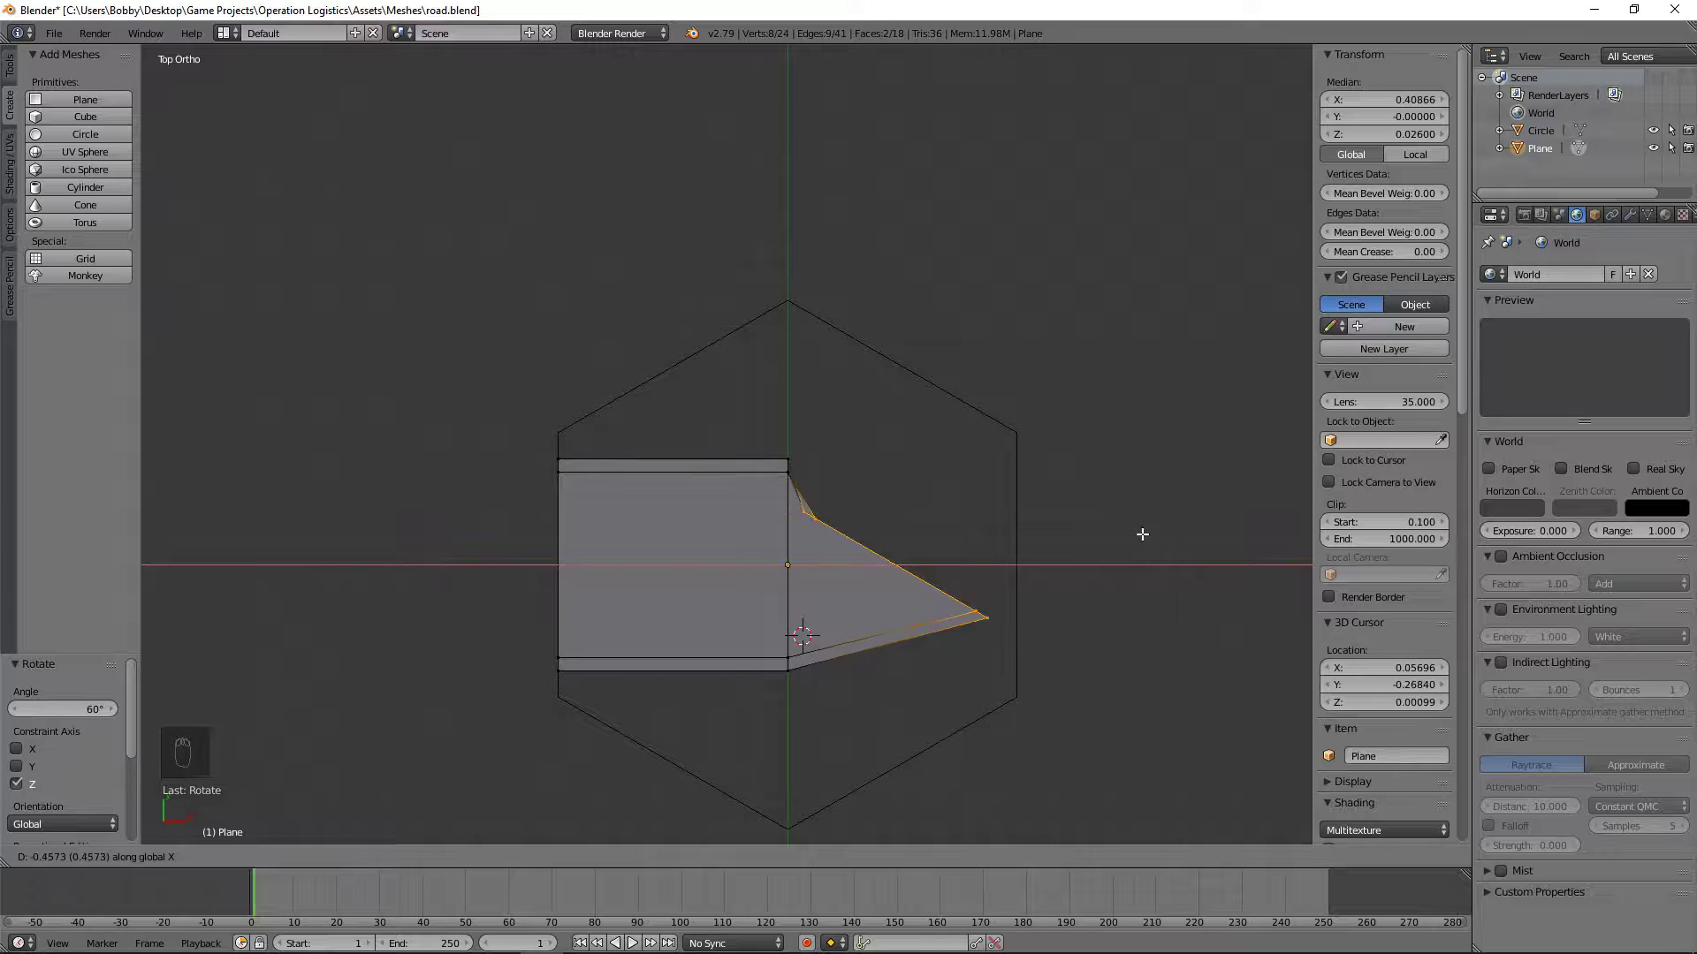
pyautogui.write('.433')
pyautogui.press('-')
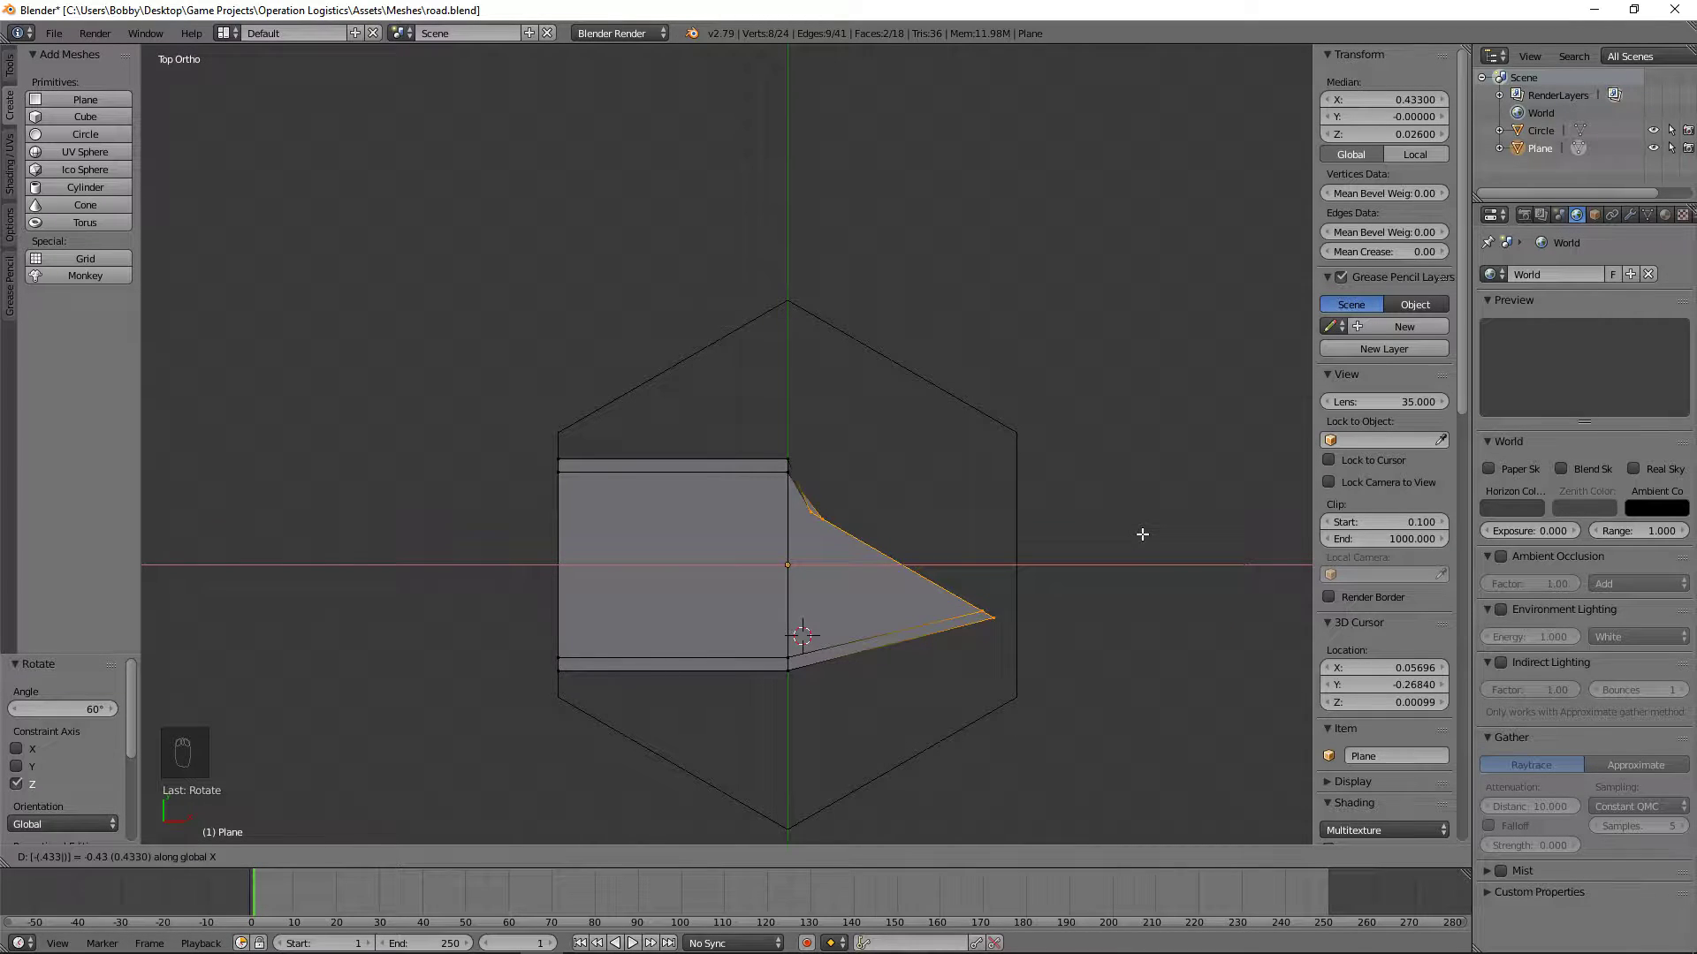
pyautogui.press('Return')
# Step: Move the rotated road end 0.75 along the Y axis onto the hexagon's upper-right edge, and clear the selection
pyautogui.press('g')
pyautogui.press('y')
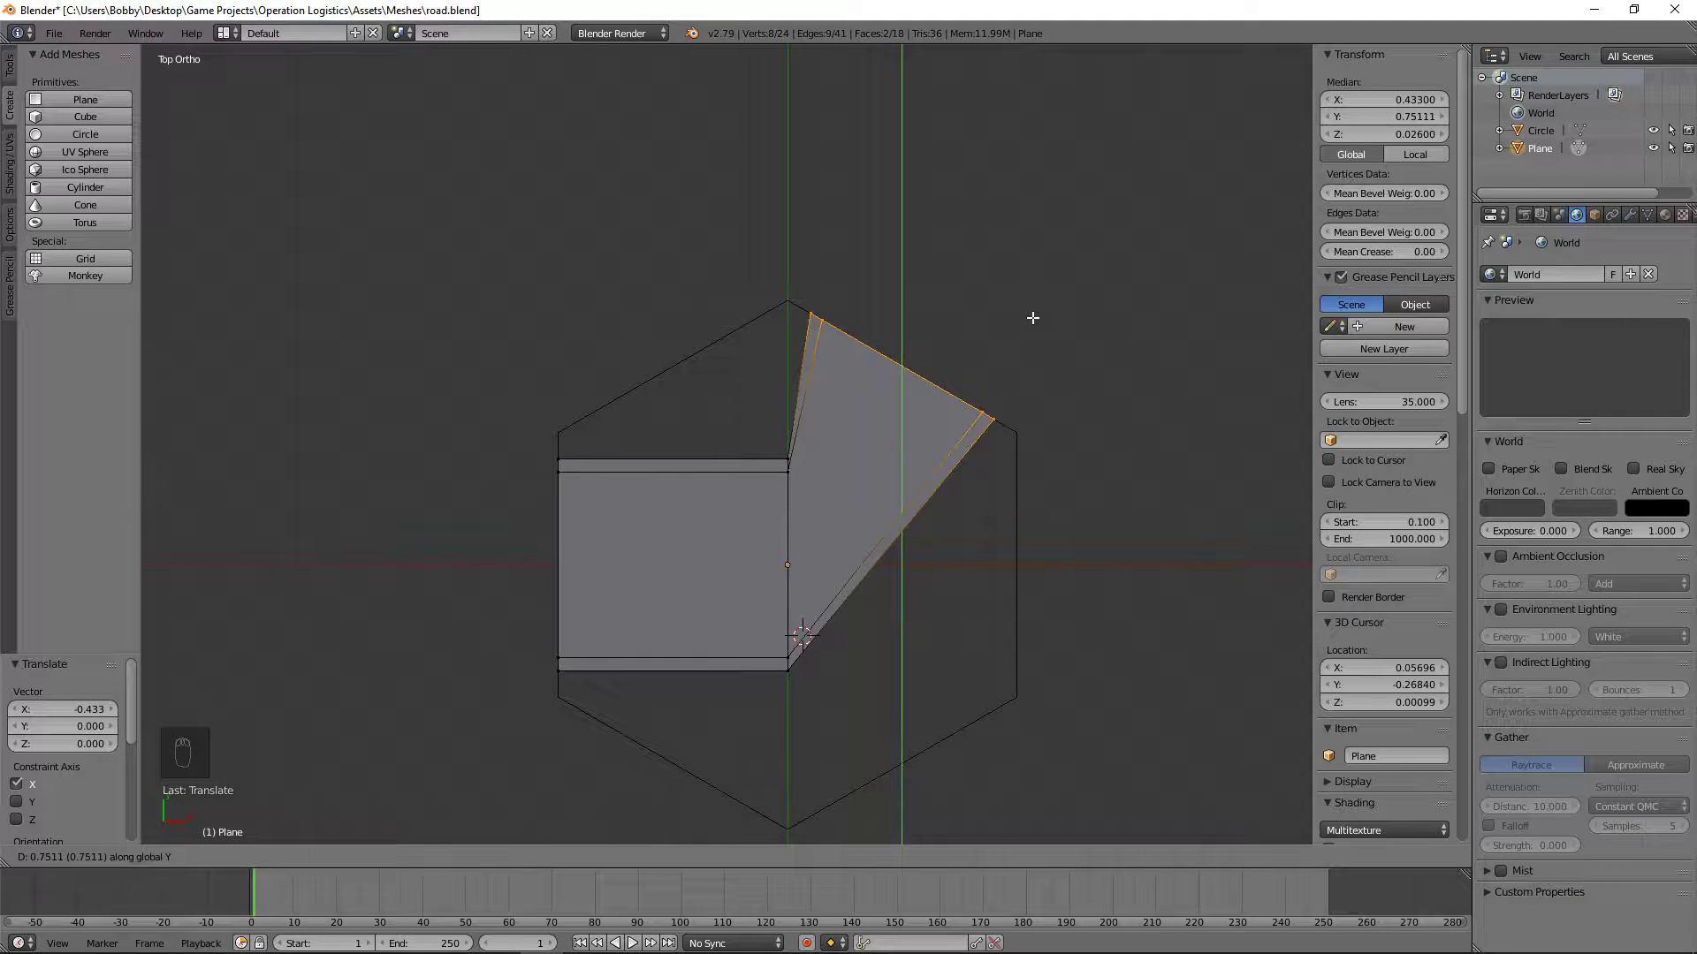
pyautogui.write('0.75')
pyautogui.press('Return')
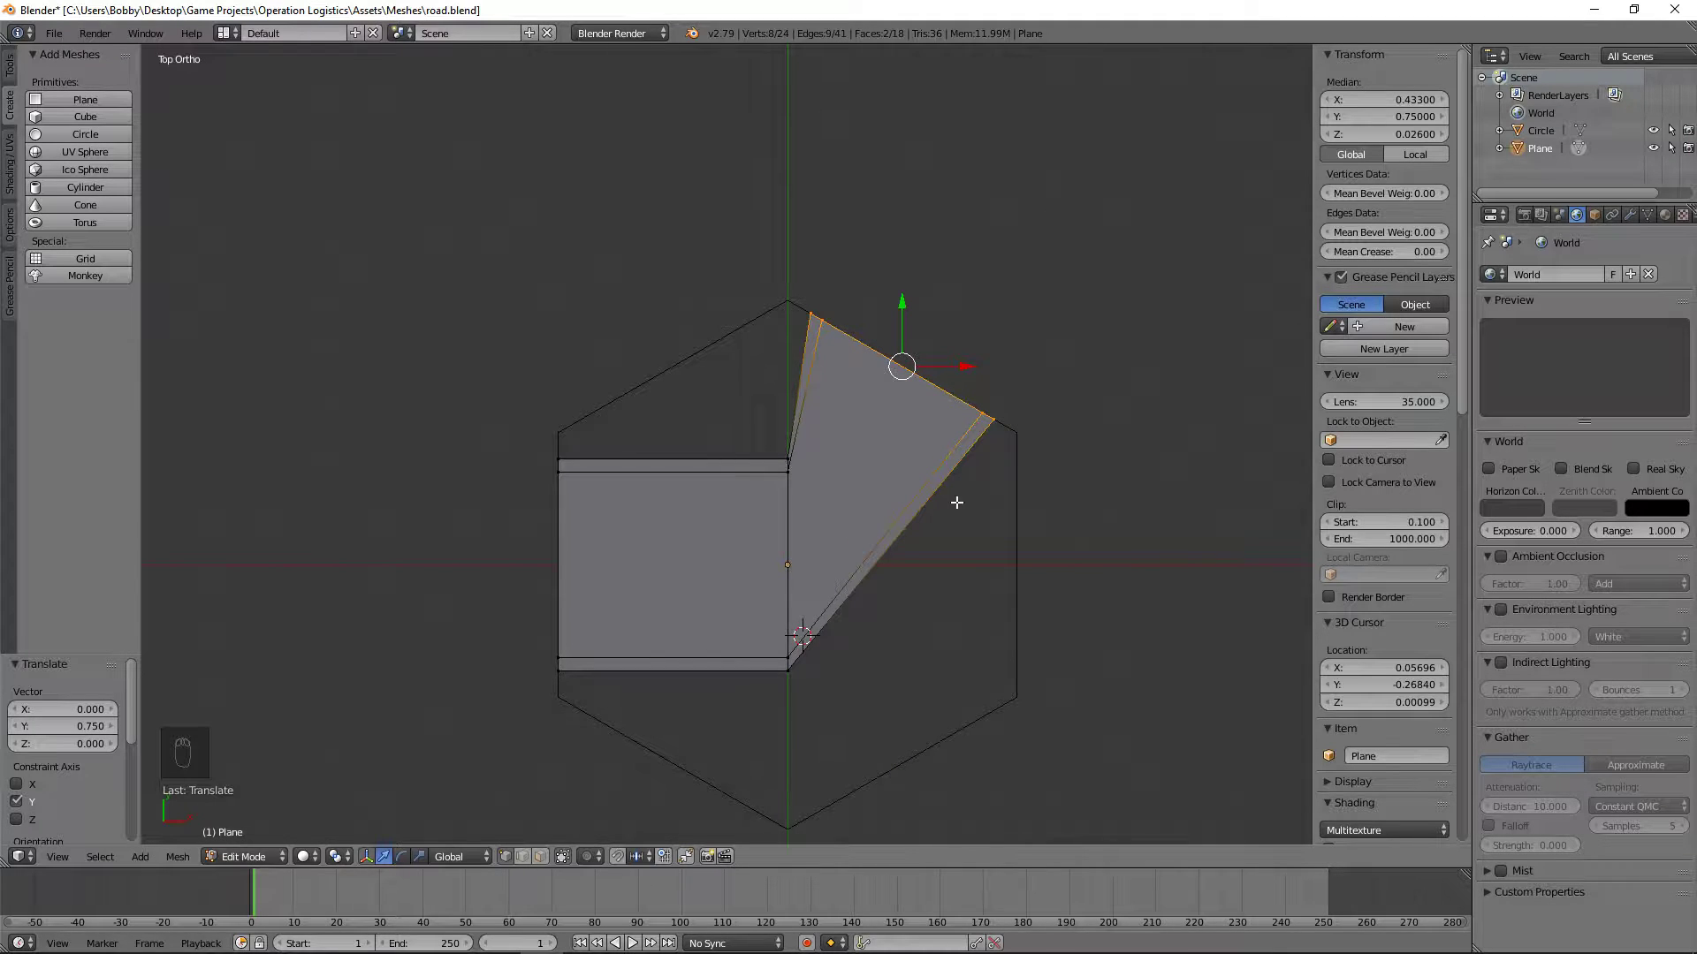
pyautogui.scroll(2, 954, 490)
pyautogui.scroll(3, 919, 404)
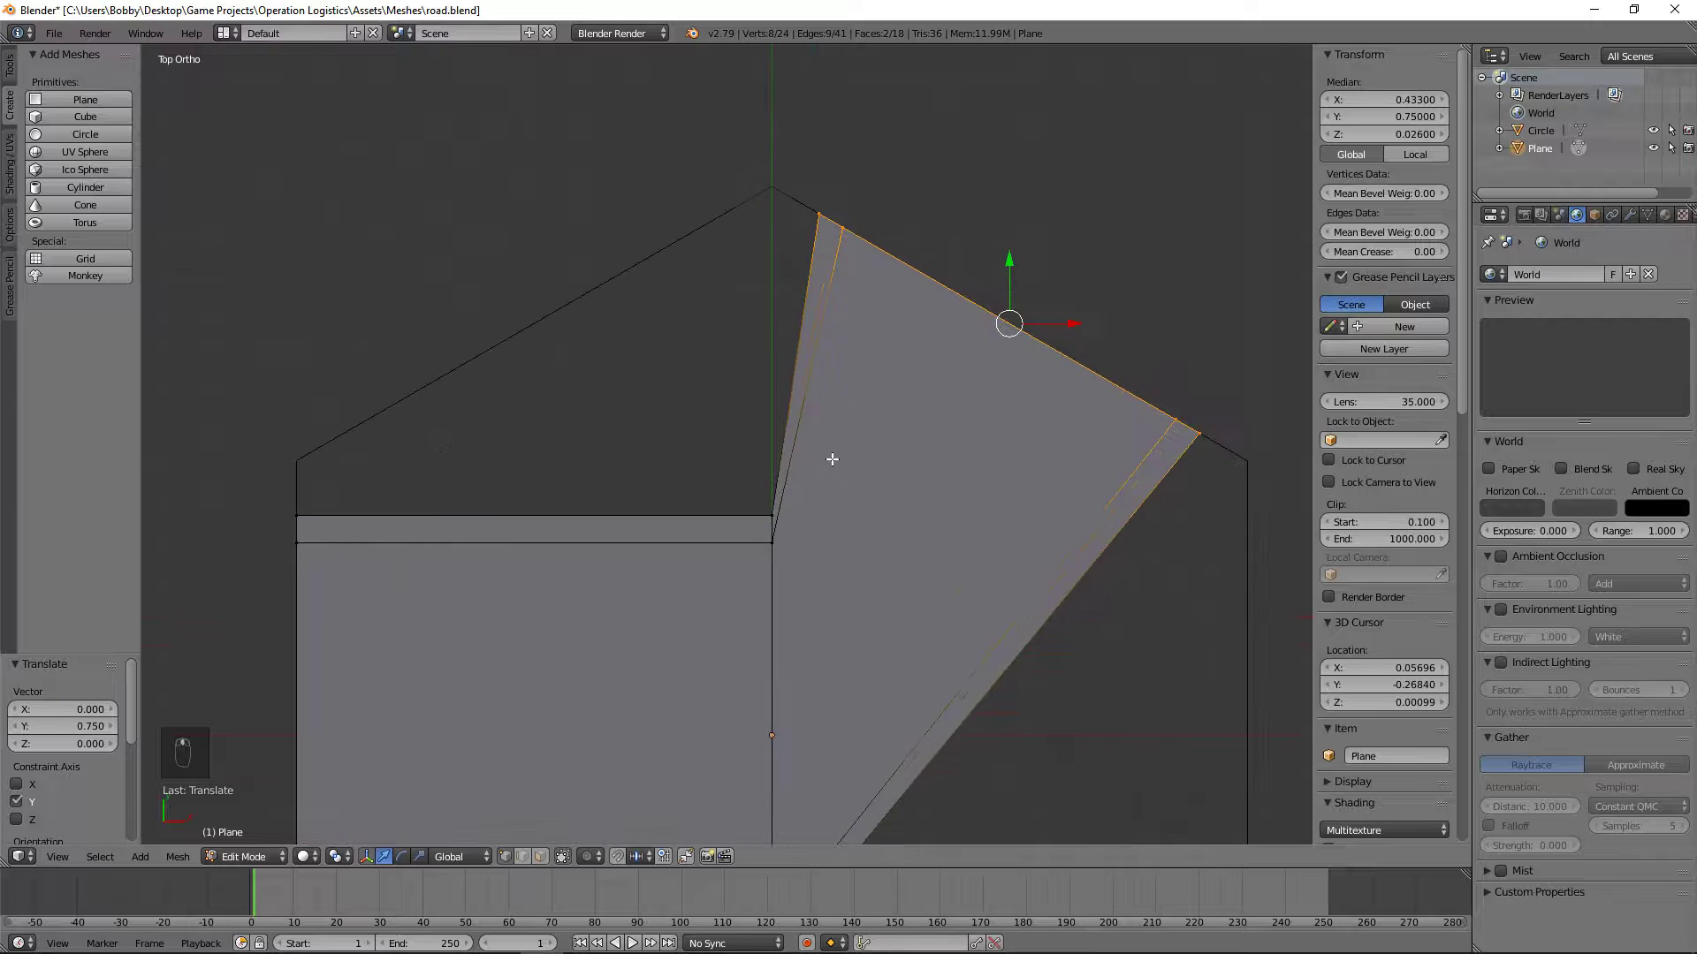
pyautogui.press('a')
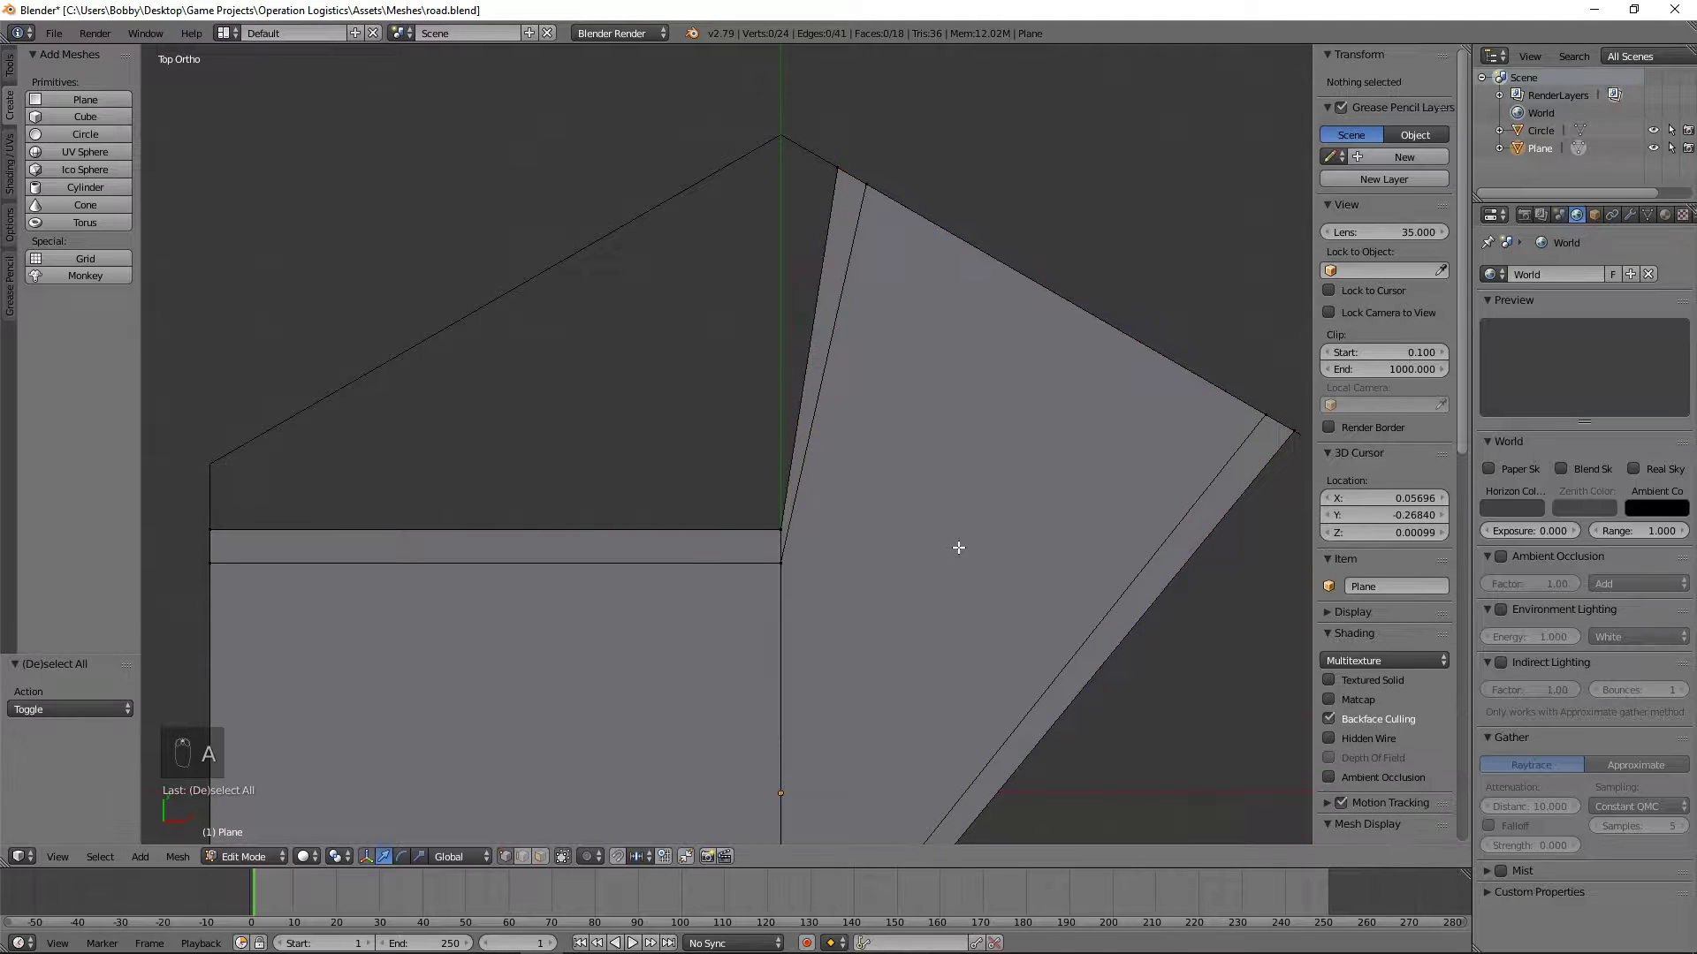
pyautogui.scroll(-1, 968, 549)
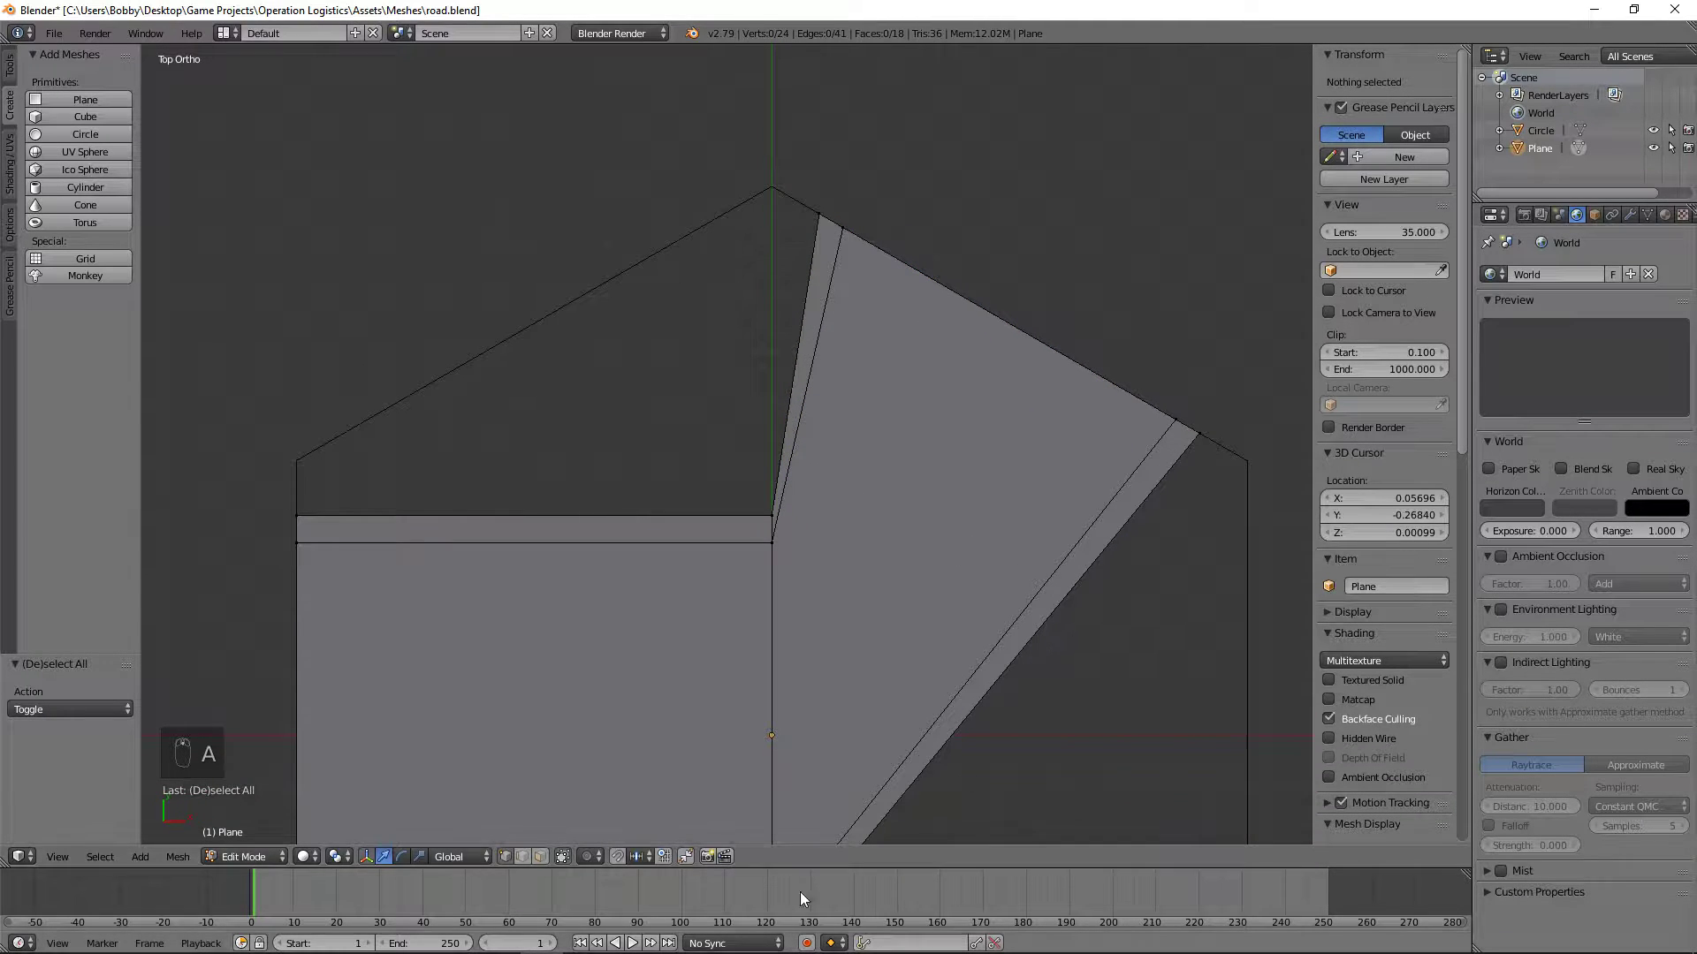
# Step: Switch to face selection and select the faces of the road's bent half, including hidden ones
pyautogui.click(539, 856)
pyautogui.scroll(-1, 1101, 628)
pyautogui.press('b')
pyautogui.moveTo(946, 678); pyautogui.dragTo(844, 500)
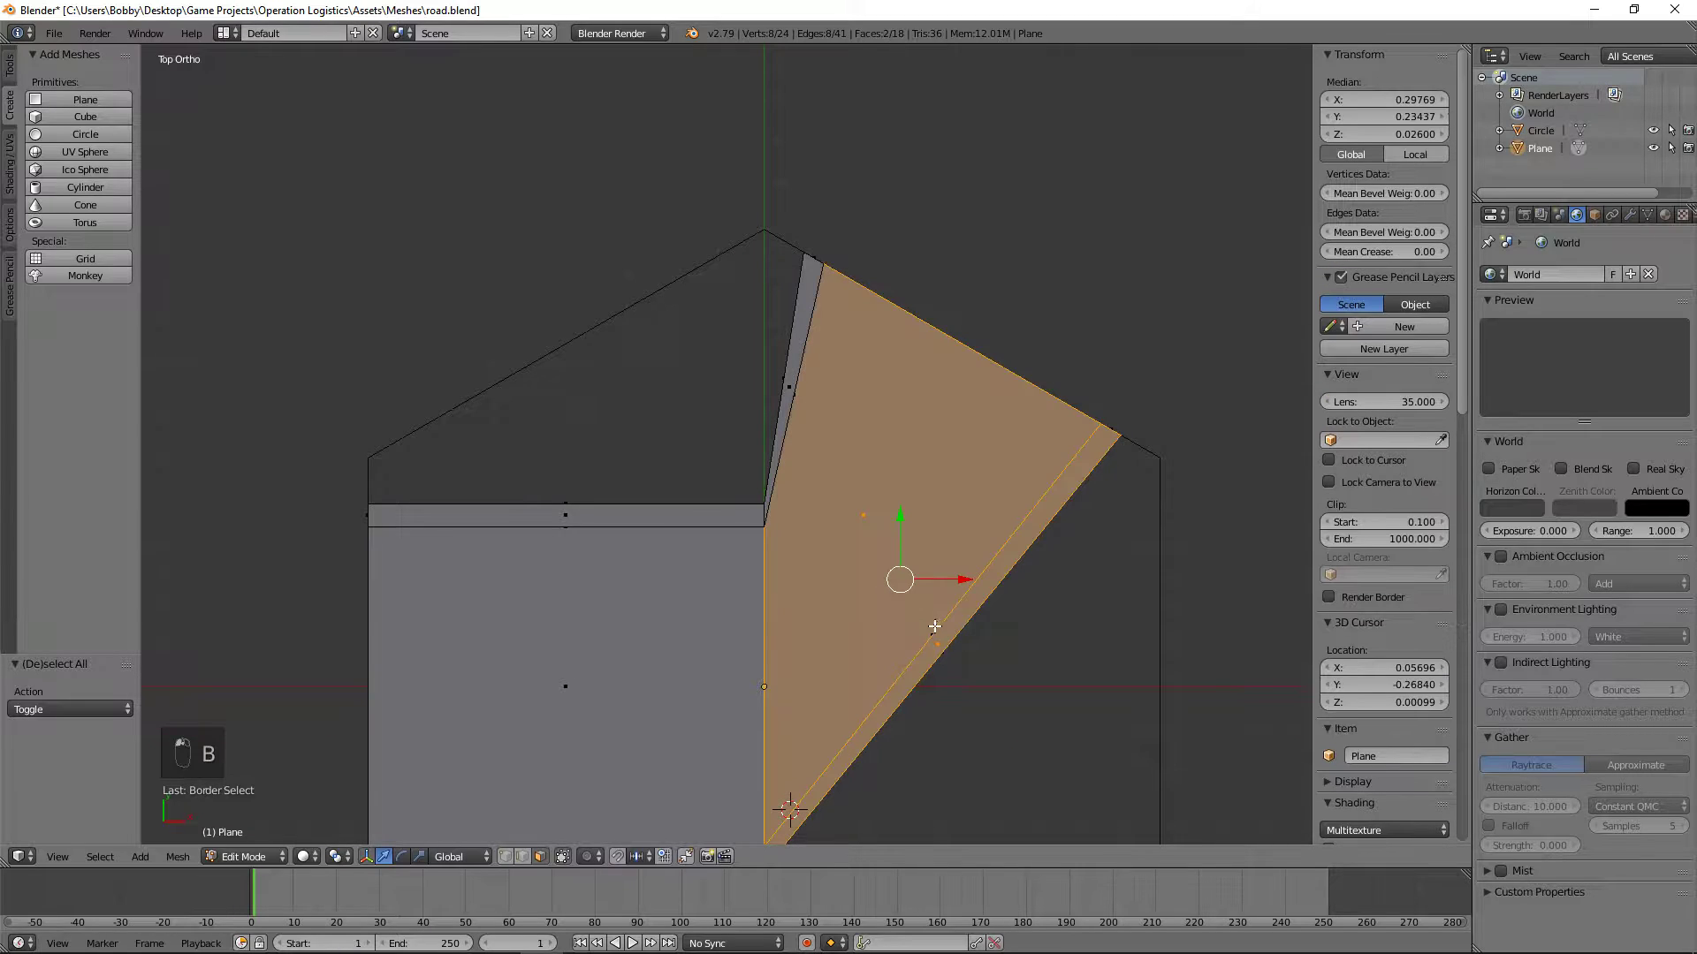
pyautogui.press('z')
pyautogui.press('b')
pyautogui.moveTo(831, 407); pyautogui.dragTo(705, 342)
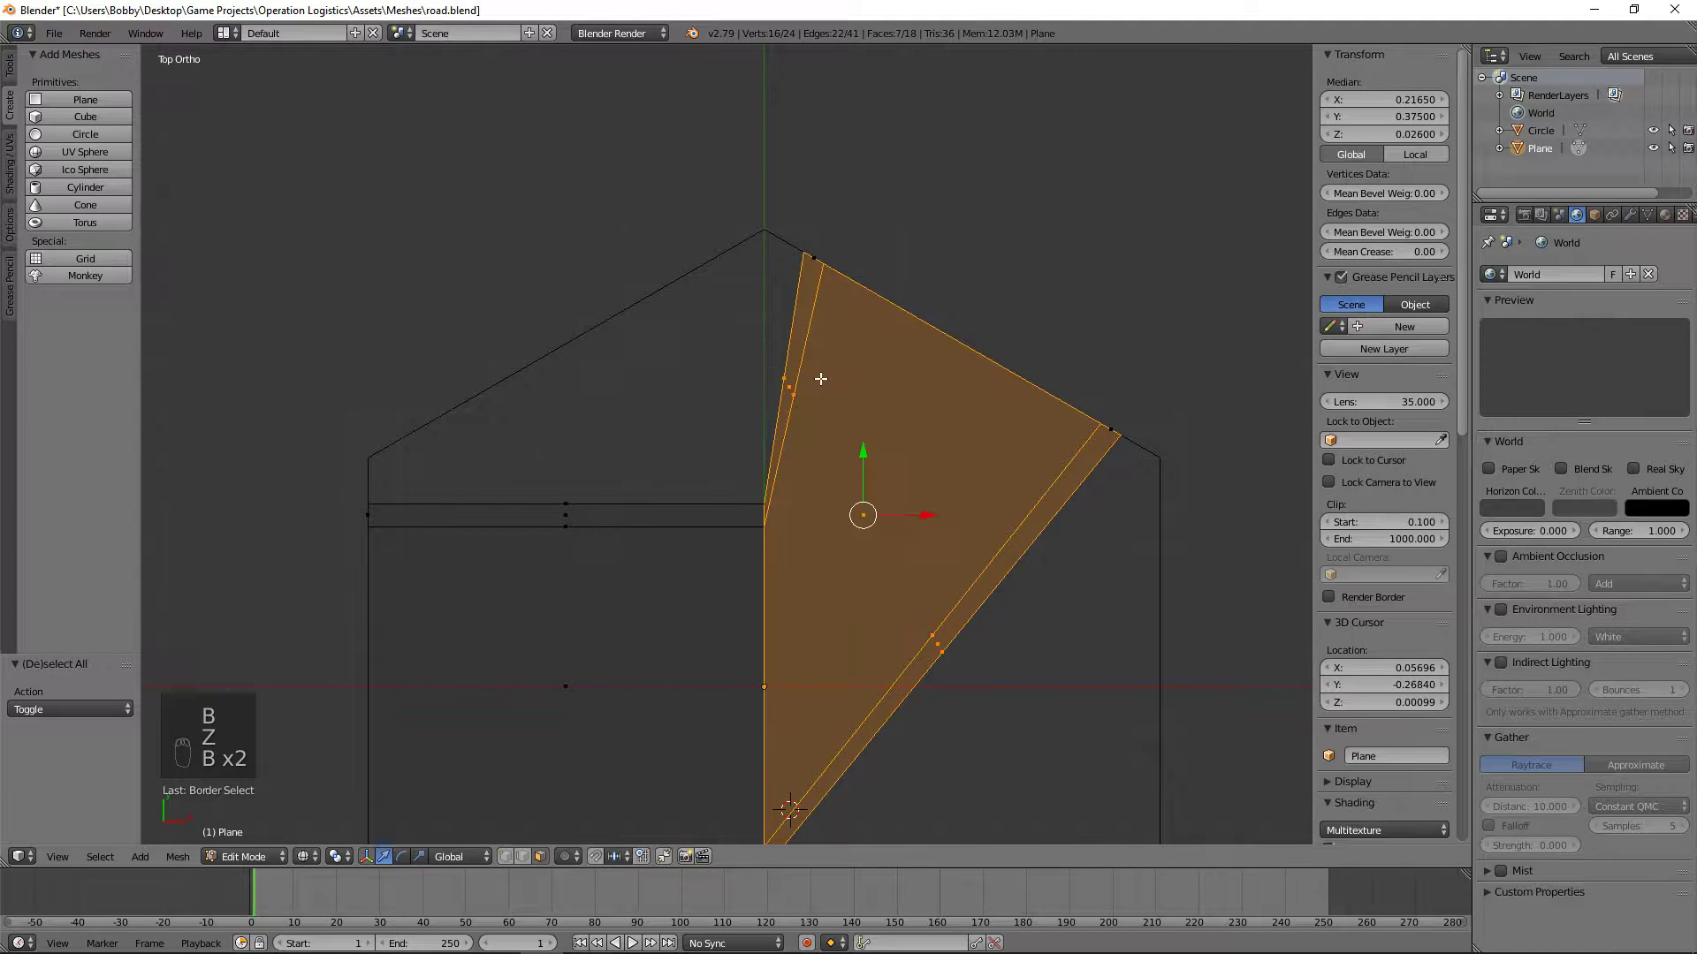
pyautogui.press('z')
pyautogui.moveTo(886, 427); pyautogui.dragTo(828, 358, button='middle')
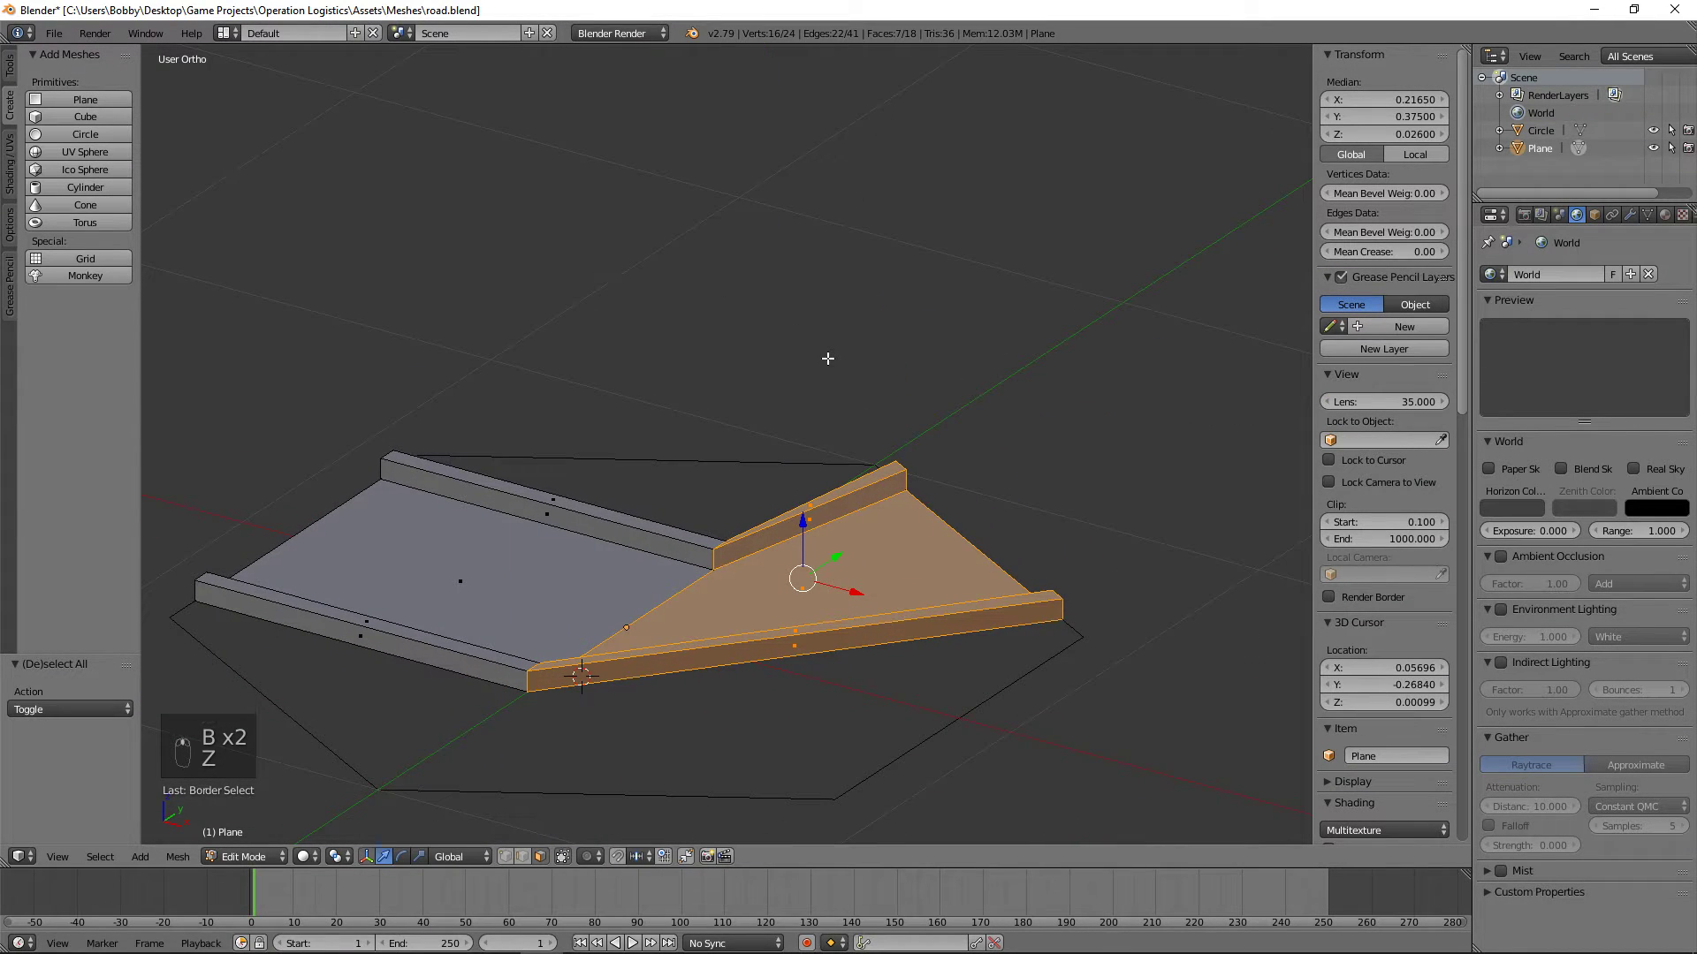
# Step: Reselect only the visible faces of the bent half and delete them with Only Faces, keeping their edges
pyautogui.press('a')
pyautogui.rightClick(809, 519)
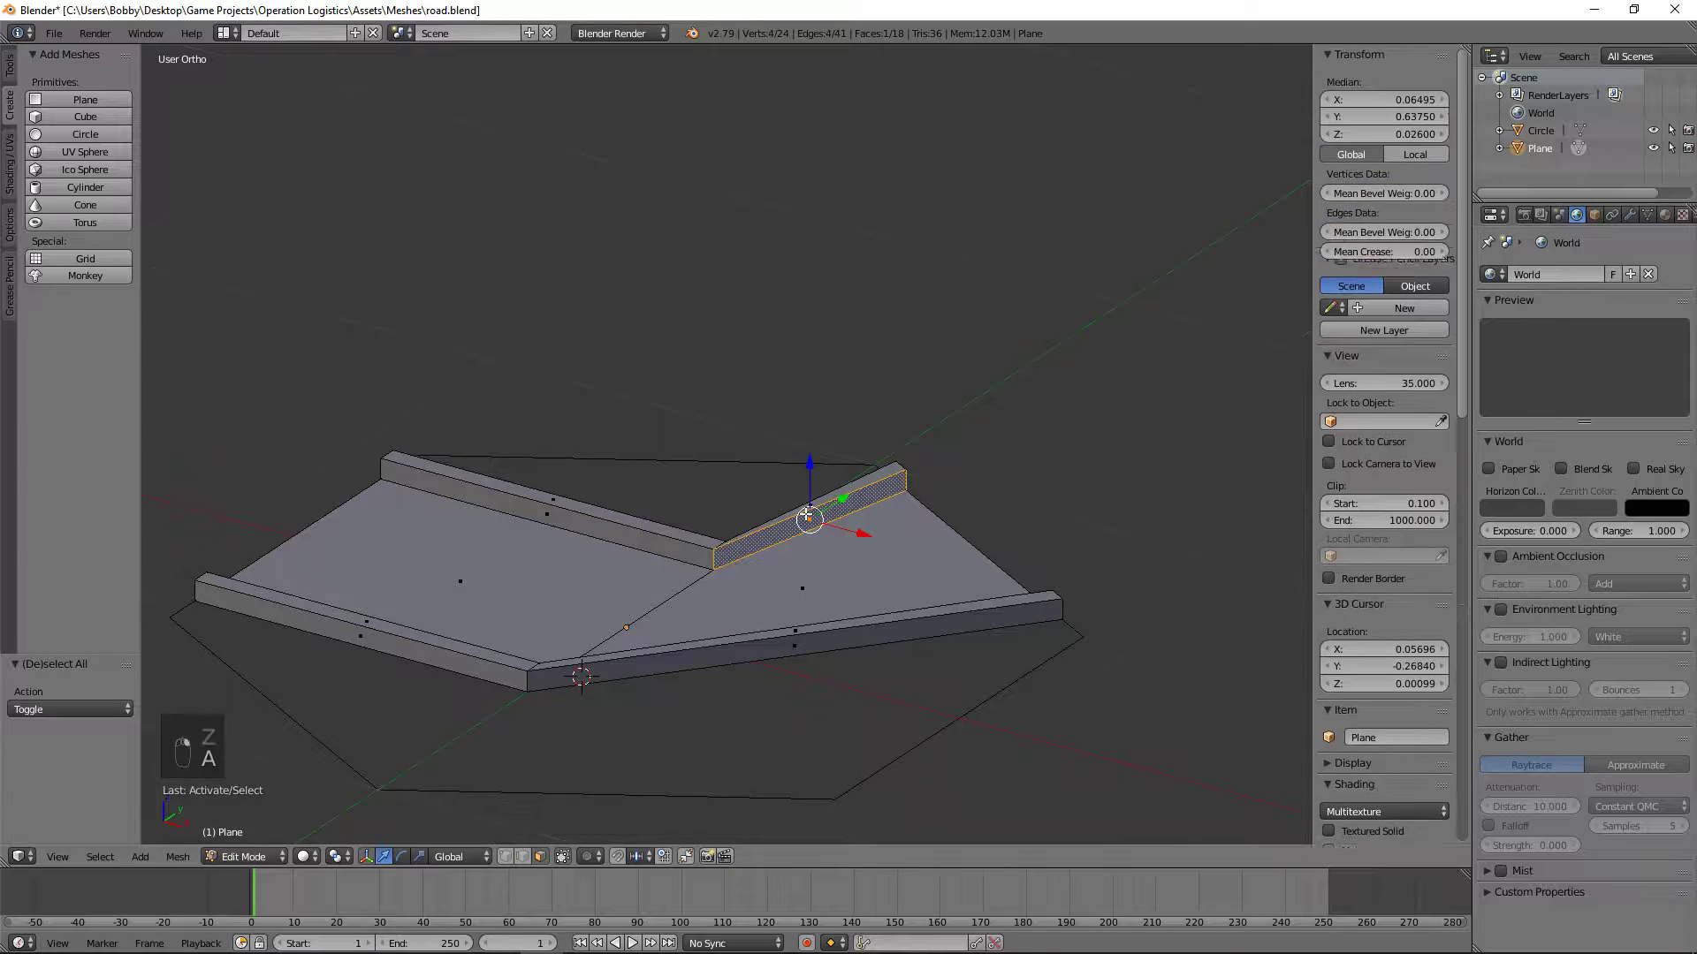
pyautogui.press('a')
pyautogui.press('b')
pyautogui.moveTo(828, 691); pyautogui.dragTo(758, 400)
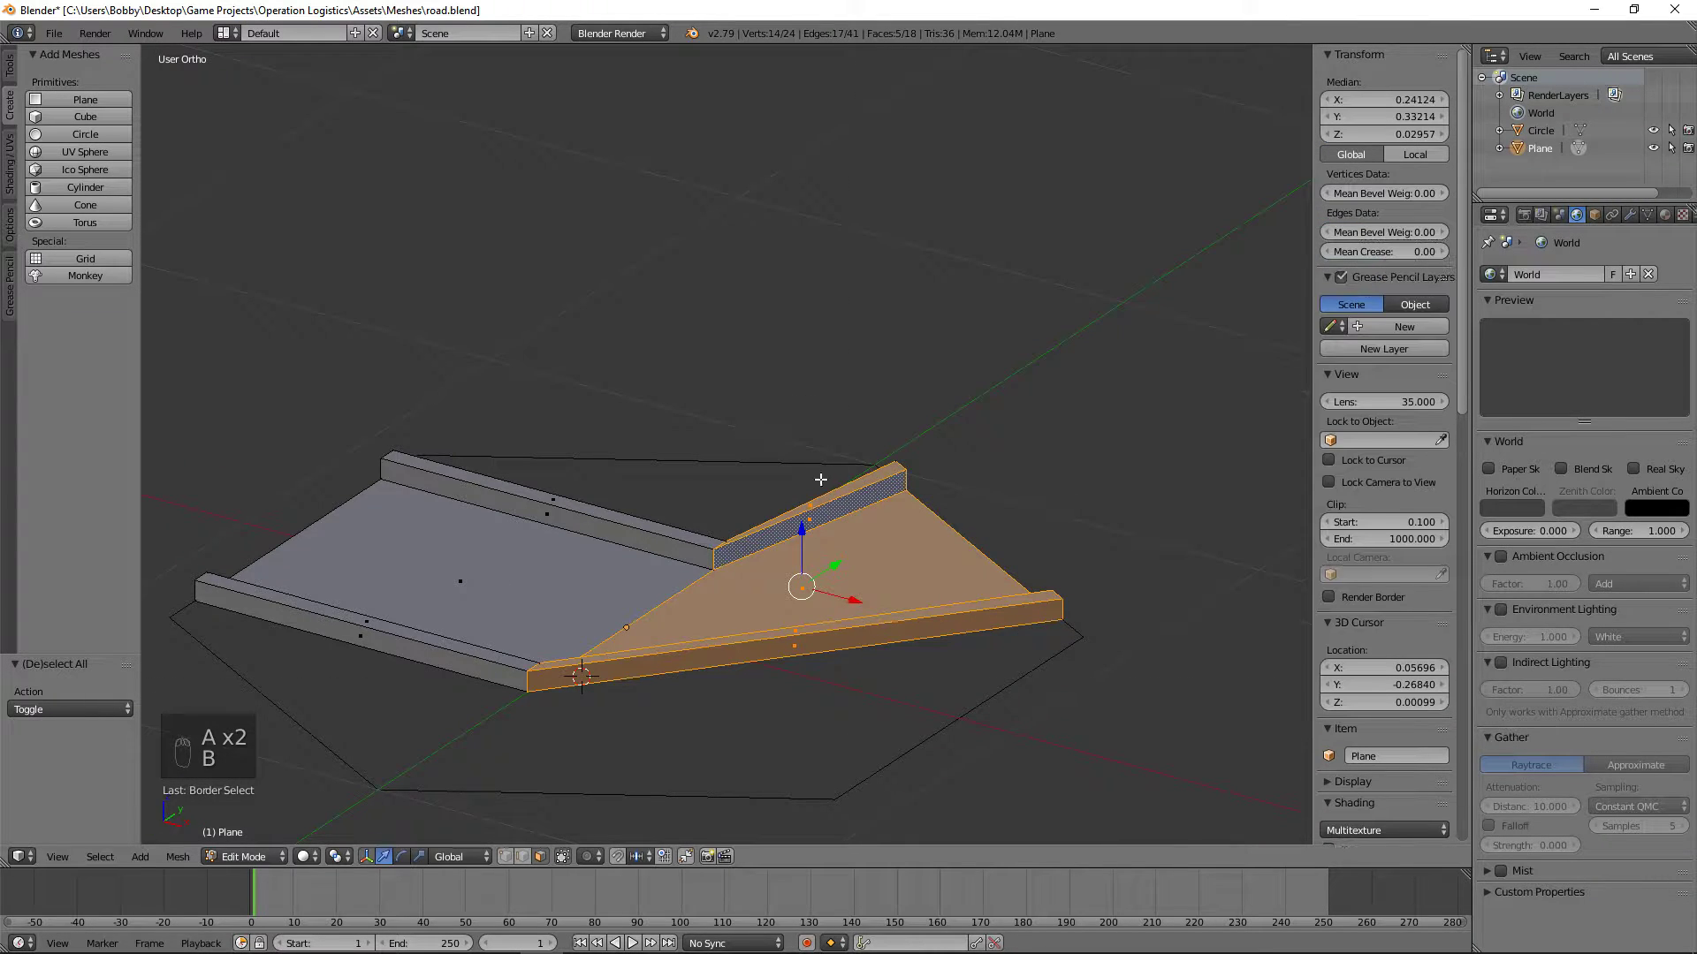
pyautogui.press('z')
pyautogui.press('x')
pyautogui.click(804, 554)
# Step: Select the remaining side faces of both curbs on the bent half and delete them with Only Faces
pyautogui.moveTo(703, 461); pyautogui.dragTo(1003, 478, button='middle')
pyautogui.press('b')
pyautogui.moveTo(697, 542); pyautogui.dragTo(612, 443)
pyautogui.press('b')
pyautogui.moveTo(896, 406); pyautogui.dragTo(826, 303)
pyautogui.press('x')
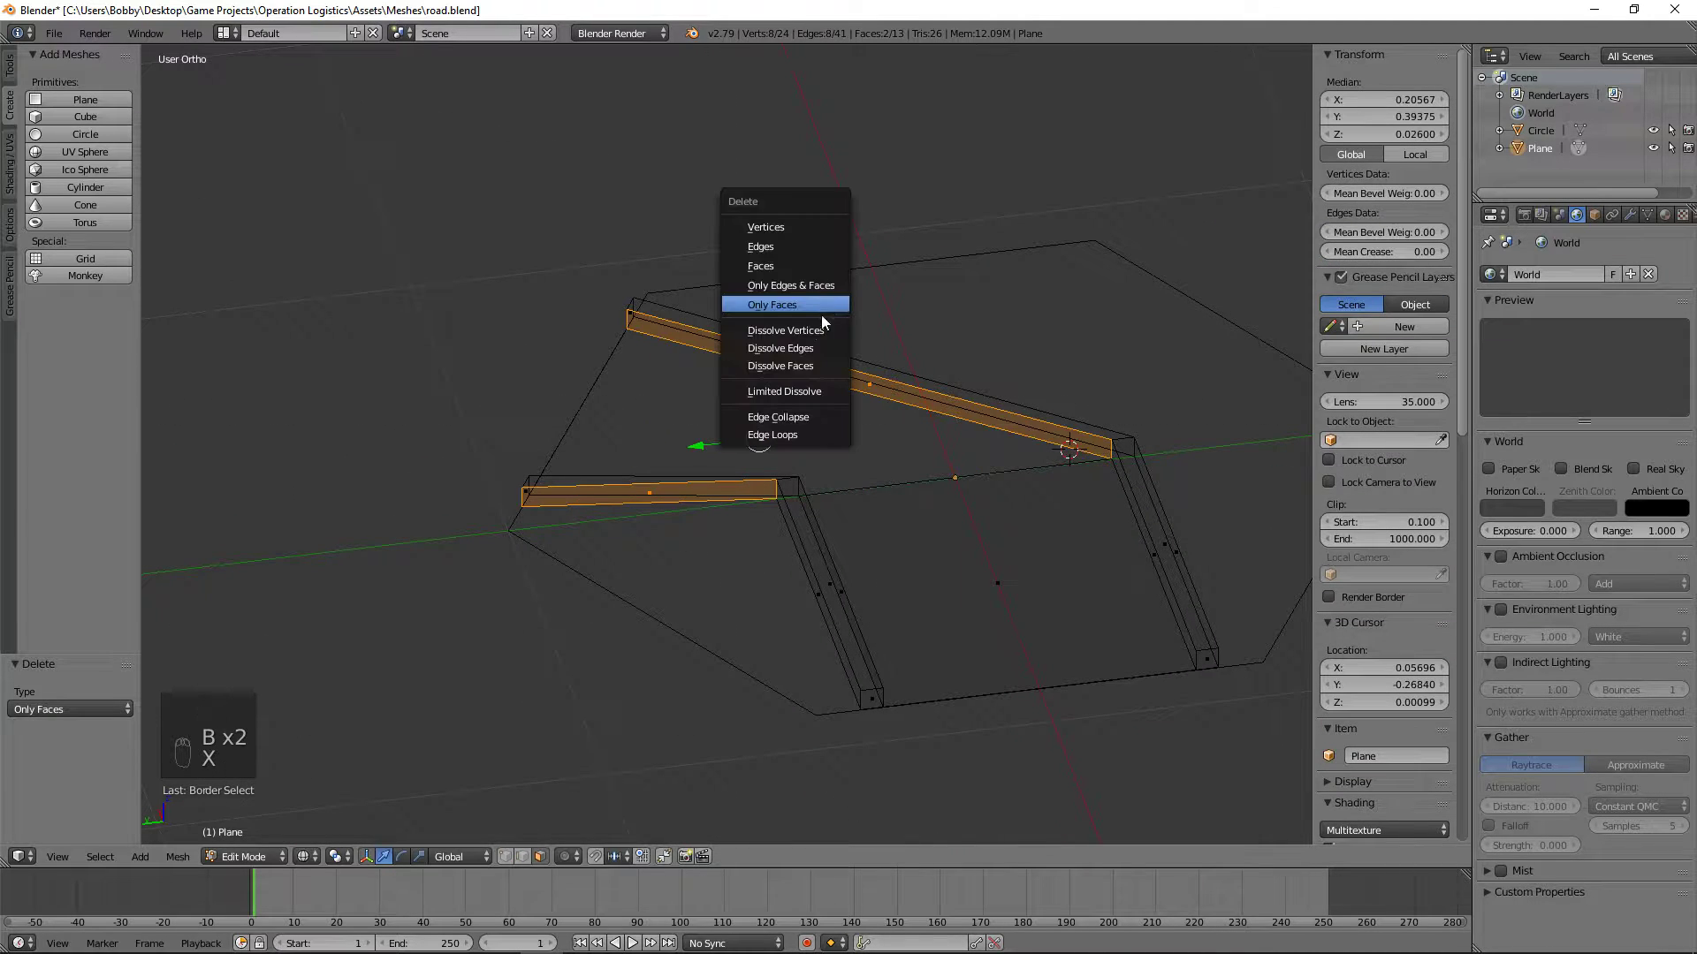
pyautogui.click(820, 314)
# Step: Select the leftover curb edges between the road's middle and its bent end, and delete these edges
pyautogui.press('z')
pyautogui.moveTo(727, 459); pyautogui.dragTo(629, 583, button='middle')
pyautogui.scroll(3, 803, 560)
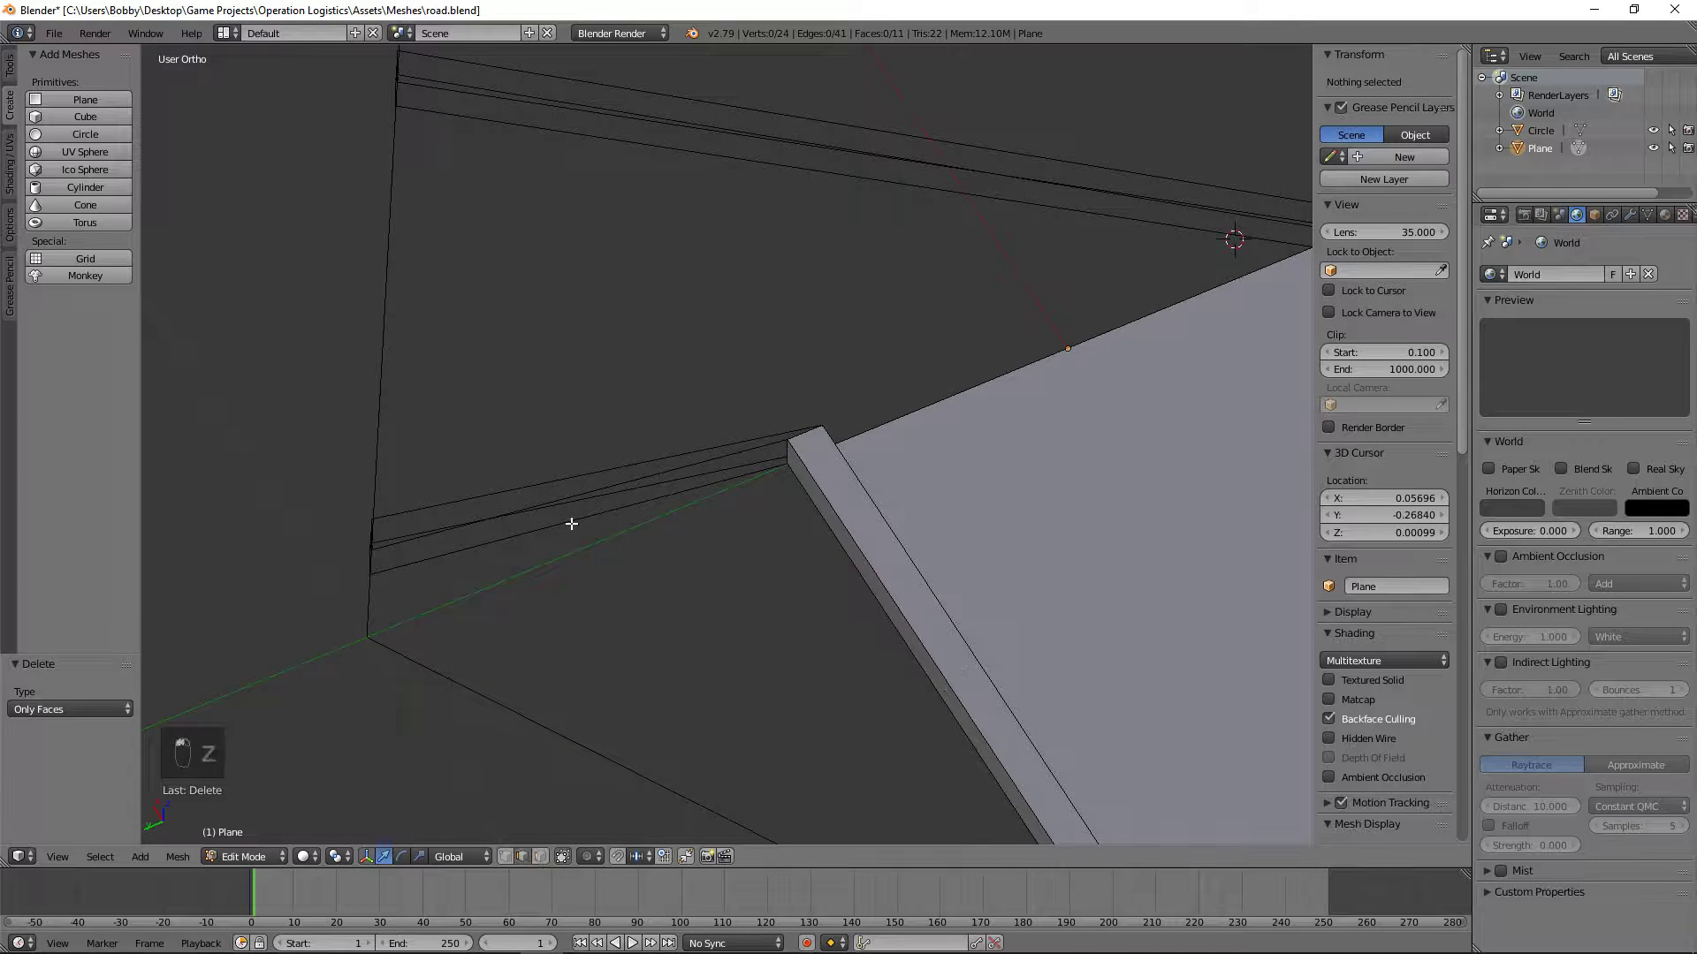
pyautogui.press('b')
pyautogui.moveTo(649, 585); pyautogui.dragTo(557, 406)
pyautogui.scroll(-2, 631, 380)
pyautogui.press('b')
pyautogui.moveTo(999, 305); pyautogui.dragTo(818, 144)
pyautogui.press('x')
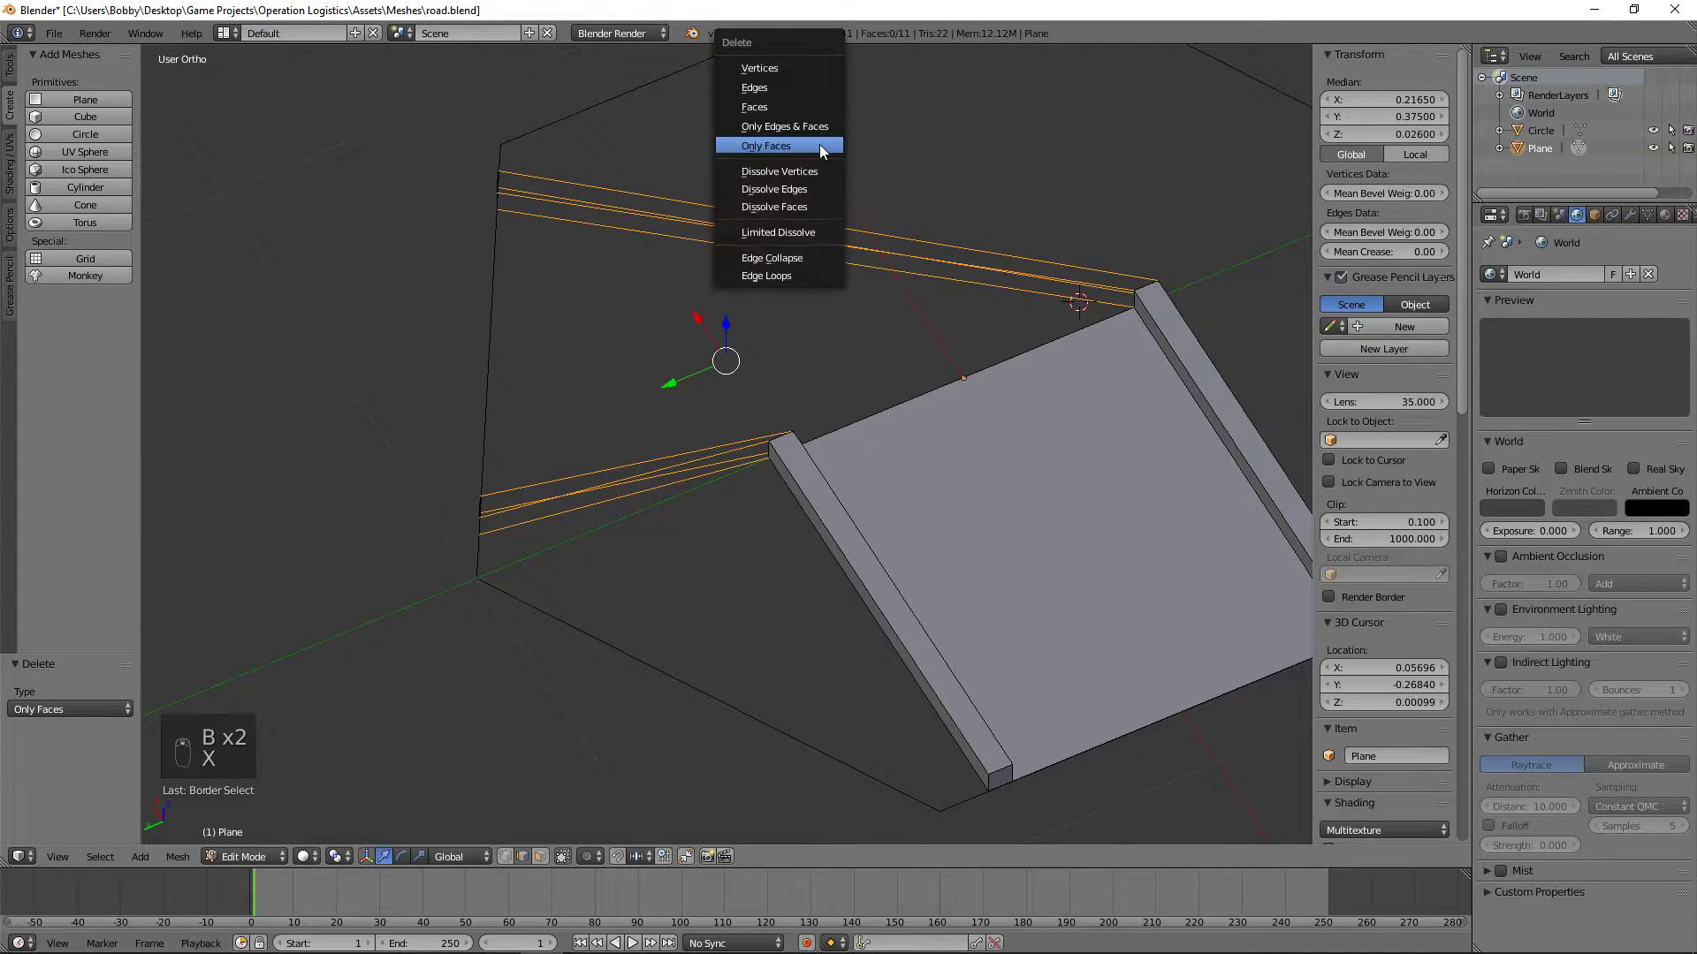
pyautogui.click(801, 89)
# Step: Select both square curb end faces on the hexagon's upper-right edge and extrude them about 0.66 inward toward the road
pyautogui.press('z')
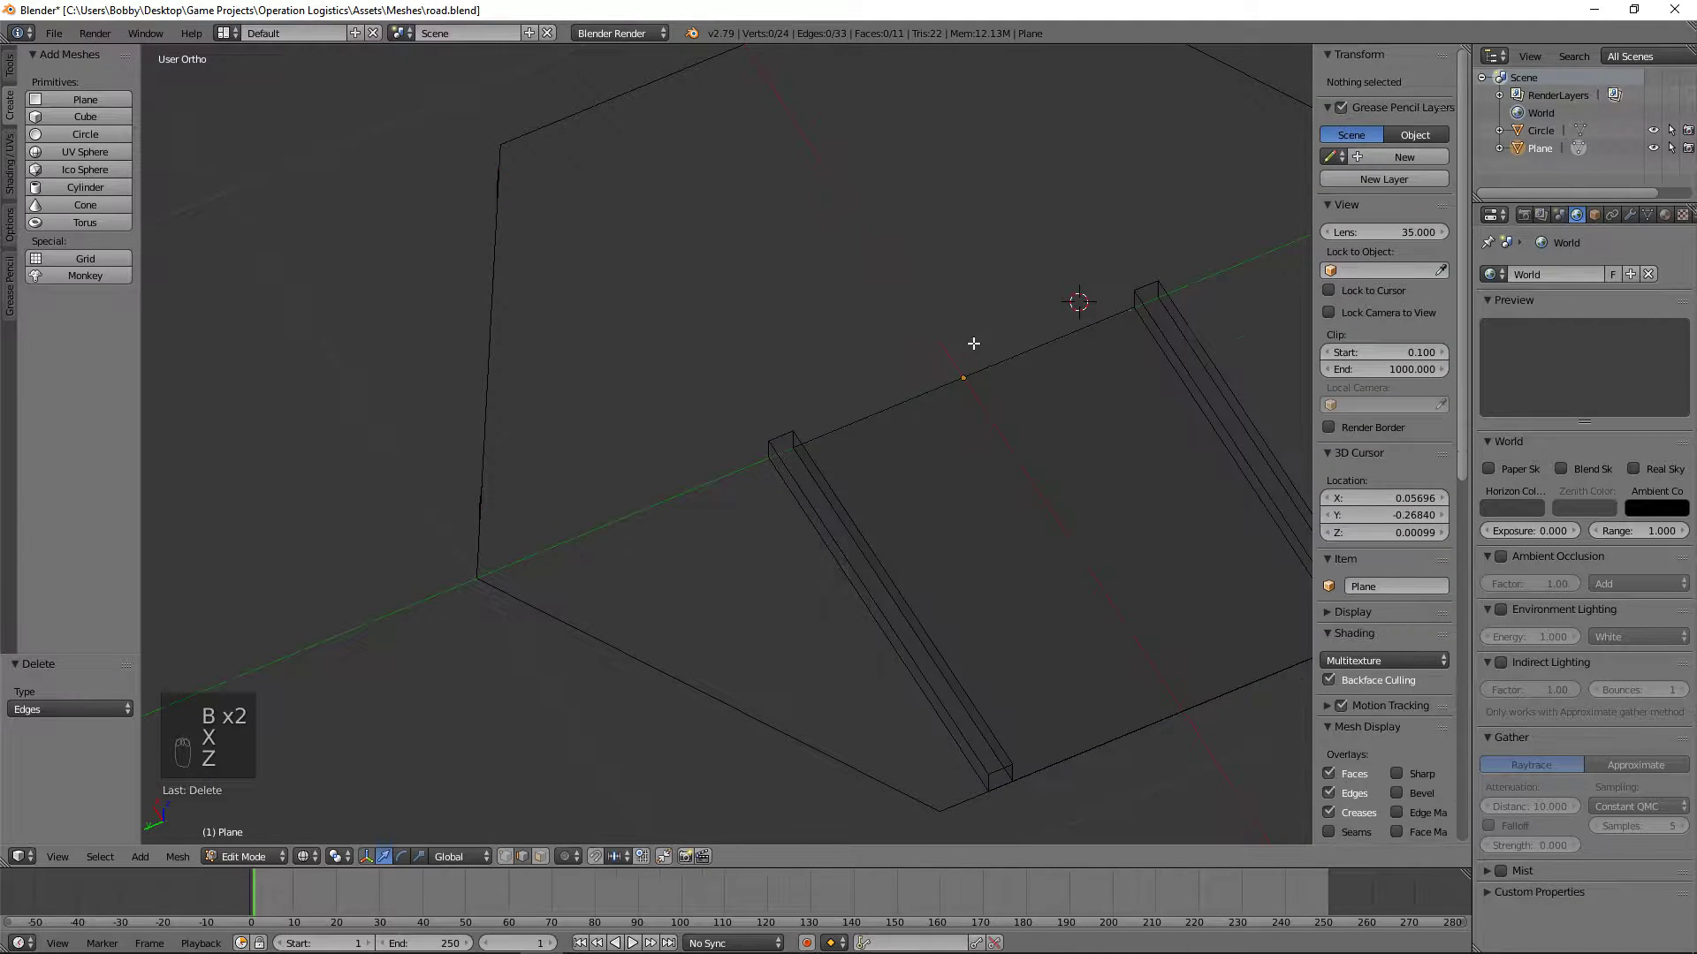
pyautogui.moveTo(972, 343); pyautogui.dragTo(789, 284, button='middle')
pyautogui.press('z')
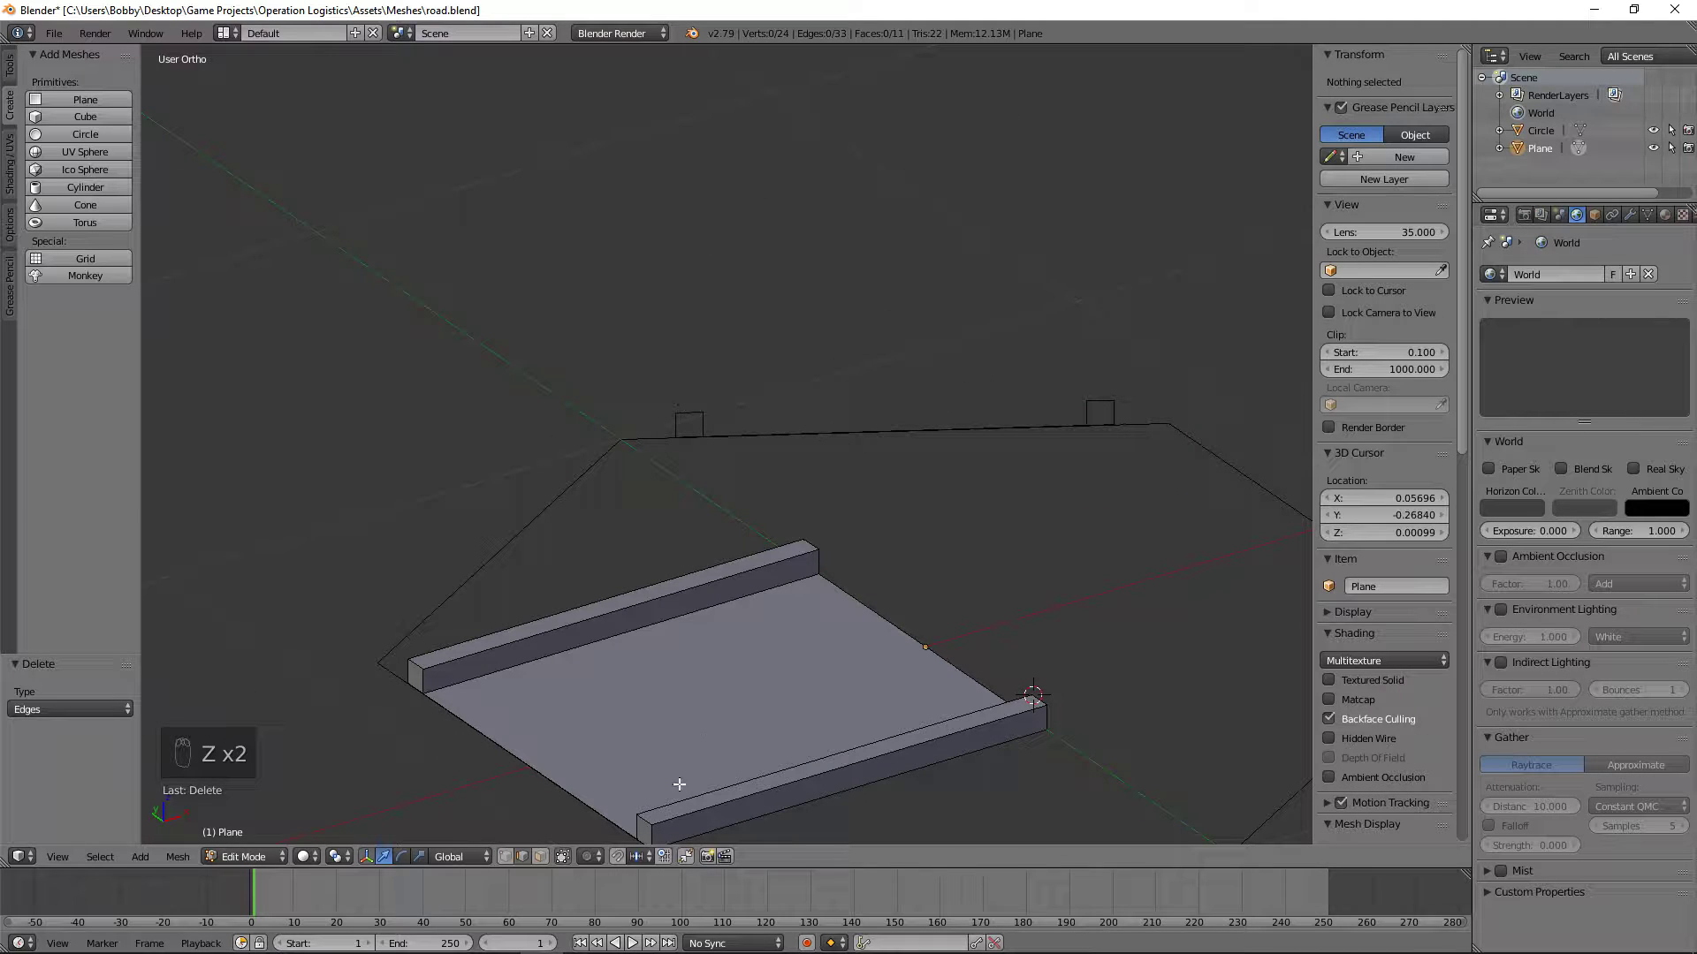
pyautogui.click(505, 858)
pyautogui.keyDown('shift'); pyautogui.moveTo(1022, 420); pyautogui.dragTo(729, 571, button='middle'); pyautogui.keyUp('shift')
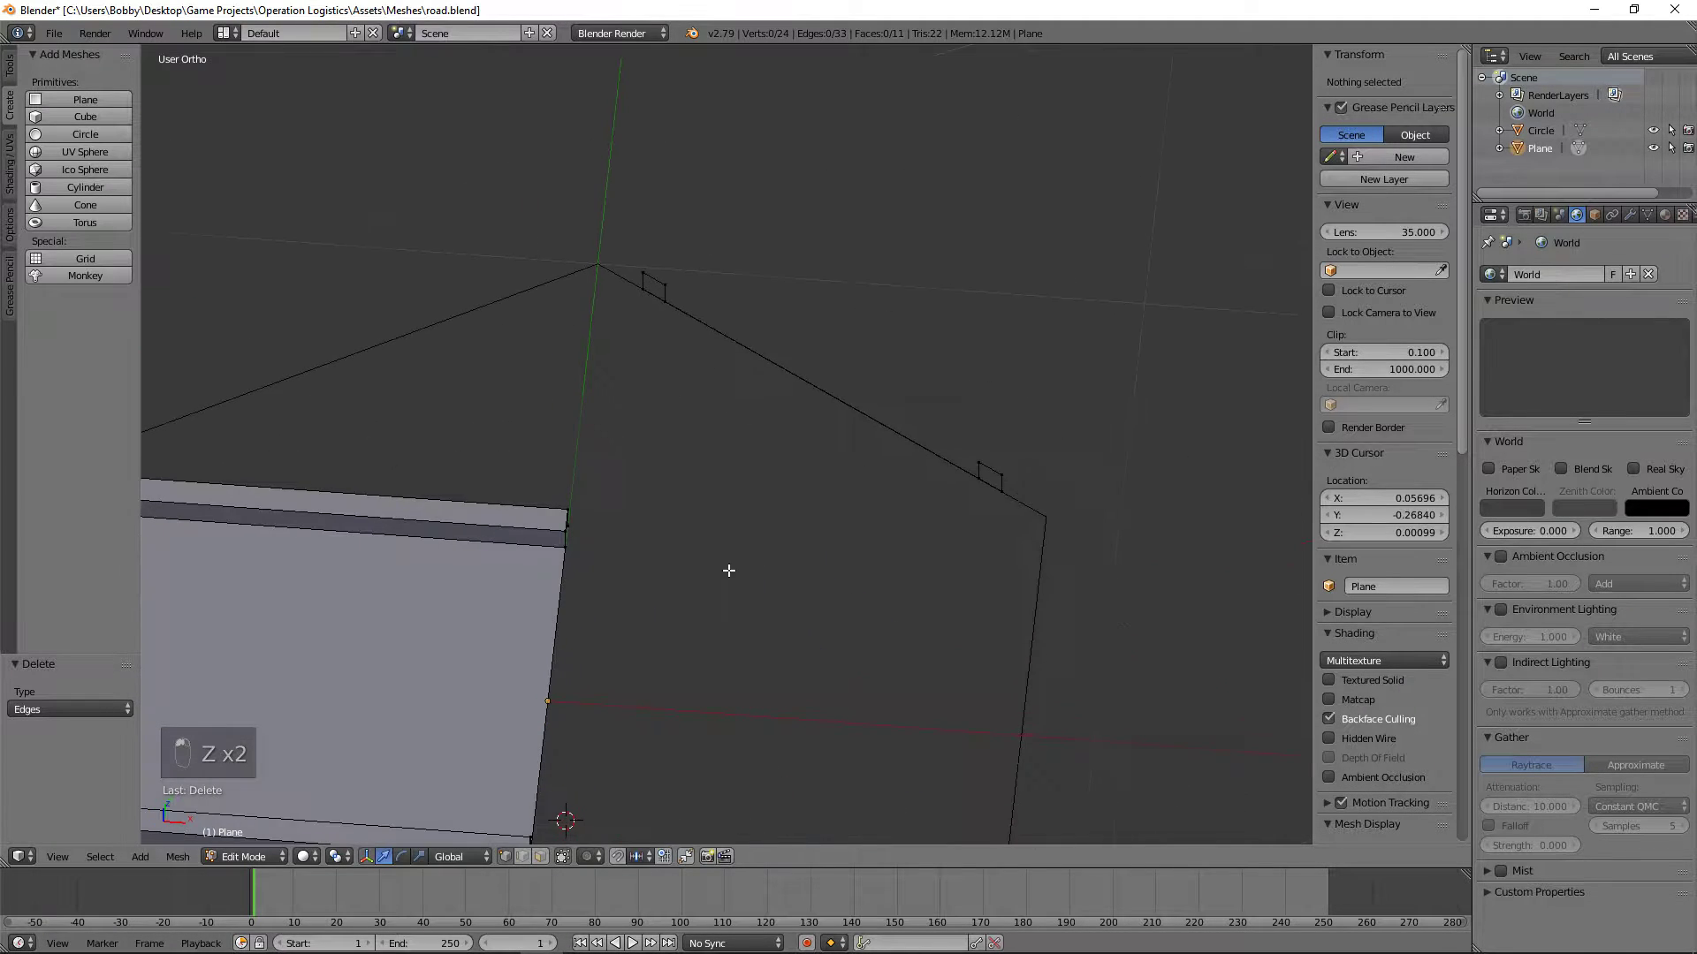
pyautogui.rightClick(989, 484)
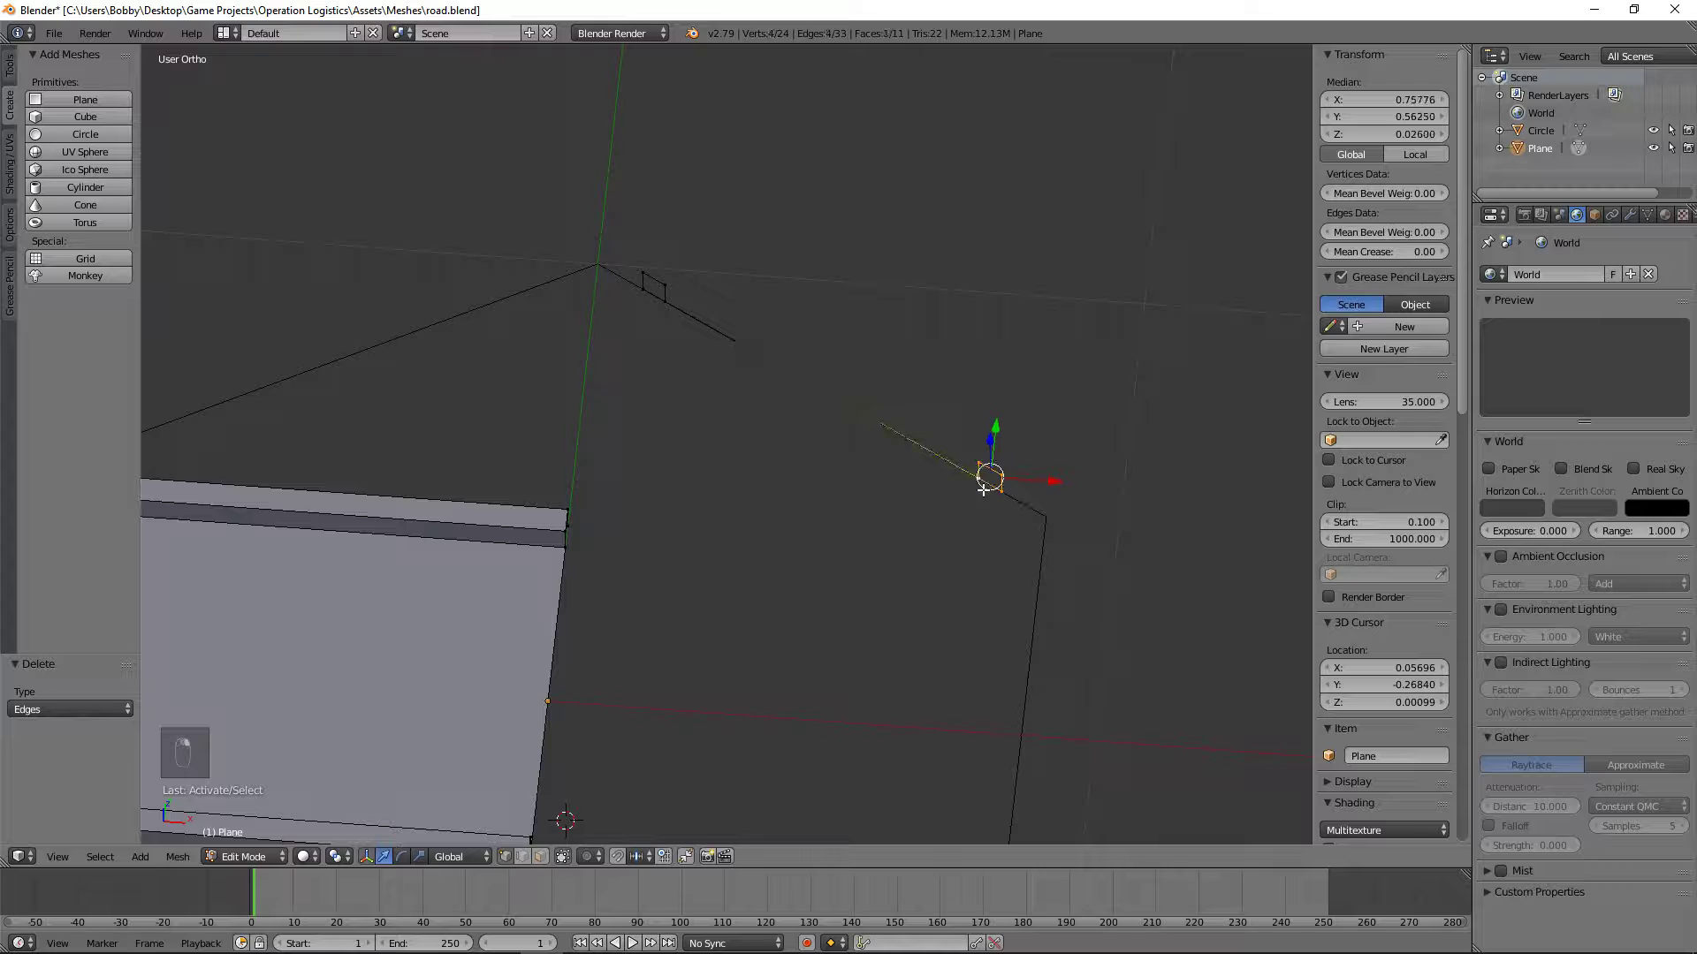
pyautogui.moveTo(983, 489); pyautogui.dragTo(760, 433, button='middle')
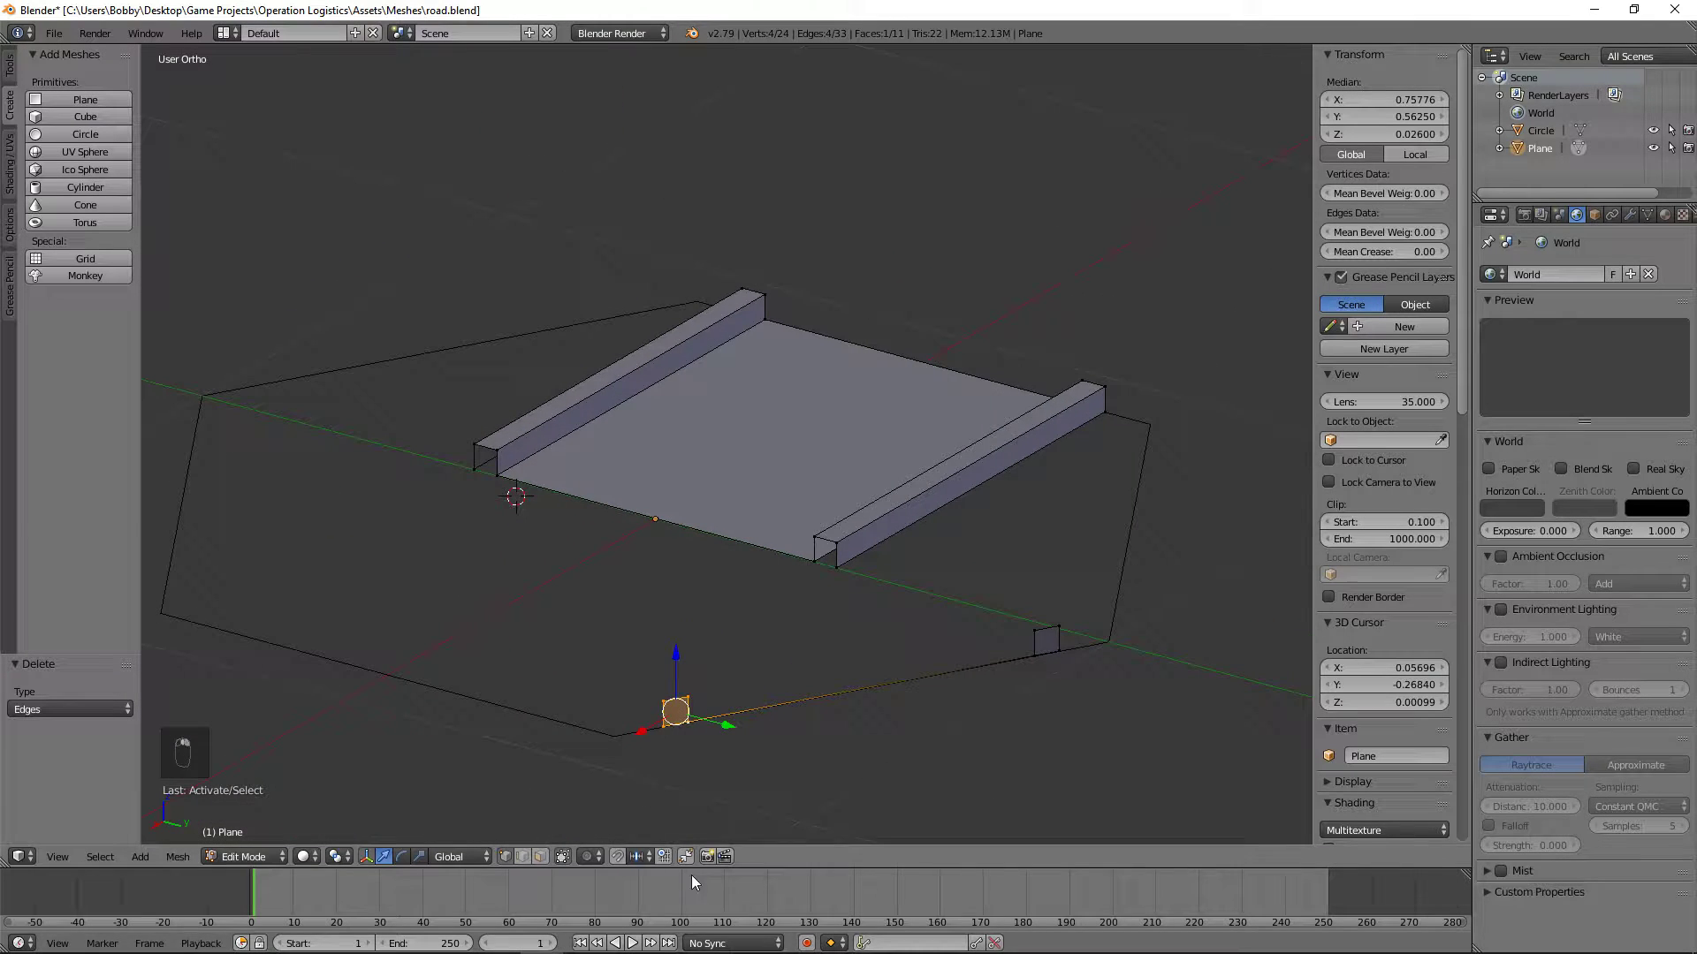
pyautogui.click(545, 856)
pyautogui.keyDown('shift'); pyautogui.rightClick(1048, 640); pyautogui.keyUp('shift')
pyautogui.moveTo(1047, 640); pyautogui.dragTo(1101, 660, button='middle')
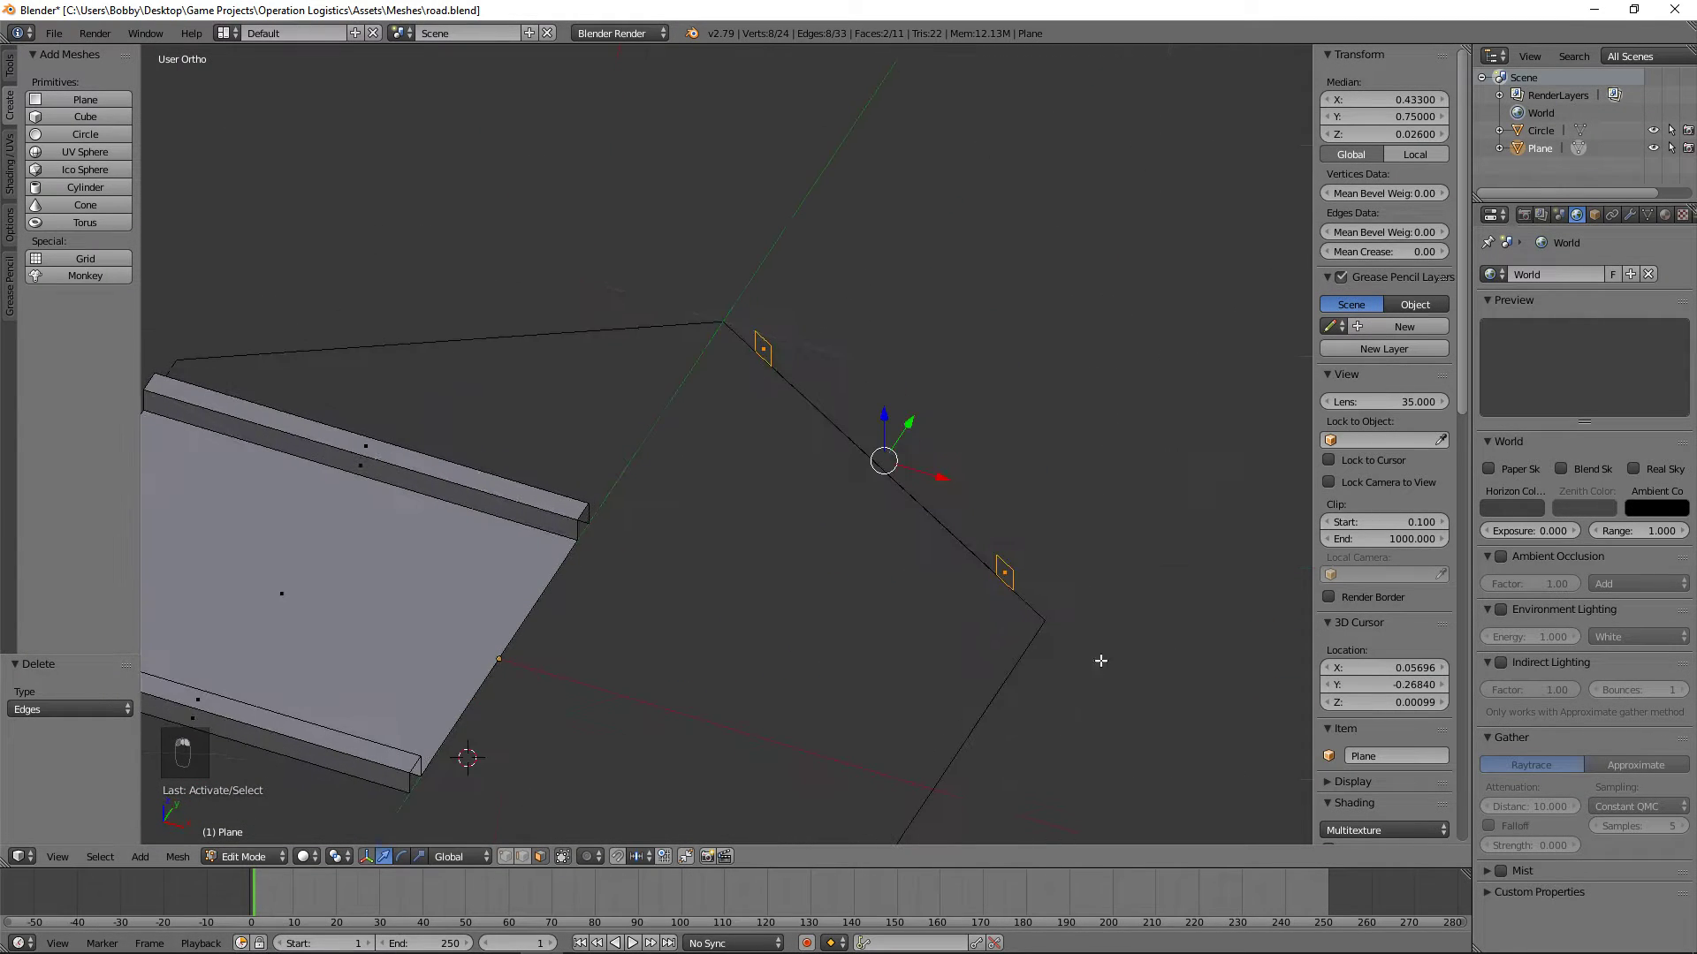
pyautogui.press('e')
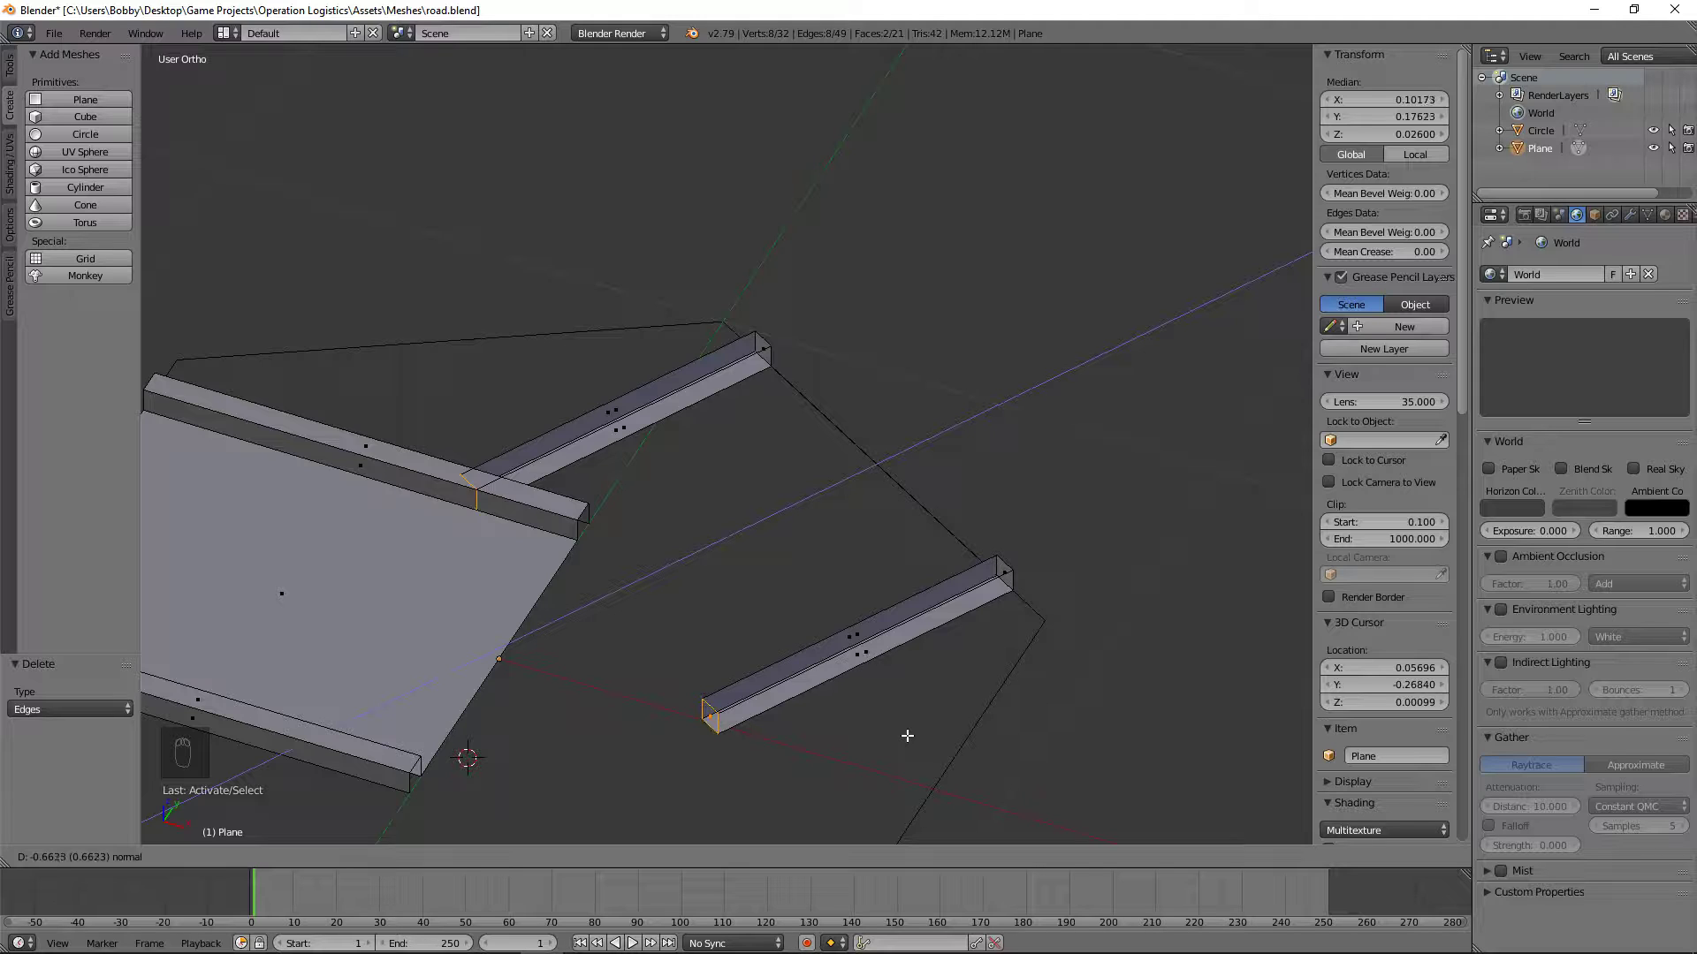
pyautogui.click(906, 737)
pyautogui.moveTo(675, 502); pyautogui.dragTo(1064, 512, button='middle')
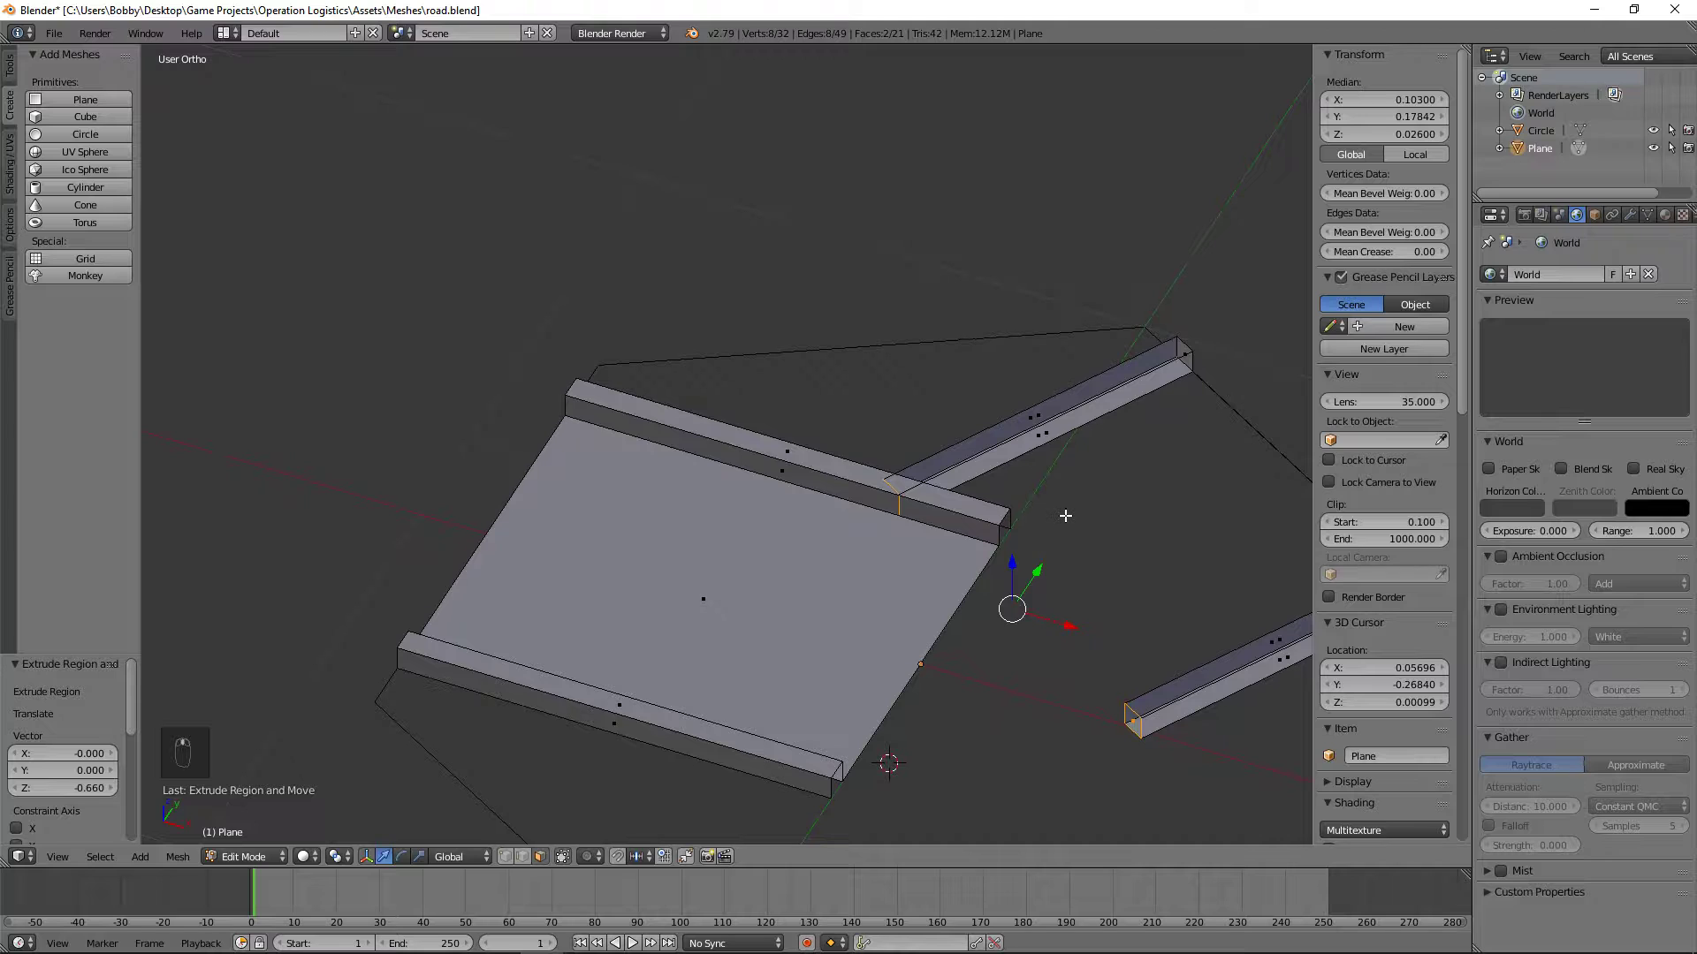
pyautogui.press('KP_7')
pyautogui.scroll(5, 833, 686)
pyautogui.keyDown('shift'); pyautogui.moveTo(945, 406); pyautogui.dragTo(838, 275, button='middle'); pyautogui.keyUp('shift')
pyautogui.press('KP_7')
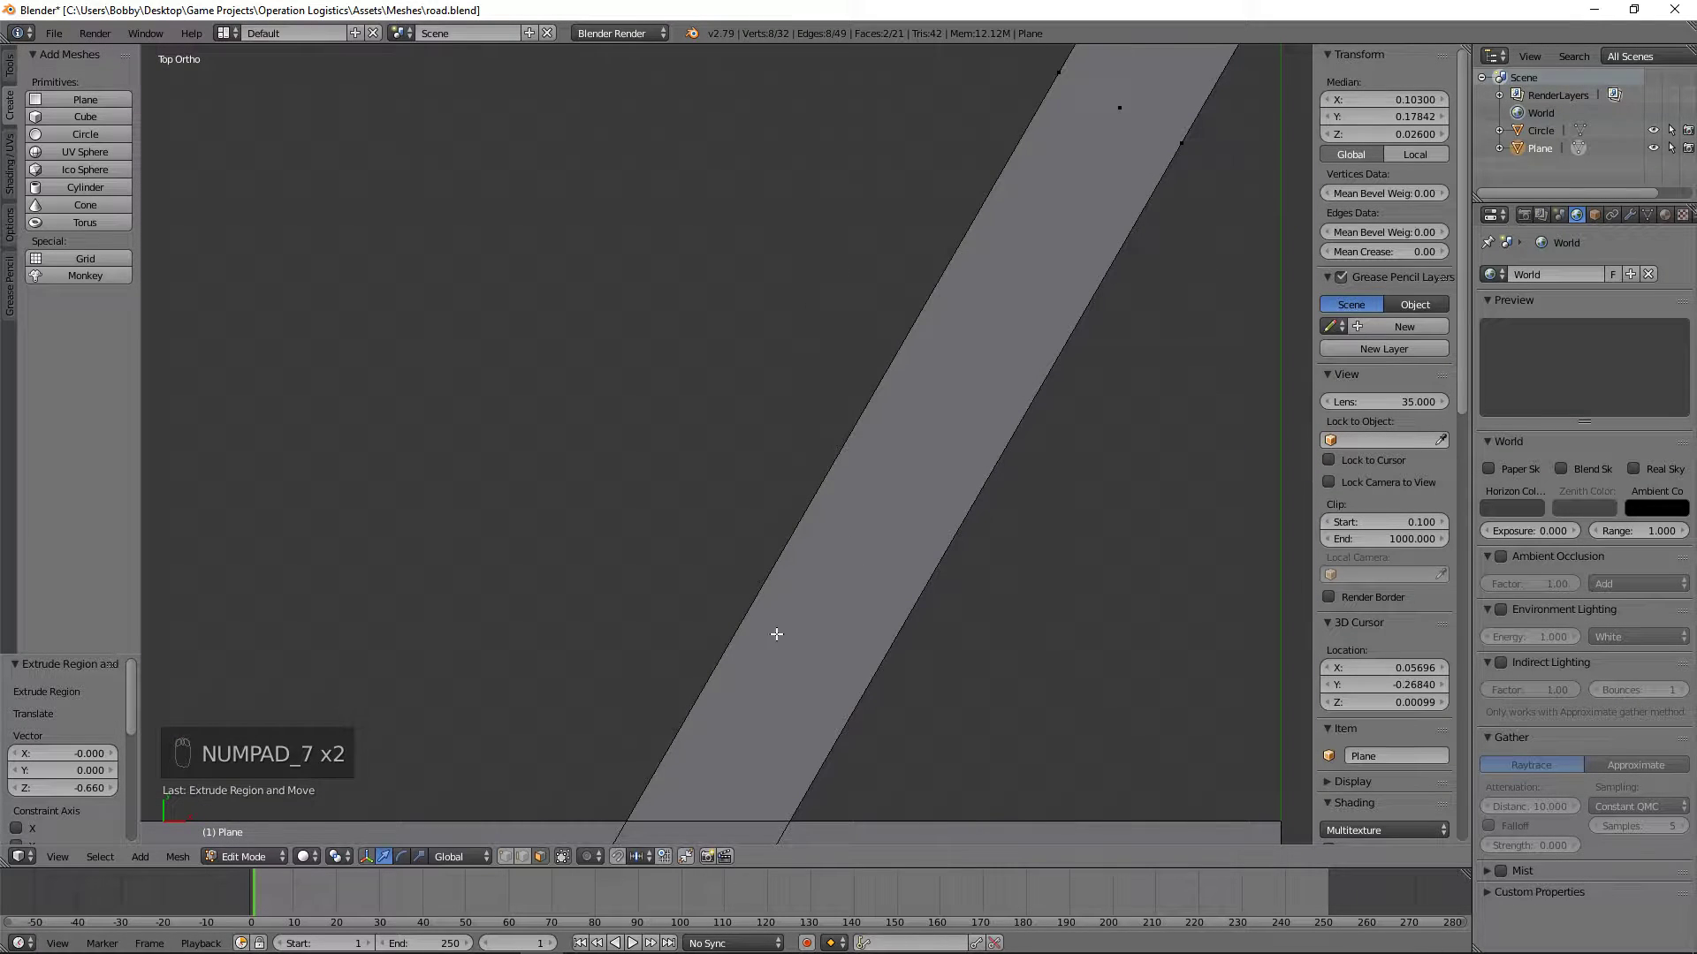
pyautogui.scroll(-3, 776, 634)
pyautogui.scroll(-1, 1008, 580)
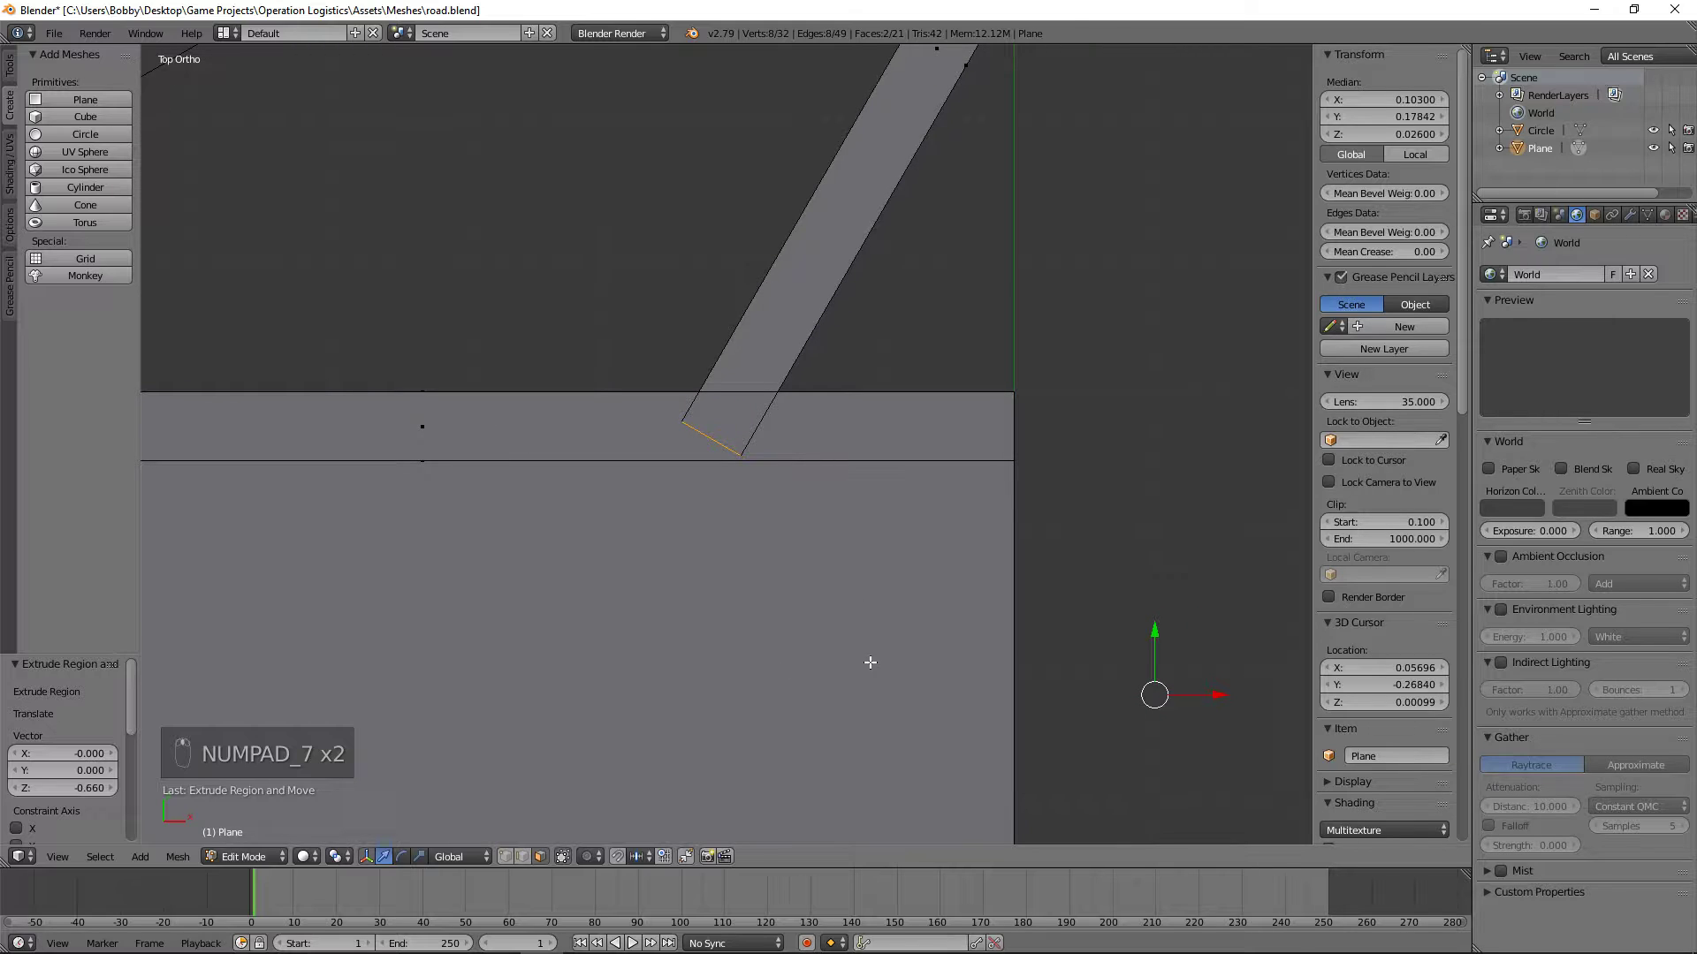
pyautogui.scroll(8, 765, 576)
pyautogui.scroll(4, 850, 597)
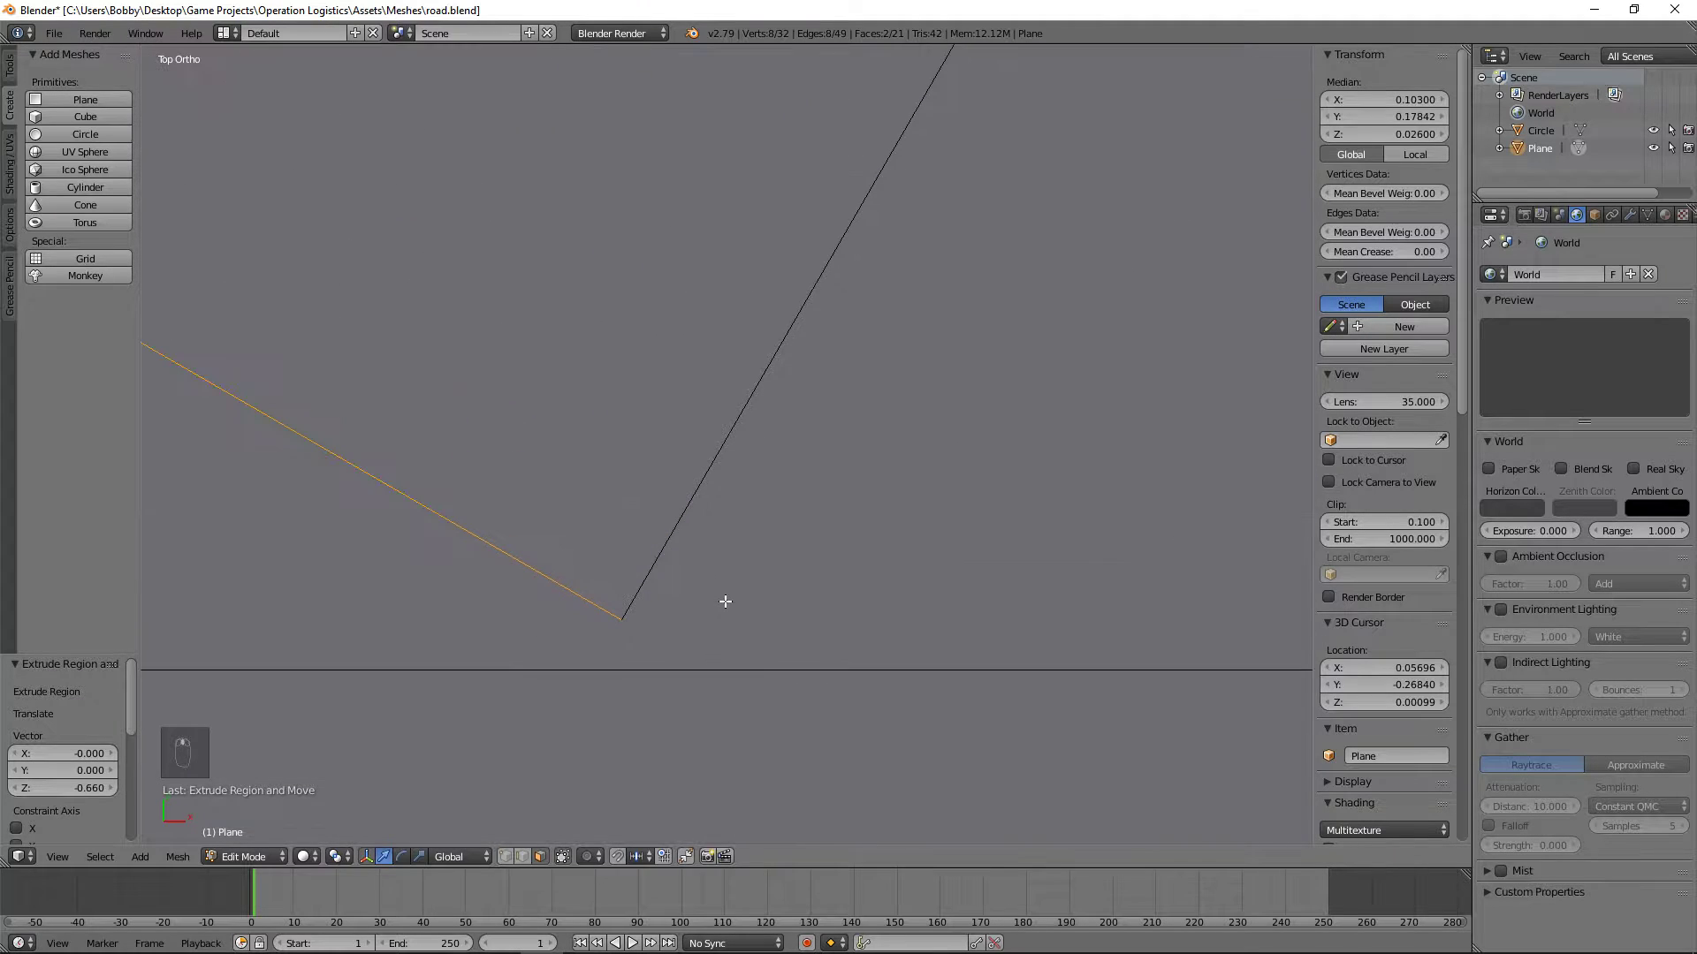
pyautogui.press('g')
pyautogui.press('g')
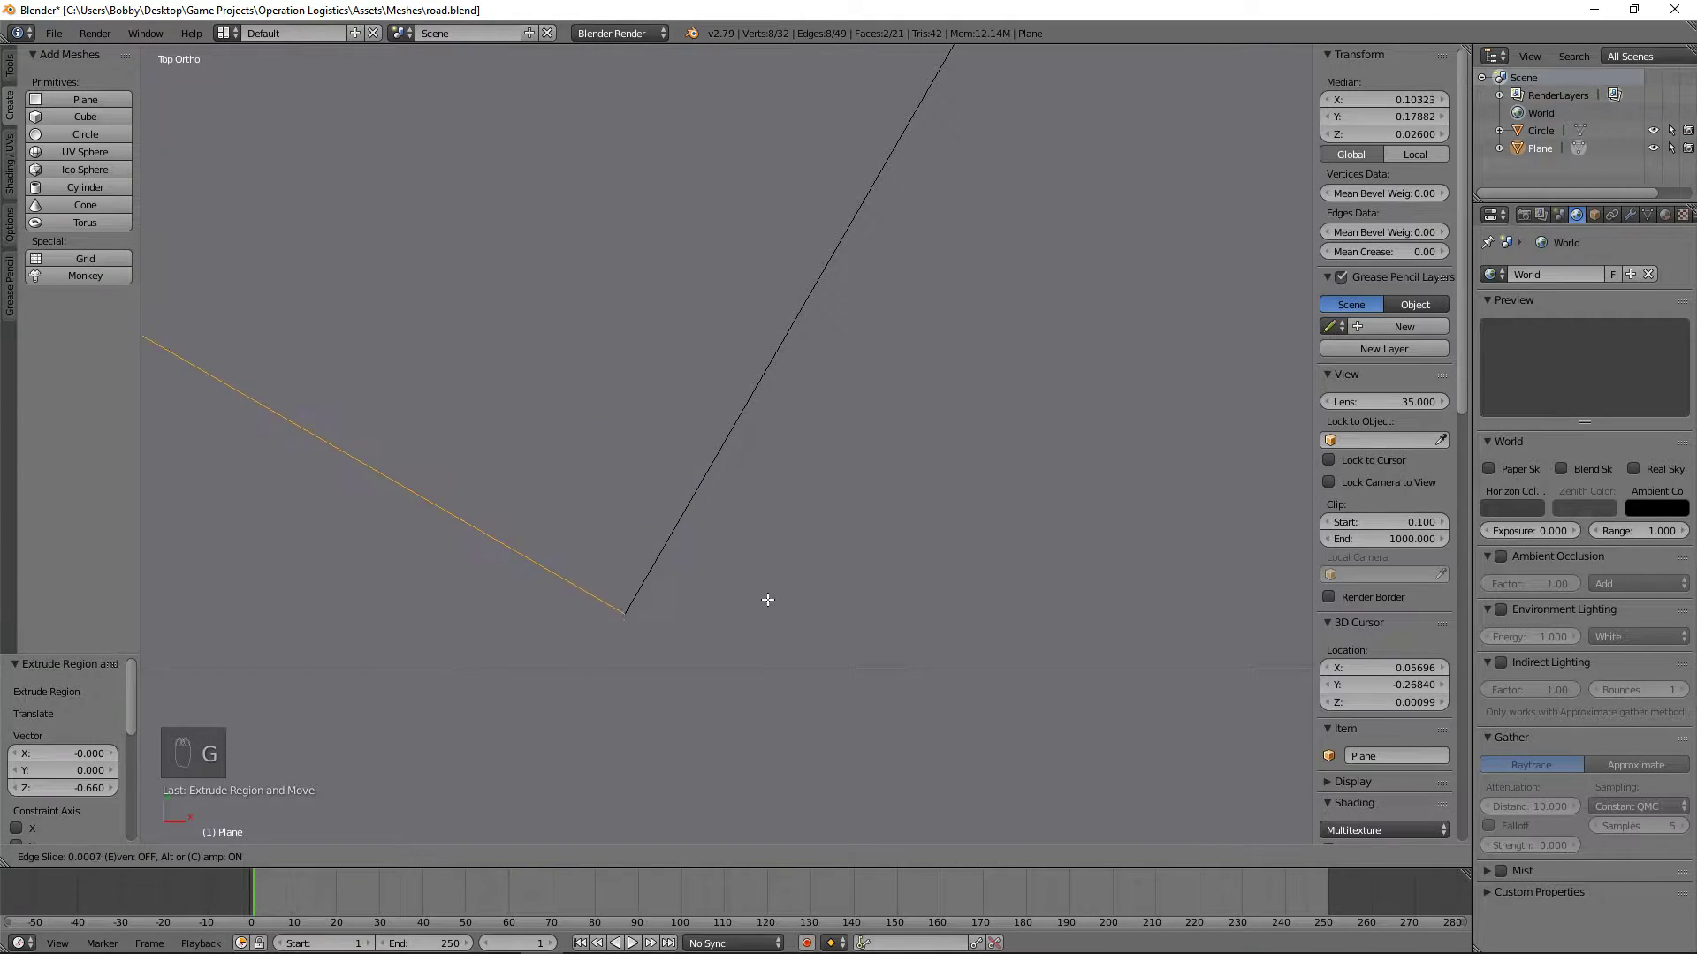
pyautogui.rightClick(792, 693)
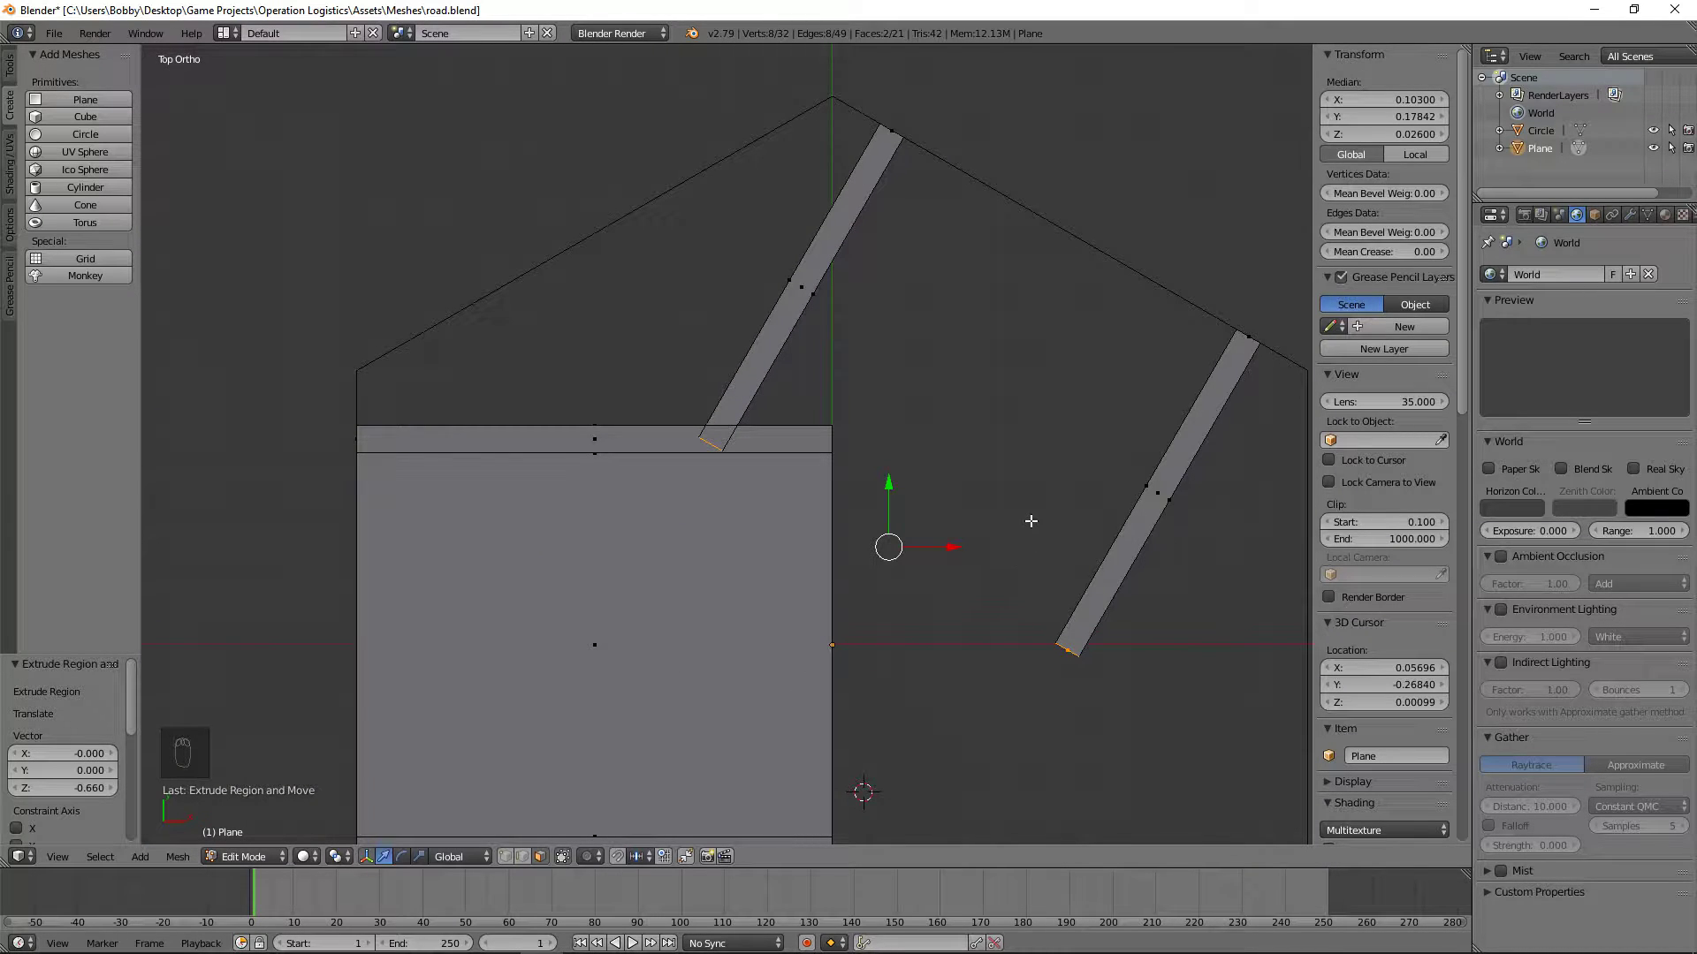
# Step: Delete the vertices of the newly extruded inner ends of both angled curbs
pyautogui.press('x')
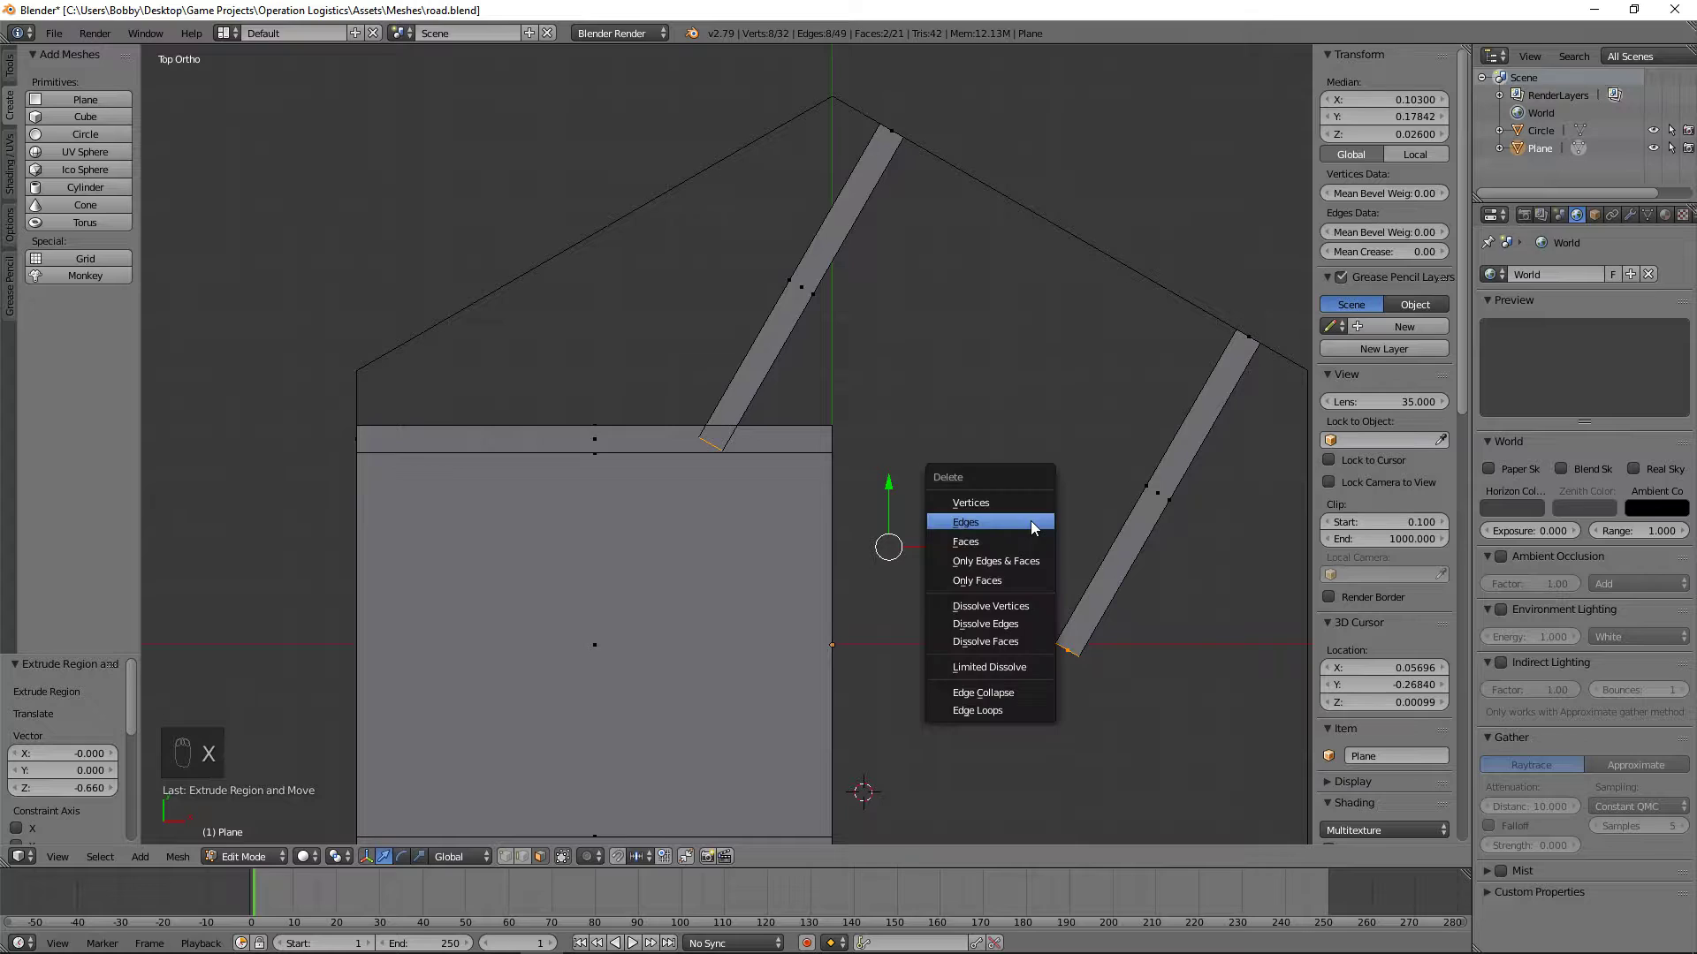
pyautogui.click(1027, 520)
pyautogui.moveTo(989, 493); pyautogui.dragTo(1013, 386, button='middle')
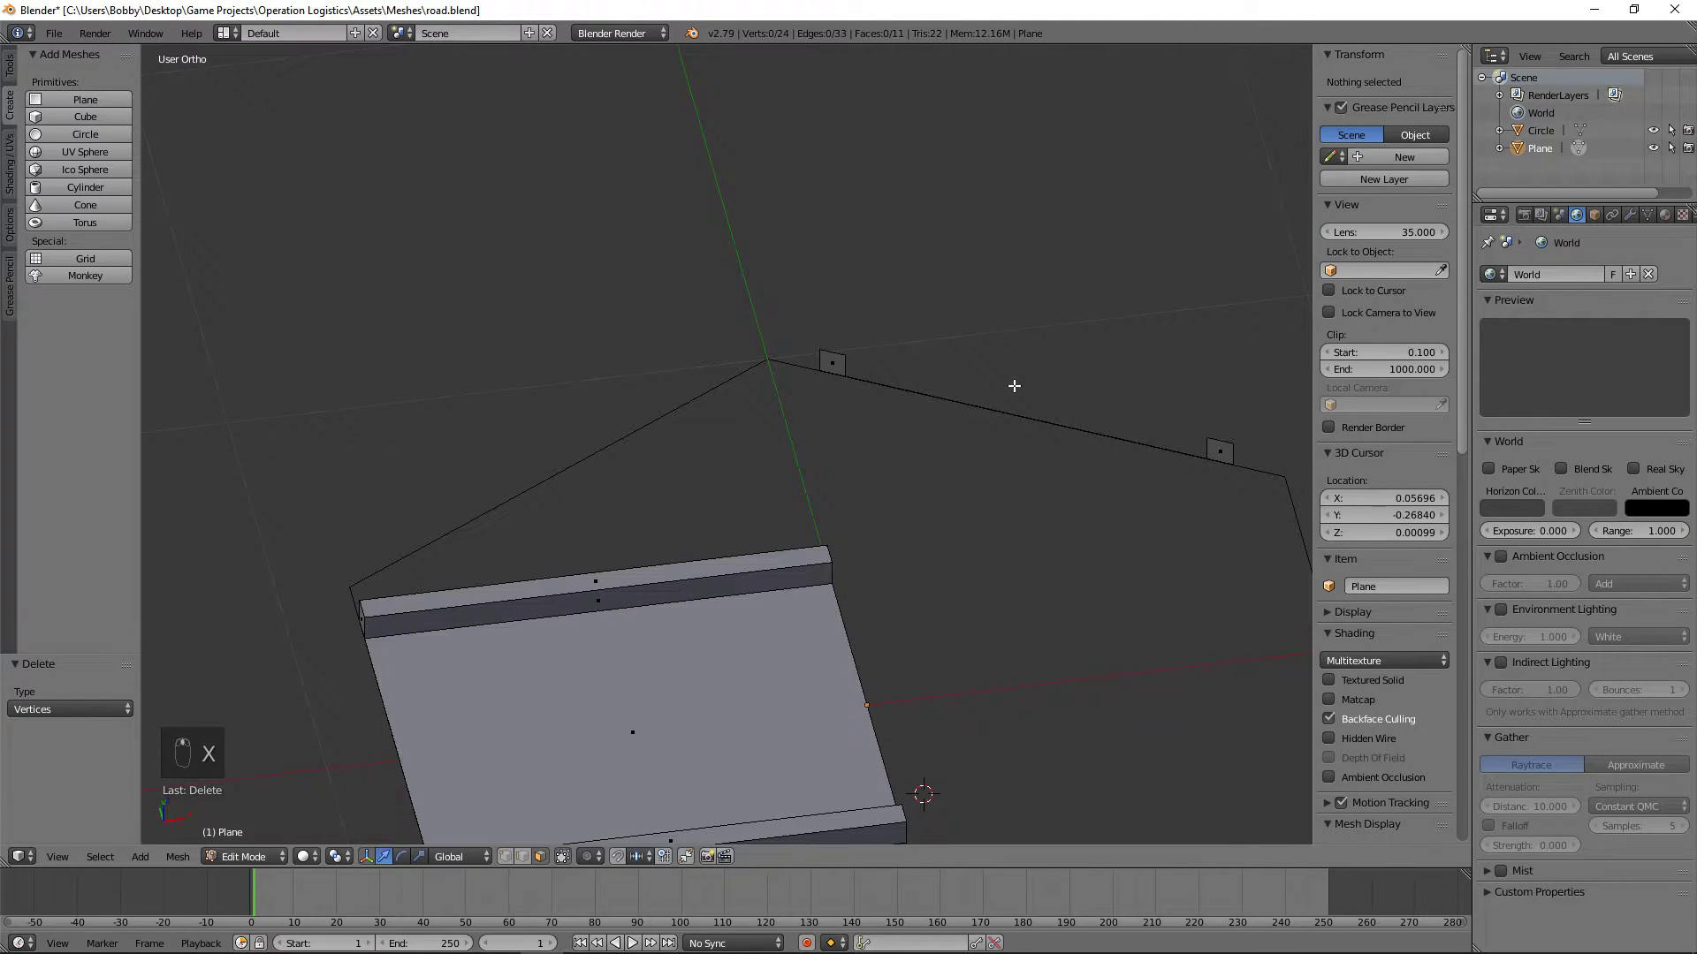
# Step: Select both square curb end faces on the hexagon's upper-right edge and extrude them 0.75 inward toward the road
pyautogui.rightClick(829, 359)
pyautogui.keyDown('shift'); pyautogui.rightClick(1224, 450); pyautogui.keyUp('shift')
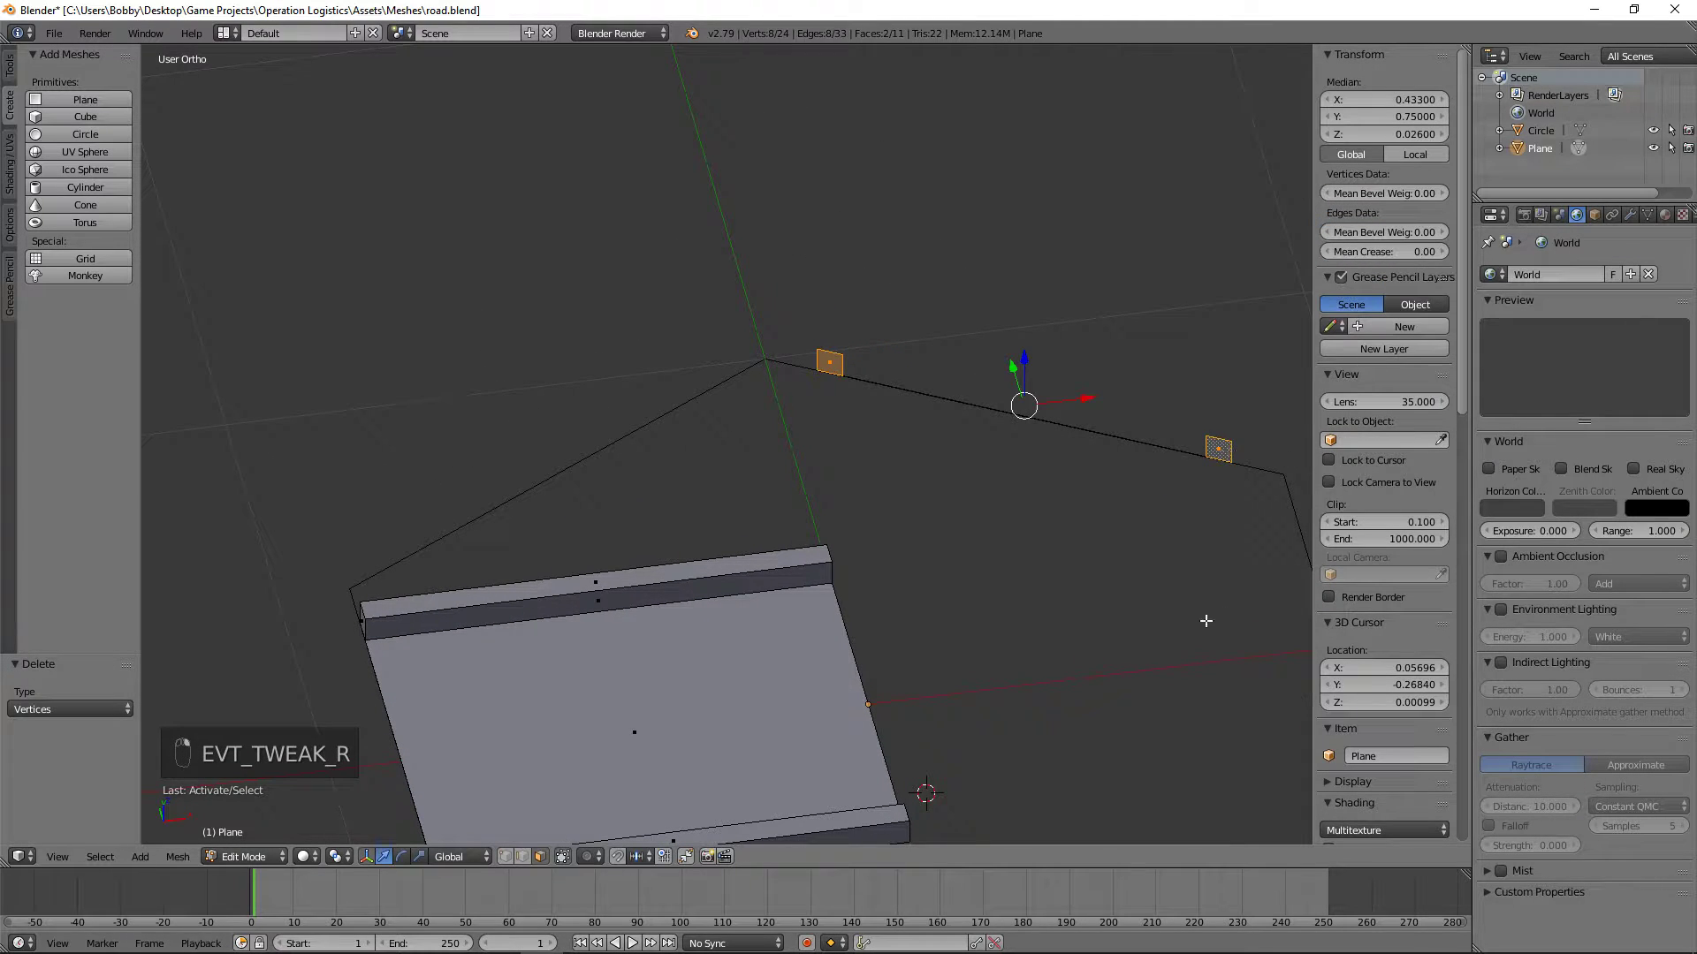
pyautogui.press('e')
pyautogui.press('e')
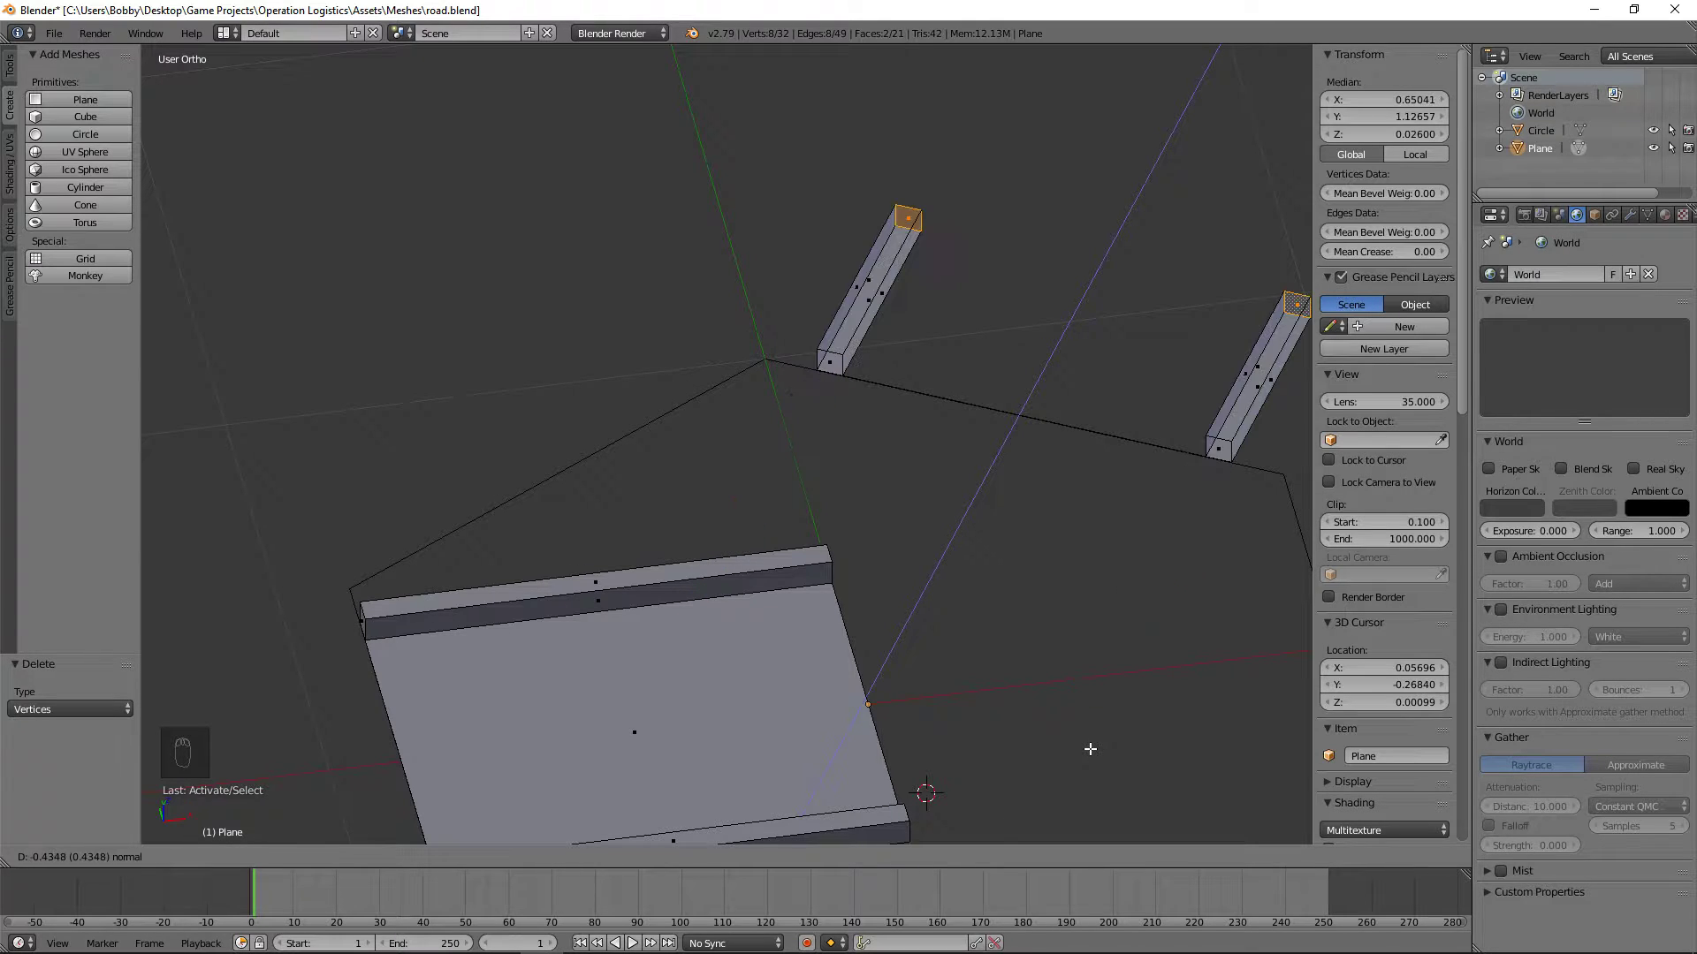
pyautogui.write('.75')
pyautogui.press('Return')
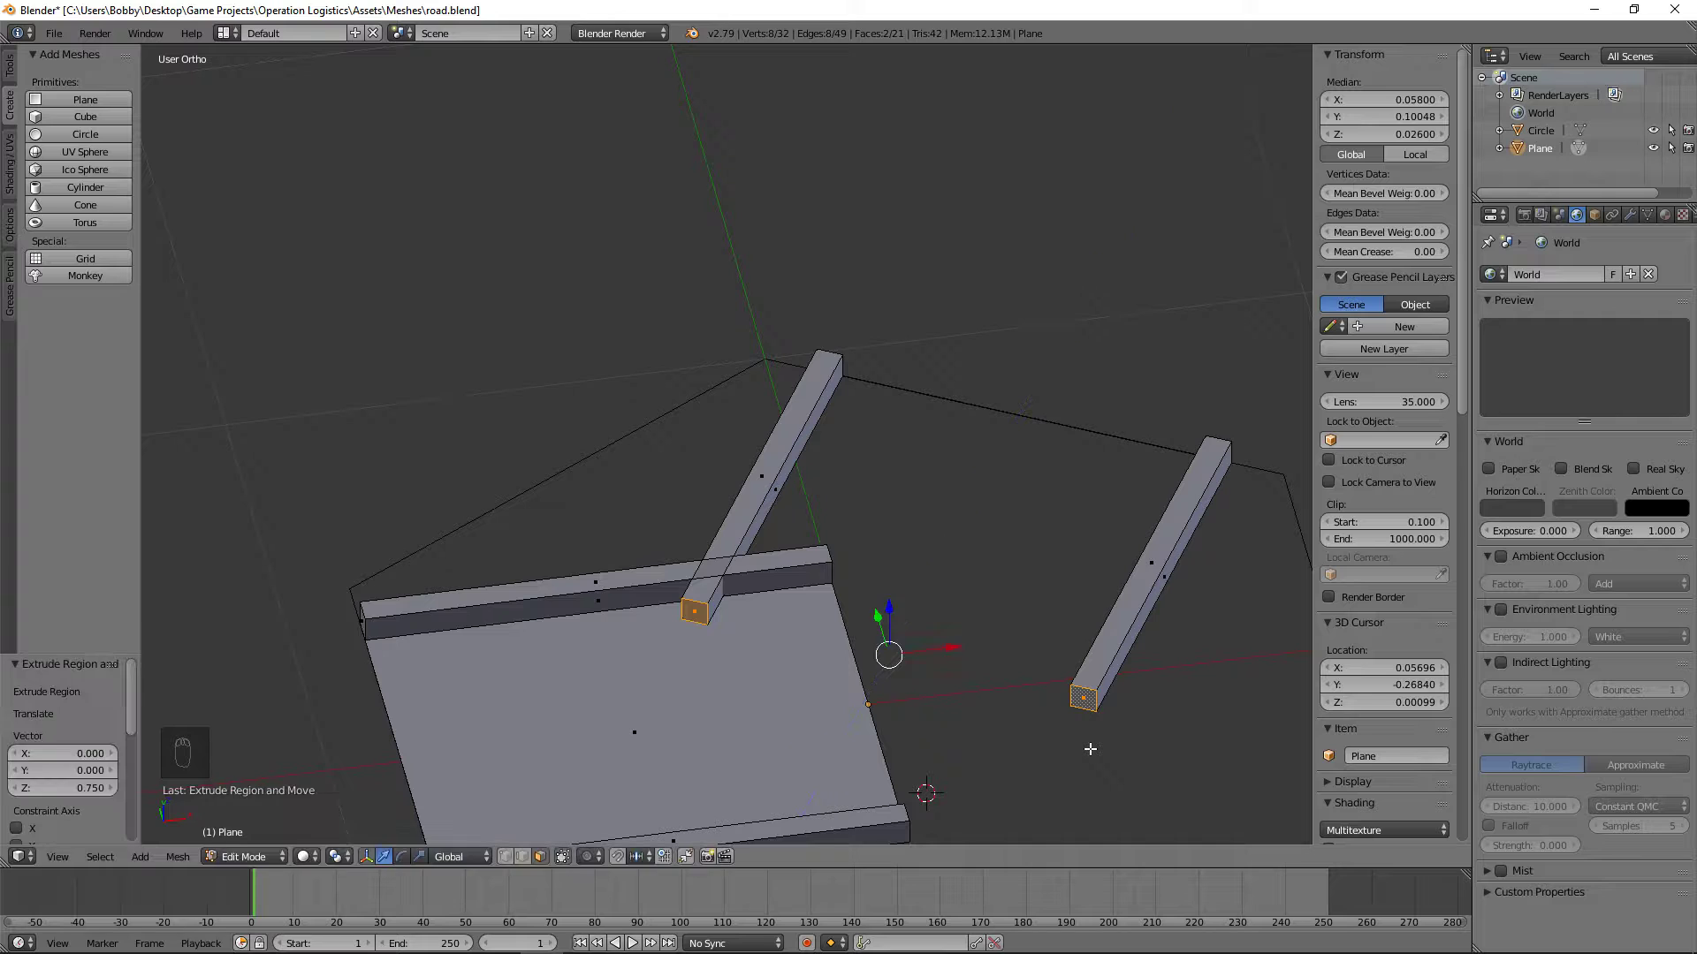
# Step: Delete the inner end face of the outer angled curb, the one that does not cross the road
pyautogui.press('a')
pyautogui.moveTo(893, 319); pyautogui.dragTo(724, 492, button='middle')
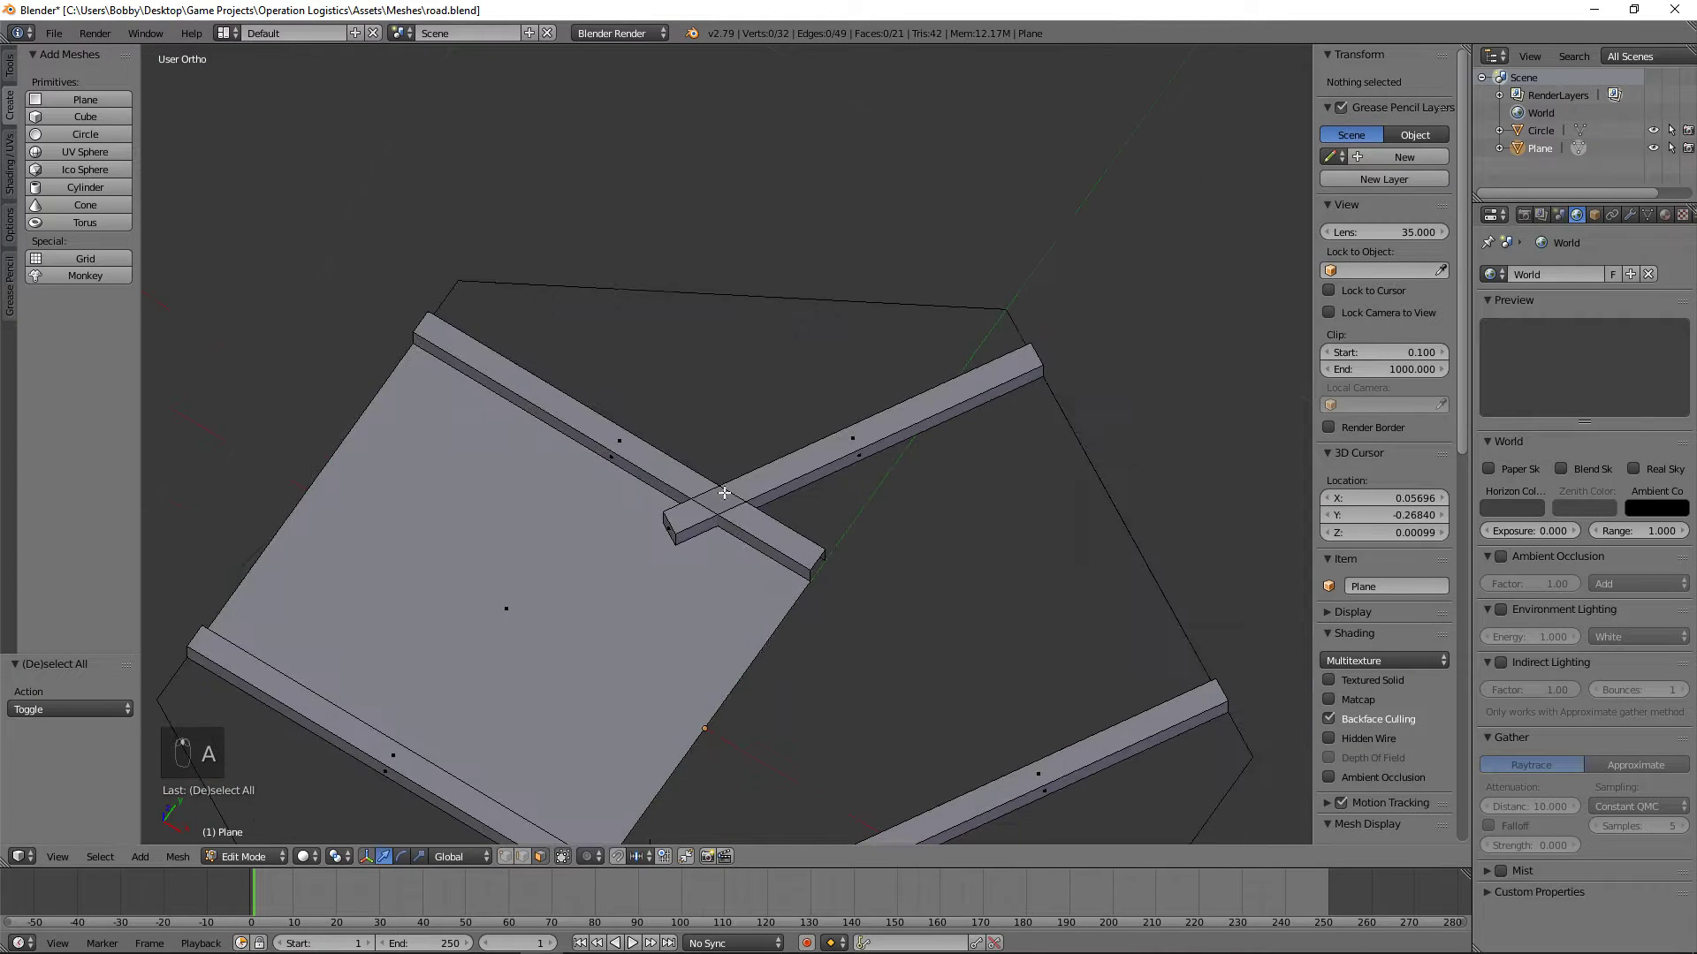
pyautogui.moveTo(810, 703); pyautogui.dragTo(911, 657, button='middle')
pyautogui.rightClick(947, 558)
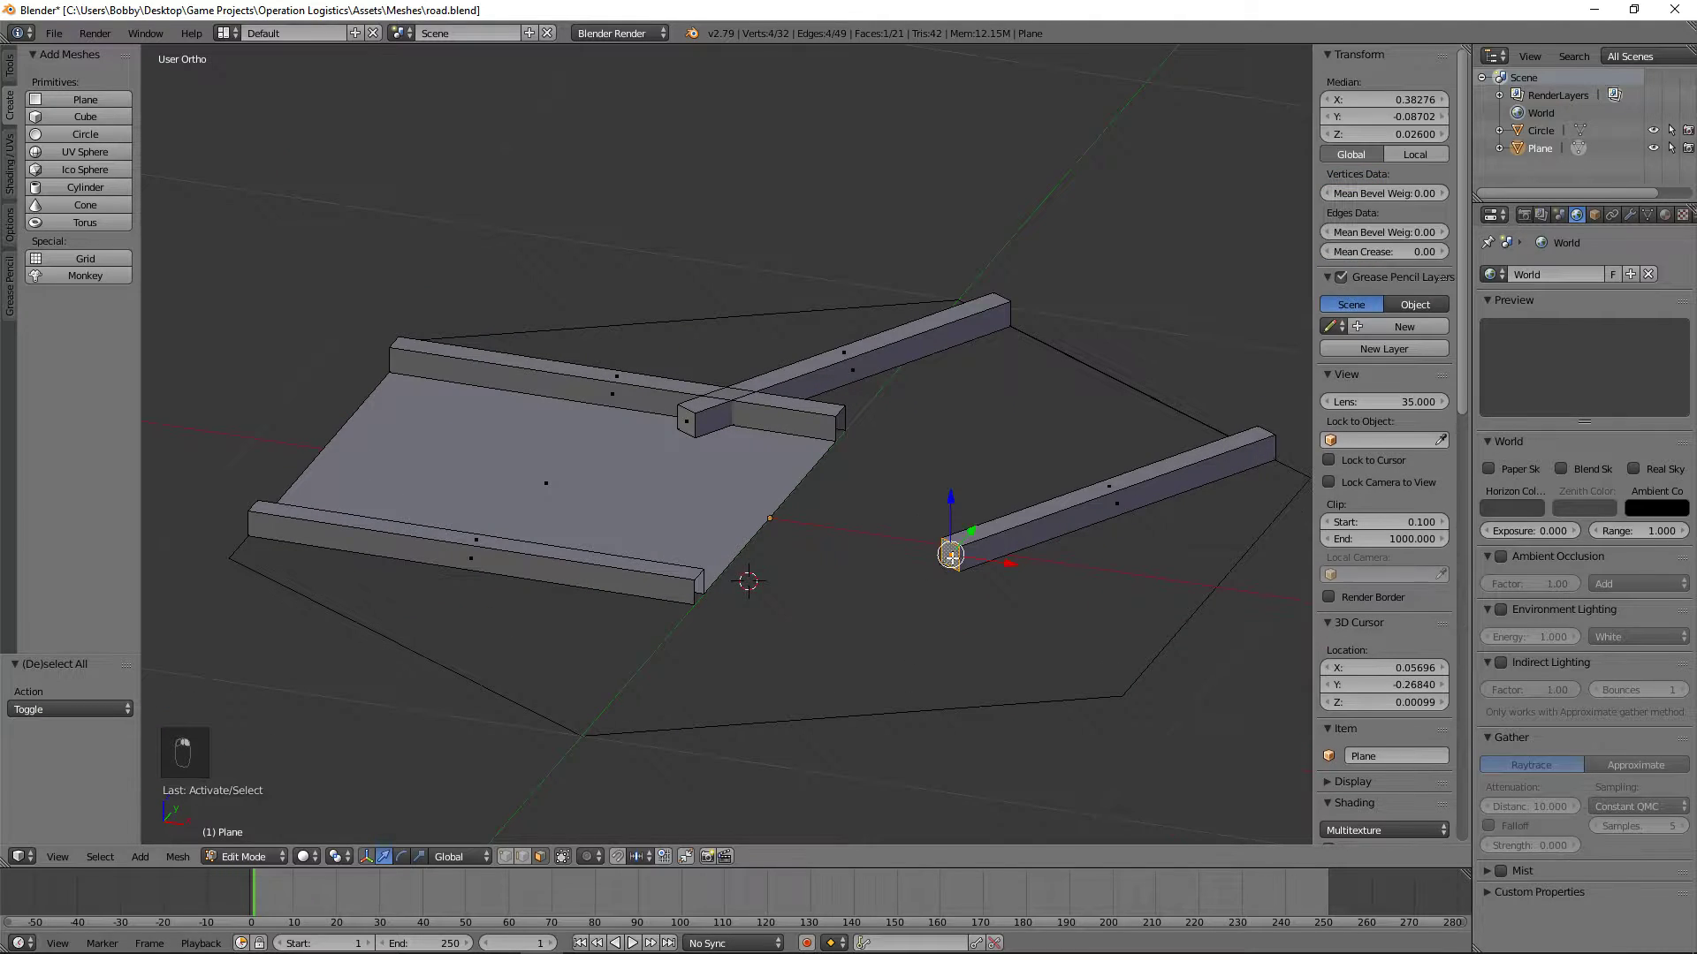
pyautogui.press('x')
pyautogui.click(893, 606)
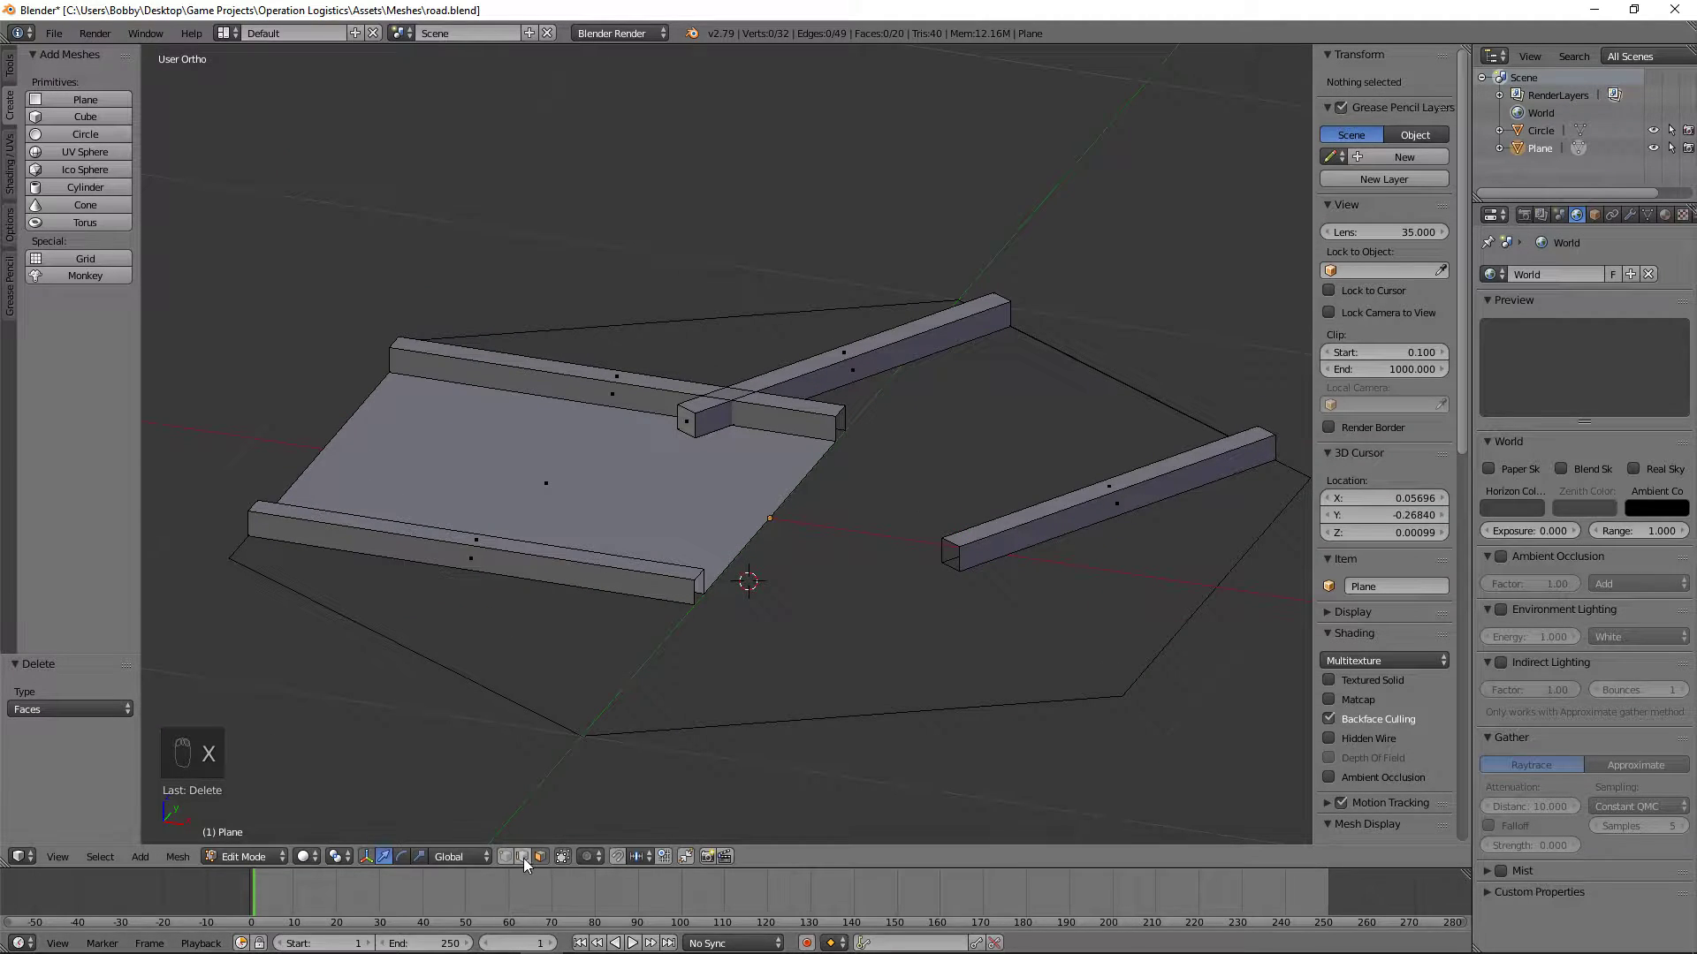
# Step: Fill the road-facing side face between the open end of the lower straight curb and the open end of the outer angled curb
pyautogui.rightClick(707, 597)
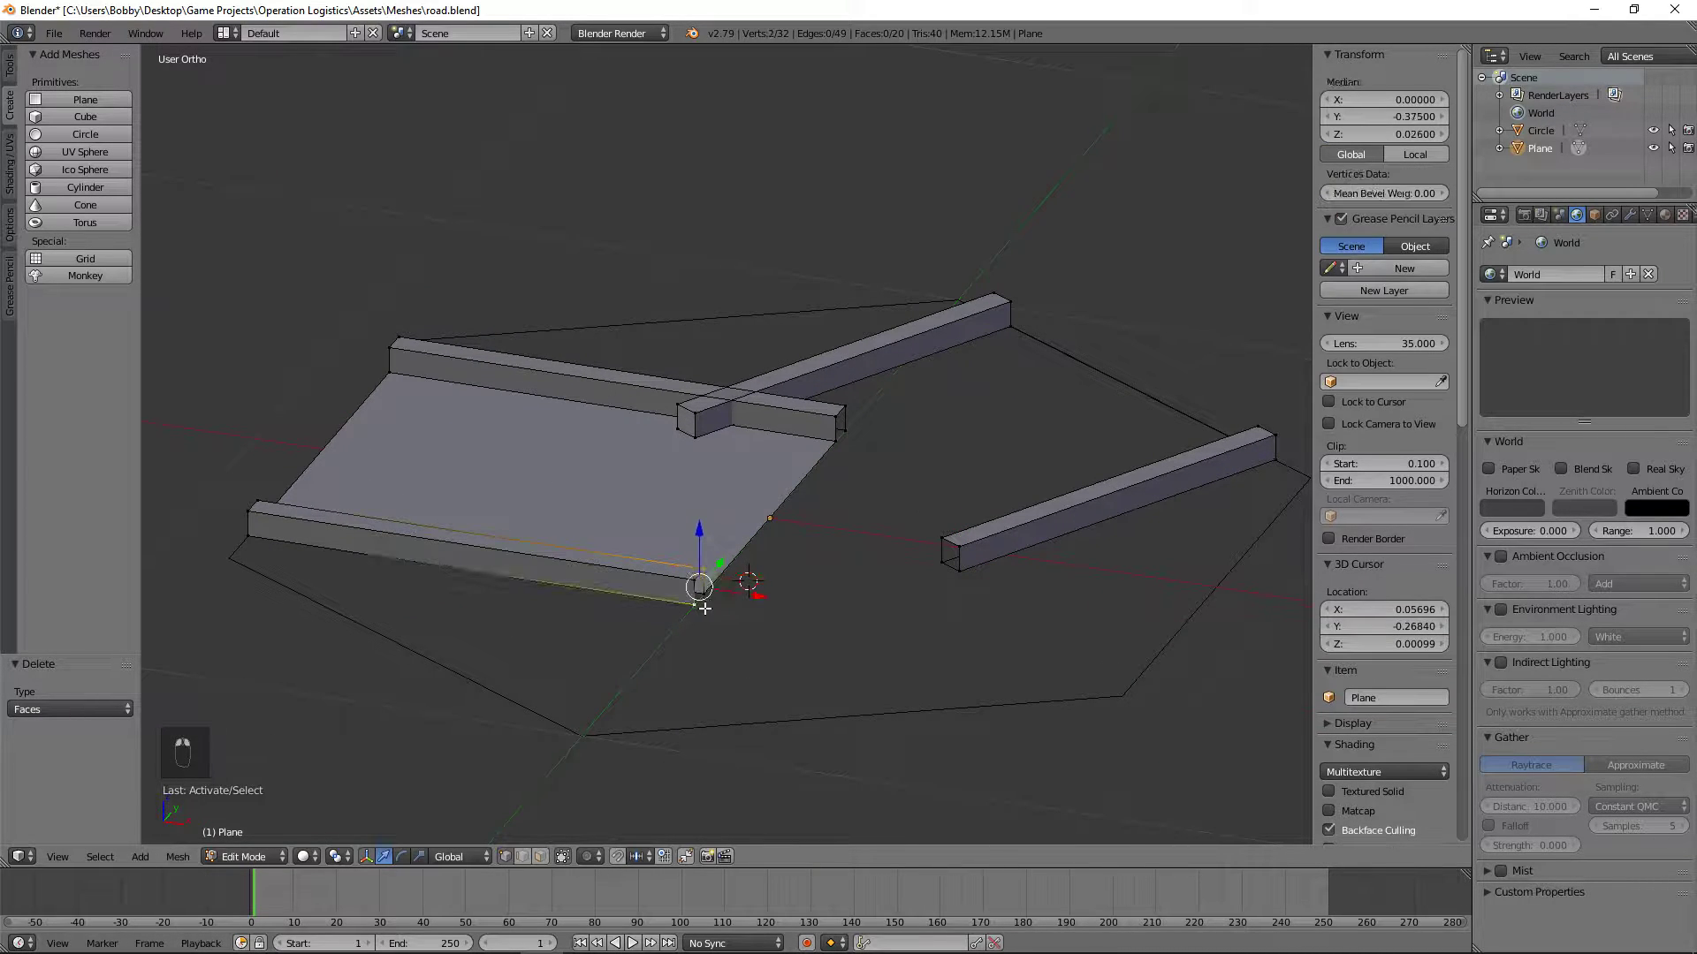
pyautogui.keyDown('shift'); pyautogui.rightClick(714, 569); pyautogui.keyUp('shift')
pyautogui.keyDown('shift'); pyautogui.rightClick(943, 565); pyautogui.keyUp('shift')
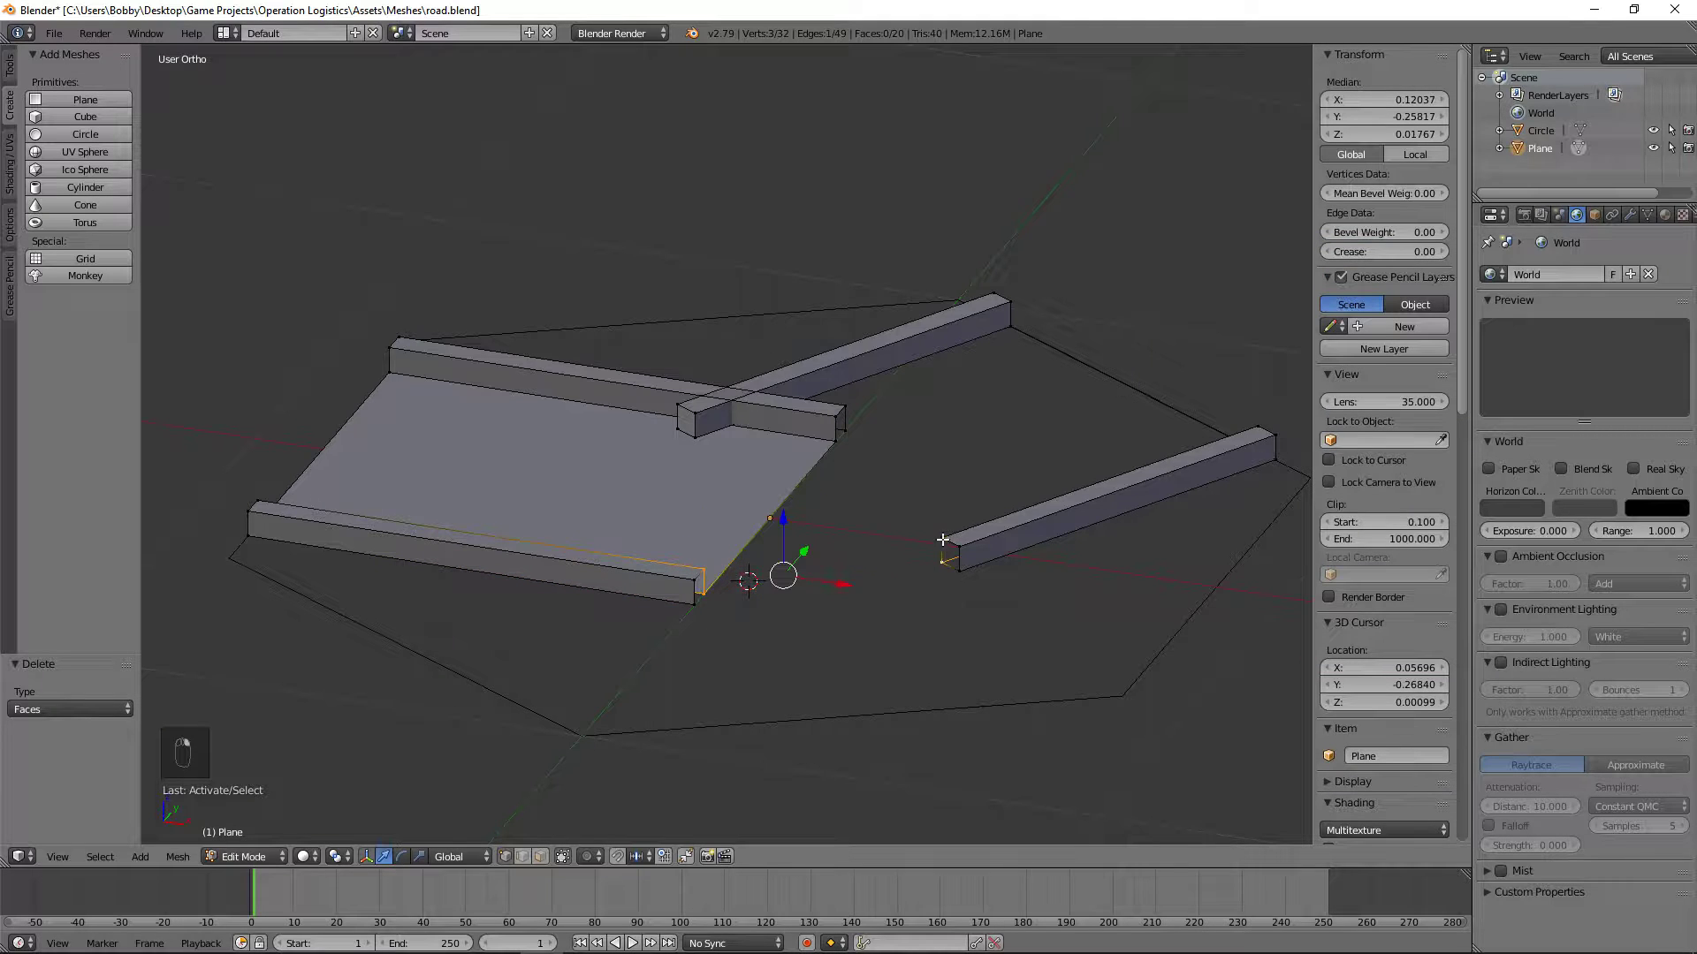
pyautogui.keyDown('shift'); pyautogui.rightClick(944, 540); pyautogui.keyUp('shift')
pyautogui.press('f')
pyautogui.press('a')
# Step: Fill the bottom face of the connecting piece between the lower straight curb and the outer angled curb
pyautogui.rightClick(704, 595)
pyautogui.keyDown('shift'); pyautogui.rightClick(695, 604); pyautogui.keyUp('shift')
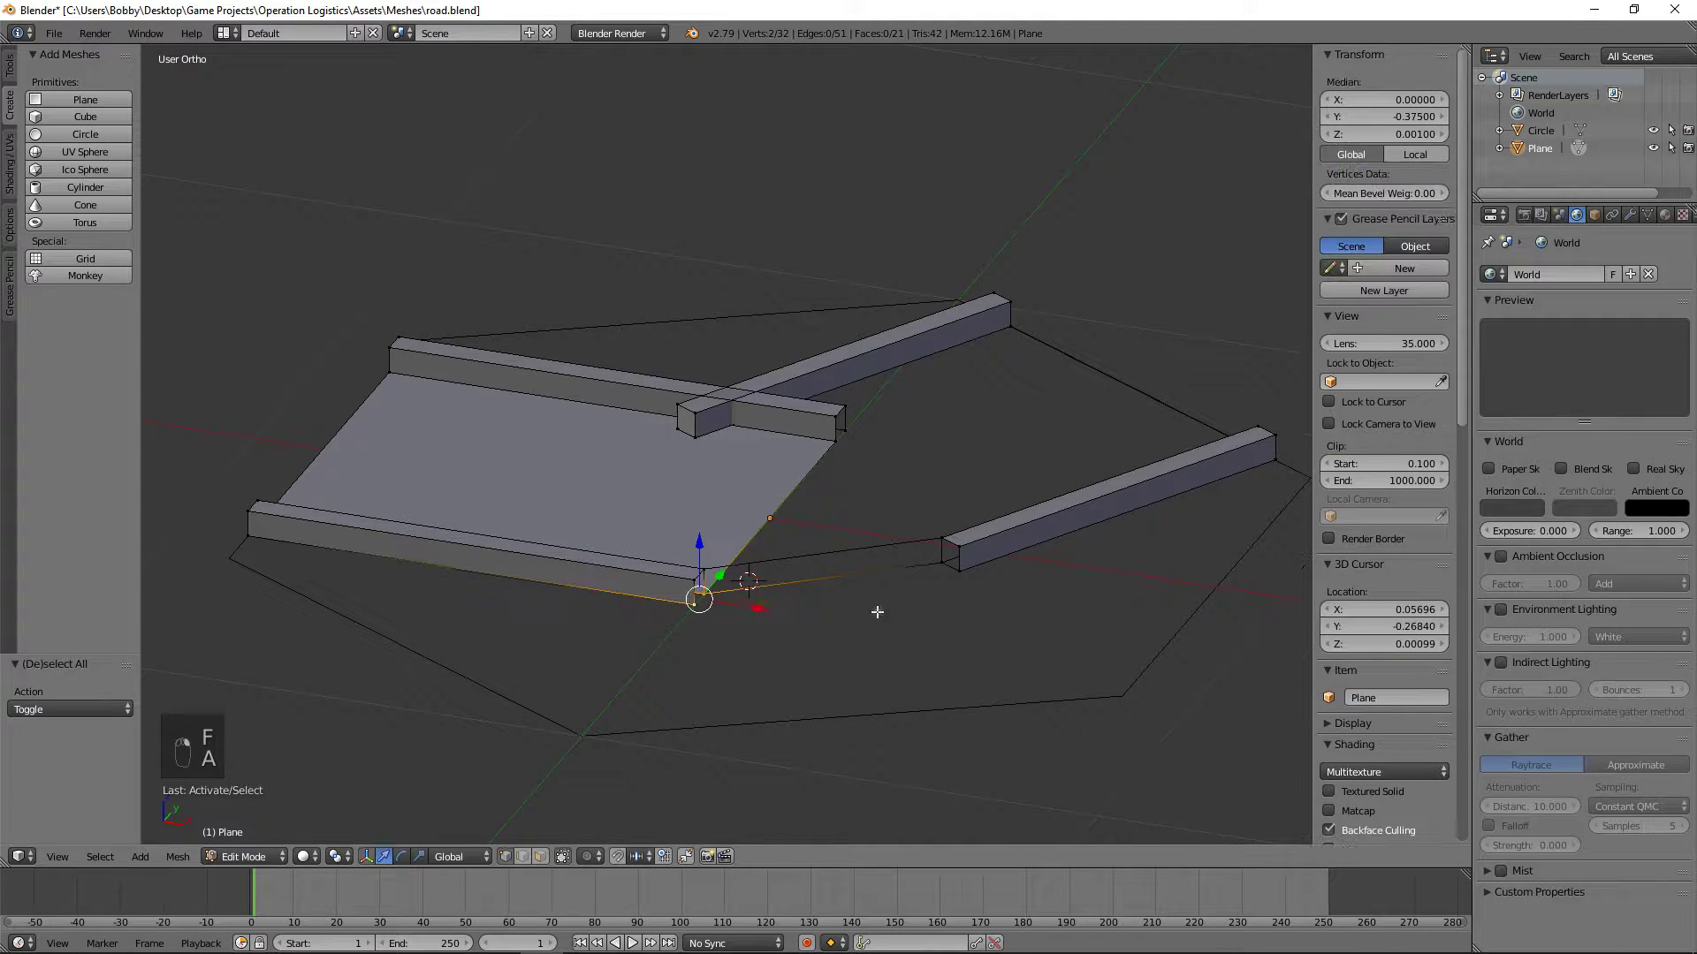
pyautogui.keyDown('shift'); pyautogui.rightClick(958, 570); pyautogui.keyUp('shift')
pyautogui.keyDown('shift'); pyautogui.rightClick(944, 561); pyautogui.keyUp('shift')
pyautogui.press('f')
pyautogui.press('a')
# Step: Fill the outer side face of the connecting piece between the lower straight curb and the outer angled curb
pyautogui.rightClick(959, 571)
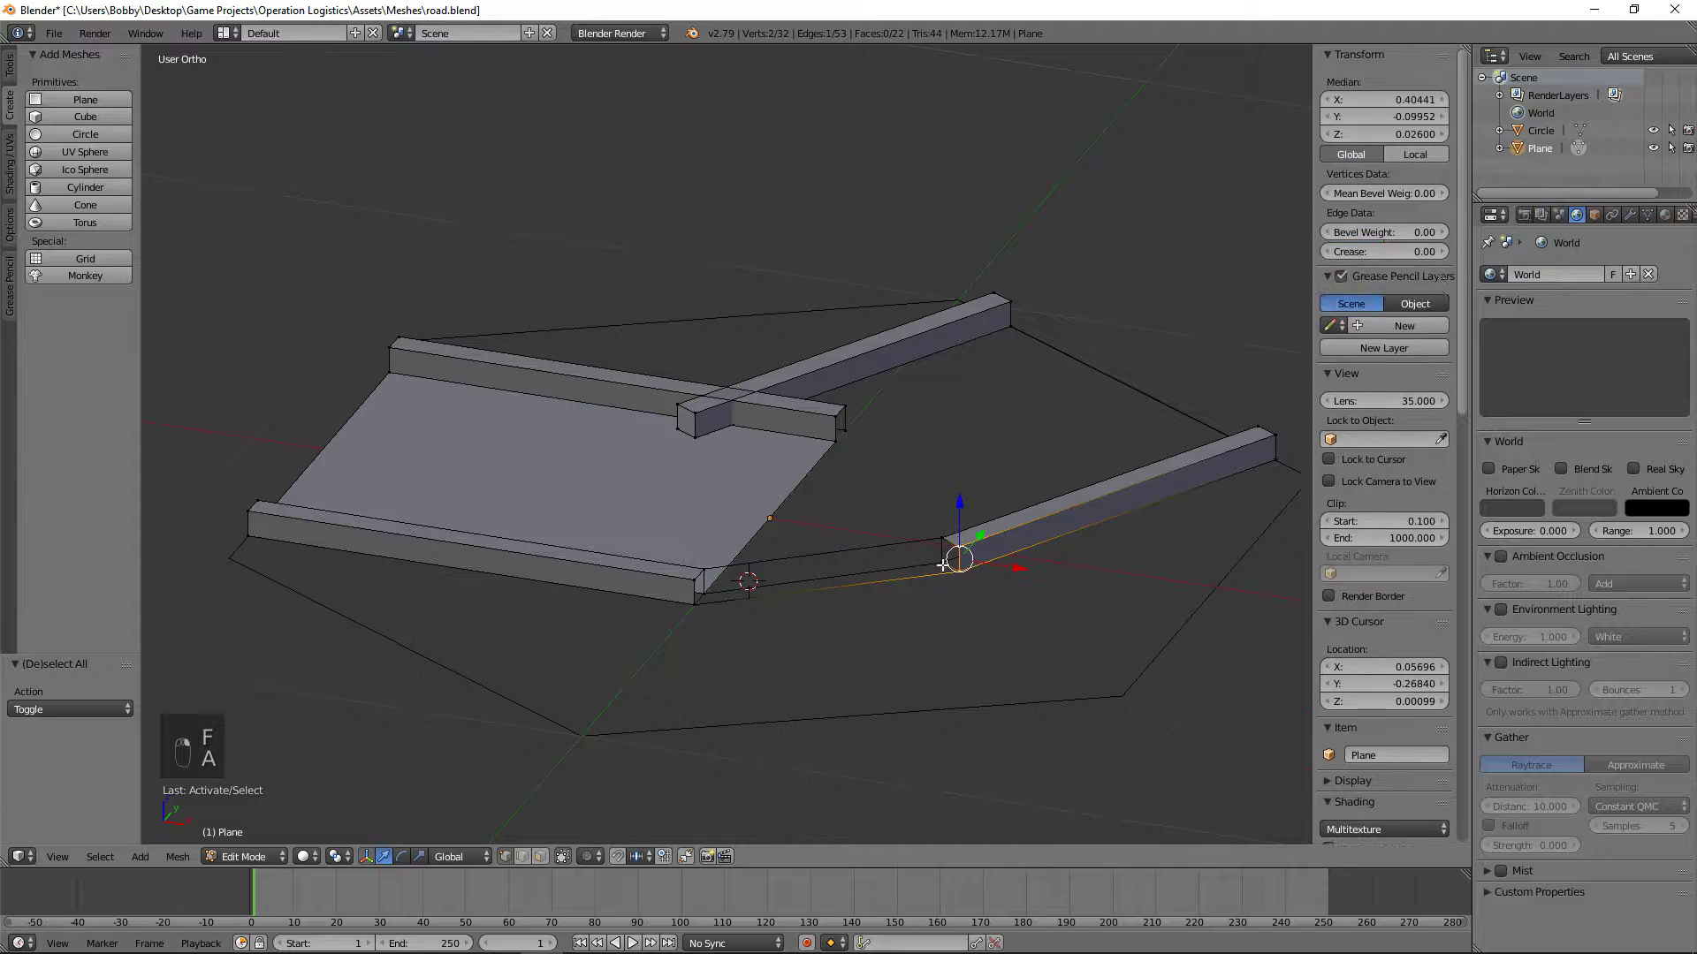
pyautogui.keyDown('shift'); pyautogui.rightClick(944, 561); pyautogui.keyUp('shift')
pyautogui.keyDown('shift'); pyautogui.rightClick(698, 601); pyautogui.keyUp('shift')
pyautogui.keyDown('shift'); pyautogui.rightClick(686, 584); pyautogui.keyUp('shift')
pyautogui.press('f')
pyautogui.press('a')
# Step: Fill the top face between the lower straight curb and the outer angled curb to close the connecting piece
pyautogui.rightClick(689, 583)
pyautogui.keyDown('shift'); pyautogui.rightClick(704, 573); pyautogui.keyUp('shift')
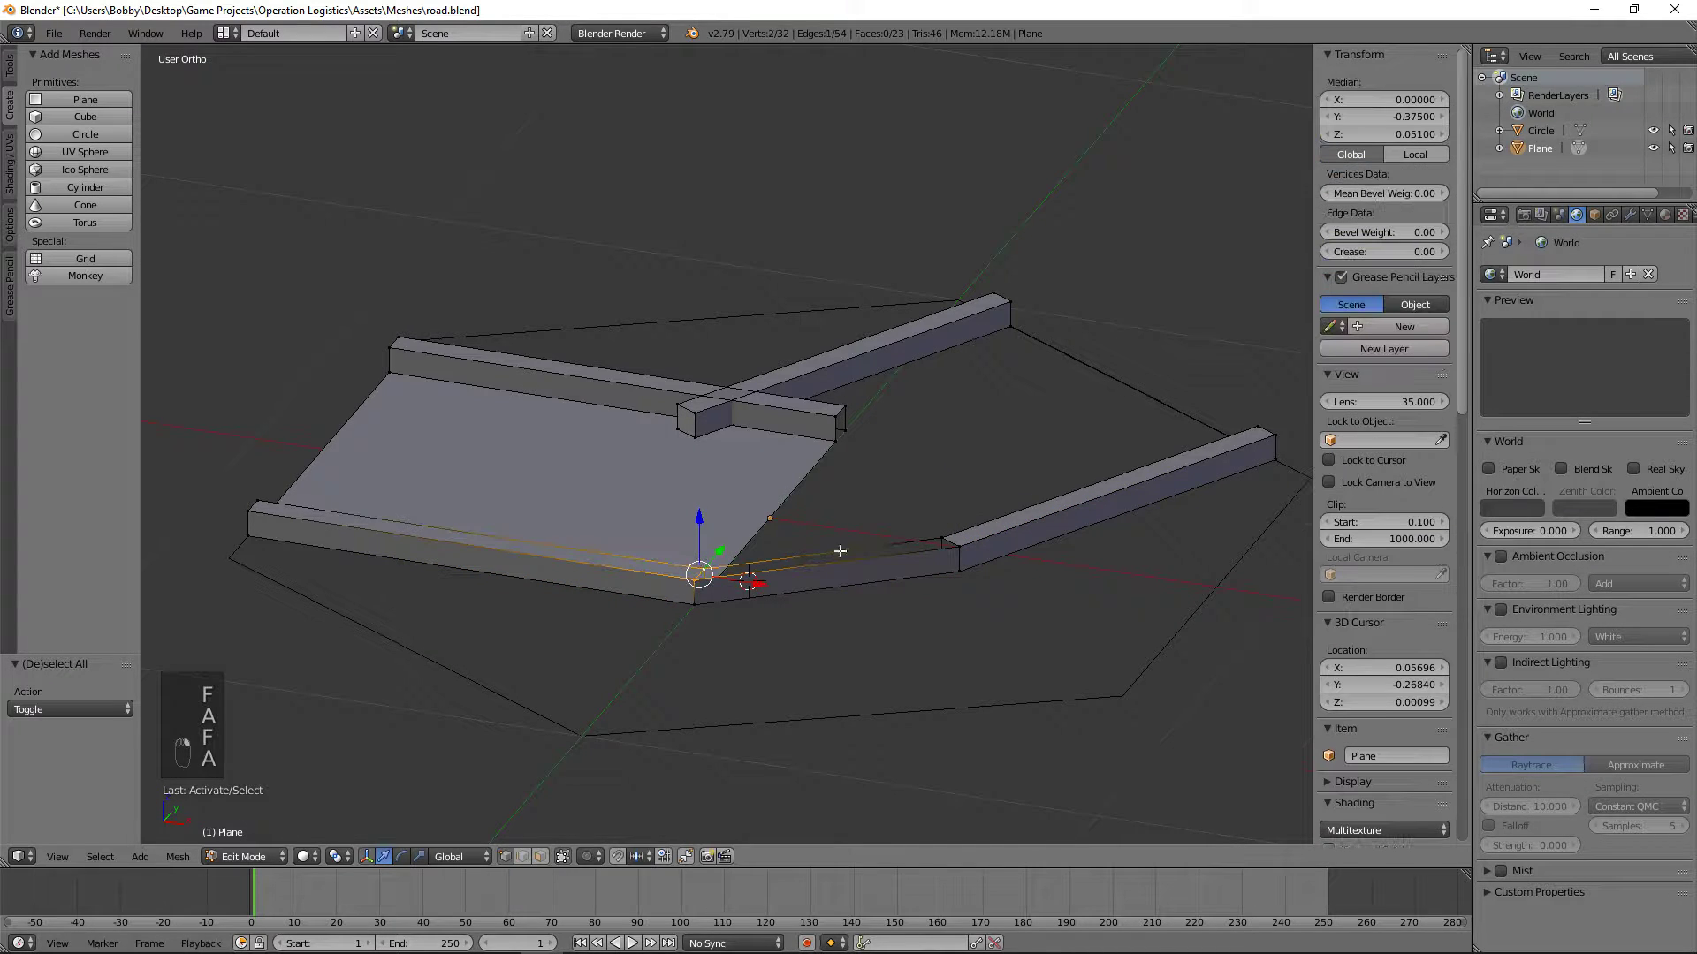
pyautogui.keyDown('shift'); pyautogui.rightClick(946, 538); pyautogui.keyUp('shift')
pyautogui.keyDown('shift'); pyautogui.rightClick(962, 553); pyautogui.keyUp('shift')
pyautogui.press('f')
pyautogui.press('a')
# Step: Examine the joined outer curb and the crossing of the two inner curbs from above and at an angle
pyautogui.moveTo(963, 555); pyautogui.dragTo(993, 693, button='middle')
pyautogui.press('KP_7')
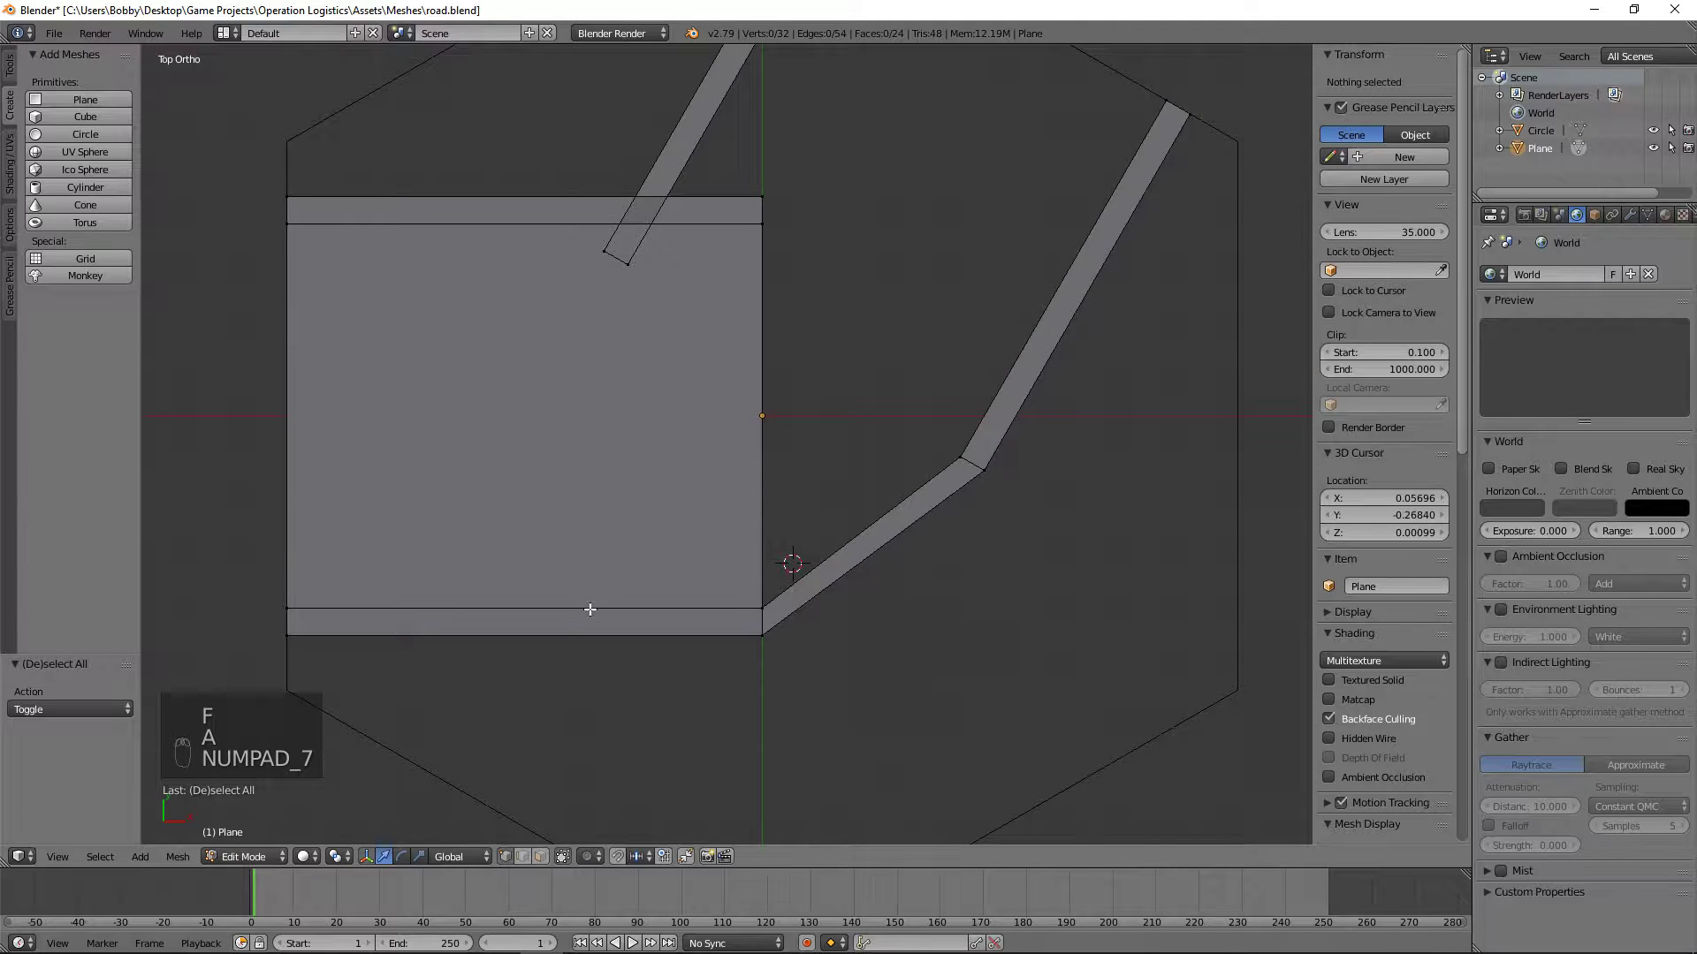
pyautogui.scroll(-4, 788, 534)
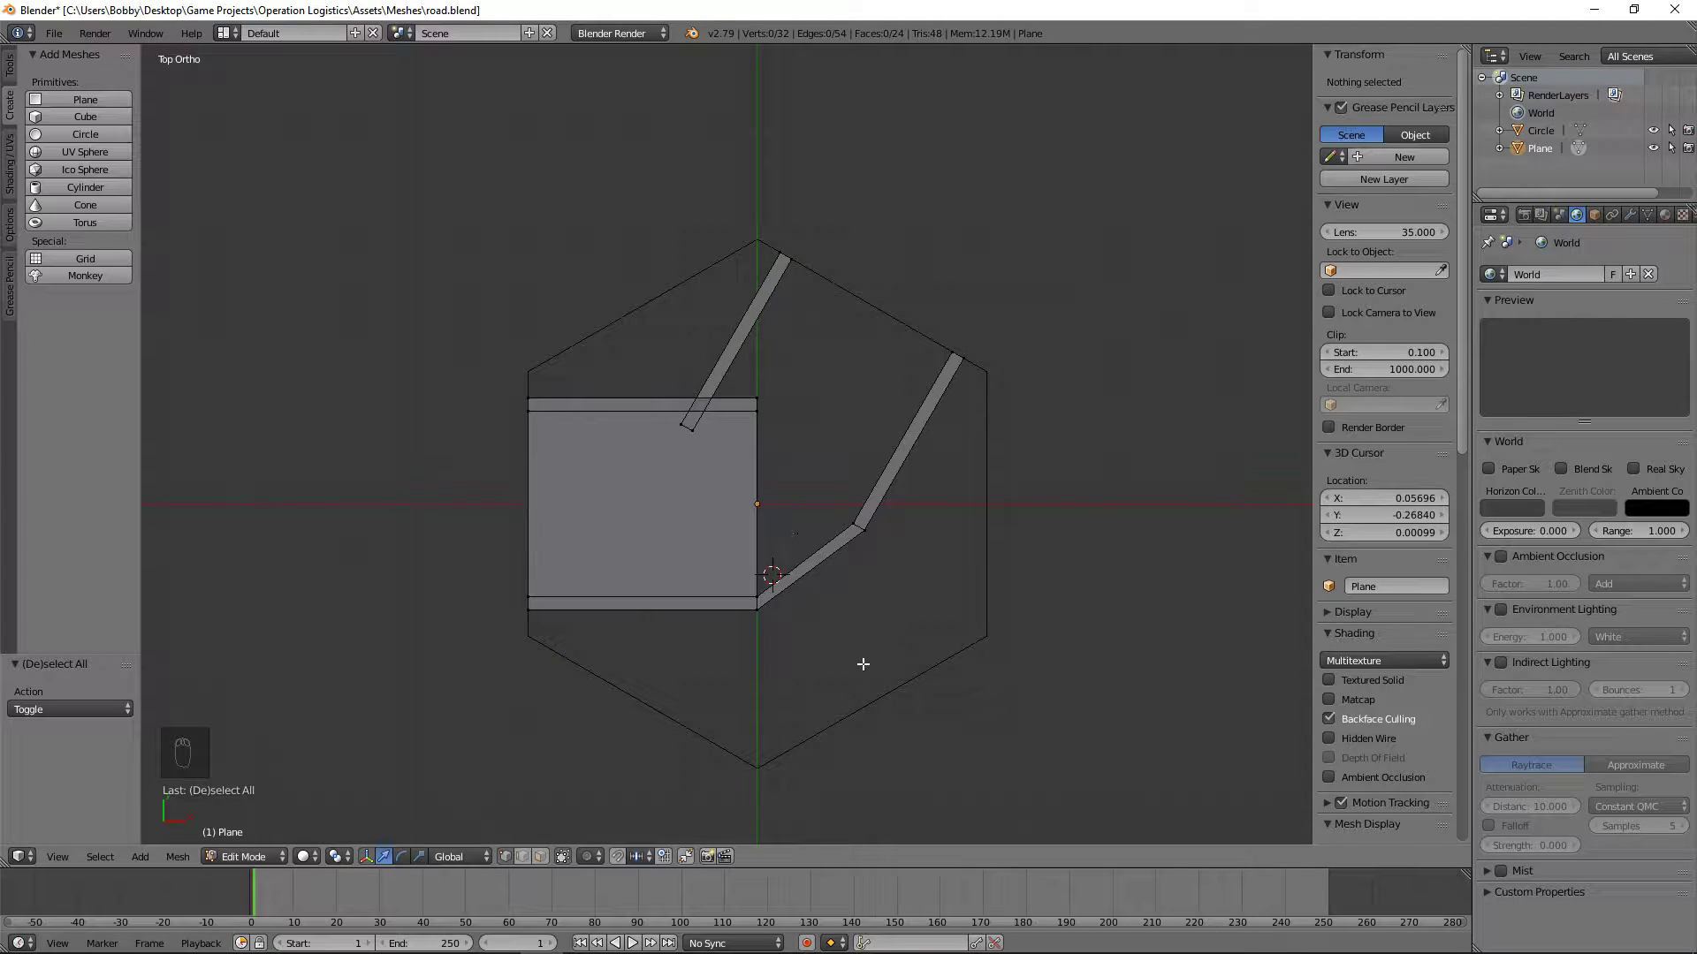
pyautogui.scroll(-2, 863, 663)
pyautogui.moveTo(909, 690); pyautogui.dragTo(654, 594, button='middle')
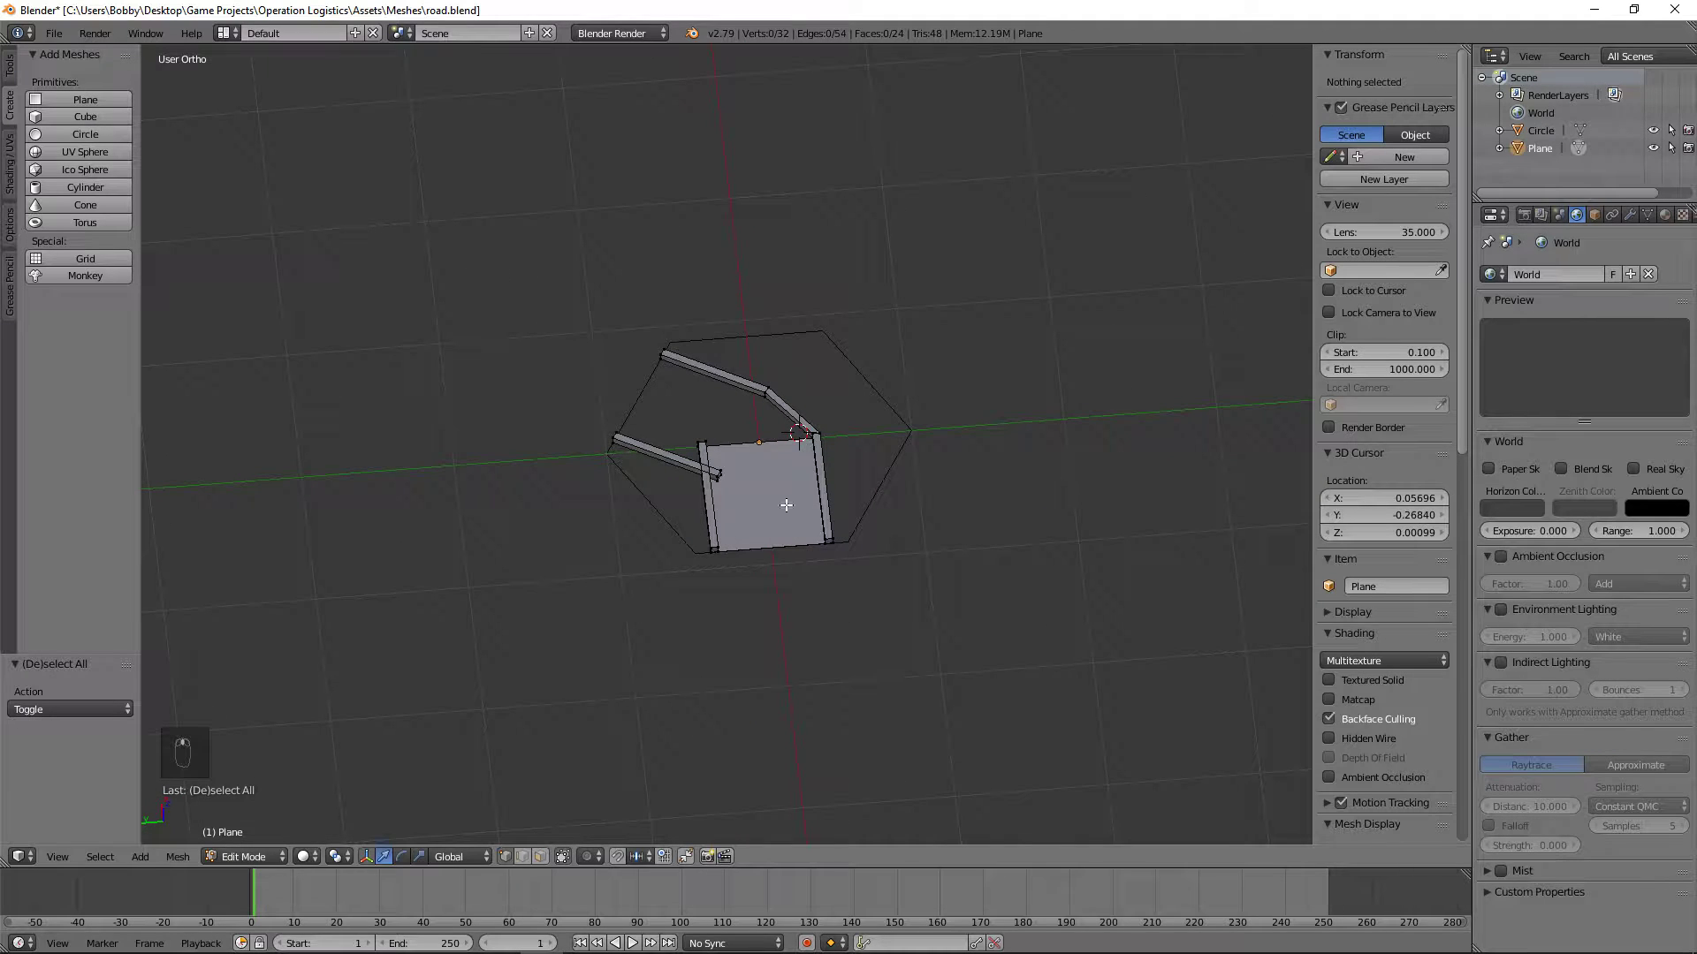
pyautogui.scroll(4, 777, 547)
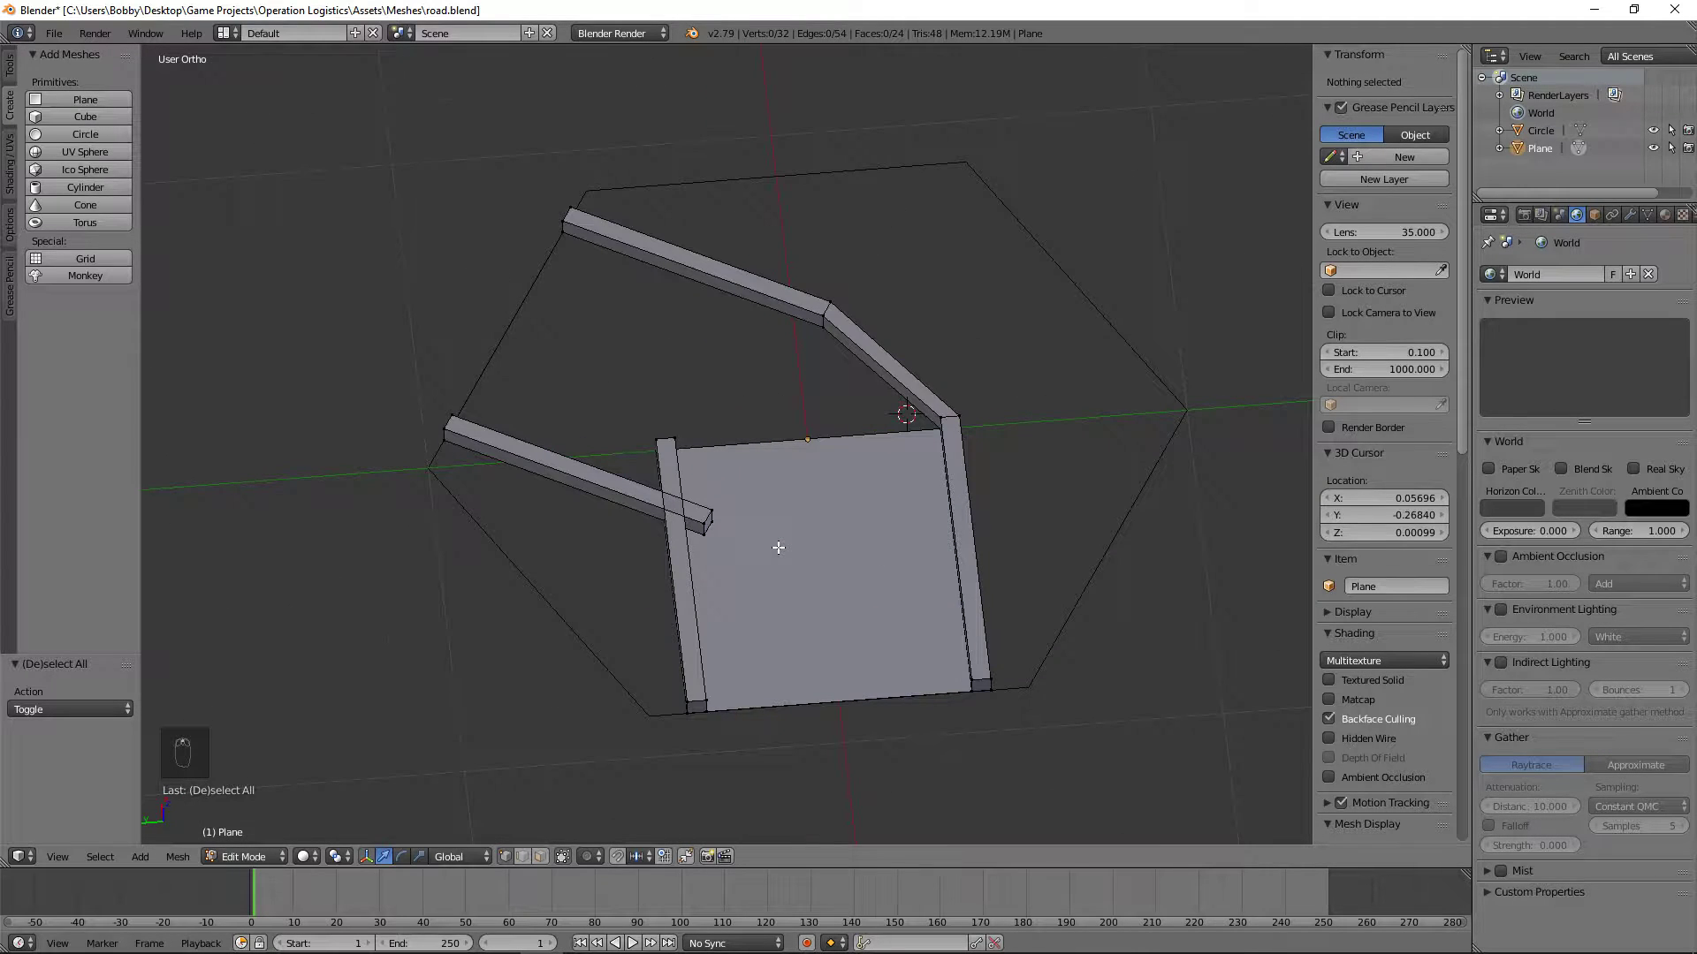
pyautogui.scroll(2, 777, 547)
pyautogui.moveTo(806, 492); pyautogui.dragTo(672, 375, button='middle')
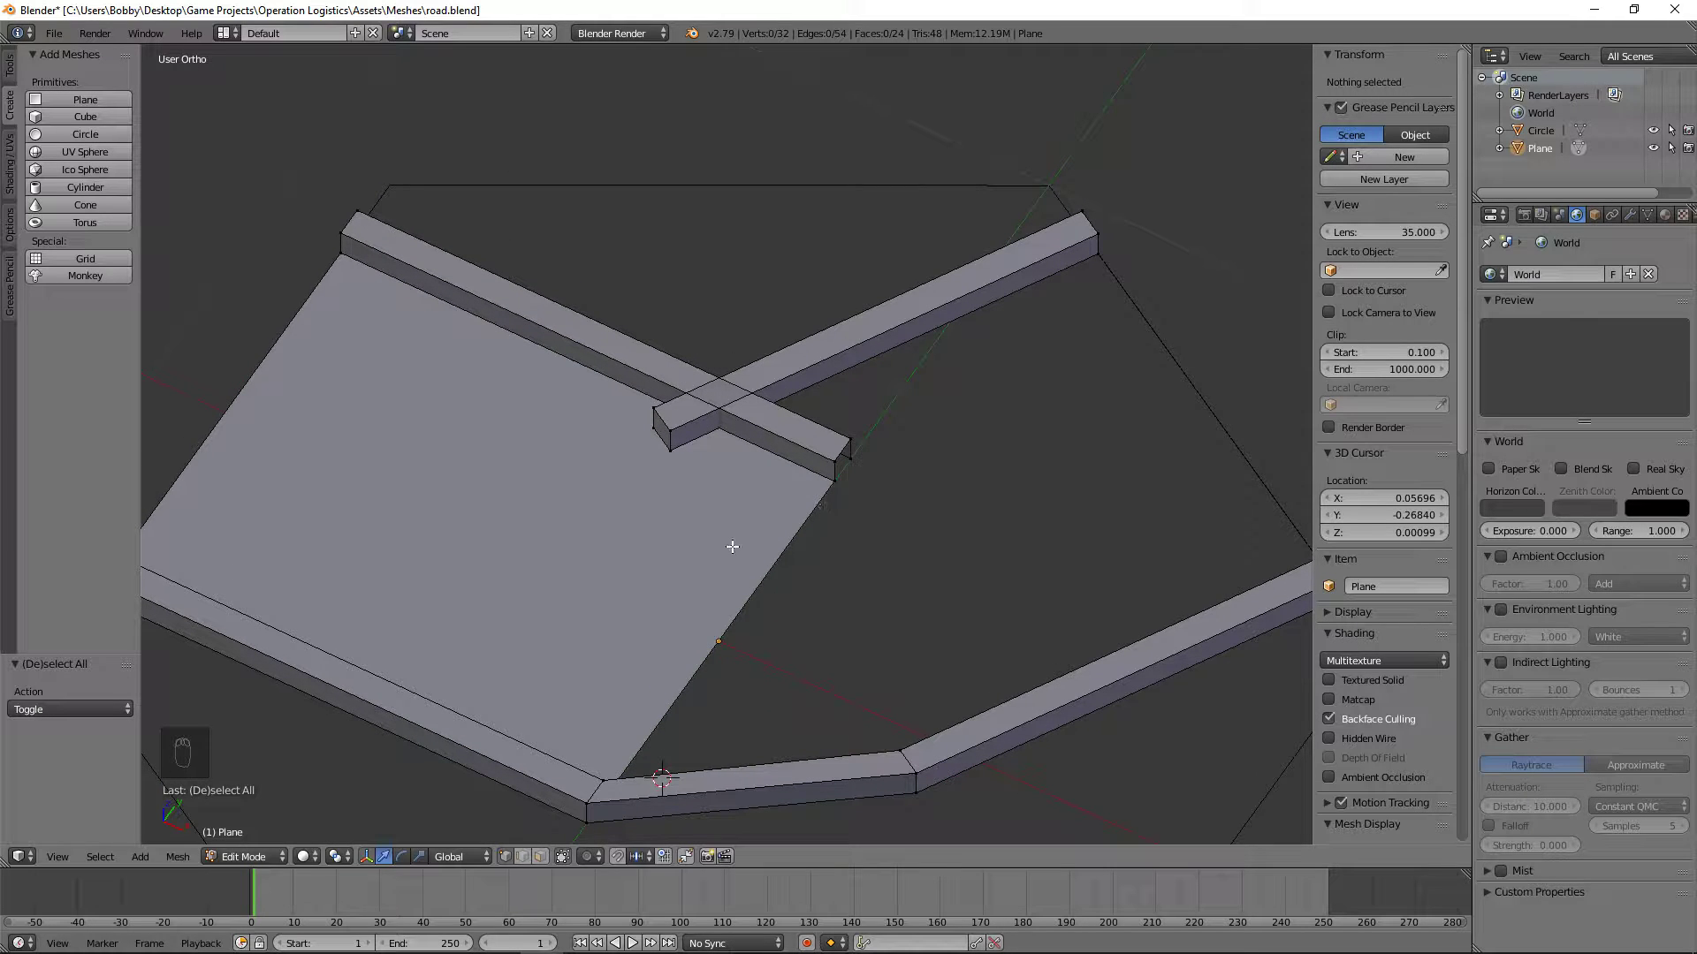
# Step: Add one loop cut across the inner angled curb, slid close to where it crosses the upper straight curb's outer edge
pyautogui.press('KP_7')
pyautogui.scroll(7, 732, 547)
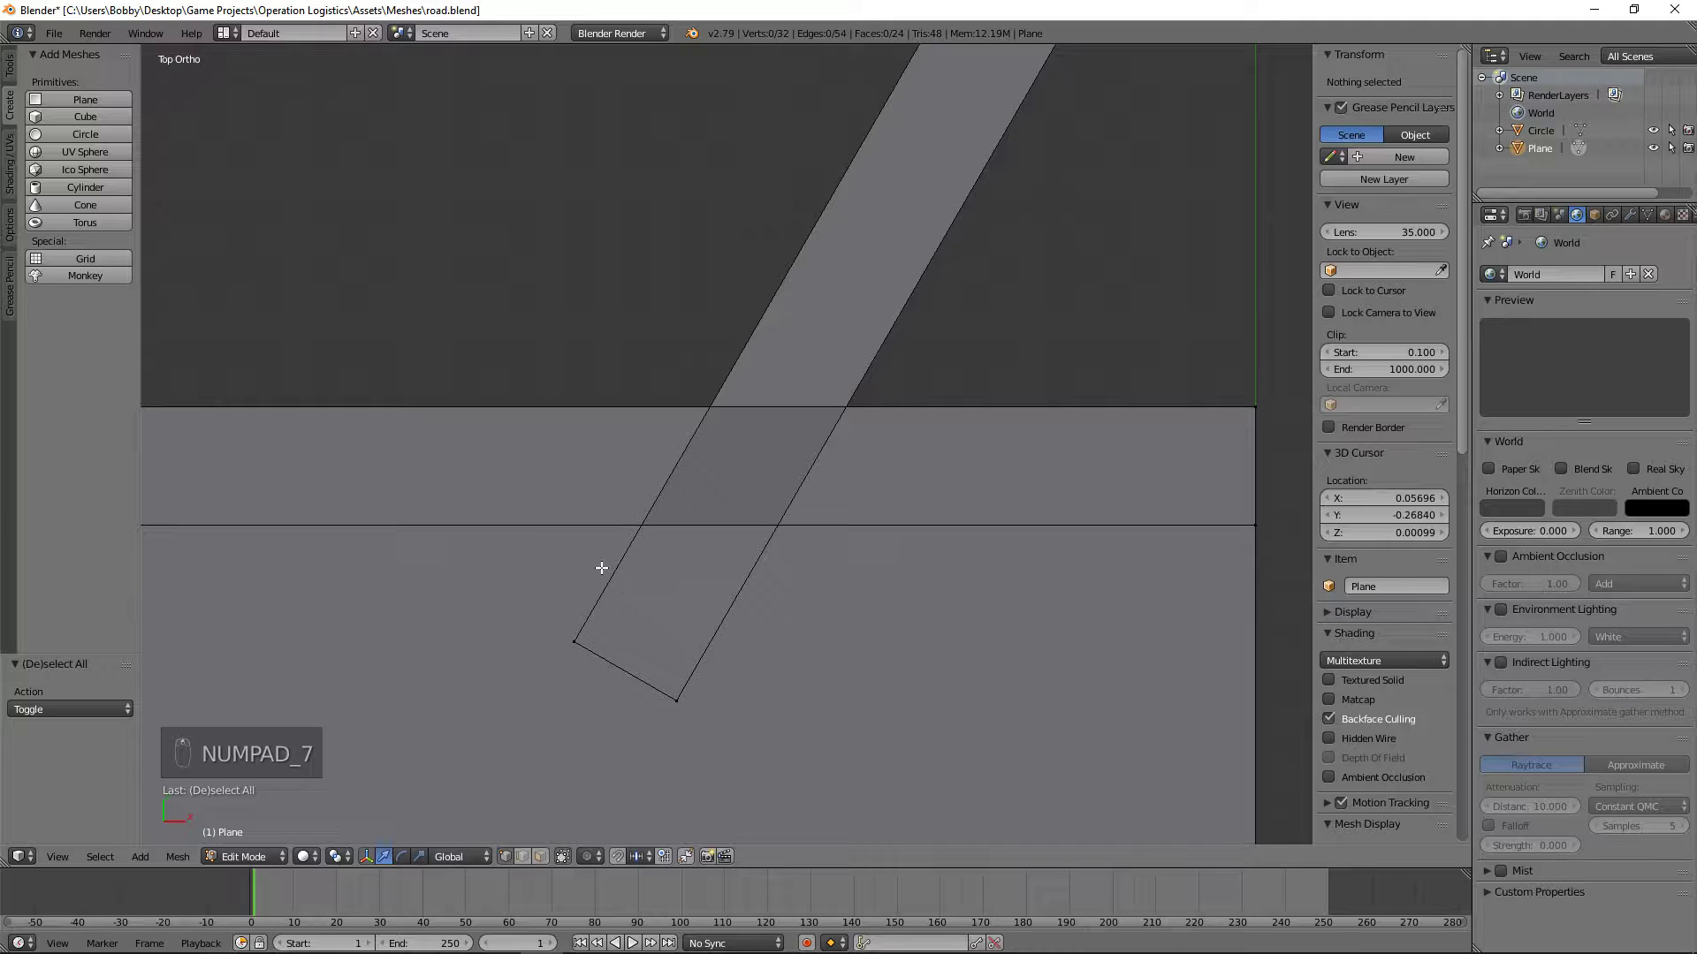
pyautogui.hotkey('ctrl', 'r')
pyautogui.rightClick(879, 228)
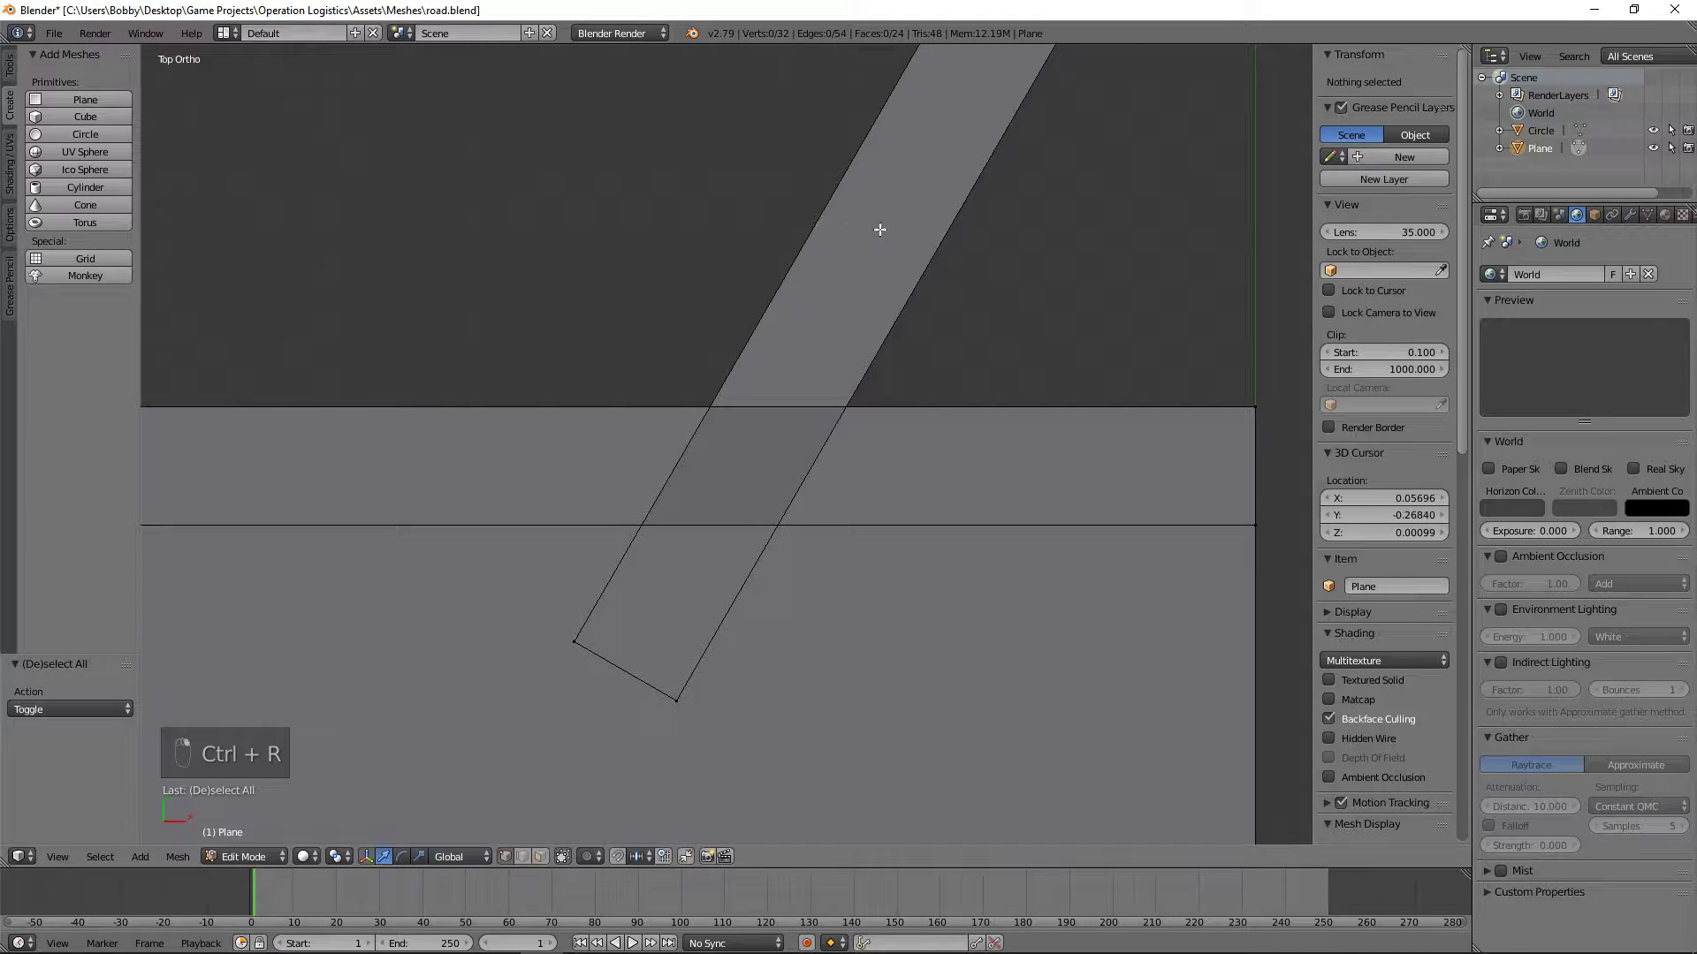
pyautogui.scroll(-6, 841, 284)
pyautogui.hotkey('ctrl', 'r')
pyautogui.click(858, 219)
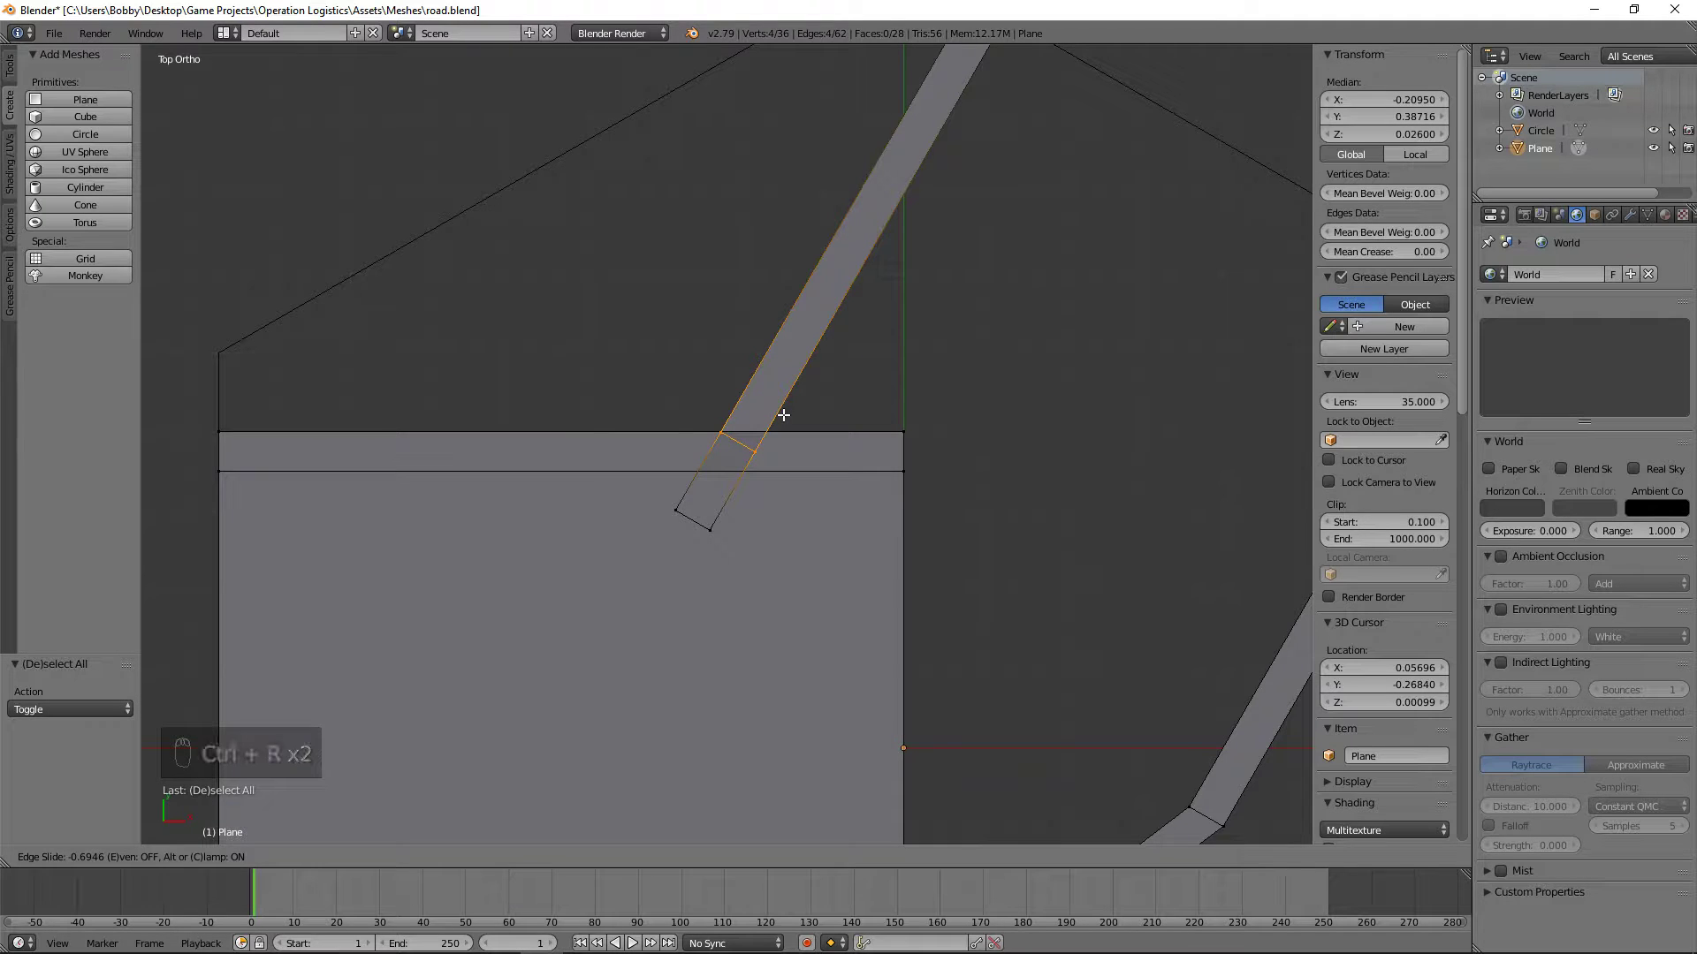
pyautogui.click(782, 415)
# Step: Edge-slide the new loop until its outer corner lies exactly on the upper straight curb's outer edge
pyautogui.scroll(8, 758, 434)
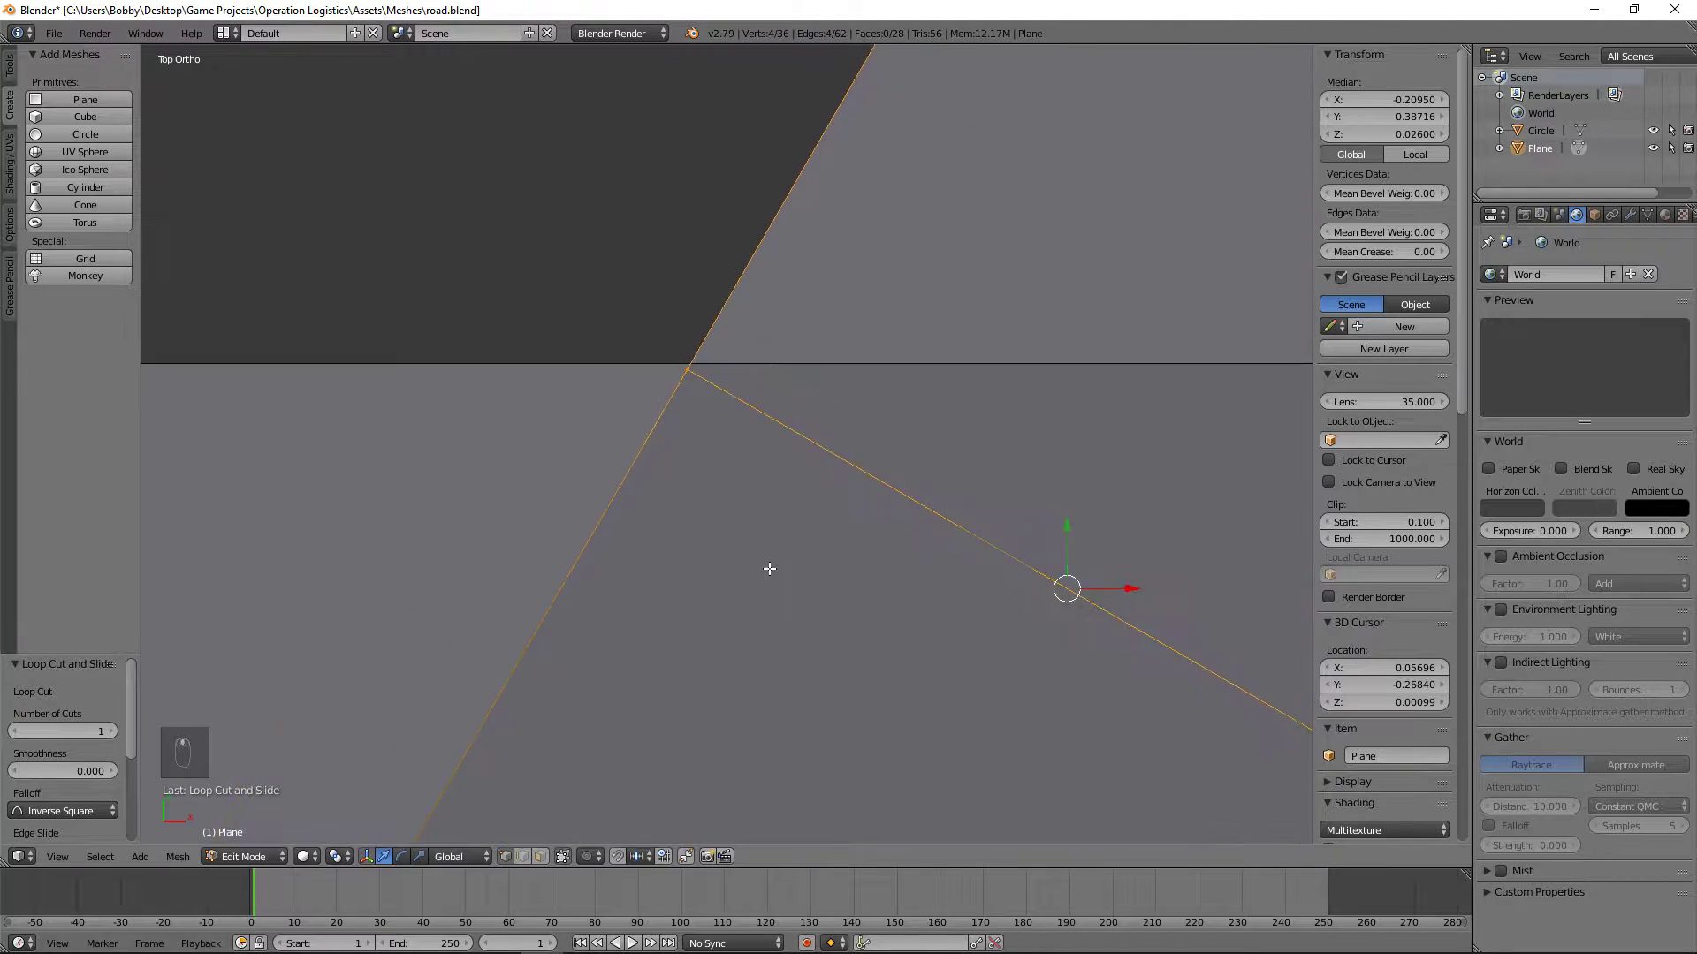
pyautogui.keyDown('shift'); pyautogui.moveTo(680, 508); pyautogui.dragTo(727, 553, button='middle'); pyautogui.keyUp('shift')
pyautogui.scroll(13, 727, 554)
pyautogui.keyDown('shift'); pyautogui.moveTo(834, 351); pyautogui.dragTo(722, 789, button='middle'); pyautogui.keyUp('shift')
pyautogui.press('g')
pyautogui.press('g')
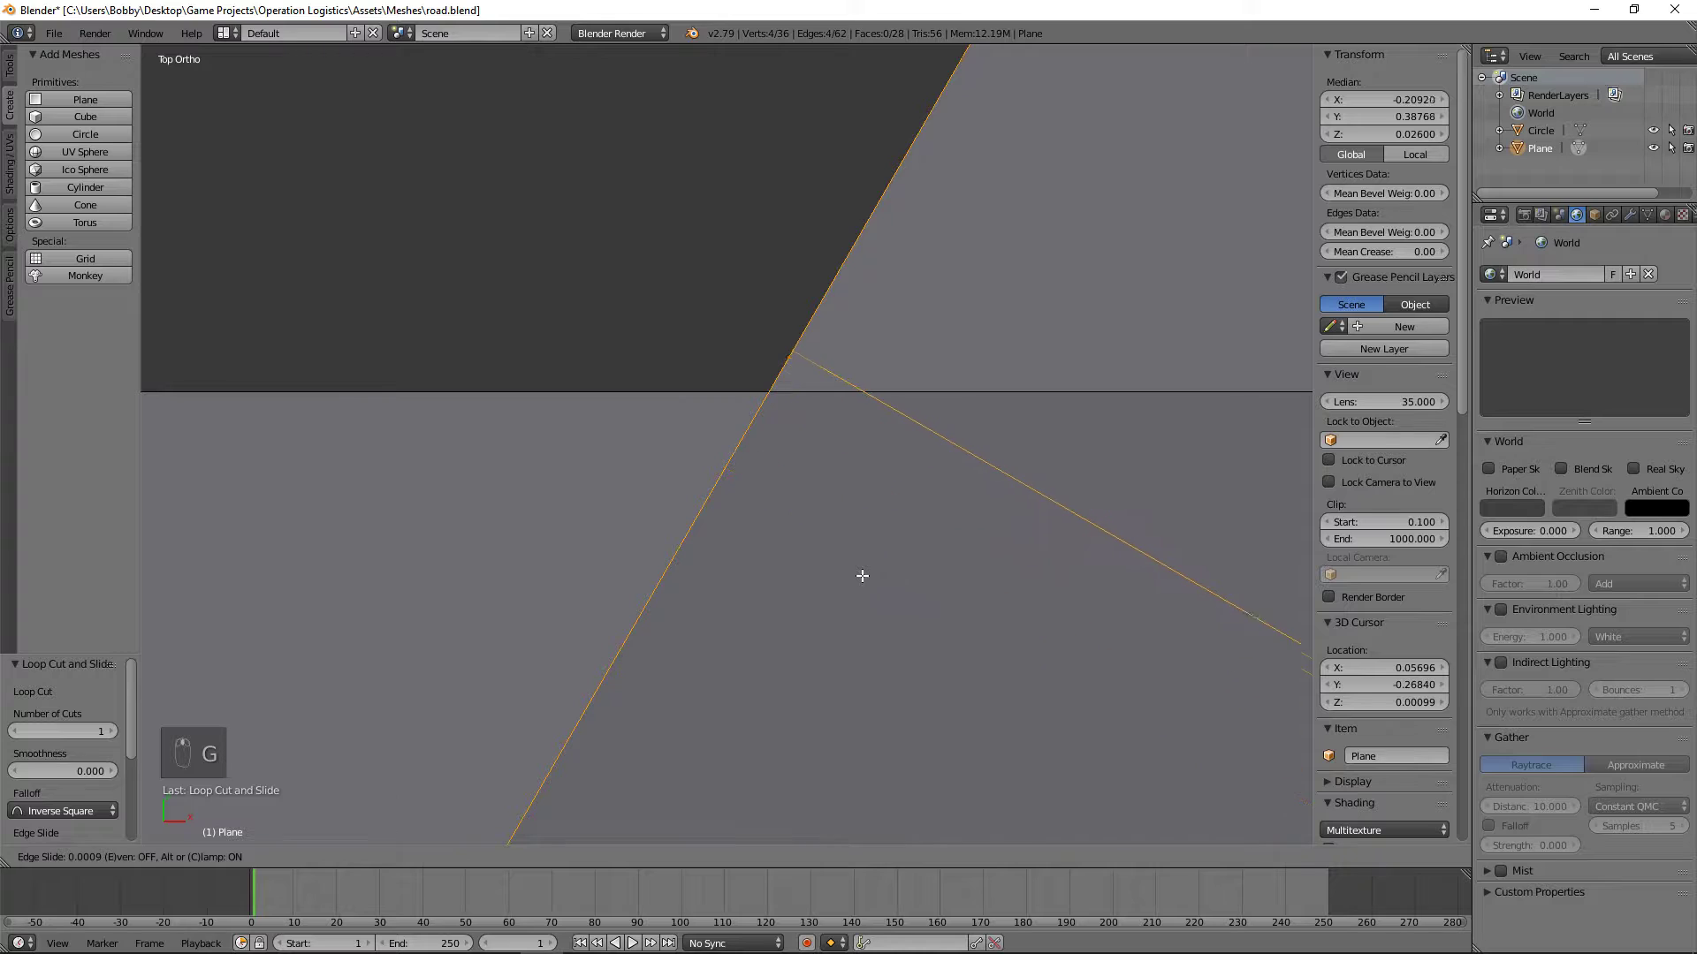
pyautogui.click(847, 587)
pyautogui.scroll(6, 847, 589)
pyautogui.keyDown('shift'); pyautogui.moveTo(896, 435); pyautogui.dragTo(820, 561, button='middle'); pyautogui.keyUp('shift')
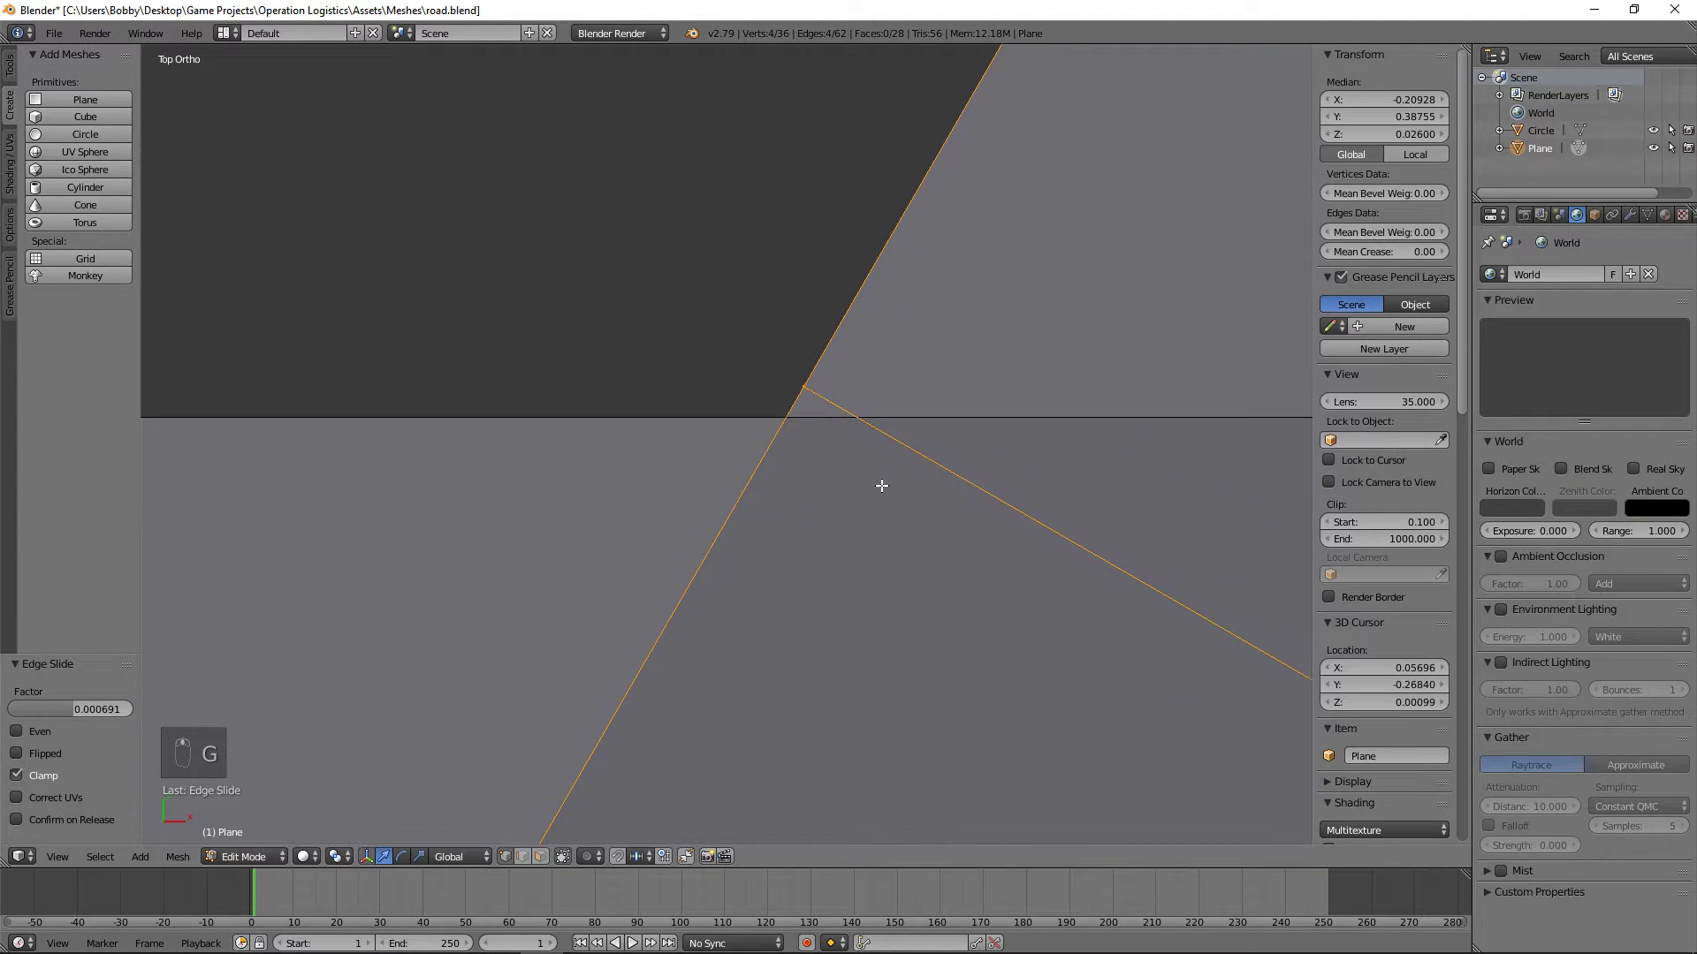
pyautogui.press('g')
pyautogui.press('g')
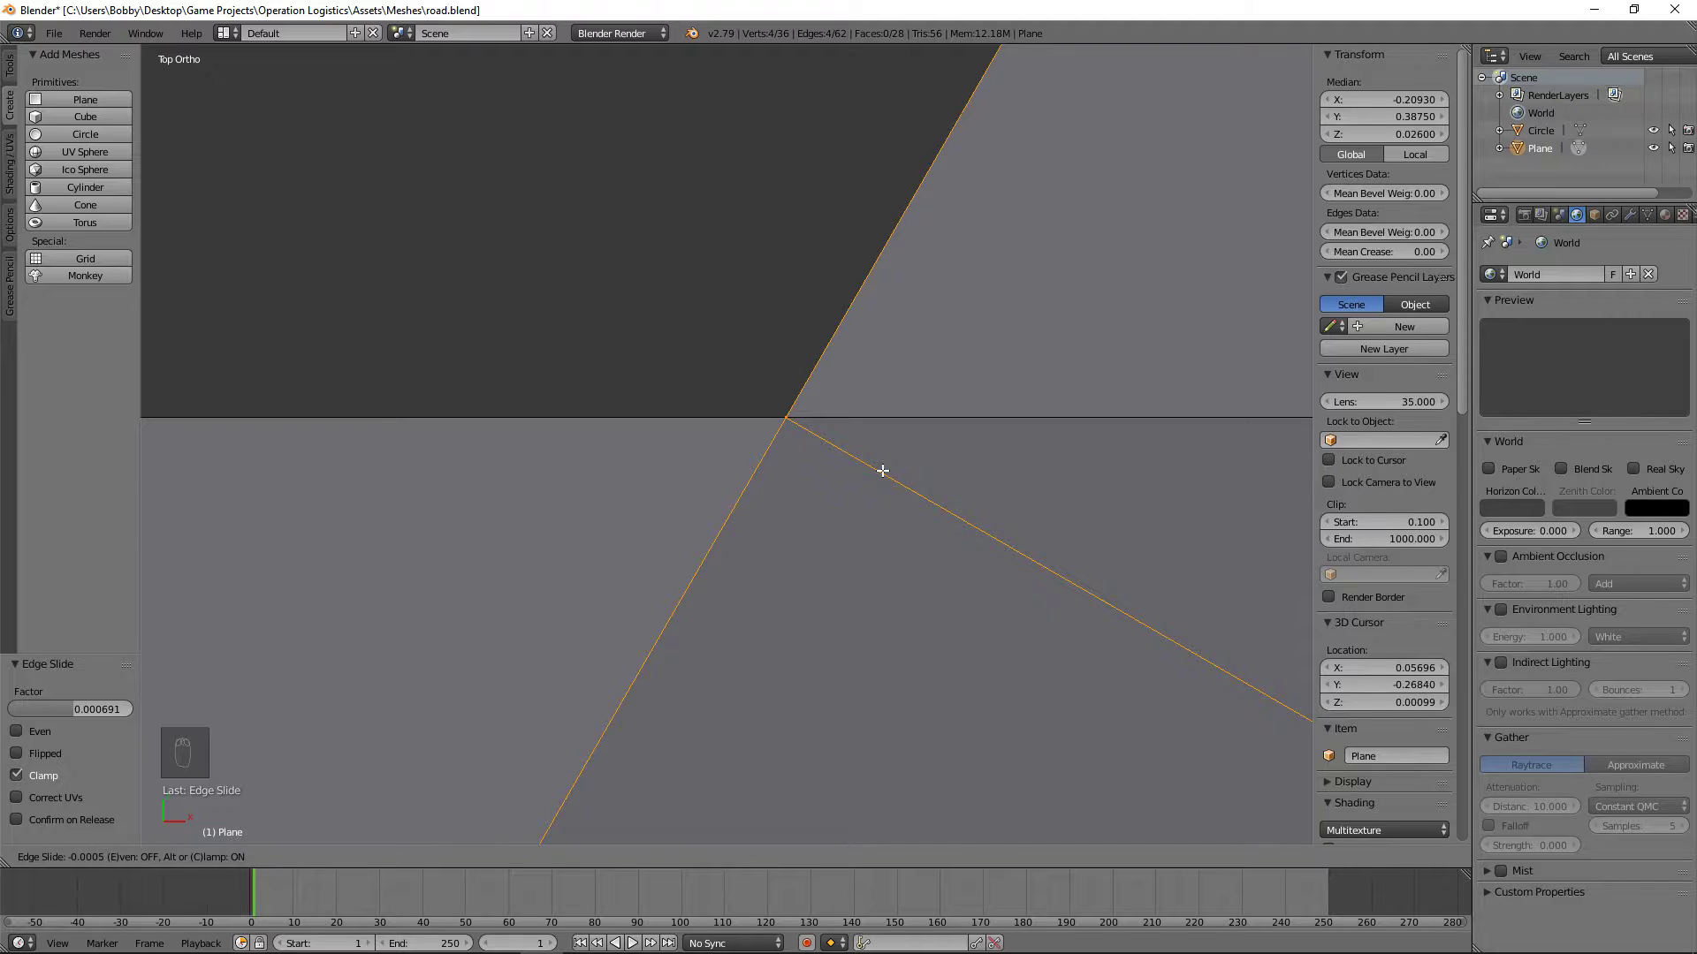
pyautogui.click(883, 470)
pyautogui.scroll(-15, 861, 550)
pyautogui.scroll(-14, 871, 595)
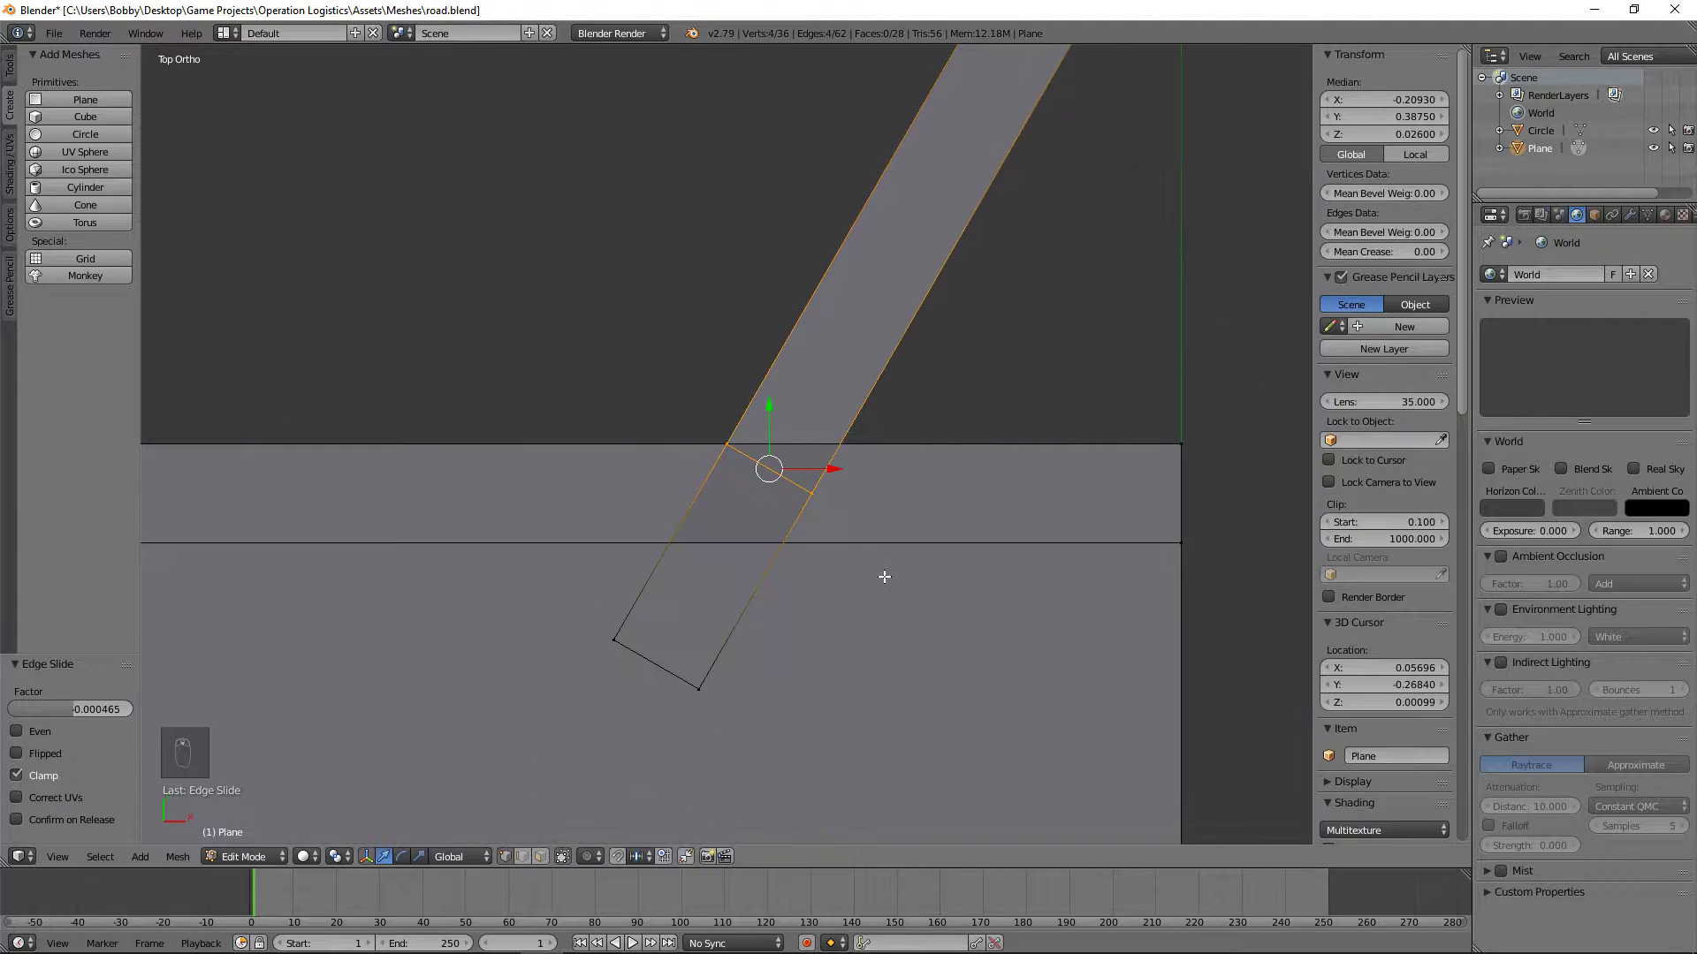
# Step: Select only the loop cut's top corner vertex where the angled curb meets the straight curb's outer edge
pyautogui.press('a')
pyautogui.moveTo(951, 549); pyautogui.dragTo(508, 465, button='middle')
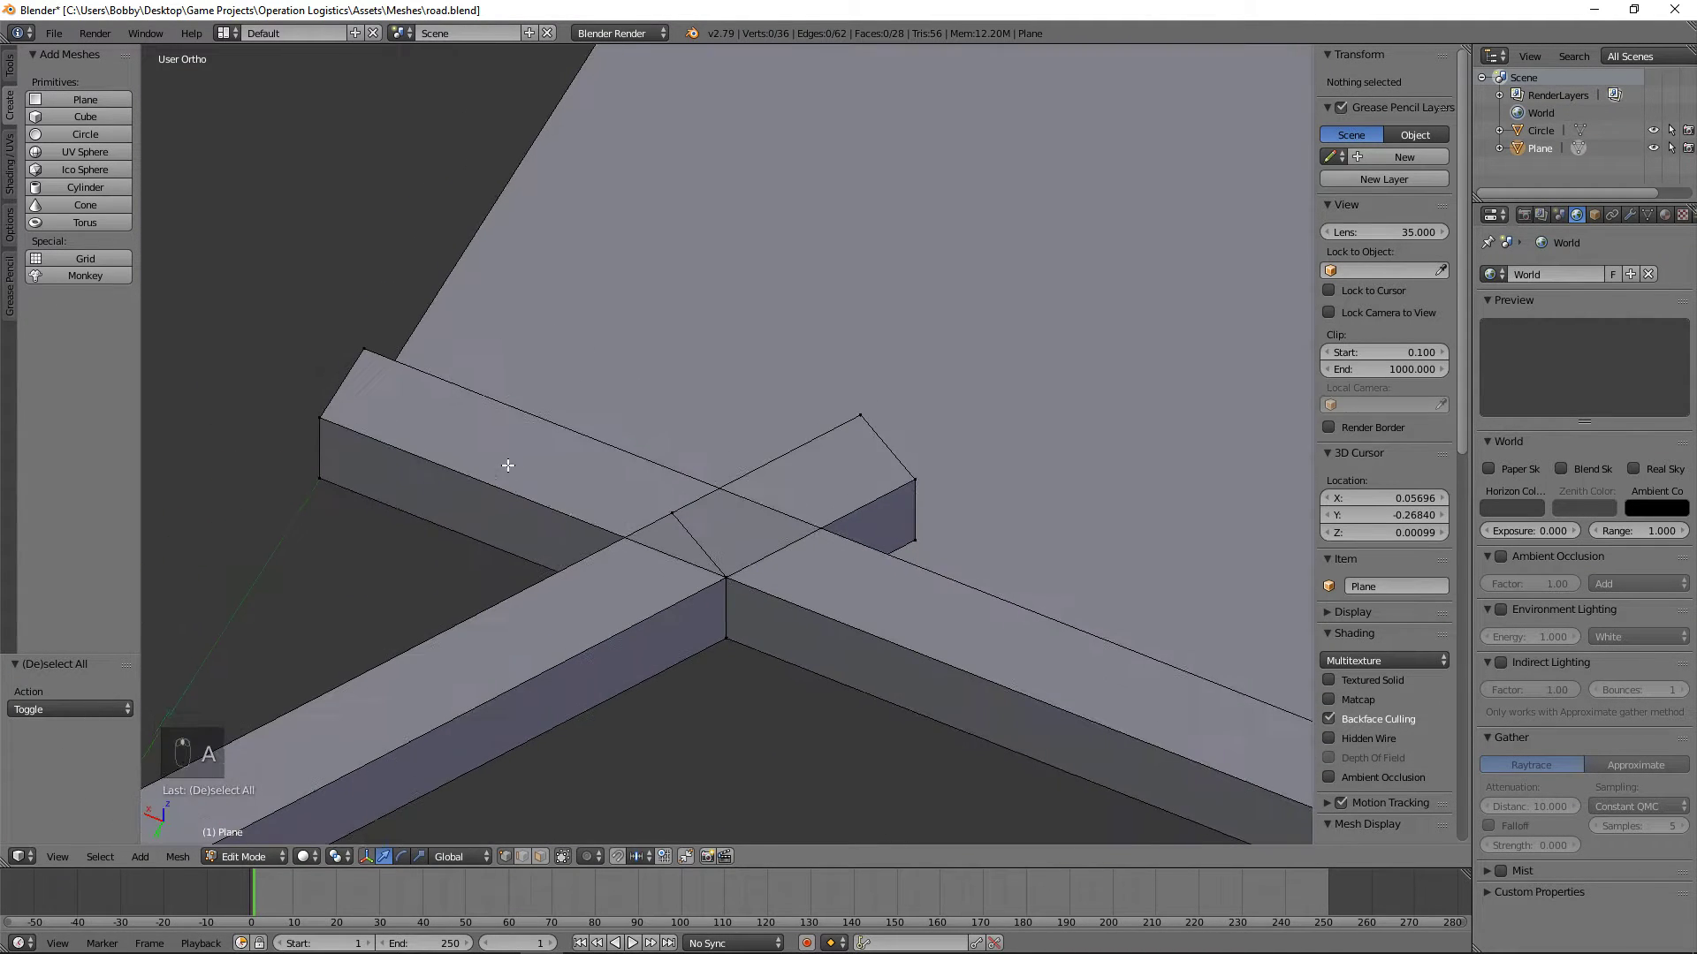
pyautogui.rightClick(727, 572)
pyautogui.moveTo(727, 572); pyautogui.dragTo(806, 442, button='middle')
pyautogui.press('KP_7')
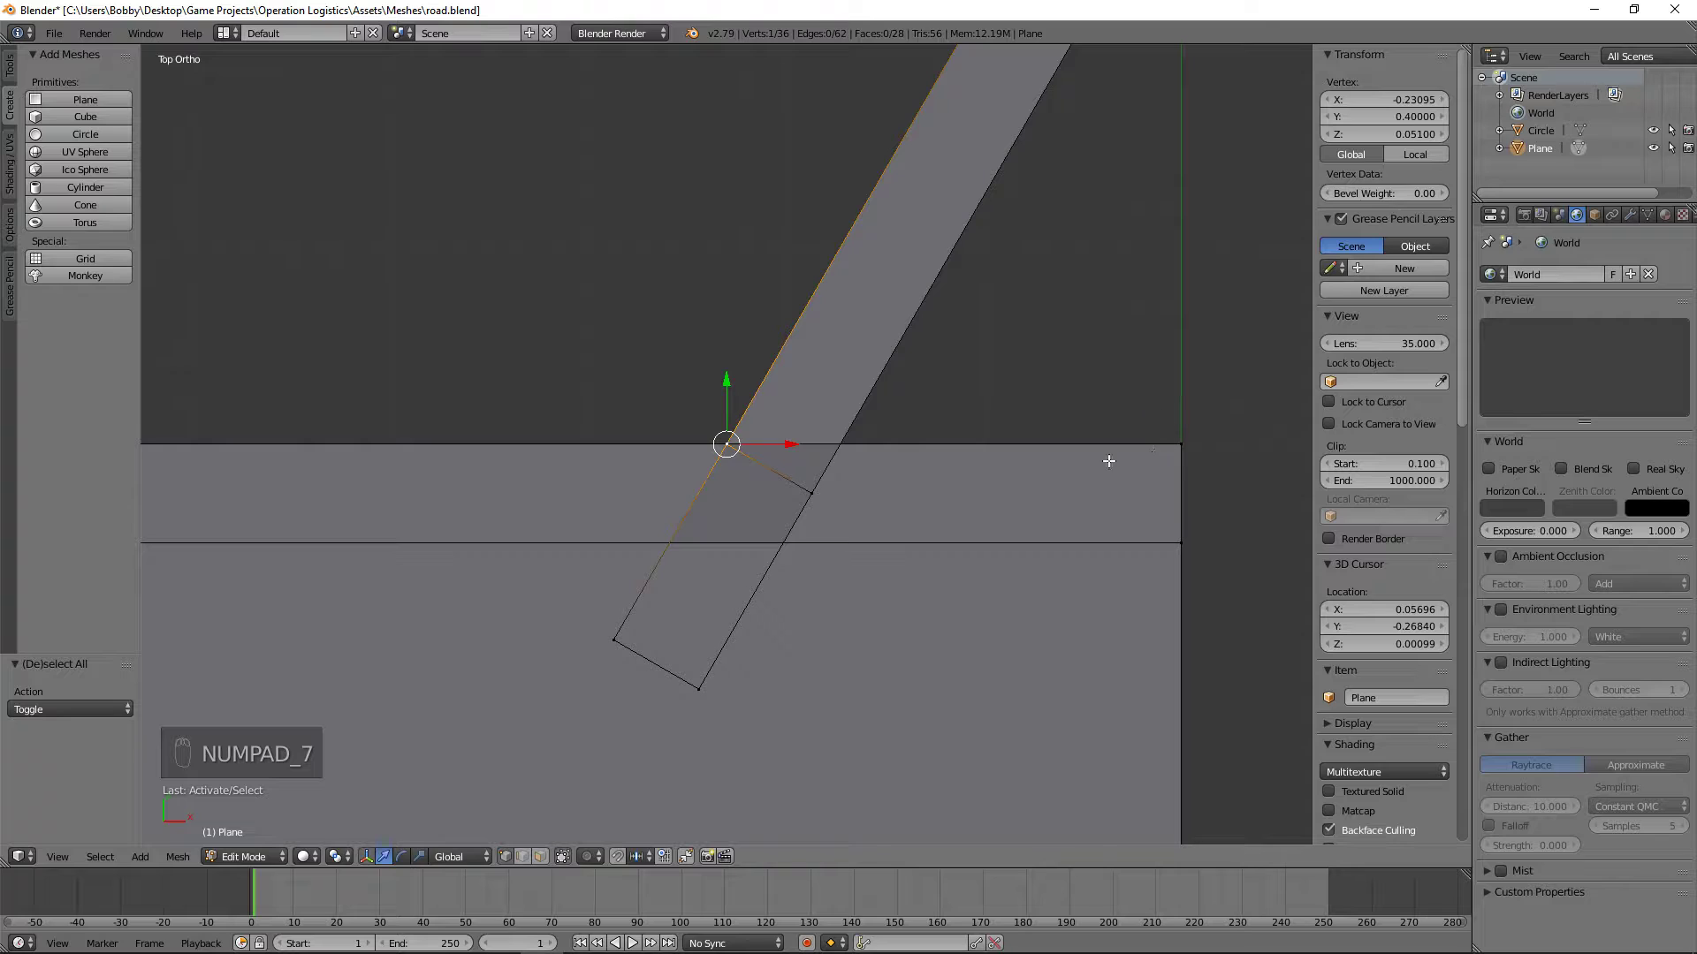
pyautogui.press('g')
pyautogui.press('y')
pyautogui.rightClick(1093, 375)
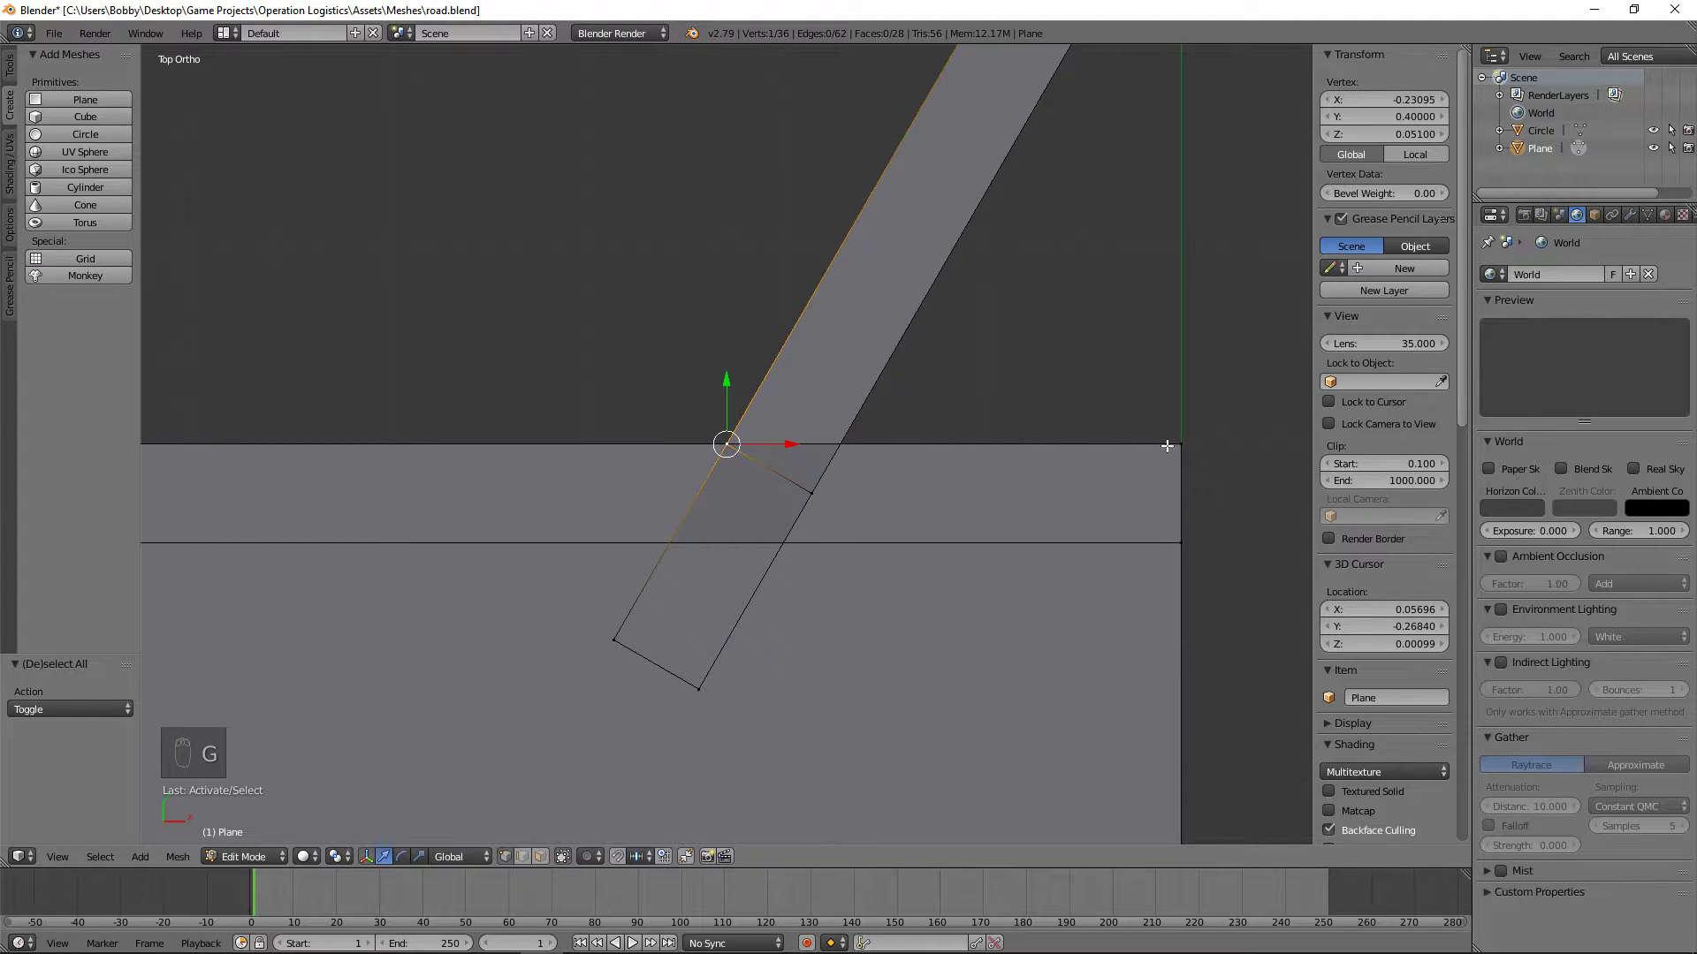
# Step: Copy the straight curb's outer end vertex Y value (0.40000) to both stacked loop-cut vertices where the angled curb meets that outer edge
pyautogui.press('g')
pyautogui.click(1193, 431)
pyautogui.hotkey('ctrl', 'c')
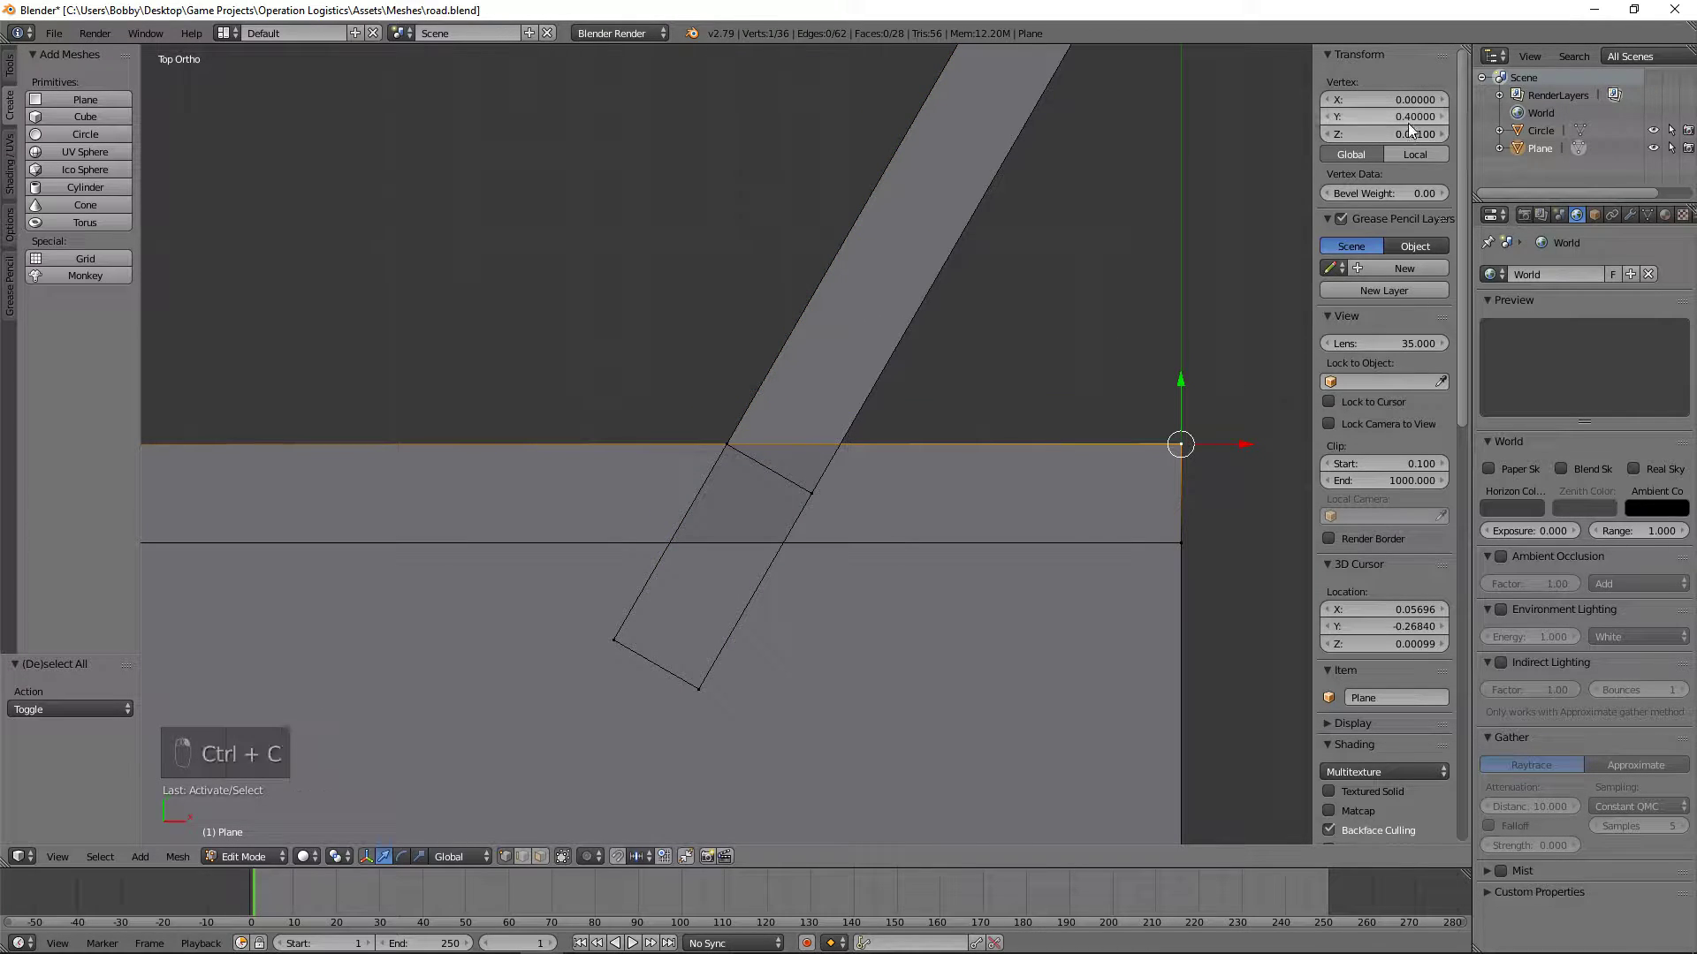
pyautogui.rightClick(702, 466)
pyautogui.press('z')
pyautogui.press('b')
pyautogui.moveTo(702, 466); pyautogui.dragTo(747, 425)
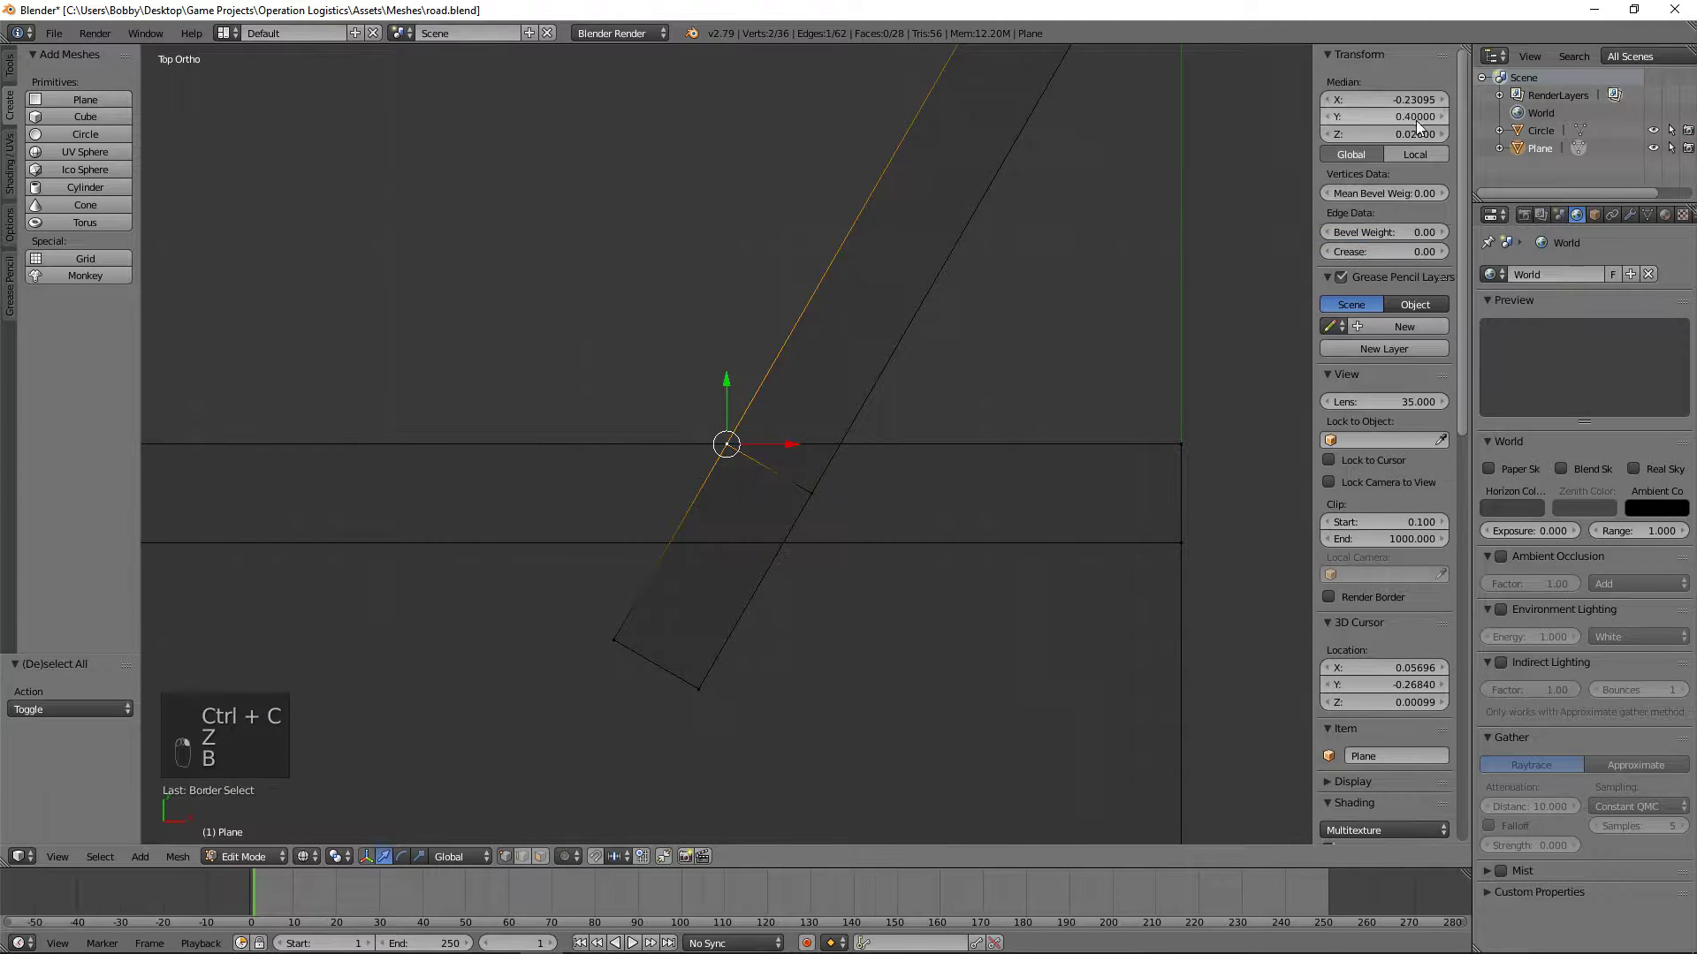
pyautogui.hotkey('ctrl', 'v')
pyautogui.press('a')
pyautogui.press('z')
# Step: Add a second loop cut across the angled curb, slid close to where its +X side crosses the straight curb's inner edge
pyautogui.moveTo(759, 578)
pyautogui.mouseDown(button='middle')
pyautogui.moveTo(841, 574)
pyautogui.moveTo(1004, 492)
pyautogui.moveTo(1102, 510)
pyautogui.mouseUp(button='middle')
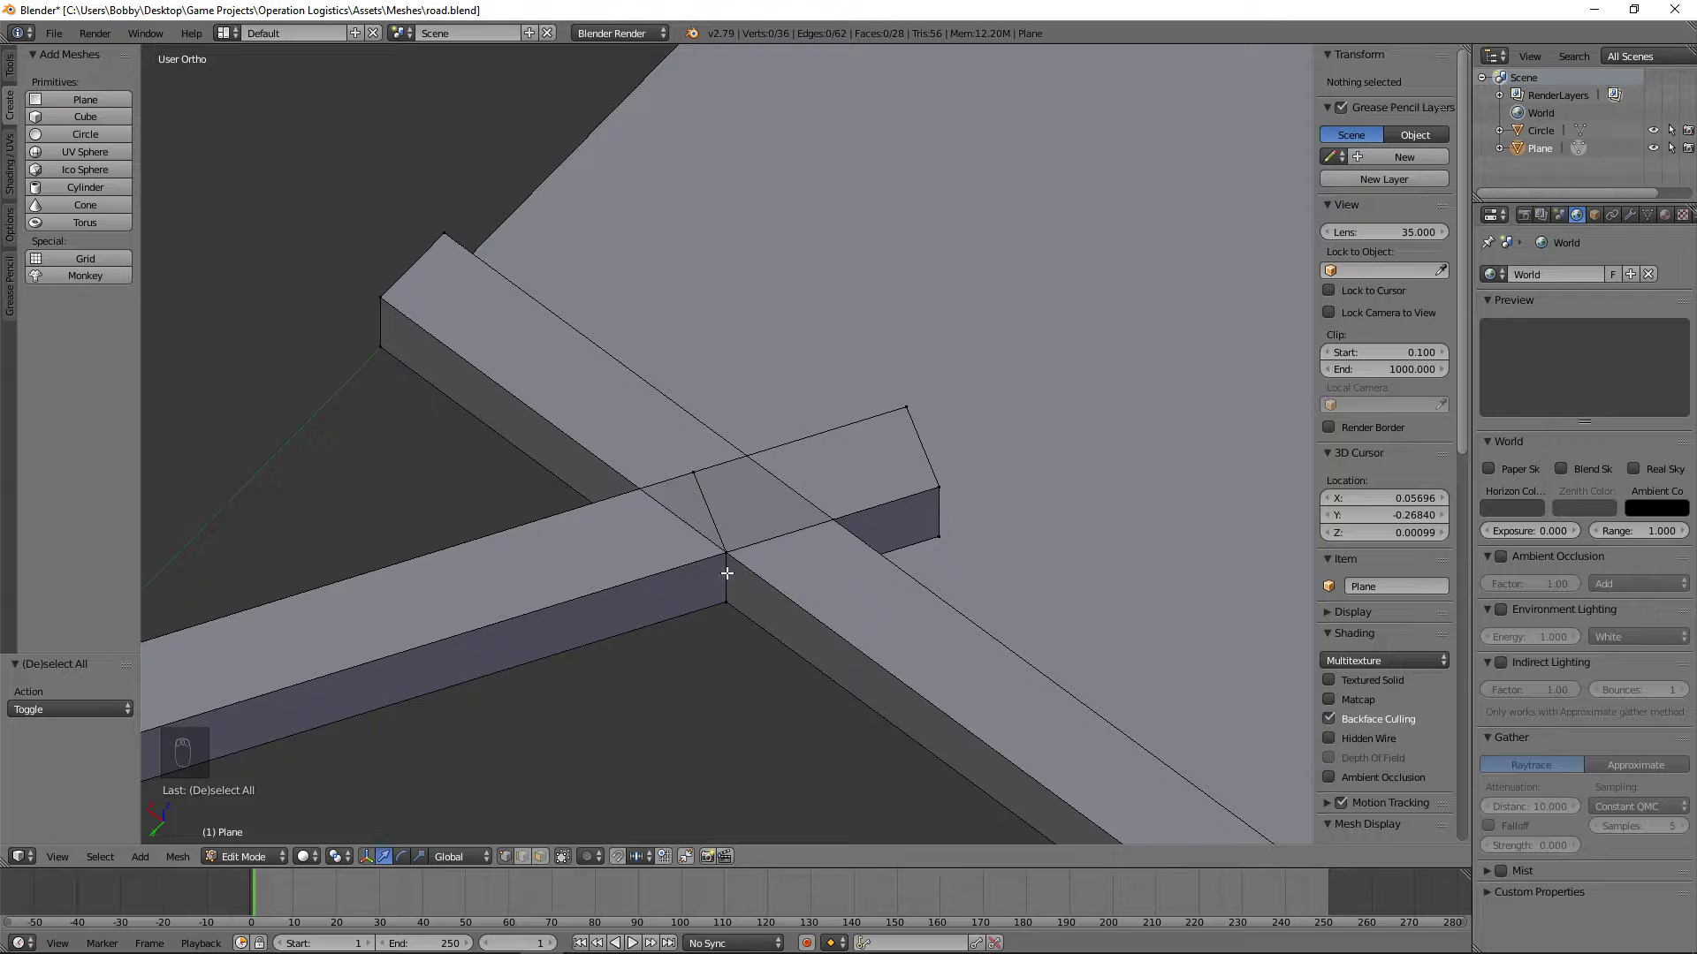
pyautogui.moveTo(821, 510); pyautogui.dragTo(456, 556, button='middle')
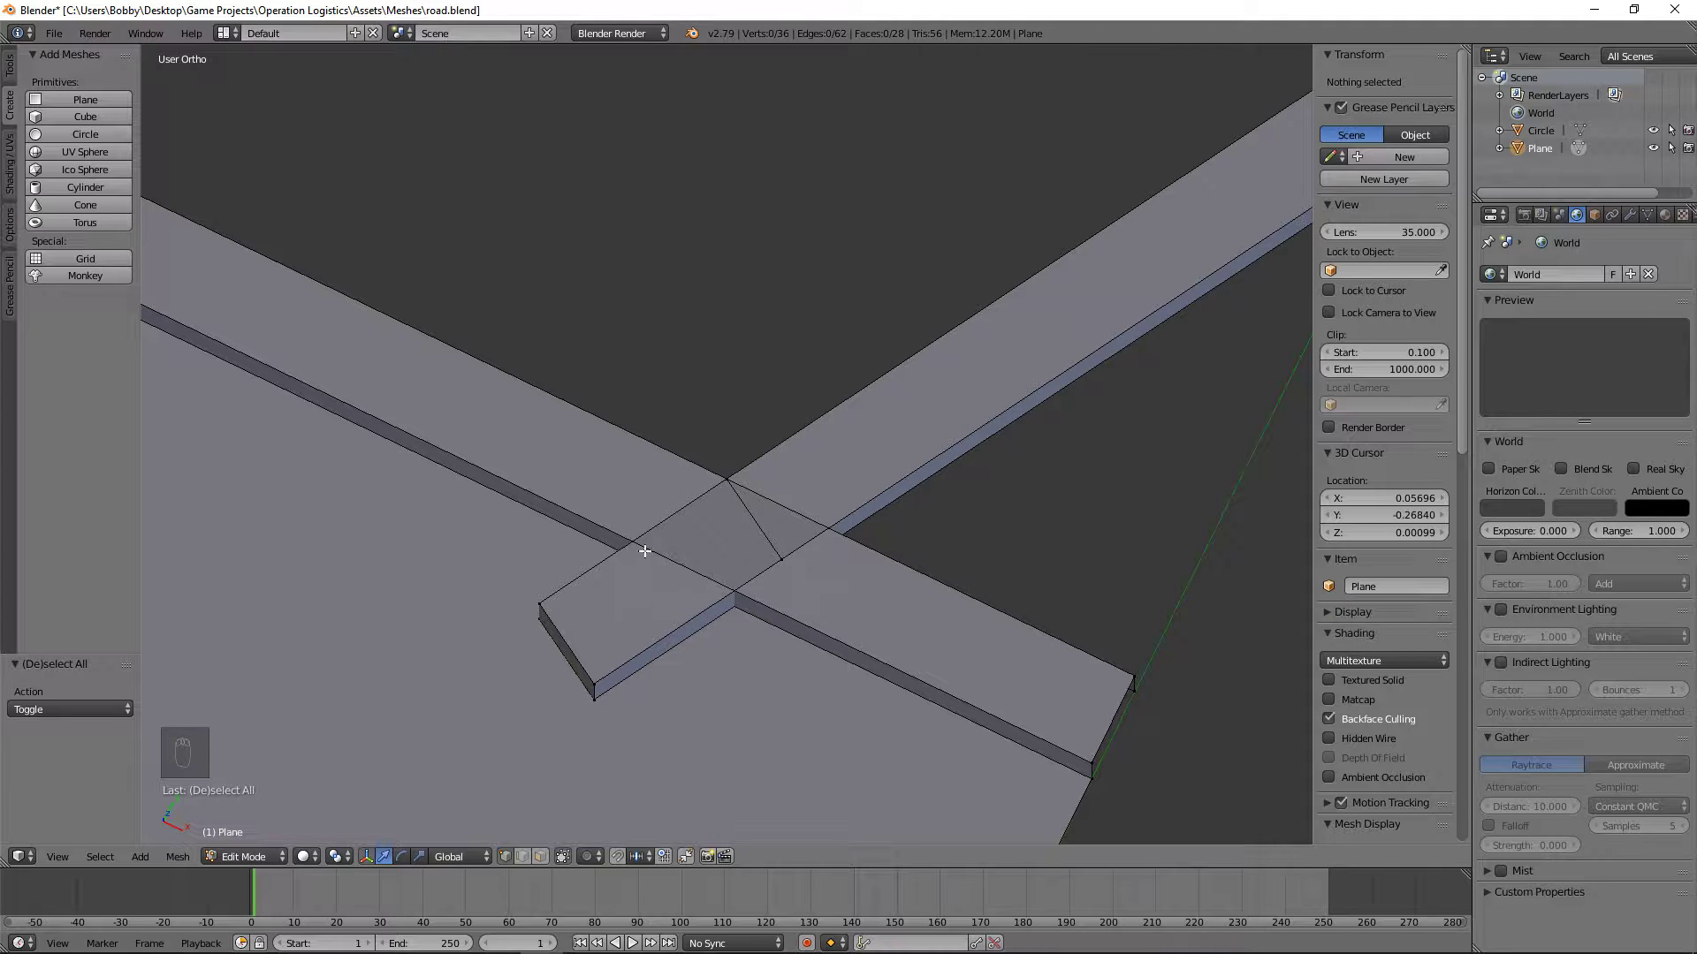
pyautogui.hotkey('ctrl', 'r')
pyautogui.click(679, 517)
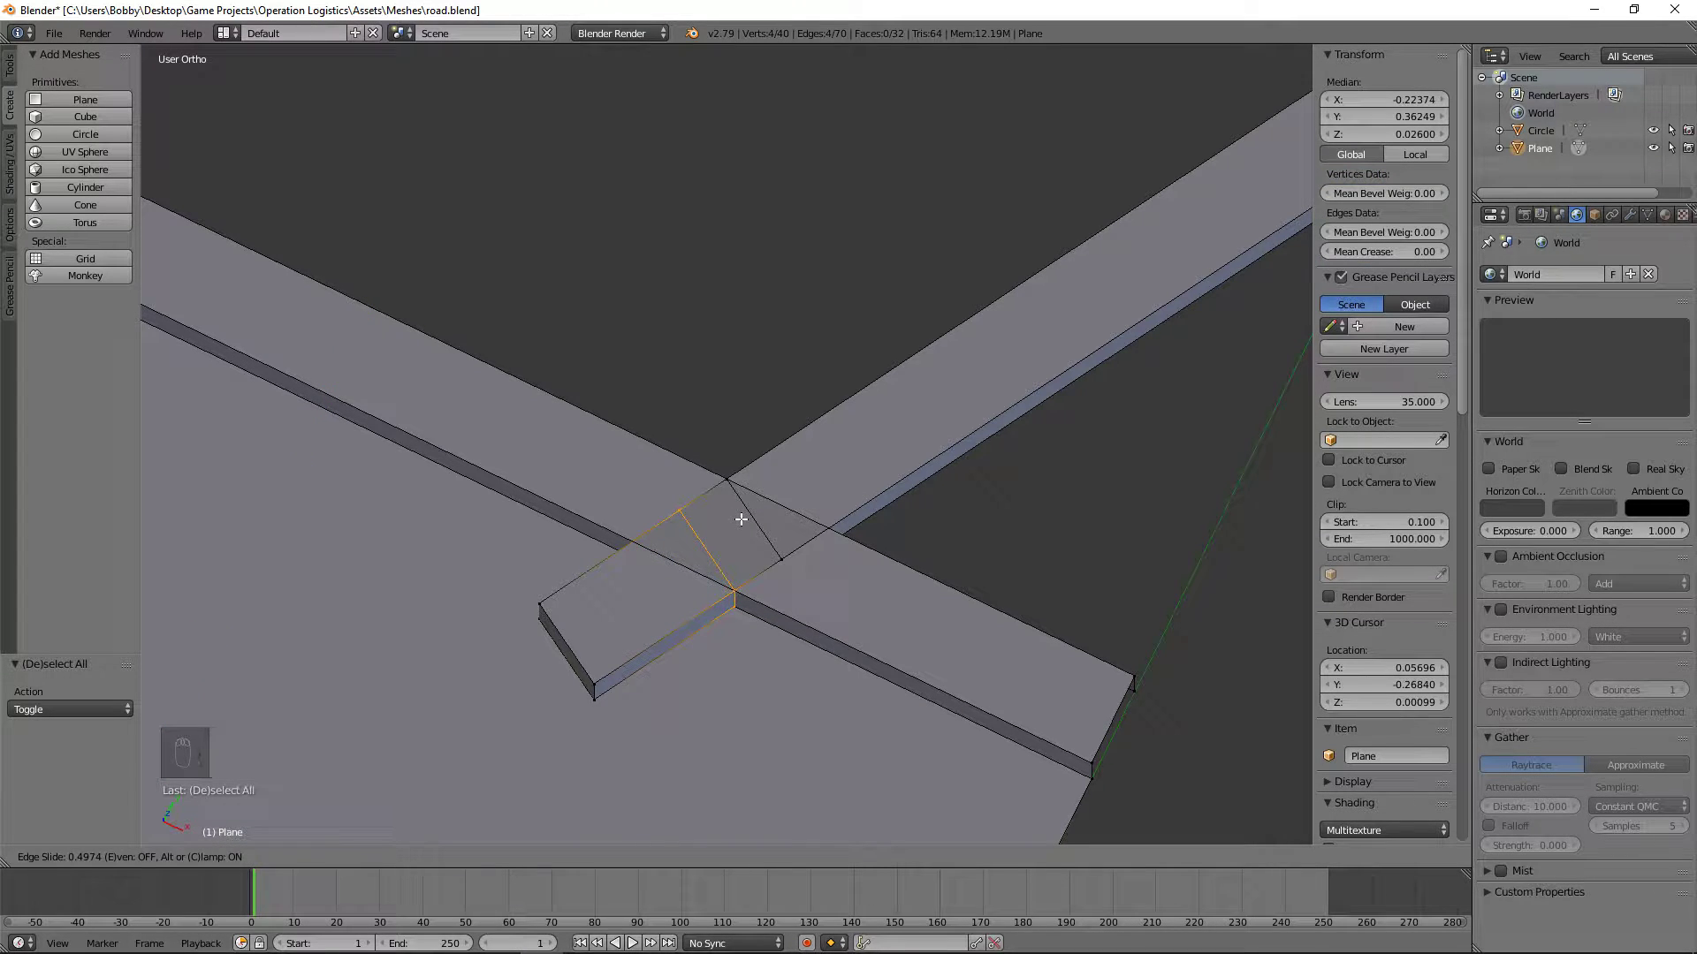
pyautogui.click(741, 518)
# Step: Edge-slide the second loop until its +X corner lies exactly on the straight curb's inner edge
pyautogui.press('KP_7')
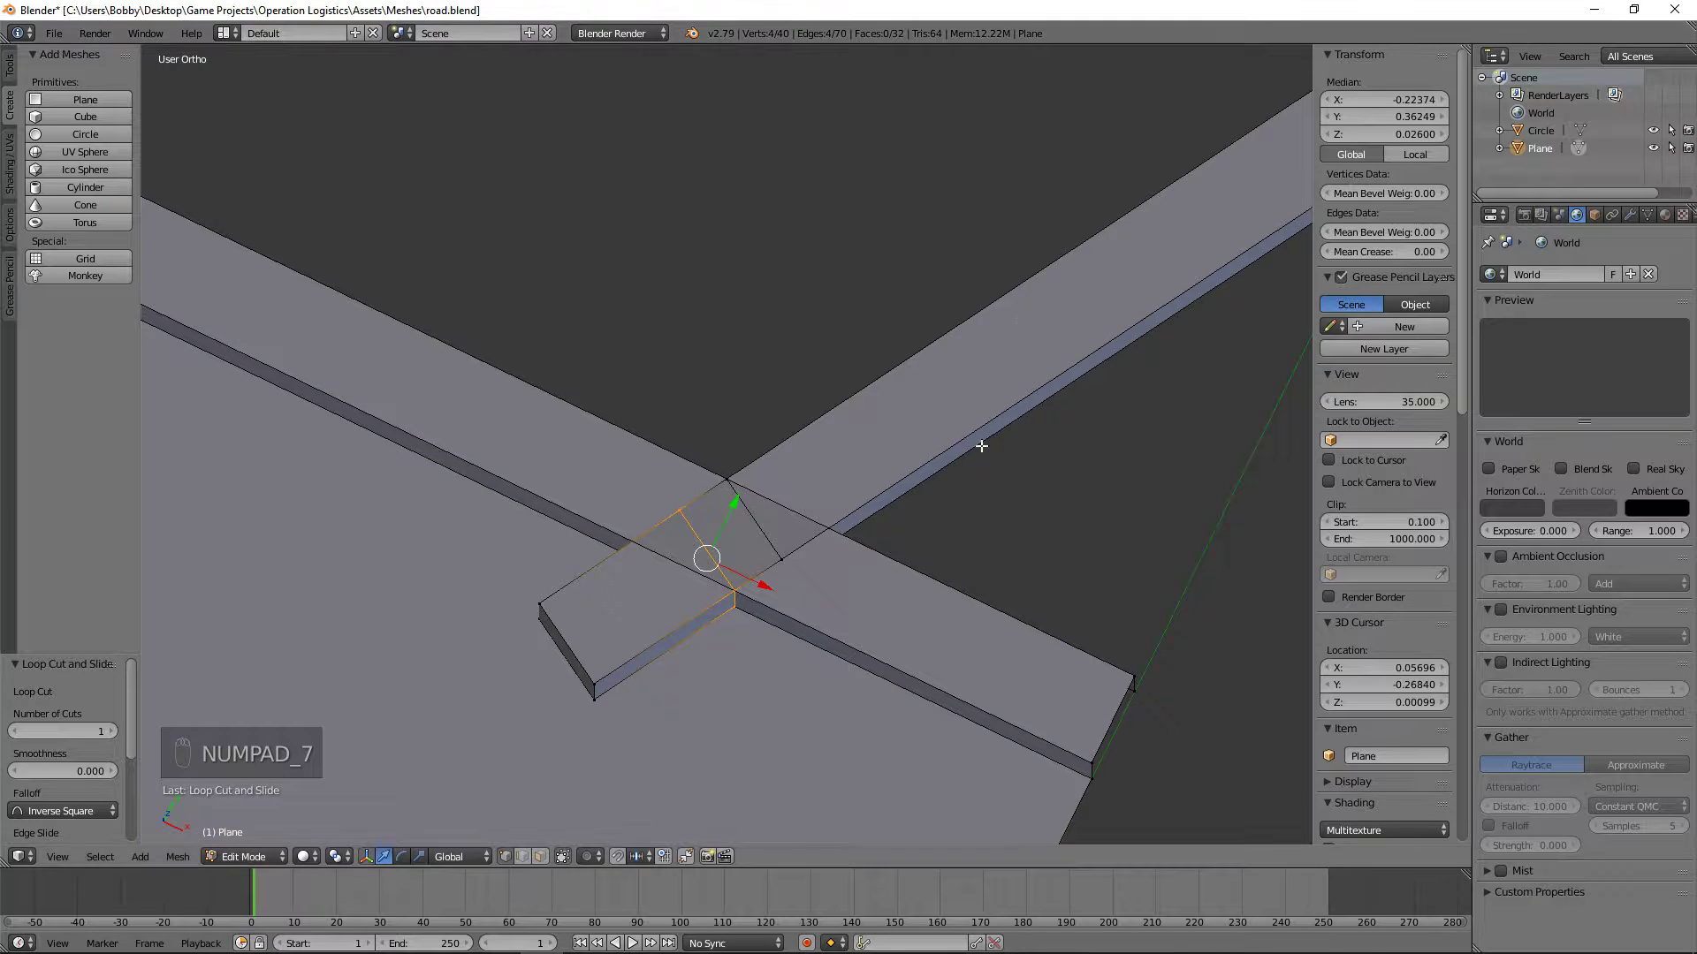
pyautogui.press('KP_7')
pyautogui.scroll(10, 908, 609)
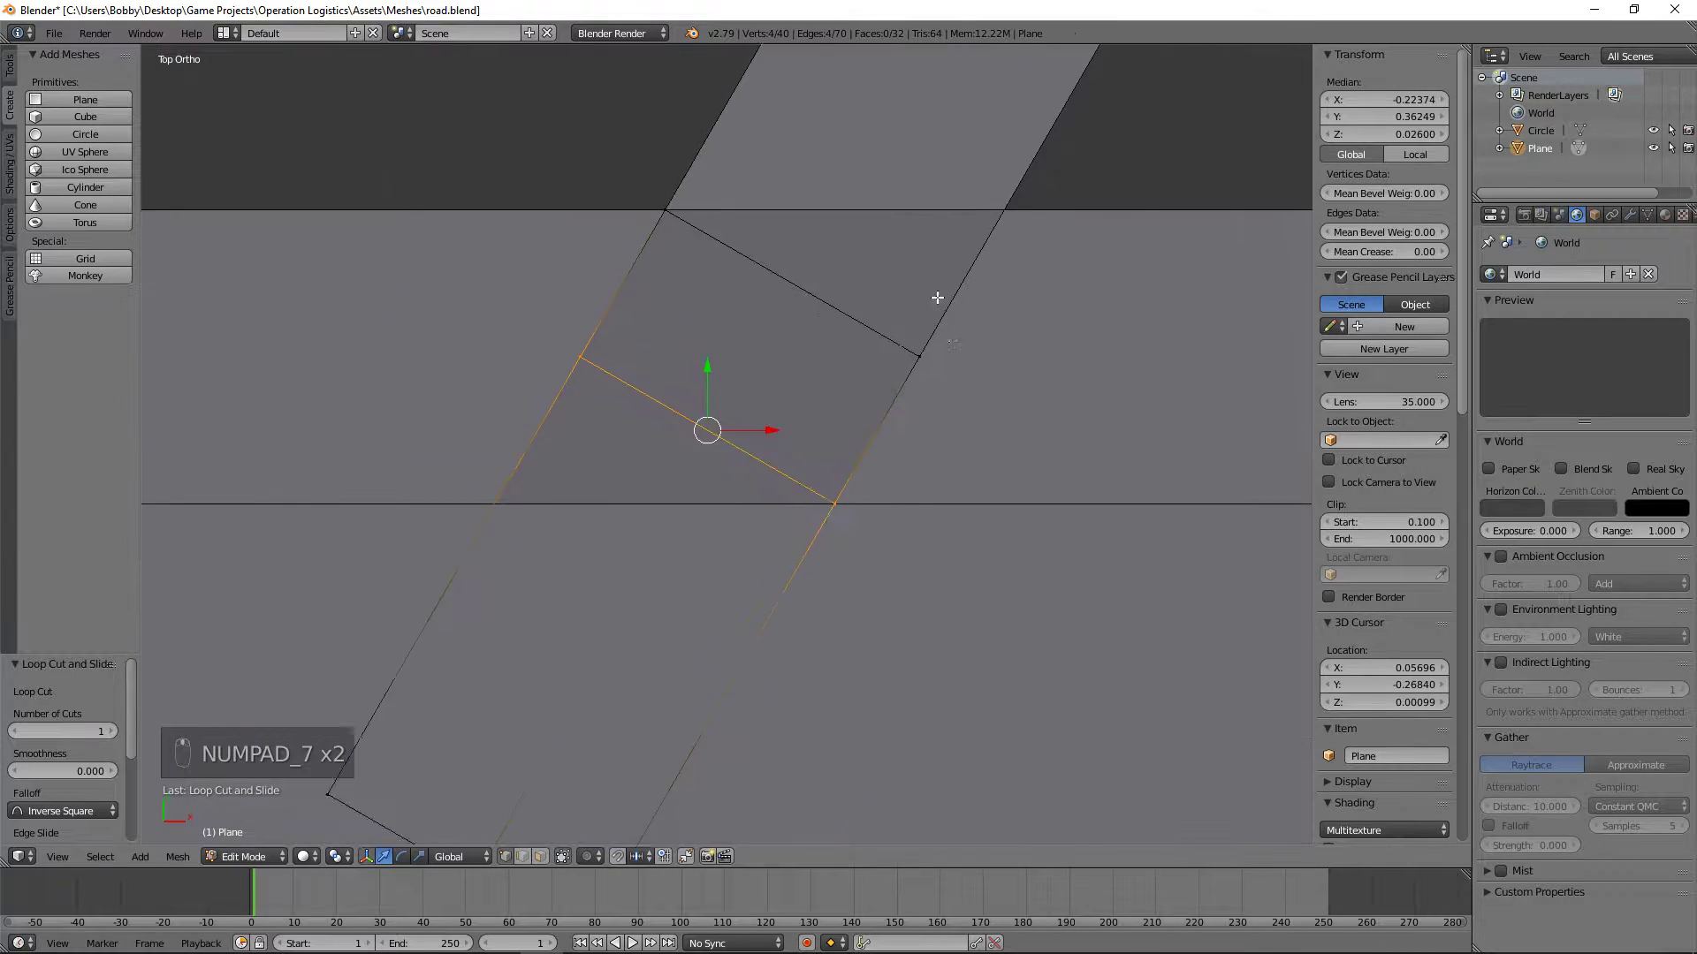
pyautogui.keyDown('shift'); pyautogui.moveTo(1090, 409); pyautogui.dragTo(977, 580, button='middle'); pyautogui.keyUp('shift')
pyautogui.press('g')
pyautogui.press('g')
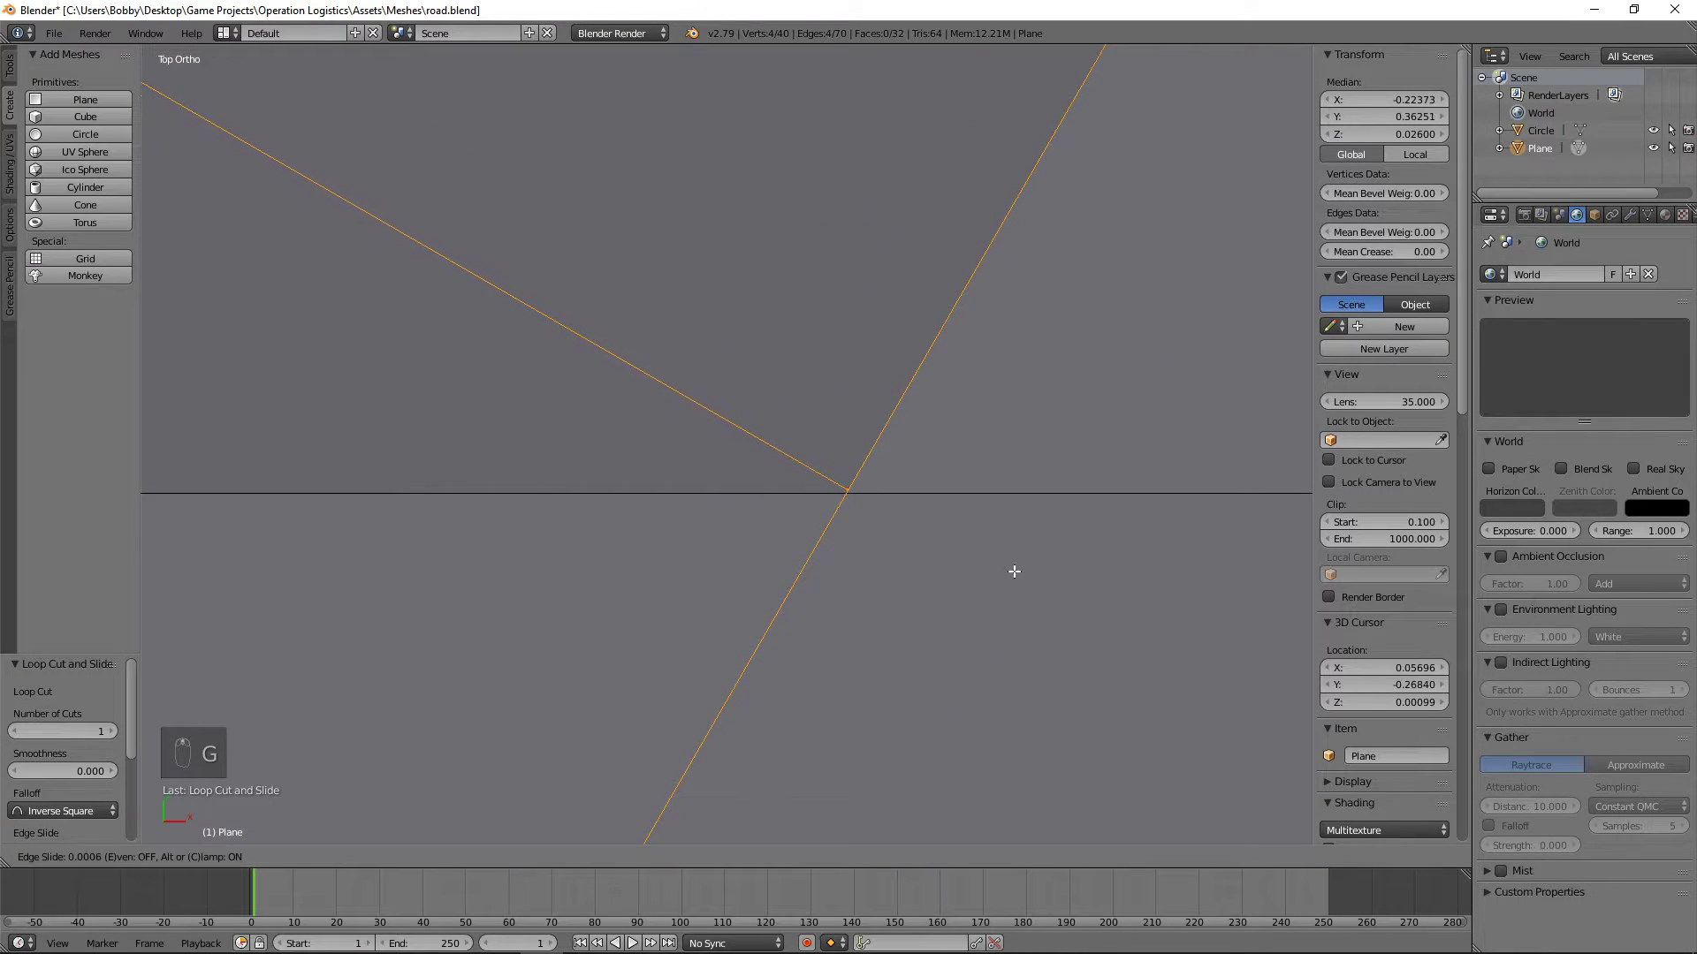
pyautogui.click(1001, 572)
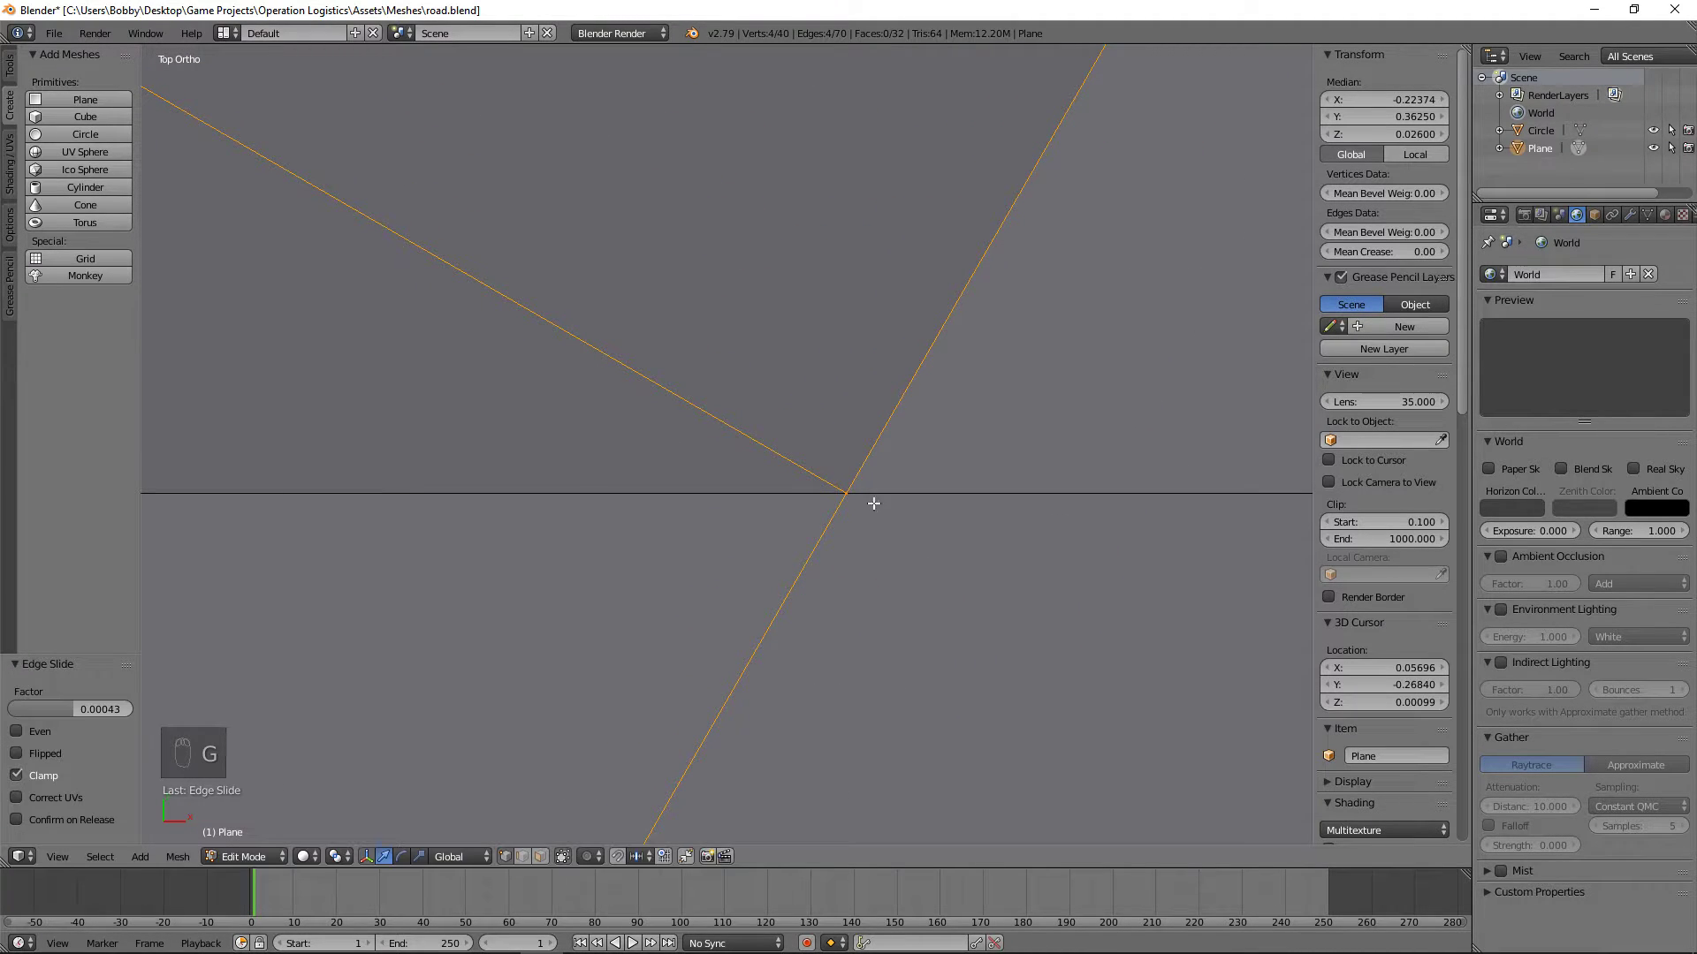
# Step: Compare the Y coordinates of the second loop's top corner and the straight curb's inner end vertex
pyautogui.rightClick(848, 491)
pyautogui.scroll(-20, 1011, 572)
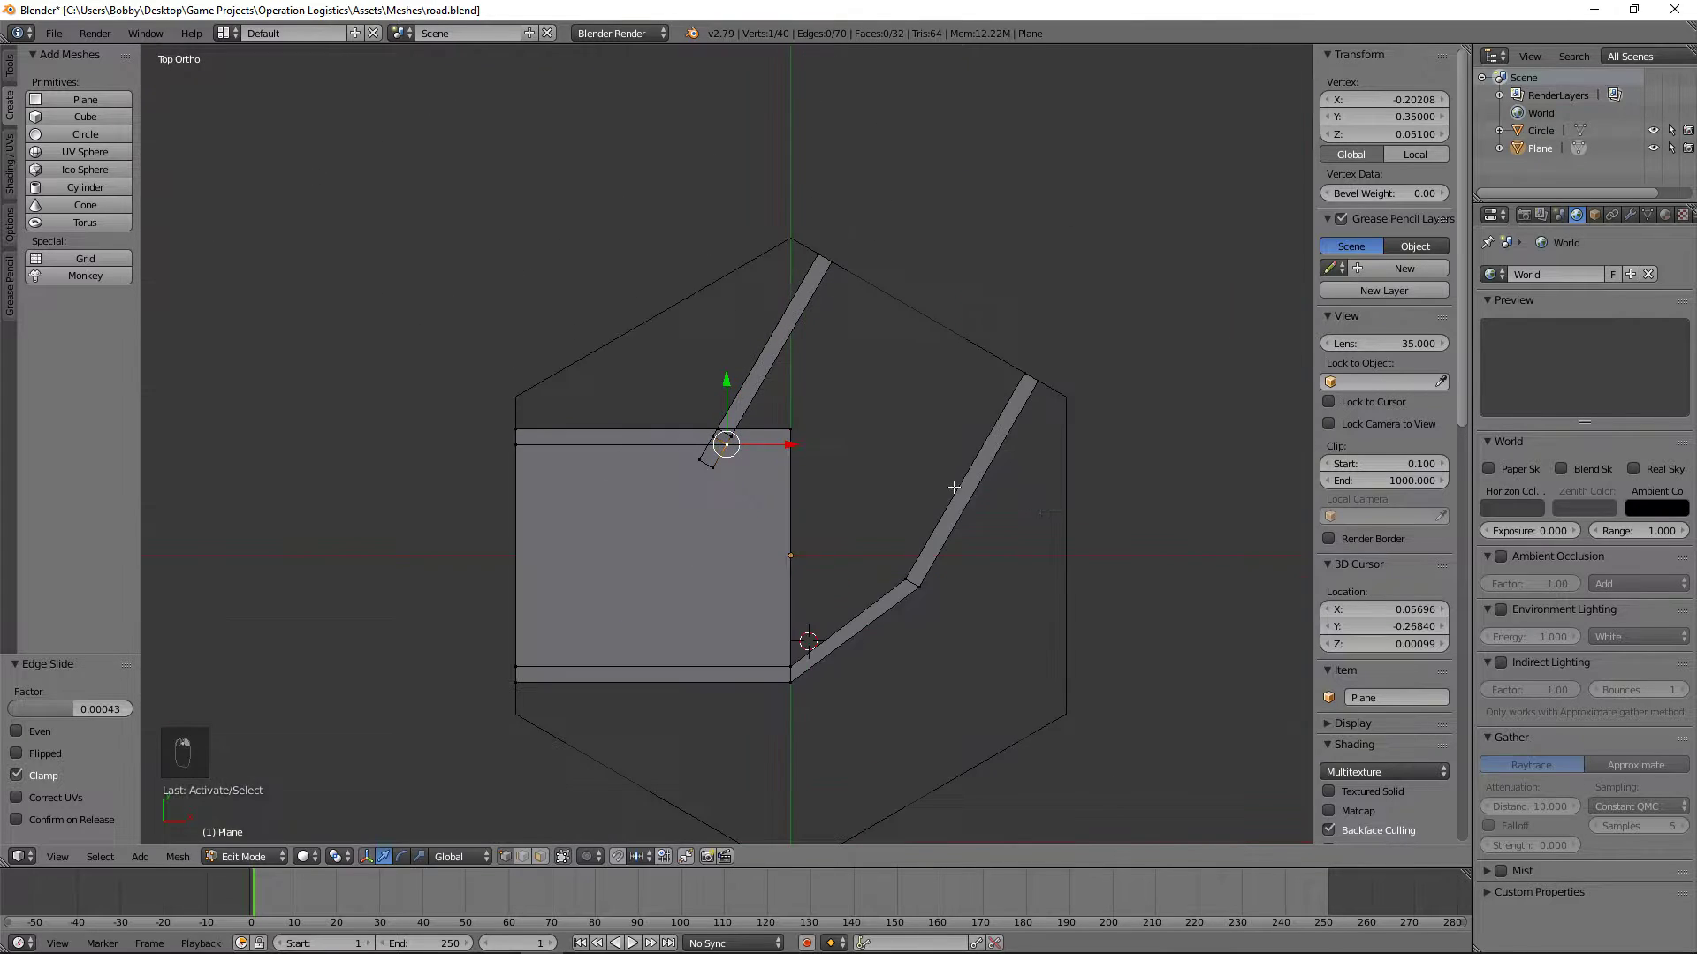
pyautogui.scroll(5, 954, 488)
pyautogui.rightClick(881, 452)
pyautogui.scroll(6, 747, 505)
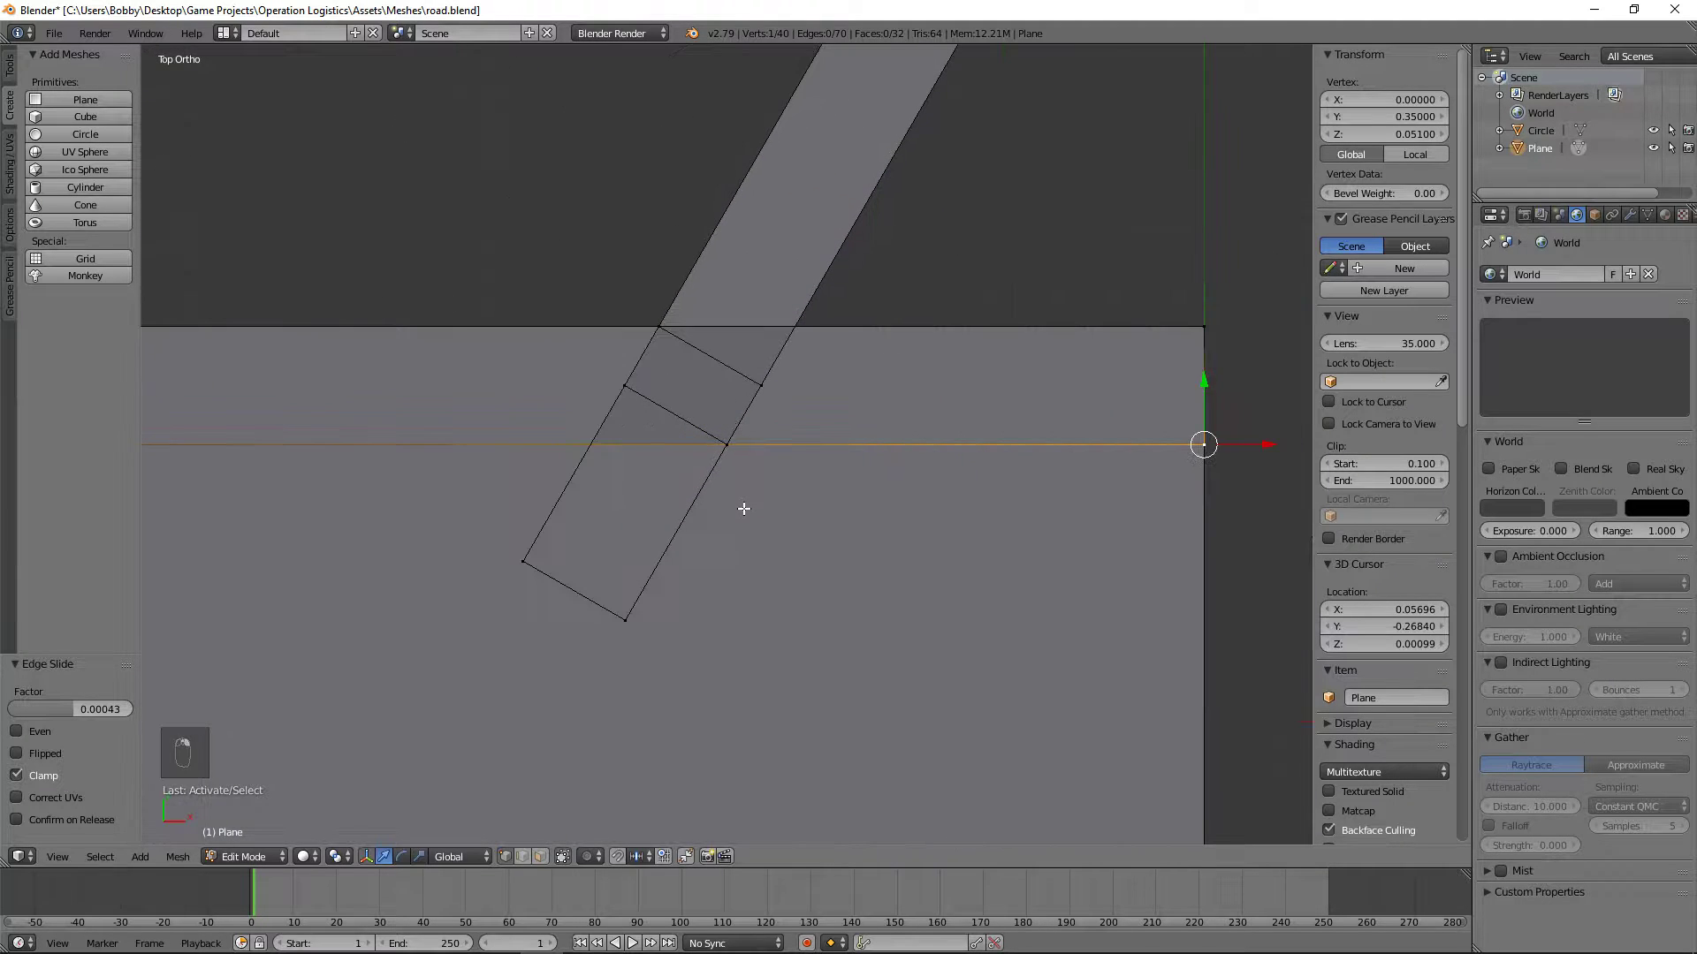
pyautogui.press('a')
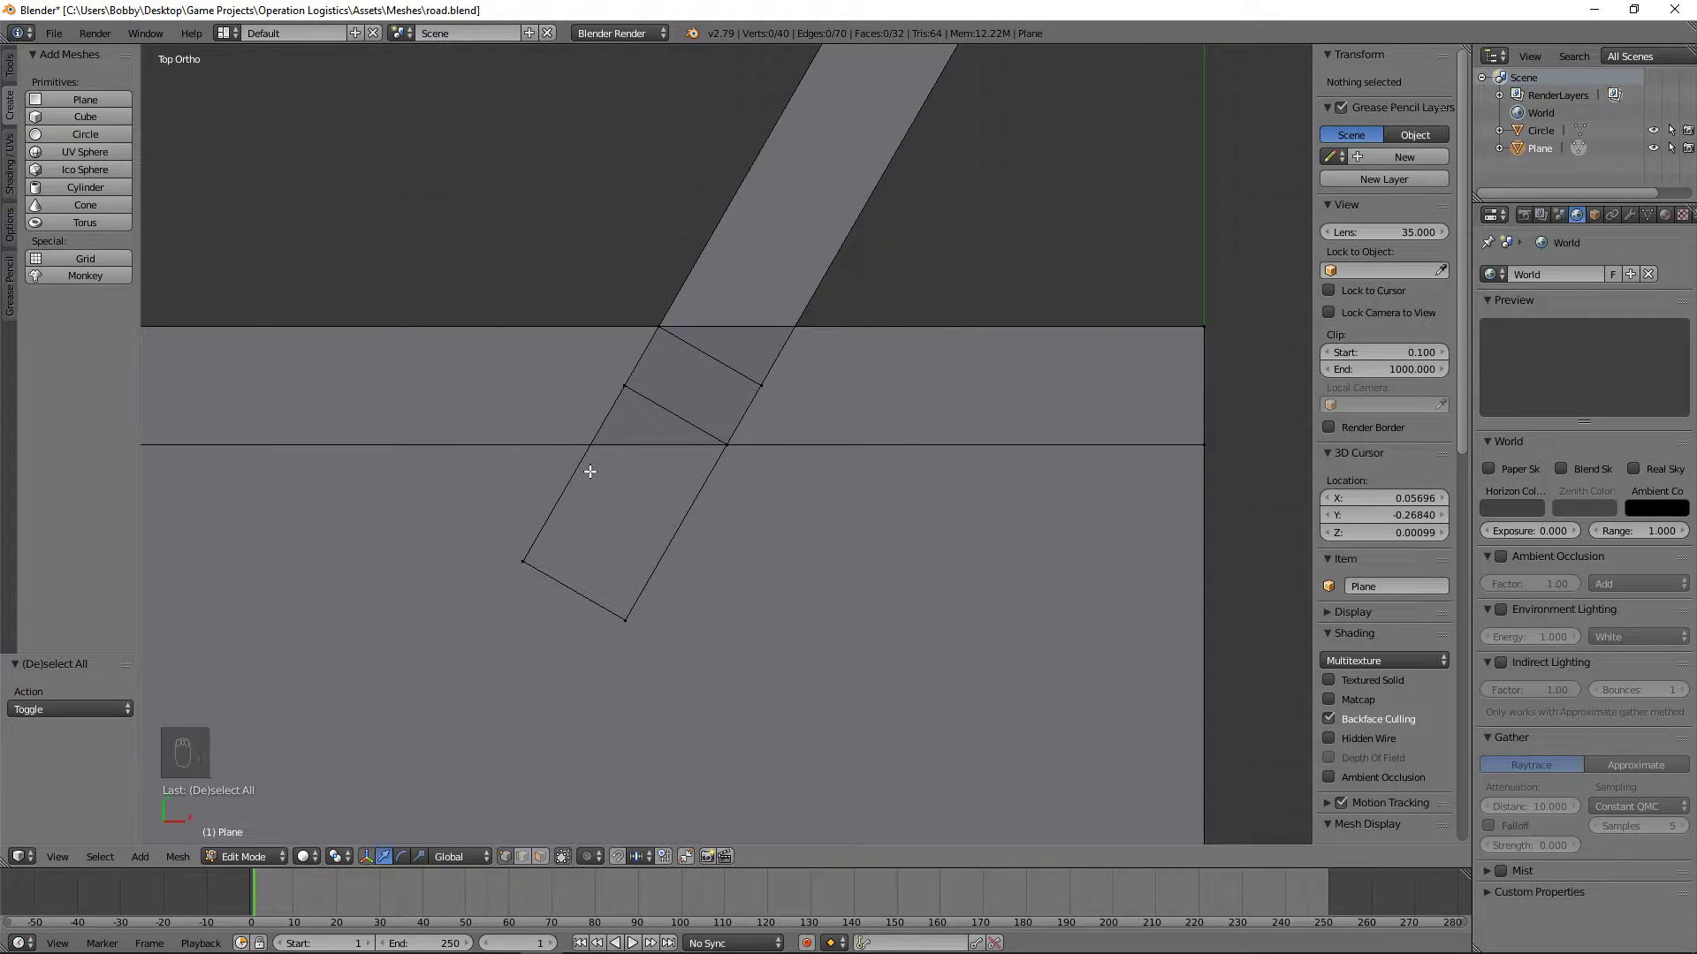
# Step: Add a third loop cut across the angled curb, slid close to where its +X side crosses the straight curb's outer edge
pyautogui.keyDown('shift'); pyautogui.moveTo(808, 363); pyautogui.dragTo(795, 517, button='middle'); pyautogui.keyUp('shift')
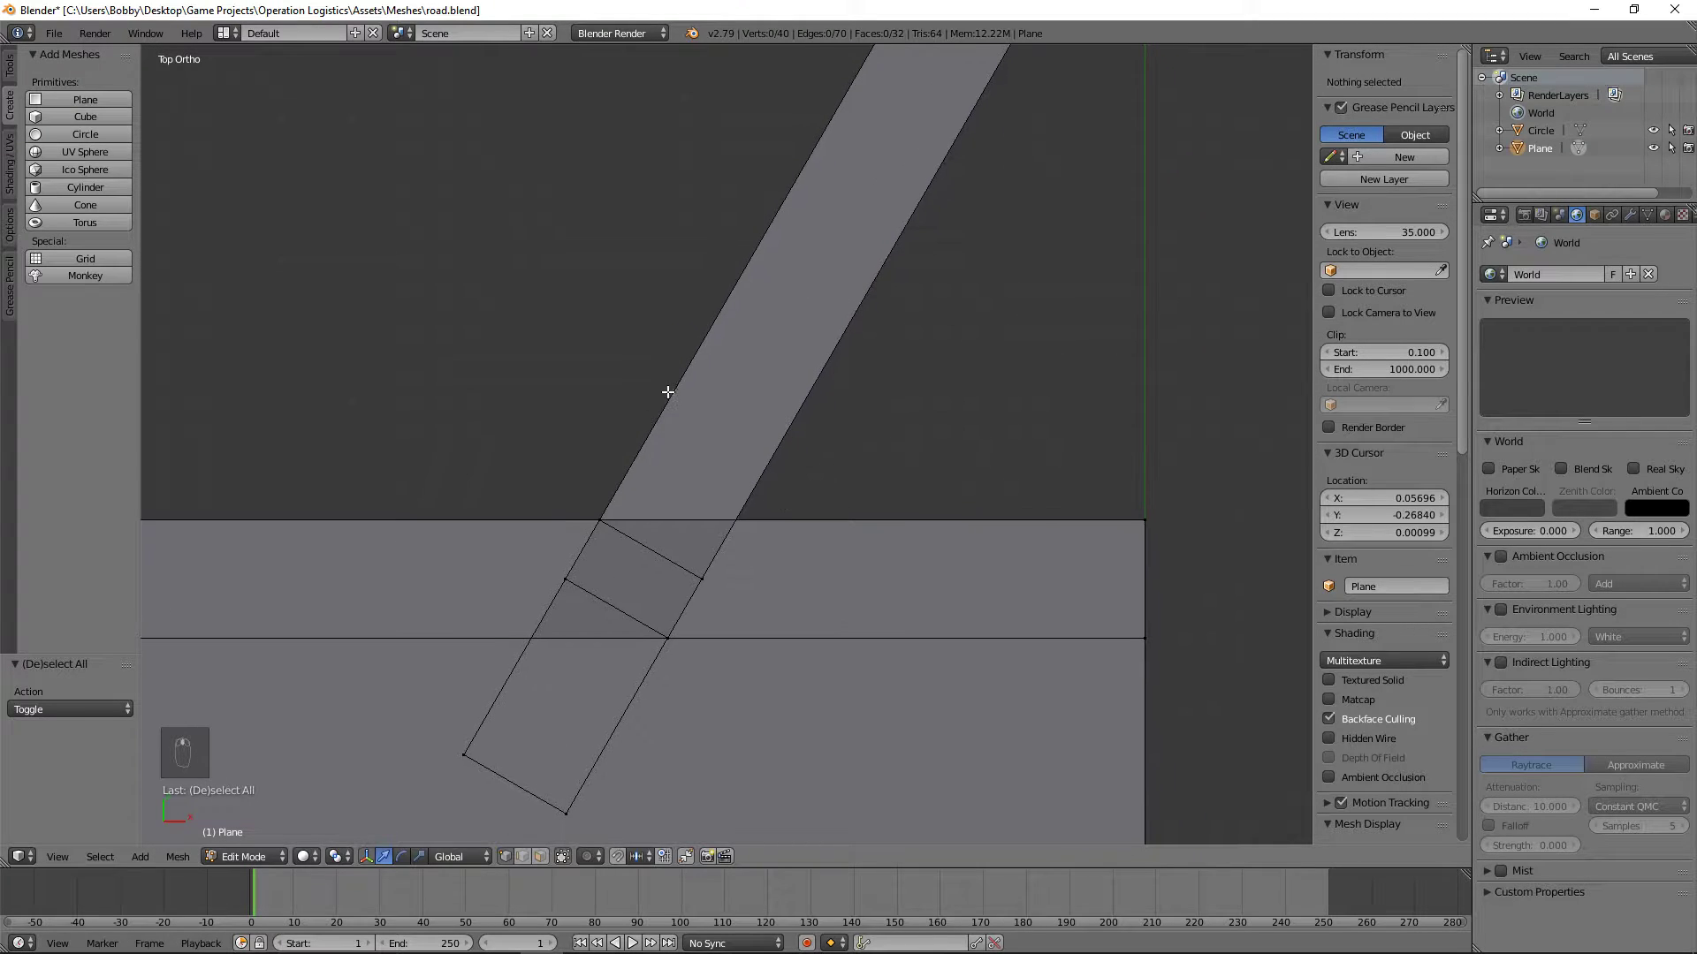
pyautogui.hotkey('ctrl', 'r')
pyautogui.click(761, 228)
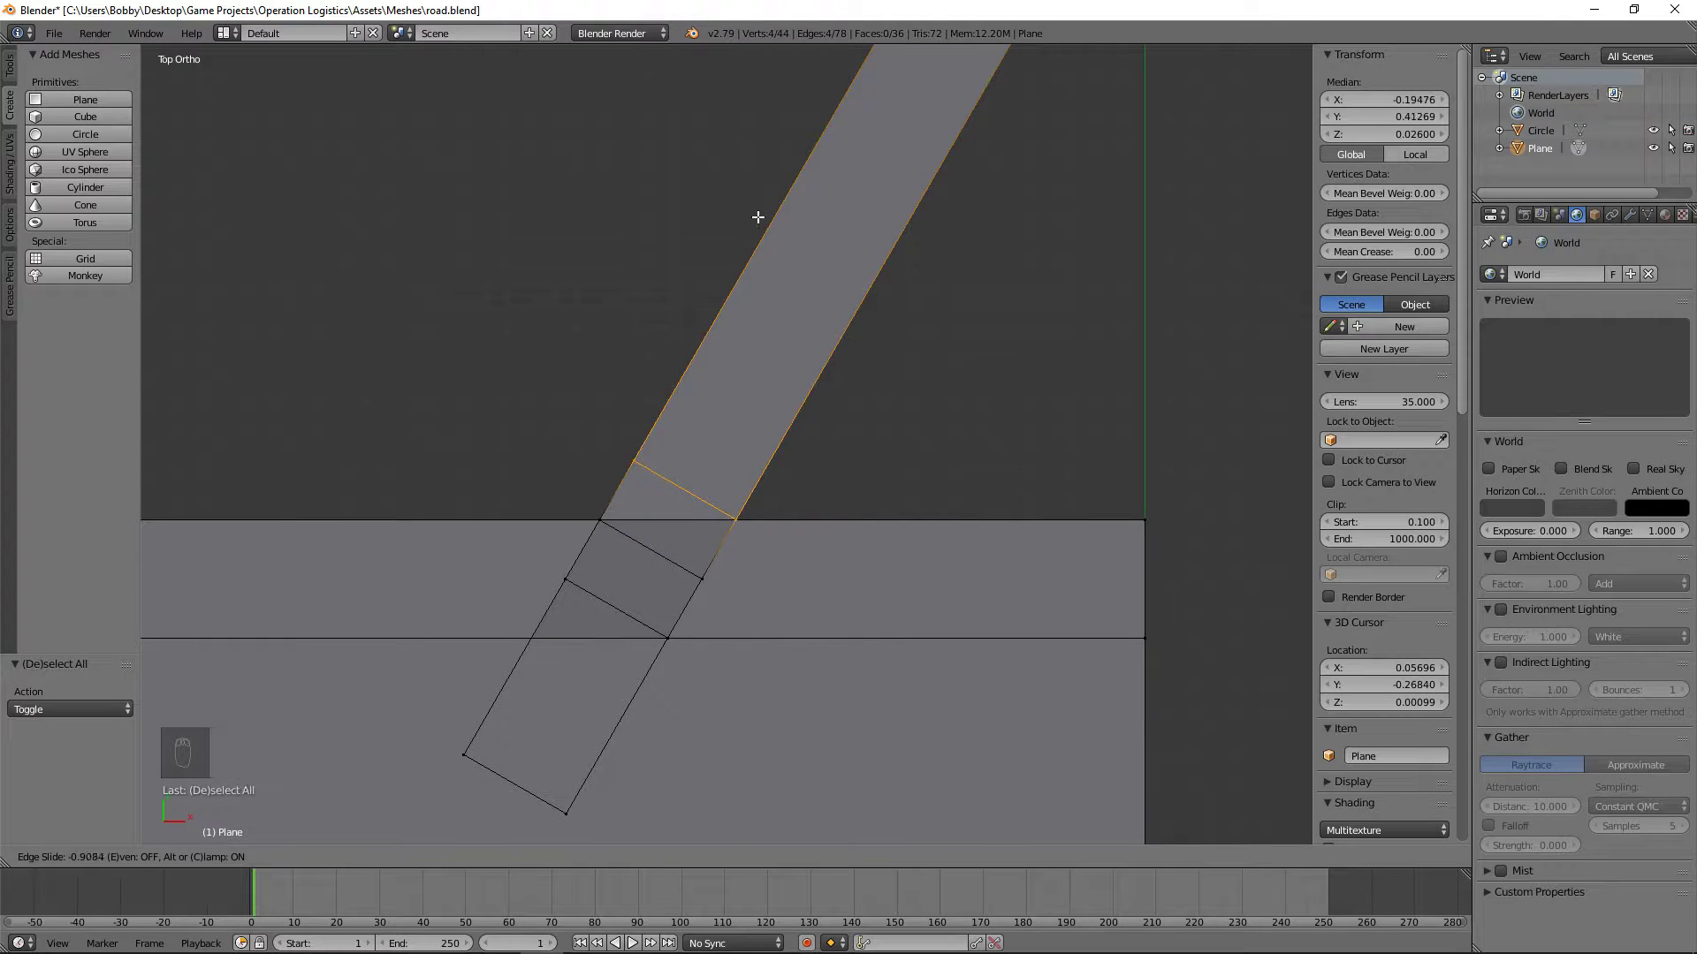
pyautogui.click(757, 216)
# Step: Edge-slide the third loop until its +X corner lies exactly on the straight curb's outer edge, and check that corner vertex's coordinates
pyautogui.scroll(8, 758, 560)
pyautogui.scroll(11, 750, 393)
pyautogui.keyDown('shift'); pyautogui.moveTo(818, 618); pyautogui.dragTo(818, 359, button='middle'); pyautogui.keyUp('shift')
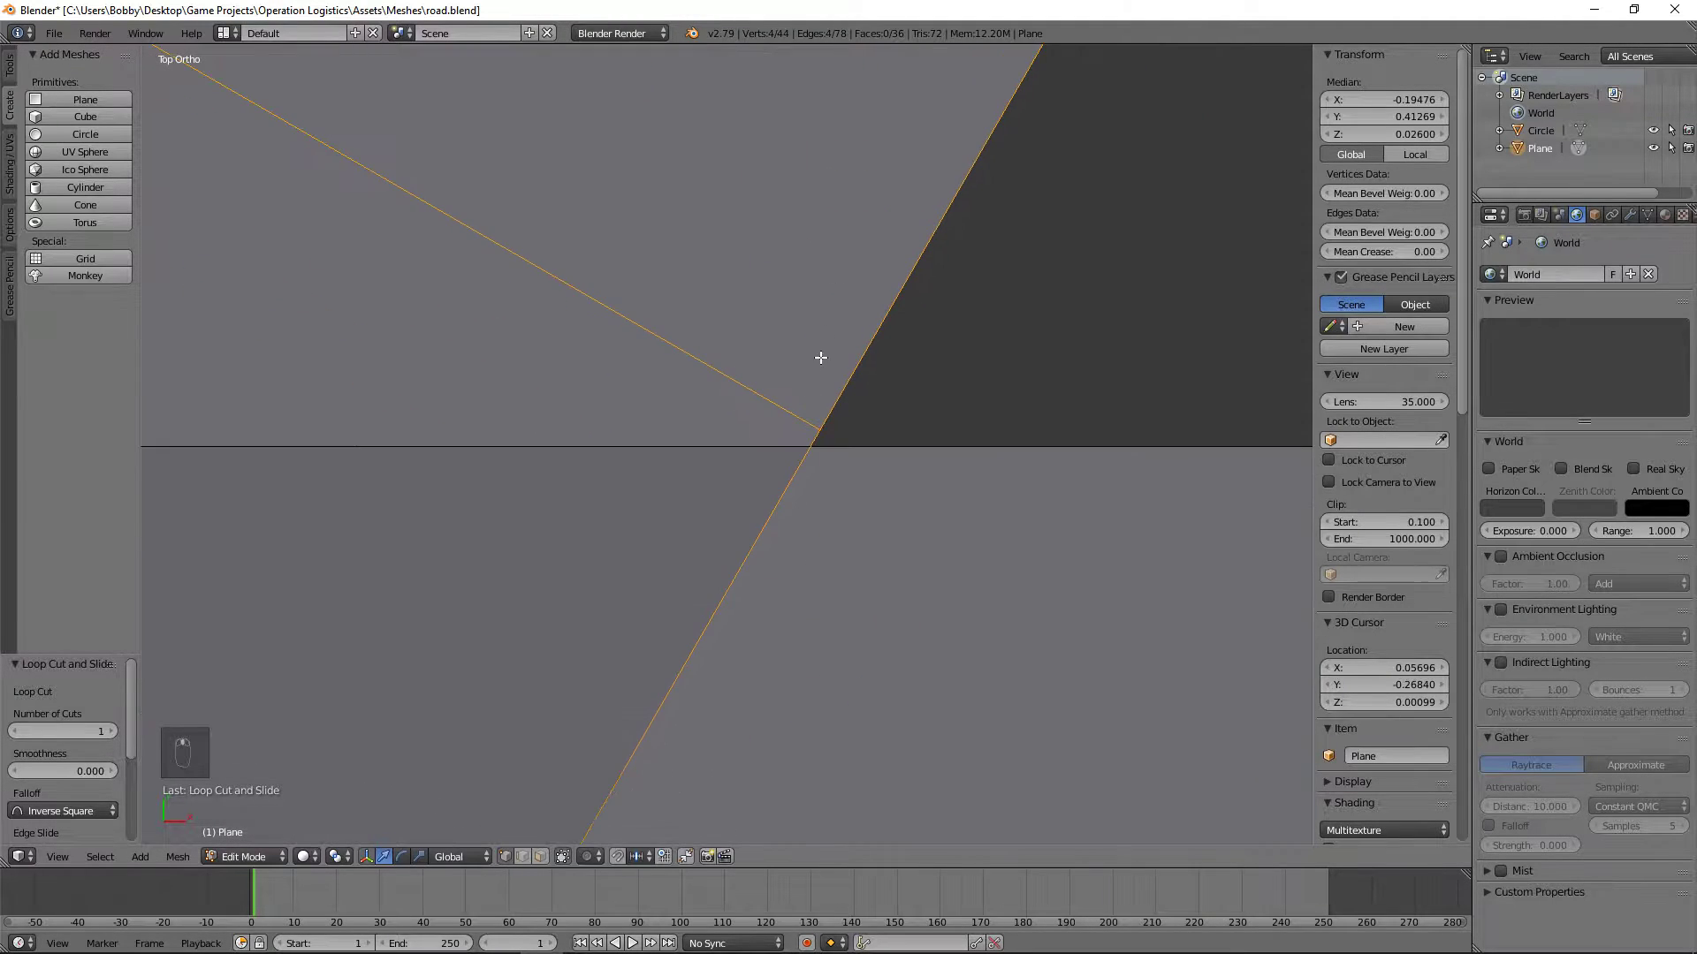
pyautogui.scroll(10, 818, 360)
pyautogui.keyDown('shift'); pyautogui.moveTo(1273, 469); pyautogui.dragTo(649, 457, button='middle'); pyautogui.keyUp('shift')
pyautogui.press('g')
pyautogui.press('g')
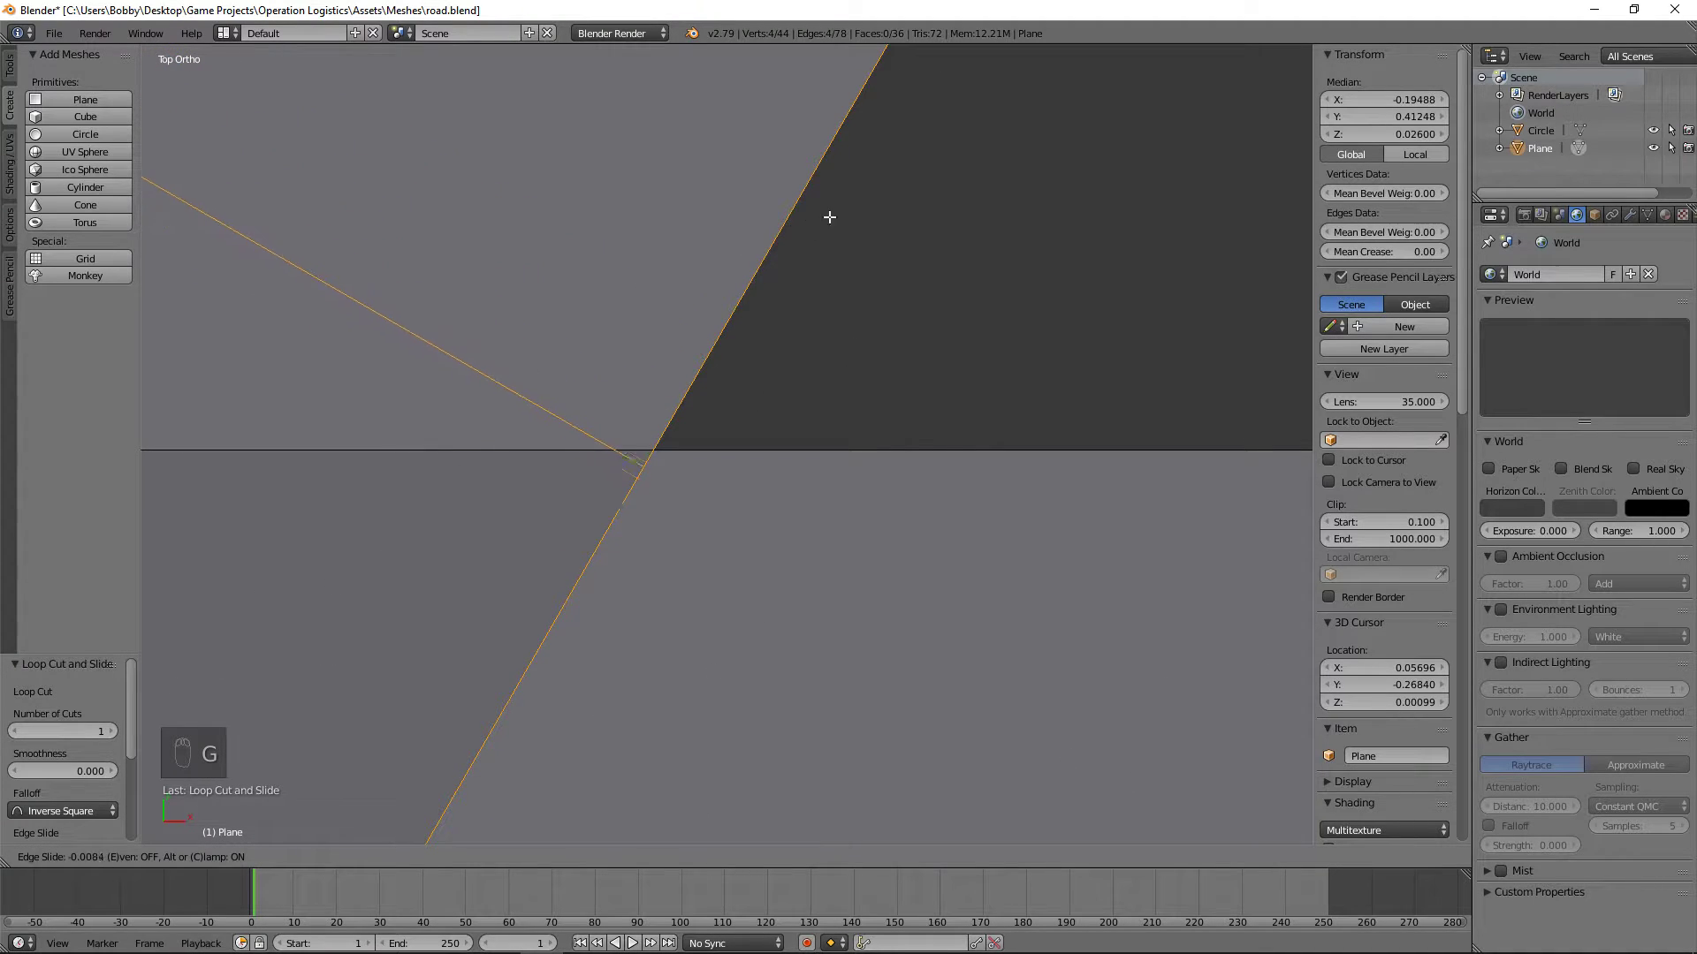
pyautogui.click(1135, 190)
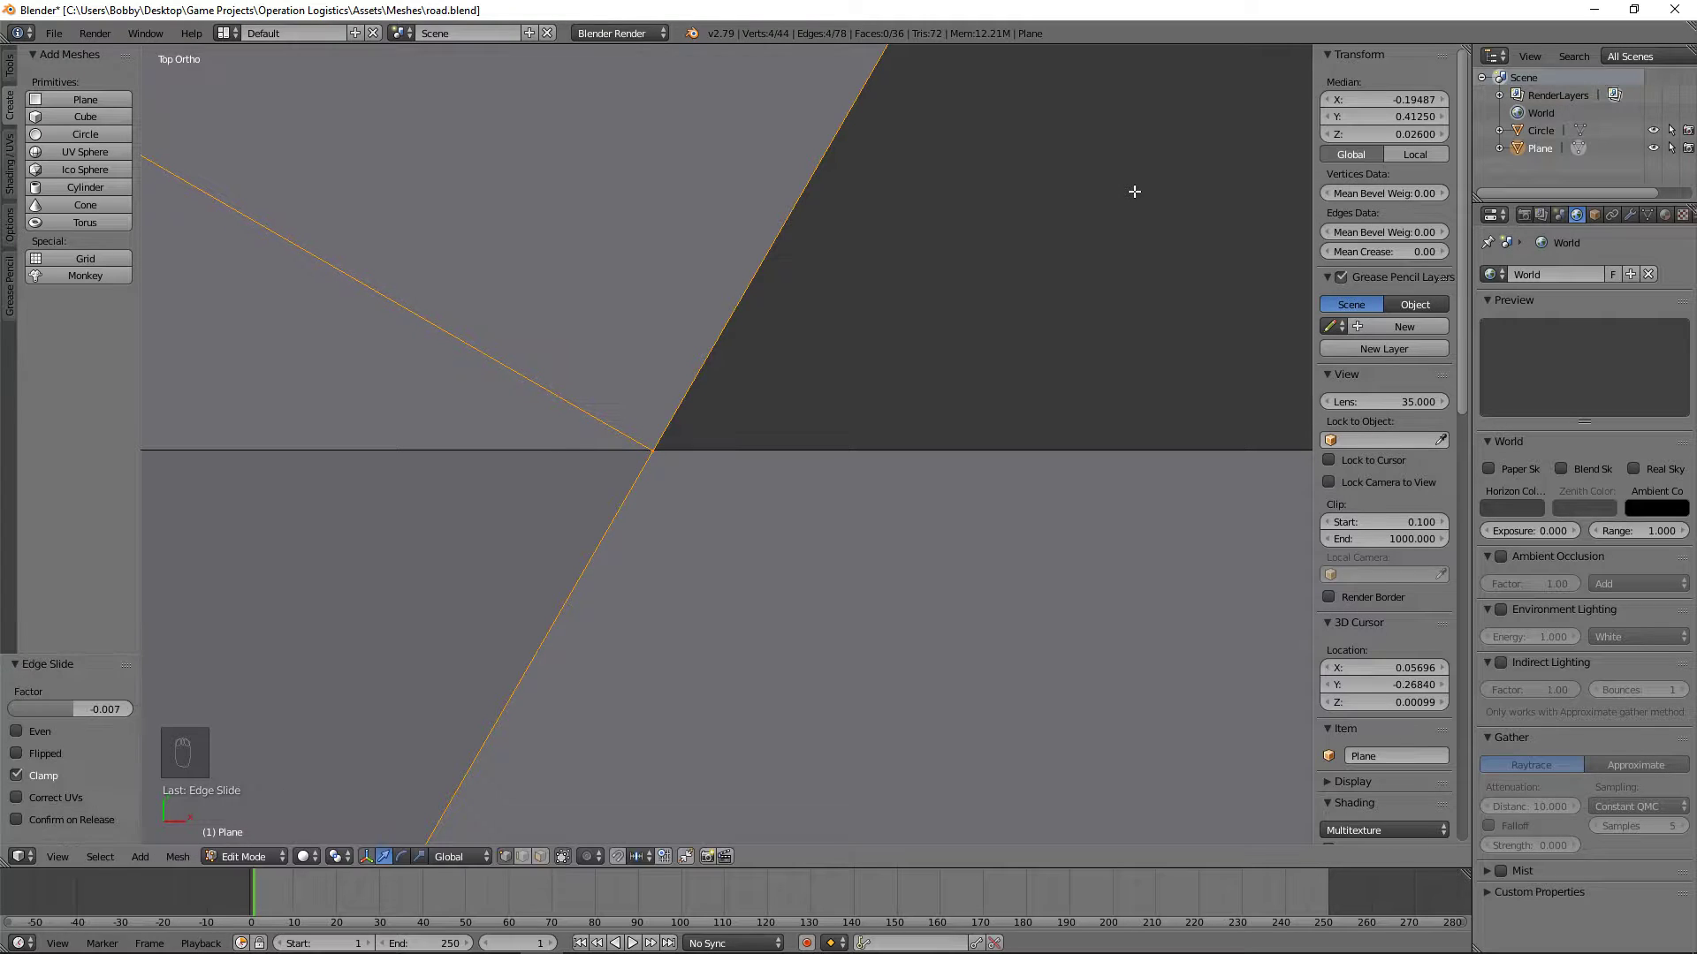
pyautogui.rightClick(637, 449)
# Step: Add a fourth loop cut across the angled curb, slid close to where its -X side crosses the straight curb's inner edge
pyautogui.moveTo(1016, 504); pyautogui.dragTo(828, 663, button='middle')
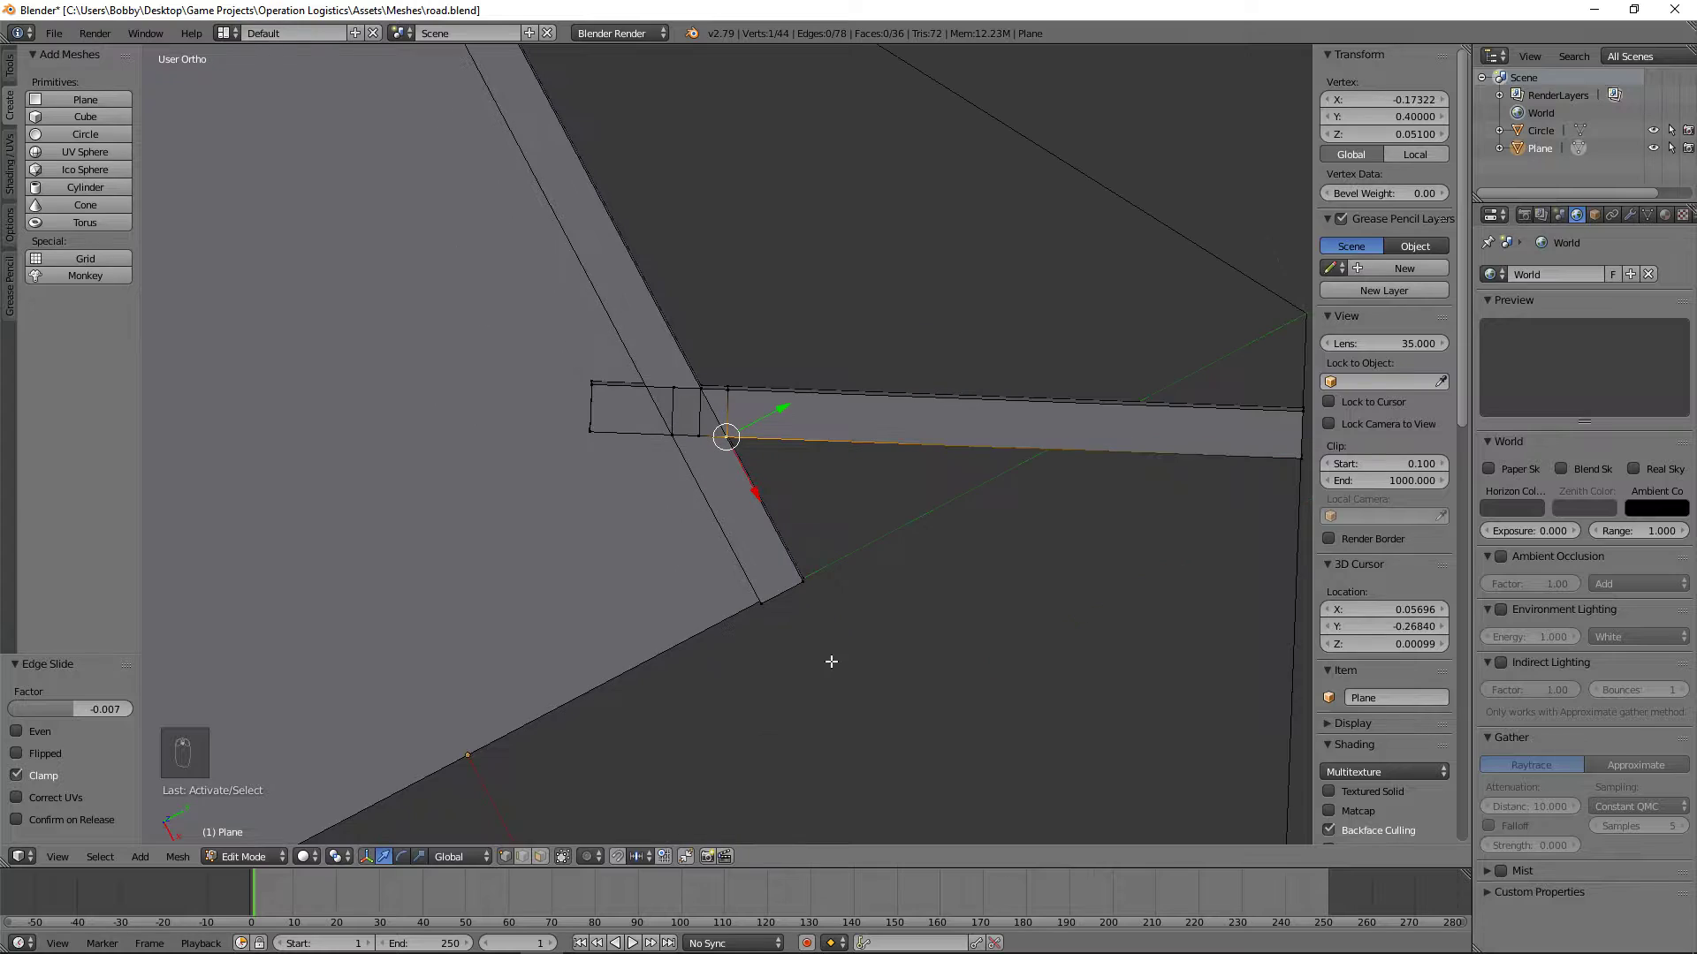
pyautogui.press('KP_7')
pyautogui.scroll(10, 760, 432)
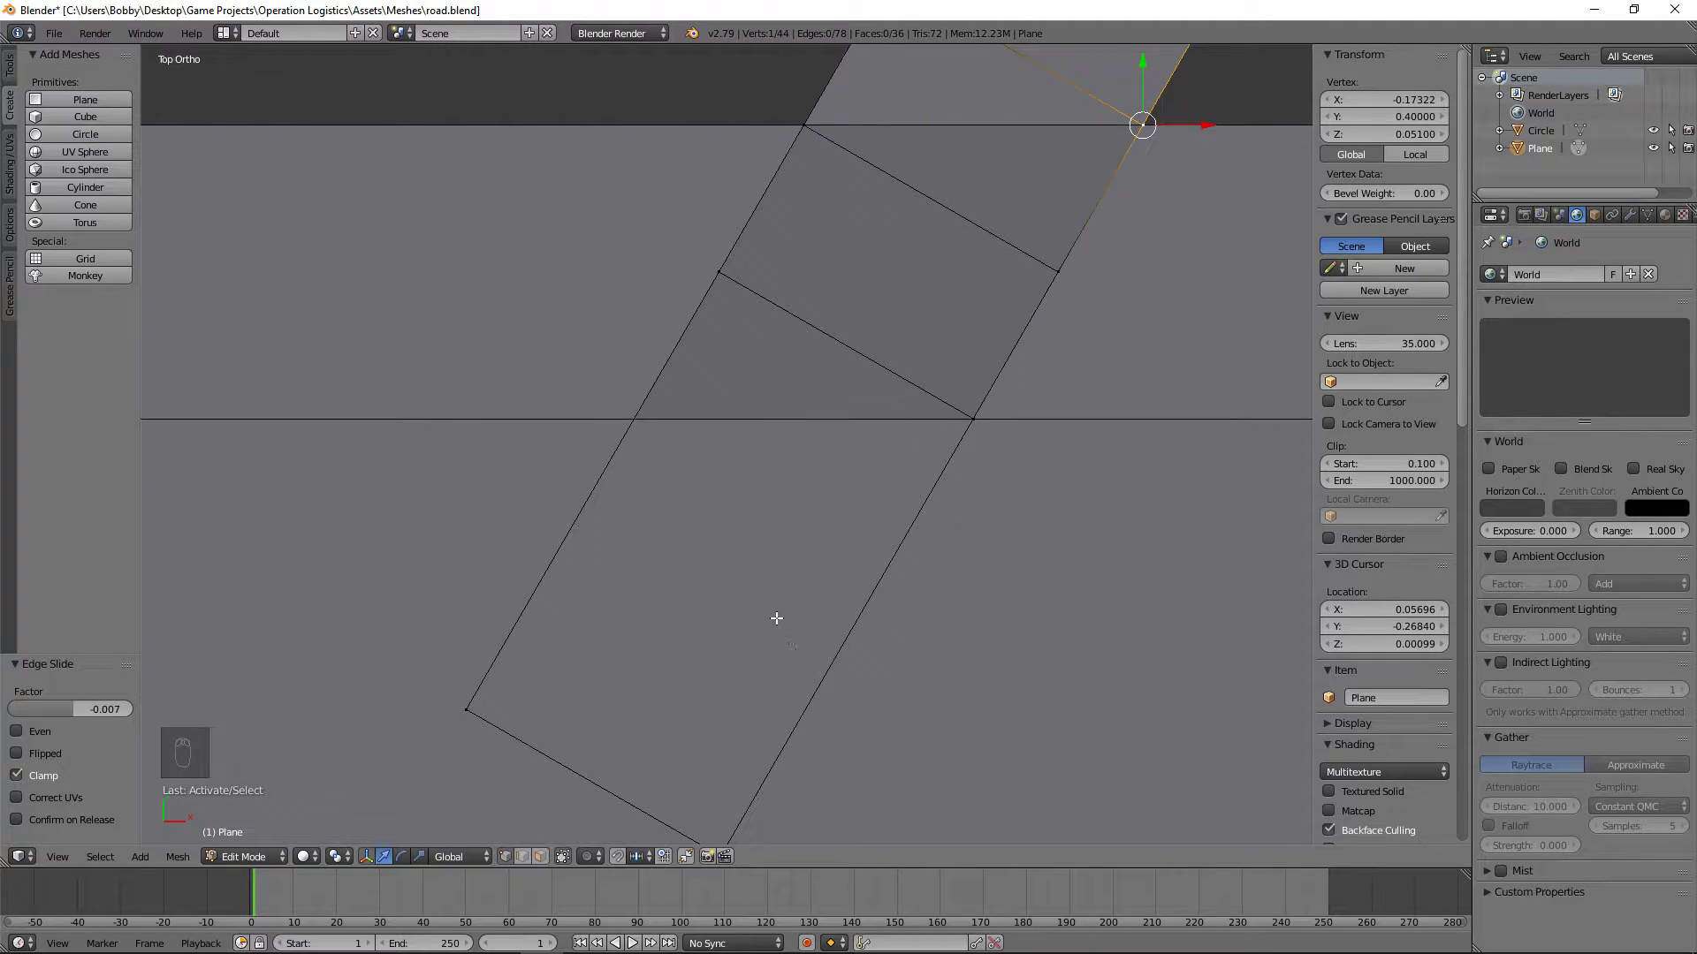
pyautogui.hotkey('ctrl', 'r')
pyautogui.click(594, 470)
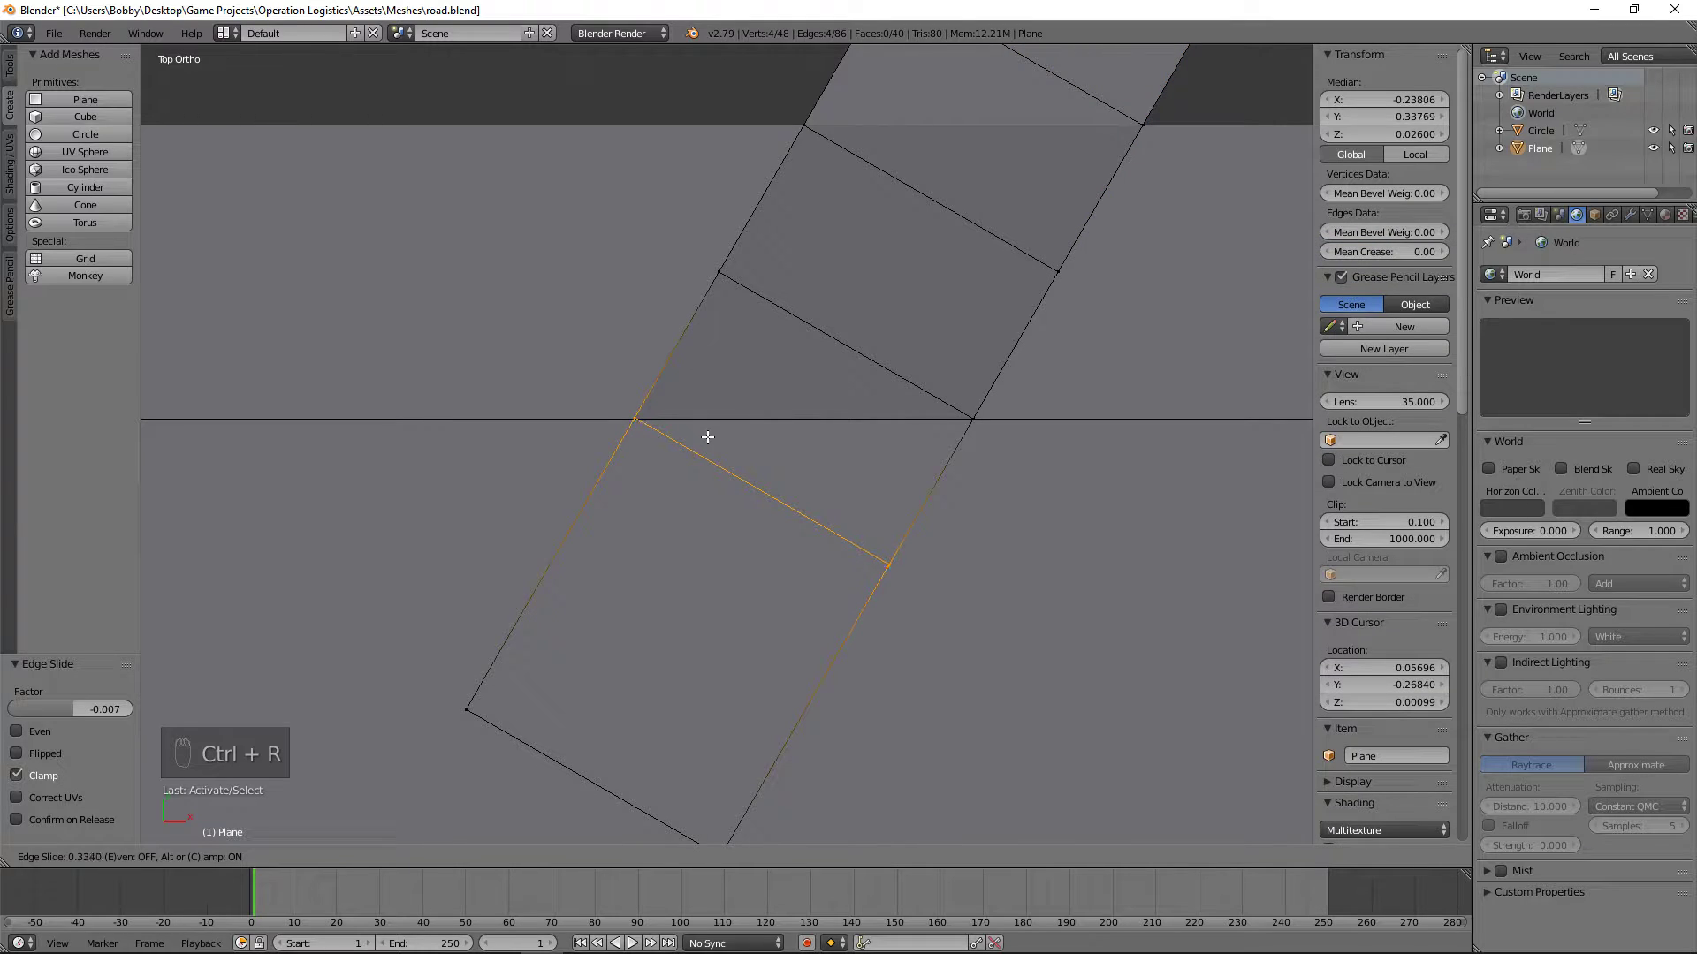
pyautogui.click(712, 445)
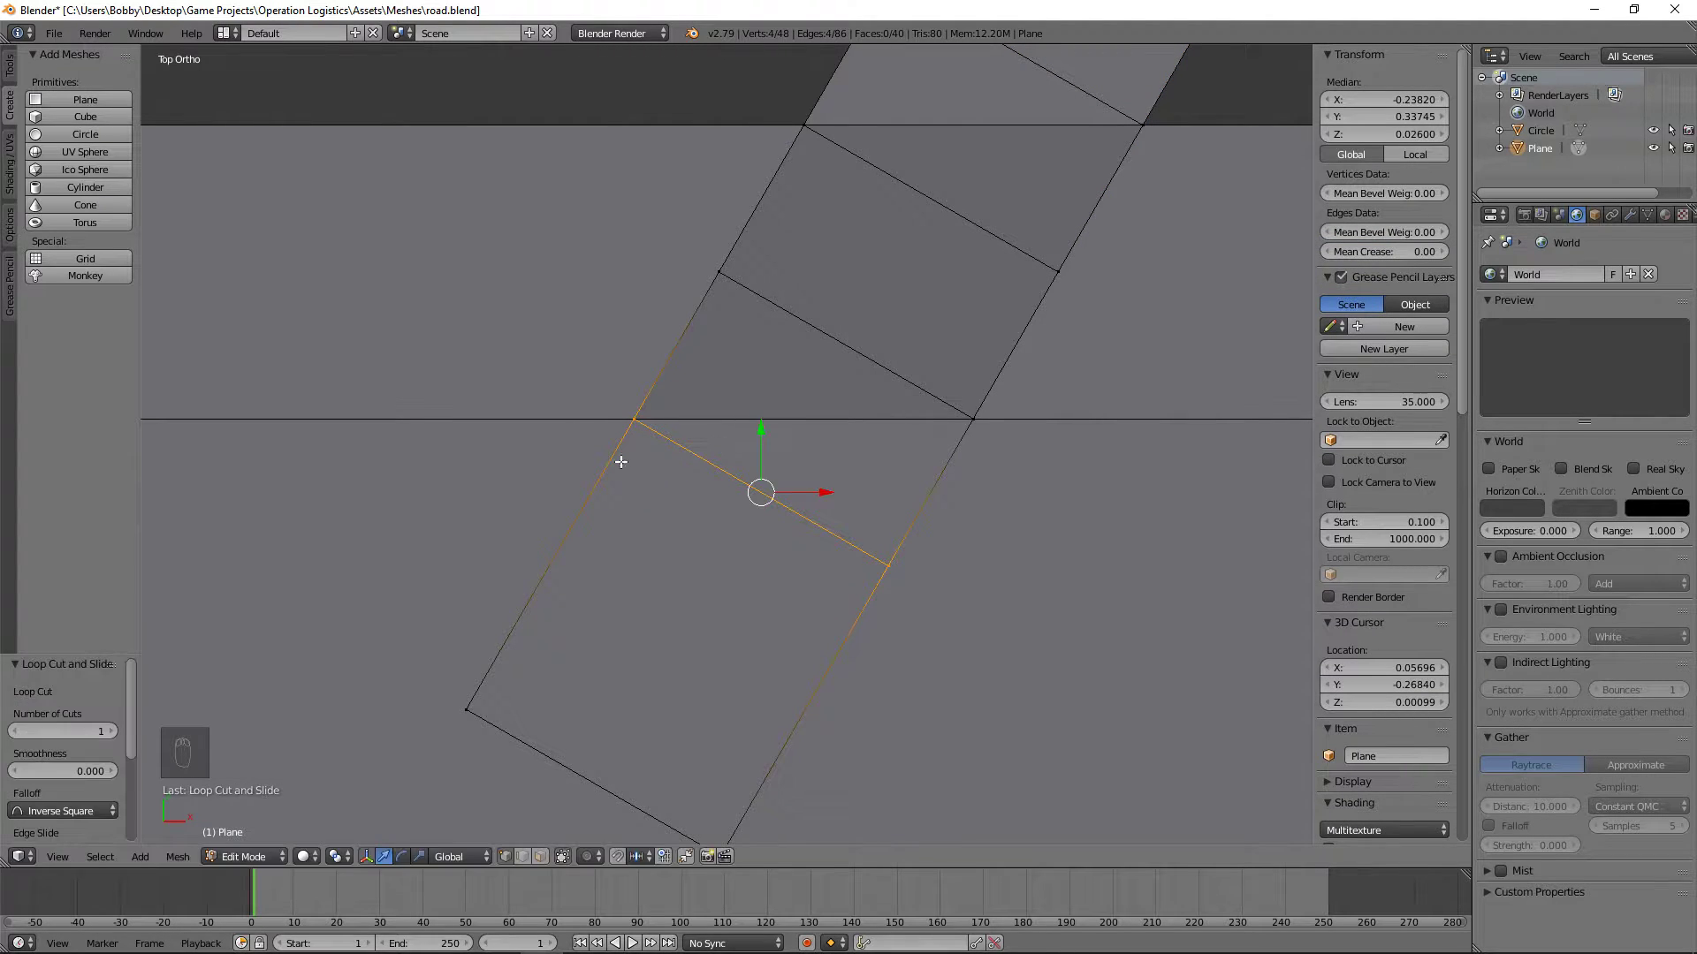
# Step: Edge-slide the fourth loop until its -X corner lies exactly on the straight curb's inner edge
pyautogui.scroll(5, 496, 394)
pyautogui.scroll(6, 999, 597)
pyautogui.keyDown('shift'); pyautogui.moveTo(919, 426); pyautogui.dragTo(480, 110, button='middle'); pyautogui.keyUp('shift')
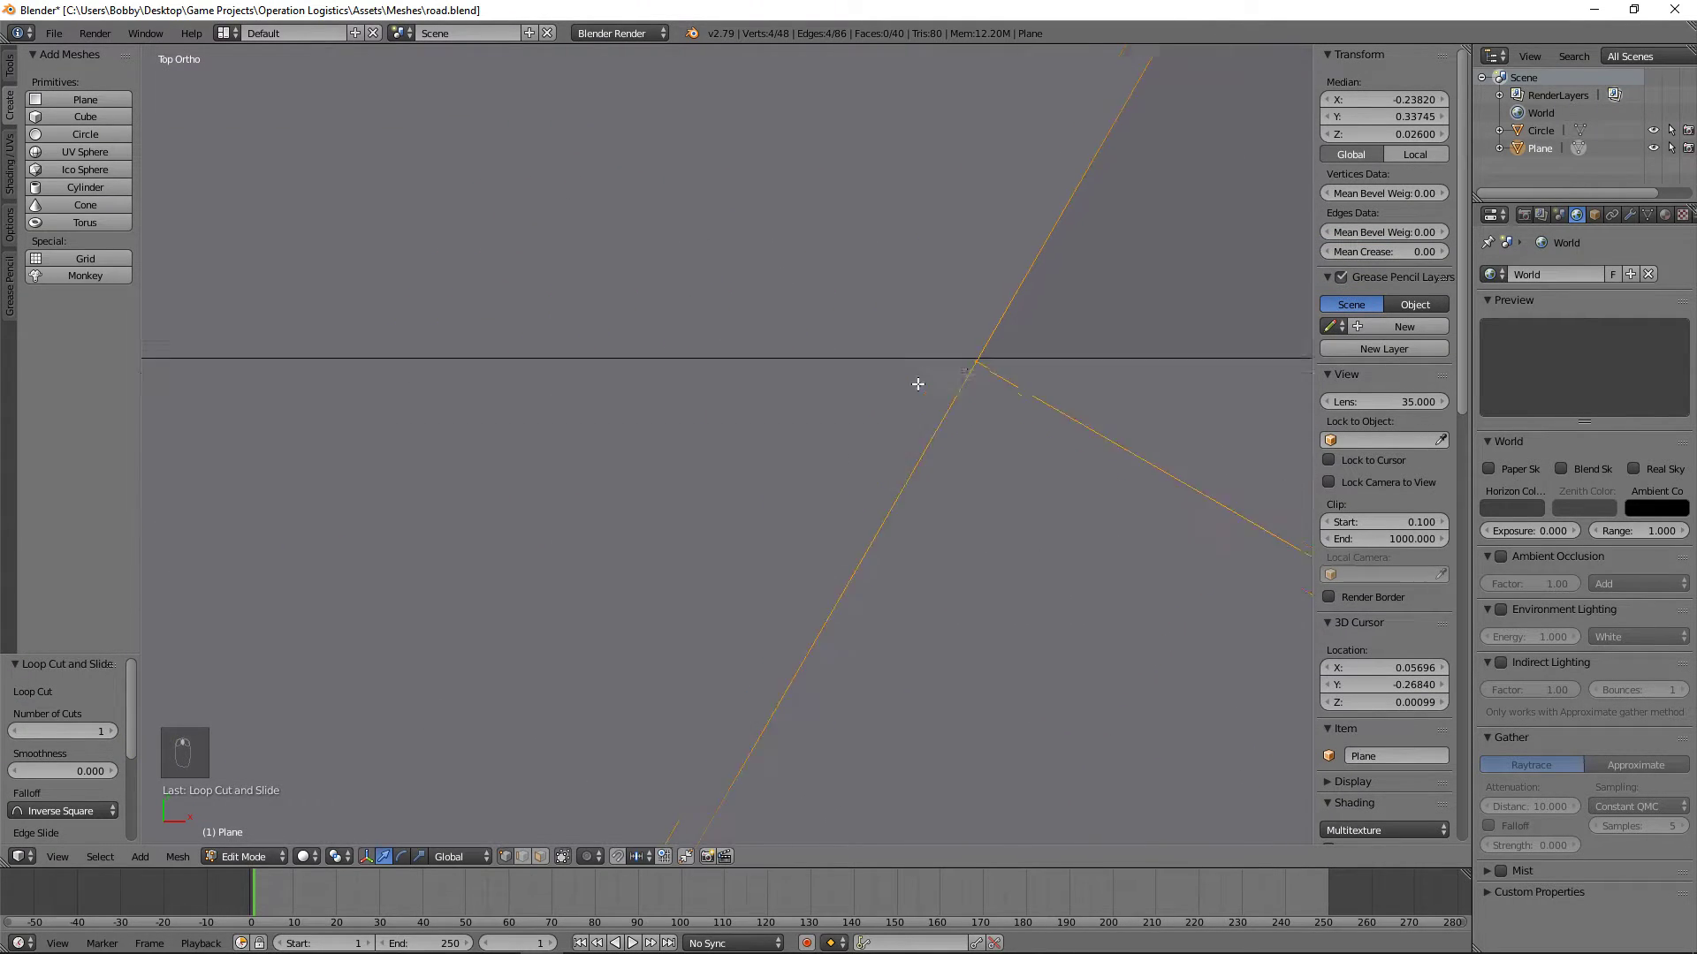
pyautogui.scroll(6, 917, 382)
pyautogui.keyDown('shift'); pyautogui.moveTo(1090, 347); pyautogui.dragTo(450, 428, button='middle'); pyautogui.keyUp('shift')
pyautogui.scroll(5, 451, 427)
pyautogui.keyDown('shift'); pyautogui.moveTo(1022, 201); pyautogui.dragTo(807, 502, button='middle'); pyautogui.keyUp('shift')
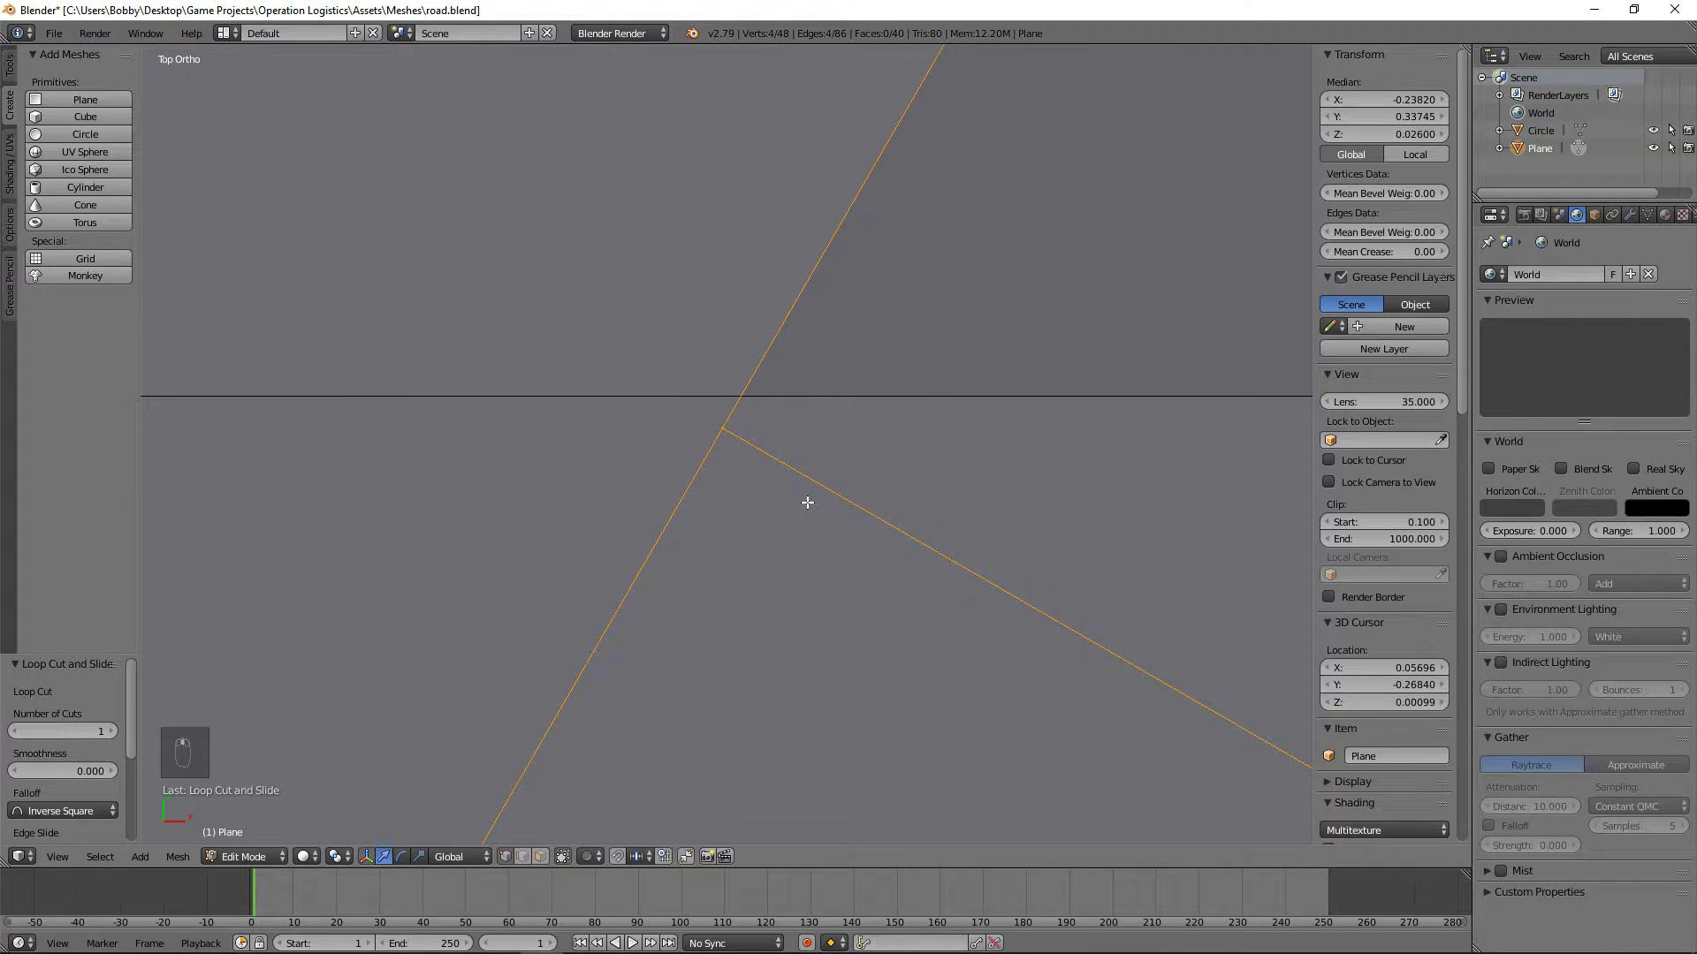
pyautogui.press('g')
pyautogui.press('g')
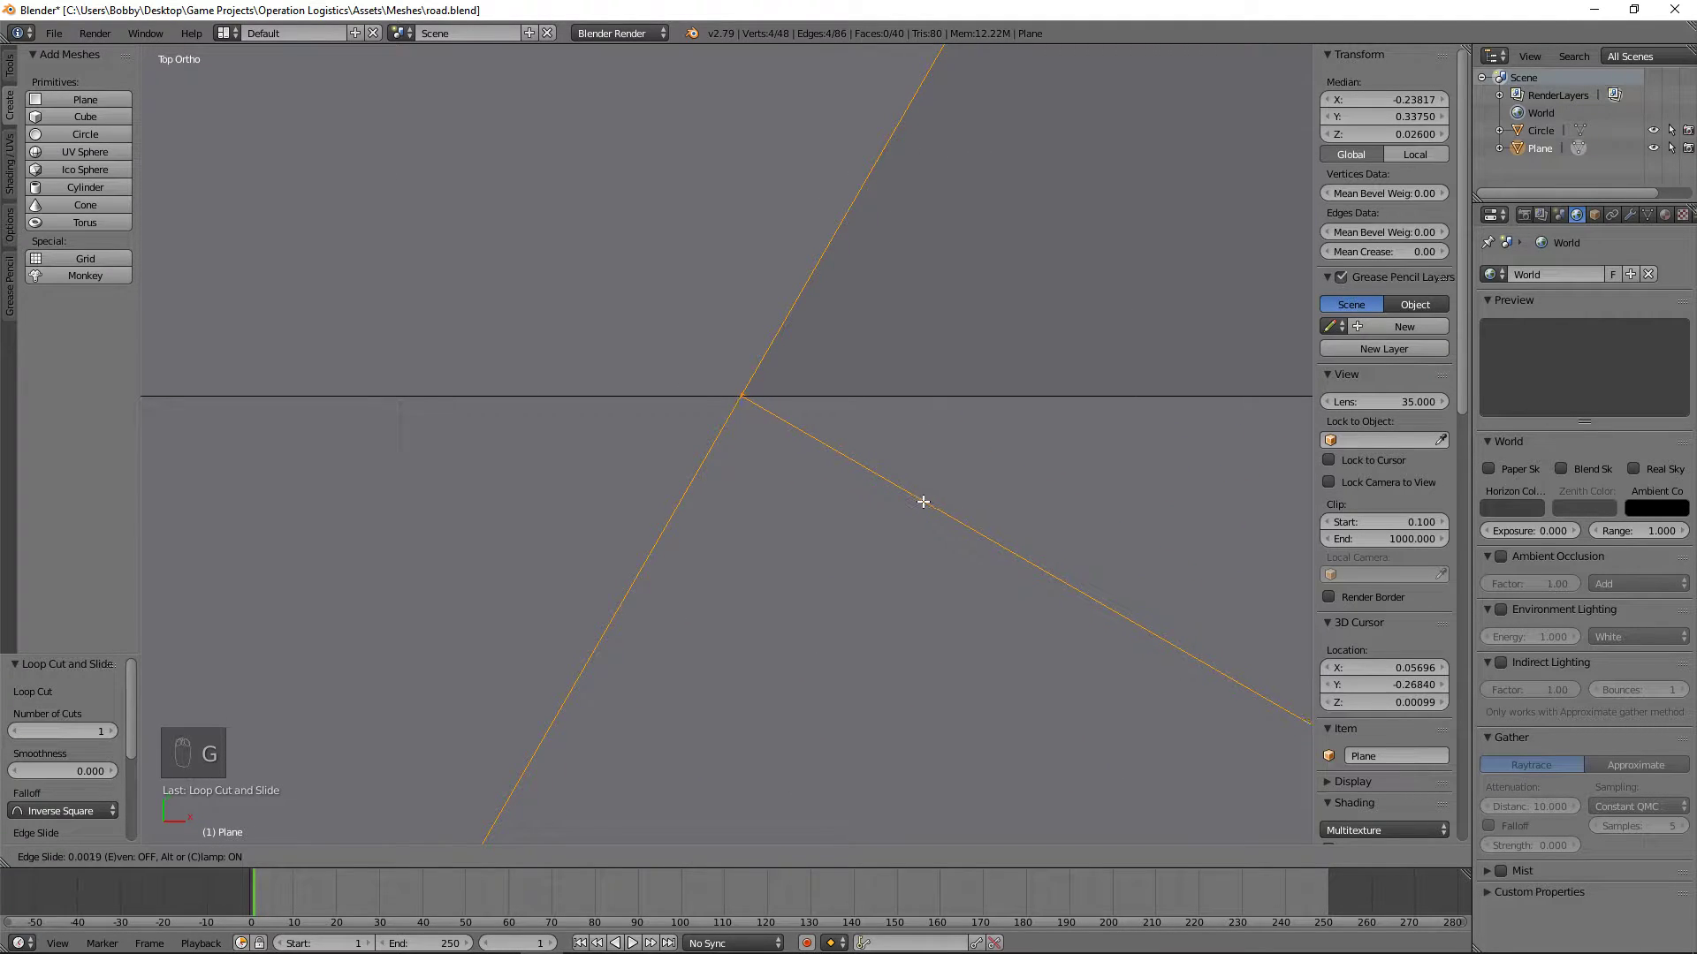
pyautogui.click(921, 503)
# Step: Select only the fourth loop's top corner vertex on the straight curb's inner edge and check its coordinates
pyautogui.press('a')
pyautogui.press('b')
pyautogui.moveTo(795, 444); pyautogui.dragTo(490, 280)
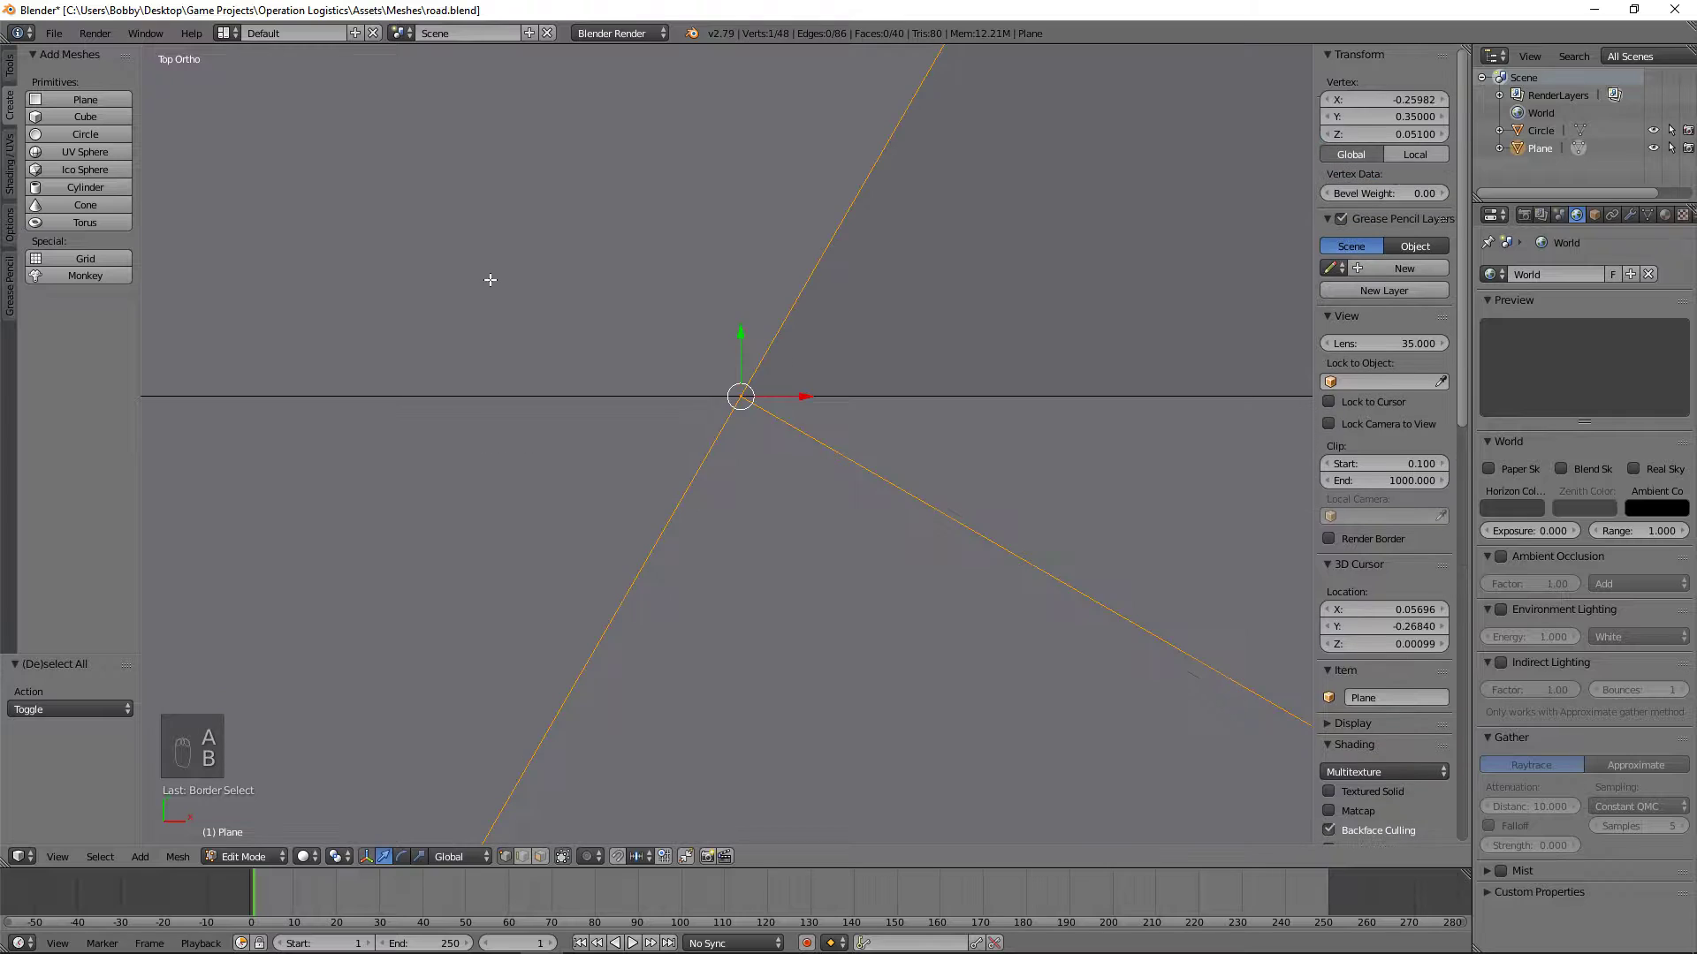
pyautogui.scroll(-5, 670, 416)
pyautogui.press('z')
pyautogui.press('z')
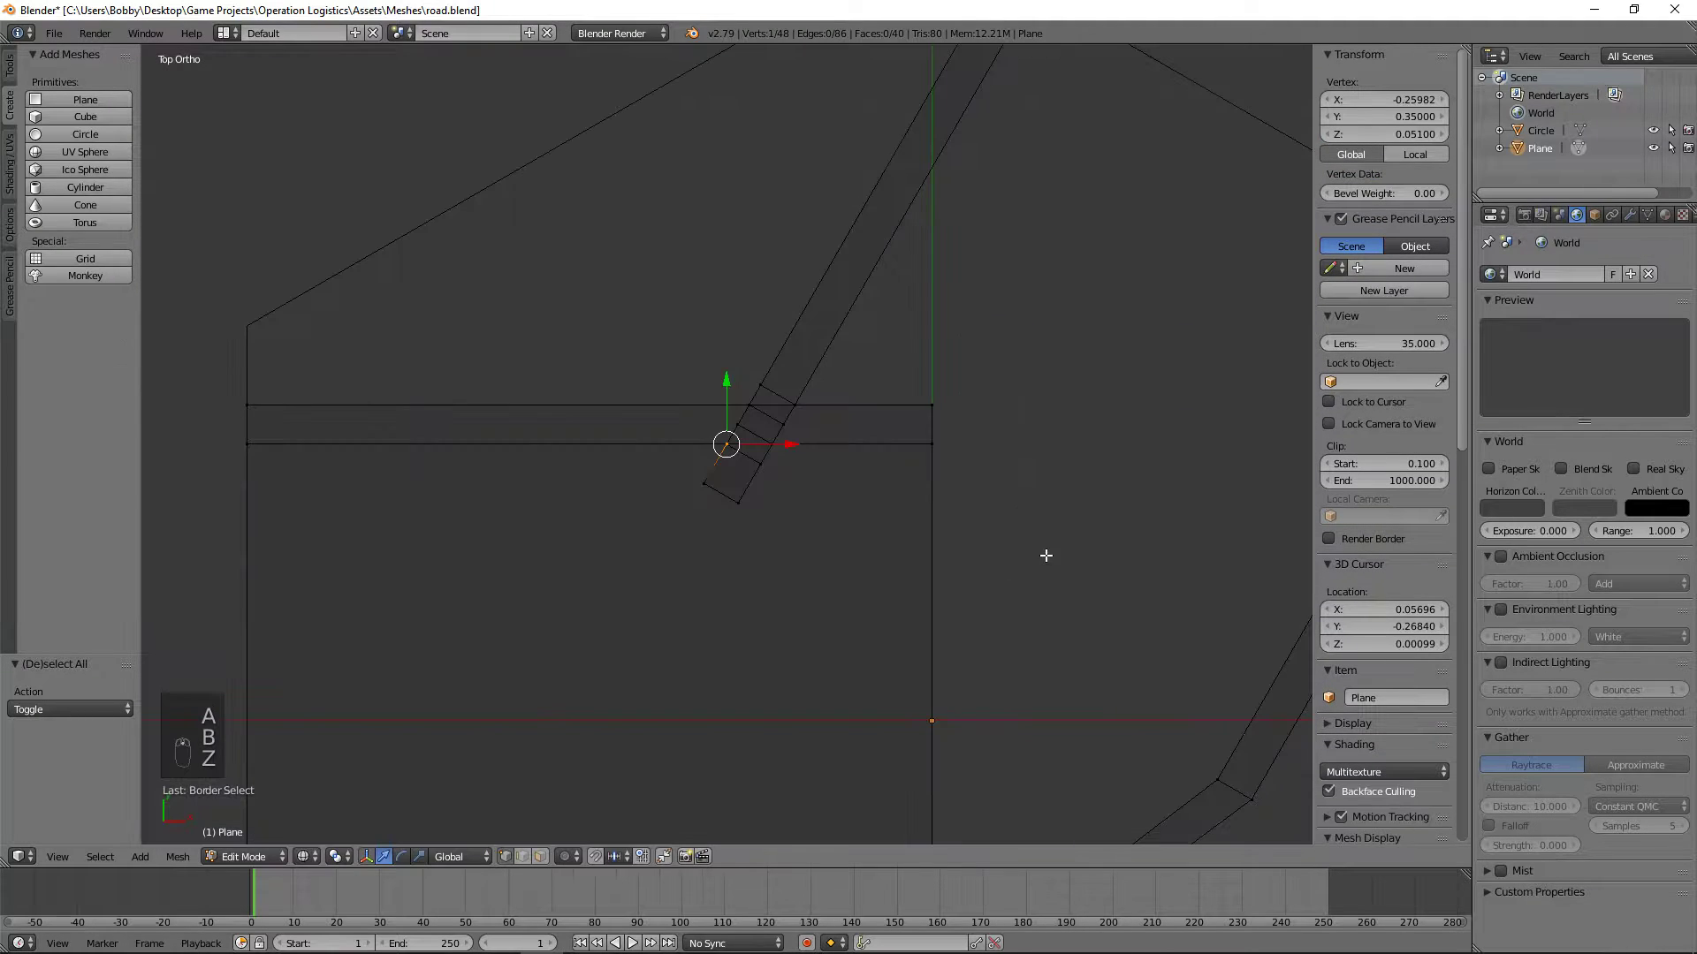
# Step: Delete the vertices at the end of the angled curb stub that projects over the road surface
pyautogui.moveTo(1044, 548); pyautogui.dragTo(947, 474, button='middle')
pyautogui.scroll(3, 883, 574)
pyautogui.press('a')
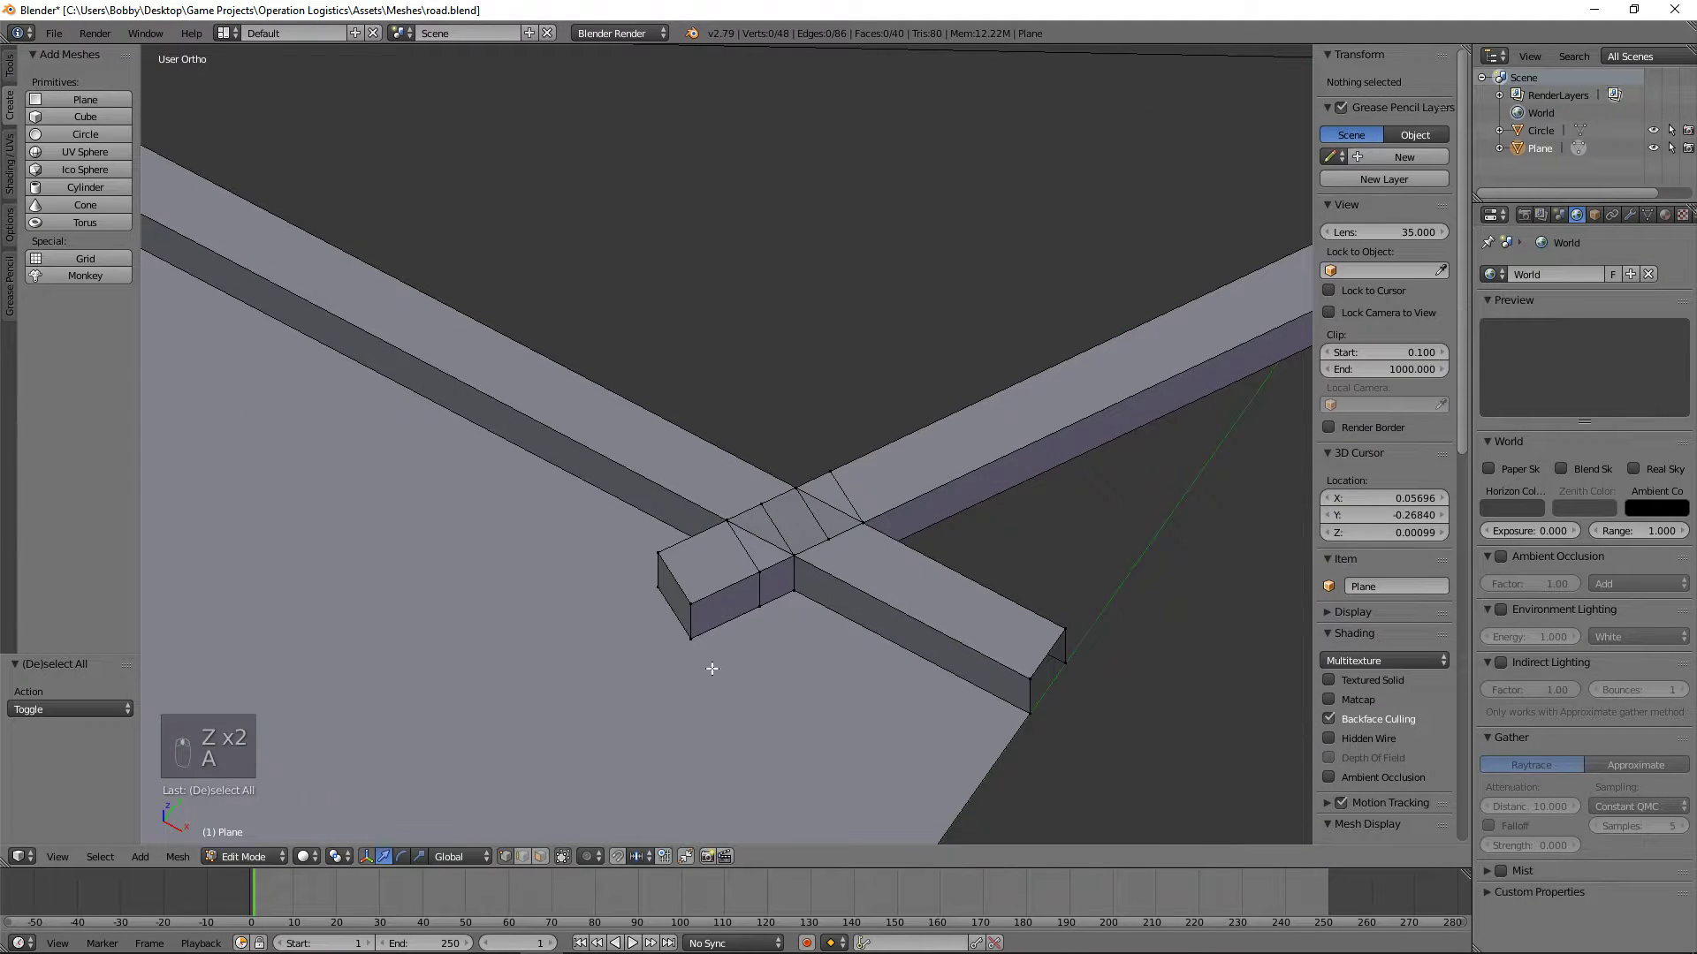
pyautogui.press('b')
pyautogui.moveTo(702, 642); pyautogui.dragTo(652, 554)
pyautogui.press('x')
pyautogui.click(644, 503)
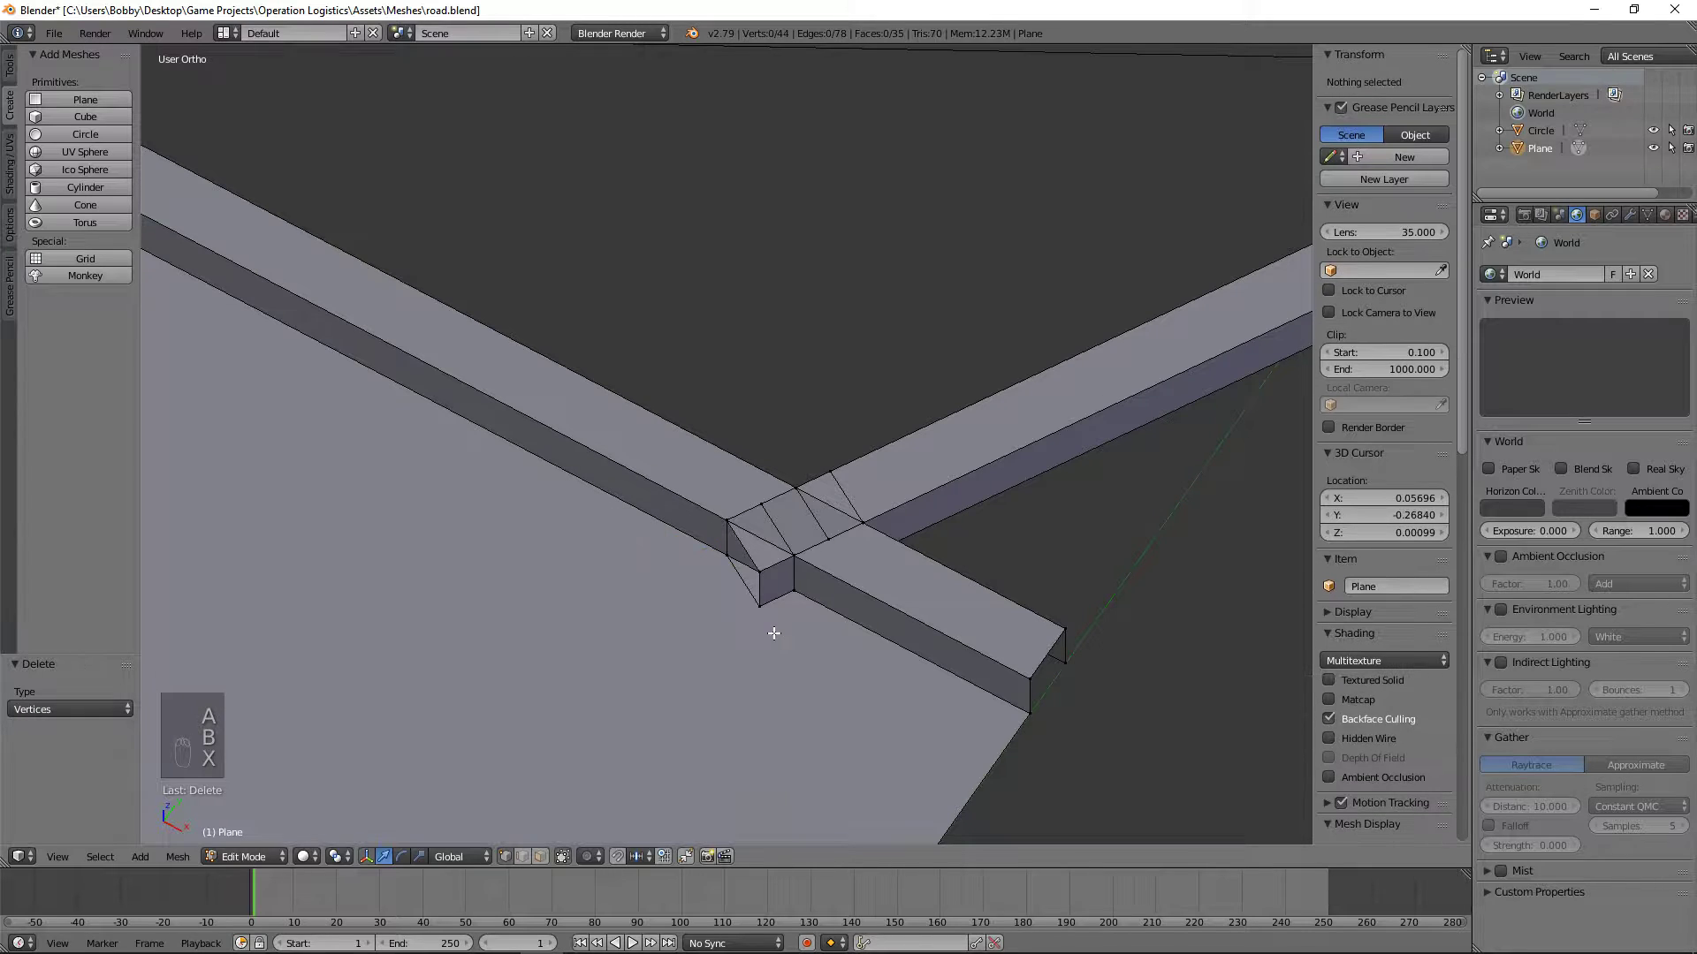
# Step: Delete the fourth loop's two stacked corner vertices still projecting over the road past the straight curb's inner edge
pyautogui.rightClick(759, 605)
pyautogui.keyDown('shift'); pyautogui.rightClick(759, 570); pyautogui.keyUp('shift')
pyautogui.press('x')
pyautogui.click(759, 573)
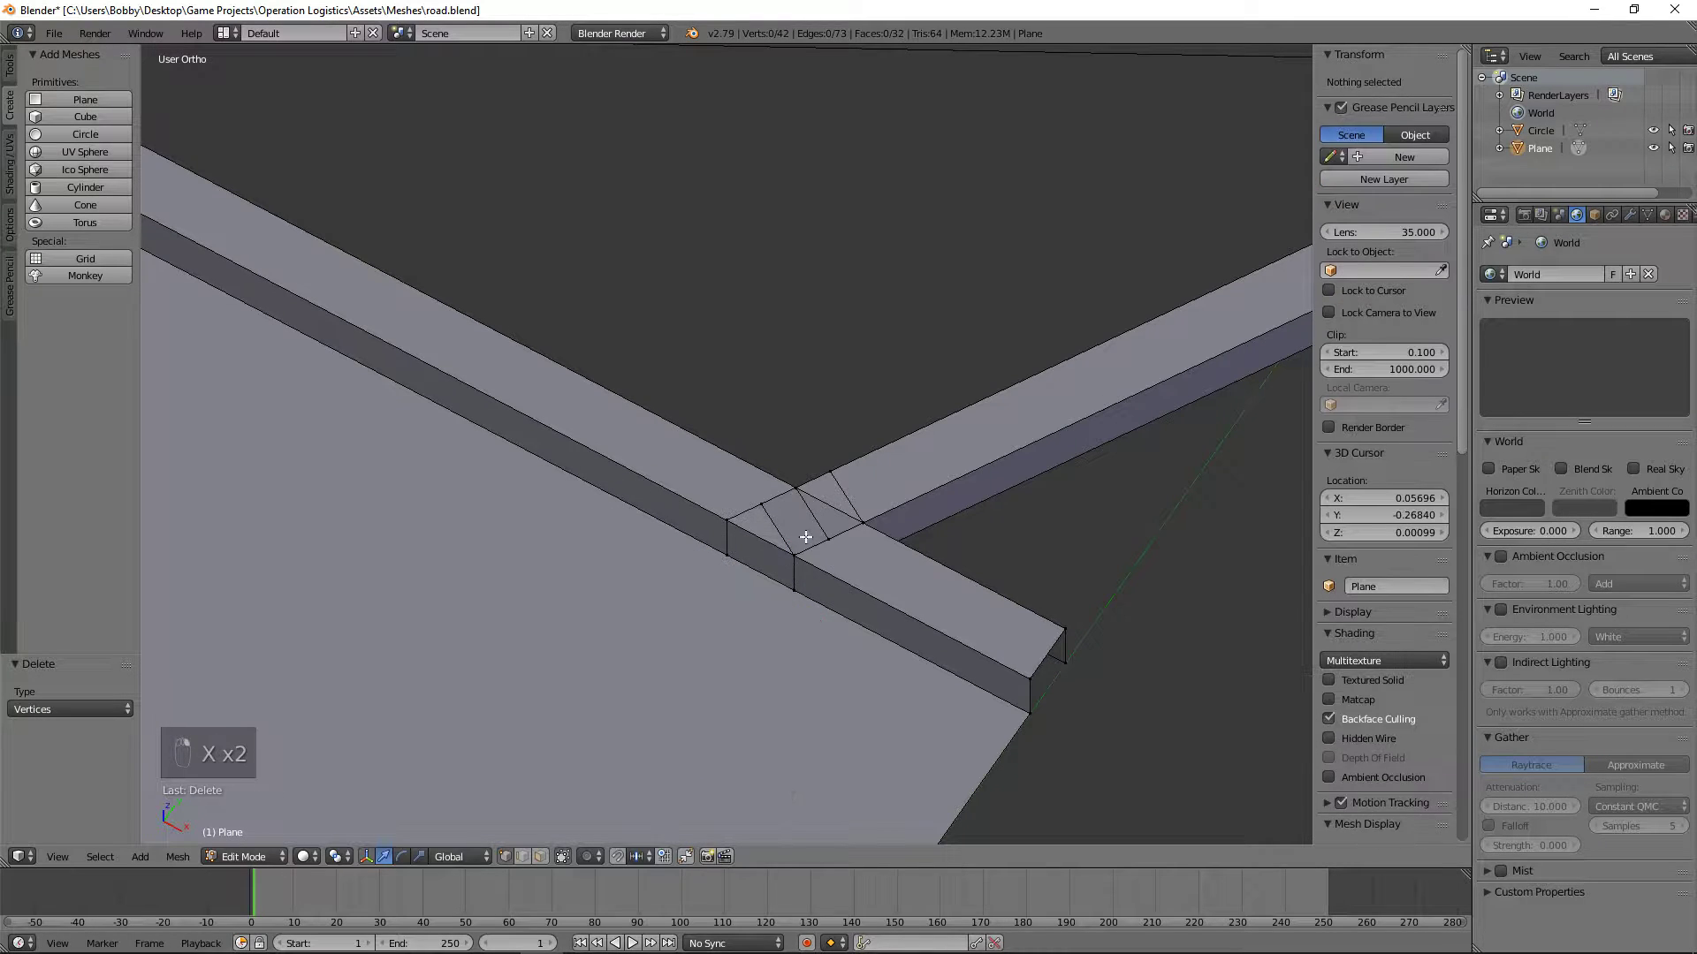
# Step: Delete the second loop's upper and lower -X corner vertices lying inside the straight curb's width
pyautogui.rightClick(760, 508)
pyautogui.moveTo(712, 534); pyautogui.dragTo(1073, 496, button='middle')
pyautogui.press('z')
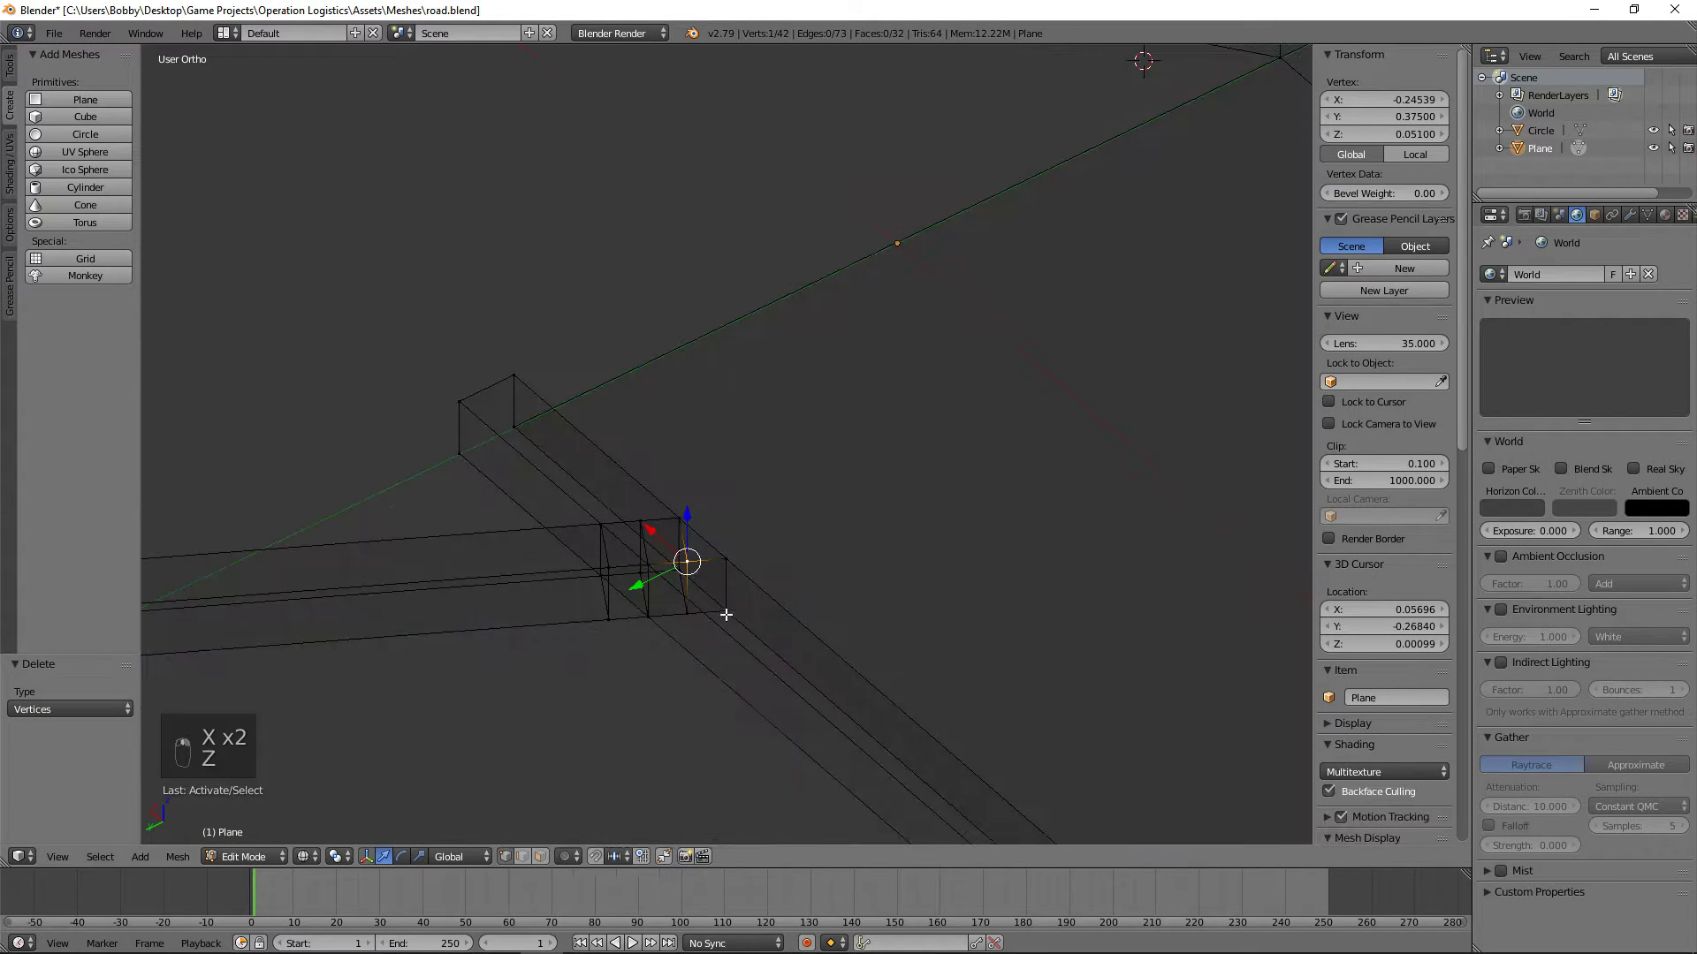
pyautogui.keyDown('shift'); pyautogui.rightClick(688, 609); pyautogui.keyUp('shift')
pyautogui.press('x')
pyautogui.click(707, 623)
pyautogui.press('z')
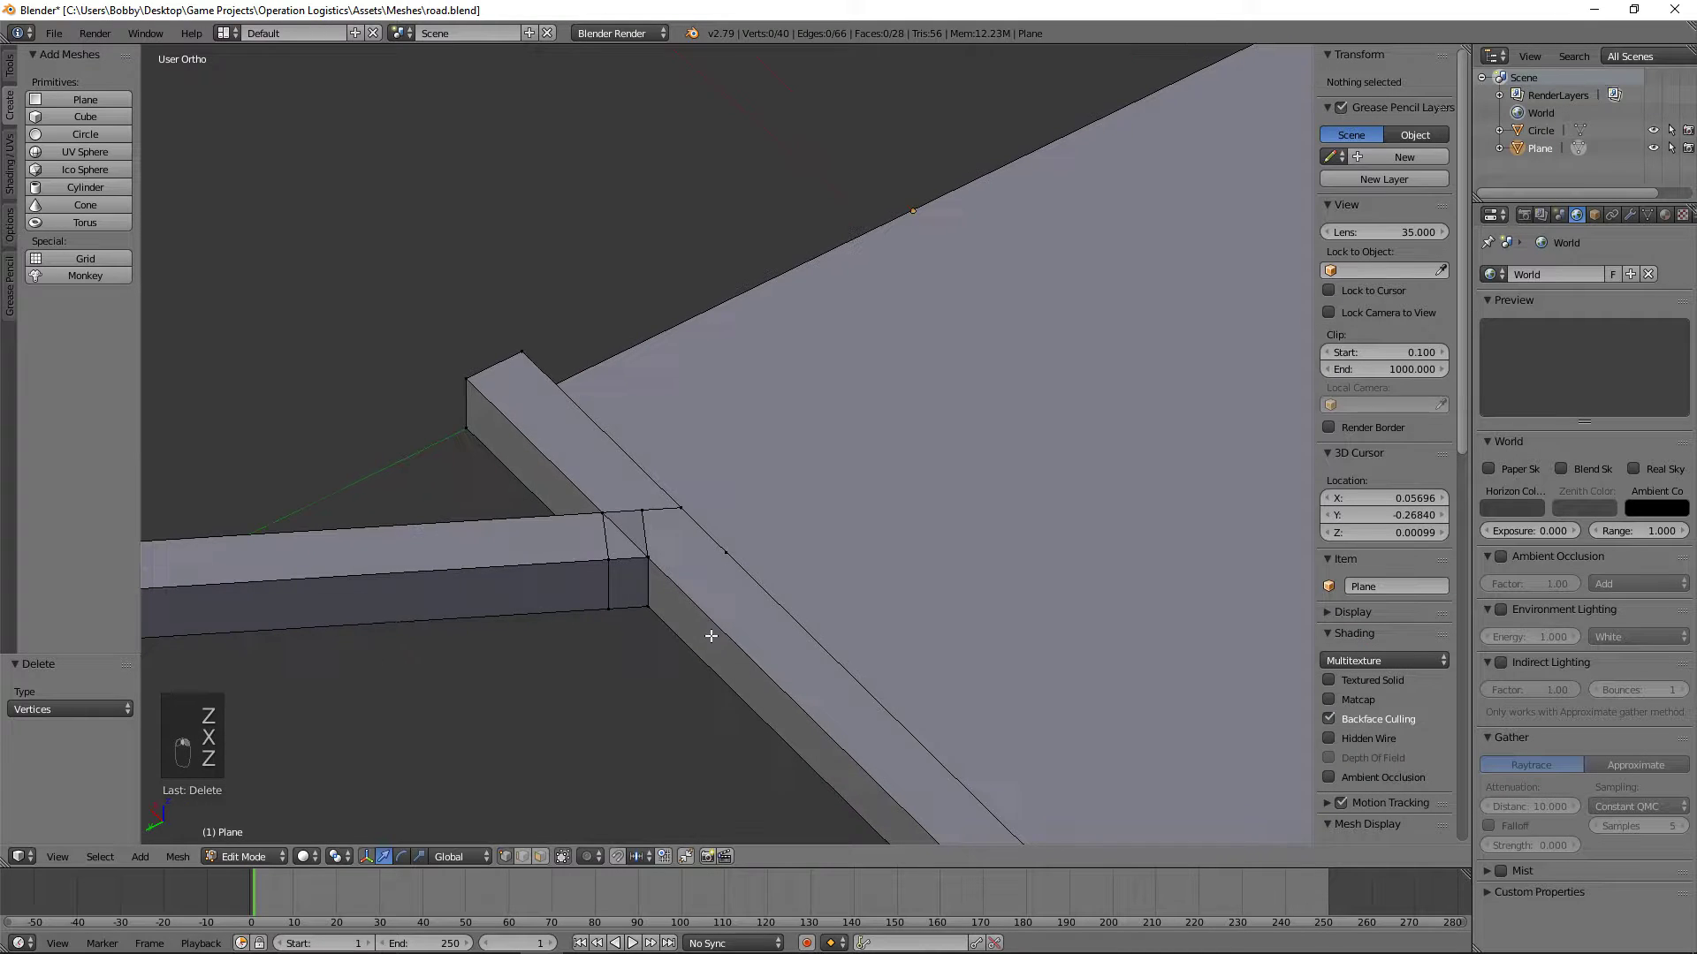
# Step: Delete the third loop's upper and lower -X corner vertices just outside the straight curb's outer edge
pyautogui.rightClick(607, 560)
pyautogui.keyDown('shift'); pyautogui.rightClick(608, 608); pyautogui.keyUp('shift')
pyautogui.press('z')
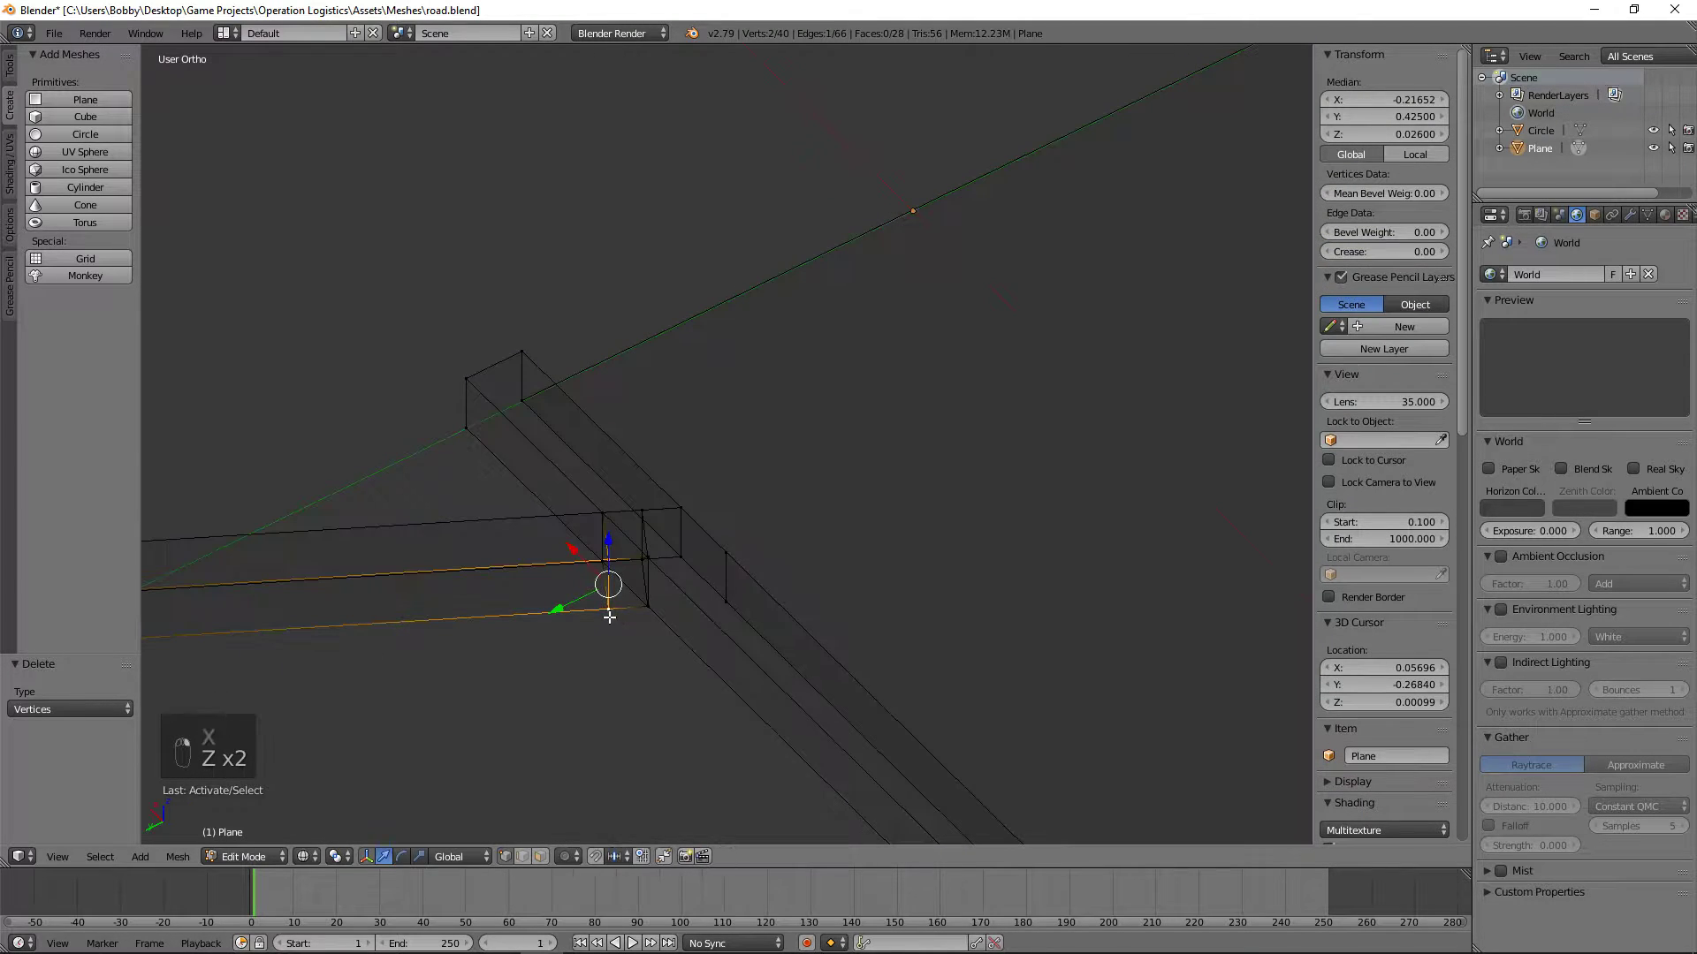
pyautogui.press('x')
pyautogui.click(616, 618)
# Step: Delete the first loop's upper and lower +X corner vertices lying inside the straight curb's width
pyautogui.keyDown('shift'); pyautogui.rightClick(639, 541); pyautogui.keyUp('shift')
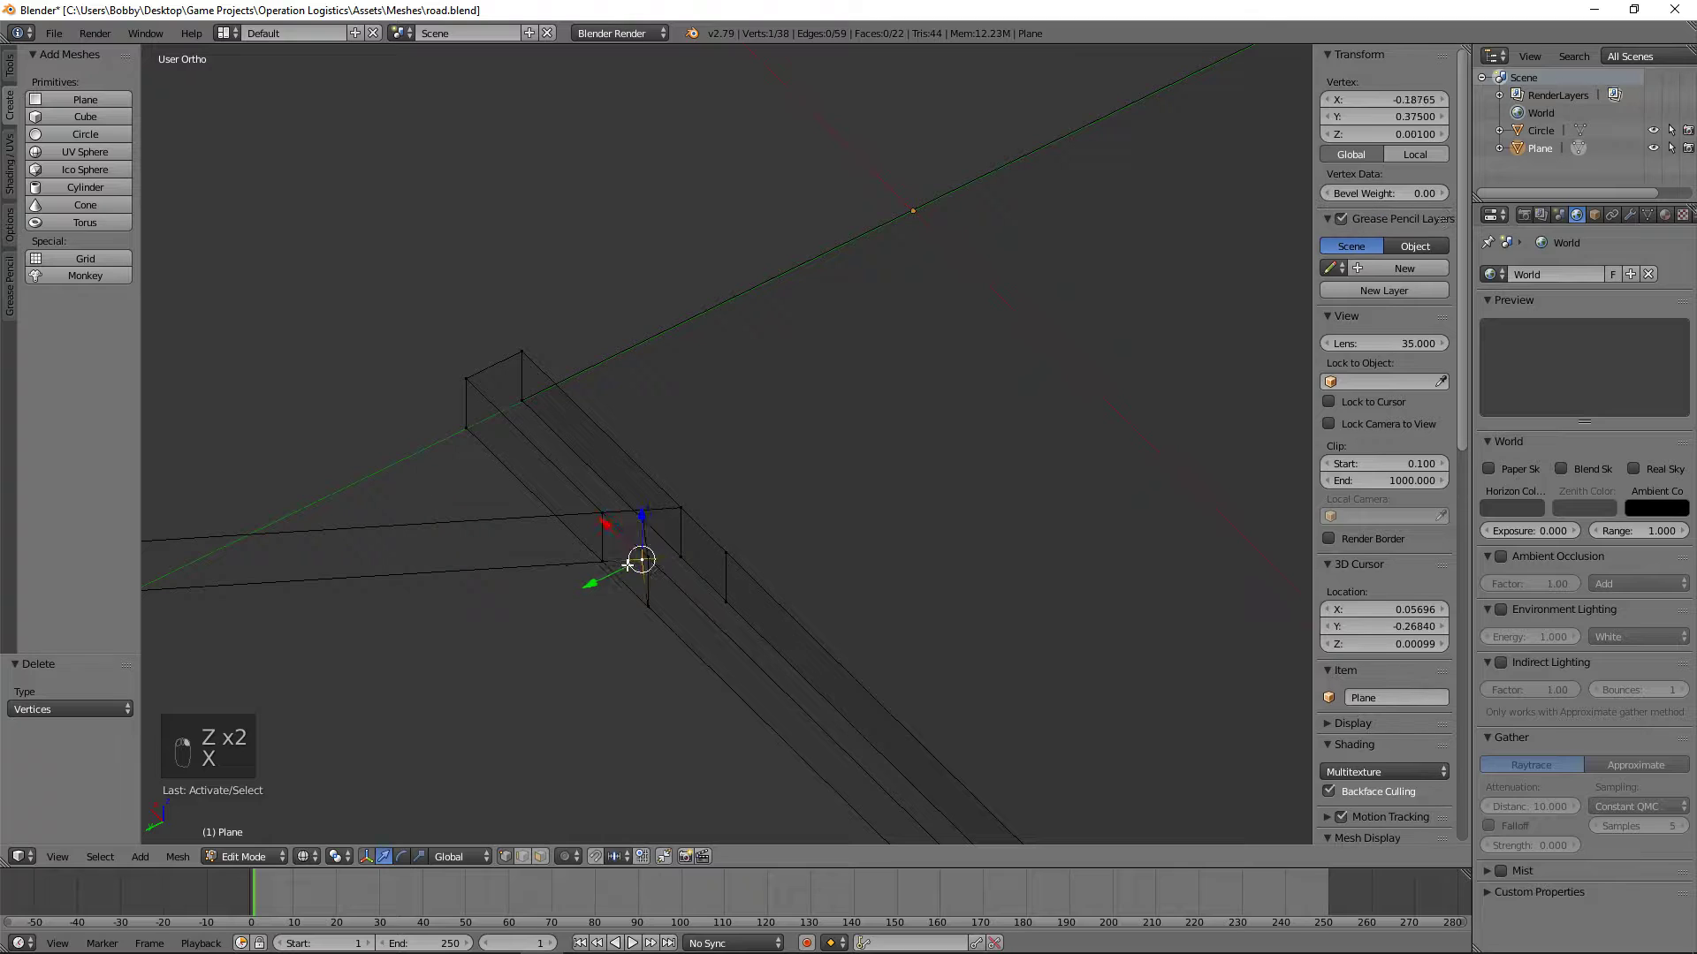
pyautogui.press('z')
pyautogui.press('x')
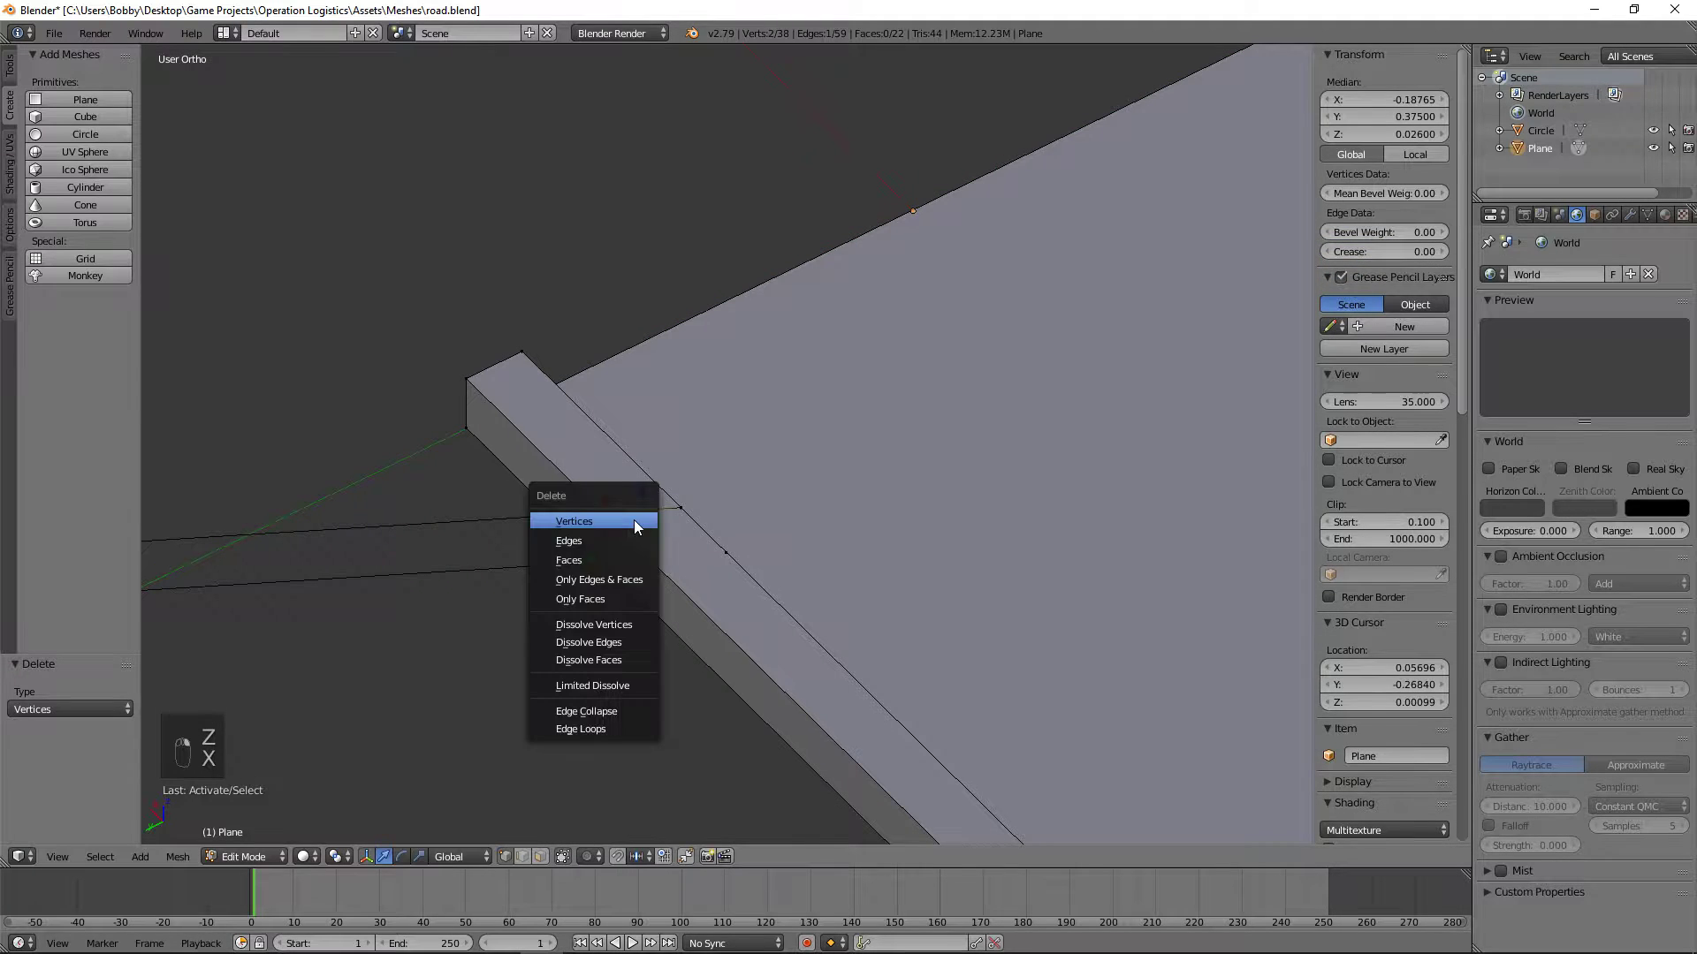
pyautogui.click(636, 523)
pyautogui.moveTo(636, 523)
pyautogui.mouseDown(button='middle')
pyautogui.moveTo(978, 541)
pyautogui.moveTo(635, 549)
pyautogui.mouseUp(button='middle')
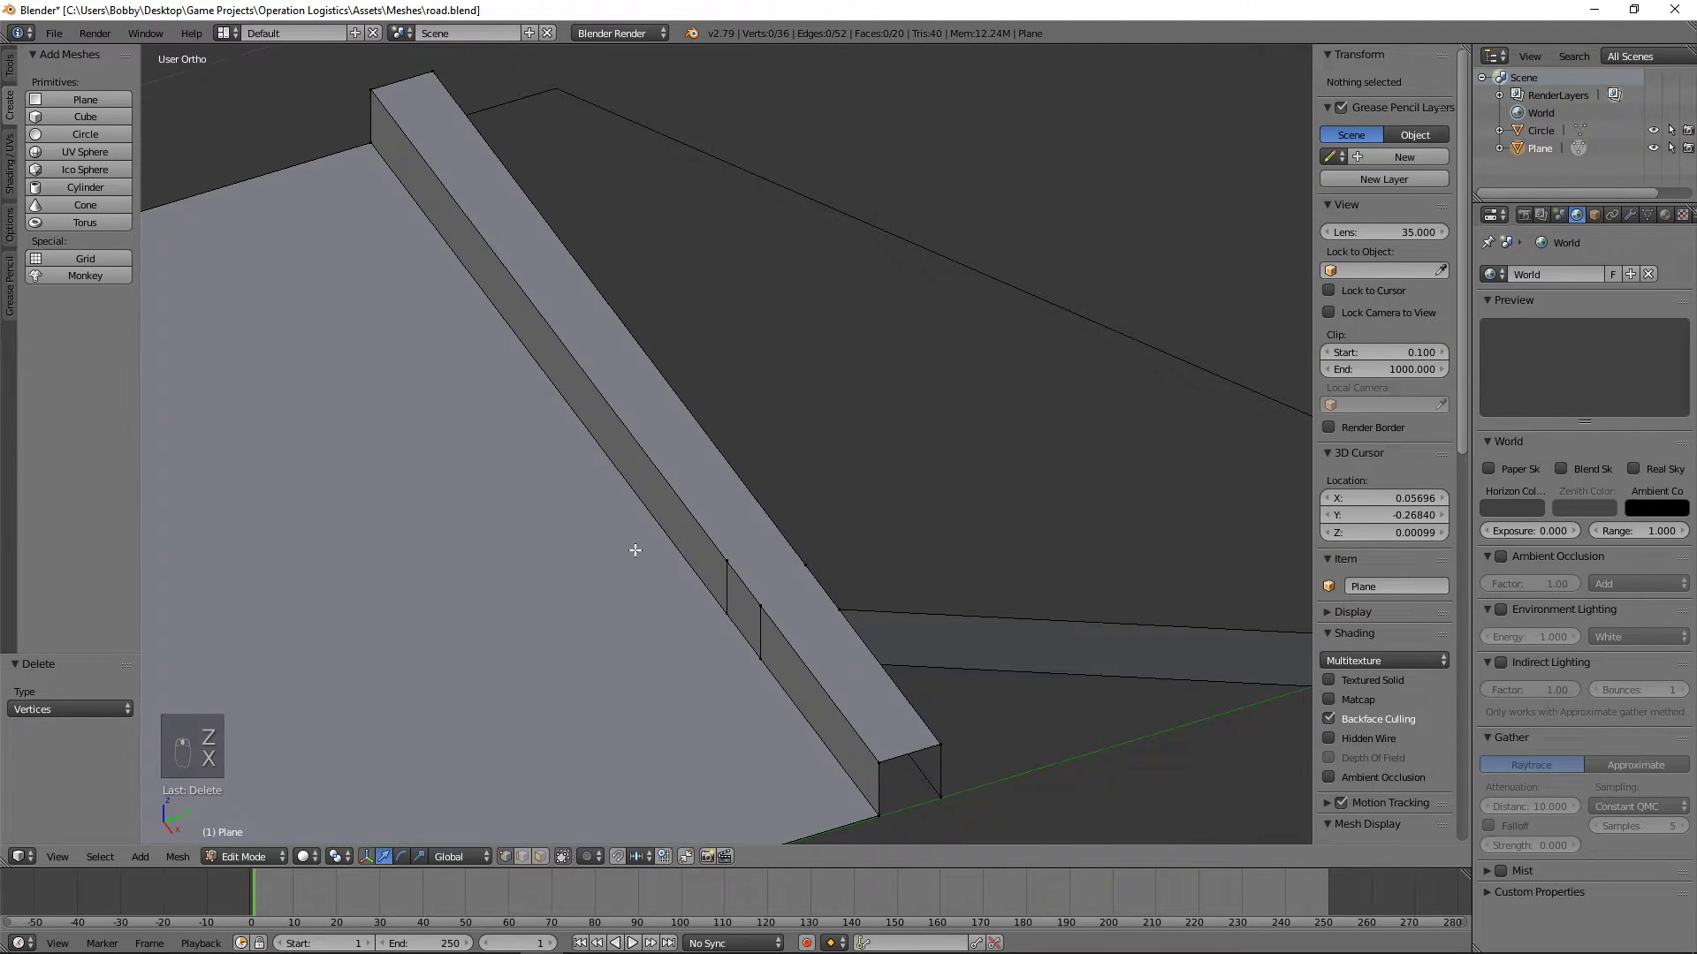
# Step: Delete the straight curb's three remaining vertices at its end on the hexagon's centre line
pyautogui.rightClick(878, 758)
pyautogui.keyDown('shift'); pyautogui.rightClick(938, 747); pyautogui.keyUp('shift')
pyautogui.keyDown('shift'); pyautogui.rightClick(938, 795); pyautogui.keyUp('shift')
pyautogui.press('x')
pyautogui.click(916, 729)
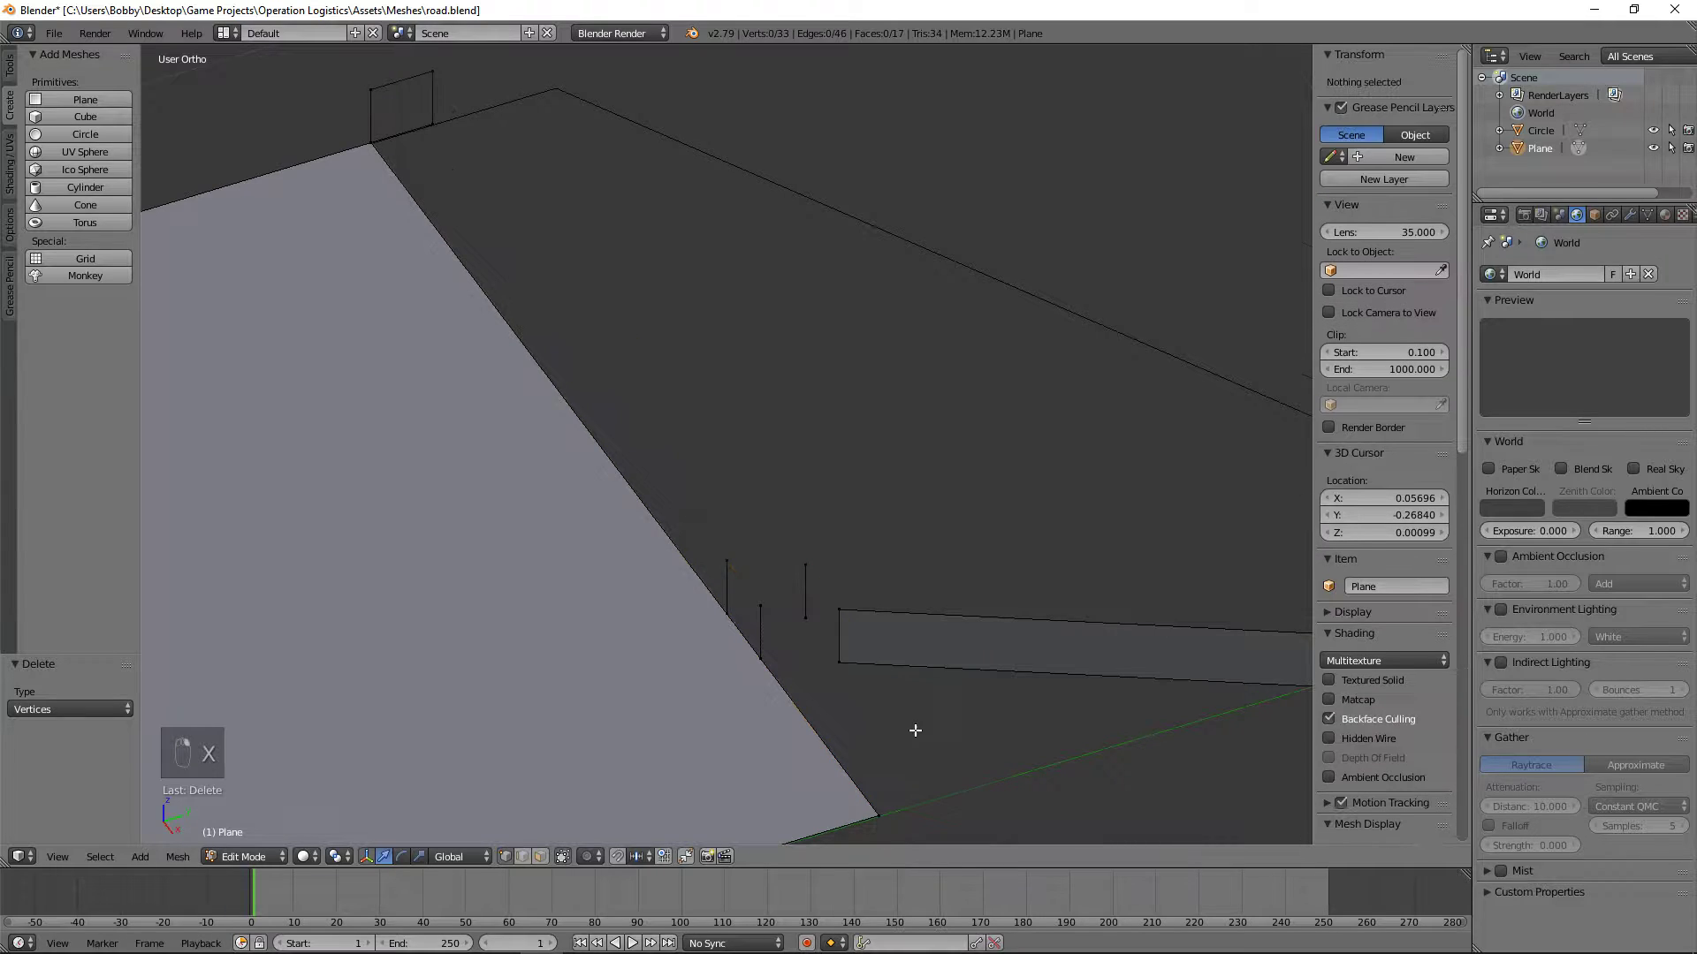
# Step: Fill a road-facing side face between the angled curb's end and the two stacked vertices on the road's edge
pyautogui.scroll(-4, 915, 729)
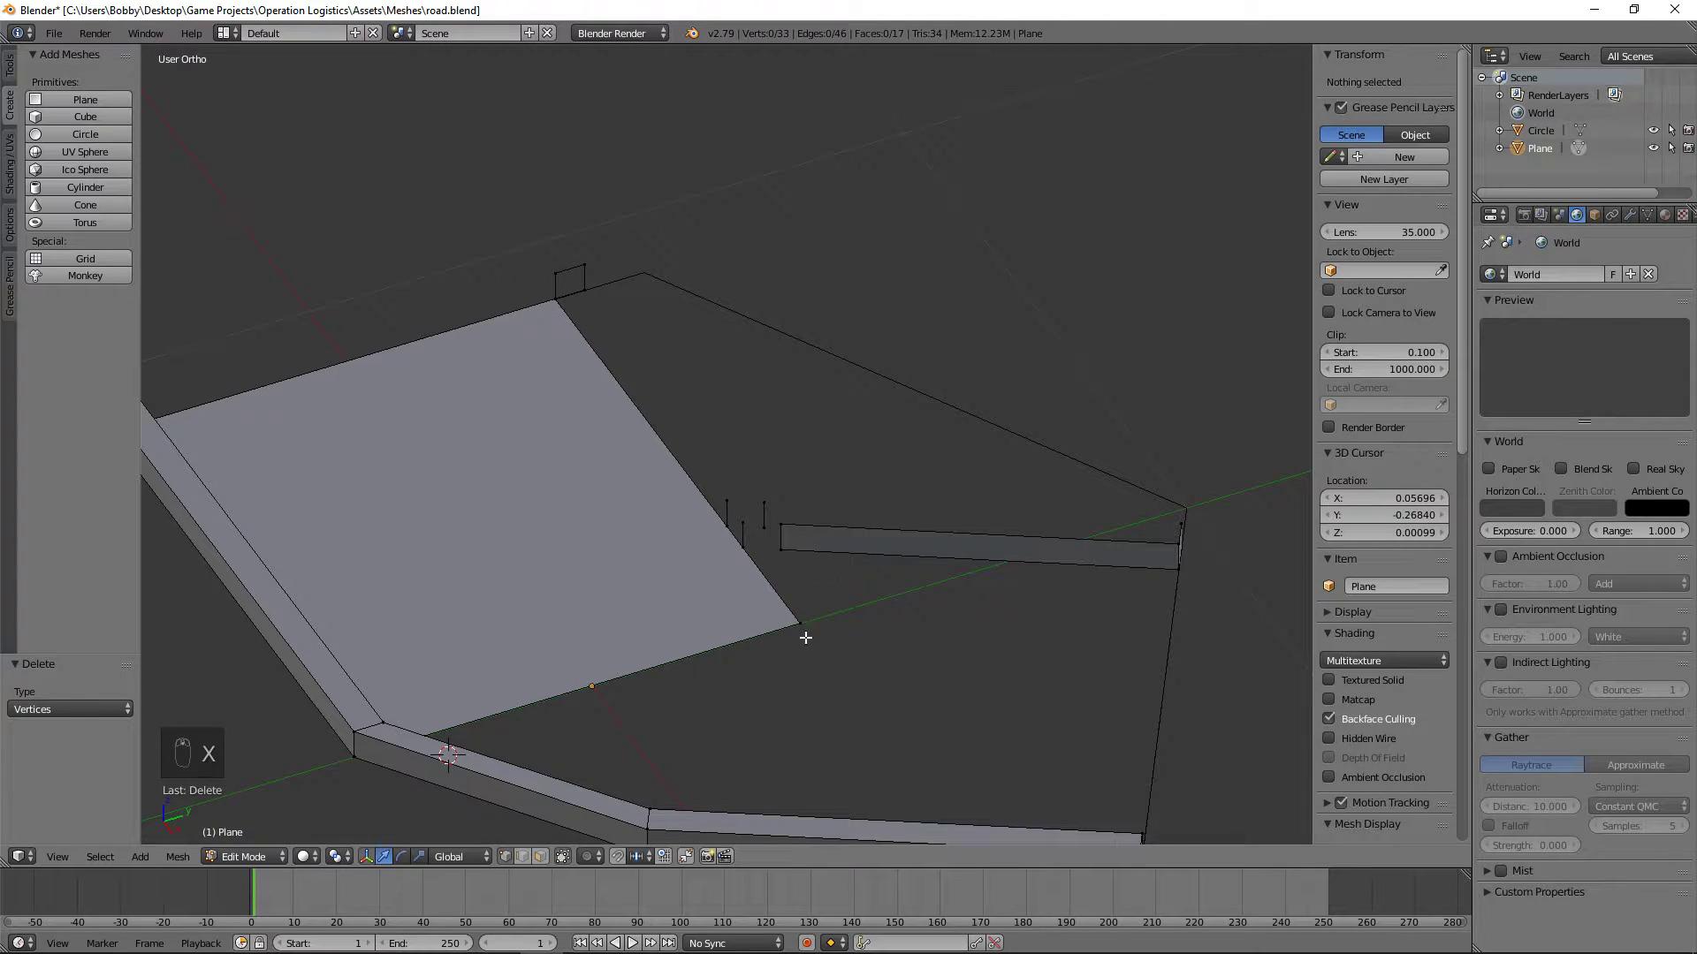
pyautogui.moveTo(800, 634)
pyautogui.mouseDown(button='middle')
pyautogui.moveTo(882, 617)
pyautogui.moveTo(973, 636)
pyautogui.moveTo(825, 639)
pyautogui.mouseUp(button='middle')
pyautogui.scroll(4, 899, 568)
pyautogui.rightClick(784, 575)
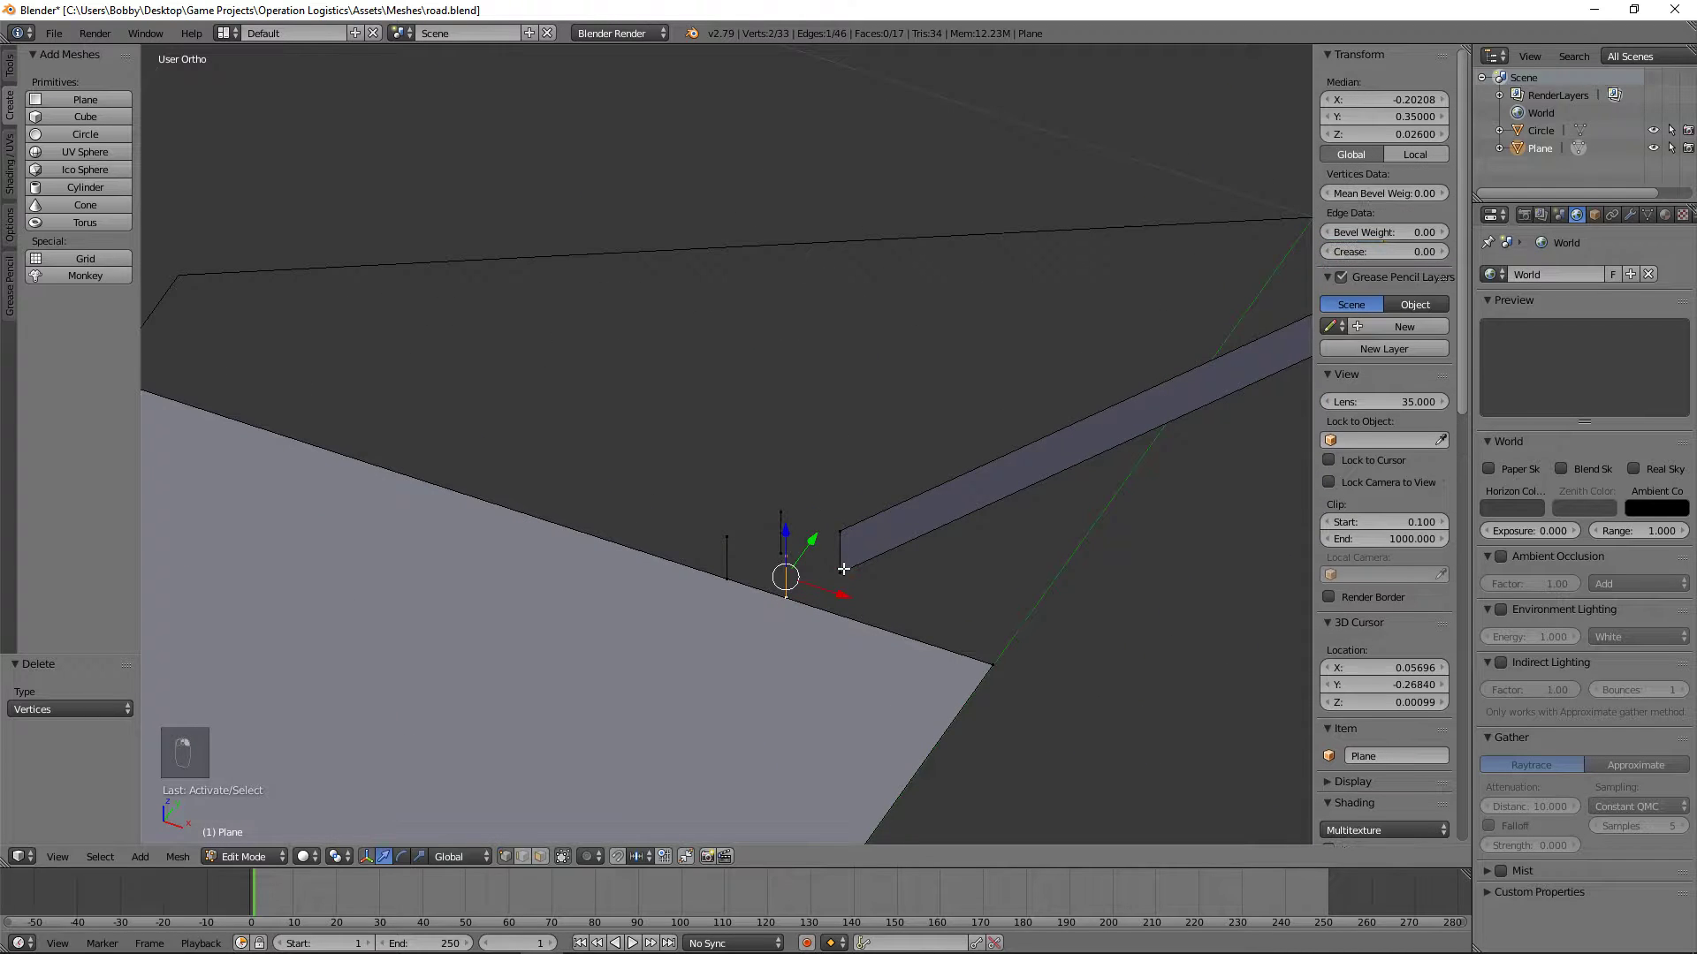
pyautogui.hotkey('shift', 'f')
pyautogui.rightClick(727, 442)
pyautogui.press('f')
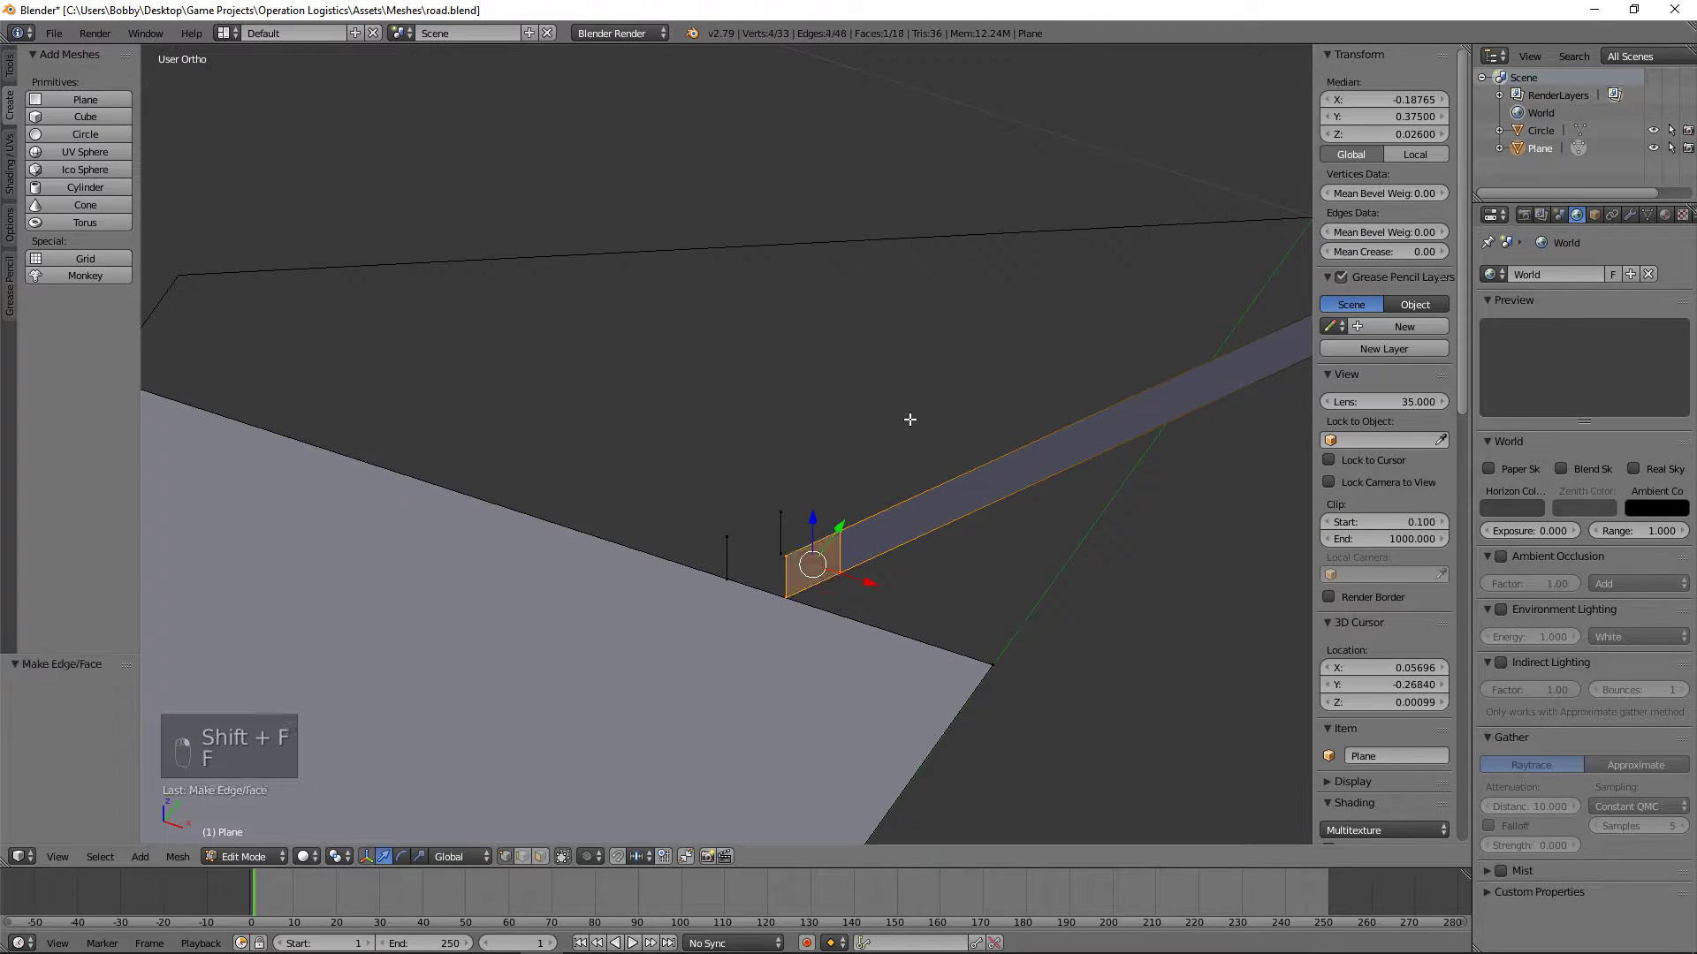
# Step: Fill the outer side face along the full length of the angled curb
pyautogui.moveTo(909, 418); pyautogui.dragTo(511, 444, button='middle')
pyautogui.rightClick(672, 558)
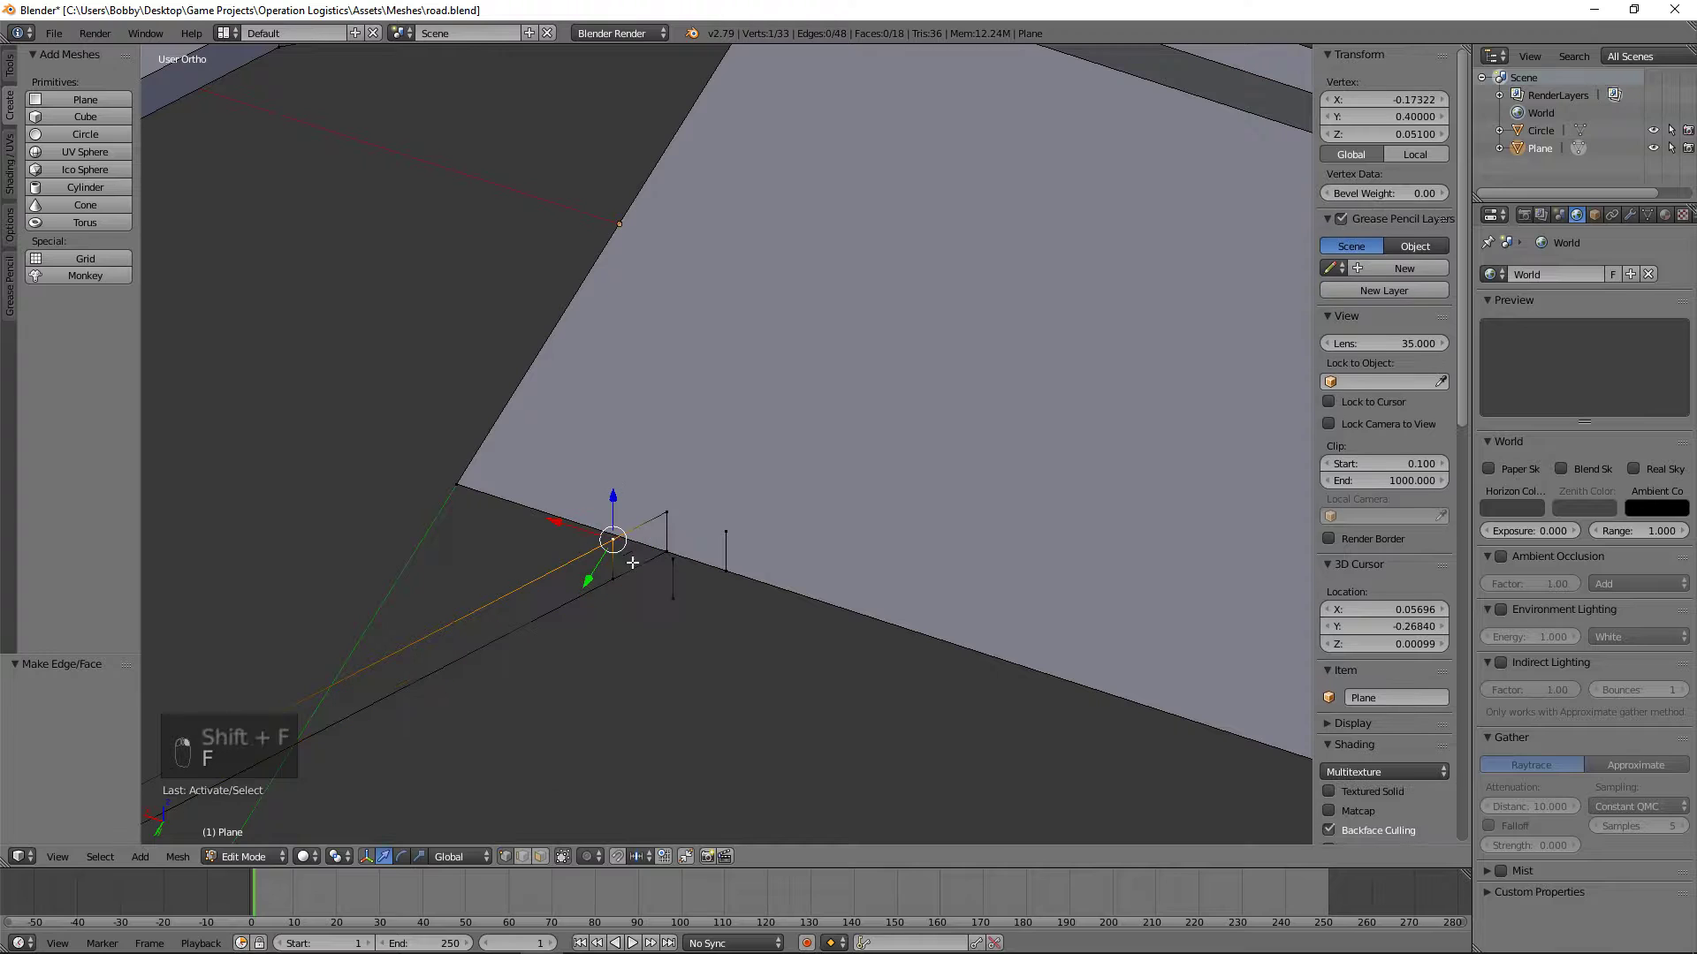
pyautogui.scroll(-5, 676, 599)
pyautogui.moveTo(663, 586); pyautogui.dragTo(577, 622, button='middle')
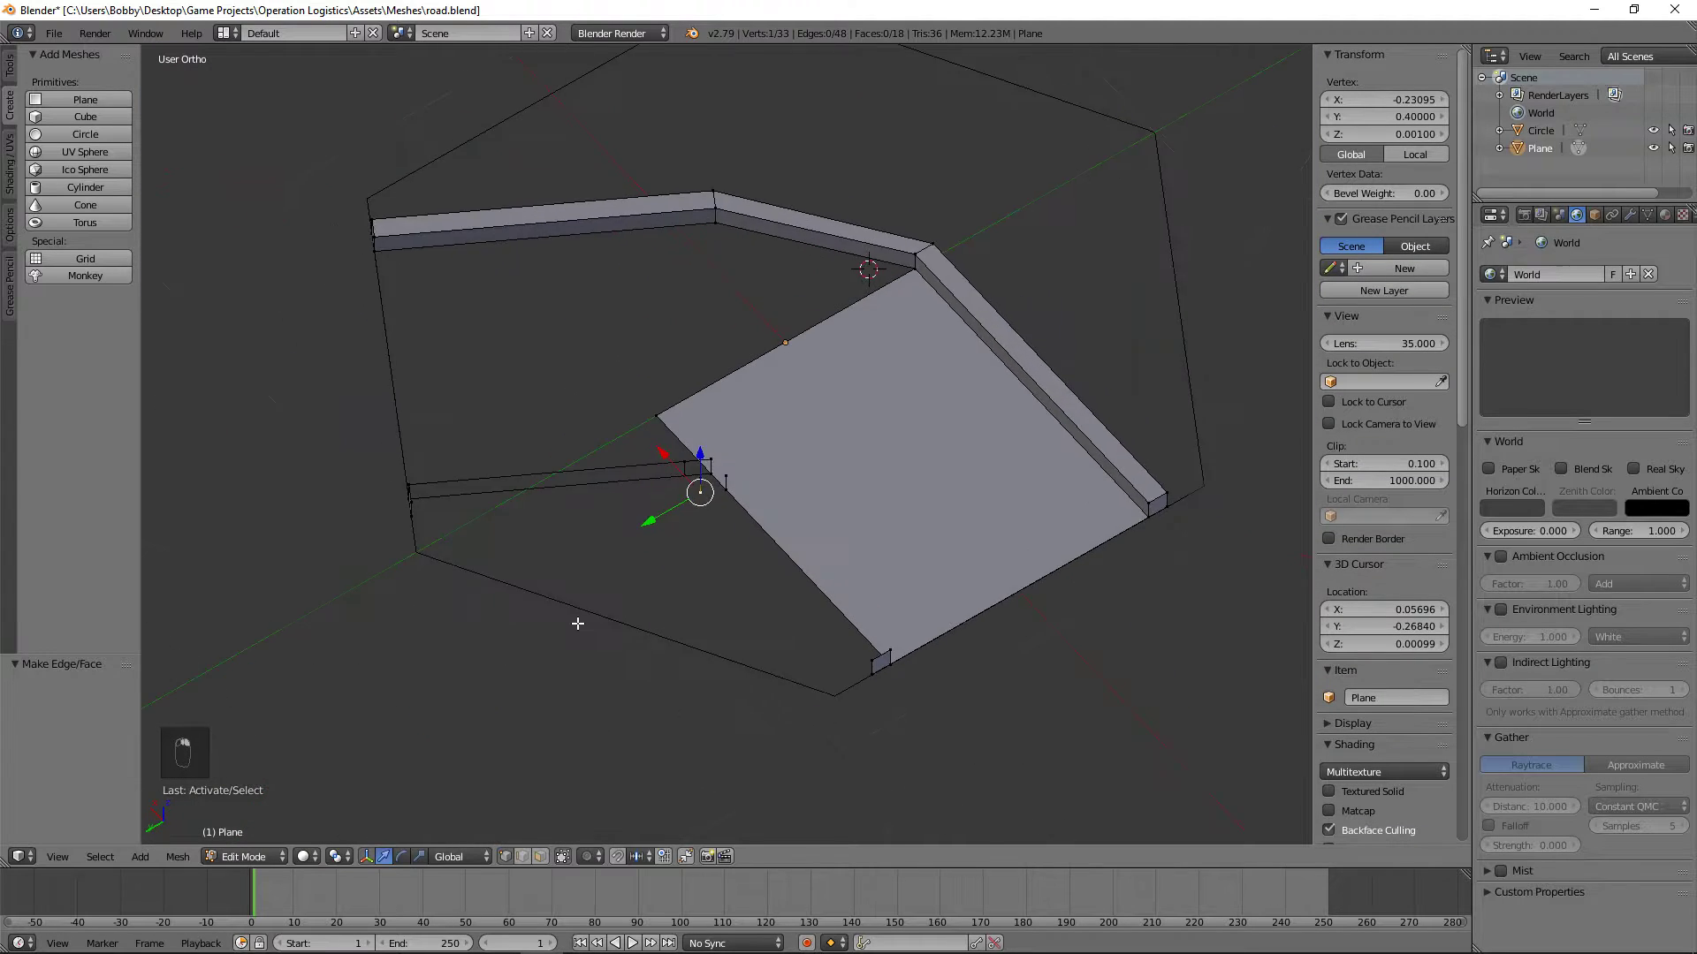
pyautogui.scroll(3, 577, 622)
pyautogui.keyDown('shift'); pyautogui.rightClick(679, 507); pyautogui.keyUp('shift')
pyautogui.moveTo(654, 538); pyautogui.dragTo(436, 590, button='middle')
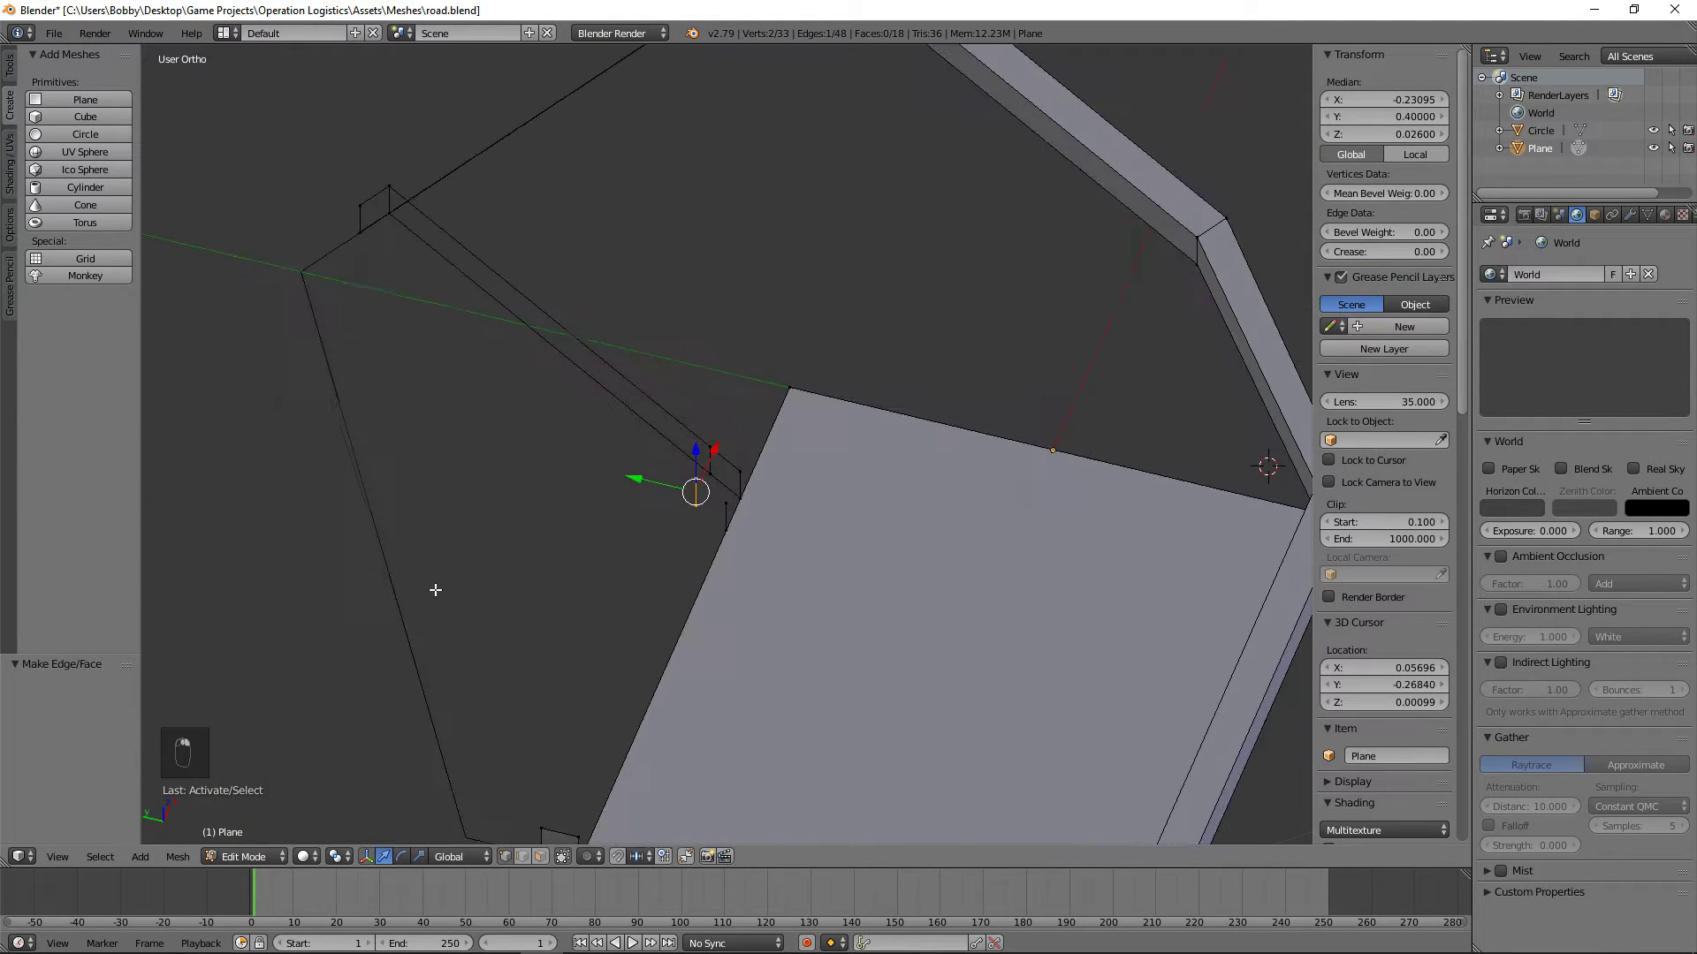
pyautogui.keyDown('shift'); pyautogui.rightClick(362, 236); pyautogui.keyUp('shift')
pyautogui.keyDown('shift'); pyautogui.rightClick(360, 208); pyautogui.keyUp('shift')
pyautogui.press('f')
pyautogui.press('a')
# Step: Fill the top face of the angled curb along its full length
pyautogui.rightClick(360, 204)
pyautogui.keyDown('shift'); pyautogui.rightClick(387, 188); pyautogui.keyUp('shift')
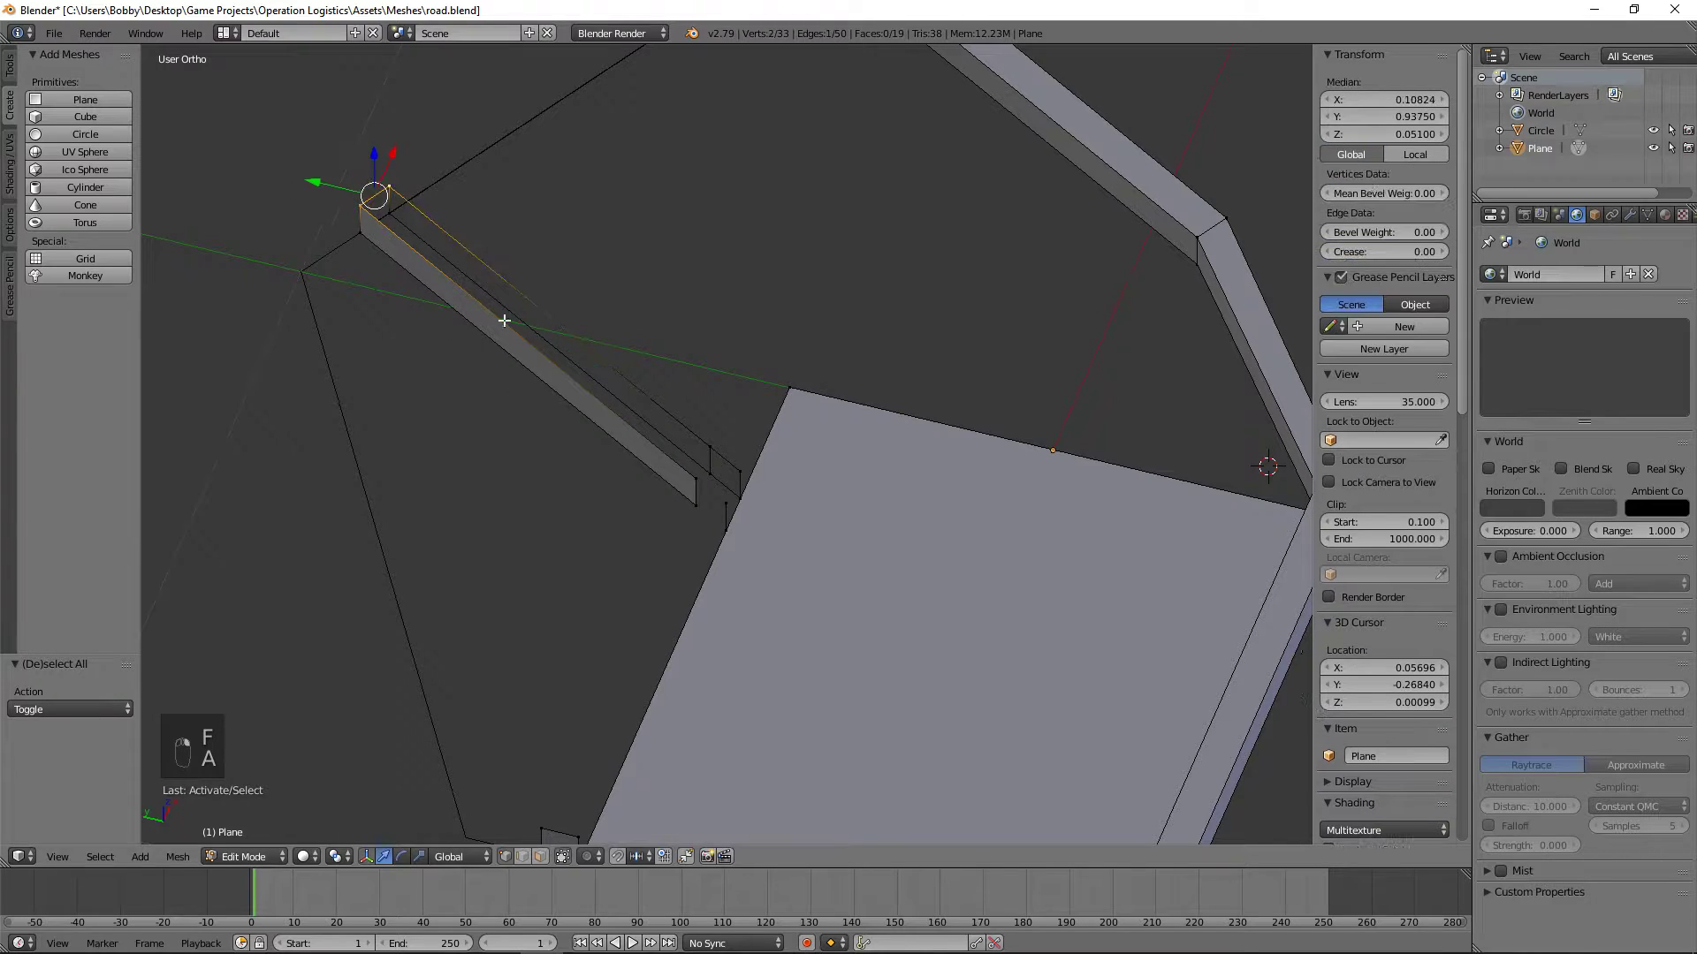
pyautogui.keyDown('shift'); pyautogui.rightClick(692, 470); pyautogui.keyUp('shift')
pyautogui.press('f')
pyautogui.press('a')
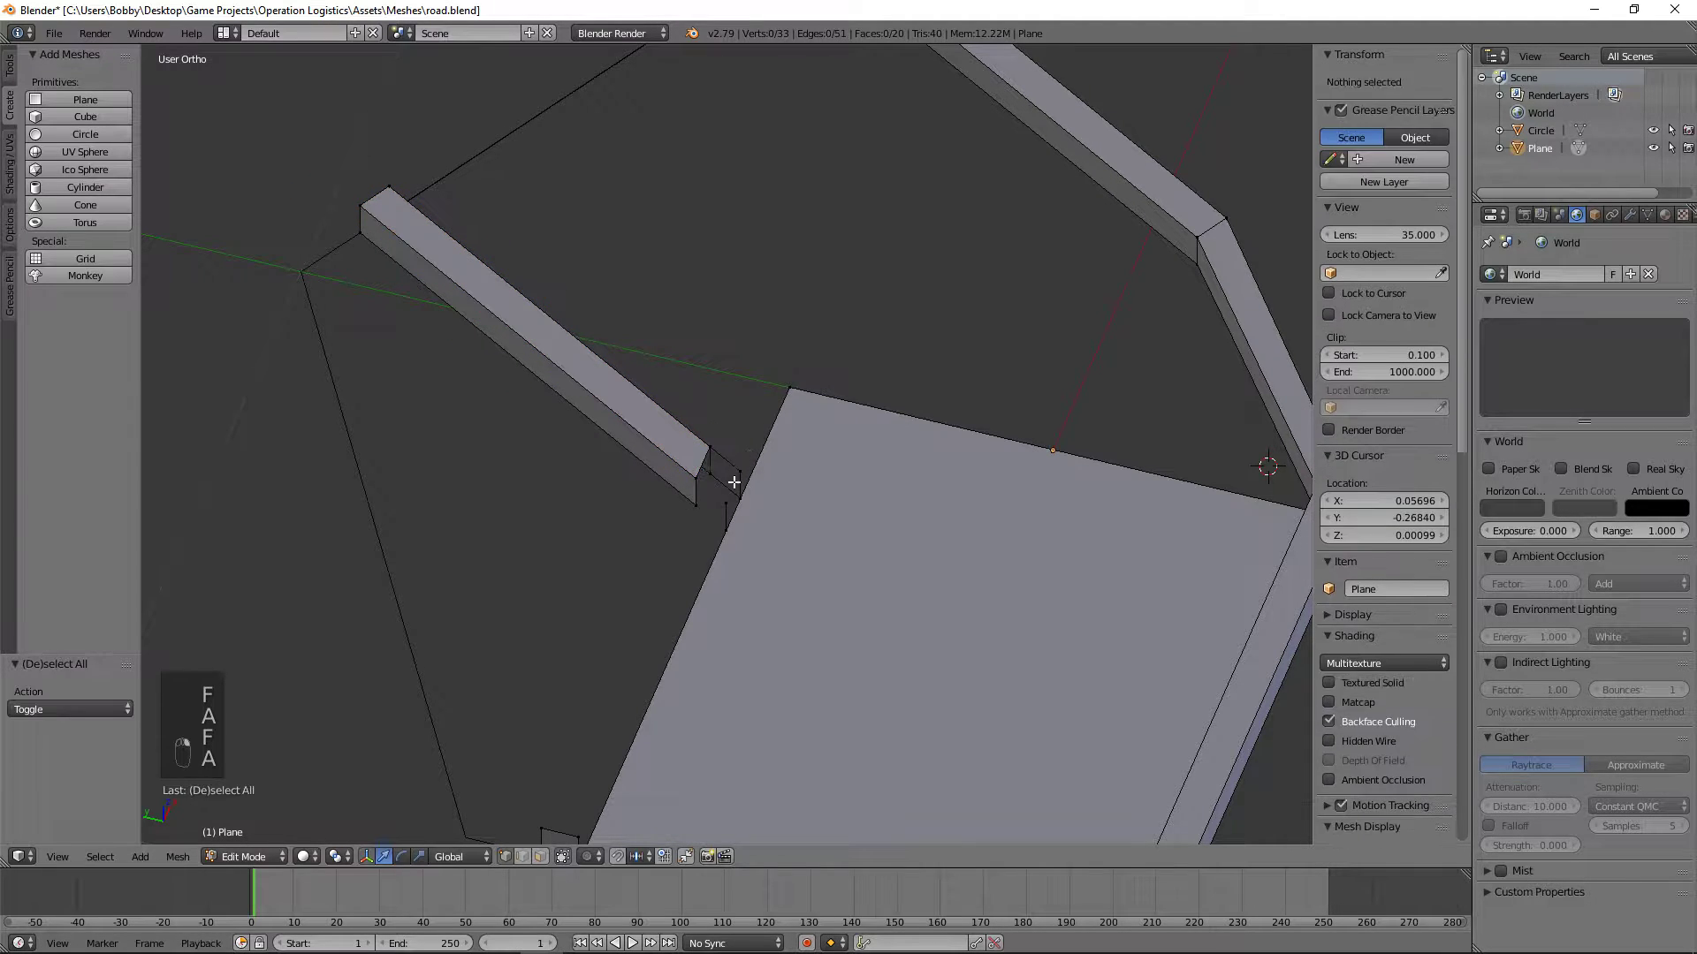
# Step: Fill the top face of the short joint piece between the angled curb and the road's edge
pyautogui.rightClick(696, 478)
pyautogui.keyDown('shift'); pyautogui.rightClick(710, 442); pyautogui.keyUp('shift')
pyautogui.keyDown('shift'); pyautogui.rightClick(739, 472); pyautogui.keyUp('shift')
pyautogui.keyDown('shift'); pyautogui.rightClick(726, 504); pyautogui.keyUp('shift')
pyautogui.press('f')
pyautogui.press('a')
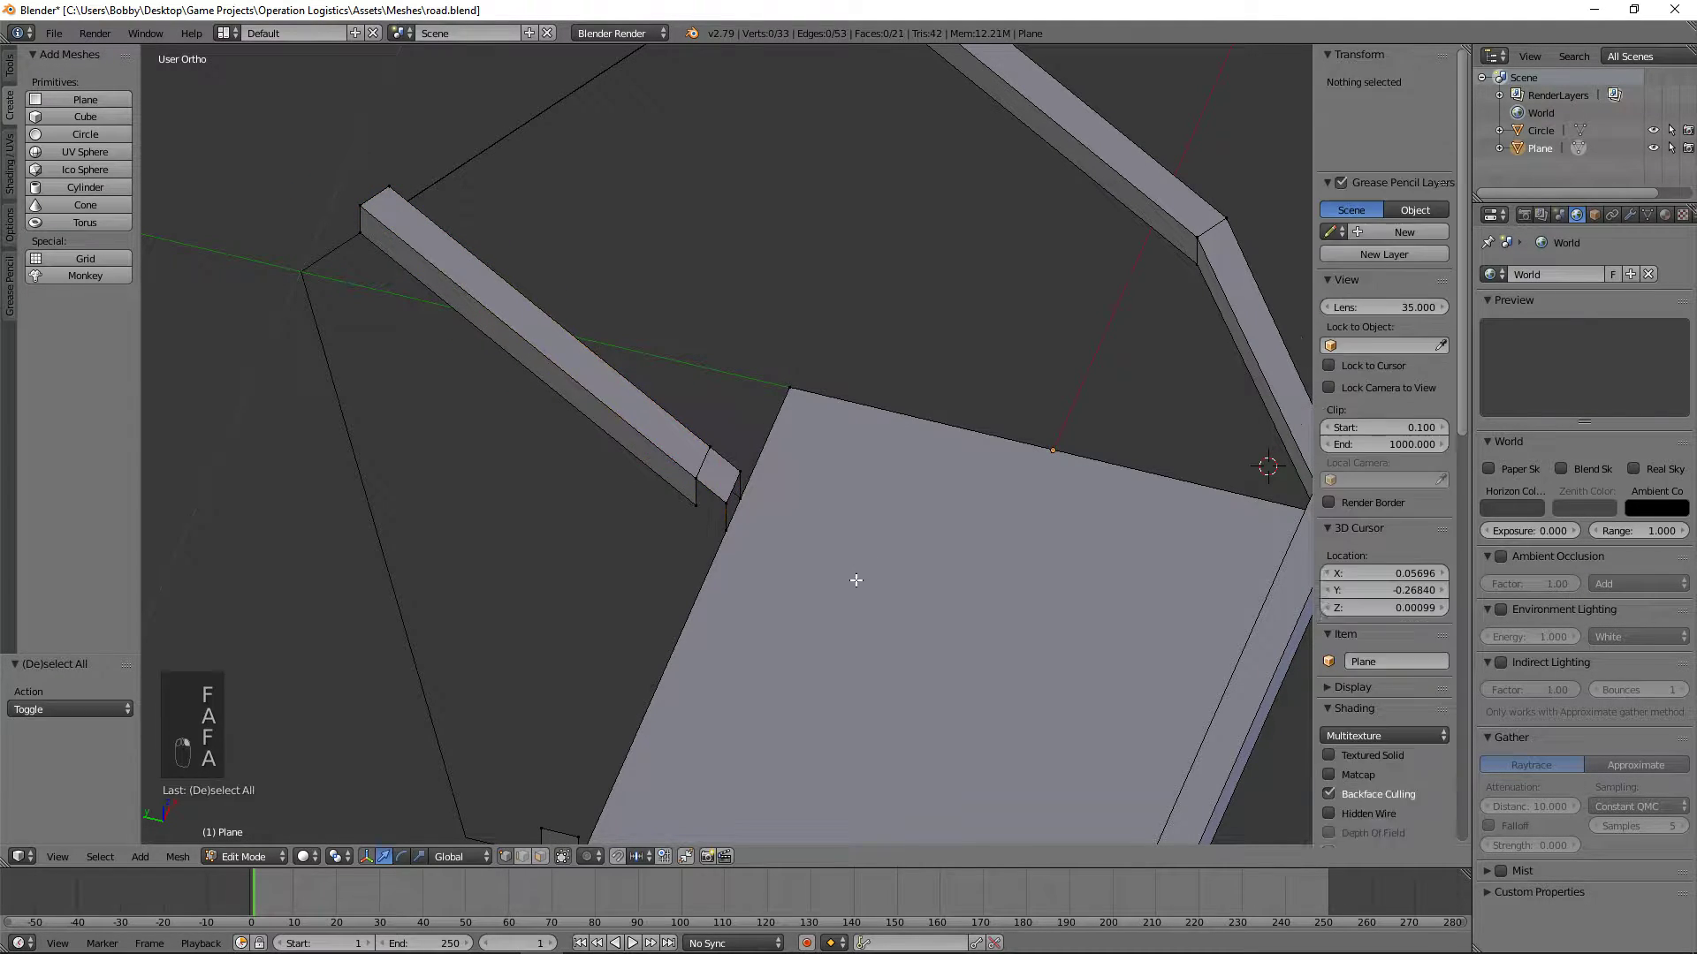
# Step: Fill the outer side face of the short joint piece between the angled curb and the road's edge
pyautogui.scroll(4, 853, 578)
pyautogui.rightClick(653, 519)
pyautogui.keyDown('shift'); pyautogui.rightClick(655, 565); pyautogui.keyUp('shift')
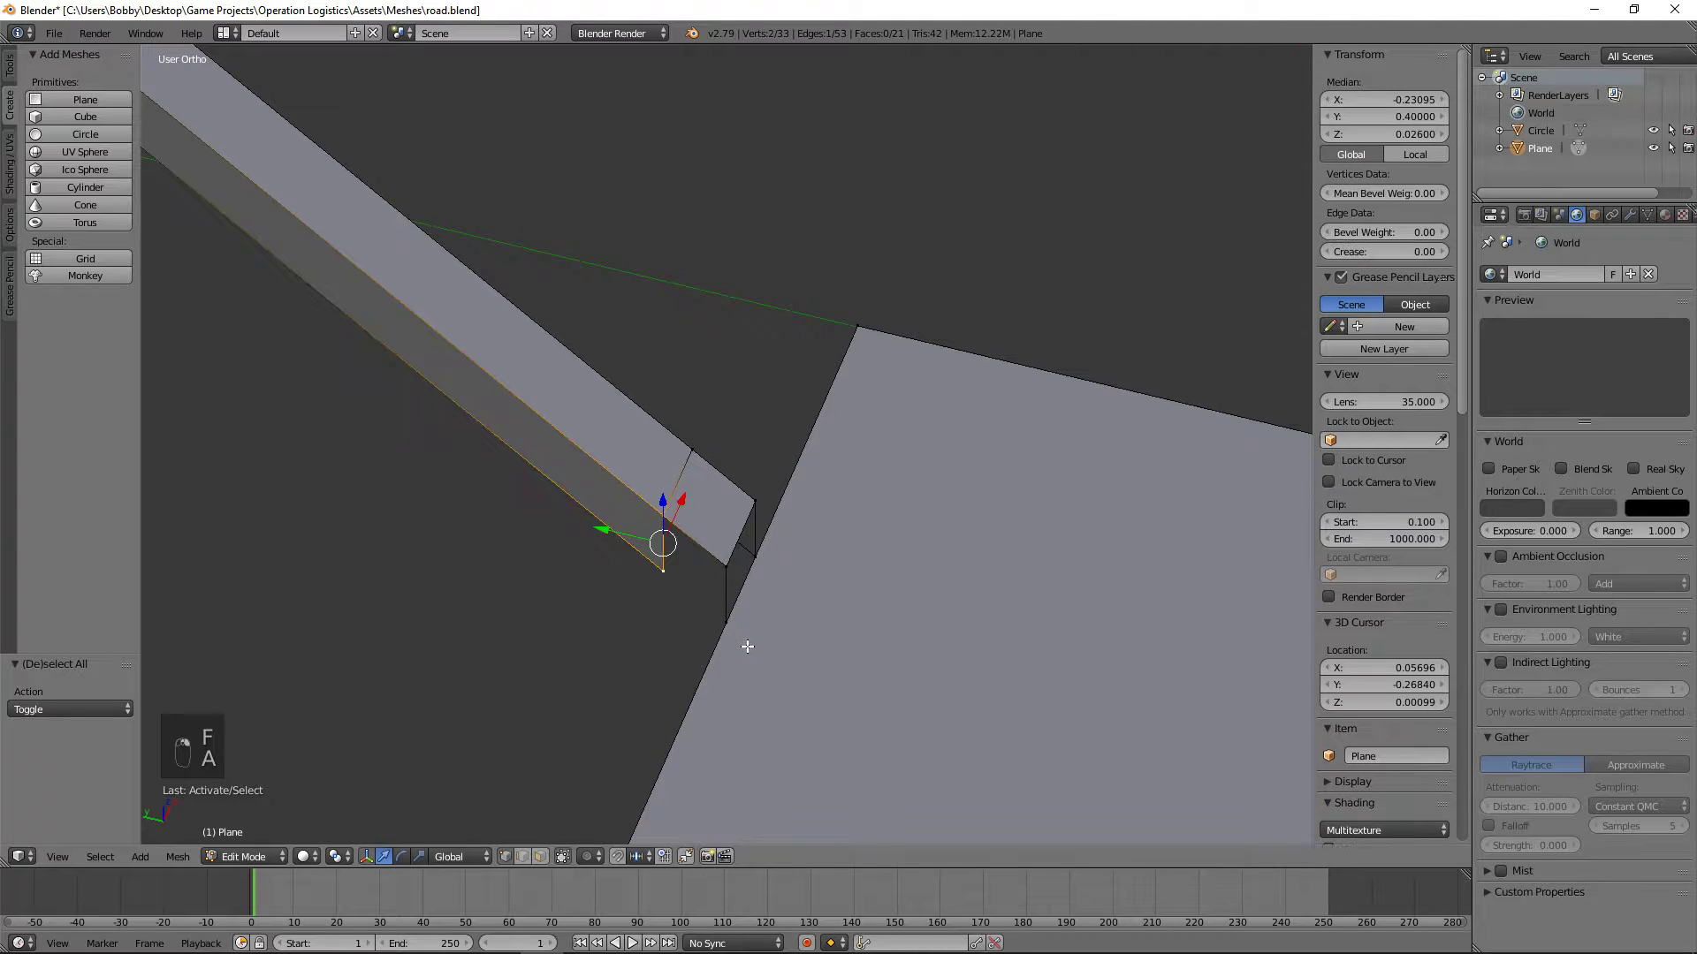
pyautogui.keyDown('shift'); pyautogui.rightClick(744, 642); pyautogui.keyUp('shift')
pyautogui.keyDown('shift'); pyautogui.rightClick(737, 544); pyautogui.keyUp('shift')
pyautogui.press('f')
pyautogui.hotkey('ctrl', 'z')
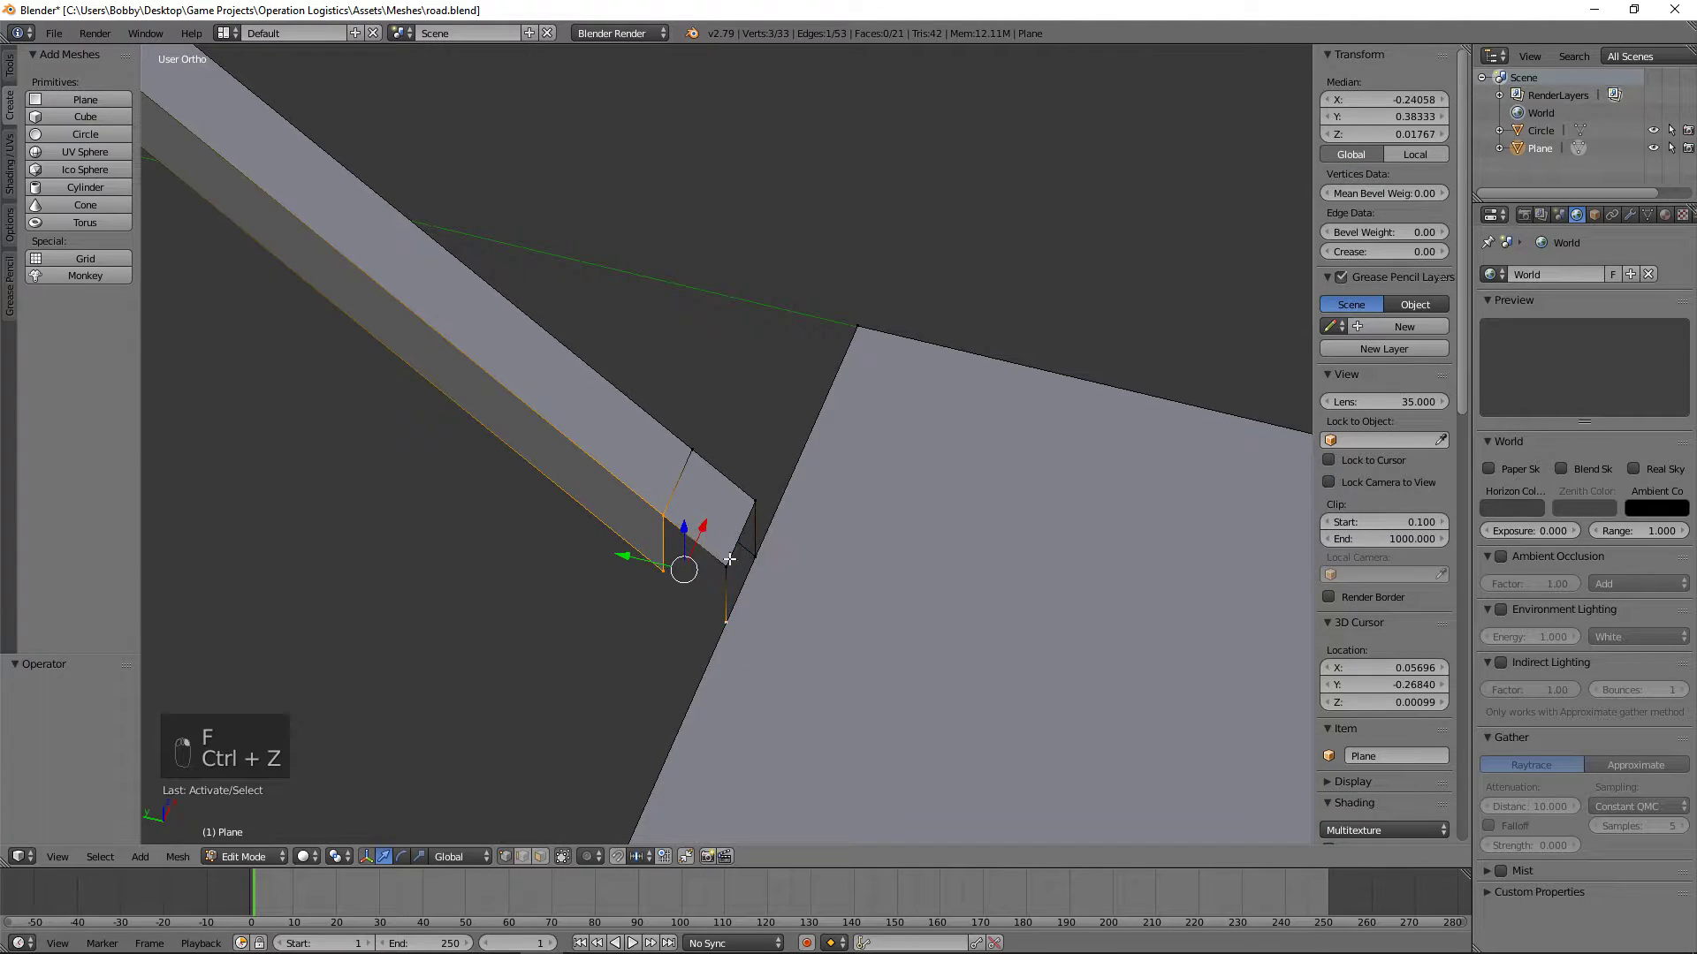
pyautogui.press('f')
pyautogui.press('a')
# Step: Close the joint piece with an end face along the road's edge
pyautogui.rightClick(727, 622)
pyautogui.keyDown('shift'); pyautogui.rightClick(727, 569); pyautogui.keyUp('shift')
pyautogui.keyDown('shift'); pyautogui.rightClick(756, 558); pyautogui.keyUp('shift')
pyautogui.keyDown('shift'); pyautogui.rightClick(755, 503); pyautogui.keyUp('shift')
pyautogui.press('f')
pyautogui.press('a')
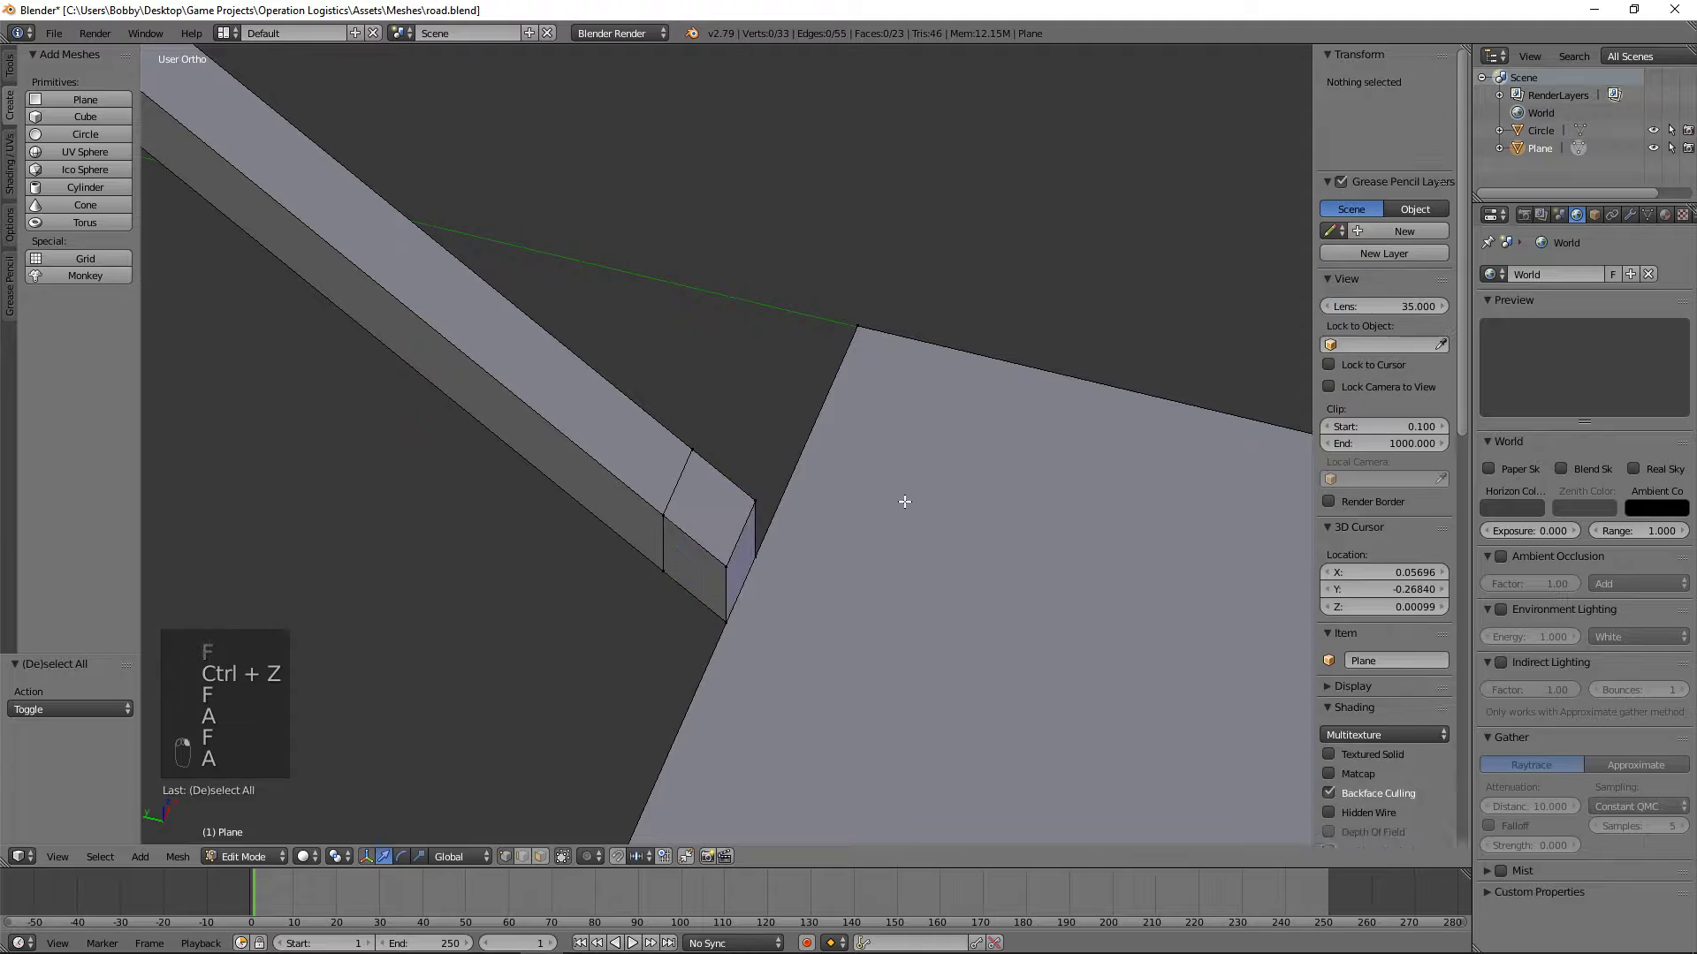
# Step: Delete the joint piece's outer side face
pyautogui.moveTo(904, 500); pyautogui.dragTo(796, 591, button='middle')
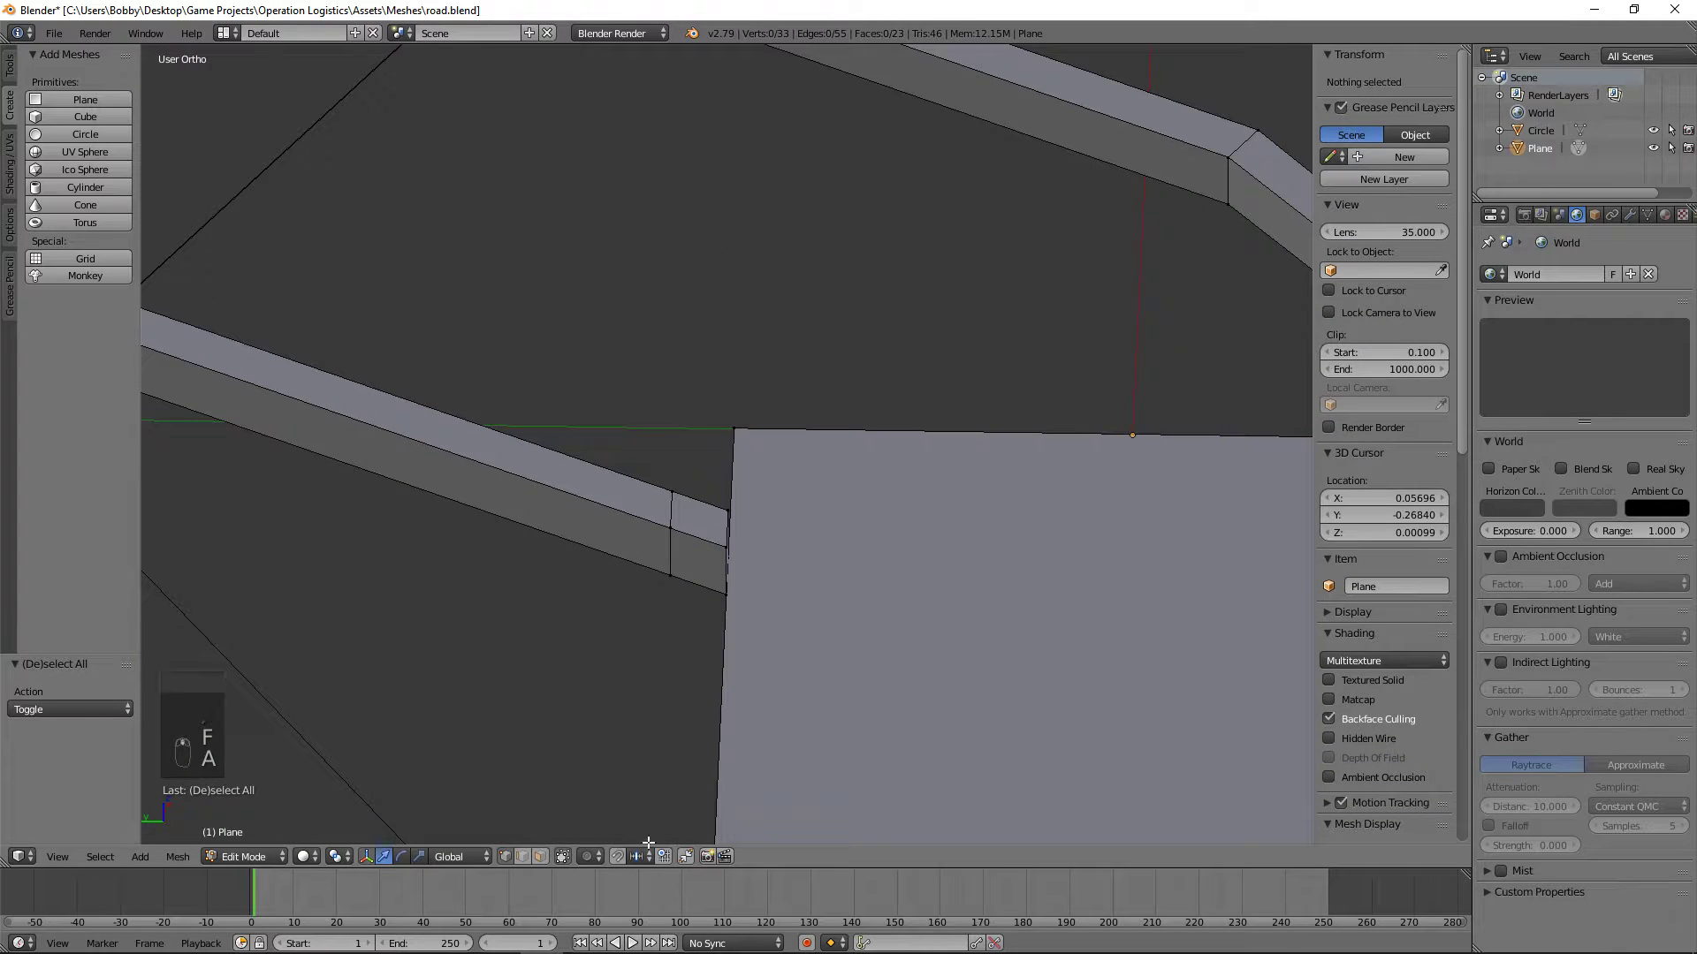
pyautogui.rightClick(707, 552)
pyautogui.press('x')
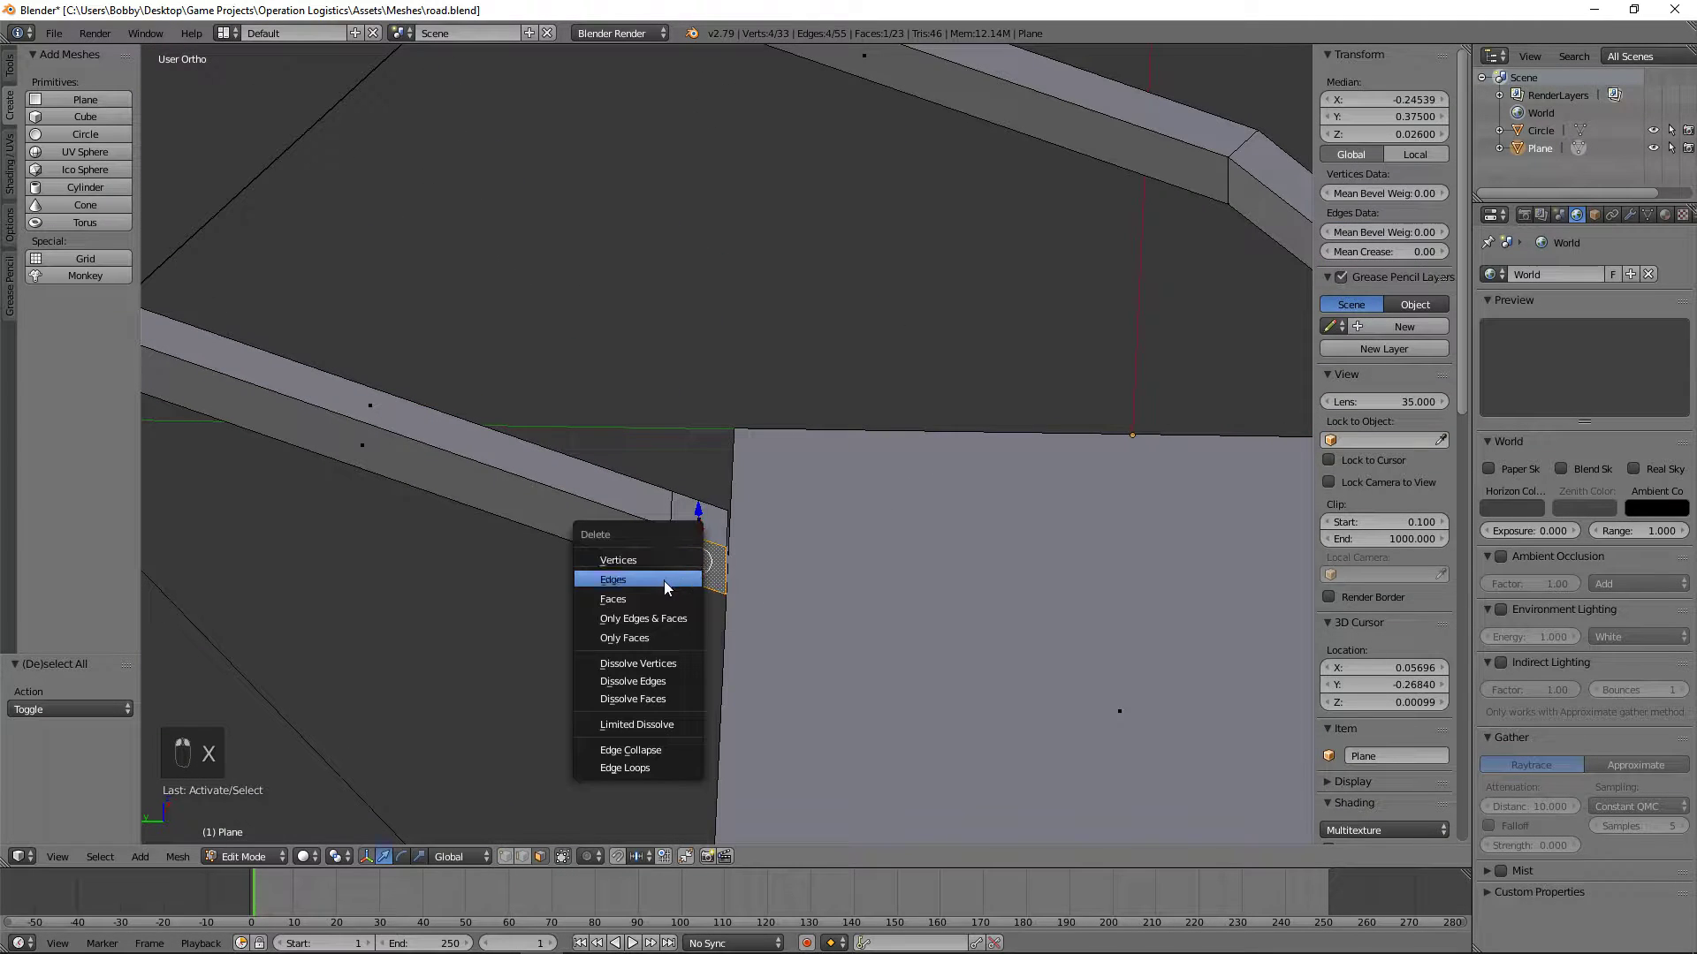
pyautogui.click(658, 596)
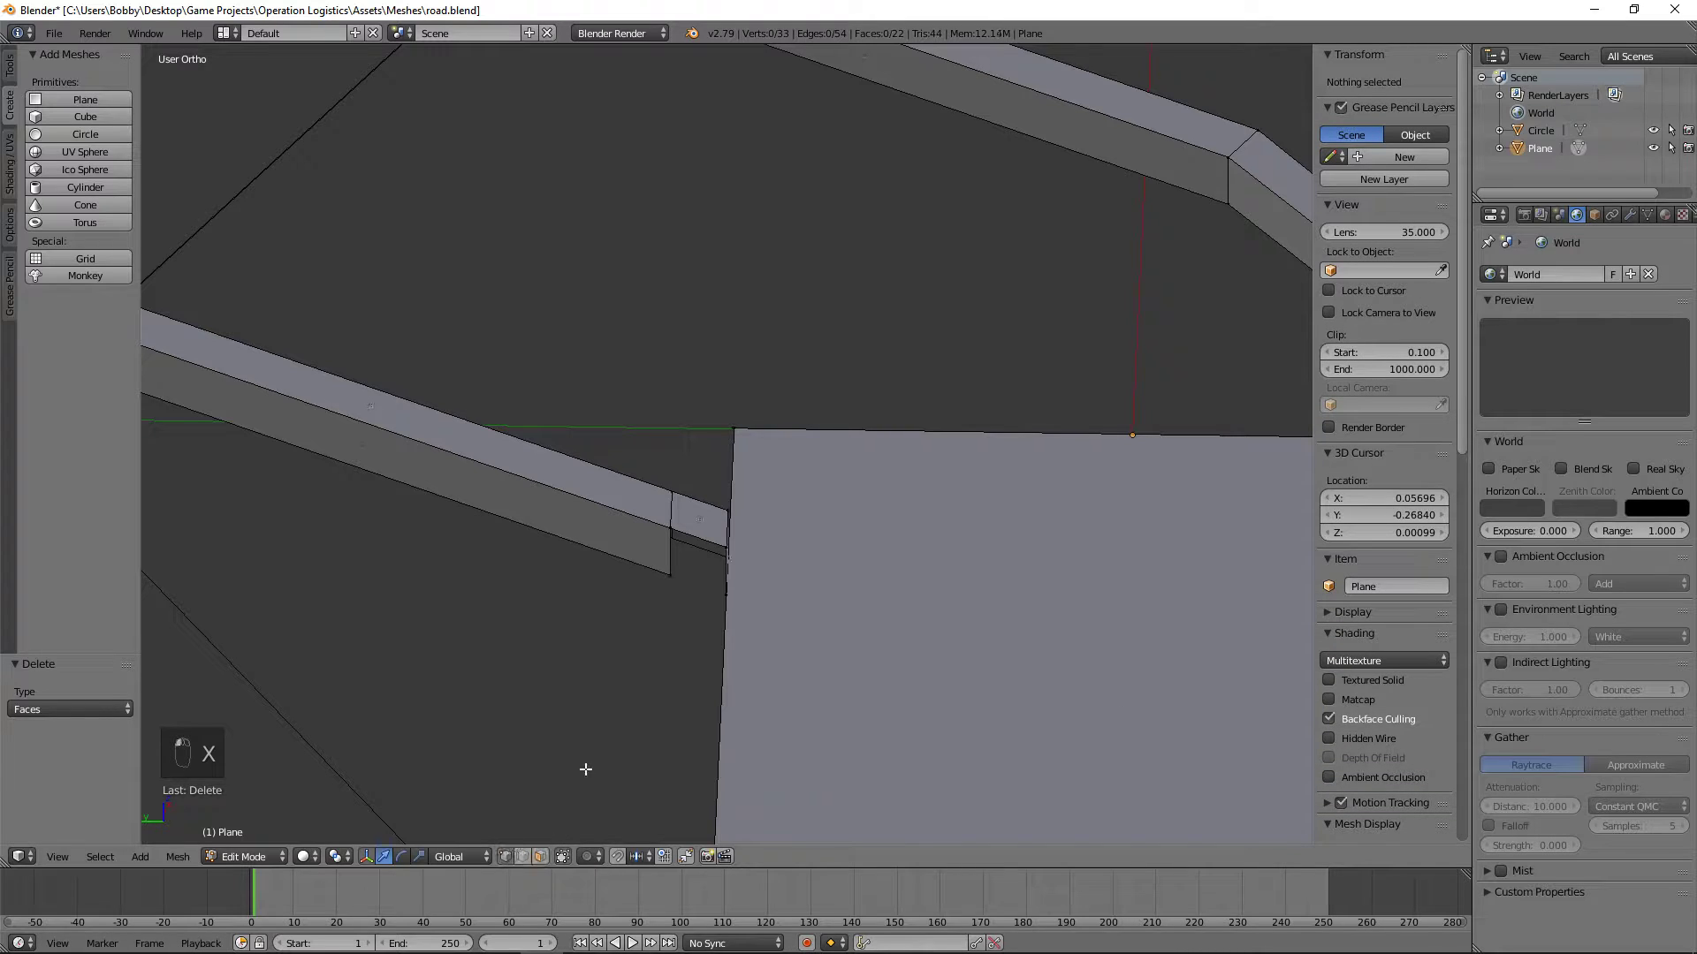
# Step: Fill the straight curb's road-facing side face from the joint piece's corner to the curb's far end
pyautogui.rightClick(673, 528)
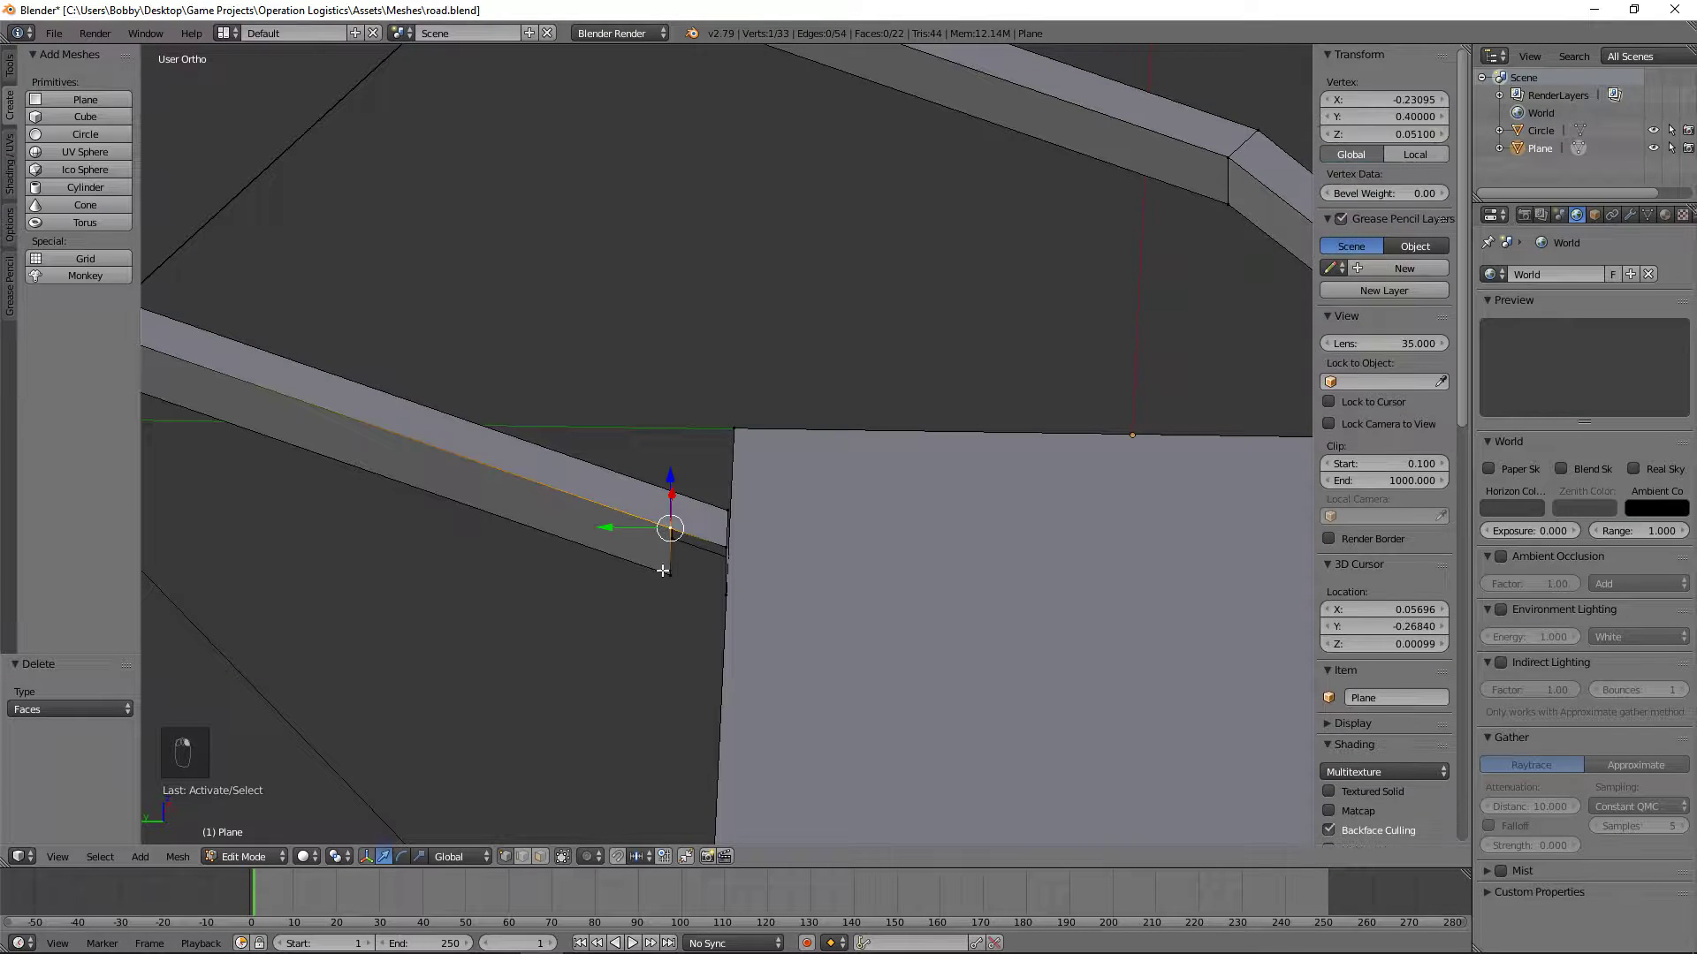
pyautogui.keyDown('shift'); pyautogui.rightClick(665, 572); pyautogui.keyUp('shift')
pyautogui.keyDown('shift'); pyautogui.rightClick(725, 548); pyautogui.keyUp('shift')
pyautogui.keyDown('shift'); pyautogui.rightClick(730, 593); pyautogui.keyUp('shift')
pyautogui.moveTo(785, 591); pyautogui.dragTo(476, 605, button='middle')
pyautogui.keyDown('shift'); pyautogui.rightClick(315, 224); pyautogui.keyUp('shift')
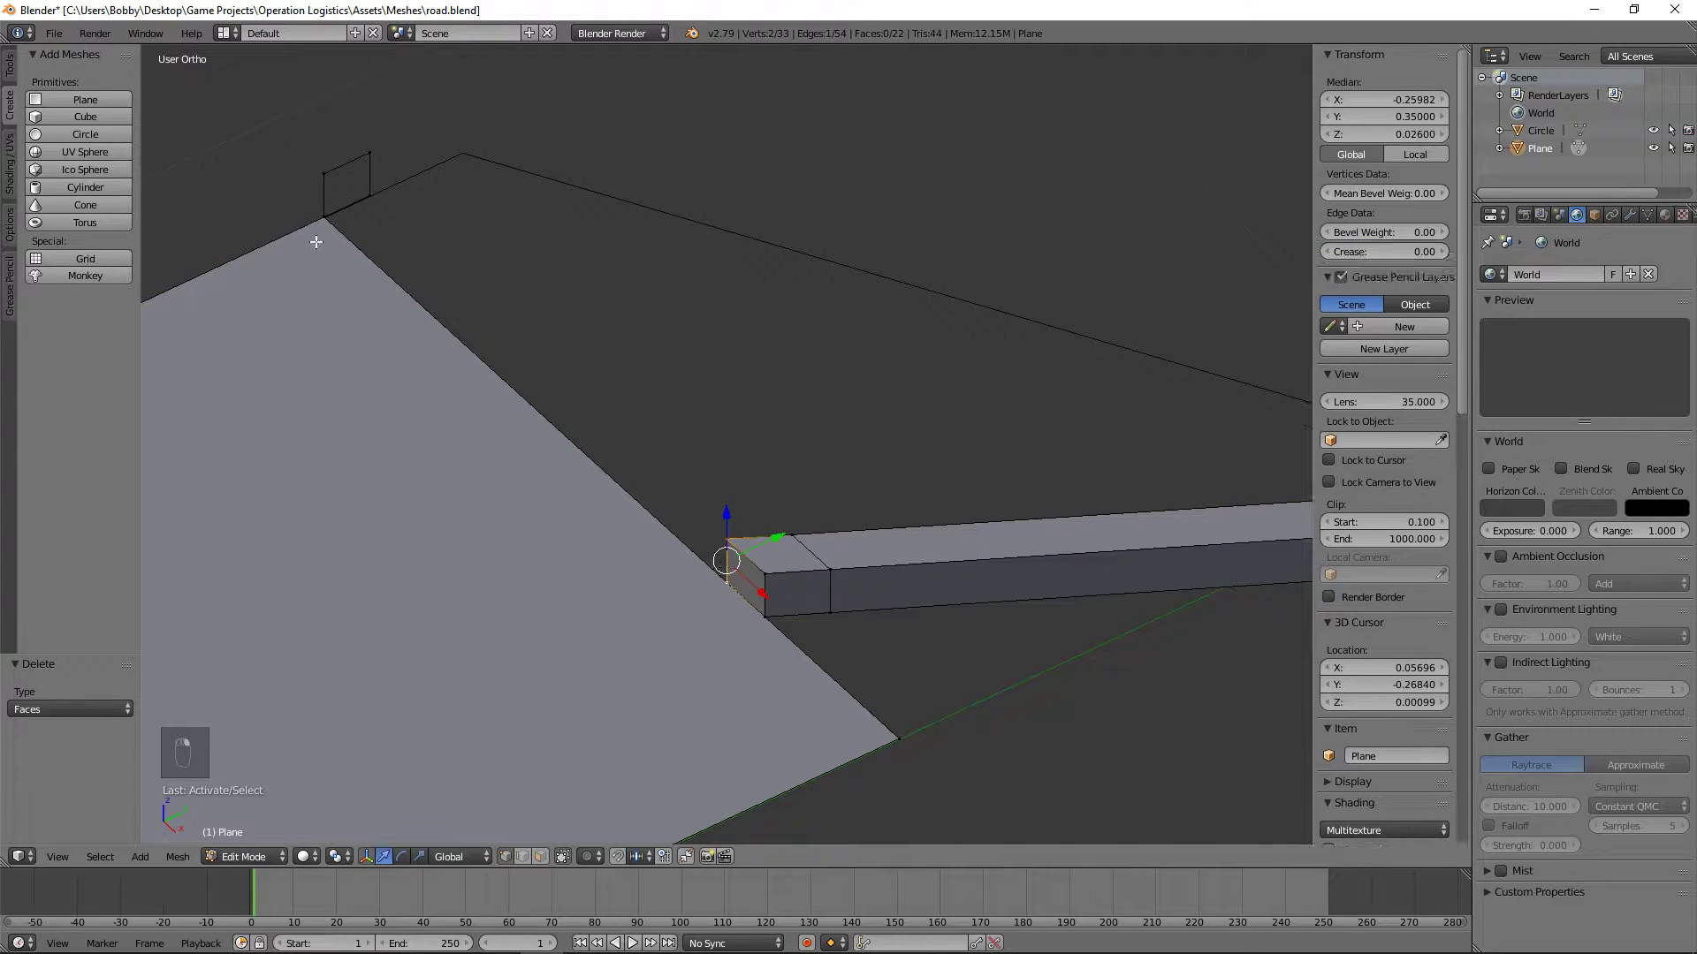
pyautogui.press('f')
pyautogui.press('a')
# Step: Fill the straight curb's outer side face from the angled curb's outer end to the curb's far end
pyautogui.rightClick(370, 196)
pyautogui.moveTo(833, 353); pyautogui.dragTo(606, 594, button='middle')
pyautogui.keyDown('shift'); pyautogui.rightClick(640, 575); pyautogui.keyUp('shift')
pyautogui.keyDown('shift'); pyautogui.rightClick(640, 561); pyautogui.keyUp('shift')
pyautogui.keyDown('shift'); pyautogui.rightClick(639, 558); pyautogui.keyUp('shift')
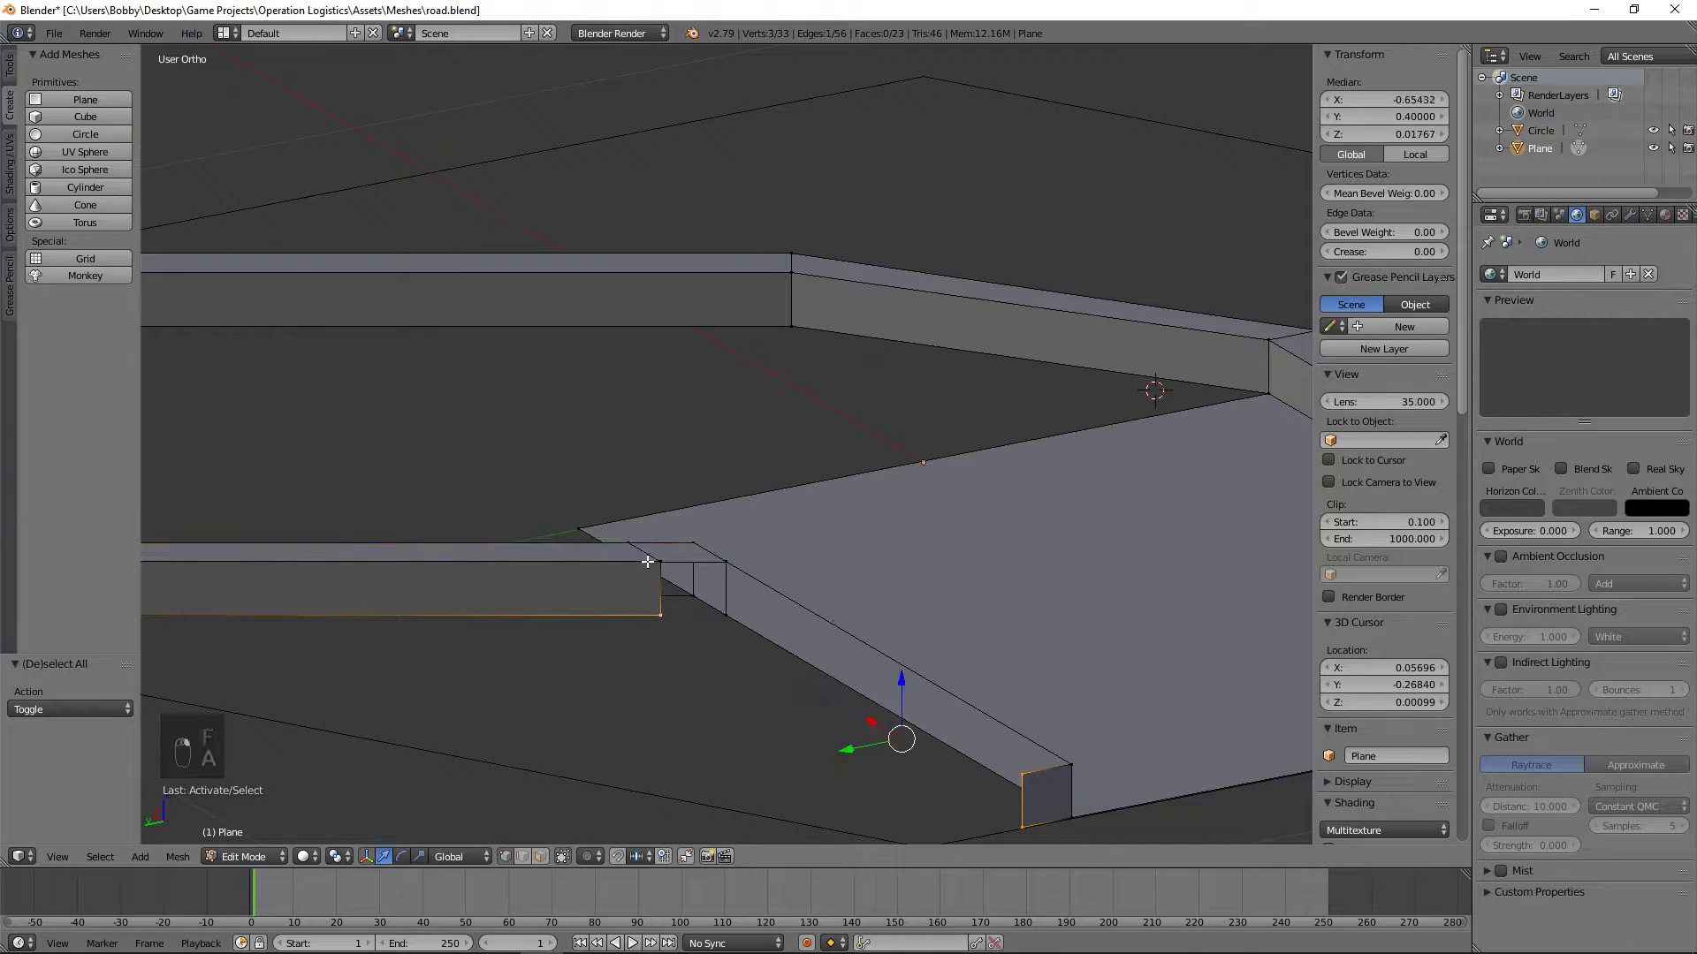
pyautogui.keyDown('shift'); pyautogui.rightClick(657, 565); pyautogui.keyUp('shift')
pyautogui.press('f')
pyautogui.press('a')
# Step: Fill the top face of the straight curb from the joint to its far end
pyautogui.rightClick(661, 564)
pyautogui.keyDown('shift'); pyautogui.rightClick(721, 564); pyautogui.keyUp('shift')
pyautogui.moveTo(721, 564); pyautogui.dragTo(935, 598, button='middle')
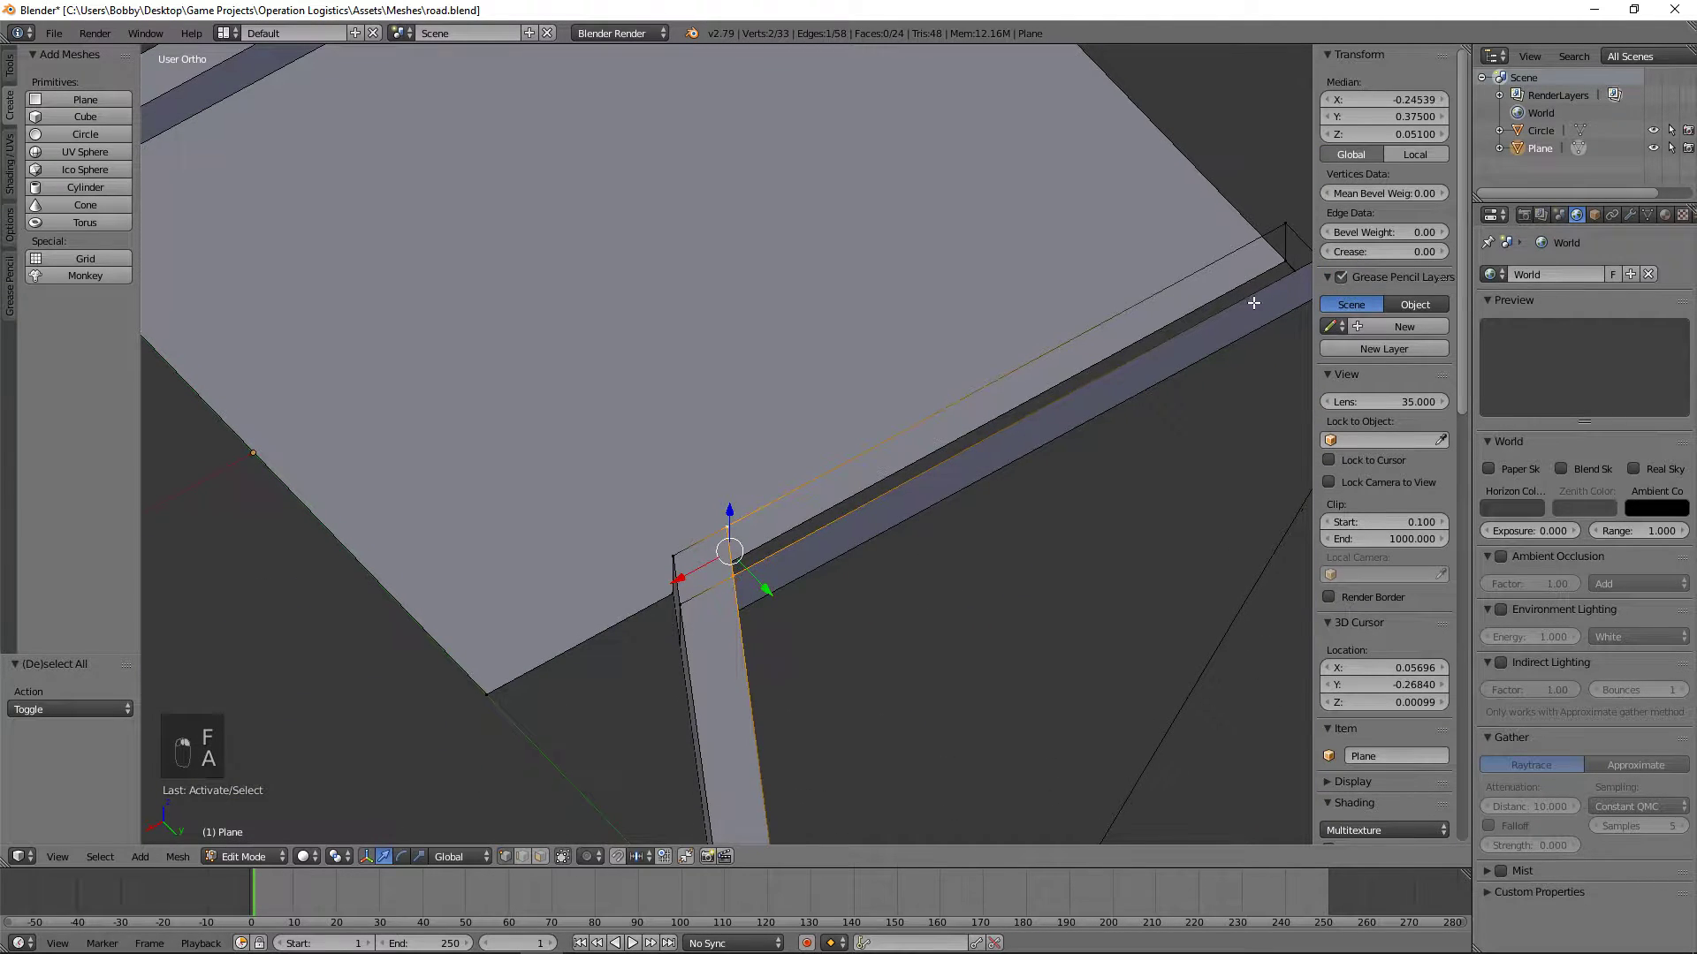
pyautogui.keyDown('shift'); pyautogui.moveTo(1261, 291); pyautogui.dragTo(1102, 326, button='middle'); pyautogui.keyUp('shift')
pyautogui.keyDown('shift'); pyautogui.rightClick(1100, 324); pyautogui.keyUp('shift')
pyautogui.keyDown('shift'); pyautogui.rightClick(1059, 285); pyautogui.keyUp('shift')
pyautogui.press('f')
pyautogui.press('a')
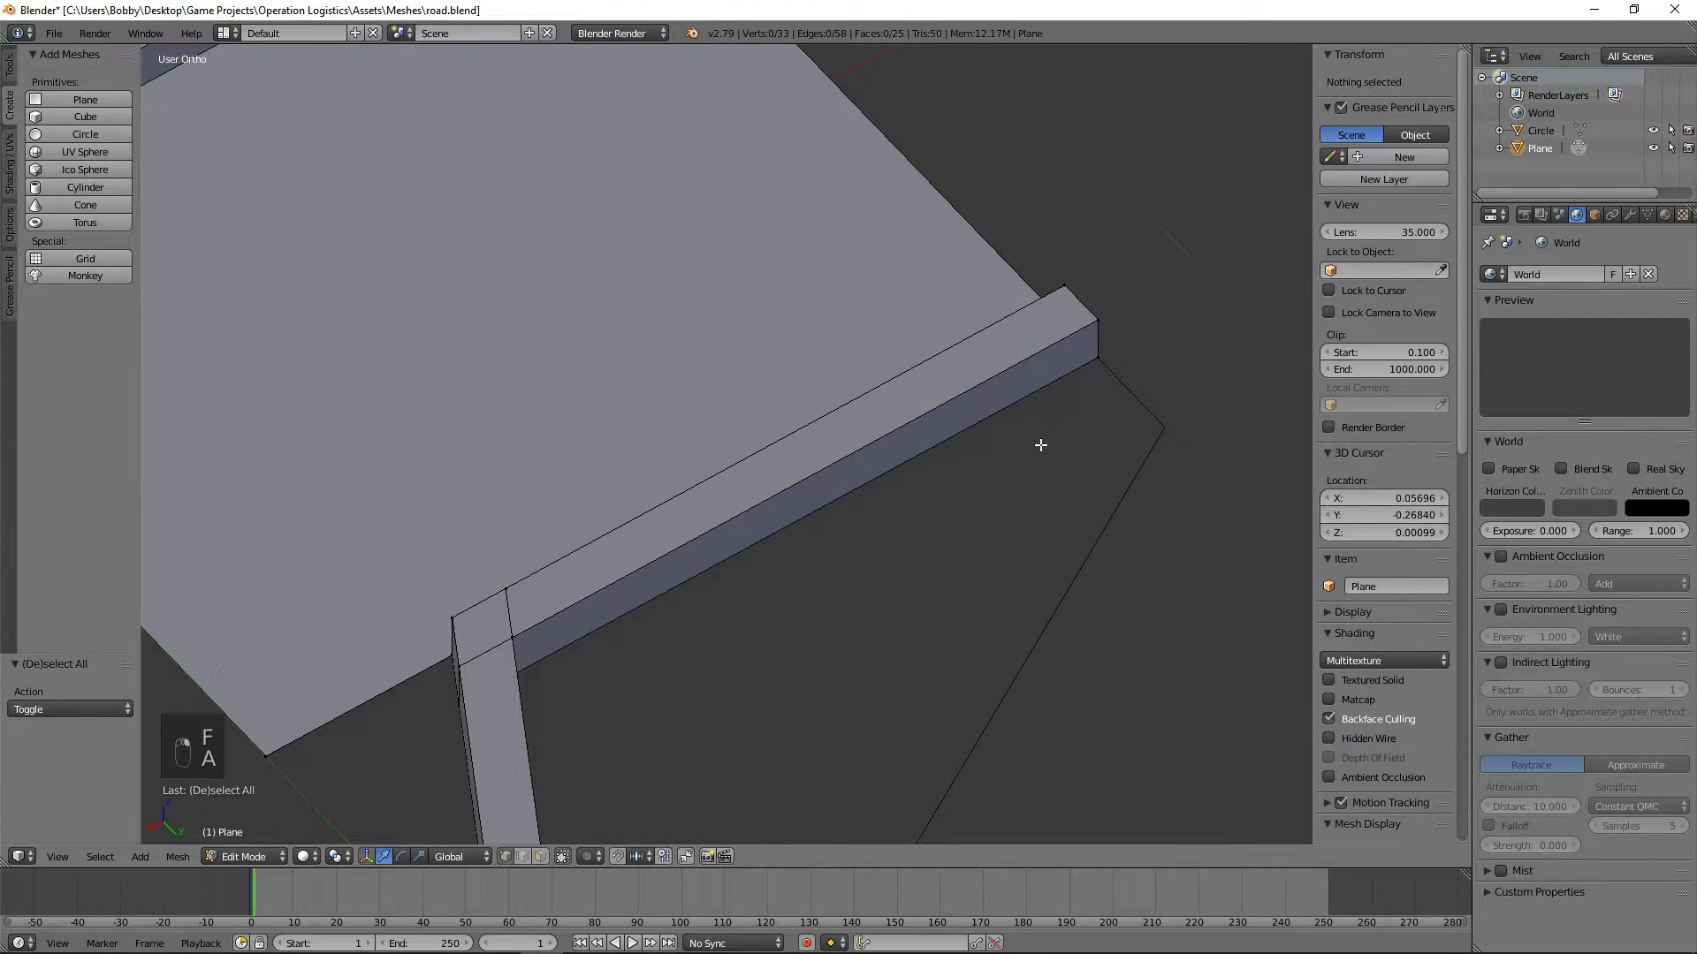
# Step: Delete the two underside faces of the opposite curb's bent sections
pyautogui.moveTo(1041, 444); pyautogui.dragTo(901, 272, button='middle')
pyautogui.scroll(-1, 901, 272)
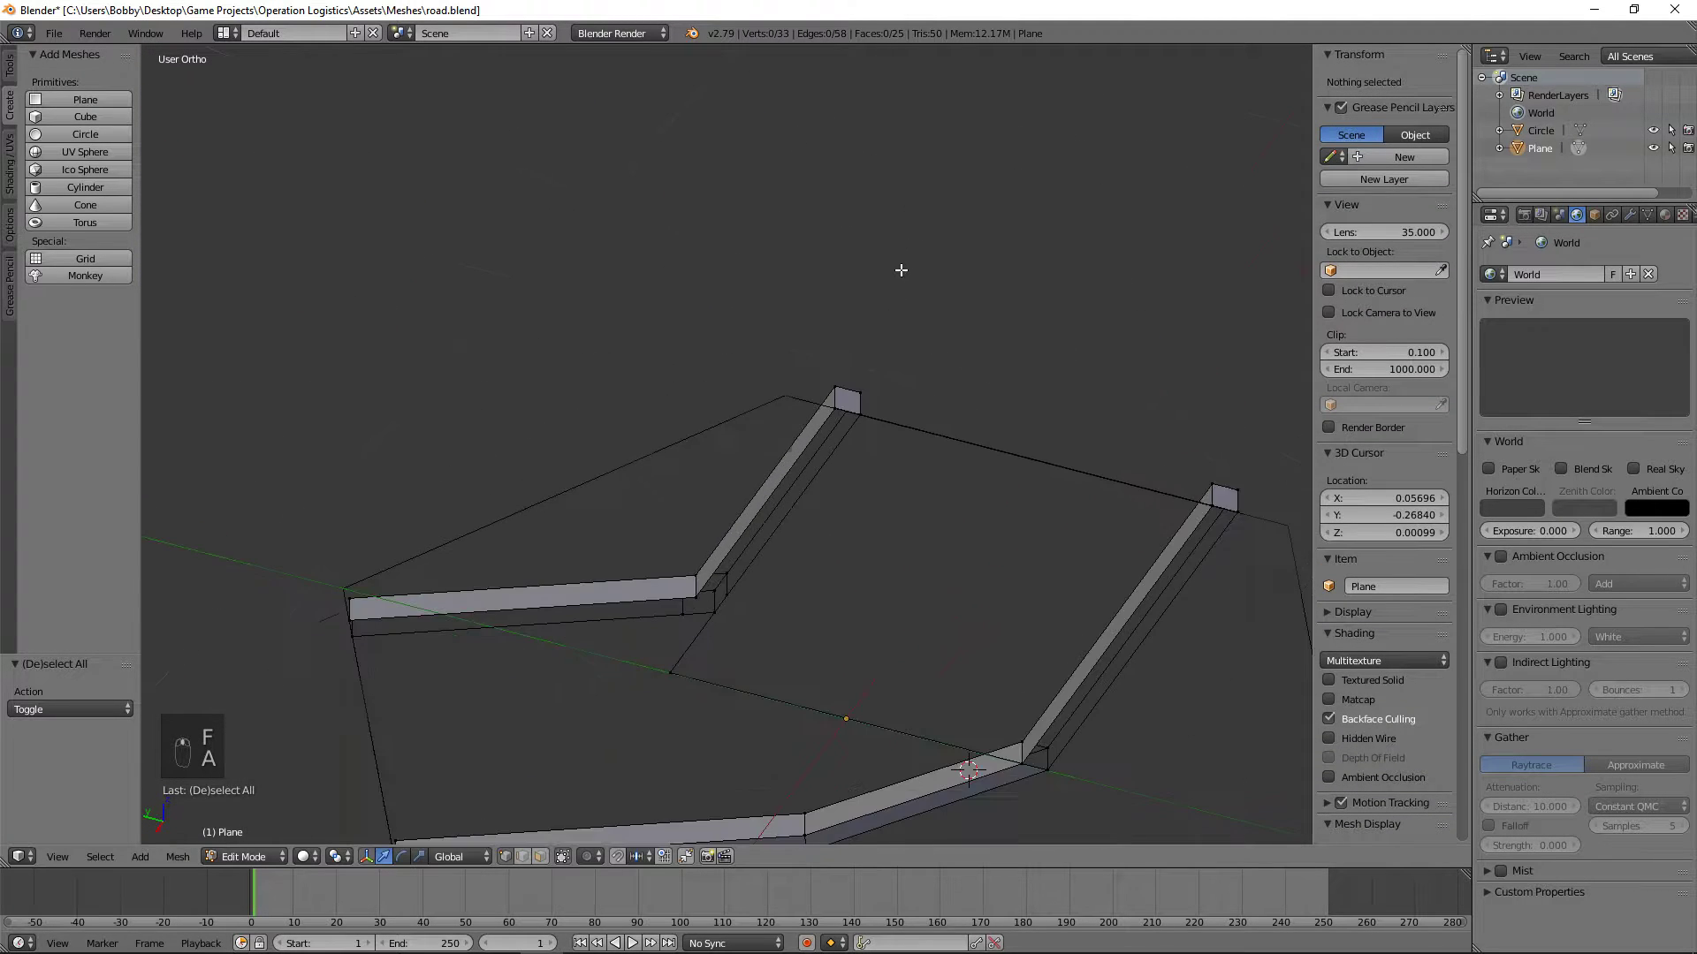
pyautogui.scroll(-3, 1079, 447)
pyautogui.scroll(1, 1078, 447)
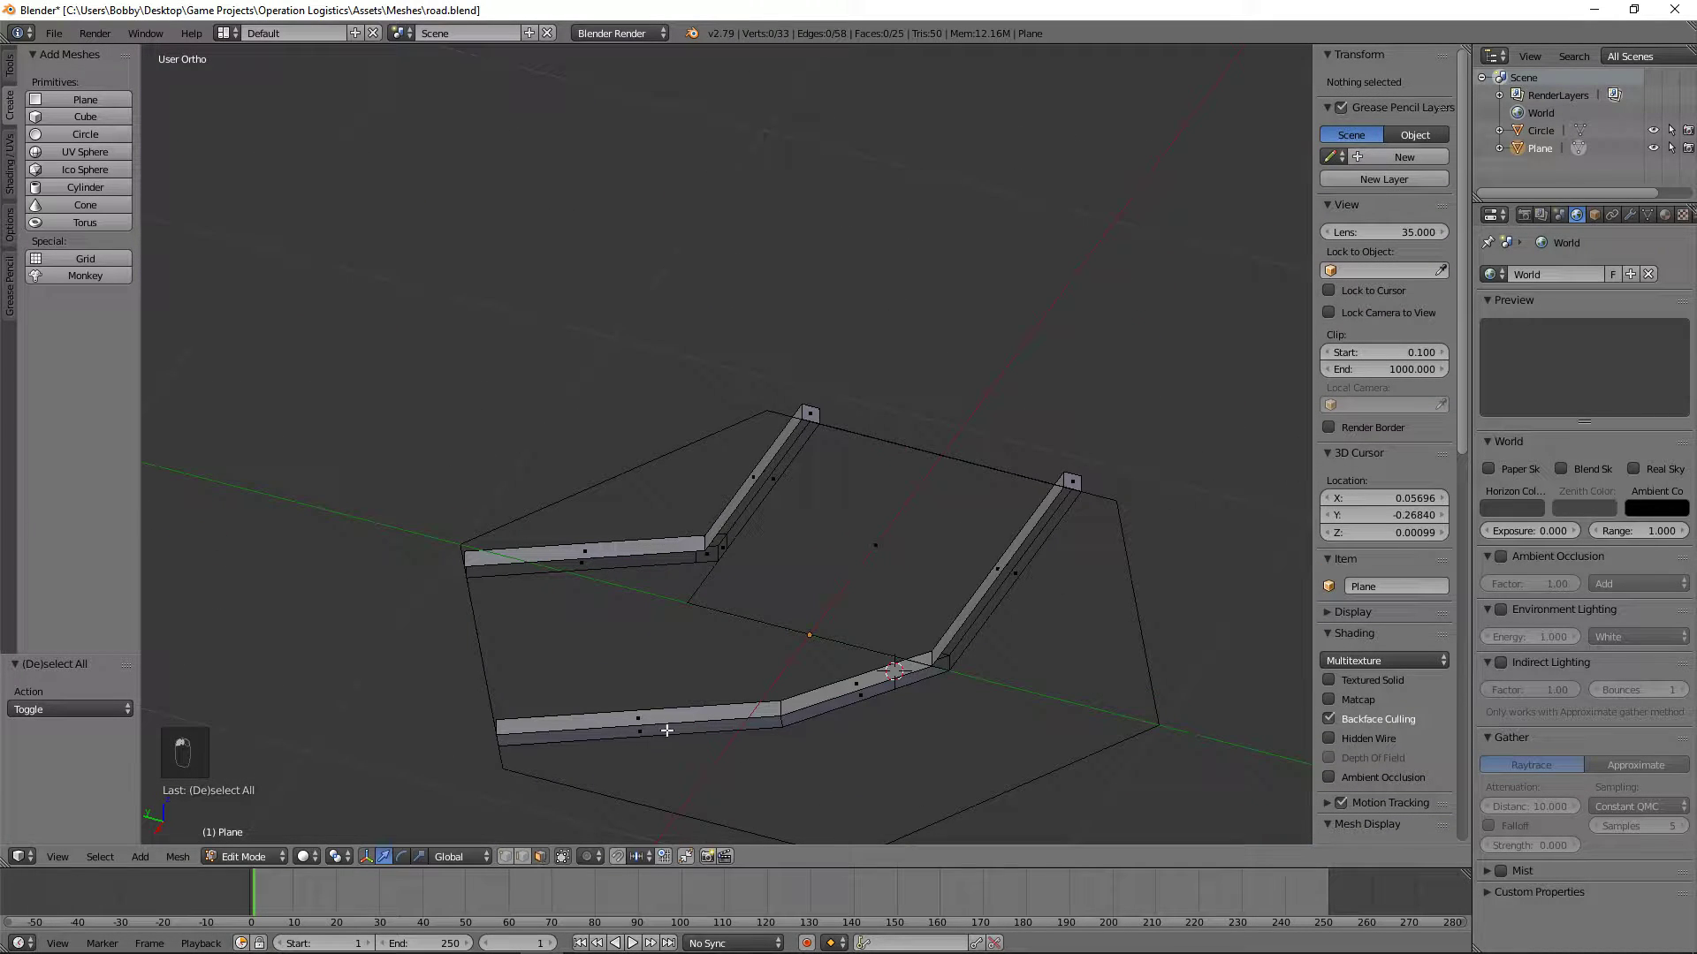
pyautogui.rightClick(694, 747)
pyautogui.keyDown('shift'); pyautogui.rightClick(871, 698); pyautogui.keyUp('shift')
pyautogui.press('x')
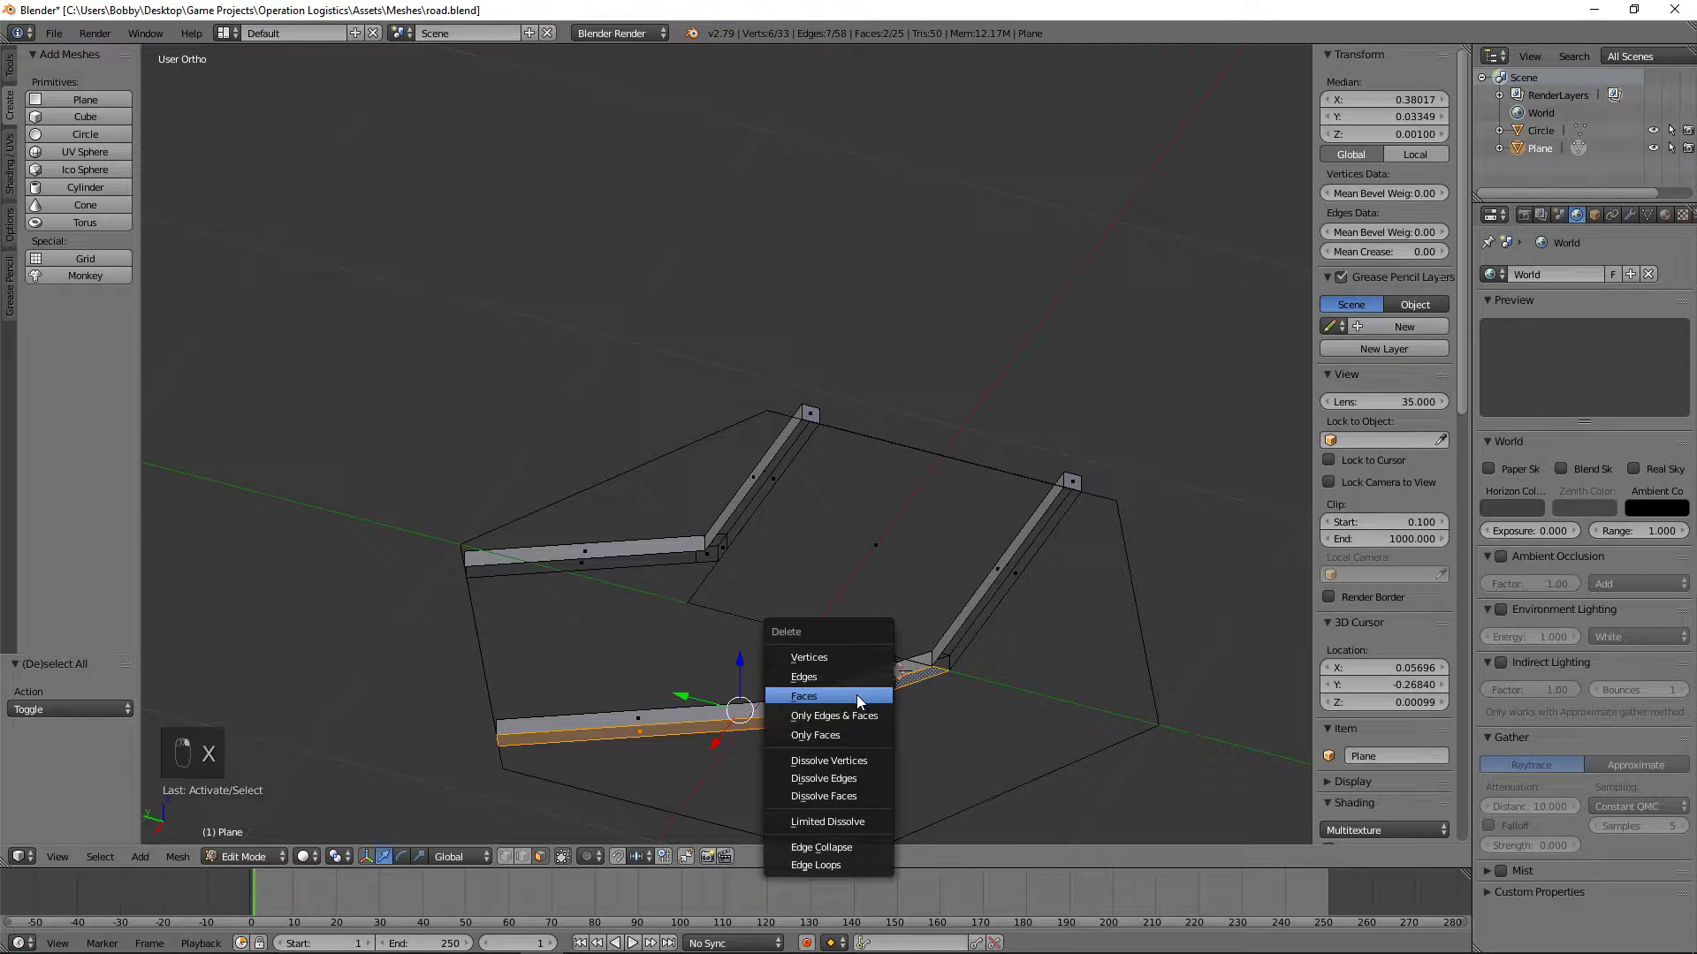
pyautogui.click(856, 697)
pyautogui.moveTo(883, 566); pyautogui.dragTo(936, 336, button='middle')
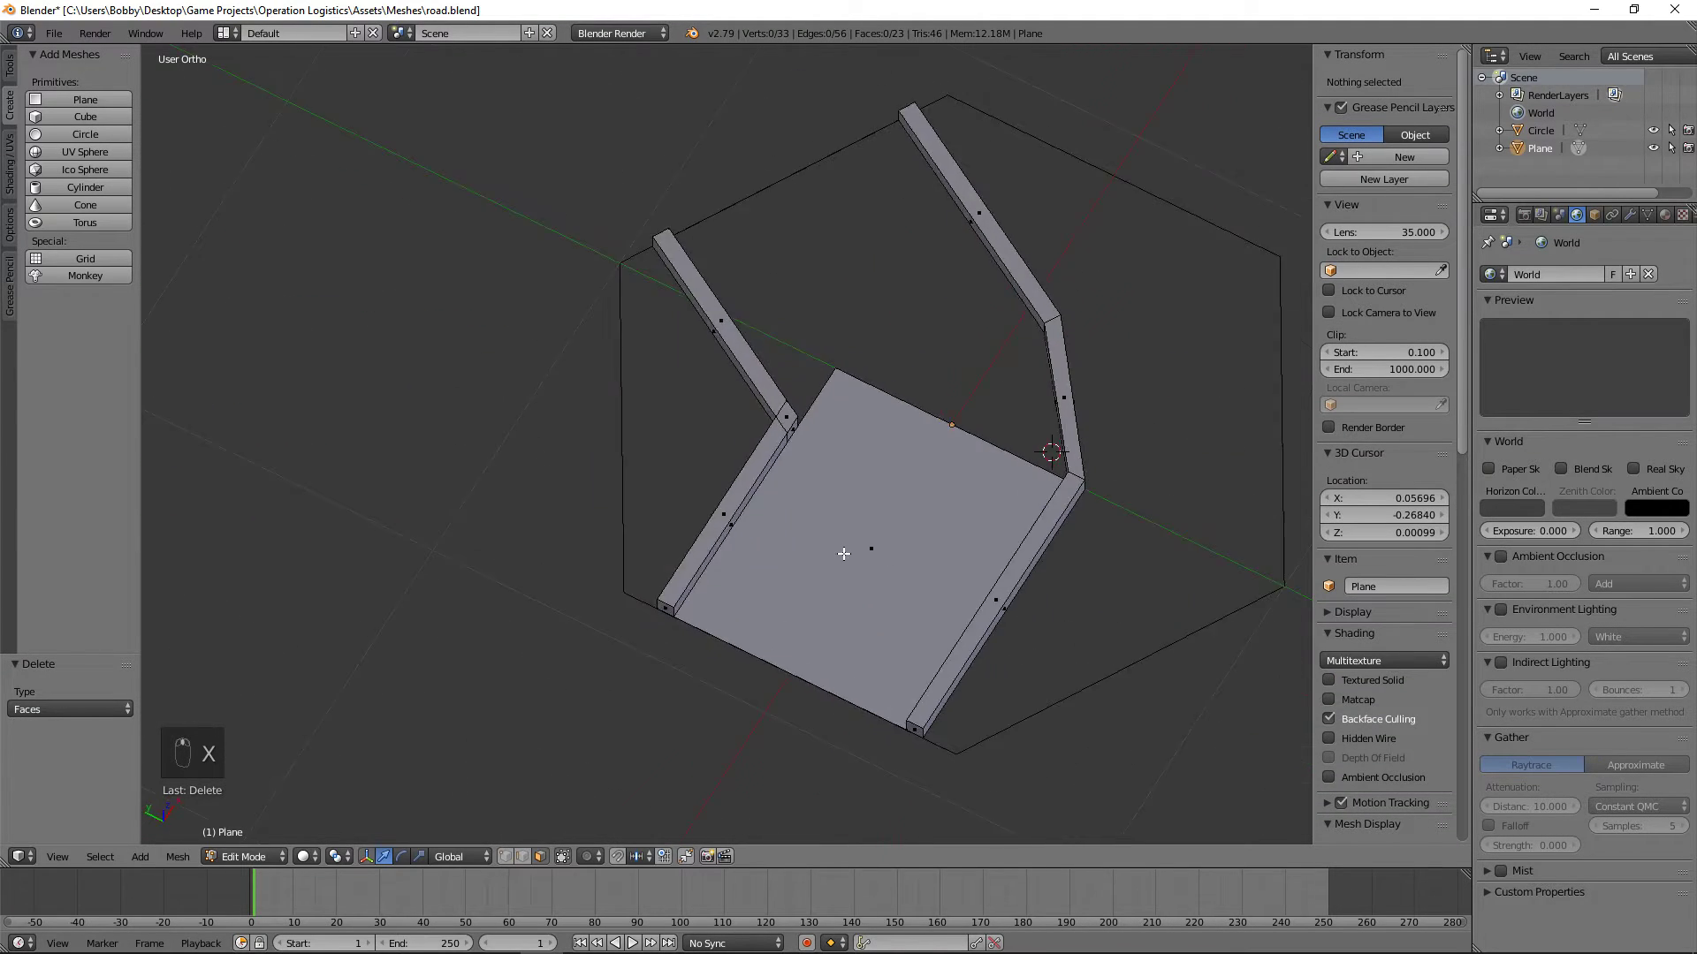
# Step: Save the model as a new file named road_corner.blend in the Meshes folder
pyautogui.click(50, 32)
pyautogui.click(125, 183)
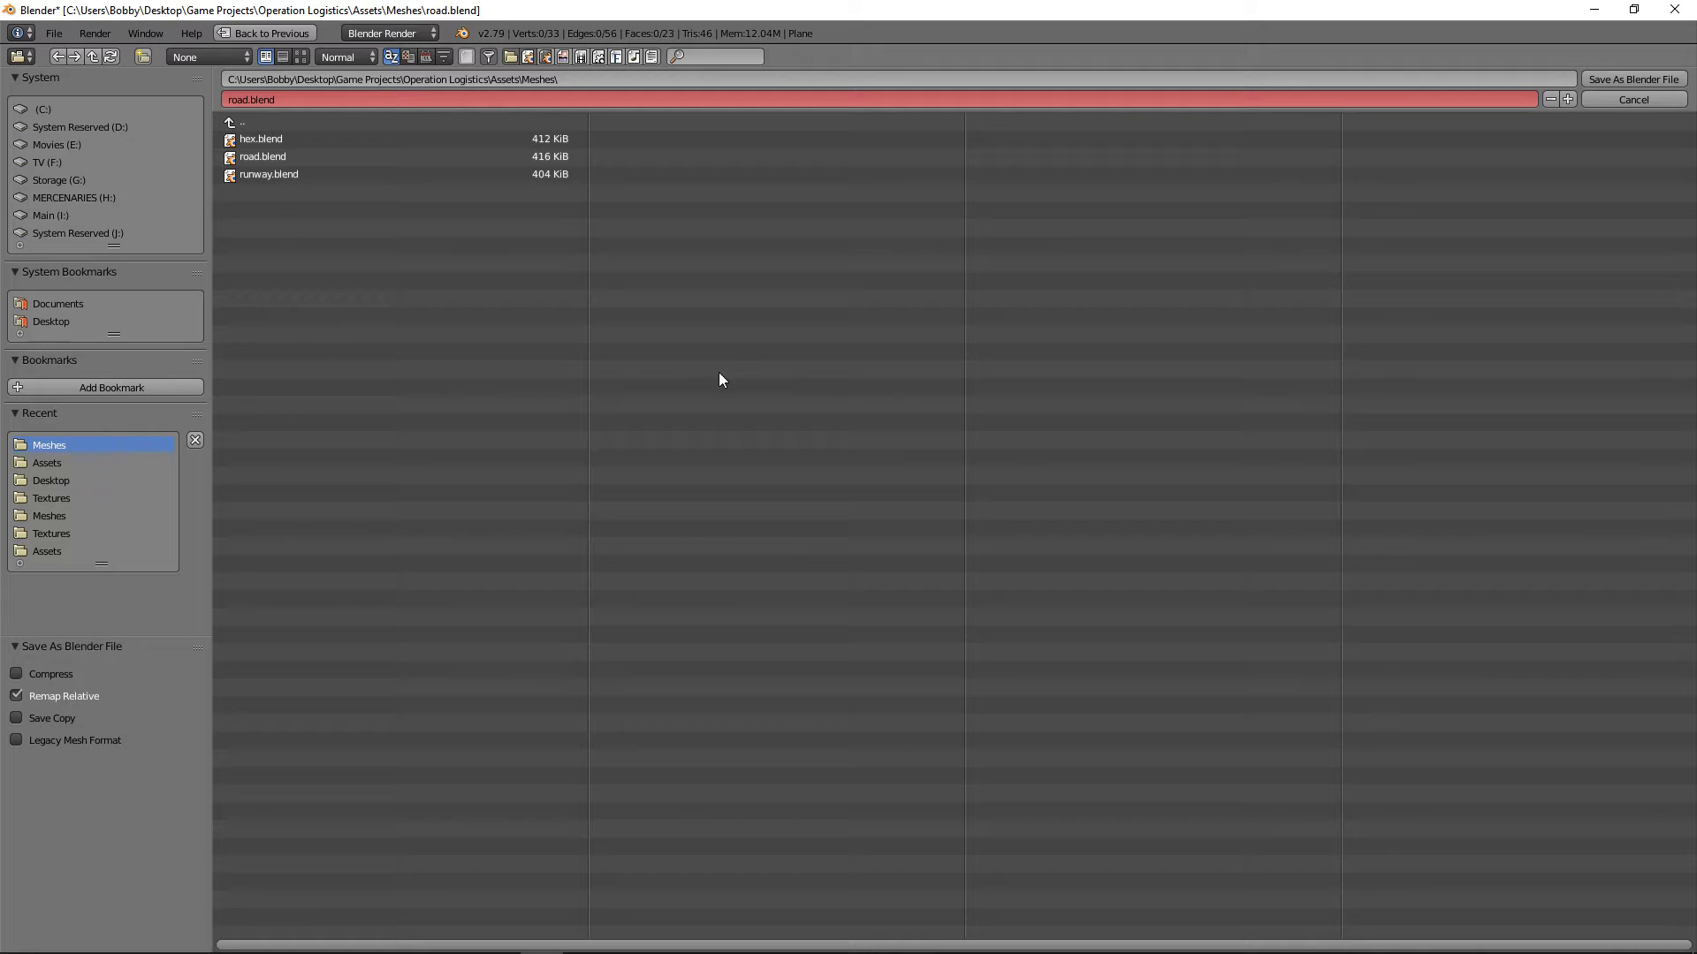
pyautogui.click(252, 97)
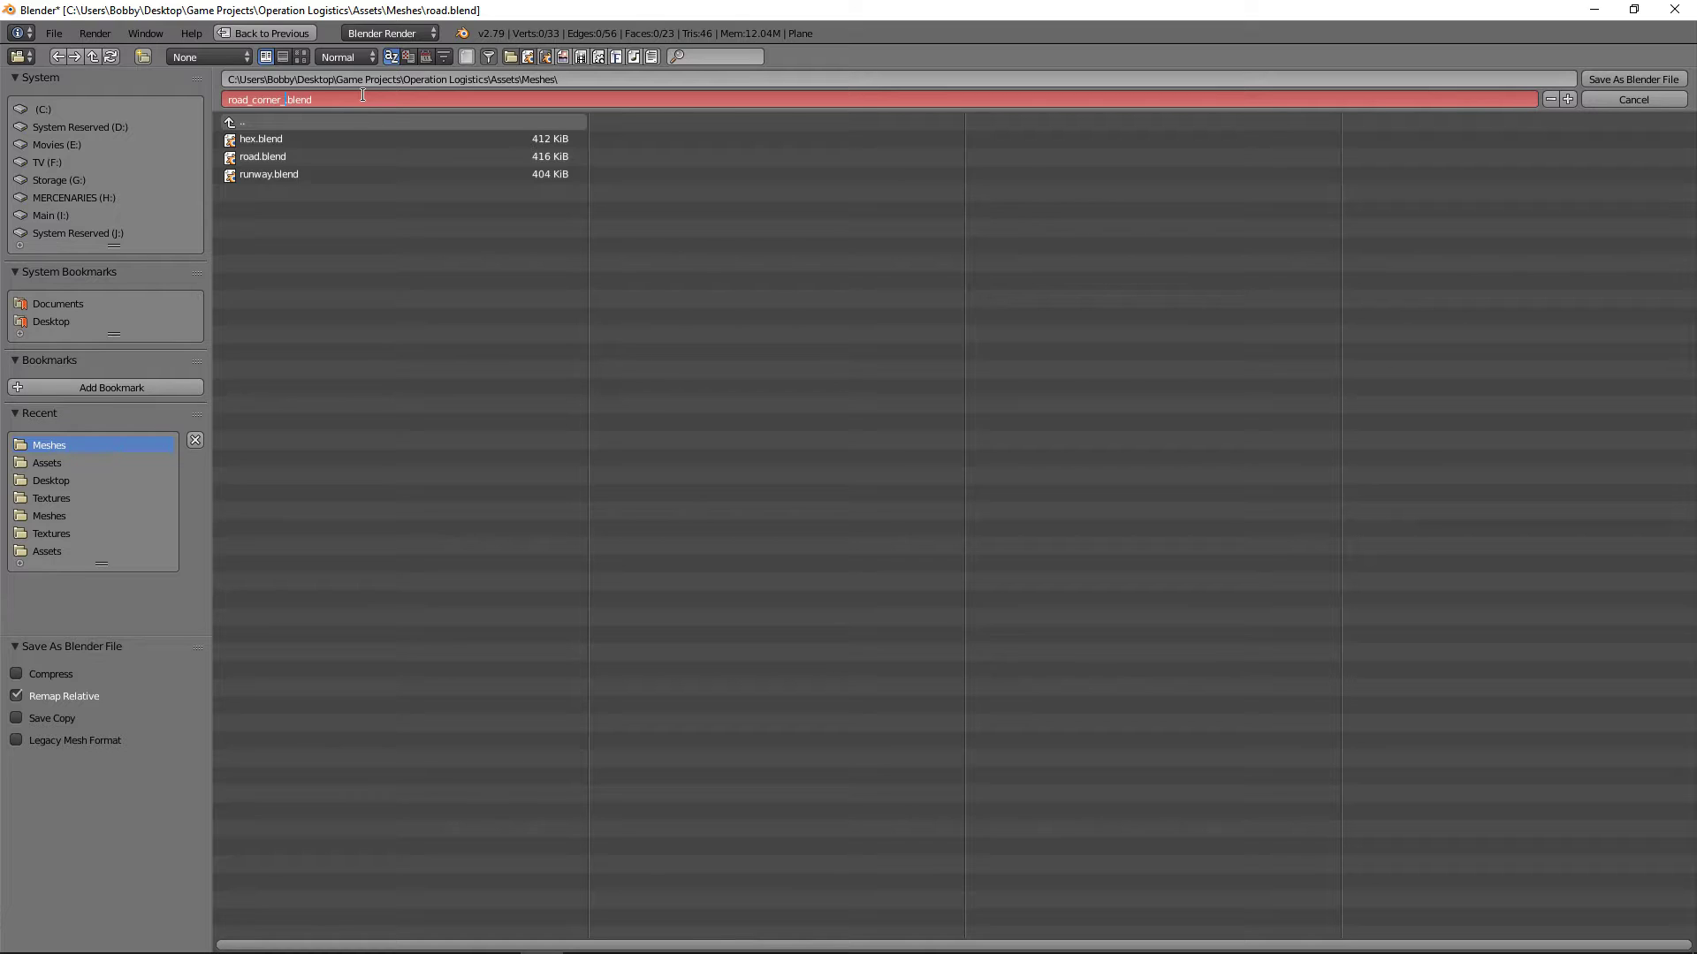
pyautogui.press('Return')
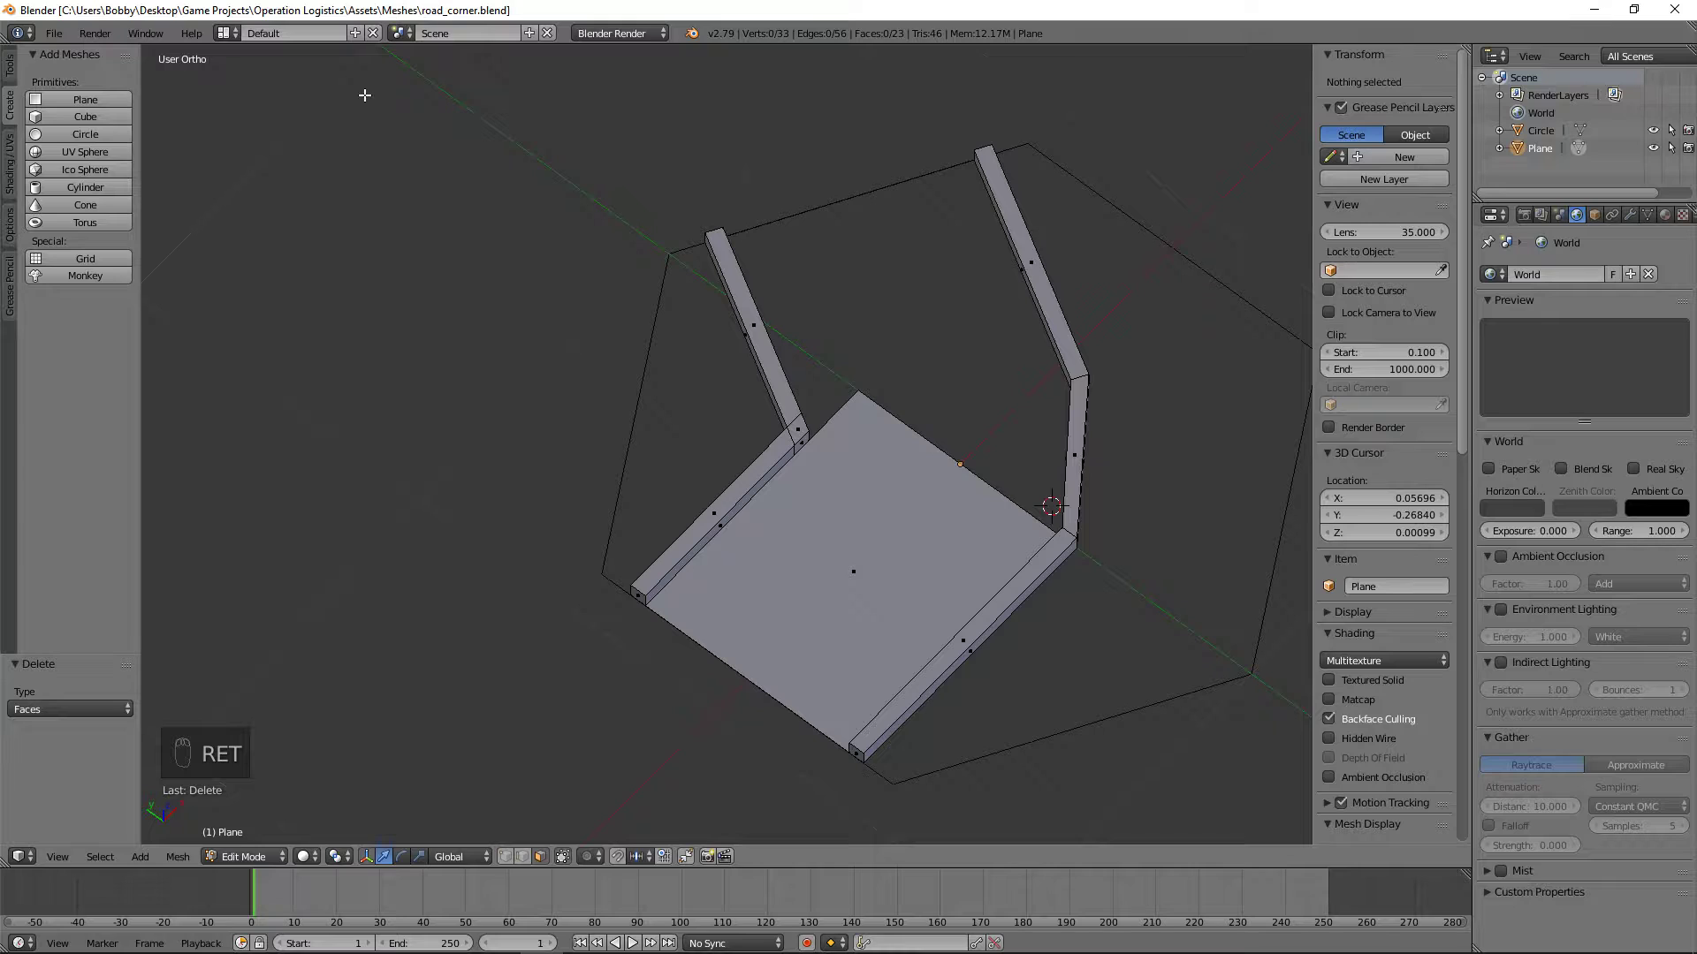
# Step: Switch to Unity, open the original road mesh from the Meshes folder to inspect it, and close it without saving
pyautogui.click(458, 939)
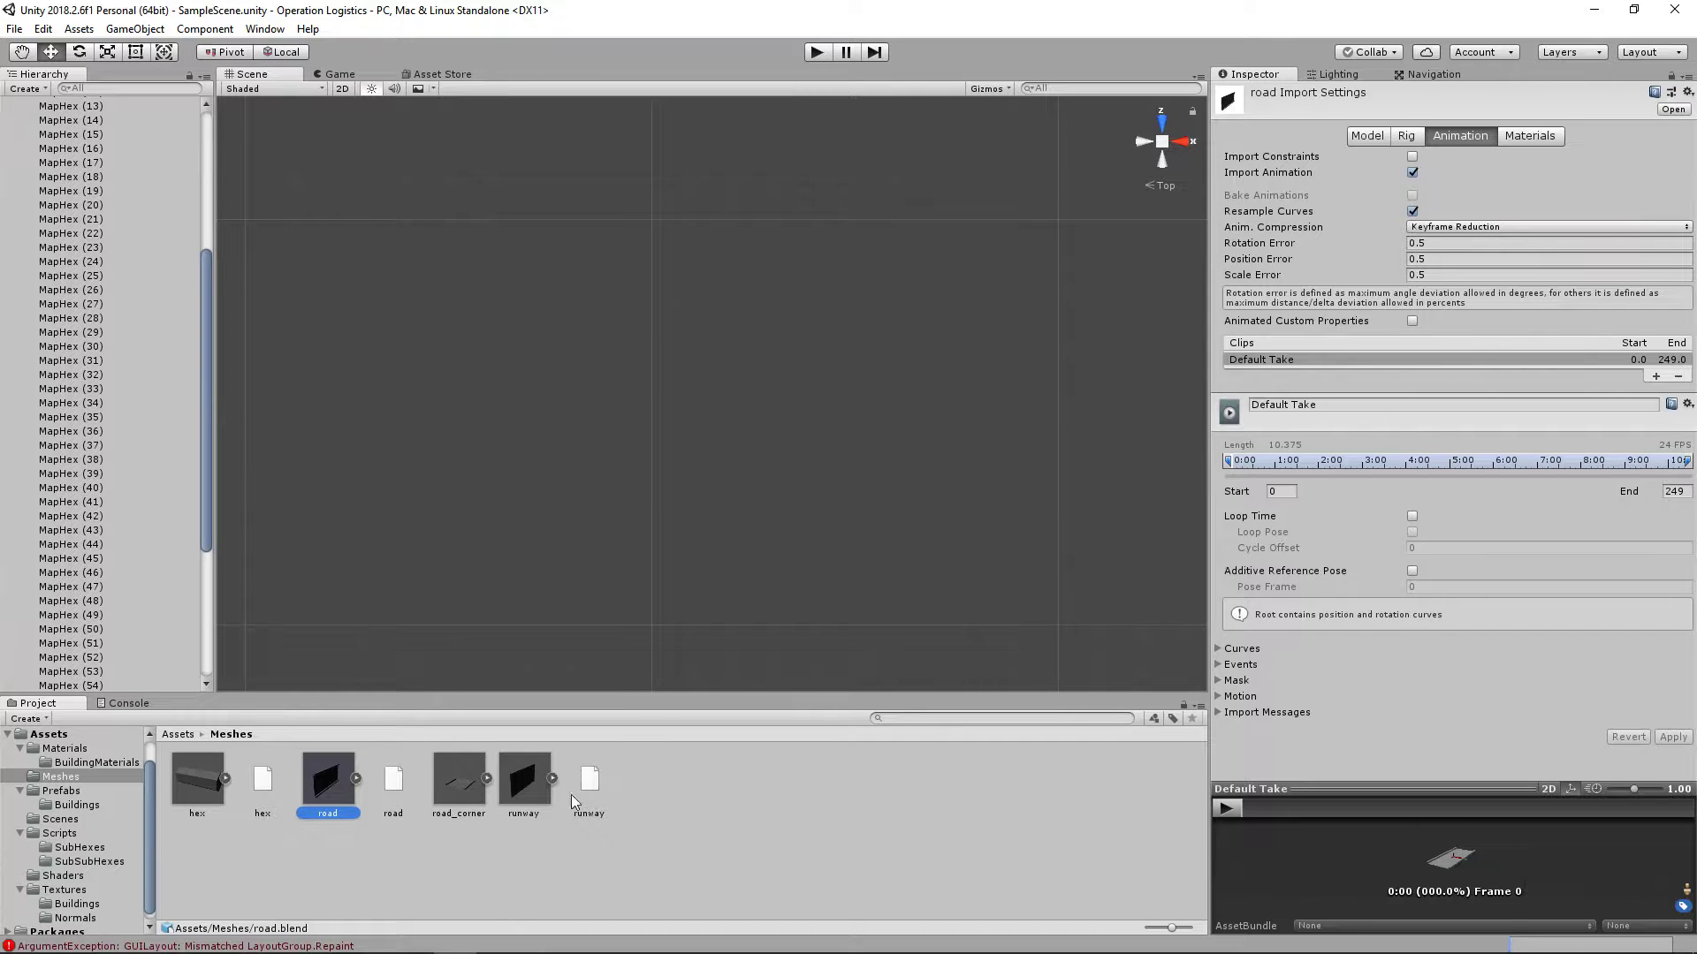
pyautogui.doubleClick(326, 789)
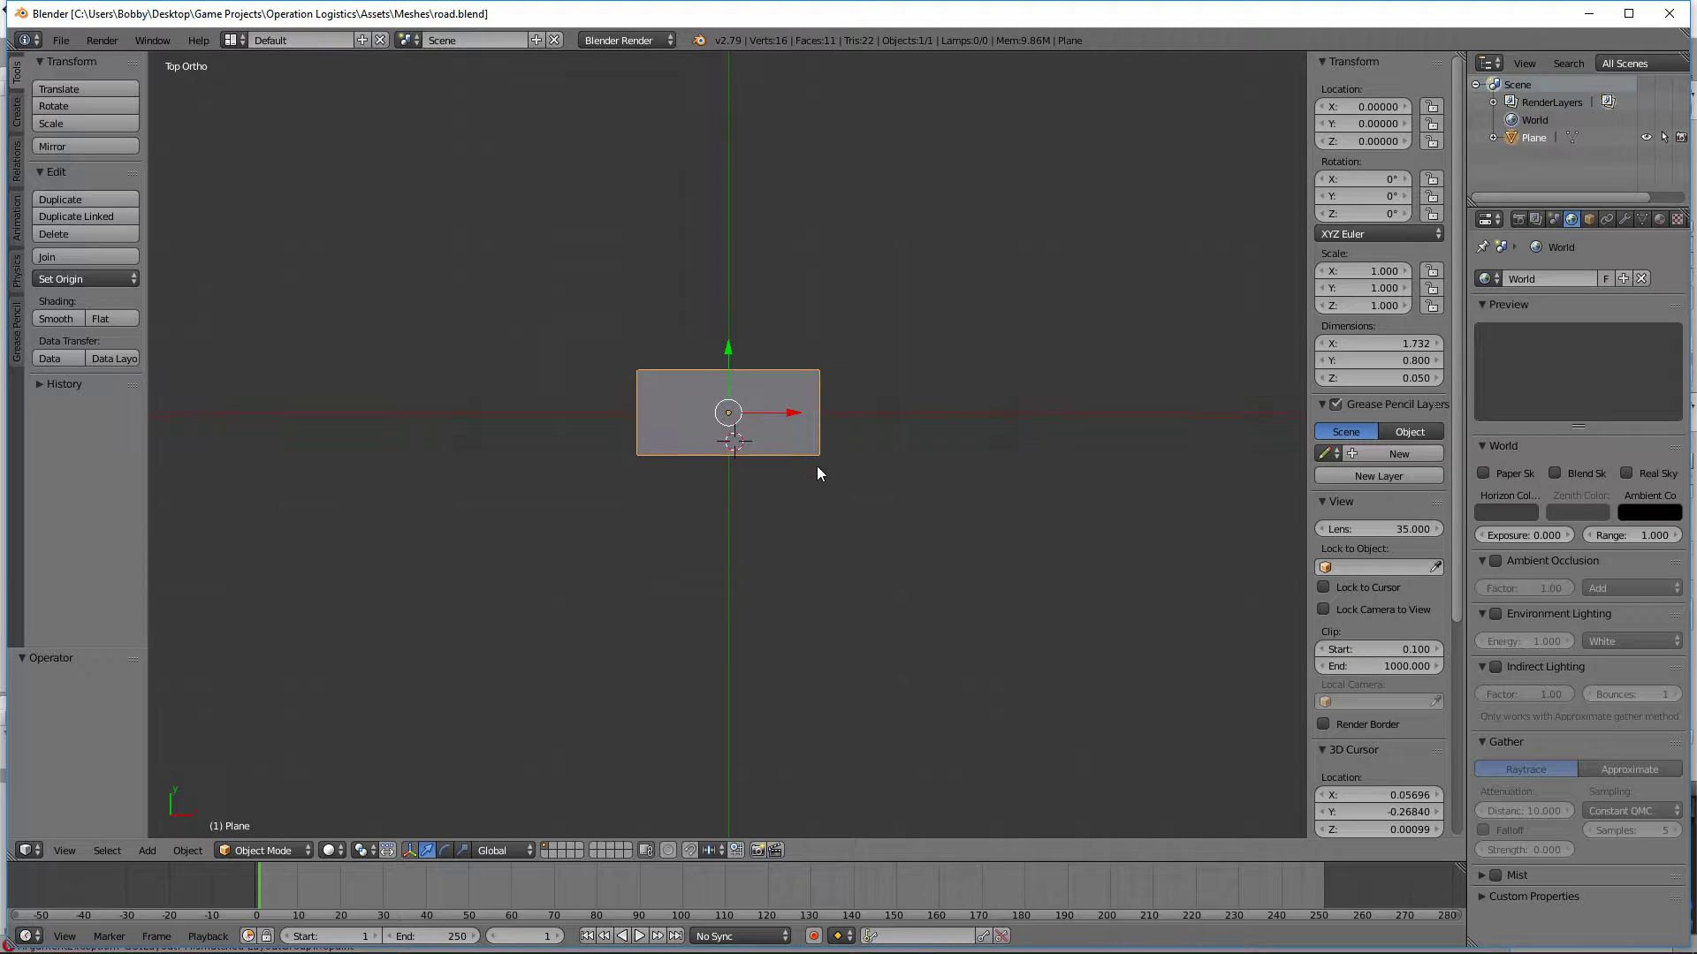
pyautogui.press('Tab')
pyautogui.moveTo(841, 492); pyautogui.dragTo(925, 314, button='middle')
pyautogui.press('Tab')
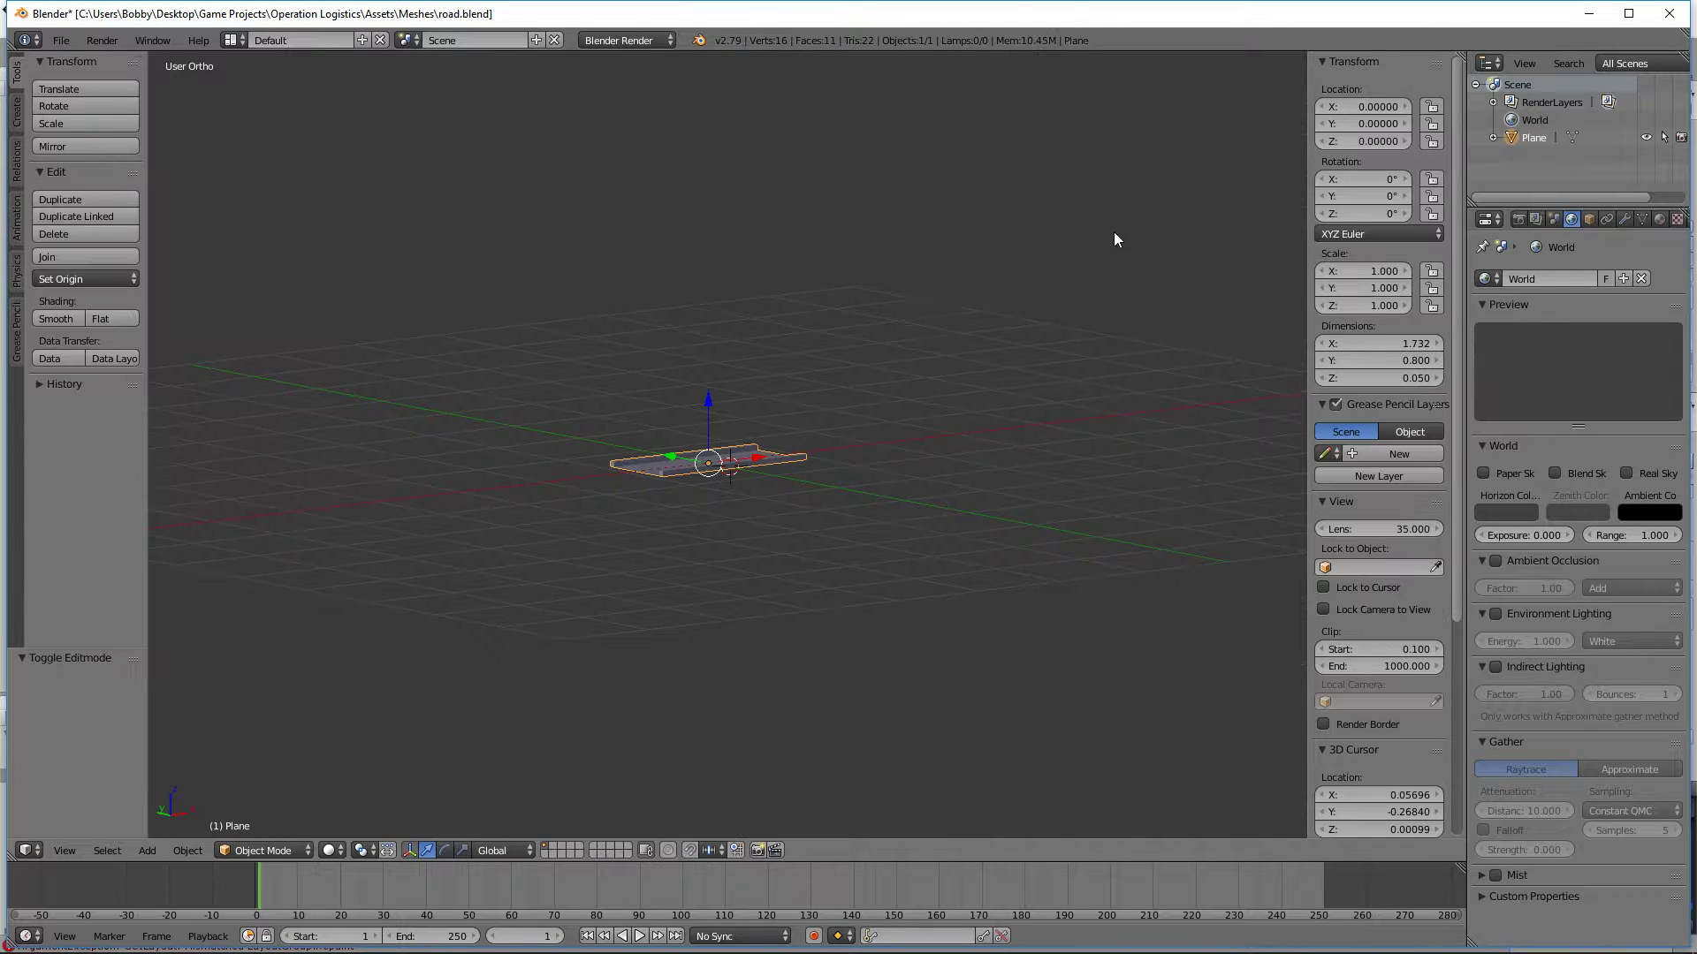
pyautogui.click(1668, 14)
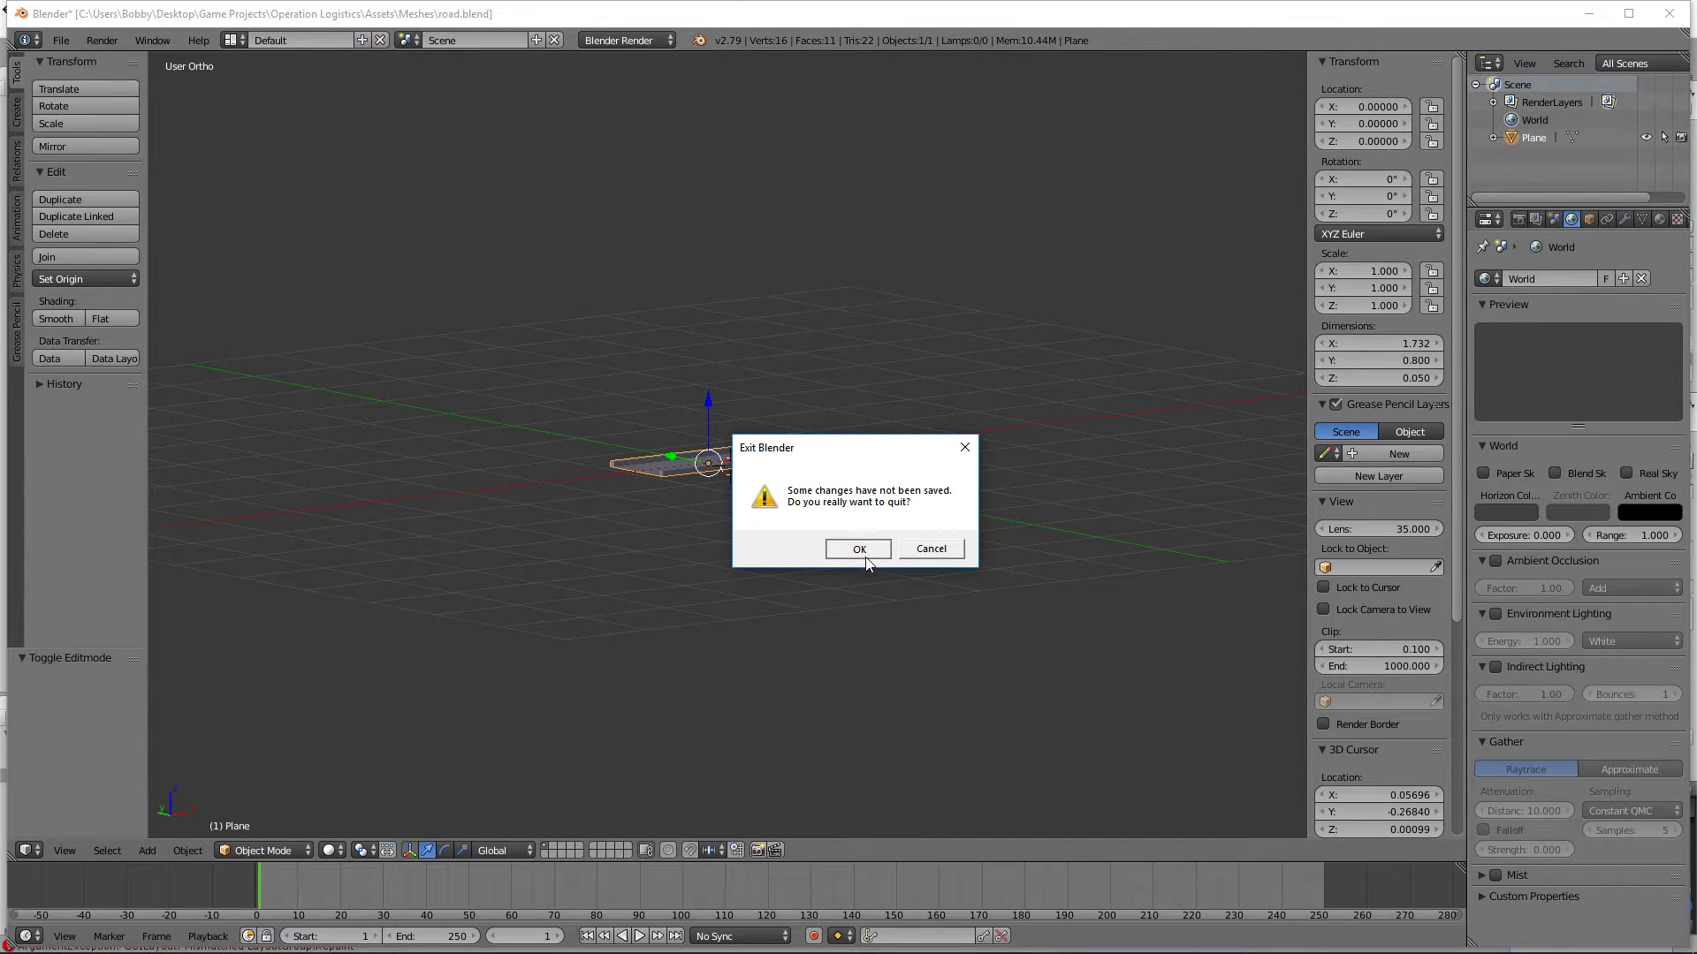
pyautogui.click(859, 551)
# Step: Switch back to the road_corner file in Blender and delete the old road surface's inner corner vertex
pyautogui.click(537, 941)
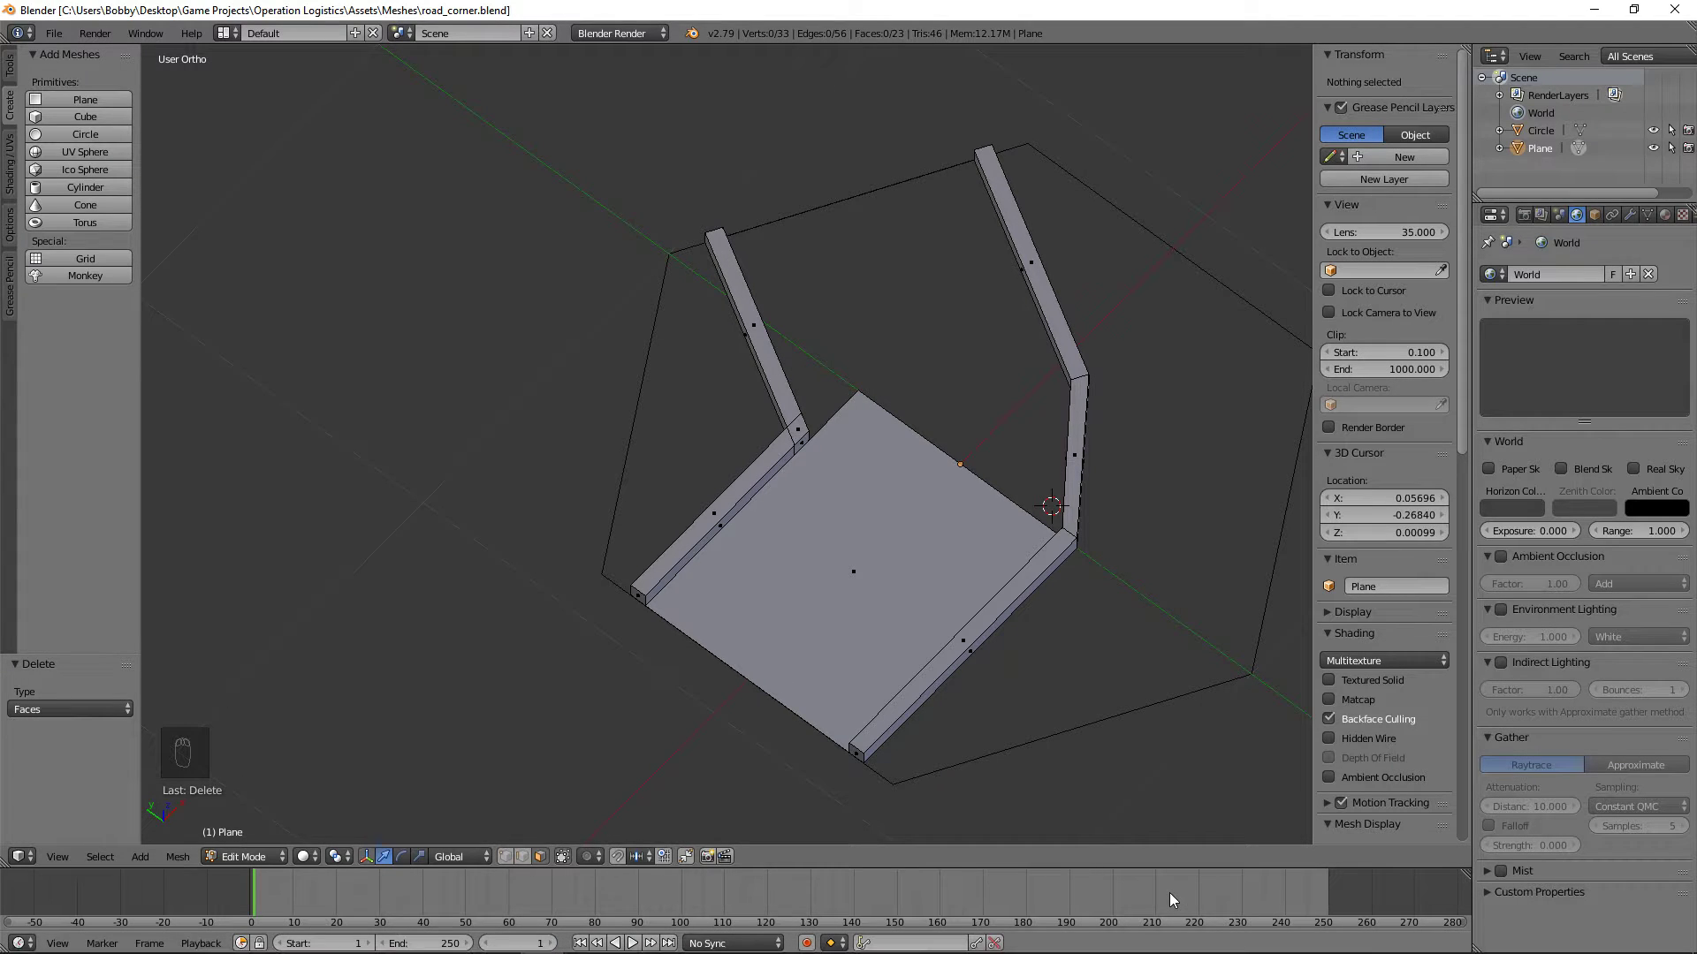
pyautogui.moveTo(1016, 684); pyautogui.dragTo(830, 549, button='middle')
pyautogui.press('KP_7')
pyautogui.scroll(4, 690, 778)
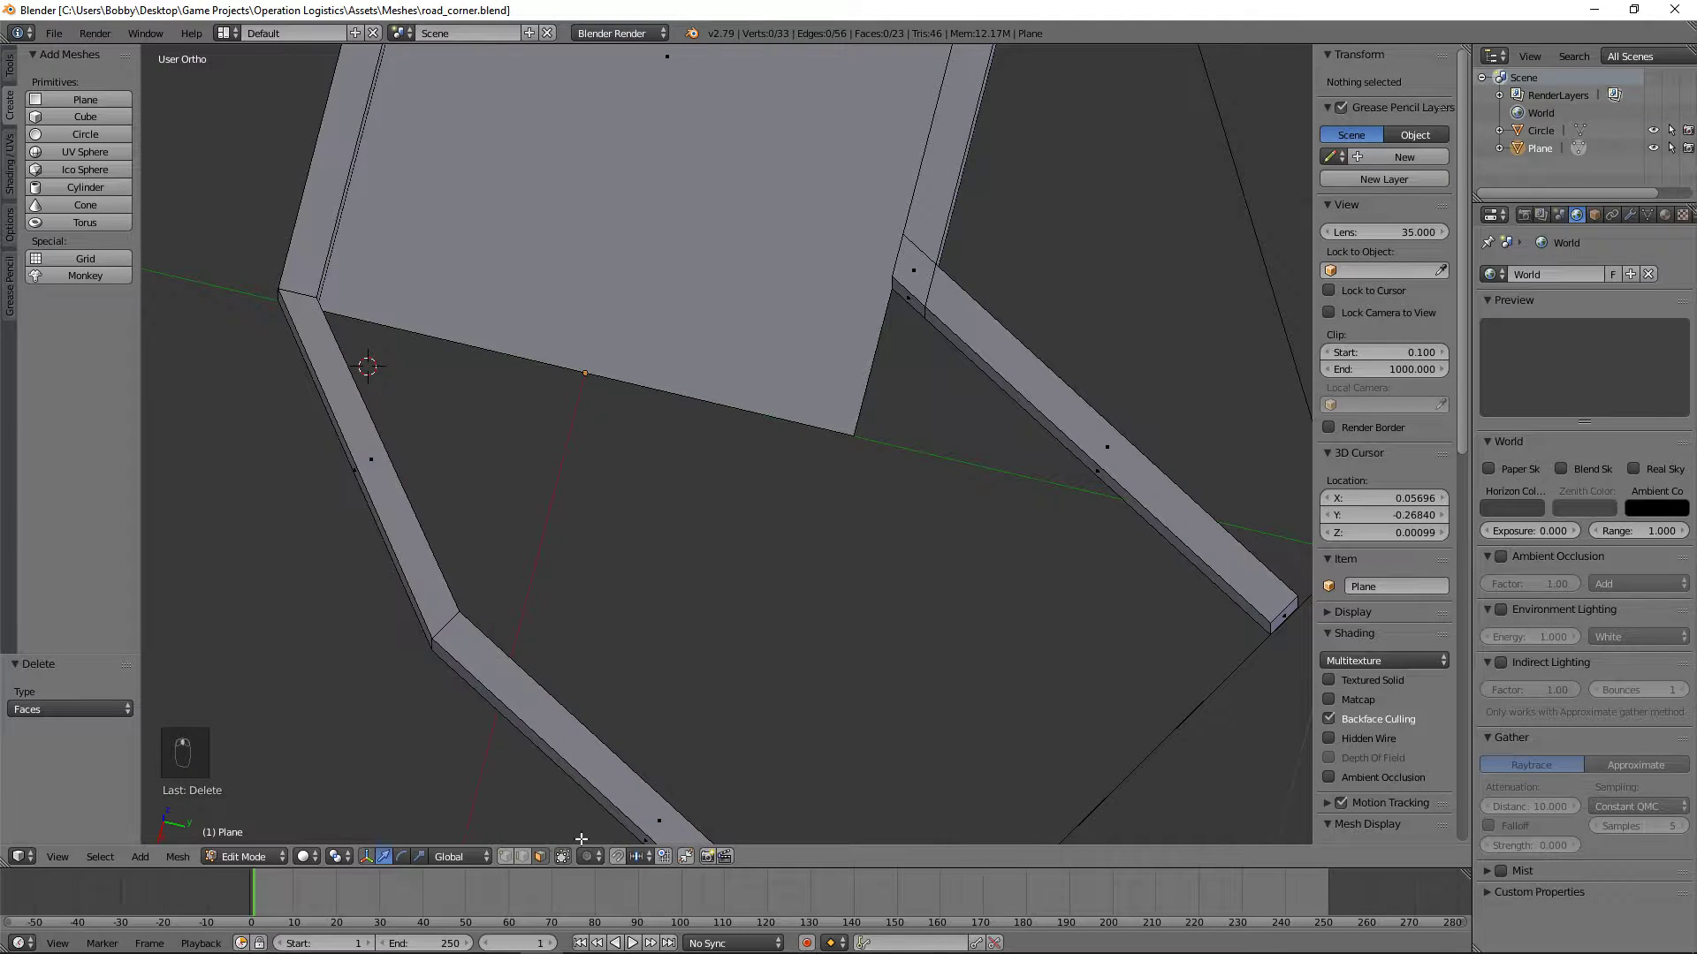
pyautogui.scroll(-4, 758, 377)
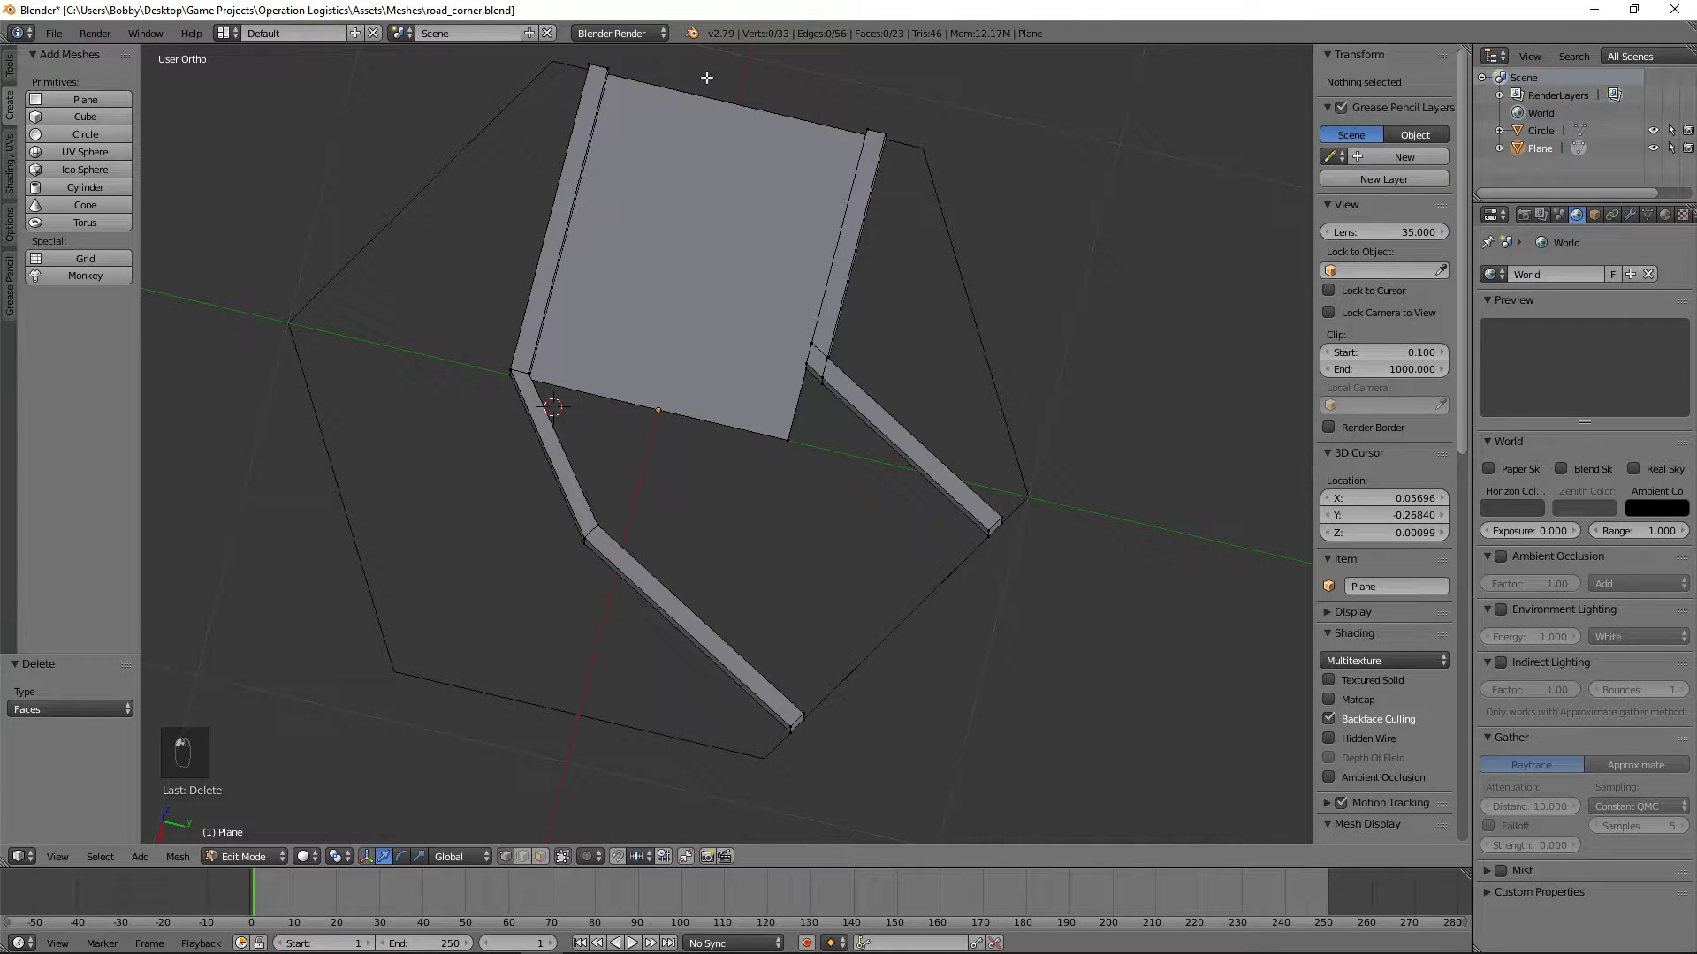
pyautogui.rightClick(787, 437)
pyautogui.moveTo(788, 437); pyautogui.dragTo(729, 387, button='middle')
pyautogui.press('x')
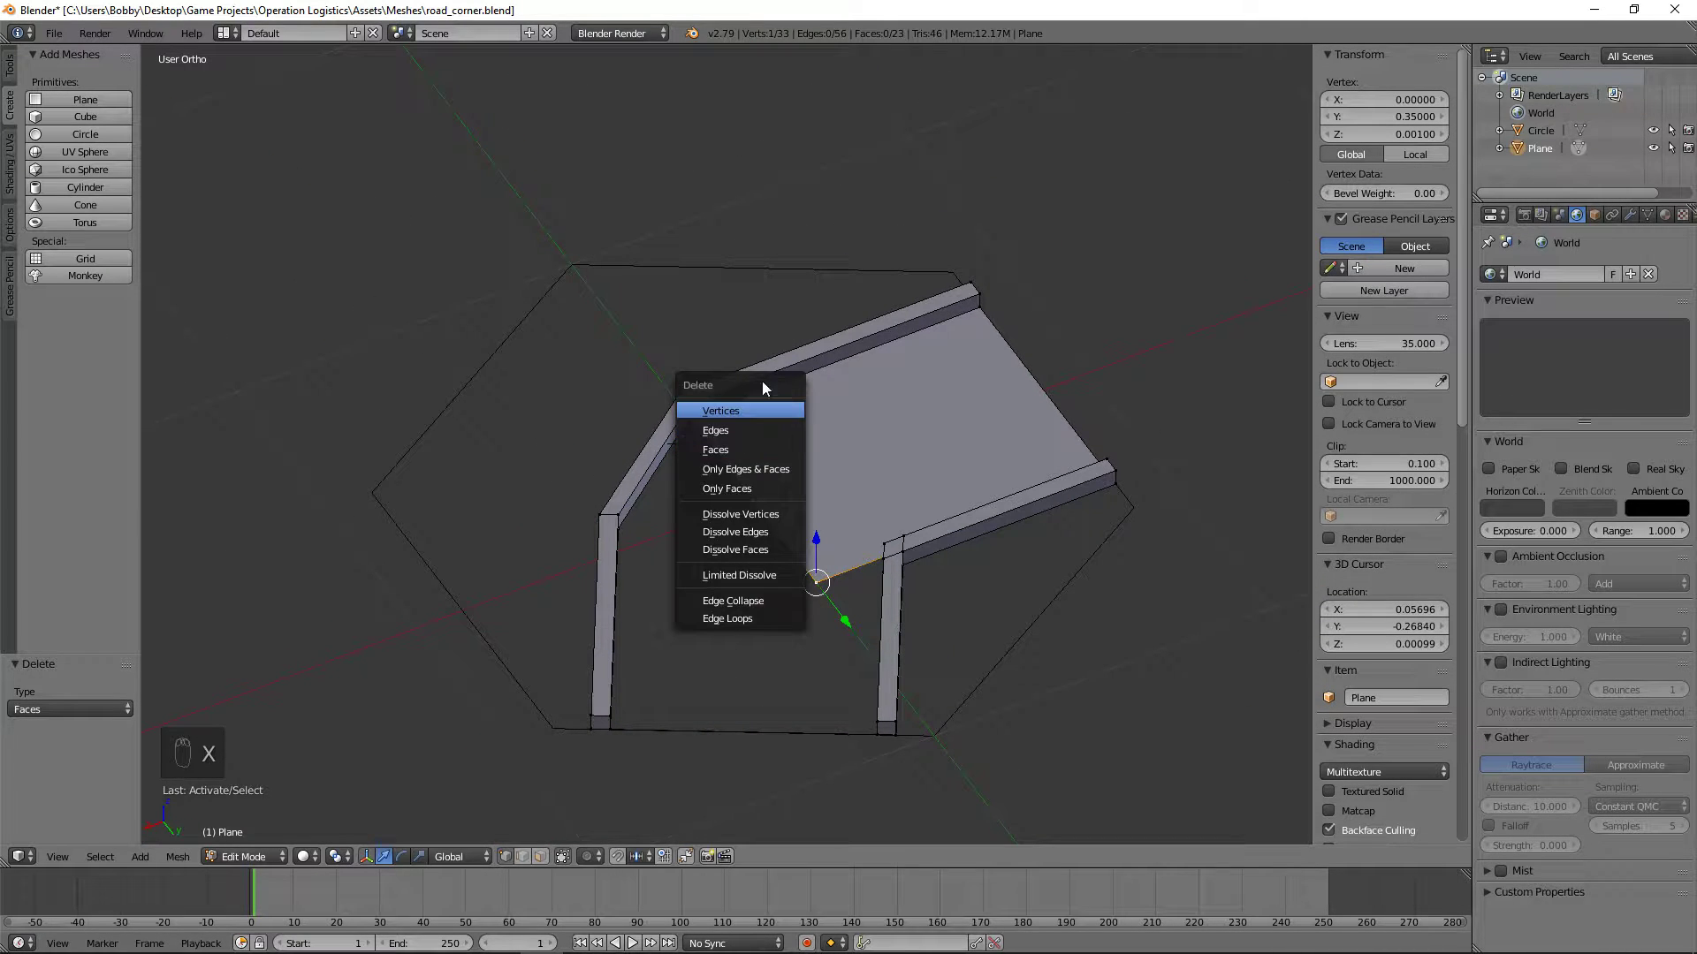
pyautogui.click(745, 408)
# Step: Create an edge joining the lower inner vertex of the outer curb's bend to the inner curb's corner
pyautogui.rightClick(707, 431)
pyautogui.moveTo(747, 473); pyautogui.dragTo(988, 459, button='middle')
pyautogui.scroll(3, 989, 459)
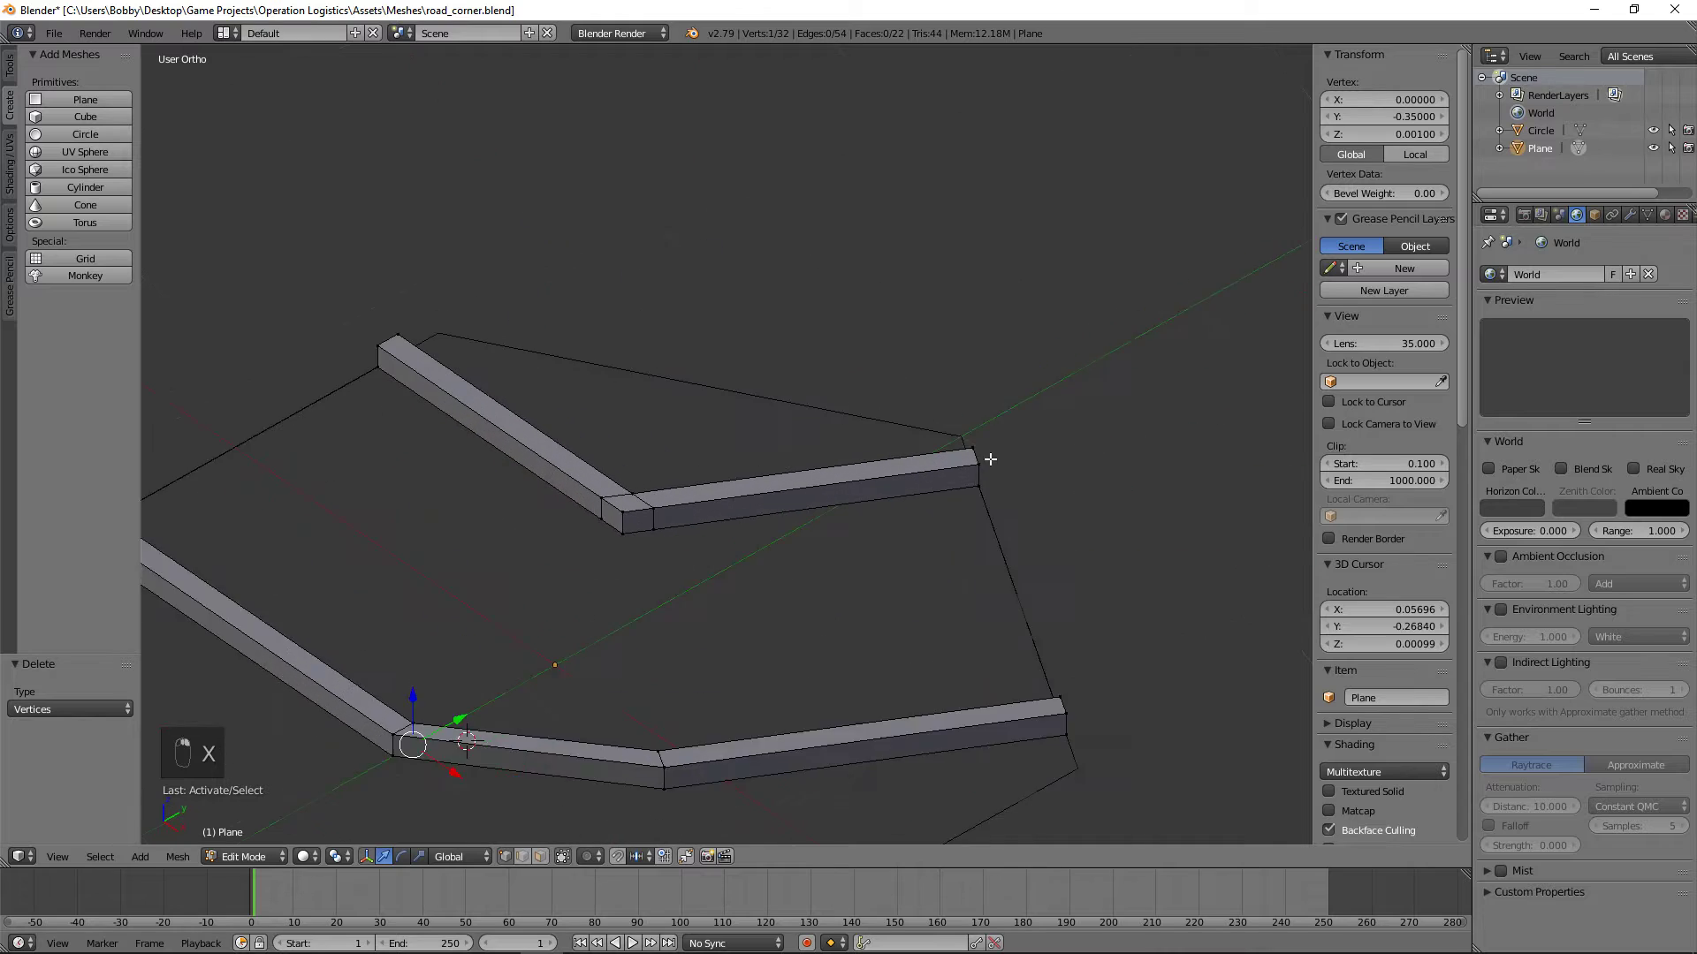
pyautogui.keyDown('shift'); pyautogui.rightClick(608, 567); pyautogui.keyUp('shift')
pyautogui.moveTo(621, 561); pyautogui.dragTo(416, 587, button='middle')
pyautogui.press('f')
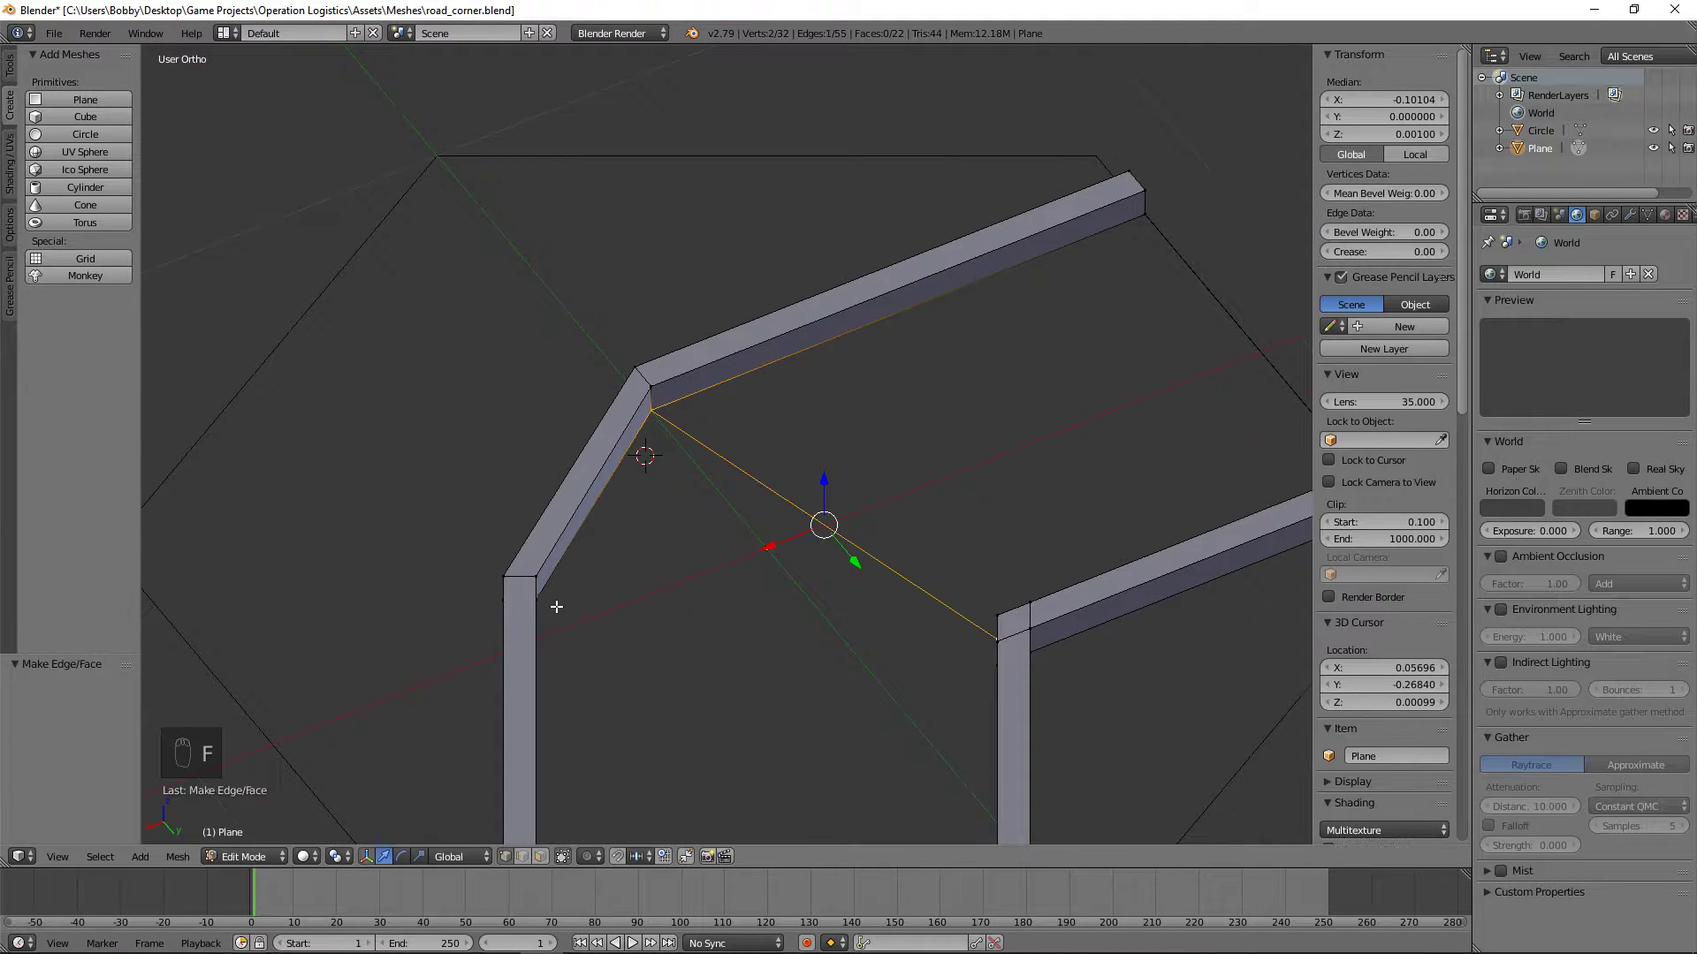
# Step: Fill the triangular road face between the inner curb's corner and both bends of the outer curb
pyautogui.scroll(-3, 574, 584)
pyautogui.moveTo(595, 568); pyautogui.dragTo(658, 634, button='middle')
pyautogui.keyDown('shift'); pyautogui.moveTo(767, 658); pyautogui.dragTo(482, 569, button='middle'); pyautogui.keyUp('shift')
pyautogui.rightClick(544, 448)
pyautogui.moveTo(647, 459); pyautogui.dragTo(398, 573, button='middle')
pyautogui.keyDown('shift'); pyautogui.rightClick(684, 557); pyautogui.keyUp('shift')
pyautogui.press('f')
pyautogui.rightClick(684, 556)
pyautogui.keyDown('shift'); pyautogui.rightClick(626, 416); pyautogui.keyUp('shift')
pyautogui.press('f')
pyautogui.press('a')
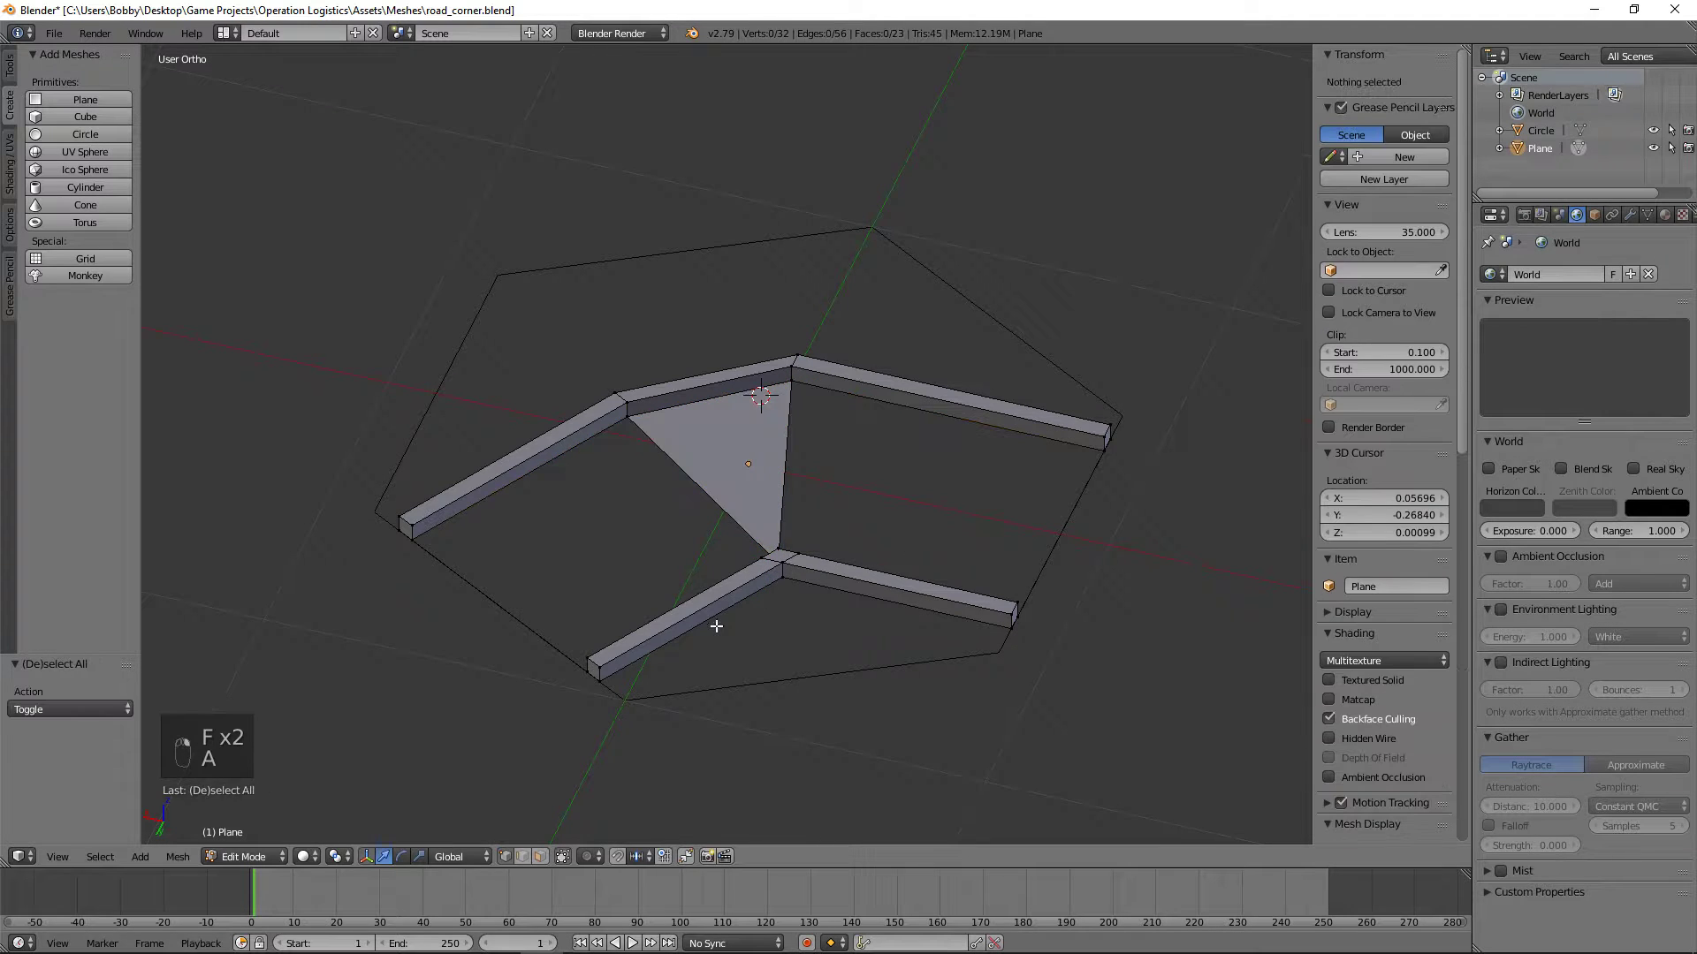
# Step: Delete the four extra vertices beside the inner curb's corner, two on each curb section
pyautogui.moveTo(715, 628); pyautogui.dragTo(972, 586, button='middle')
pyautogui.scroll(3, 992, 667)
pyautogui.keyDown('shift'); pyautogui.moveTo(553, 668); pyautogui.dragTo(720, 587, button='middle'); pyautogui.keyUp('shift')
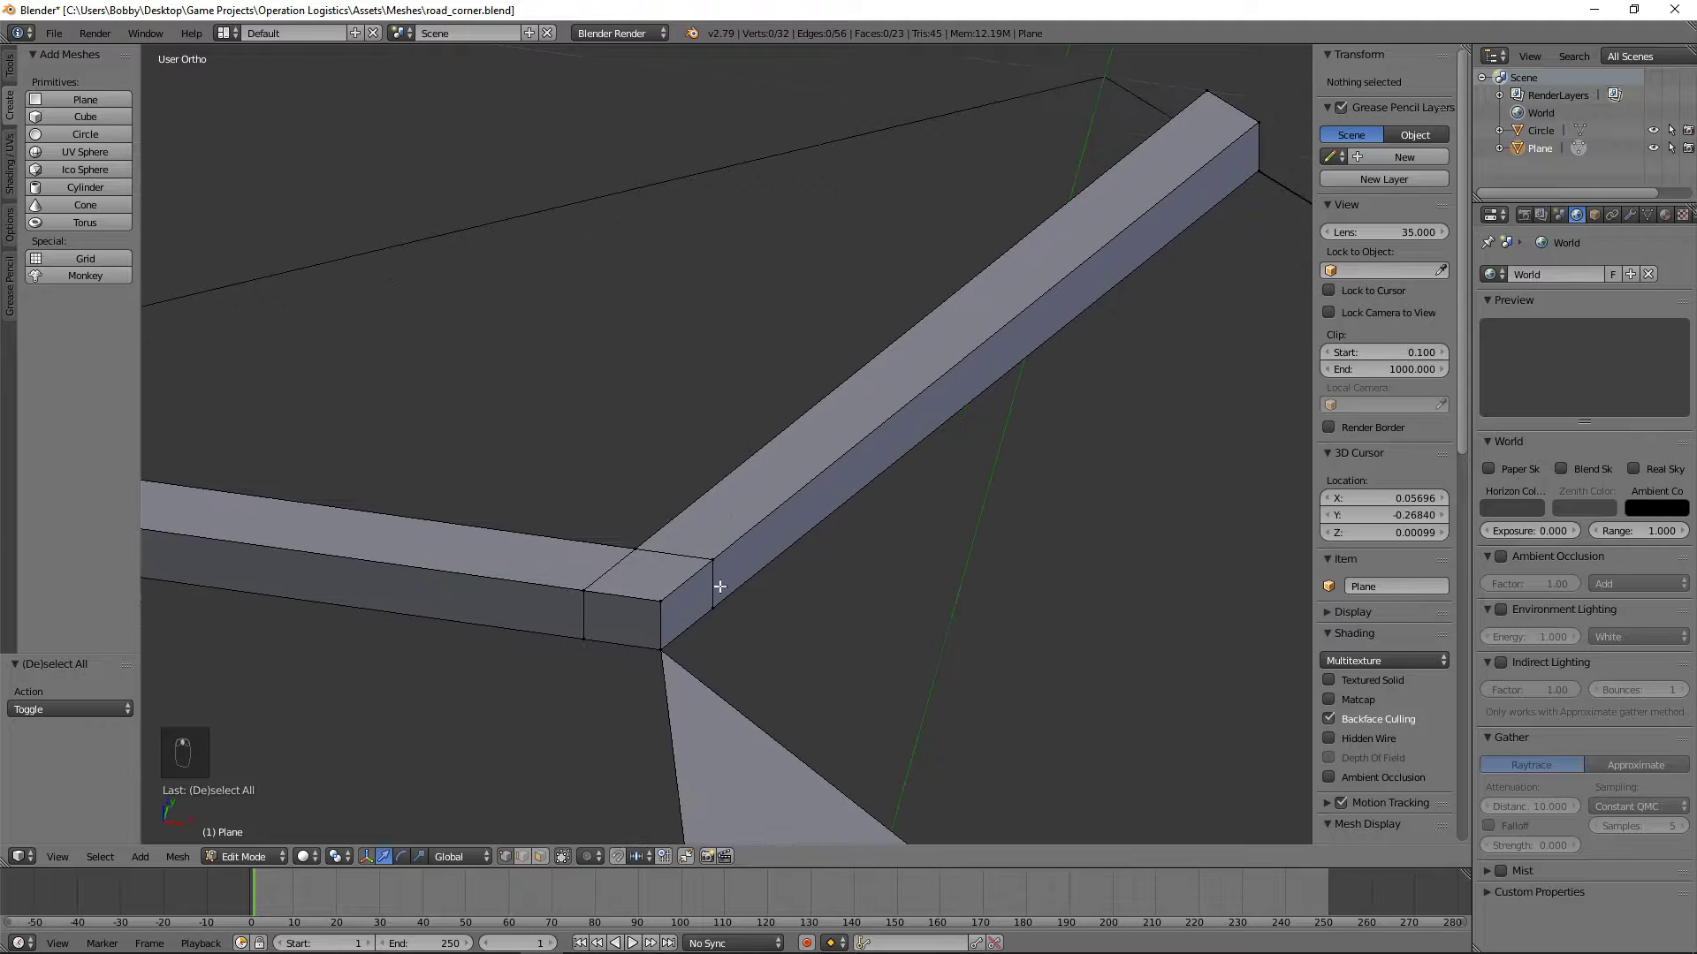
pyautogui.click(583, 638)
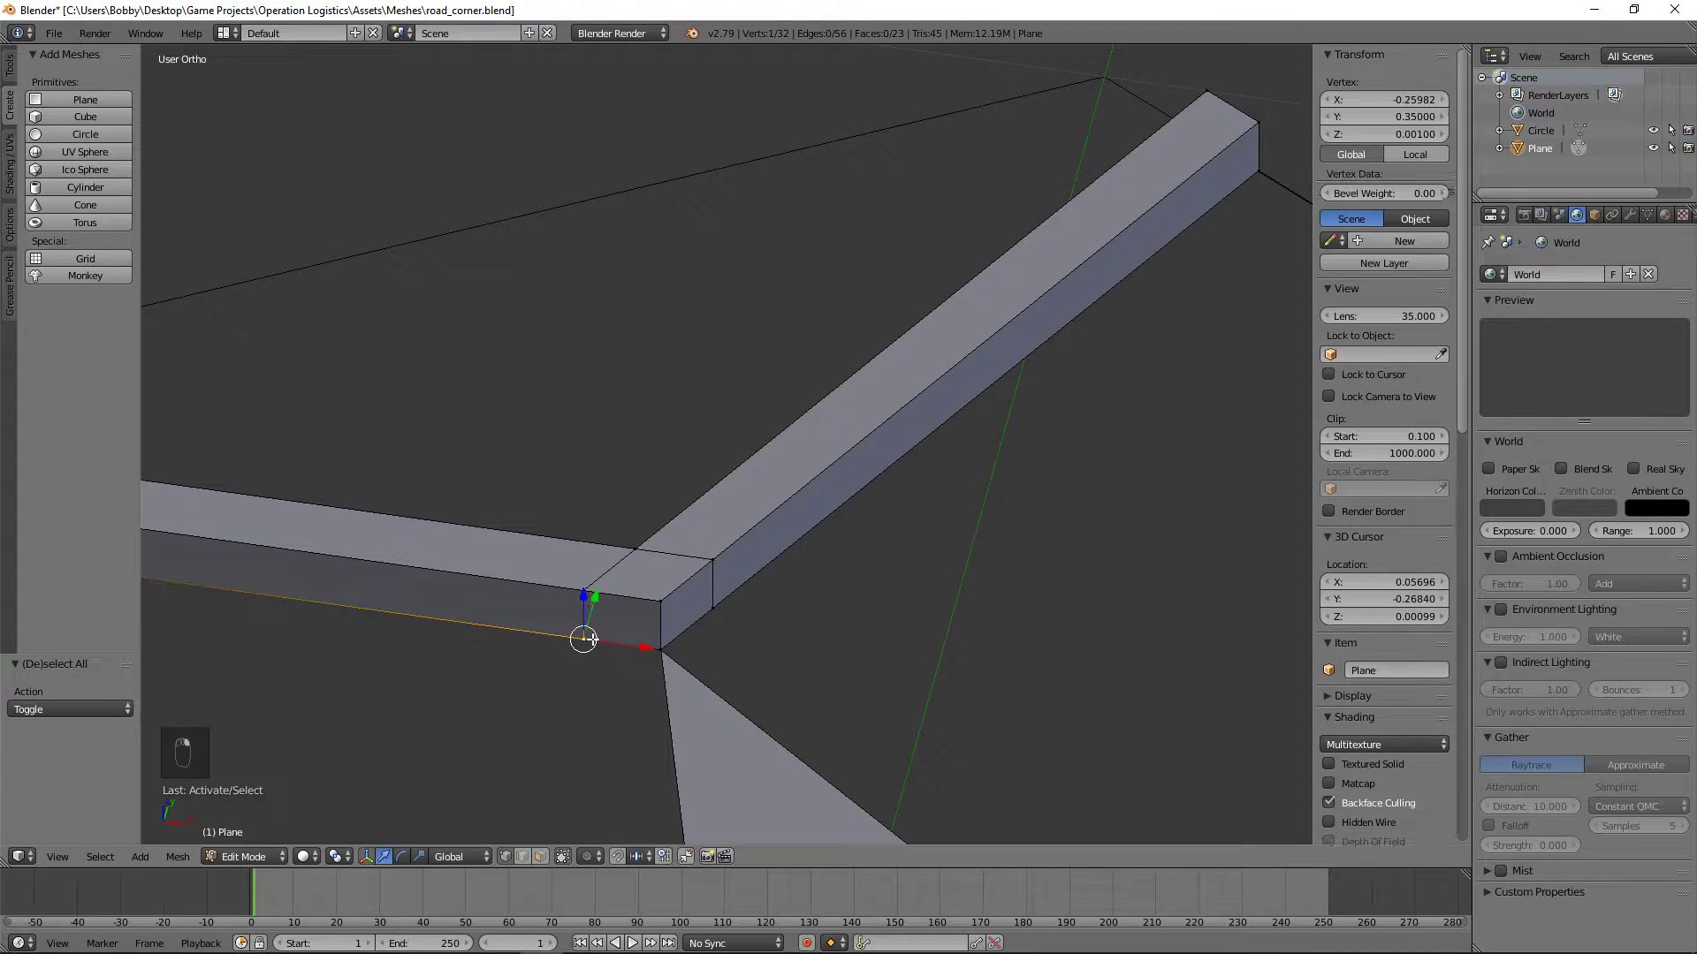
pyautogui.keyDown('shift'); pyautogui.click(584, 590); pyautogui.keyUp('shift')
pyautogui.keyDown('shift'); pyautogui.click(712, 608); pyautogui.keyUp('shift')
pyautogui.keyDown('shift'); pyautogui.click(711, 557); pyautogui.keyUp('shift')
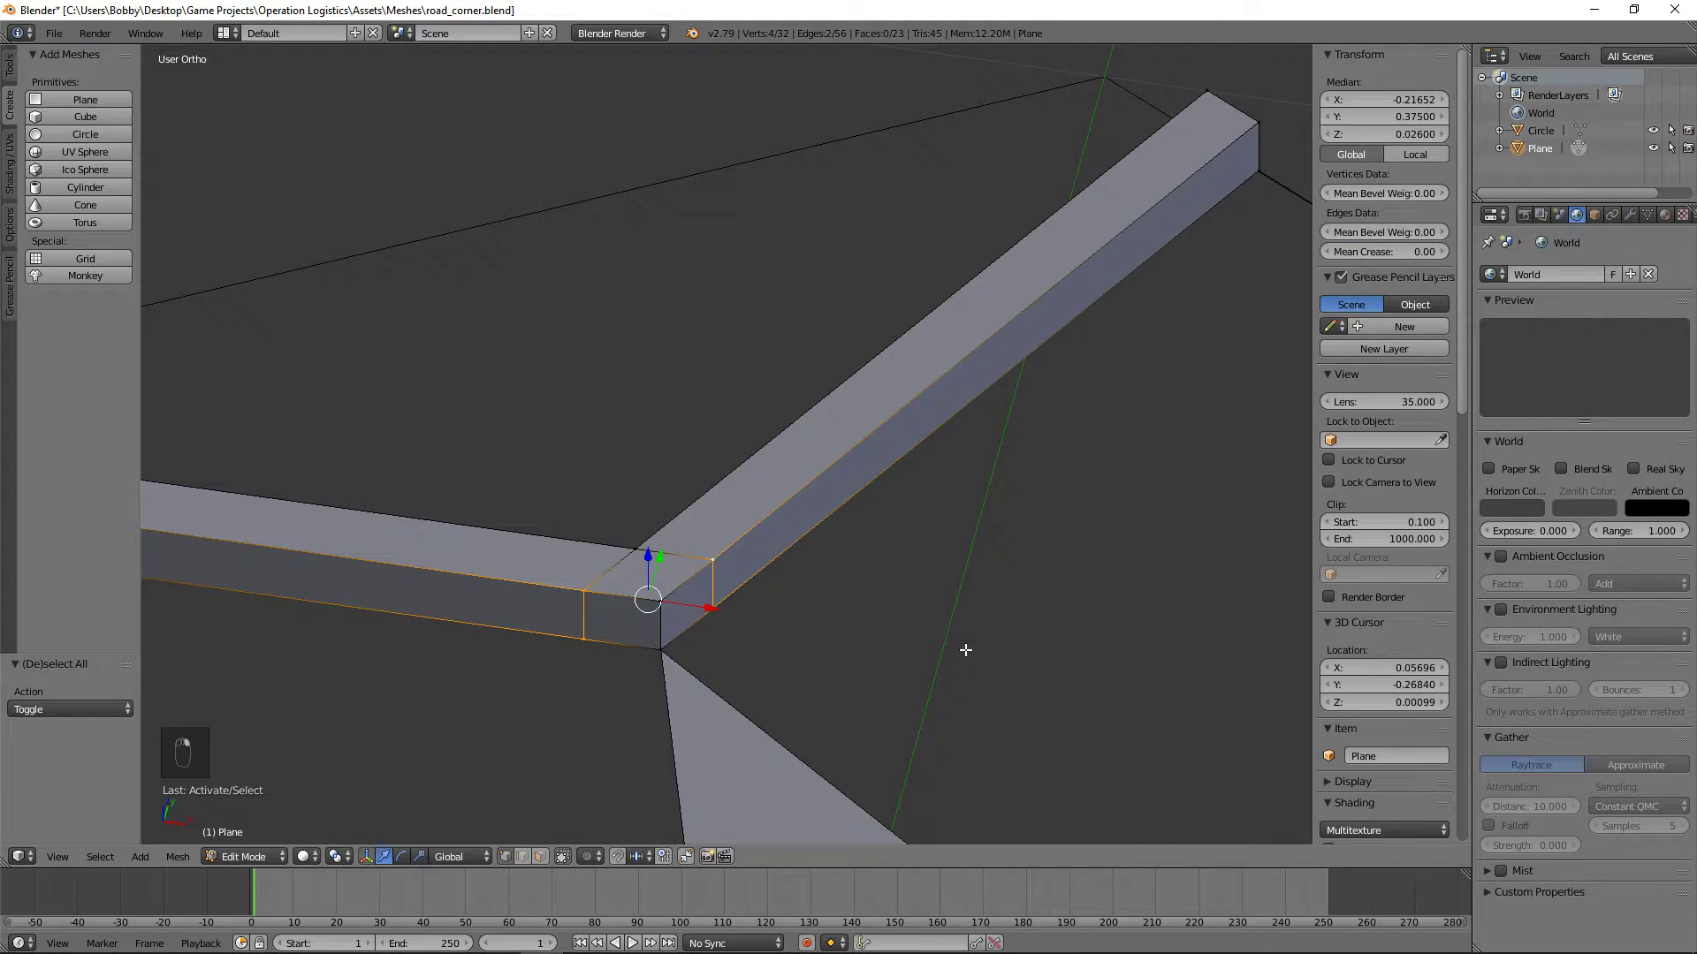
pyautogui.press('x')
pyautogui.click(888, 599)
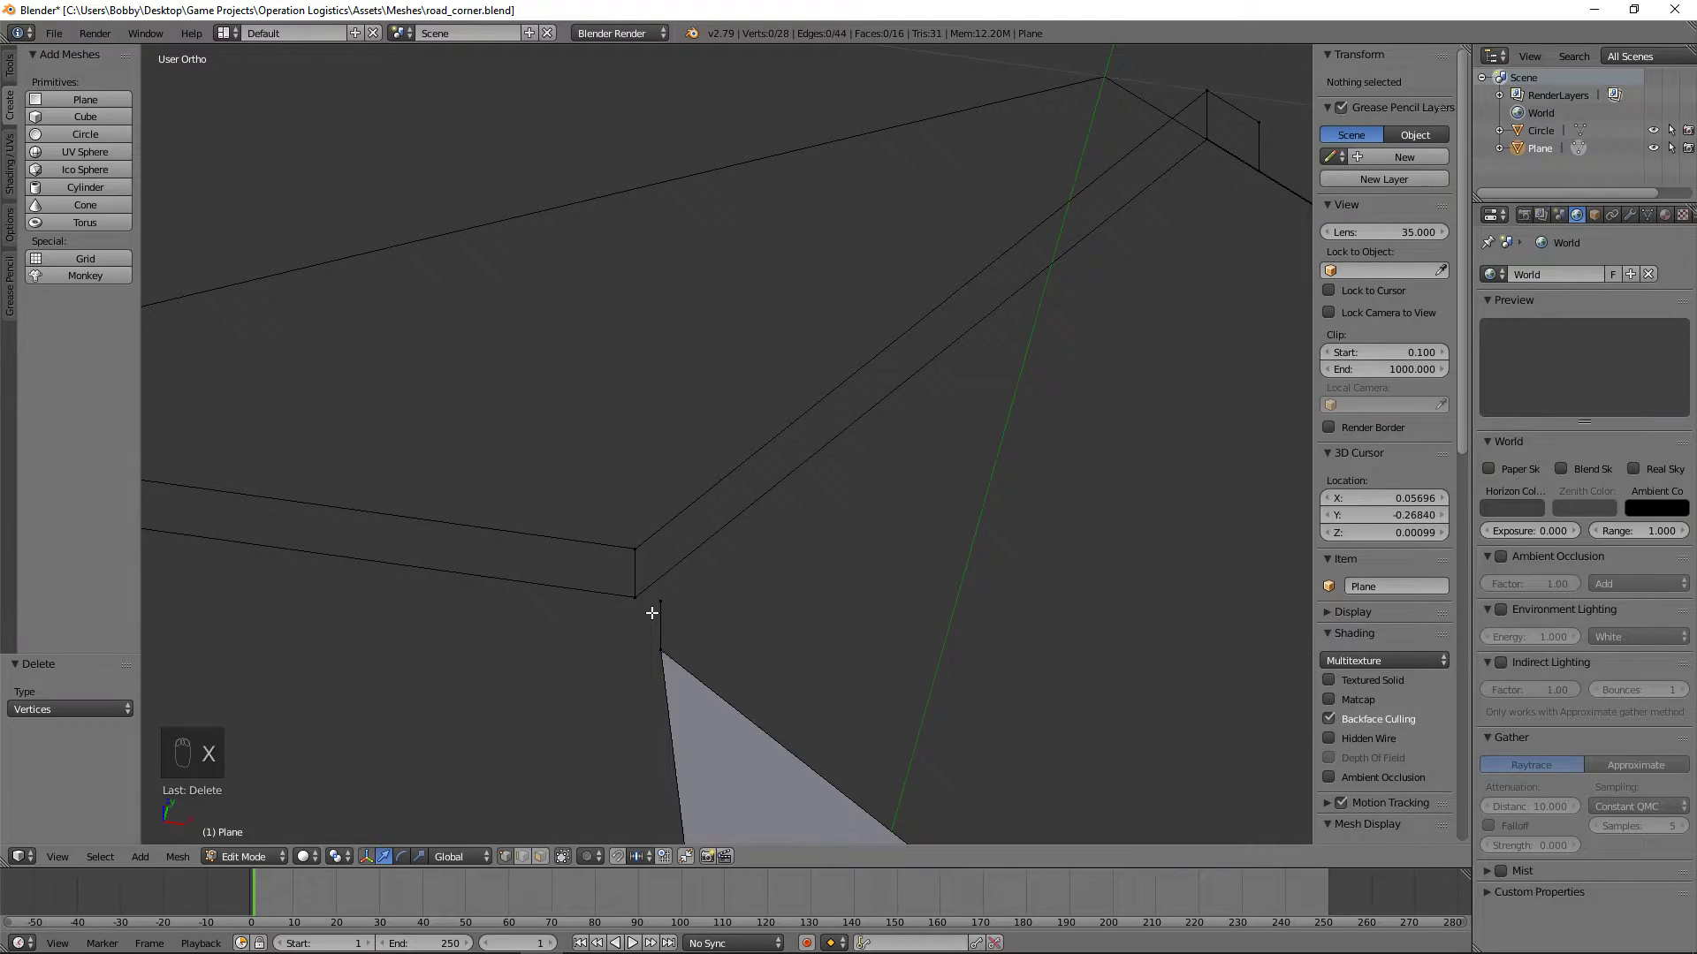
# Step: Fill the road-facing side of the inner curb's straight section from the corner to its far end
pyautogui.keyDown('shift'); pyautogui.click(650, 663); pyautogui.keyUp('shift')
pyautogui.moveTo(649, 663); pyautogui.dragTo(574, 600, button='middle')
pyautogui.keyDown('shift'); pyautogui.rightClick(534, 173); pyautogui.keyUp('shift')
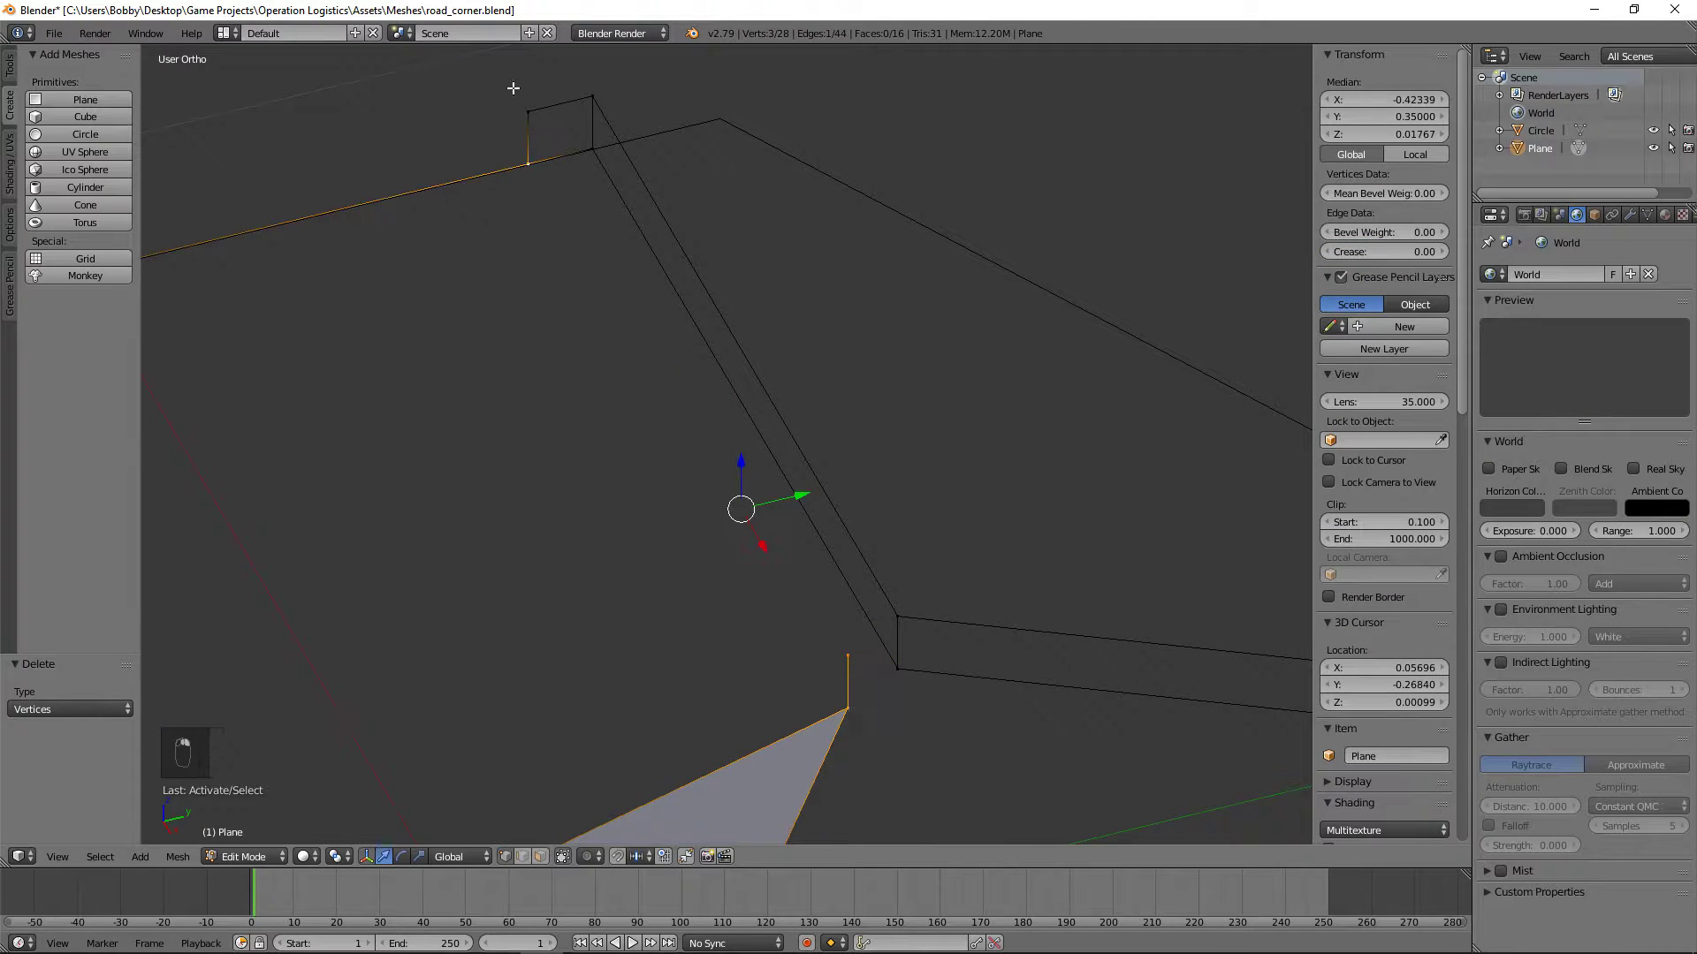
pyautogui.keyDown('shift'); pyautogui.rightClick(515, 89); pyautogui.keyUp('shift')
pyautogui.press('f')
# Step: Fill the top face of the inner curb's straight section up to the mitred corner
pyautogui.press('a')
pyautogui.rightClick(528, 109)
pyautogui.keyDown('shift'); pyautogui.rightClick(592, 99); pyautogui.keyUp('shift')
pyautogui.keyDown('shift'); pyautogui.rightClick(899, 612); pyautogui.keyUp('shift')
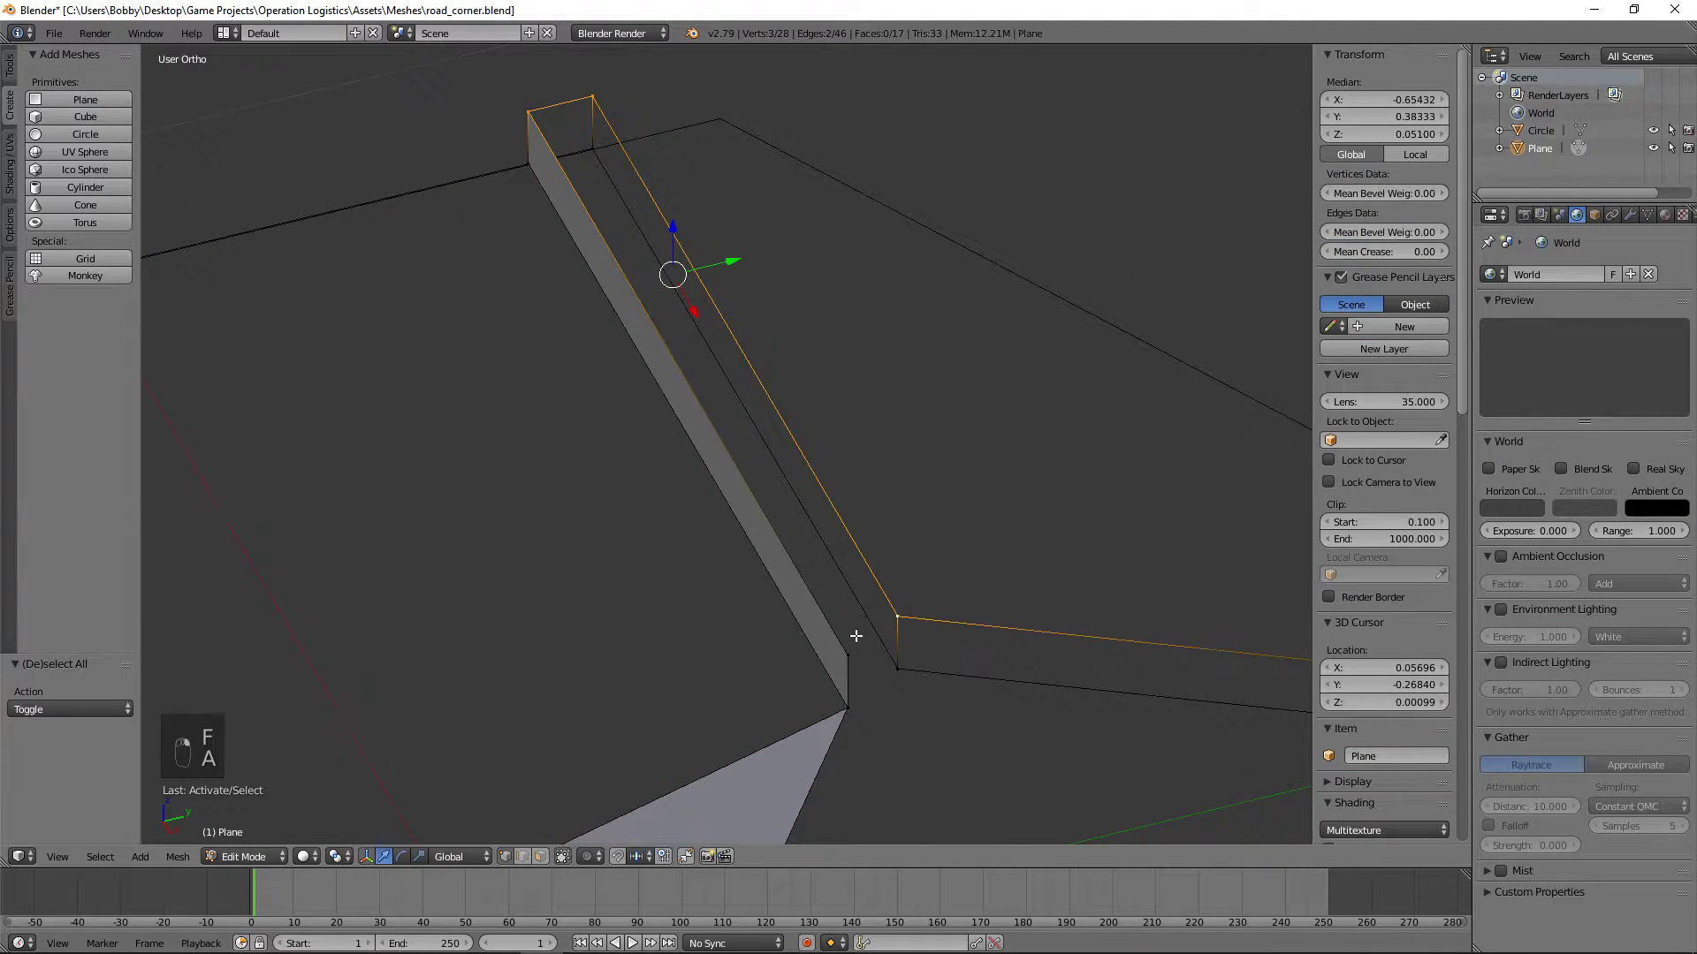
pyautogui.keyDown('shift'); pyautogui.rightClick(850, 651); pyautogui.keyUp('shift')
pyautogui.press('f')
# Step: Fill the road-facing side of the inner curb's angled section from the corner to its far end
pyautogui.press('a')
pyautogui.rightClick(852, 710)
pyautogui.moveTo(855, 707); pyautogui.dragTo(1046, 689, button='middle')
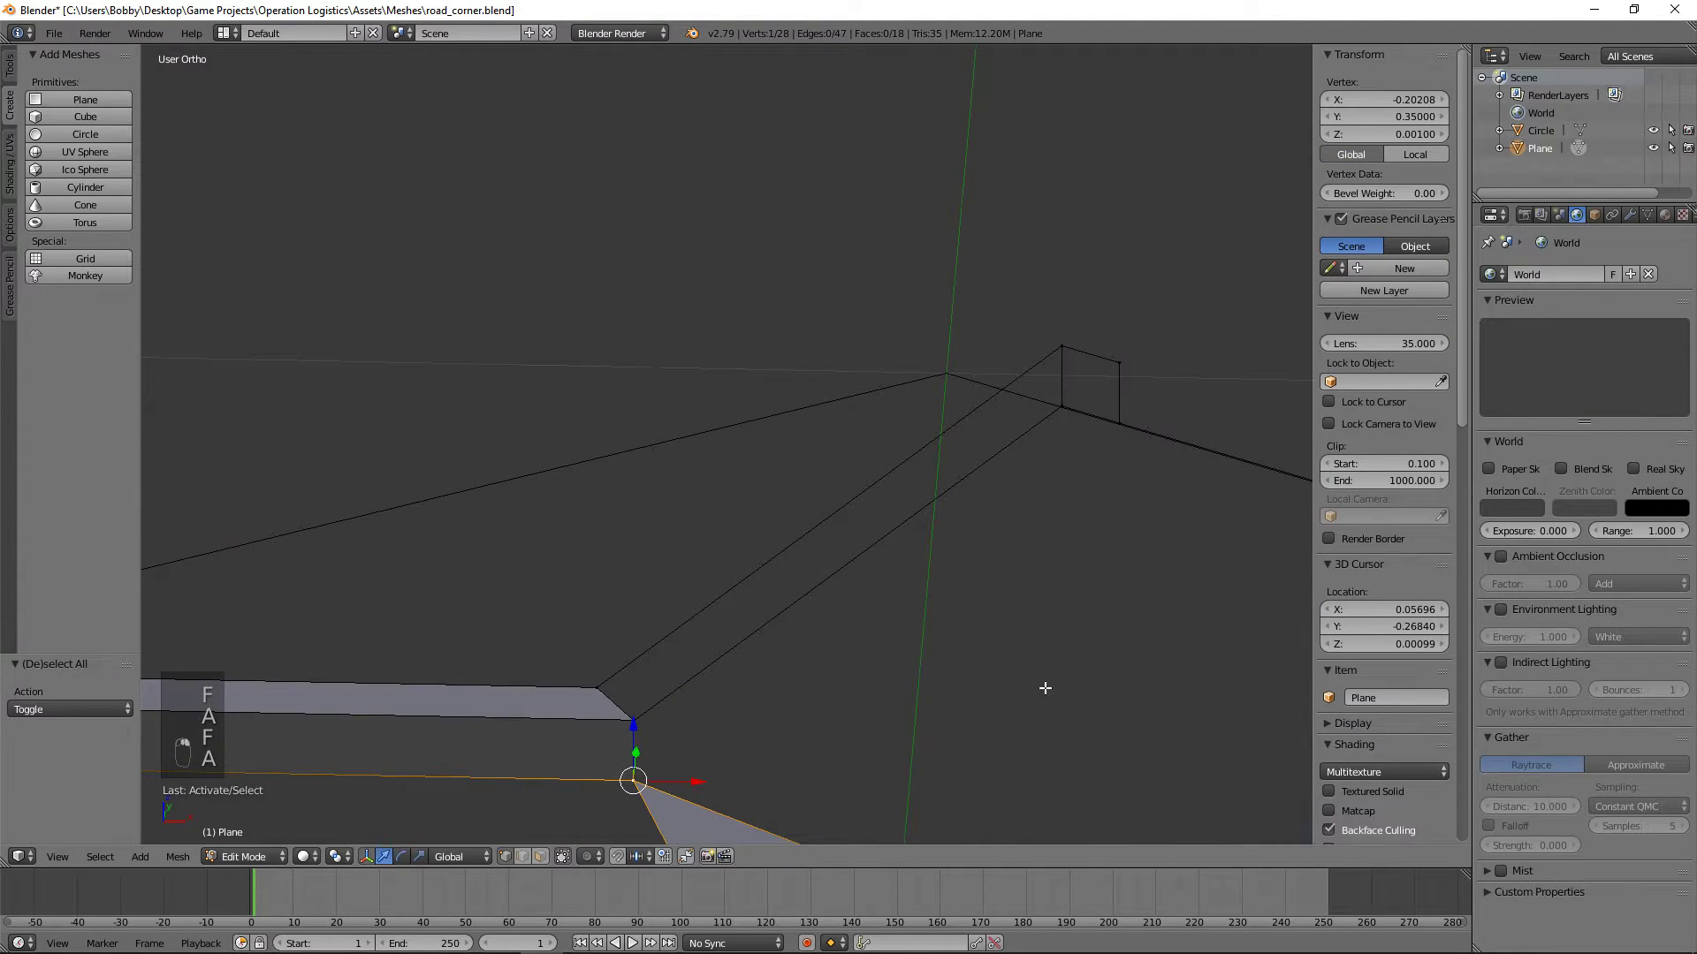
pyautogui.keyDown('shift'); pyautogui.rightClick(1119, 423); pyautogui.keyUp('shift')
pyautogui.keyDown('shift'); pyautogui.rightClick(1119, 362); pyautogui.keyUp('shift')
pyautogui.keyDown('shift'); pyautogui.rightClick(633, 722); pyautogui.keyUp('shift')
pyautogui.press('f')
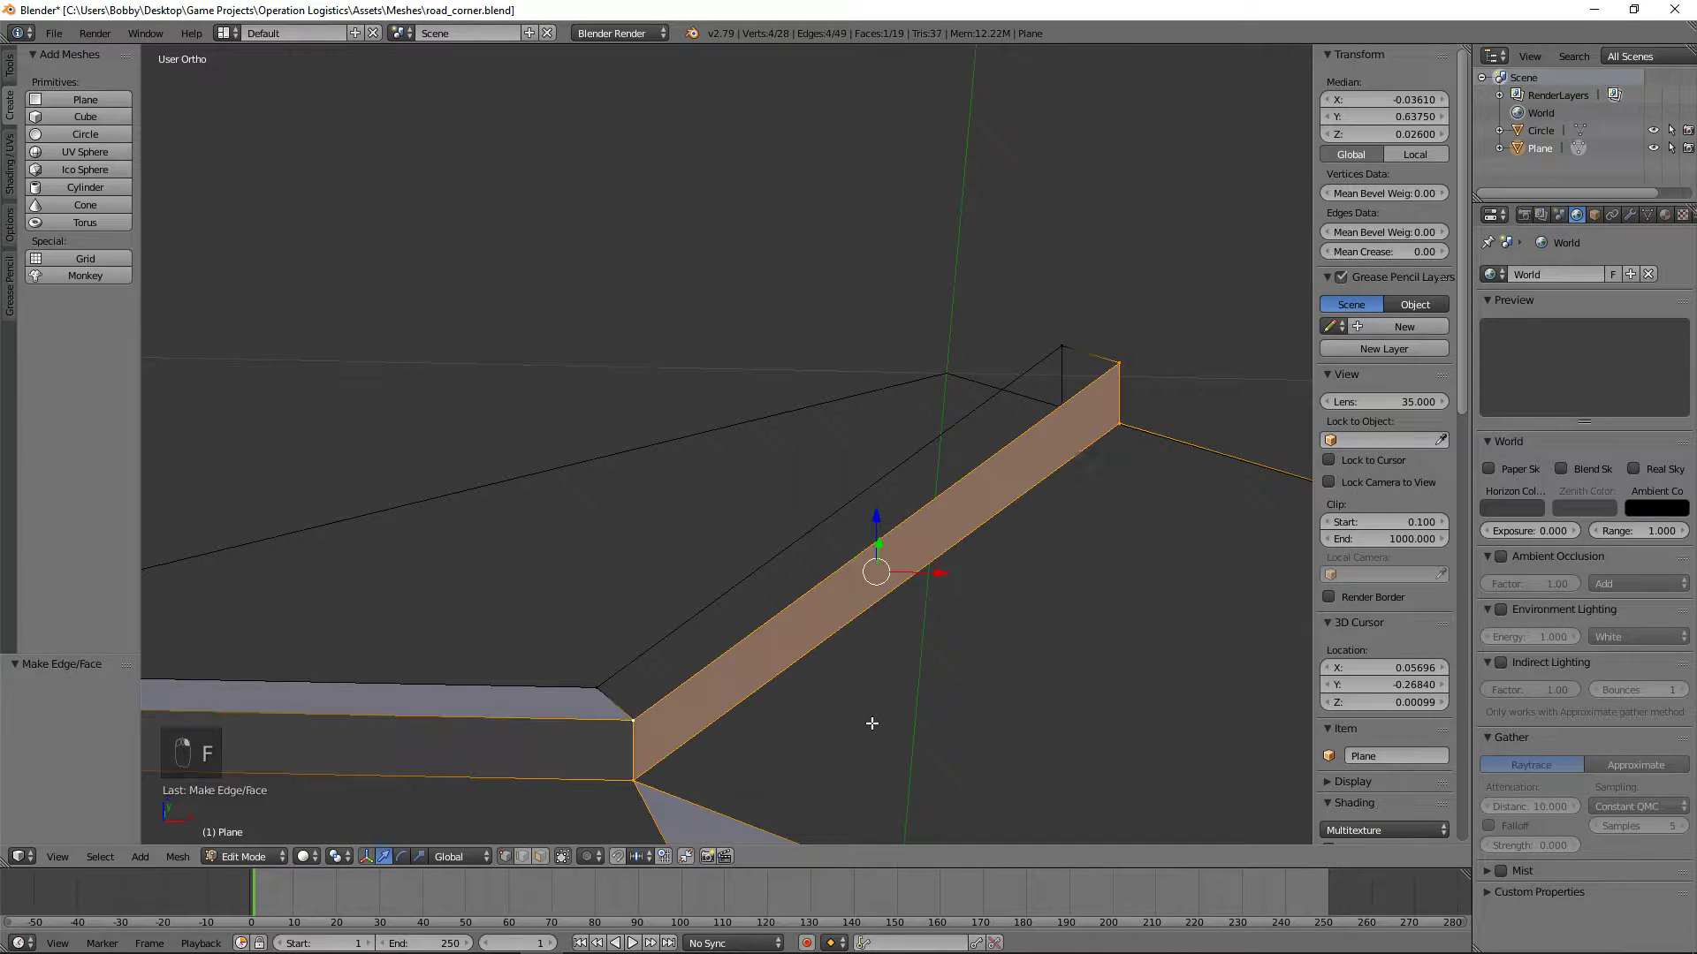
# Step: Fill the top face of the inner curb's angled section and clear the selection
pyautogui.press('a')
pyautogui.rightClick(632, 722)
pyautogui.keyDown('shift'); pyautogui.rightClick(597, 688); pyautogui.keyUp('shift')
pyautogui.keyDown('shift'); pyautogui.rightClick(1117, 360); pyautogui.keyUp('shift')
pyautogui.keyDown('shift'); pyautogui.rightClick(1063, 347); pyautogui.keyUp('shift')
pyautogui.press('f')
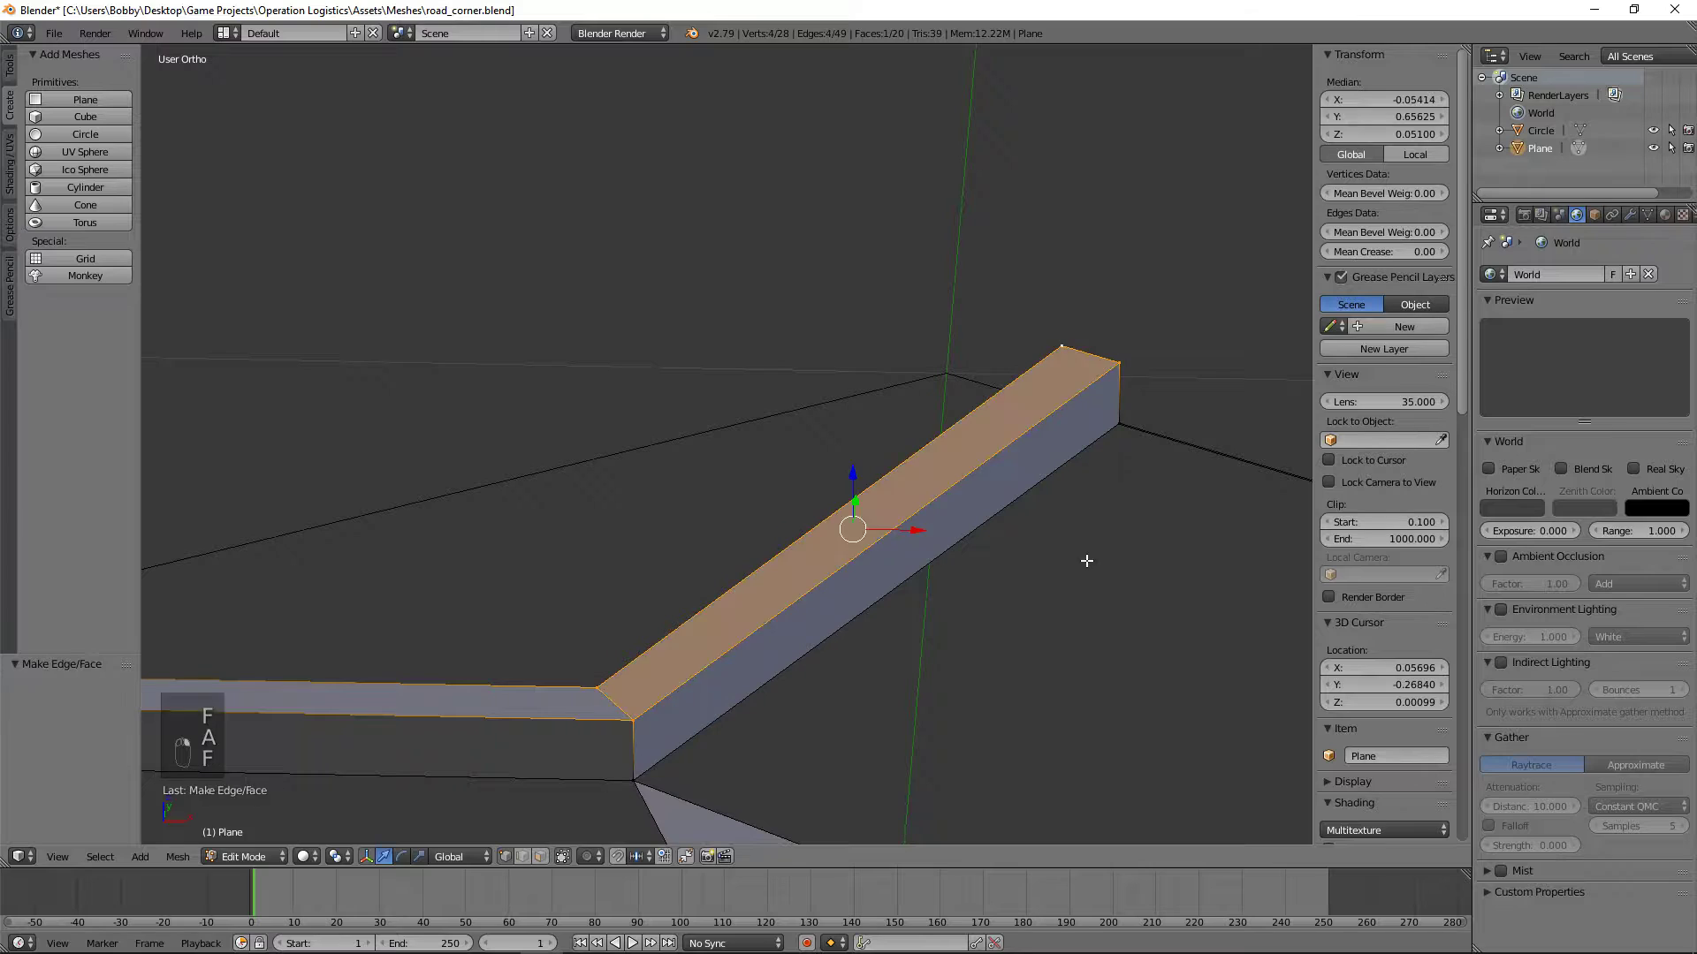
pyautogui.press('a')
# Step: Fill the road surface between the straight sections of the two curbs, adjoining the triangular face
pyautogui.scroll(-5, 972, 574)
pyautogui.moveTo(636, 613); pyautogui.dragTo(645, 568, button='middle')
pyautogui.moveTo(932, 651); pyautogui.dragTo(636, 633, button='middle')
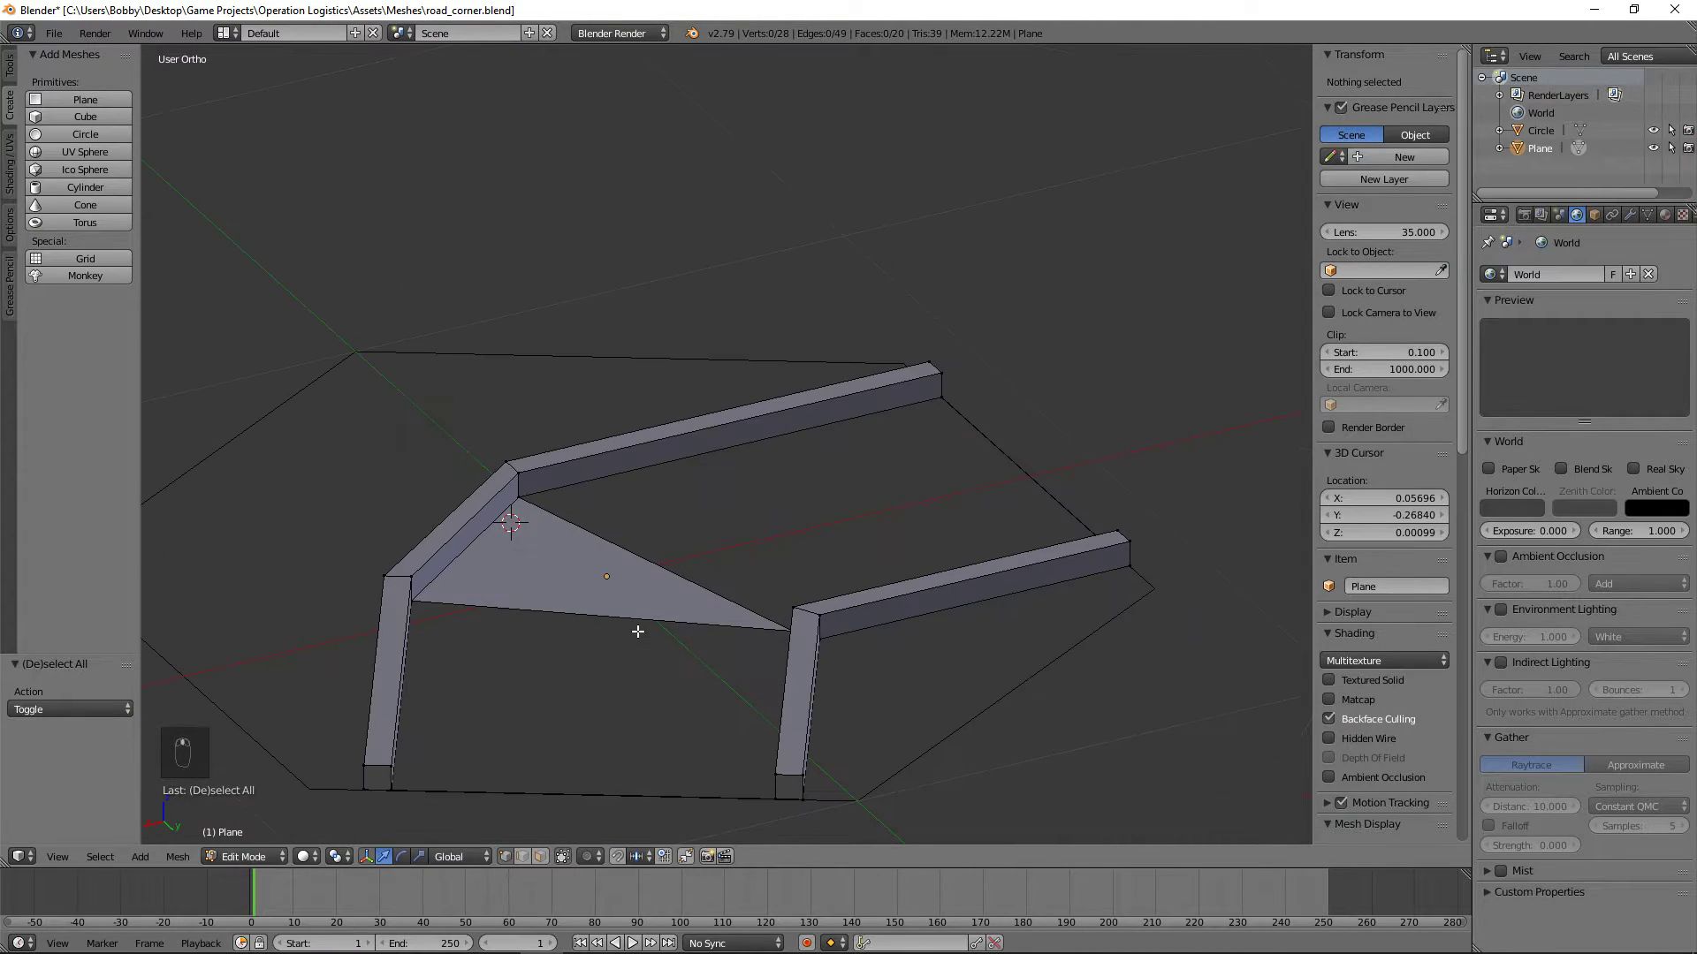
pyautogui.rightClick(519, 496)
pyautogui.keyDown('shift'); pyautogui.rightClick(954, 413); pyautogui.keyUp('shift')
pyautogui.moveTo(658, 535); pyautogui.dragTo(918, 538, button='middle')
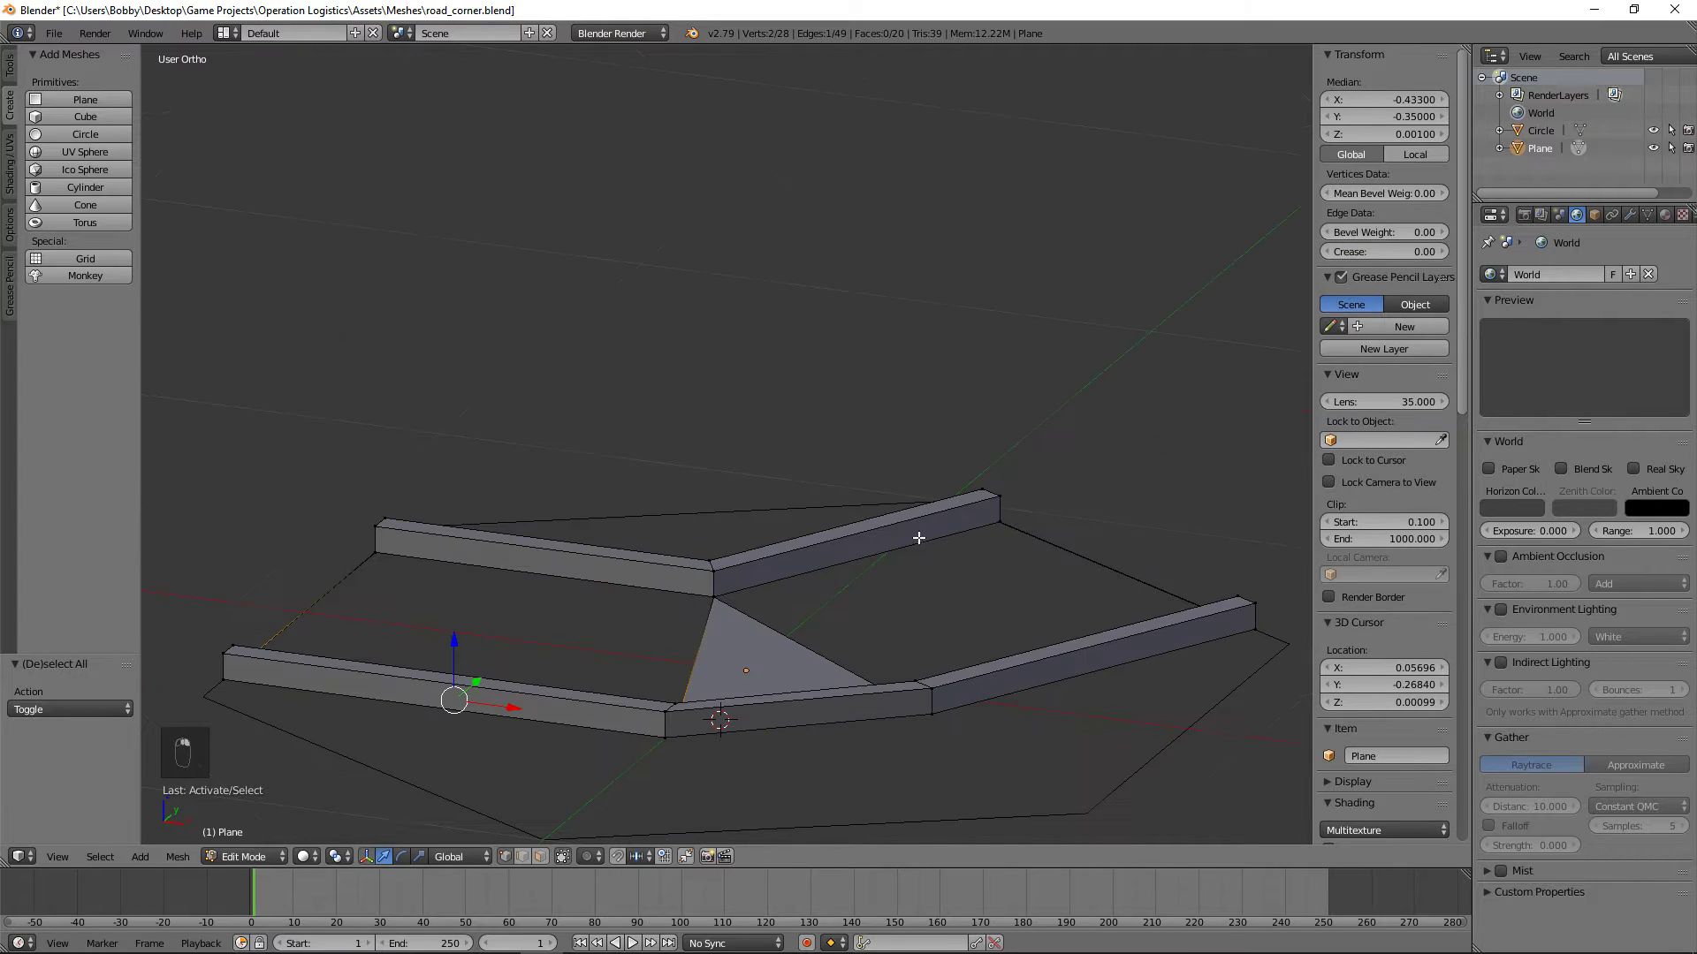
pyautogui.keyDown('shift'); pyautogui.rightClick(703, 604); pyautogui.keyUp('shift')
pyautogui.keyDown('shift'); pyautogui.rightClick(370, 553); pyautogui.keyUp('shift')
pyautogui.press('f')
pyautogui.press('a')
# Step: Fill the road surface between the angled sections of the two curbs
pyautogui.rightClick(724, 599)
pyautogui.moveTo(756, 612); pyautogui.dragTo(994, 614, button='middle')
pyautogui.keyDown('shift'); pyautogui.rightClick(864, 552); pyautogui.keyUp('shift')
pyautogui.keyDown('shift'); pyautogui.rightClick(565, 516); pyautogui.keyUp('shift')
pyautogui.moveTo(566, 516); pyautogui.dragTo(475, 573, button='middle')
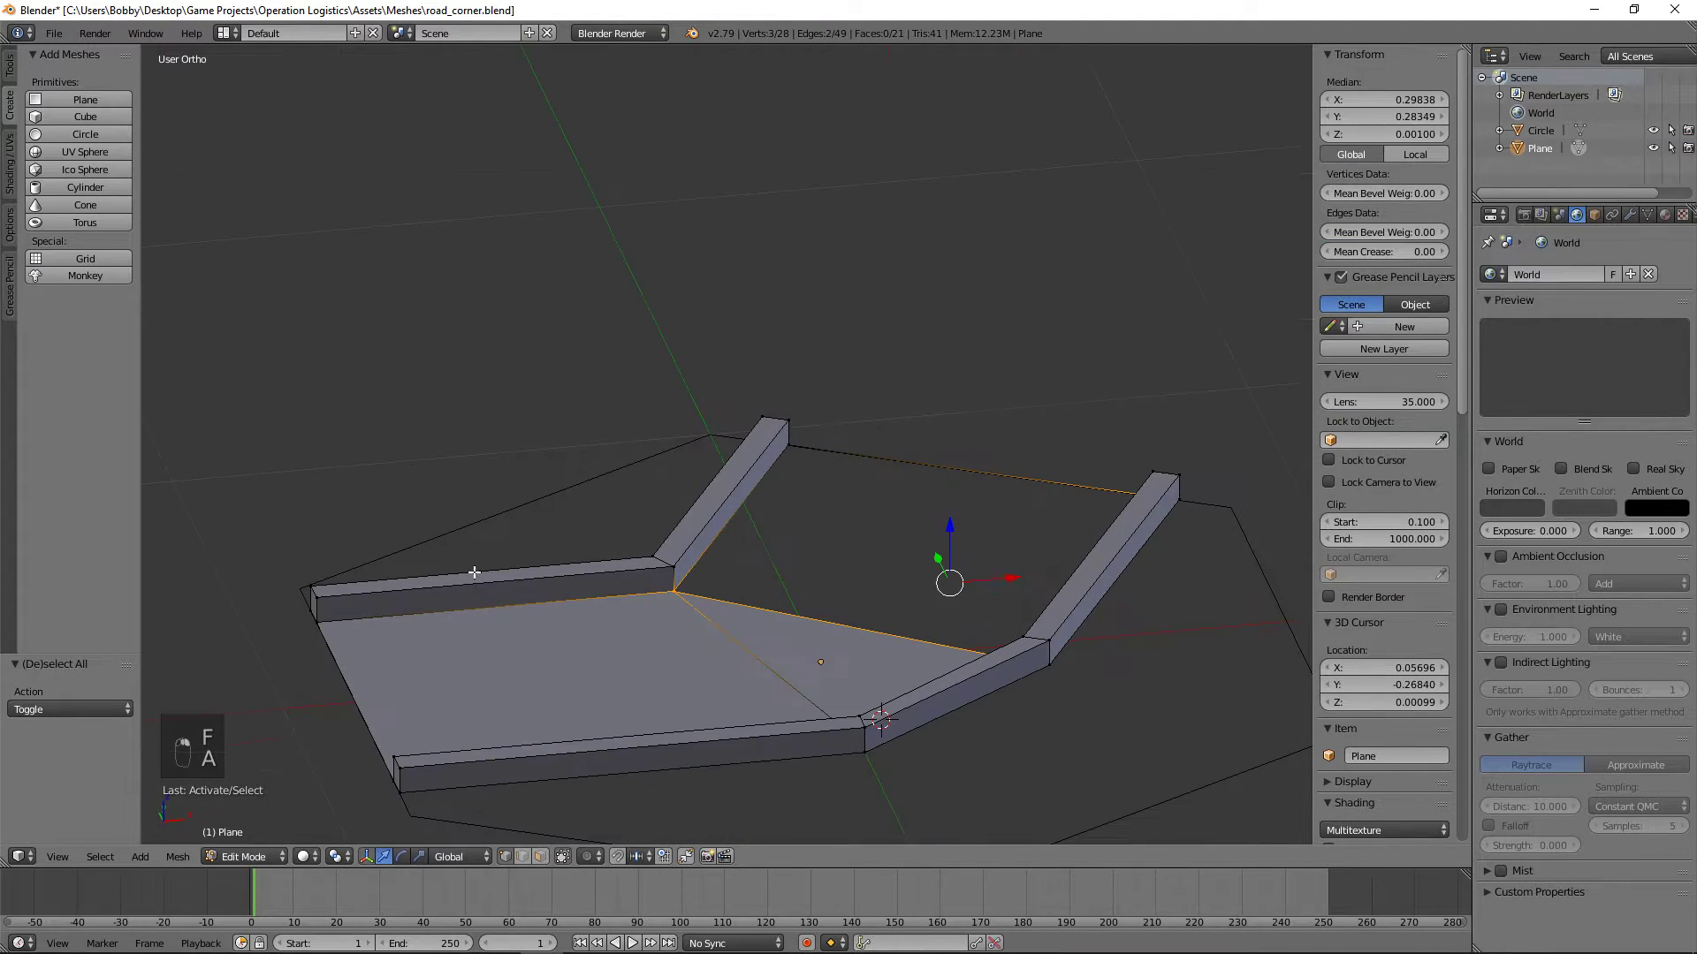
pyautogui.press('f')
pyautogui.press('a')
# Step: Show the finished corner piece in top view and save the file
pyautogui.scroll(-3, 920, 522)
pyautogui.moveTo(920, 522); pyautogui.dragTo(944, 638, button='middle')
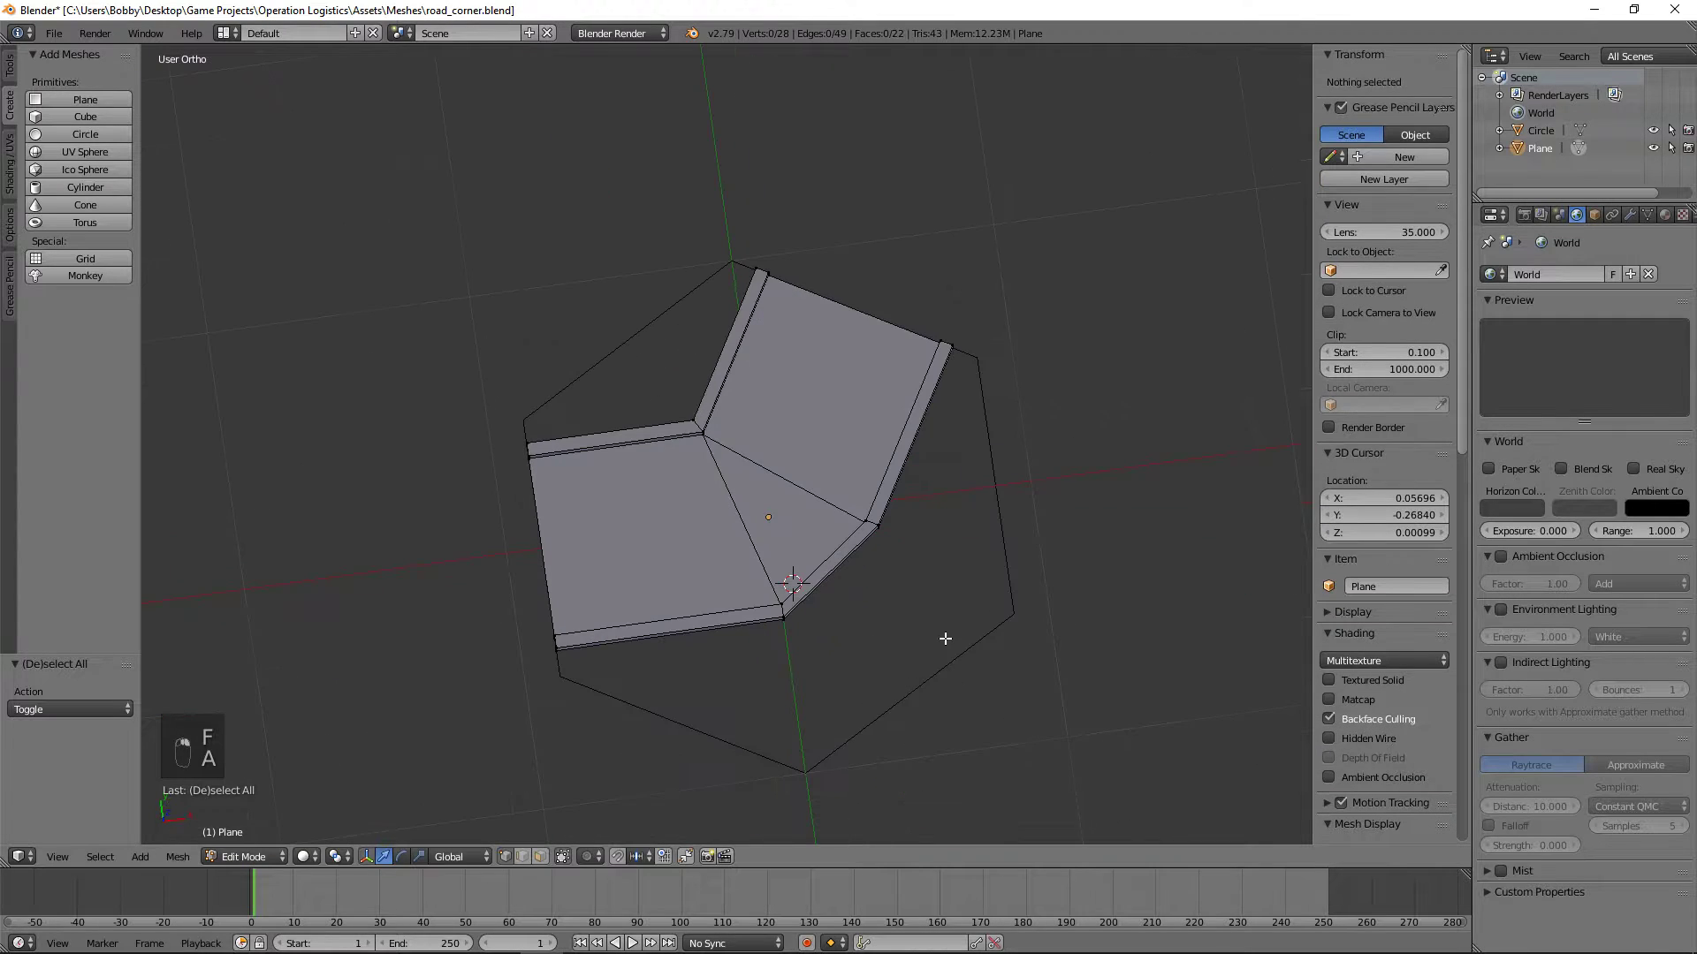
pyautogui.press('KP_7')
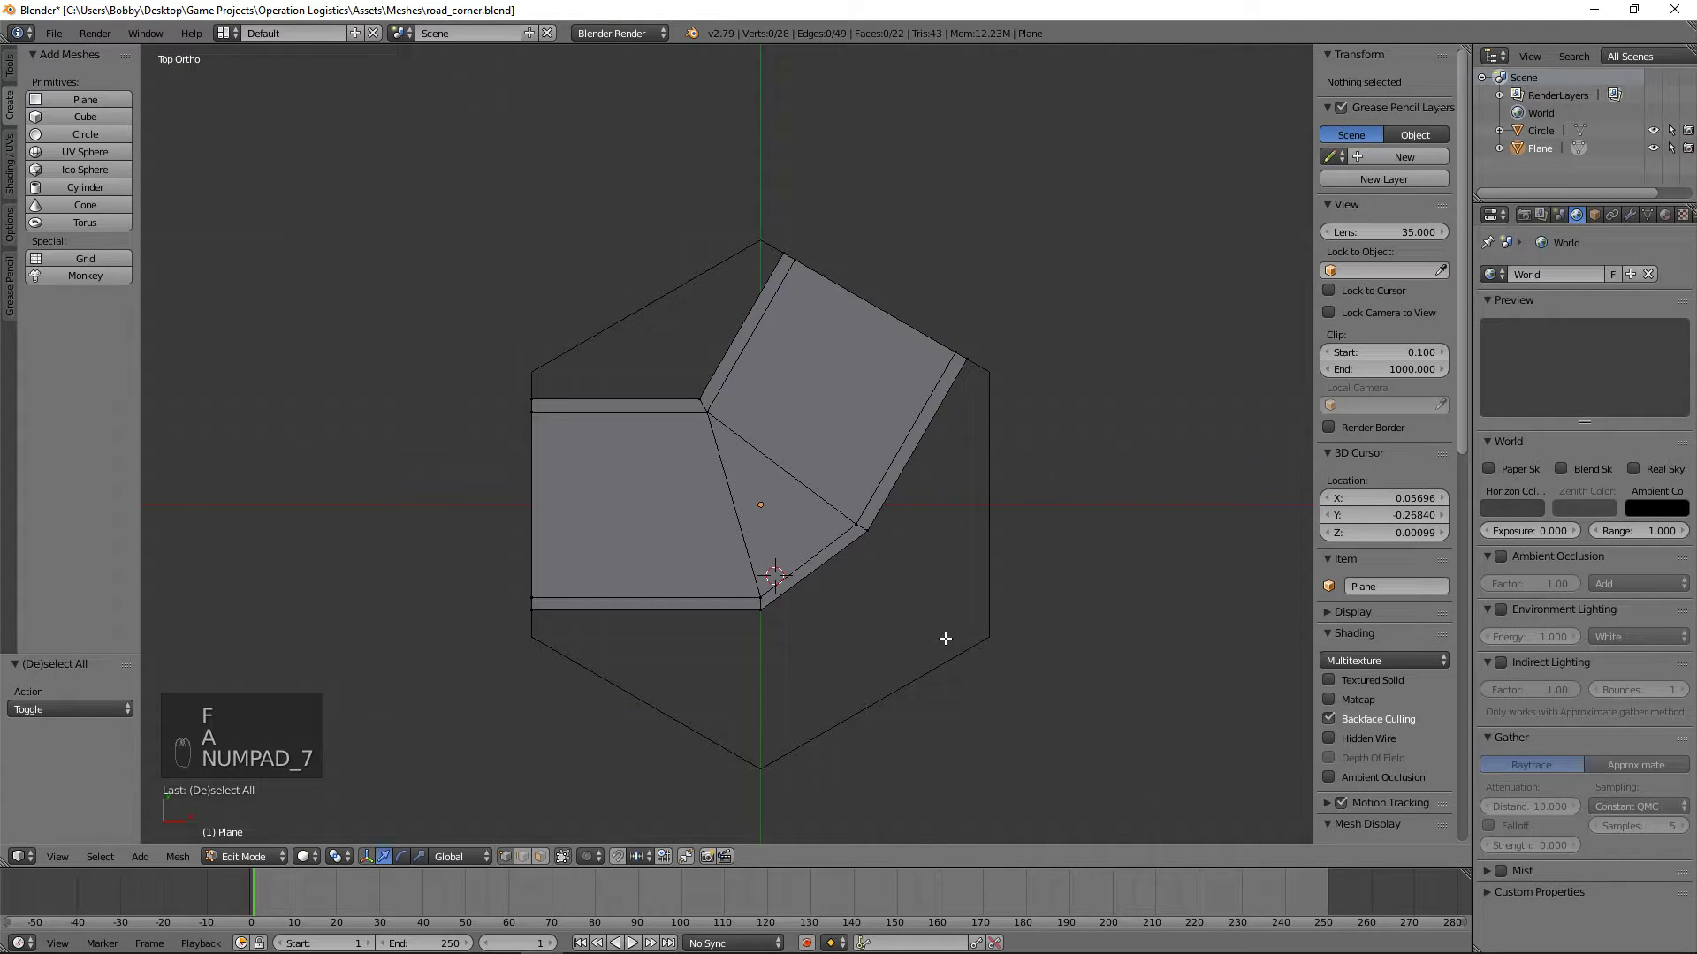
pyautogui.hotkey('ctrl', 's')
# Step: Select the whole mesh, examine its UV layout in the UV/Image Editor, and return to the 3D View
pyautogui.press('a')
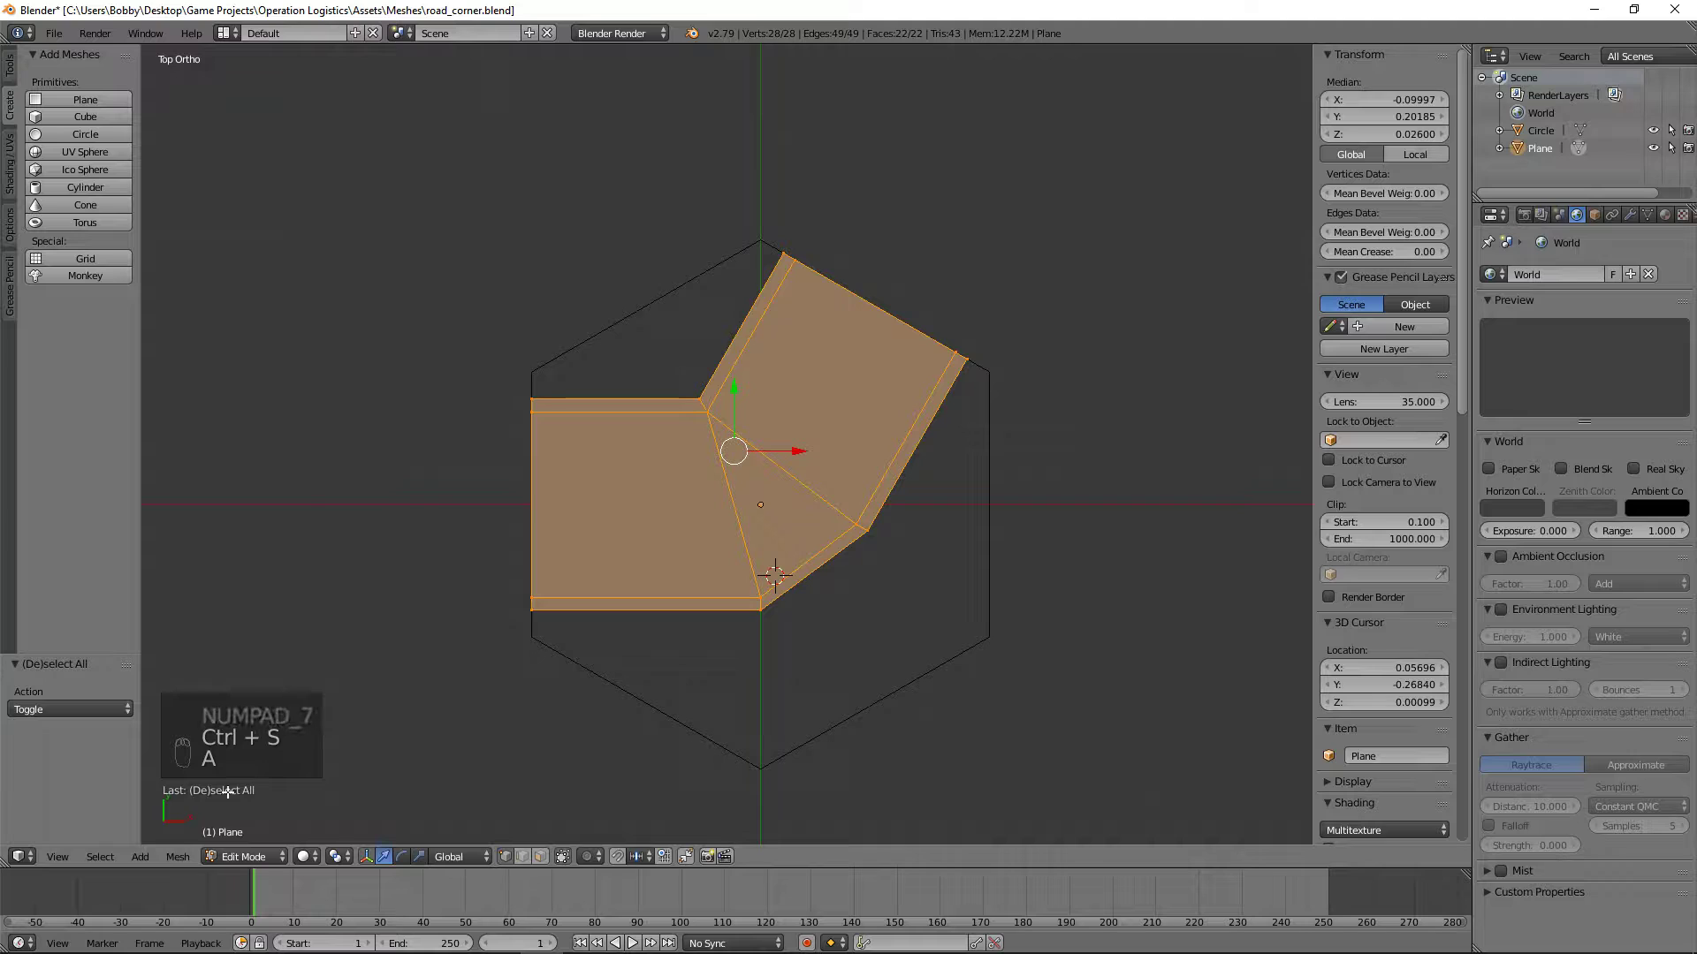
pyautogui.click(30, 855)
pyautogui.click(71, 721)
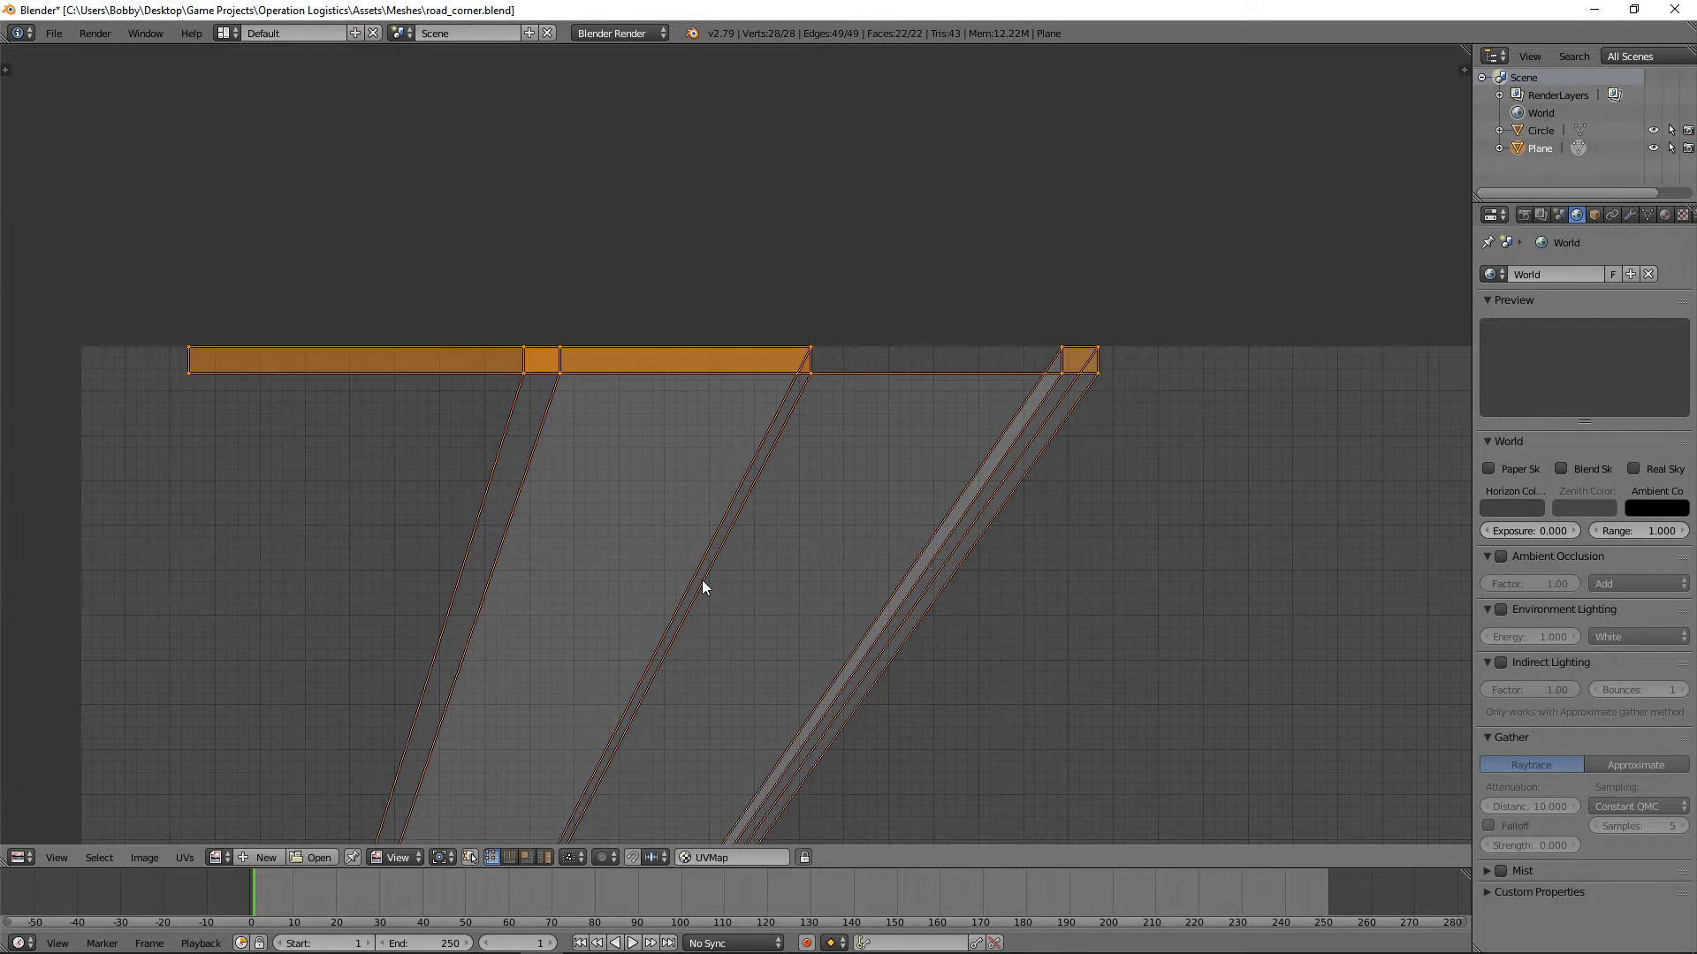
pyautogui.scroll(-7, 702, 586)
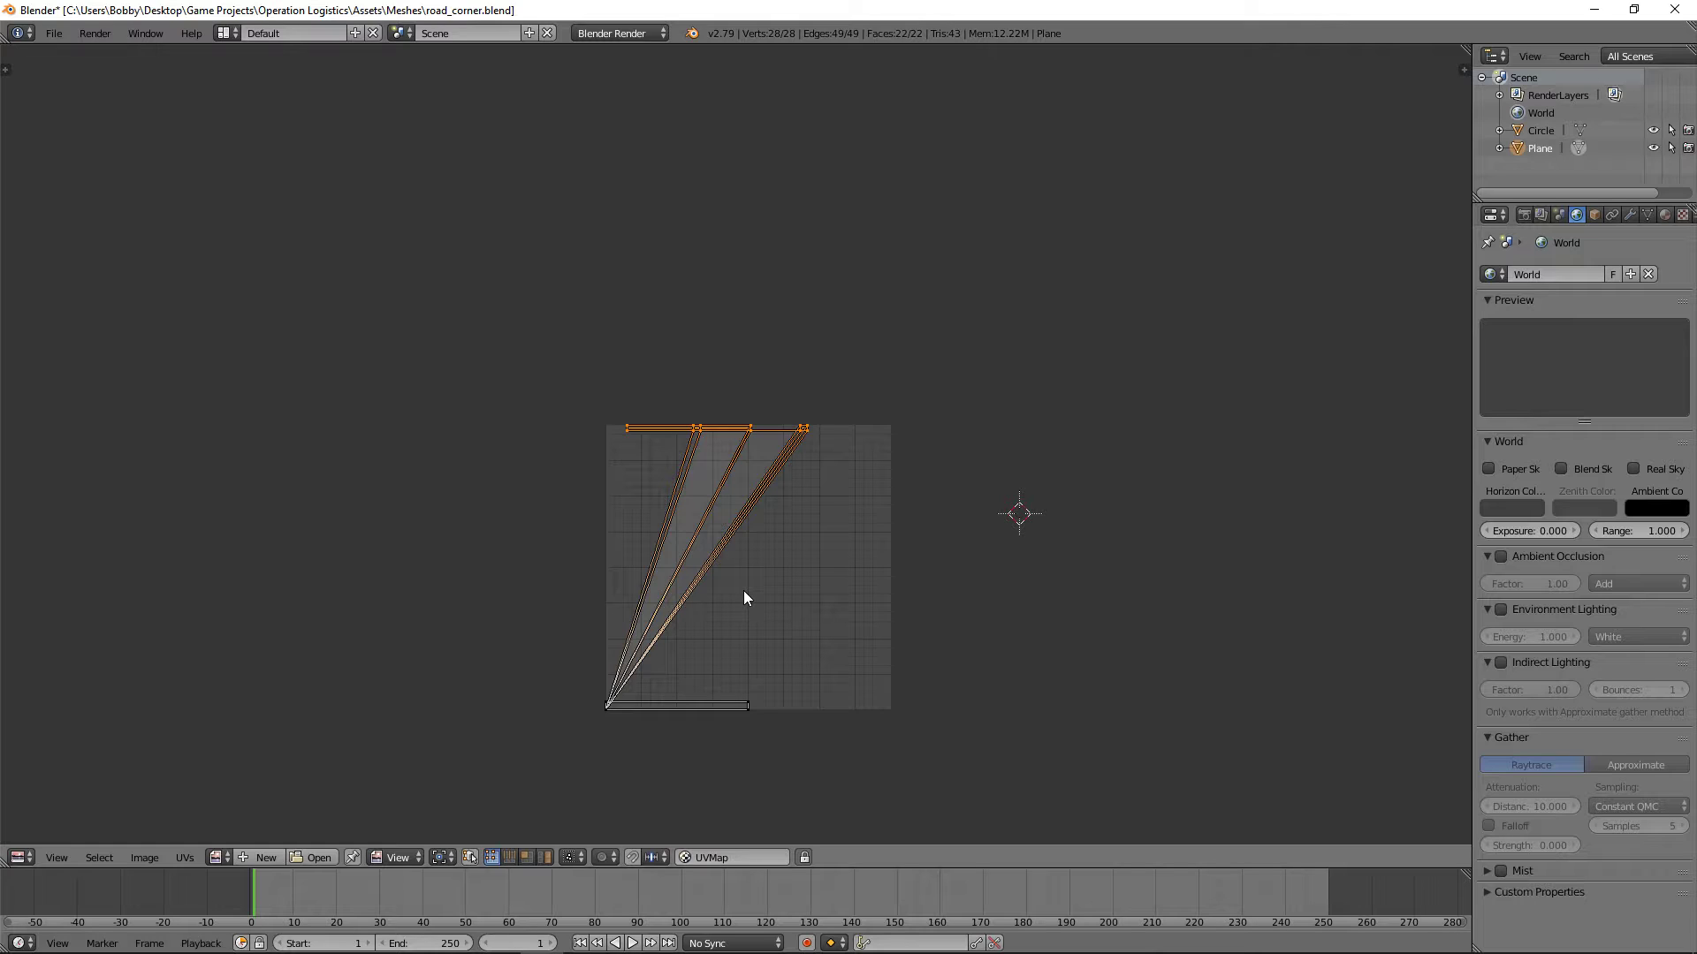
pyautogui.click(17, 857)
pyautogui.click(41, 840)
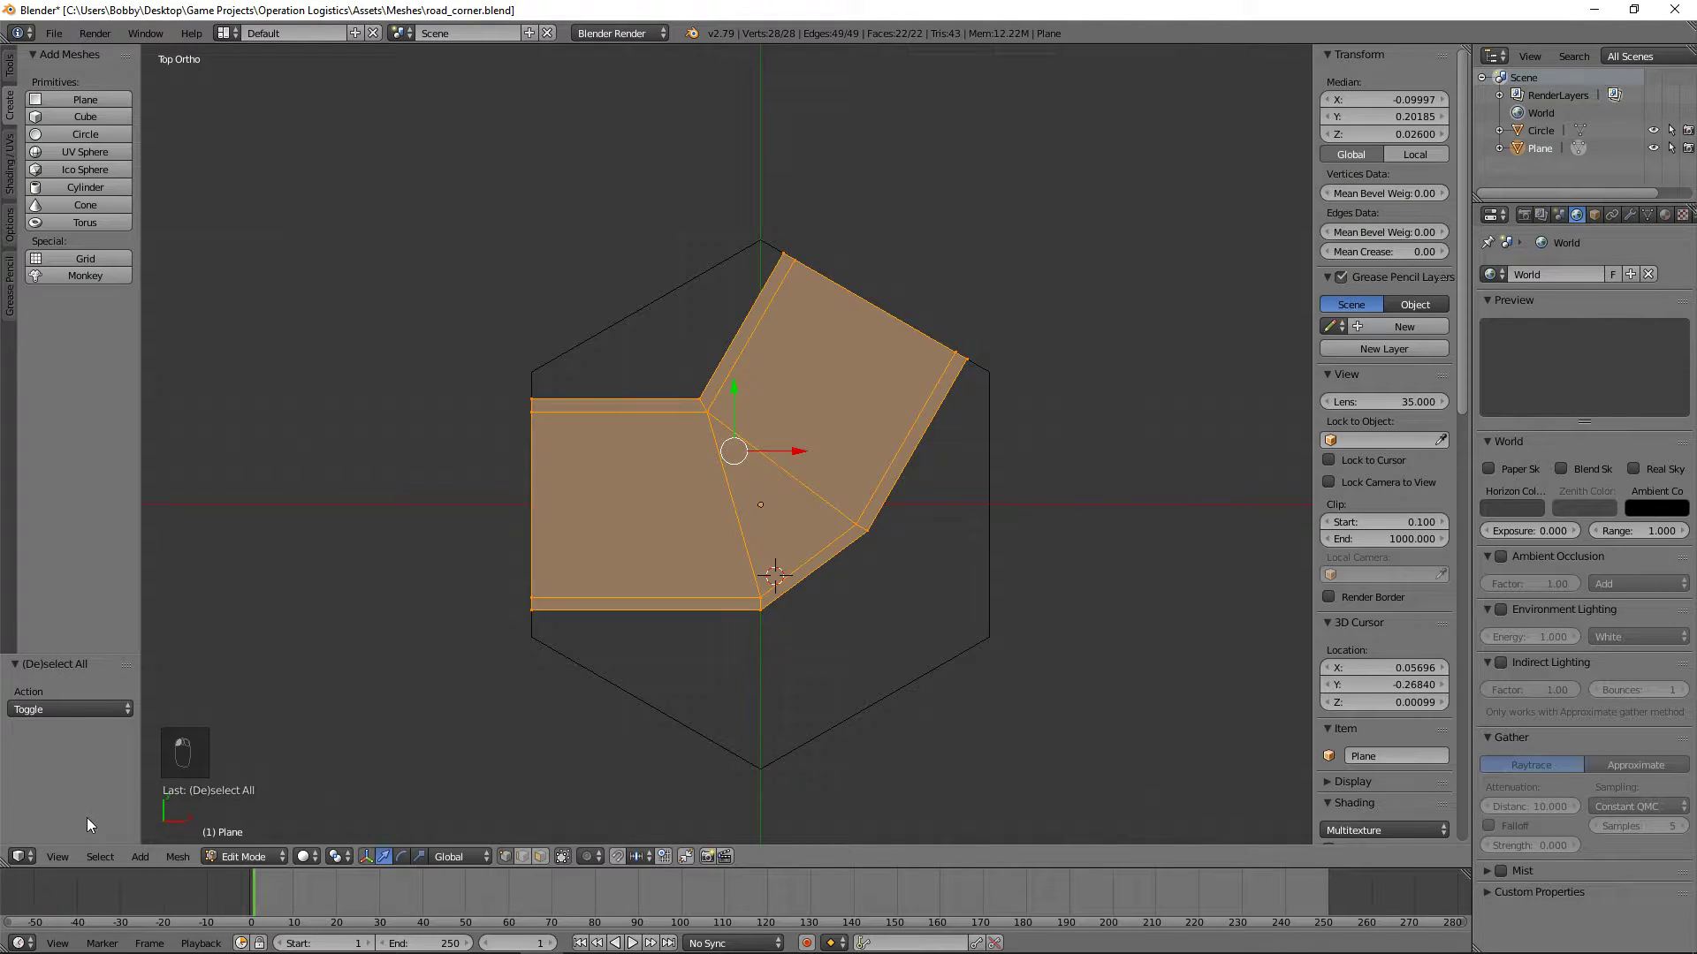
# Step: Select only the three road surface faces and select all their UVs in the UV/Image Editor
pyautogui.rightClick(623, 524)
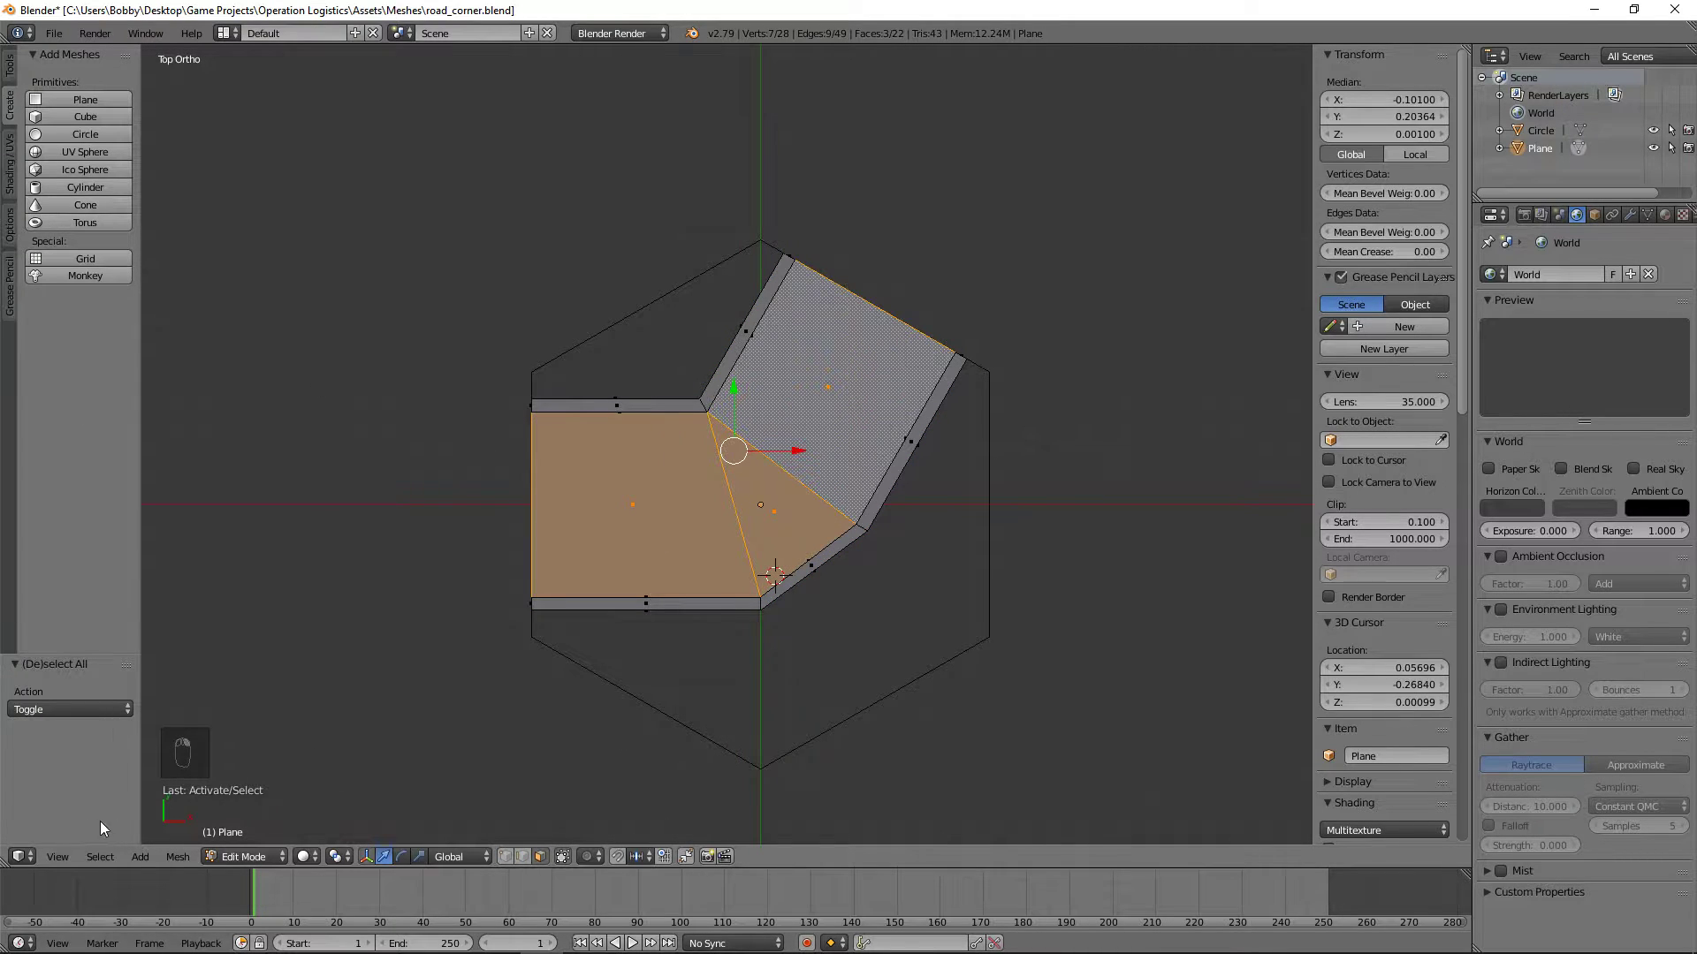
pyautogui.click(16, 857)
pyautogui.click(60, 842)
pyautogui.click(28, 859)
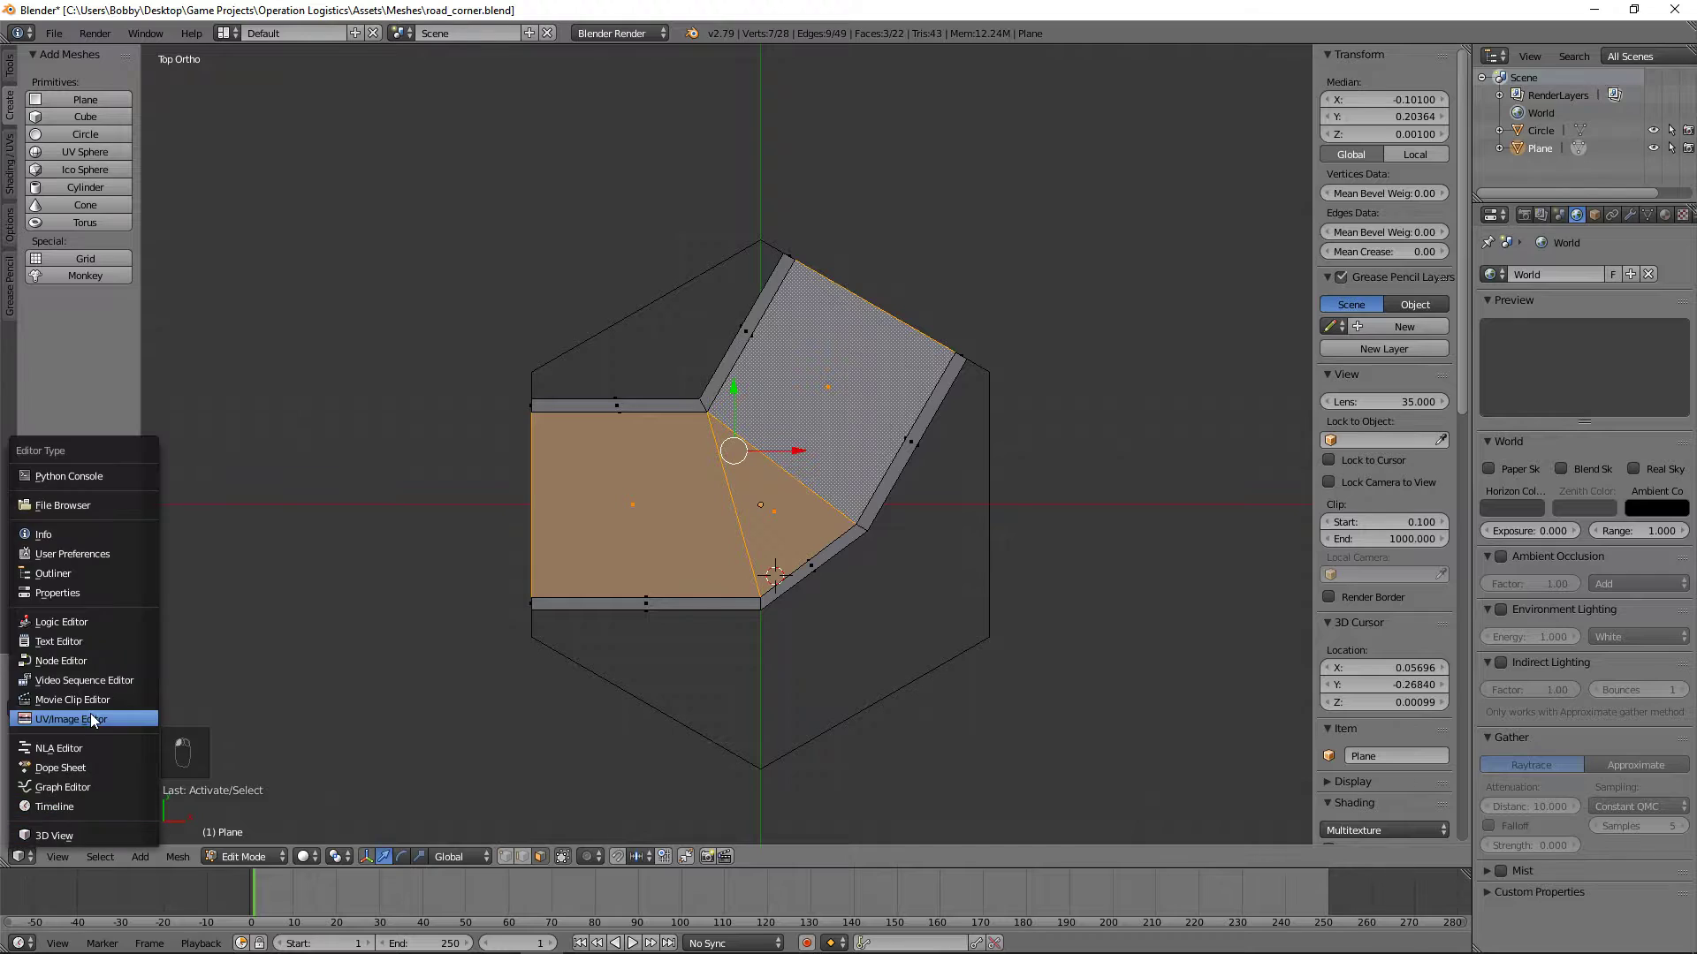
pyautogui.click(53, 720)
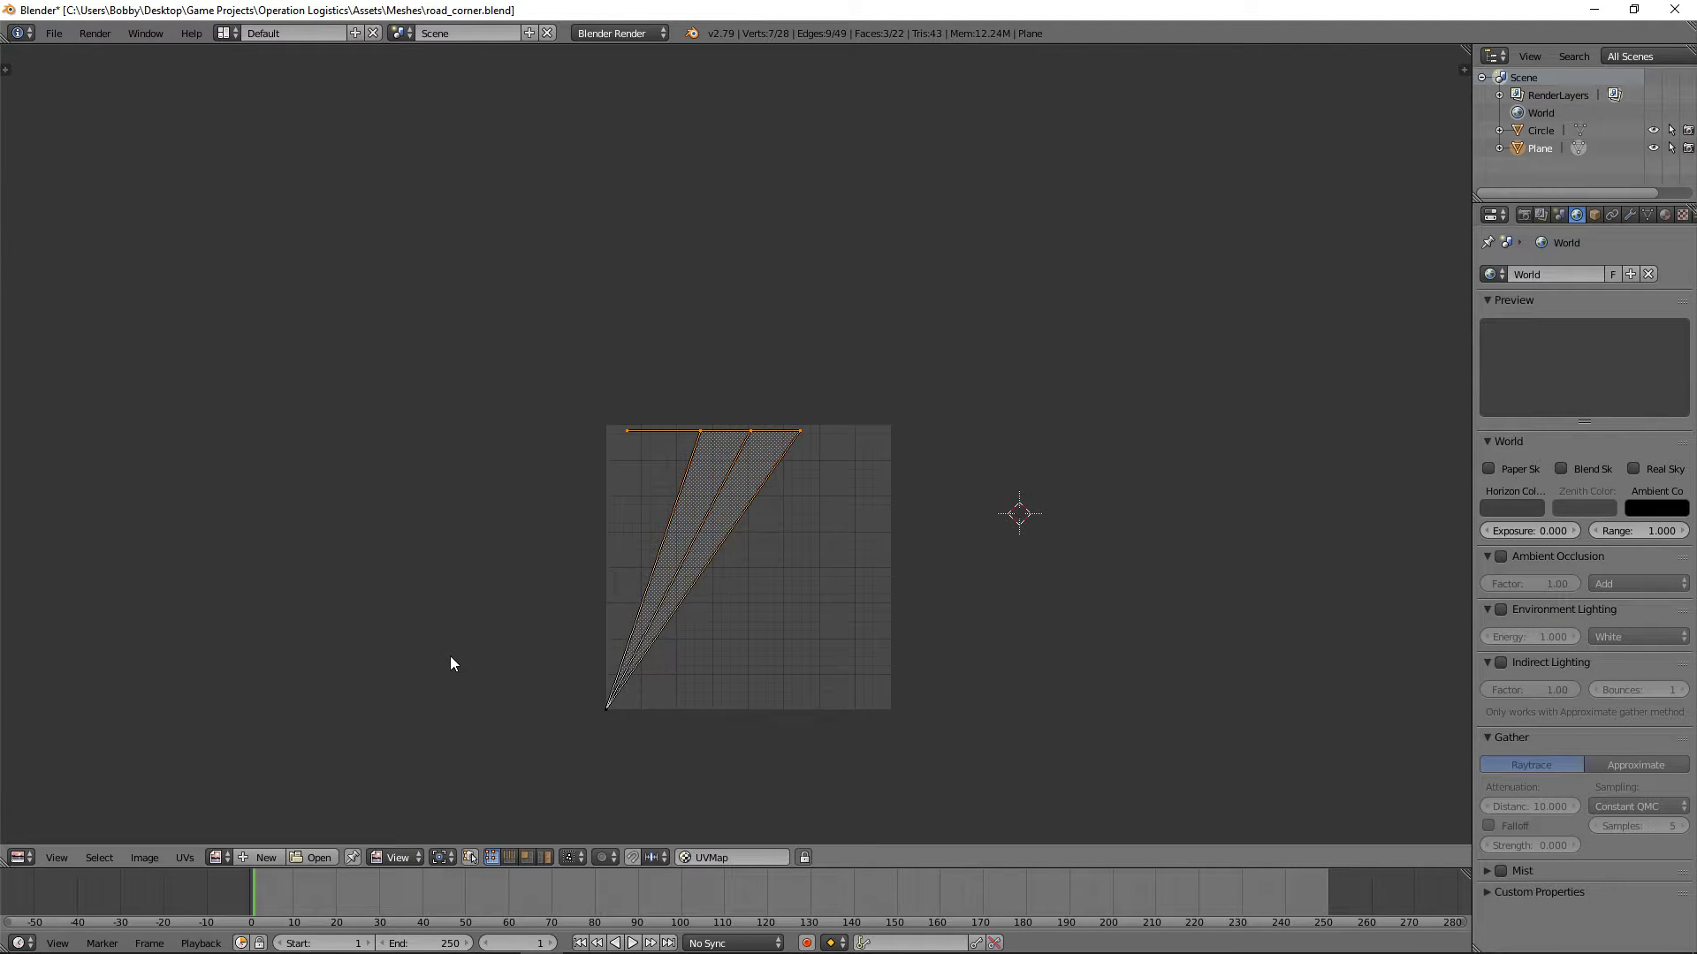
pyautogui.press('a')
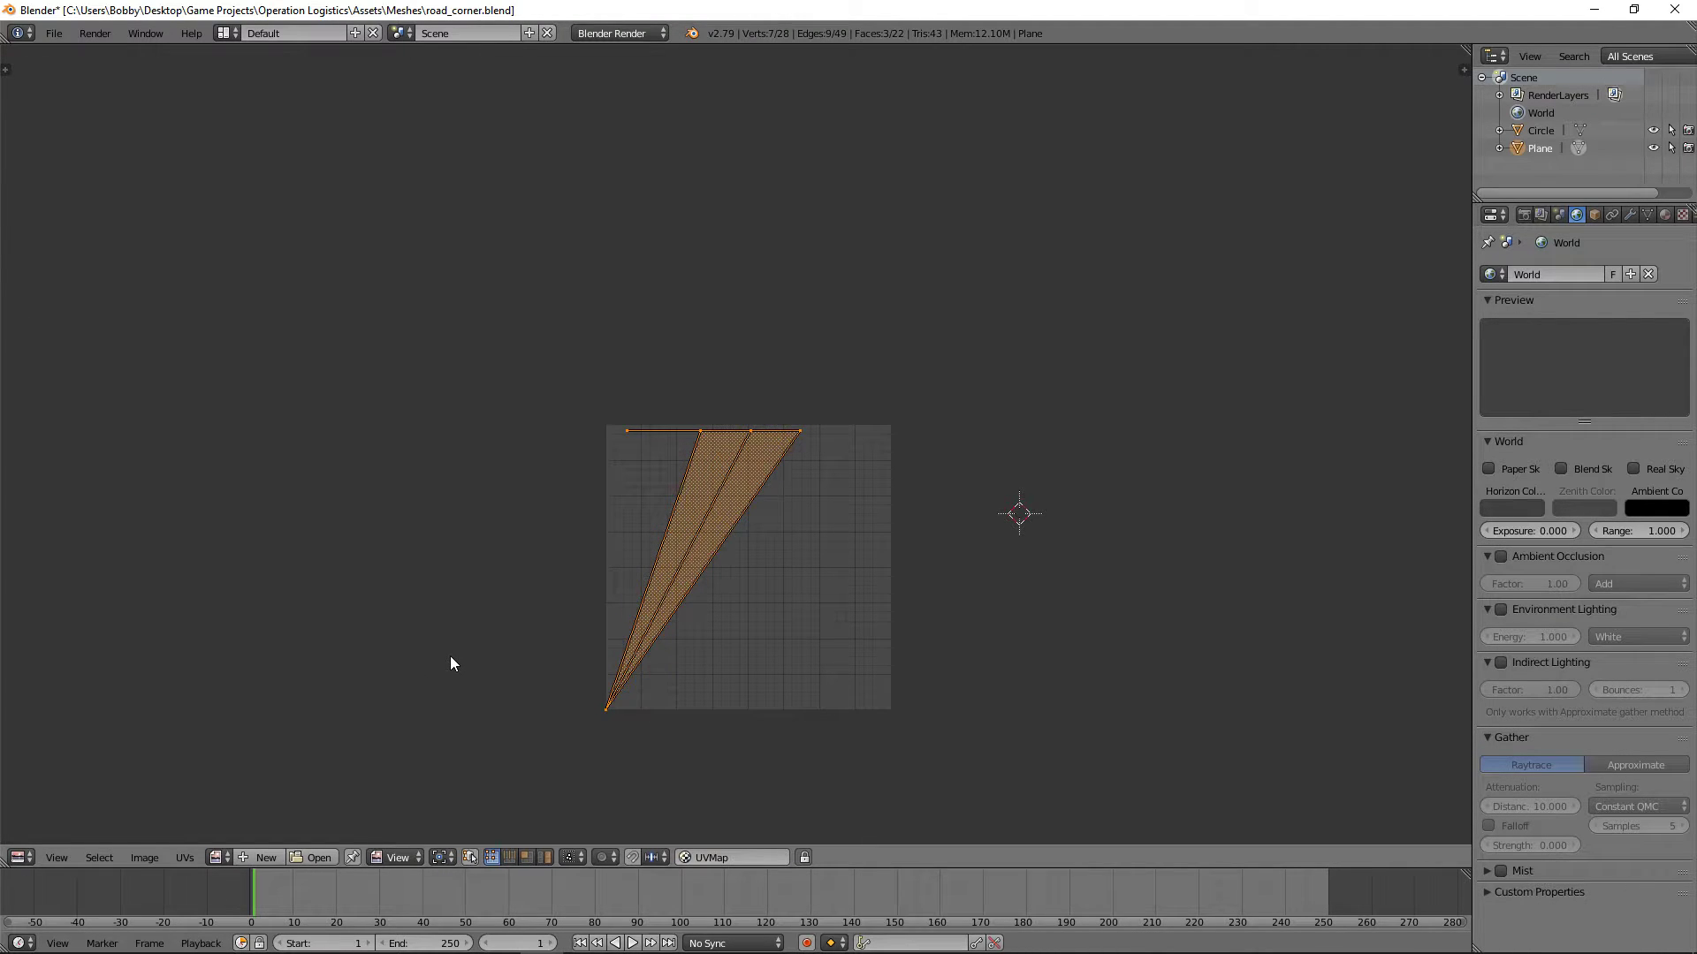
# Step: Return to the 3D View and unwrap the selected road faces with Project from View (Bounds)
pyautogui.click(9, 859)
pyautogui.click(97, 720)
pyautogui.click(20, 857)
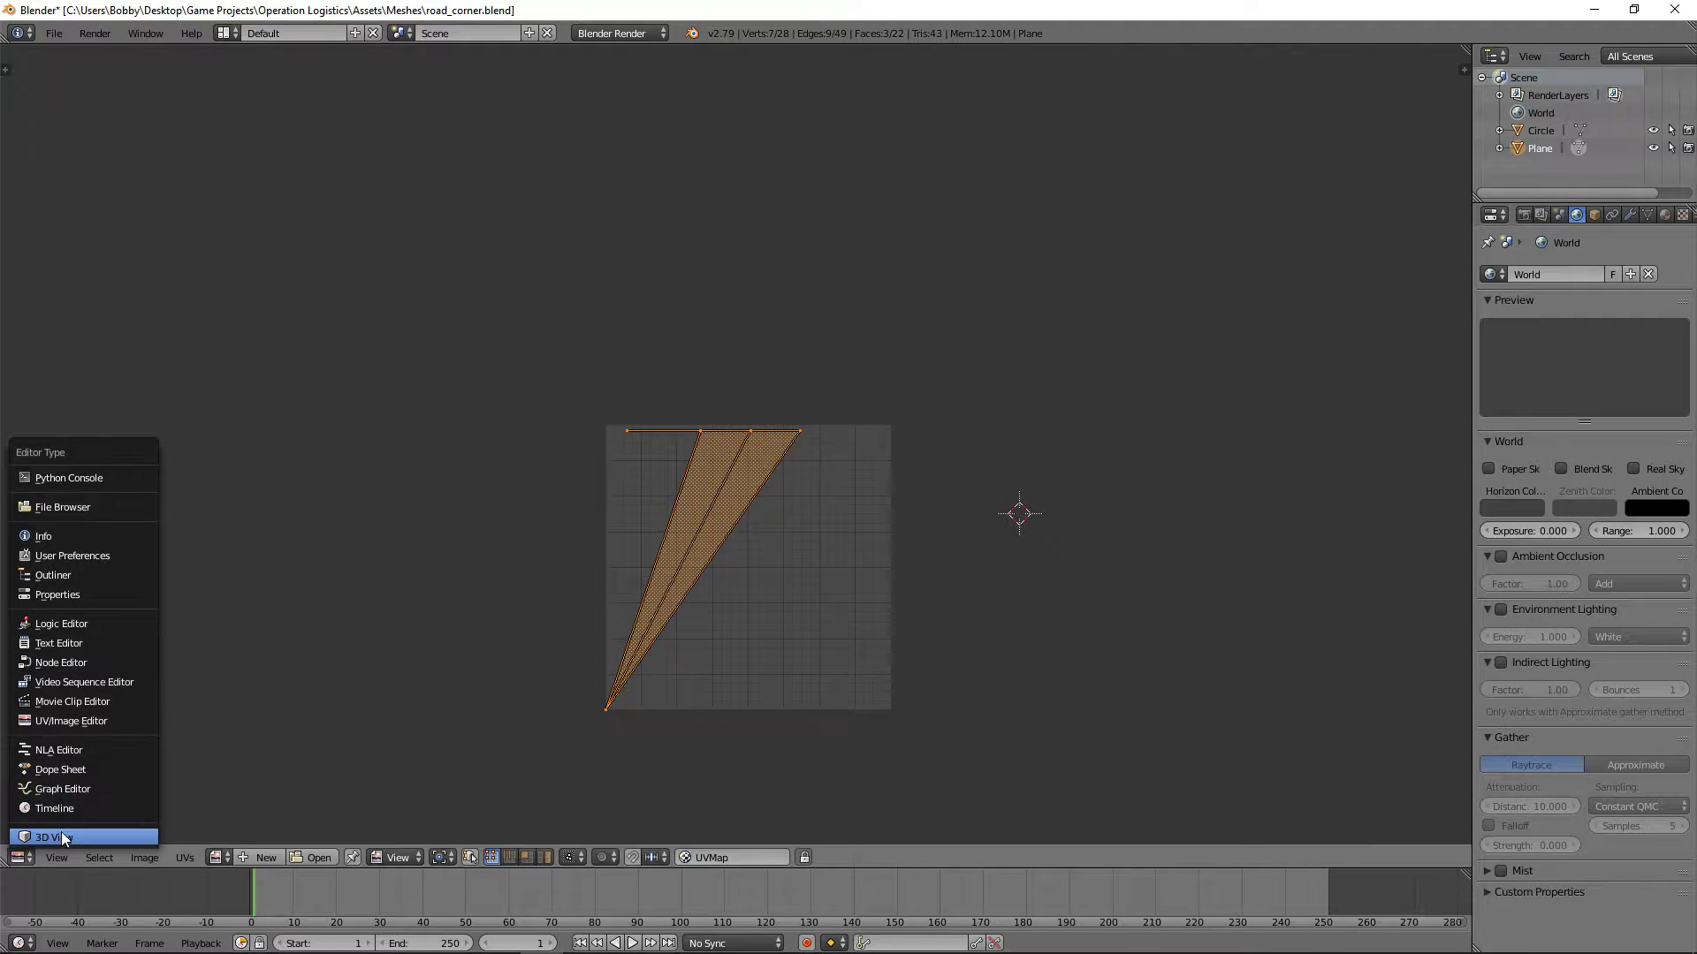
pyautogui.click(61, 836)
pyautogui.click(12, 152)
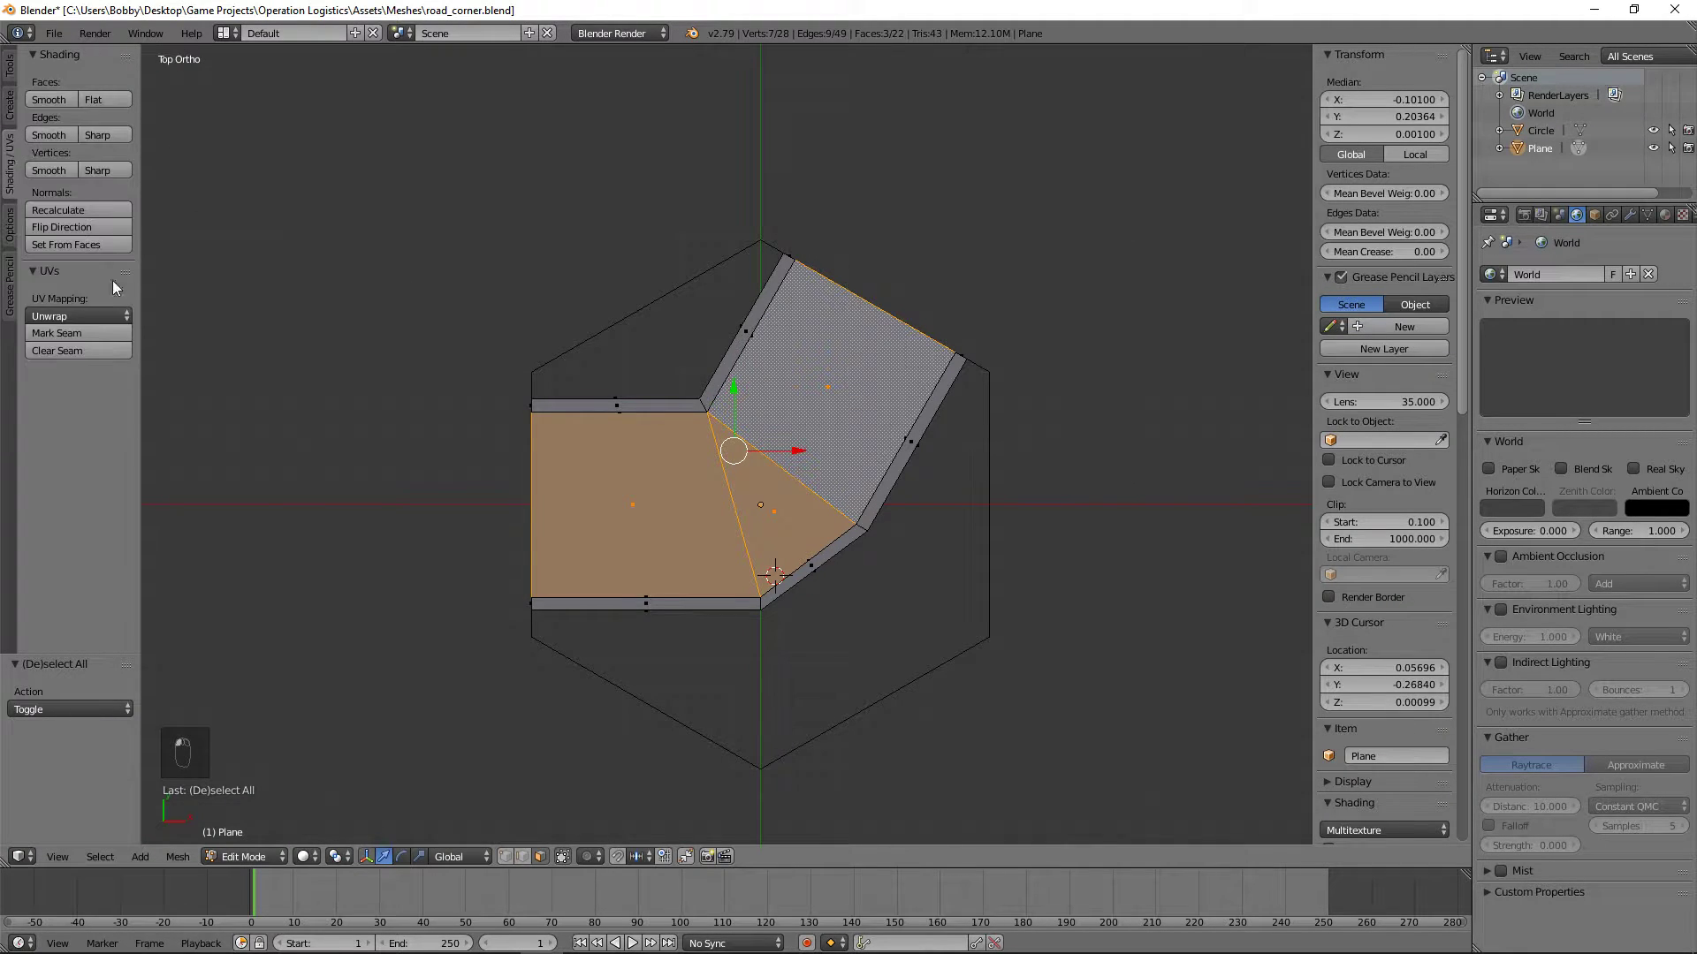
pyautogui.click(71, 313)
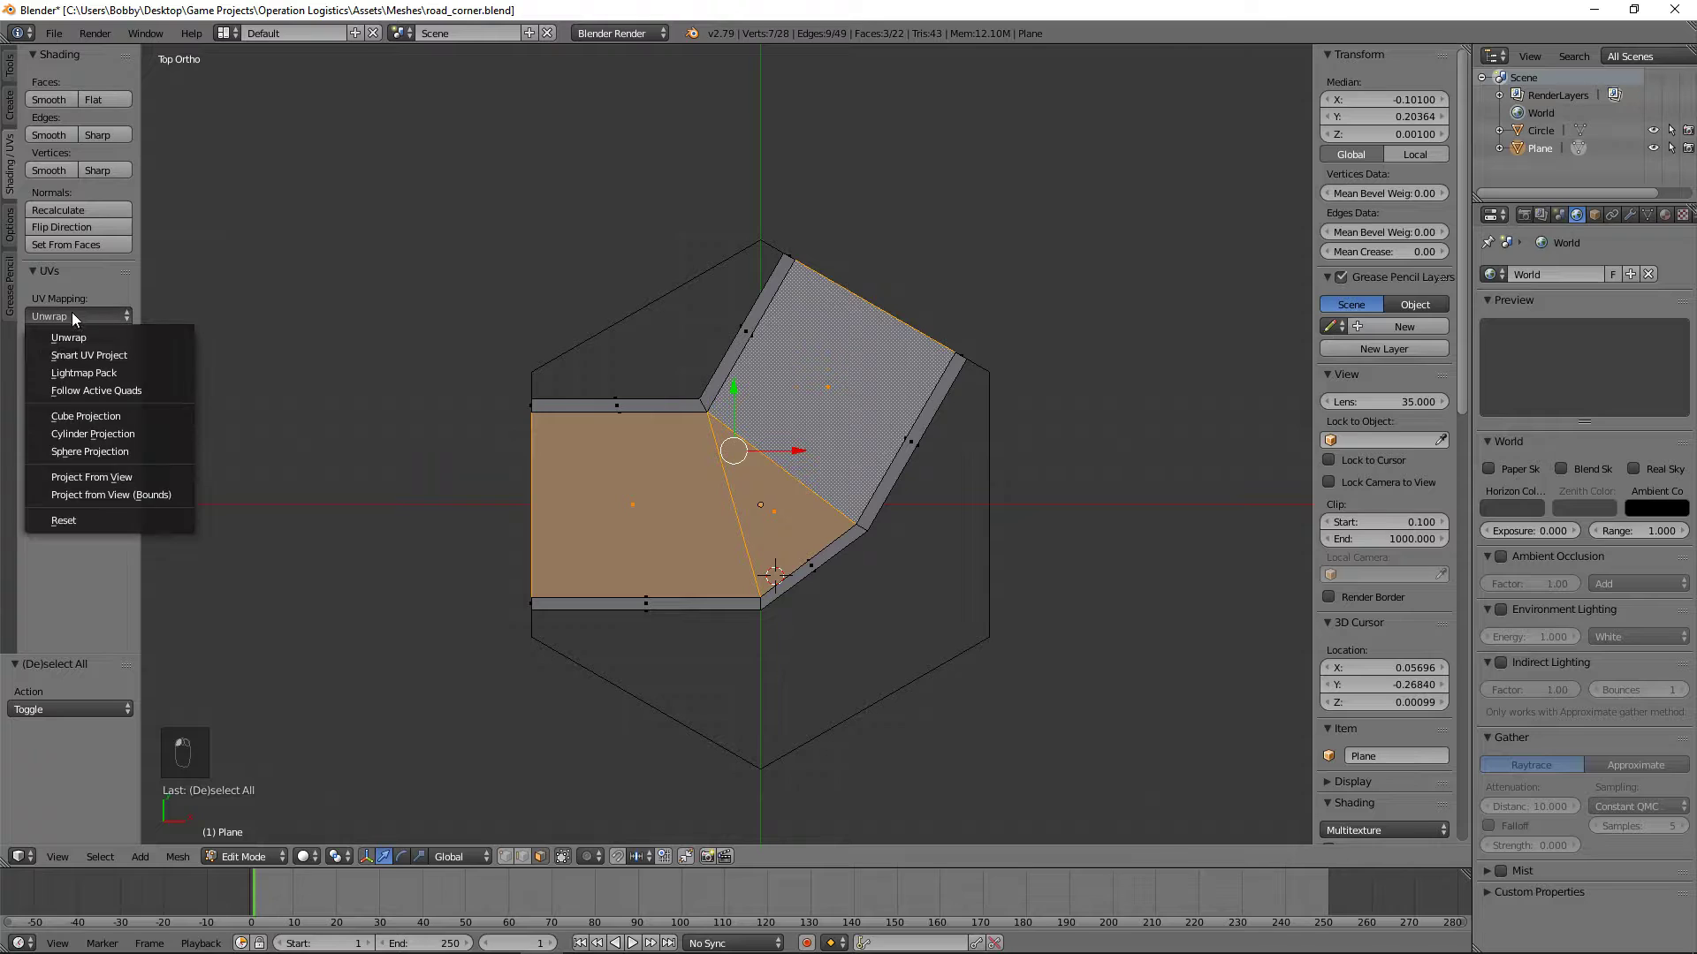
pyautogui.click(163, 496)
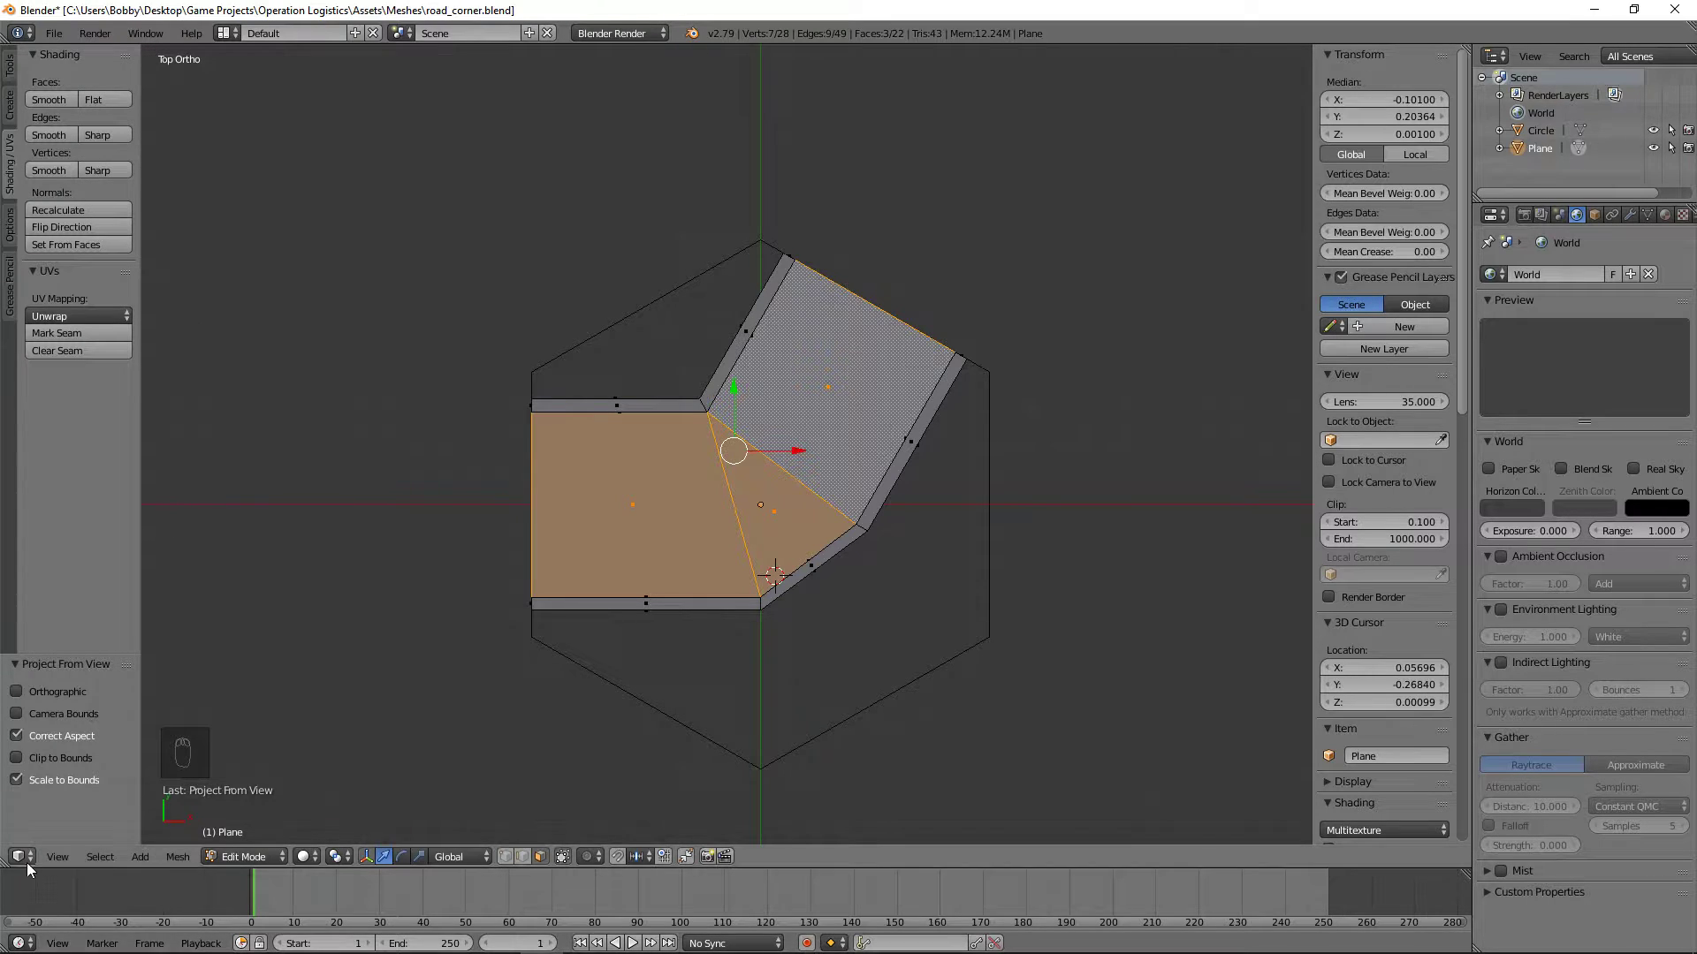
# Step: Orbit around the corner piece and show the projected road surface UVs in the UV/Image Editor
pyautogui.moveTo(724, 536); pyautogui.dragTo(942, 364, button='middle')
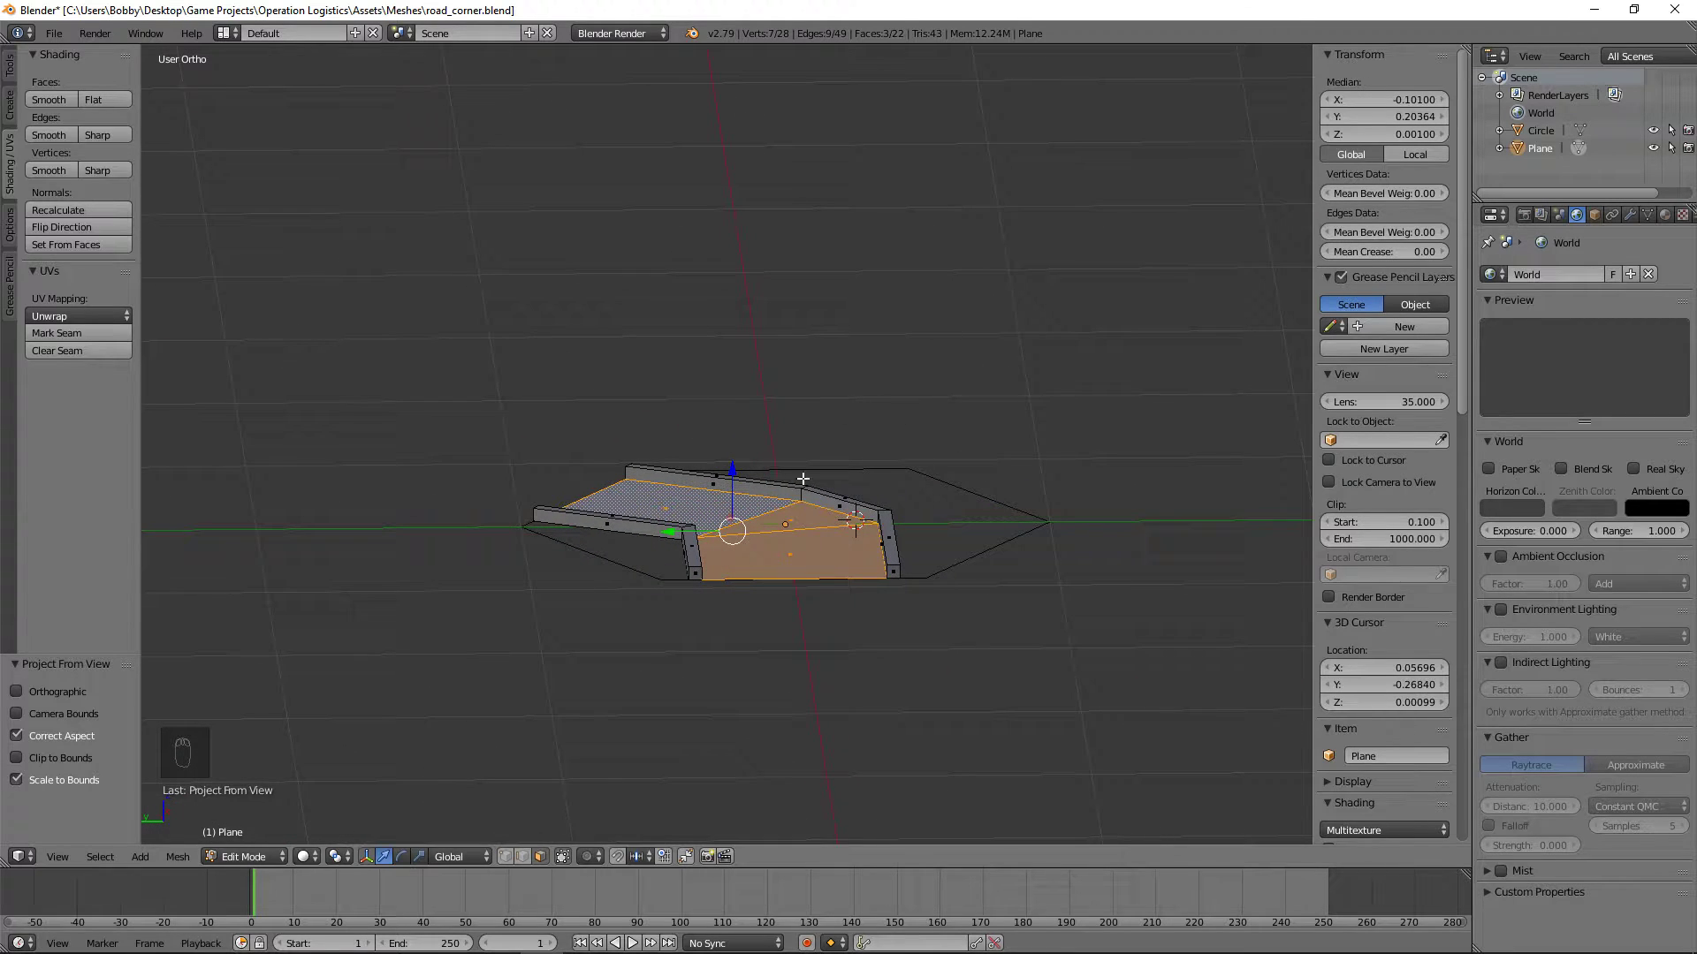
pyautogui.click(28, 856)
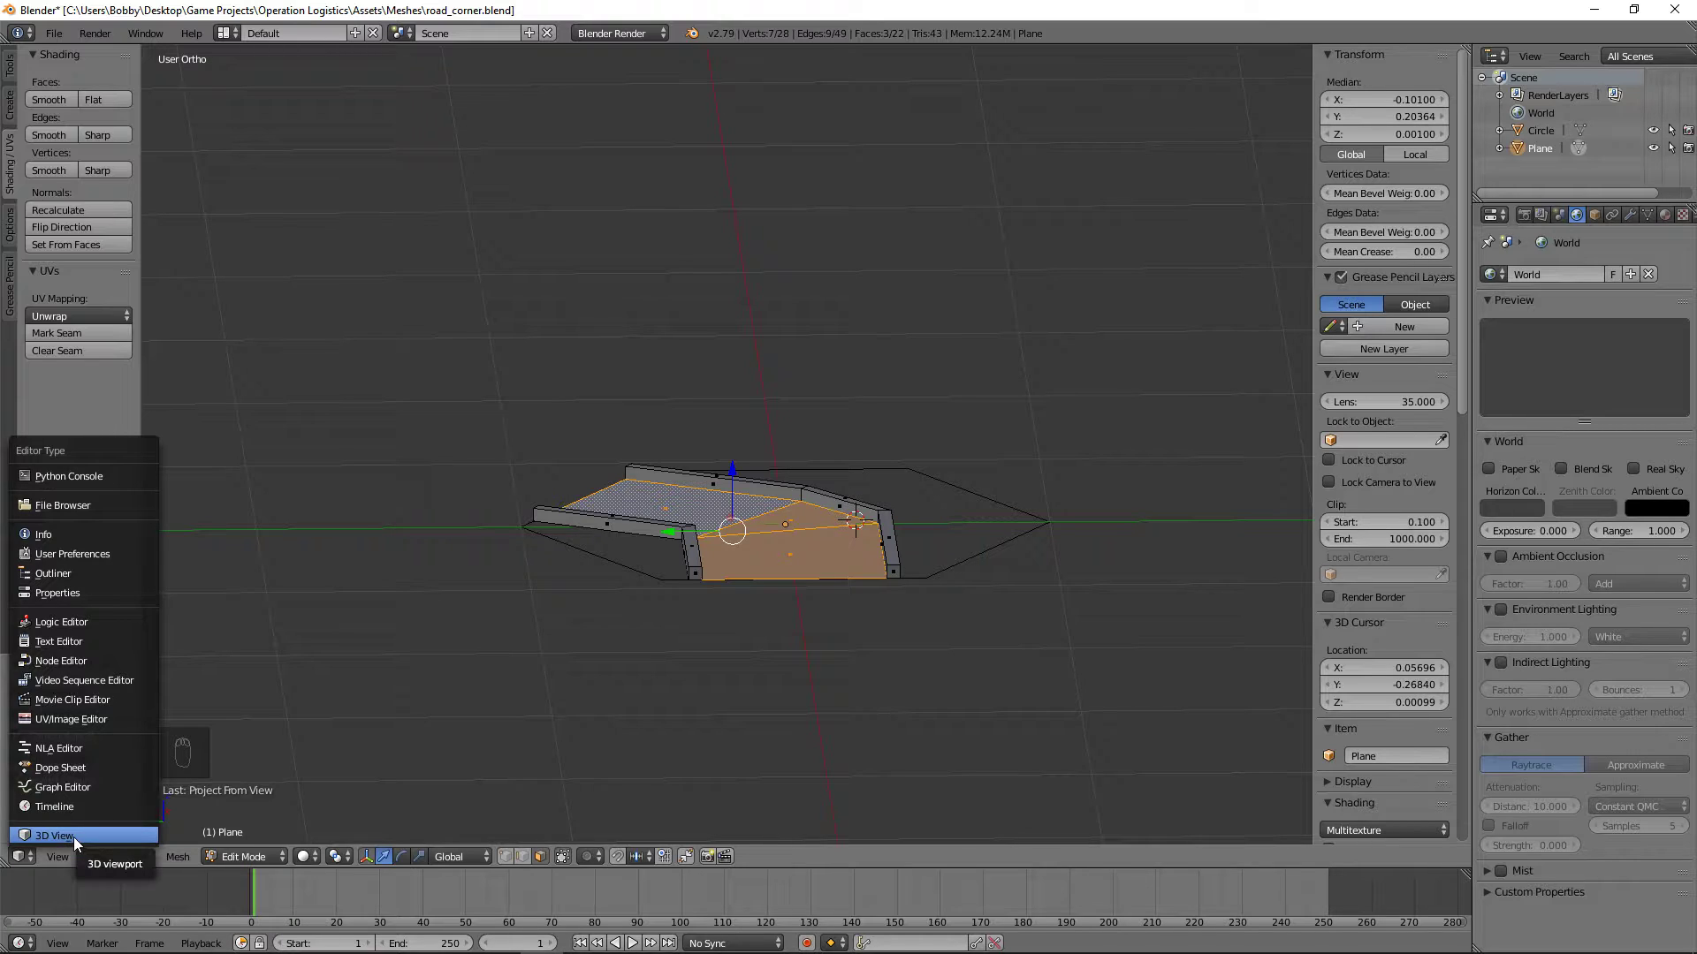
pyautogui.click(111, 718)
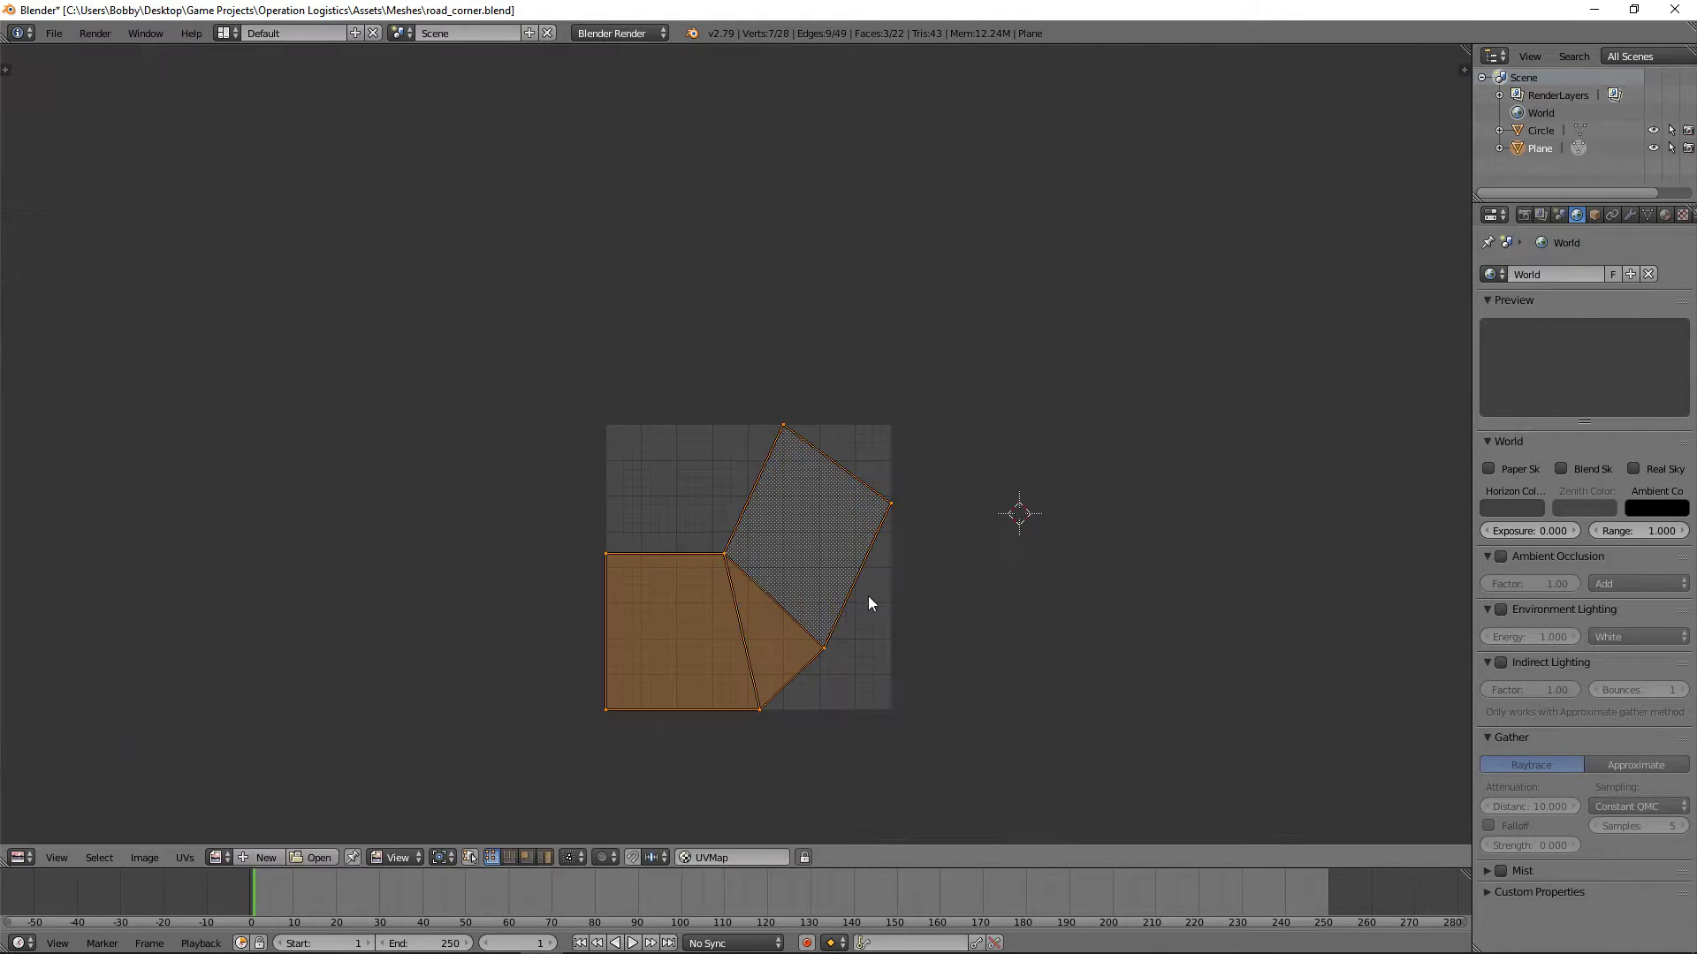
pyautogui.scroll(1, 940, 720)
pyautogui.moveTo(938, 726); pyautogui.dragTo(907, 564, button='middle')
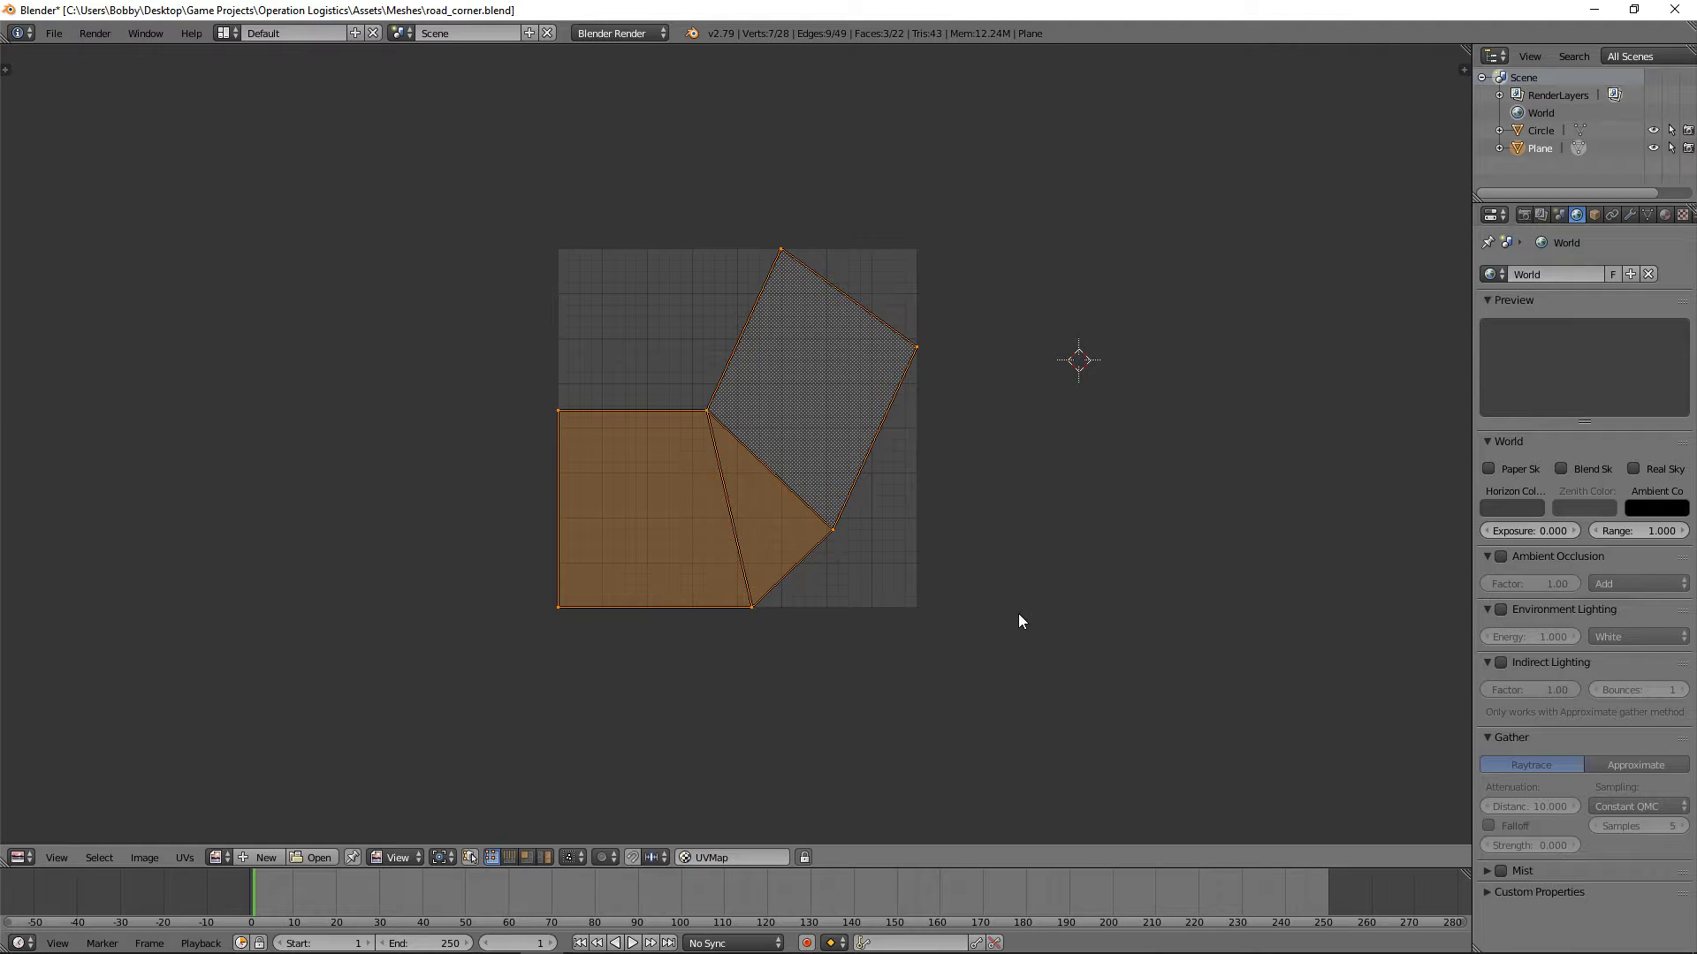
# Step: Select the two upper end UV vertices of the angled road section, then rotate and move them to straighten the strip roughly horizontally
pyautogui.press('a')
pyautogui.press('b')
pyautogui.moveTo(987, 465); pyautogui.dragTo(713, 119)
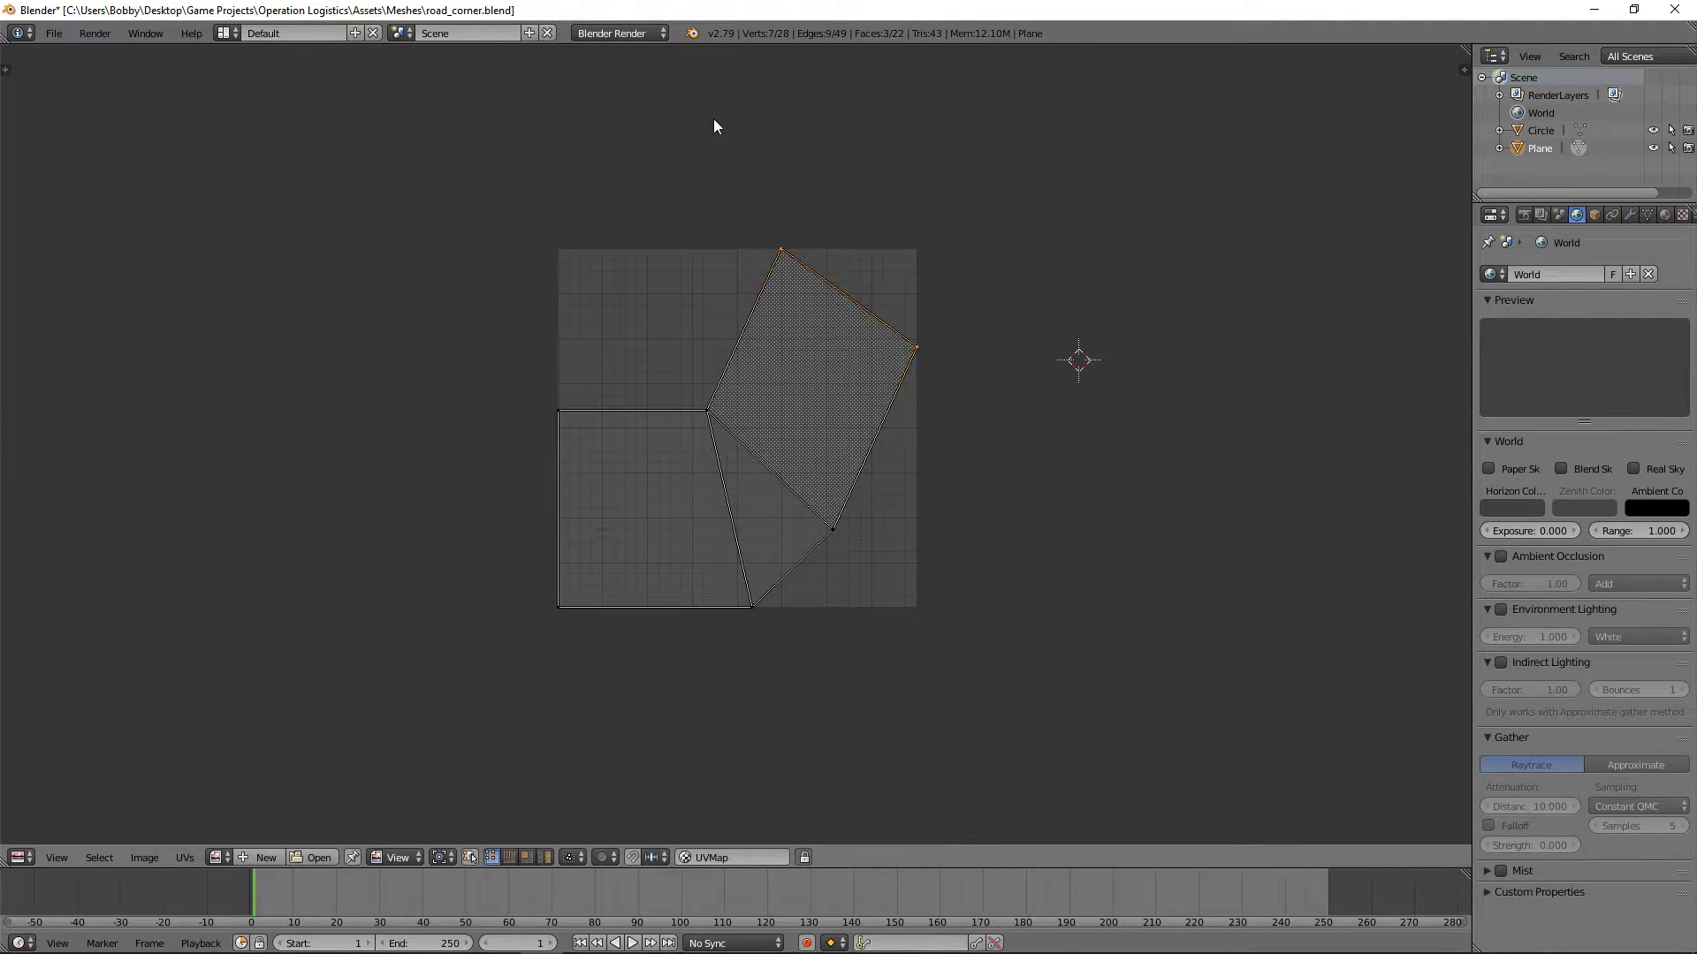
pyautogui.press('r')
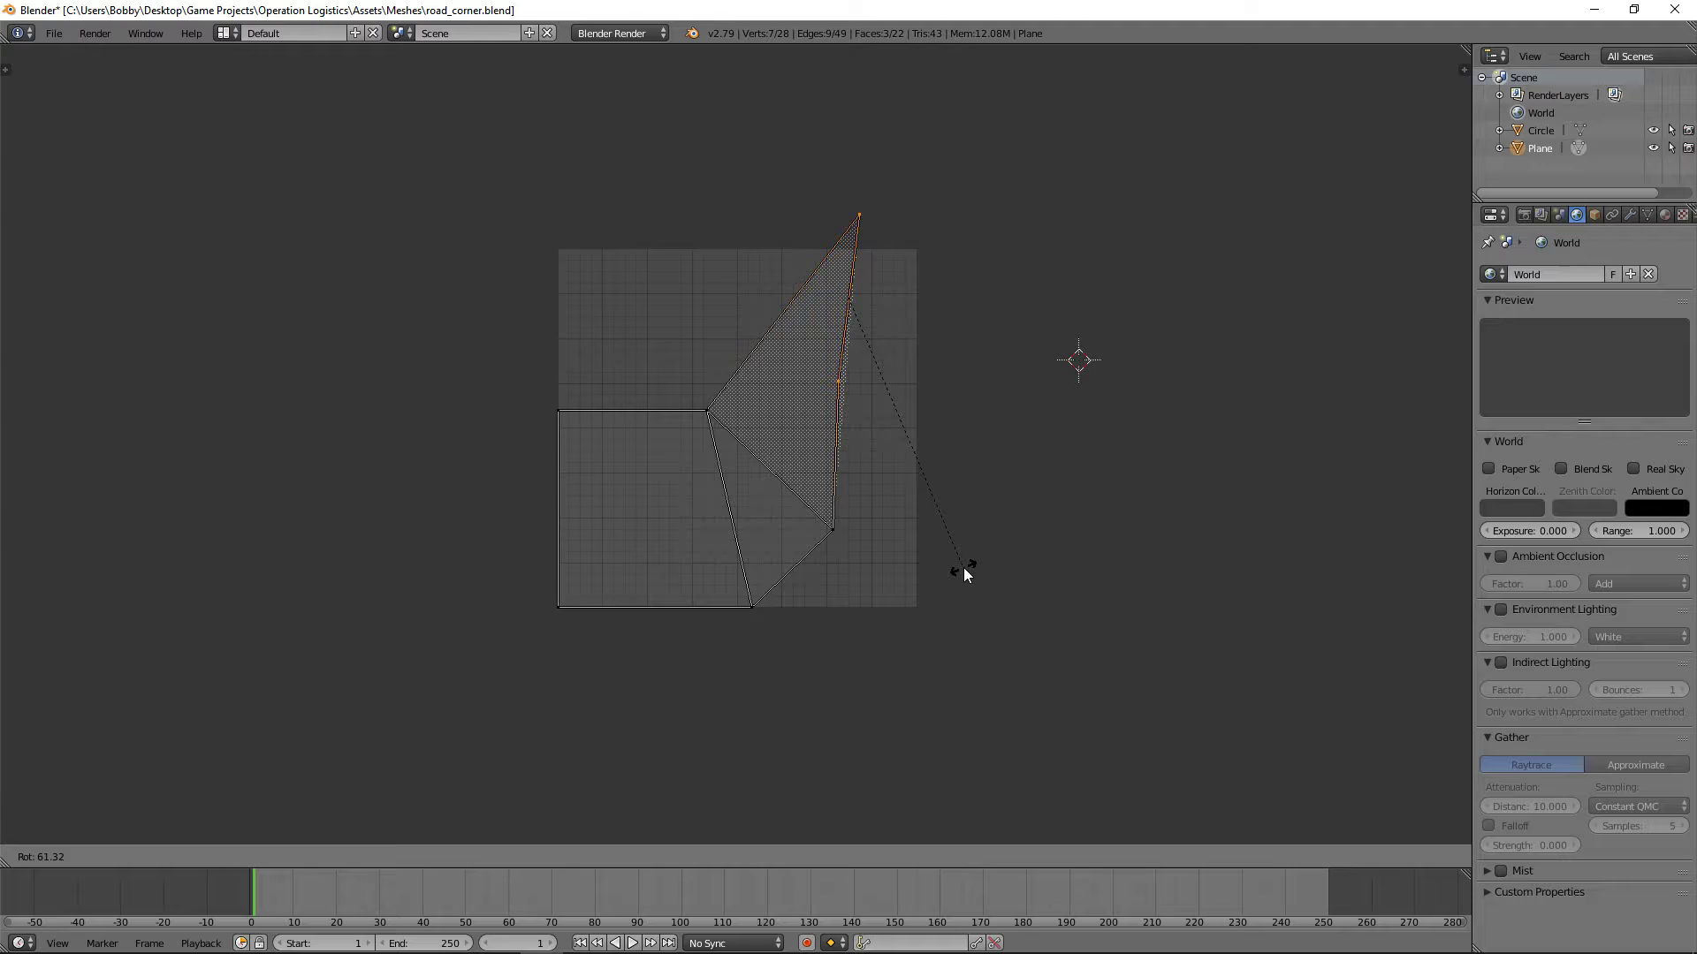
pyautogui.click(964, 568)
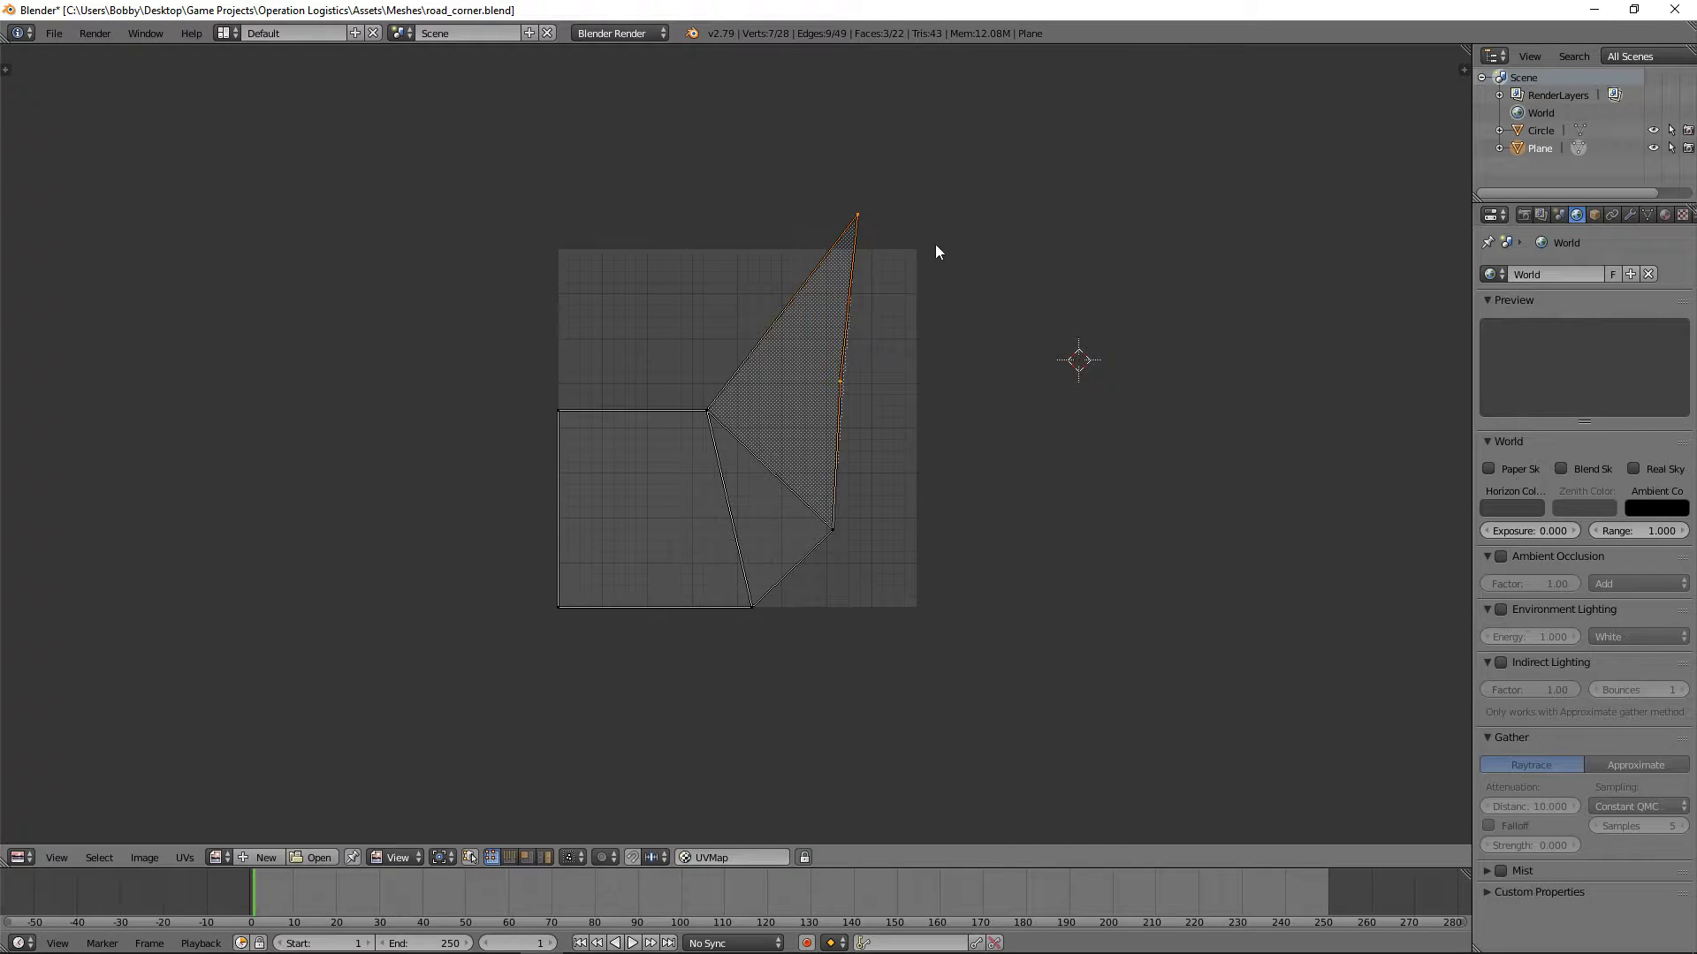
pyautogui.press('g')
pyautogui.click(997, 456)
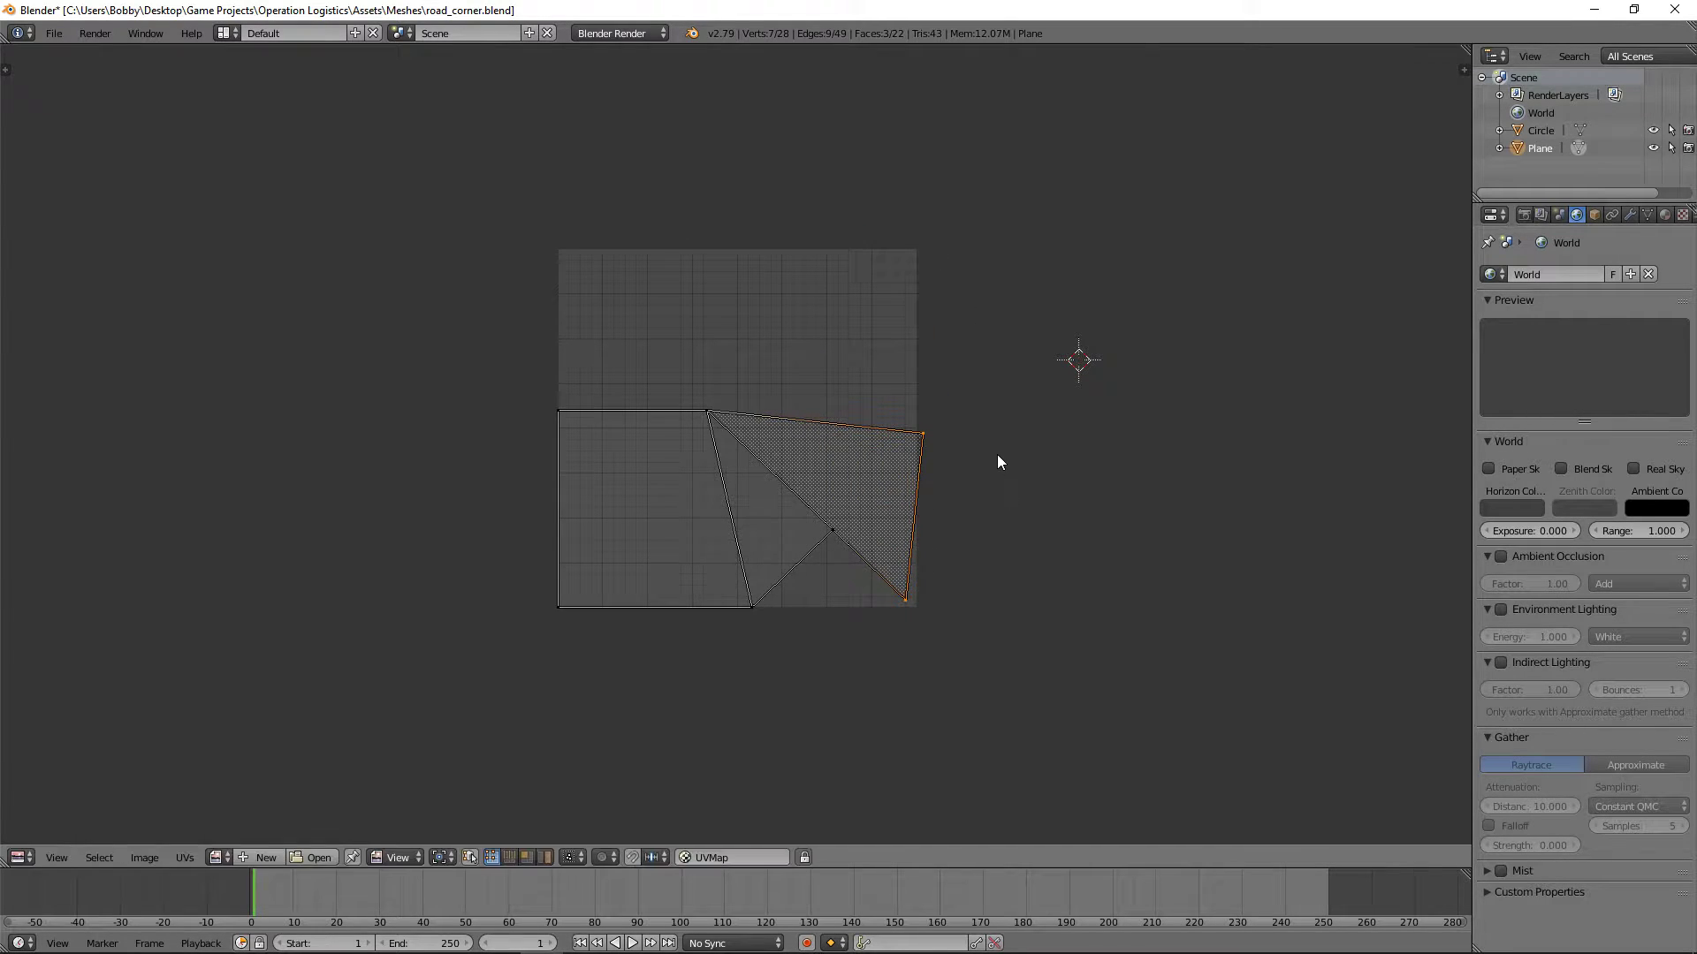
# Step: Set the straightened section's upper end UV vertex to X 256 and Y 140.55, matching the upper vertex at the opposite end
pyautogui.press('n')
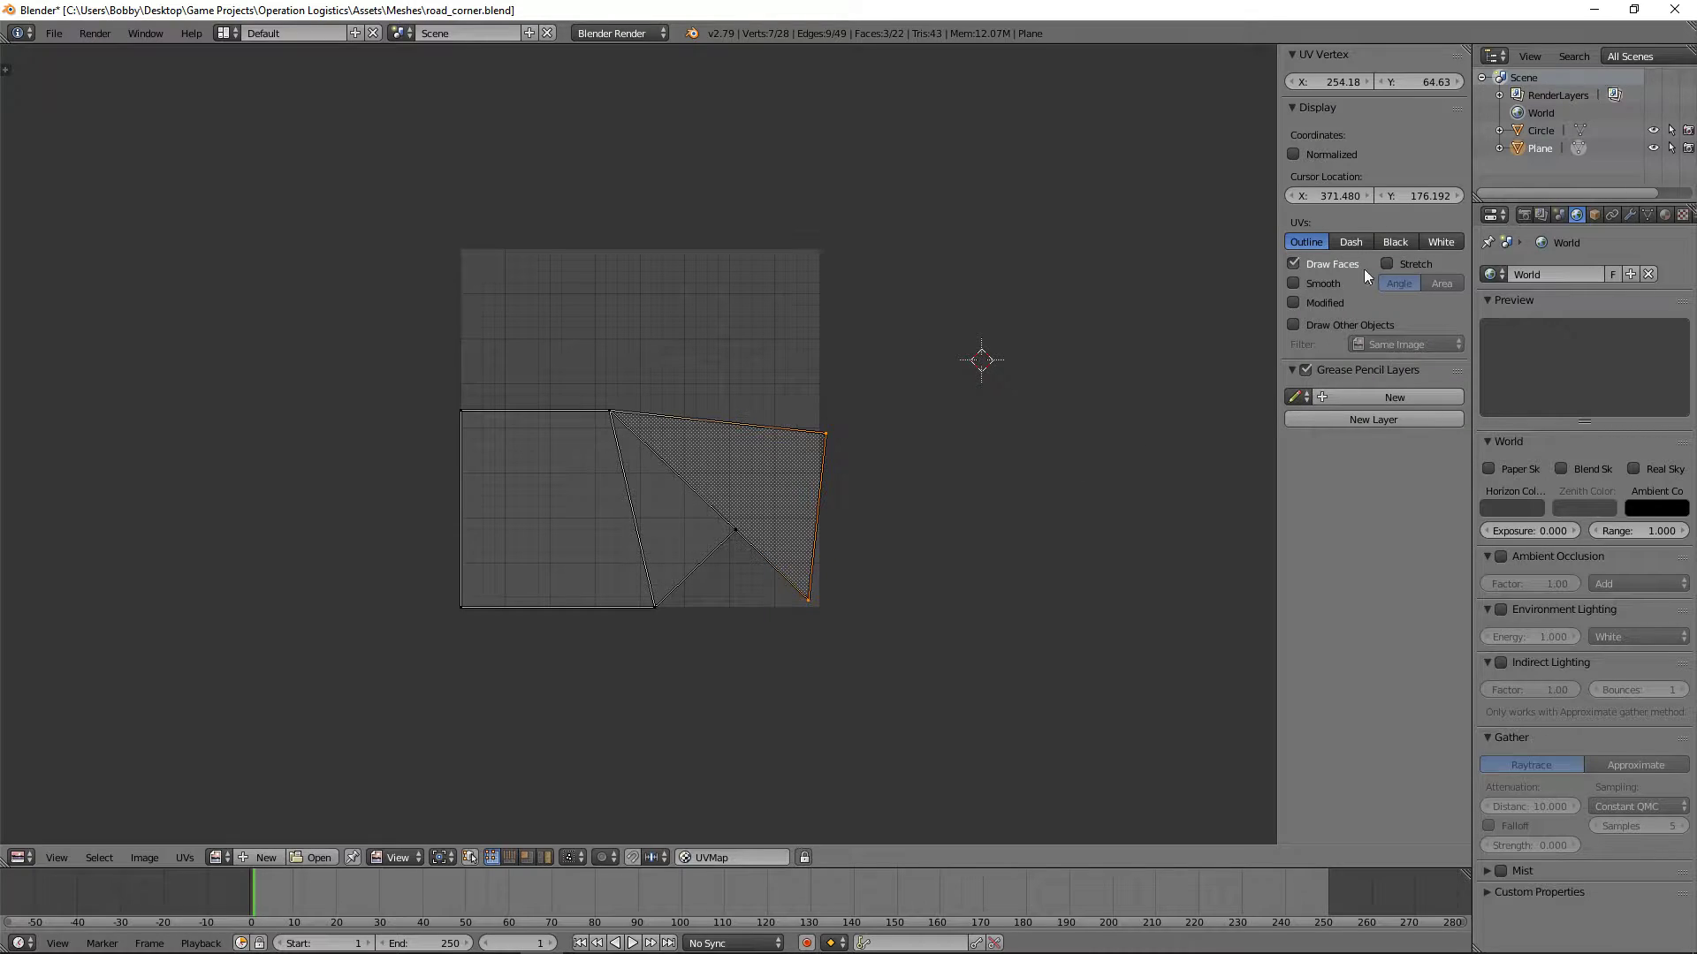
pyautogui.click(1431, 82)
pyautogui.press('Return')
pyautogui.click(1349, 82)
pyautogui.write('256')
pyautogui.press('Return')
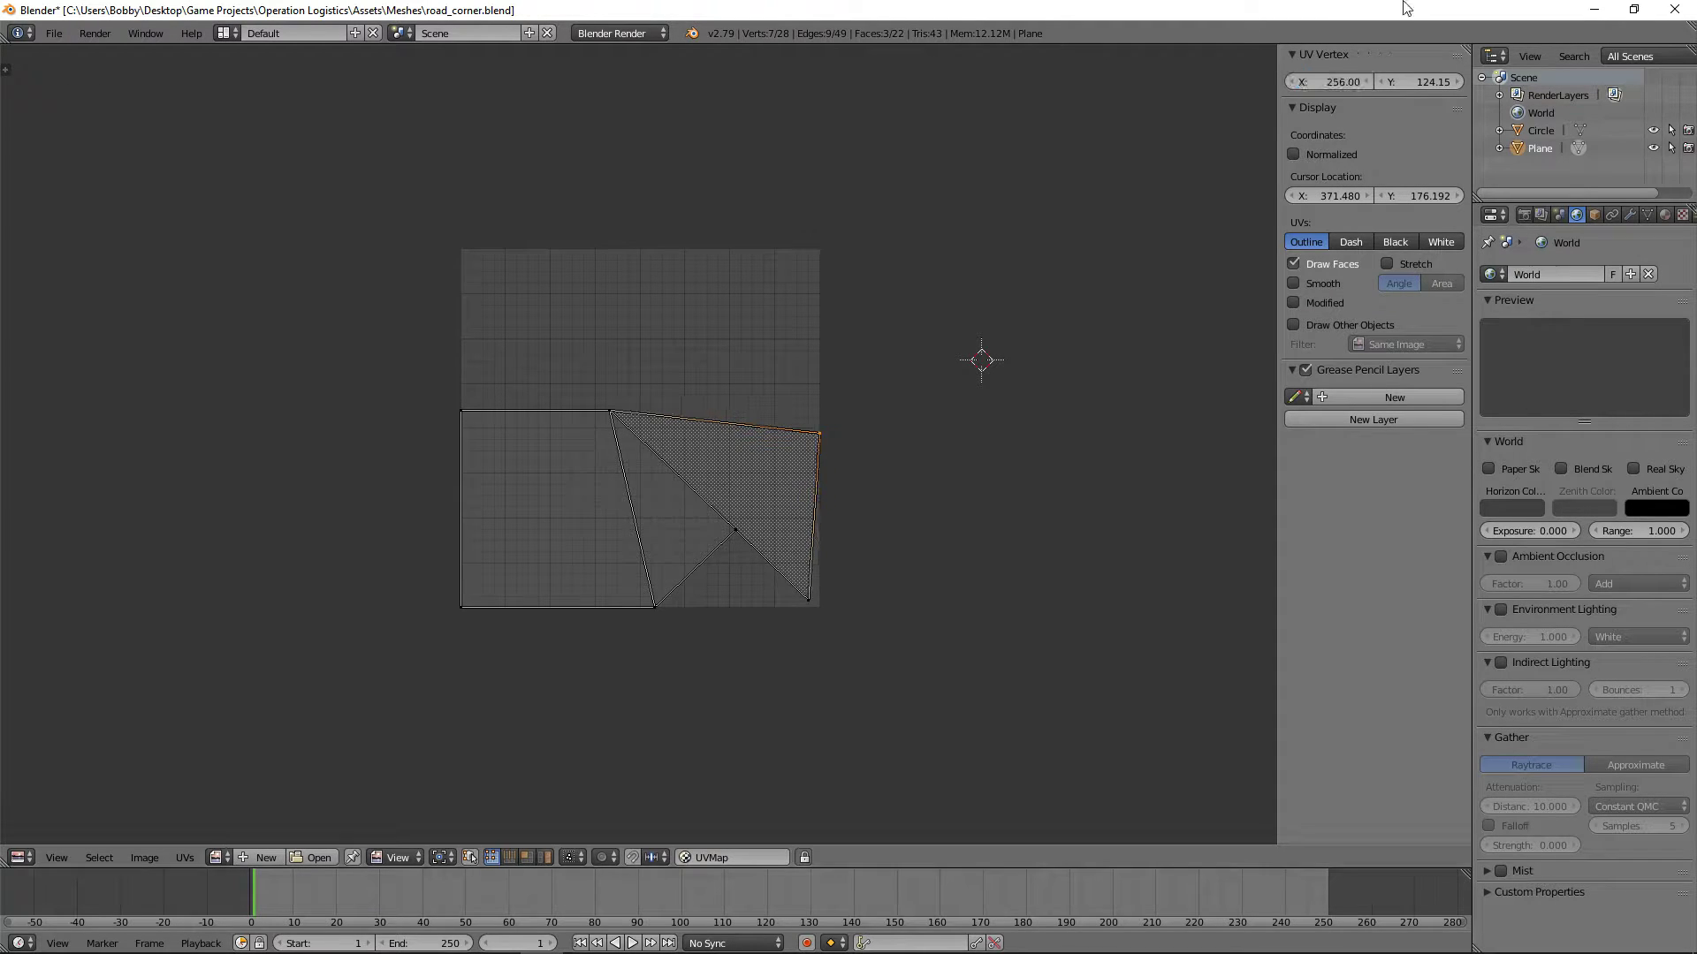
pyautogui.rightClick(460, 422)
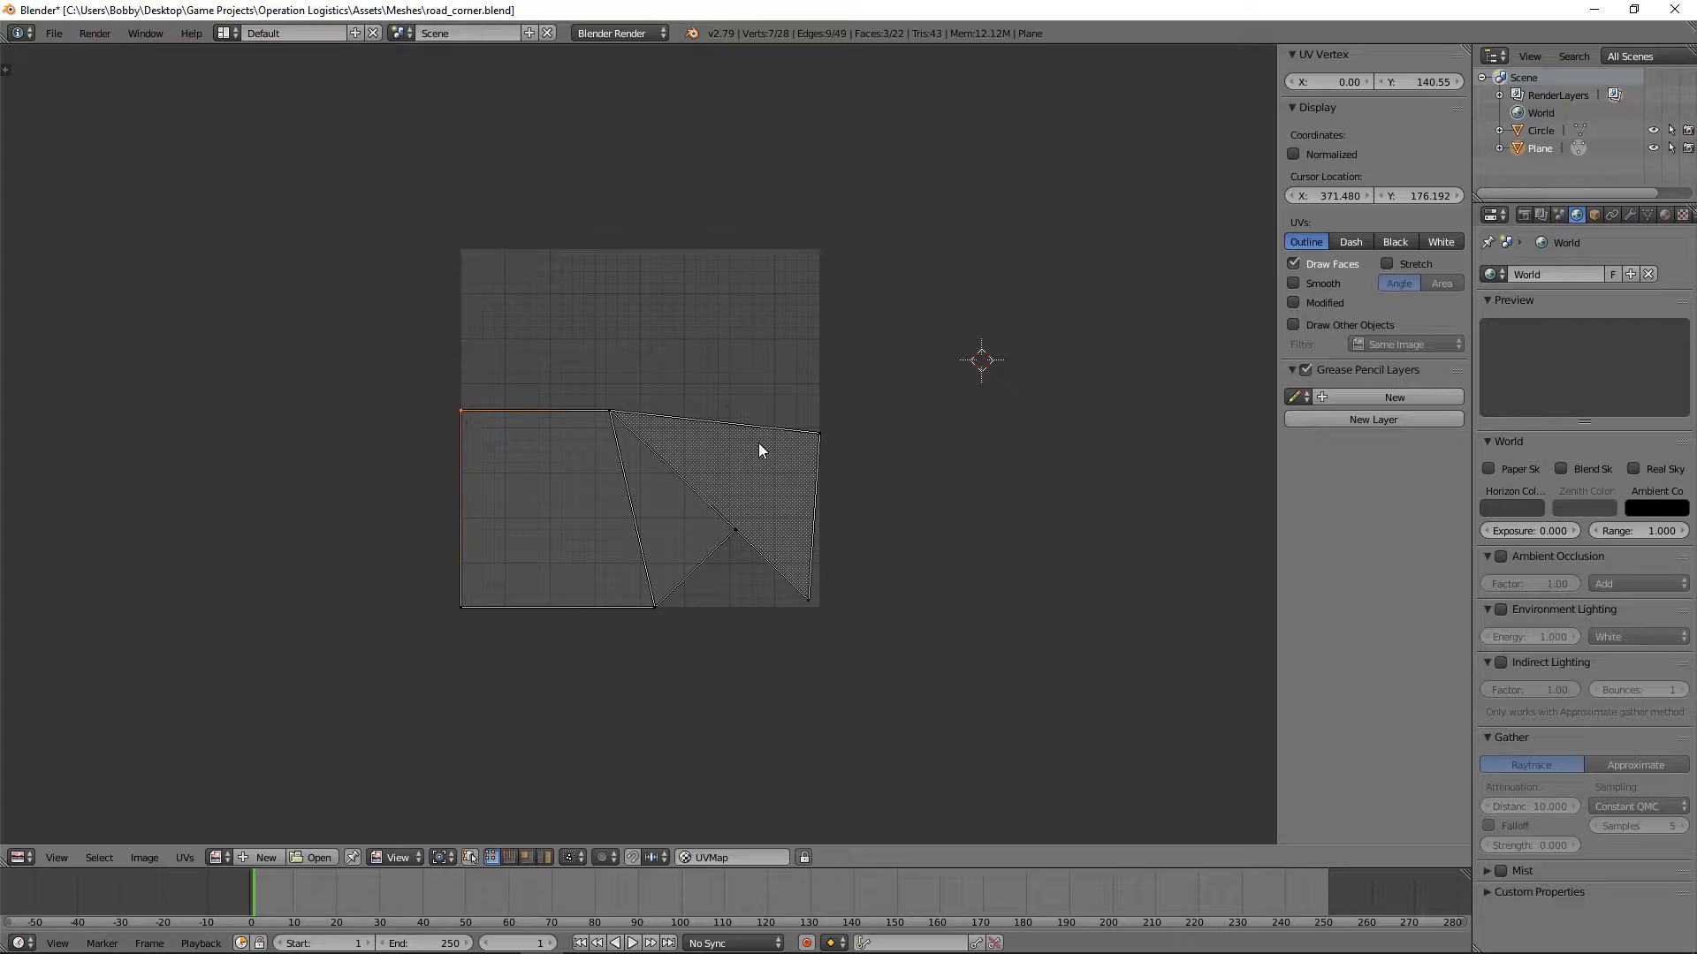
pyautogui.rightClick(829, 432)
pyautogui.click(1431, 85)
pyautogui.write('140.55')
pyautogui.press('Return')
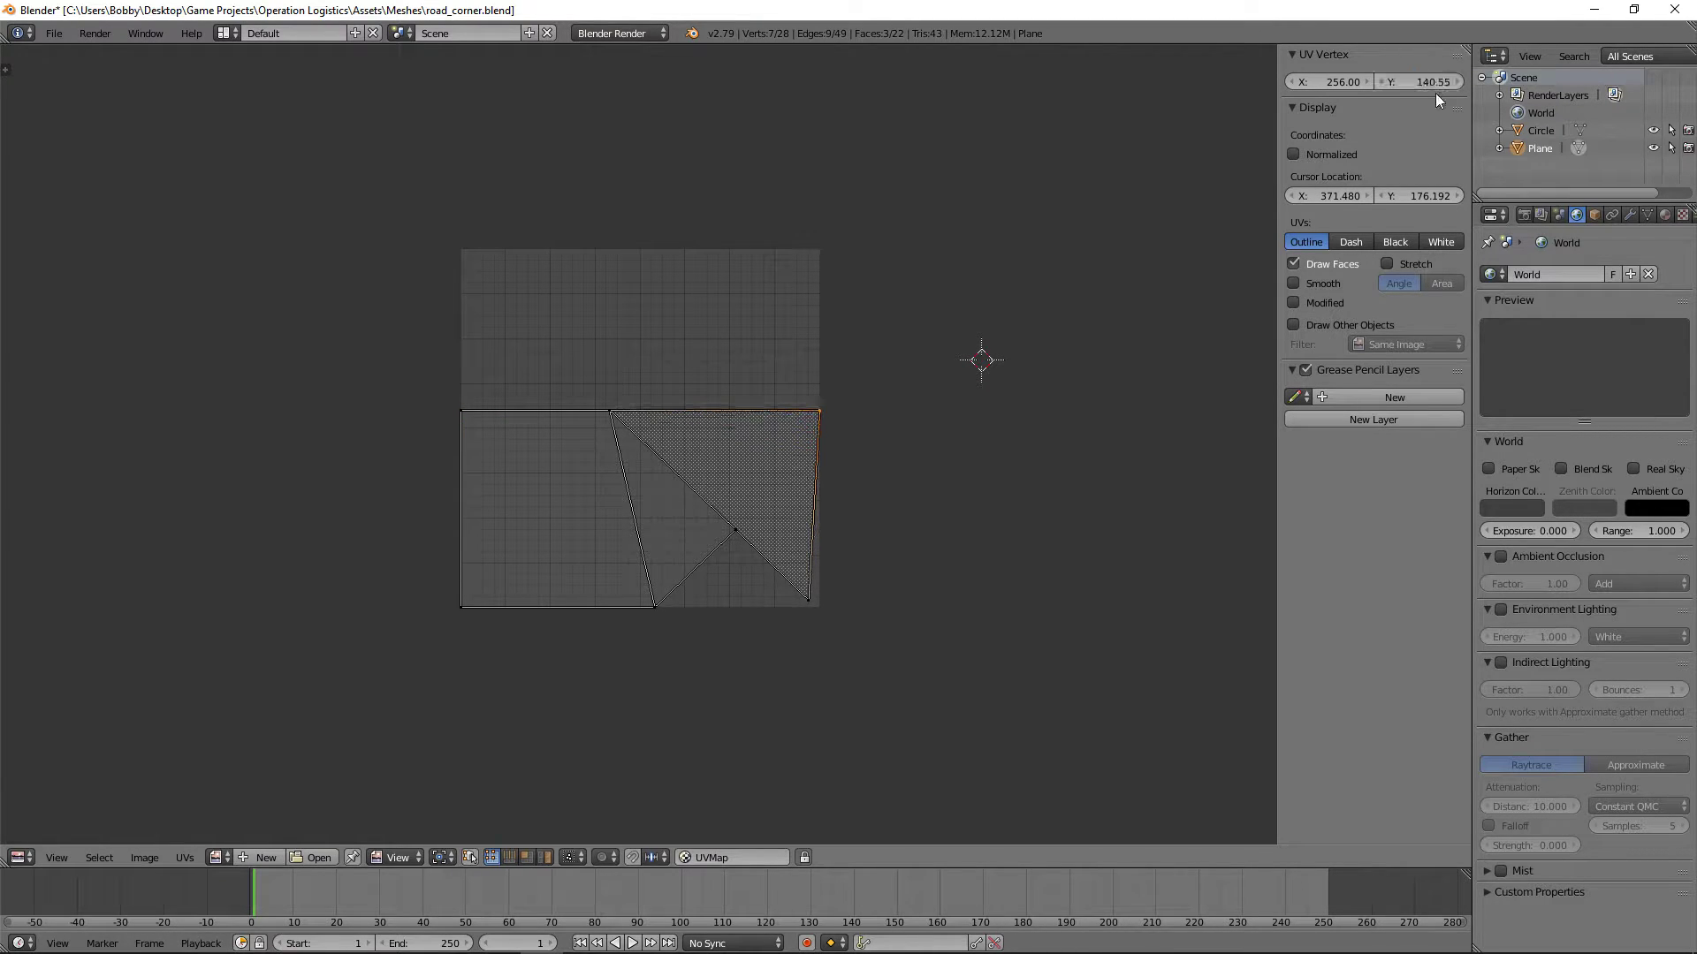
# Step: Set the lower end UV vertex of the straightened section to Y 0 and X 256
pyautogui.rightClick(820, 599)
pyautogui.click(1407, 82)
pyautogui.write('0')
pyautogui.press('Return')
pyautogui.click(1321, 83)
pyautogui.write('256')
pyautogui.press('Return')
# Step: Set the X coordinate of the shared upper middle UV vertex to 128
pyautogui.rightClick(612, 419)
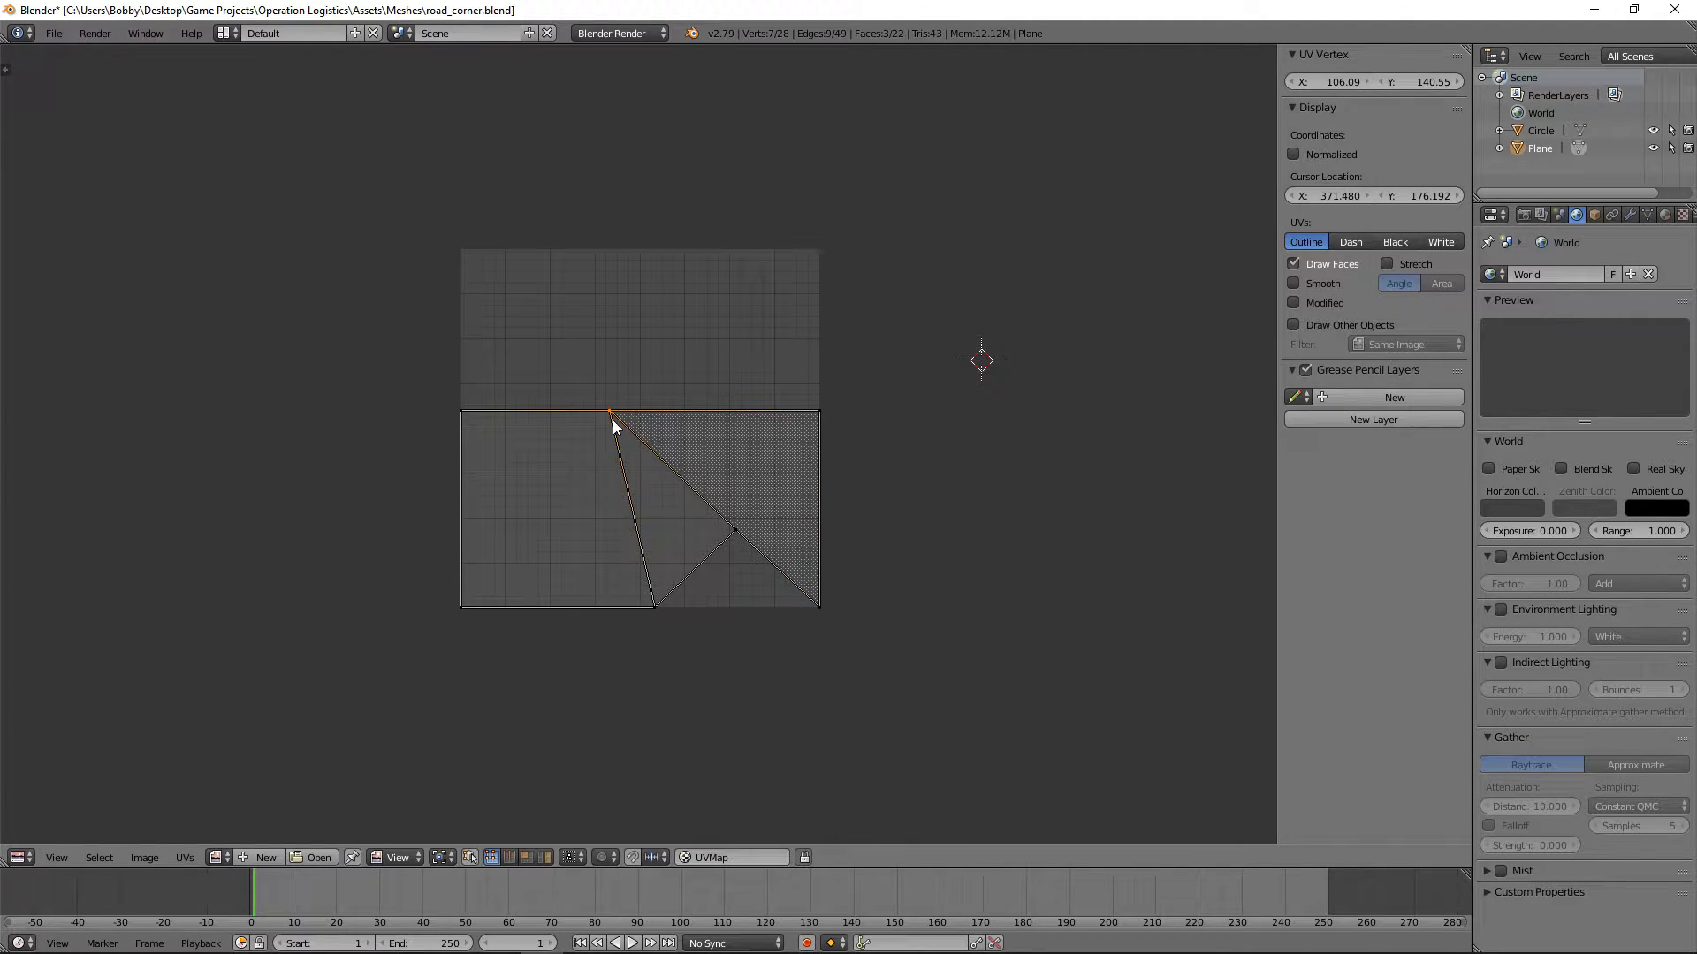
pyautogui.click(1343, 80)
pyautogui.write('128')
pyautogui.press('Return')
# Step: Set the X coordinate of the lower middle UV vertex on the bottom edge to 128
pyautogui.rightClick(659, 568)
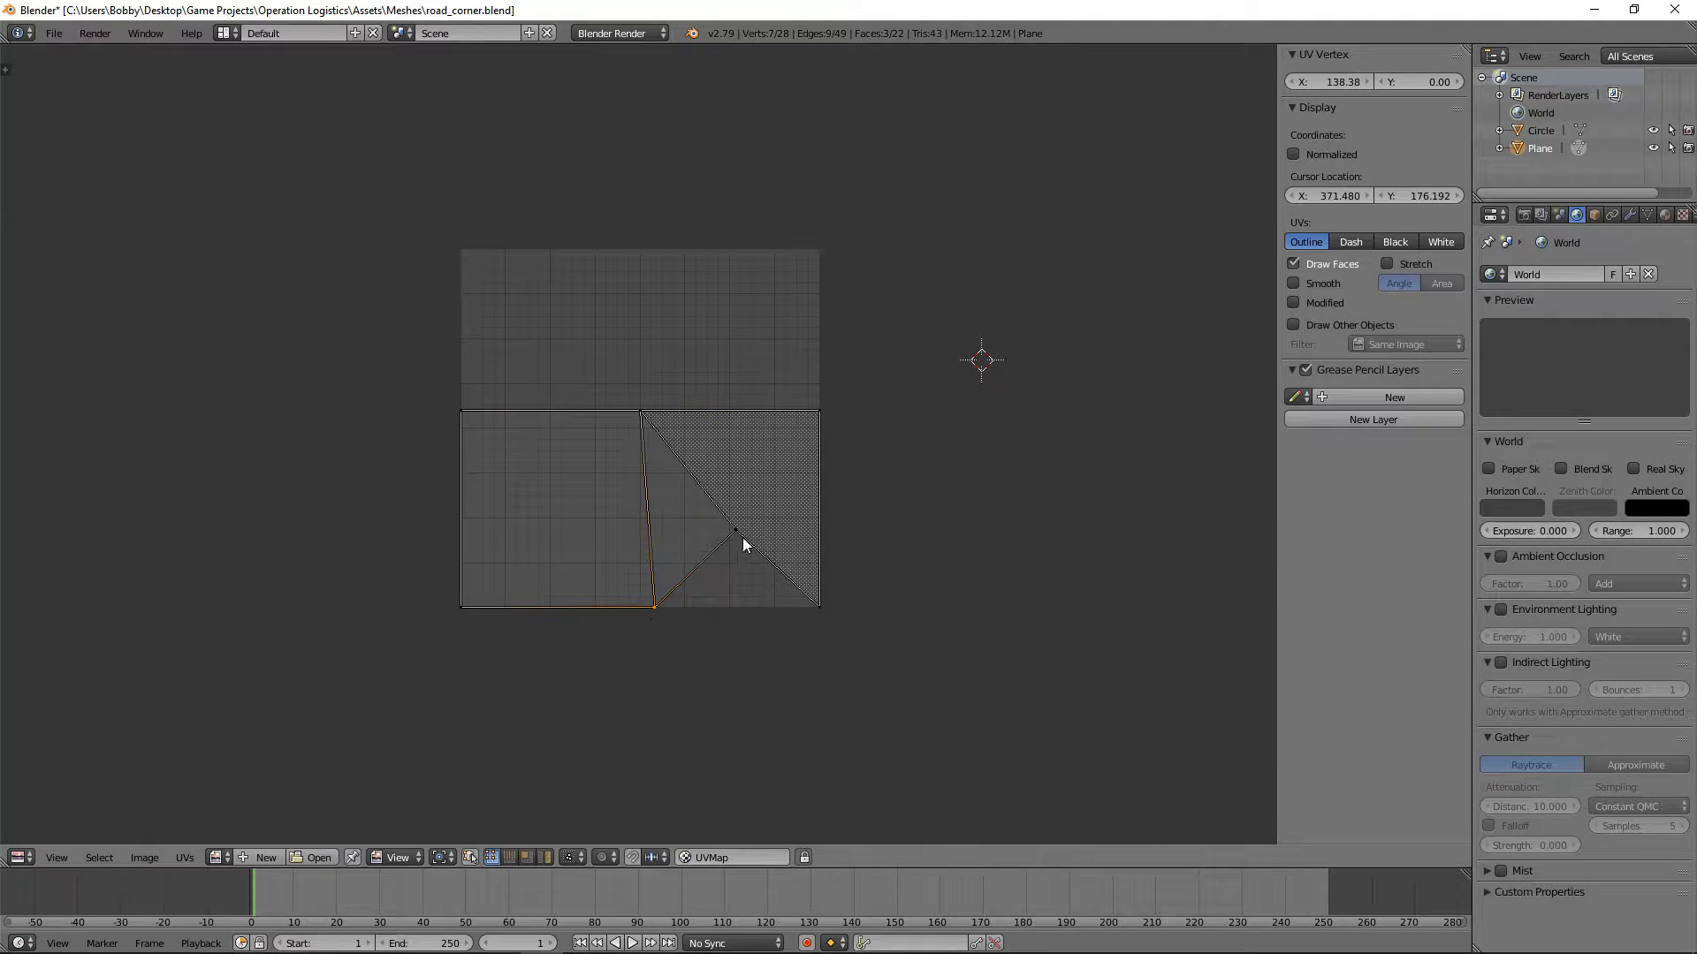
pyautogui.click(1342, 80)
pyautogui.write('128')
pyautogui.press('Return')
# Step: Set the X coordinate of the lower middle UV vertex on the bottom edge to 64
pyautogui.rightClick(735, 530)
pyautogui.click(1336, 81)
pyautogui.write('64')
pyautogui.press('Return')
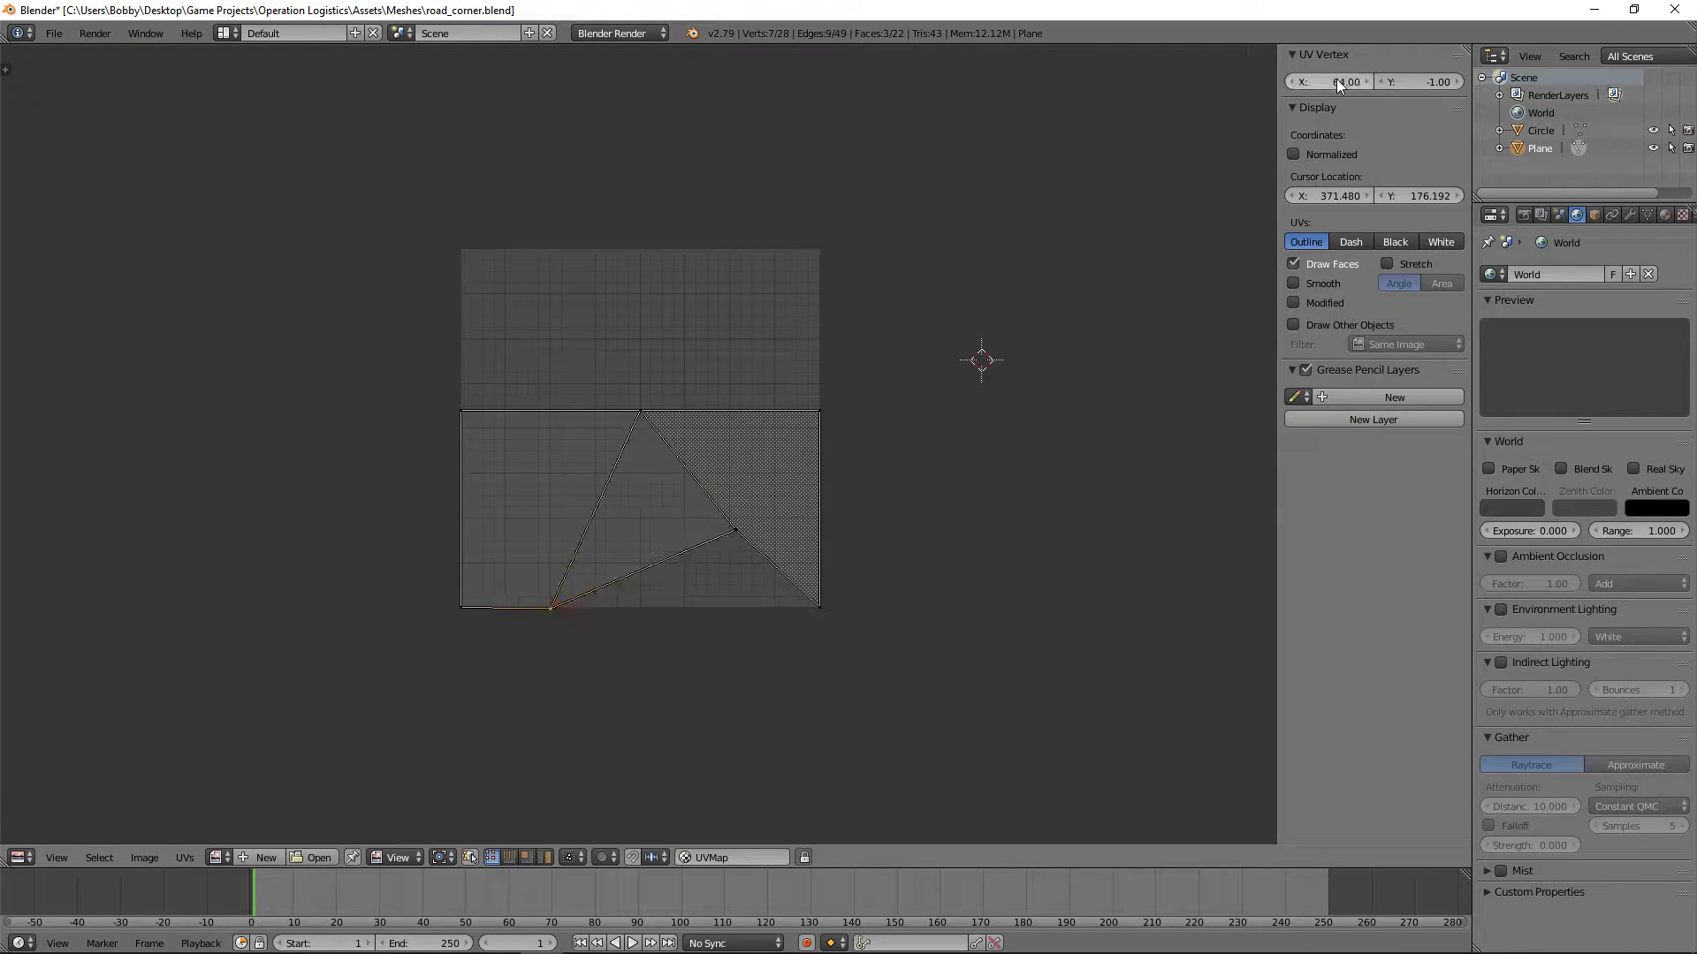
# Step: Set the remaining inner UV vertex to X 128+64 and Y 0, and the lower vertex at X 64 to Y 0
pyautogui.rightClick(743, 531)
pyautogui.write('128+64')
pyautogui.press('Return')
pyautogui.click(1403, 80)
pyautogui.write('0')
pyautogui.press('Return')
pyautogui.press('a')
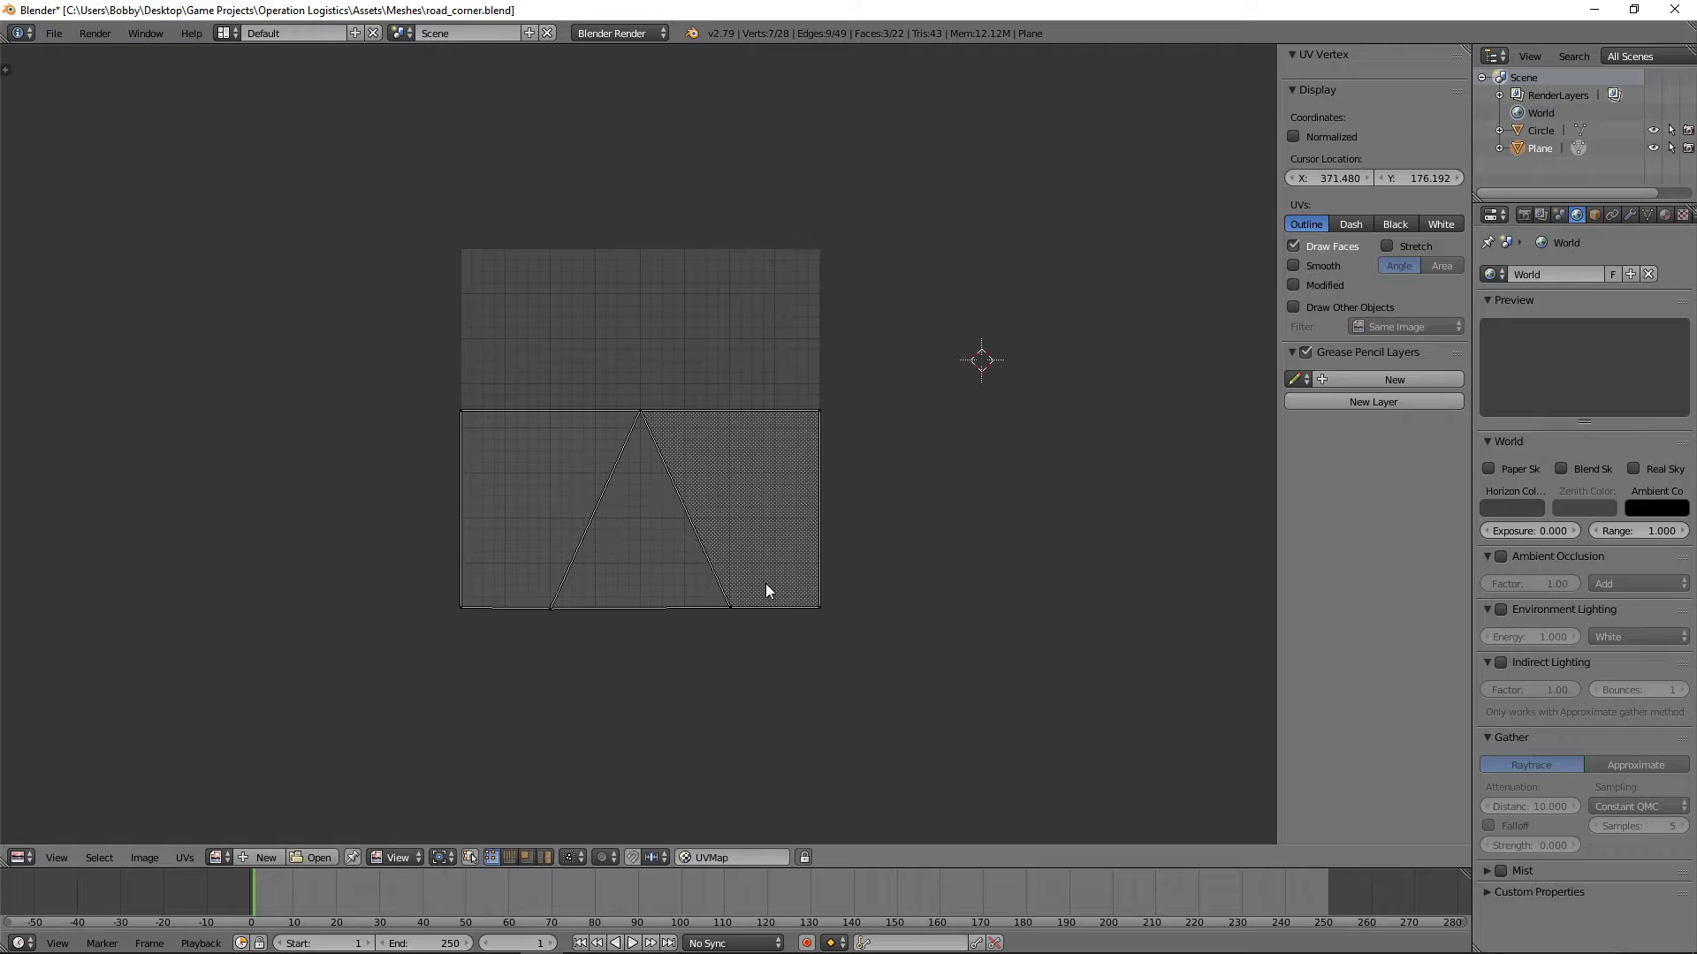
pyautogui.rightClick(400, 628)
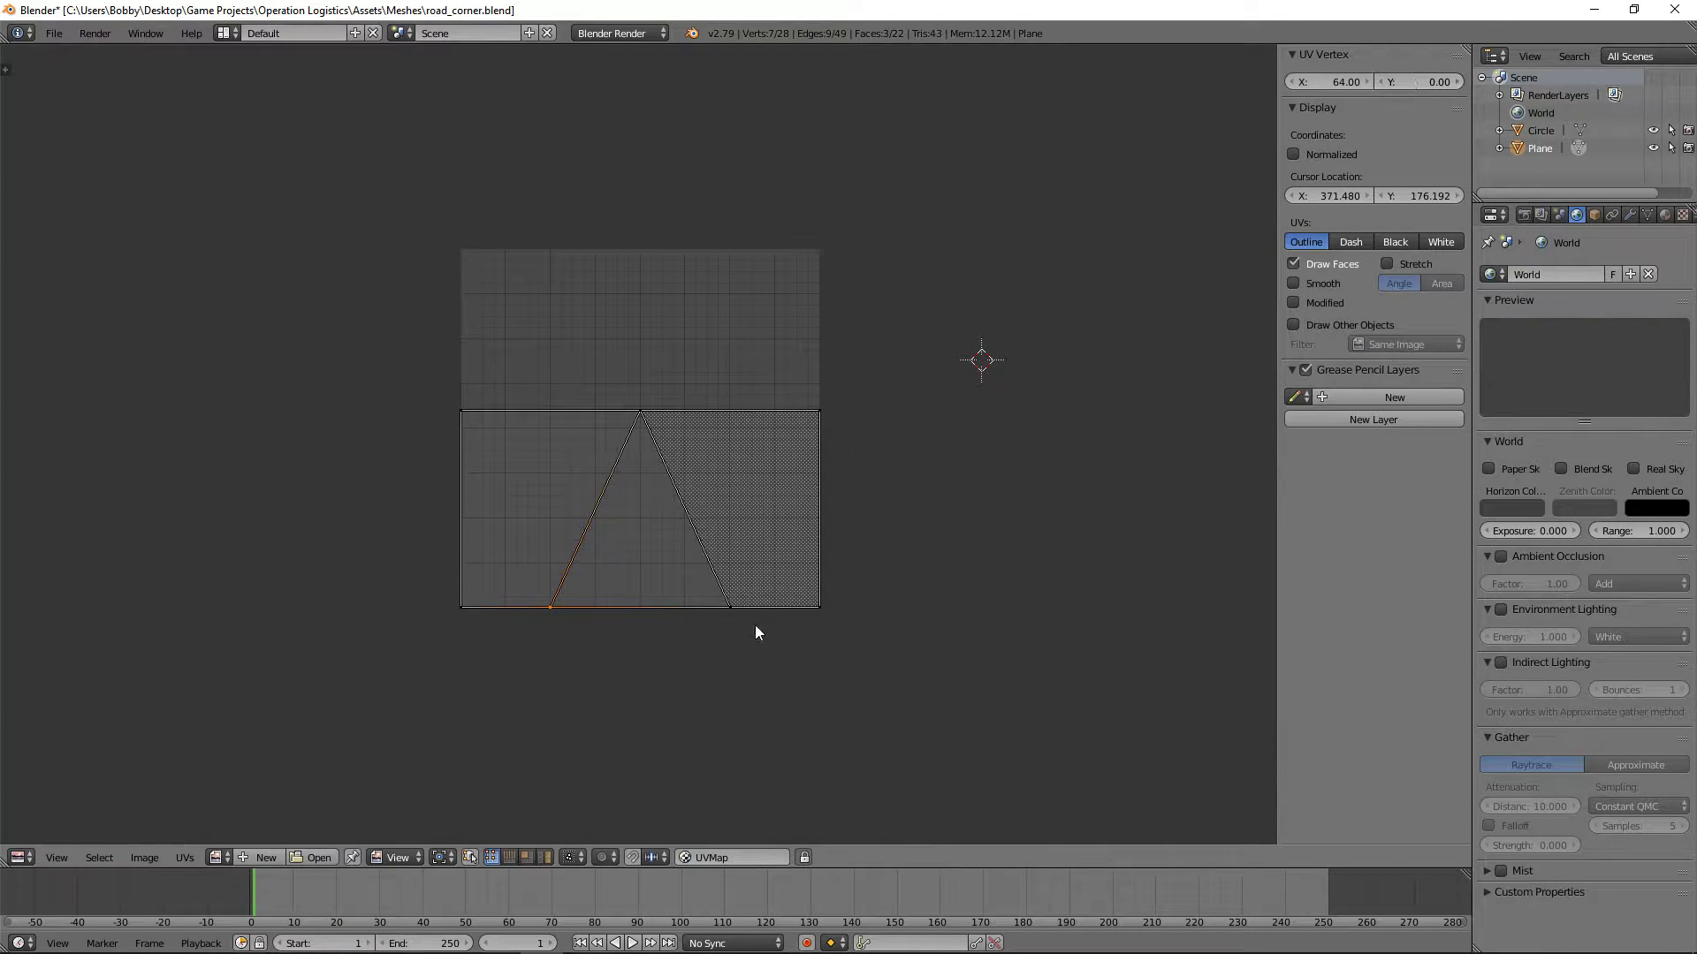
# Step: Move all road UVs up along Y to the middle of the UV space and scale them by about 1.35 along Y
pyautogui.press('a')
pyautogui.press('g')
pyautogui.press('y')
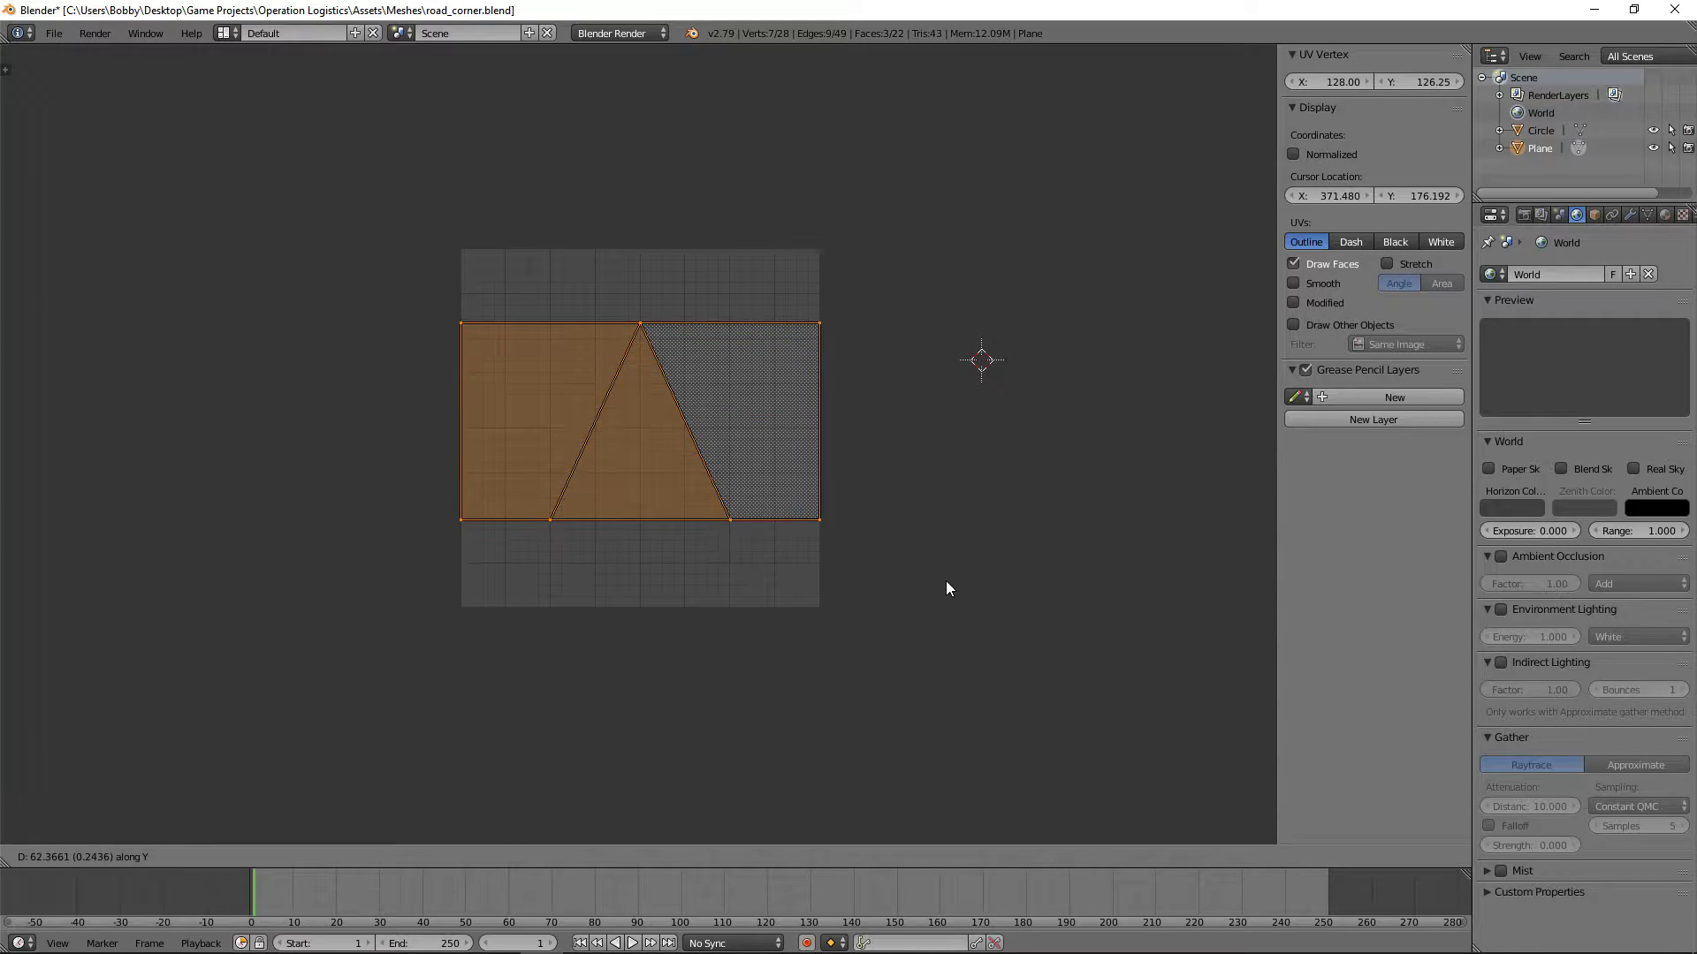
pyautogui.click(951, 588)
pyautogui.press('s')
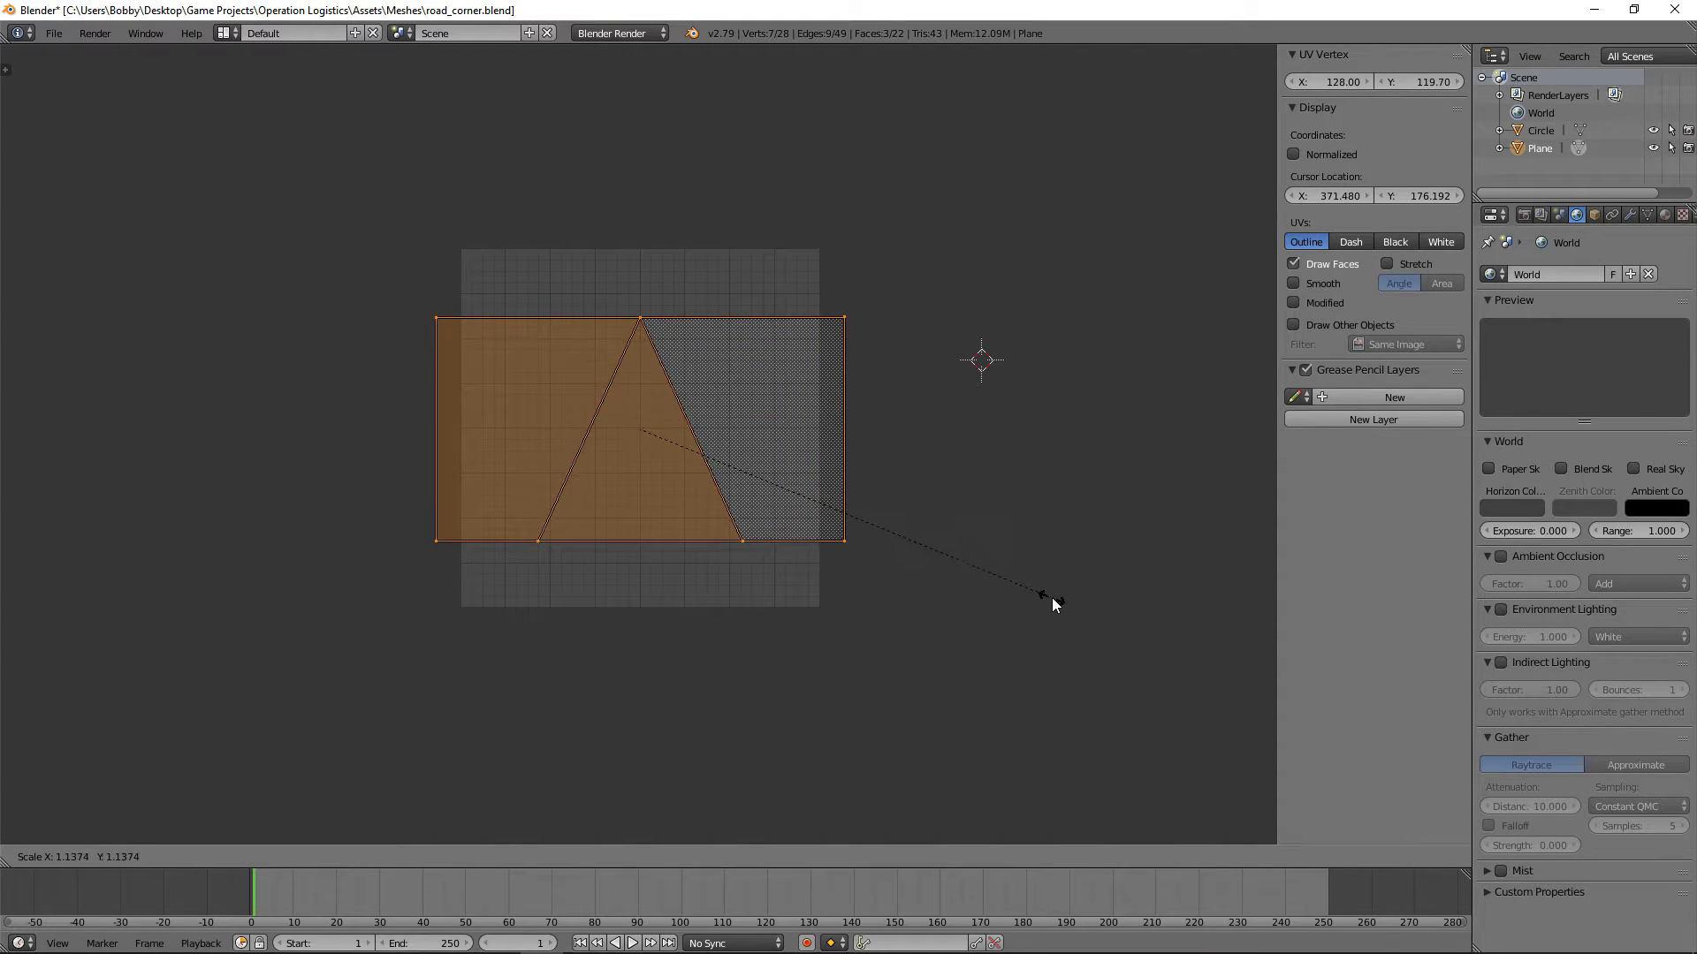
pyautogui.press('y')
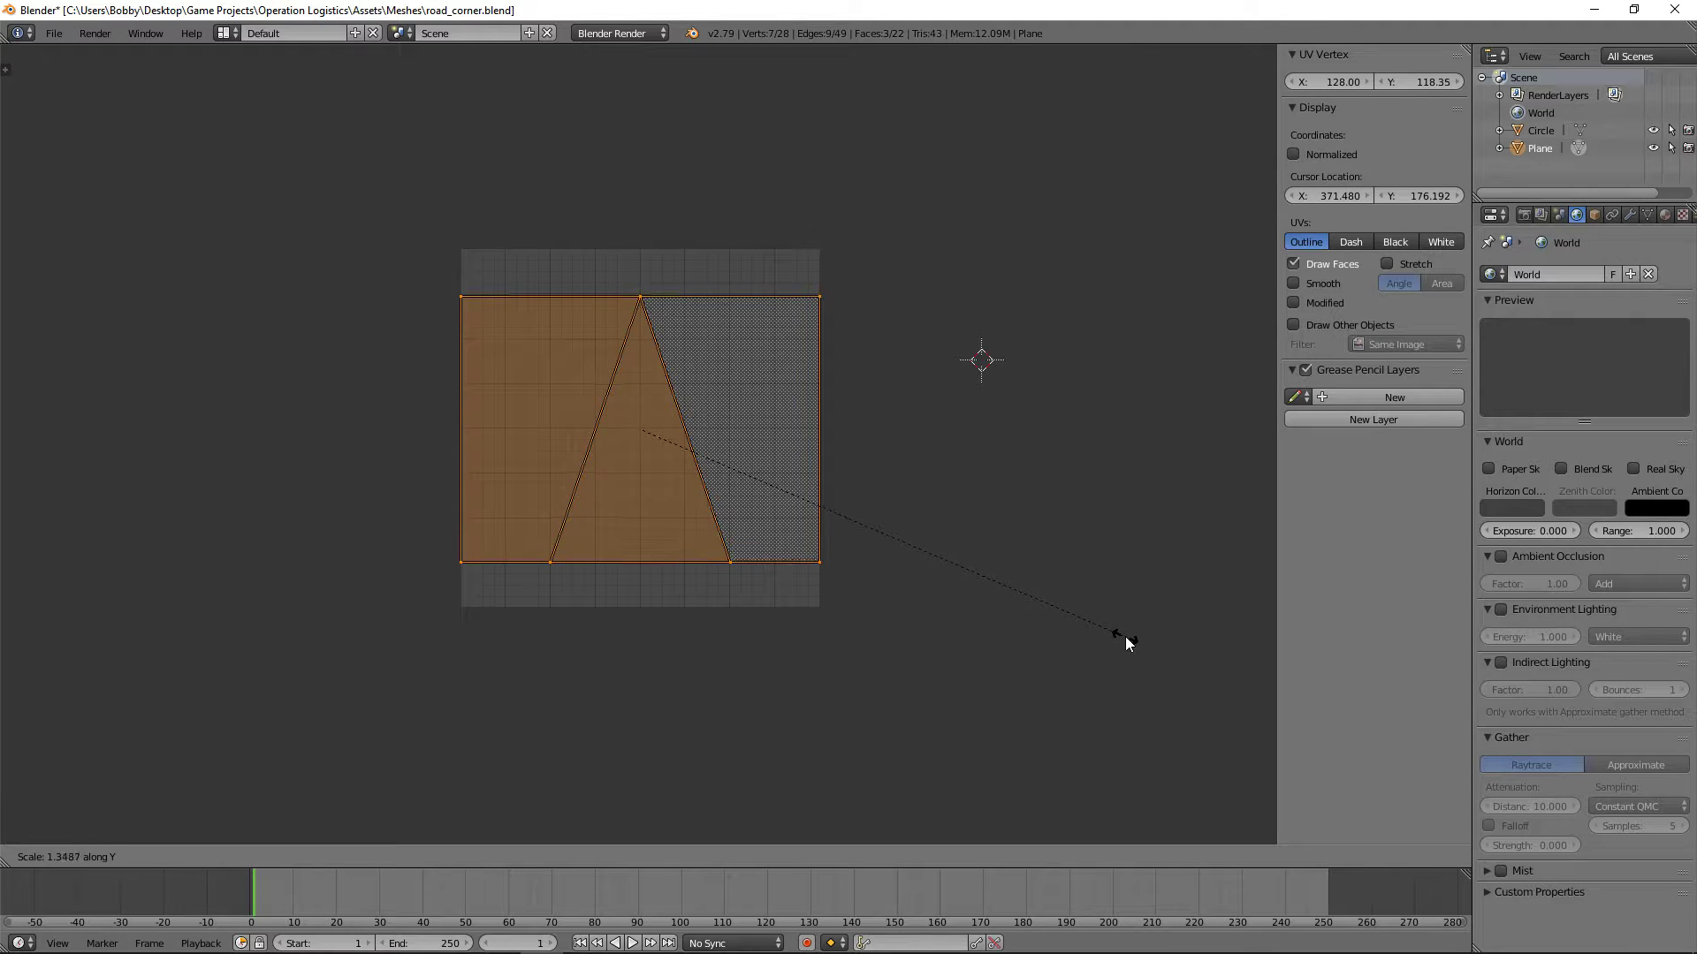
pyautogui.click(1126, 636)
# Step: Deselect the UVs, save road_corner.blend over the existing file and return to the 3D View
pyautogui.press('a')
pyautogui.hotkey('ctrl', 's')
pyautogui.click(1046, 655)
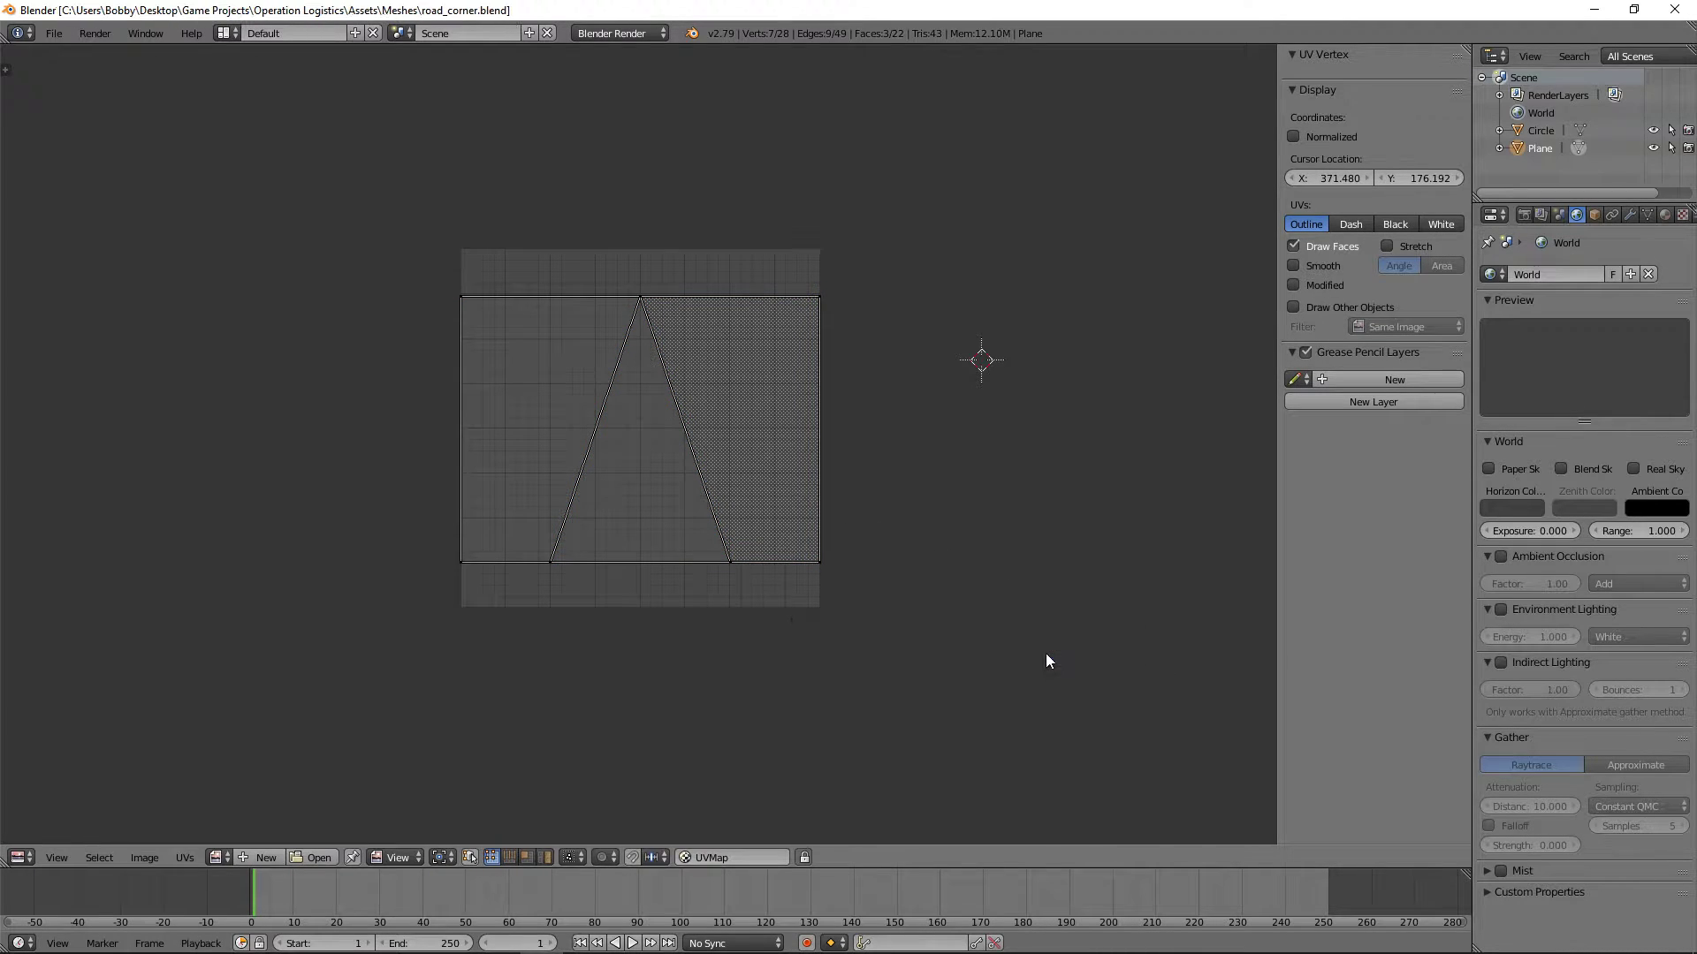
pyautogui.click(25, 857)
pyautogui.click(46, 841)
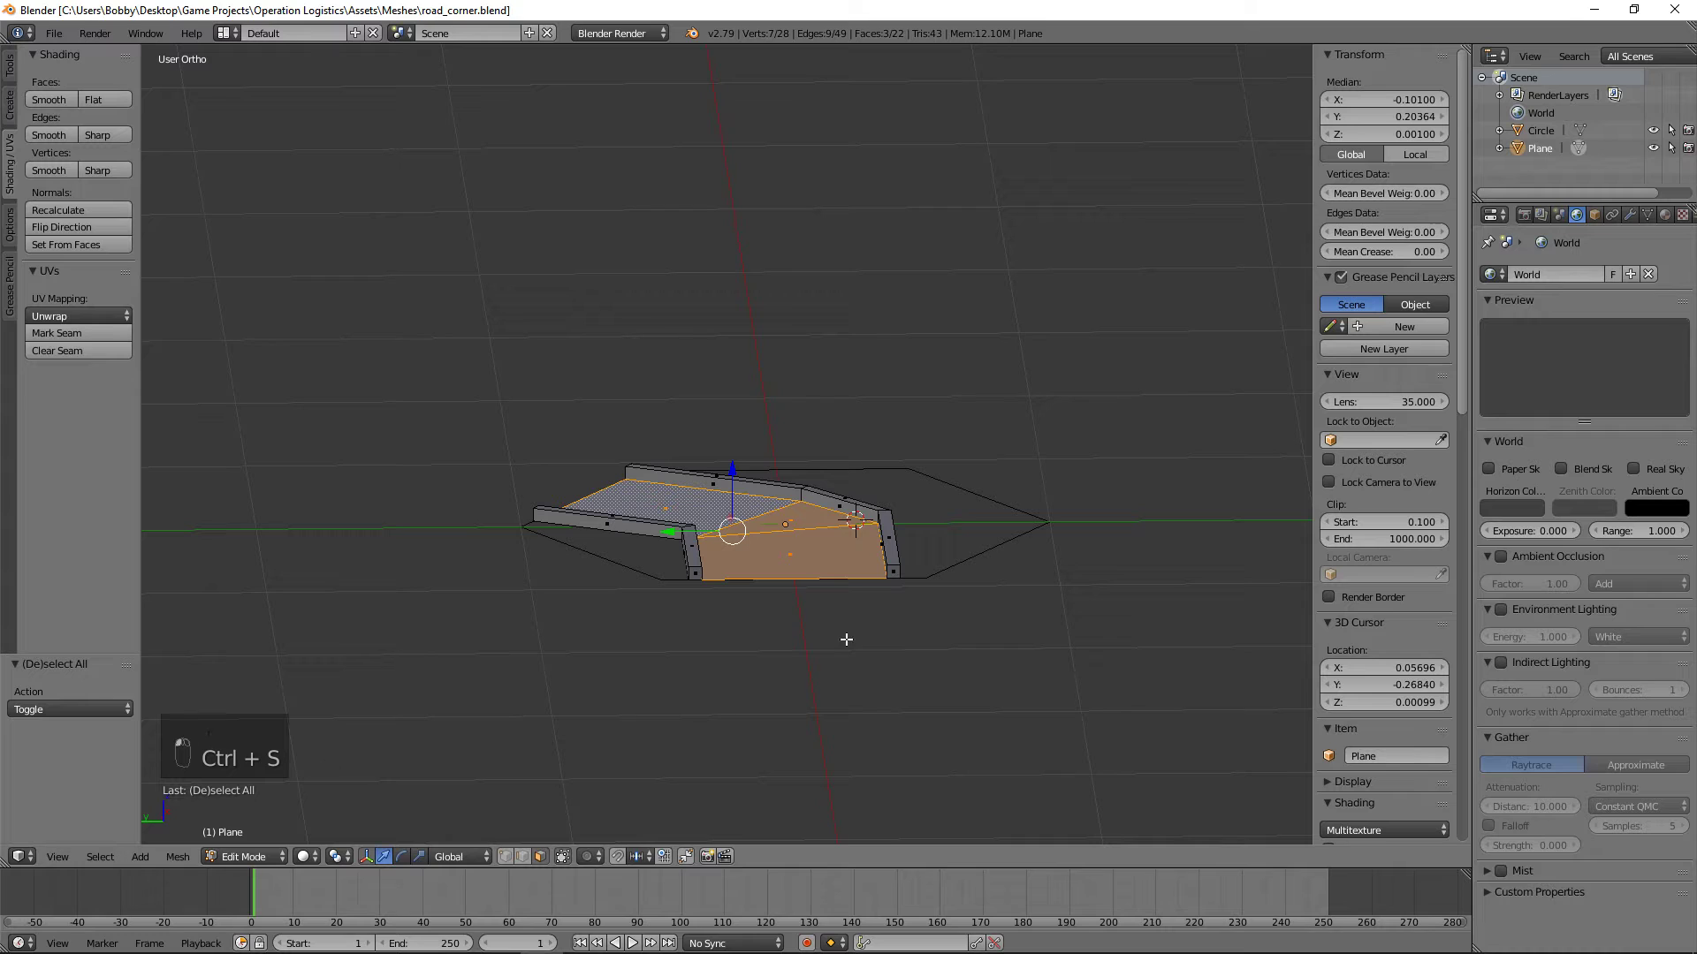
# Step: Invert the face selection to pick the curbs and show their UVs in the UV/Image Editor
pyautogui.moveTo(522, 575); pyautogui.dragTo(646, 609, button='middle')
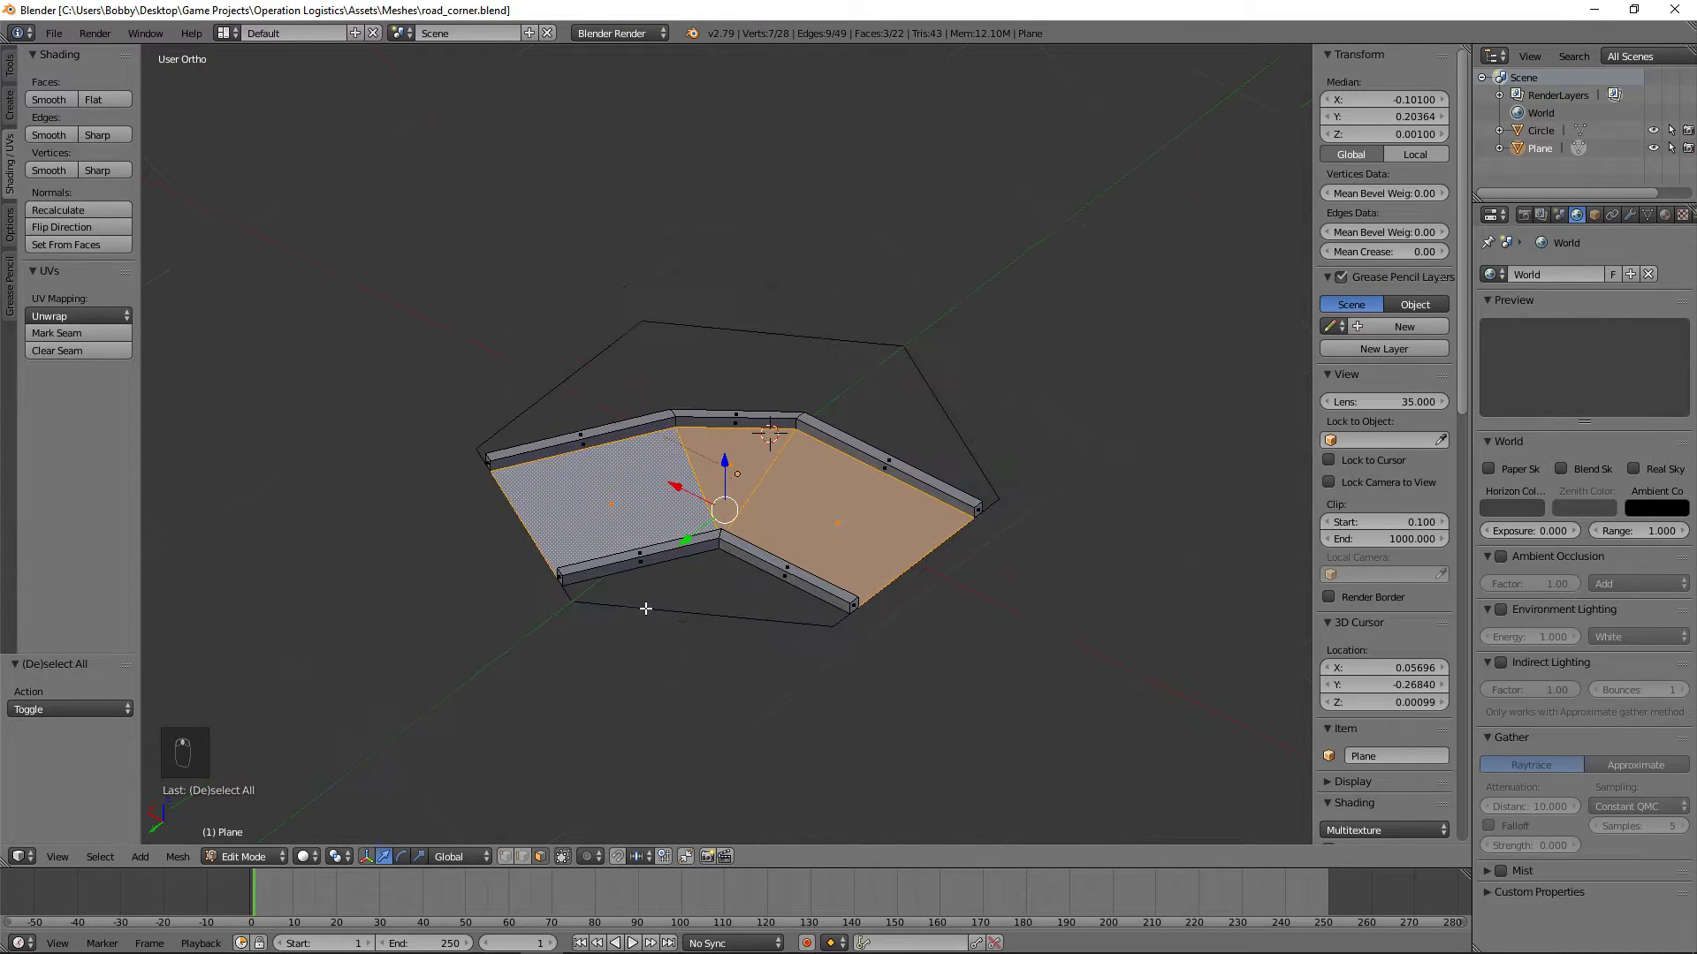
pyautogui.click(103, 859)
pyautogui.click(99, 858)
pyautogui.moveTo(140, 856)
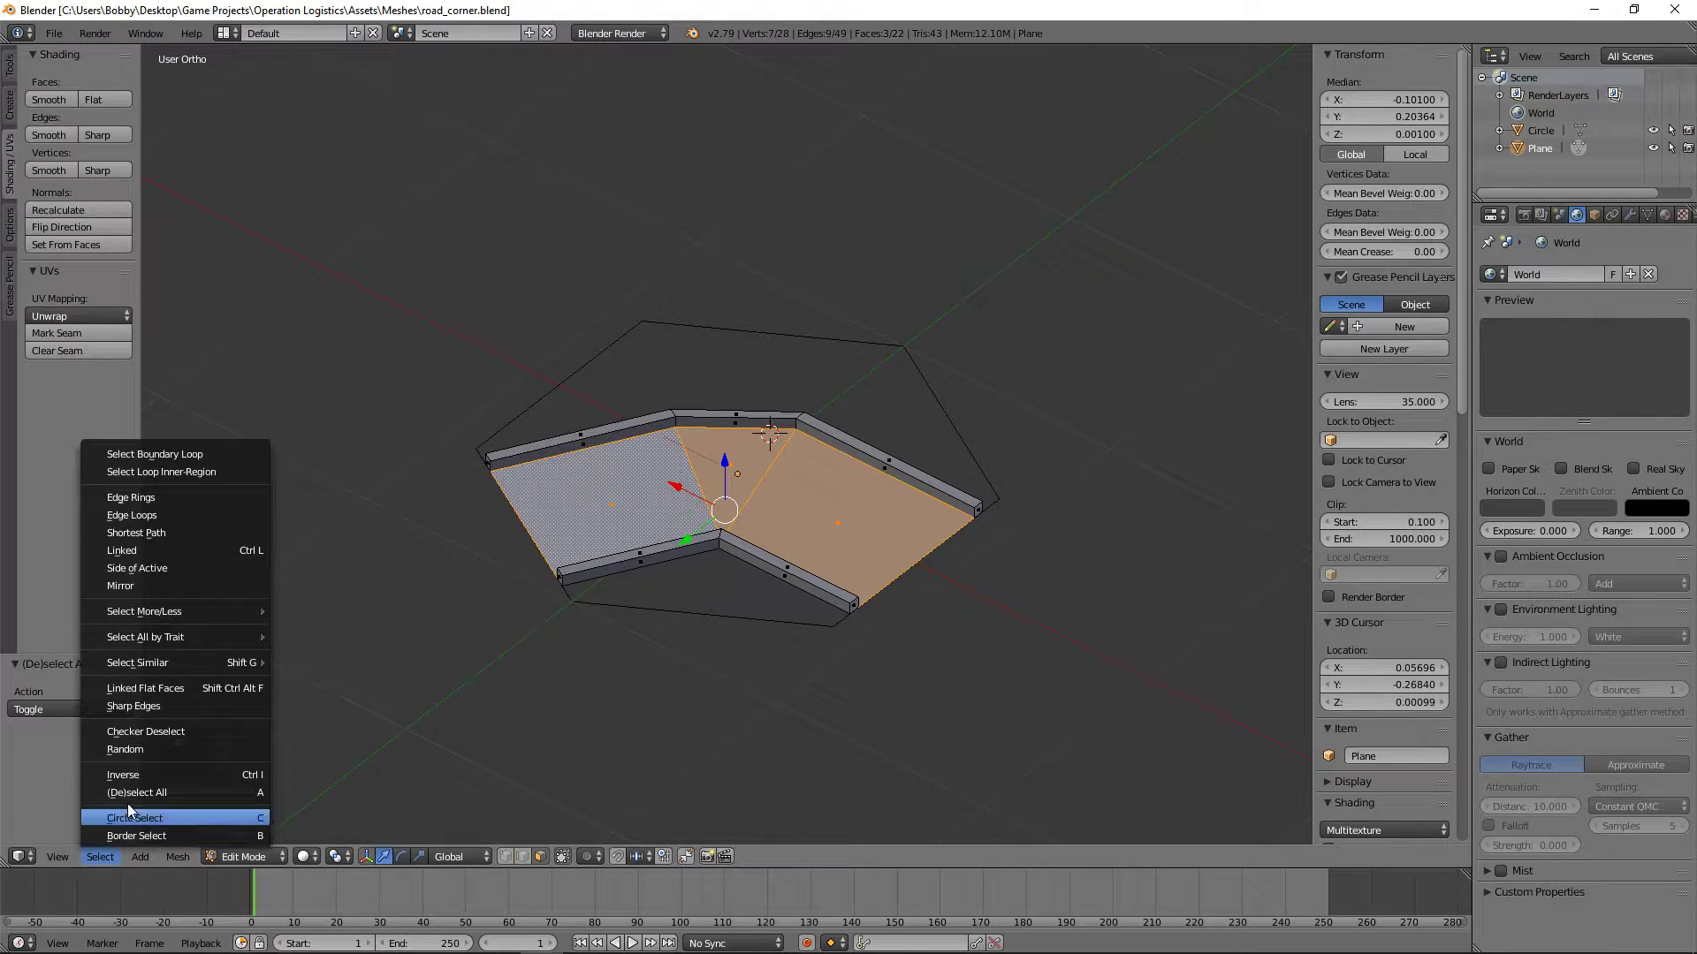
pyautogui.click(124, 774)
pyautogui.click(21, 856)
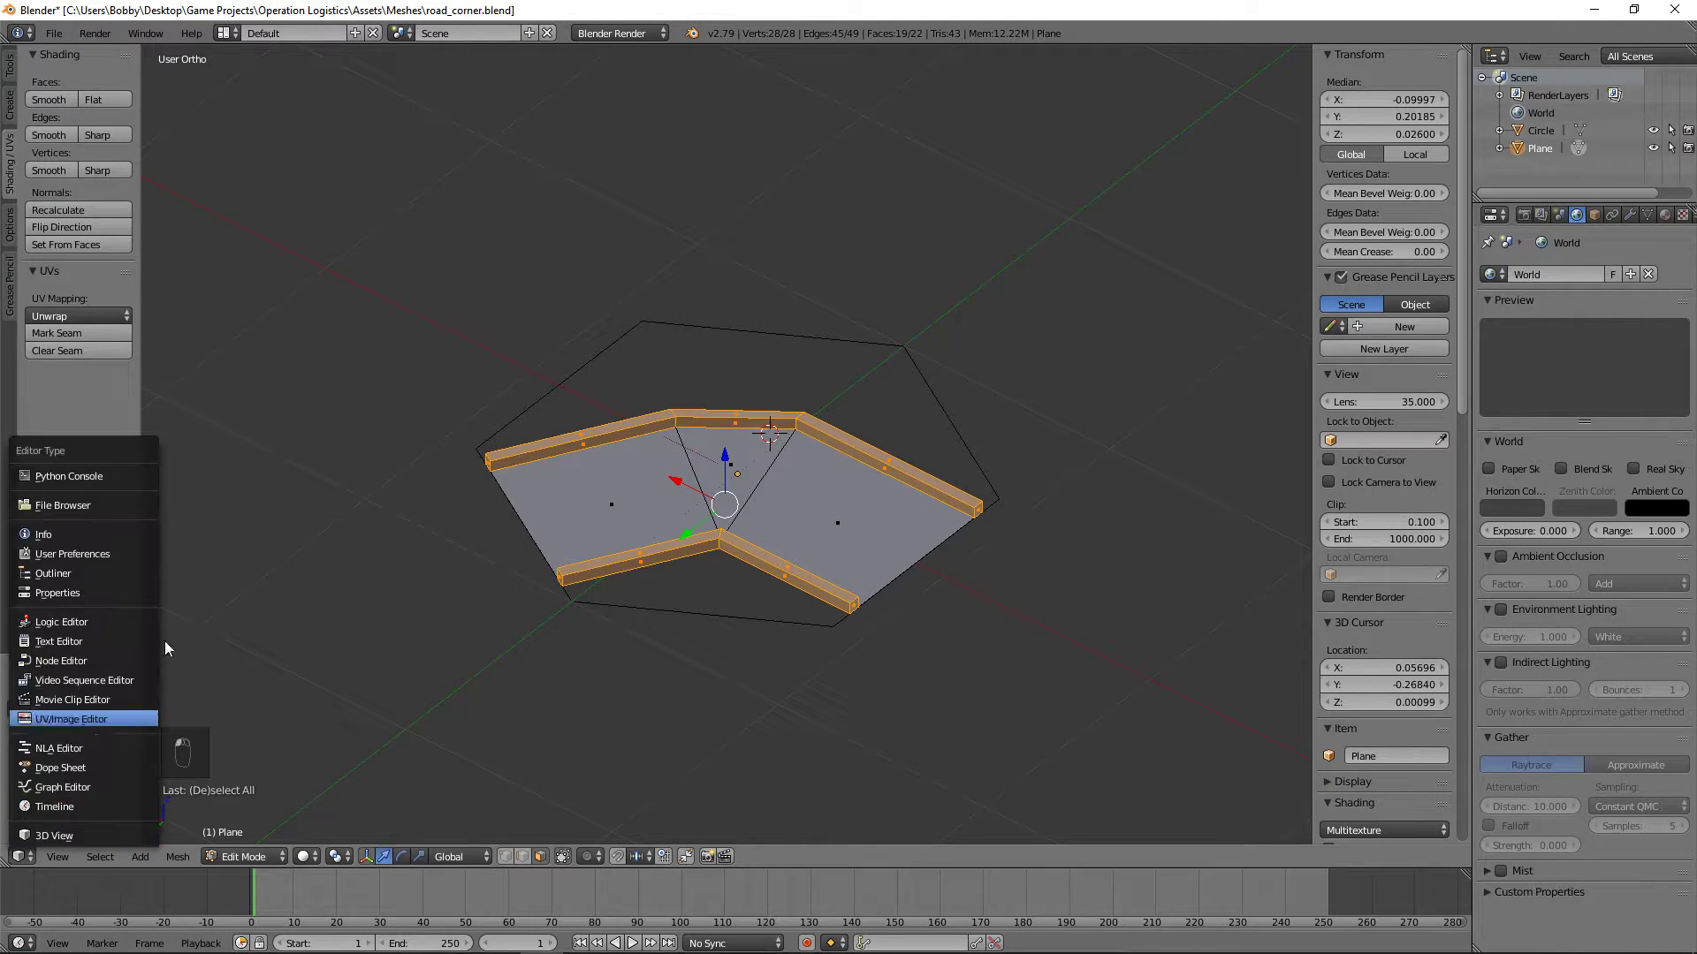
pyautogui.click(97, 721)
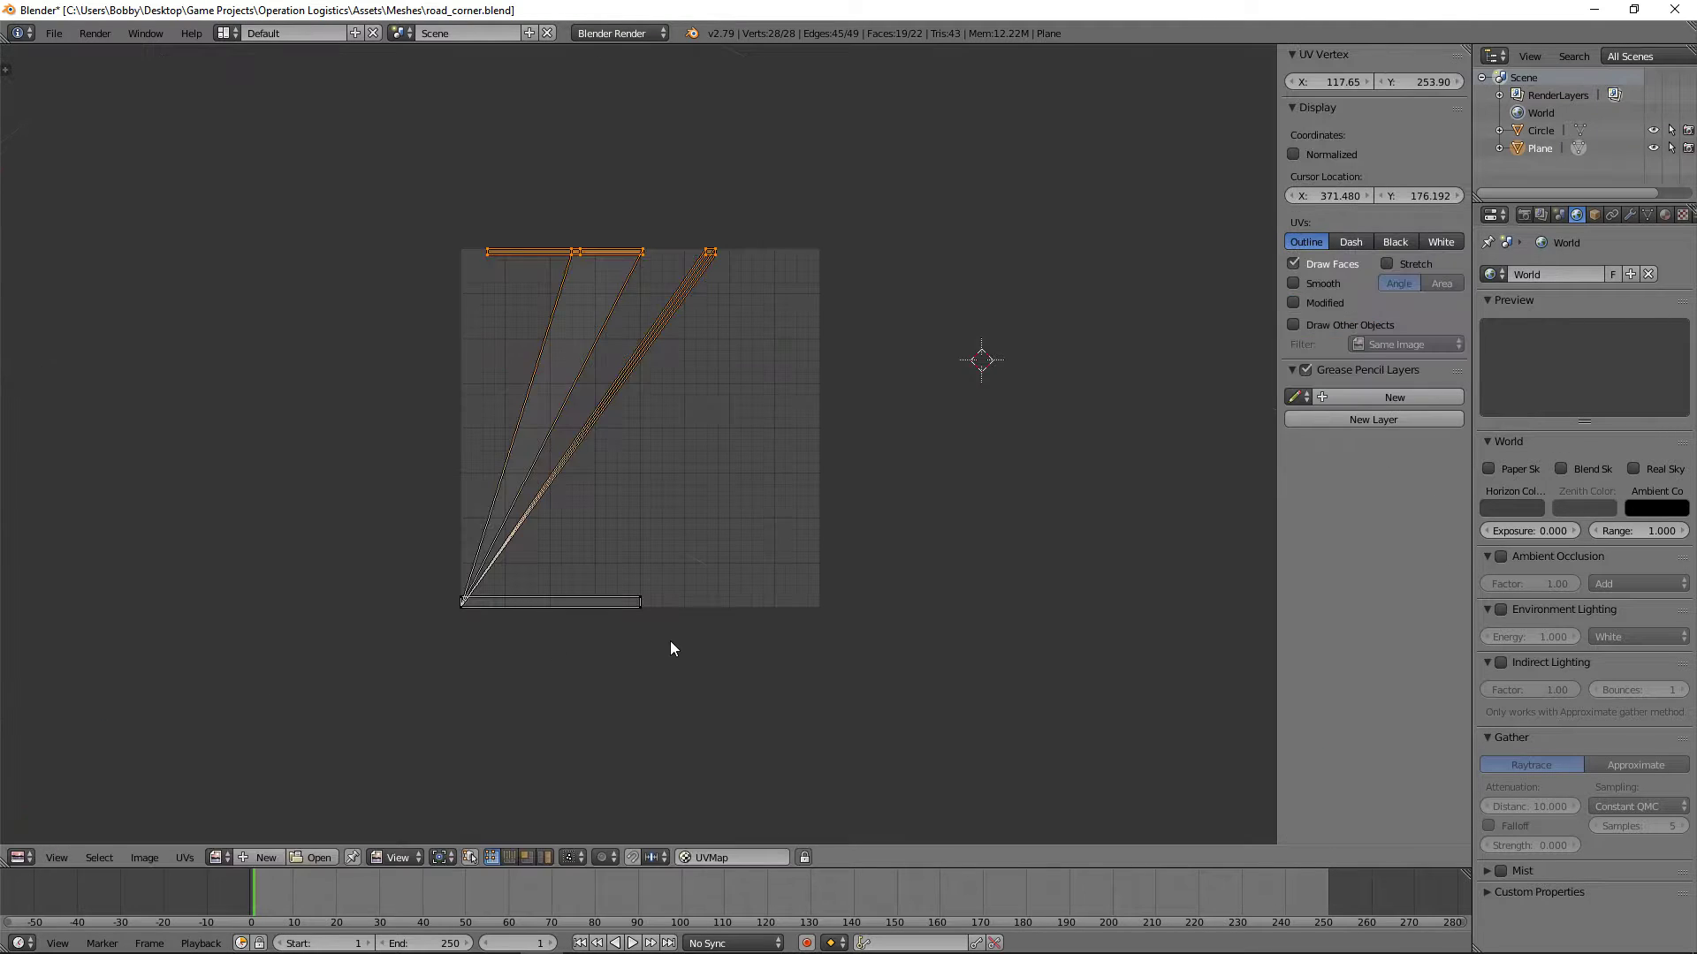
# Step: Return to the 3D View and unwrap the selected curbs from top view with Project from View (Bounds)
pyautogui.click(21, 856)
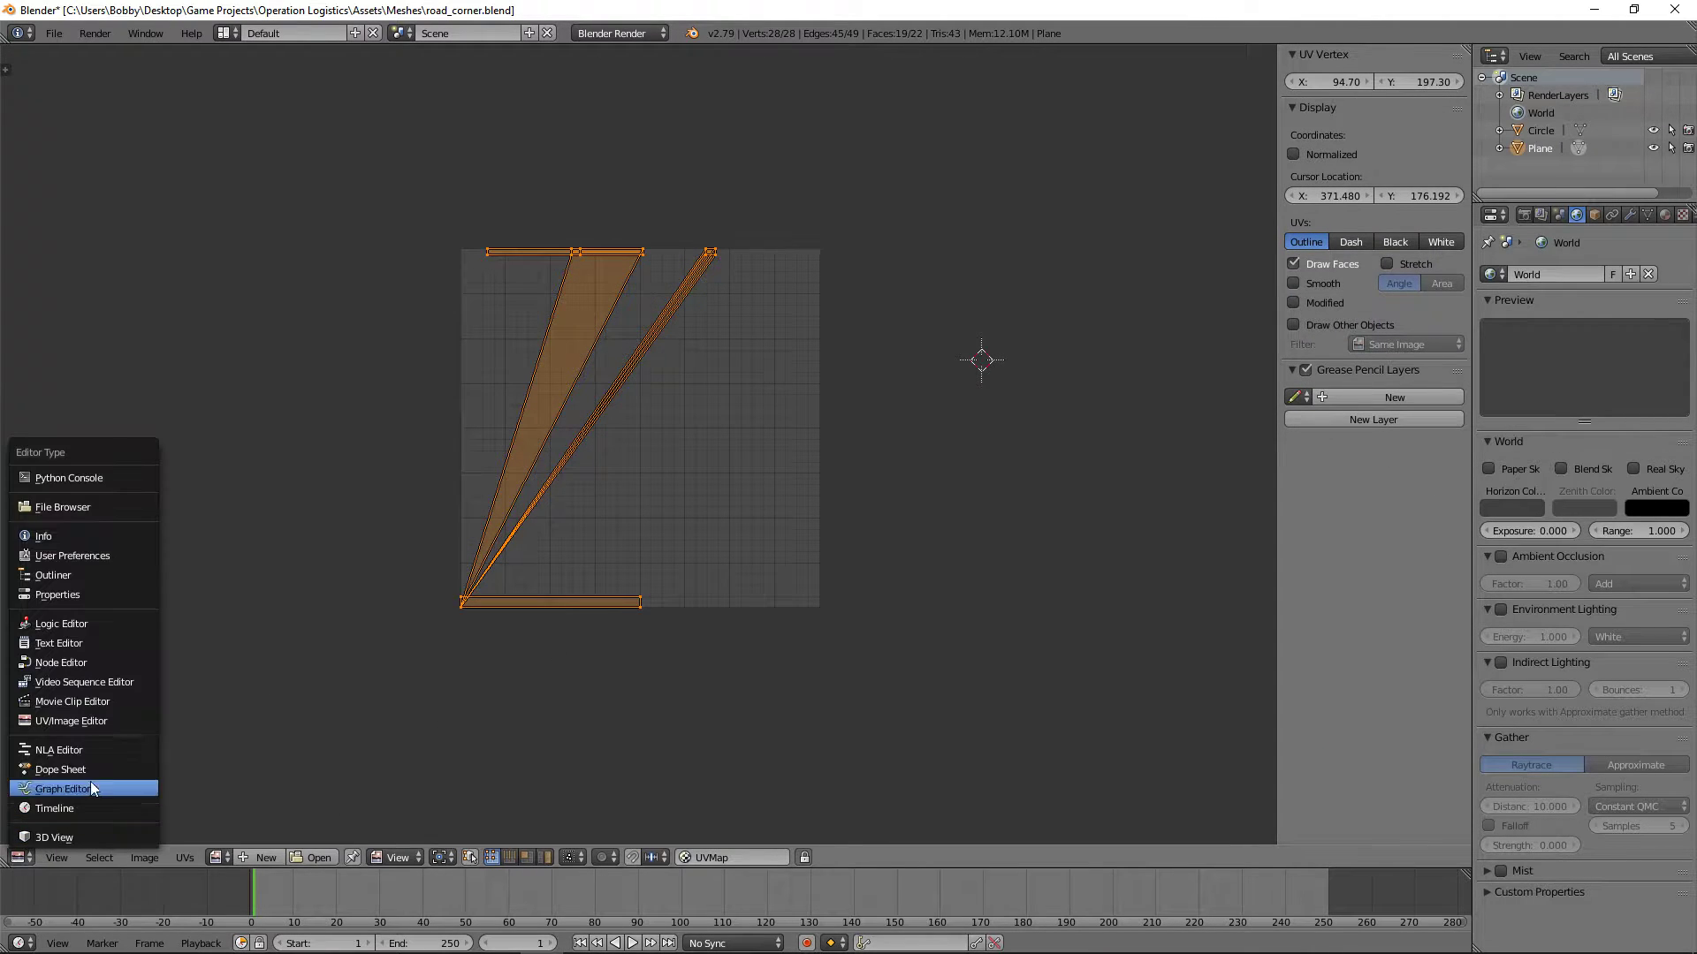
pyautogui.click(21, 856)
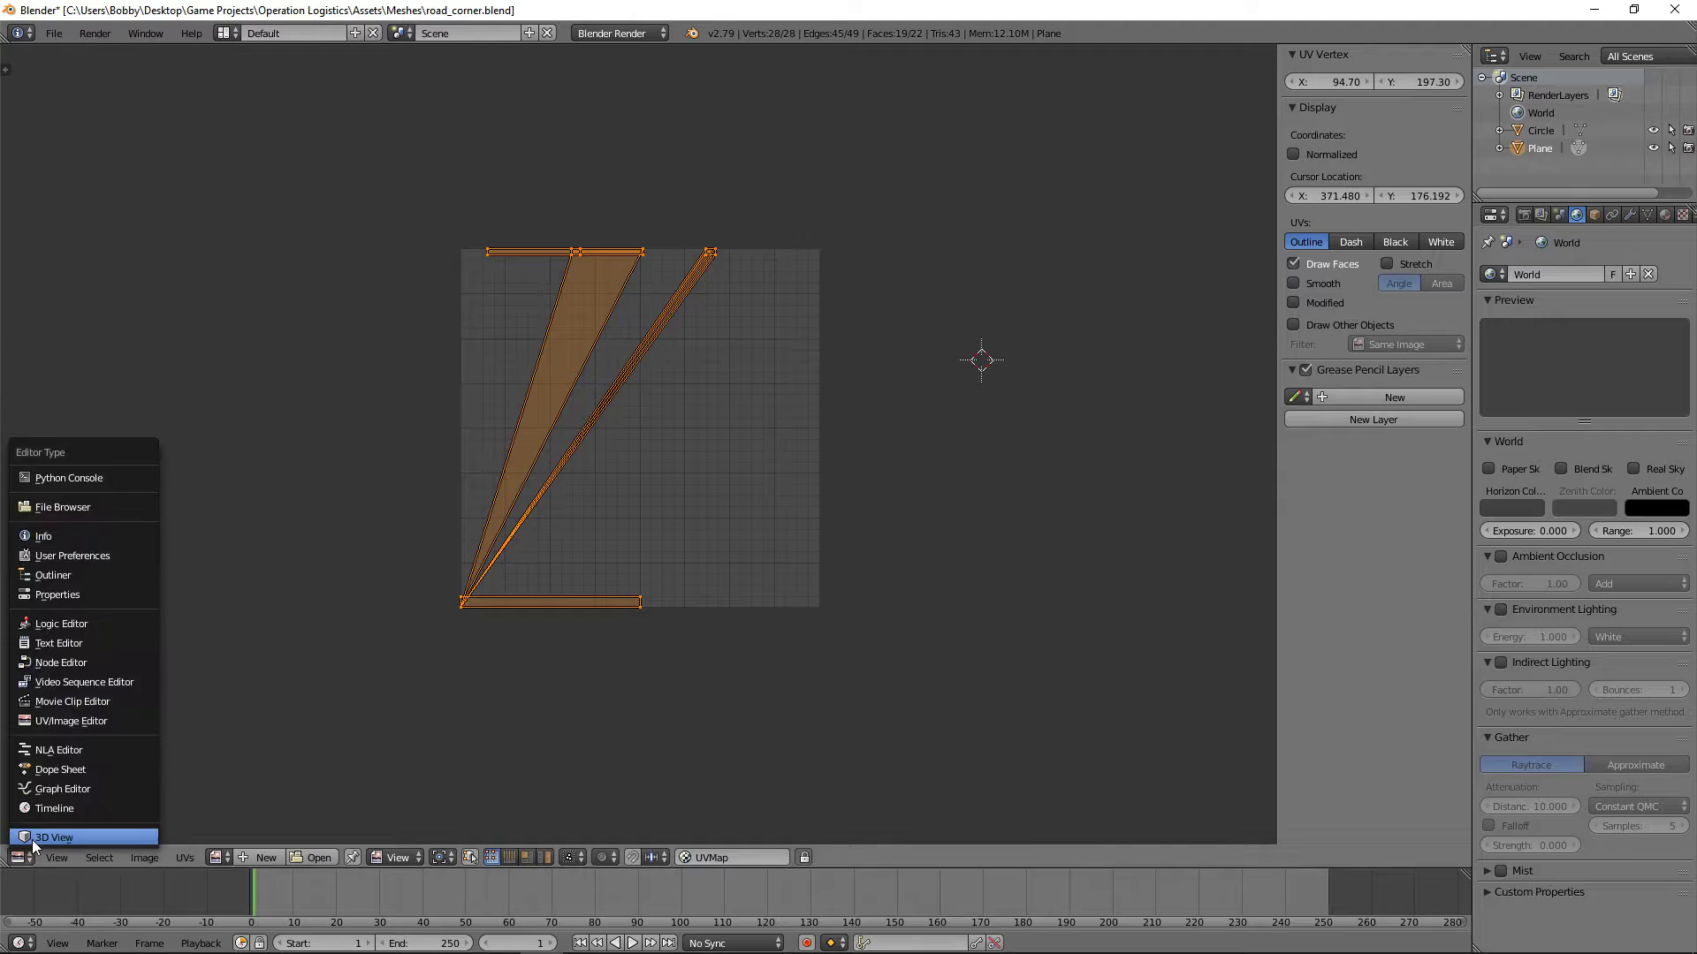
pyautogui.click(53, 831)
pyautogui.press('KP_7')
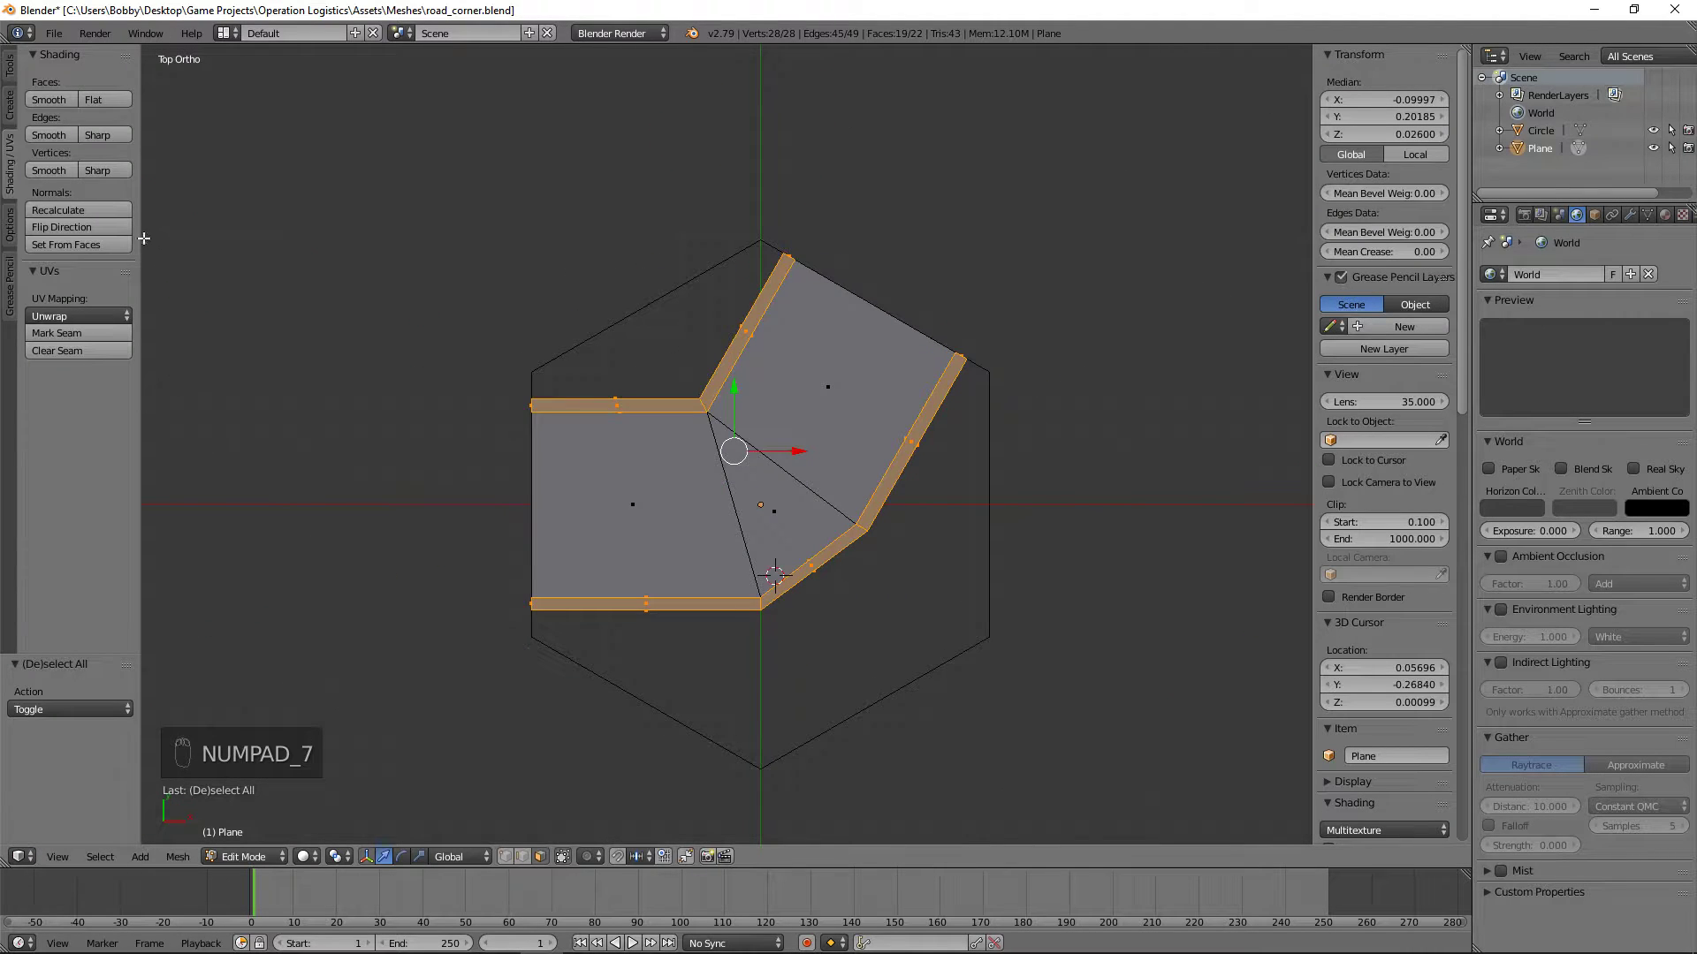
pyautogui.click(63, 316)
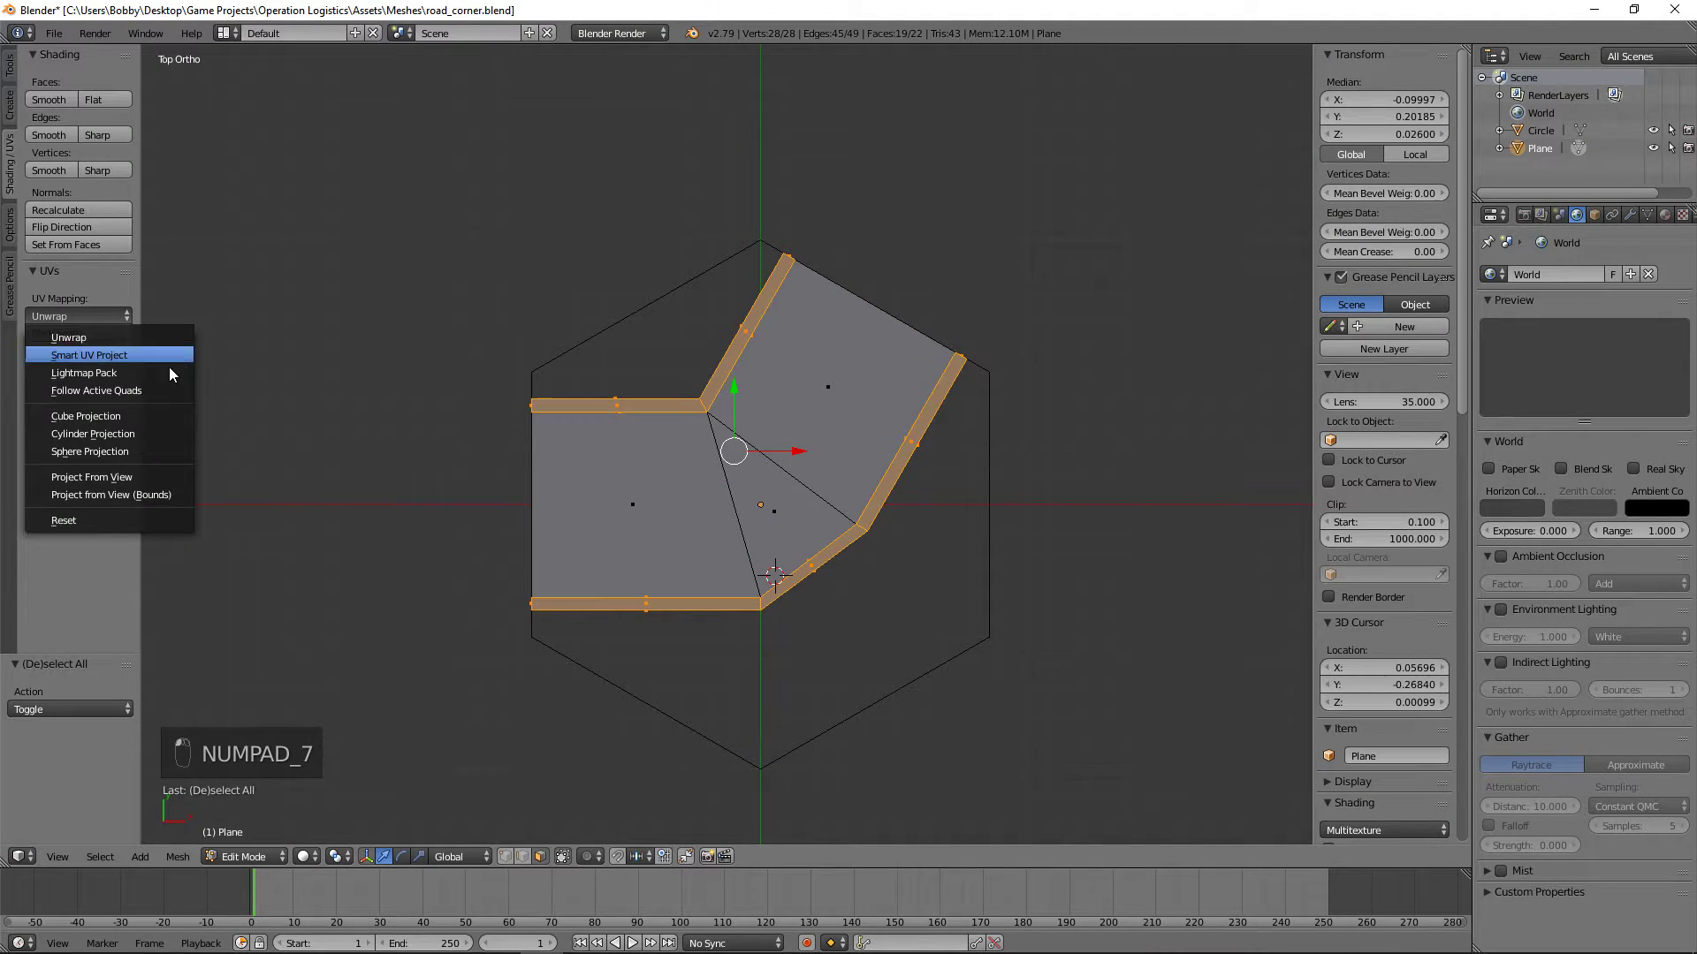
pyautogui.click(147, 494)
# Step: Show the curb UVs in the UV/Image Editor, align the upper curb's angled end with its straight part and rotate that end 60 degrees
pyautogui.click(21, 857)
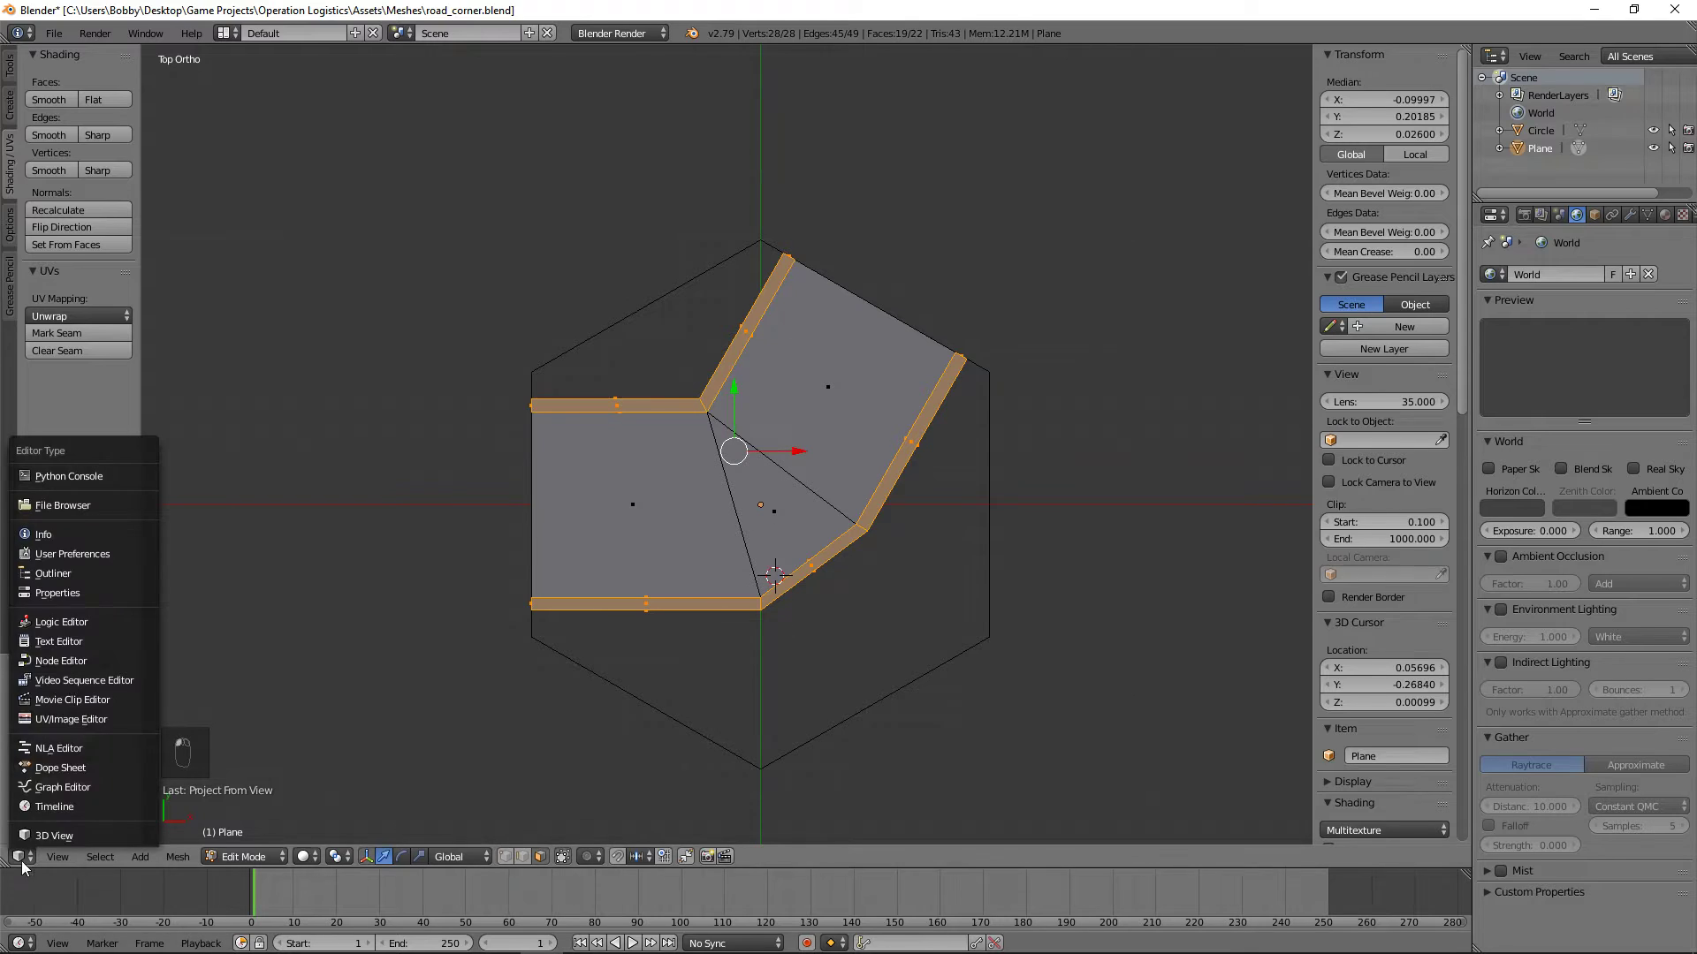
pyautogui.click(104, 724)
pyautogui.press('a')
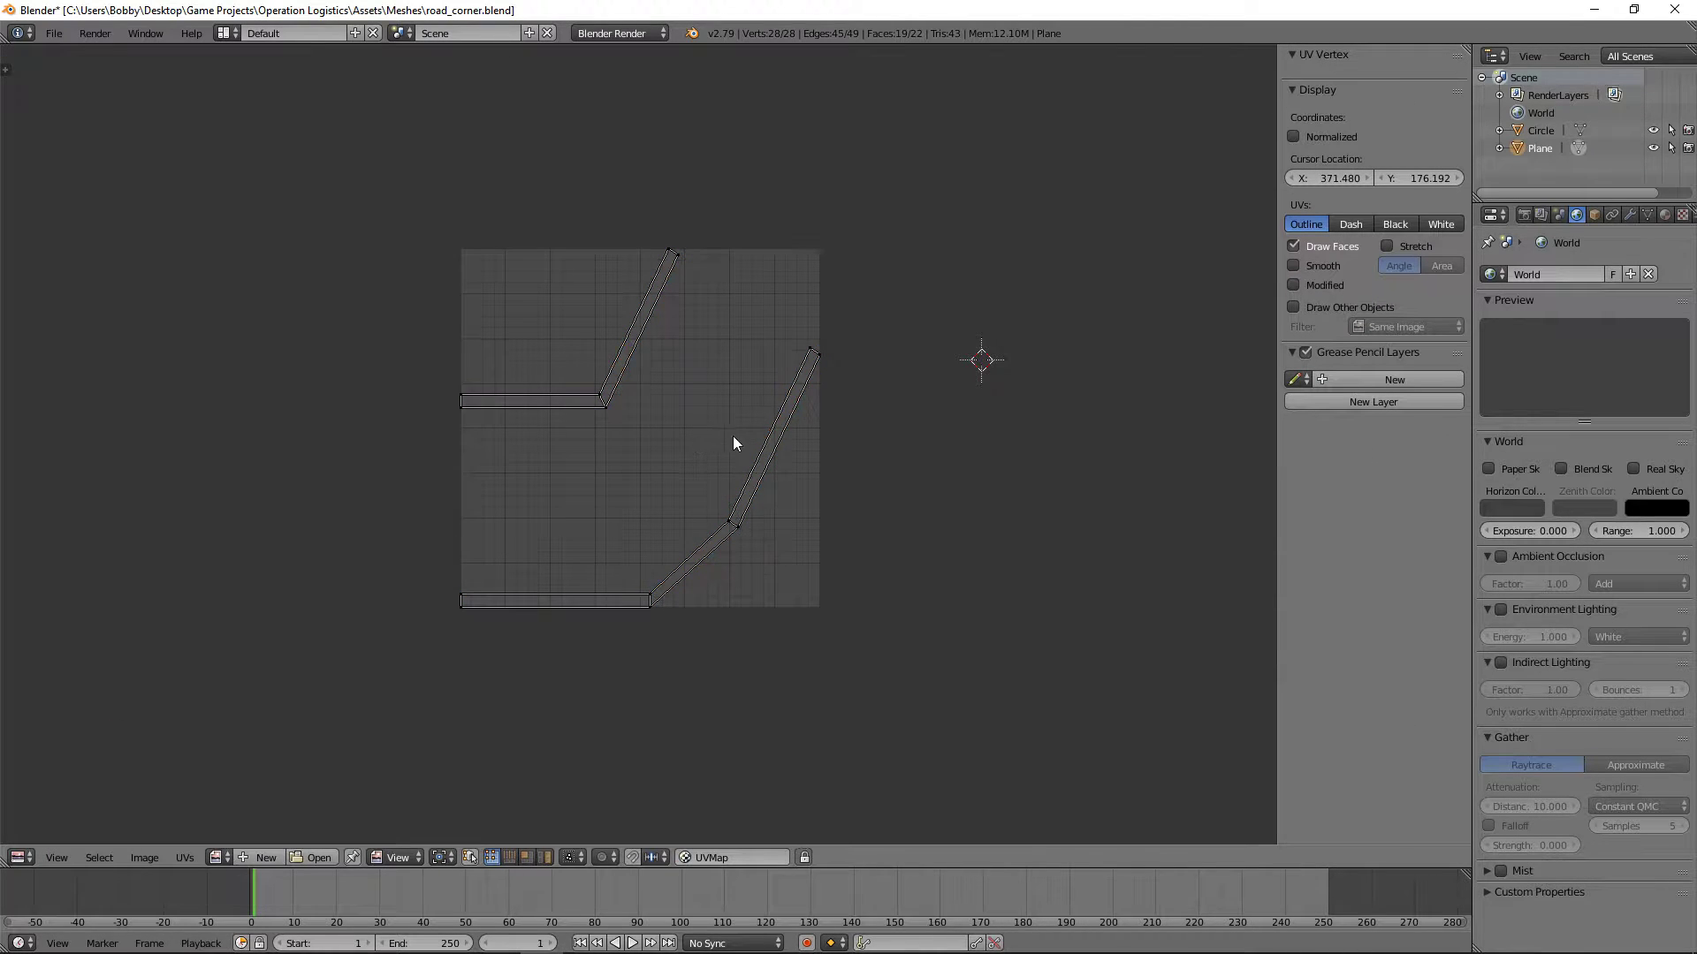
pyautogui.press('b')
pyautogui.moveTo(753, 299); pyautogui.dragTo(638, 182)
pyautogui.press('g')
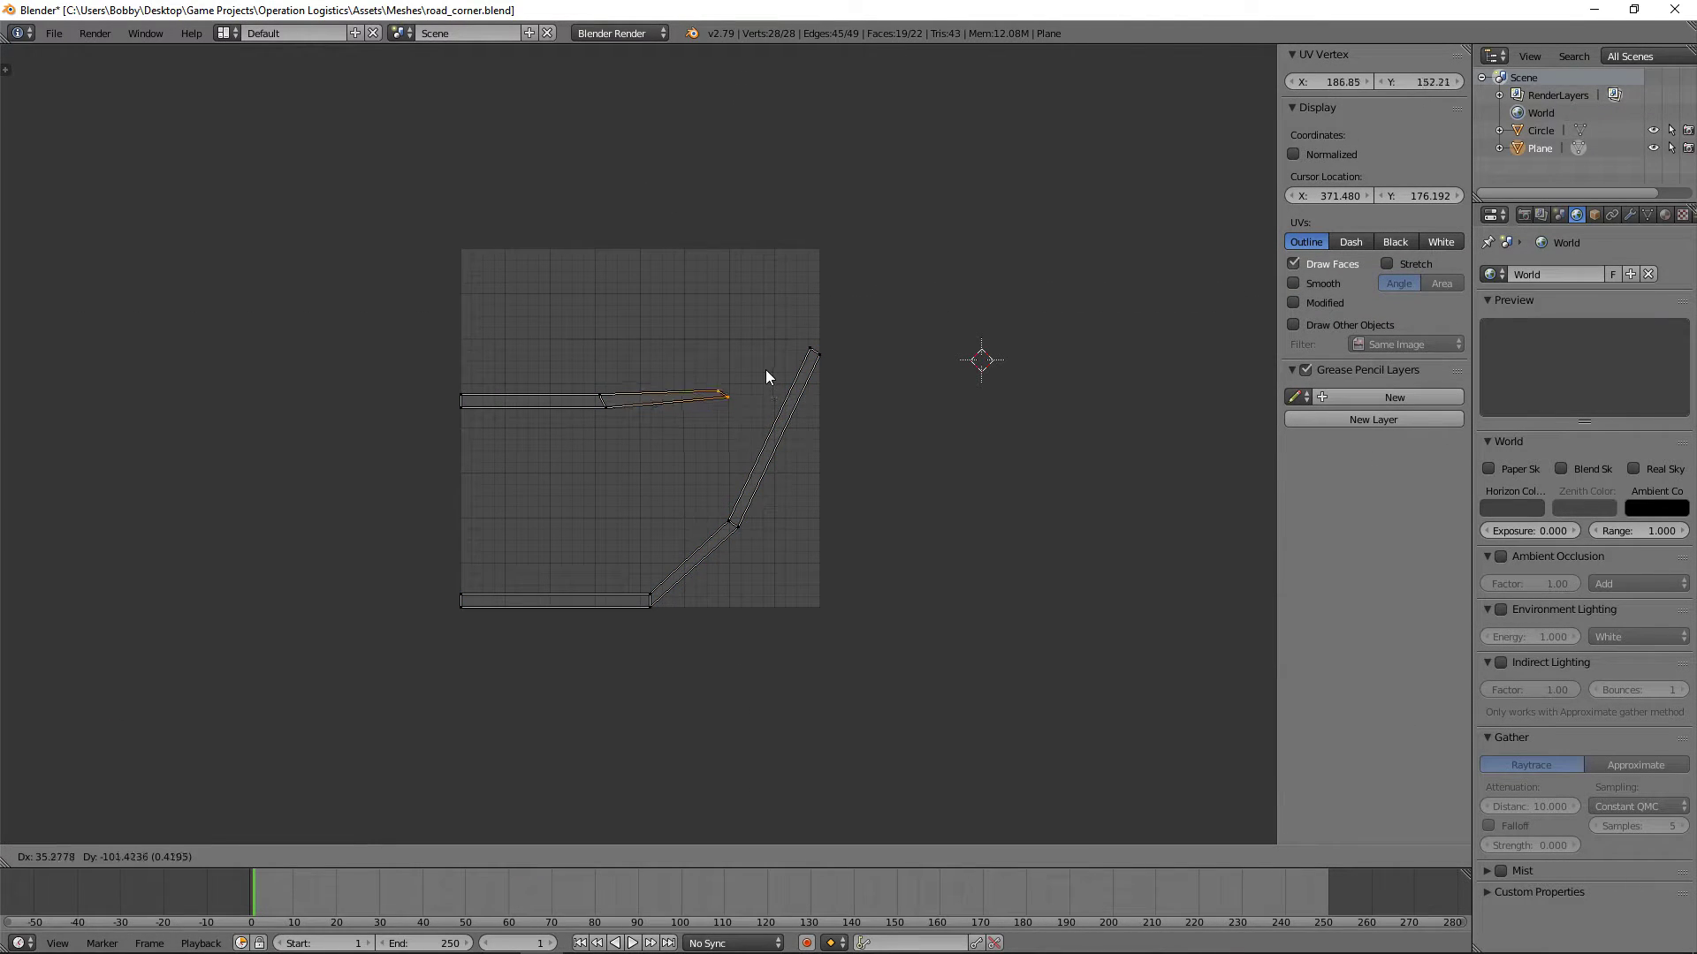
pyautogui.click(766, 370)
pyautogui.write('r60')
pyautogui.press('Return')
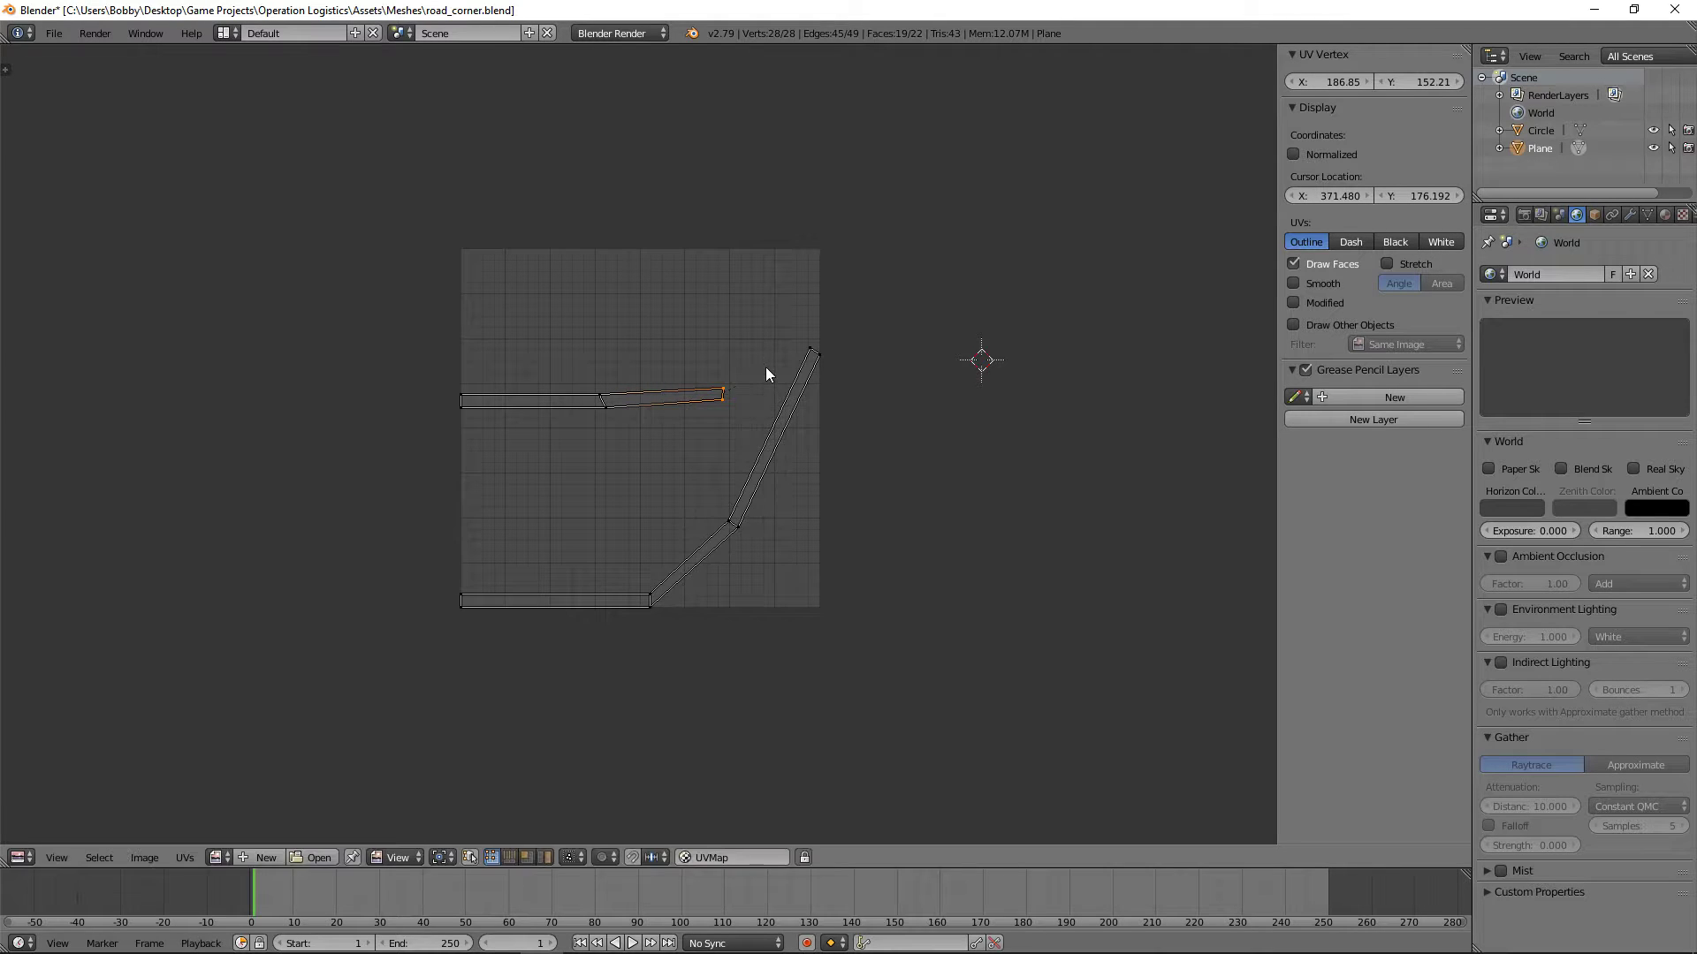
pyautogui.press('g')
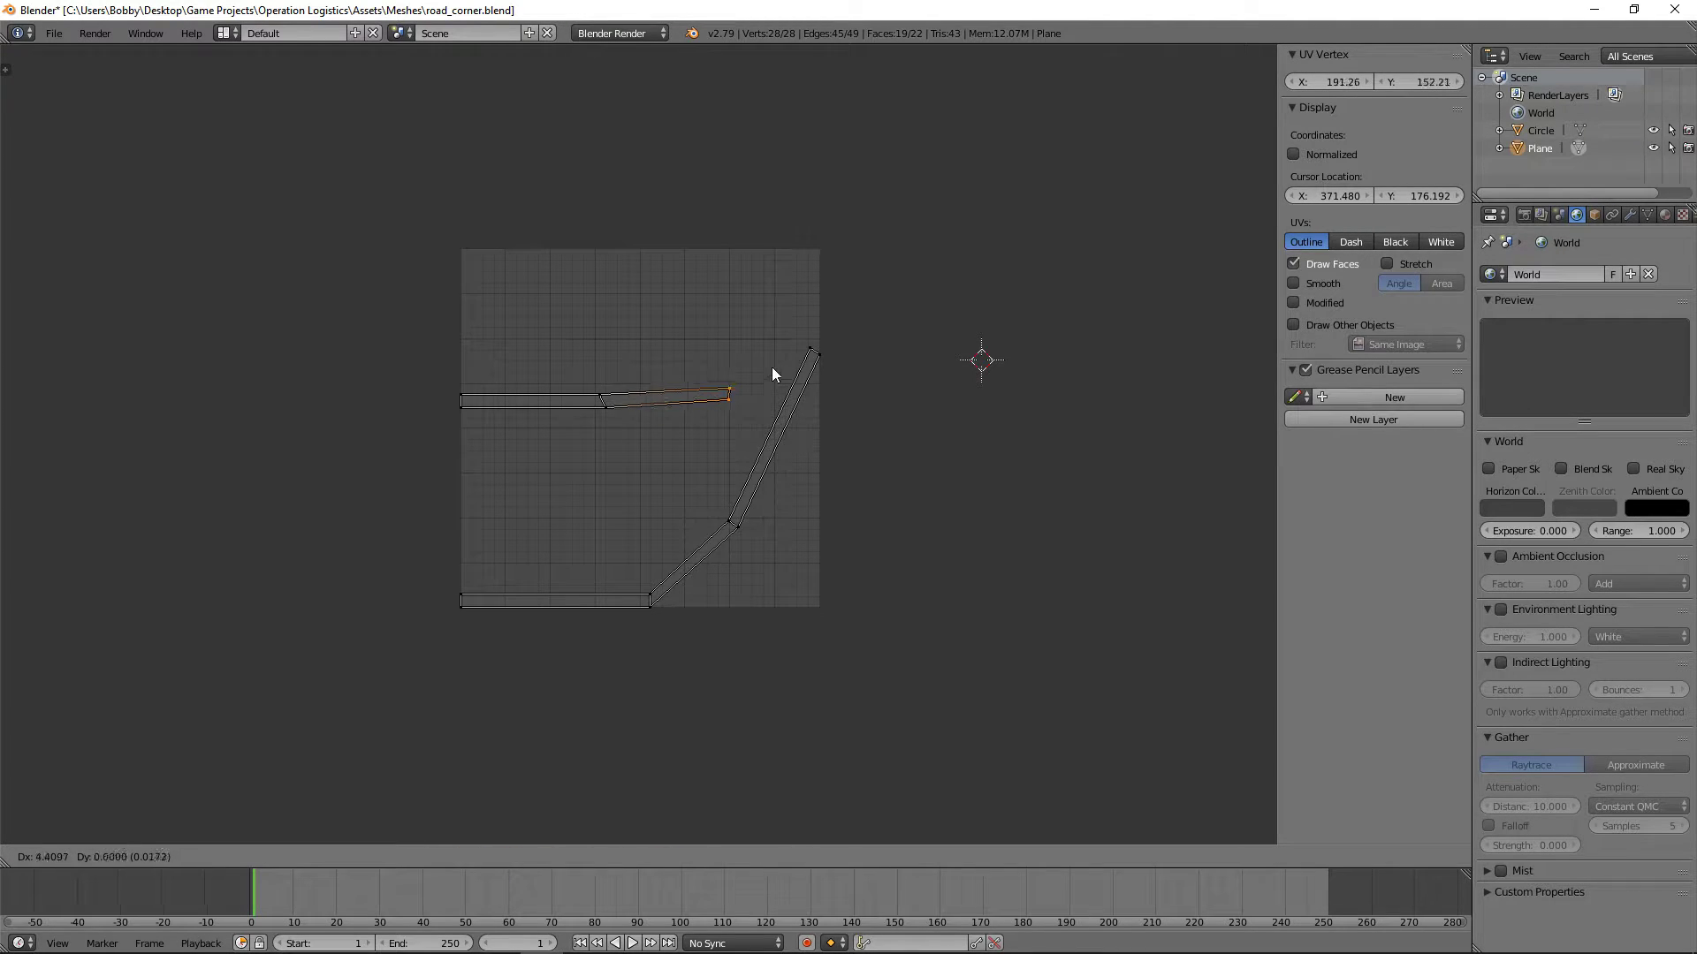
pyautogui.click(772, 368)
# Step: Move the lower curb's second bend UVs down until they are nearly level with its straight section
pyautogui.press('a')
pyautogui.press('b')
pyautogui.moveTo(788, 581); pyautogui.dragTo(702, 484)
pyautogui.press('g')
pyautogui.click(715, 562)
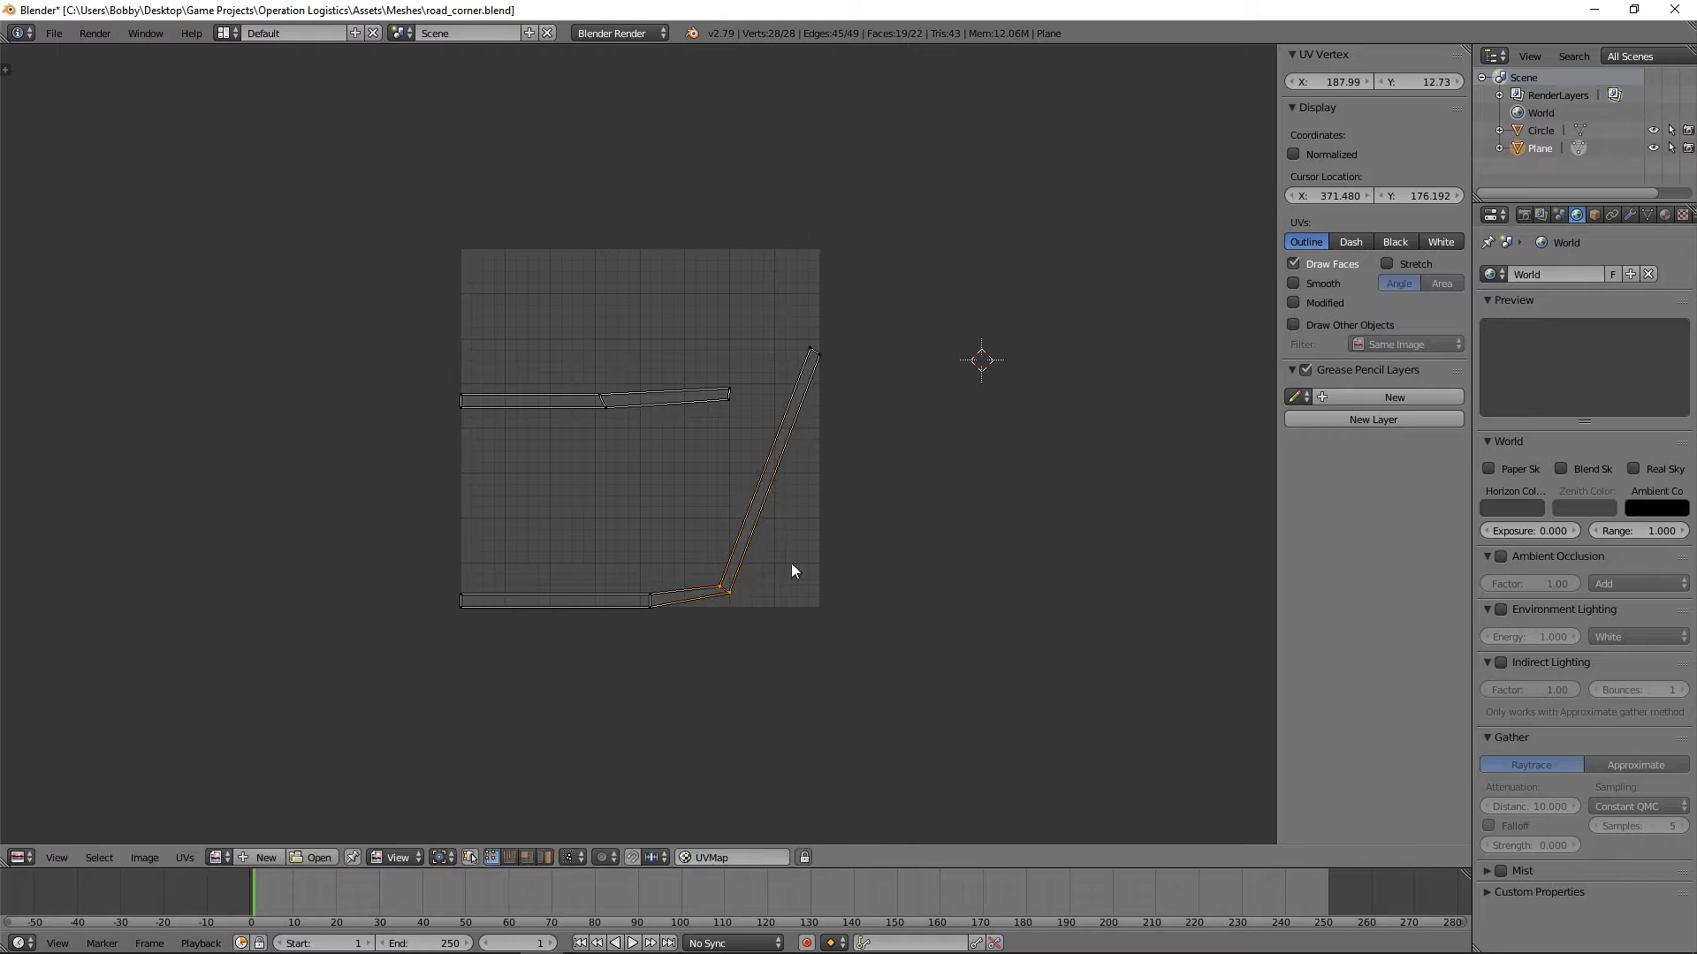
pyautogui.press('g')
pyautogui.click(815, 666)
pyautogui.press('g')
pyautogui.click(803, 671)
pyautogui.click(898, 420)
# Step: Move the lower curb's far end UVs down in line with the strip and rotate them to square off the end
pyautogui.press('a')
pyautogui.press('b')
pyautogui.moveTo(849, 379); pyautogui.dragTo(771, 300)
pyautogui.press('g')
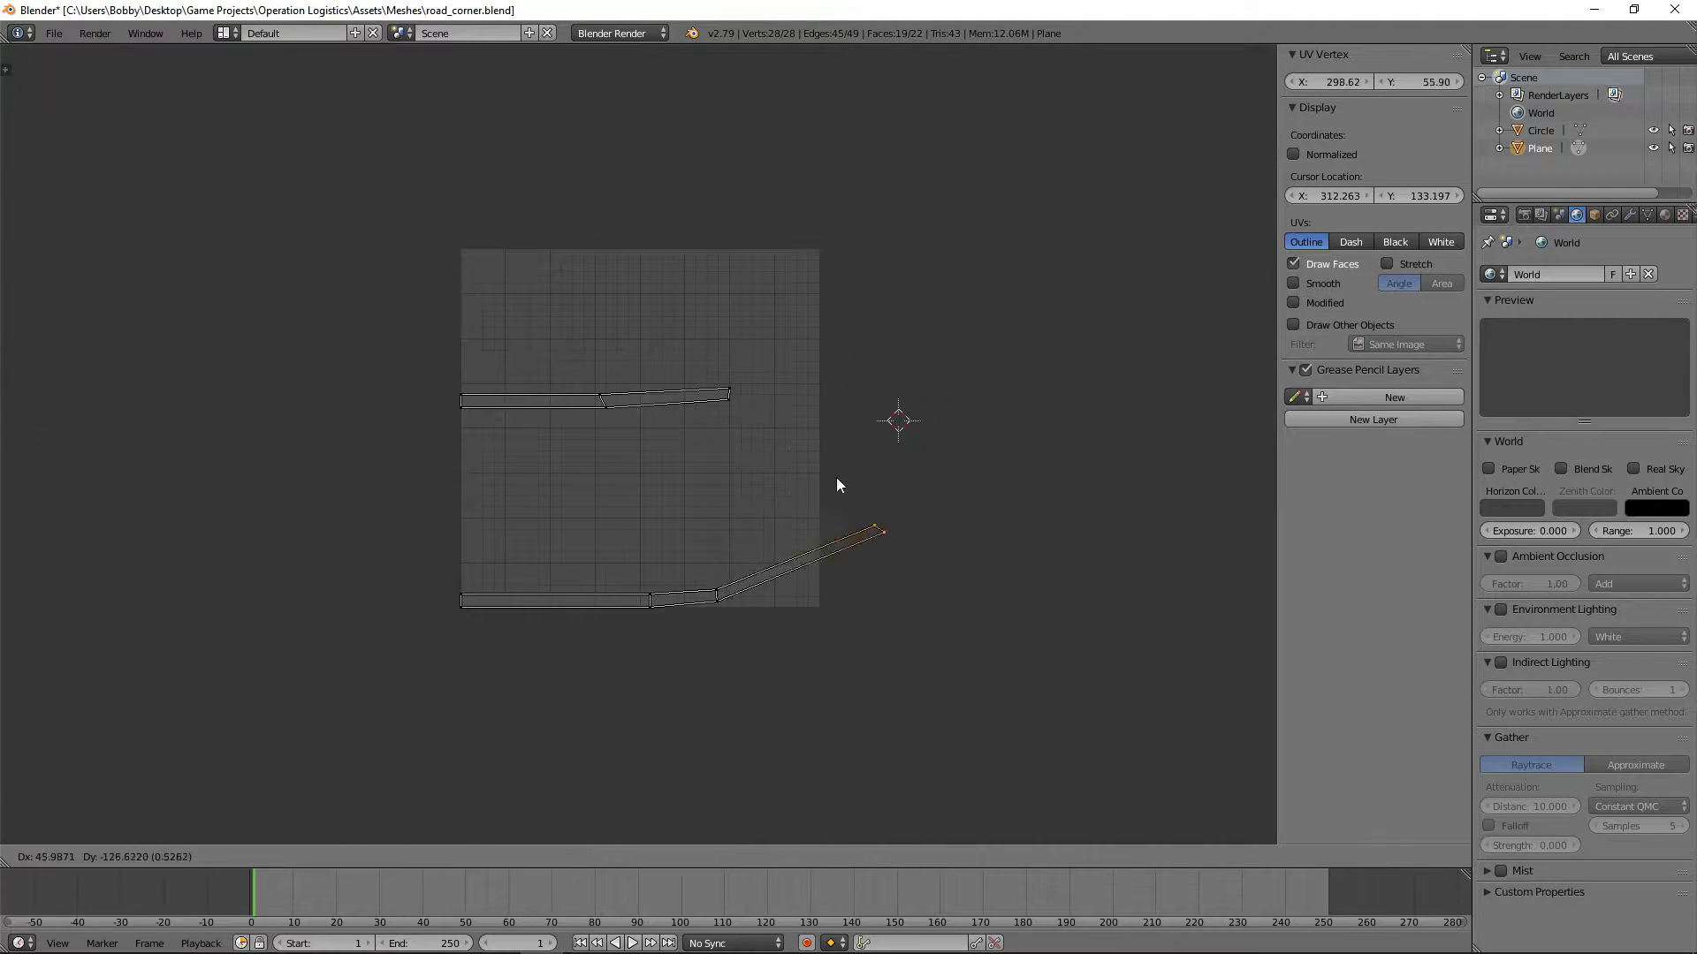
pyautogui.click(794, 537)
pyautogui.press('r')
pyautogui.click(922, 527)
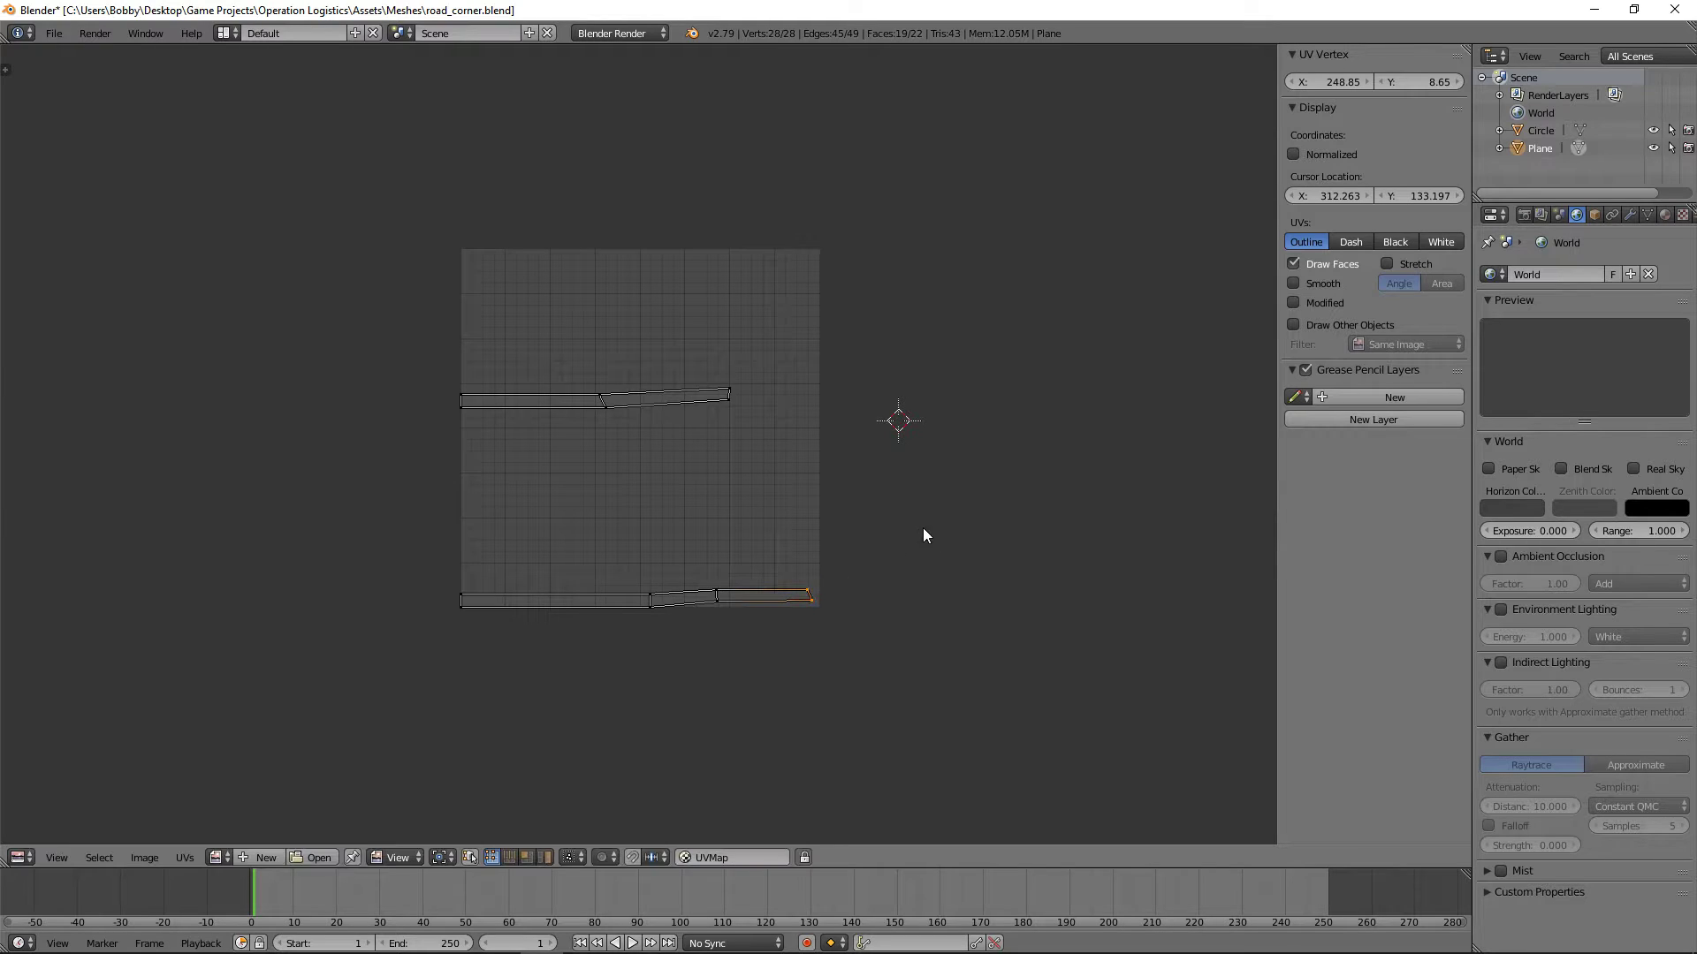
# Step: Shrink the upper curb's UV strip uniformly and move it to the top edge of the UV space
pyautogui.click(822, 480)
pyautogui.press('a')
pyautogui.press('b')
pyautogui.moveTo(750, 454); pyautogui.dragTo(443, 291)
pyautogui.press('s')
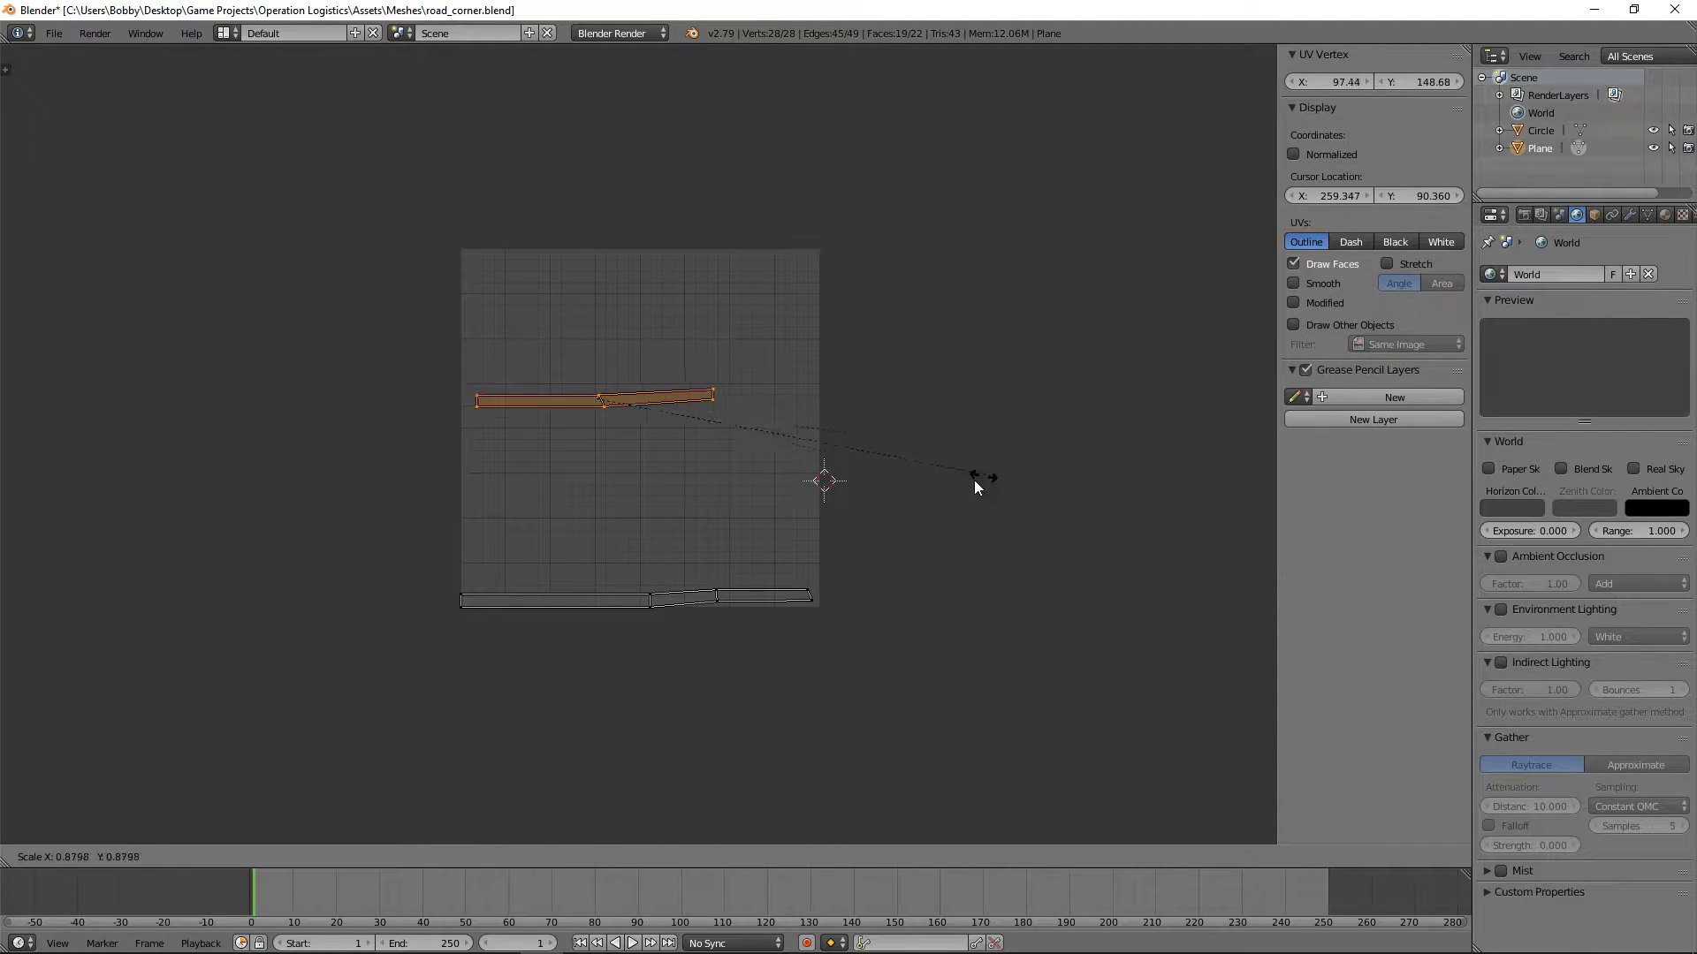
pyautogui.click(666, 506)
pyautogui.press('g')
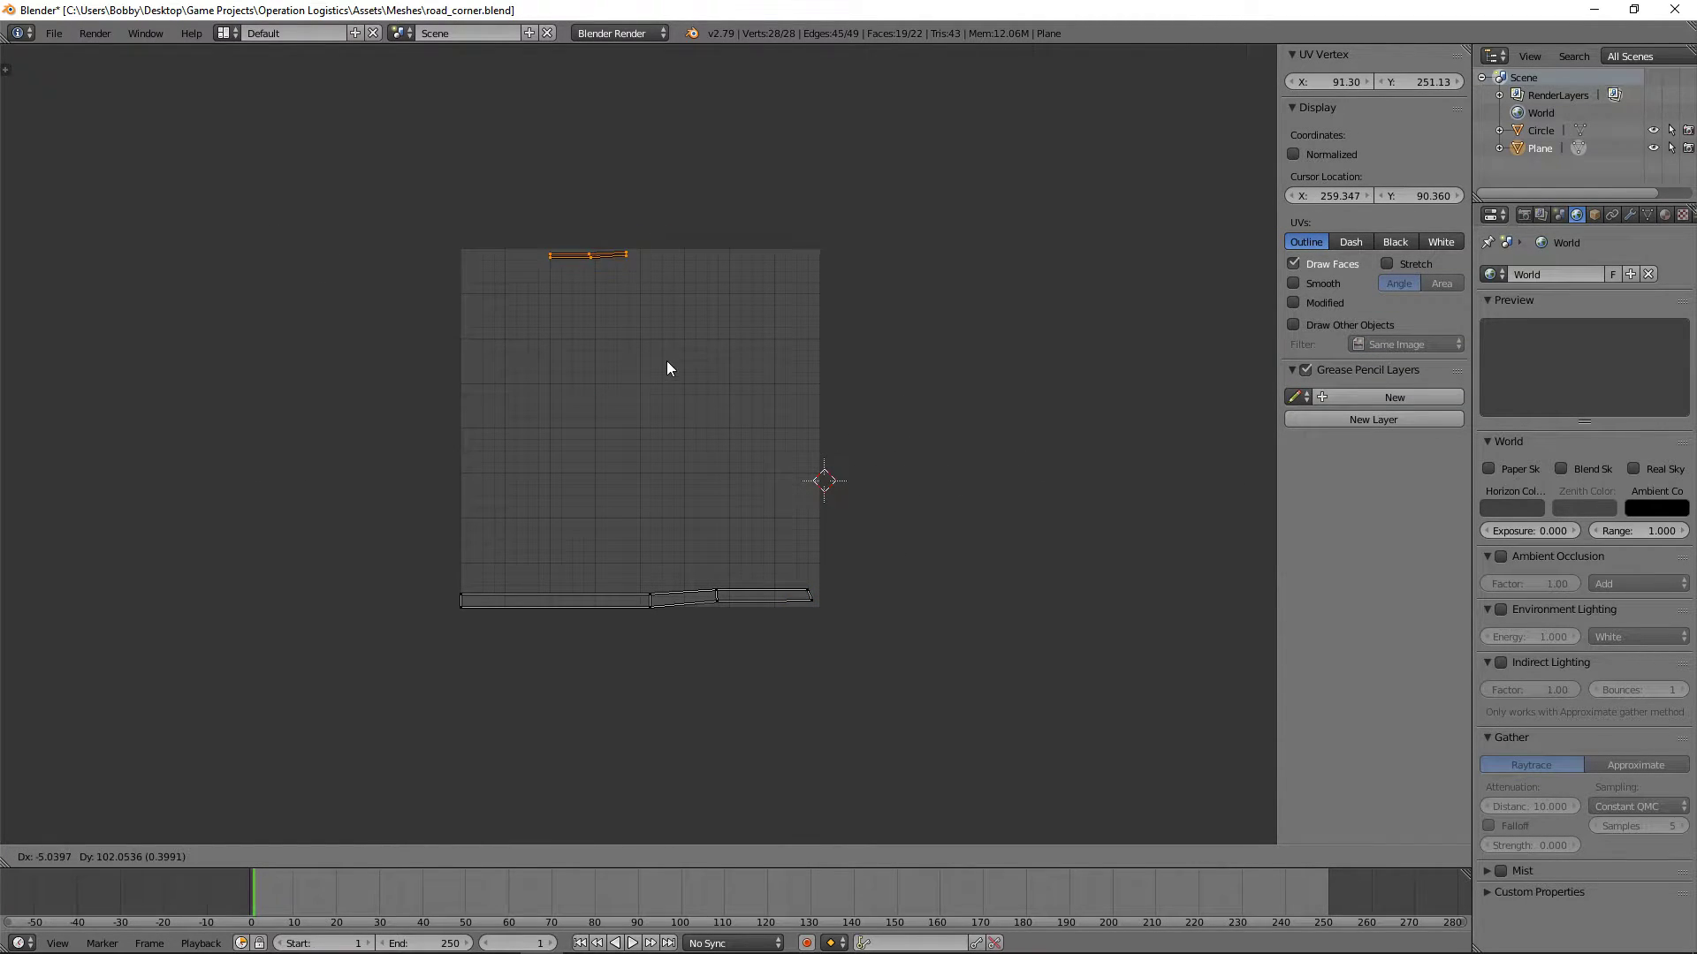
pyautogui.click(667, 362)
# Step: Shrink the lower curb's UV strip uniformly and place it at the UV space's top edge, beside the other curb strip
pyautogui.press('a')
pyautogui.press('b')
pyautogui.moveTo(880, 665); pyautogui.dragTo(442, 522)
pyautogui.press('s')
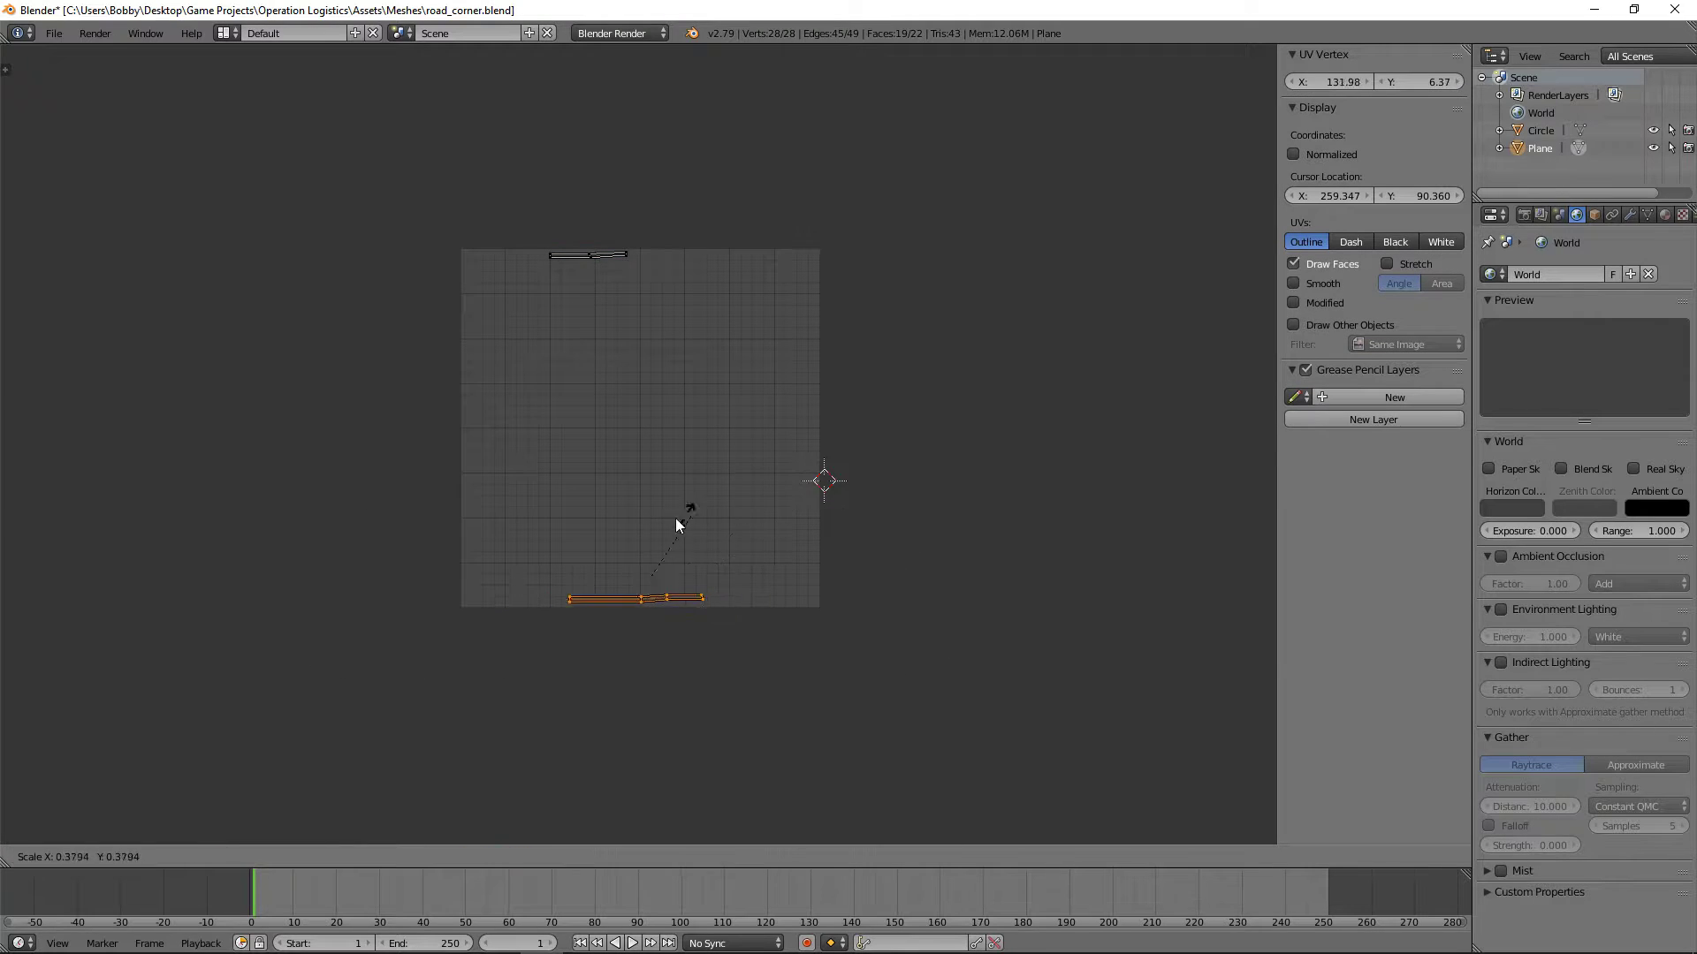
pyautogui.click(655, 510)
pyautogui.press('g')
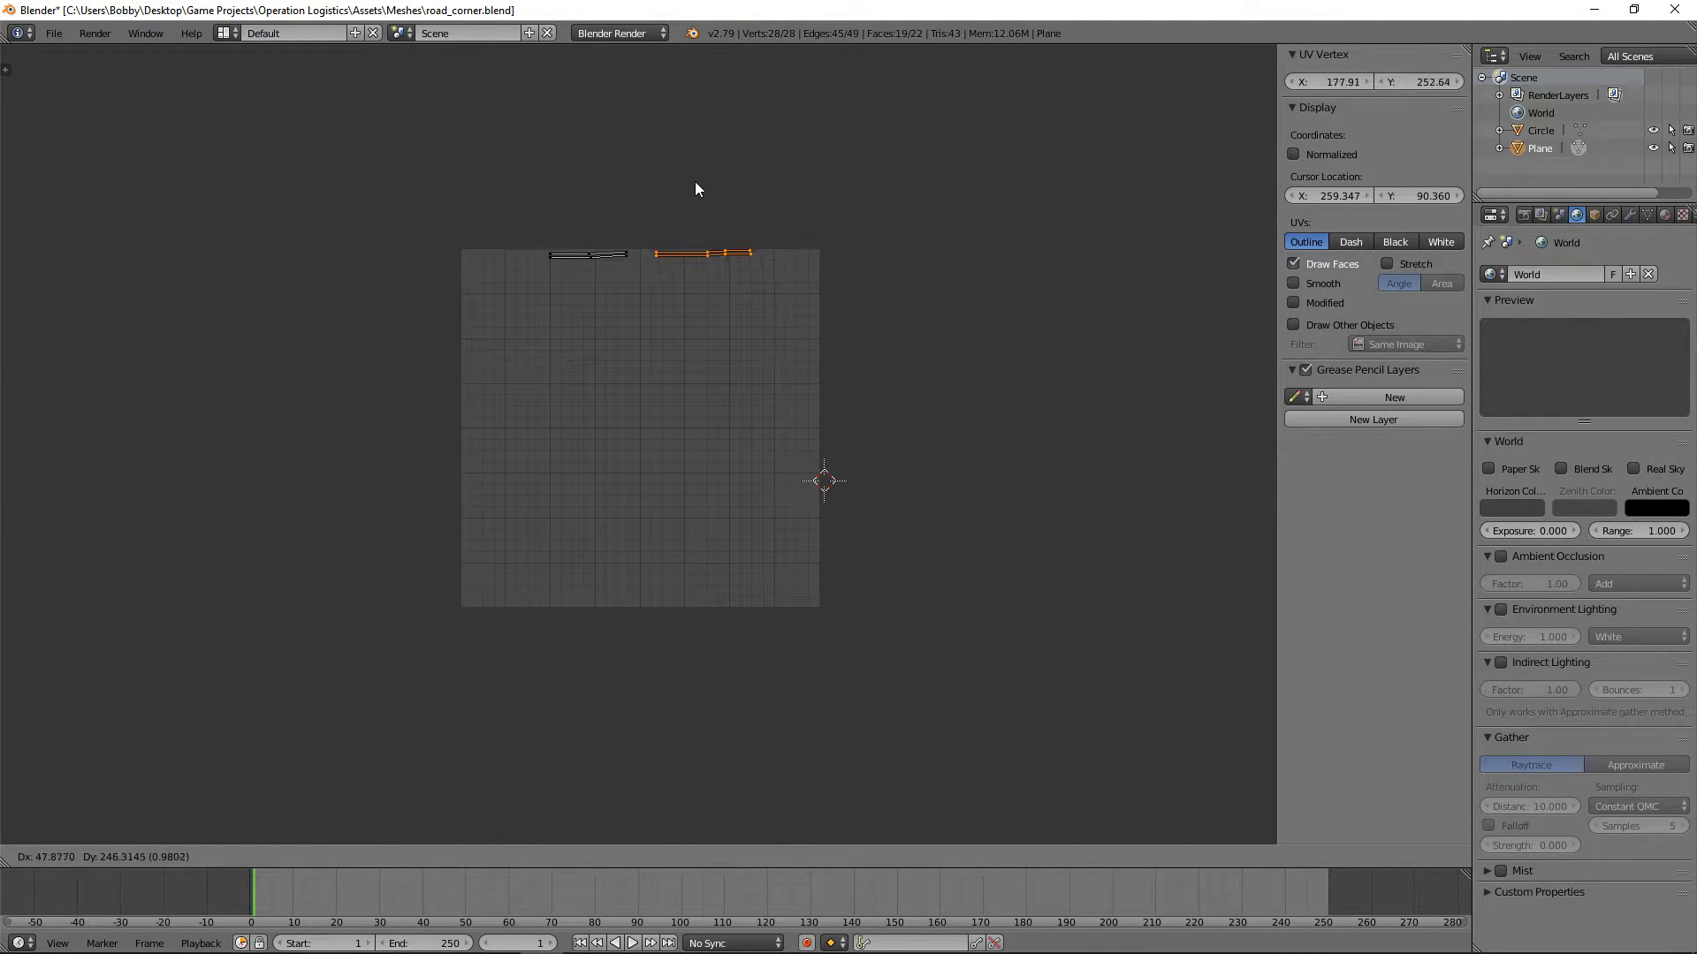
pyautogui.click(695, 189)
# Step: Deselect the curb UVs and save road_corner.blend over the existing file
pyautogui.press('a')
pyautogui.hotkey('ctrl', 's')
pyautogui.click(835, 407)
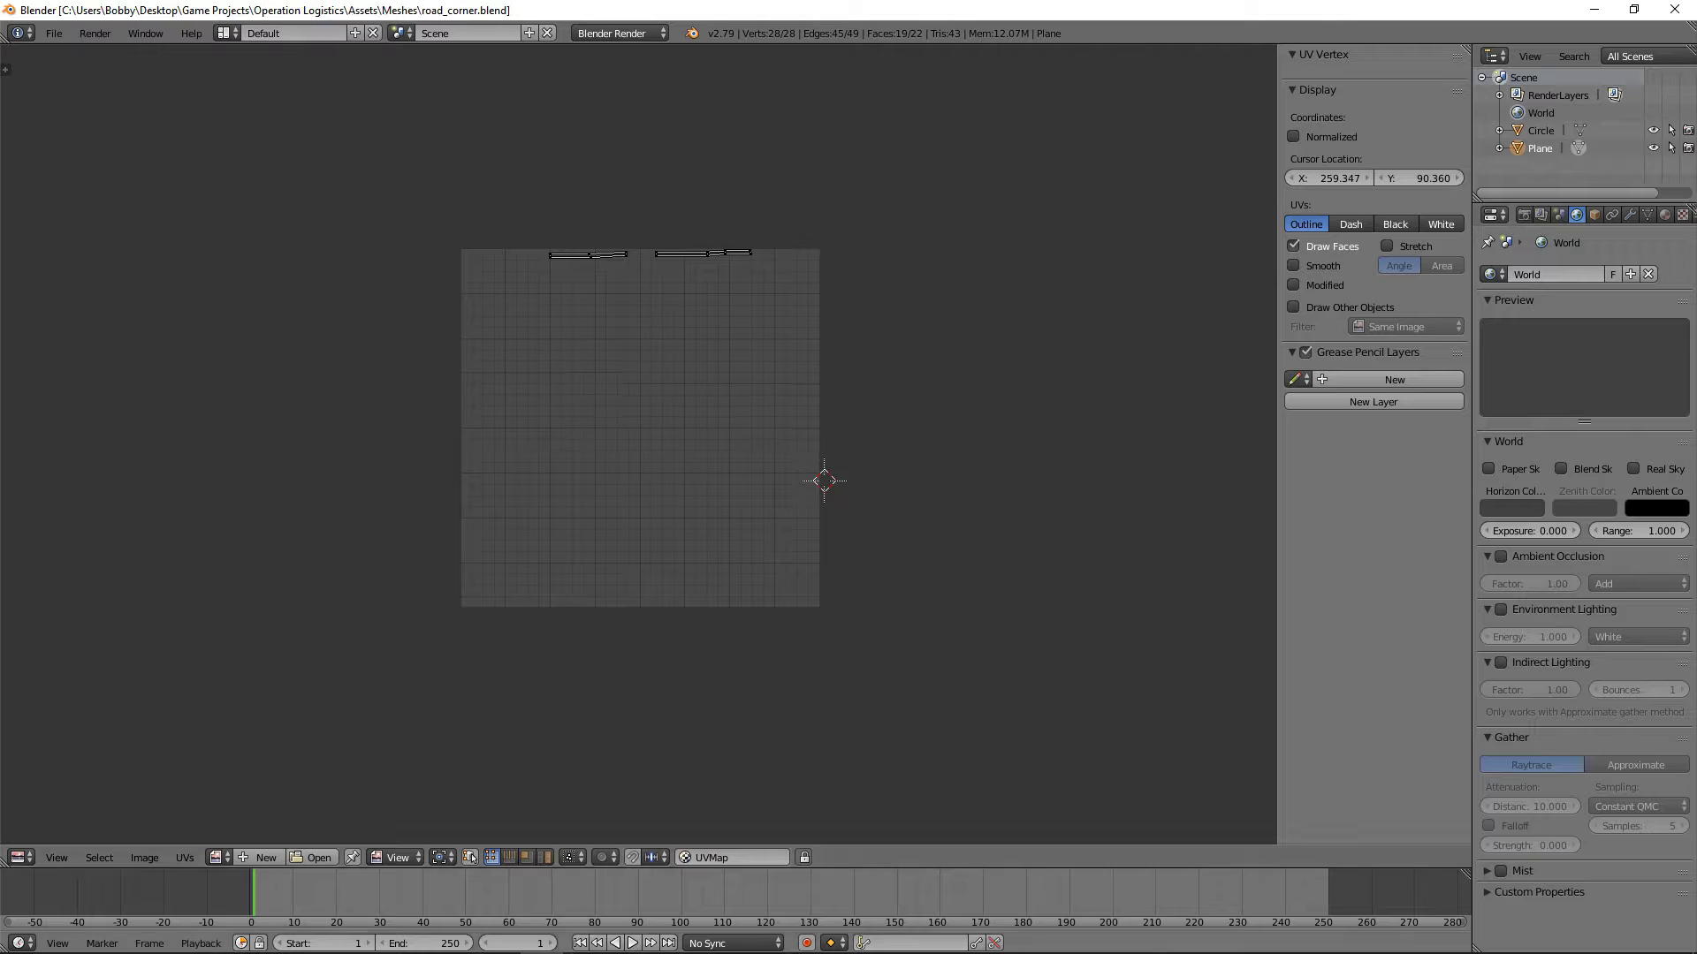
# Step: Switch to Unity, collapse the SubSubHexes group and add the road_corner mesh to the scene hierarchy
pyautogui.click(456, 936)
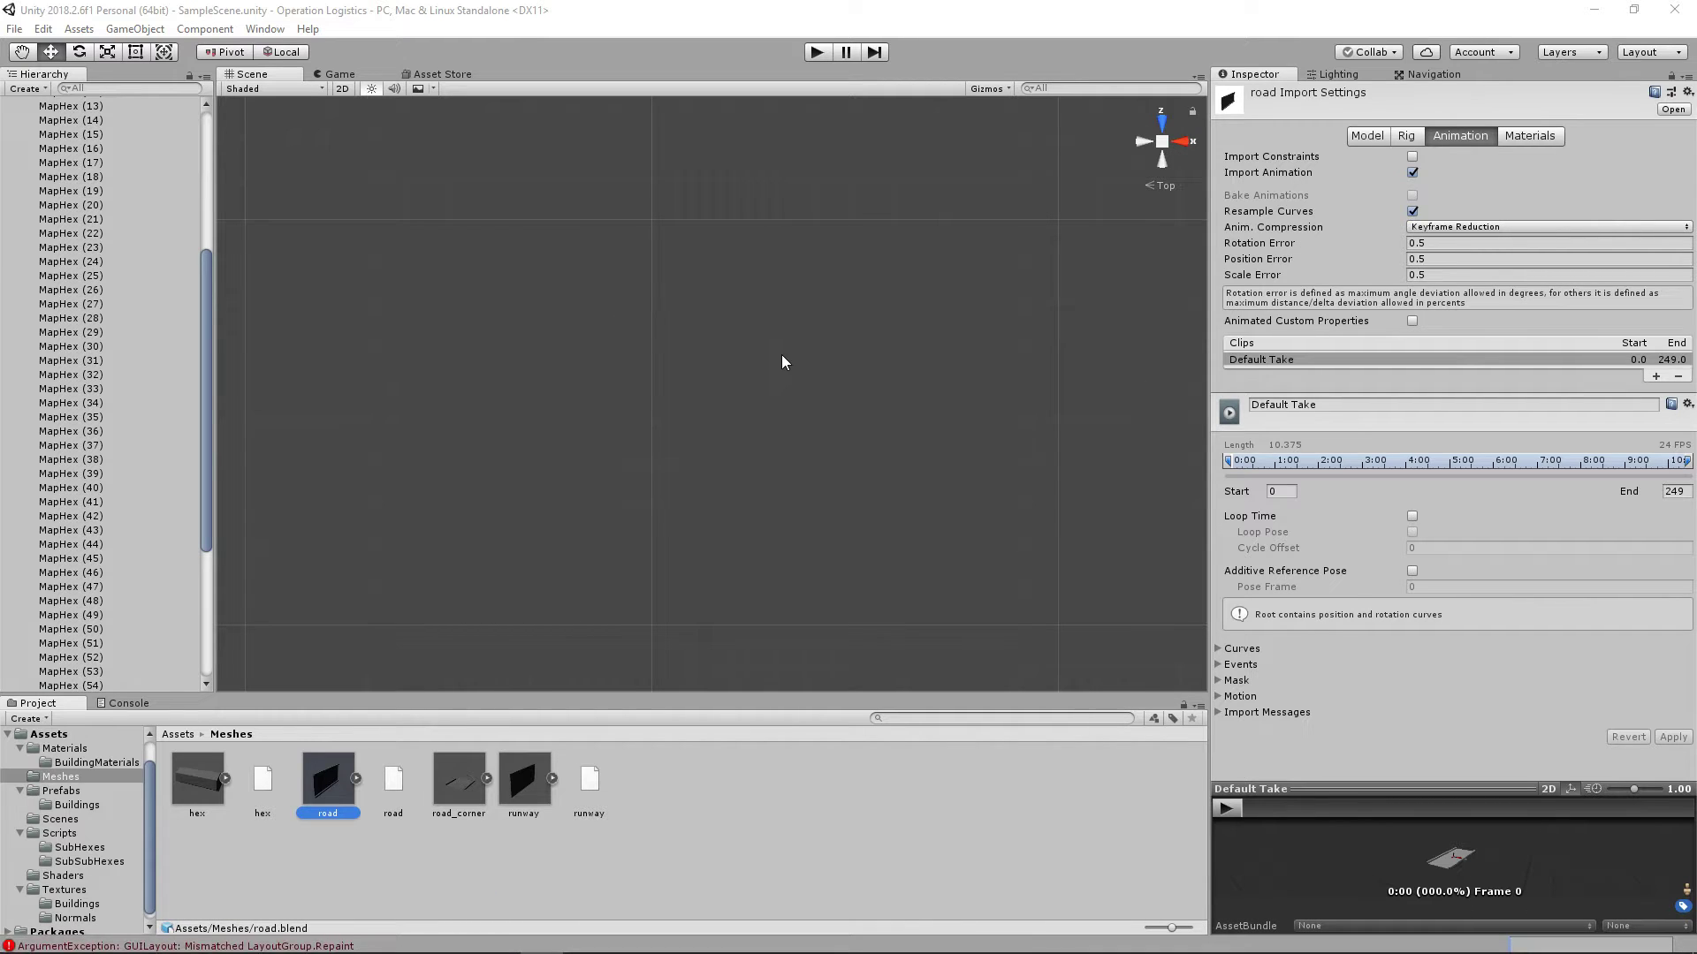
pyautogui.scroll(5, 108, 449)
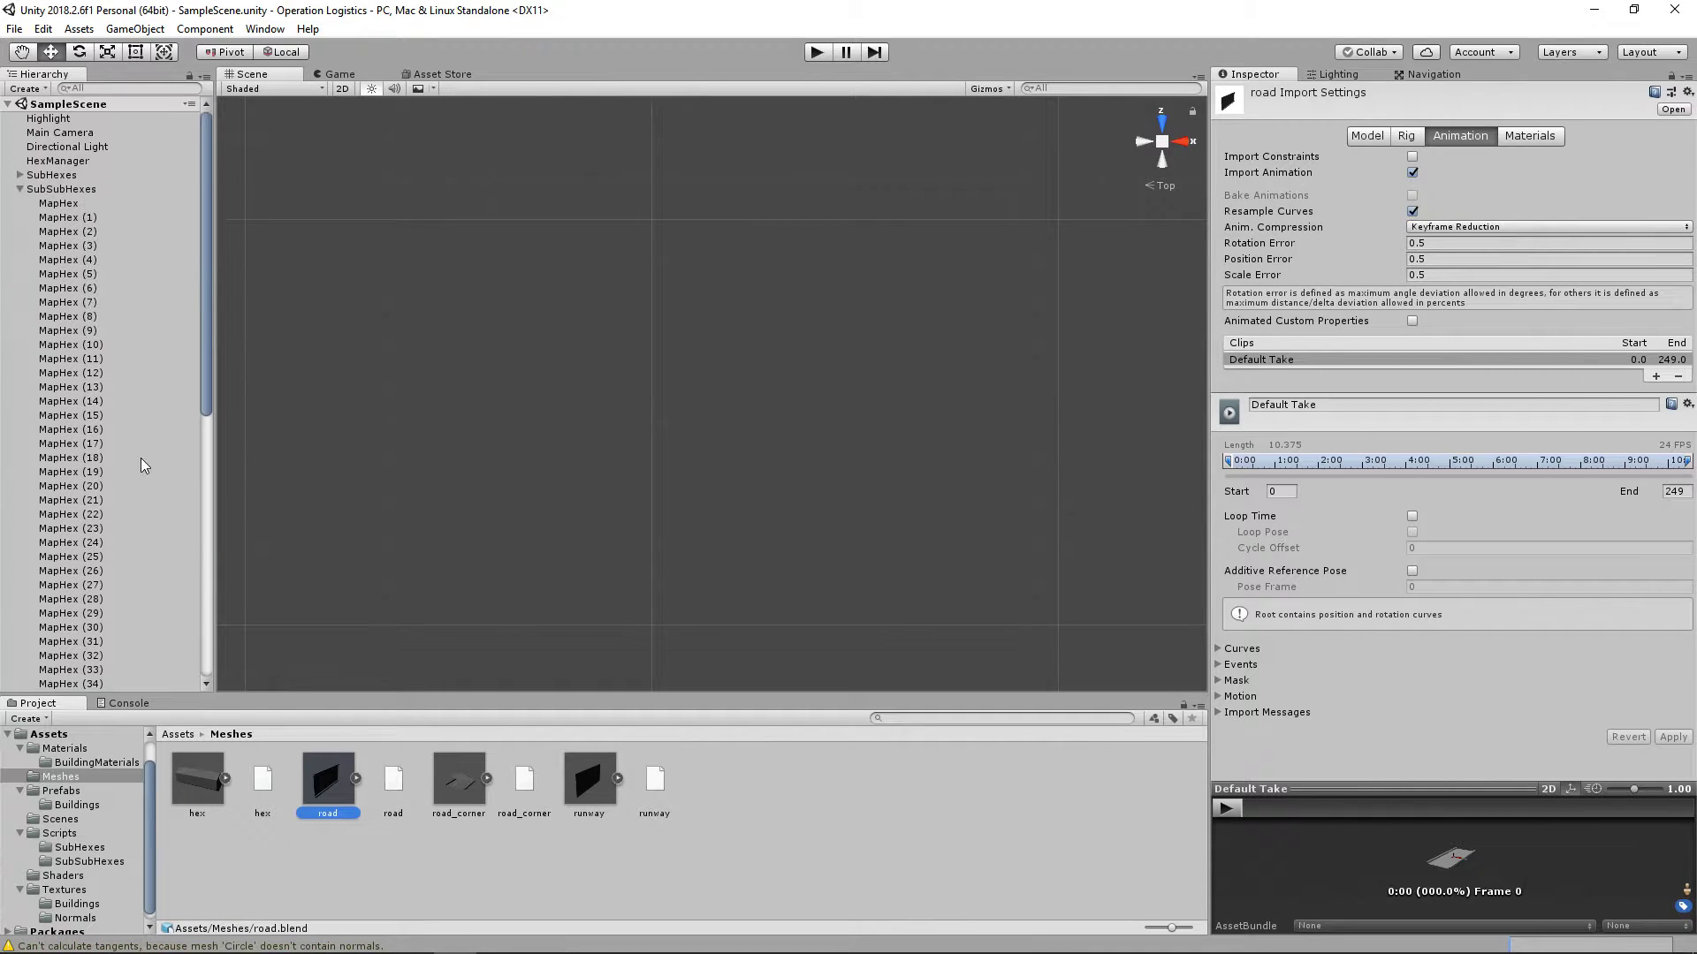
pyautogui.click(20, 189)
pyautogui.moveTo(458, 777); pyautogui.dragTo(124, 332)
# Step: Raise road_corner above the hex tiles to a Y position of about 0.29
pyautogui.scroll(10, 691, 300)
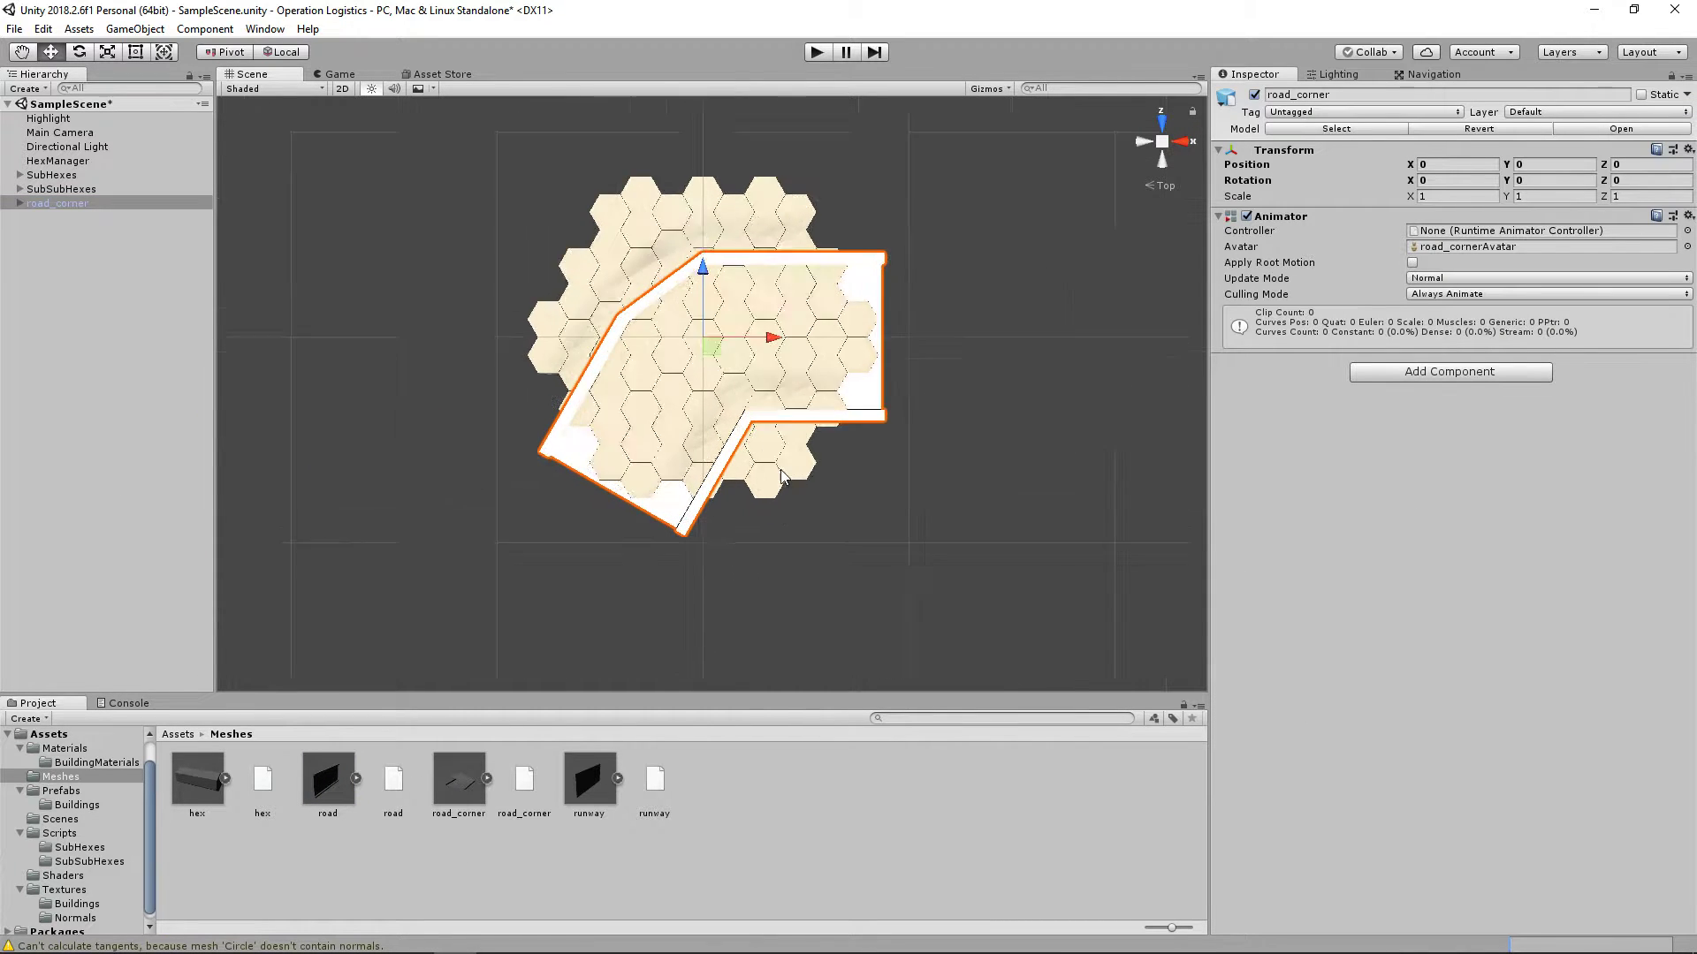
pyautogui.scroll(-6, 783, 473)
pyautogui.moveTo(784, 473); pyautogui.dragTo(750, 623, button='right')
pyautogui.moveTo(750, 623); pyautogui.dragTo(916, 295, button='middle')
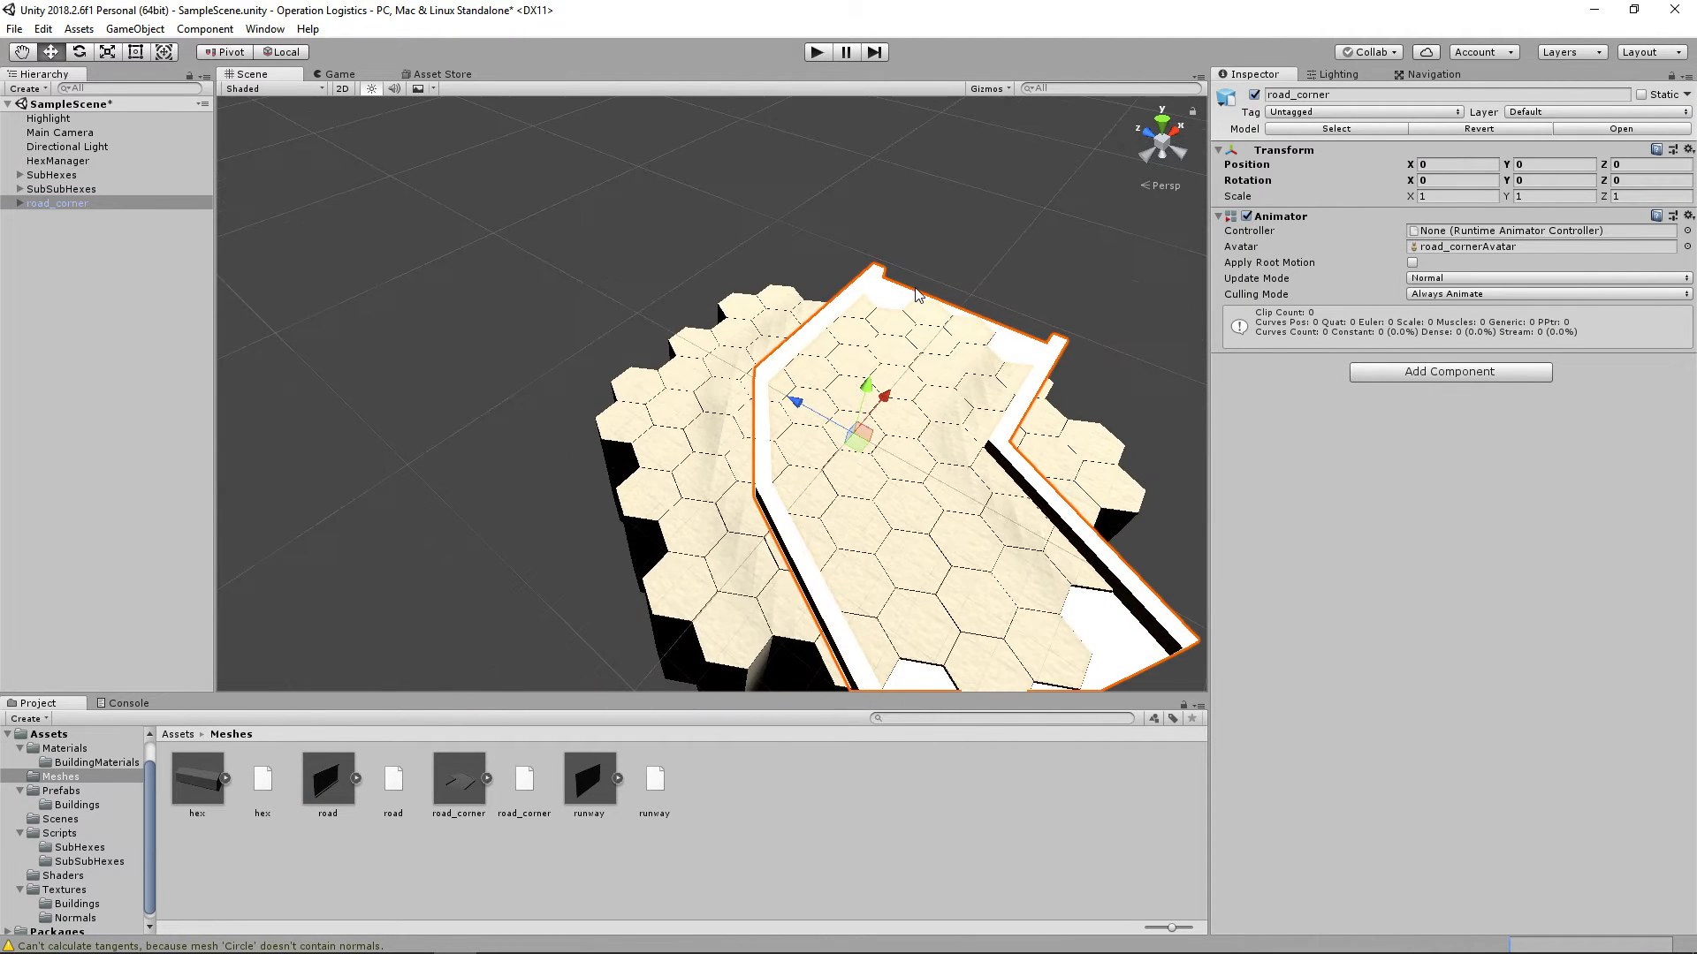
pyautogui.moveTo(864, 385); pyautogui.dragTo(878, 338)
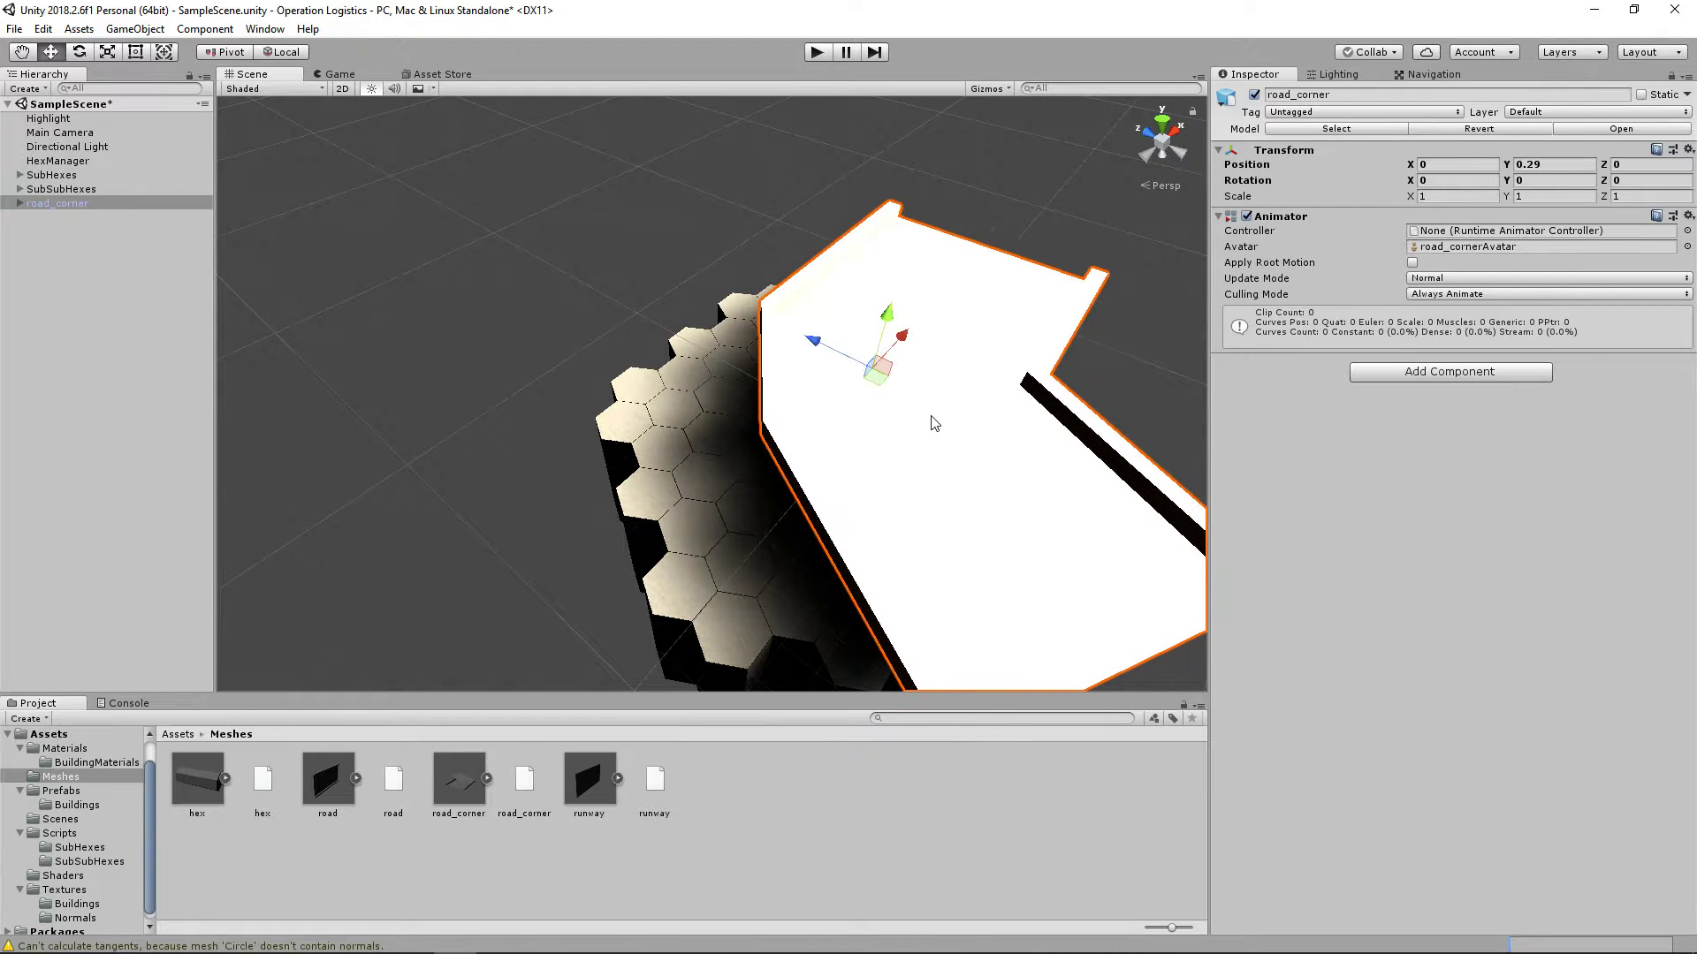
pyautogui.moveTo(1152, 440); pyautogui.dragTo(970, 458, button='middle')
pyautogui.moveTo(971, 463); pyautogui.dragTo(716, 347, button='right')
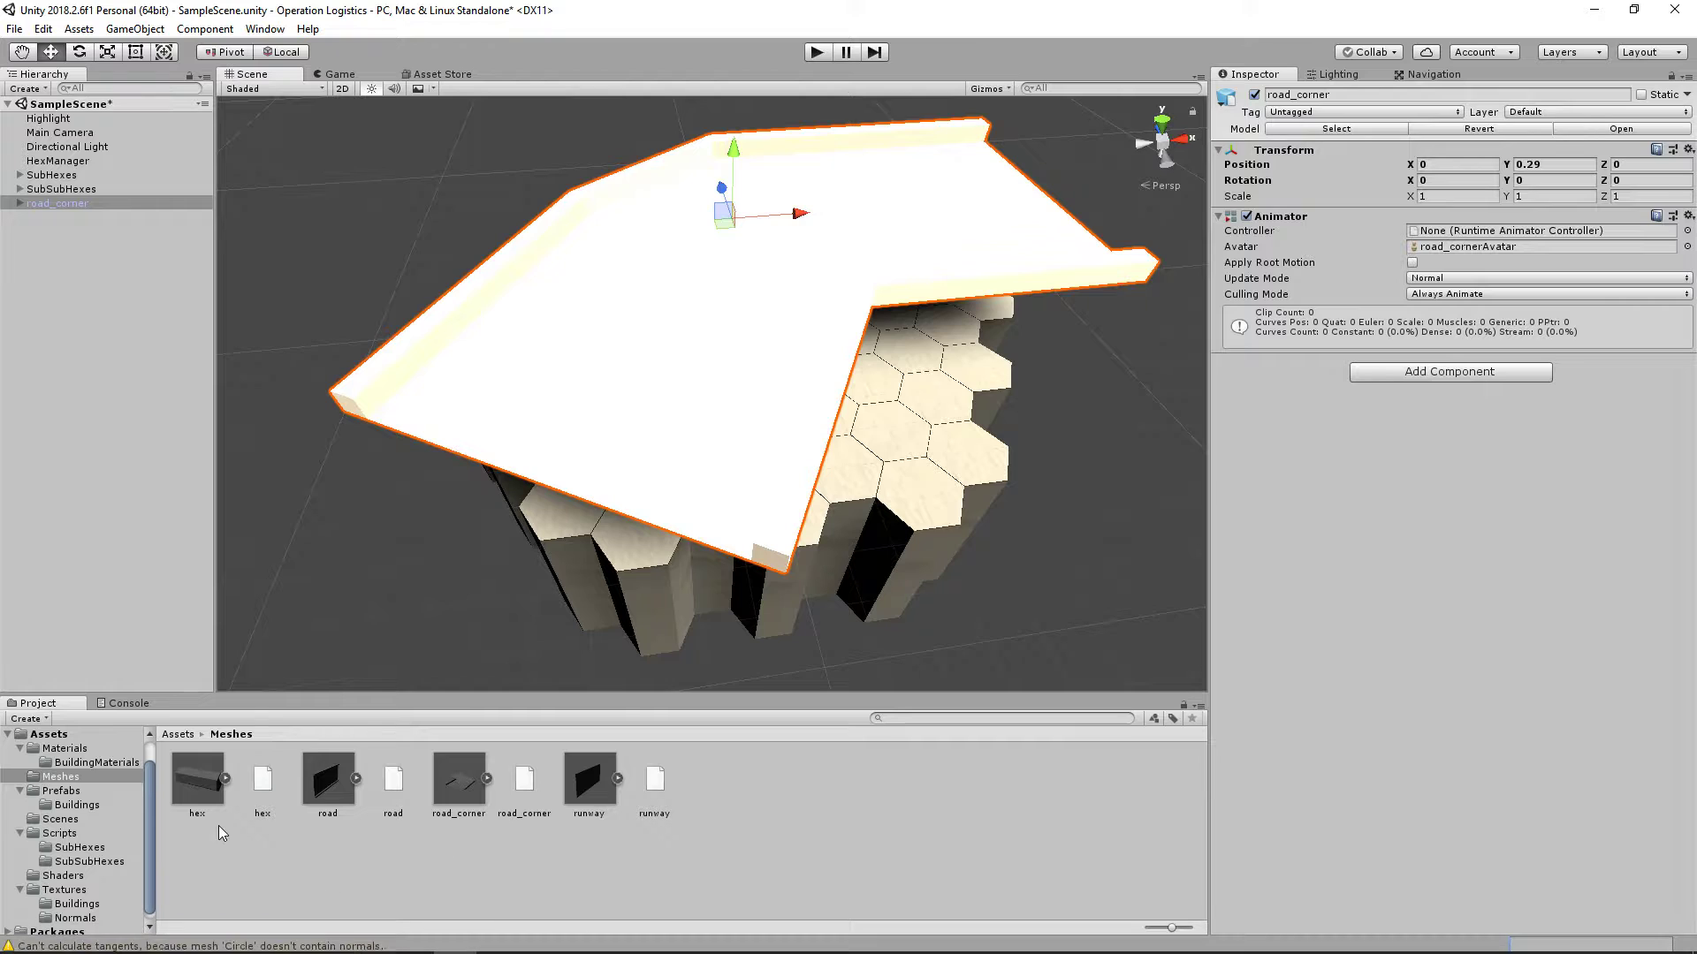
# Step: Apply the double-lined road material from the BuildingMaterials folder to the road corner
pyautogui.click(67, 749)
pyautogui.click(96, 762)
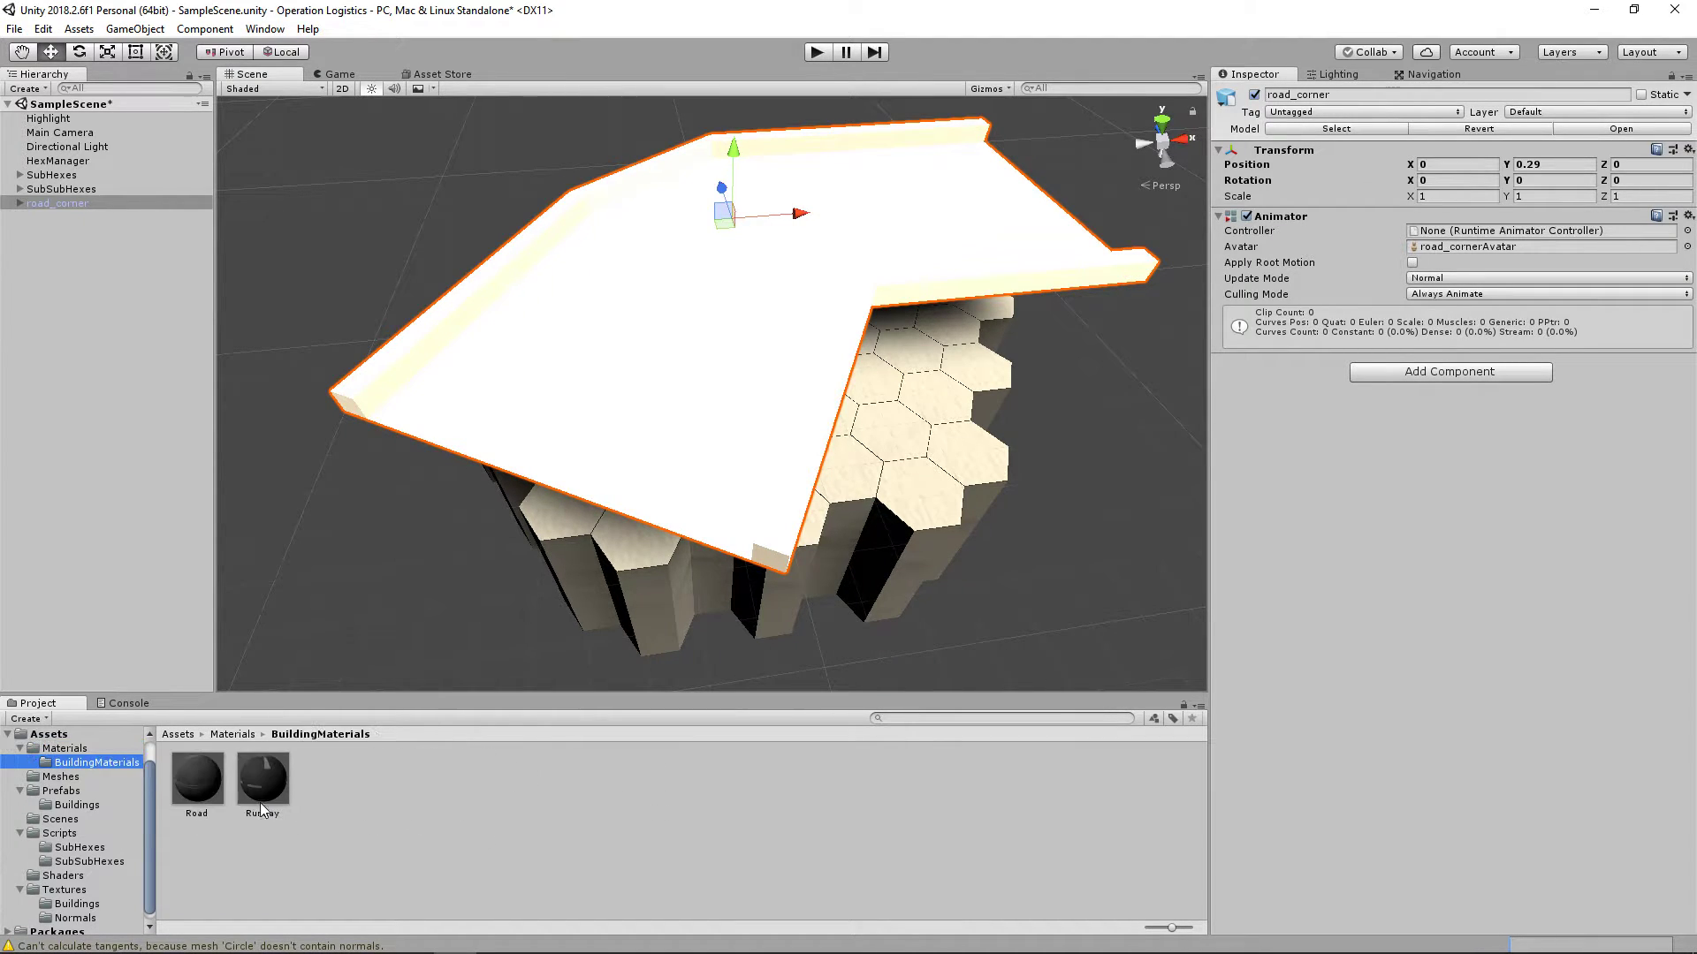
pyautogui.moveTo(261, 796); pyautogui.dragTo(756, 411)
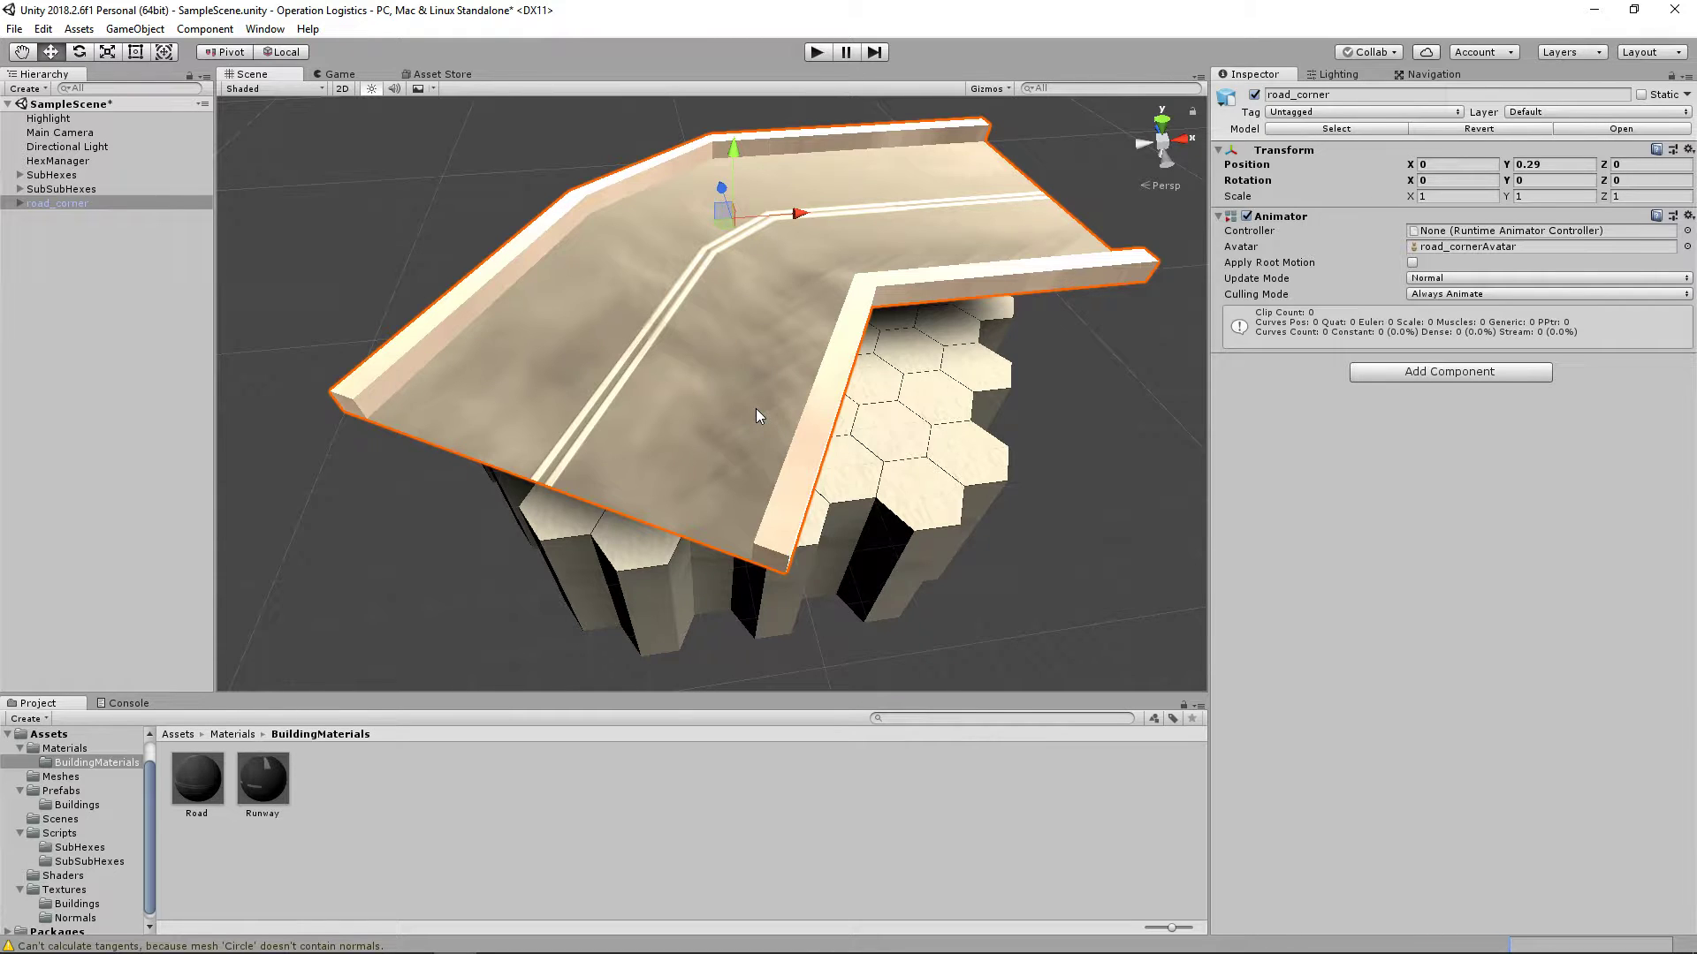
# Step: Deselect the road corner and examine its texture around the bend and curbs from several angles and distances
pyautogui.moveTo(756, 408); pyautogui.dragTo(695, 485, button='middle')
pyautogui.scroll(4, 694, 485)
pyautogui.keyDown('alt'); pyautogui.moveTo(694, 485); pyautogui.dragTo(685, 555); pyautogui.keyUp('alt')
pyautogui.moveTo(686, 554); pyautogui.dragTo(619, 535, button='middle')
pyautogui.keyDown('alt'); pyautogui.moveTo(619, 535); pyautogui.dragTo(1008, 462); pyautogui.keyUp('alt')
pyautogui.moveTo(1007, 461); pyautogui.dragTo(783, 464, button='middle')
pyautogui.keyDown('alt'); pyautogui.moveTo(783, 464); pyautogui.dragTo(846, 486); pyautogui.keyUp('alt')
pyautogui.scroll(-10, 892, 450)
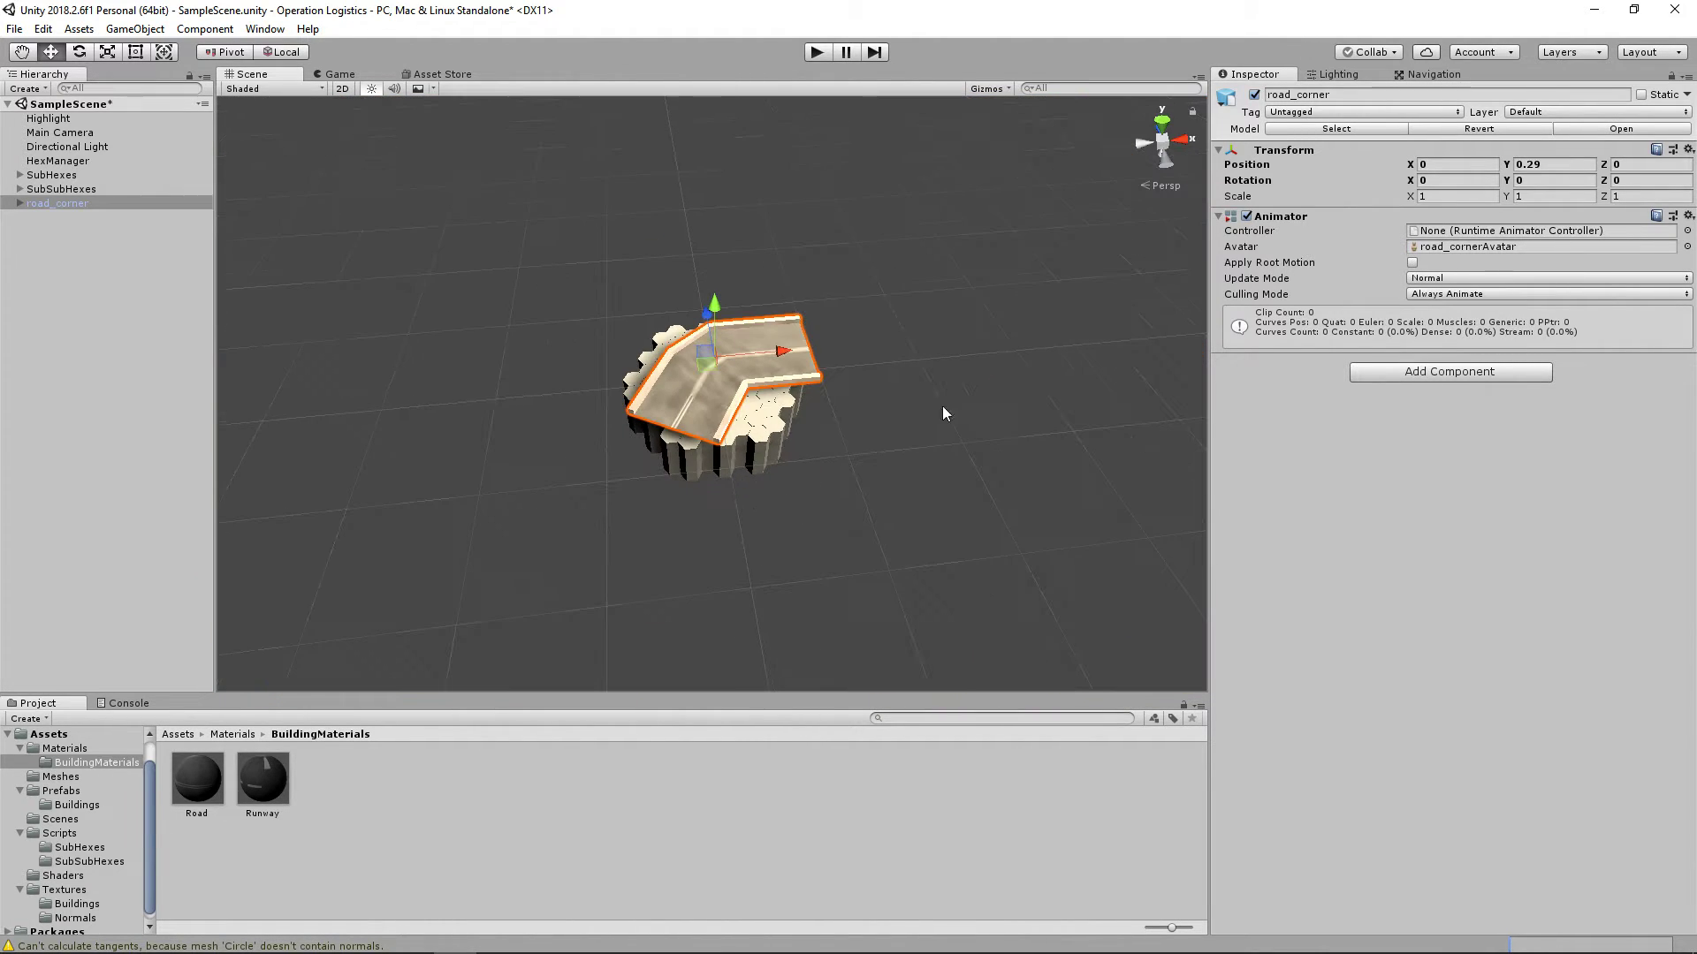
pyautogui.click(1043, 371)
pyautogui.keyDown('alt'); pyautogui.moveTo(1043, 370); pyautogui.dragTo(795, 680); pyautogui.keyUp('alt')
pyautogui.moveTo(795, 681); pyautogui.dragTo(763, 560, button='middle')
pyautogui.scroll(10, 832, 559)
pyautogui.scroll(8, 832, 565)
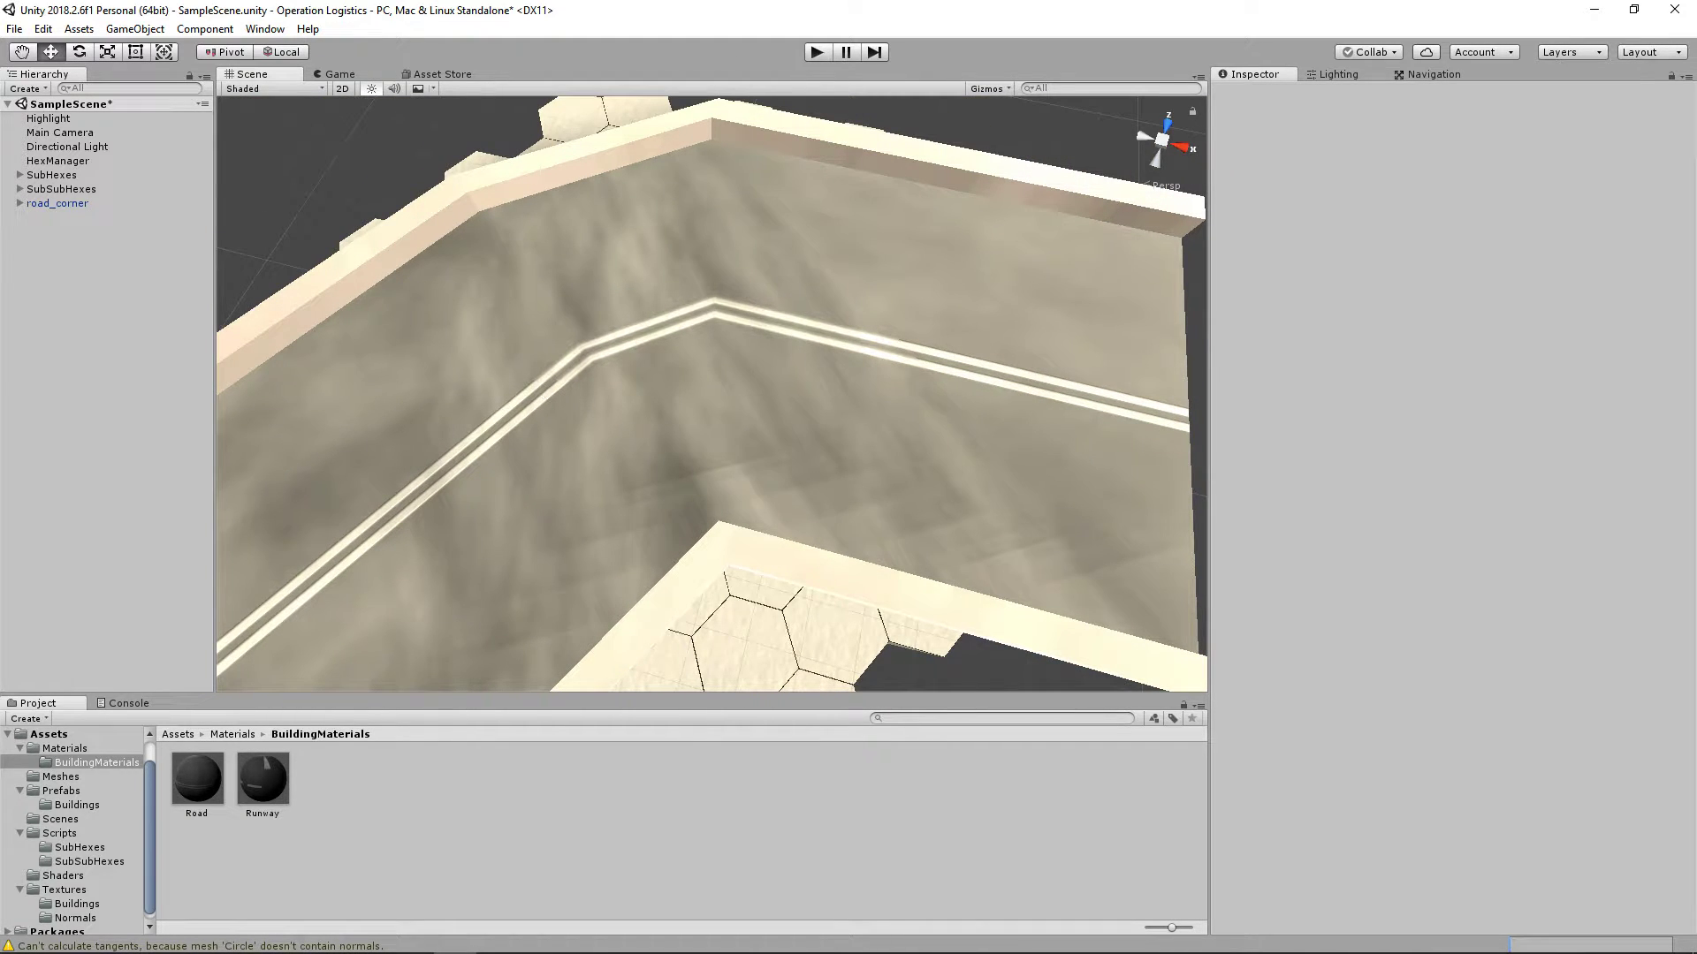
# Step: Switch to Blender, select the three road surface faces in the 3D View and show their UVs in the UV/Image Editor
pyautogui.click(542, 936)
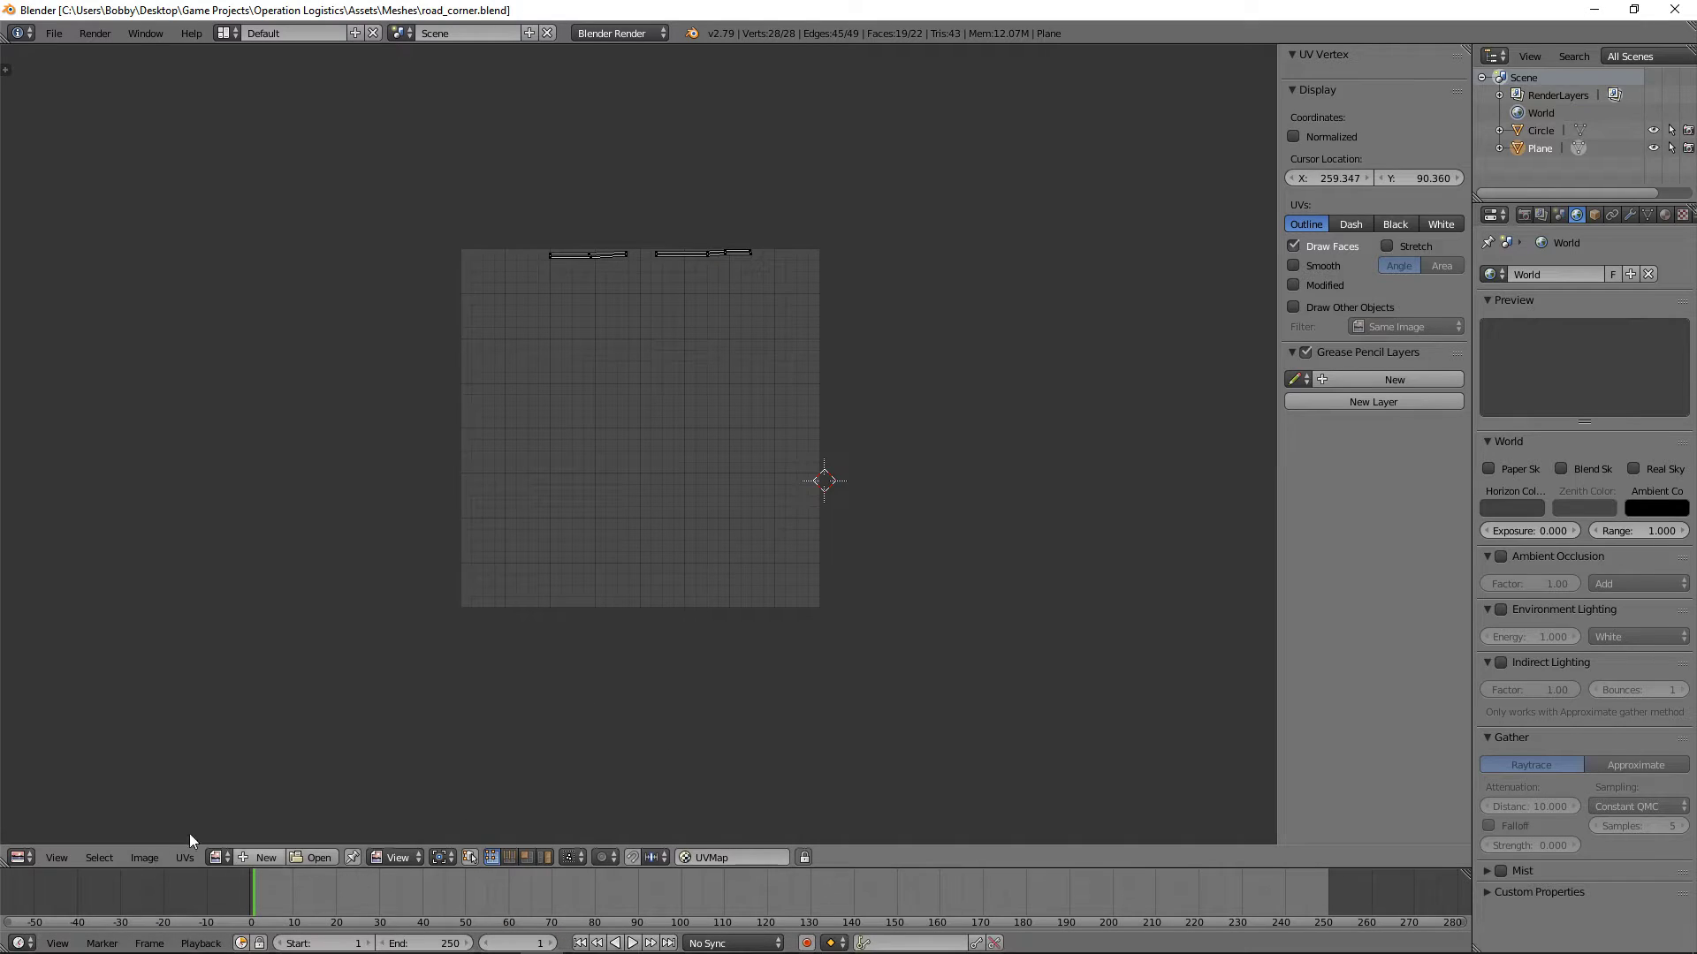
pyautogui.click(21, 857)
pyautogui.click(56, 935)
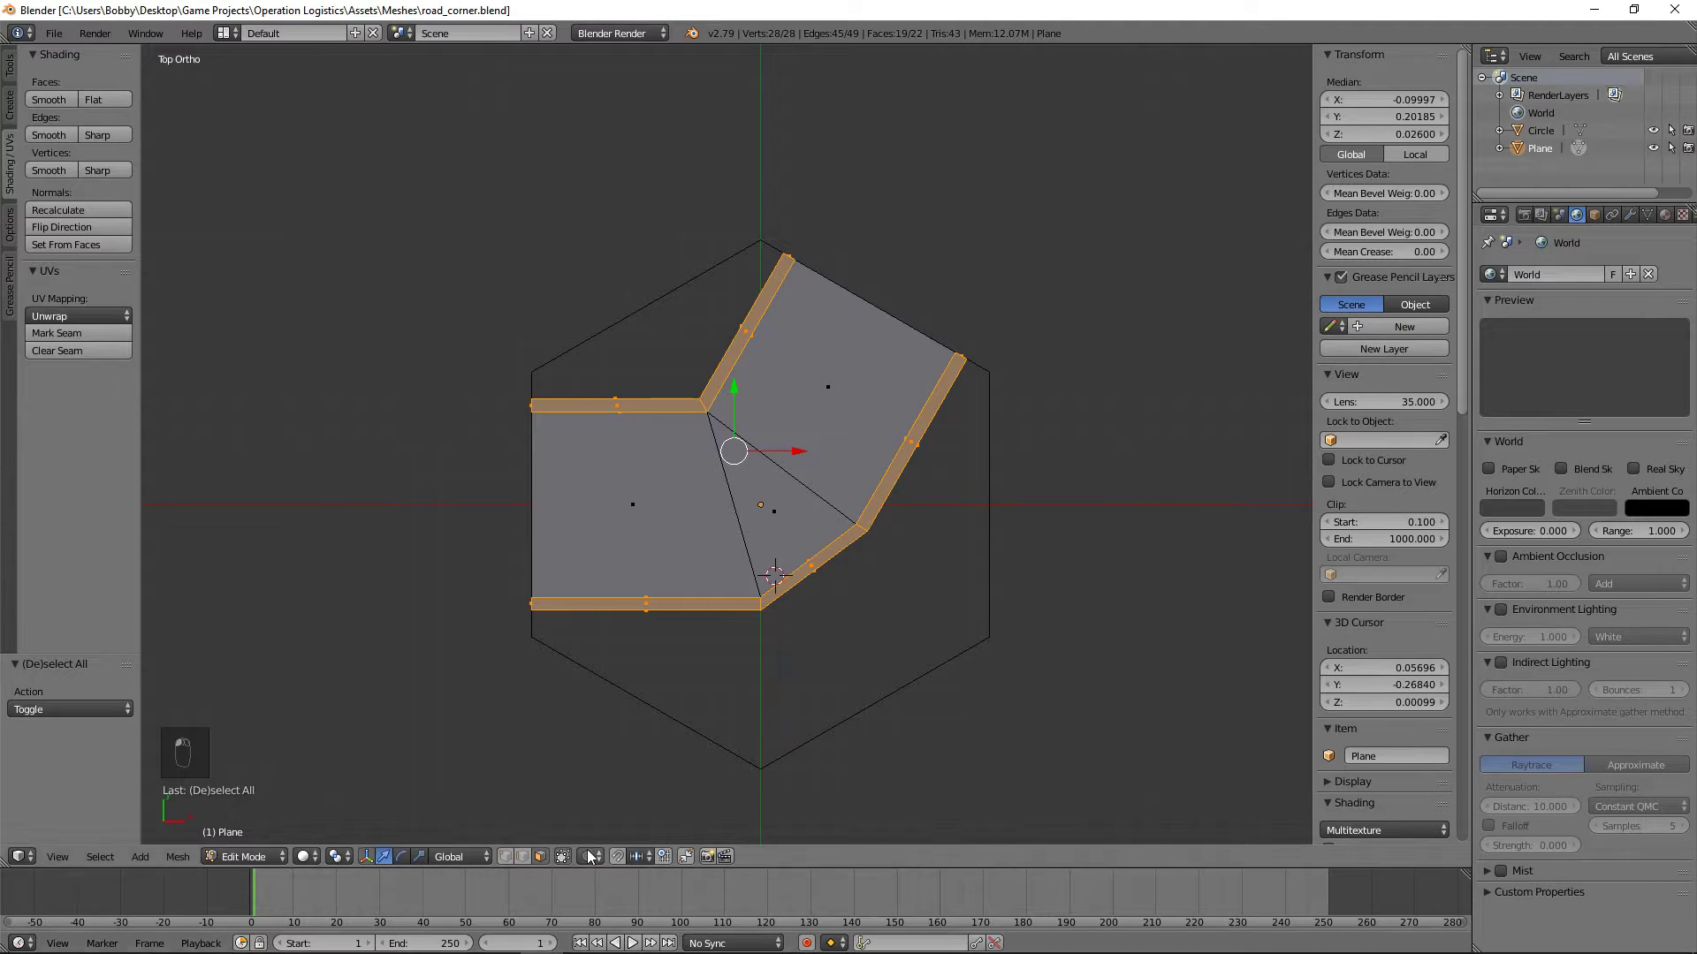
pyautogui.rightClick(638, 508)
pyautogui.keyDown('shift'); pyautogui.rightClick(766, 496); pyautogui.keyUp('shift')
pyautogui.keyDown('shift'); pyautogui.rightClick(820, 433); pyautogui.keyUp('shift')
pyautogui.click(32, 857)
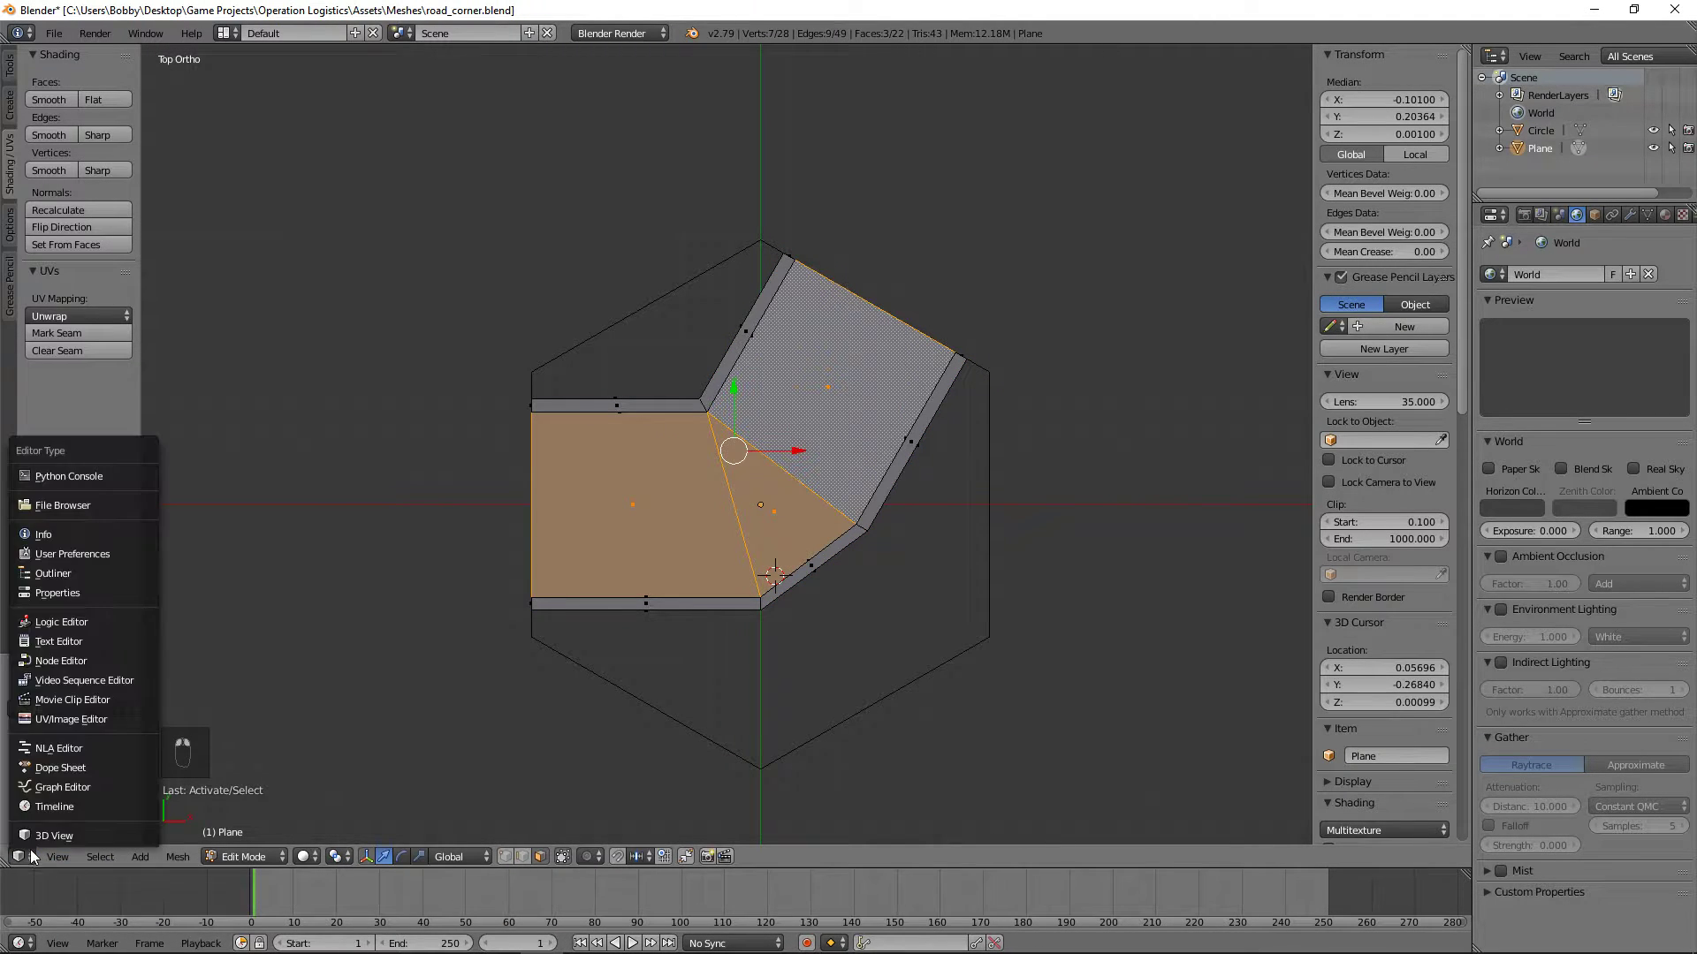
pyautogui.click(84, 719)
# Step: Scale the two base UV vertices of the middle triangle to about half their spacing and save over road_corner.blend
pyautogui.rightClick(553, 562)
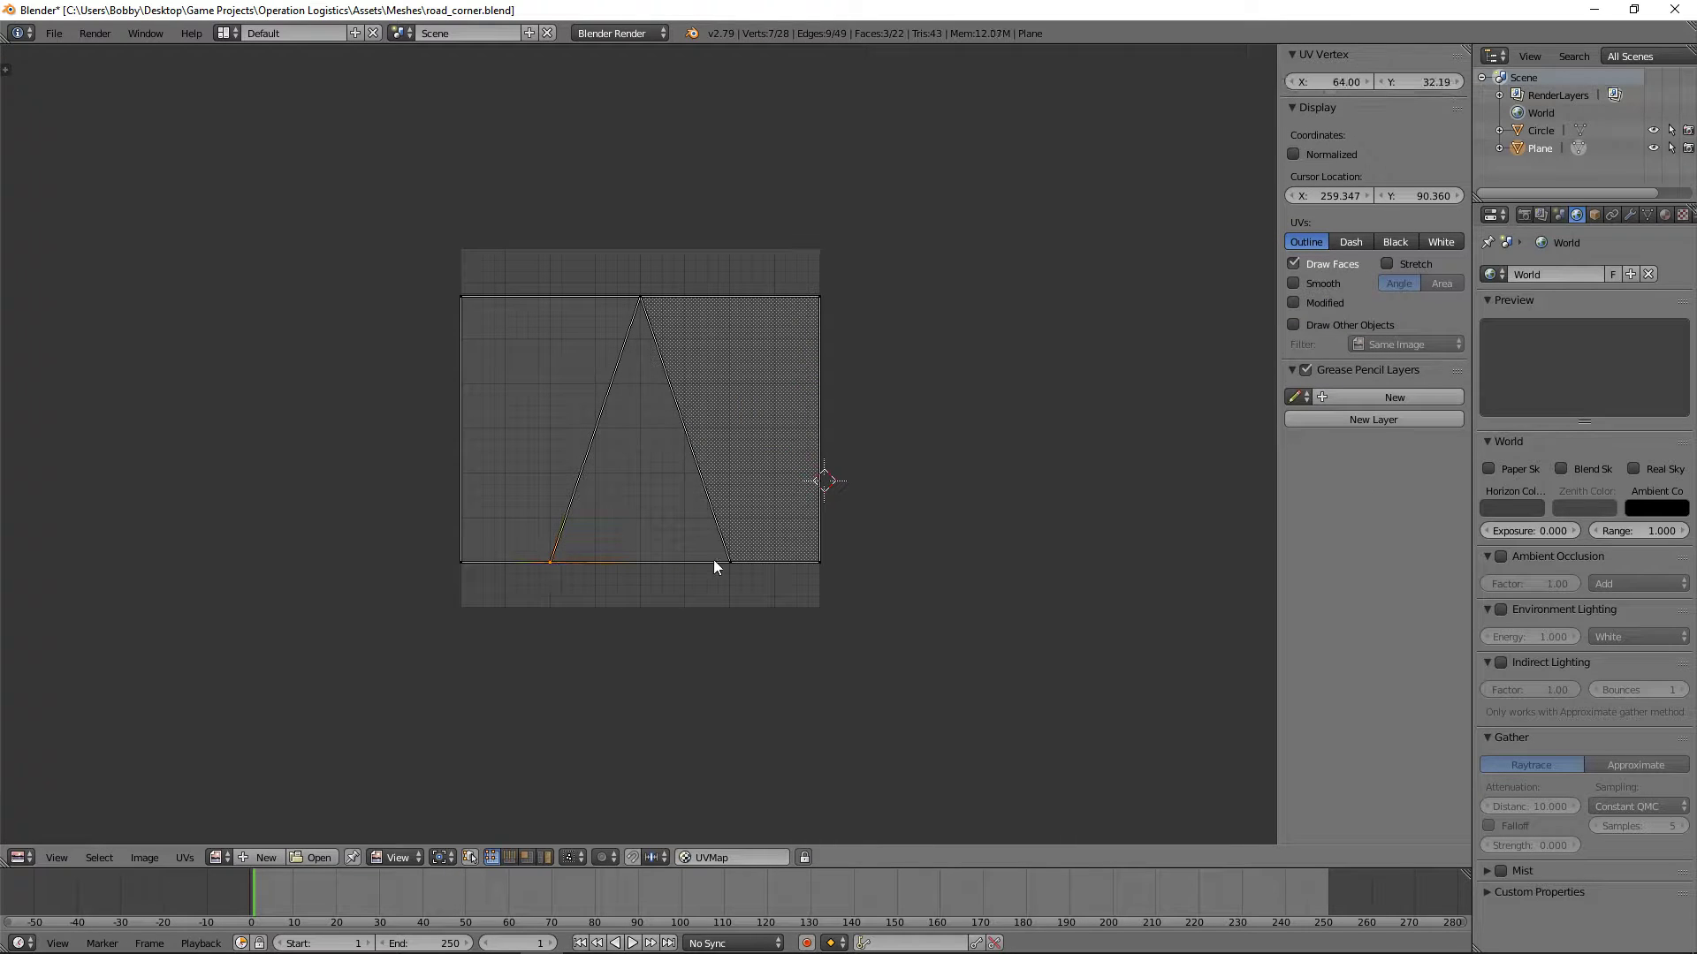
pyautogui.press('s')
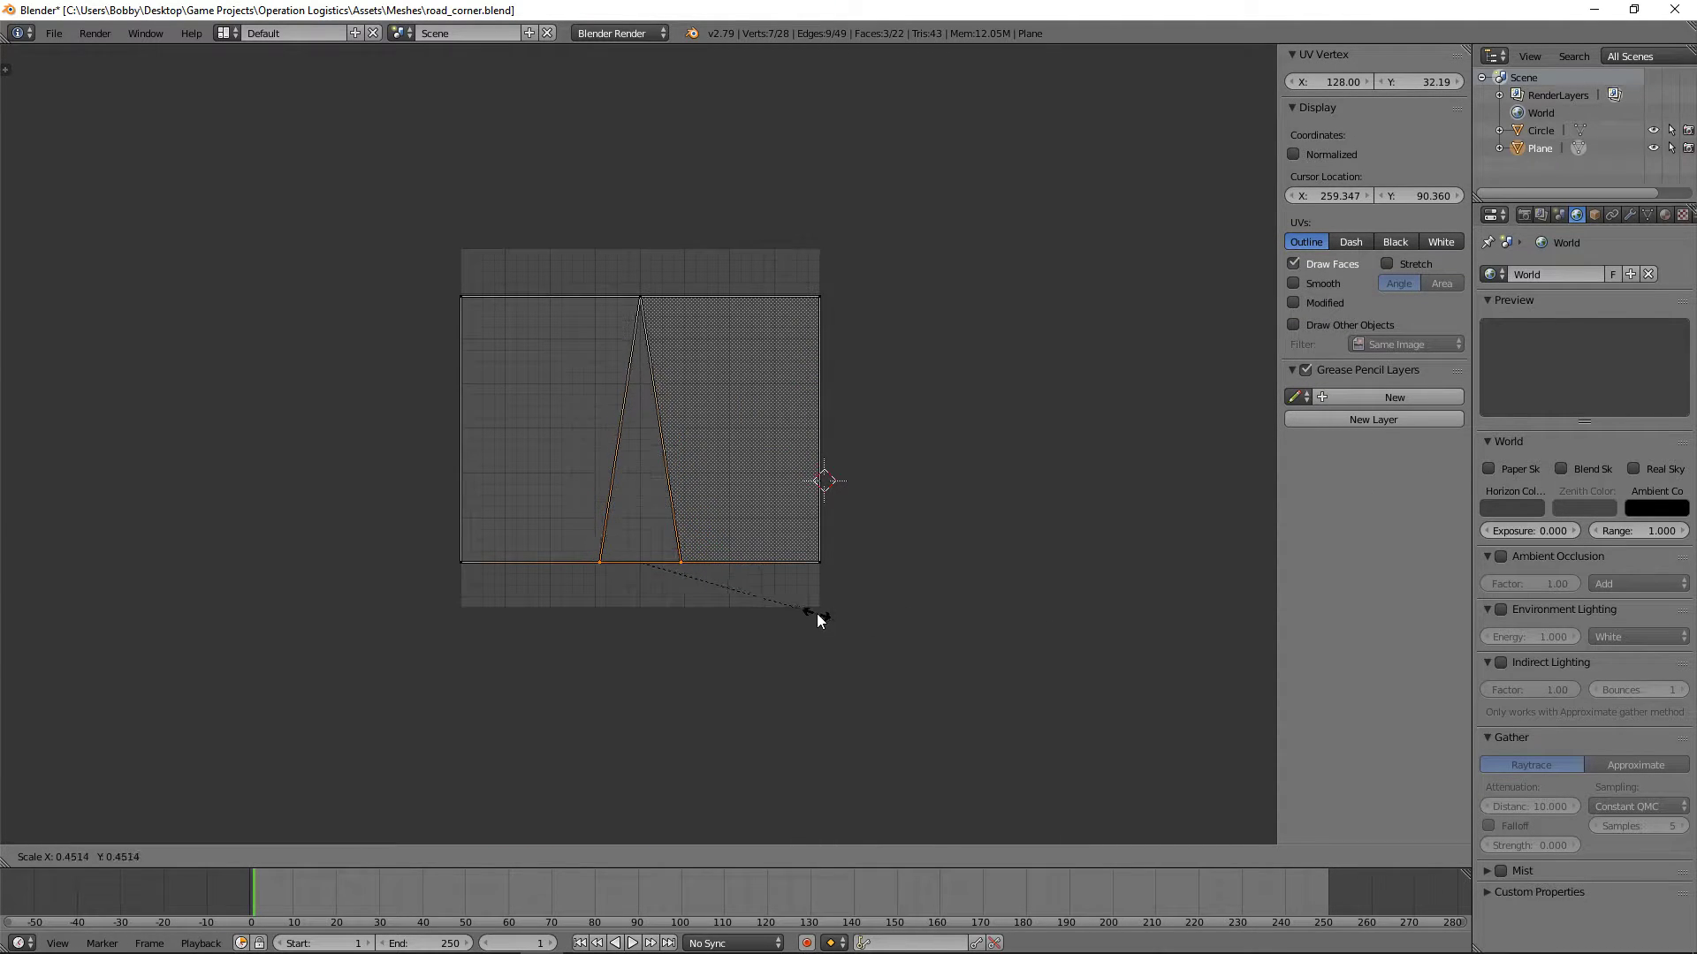
pyautogui.click(817, 619)
pyautogui.hotkey('ctrl', 's')
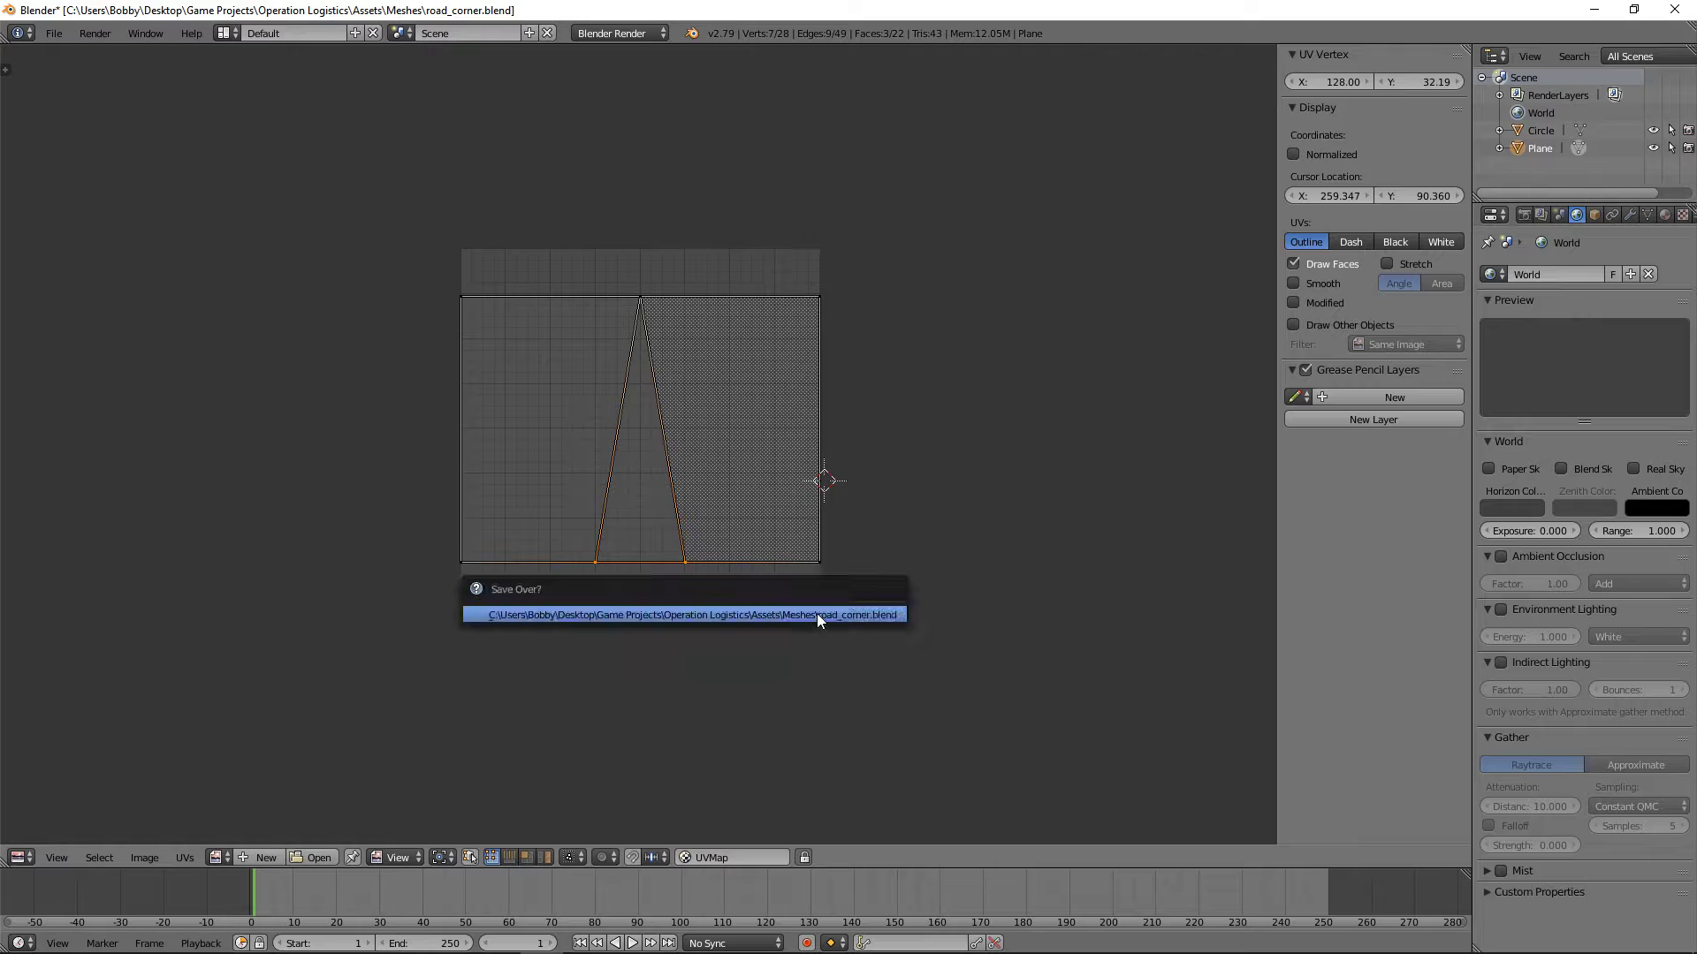
pyautogui.click(816, 613)
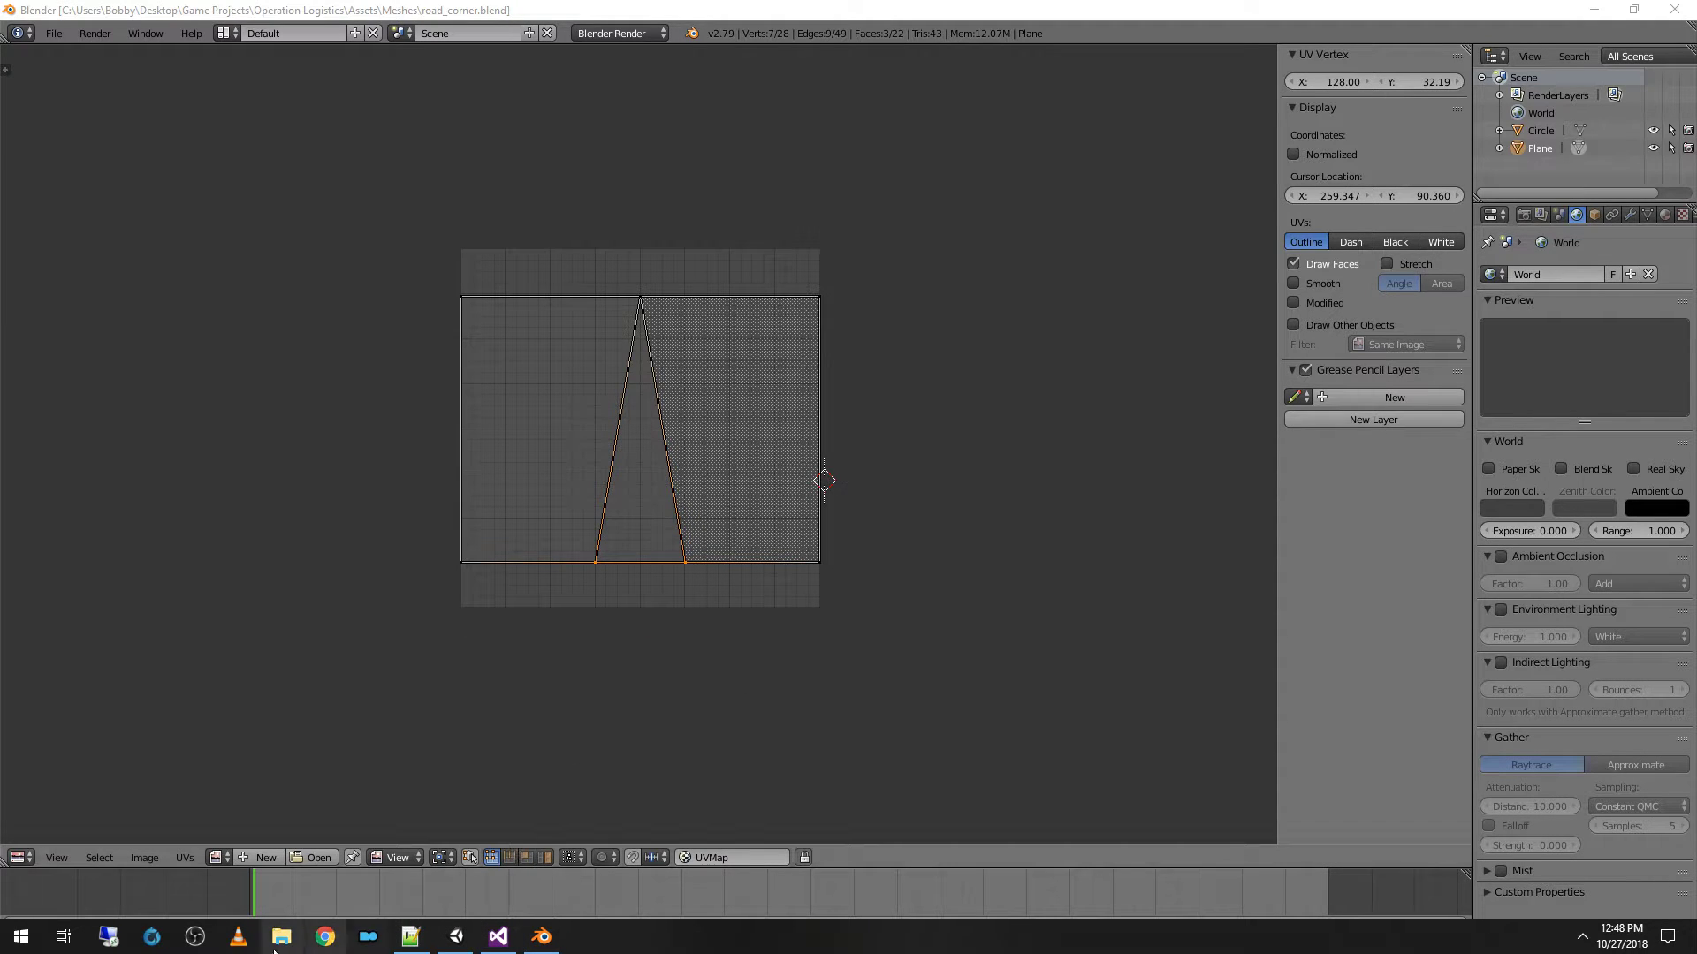
# Step: Switch to Unity and examine the updated road corner's texture stretching around the bend
pyautogui.click(455, 936)
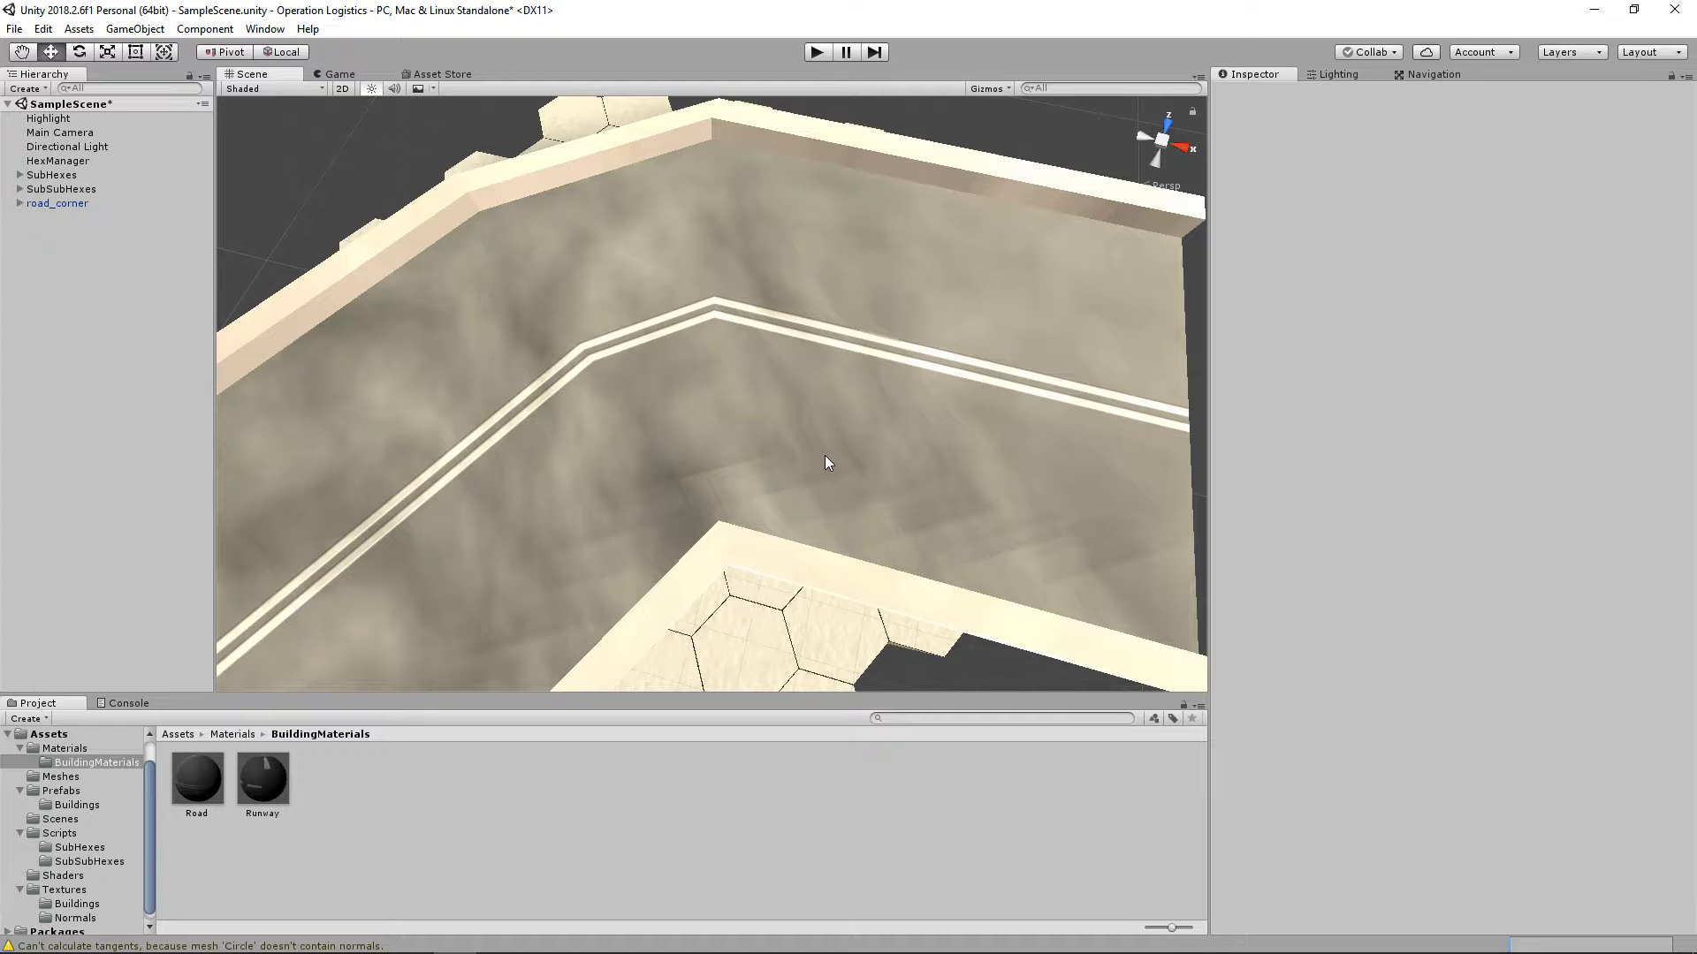
pyautogui.scroll(-5, 824, 454)
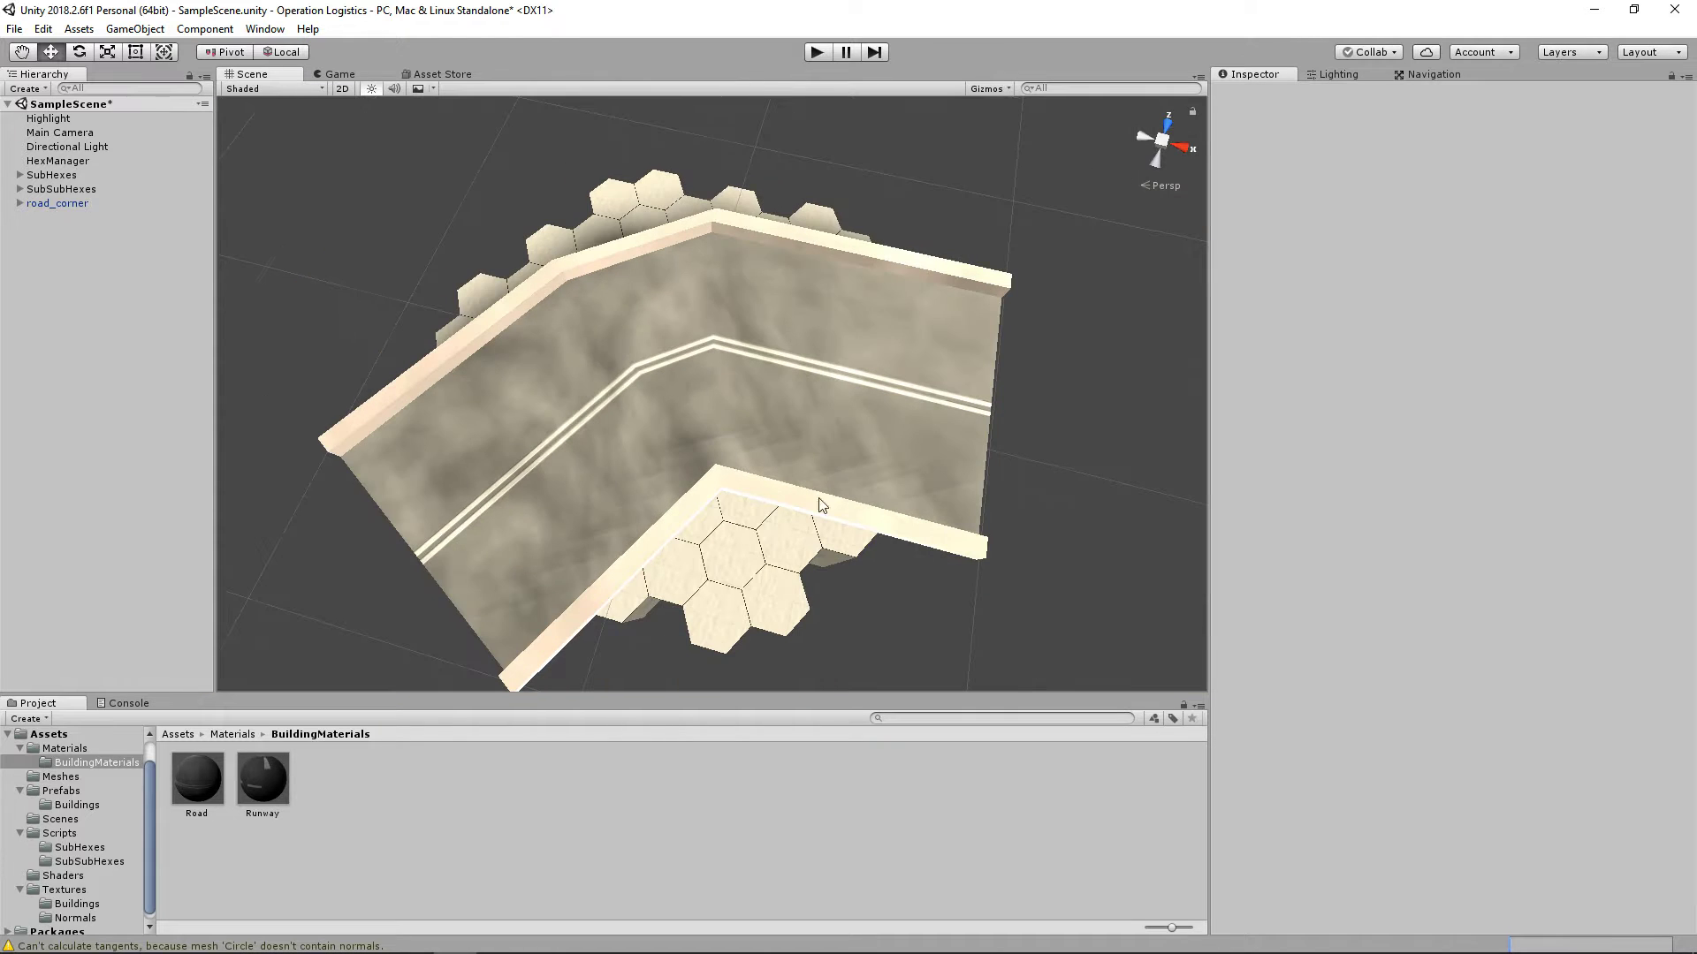
pyautogui.moveTo(822, 502); pyautogui.dragTo(1059, 412, button='right')
pyautogui.moveTo(964, 513); pyautogui.dragTo(993, 324, button='middle')
pyautogui.moveTo(993, 324)
pyautogui.keyDown('alt'); pyautogui.mouseDown()
pyautogui.moveTo(878, 512)
pyautogui.moveTo(913, 398)
pyautogui.moveTo(1009, 345)
pyautogui.mouseUp(); pyautogui.keyUp('alt')
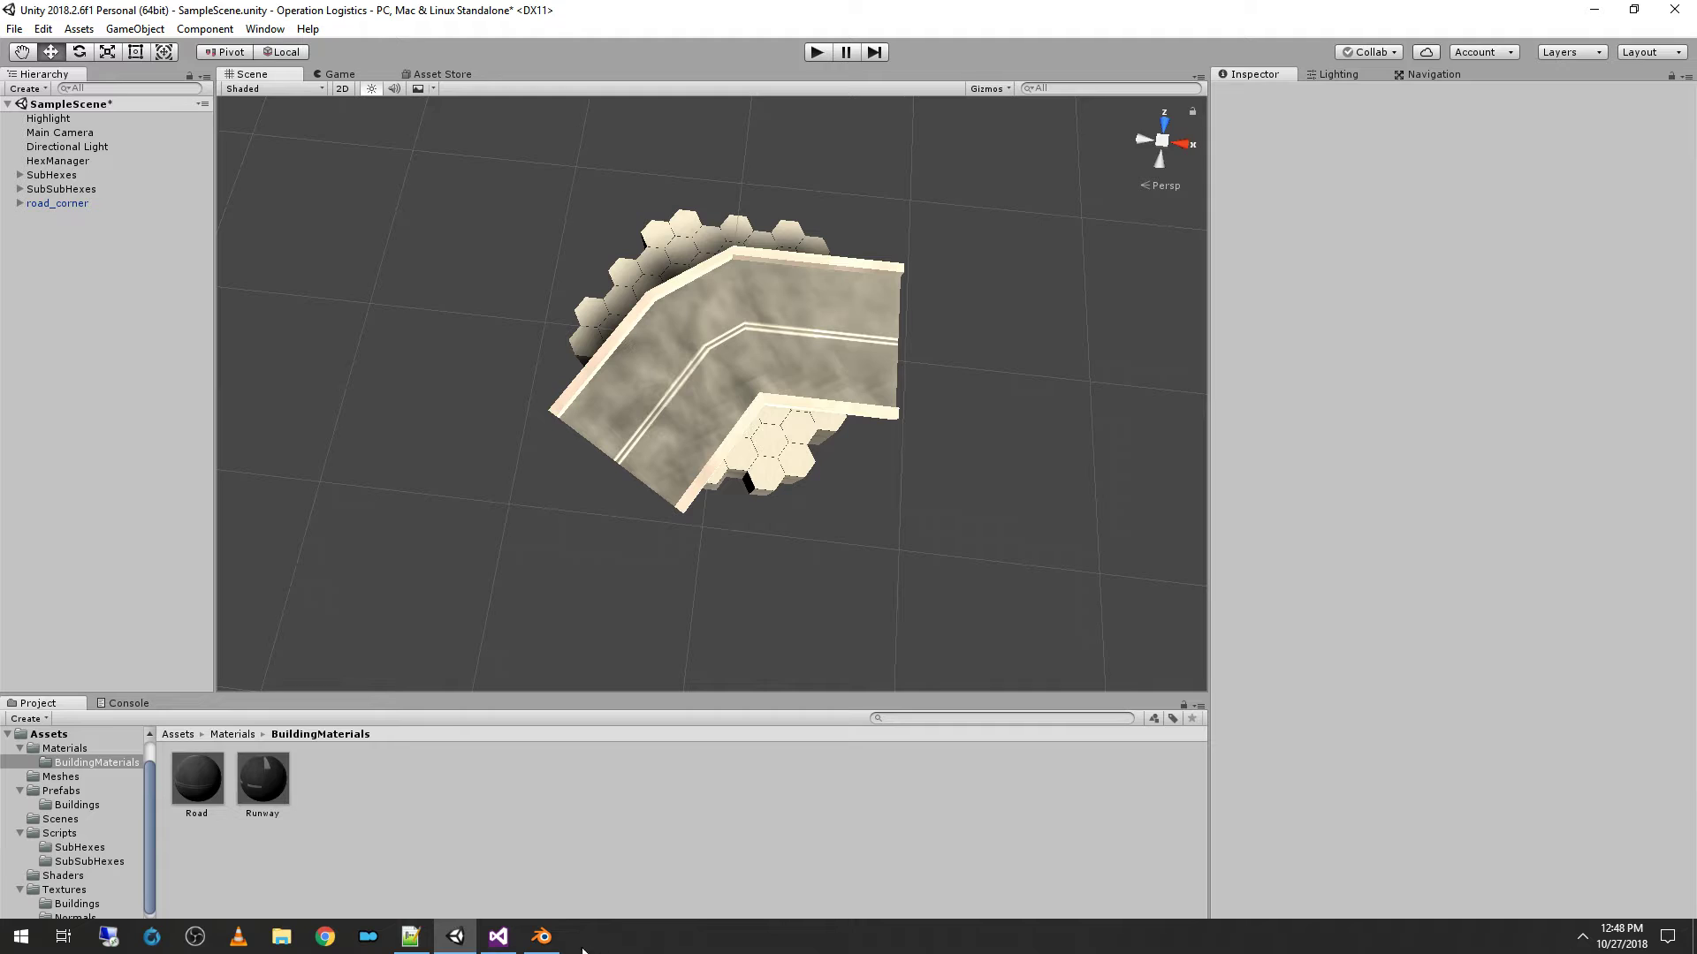
# Step: Switch to Blender, return to the 3D View and deselect all of the road corner's faces
pyautogui.click(541, 937)
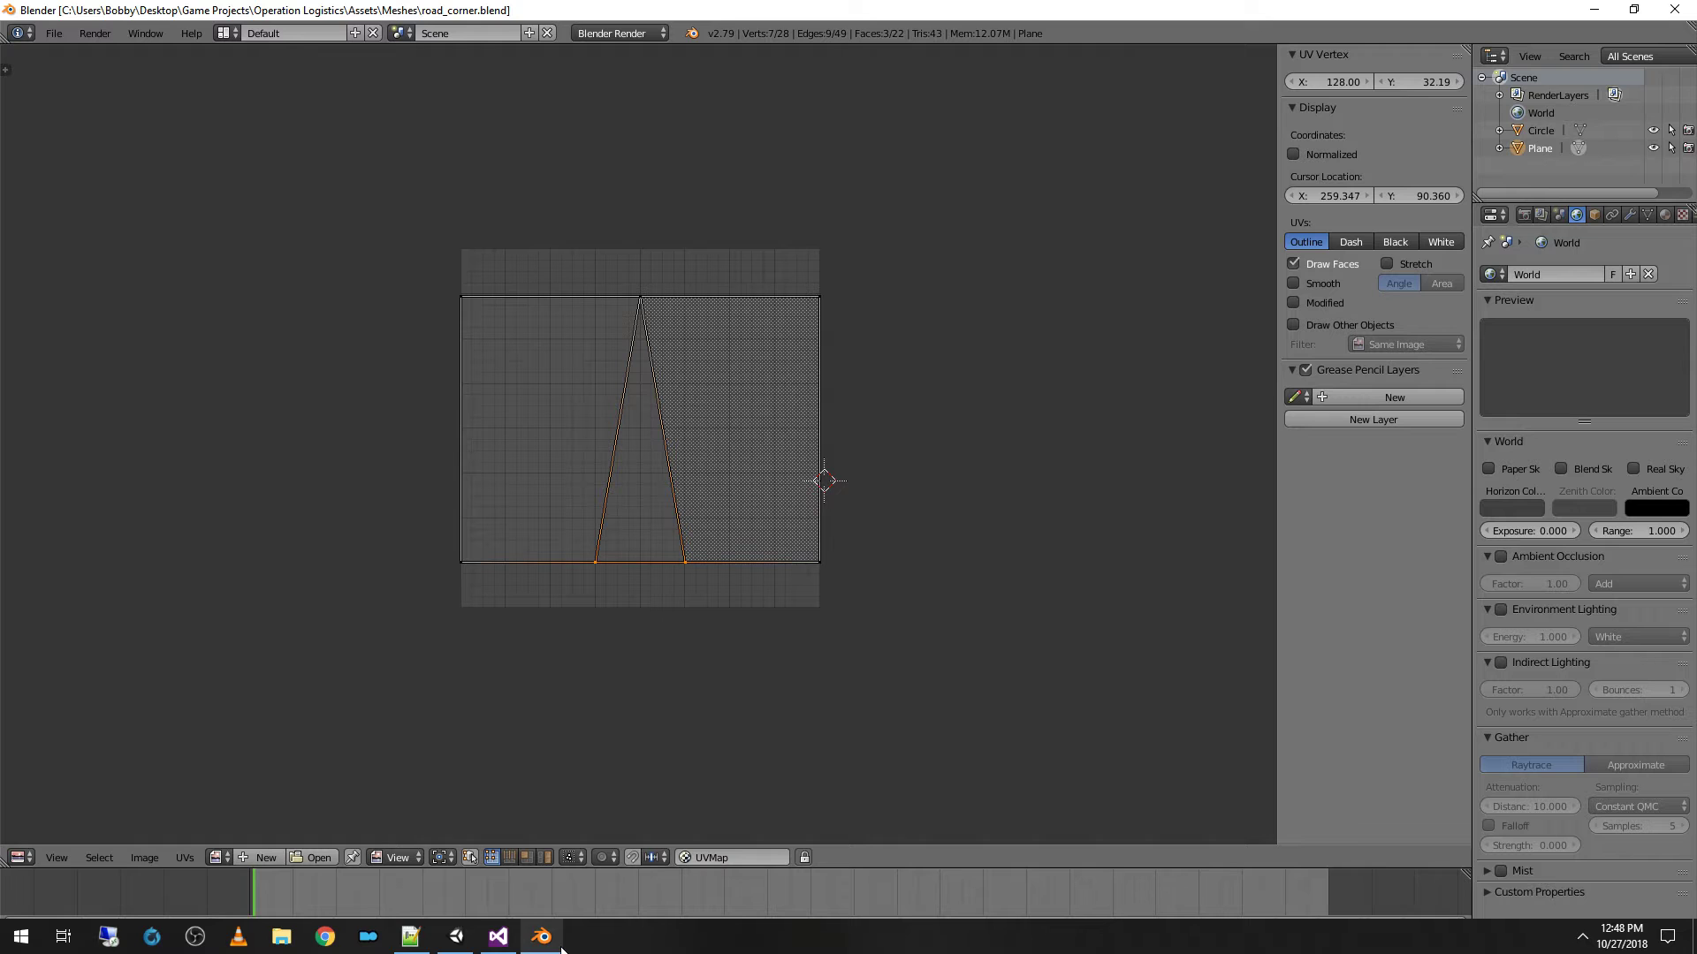
pyautogui.click(18, 858)
pyautogui.click(41, 840)
pyautogui.press('a')
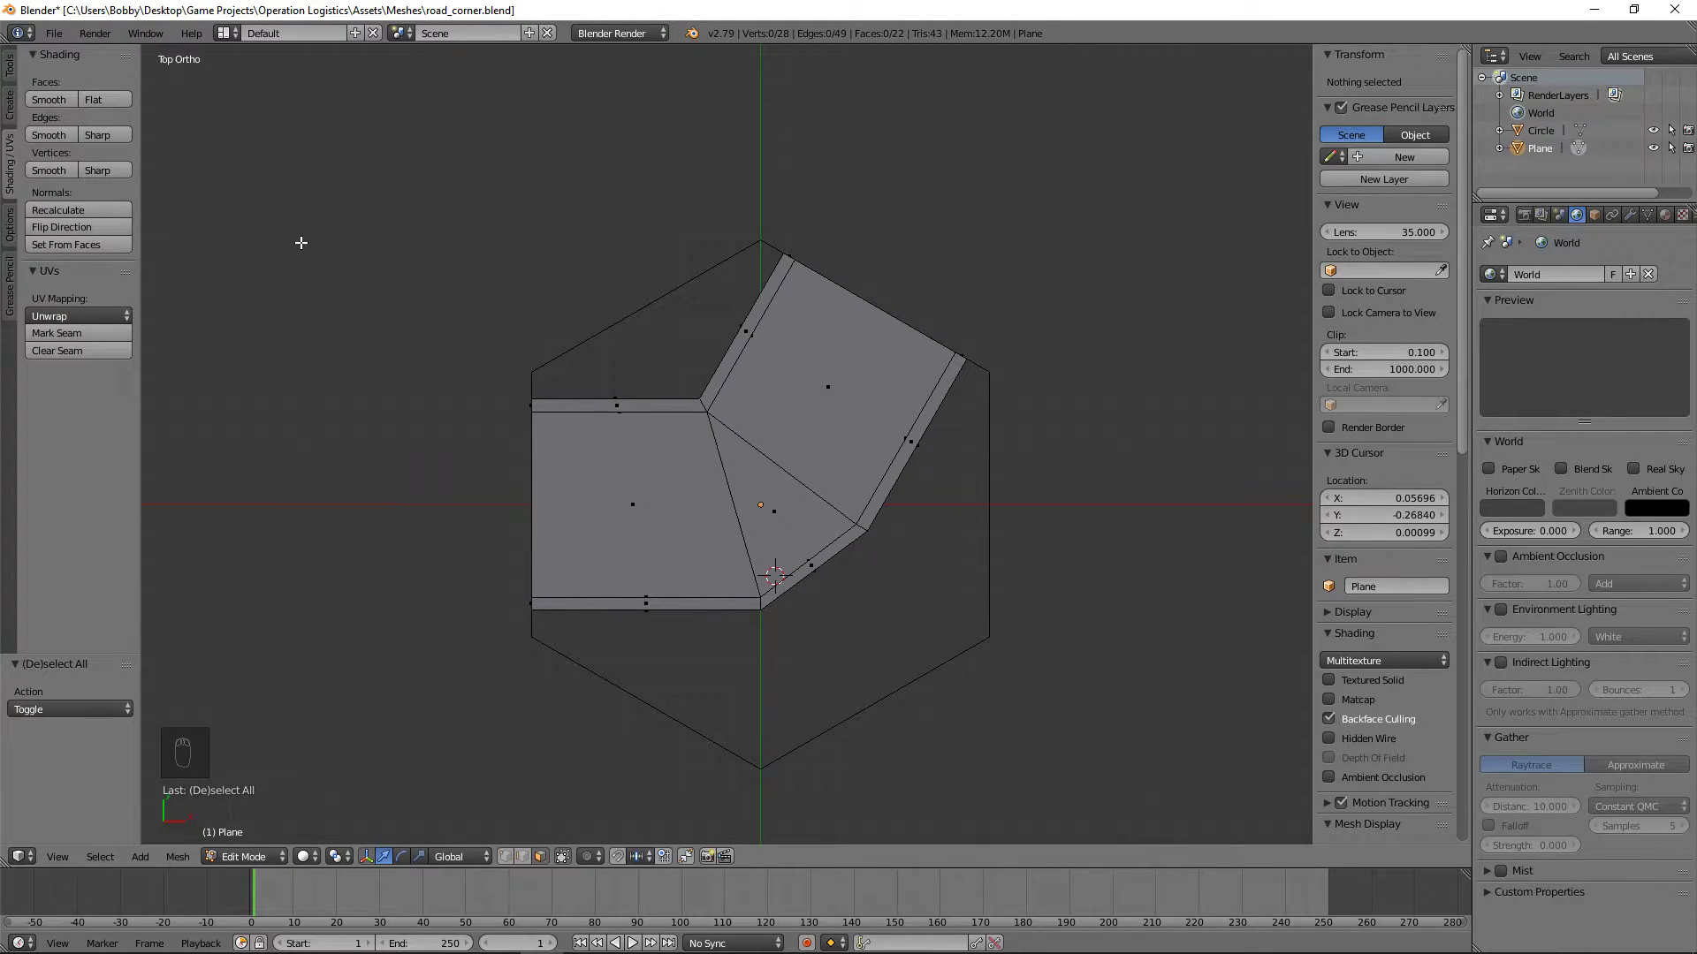
# Step: Save the current road corner file and save a copy as road_corner_sharp.blend in the Meshes folder
pyautogui.click(54, 33)
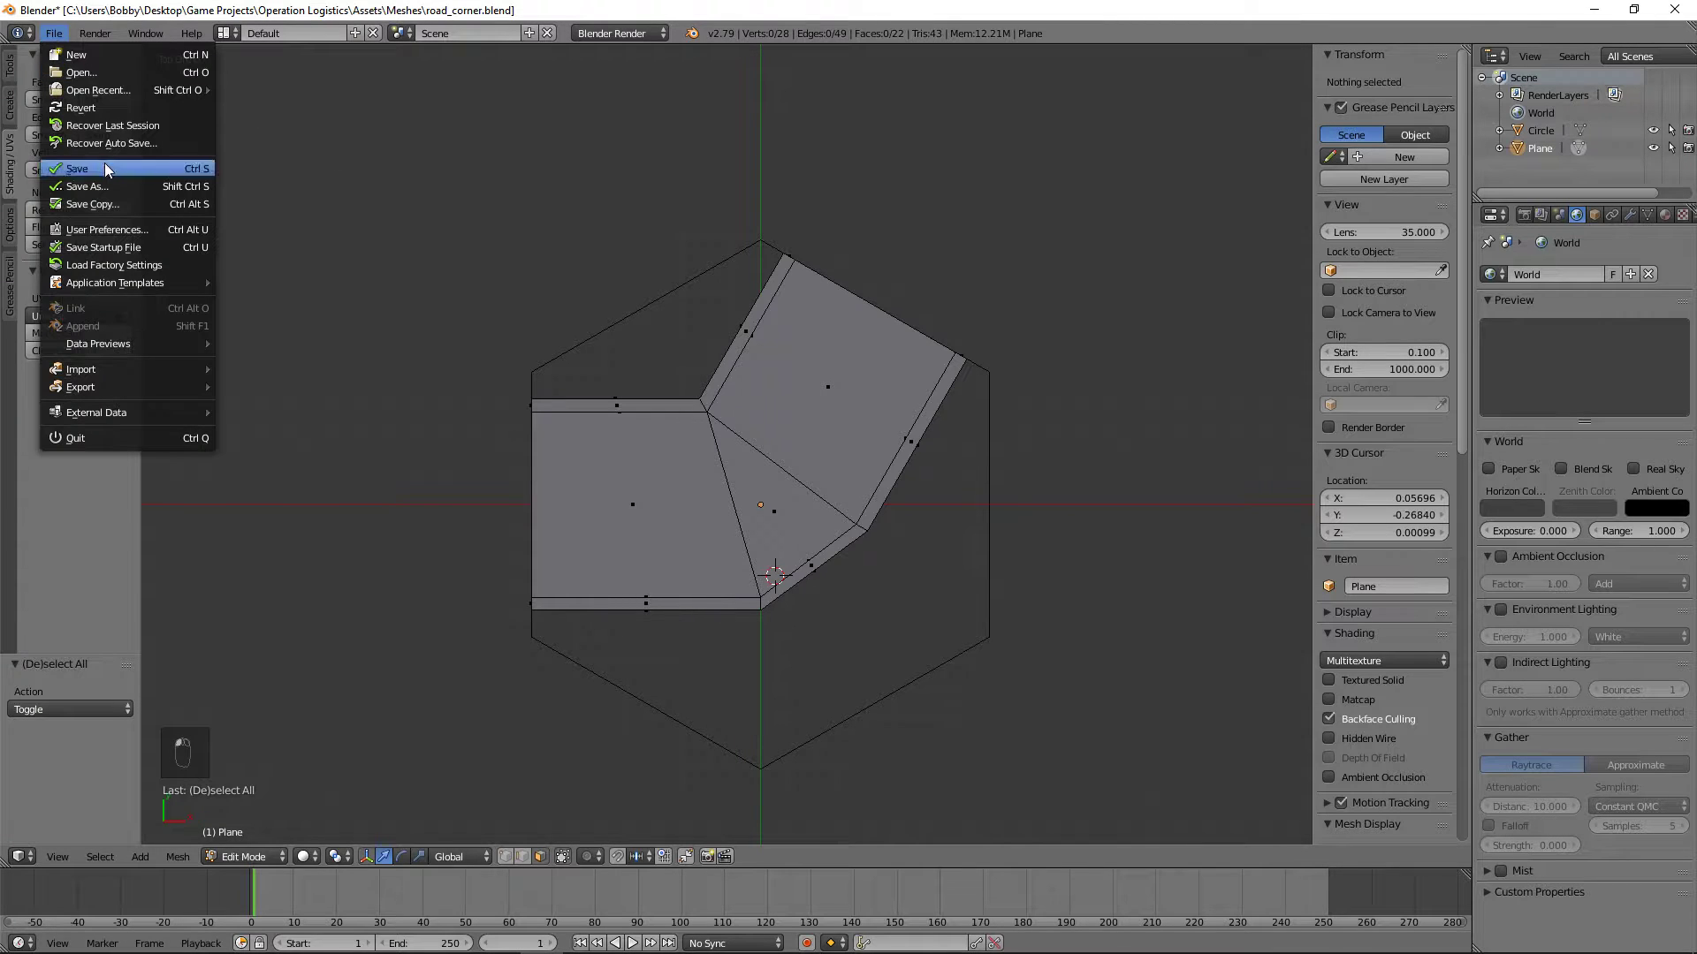
pyautogui.click(77, 168)
pyautogui.click(54, 33)
pyautogui.click(88, 186)
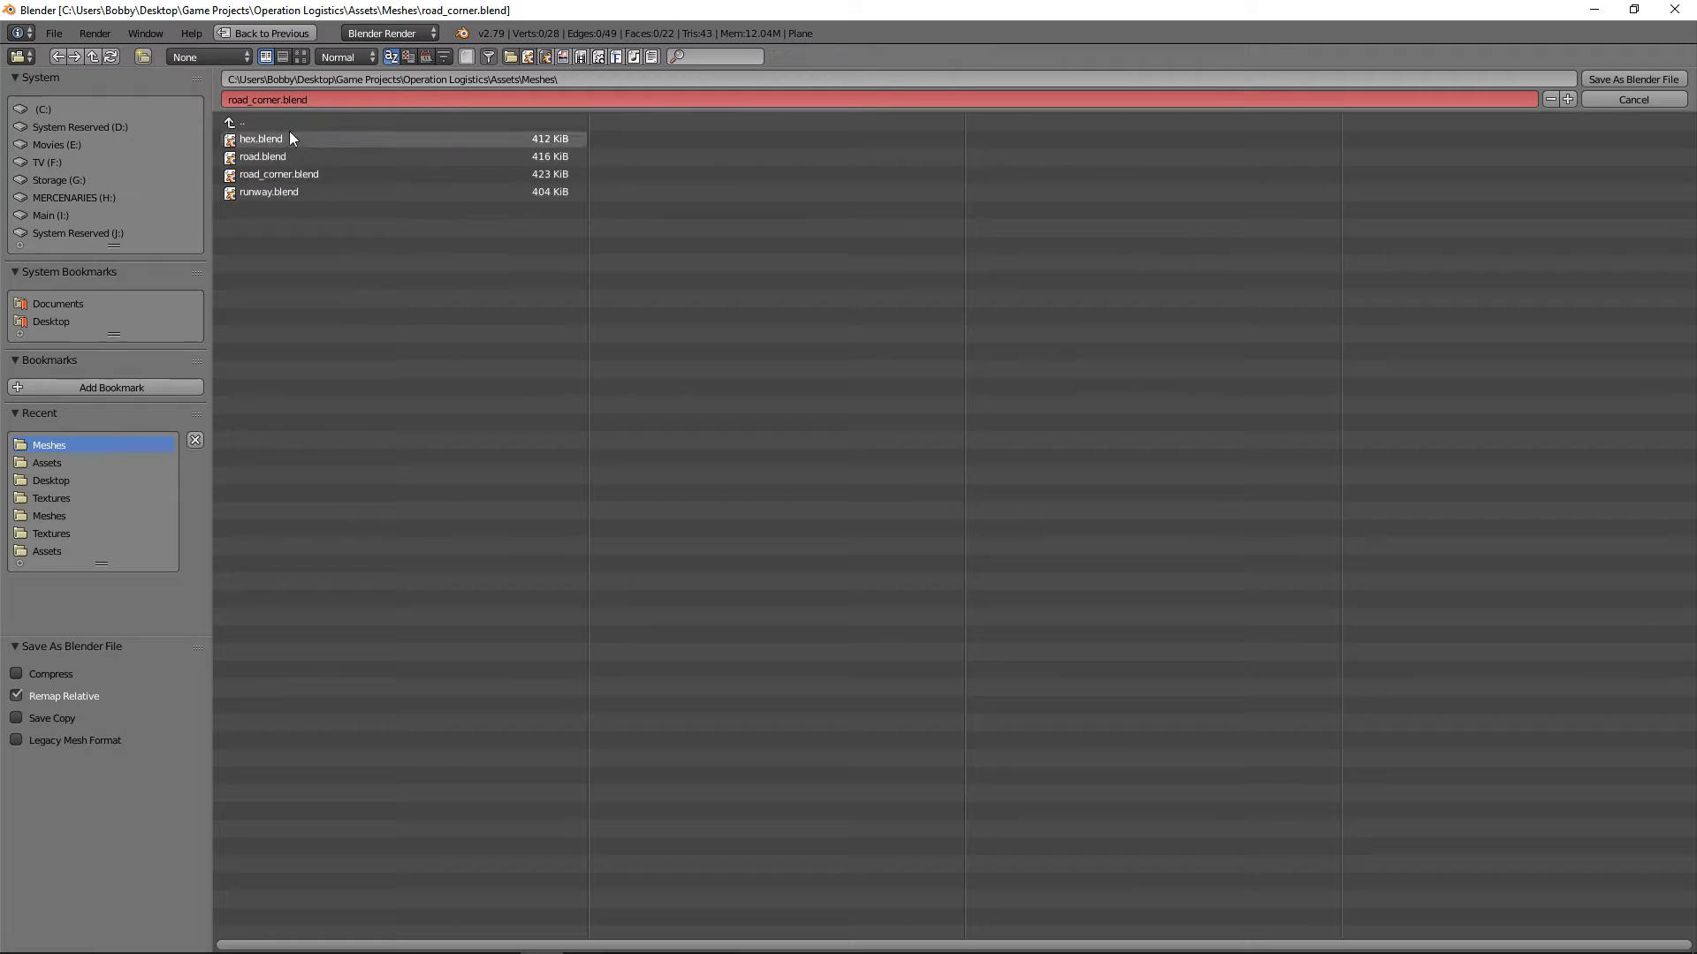
pyautogui.click(288, 98)
pyautogui.hotkey('ctrl', 'a')
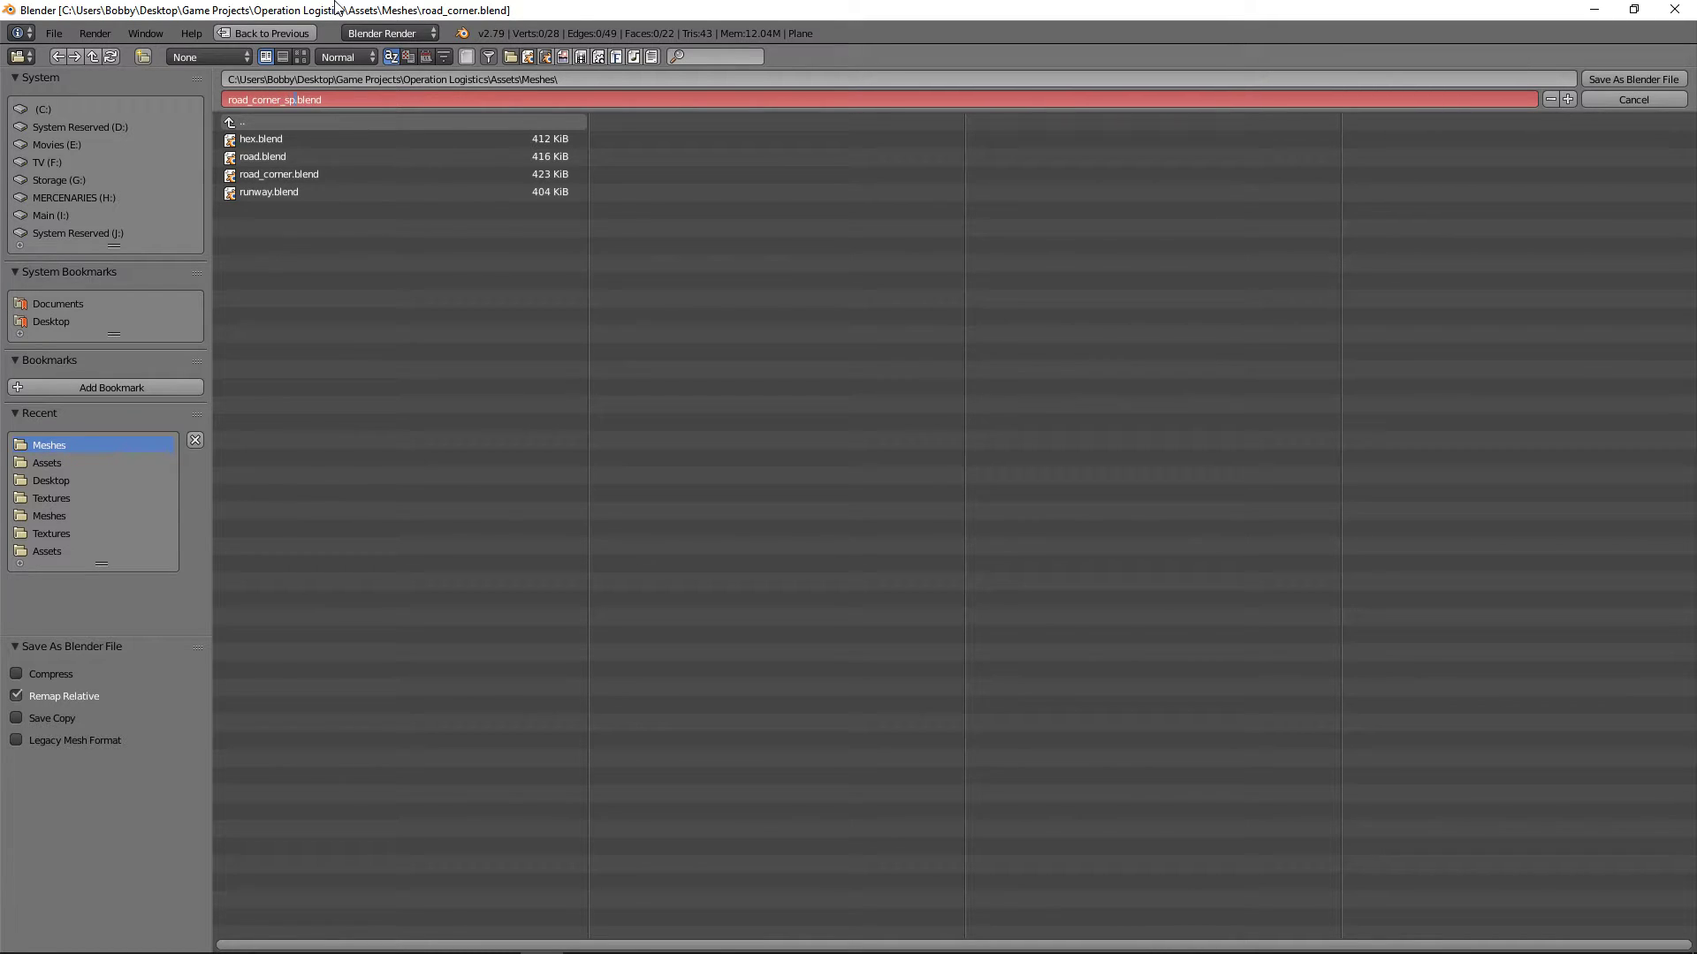
pyautogui.press('Return')
pyautogui.press('Return')
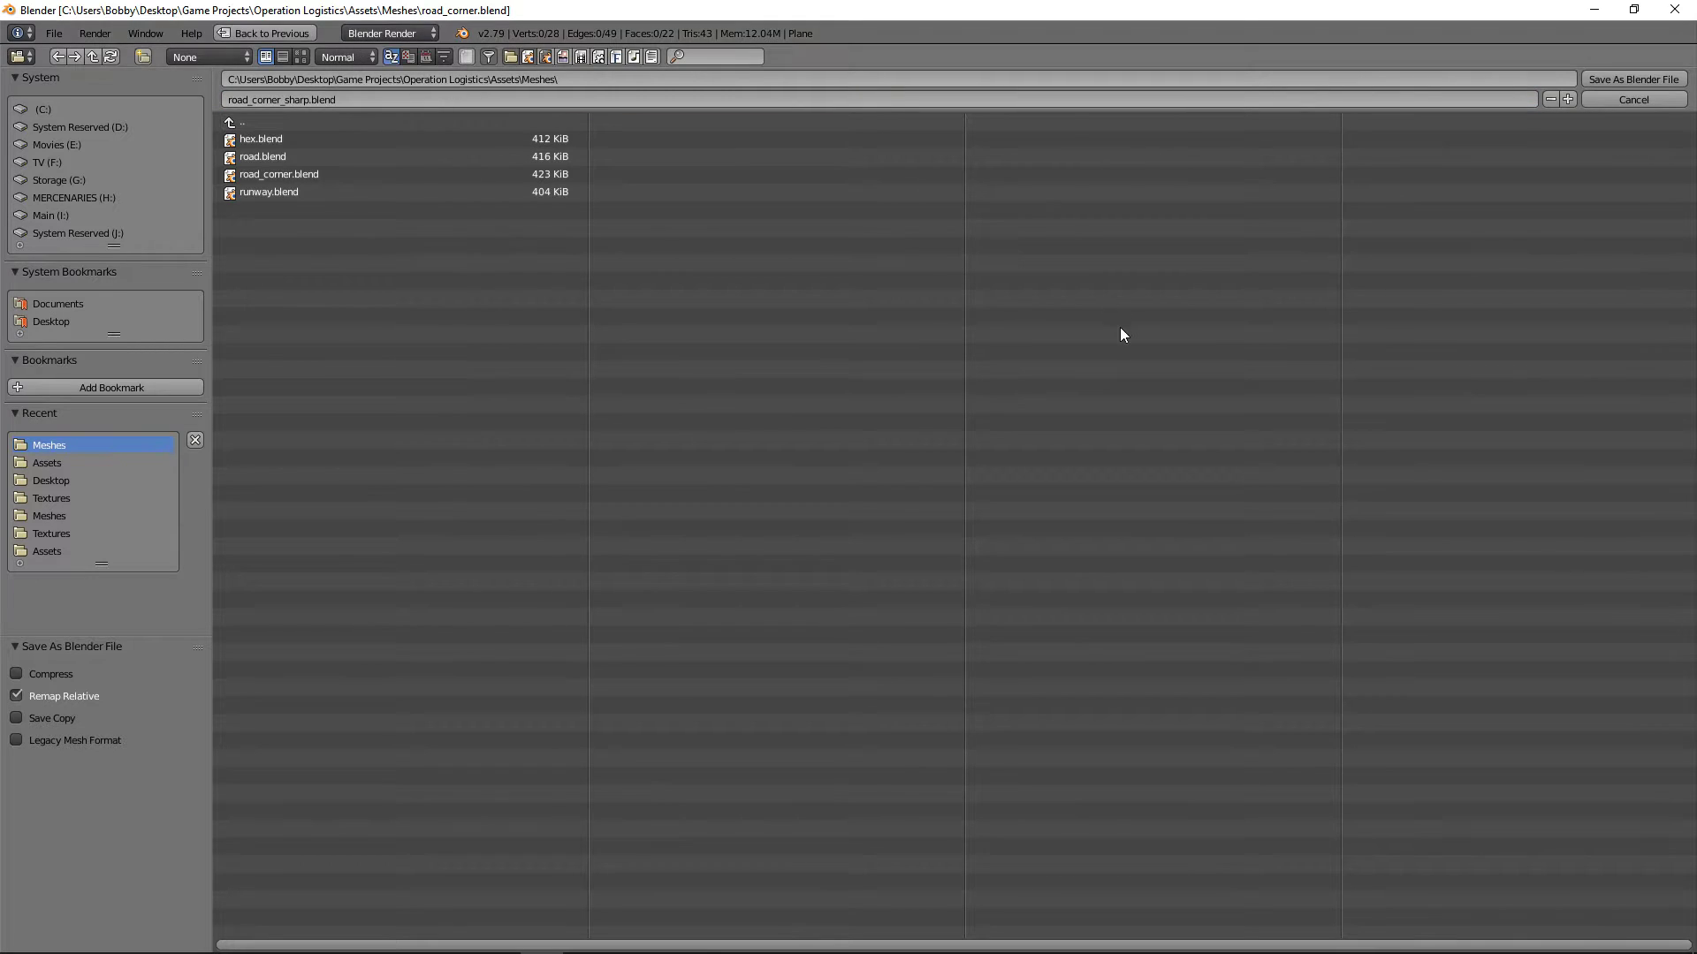
pyautogui.click(1635, 79)
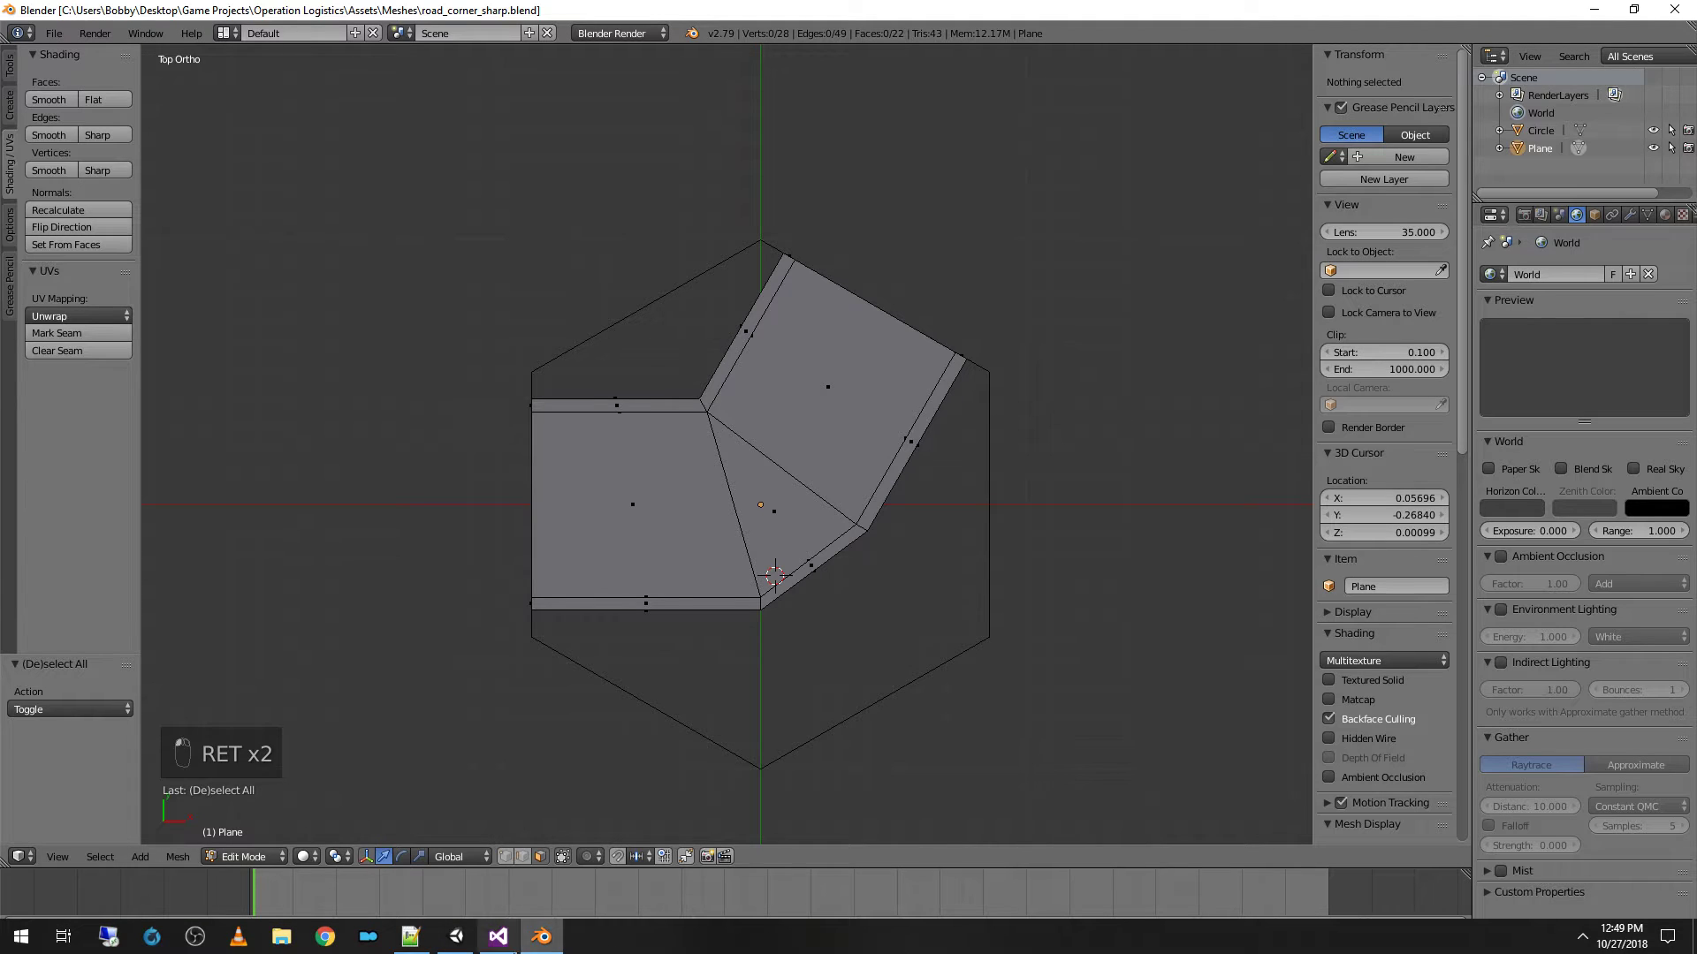
# Step: Switch to Unity and create a folder named Buildings inside the Meshes assets folder
pyautogui.click(455, 861)
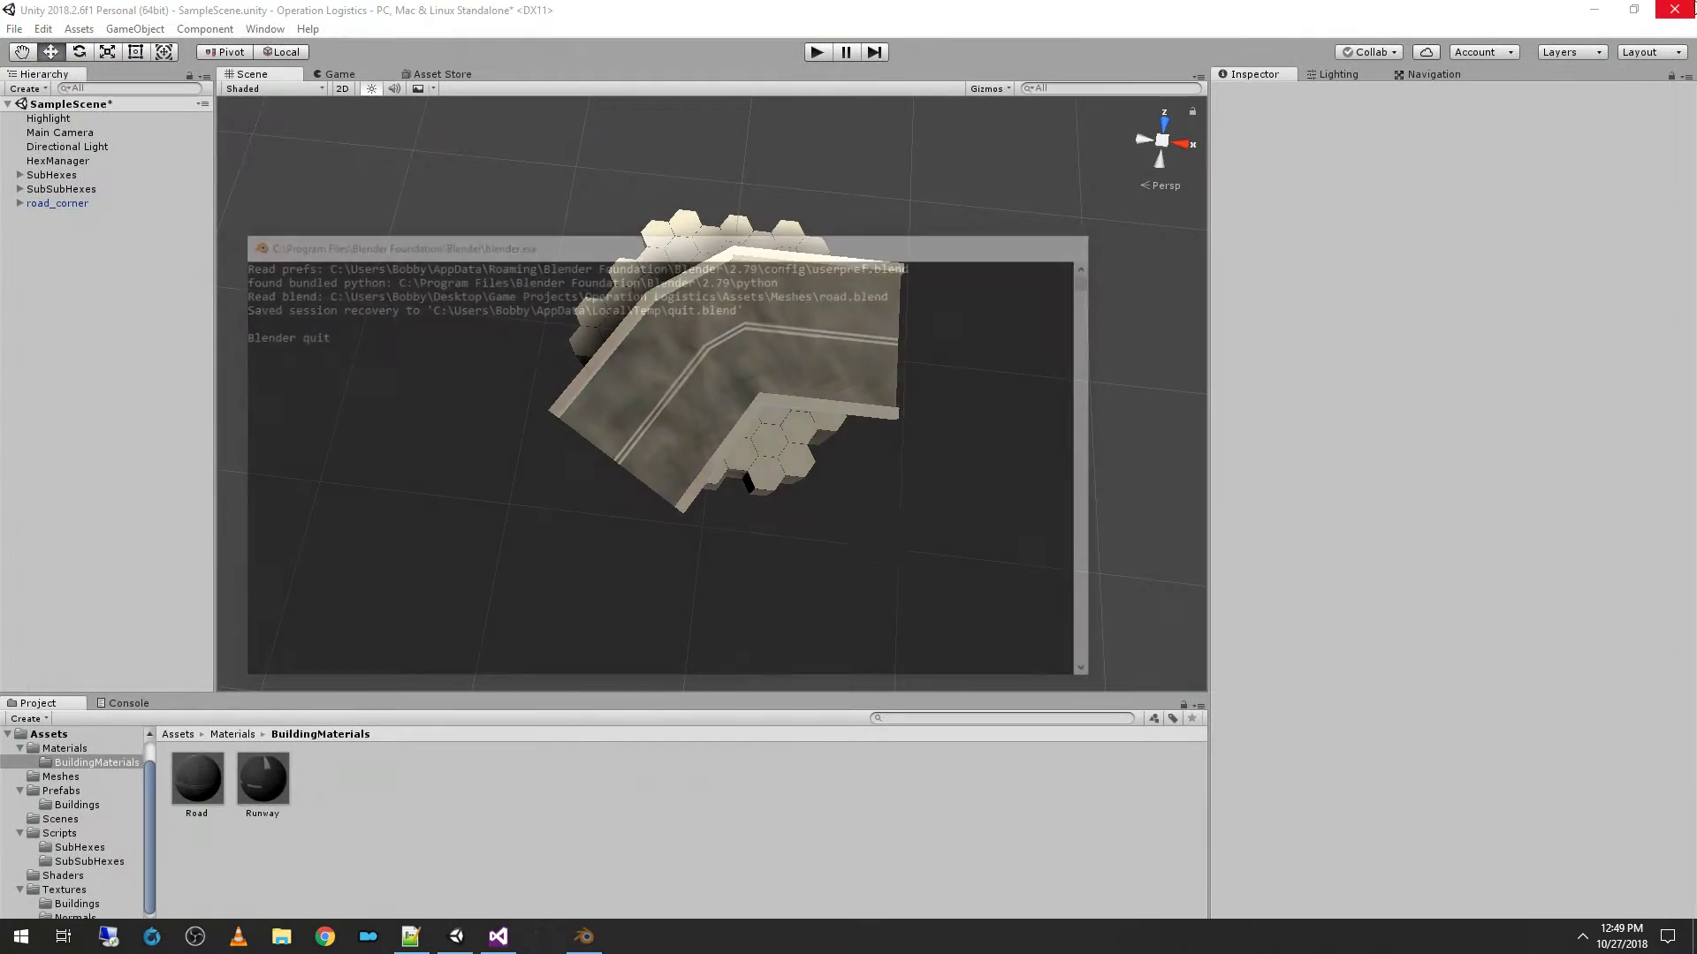
pyautogui.click(62, 776)
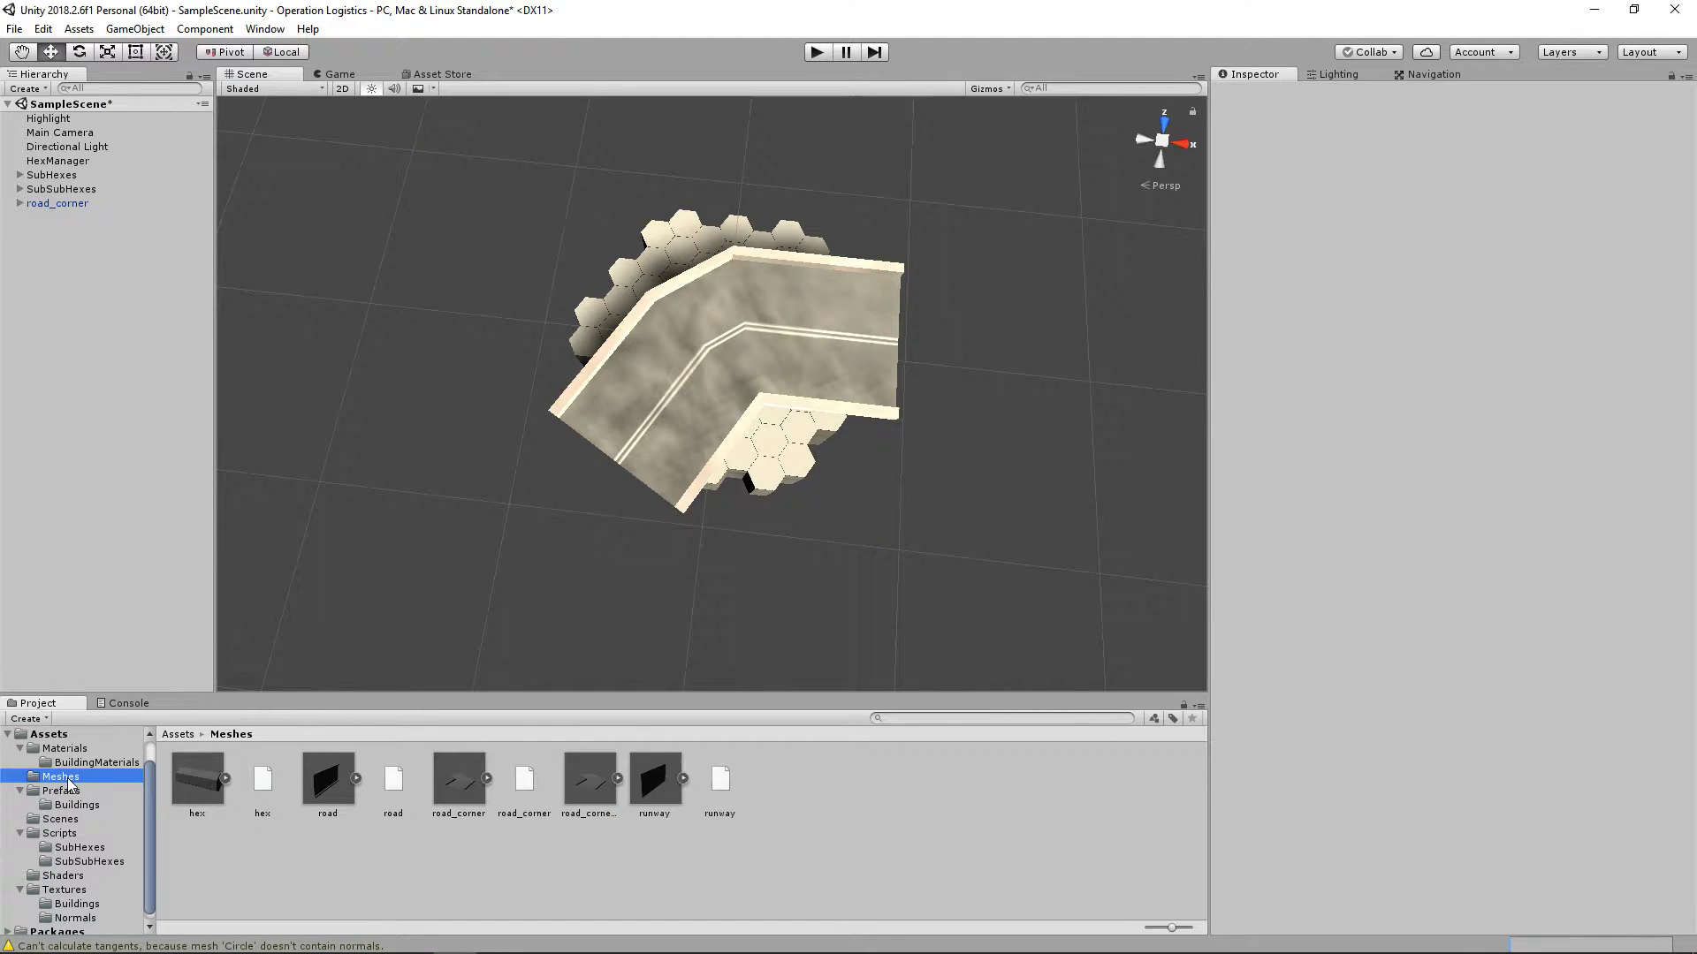
pyautogui.rightClick(305, 866)
pyautogui.moveTo(436, 450)
pyautogui.click(659, 327)
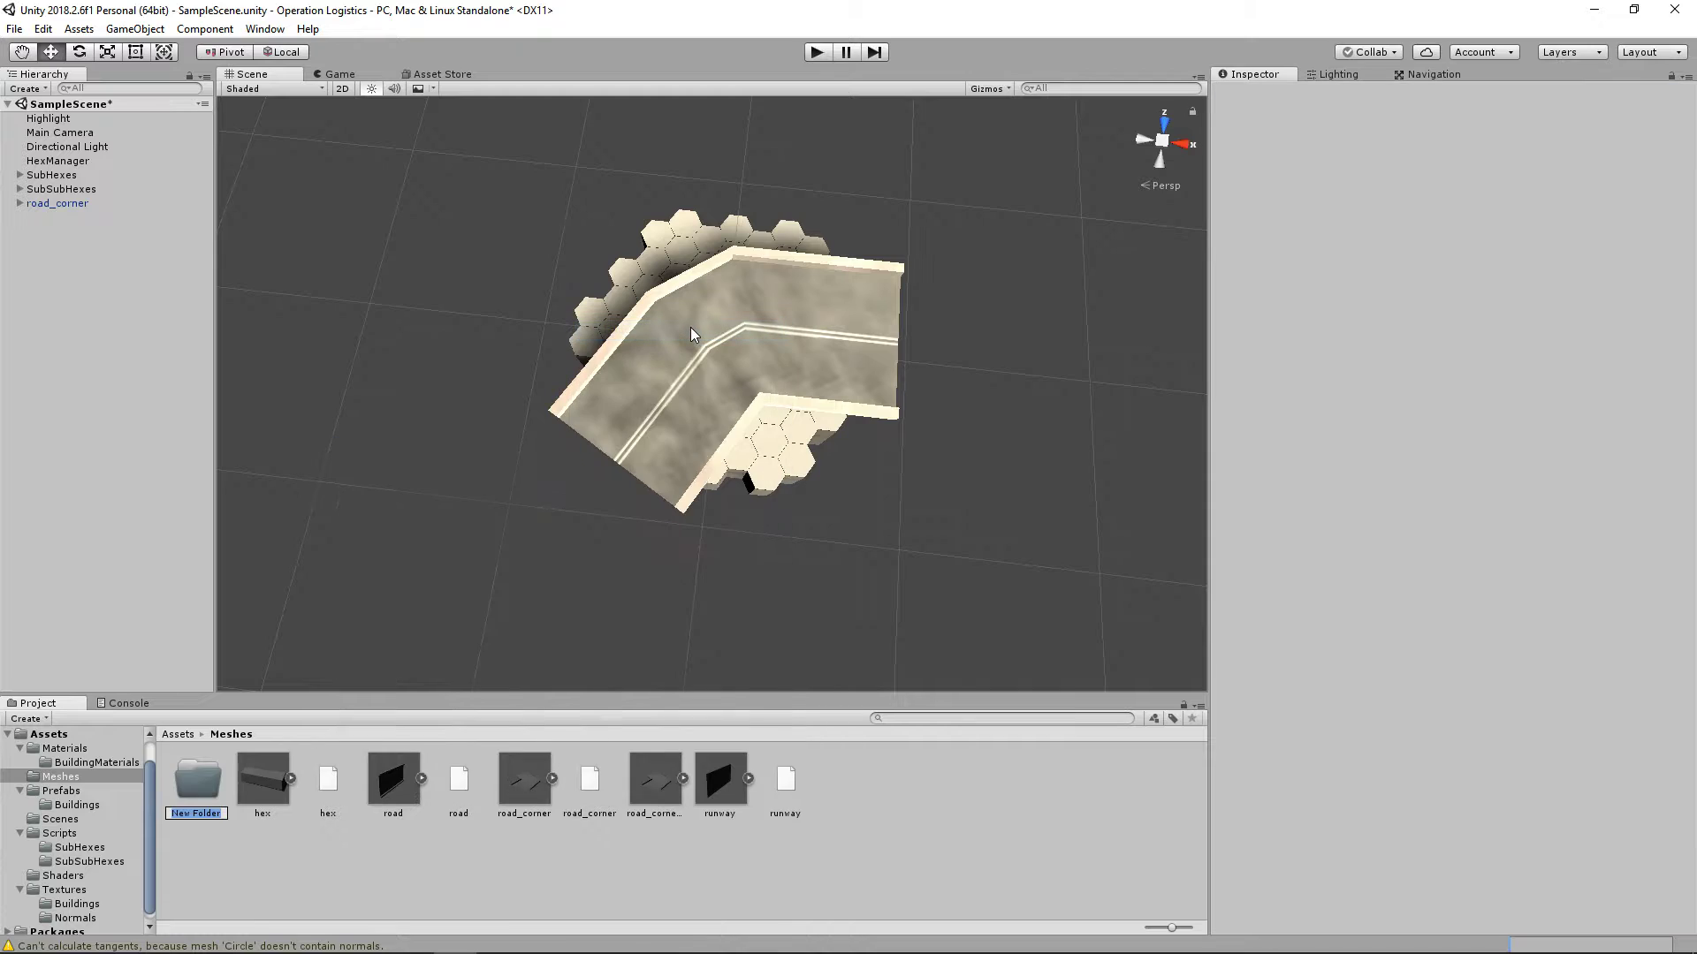
pyautogui.write('Buildings')
pyautogui.press('Return')
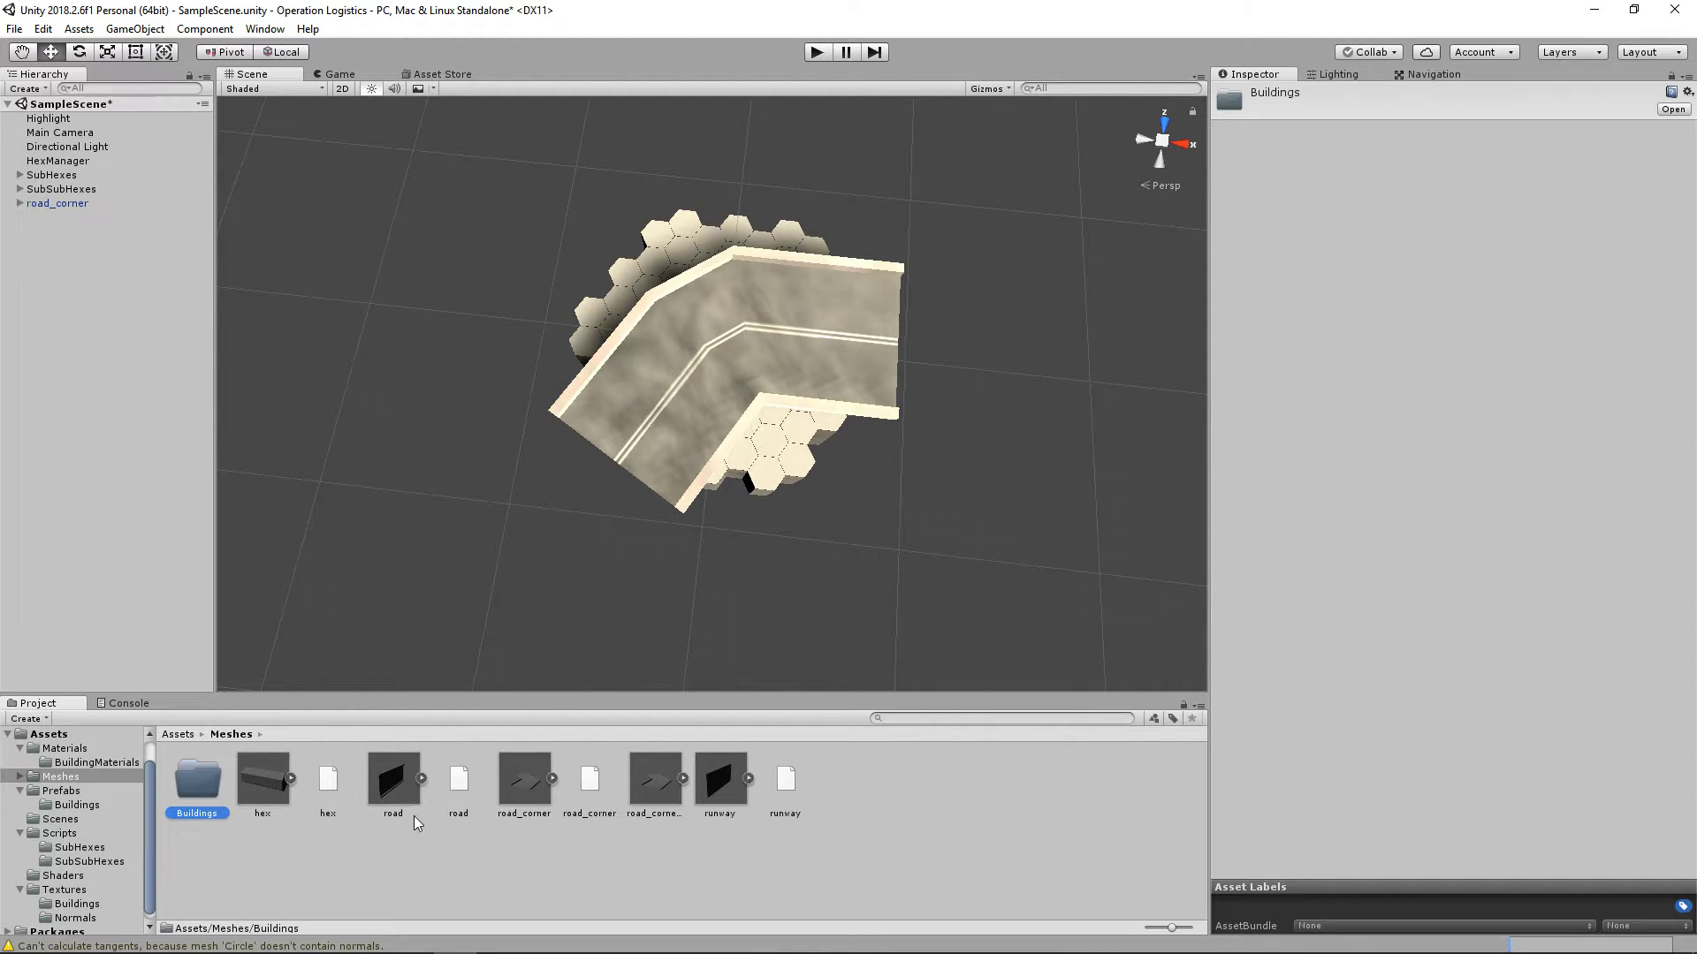
# Step: Move all road, road_corner, road_corner_sharp and runway assets into the new Buildings folder and open that folder
pyautogui.click(394, 782)
pyautogui.keyDown('shift'); pyautogui.click(766, 787); pyautogui.keyUp('shift')
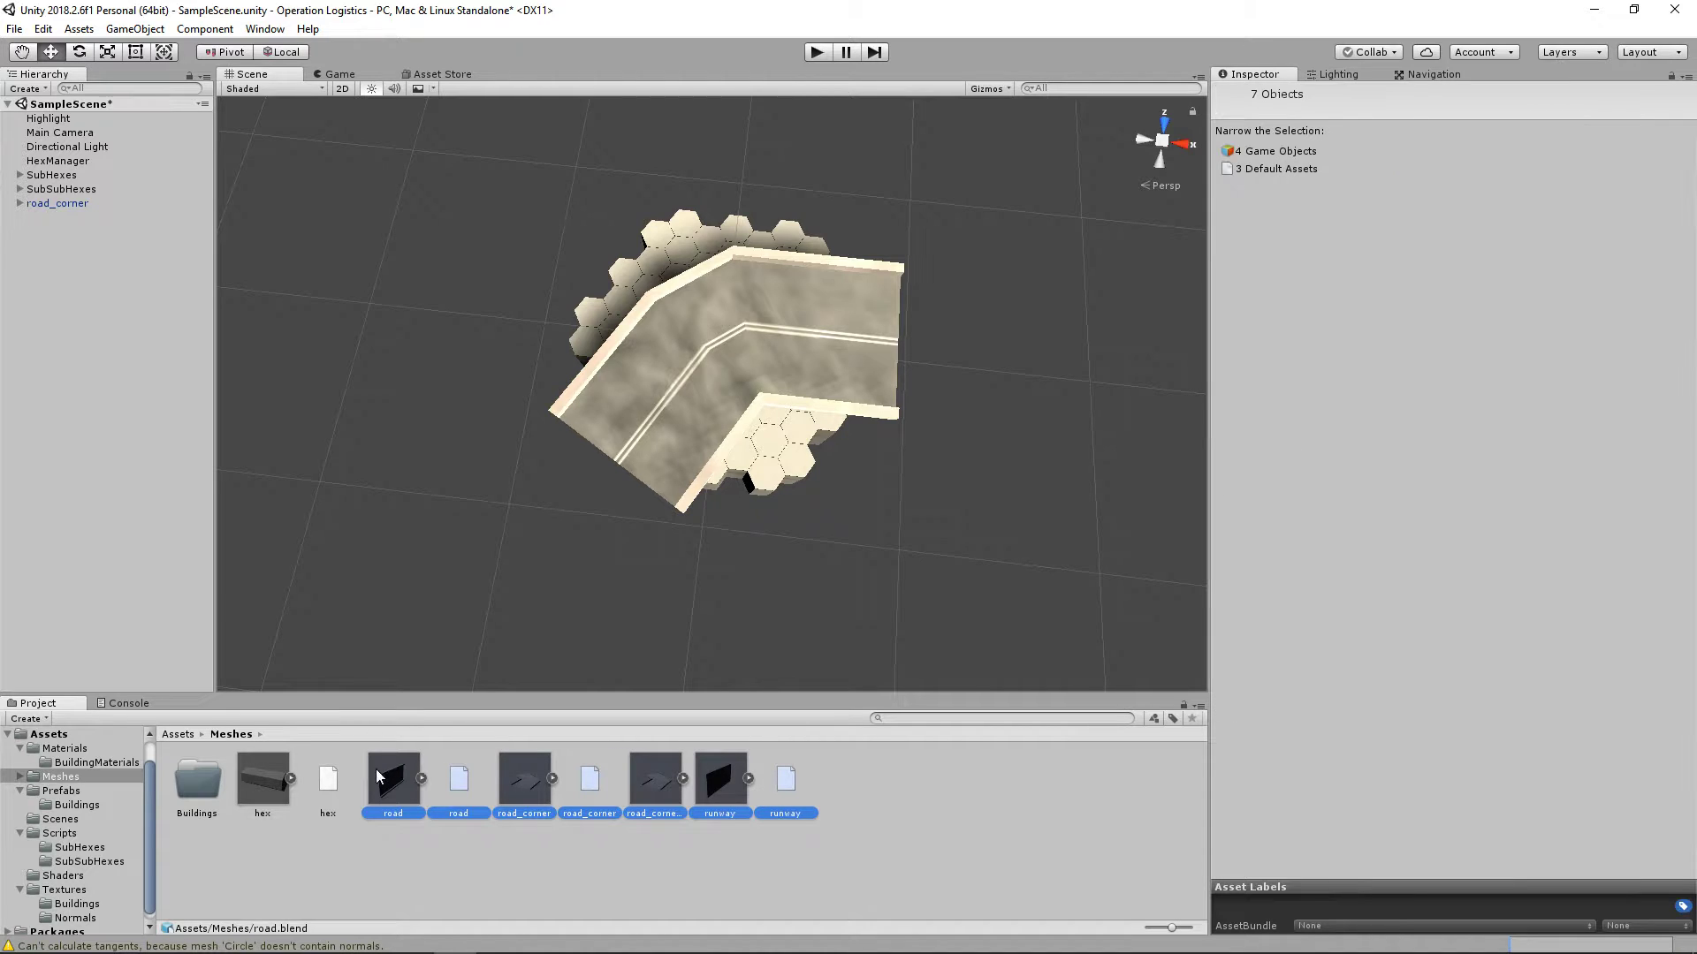
pyautogui.moveTo(407, 776); pyautogui.dragTo(182, 793)
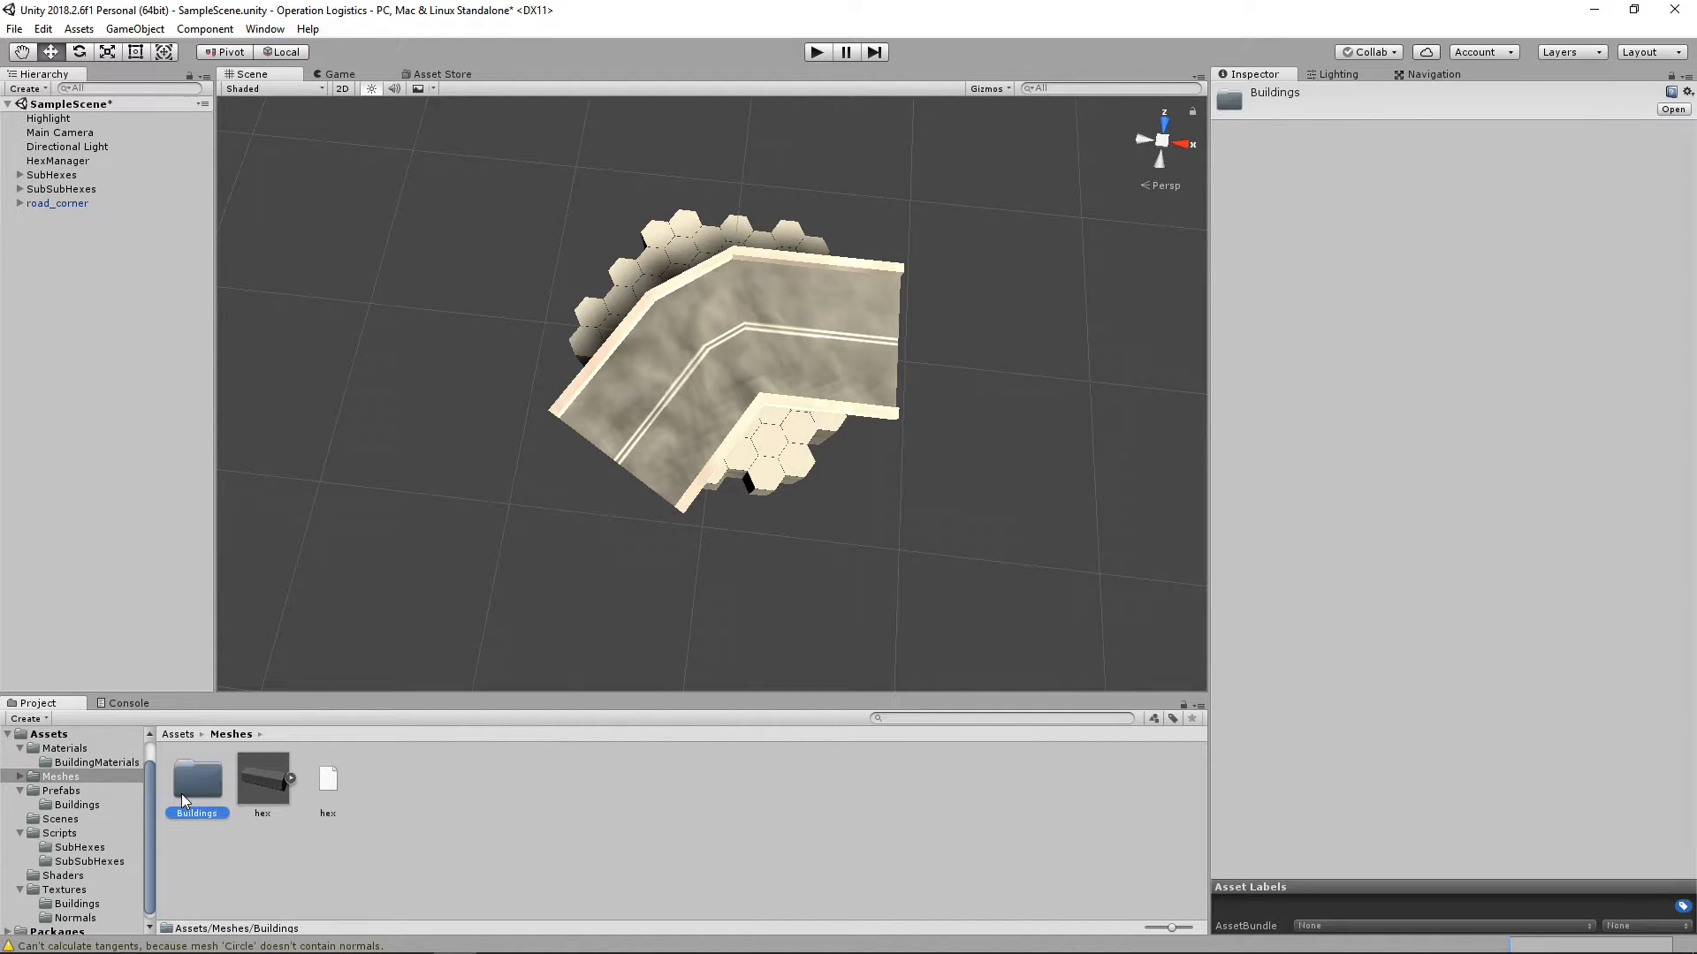
pyautogui.click(265, 782)
pyautogui.doubleClick(188, 793)
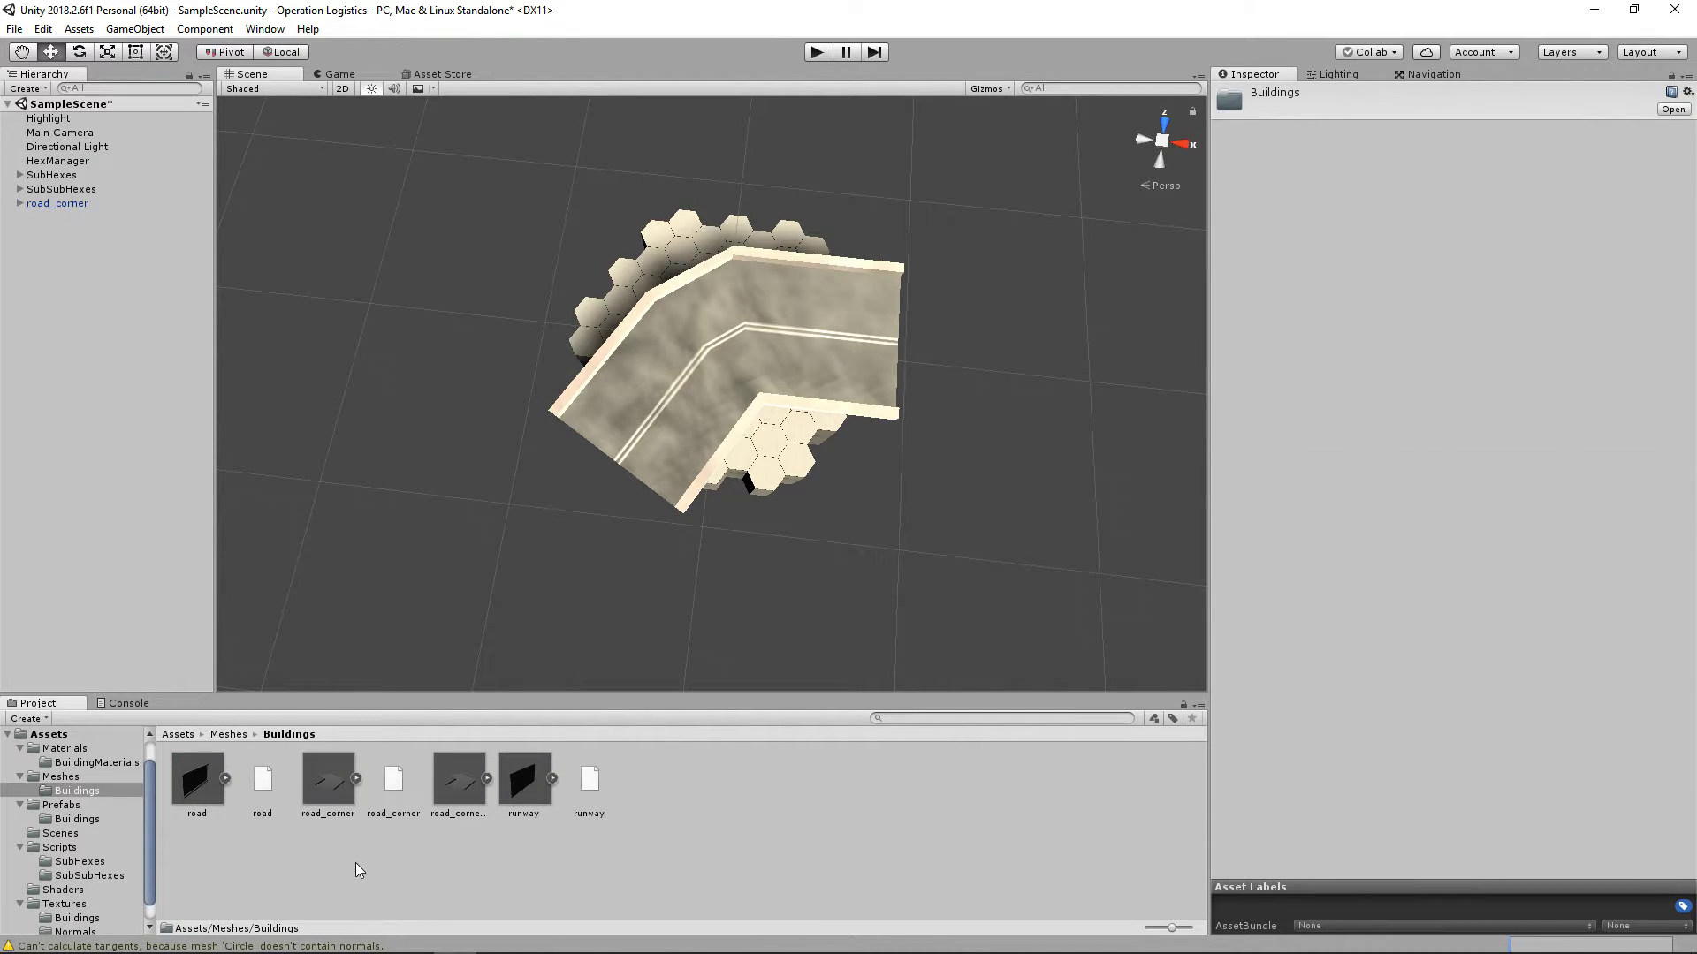
pyautogui.click(458, 801)
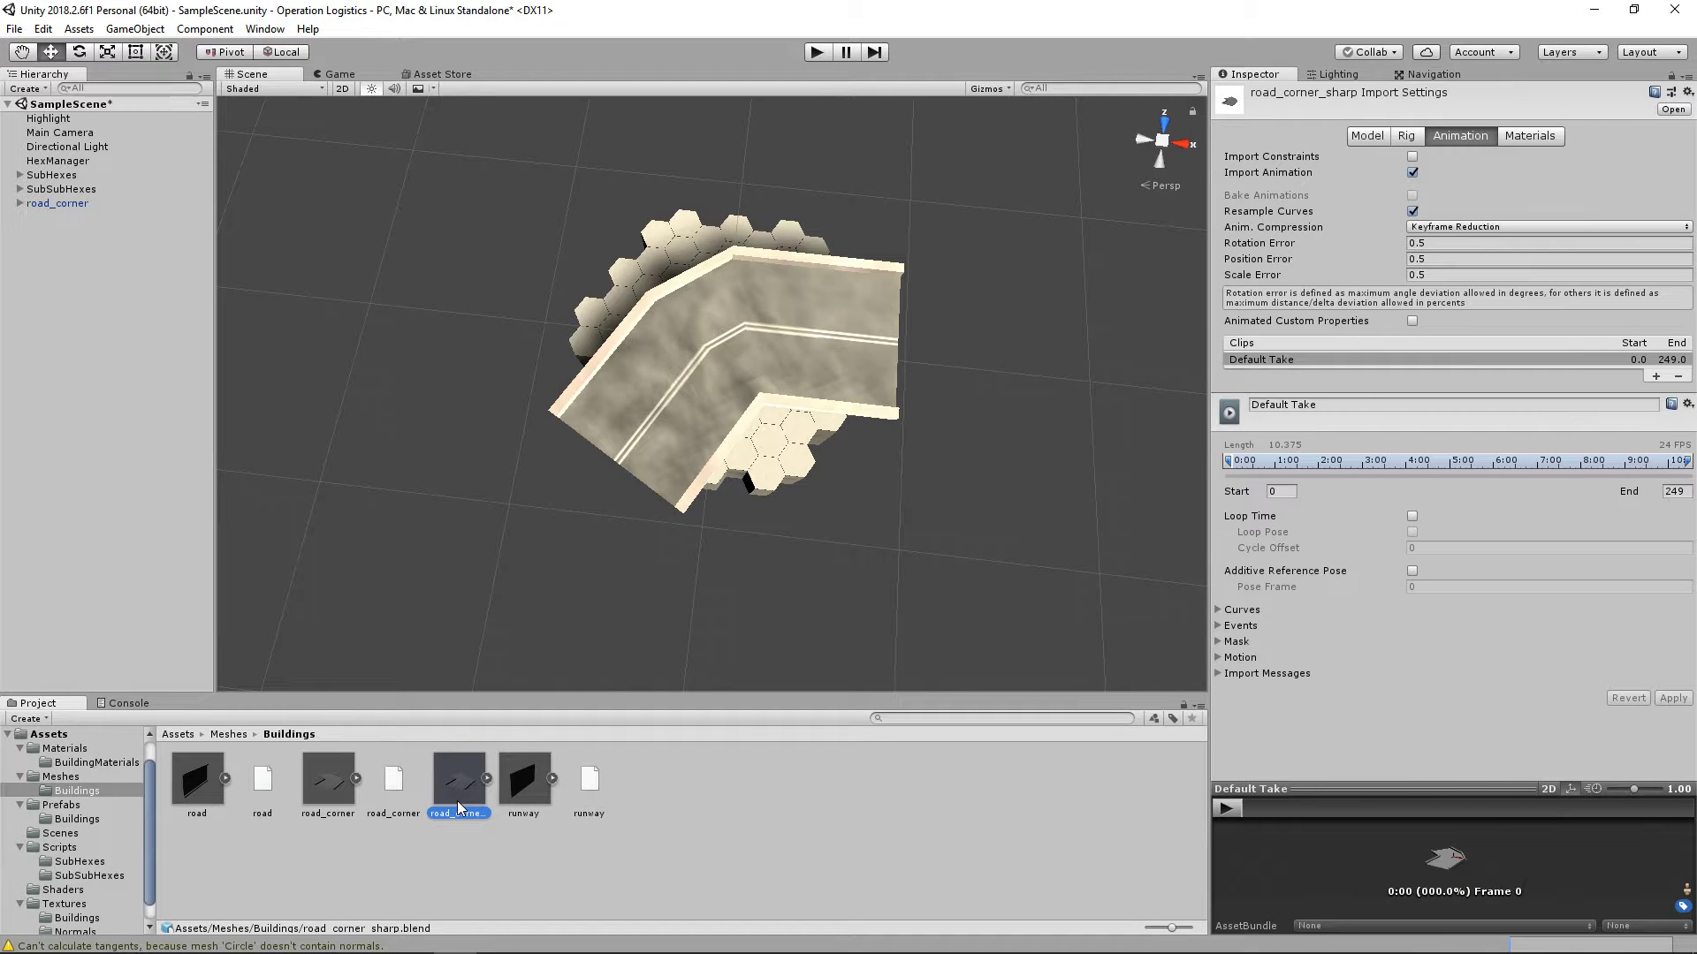
pyautogui.doubleClick(458, 800)
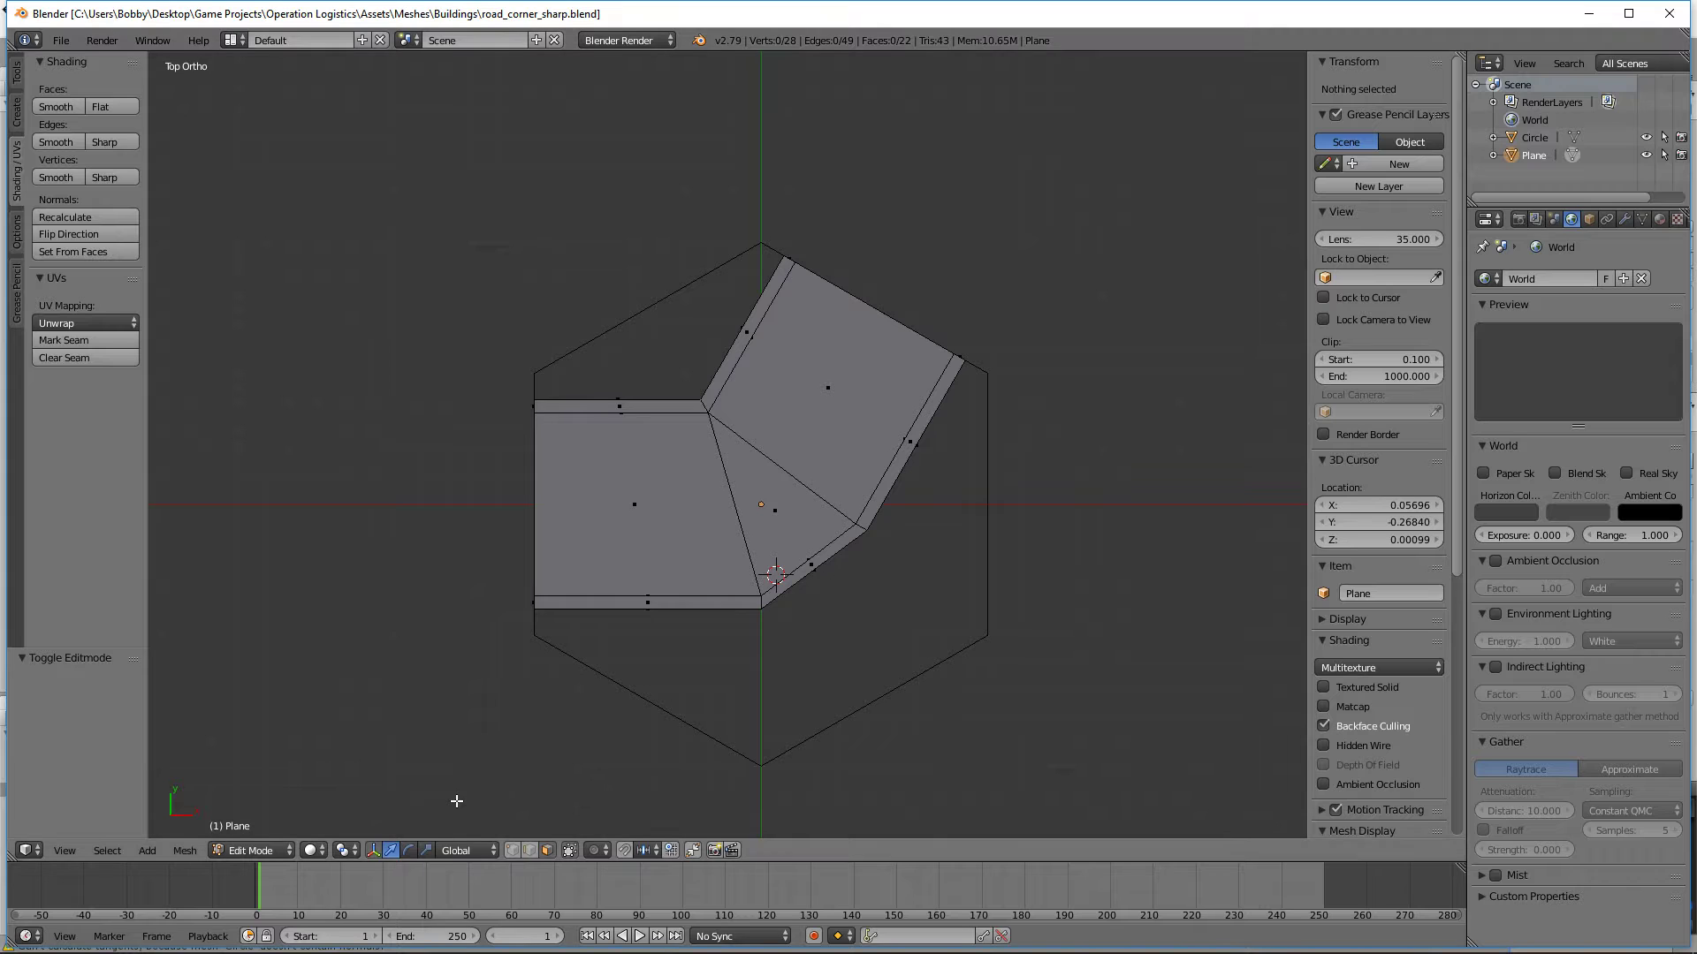
pyautogui.click(1669, 13)
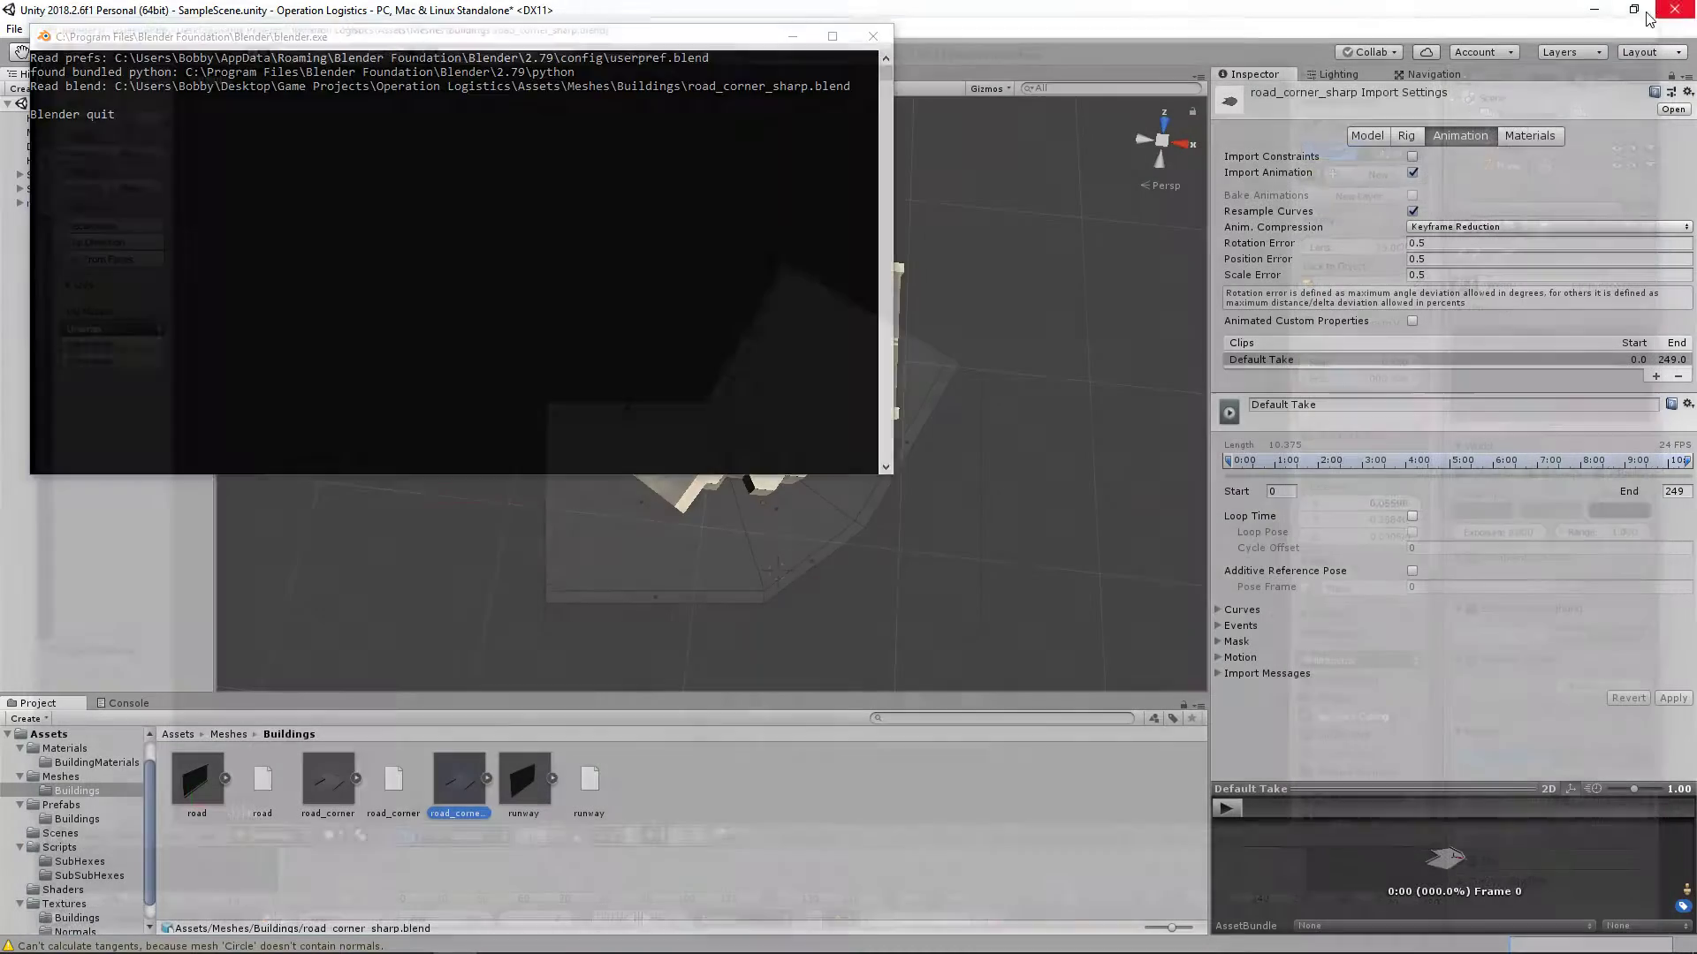
# Step: Open the road_corner mesh in Blender, delete the hexagon guide object, save the file and close Blender
pyautogui.doubleClick(330, 806)
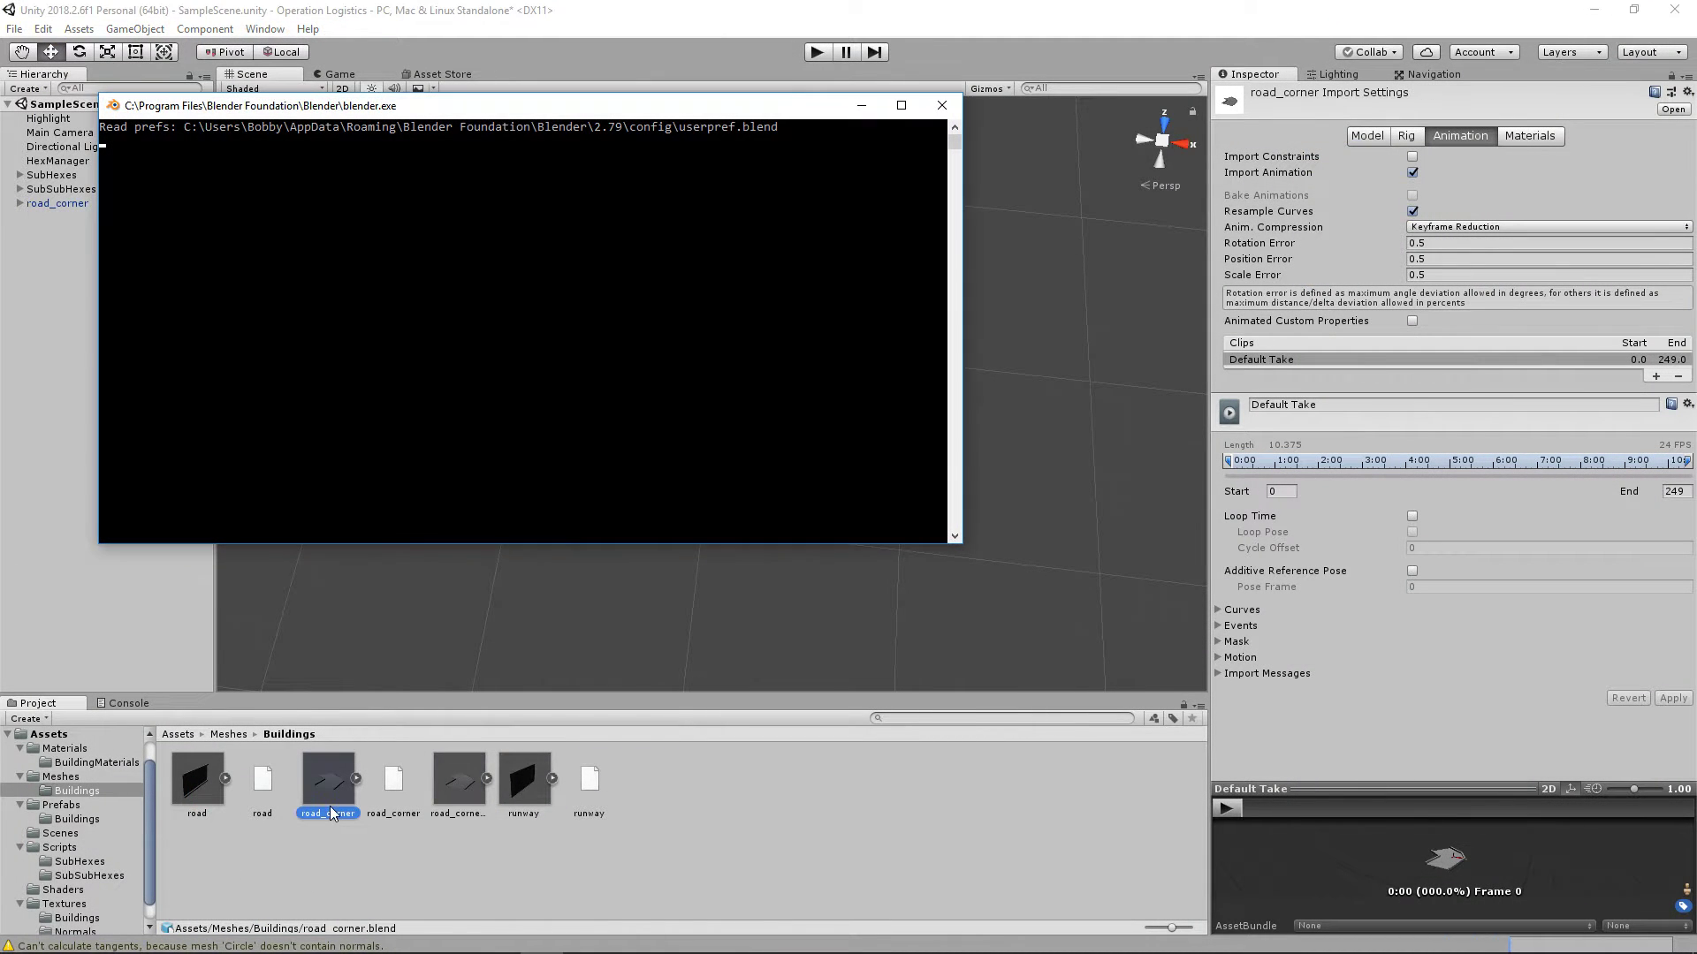
pyautogui.press('Tab')
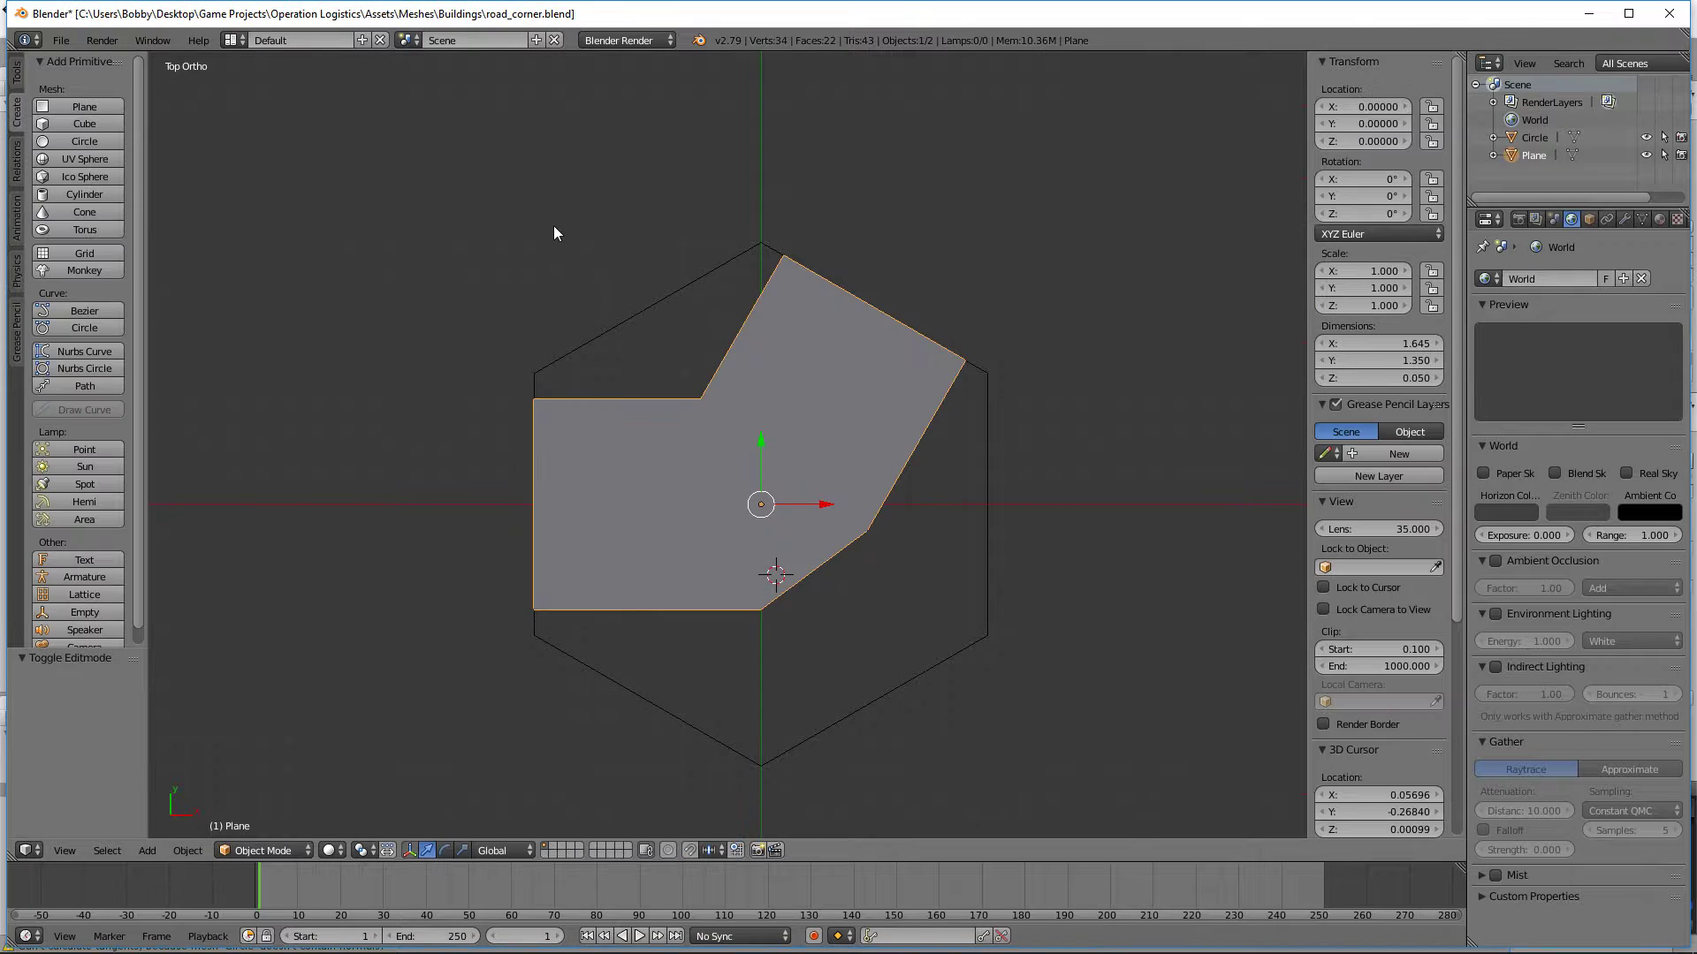
pyautogui.rightClick(601, 334)
pyautogui.press('x')
pyautogui.click(600, 334)
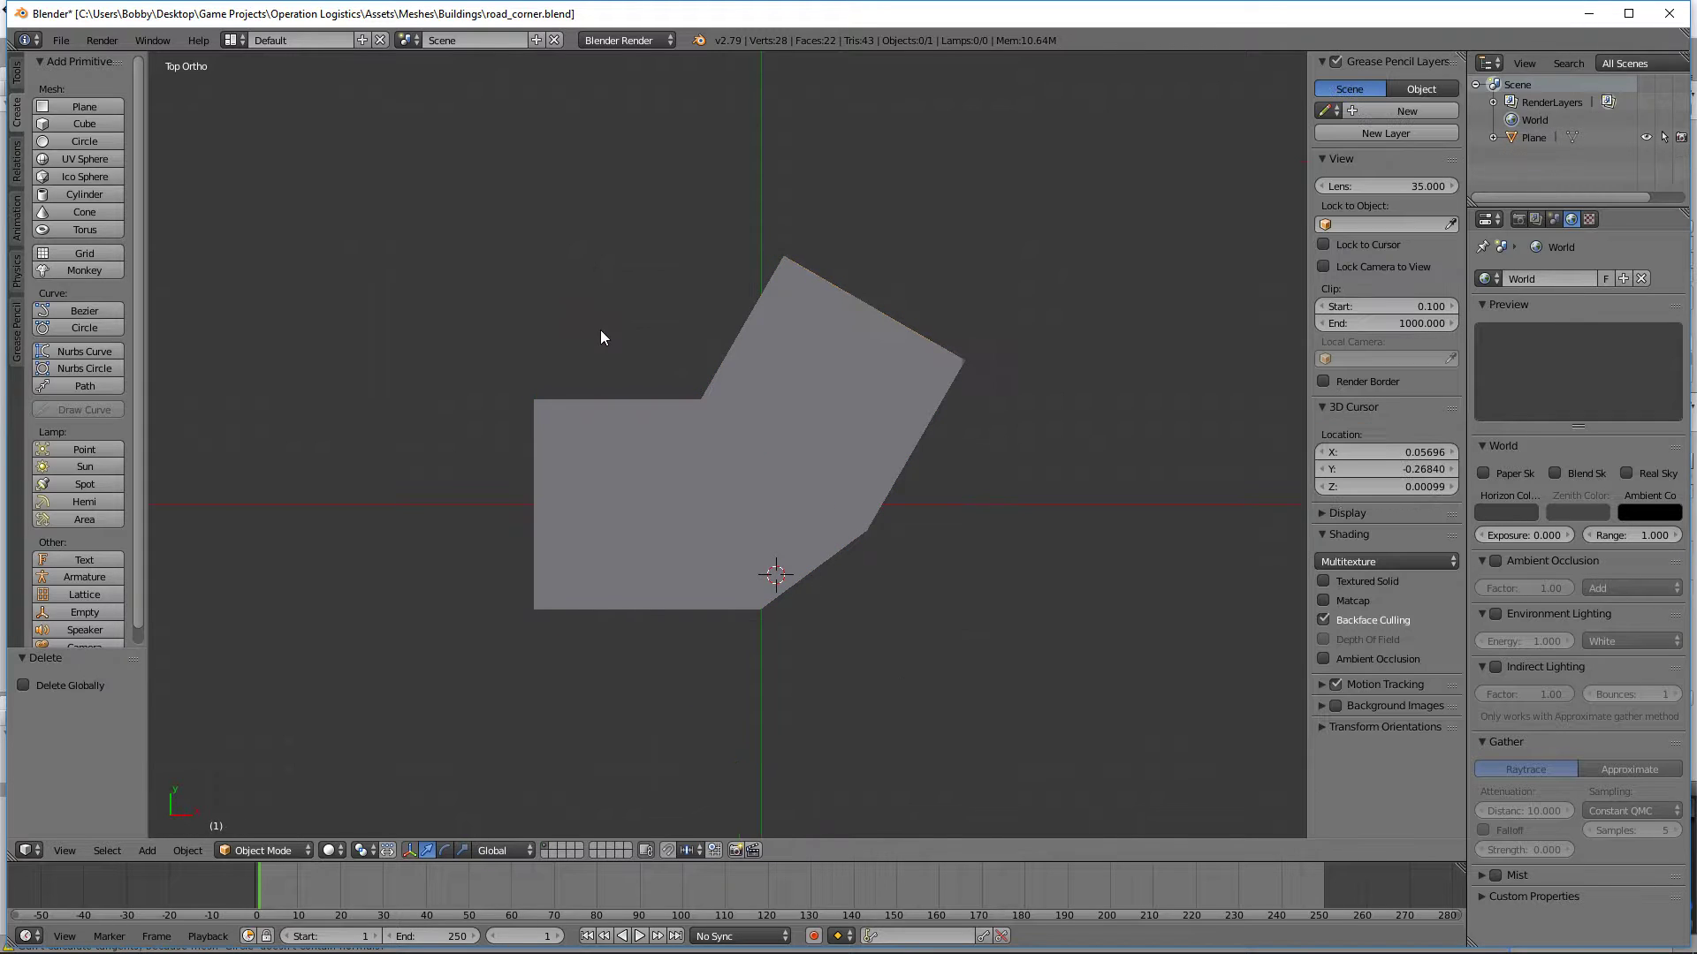
pyautogui.hotkey('ctrl', 's')
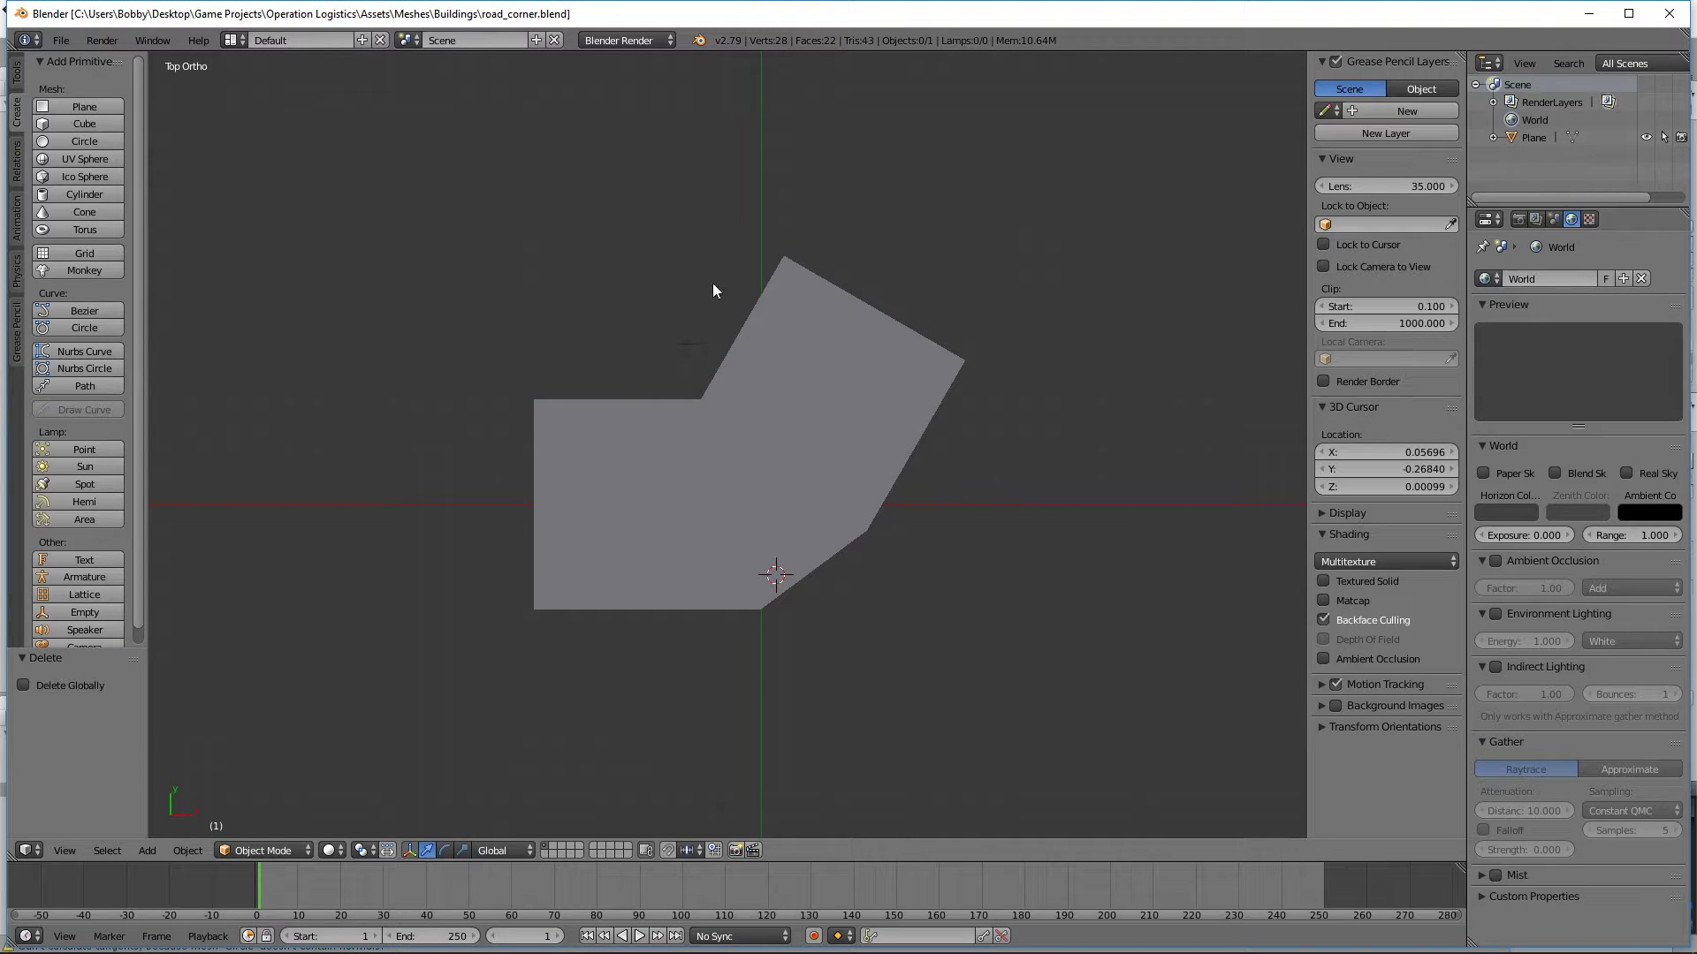
pyautogui.click(1668, 13)
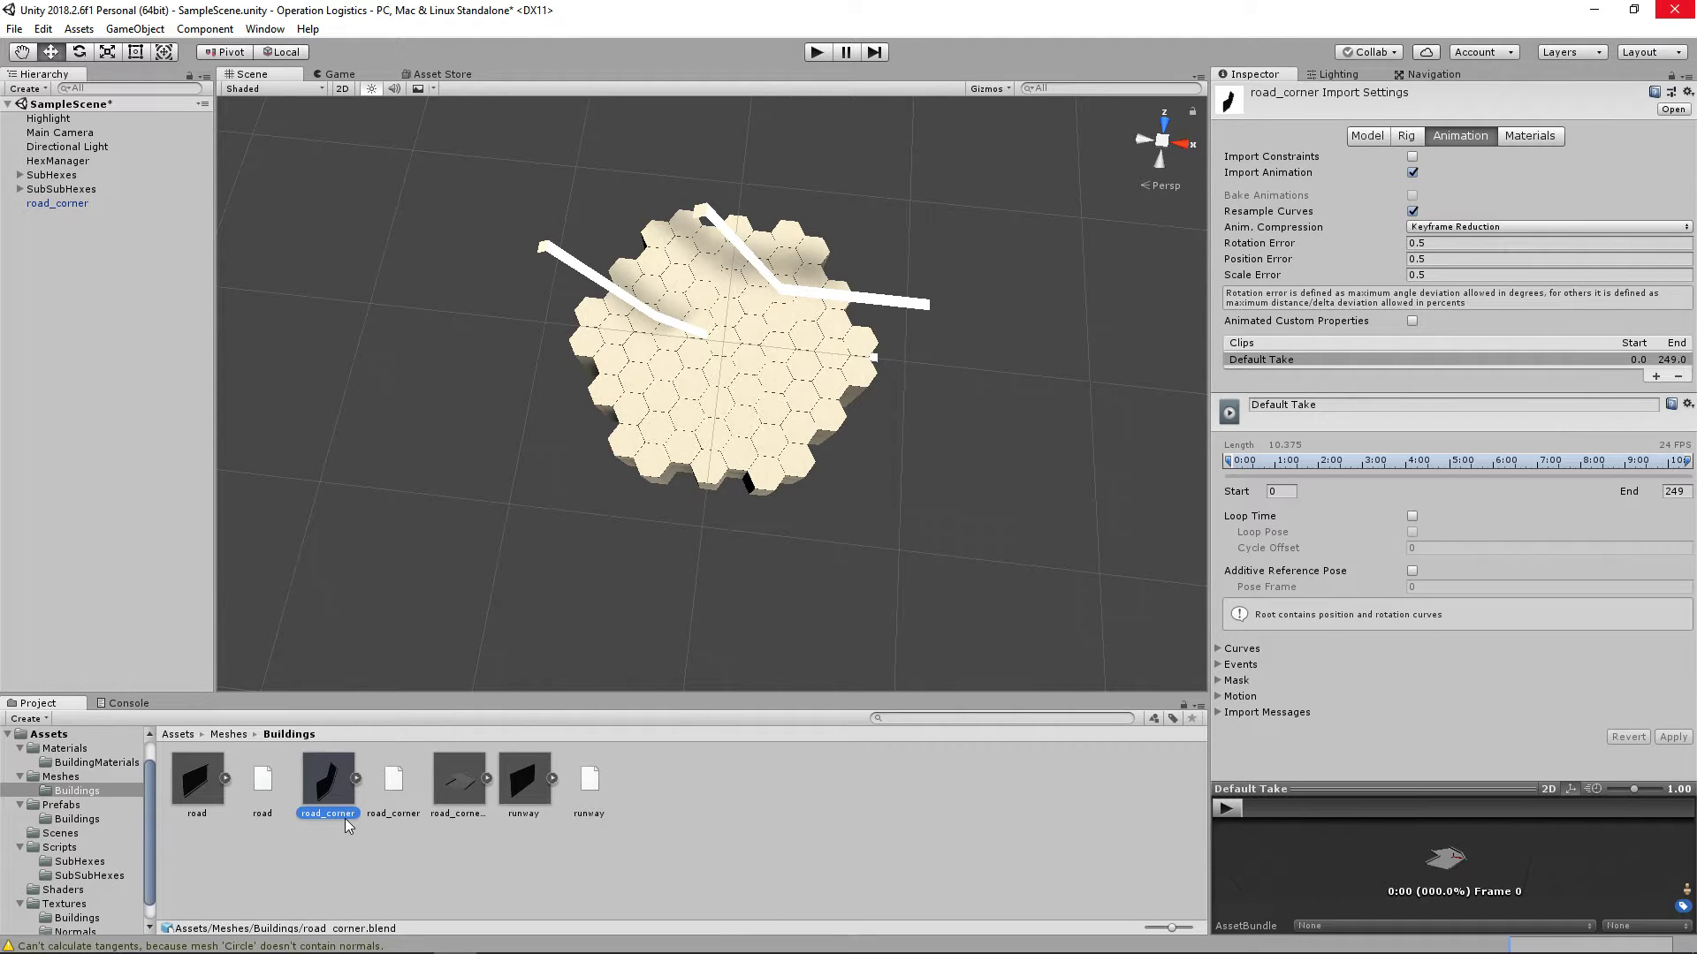
# Step: Replace the scene's road_corner object with a fresh instance of the updated mesh and raise it to Y 0.733
pyautogui.click(333, 857)
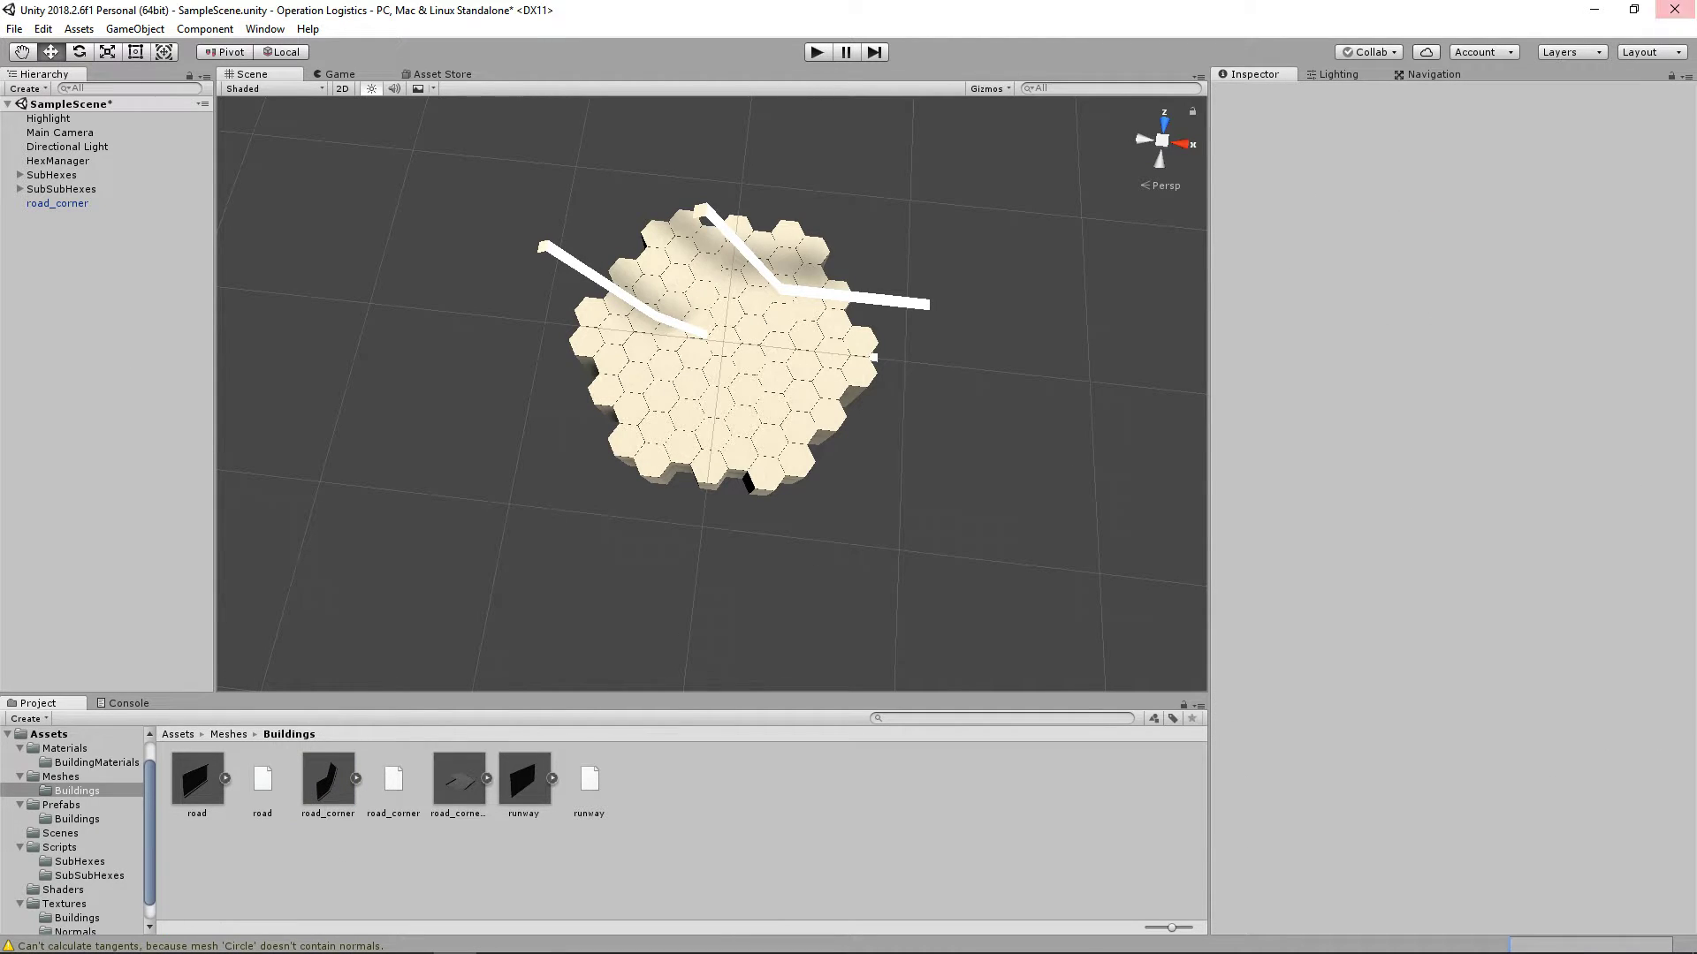
pyautogui.click(87, 205)
pyautogui.press('Delete')
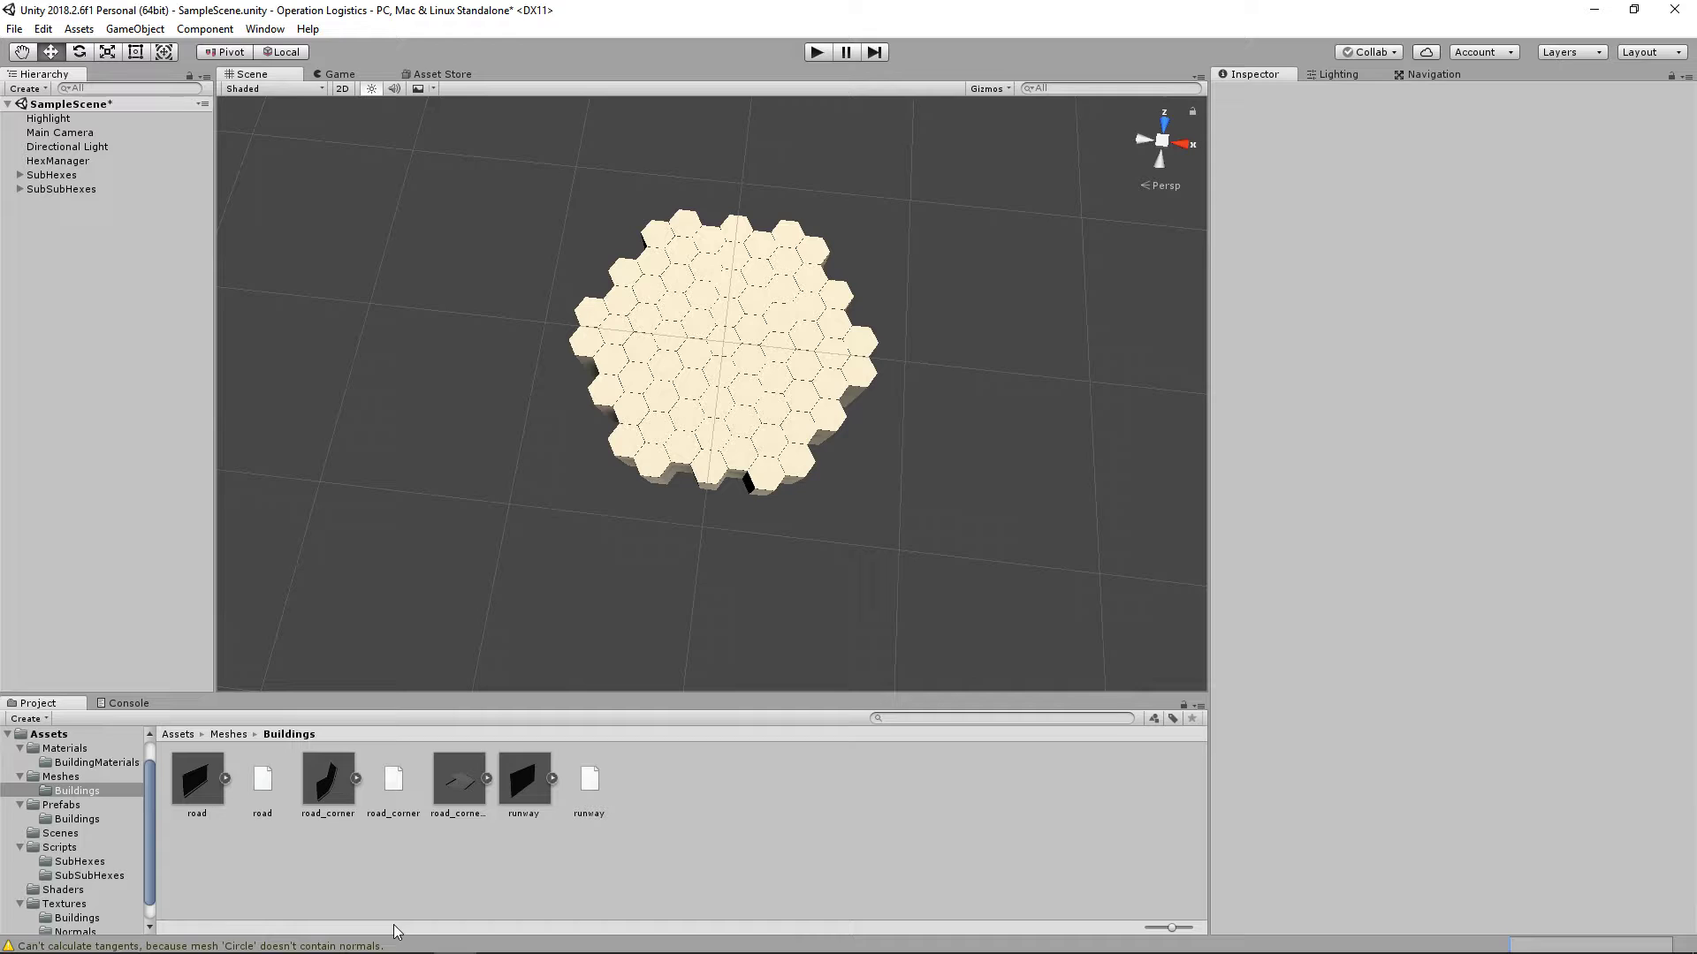
pyautogui.click(327, 800)
pyautogui.moveTo(330, 790); pyautogui.dragTo(85, 368)
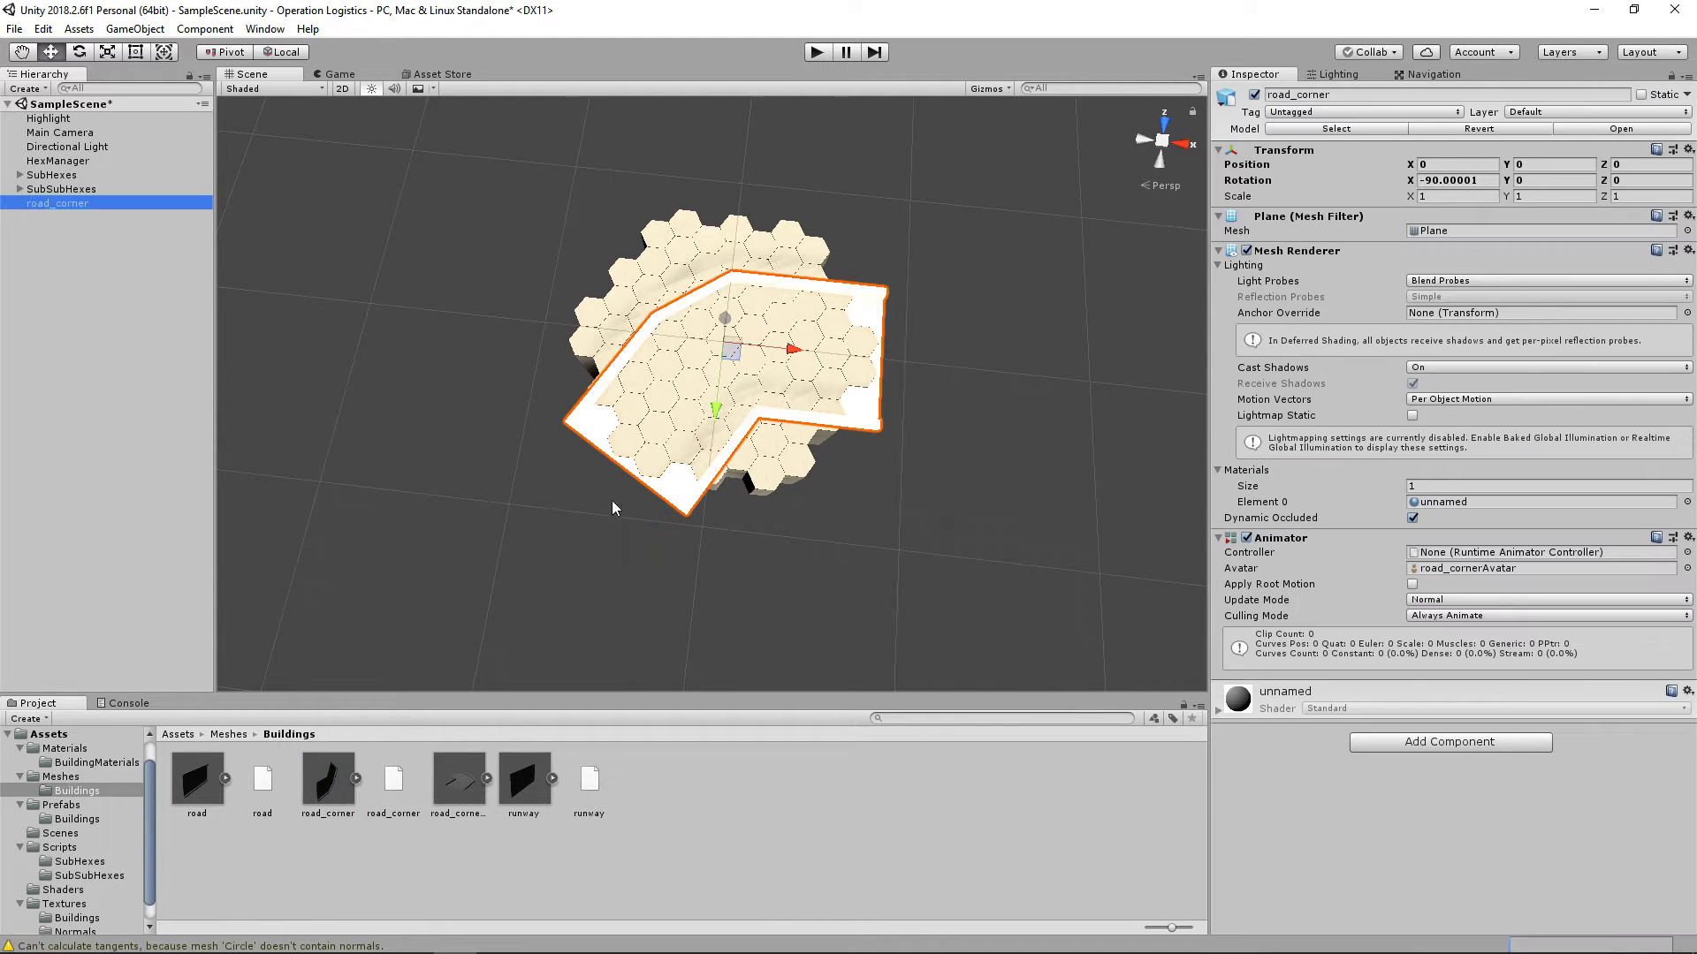
pyautogui.moveTo(730, 294); pyautogui.dragTo(731, 276)
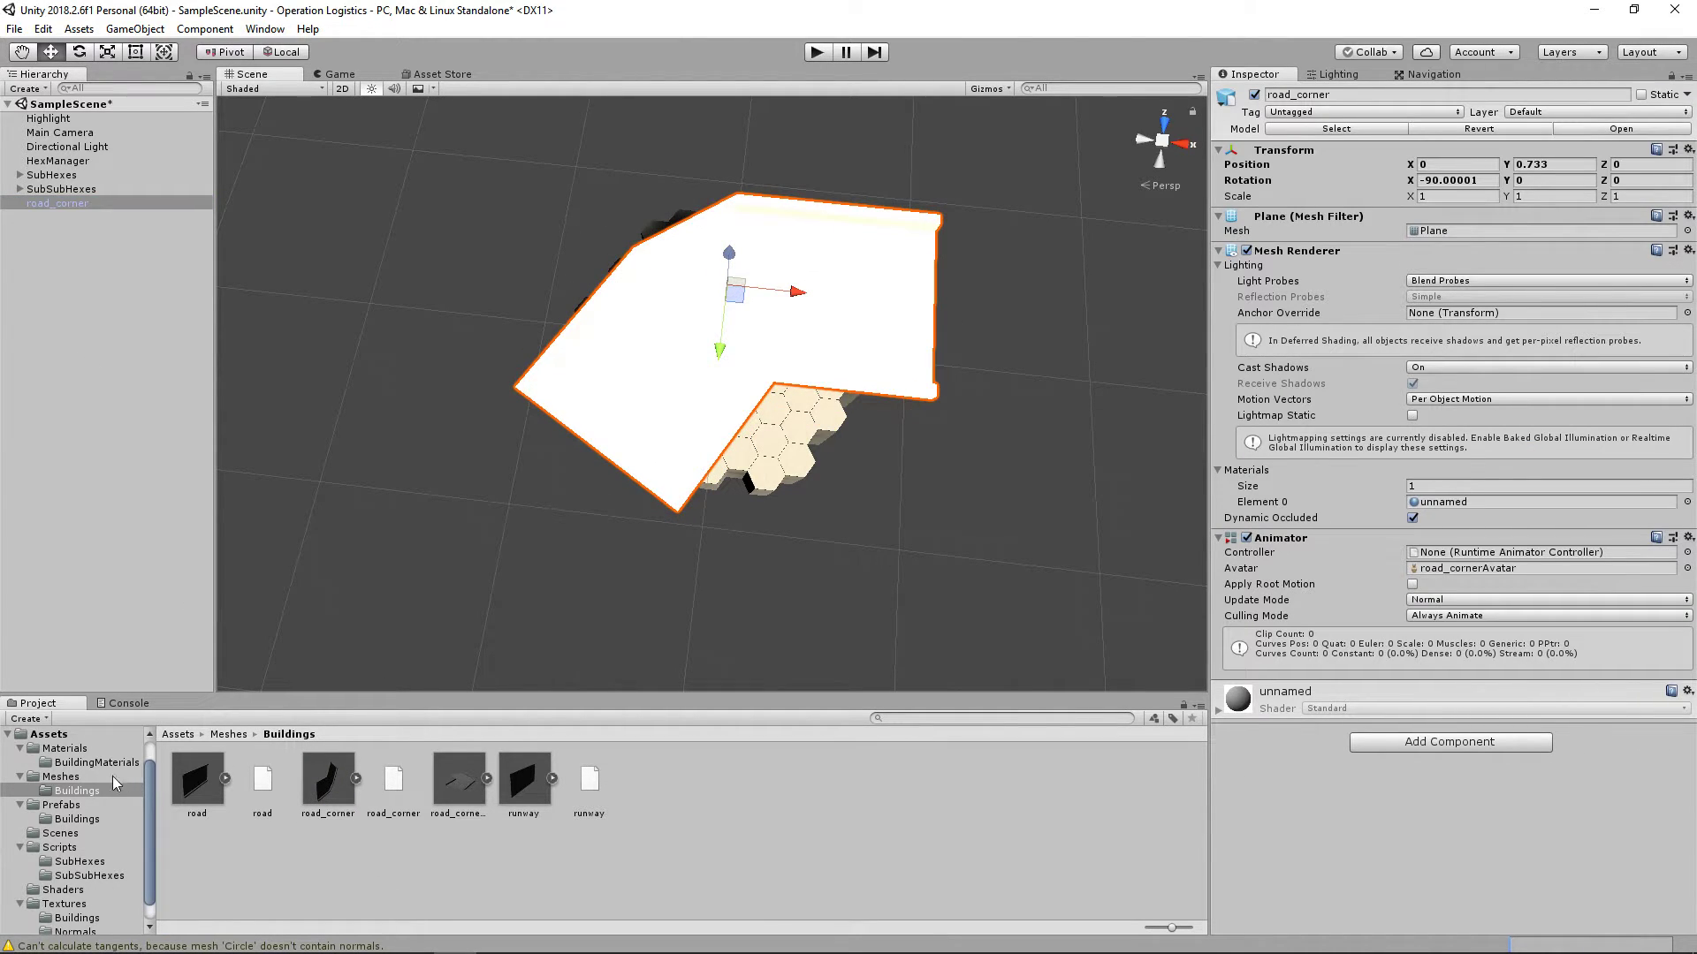
# Step: Apply the Road material from BuildingMaterials to the road corner and view the model from an angle
pyautogui.click(69, 748)
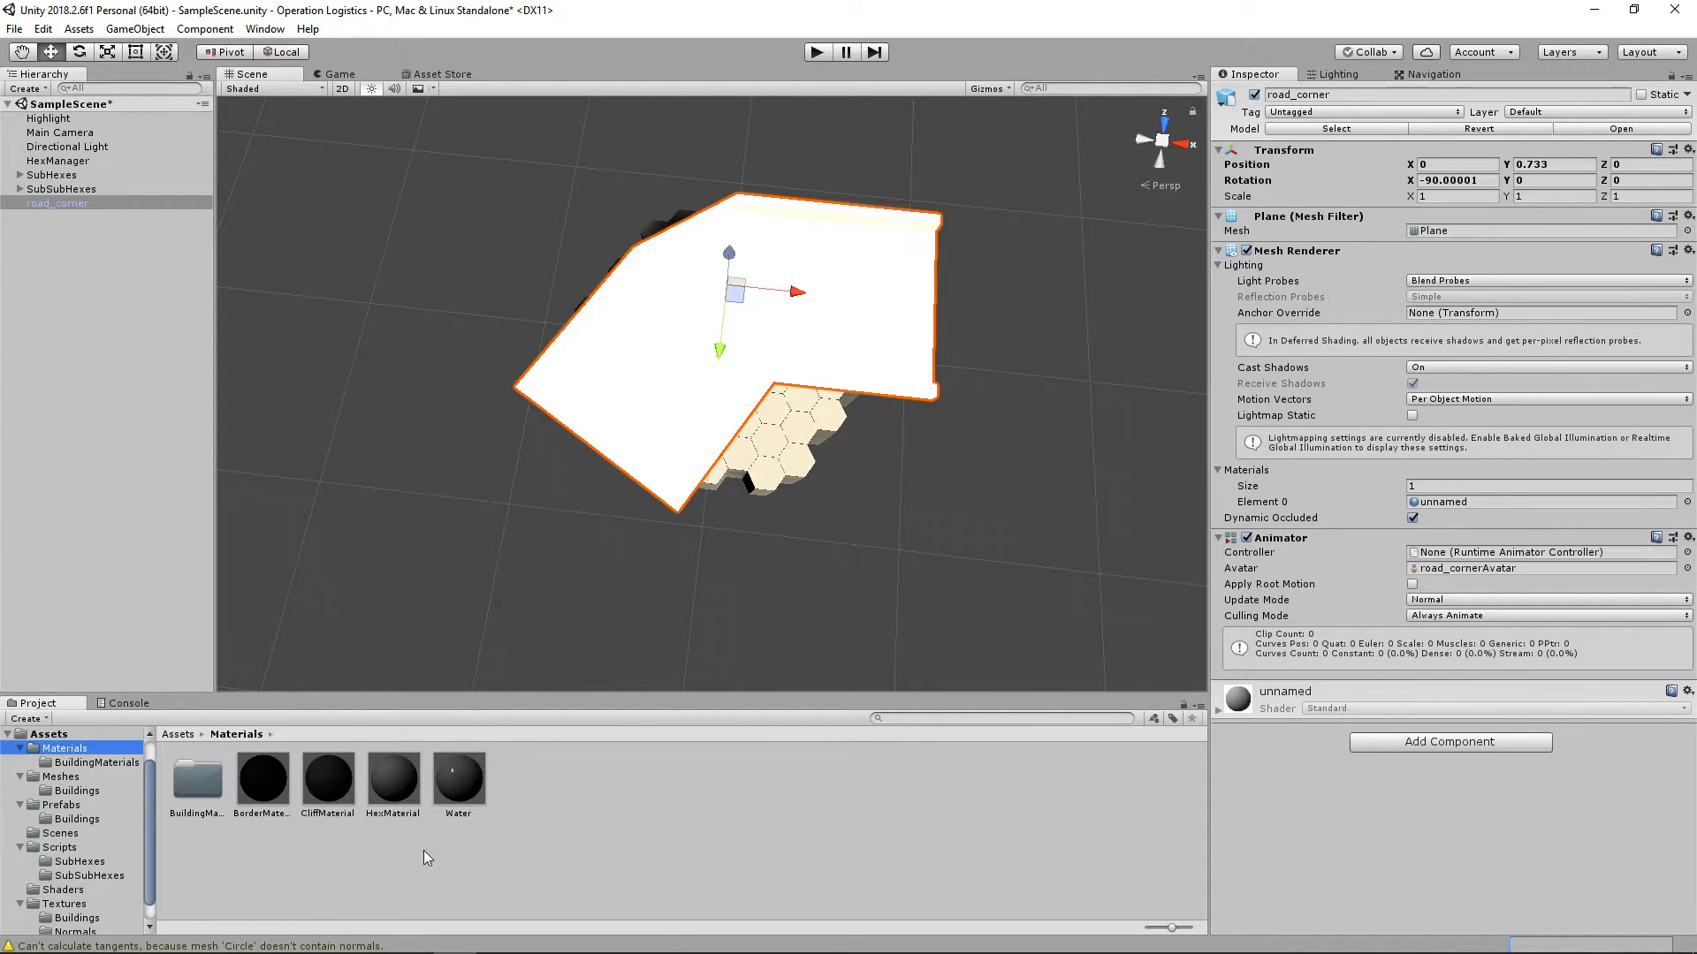
pyautogui.doubleClick(197, 779)
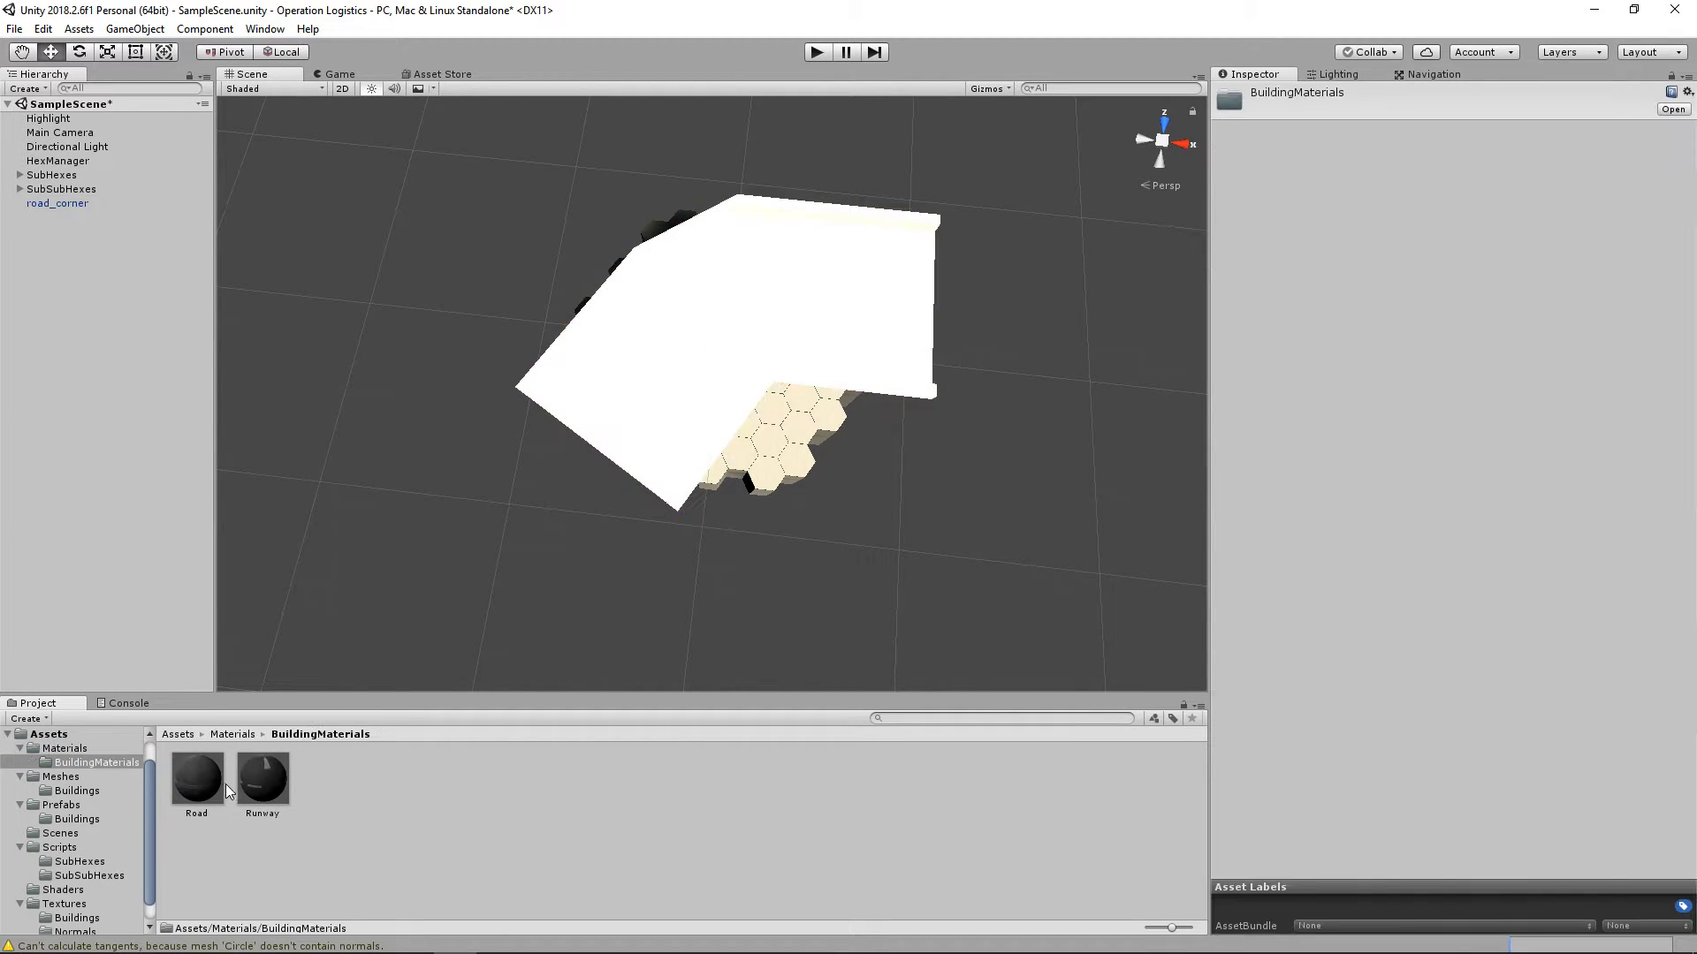
pyautogui.moveTo(221, 782); pyautogui.dragTo(708, 368)
pyautogui.keyDown('alt'); pyautogui.moveTo(670, 656); pyautogui.dragTo(837, 418); pyautogui.keyUp('alt')
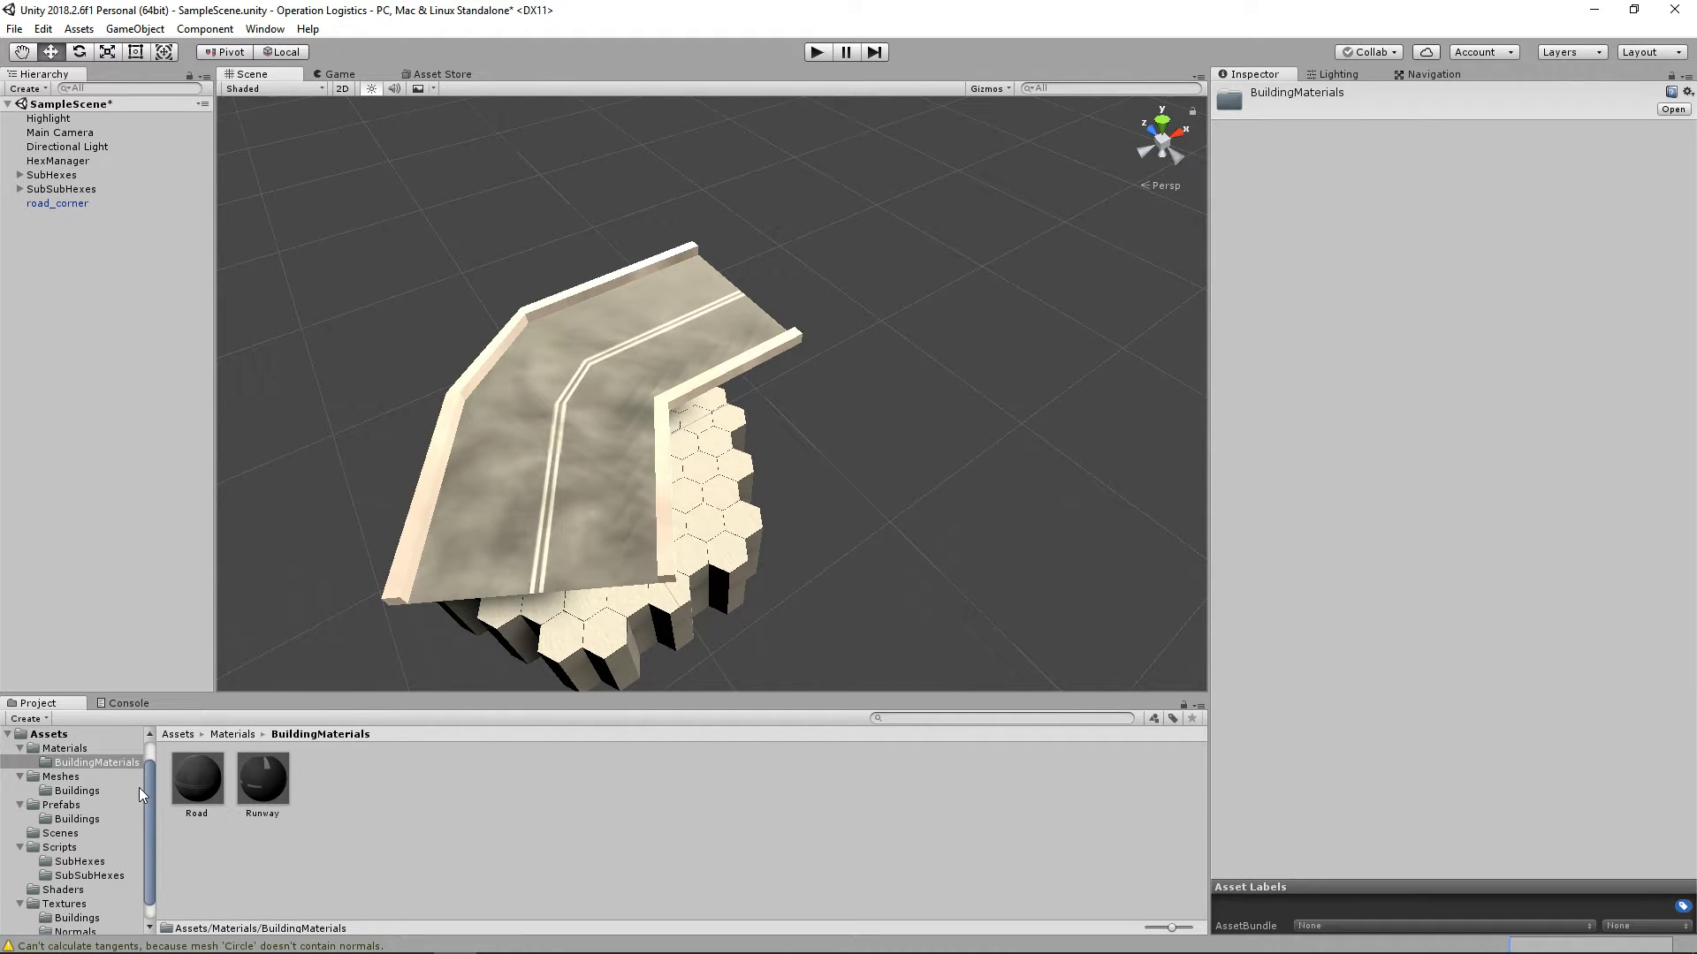
# Step: Open road_corner_sharp from the Meshes Buildings folder in Blender and select the end vertices of the angled road section
pyautogui.click(70, 790)
pyautogui.moveTo(441, 935)
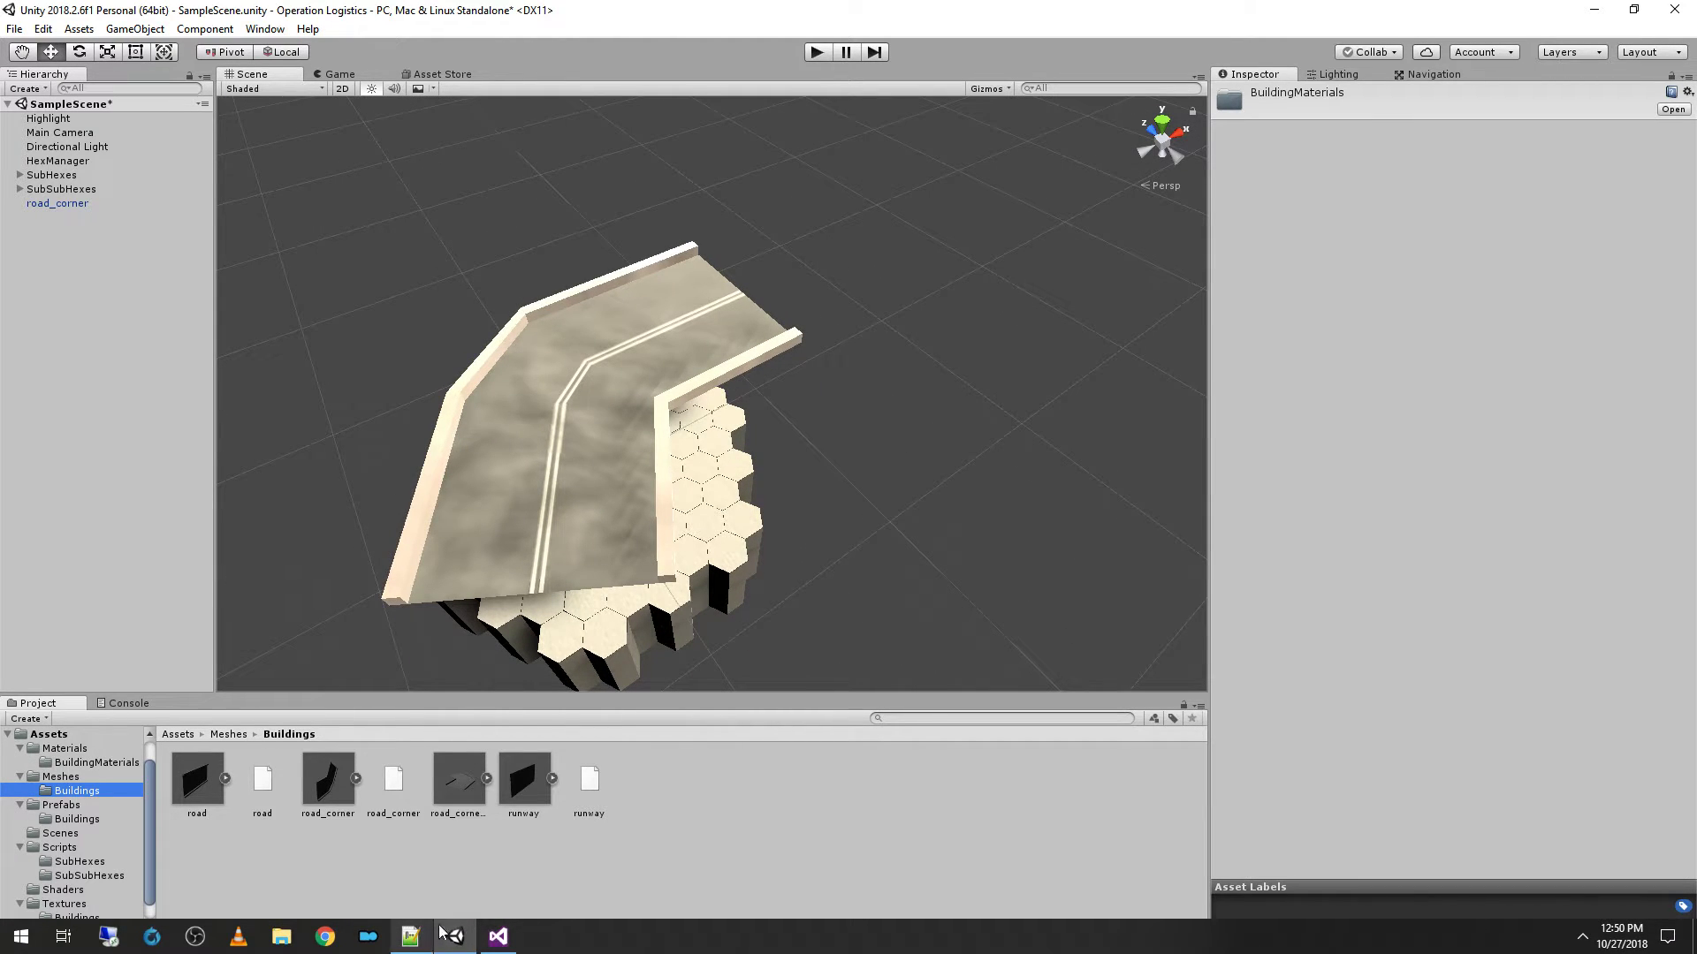
pyautogui.doubleClick(460, 790)
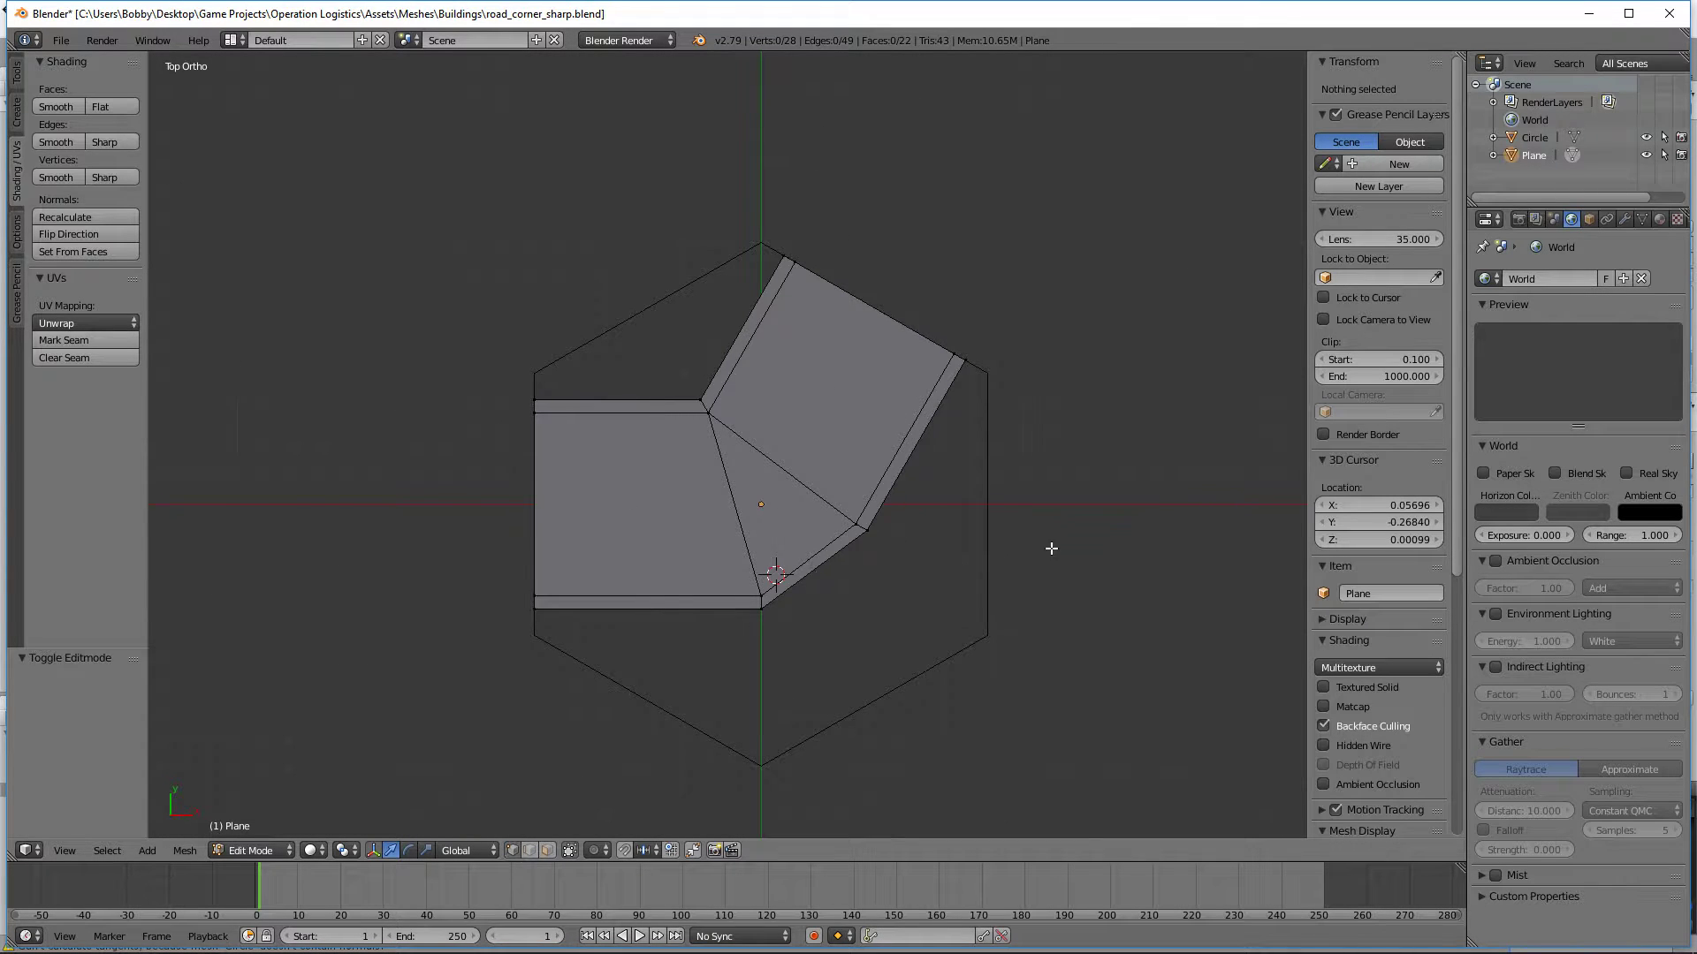
pyautogui.moveTo(1051, 549); pyautogui.dragTo(771, 717, button='middle')
pyautogui.press('b')
pyautogui.moveTo(771, 717); pyautogui.dragTo(492, 587)
pyautogui.moveTo(492, 587); pyautogui.dragTo(962, 752, button='middle')
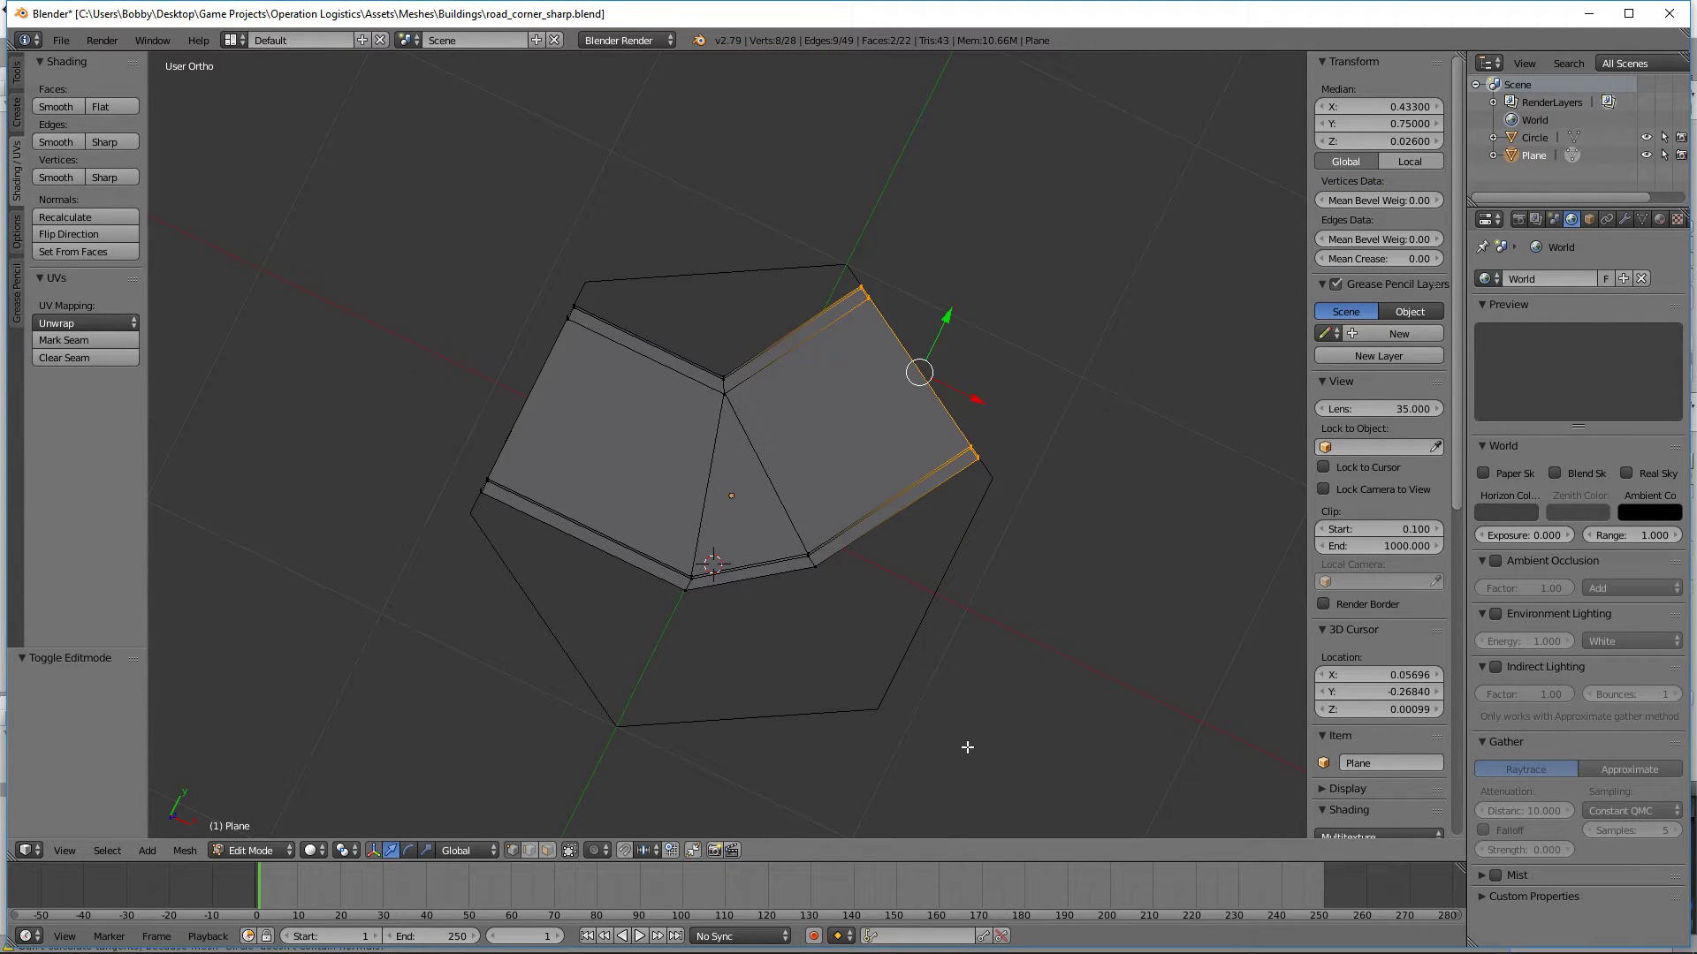
# Step: In top view, rotate the selected road end by -60° and move it -0.866 along X, leaving nothing selected
pyautogui.press('KP_7')
pyautogui.write('r-60')
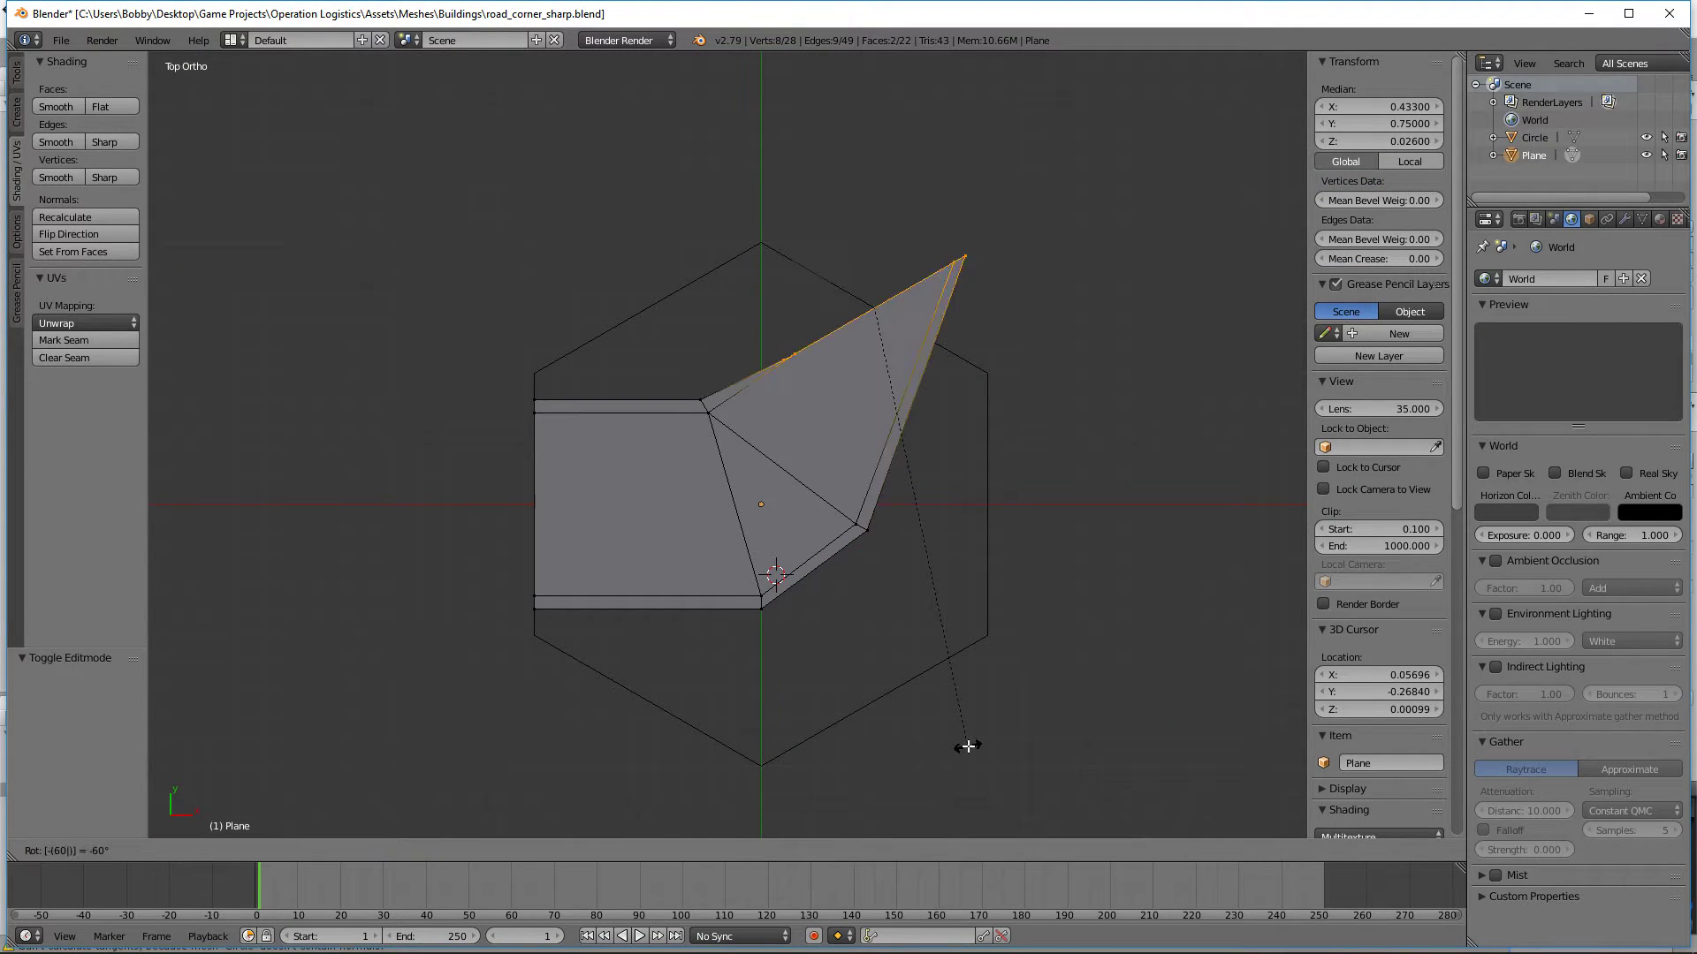
pyautogui.press('Return')
pyautogui.press('g')
pyautogui.press('x')
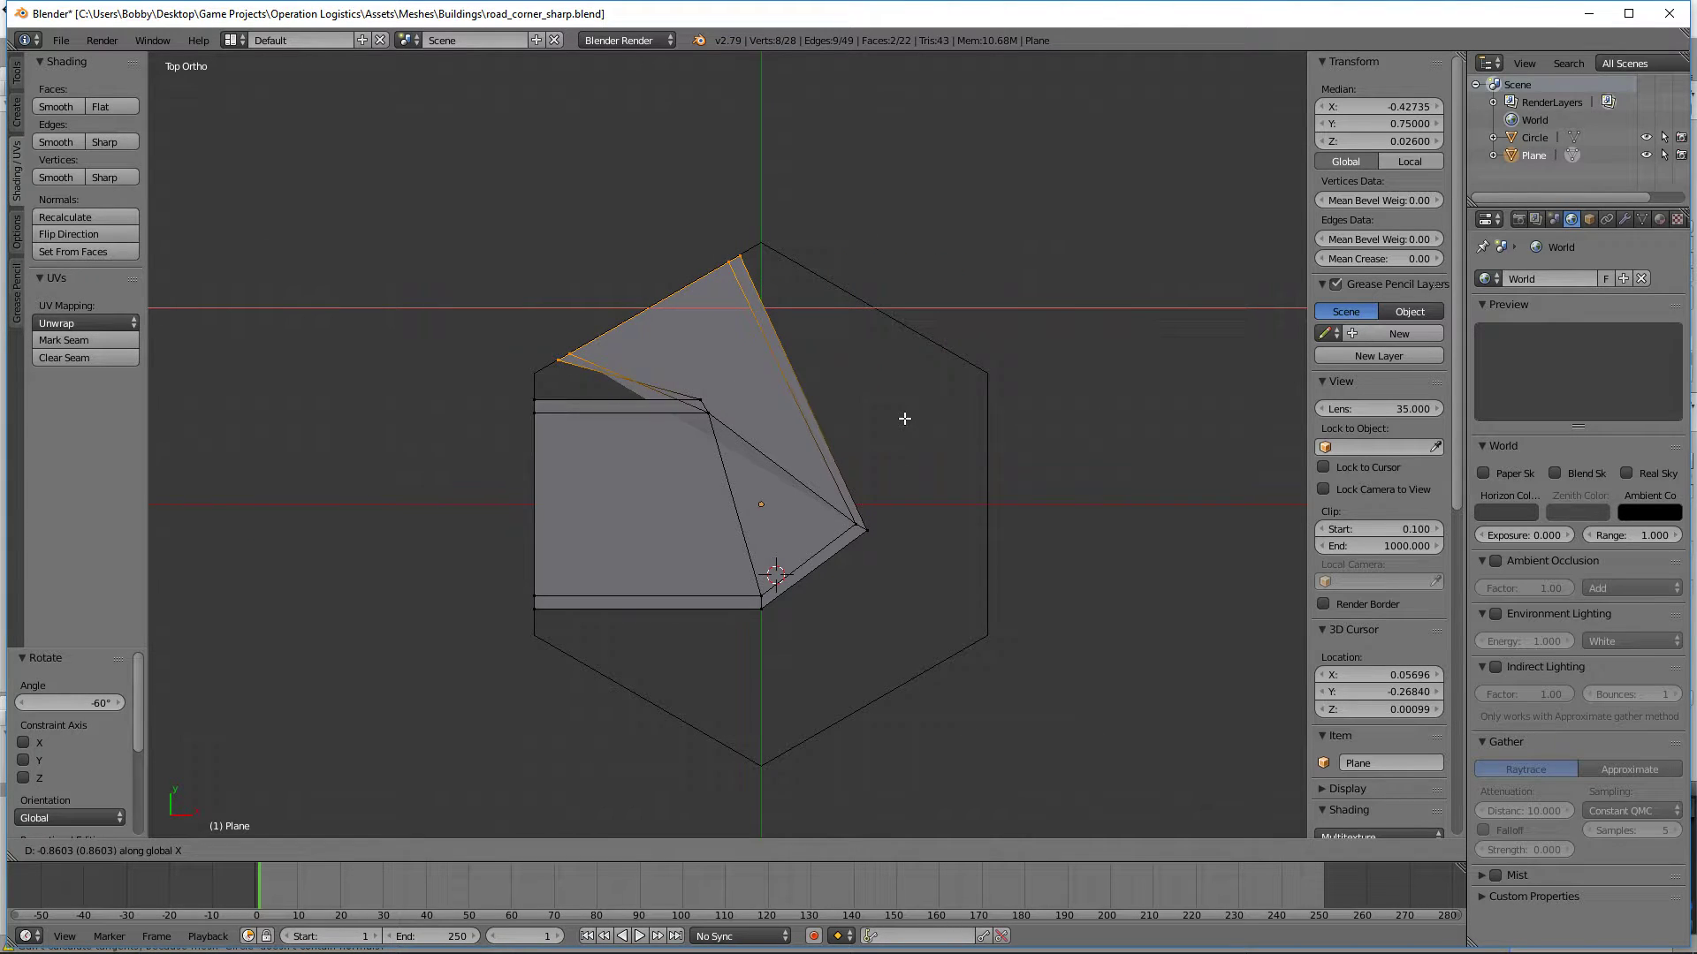
pyautogui.write('-.866')
pyautogui.press('Return')
pyautogui.scroll(5, 674, 374)
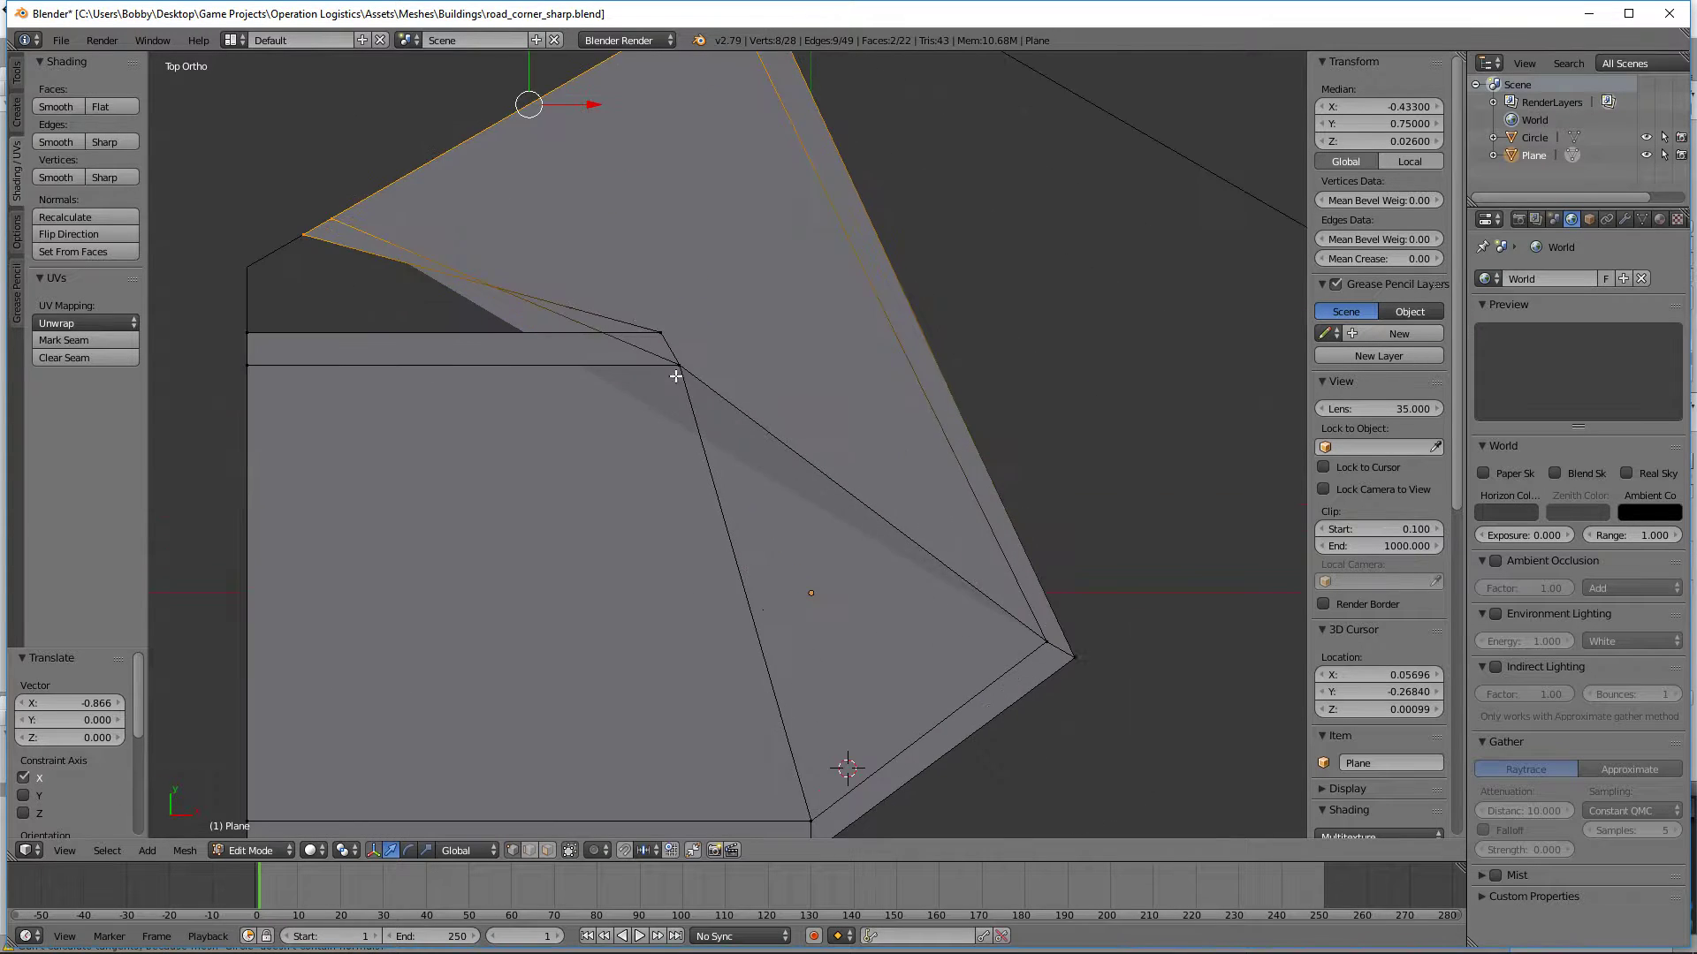
pyautogui.scroll(-5, 837, 610)
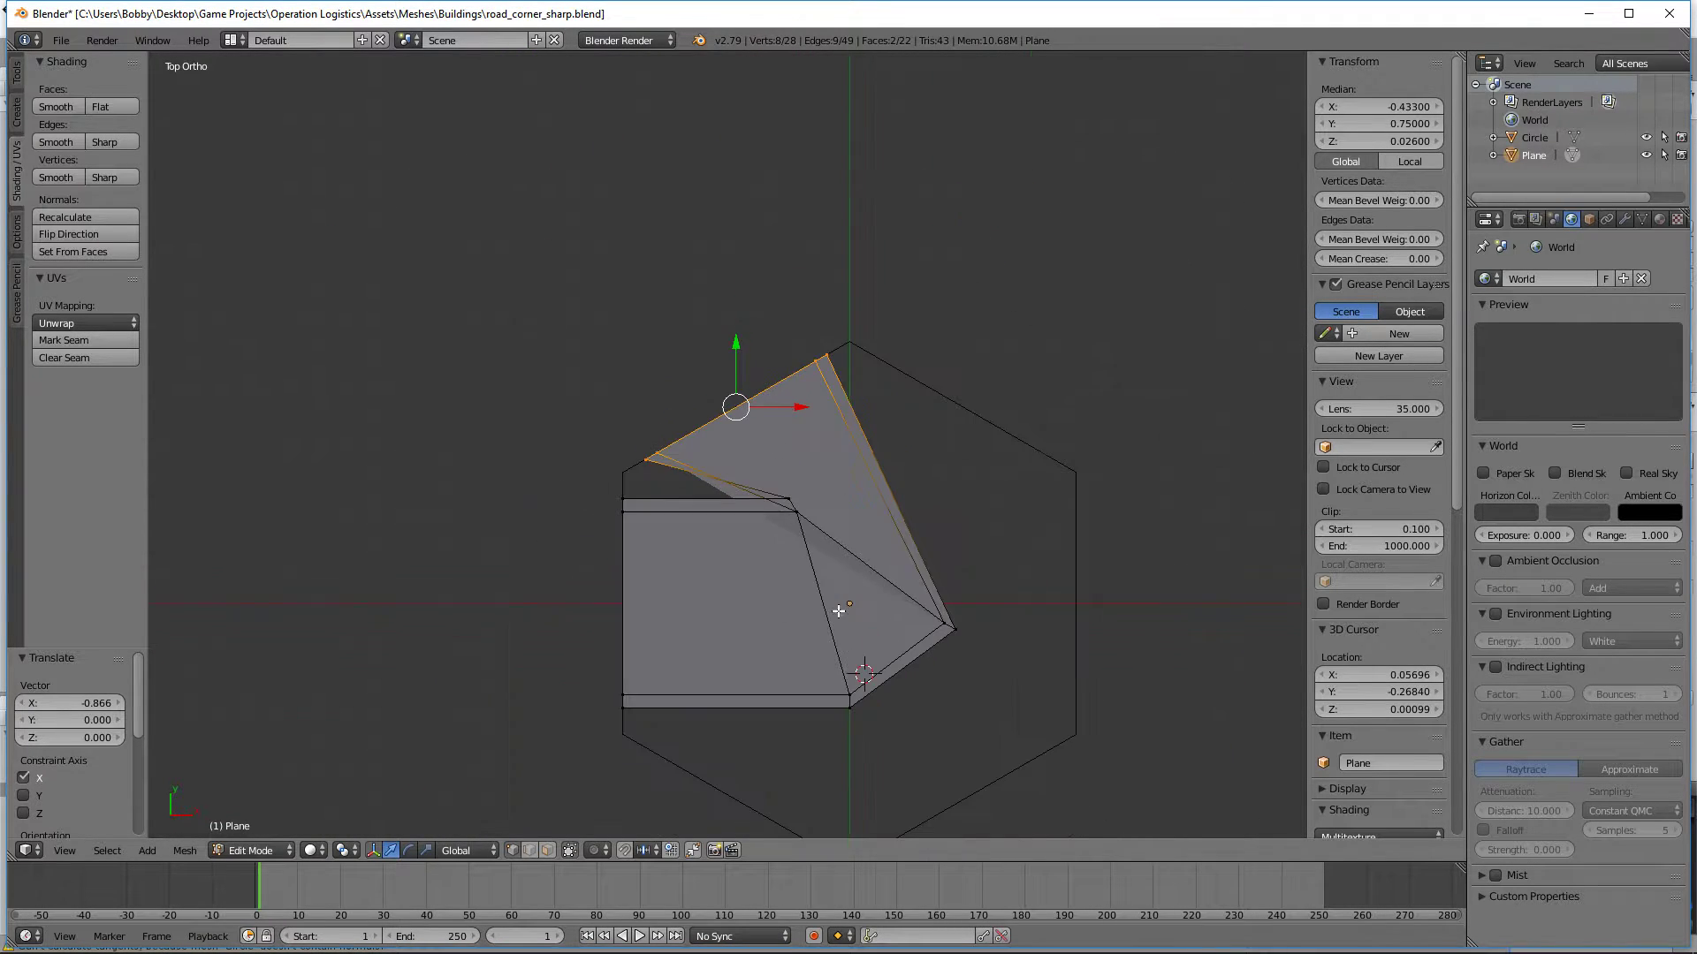
pyautogui.press('a')
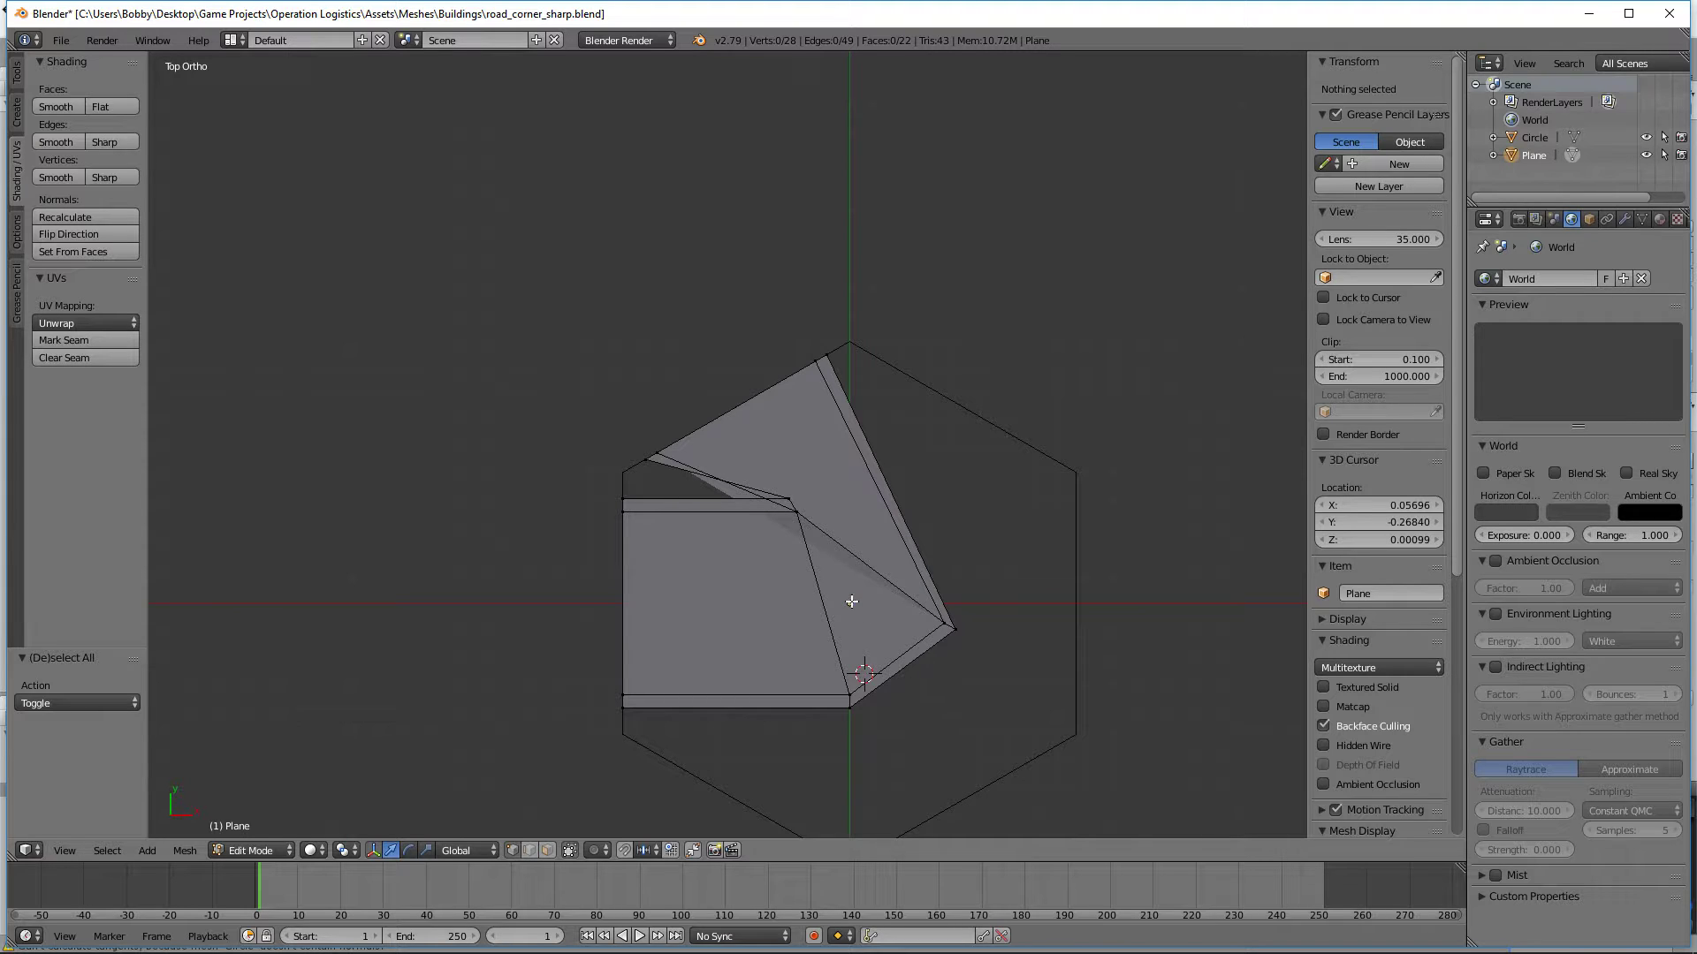
# Step: Select the four stacked vertices of the inner road corner and try to edge-slide them toward the road ends
pyautogui.press('b')
pyautogui.moveTo(845, 552); pyautogui.dragTo(742, 453)
pyautogui.moveTo(901, 568); pyautogui.dragTo(696, 470, button='middle')
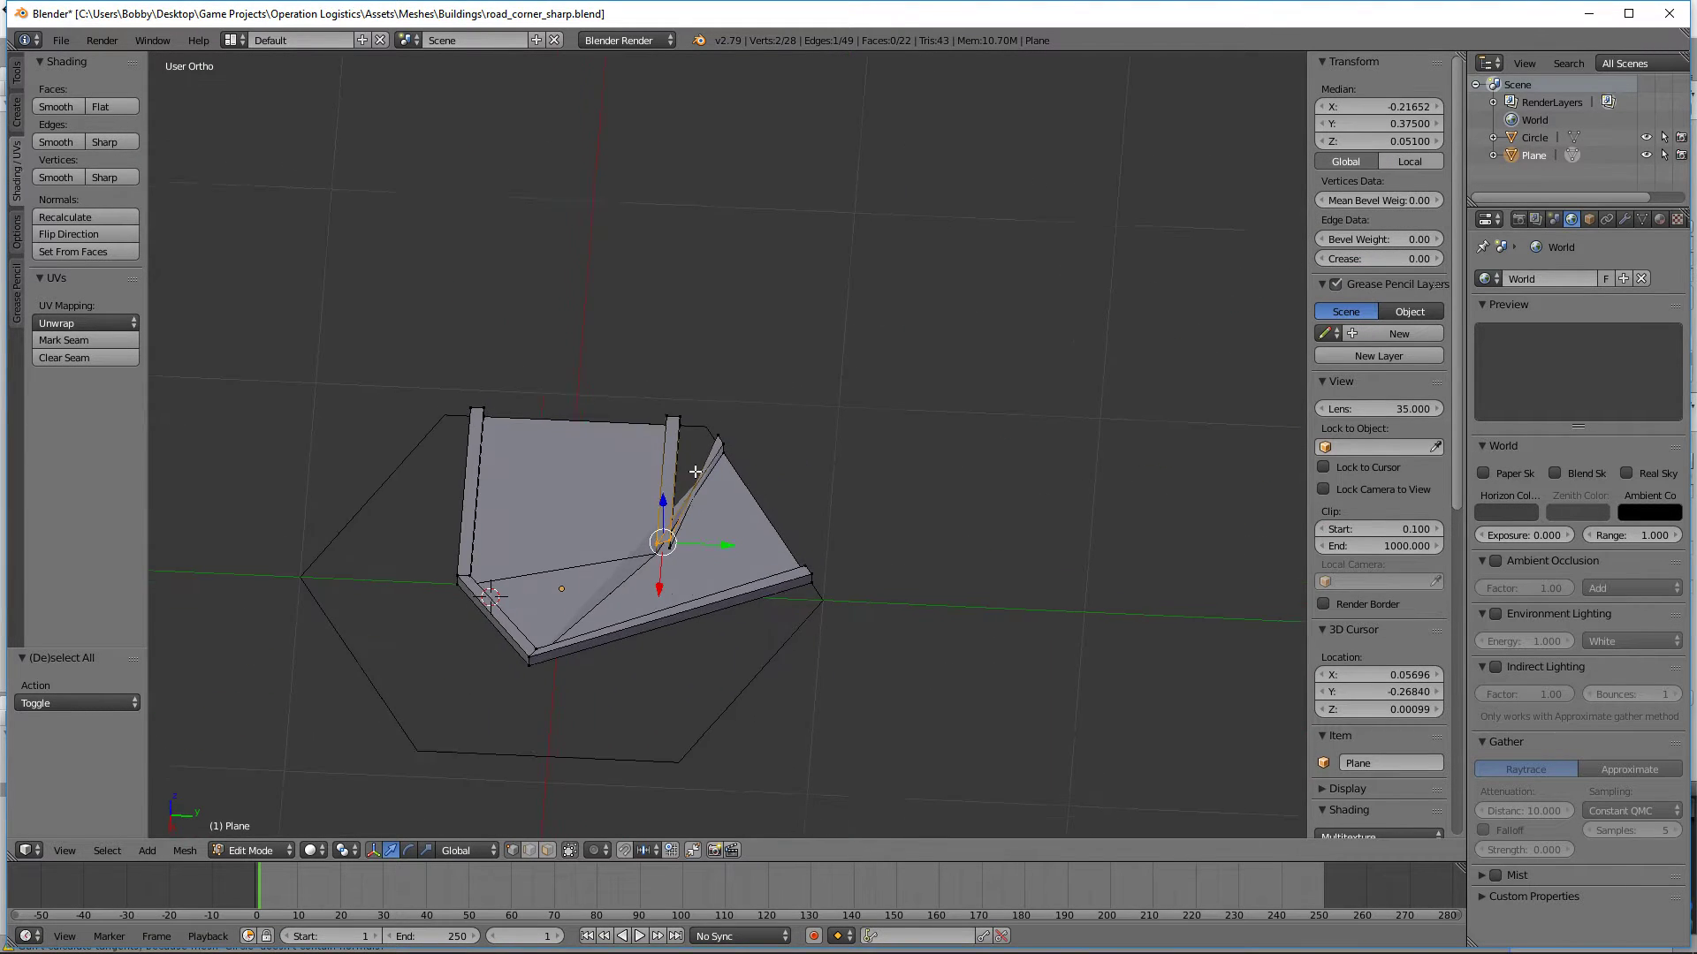
pyautogui.press('z')
pyautogui.moveTo(684, 550); pyautogui.dragTo(619, 500)
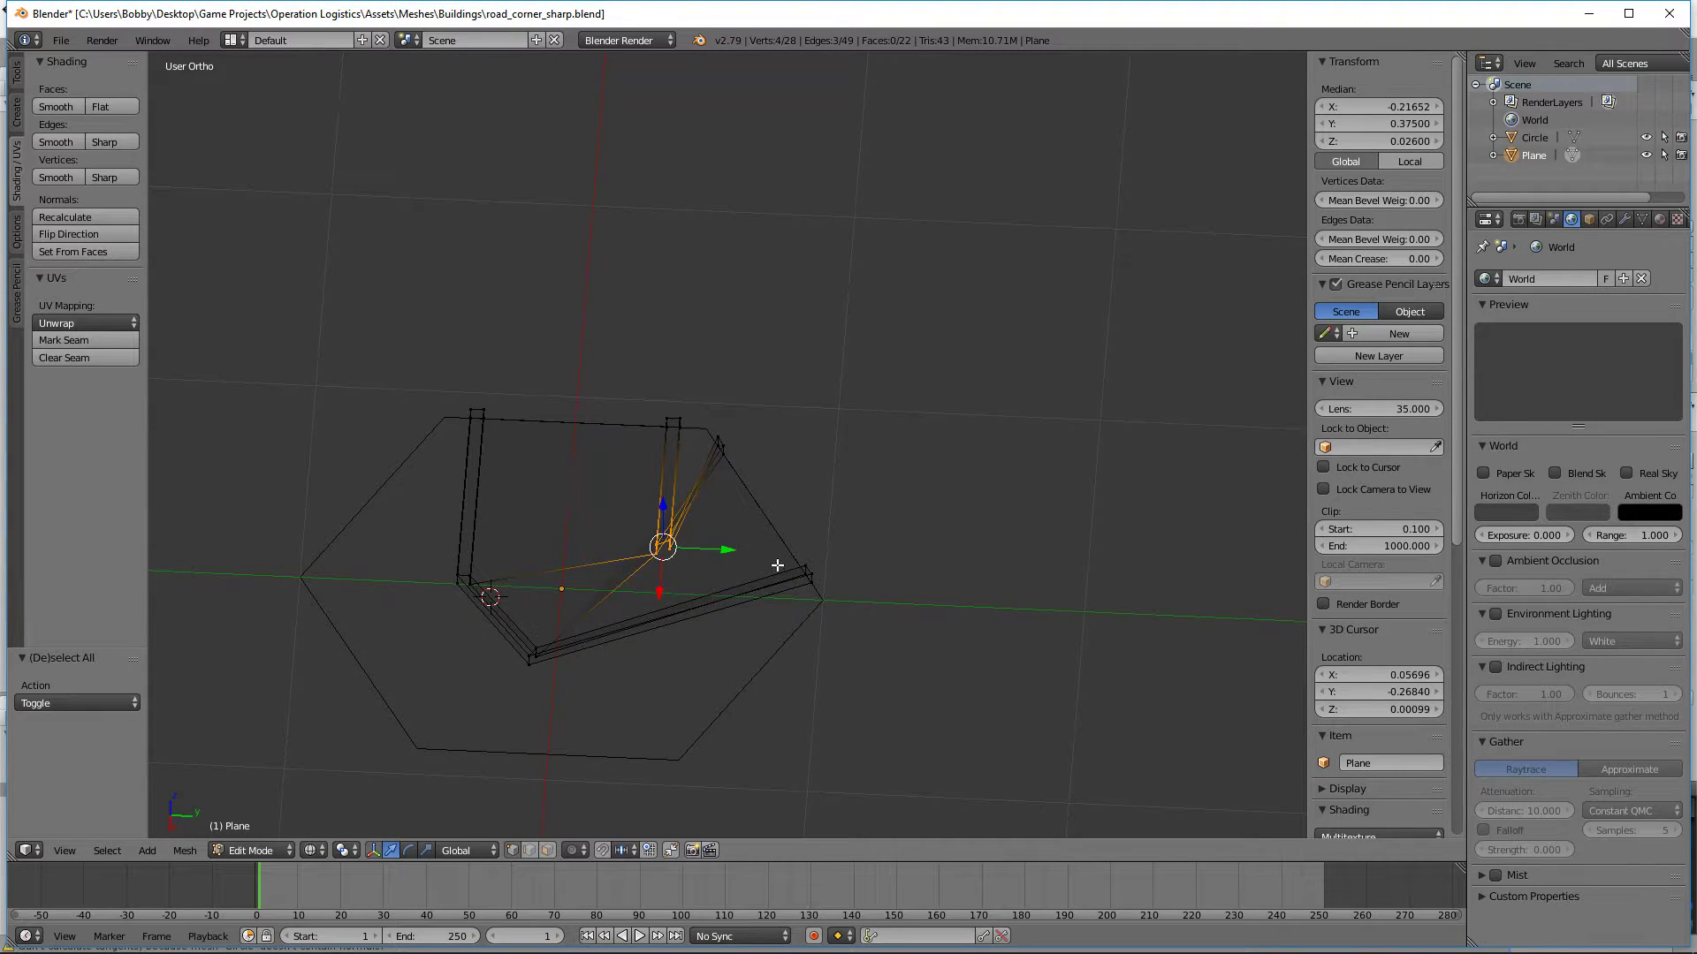
pyautogui.press('KP_7')
pyautogui.press('z')
pyautogui.scroll(4, 777, 564)
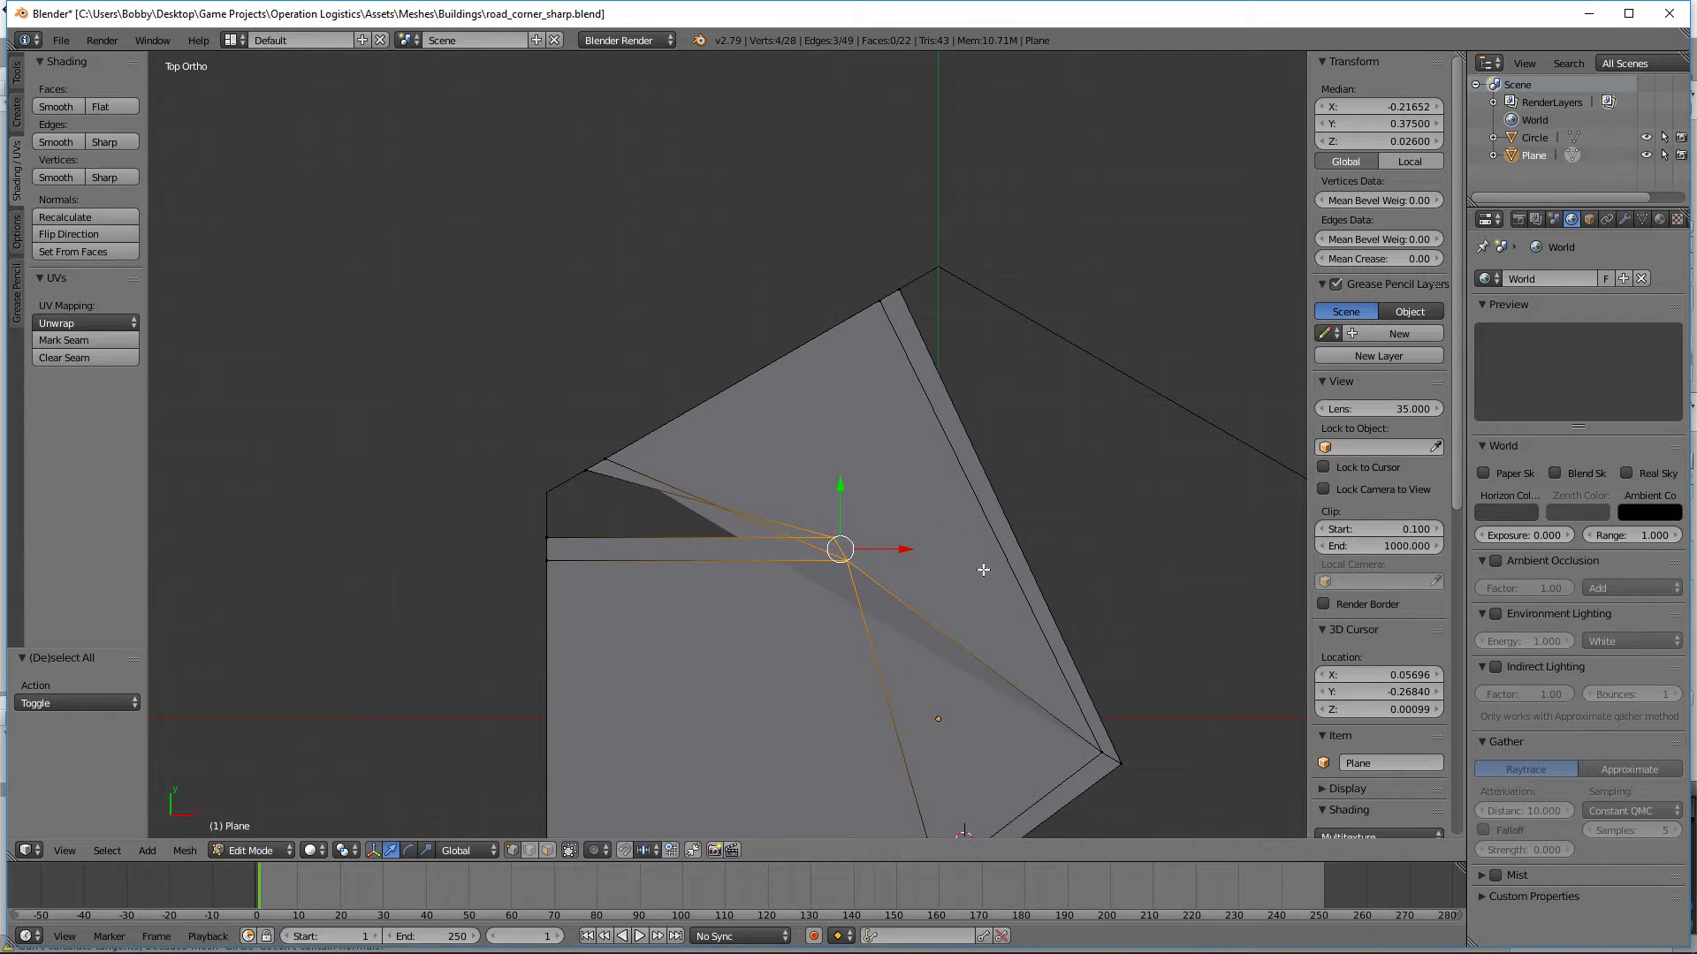
pyautogui.keyDown('shift'); pyautogui.moveTo(984, 570); pyautogui.dragTo(969, 427, button='middle'); pyautogui.keyUp('shift')
pyautogui.press('g')
pyautogui.press('g')
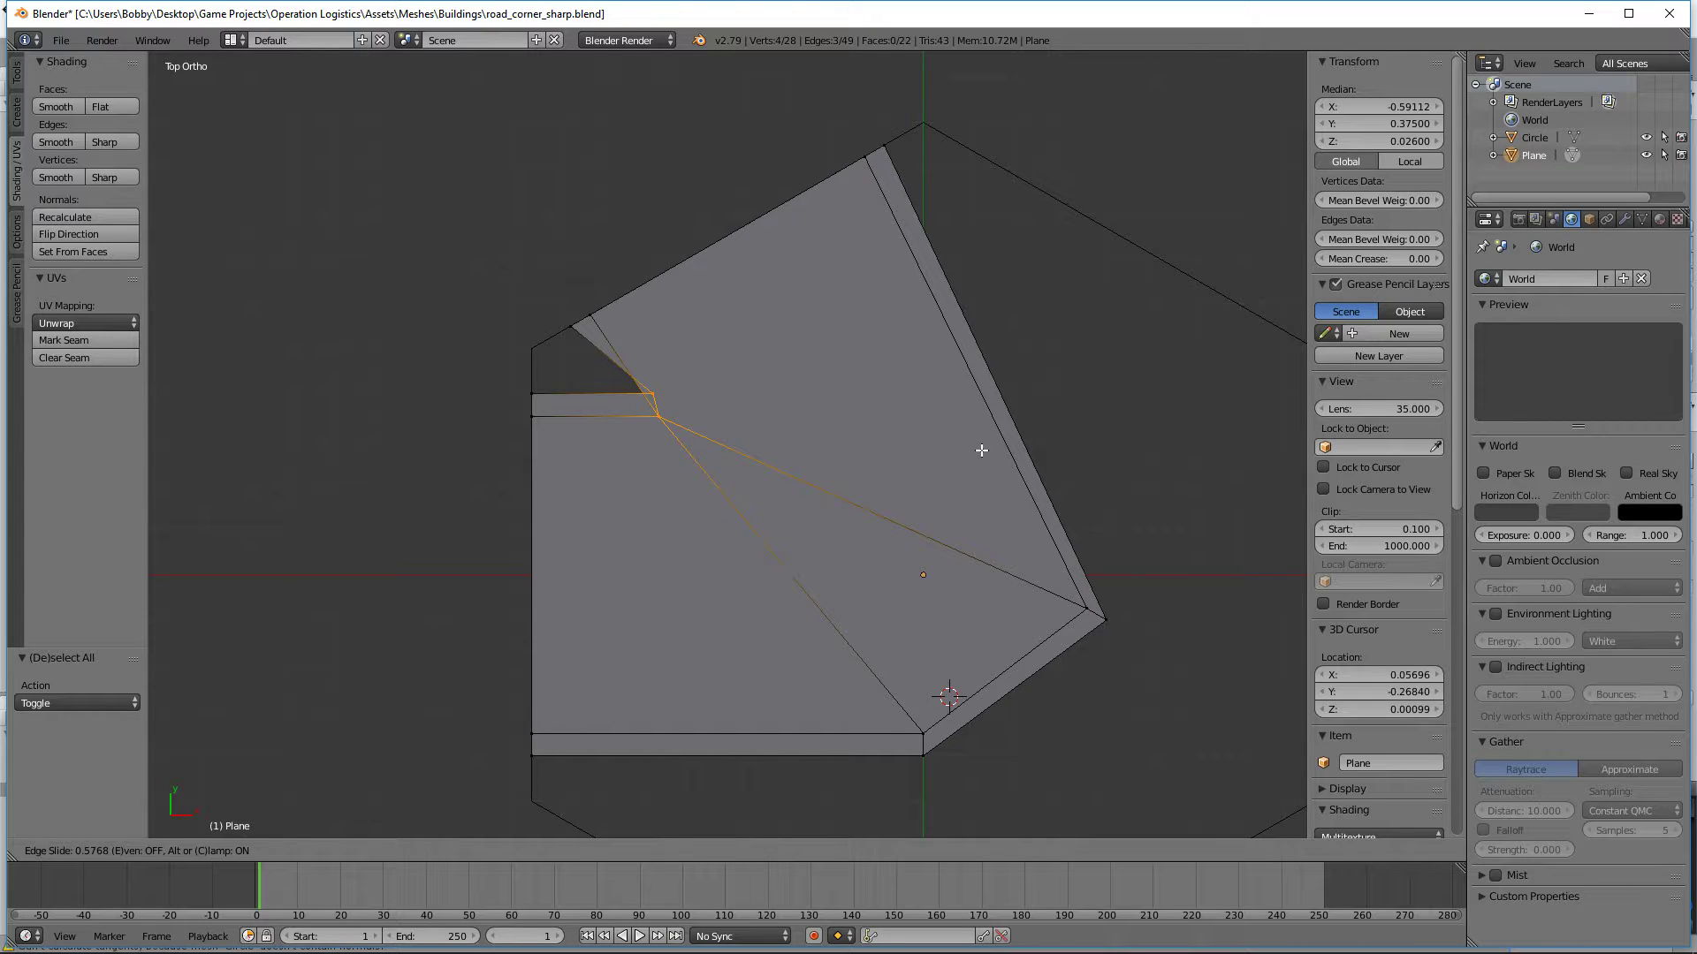
pyautogui.rightClick(981, 450)
pyautogui.press('z')
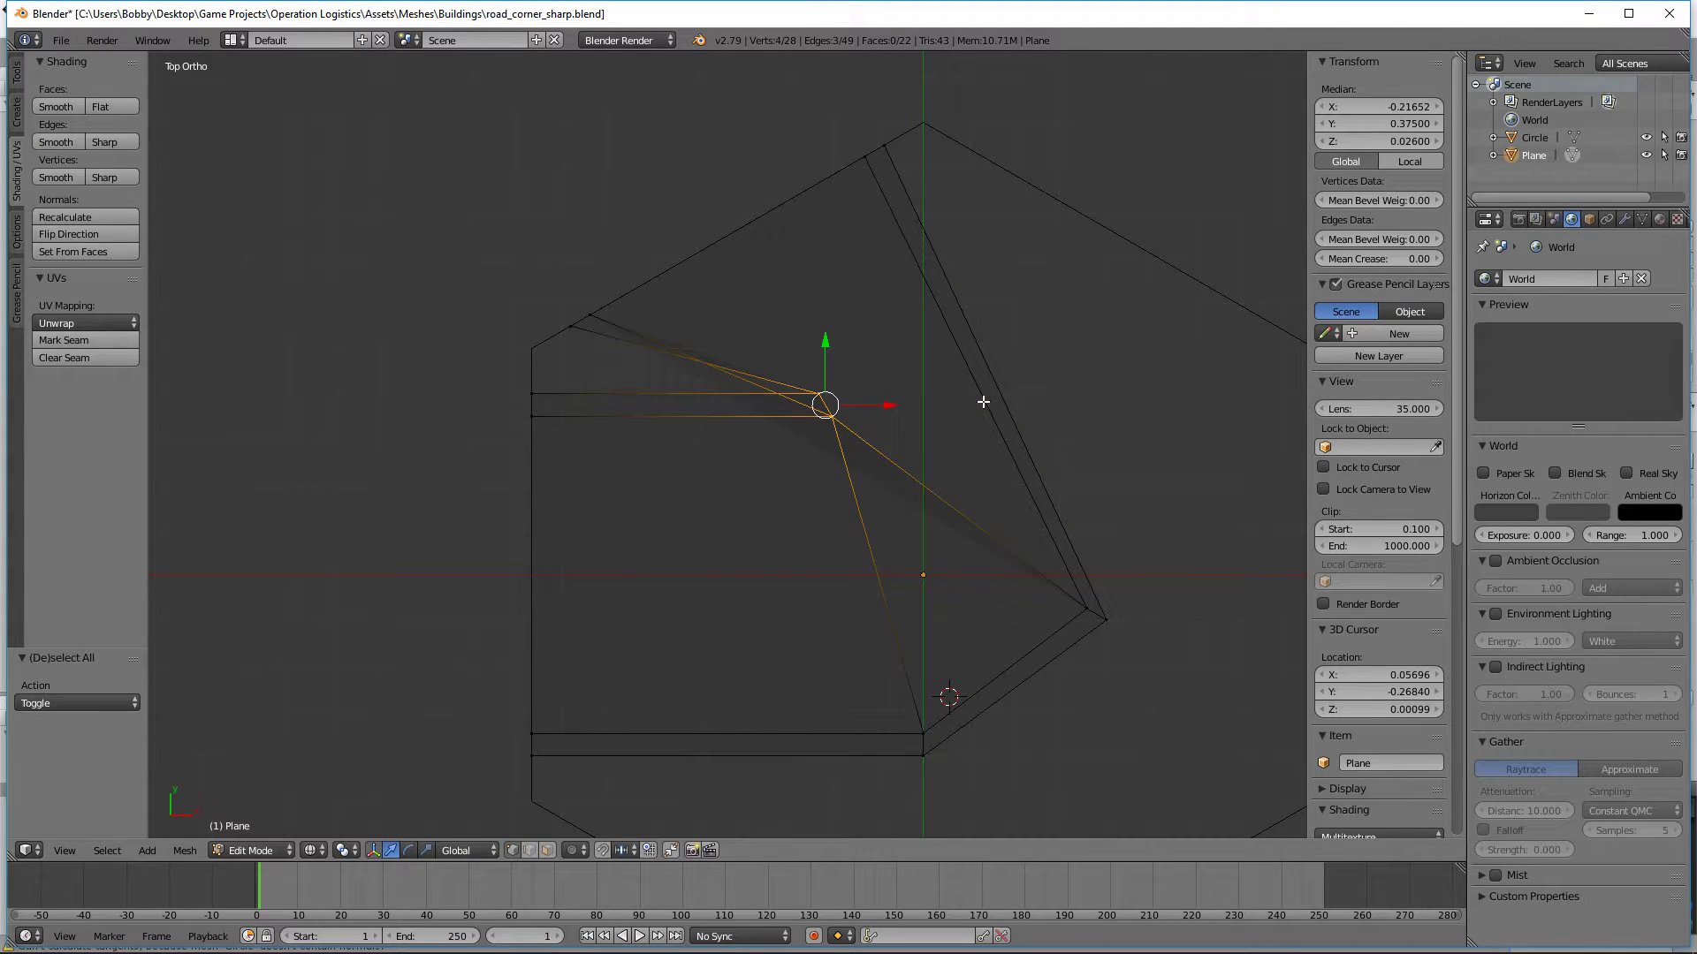
pyautogui.press('a')
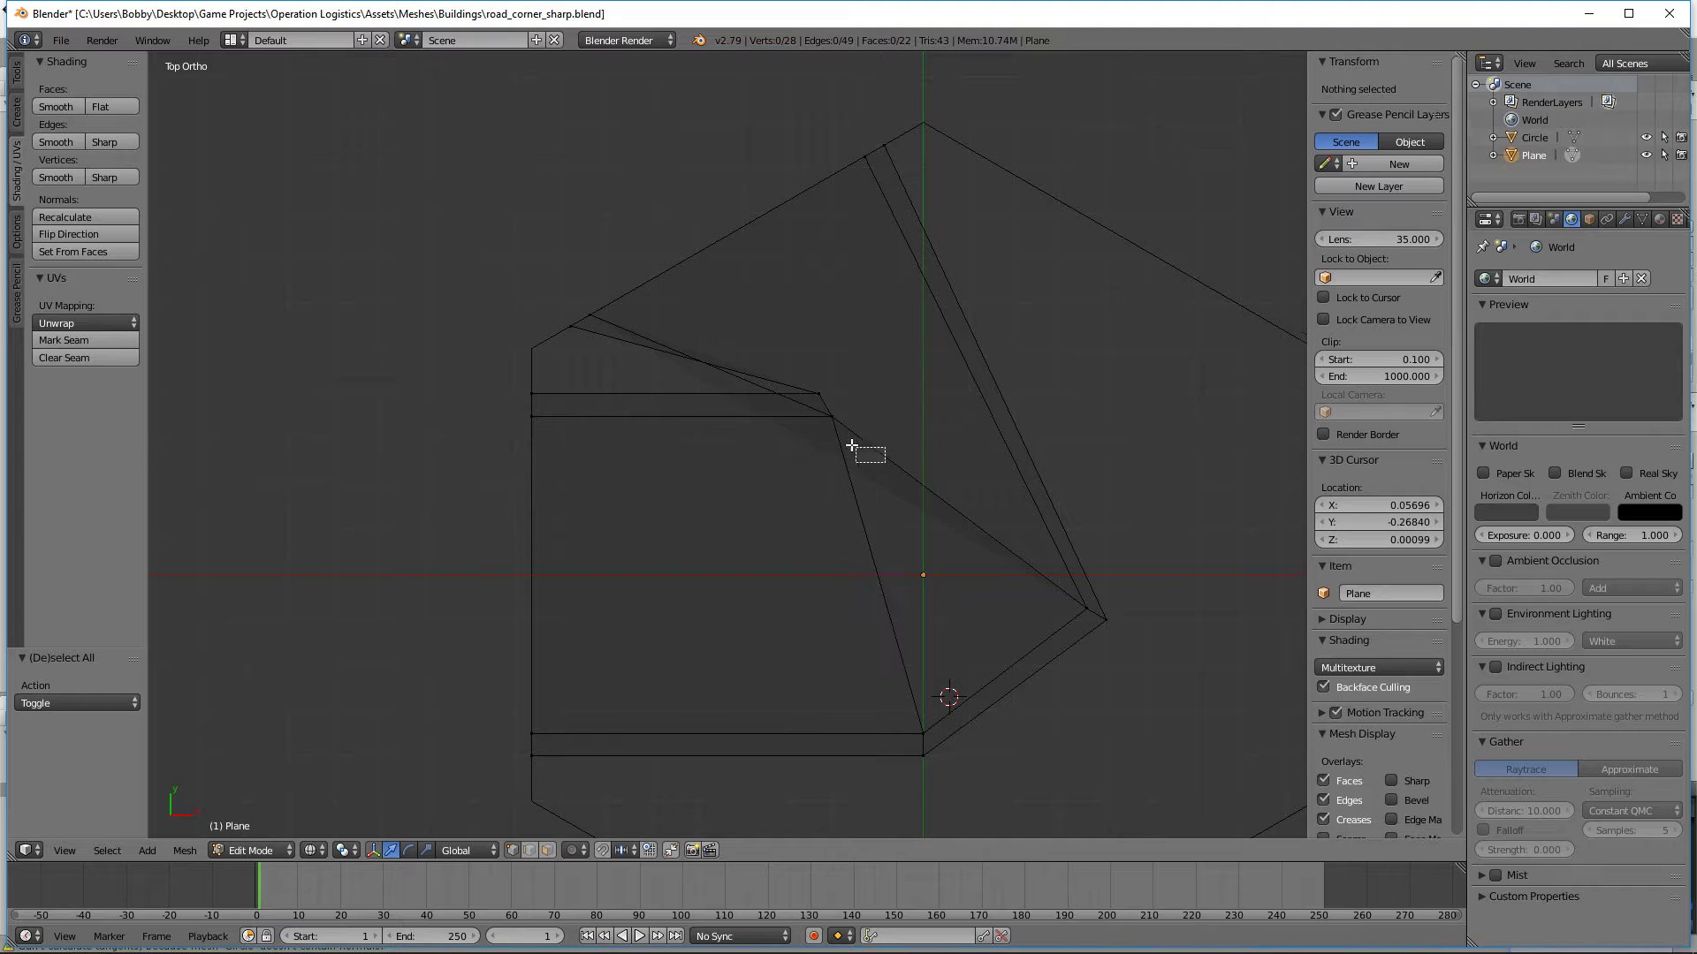
pyautogui.rightClick(844, 437)
pyautogui.press('g')
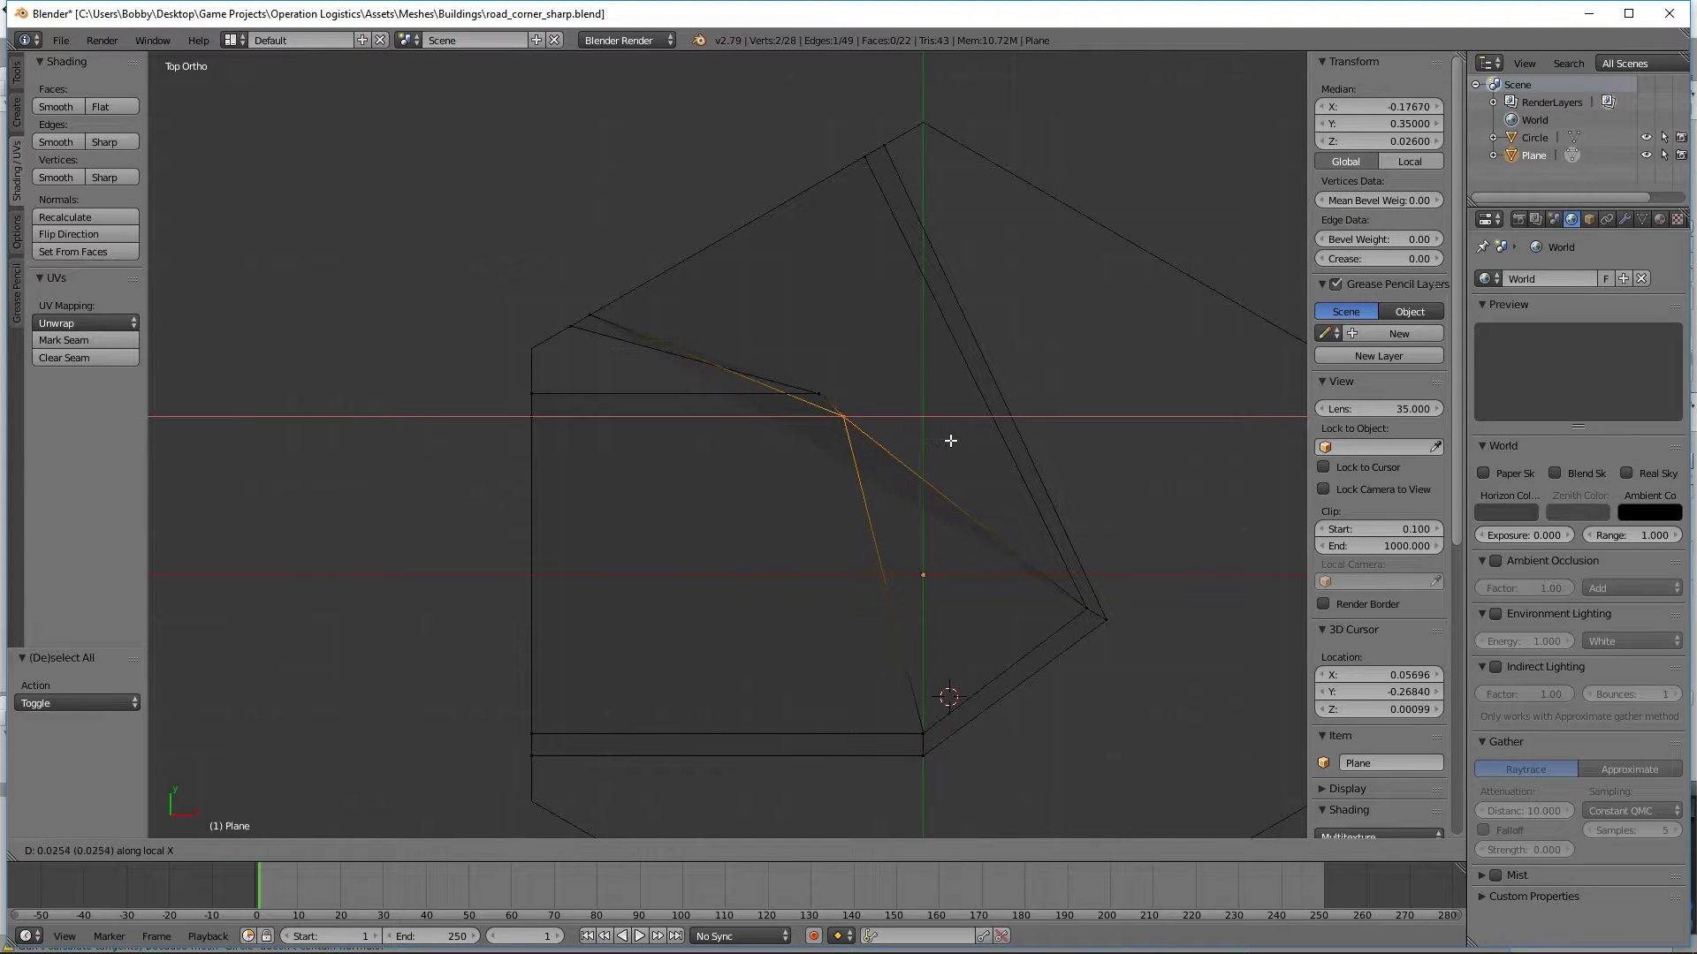
pyautogui.rightClick(980, 440)
# Step: Display edge lengths and measure the width and height of the curb's end face beside the inner corner
pyautogui.rightClick(529, 415)
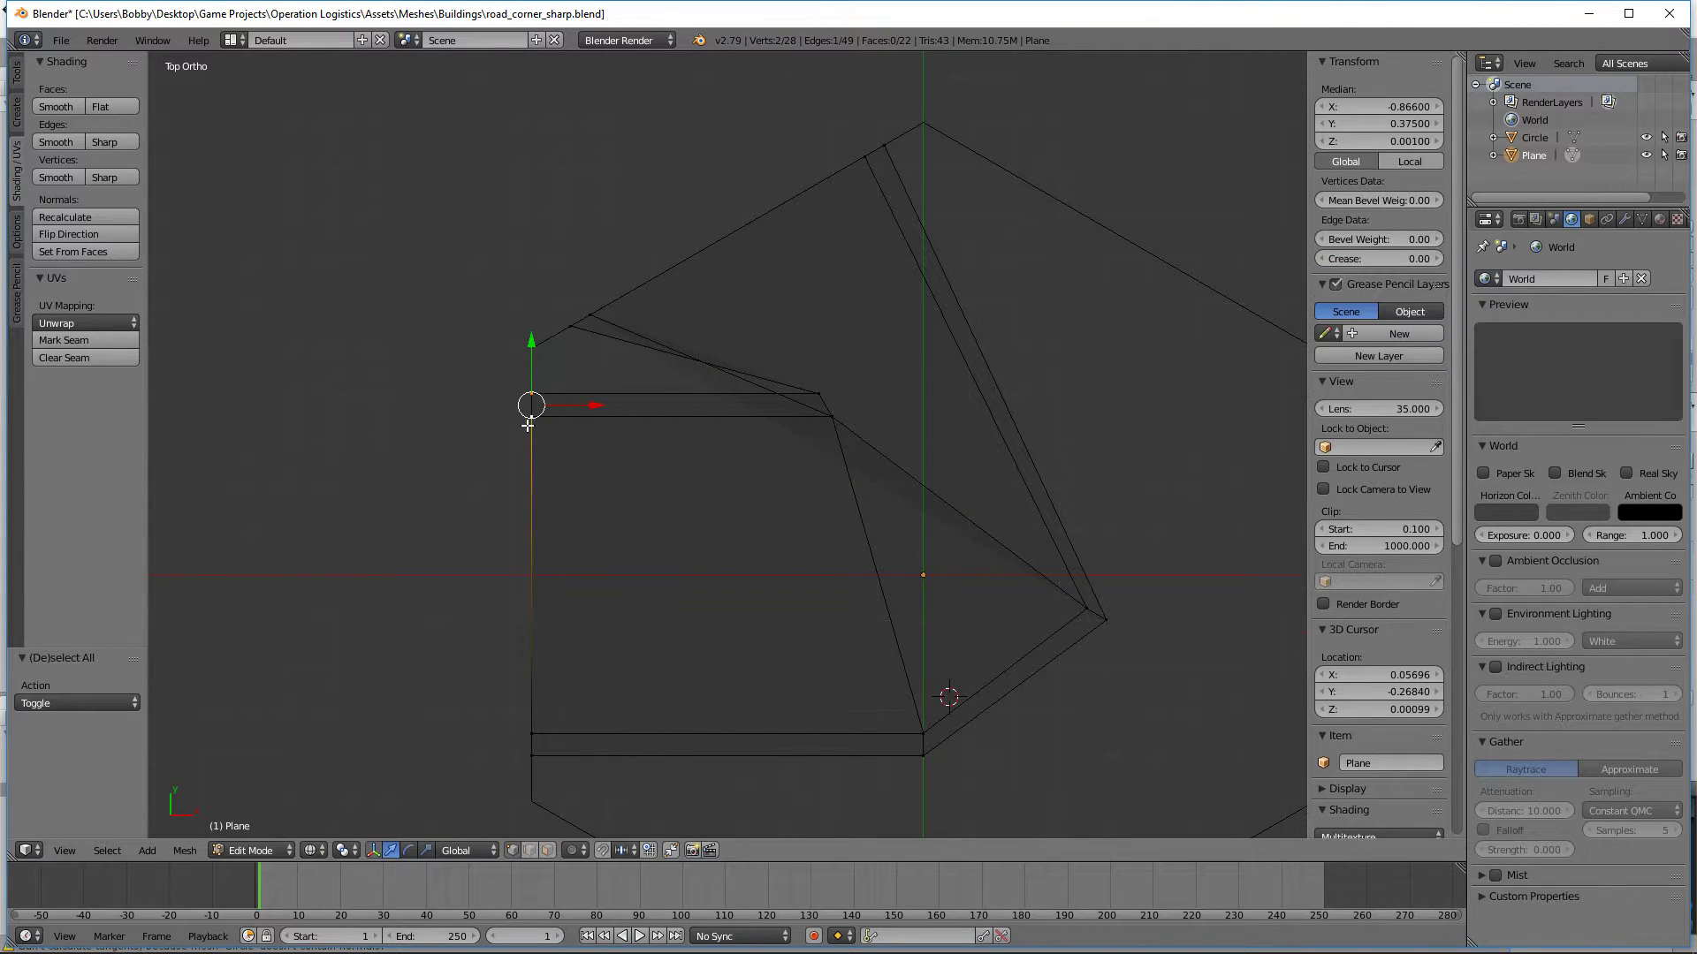
pyautogui.moveTo(550, 440); pyautogui.dragTo(738, 496, button='middle')
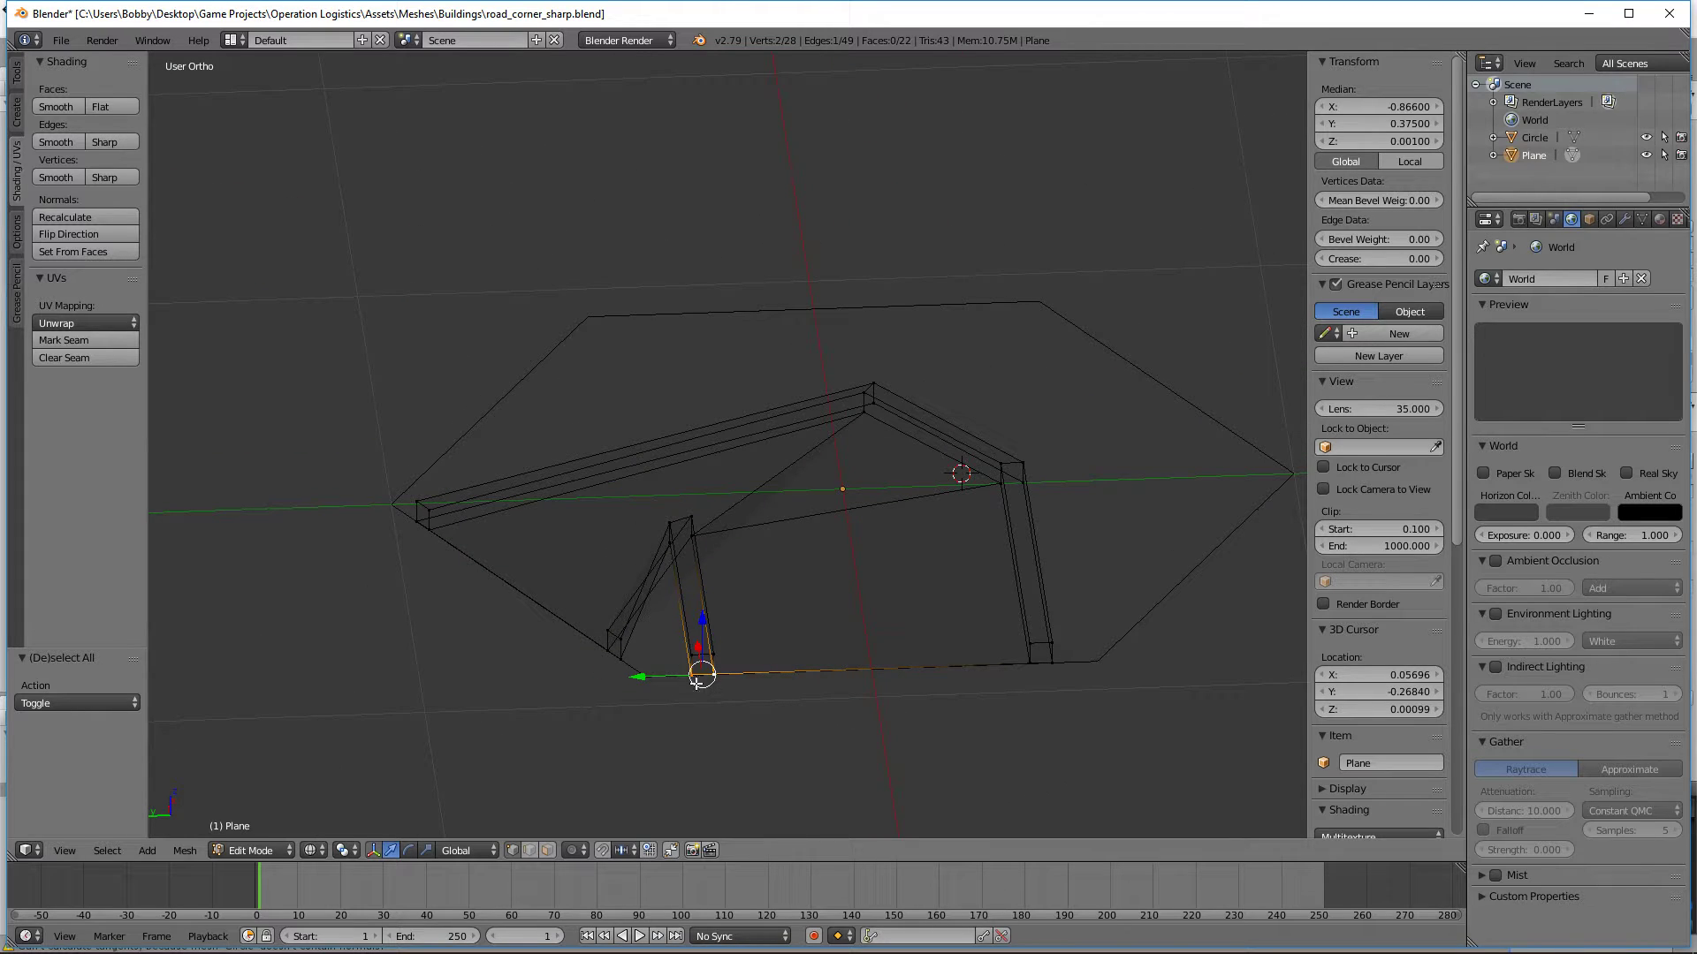
pyautogui.scroll(-10, 1361, 654)
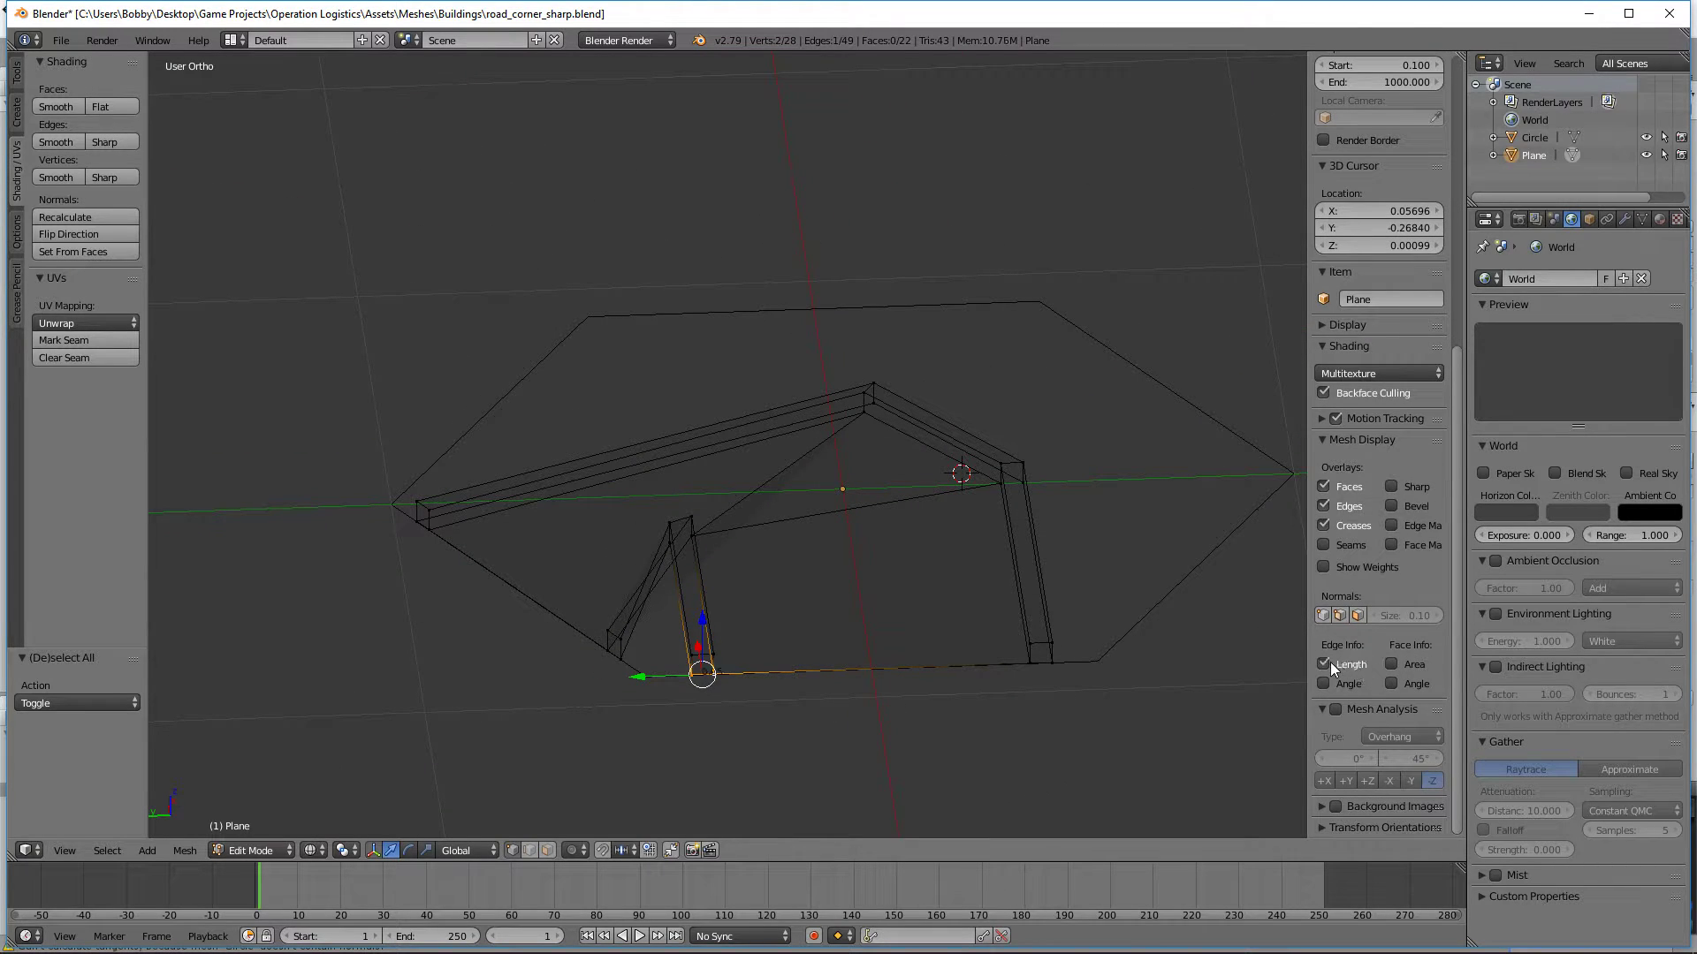
pyautogui.scroll(2, 913, 734)
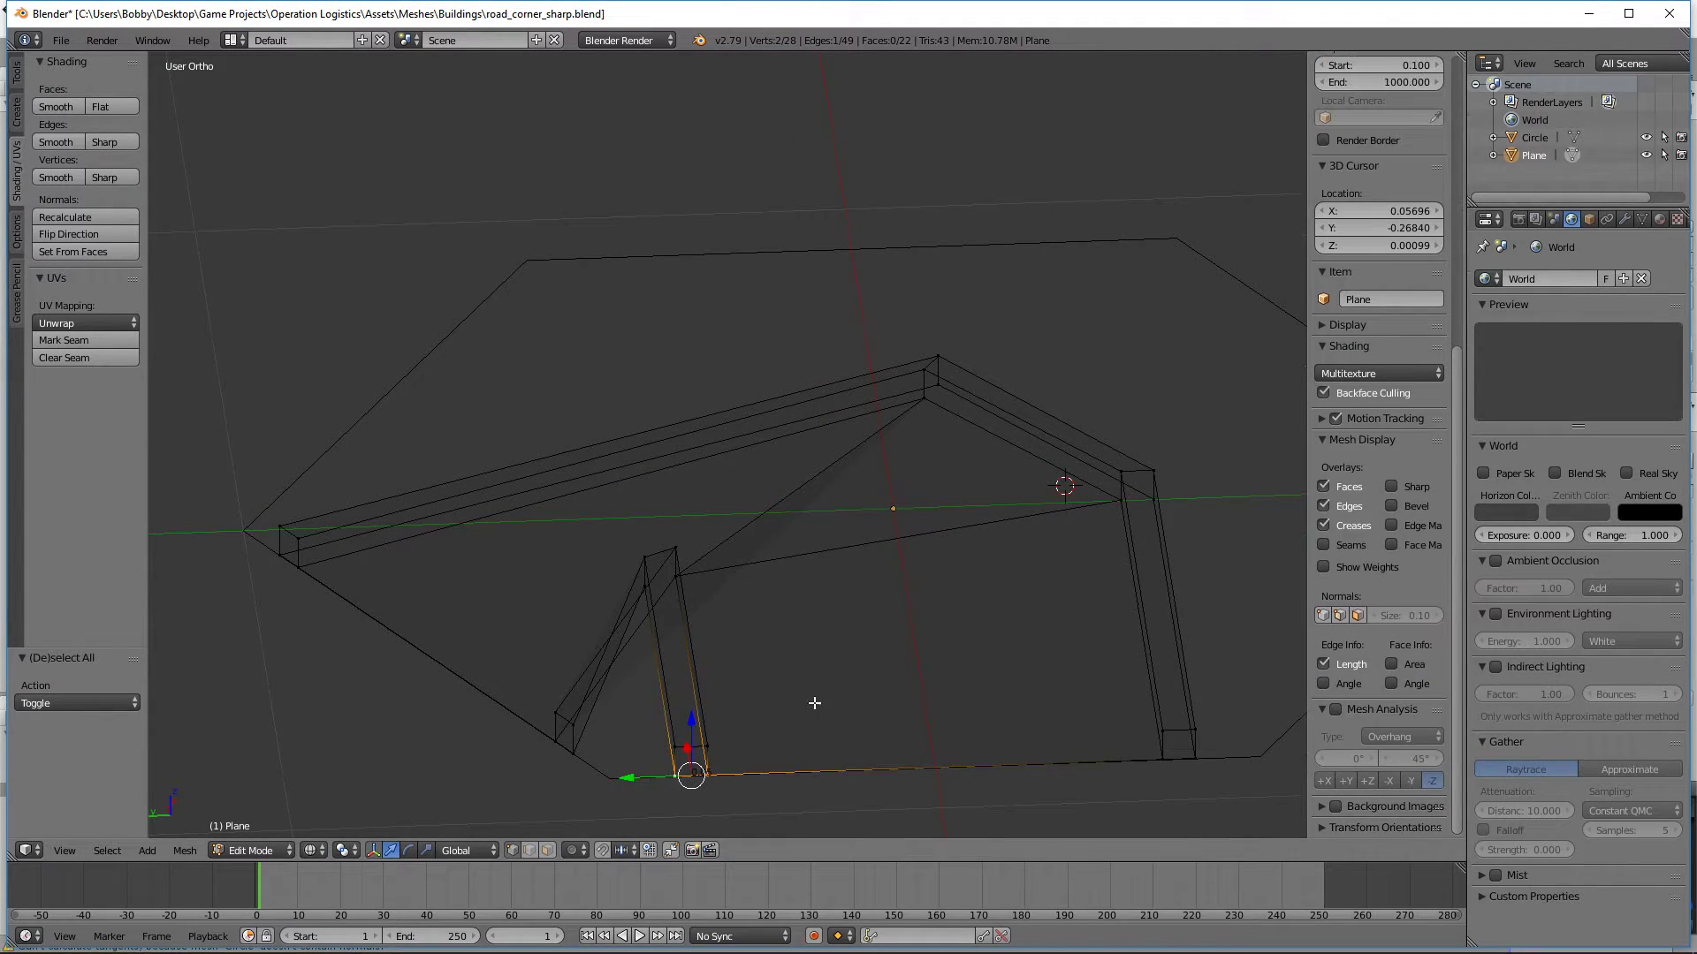
pyautogui.press('KP_Decimal')
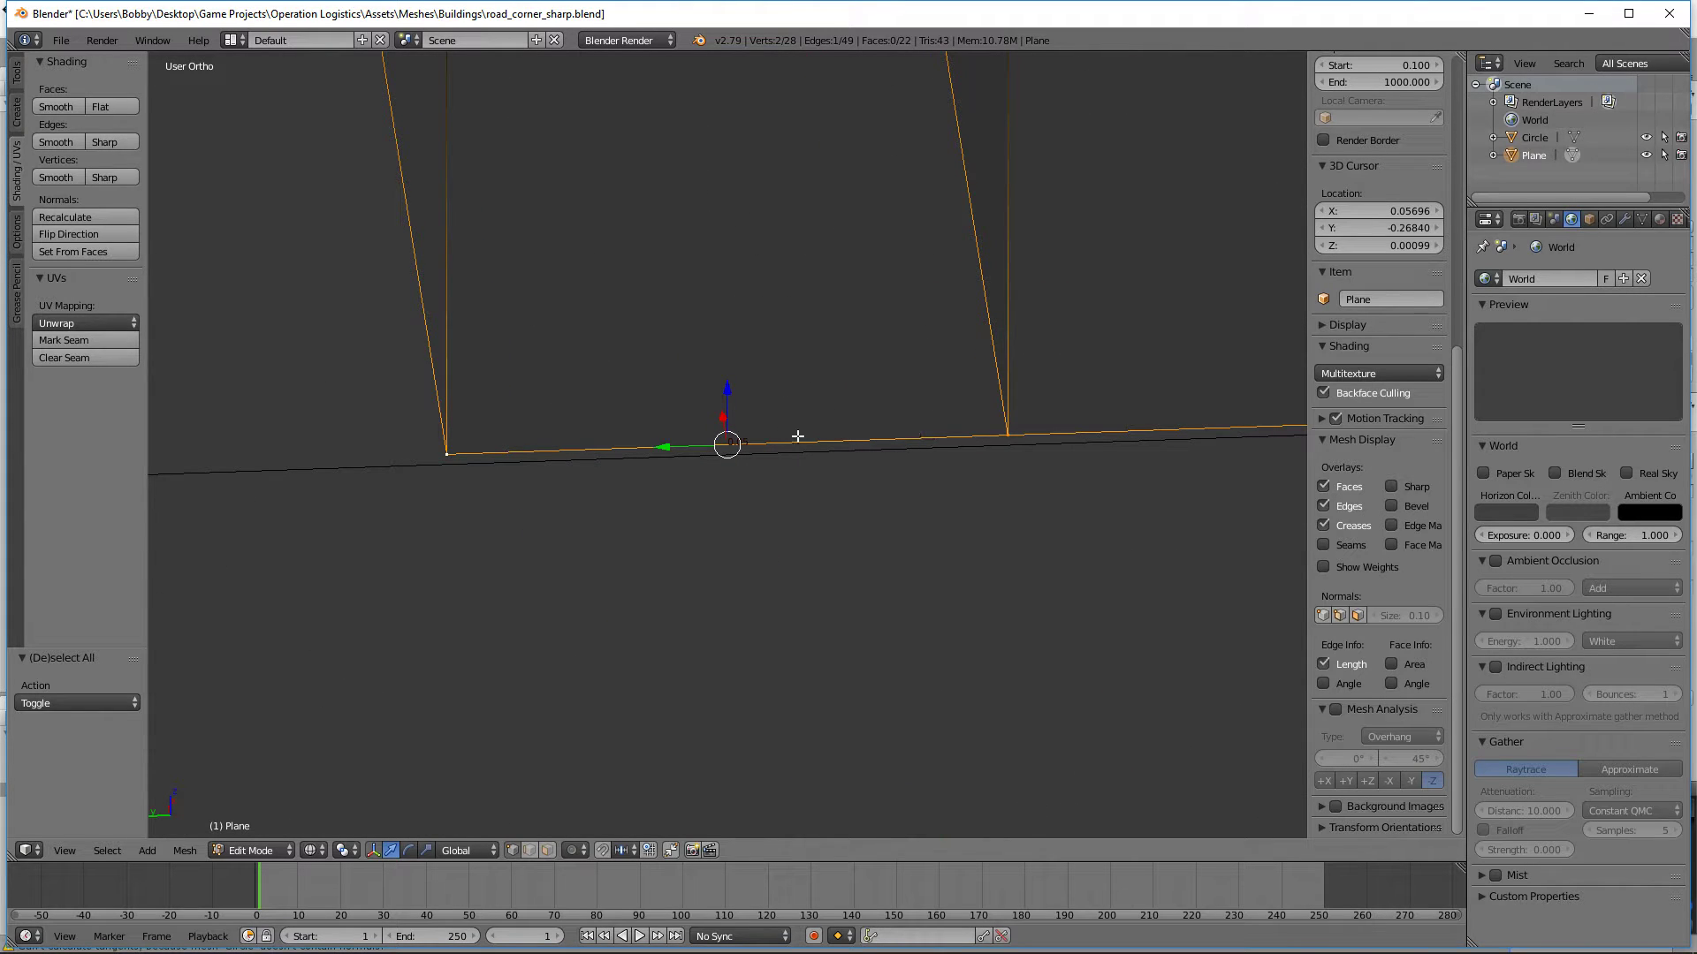
pyautogui.moveTo(610, 427); pyautogui.dragTo(605, 285, button='middle')
pyautogui.keyDown('shift'); pyautogui.rightClick(576, 177); pyautogui.keyUp('shift')
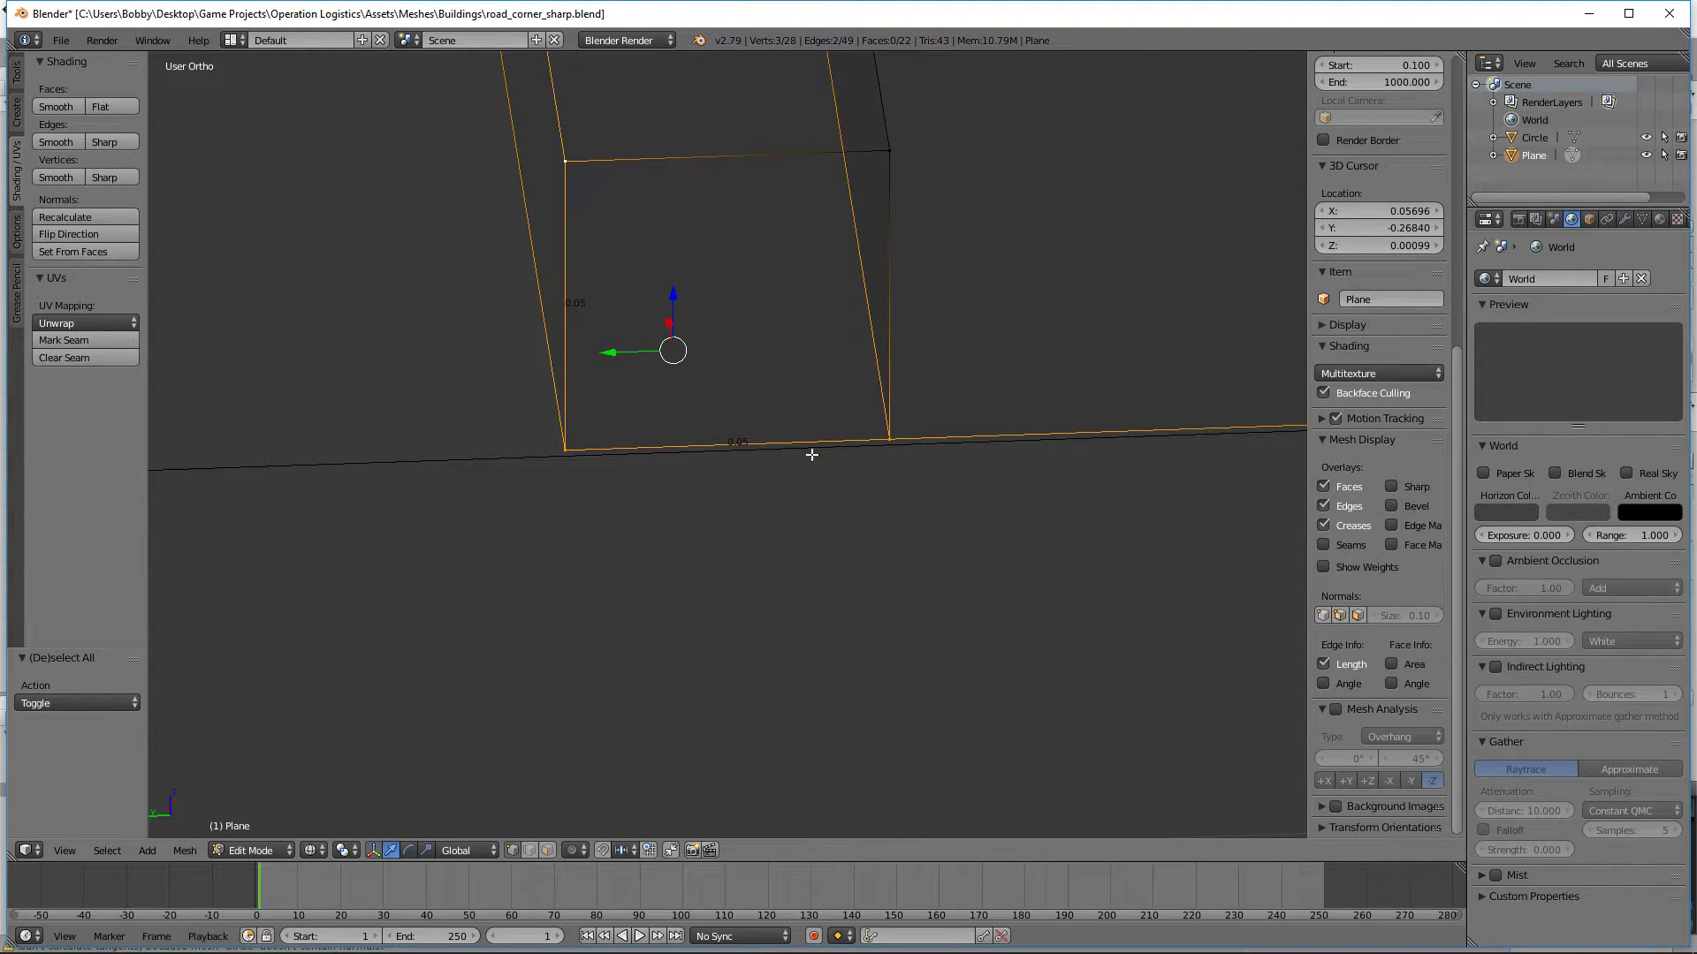
pyautogui.scroll(1, 811, 454)
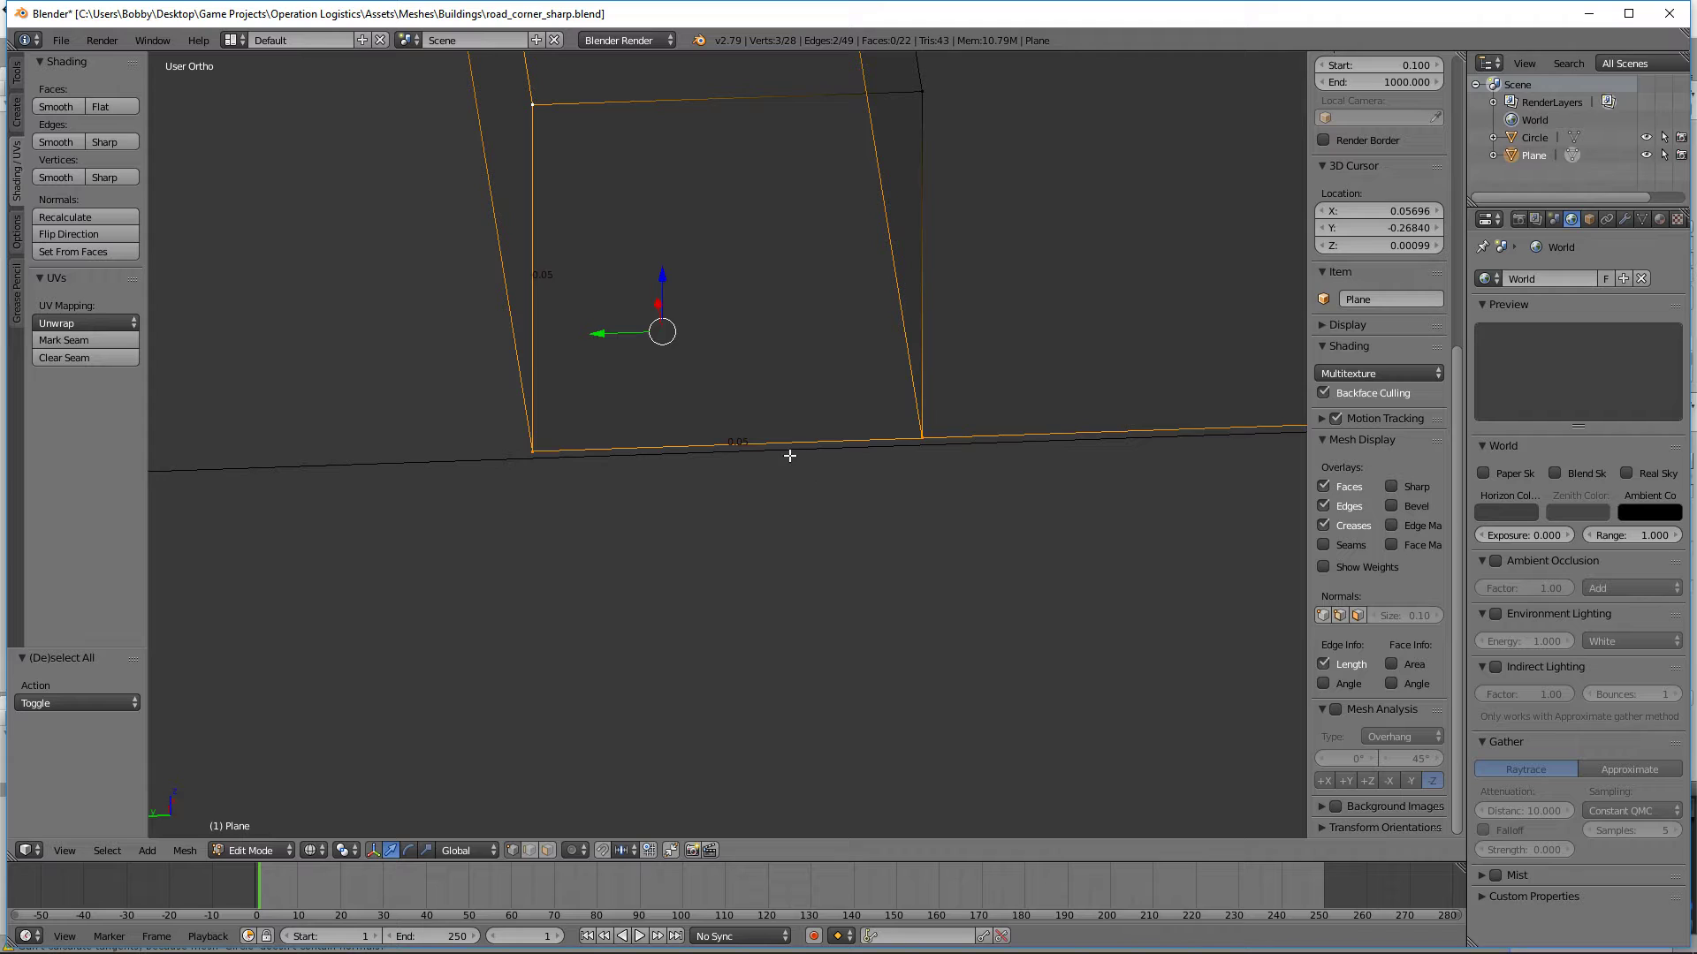
# Step: In top view, move a single vertex of the inner road corner 0.05 along X
pyautogui.moveTo(789, 455); pyautogui.dragTo(197, 500, button='middle')
pyautogui.press('a')
pyautogui.press('KP_7')
pyautogui.press('b')
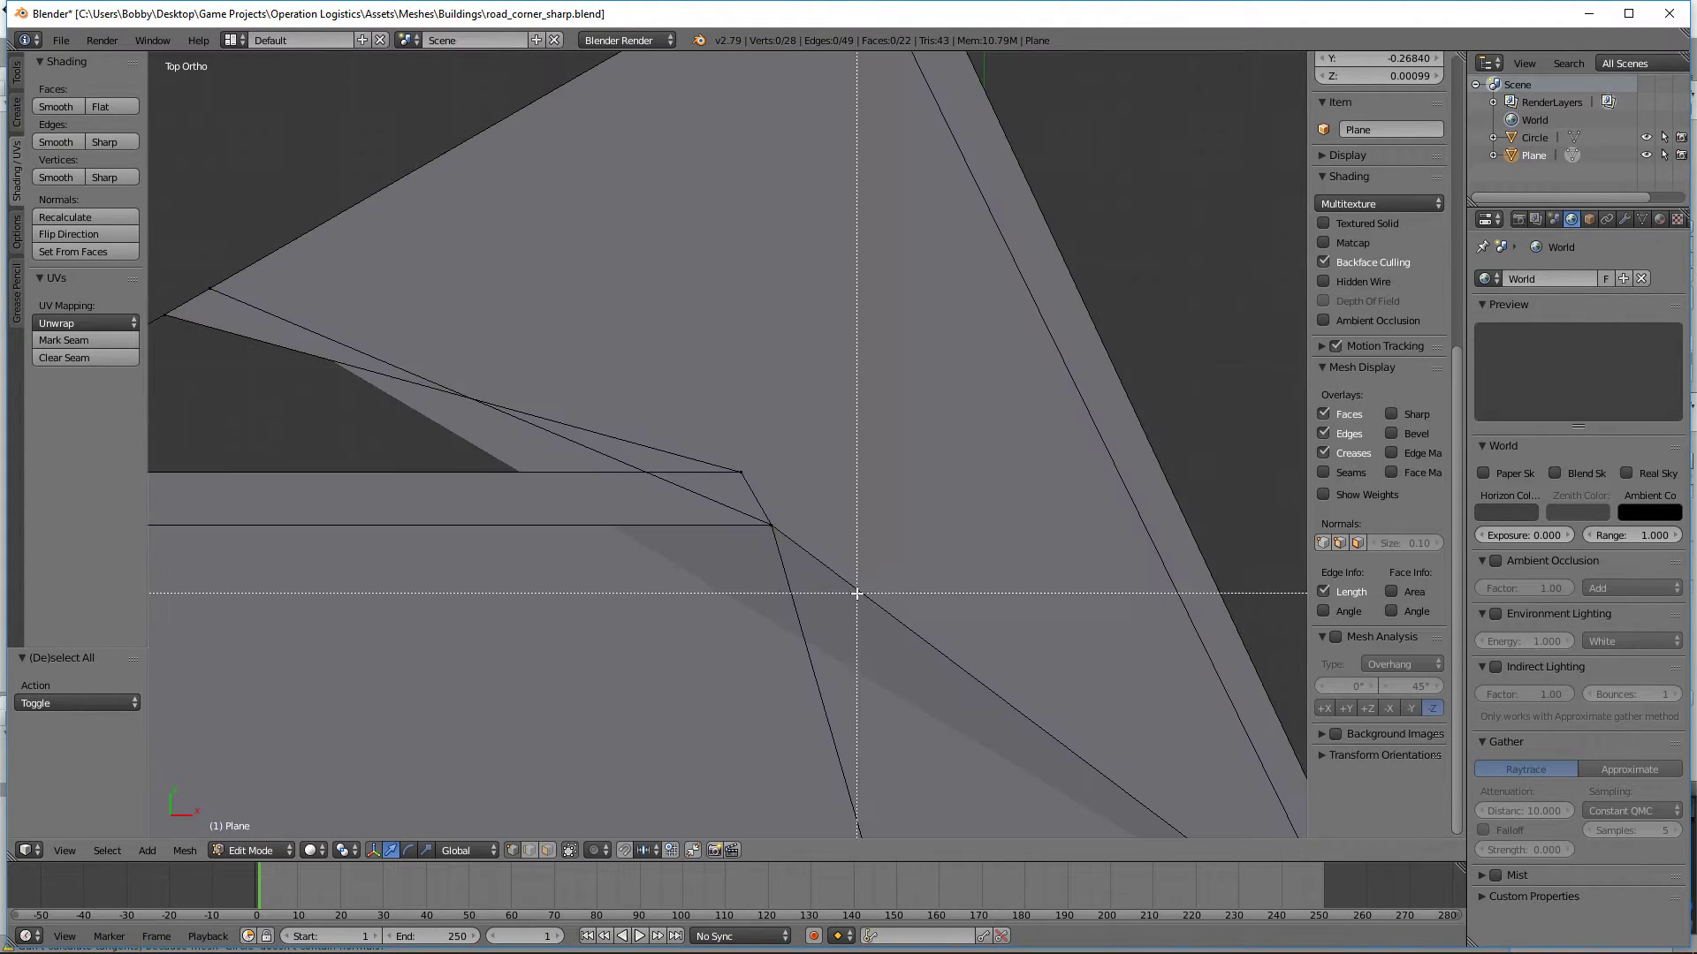
pyautogui.moveTo(859, 595); pyautogui.dragTo(697, 504)
pyautogui.write('gx.05')
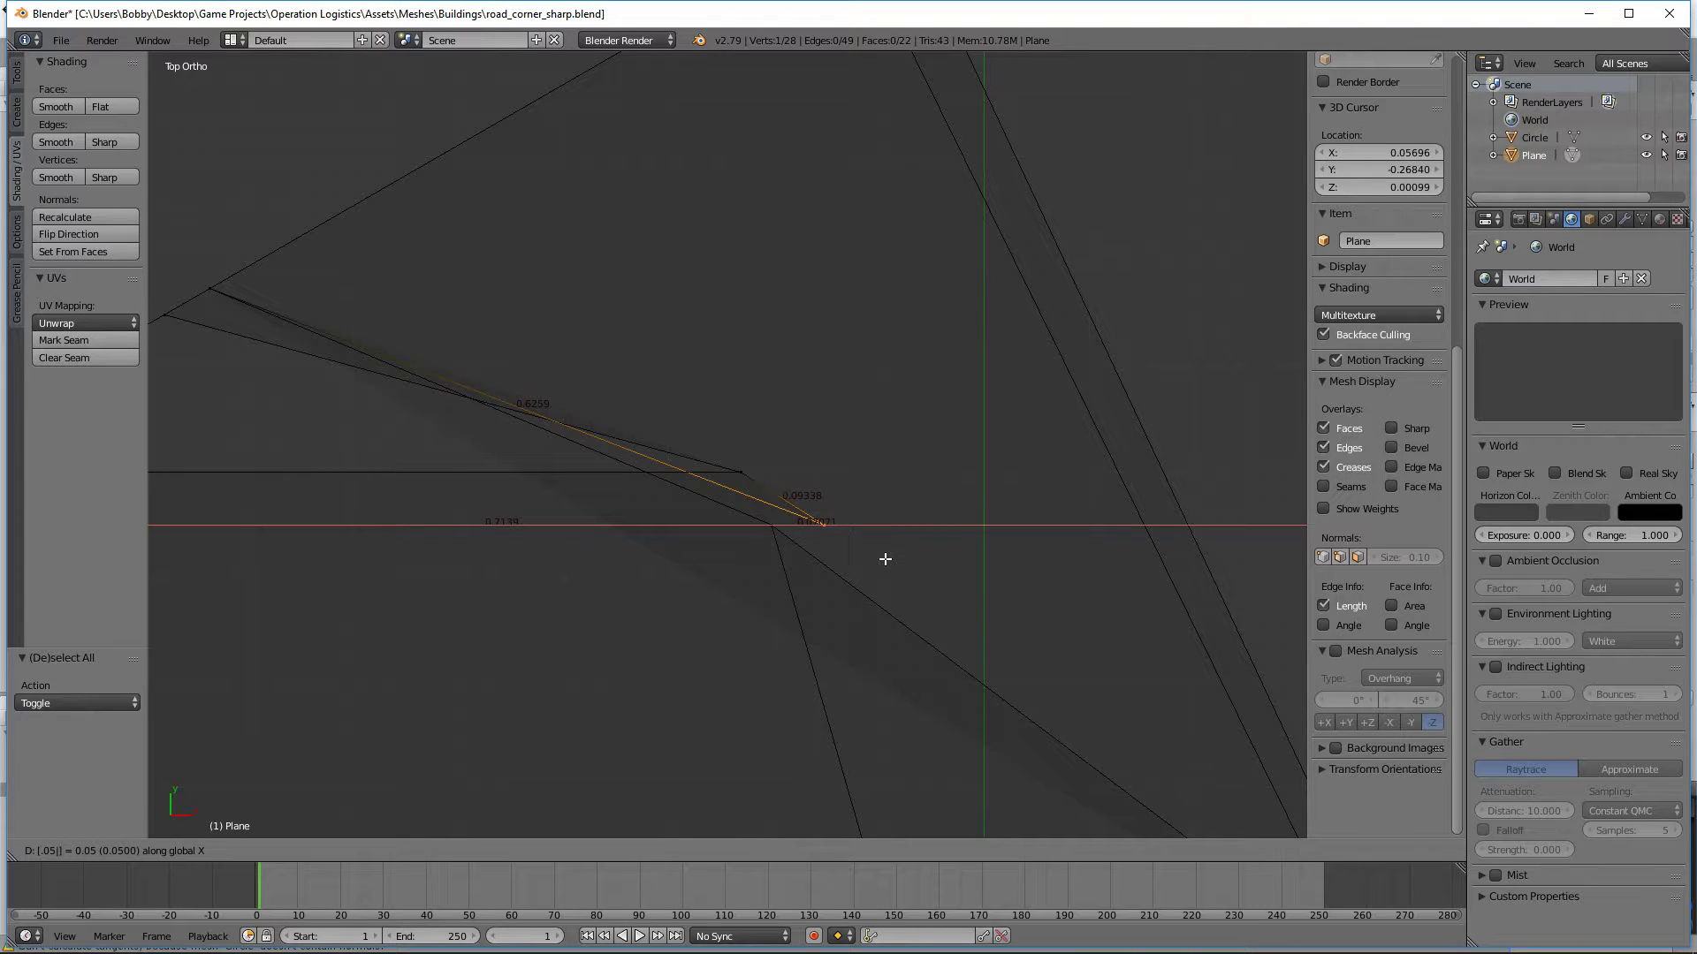
pyautogui.press('Return')
# Step: Try a vertex slide and a Y-axis move on the inner corner vertex, and undo its 0.05 move along X
pyautogui.hotkey('shift', 'v')
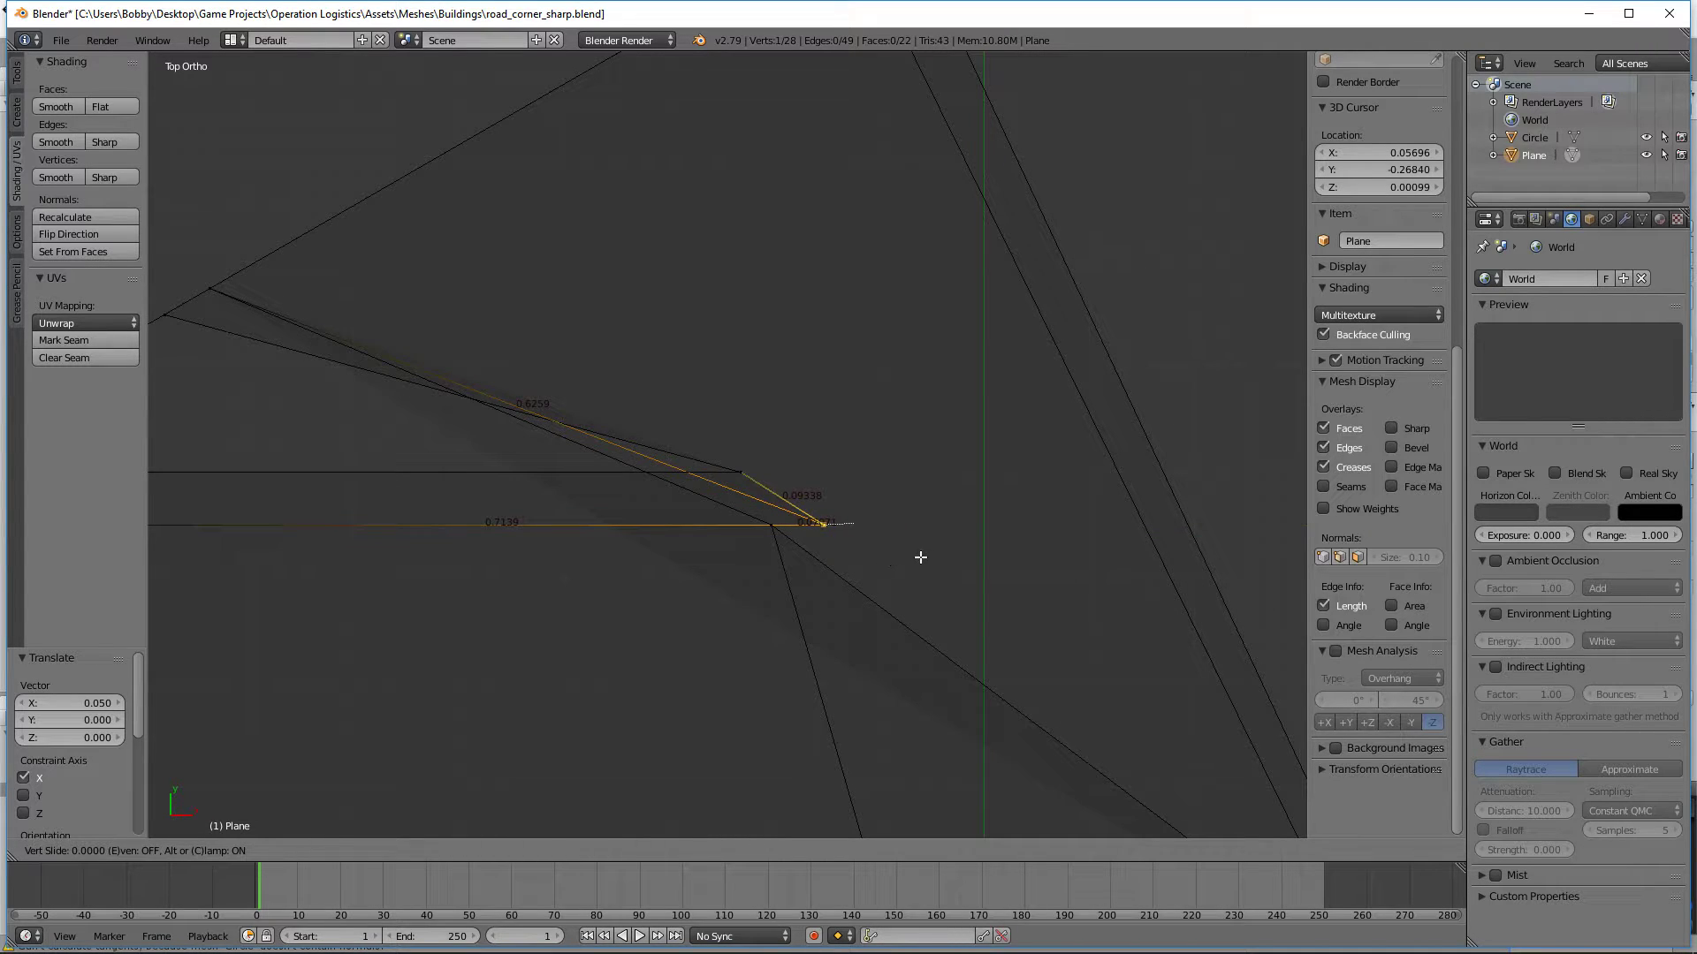
pyautogui.press('Escape')
pyautogui.press('g')
pyautogui.press('y')
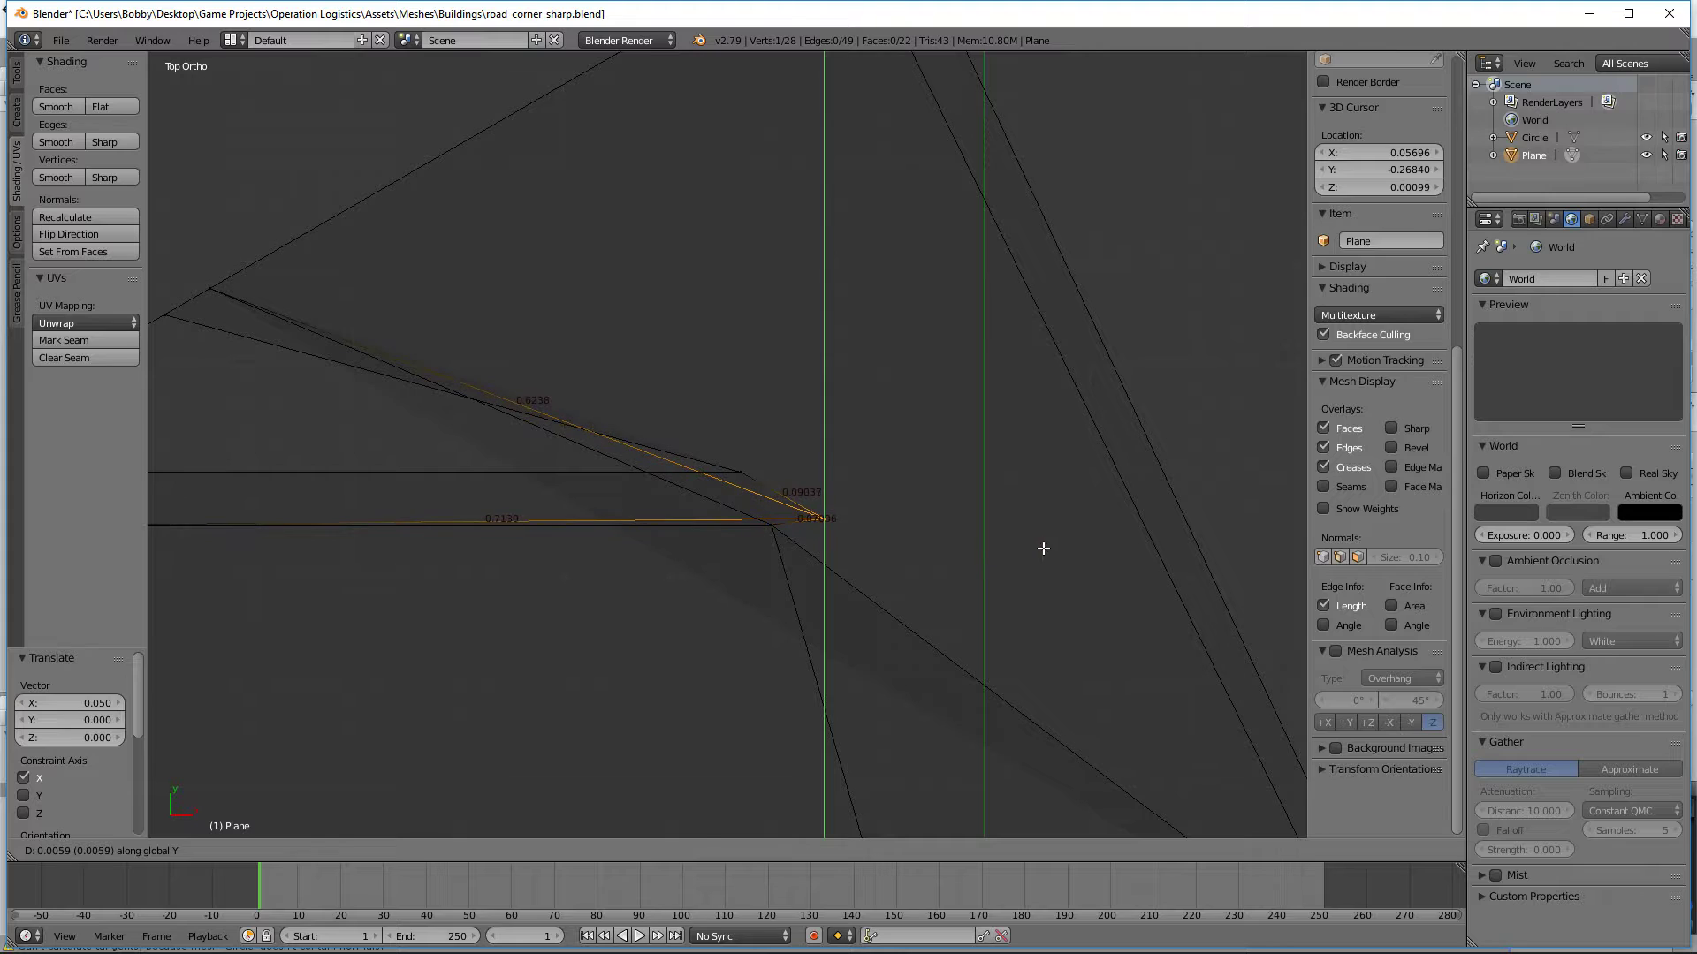
pyautogui.press('x')
pyautogui.press('Escape')
pyautogui.press('a')
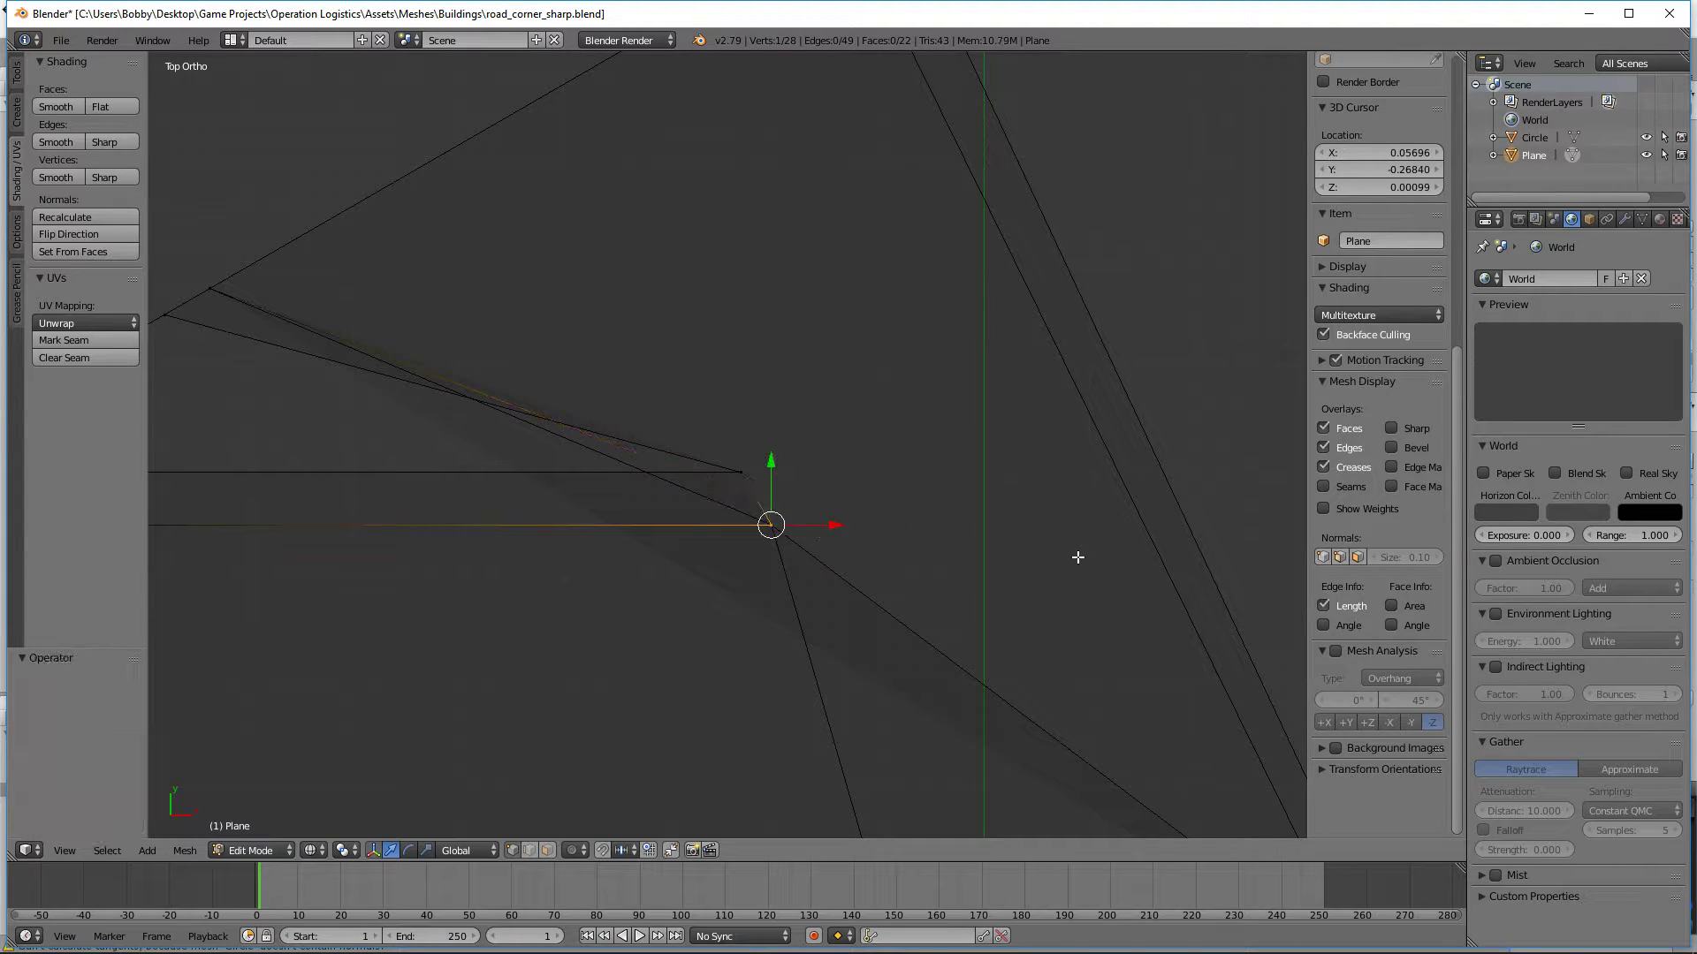
# Step: Select the road-side vertex pair of the inner corner and move it 0.279 along X
pyautogui.press('b')
pyautogui.moveTo(898, 636); pyautogui.dragTo(739, 492)
pyautogui.press('g')
pyautogui.press('x')
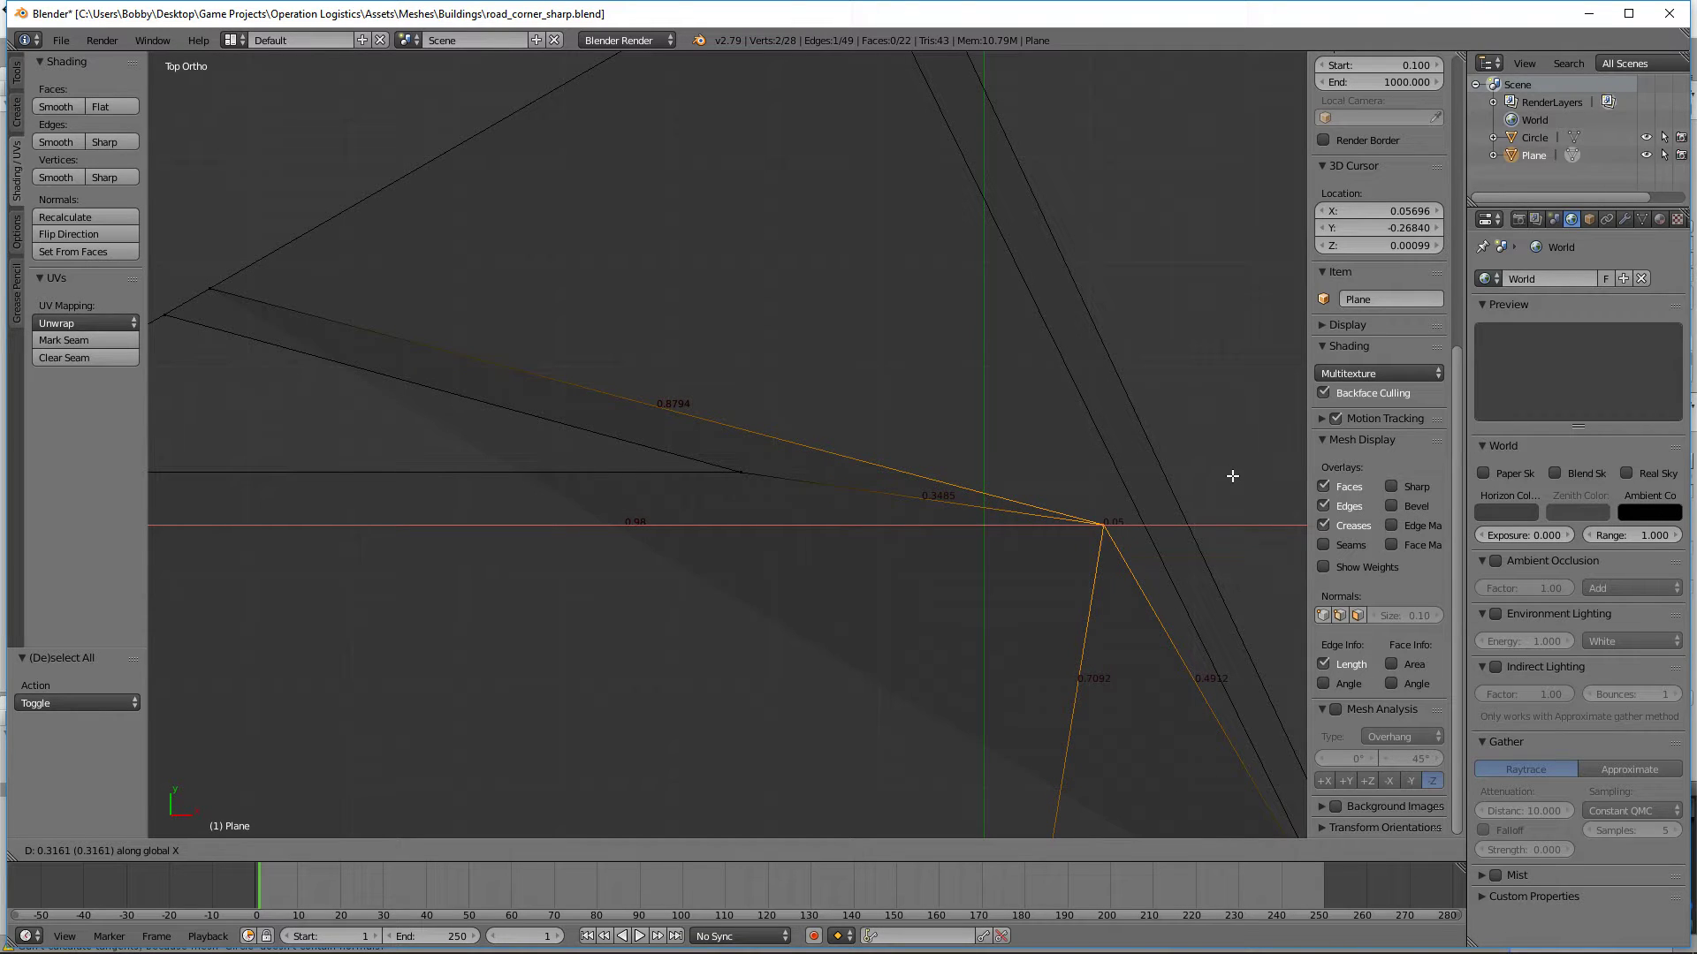
pyautogui.click(1193, 480)
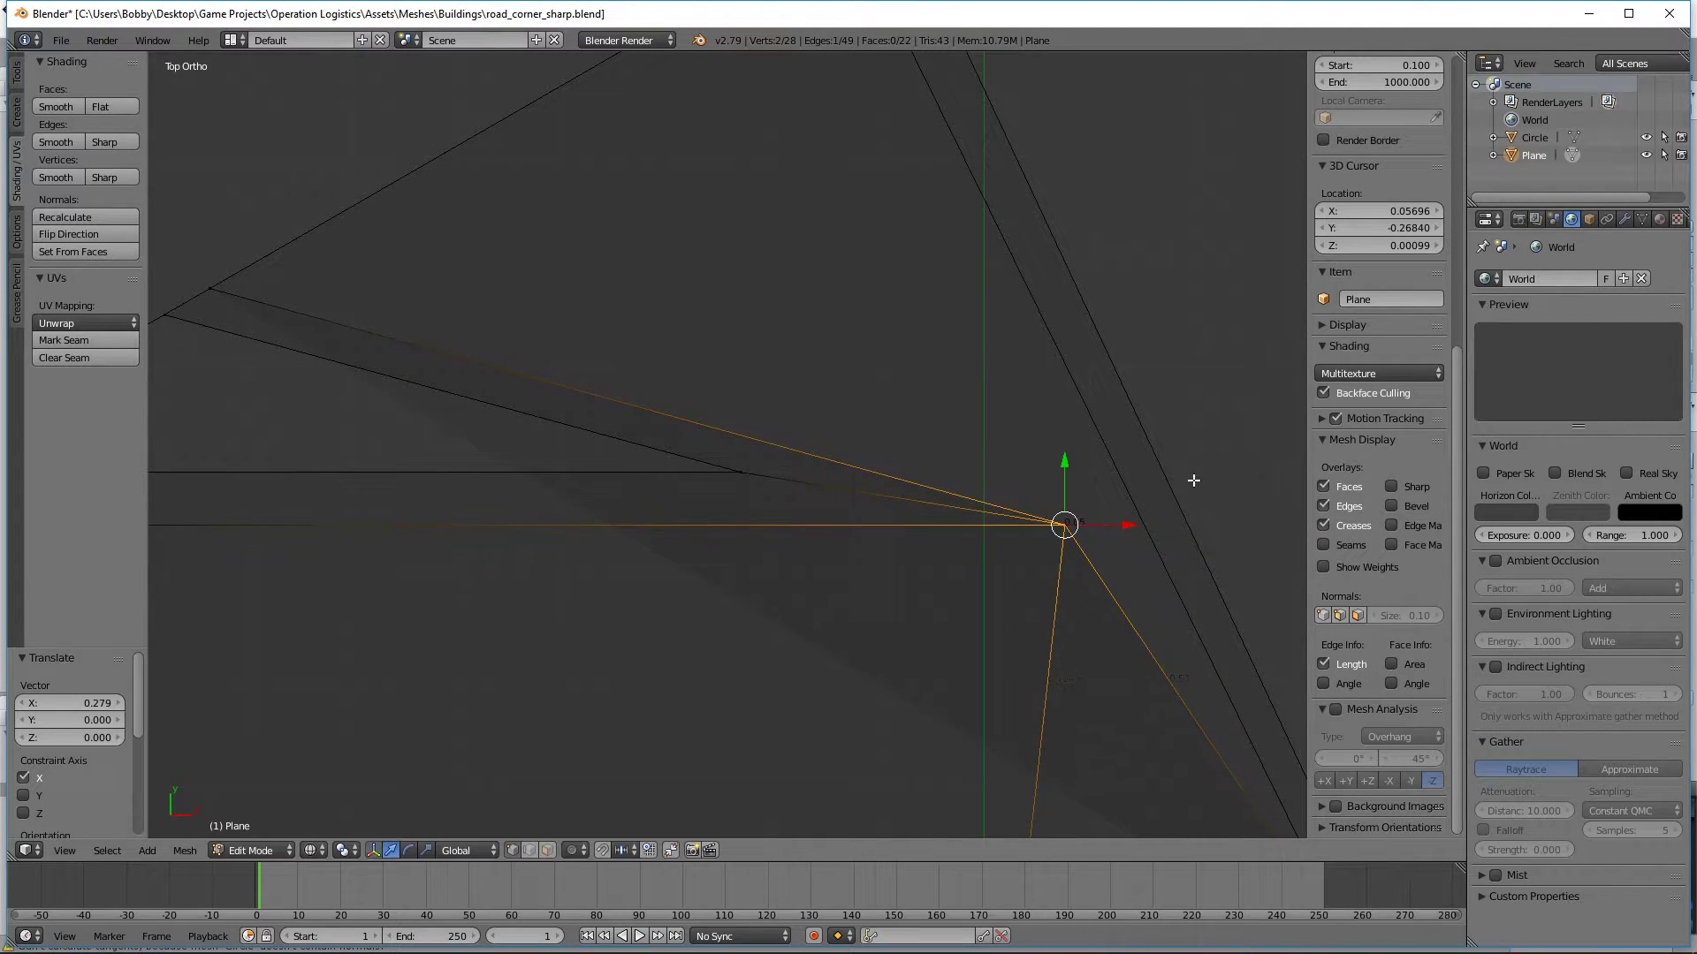
# Step: Add the curb-side vertices of the inner corner to the selection and edge-slide all four with a factor of 0.655
pyautogui.press('b')
pyautogui.moveTo(1117, 591); pyautogui.dragTo(622, 380)
pyautogui.scroll(-3, 813, 486)
pyautogui.press('g')
pyautogui.press('g')
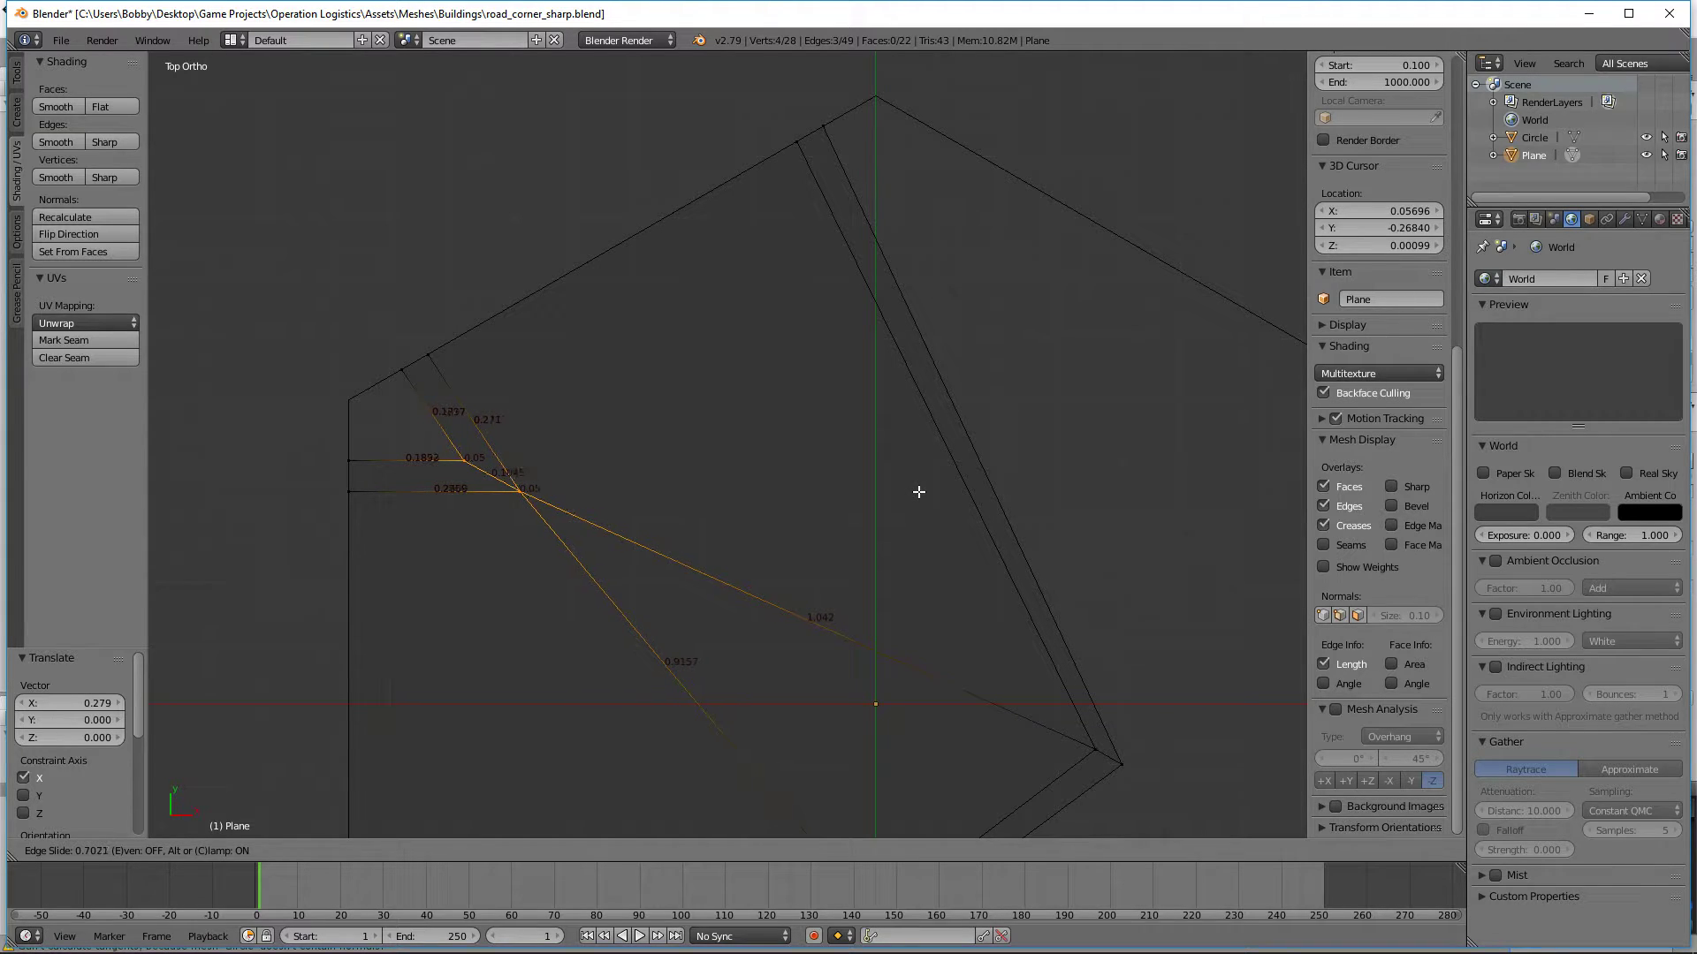
pyautogui.rightClick(918, 491)
pyautogui.press('g')
pyautogui.press('g')
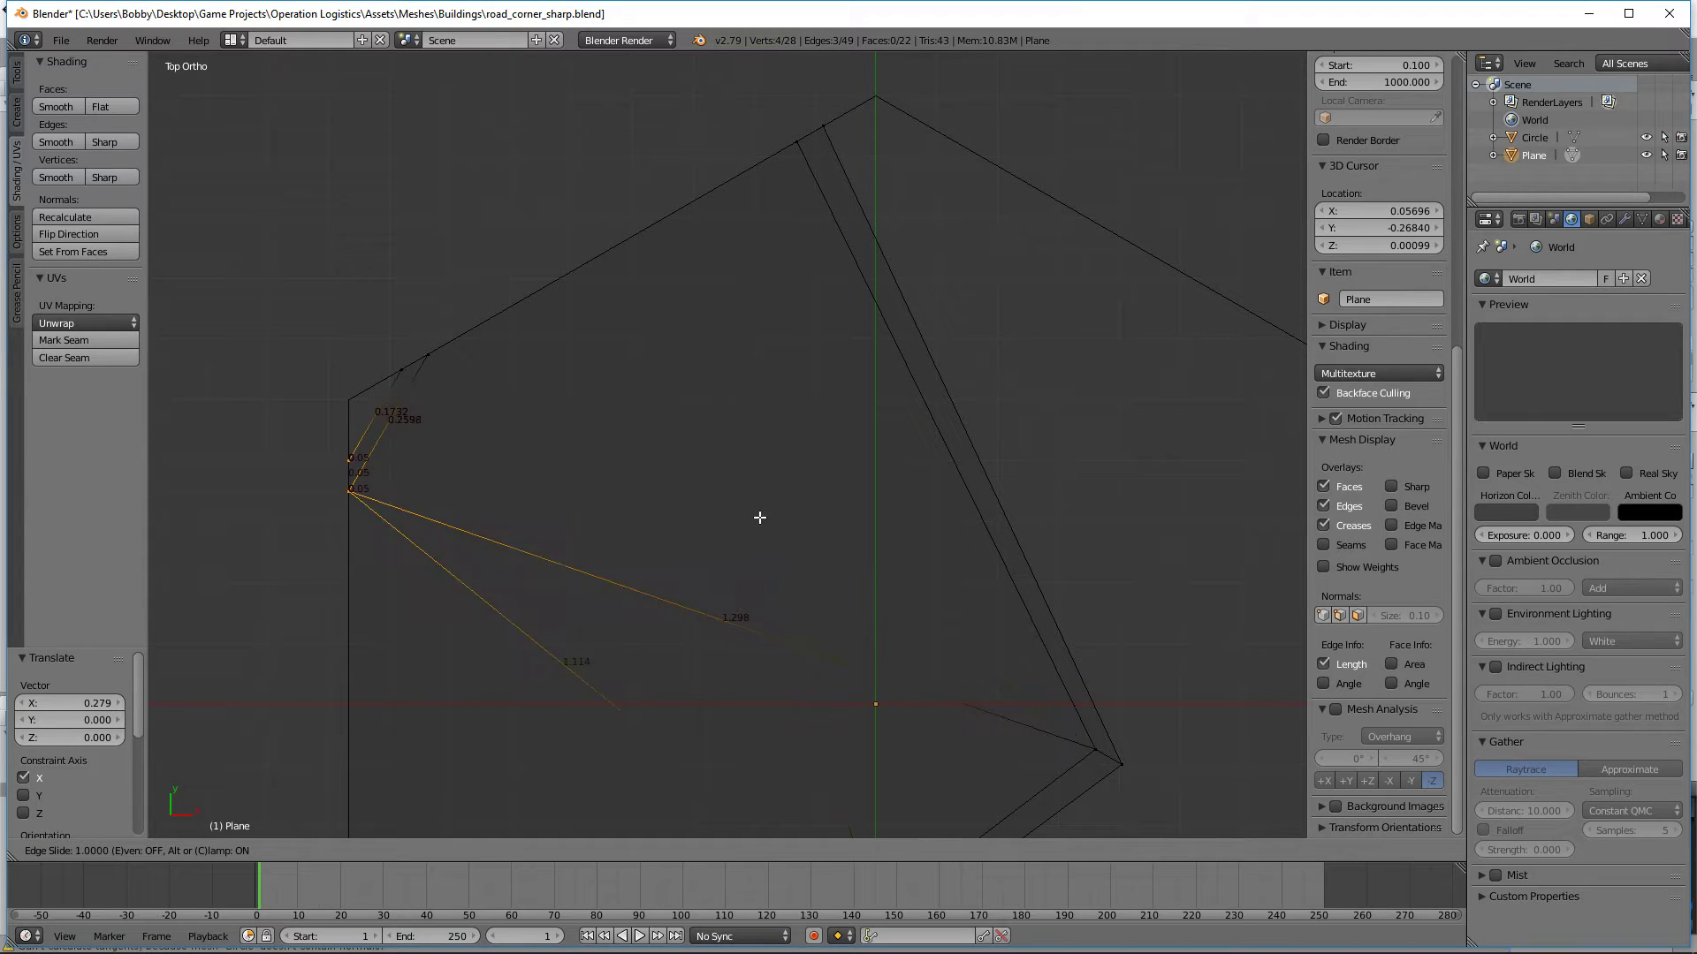
pyautogui.click(809, 513)
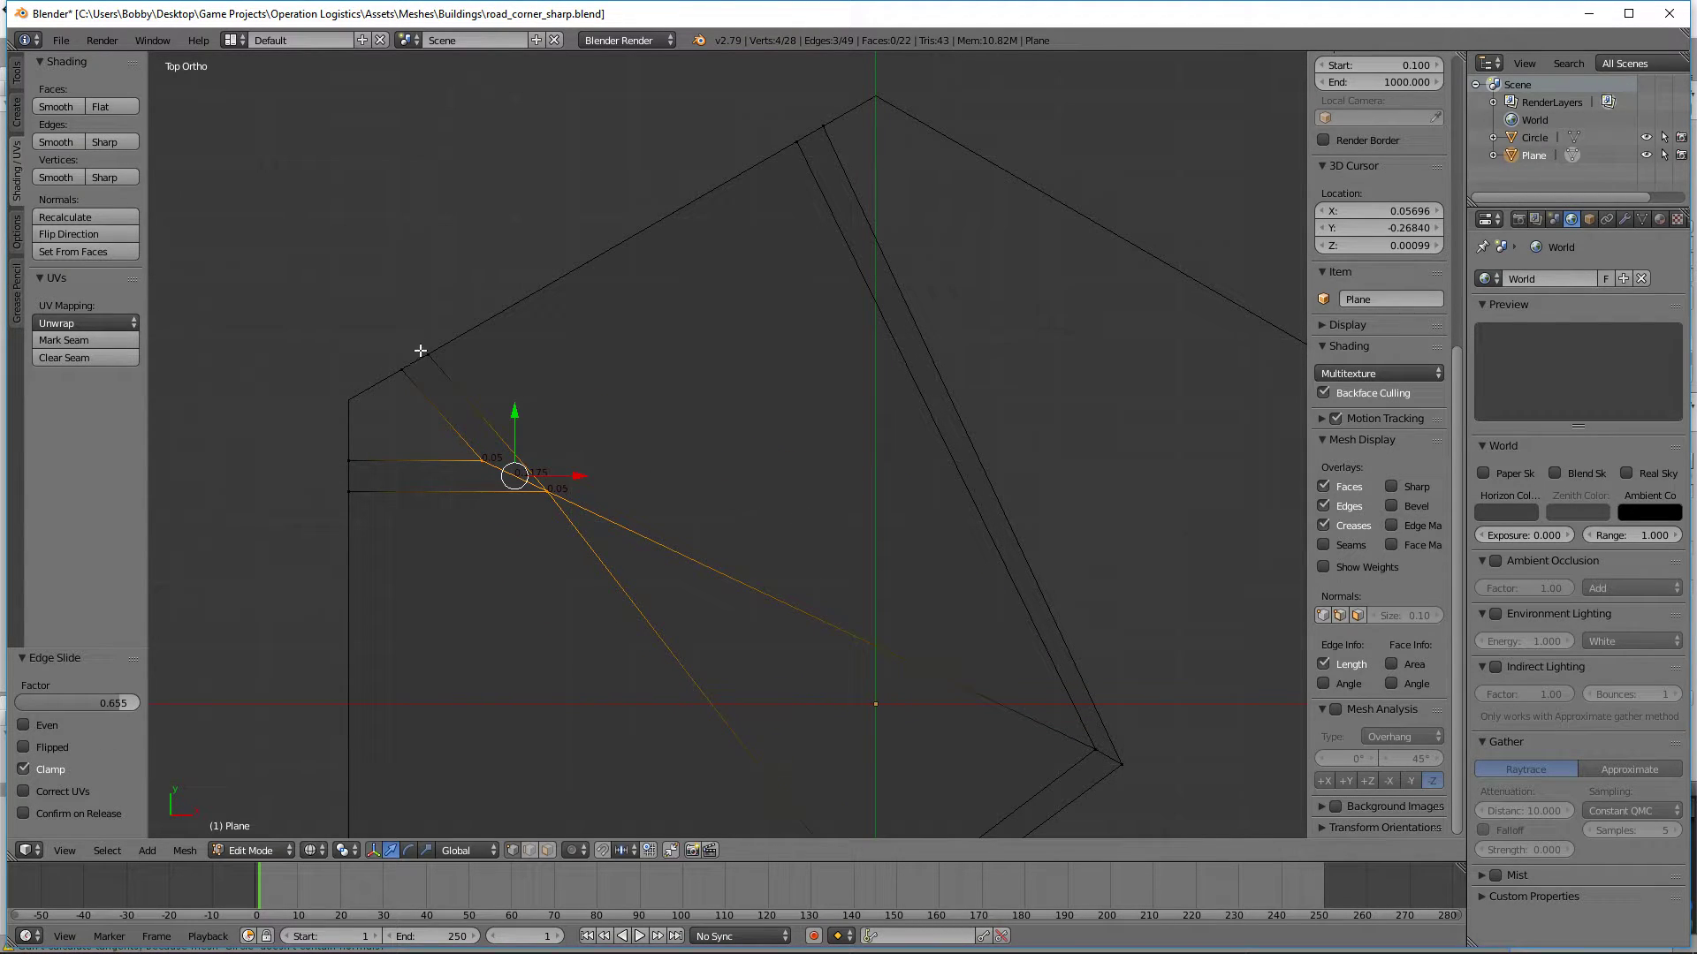
# Step: Connect the rotated road end's inner vertex to the inner vertex of the lower outer bend with a new edge and check it from an angle
pyautogui.keyDown('shift'); pyautogui.moveTo(695, 616); pyautogui.dragTo(736, 431, button='middle'); pyautogui.keyUp('shift')
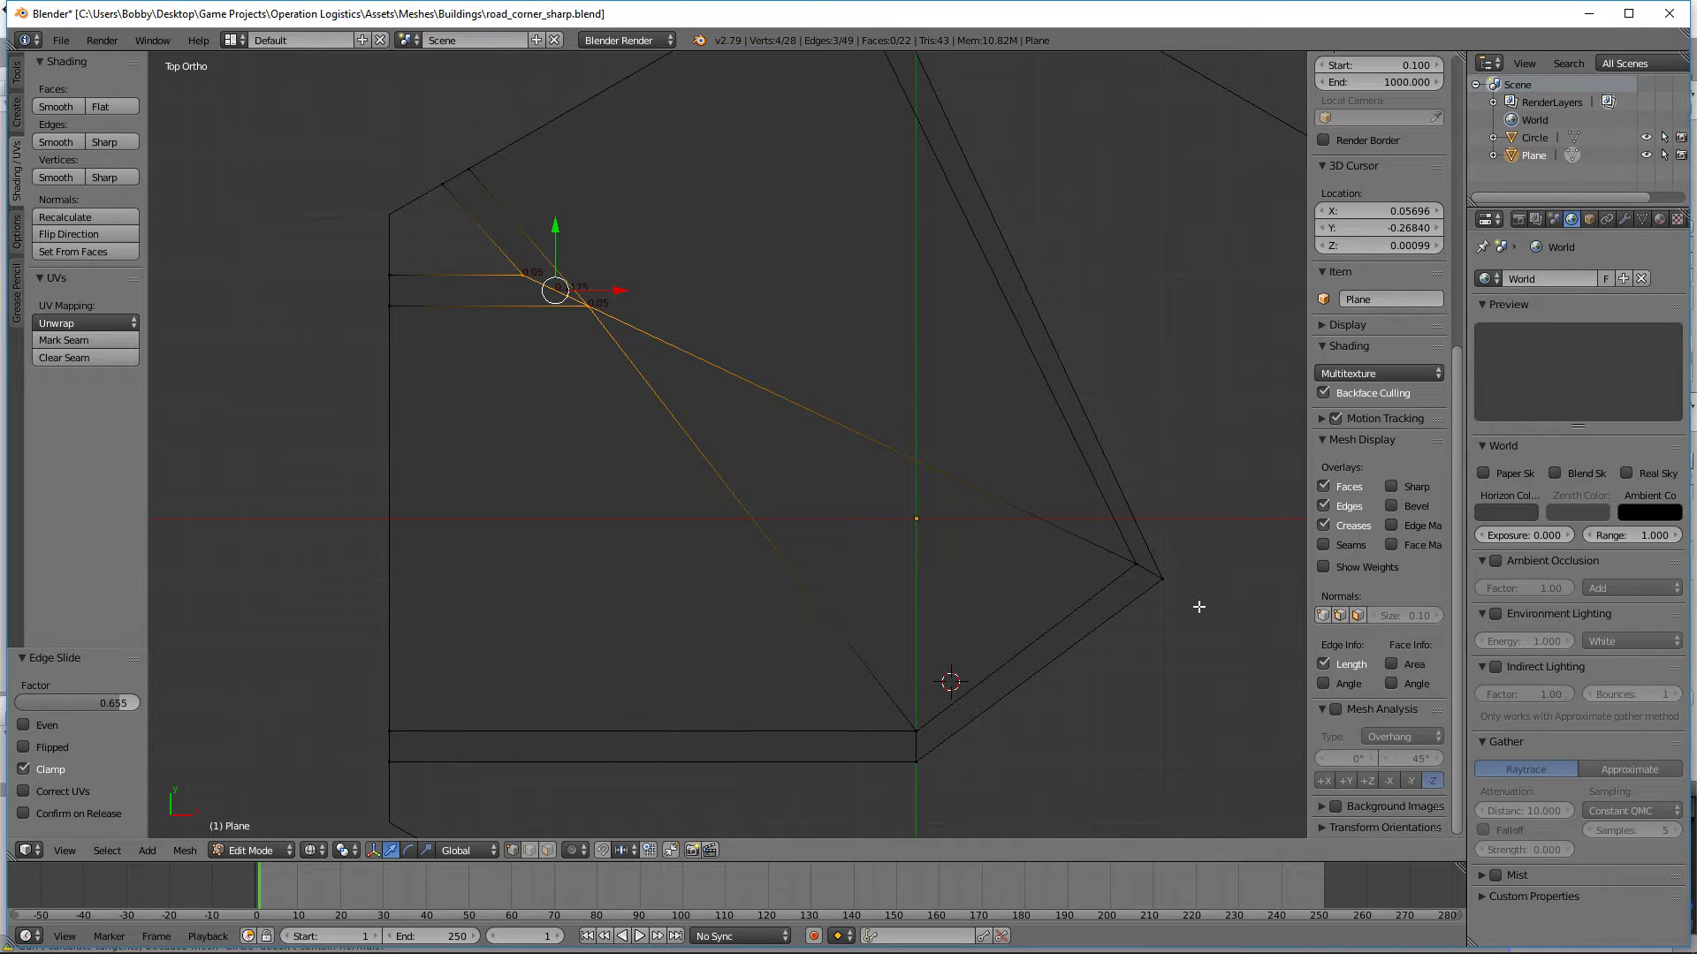
pyautogui.press('a')
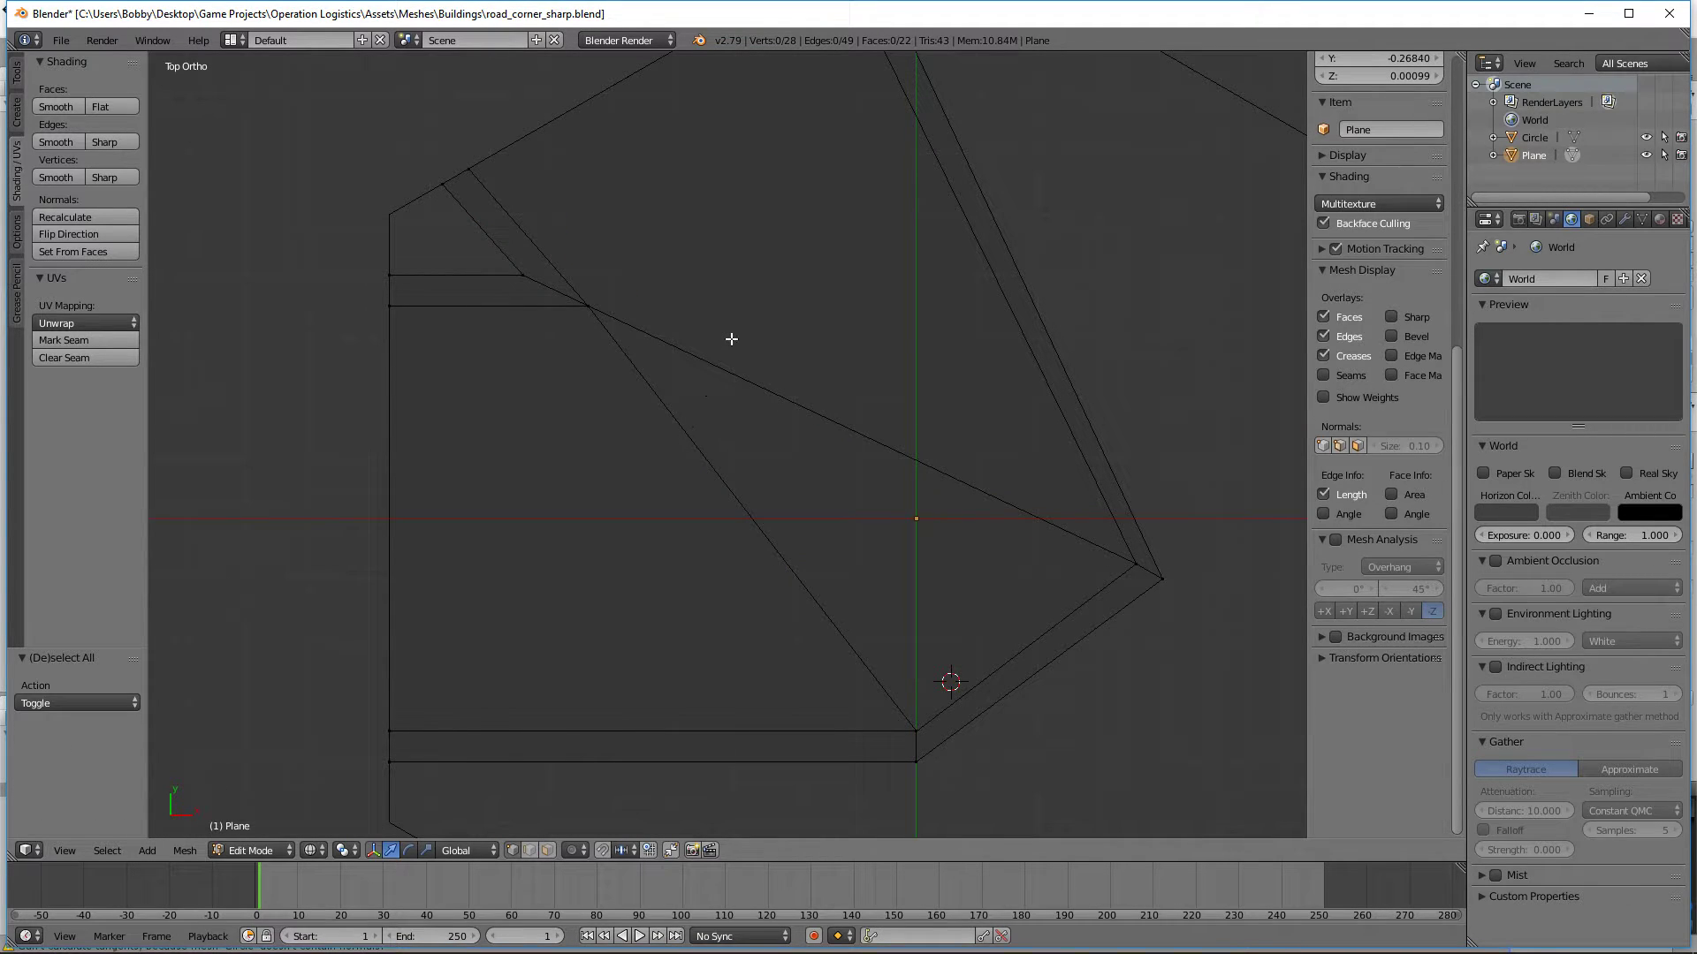
pyautogui.rightClick(497, 201)
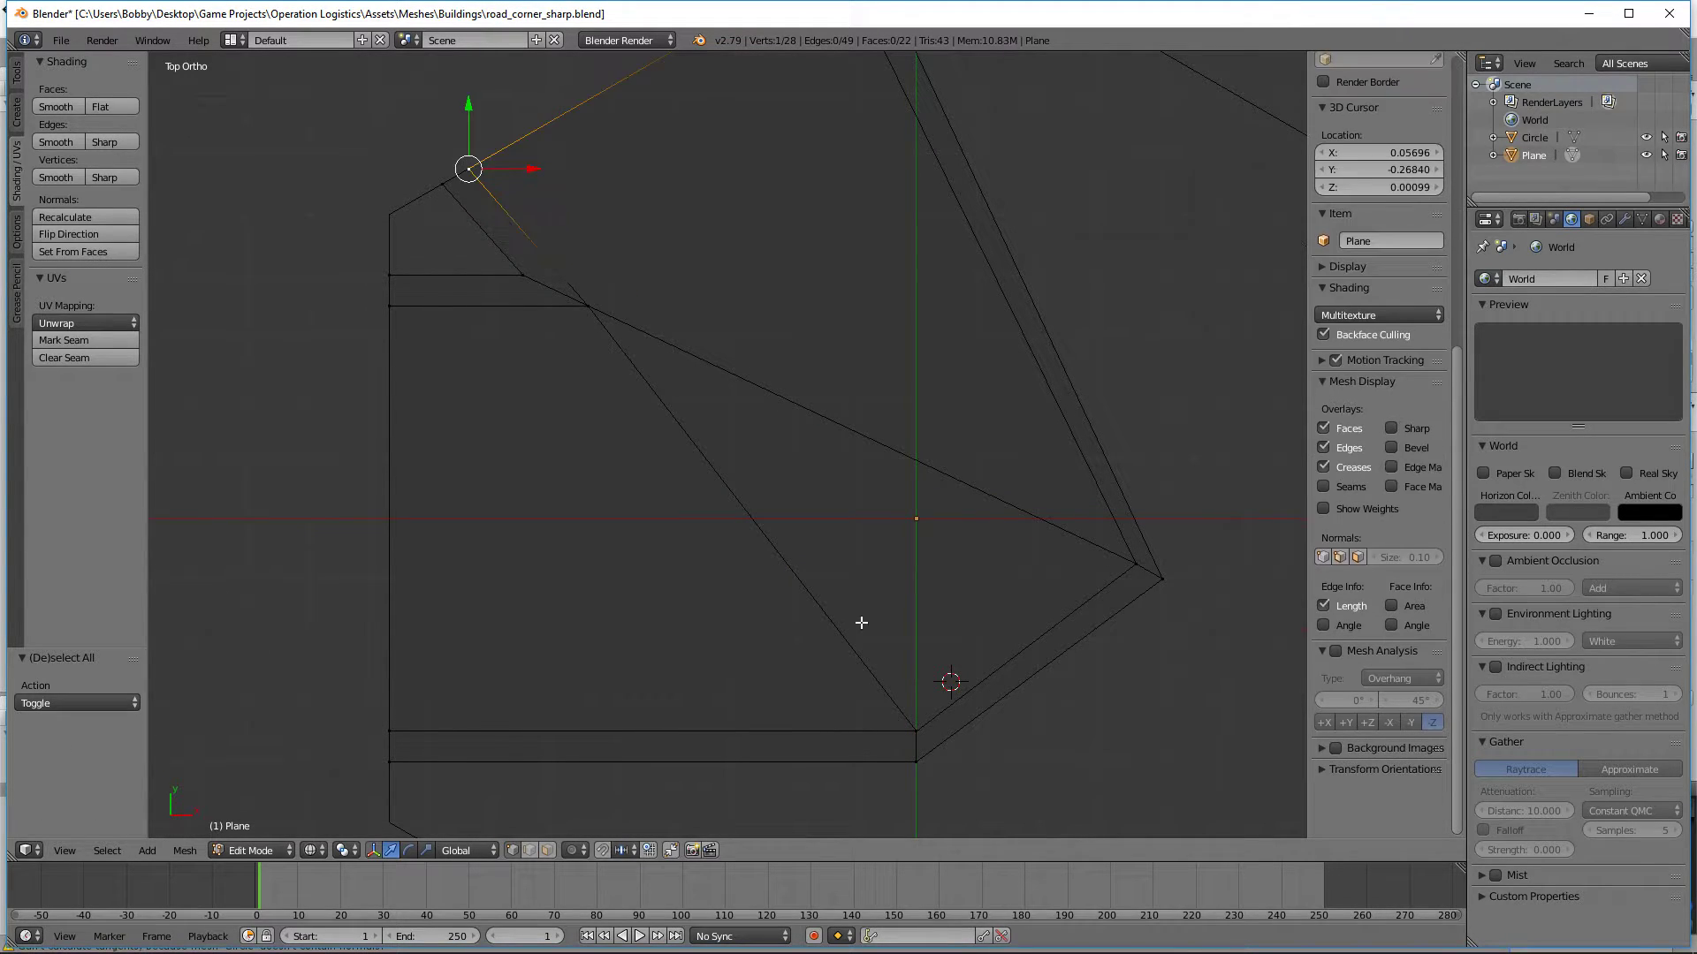
pyautogui.keyDown('shift'); pyautogui.rightClick(914, 729); pyautogui.keyUp('shift')
pyautogui.press('f')
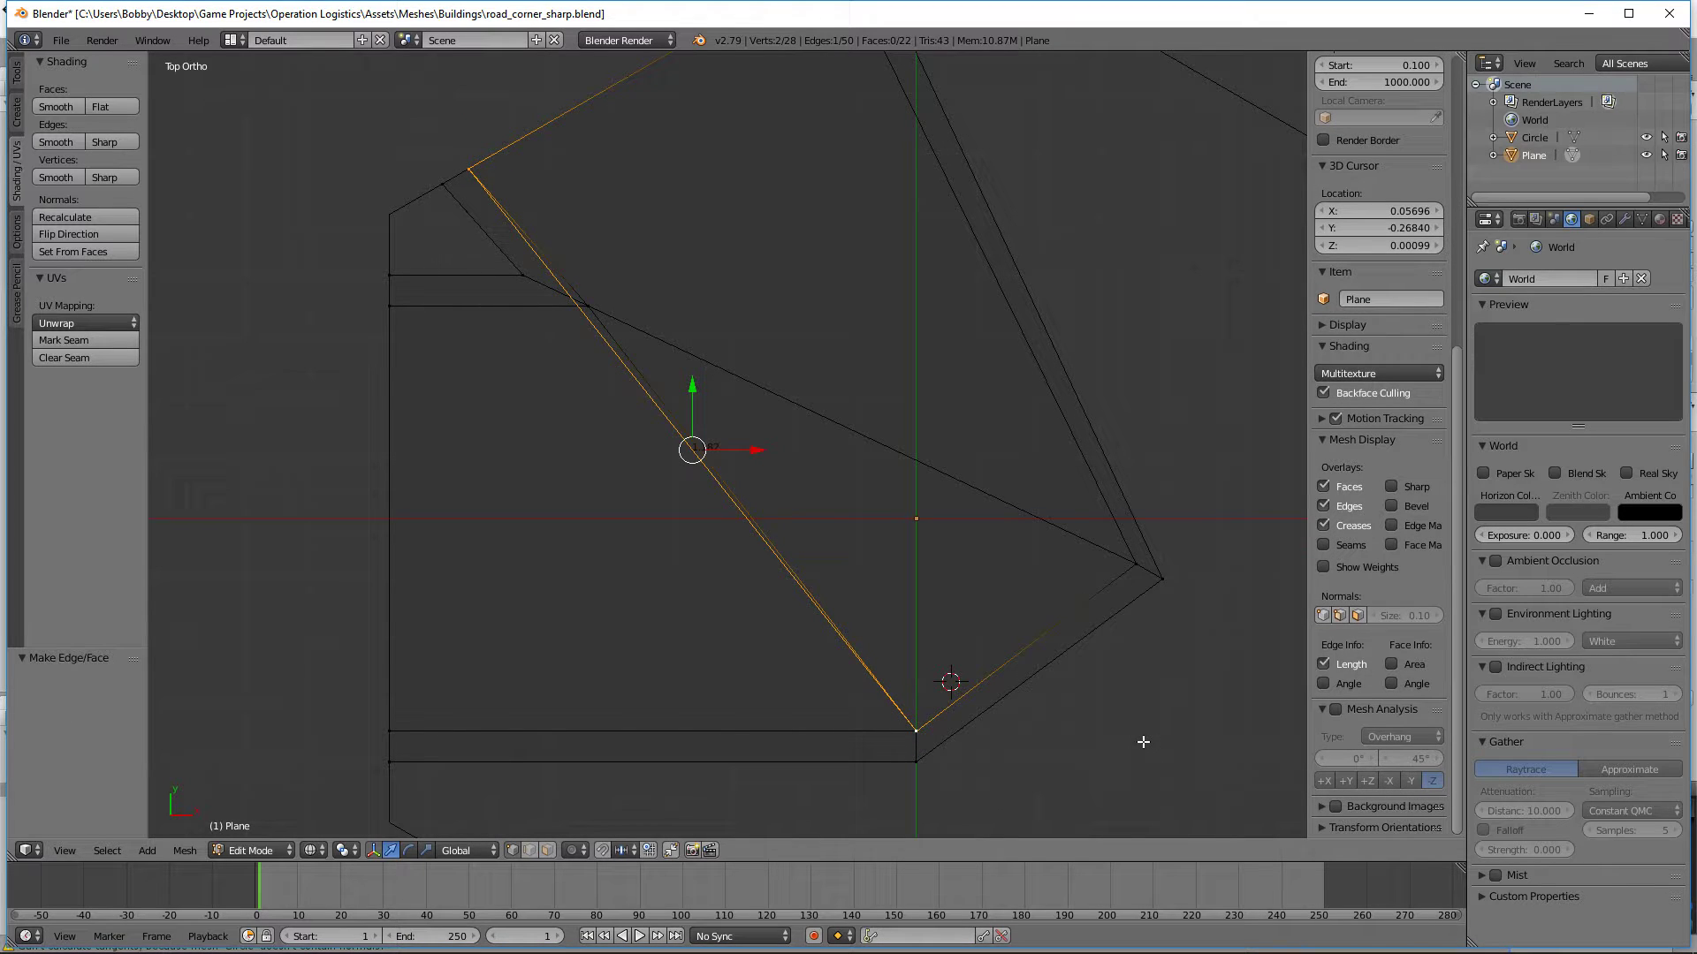
pyautogui.press('a')
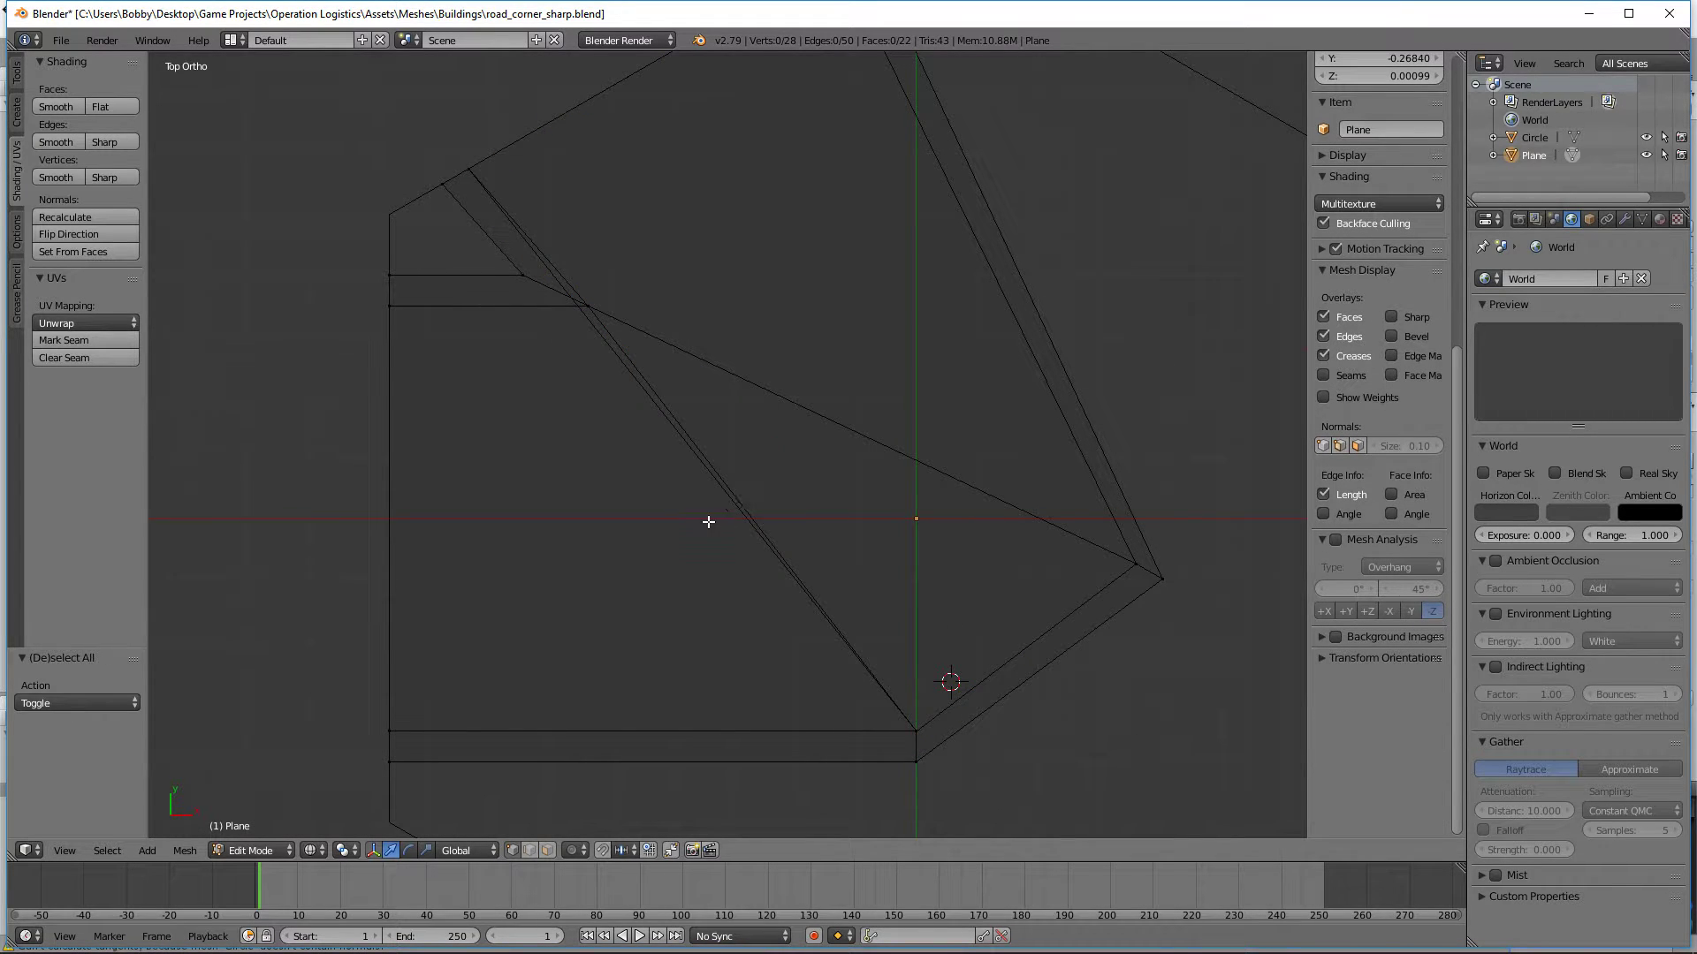
pyautogui.rightClick(677, 439)
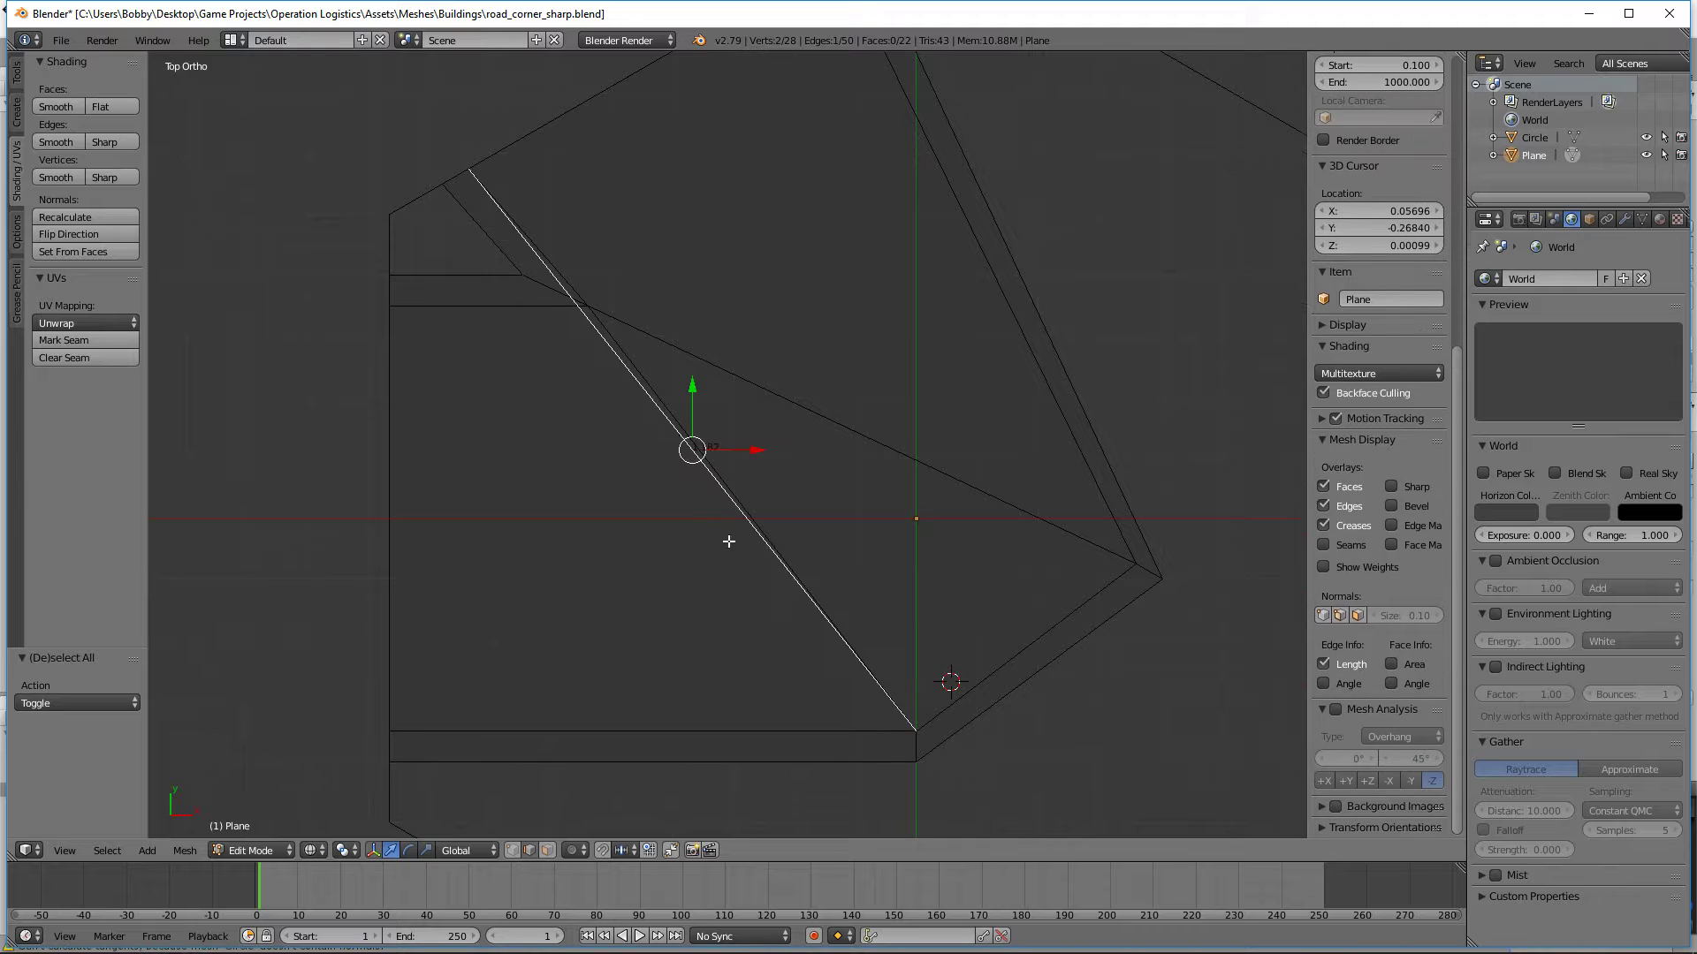
pyautogui.moveTo(728, 592); pyautogui.dragTo(774, 560, button='middle')
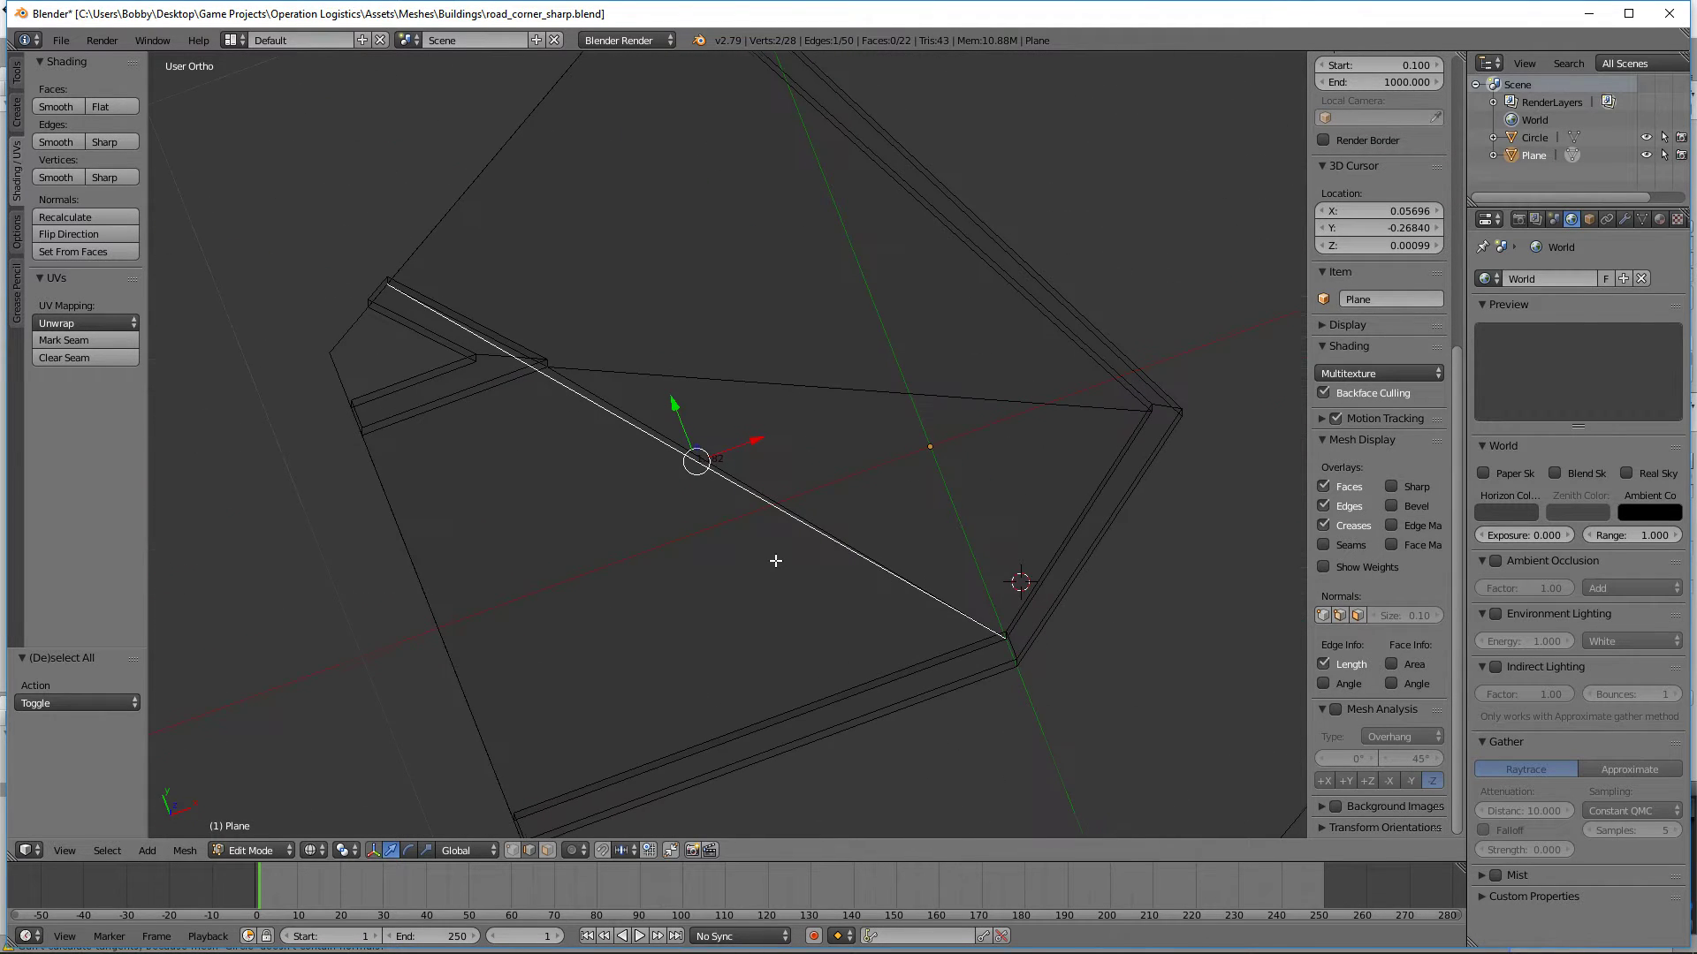
pyautogui.press('KP_7')
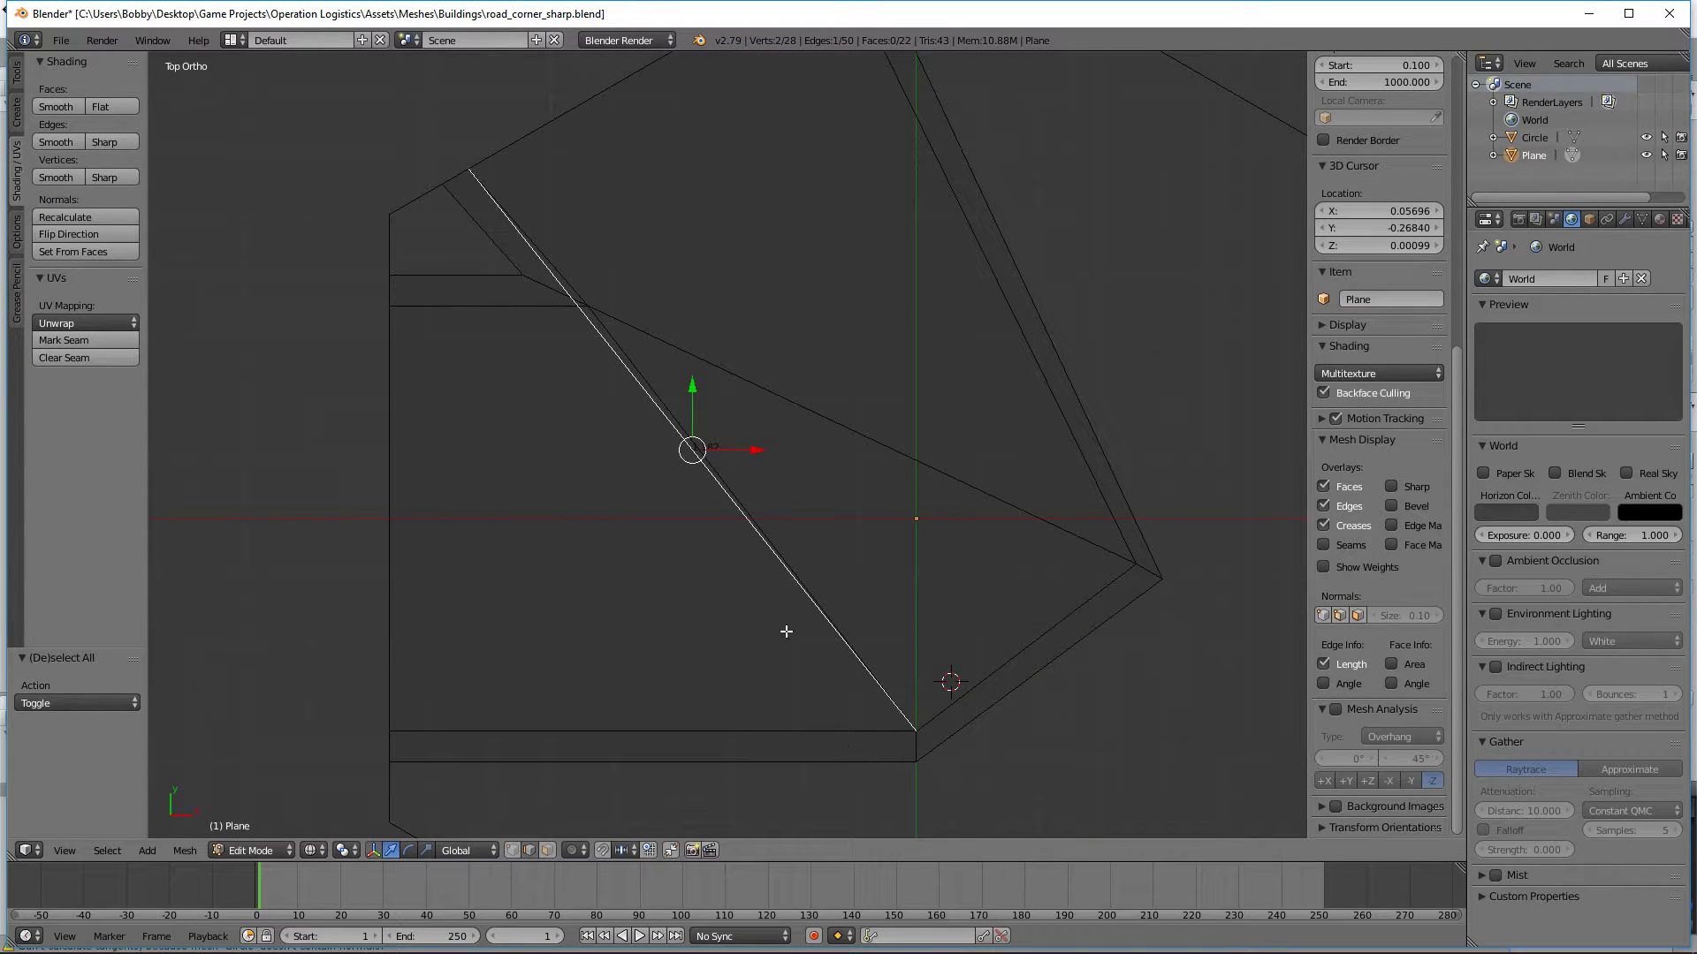
# Step: Select the road-side vertex pair of the inner corner and edge-slide it onto the guide edge with a factor of 0.055
pyautogui.press('a')
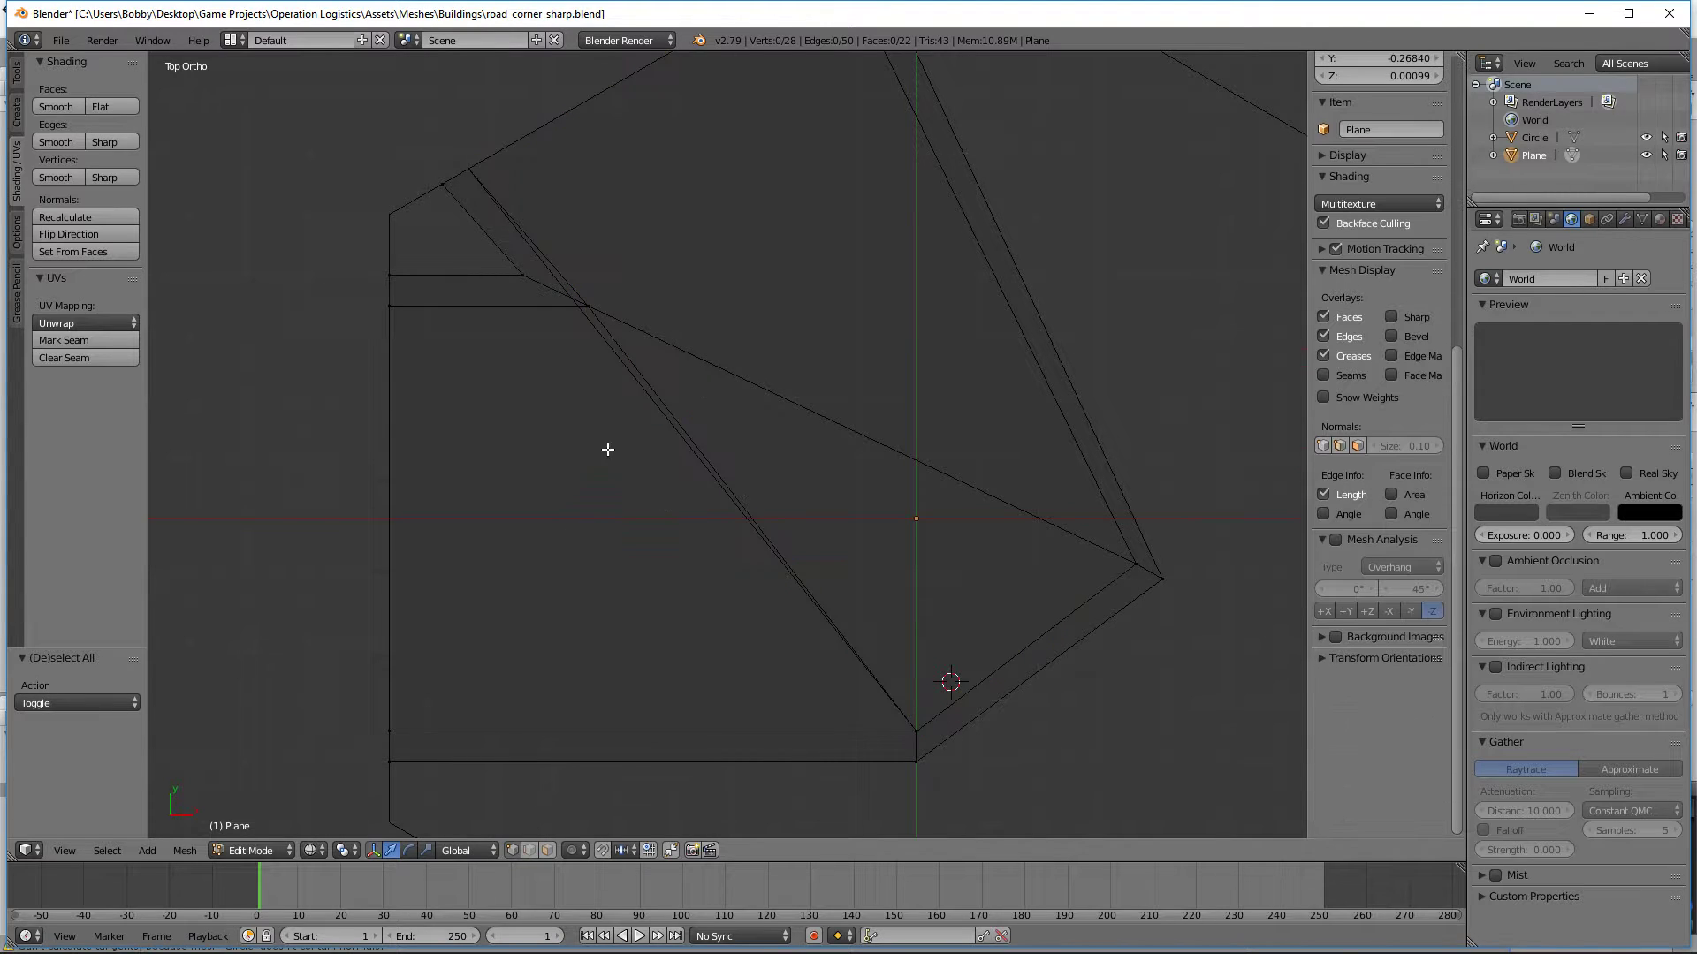
pyautogui.press('b')
pyautogui.moveTo(648, 328); pyautogui.dragTo(577, 249)
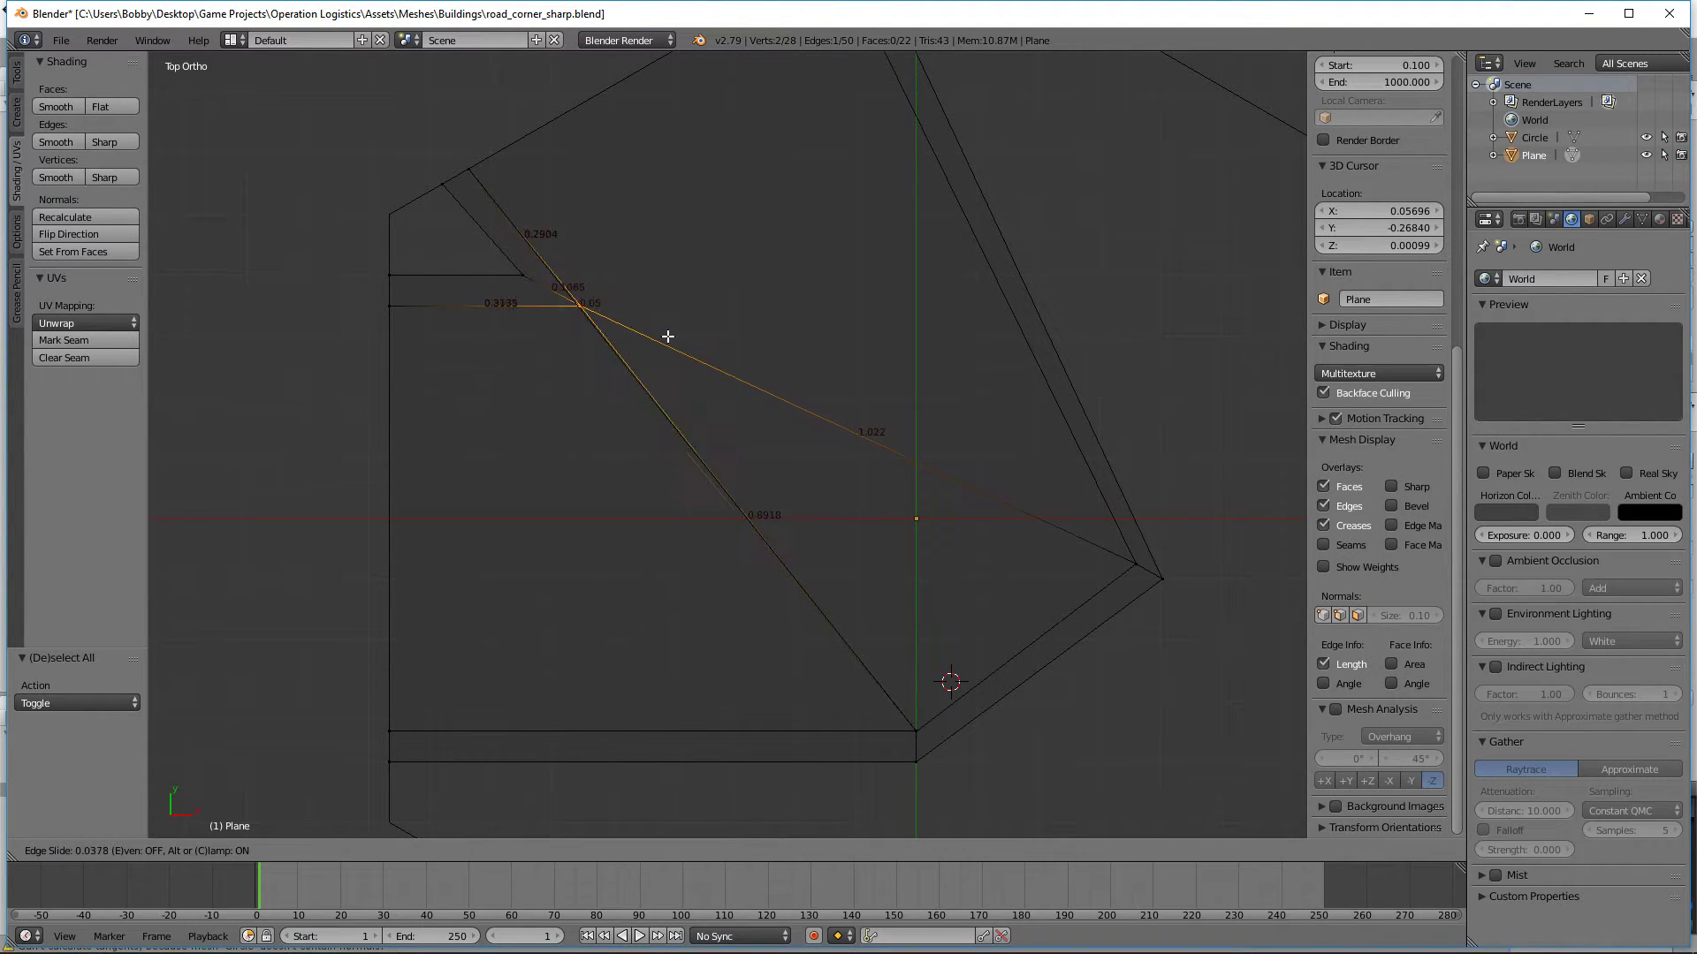
pyautogui.click(666, 336)
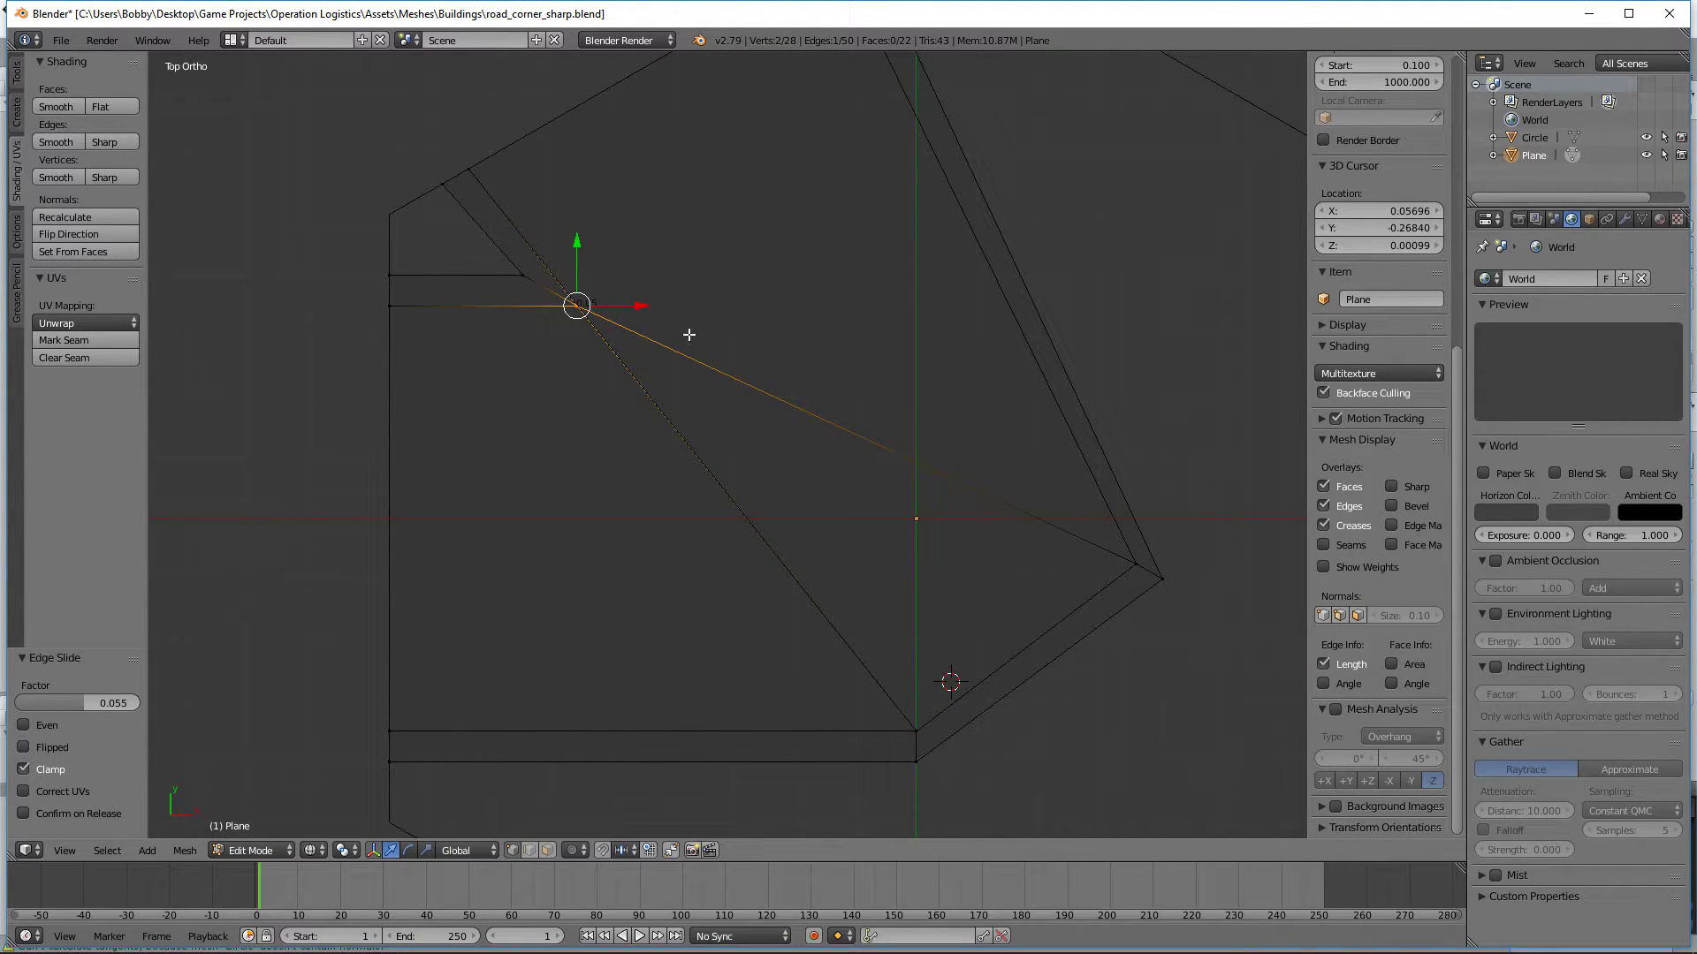
# Step: Move the road-side vertex pair of the inner corner 0.000956 along X so it sits exactly on the guide edge
pyautogui.keyDown('shift'); pyautogui.moveTo(550, 116); pyautogui.dragTo(745, 315, button='middle'); pyautogui.keyUp('shift')
pyautogui.scroll(1, 746, 313)
pyautogui.scroll(8, 724, 265)
pyautogui.keyDown('shift'); pyautogui.moveTo(861, 592); pyautogui.dragTo(689, 199, button='middle'); pyautogui.keyUp('shift')
pyautogui.scroll(6, 683, 258)
pyautogui.scroll(5, 682, 258)
pyautogui.keyDown('shift'); pyautogui.moveTo(990, 67); pyautogui.dragTo(761, 571, button='middle'); pyautogui.keyUp('shift')
pyautogui.scroll(6, 761, 571)
pyautogui.keyDown('shift'); pyautogui.moveTo(1272, 84); pyautogui.dragTo(1140, 379, button='middle'); pyautogui.keyUp('shift')
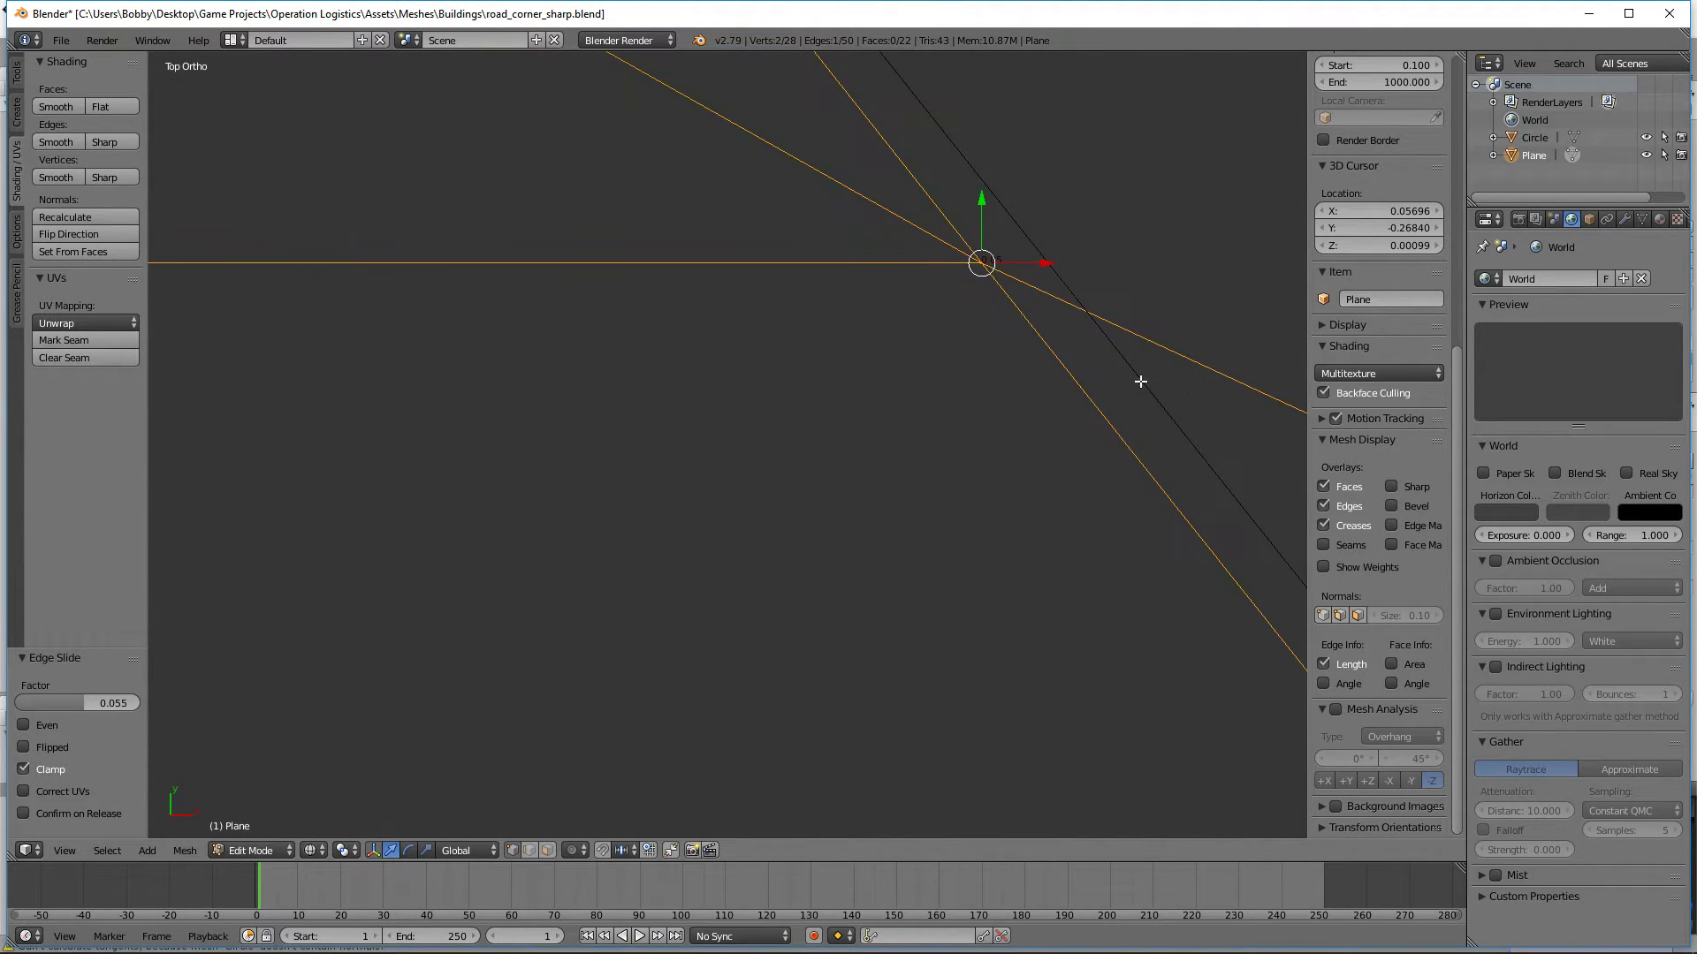
pyautogui.scroll(2, 1139, 379)
pyautogui.keyDown('shift'); pyautogui.moveTo(1264, 229); pyautogui.dragTo(968, 566, button='middle'); pyautogui.keyUp('shift')
pyautogui.scroll(8, 968, 566)
pyautogui.keyDown('shift'); pyautogui.moveTo(1174, 678); pyautogui.dragTo(830, 425, button='middle'); pyautogui.keyUp('shift')
pyautogui.scroll(2, 827, 455)
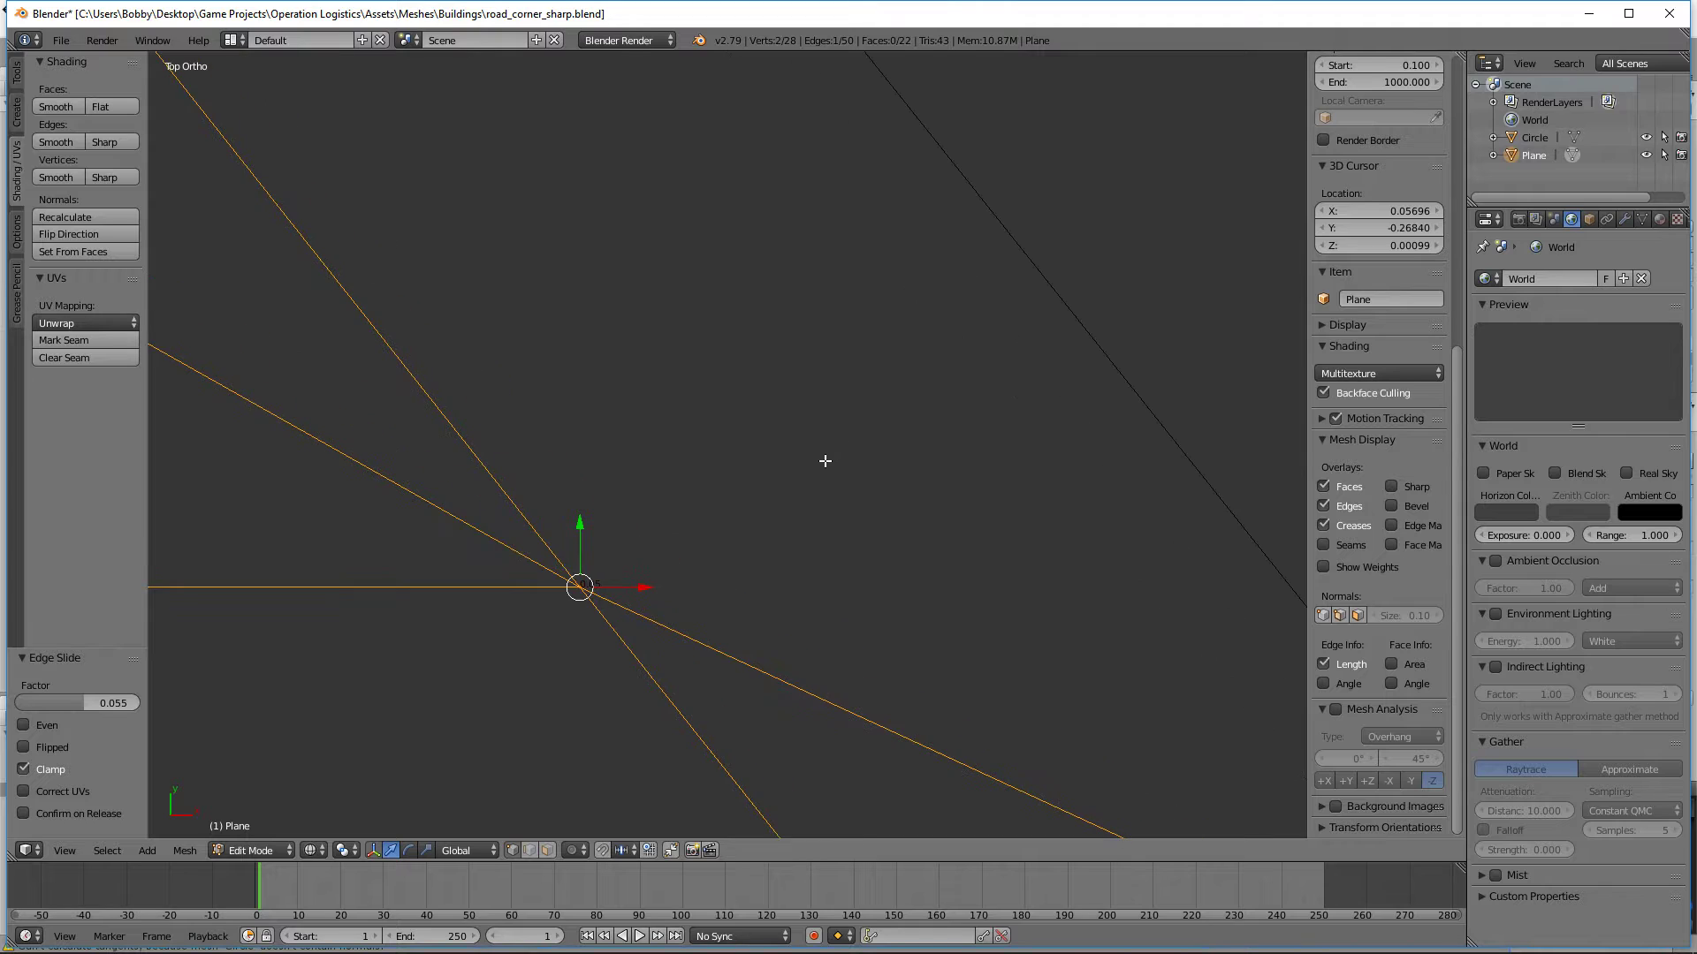
pyautogui.press('g')
pyautogui.press('g')
pyautogui.rightClick(1047, 471)
pyautogui.press('g')
pyautogui.press('y')
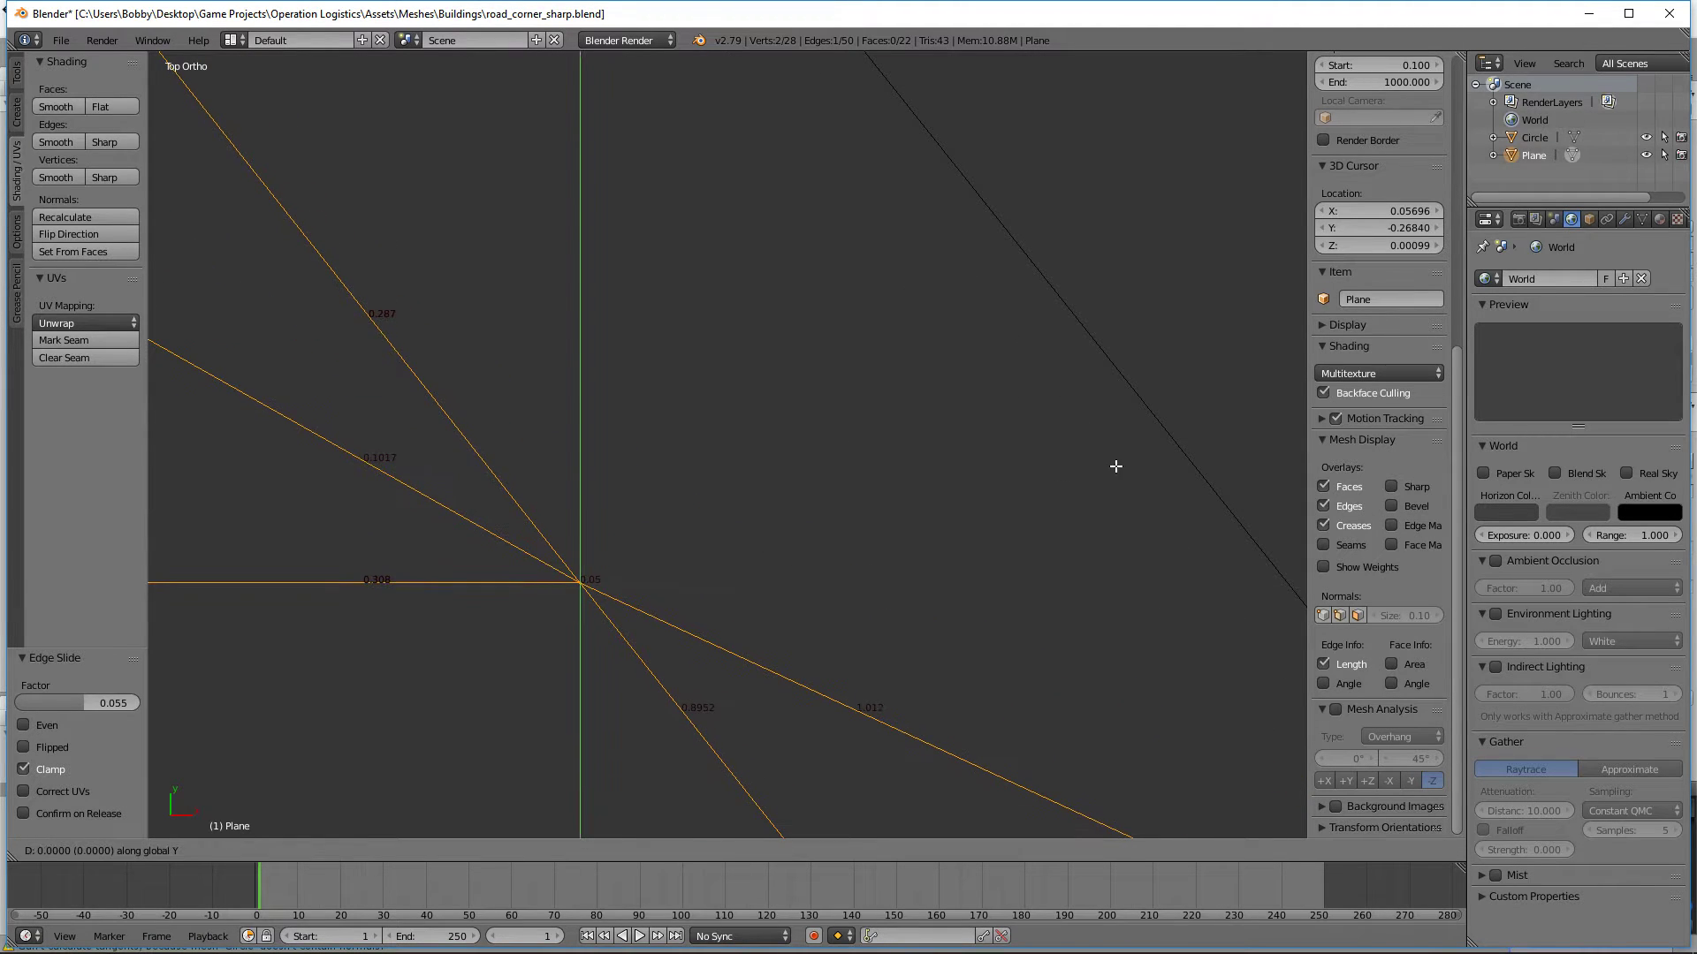
pyautogui.press('y')
pyautogui.press('y')
pyautogui.press('x')
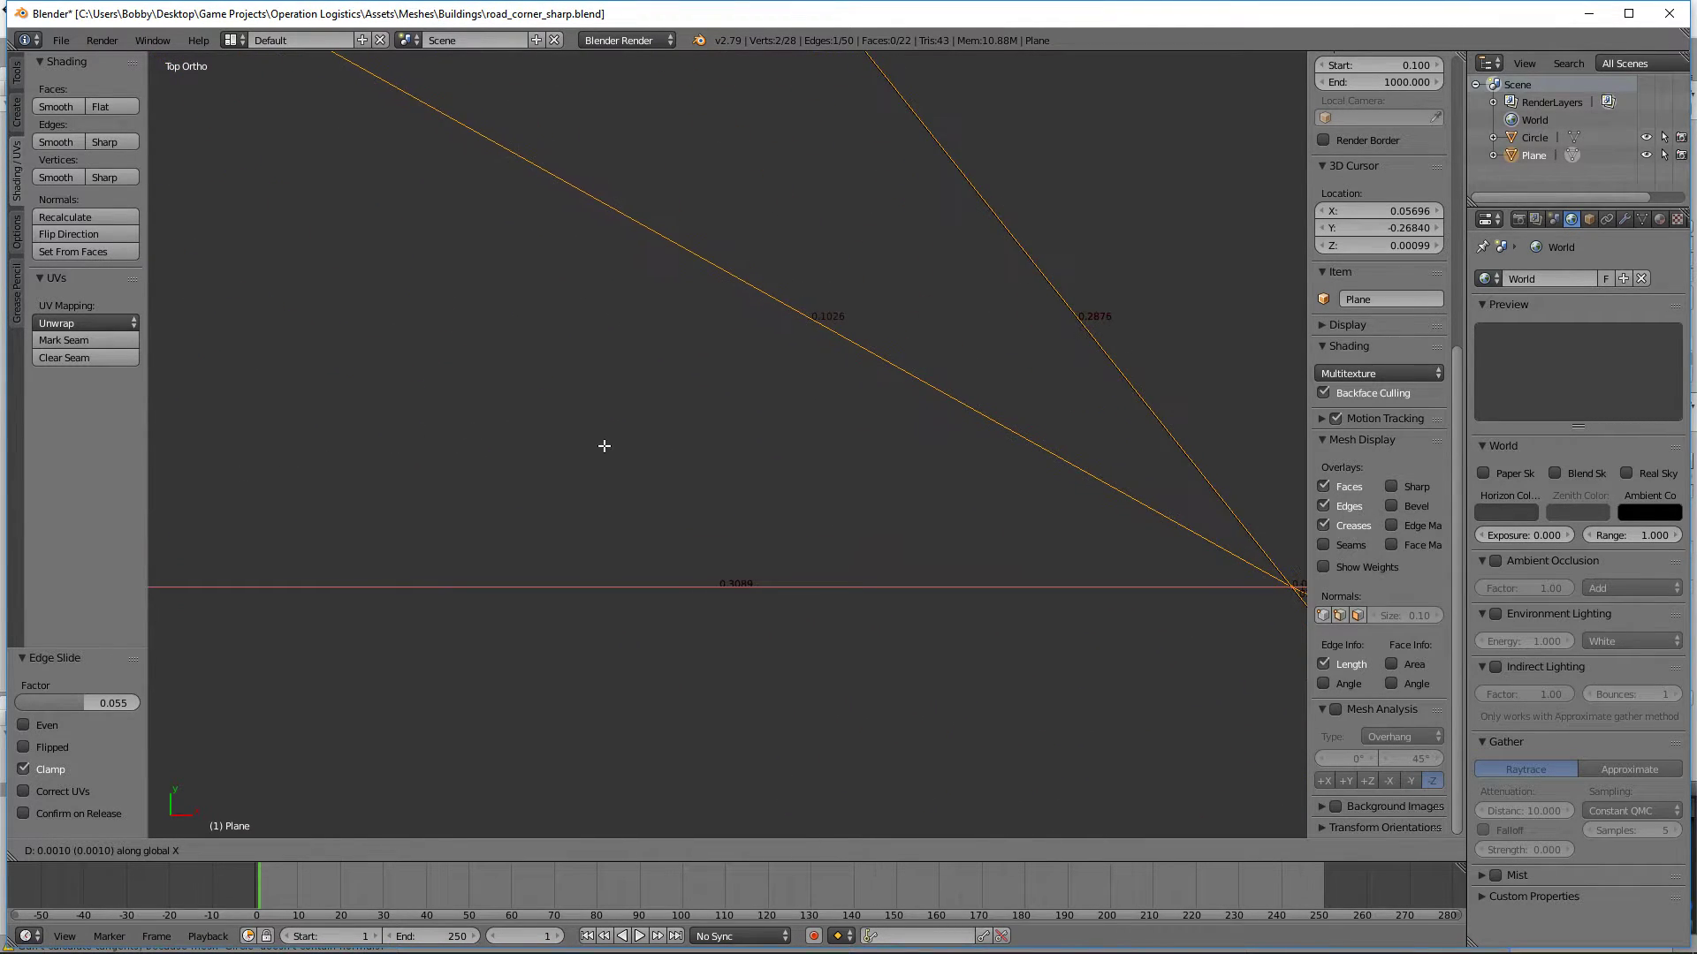
pyautogui.click(599, 448)
pyautogui.scroll(-12, 671, 513)
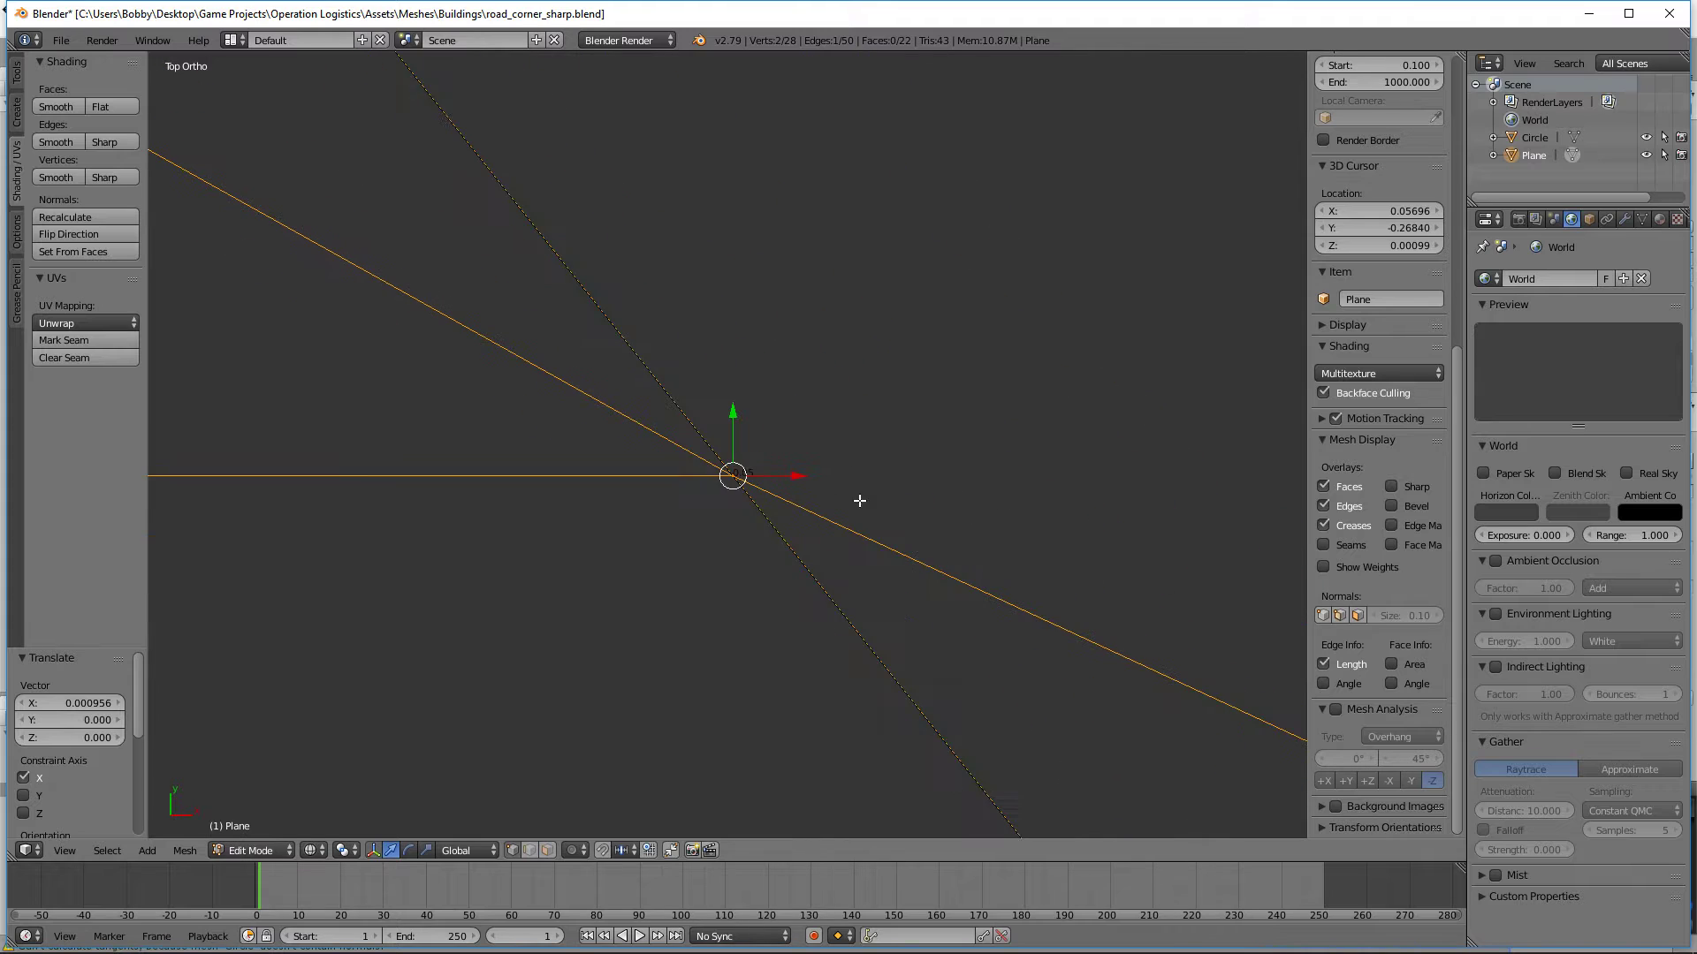
pyautogui.scroll(-8, 788, 565)
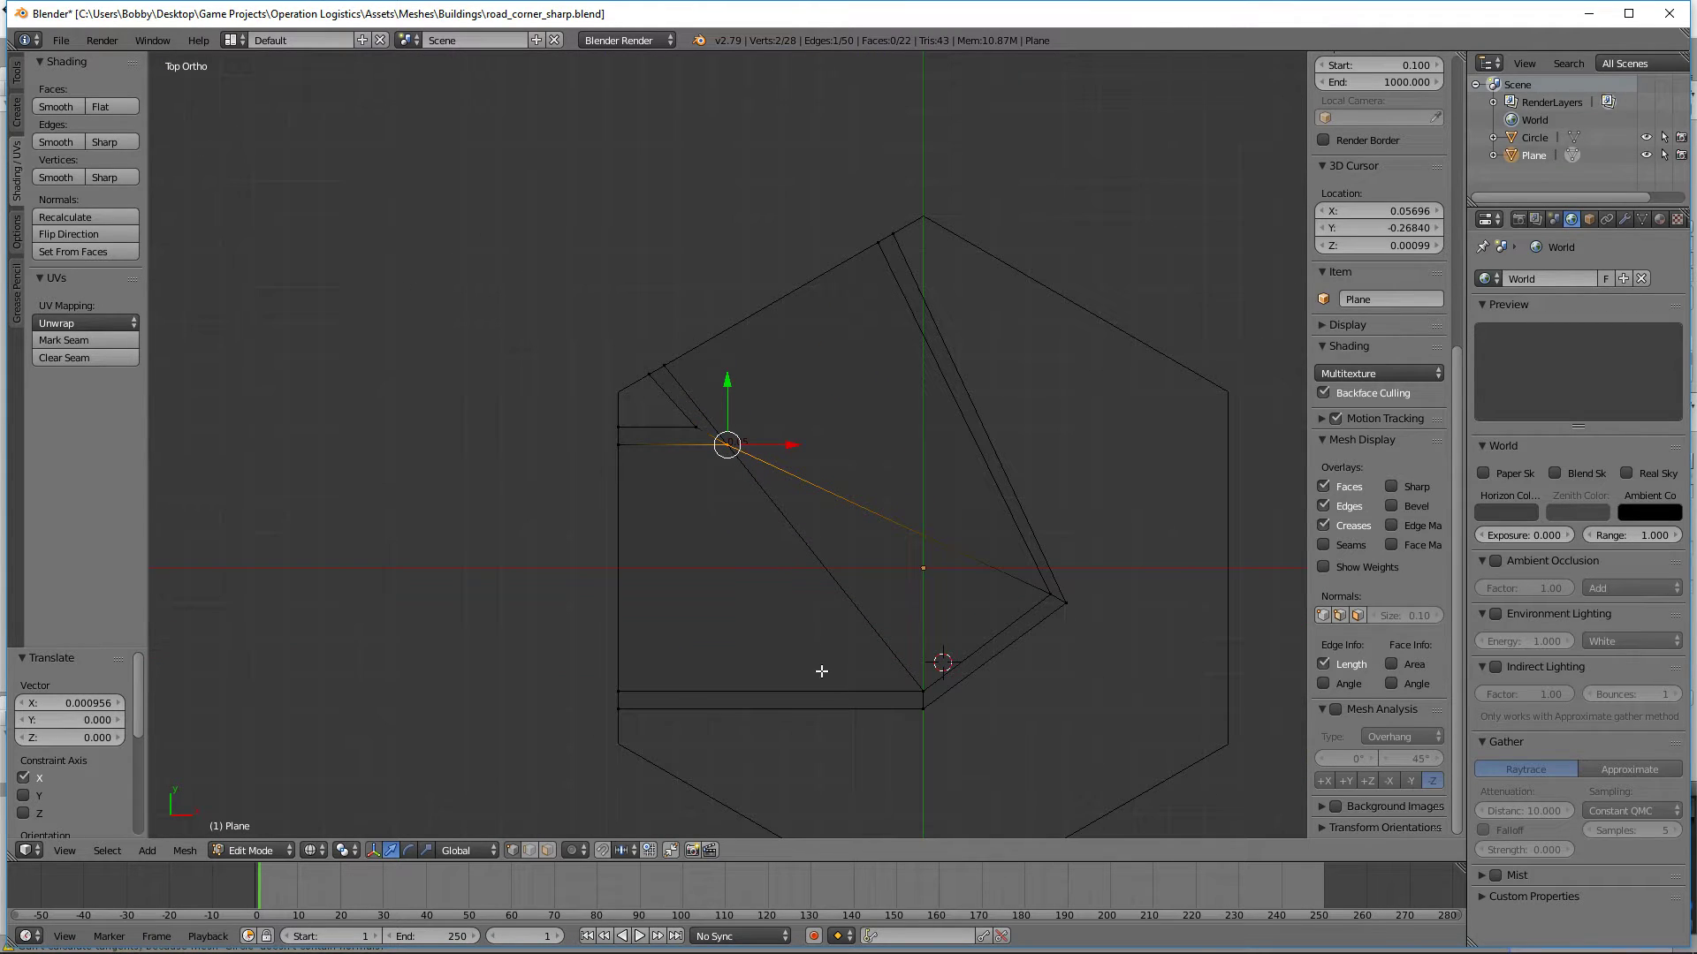
# Step: Delete the guide edge running from the rotated road end's inner vertex to the lower outer bend
pyautogui.rightClick(821, 569)
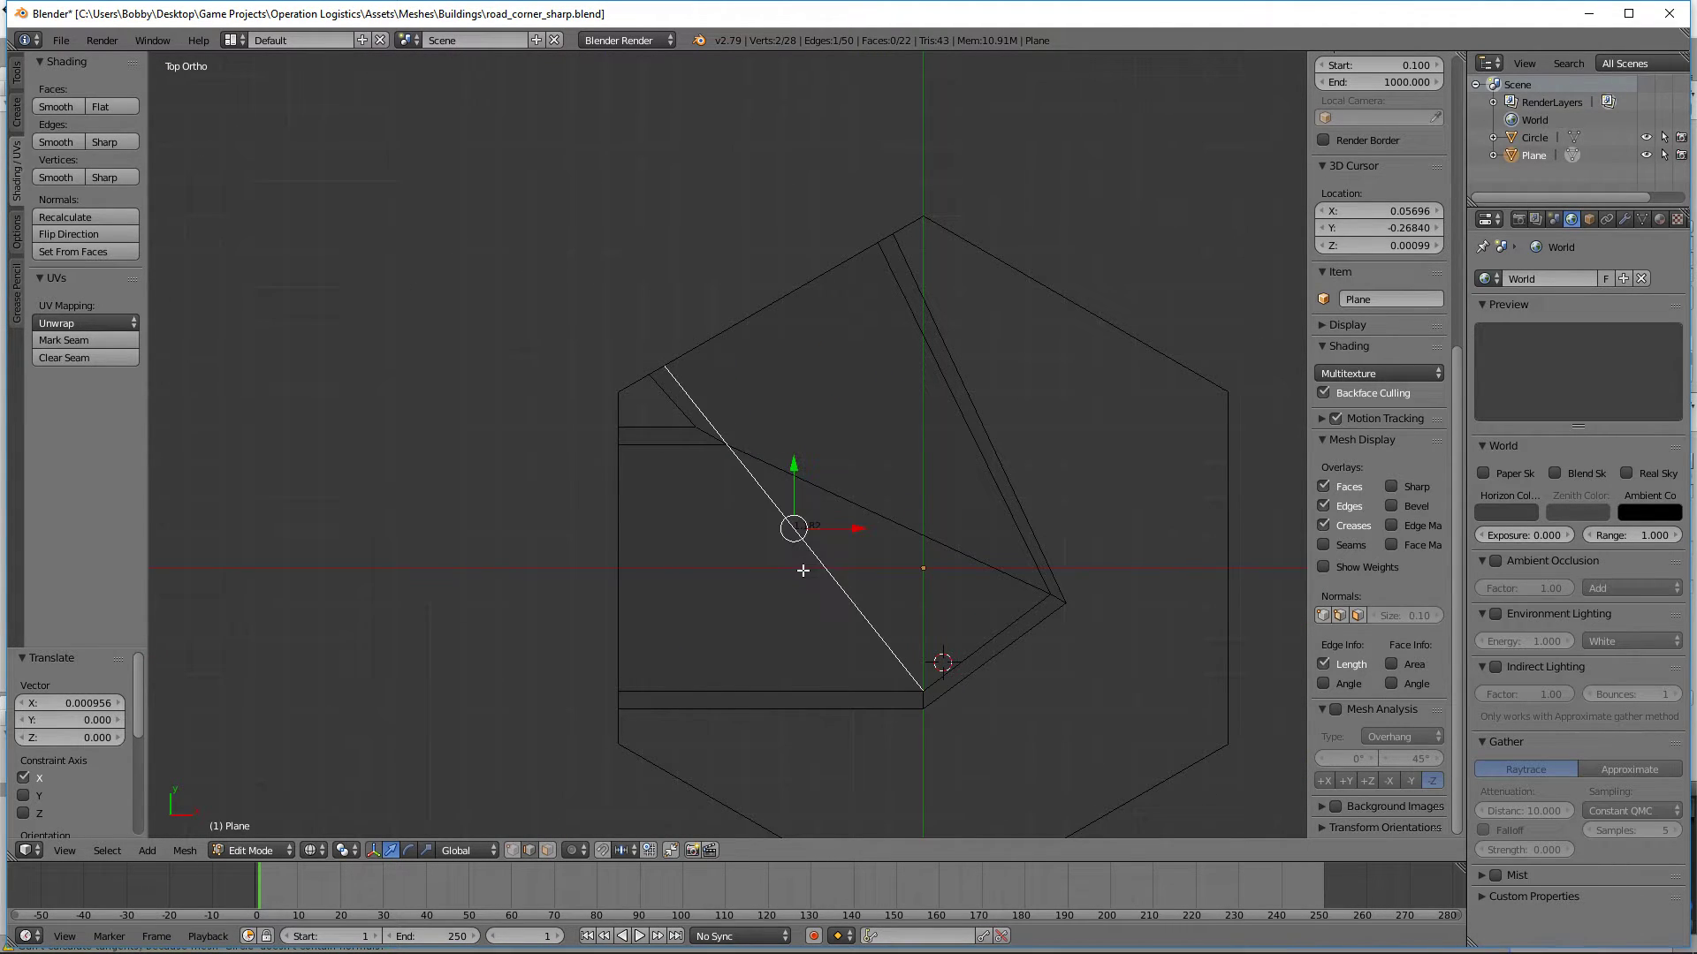
pyautogui.press('x')
pyautogui.click(768, 593)
pyautogui.moveTo(769, 599); pyautogui.dragTo(725, 557, button='middle')
pyautogui.press('KP_7')
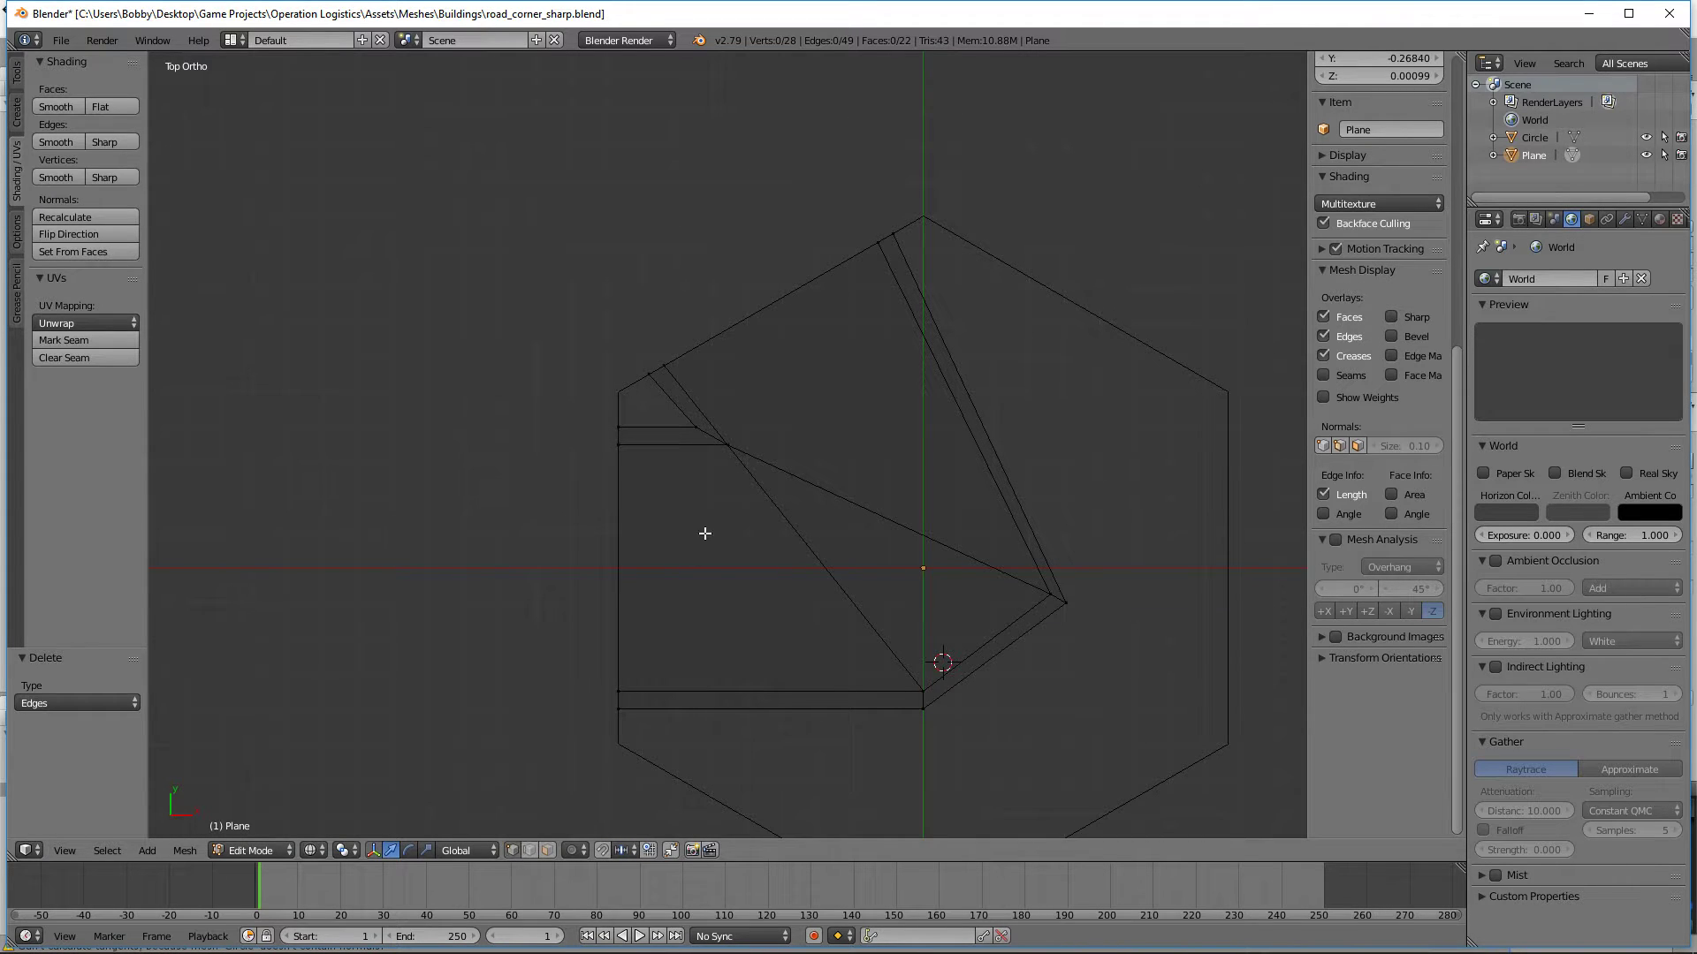
# Step: Connect the curb-side vertex of the inner corner to the inner vertex of the sharp outer bend with a new guide edge
pyautogui.rightClick(692, 442)
pyautogui.moveTo(692, 442); pyautogui.dragTo(962, 428, button='middle')
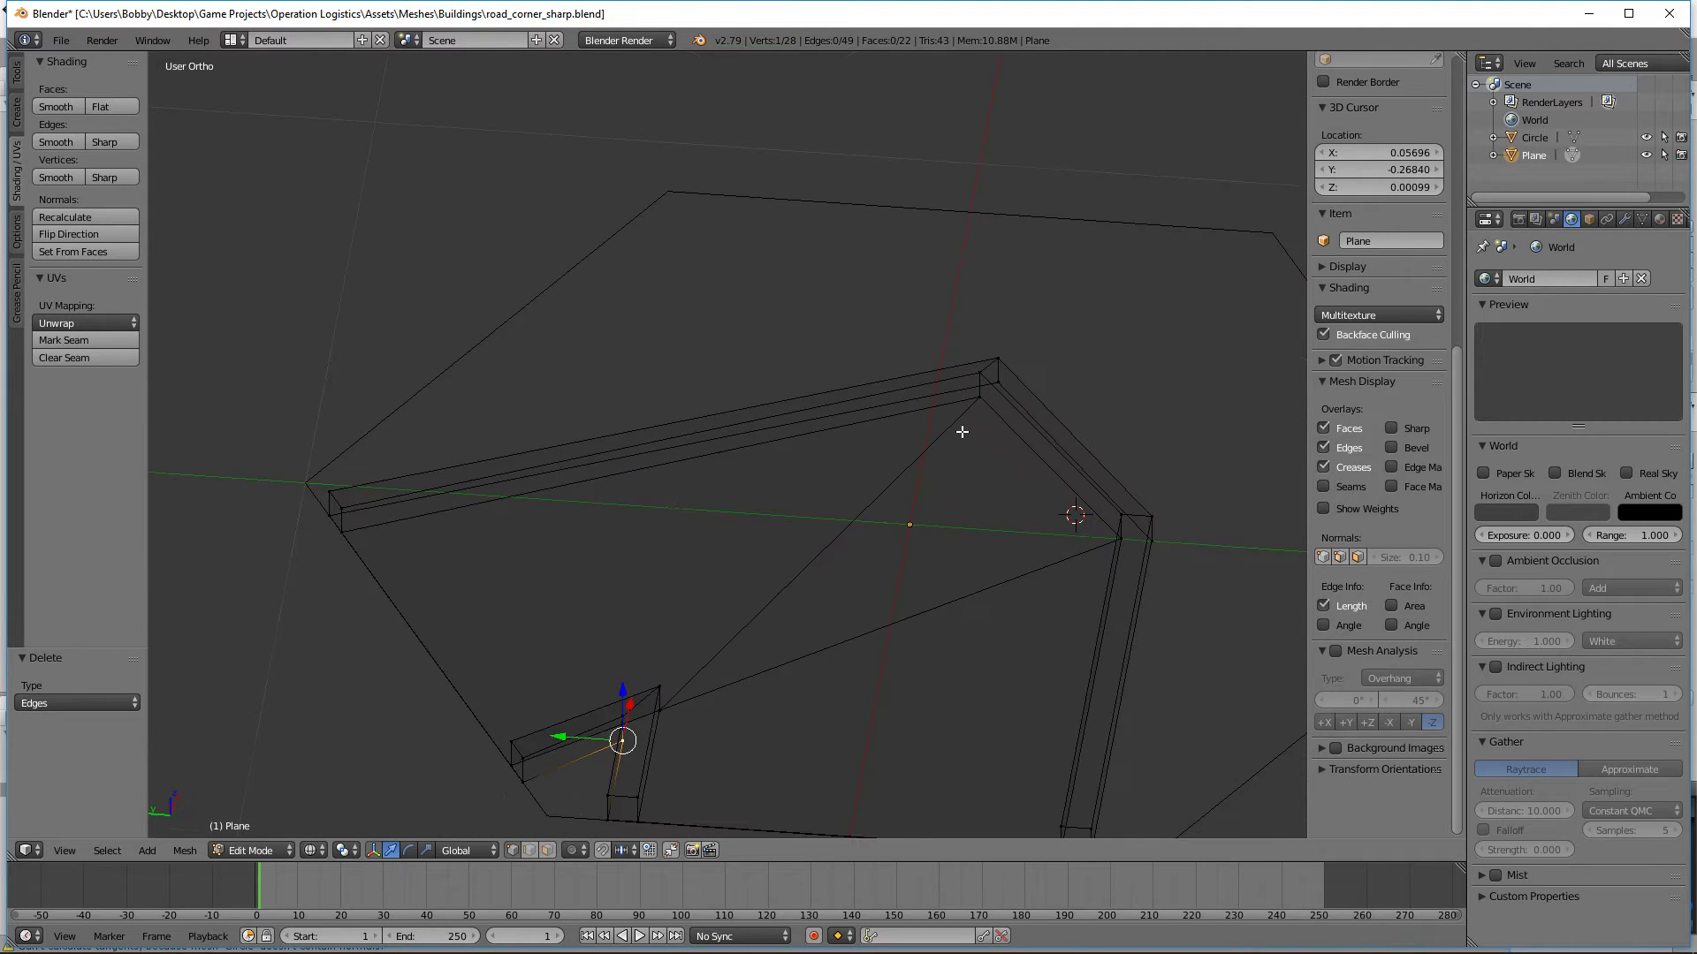
pyautogui.keyDown('shift'); pyautogui.rightClick(962, 428); pyautogui.keyUp('shift')
pyautogui.press('f')
pyautogui.press('KP_7')
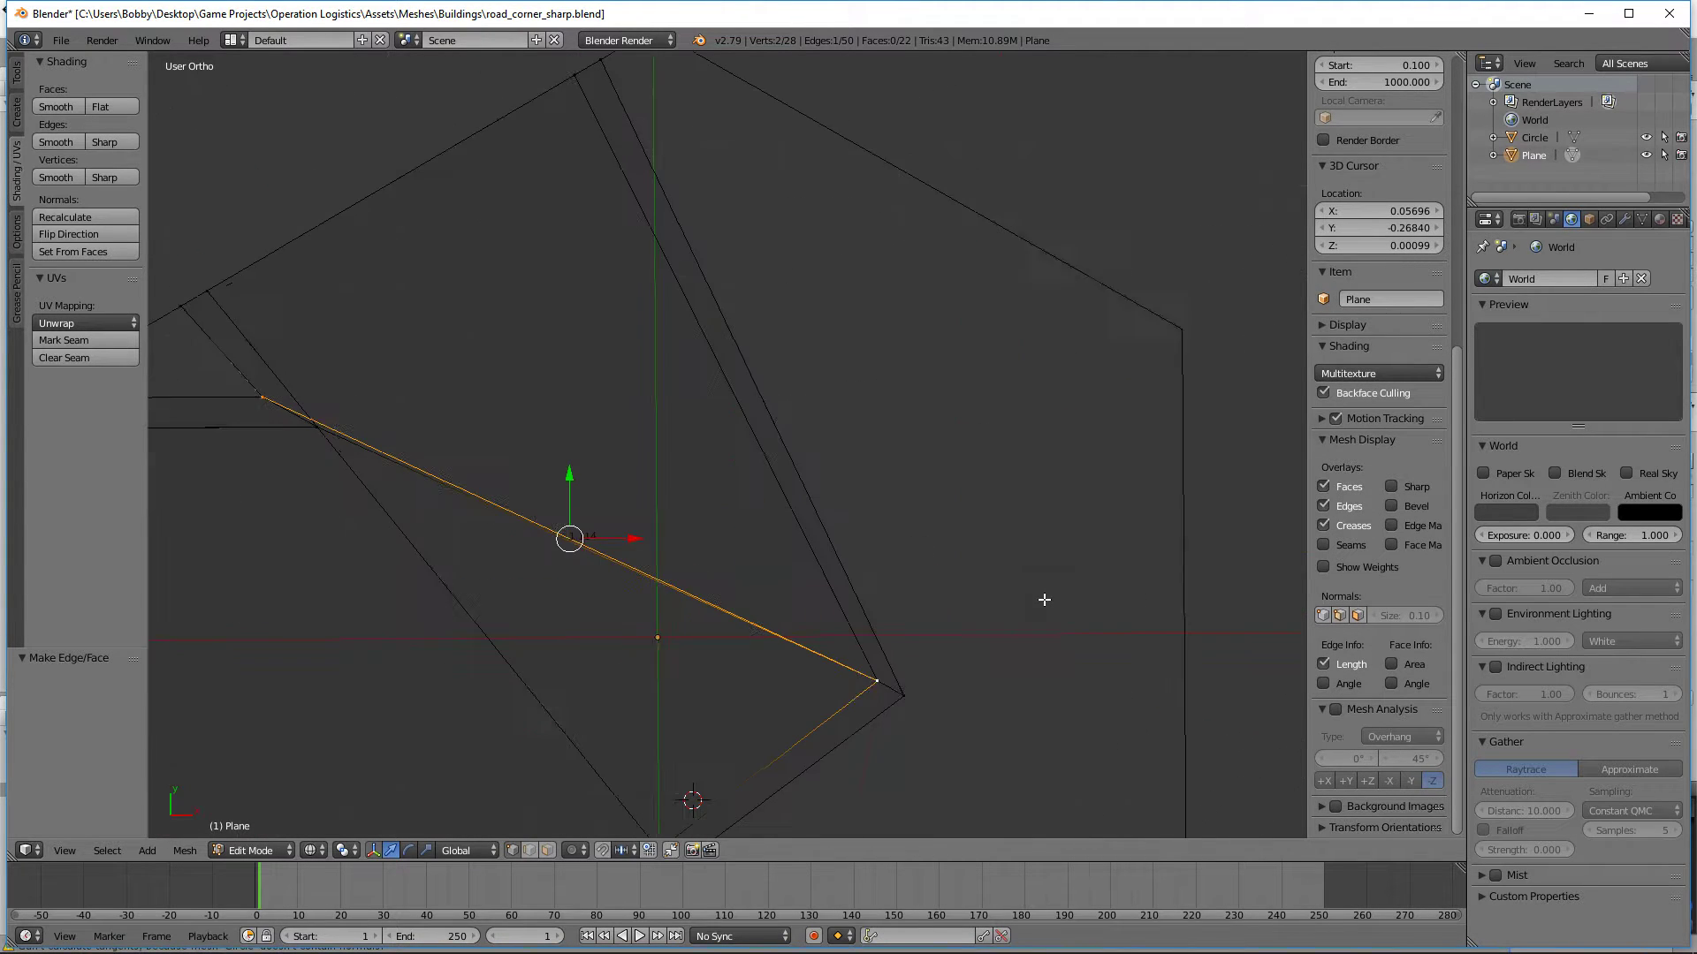
pyautogui.scroll(5, 954, 537)
pyautogui.keyDown('shift'); pyautogui.moveTo(523, 479); pyautogui.dragTo(820, 463, button='middle'); pyautogui.keyUp('shift')
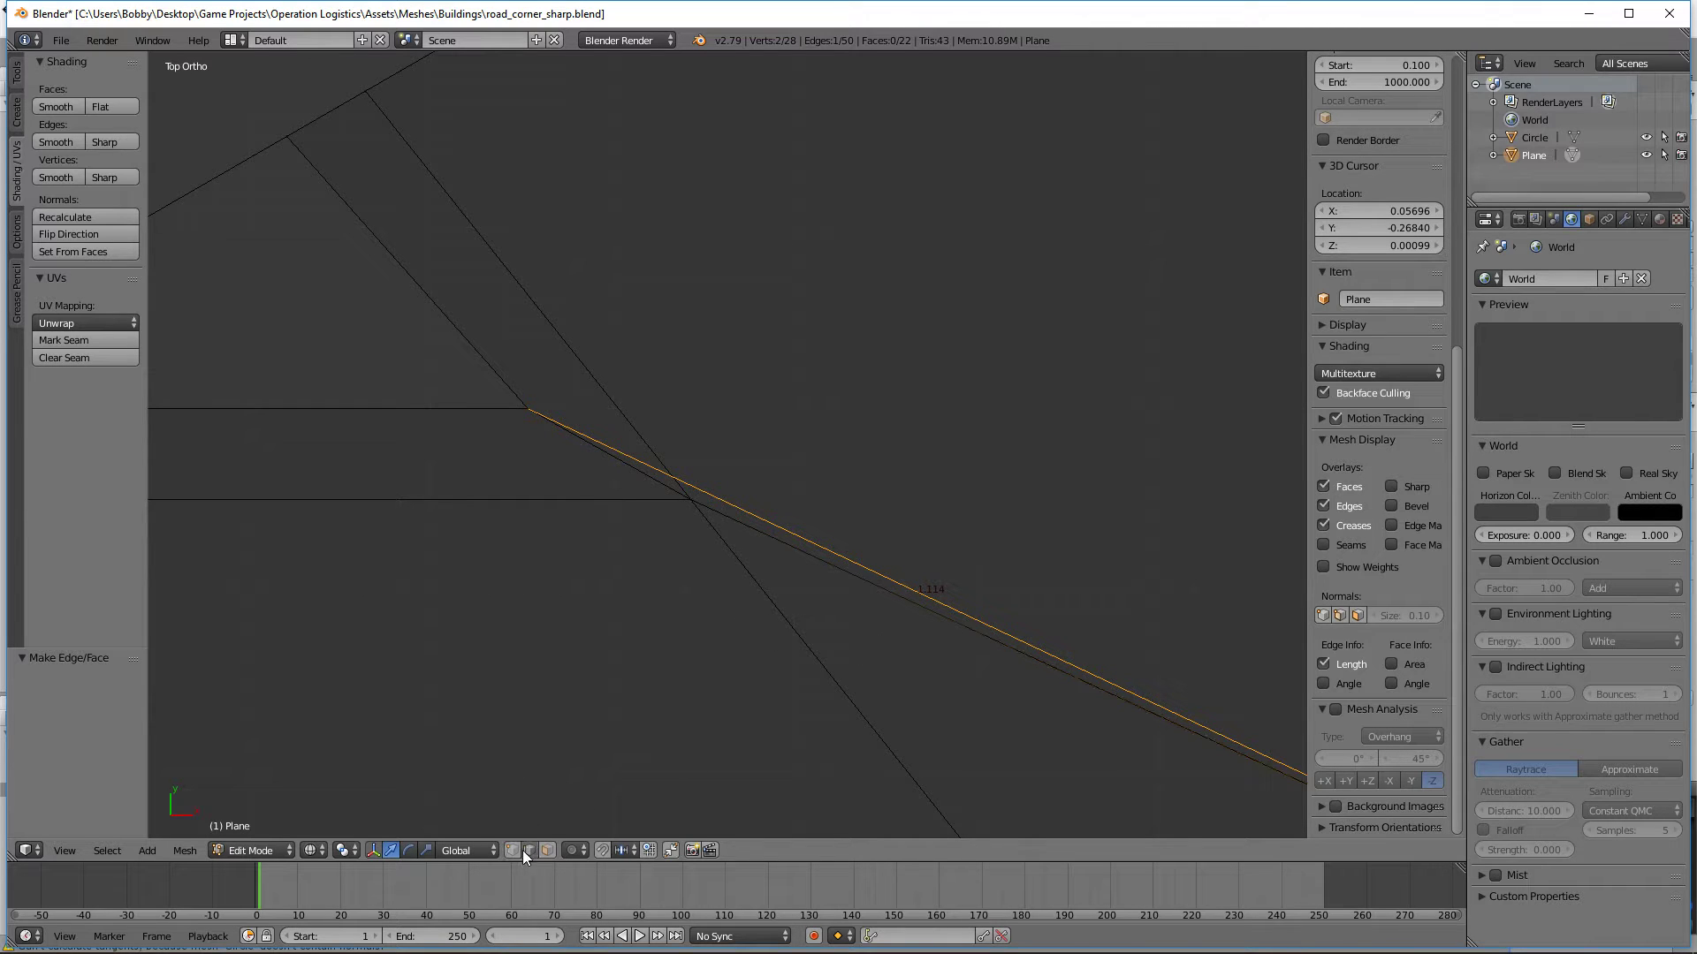
pyautogui.moveTo(773, 595); pyautogui.dragTo(650, 423)
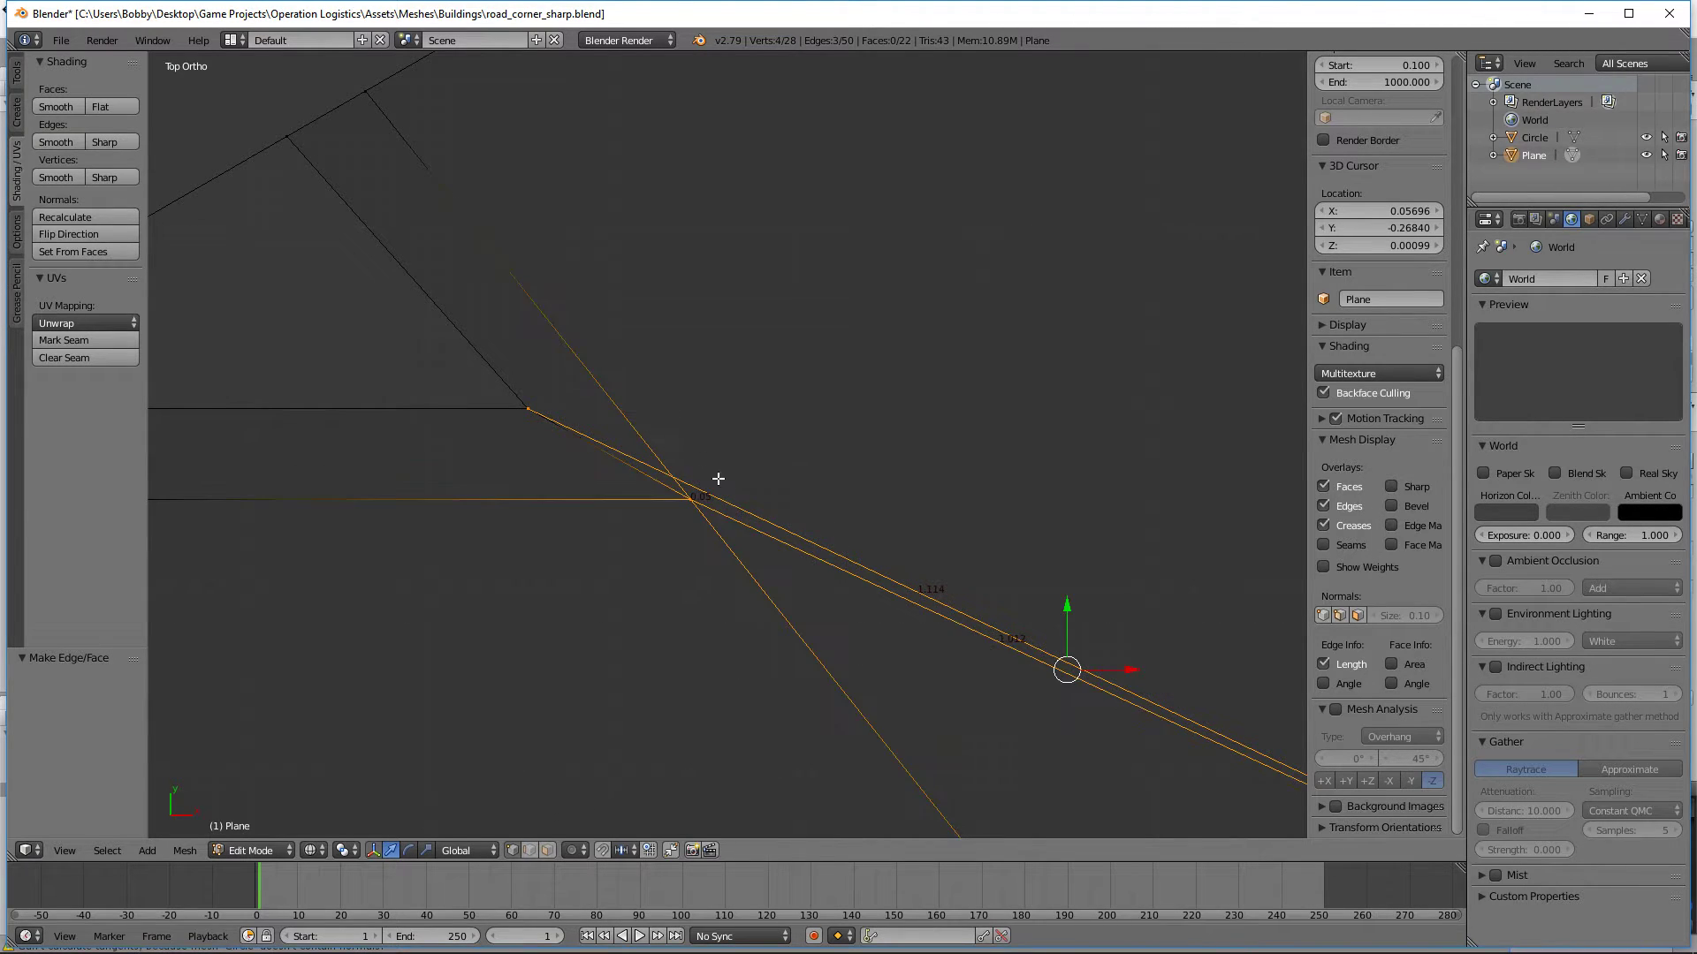
pyautogui.press('a')
pyautogui.press('b')
pyautogui.moveTo(684, 509); pyautogui.dragTo(668, 486)
pyautogui.moveTo(706, 555); pyautogui.dragTo(652, 439)
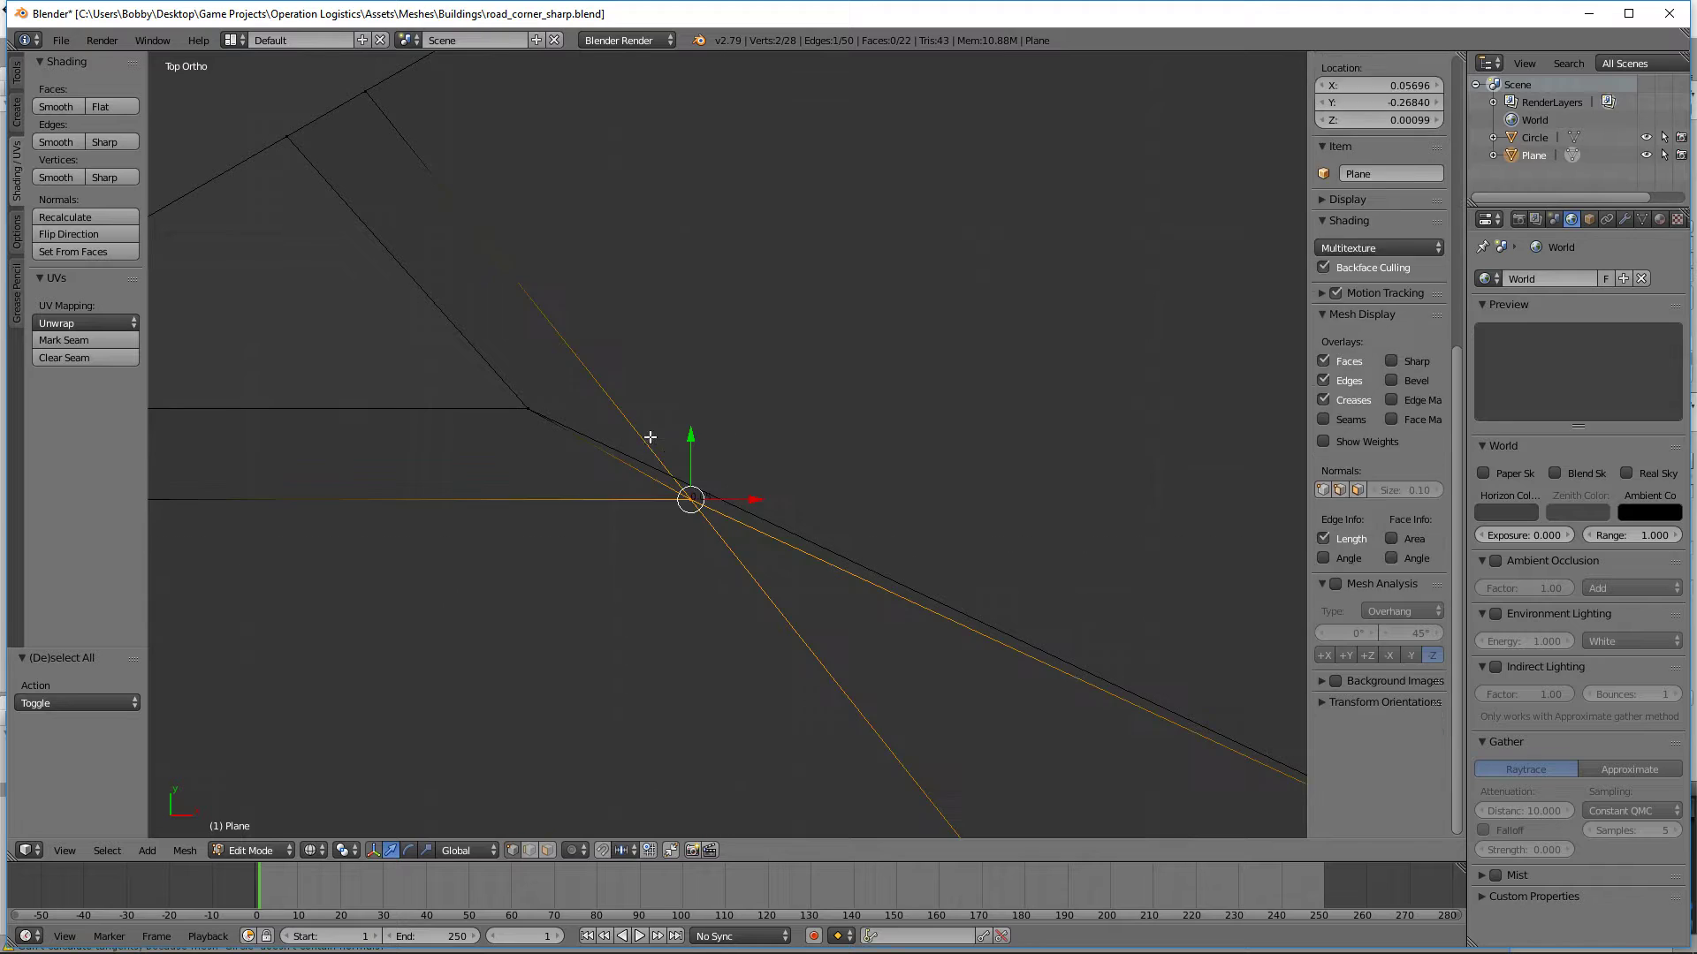
pyautogui.press('g')
pyautogui.press('y')
pyautogui.rightClick(720, 534)
pyautogui.press('g')
pyautogui.press('g')
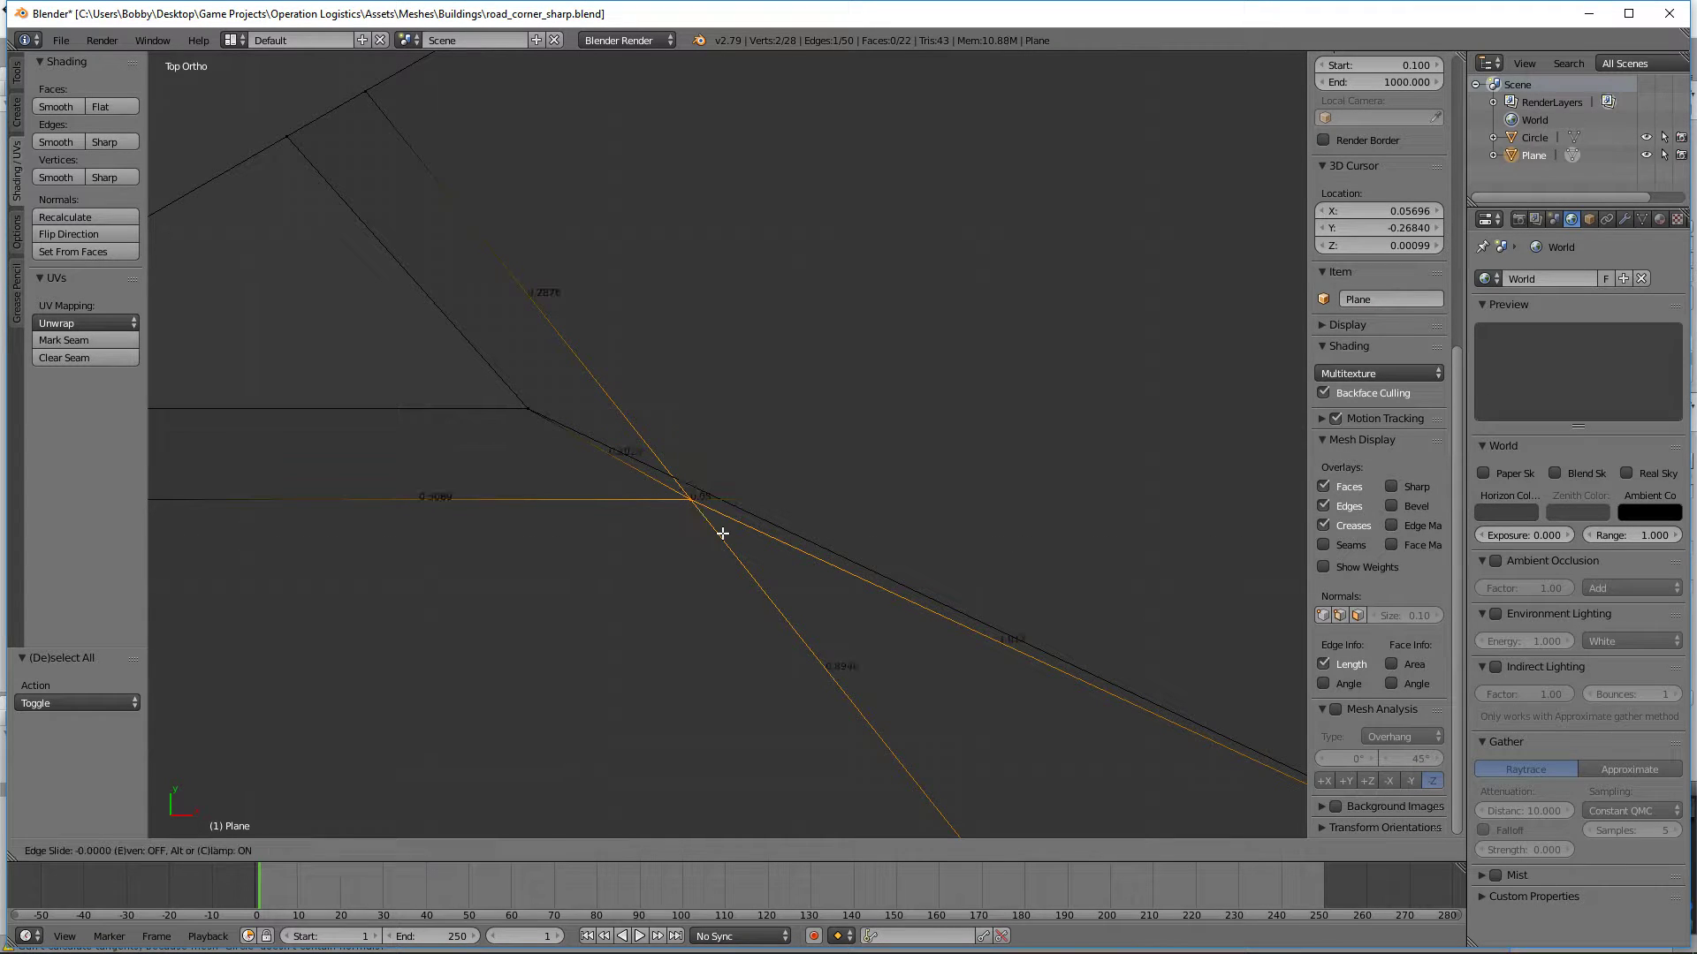
pyautogui.rightClick(723, 534)
pyautogui.press('g')
pyautogui.press('x')
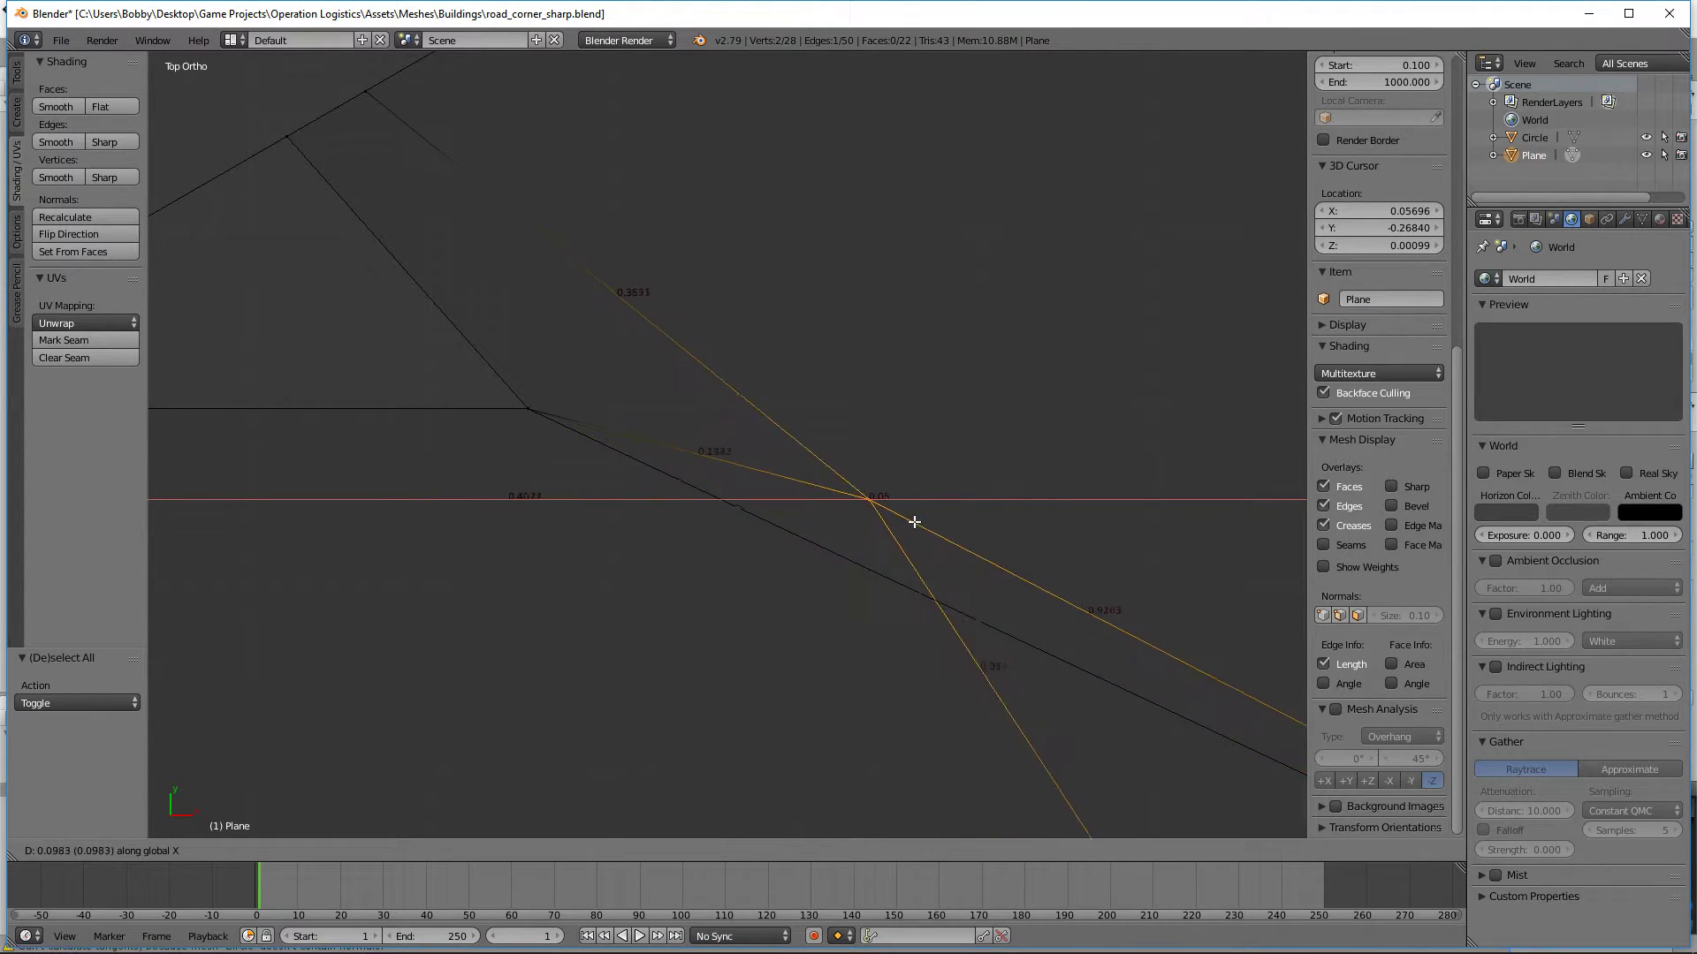
pyautogui.rightClick(887, 553)
# Step: Select the curb-side vertex pair of the inner corner and move it -0.019 along X to align the guide edge with the road-side vertex
pyautogui.press('b')
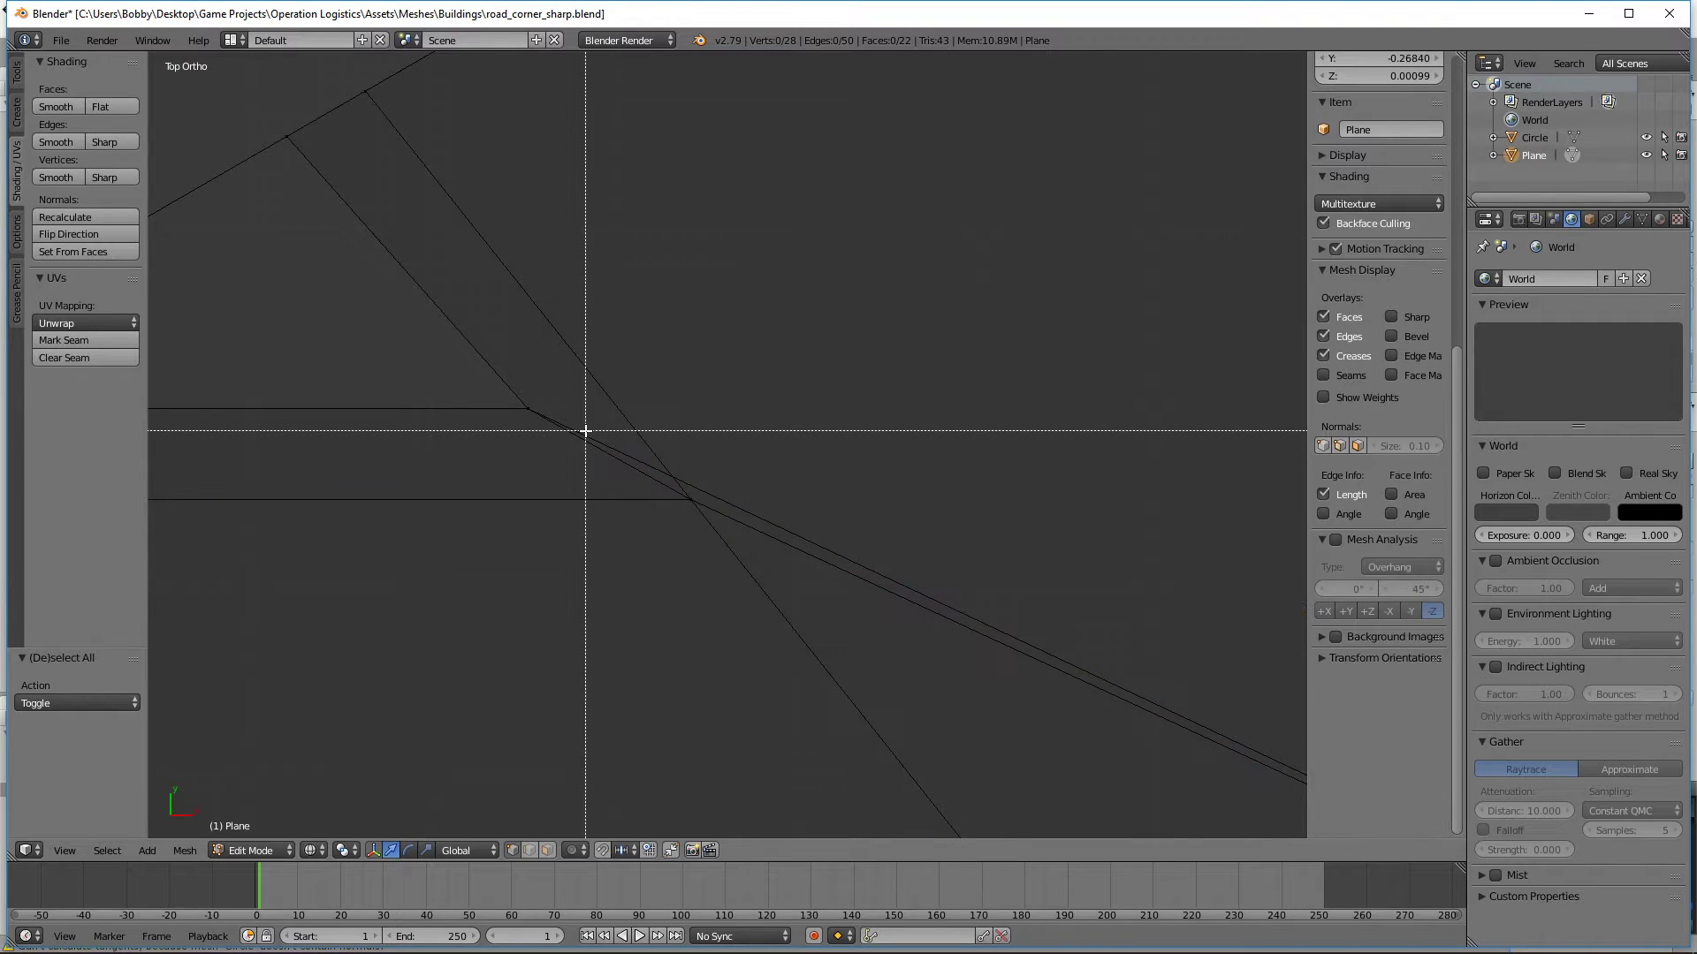
pyautogui.moveTo(587, 436); pyautogui.dragTo(514, 389)
pyautogui.press('g')
pyautogui.press('x')
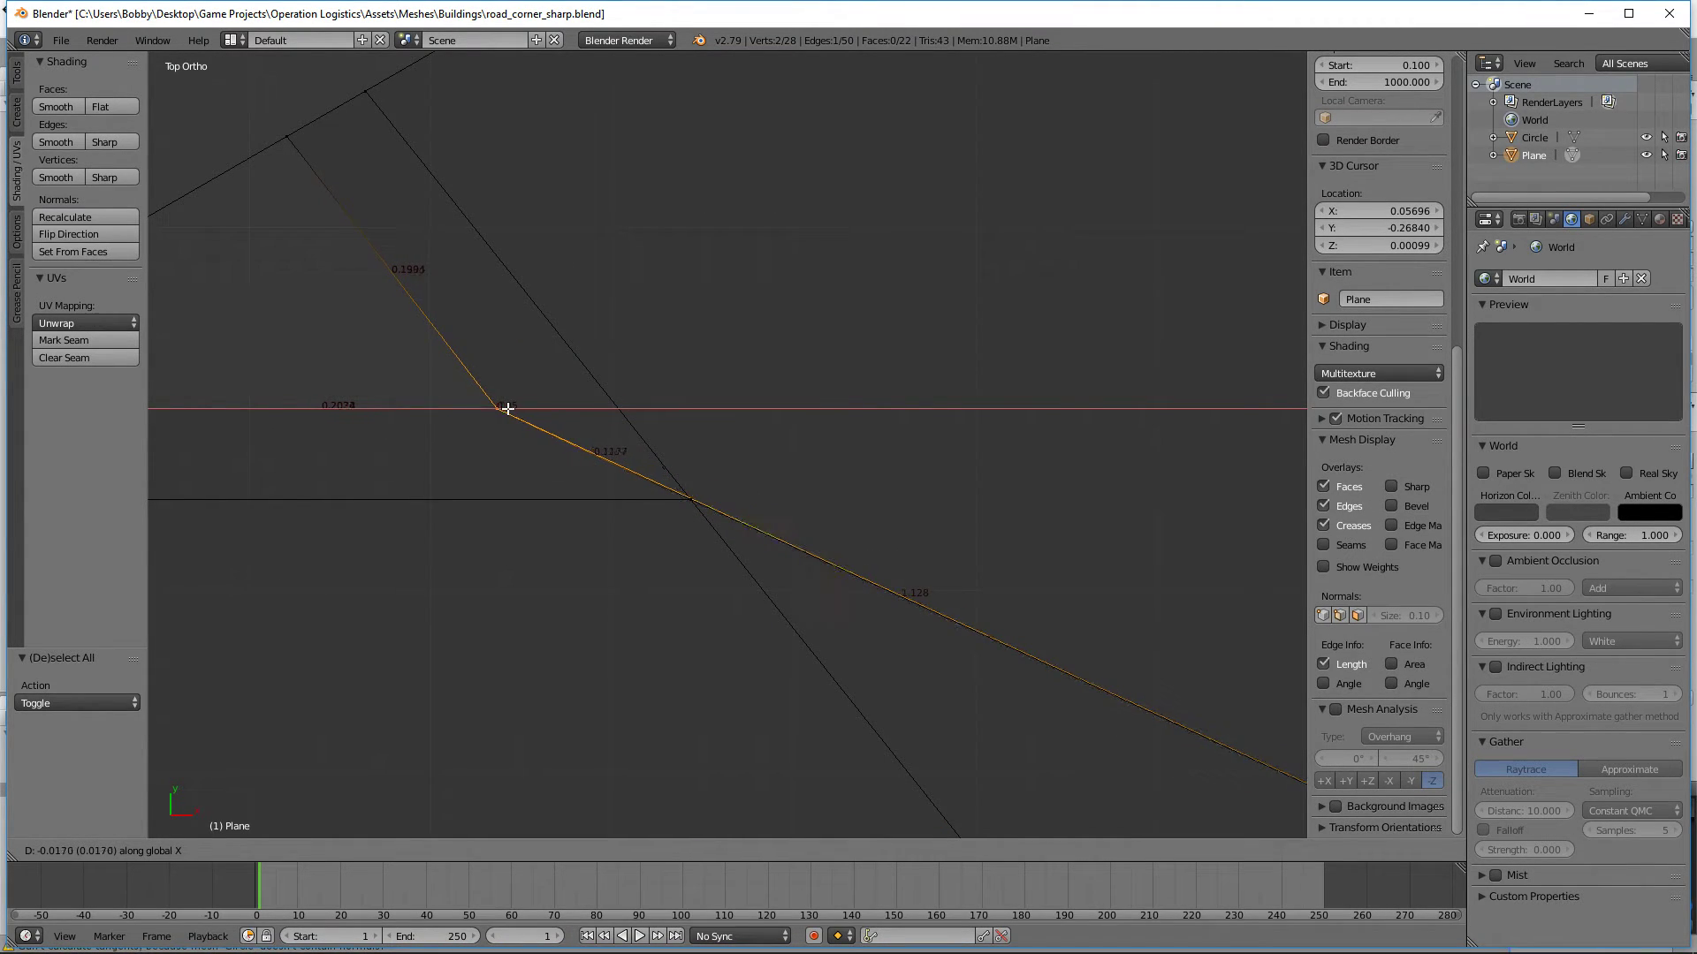
pyautogui.click(540, 408)
pyautogui.scroll(10, 849, 663)
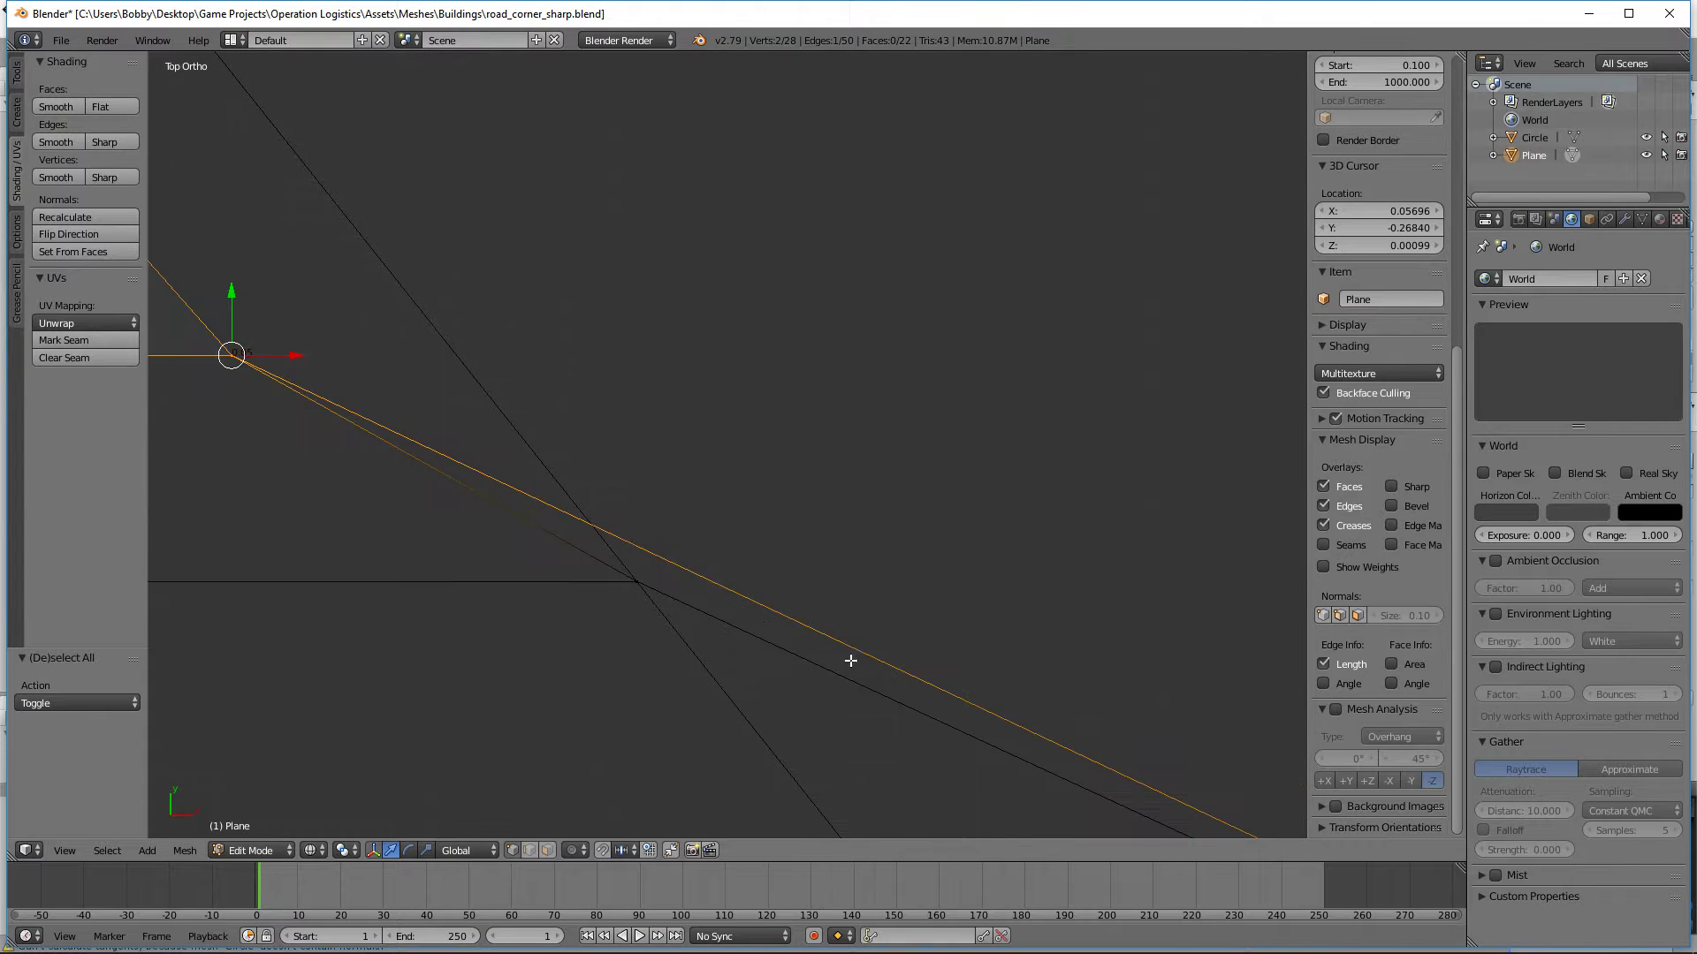
pyautogui.keyDown('shift'); pyautogui.moveTo(964, 460); pyautogui.dragTo(939, 500, button='middle'); pyautogui.keyUp('shift')
pyautogui.scroll(2, 939, 500)
pyautogui.scroll(5, 882, 557)
pyautogui.keyDown('shift'); pyautogui.moveTo(1007, 327); pyautogui.dragTo(898, 372, button='middle'); pyautogui.keyUp('shift')
pyautogui.press('g')
pyautogui.press('x')
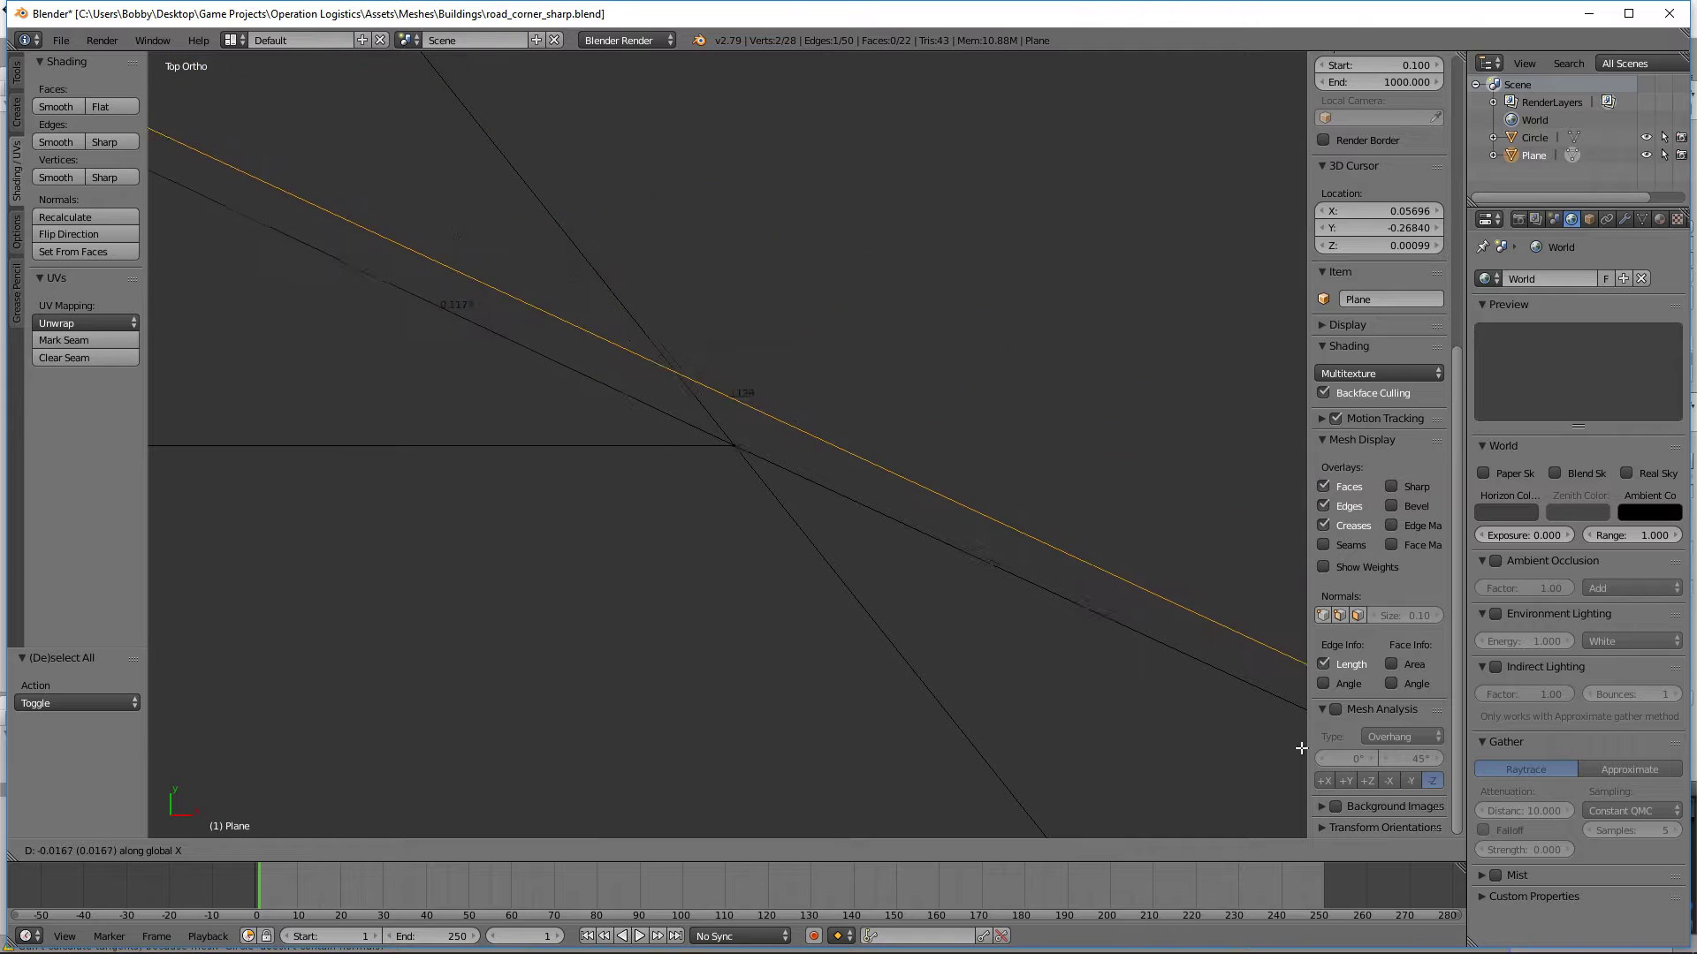
pyautogui.click(1190, 810)
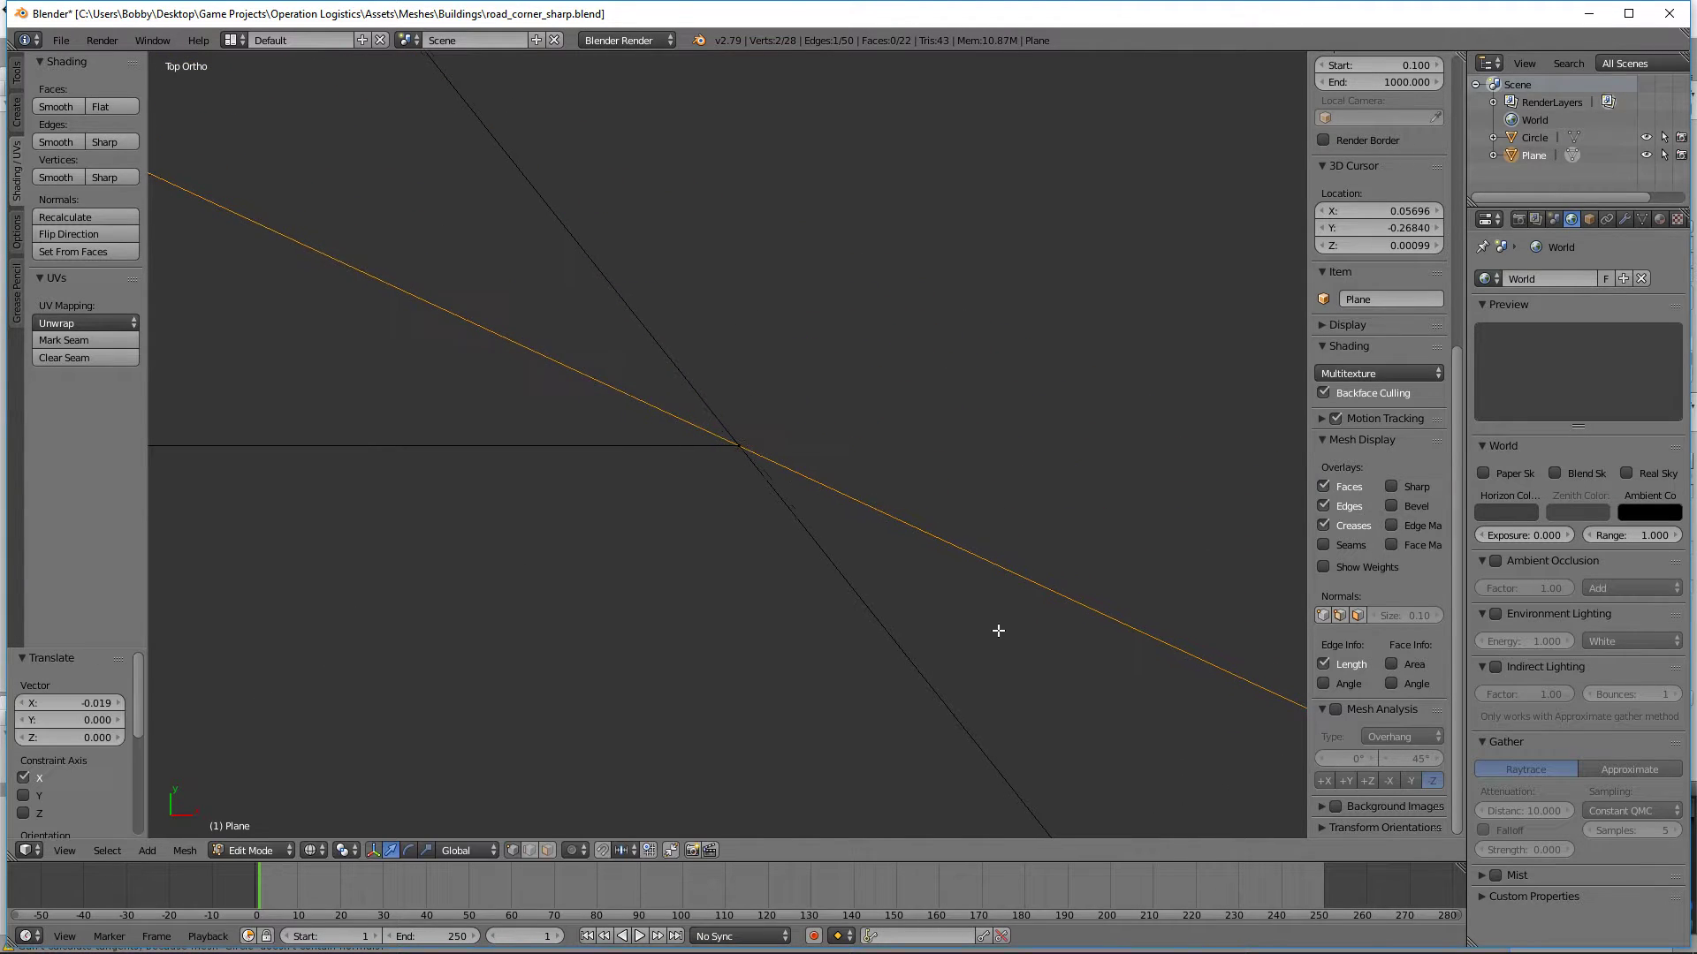
# Step: Fine-tune the curb-side vertex pair of the inner corner with a -0.000001 move along X
pyautogui.keyDown('ctrl'); pyautogui.scroll(3, 996, 629); pyautogui.keyUp('ctrl')
pyautogui.keyDown('shift'); pyautogui.moveTo(1045, 485); pyautogui.dragTo(936, 477, button='middle'); pyautogui.keyUp('shift')
pyautogui.press('g')
pyautogui.press('x')
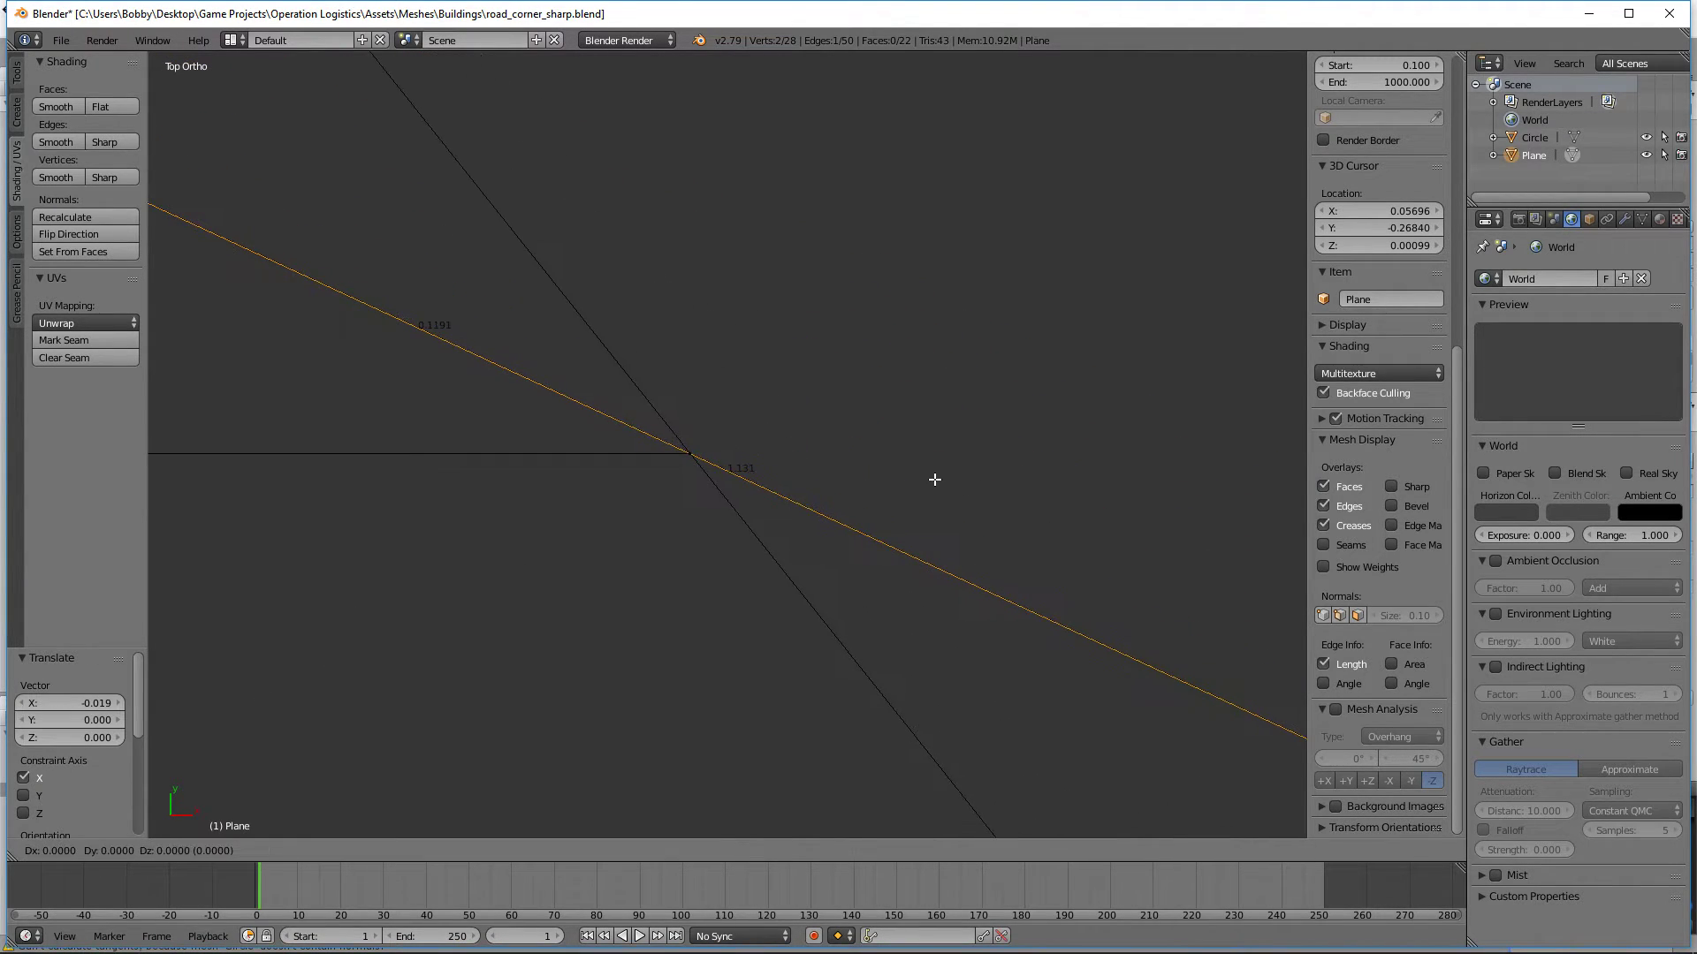
pyautogui.press('x')
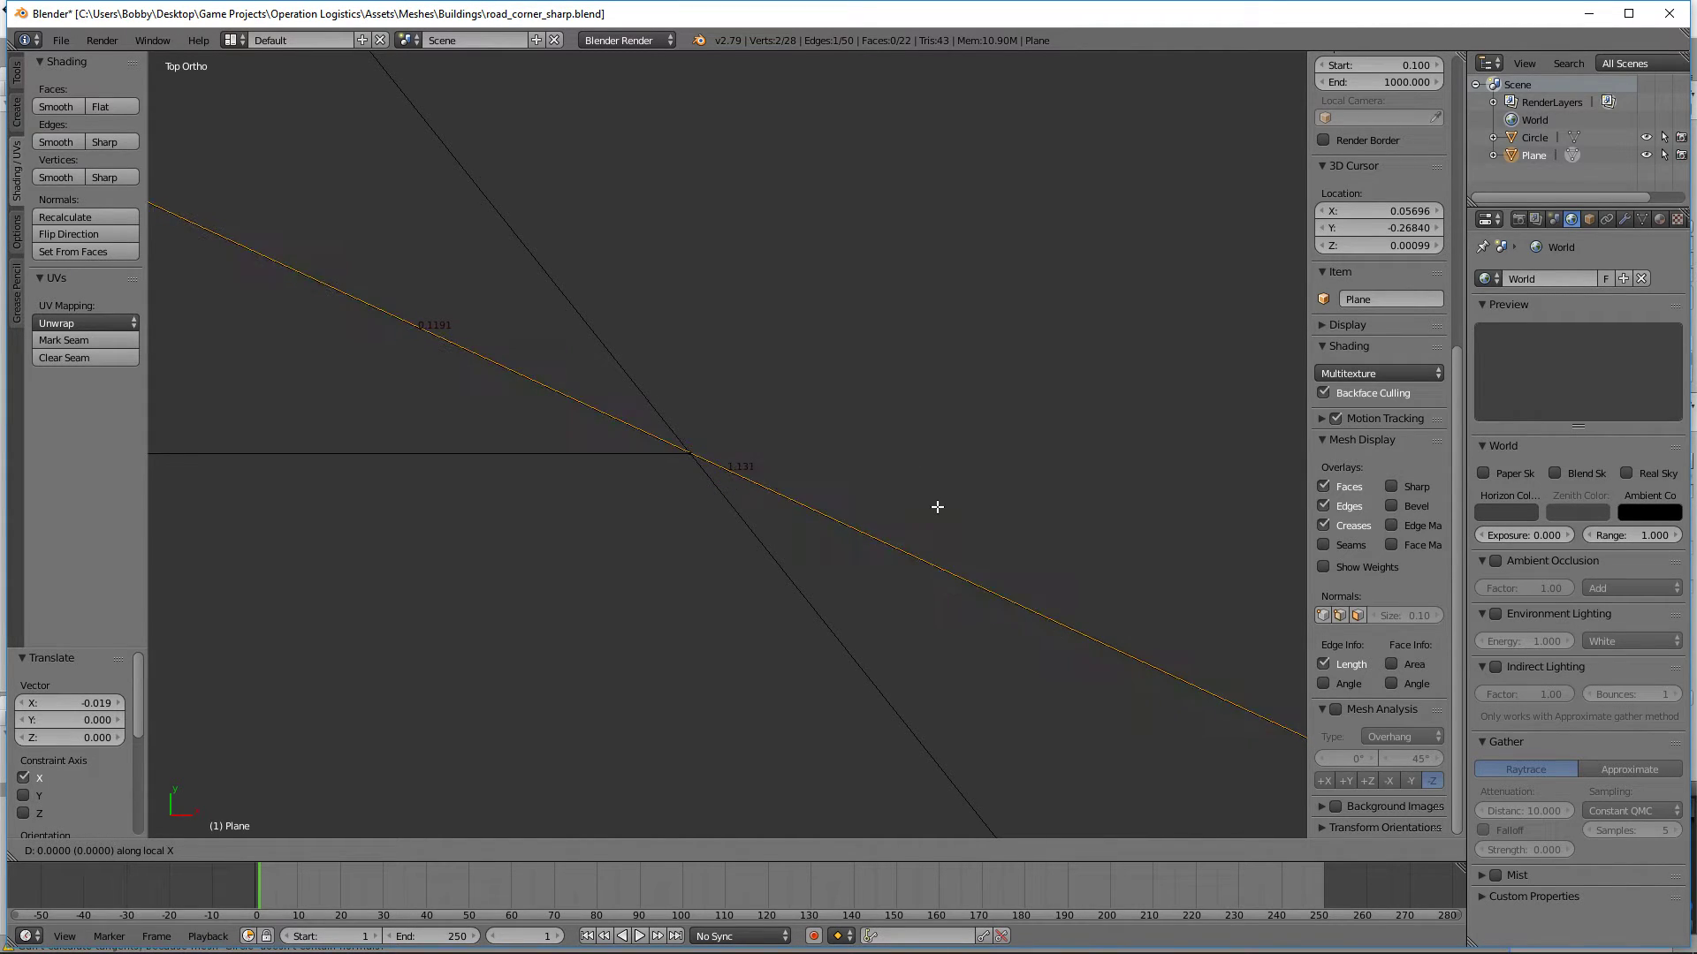
pyautogui.click(934, 506)
pyautogui.scroll(-4, 931, 512)
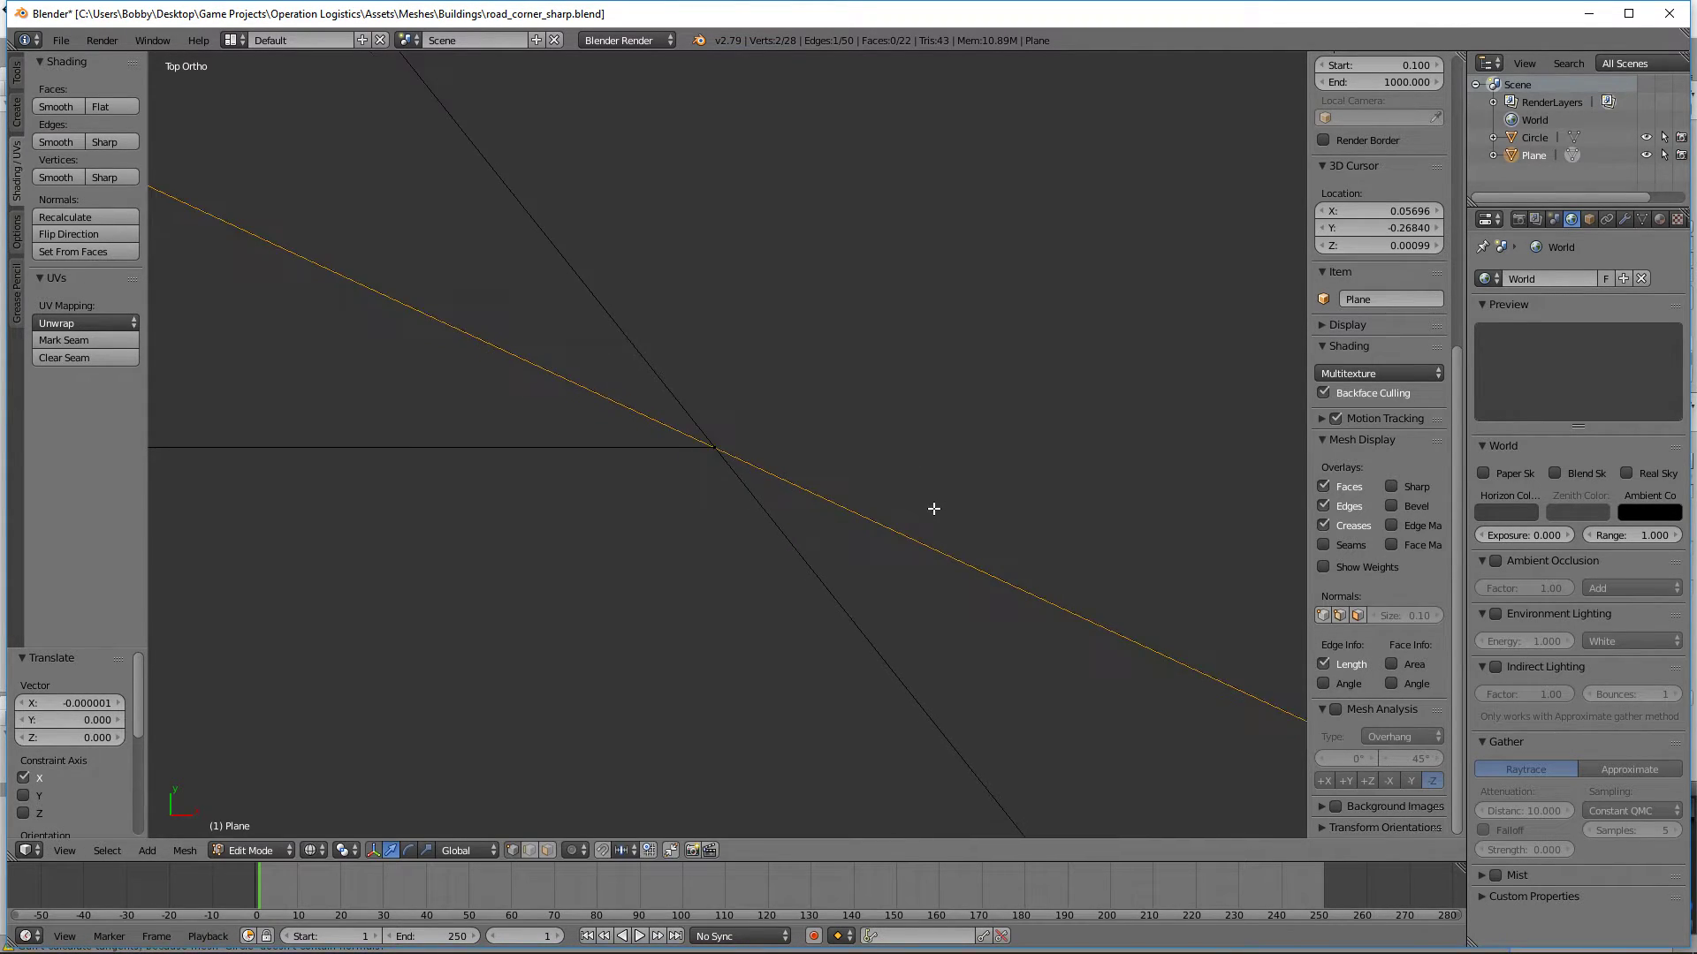
pyautogui.scroll(-5, 924, 526)
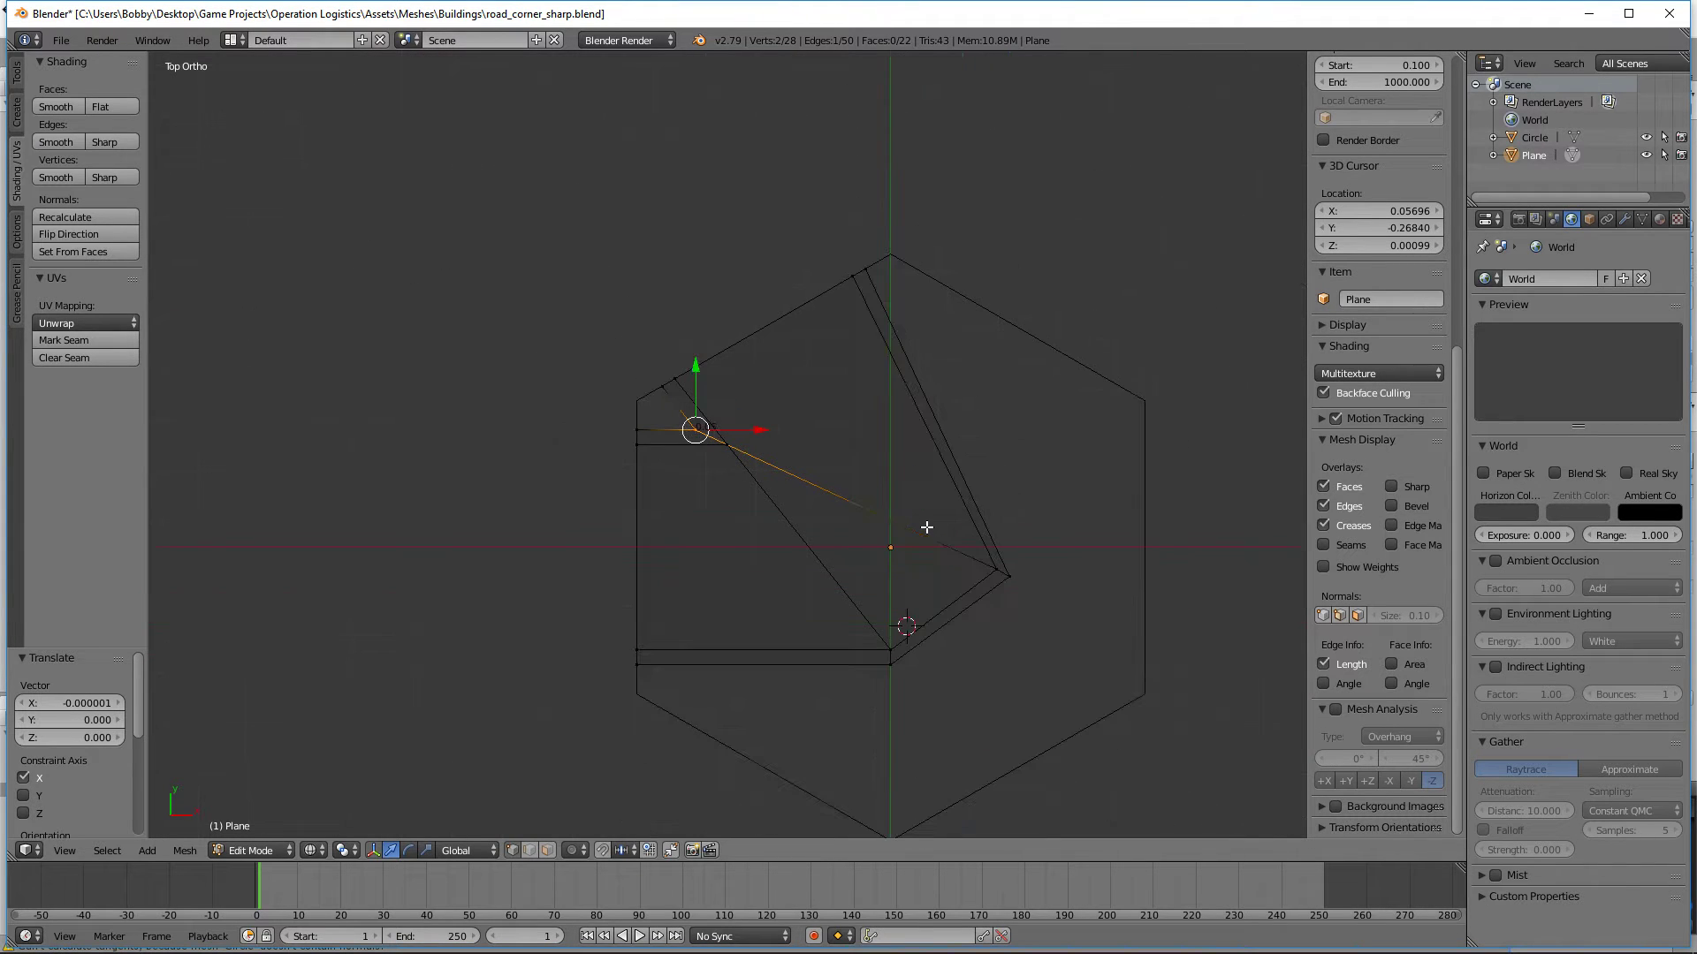
# Step: Delete the guide edge between the inner corner's curb-side vertex and the sharp outer bend
pyautogui.press('a')
pyautogui.scroll(4, 554, 791)
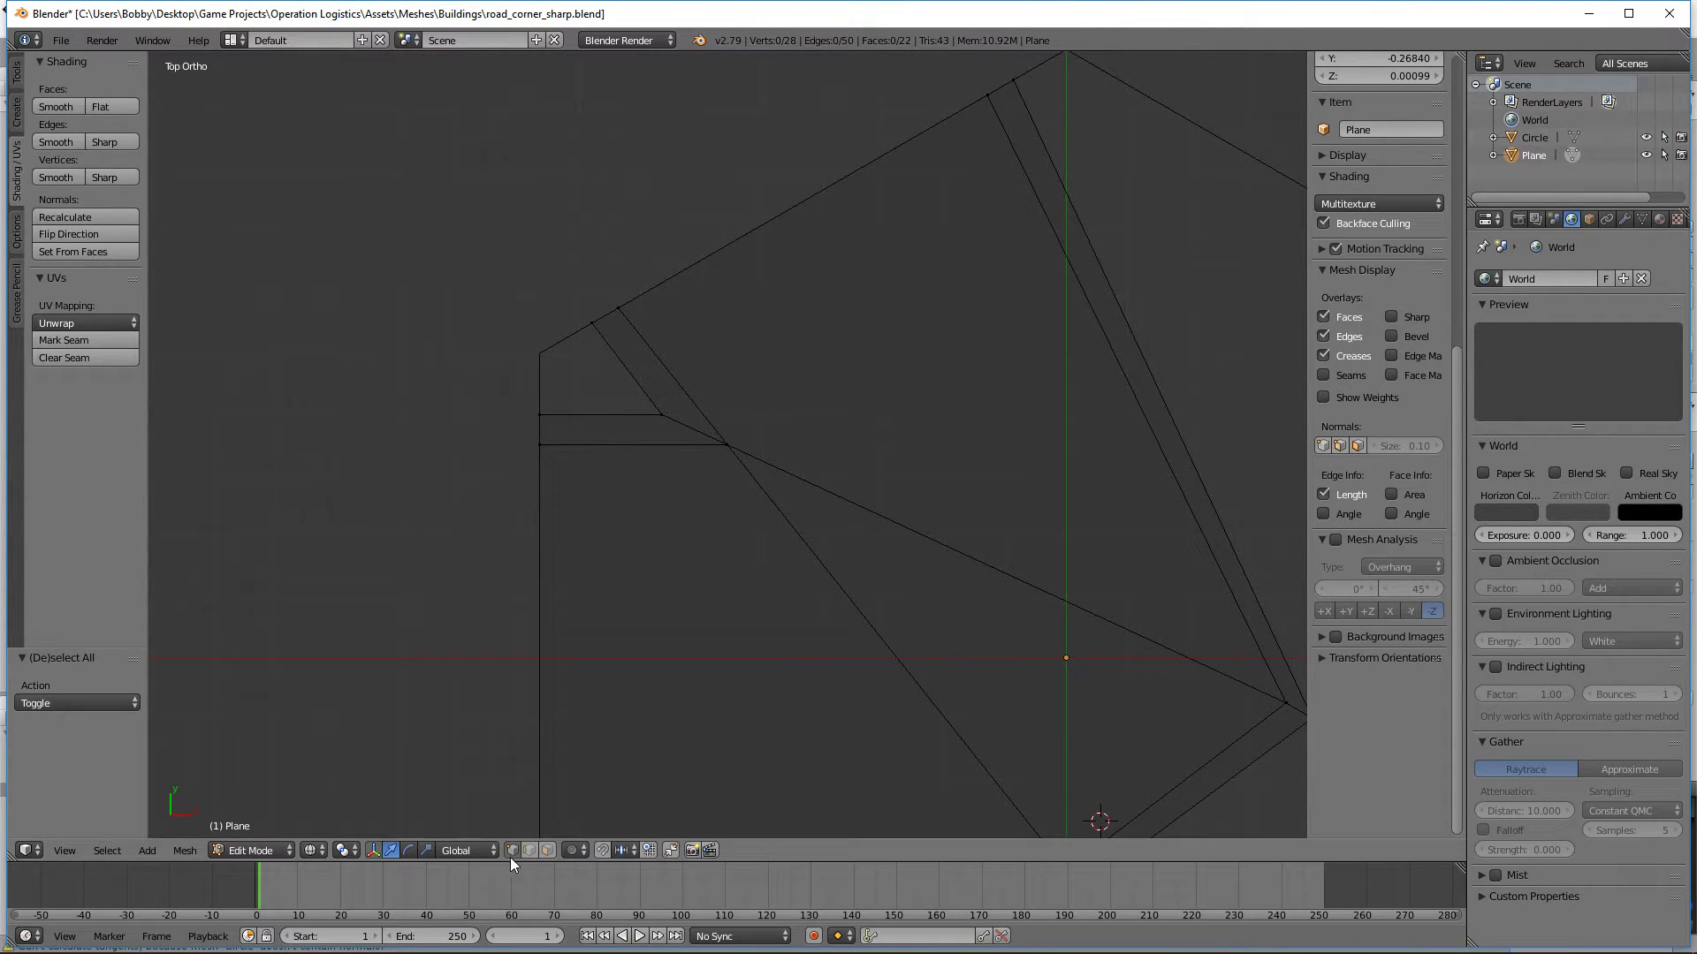
pyautogui.rightClick(931, 527)
pyautogui.press('x')
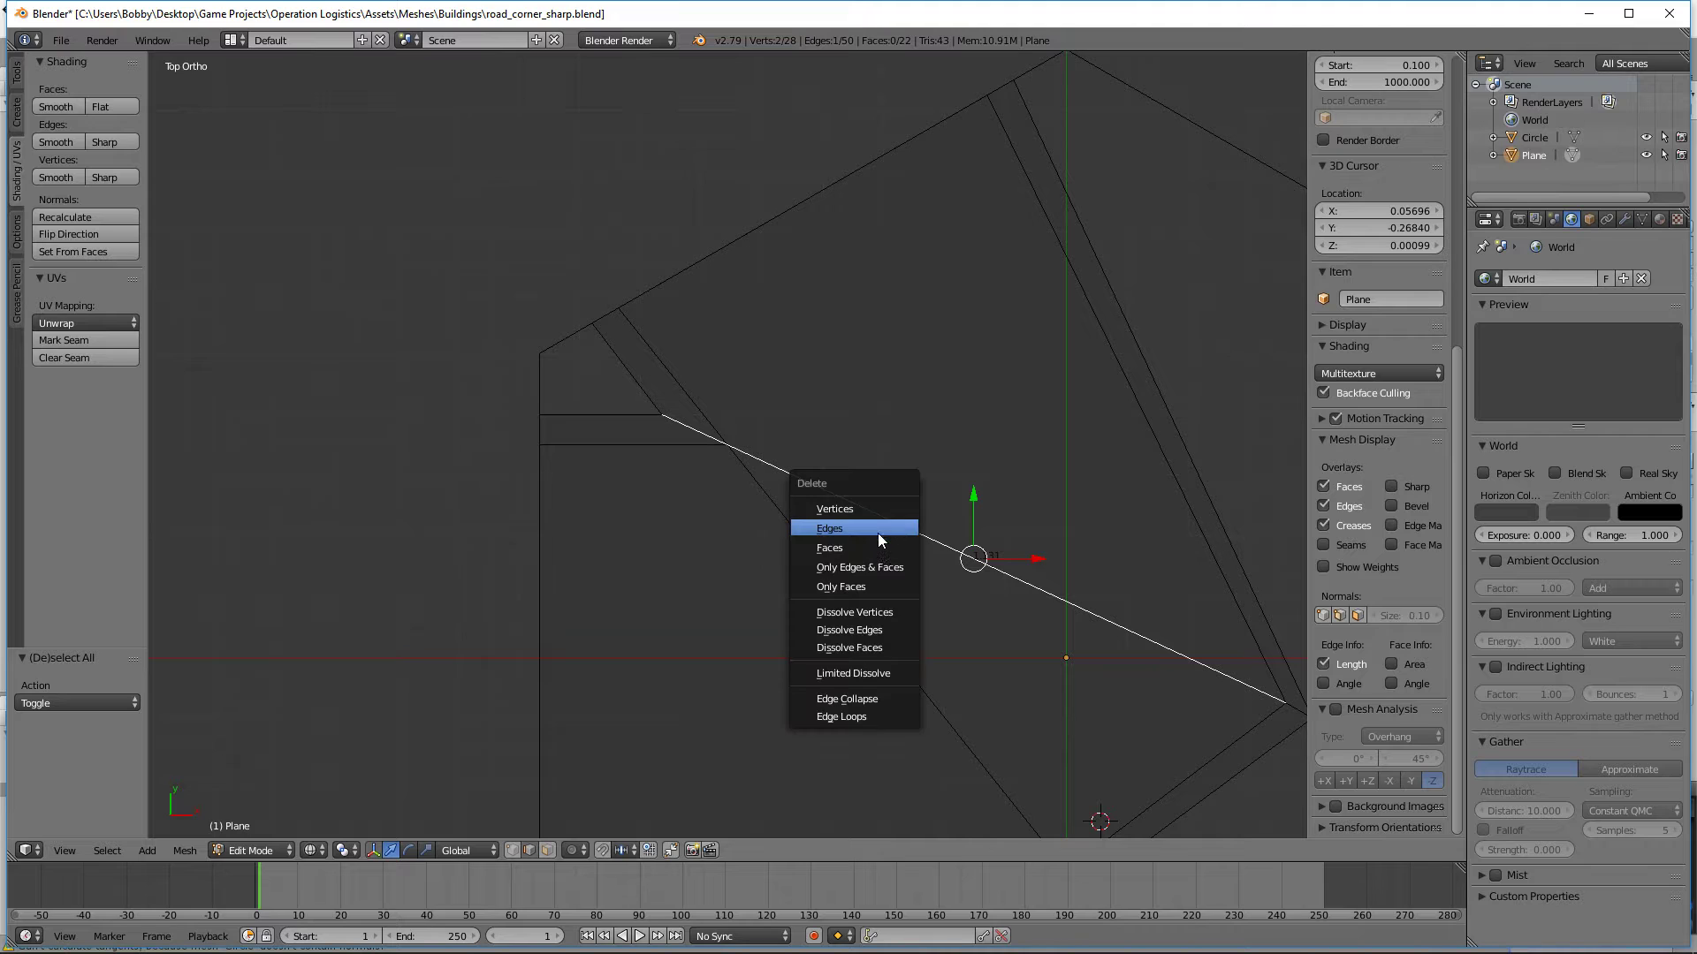
pyautogui.click(874, 534)
pyautogui.scroll(-4, 800, 648)
# Step: Leave Edit Mode and examine the road corner in solid shading from an angle and as a wireframe from above
pyautogui.press('Tab')
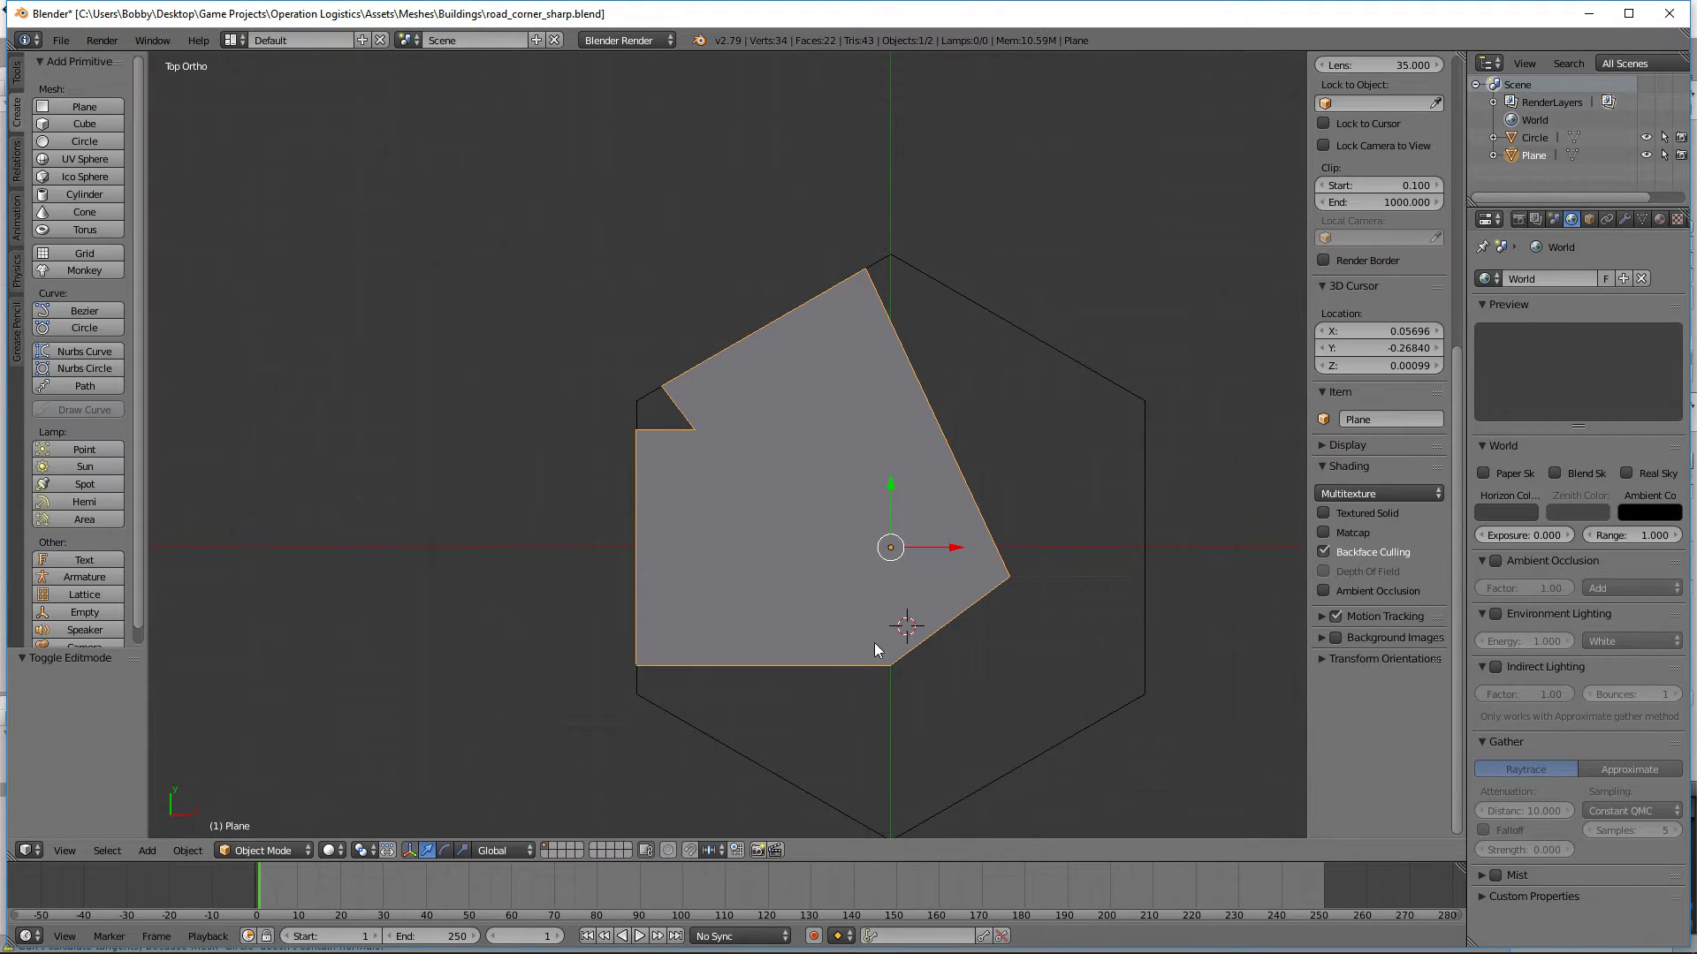
pyautogui.press('a')
pyautogui.moveTo(958, 655); pyautogui.dragTo(1113, 538, button='middle')
pyautogui.scroll(4, 1109, 530)
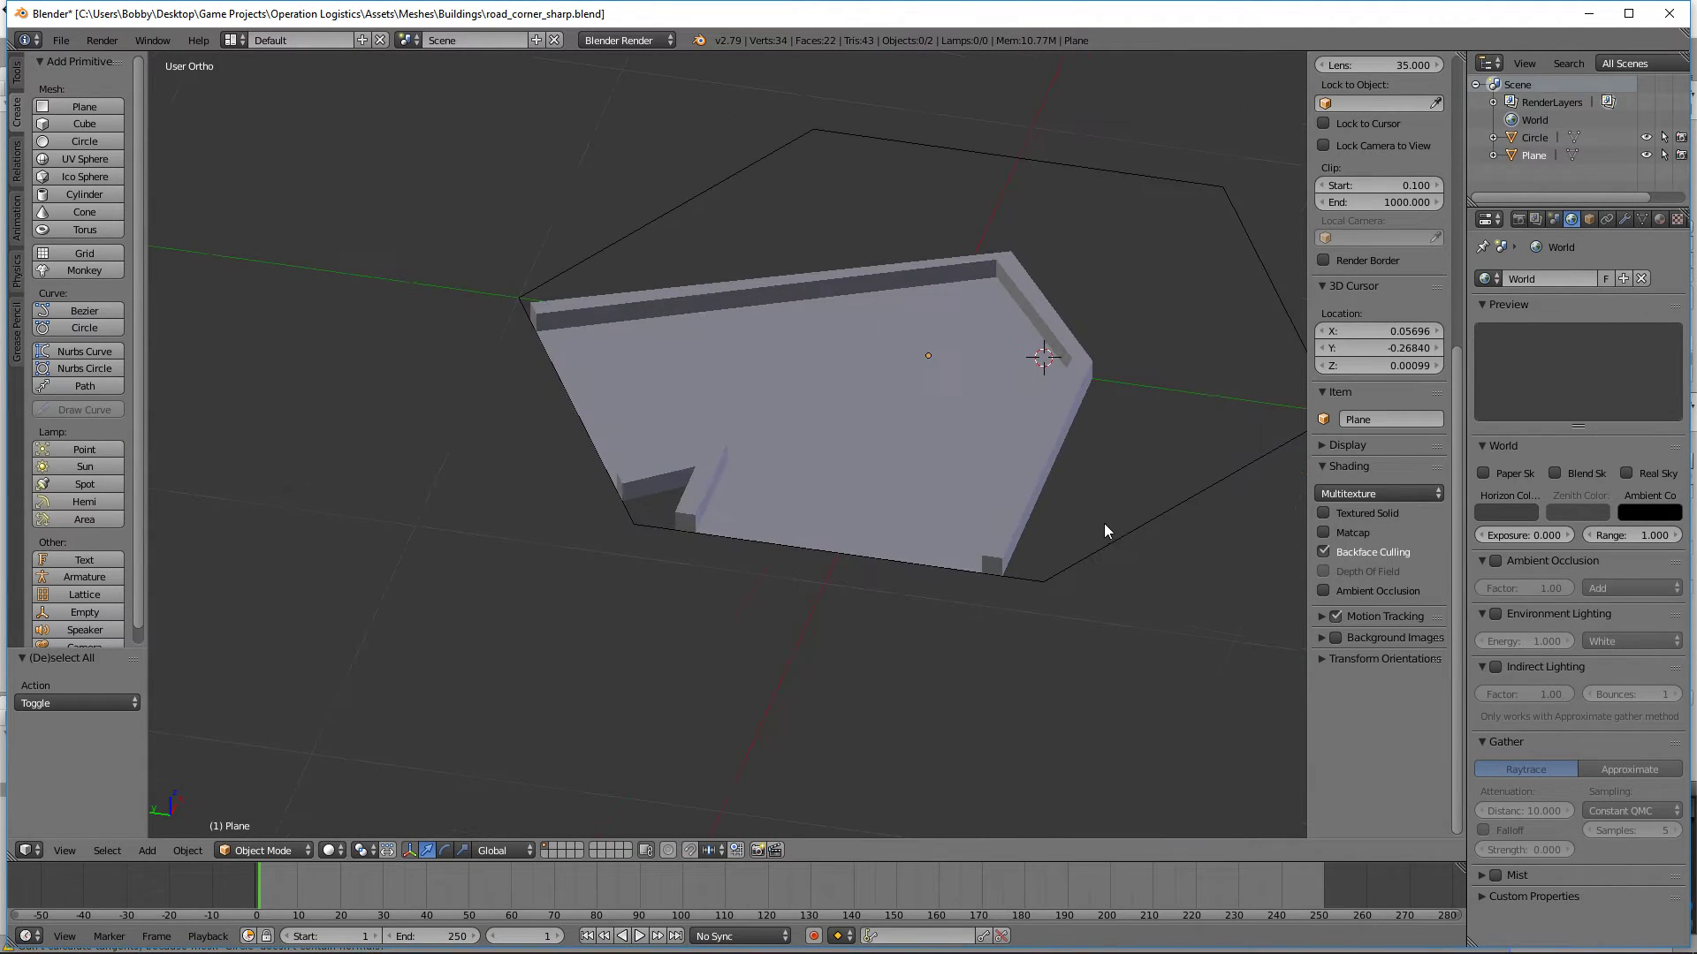
pyautogui.press('KP_7')
pyautogui.press('z')
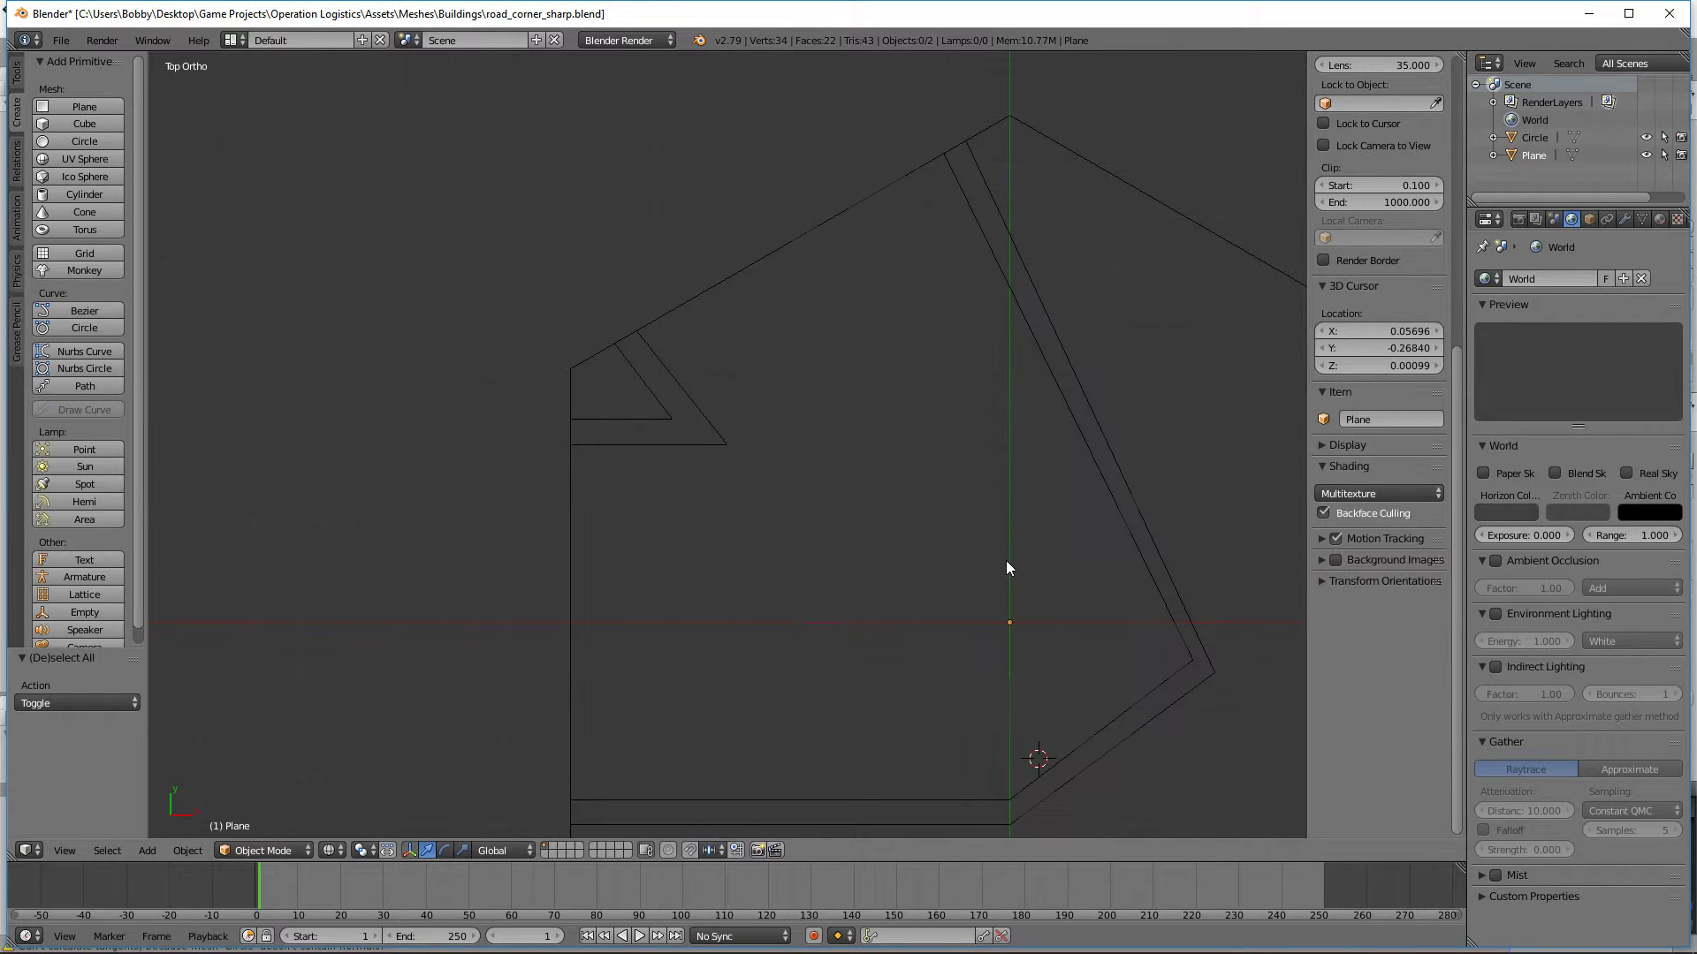
pyautogui.scroll(-1, 1007, 567)
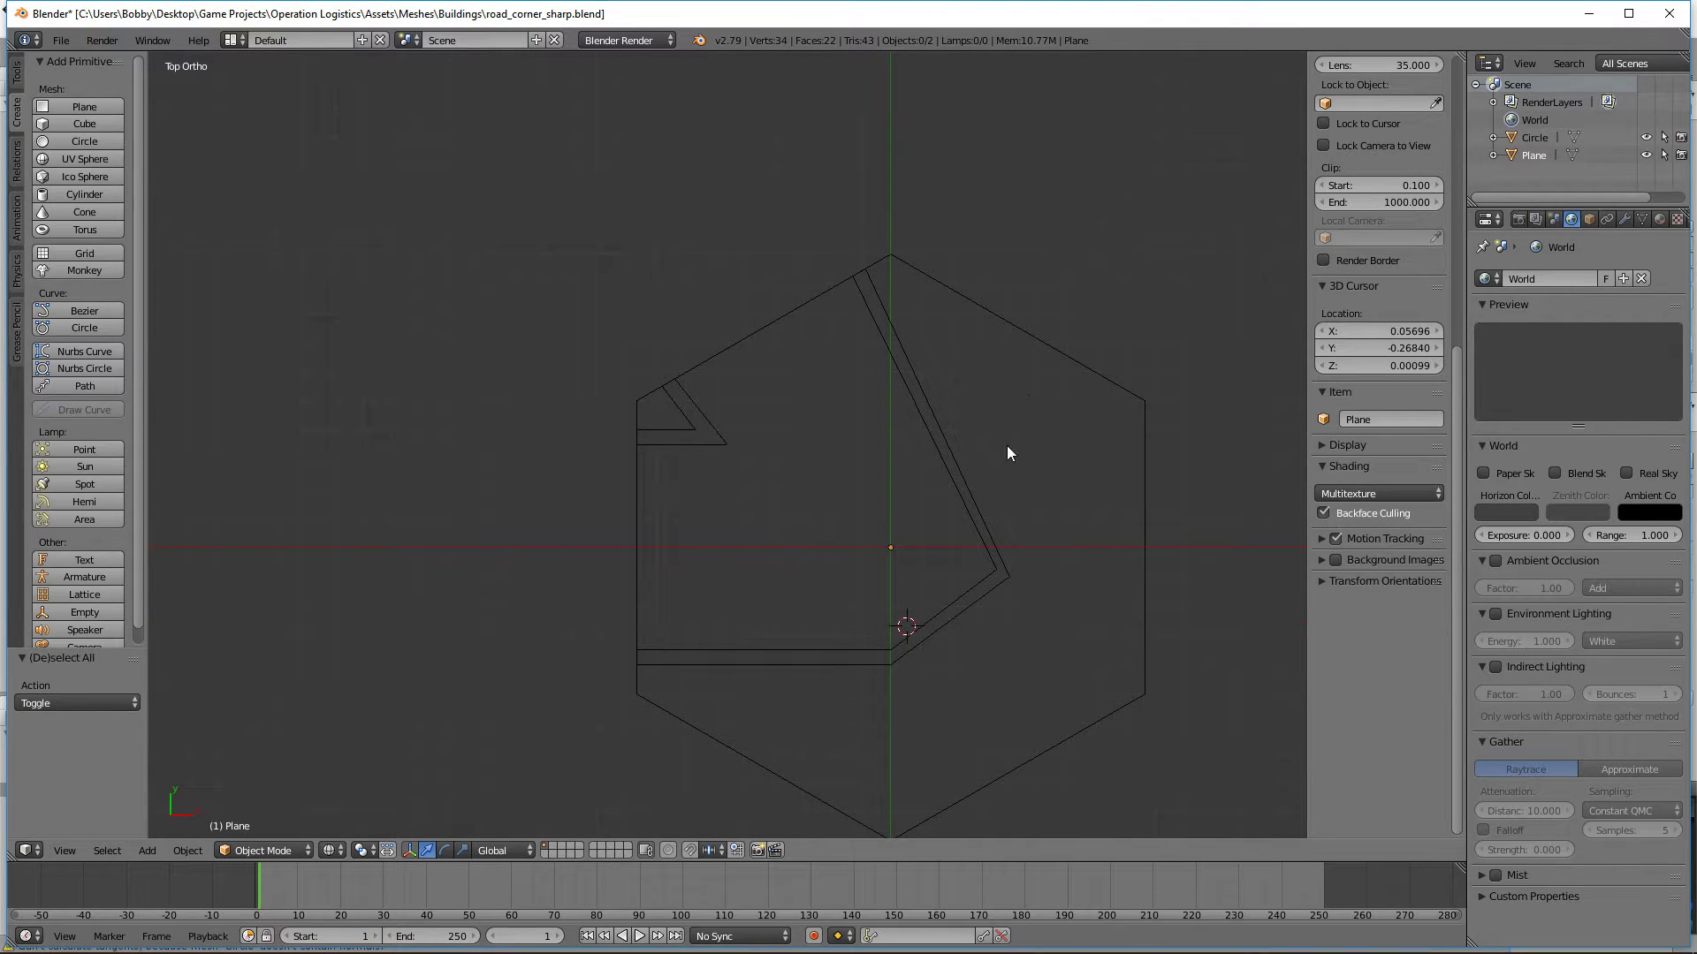
# Step: Select the road corner mesh and enter Edit Mode on it
pyautogui.rightClick(940, 601)
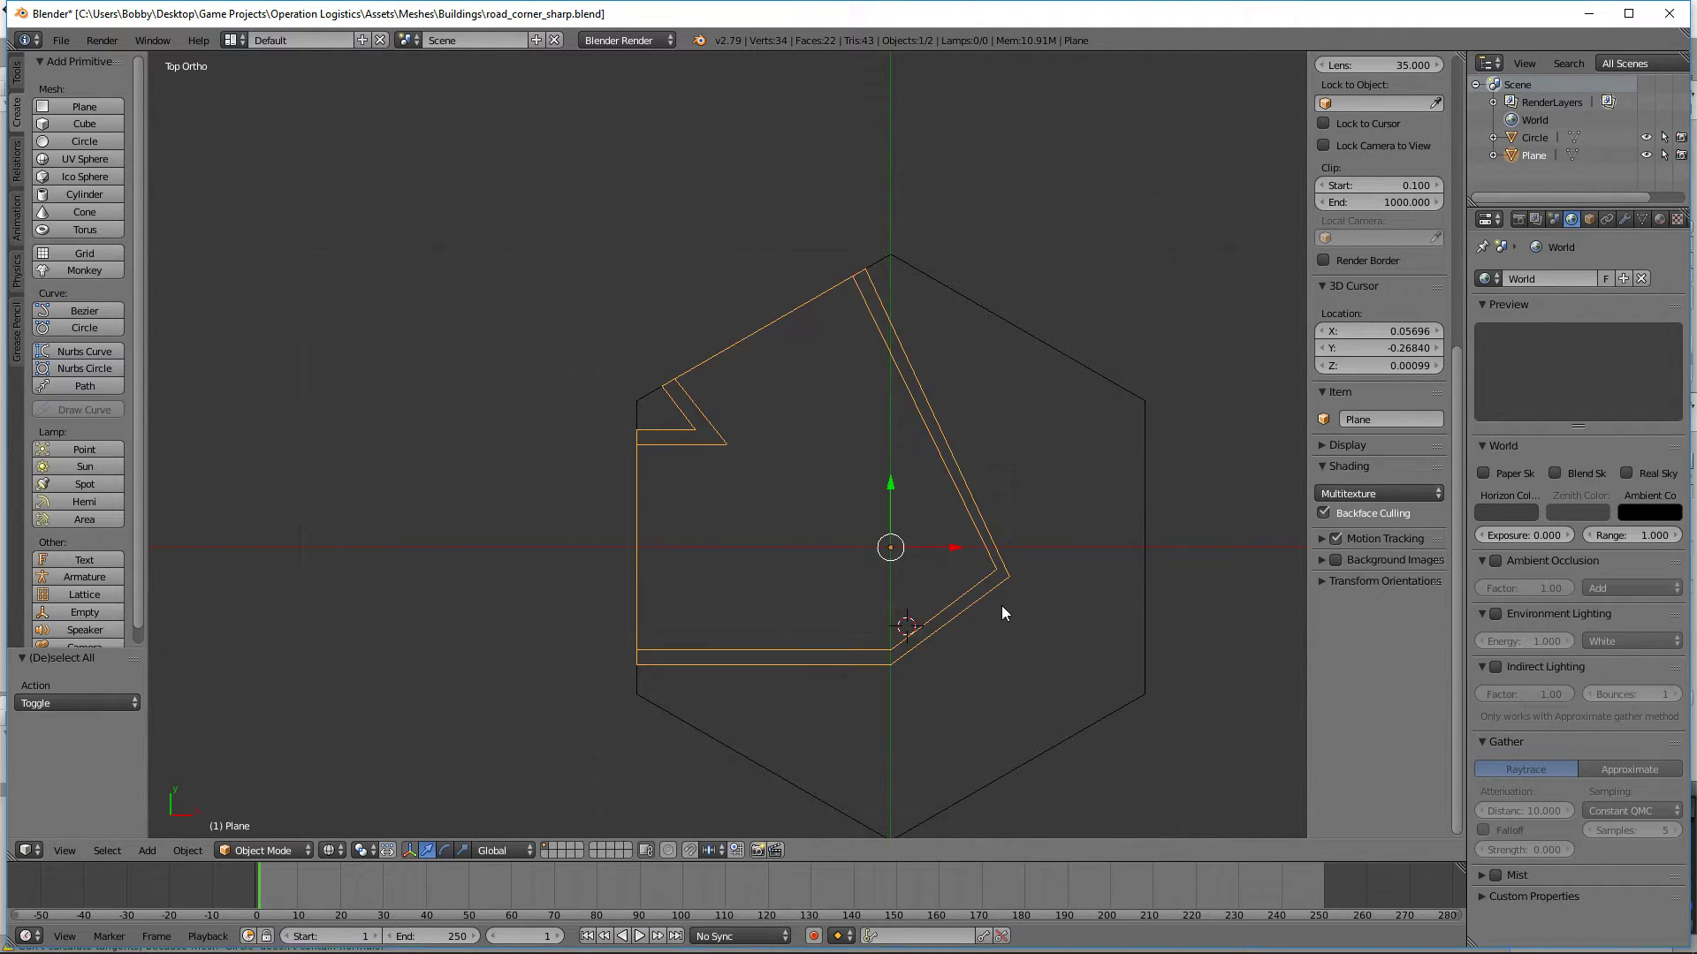
pyautogui.press('Tab')
pyautogui.scroll(5, 1022, 619)
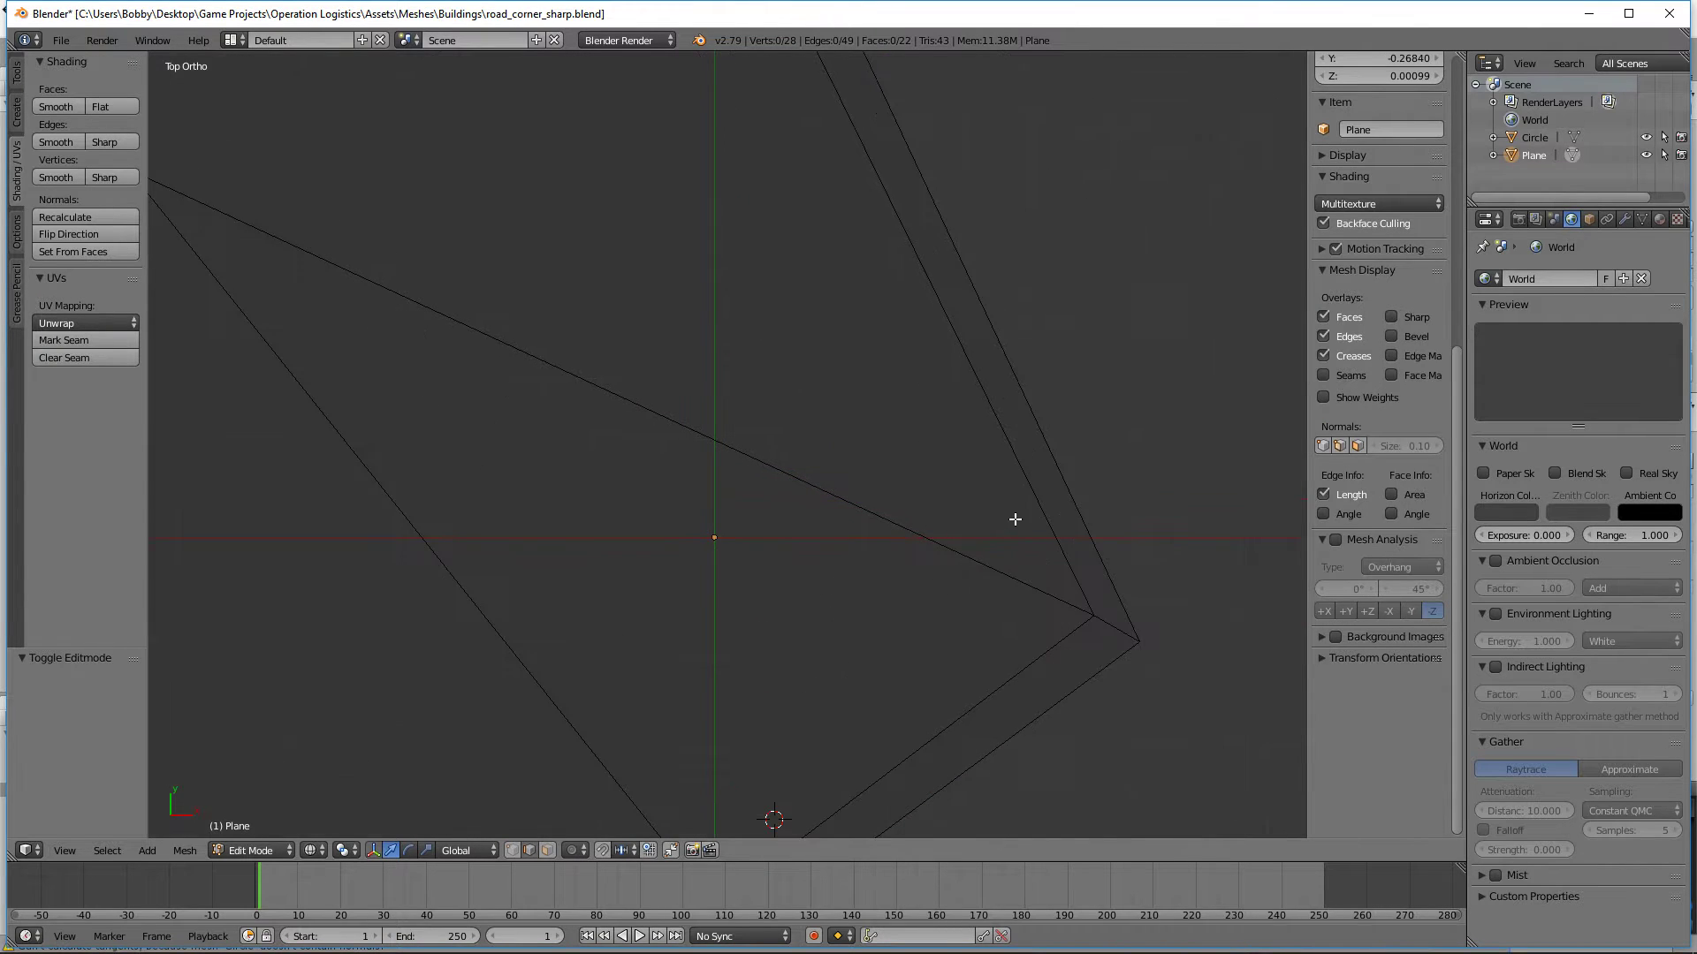
pyautogui.press('b')
pyautogui.moveTo(1037, 663); pyautogui.dragTo(972, 622)
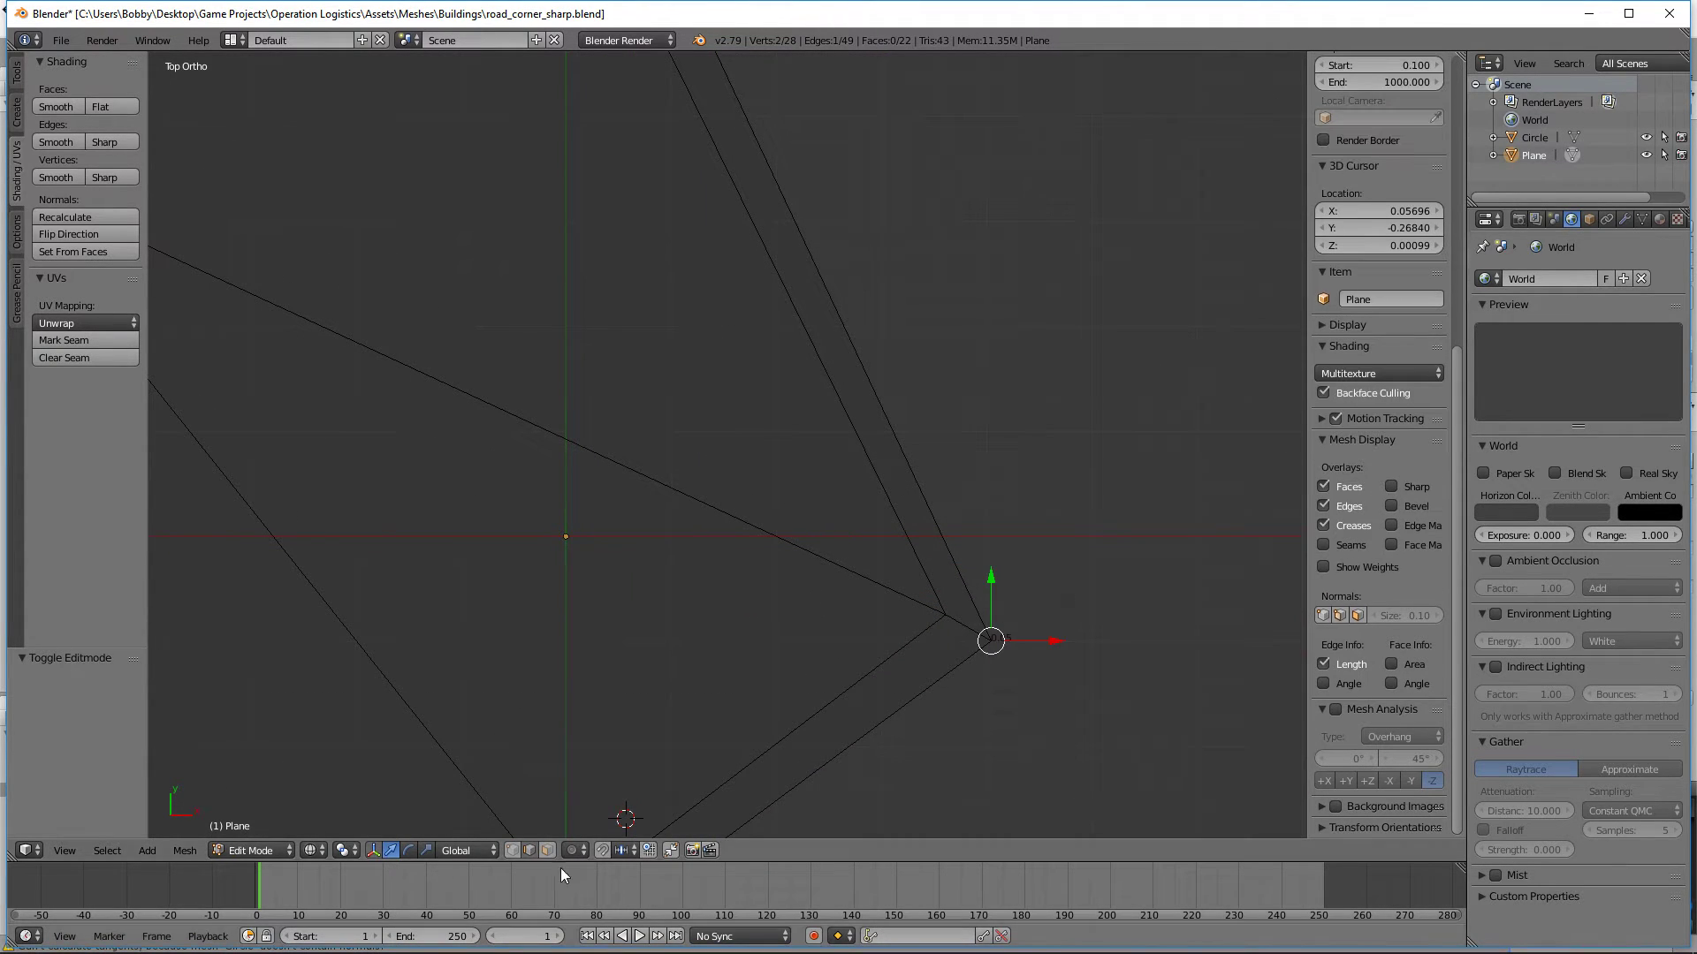
pyautogui.press('a')
pyautogui.moveTo(1093, 708); pyautogui.dragTo(968, 585)
pyautogui.scroll(-3, 1102, 647)
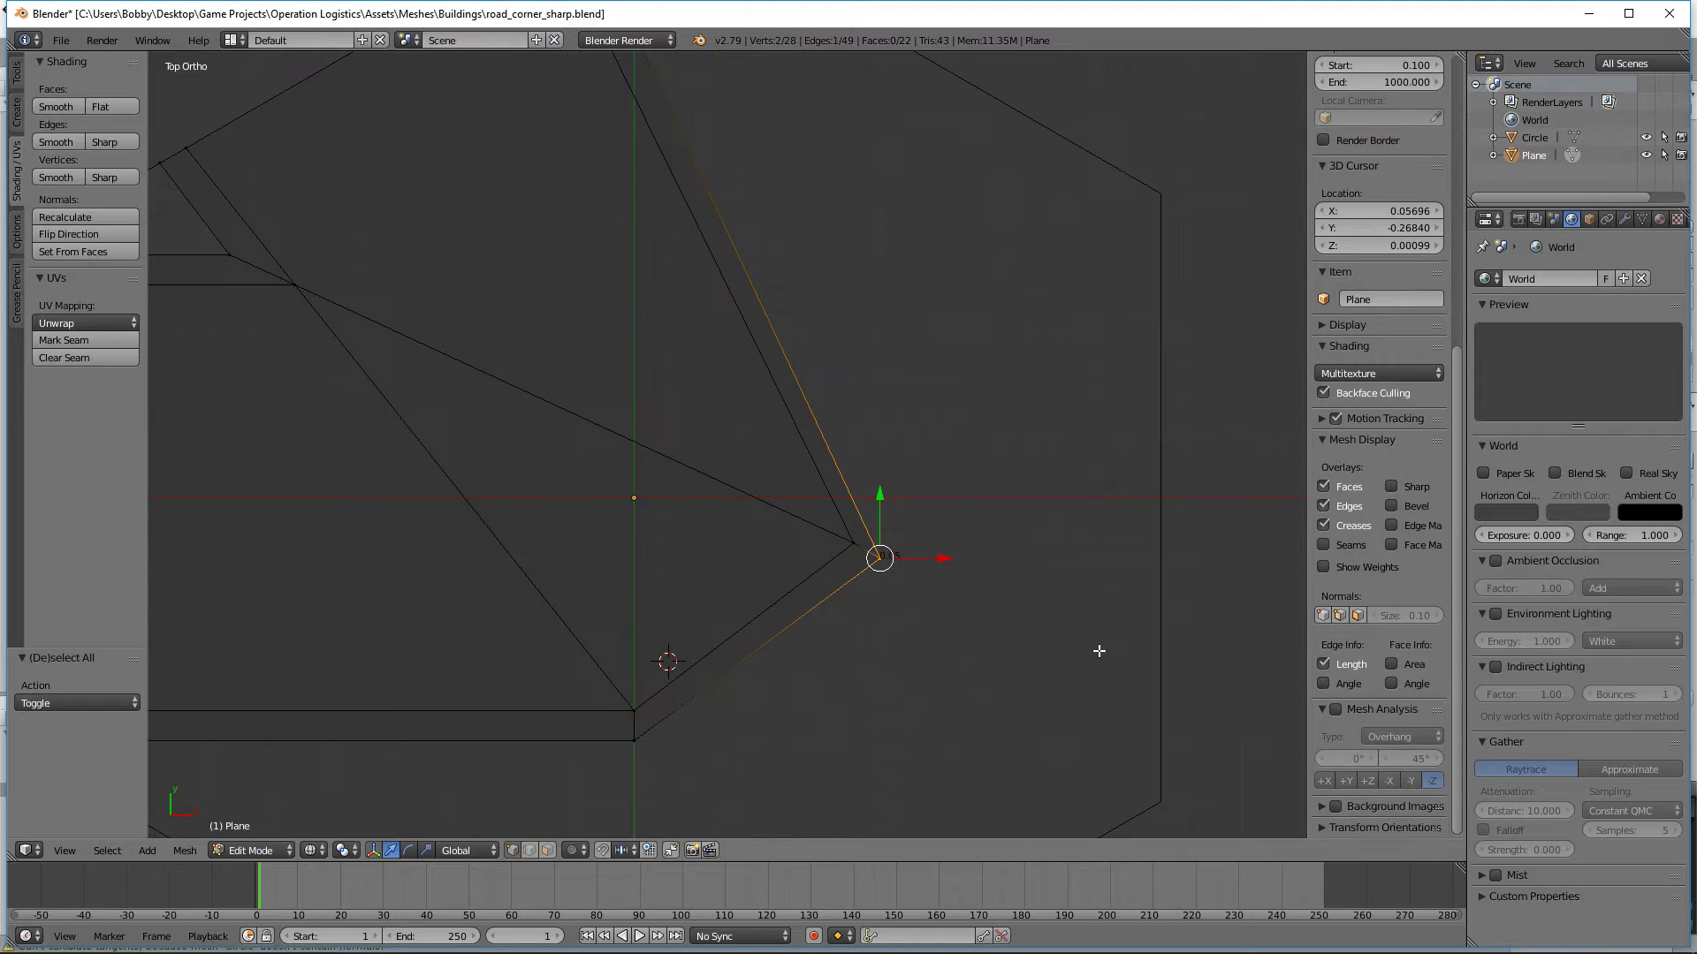
pyautogui.press('g')
pyautogui.press('y')
pyautogui.press('g')
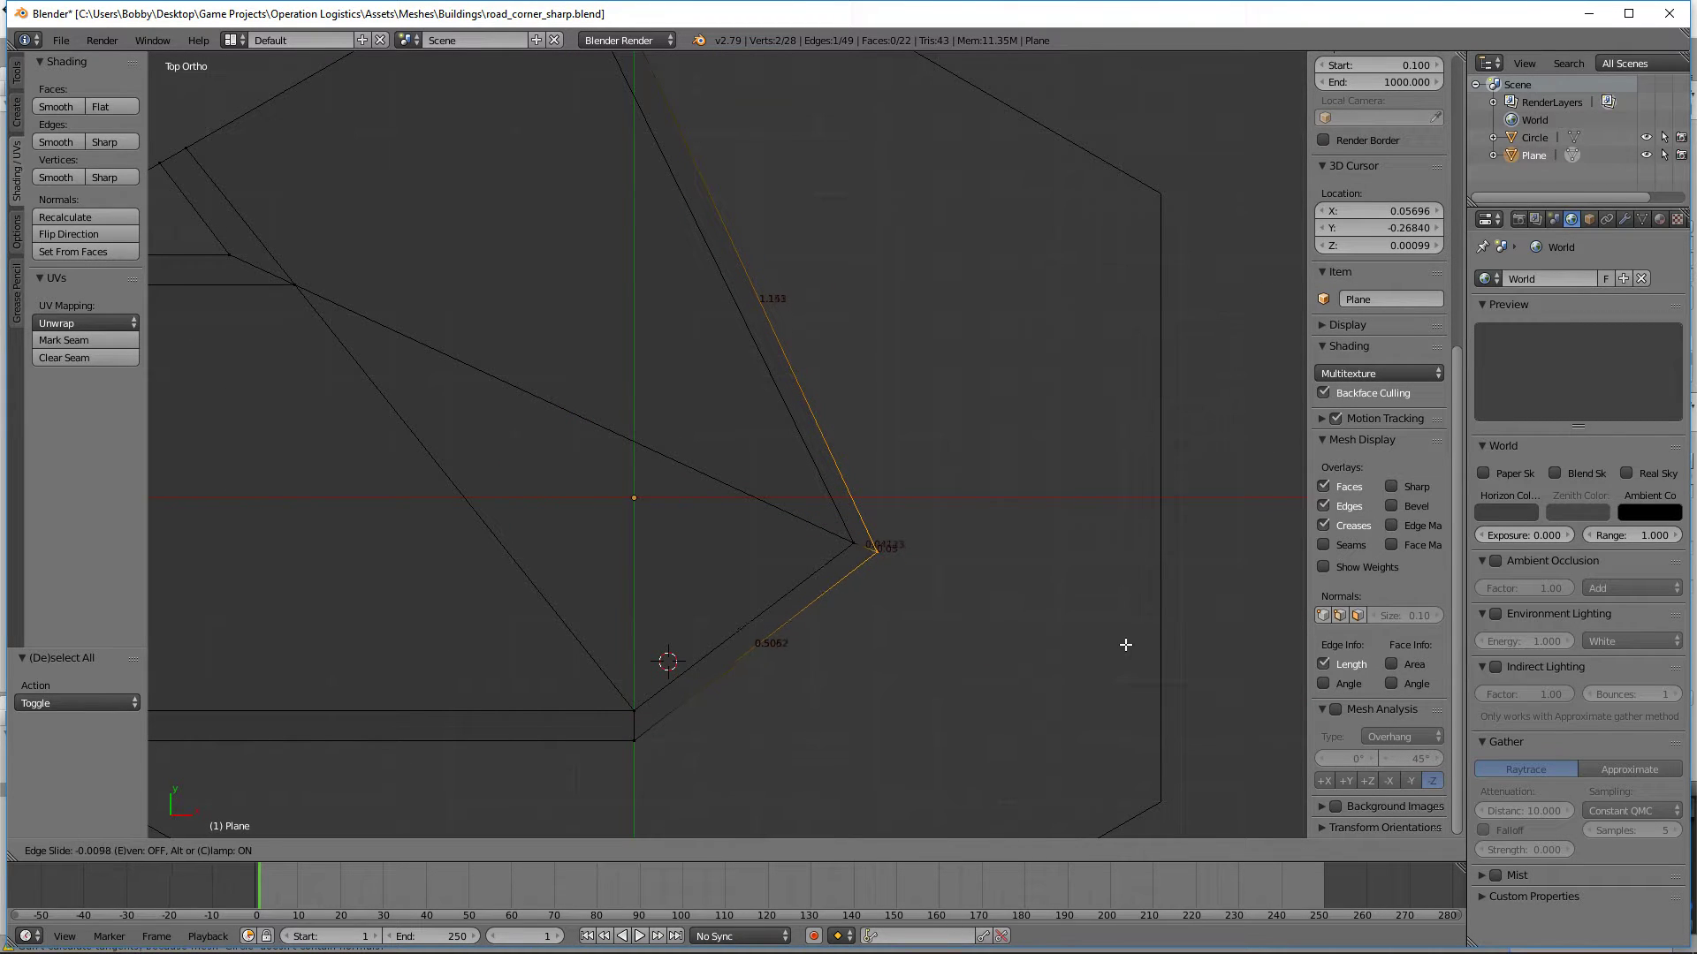
pyautogui.rightClick(1132, 645)
pyautogui.scroll(-2, 963, 489)
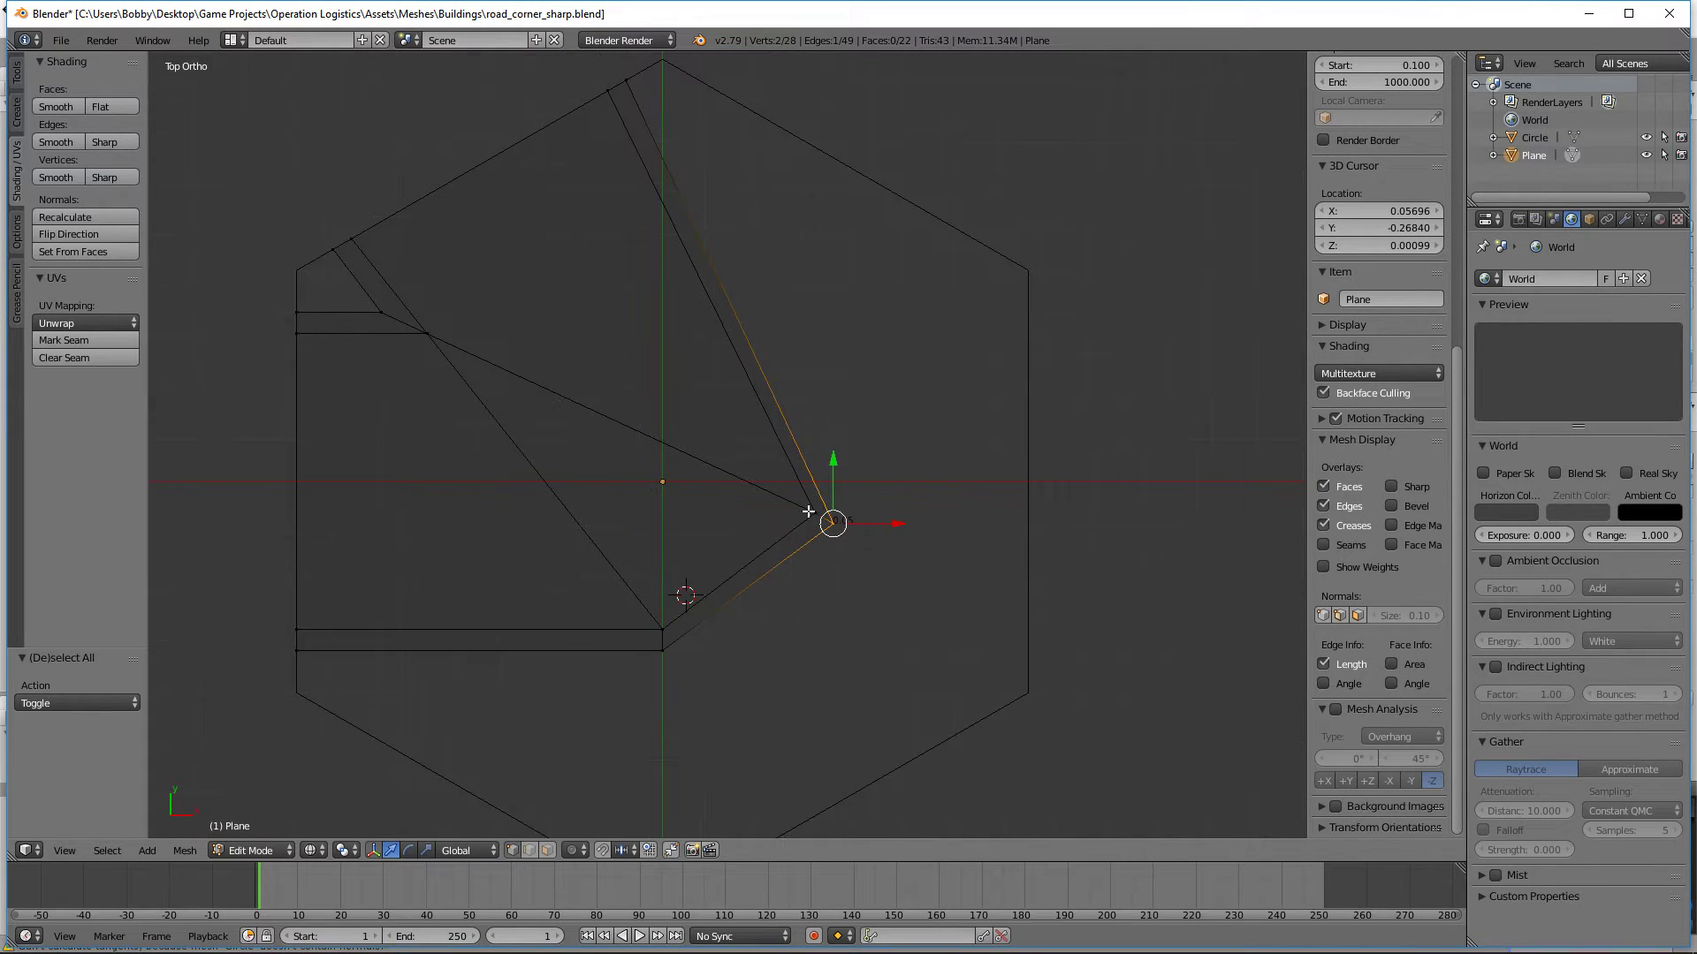
pyautogui.keyDown('shift'); pyautogui.moveTo(626, 188); pyautogui.dragTo(699, 303, button='middle'); pyautogui.keyUp('shift')
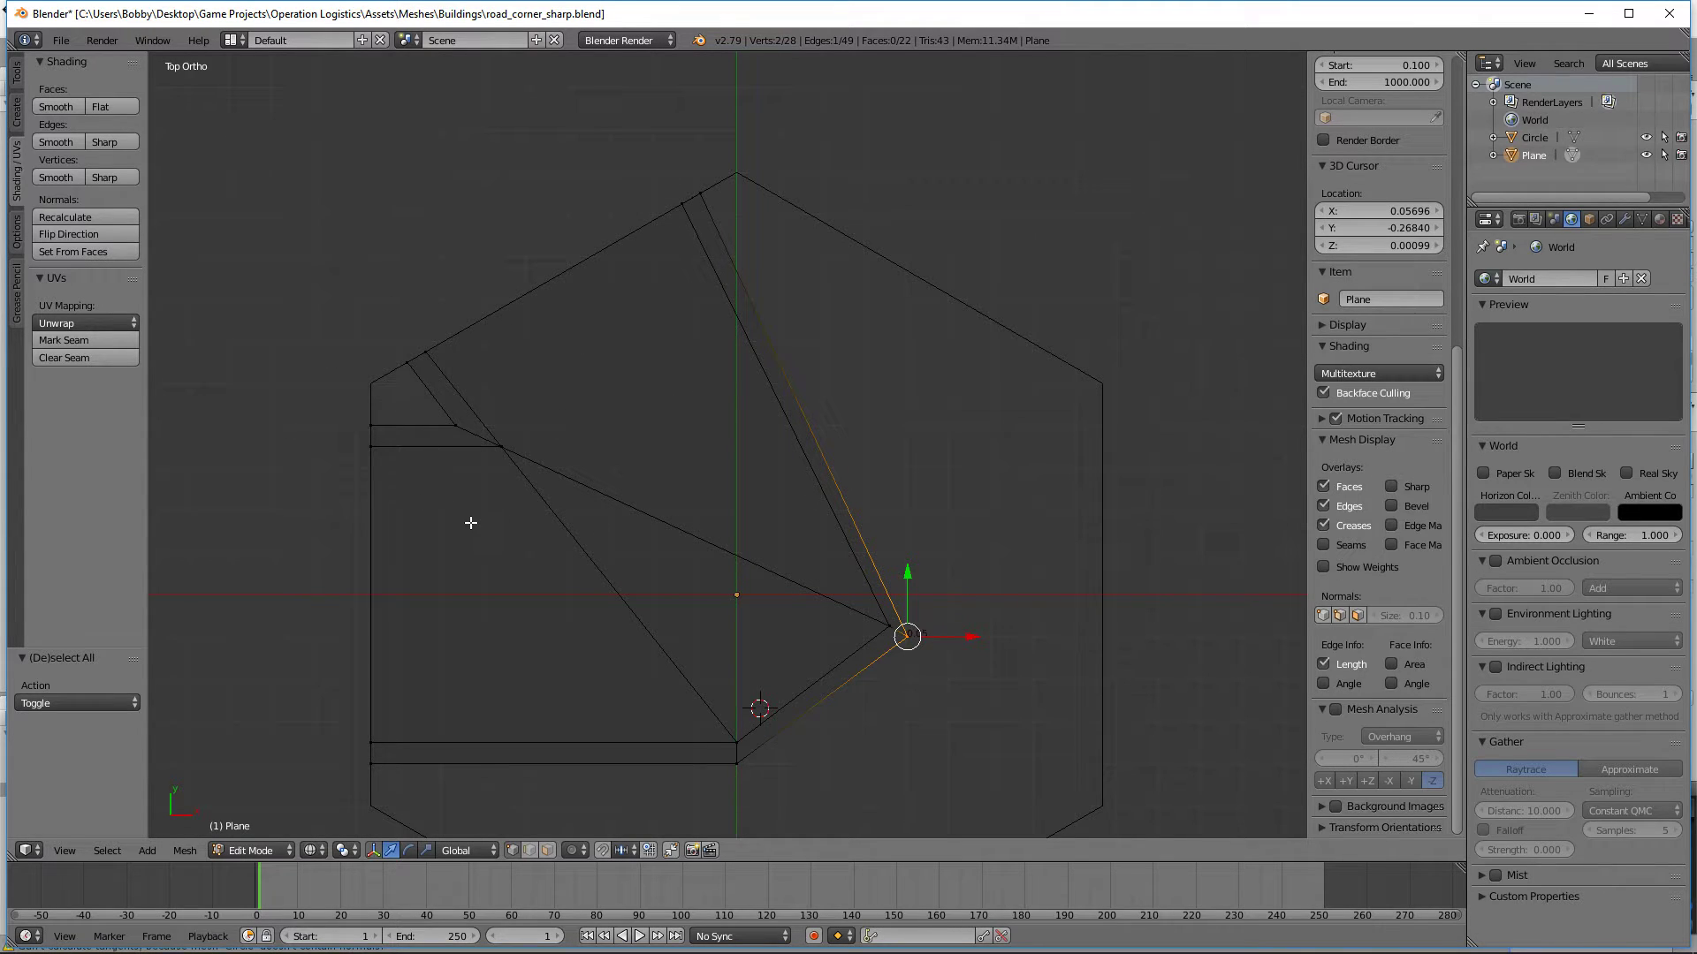
pyautogui.press('b')
pyautogui.moveTo(972, 694); pyautogui.dragTo(848, 572)
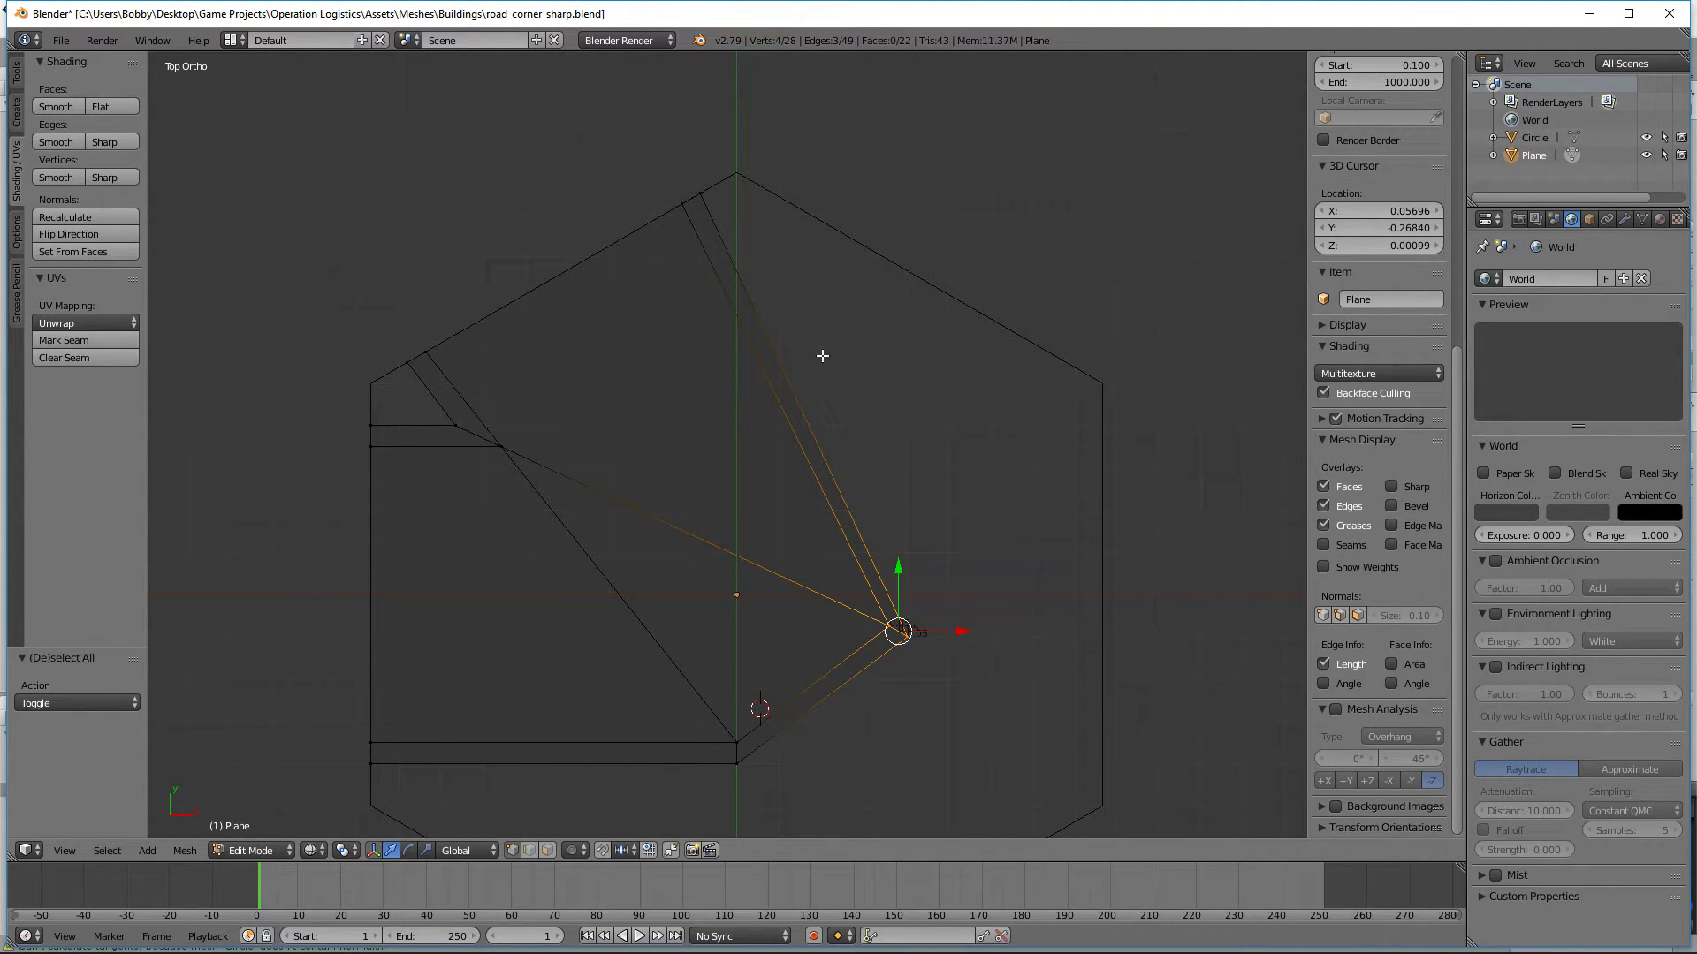
pyautogui.press('r')
pyautogui.rightClick(1034, 499)
pyautogui.press('r')
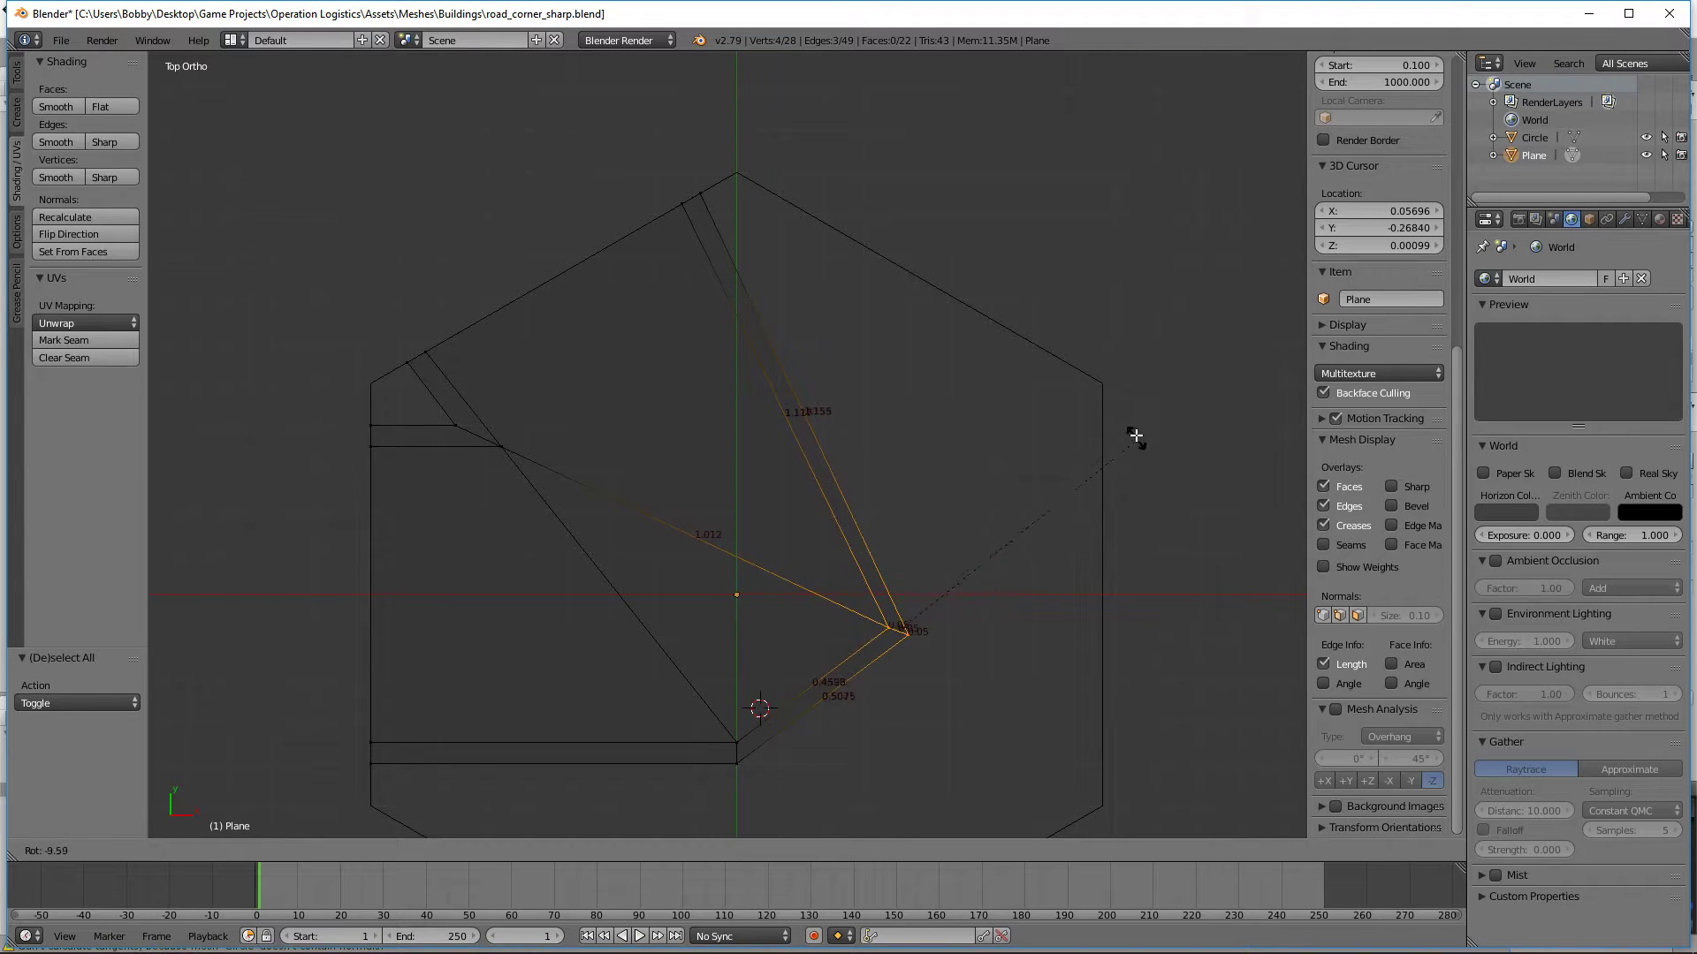
pyautogui.rightClick(1094, 358)
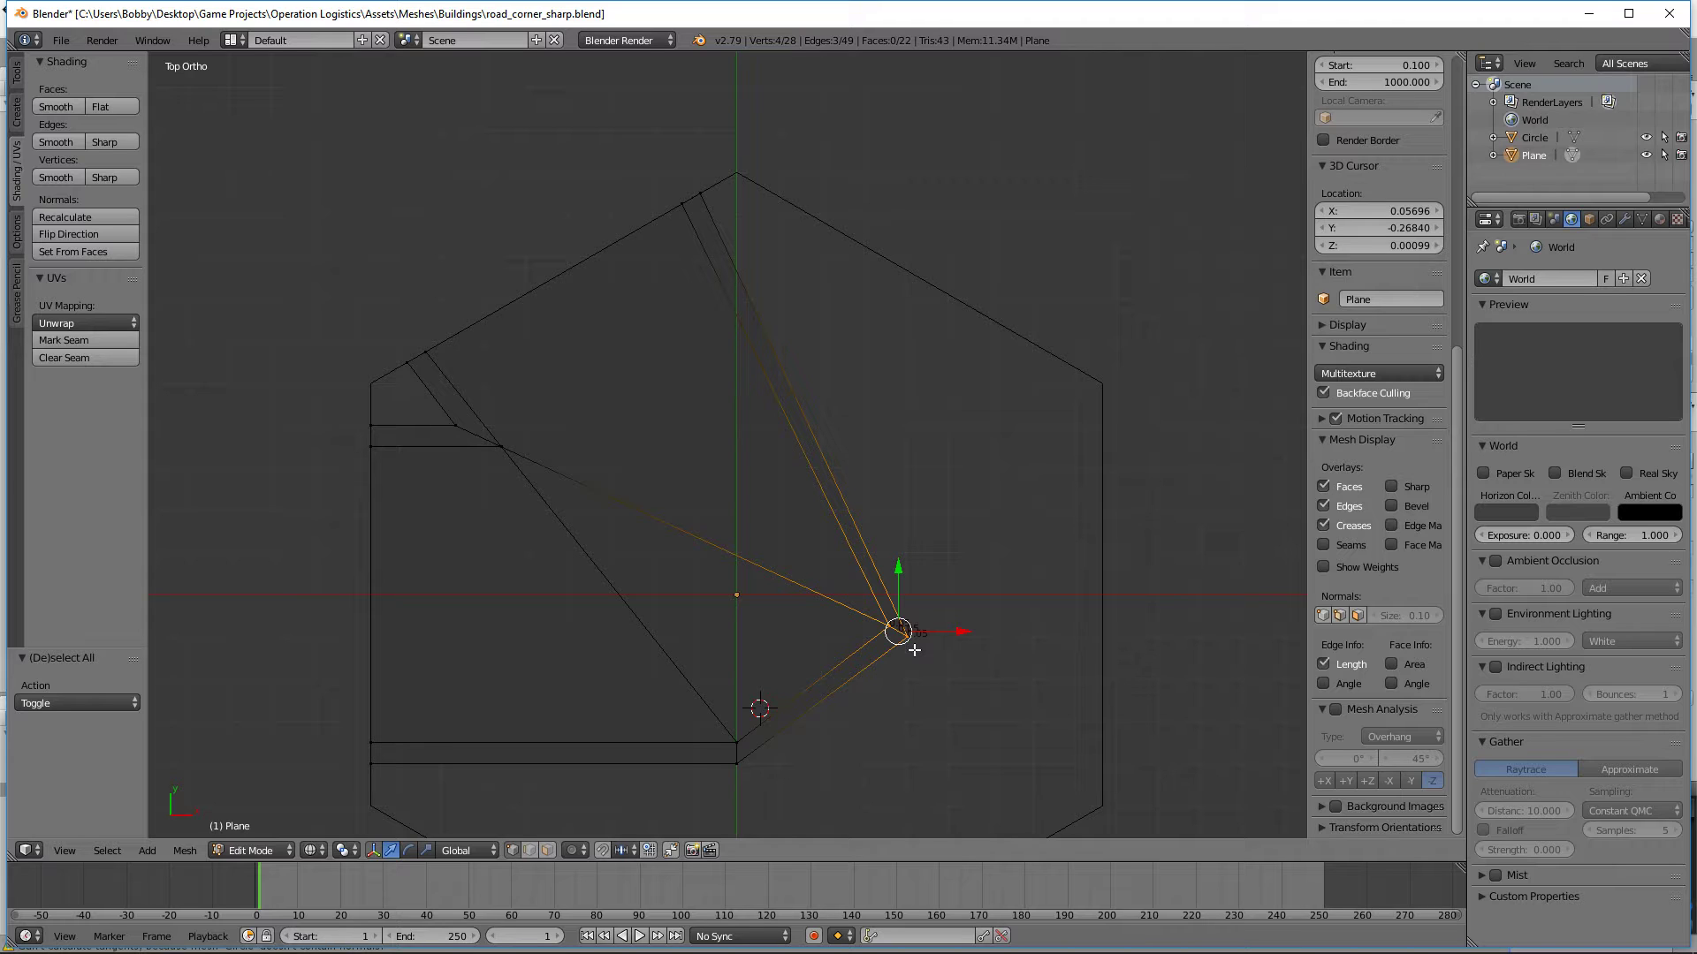
pyautogui.press('a')
# Step: Connect the curb-side vertex of the lower outer bend to the inner corner's road-side vertex with a guide edge
pyautogui.scroll(6, 848, 632)
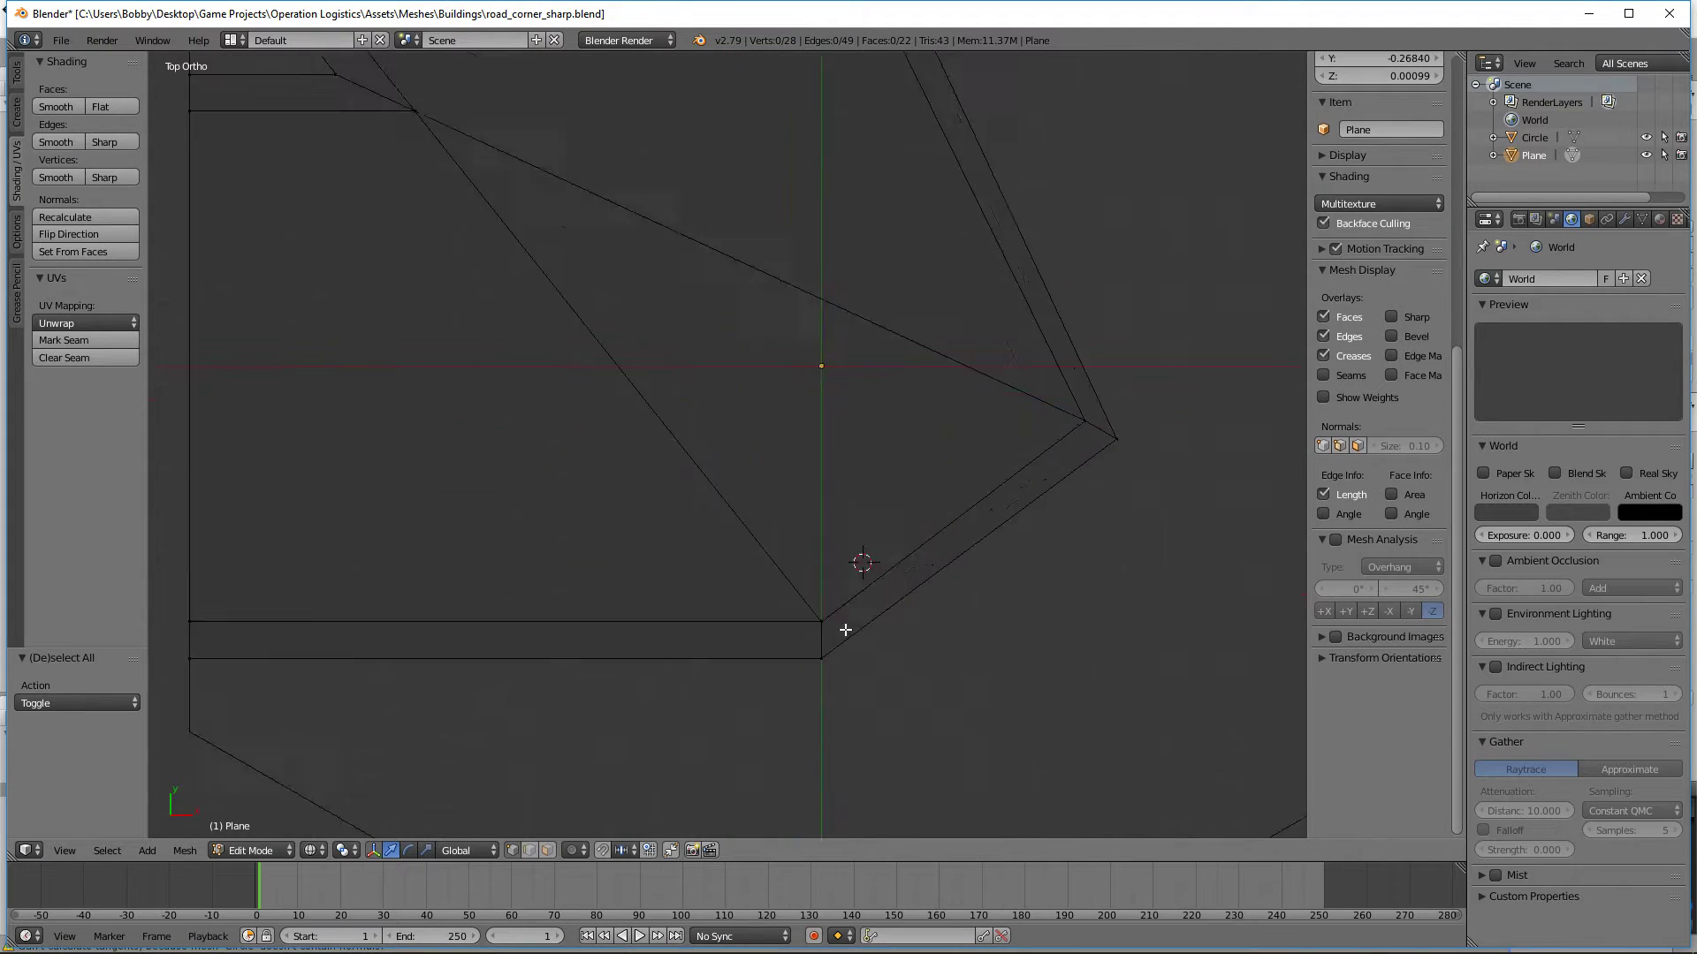
pyautogui.press('b')
pyautogui.rightClick(979, 660)
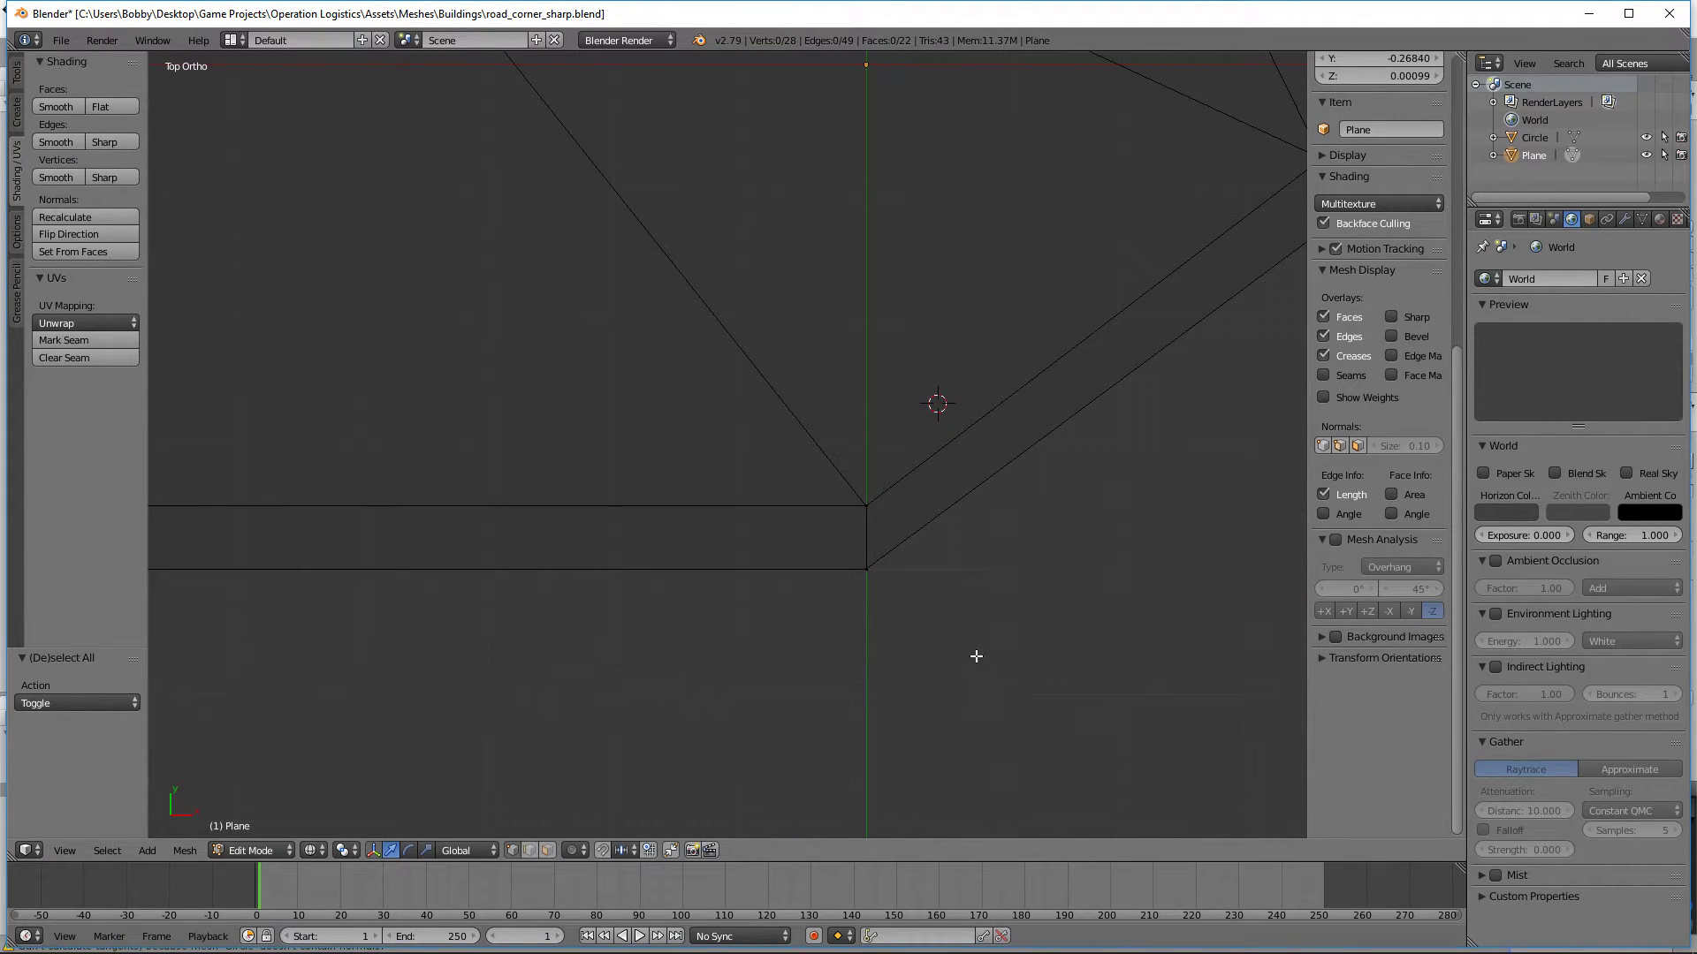
pyautogui.rightClick(853, 567)
pyautogui.scroll(-4, 921, 610)
pyautogui.moveTo(920, 604); pyautogui.dragTo(1001, 521, button='middle')
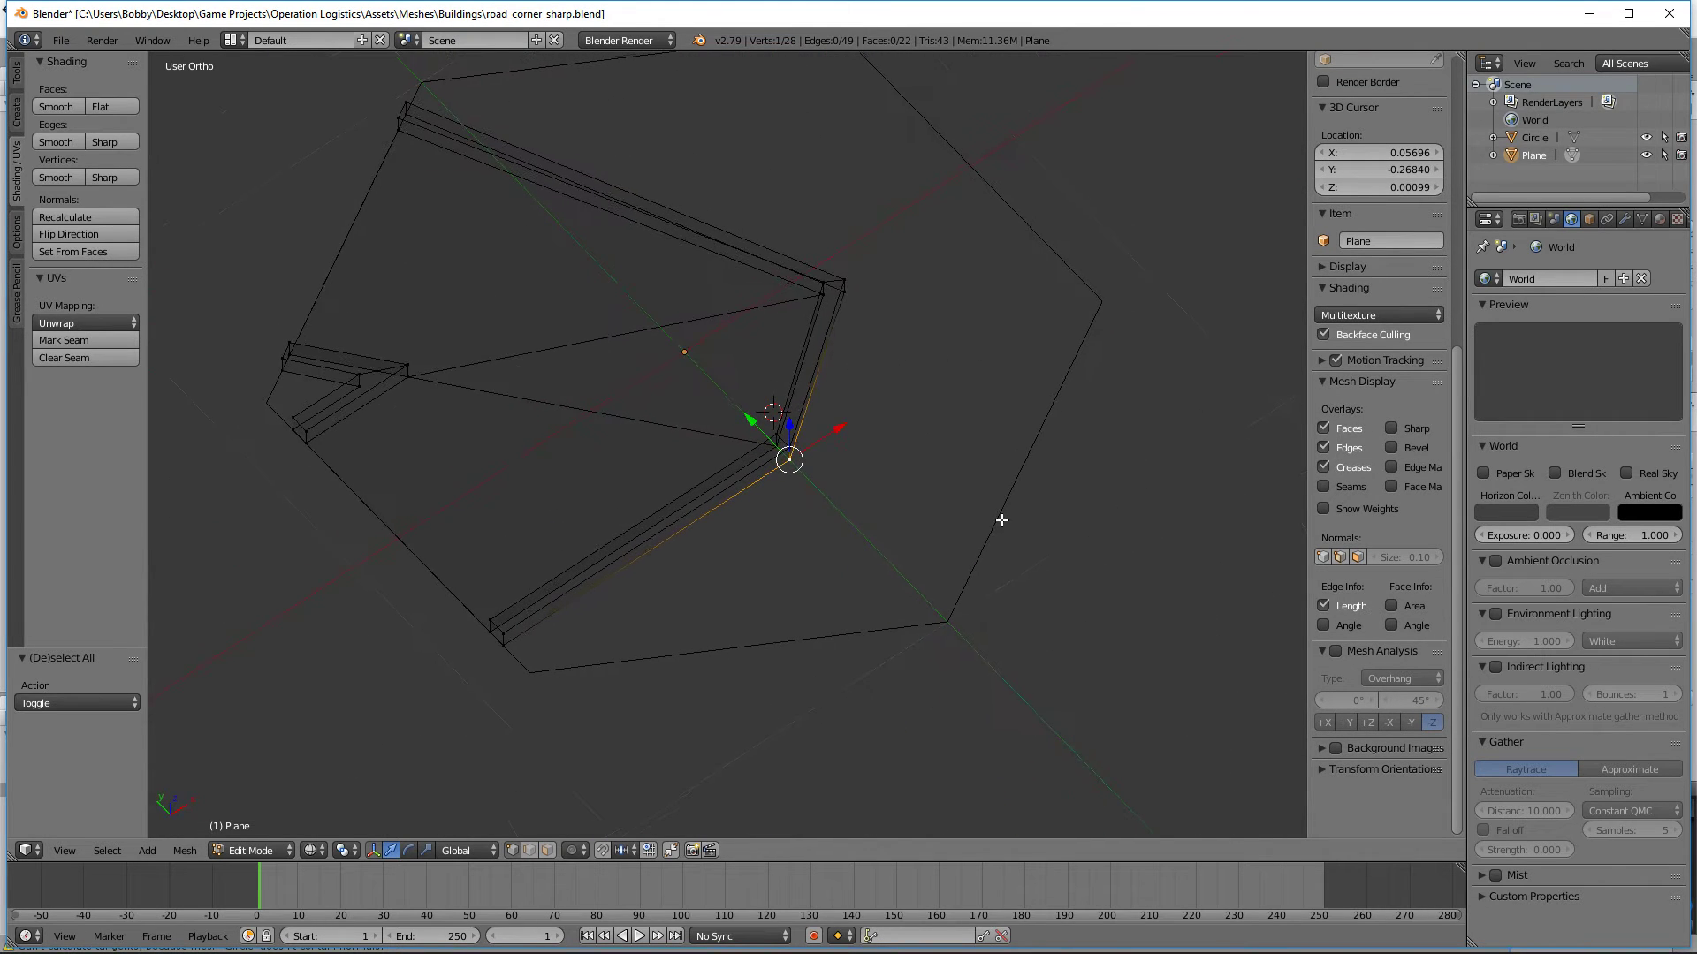
pyautogui.keyDown('shift'); pyautogui.rightClick(406, 385); pyautogui.keyUp('shift')
pyautogui.press('f')
pyautogui.press('a')
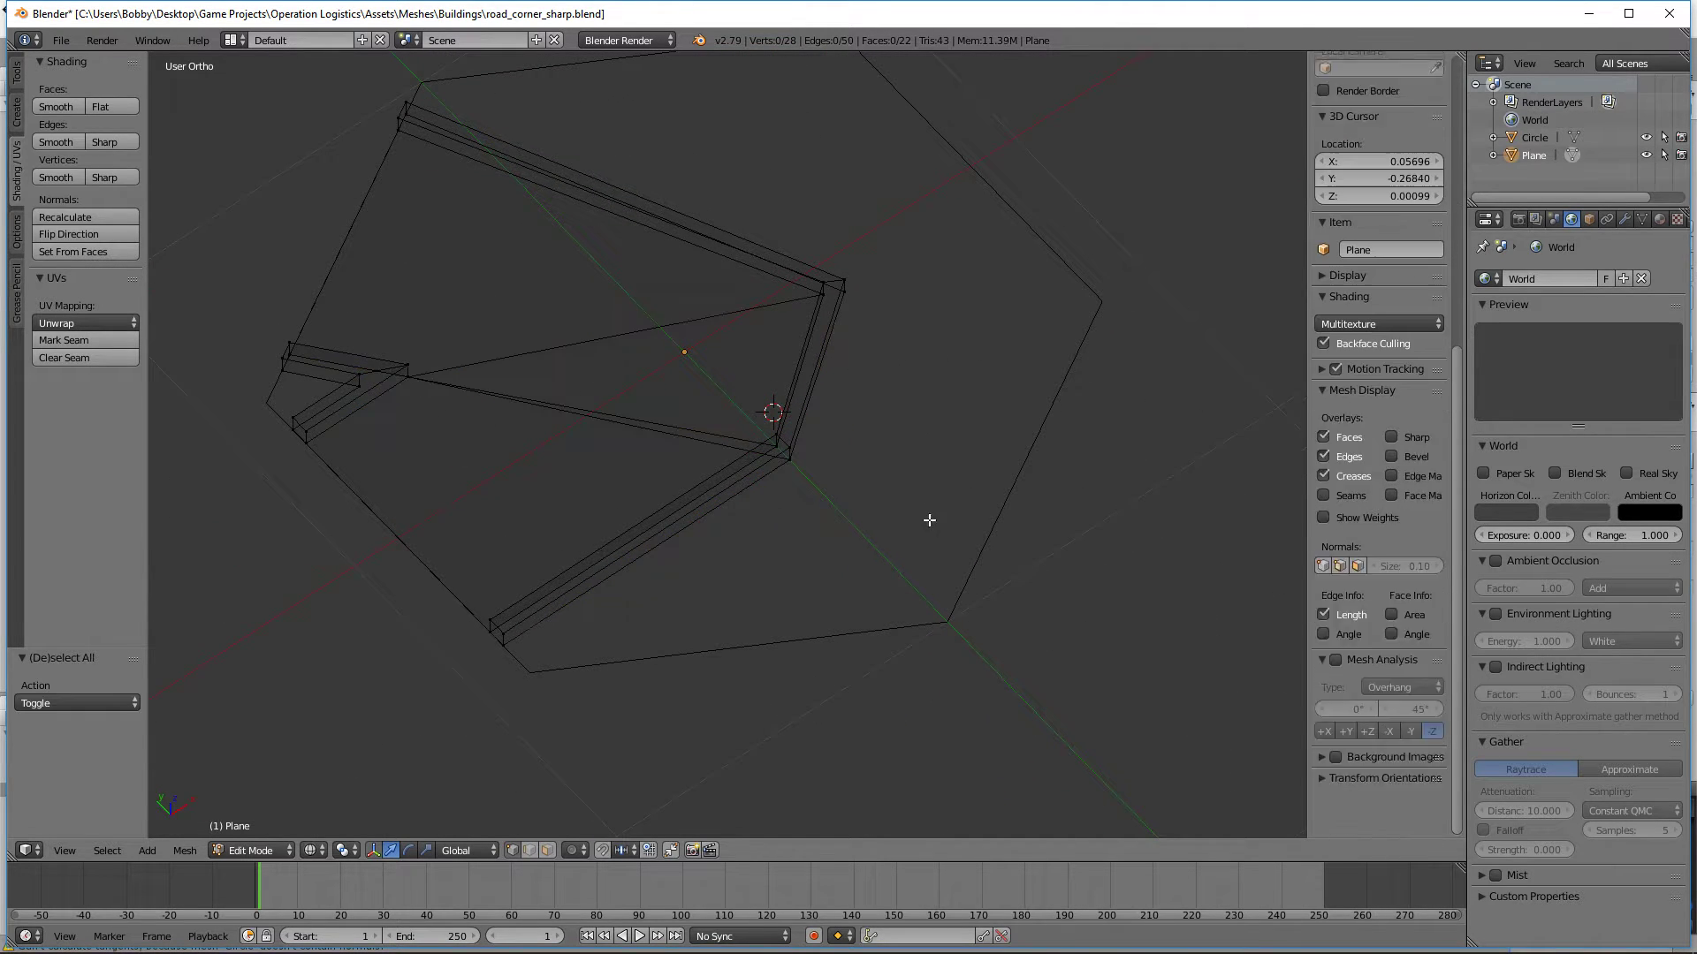
# Step: From the top view, select the curb-side vertex pair of the lower outer bend and move it 0.040 along X
pyautogui.press('KP_7')
pyautogui.press('b')
pyautogui.moveTo(805, 533); pyautogui.dragTo(733, 464)
pyautogui.press('KP_Decimal')
pyautogui.press('g')
pyautogui.press('x')
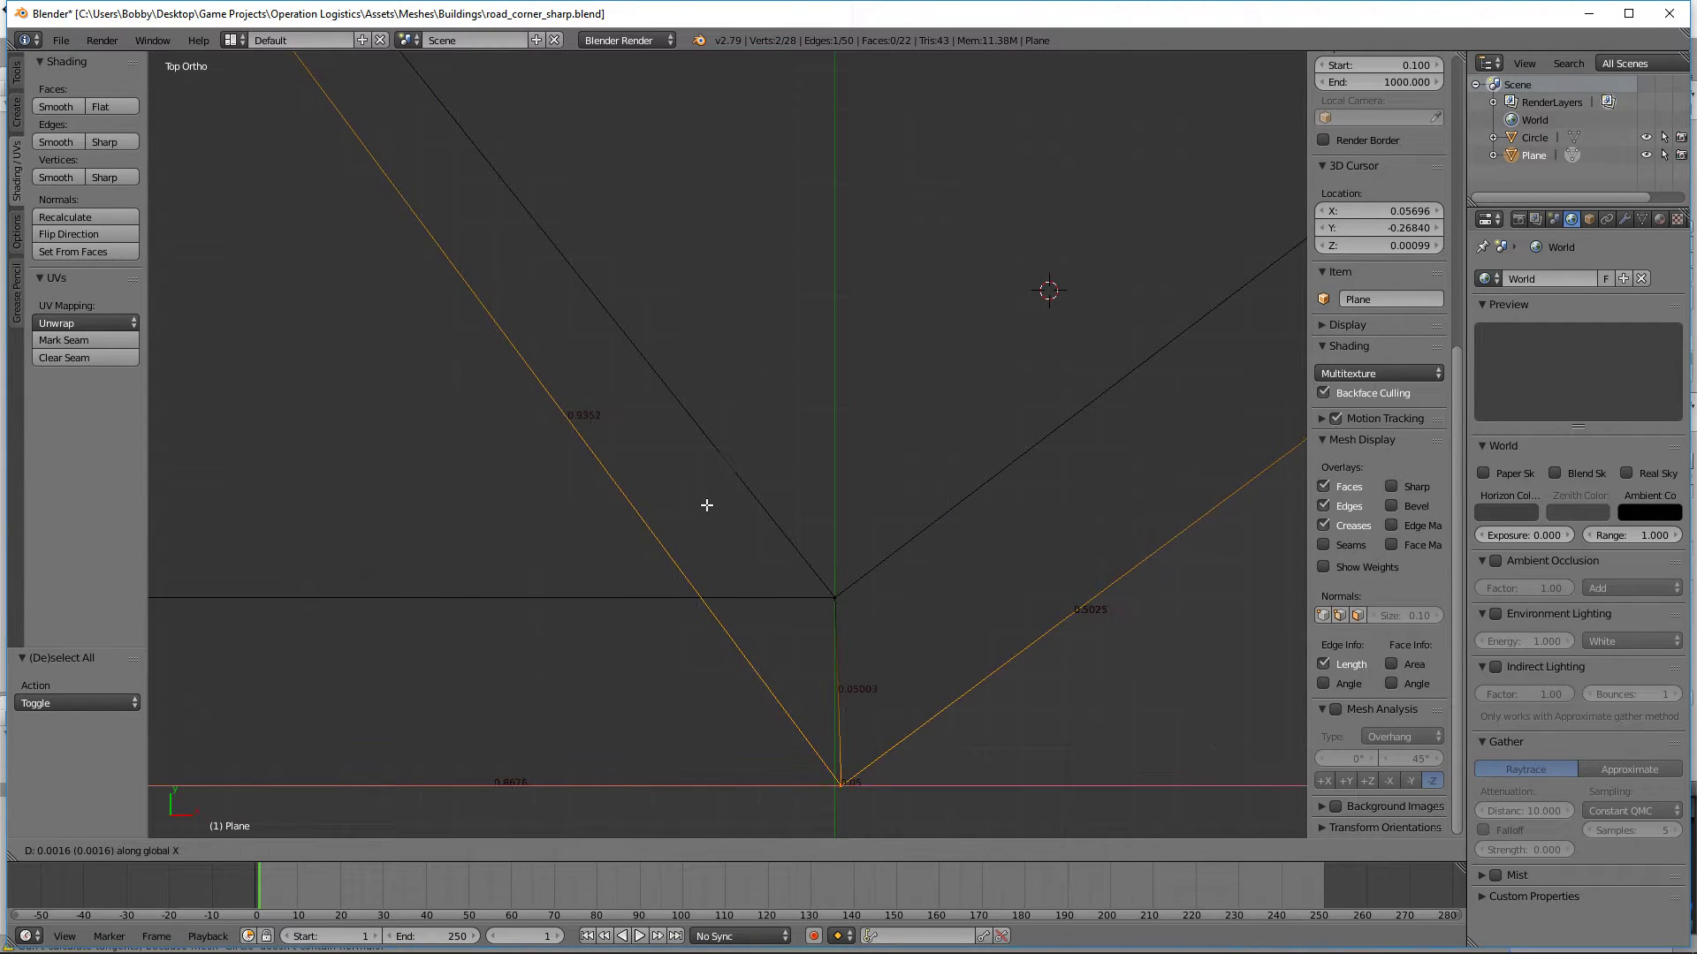
pyautogui.click(850, 487)
# Step: Fine-tune the lower outer bend's curb-side vertex pair with a 0.000143 move along X so the guide edge crosses the road-side vertex
pyautogui.scroll(3, 879, 640)
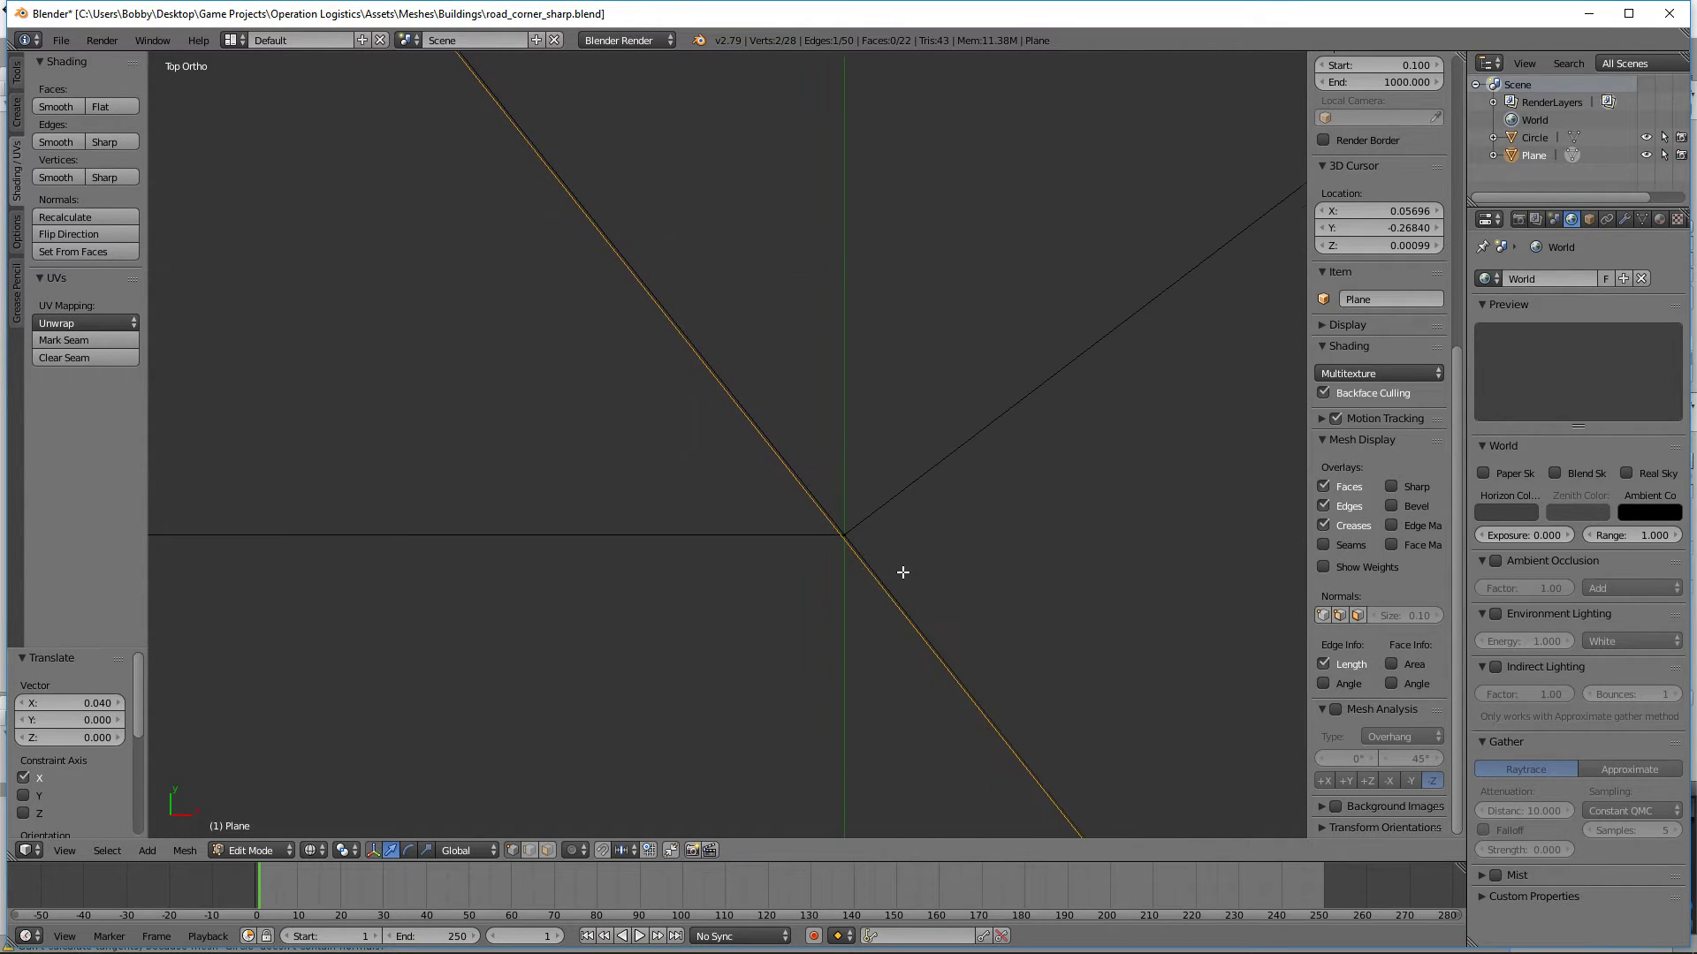
pyautogui.scroll(2, 902, 573)
pyautogui.keyDown('shift'); pyautogui.moveTo(923, 469); pyautogui.dragTo(902, 573, button='middle'); pyautogui.keyUp('shift')
pyautogui.keyDown('shift'); pyautogui.moveTo(981, 751); pyautogui.dragTo(905, 413, button='middle'); pyautogui.keyUp('shift')
pyautogui.keyDown('shift'); pyautogui.moveTo(774, 371); pyautogui.dragTo(852, 632, button='middle'); pyautogui.keyUp('shift')
pyautogui.scroll(7, 852, 632)
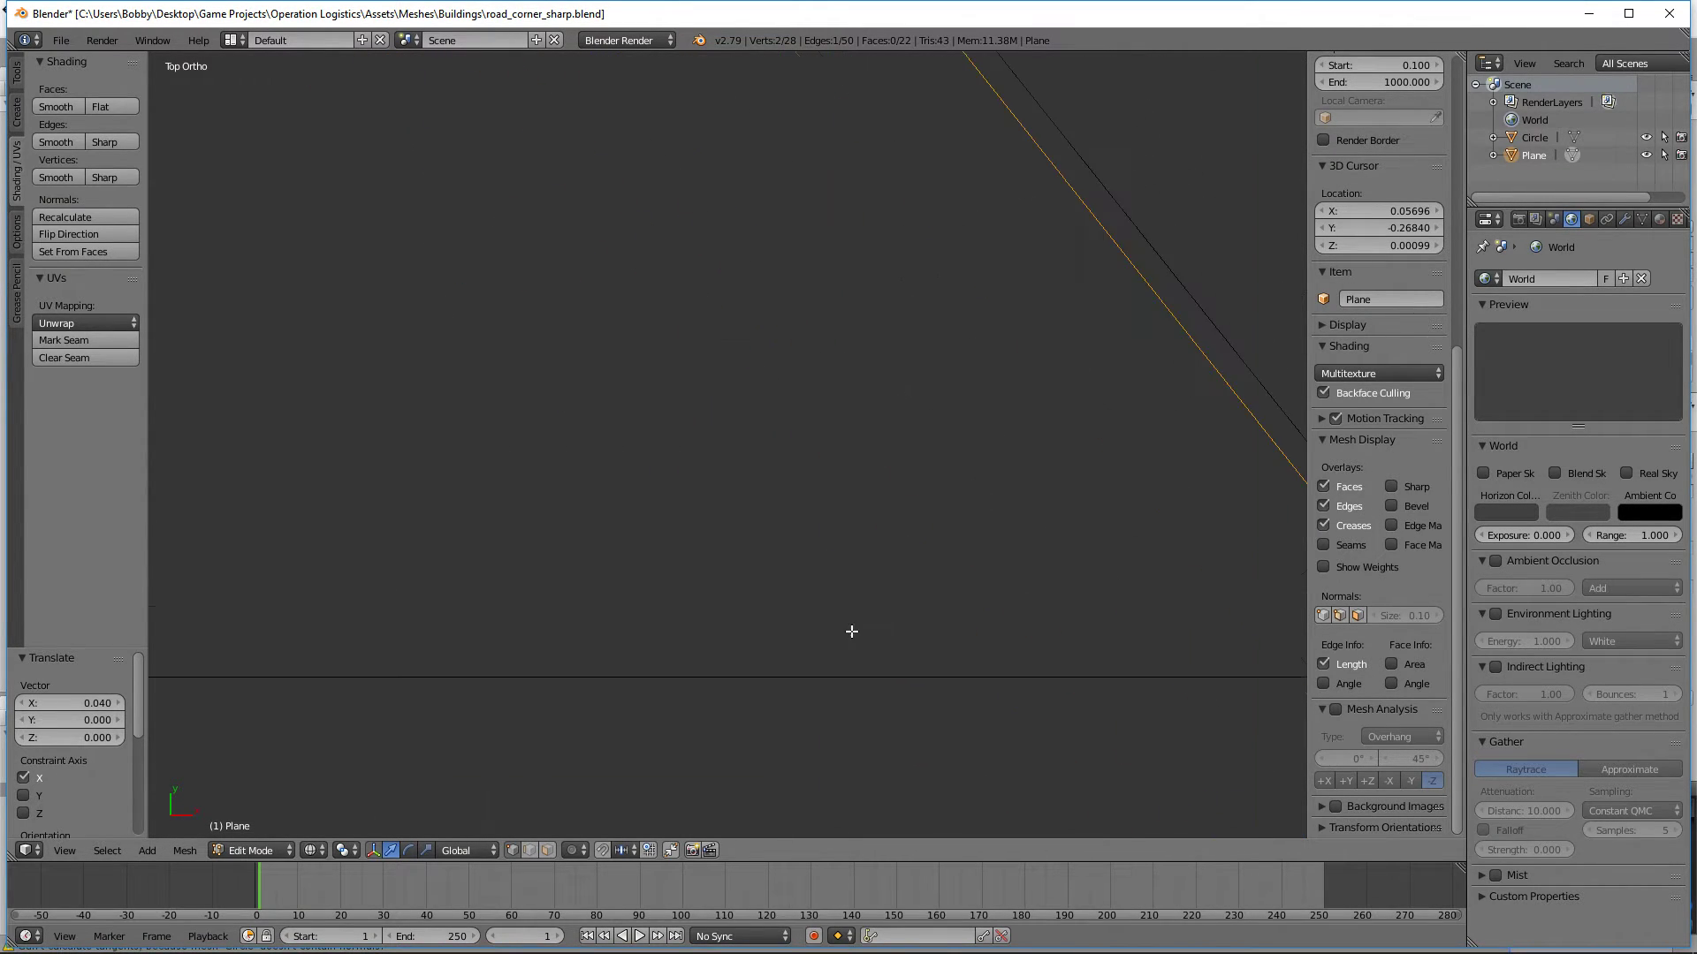
pyautogui.keyDown('shift'); pyautogui.moveTo(1147, 541); pyautogui.dragTo(413, 439, button='middle'); pyautogui.keyUp('shift')
pyautogui.scroll(6, 413, 439)
pyautogui.keyDown('shift'); pyautogui.moveTo(893, 708); pyautogui.dragTo(794, 349, button='middle'); pyautogui.keyUp('shift')
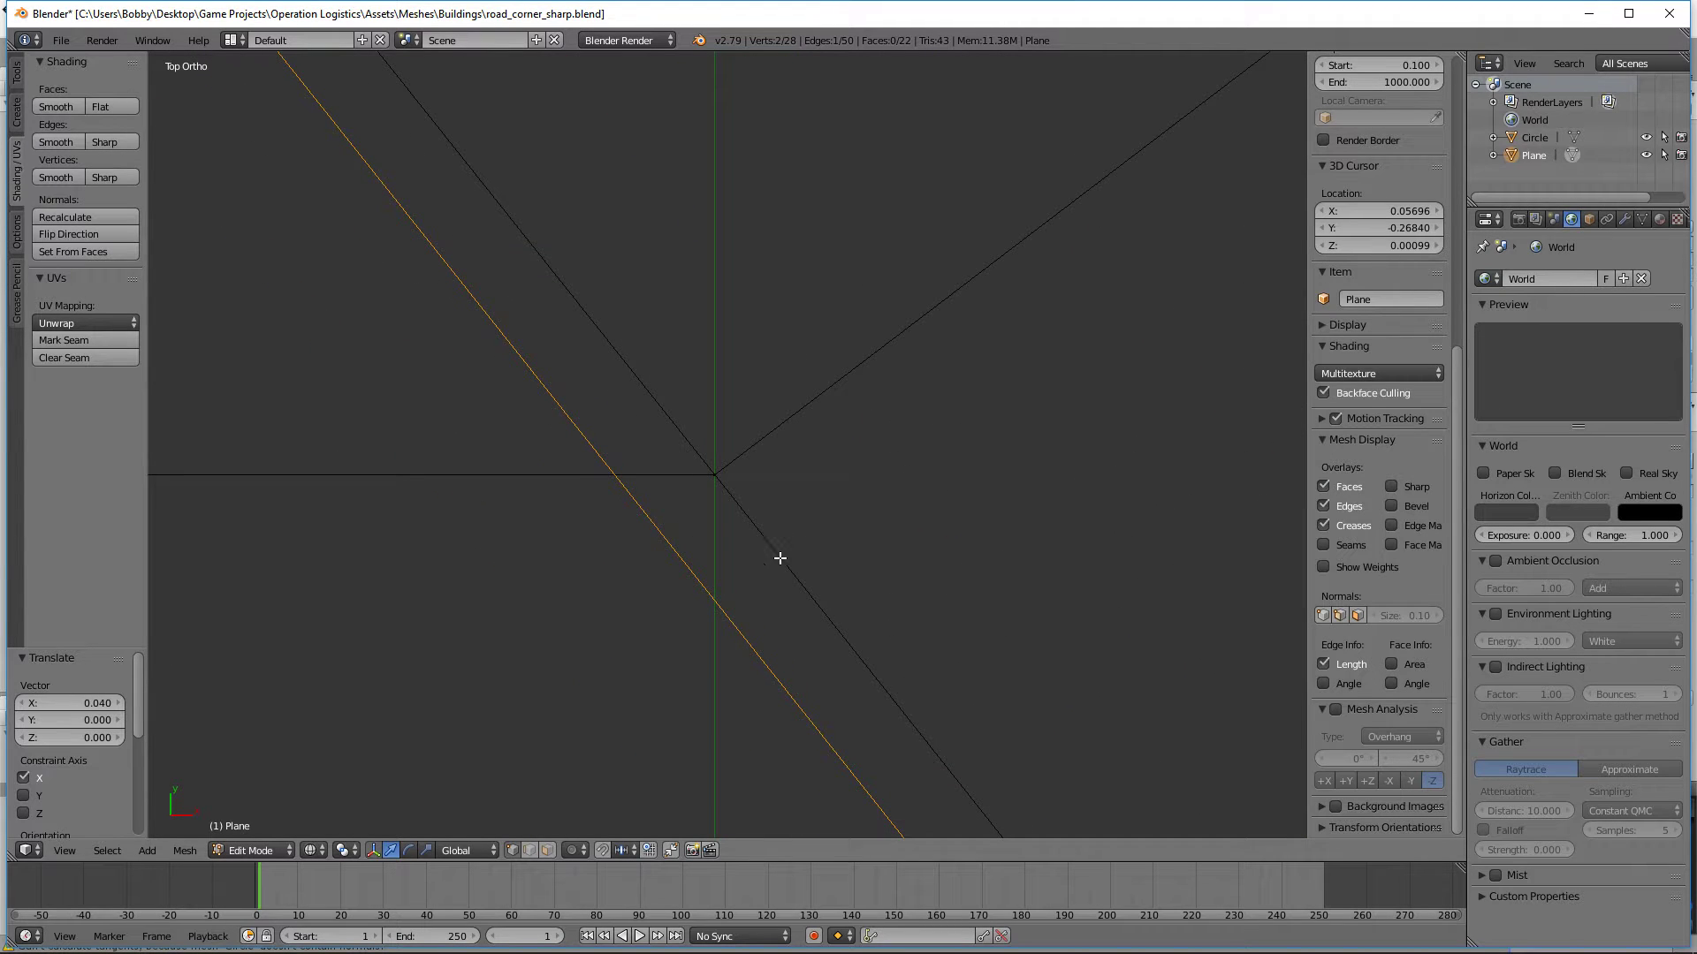
pyautogui.press('g')
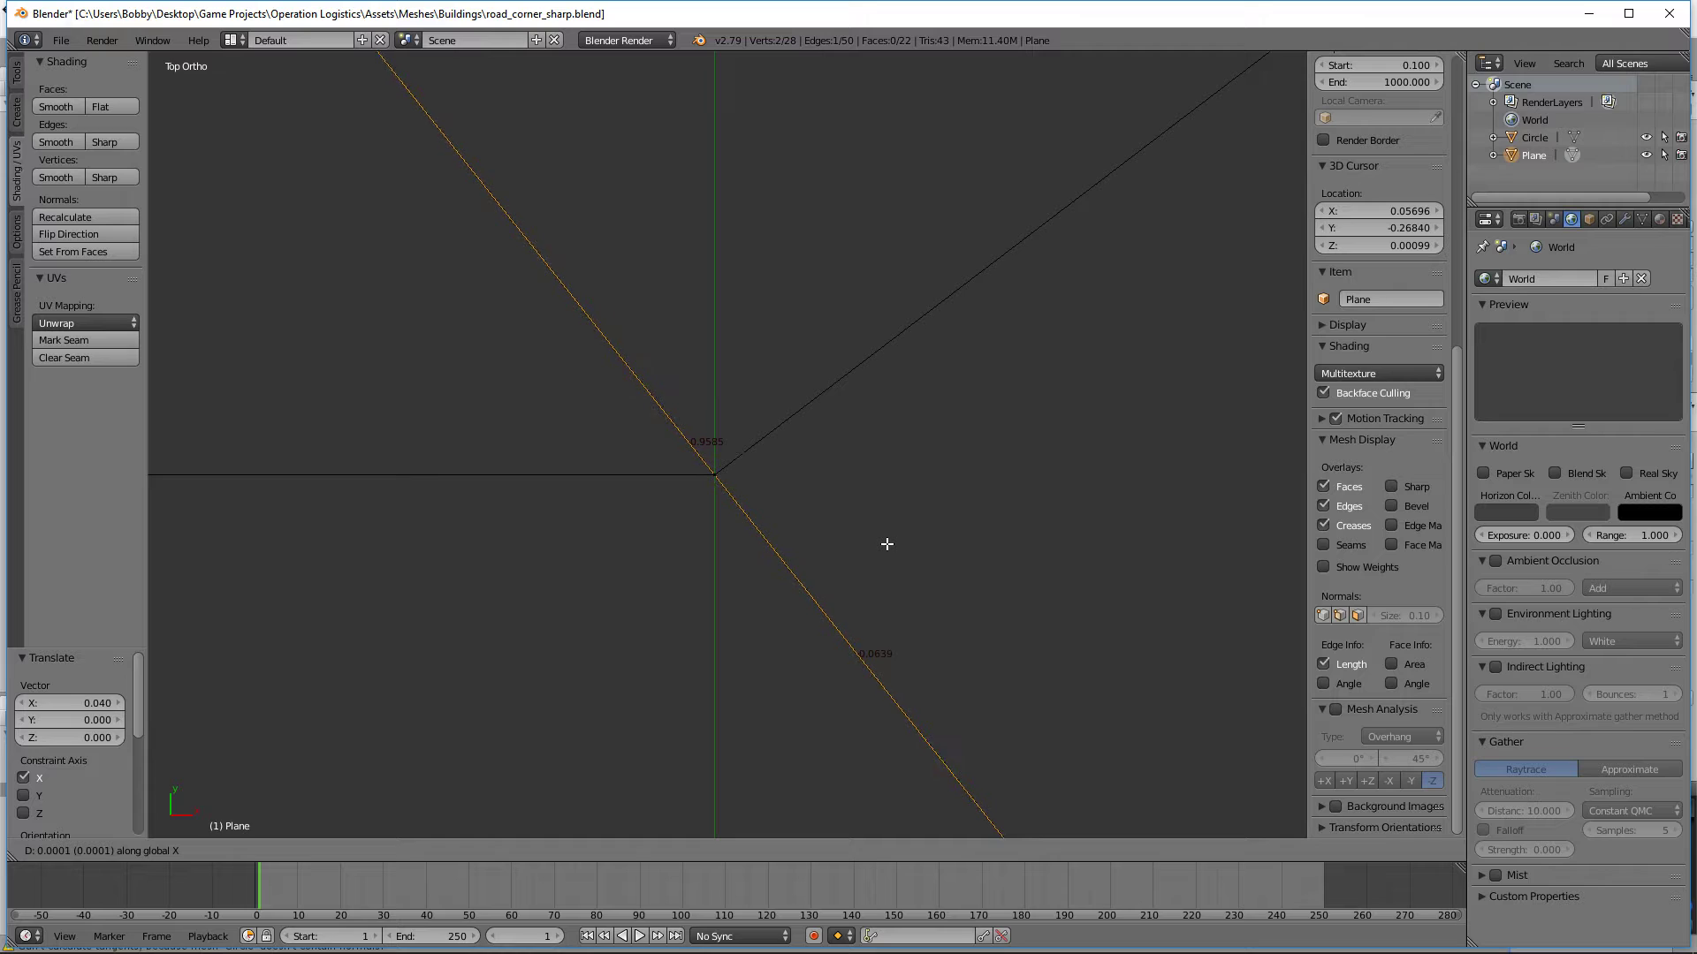
pyautogui.click(887, 544)
# Step: Delete the guide edge between the inner corner and the lower outer bend, and return to solid shading
pyautogui.scroll(-4, 891, 599)
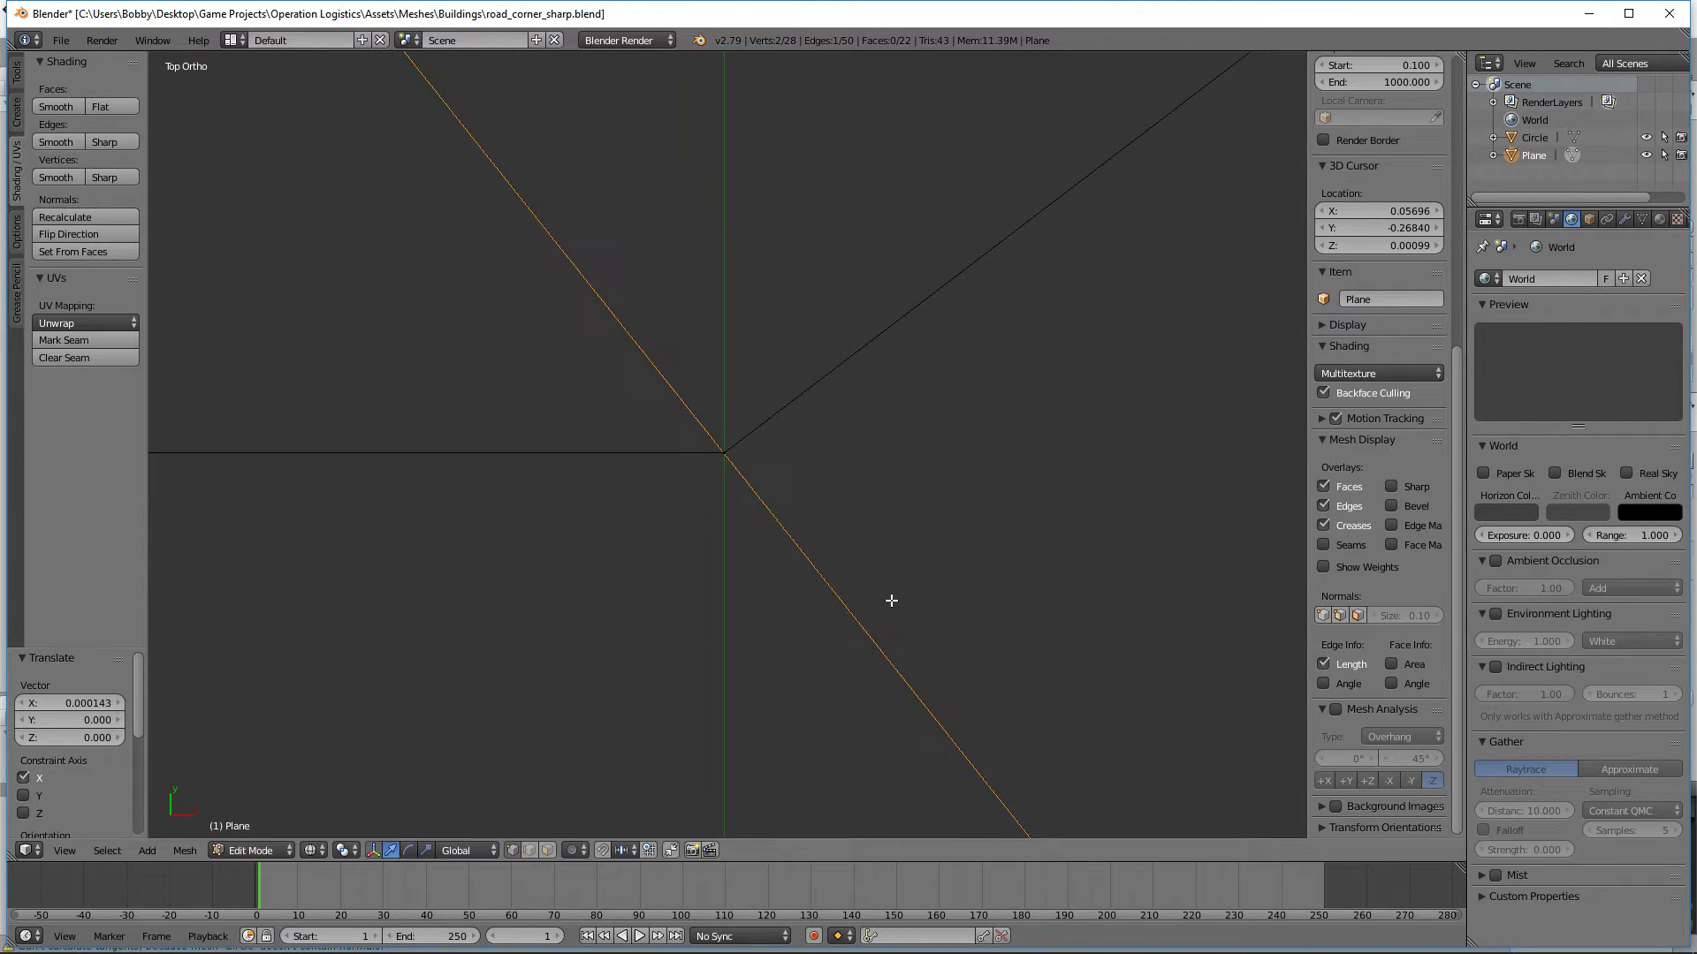
pyautogui.scroll(-3, 890, 599)
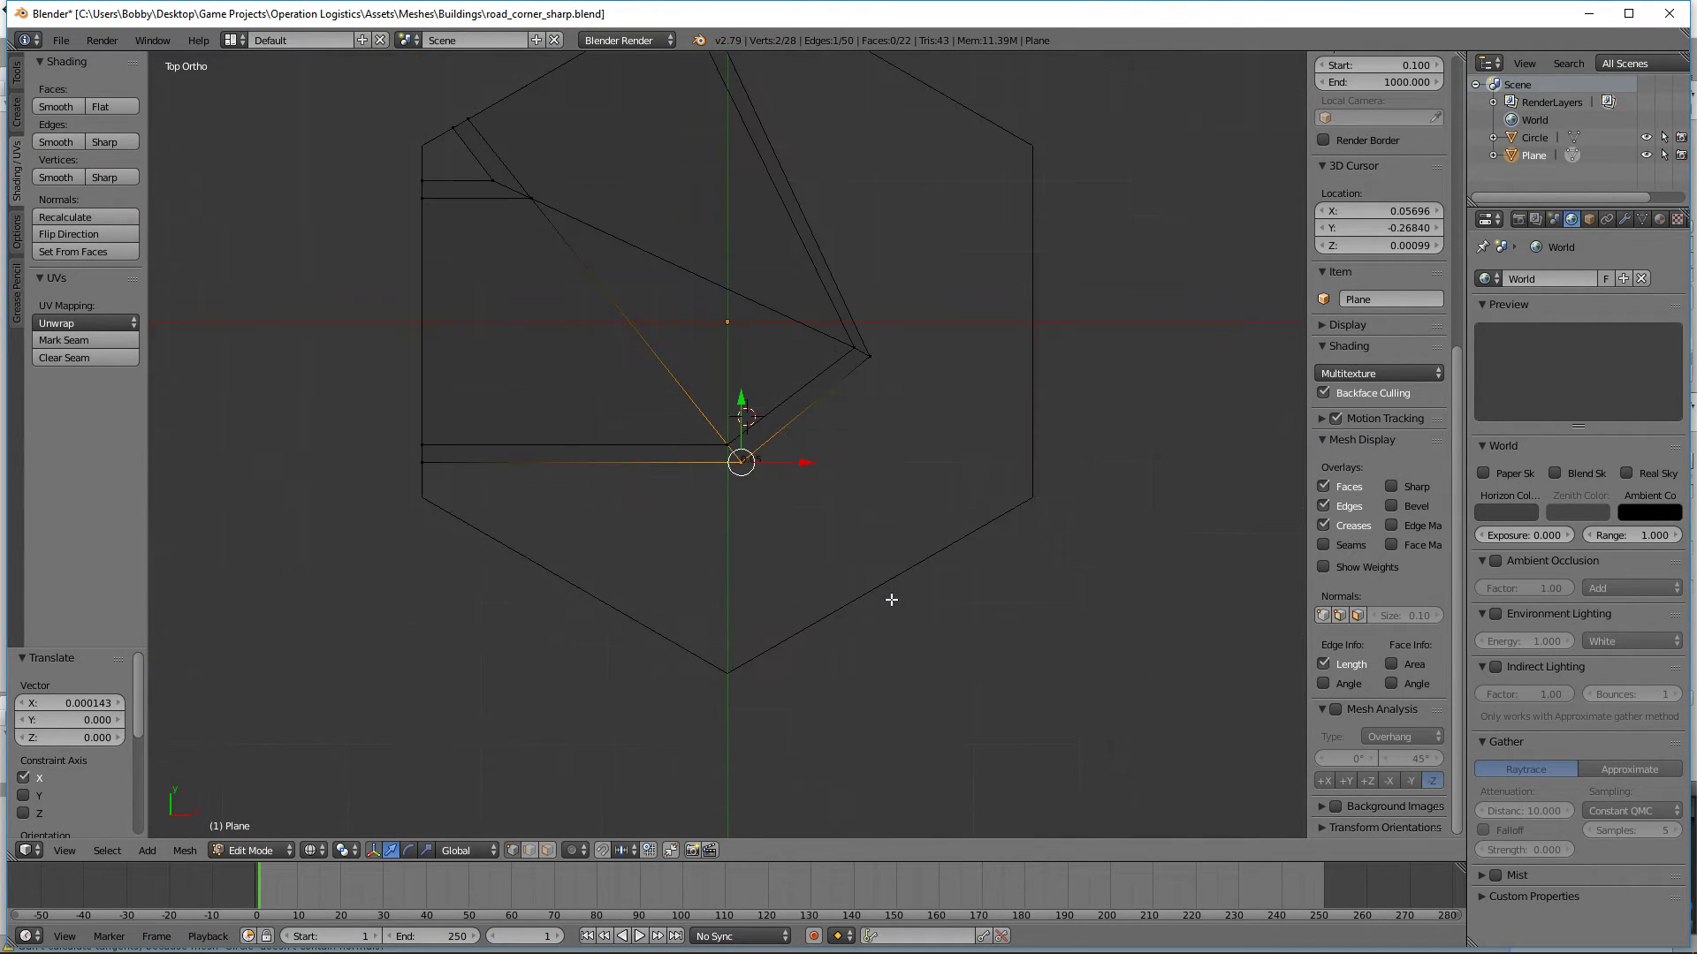
pyautogui.press('z')
pyautogui.press('a')
pyautogui.moveTo(890, 598)
pyautogui.mouseDown(button='middle')
pyautogui.moveTo(920, 636)
pyautogui.moveTo(826, 505)
pyautogui.moveTo(882, 591)
pyautogui.mouseUp(button='middle')
pyautogui.press('KP_7')
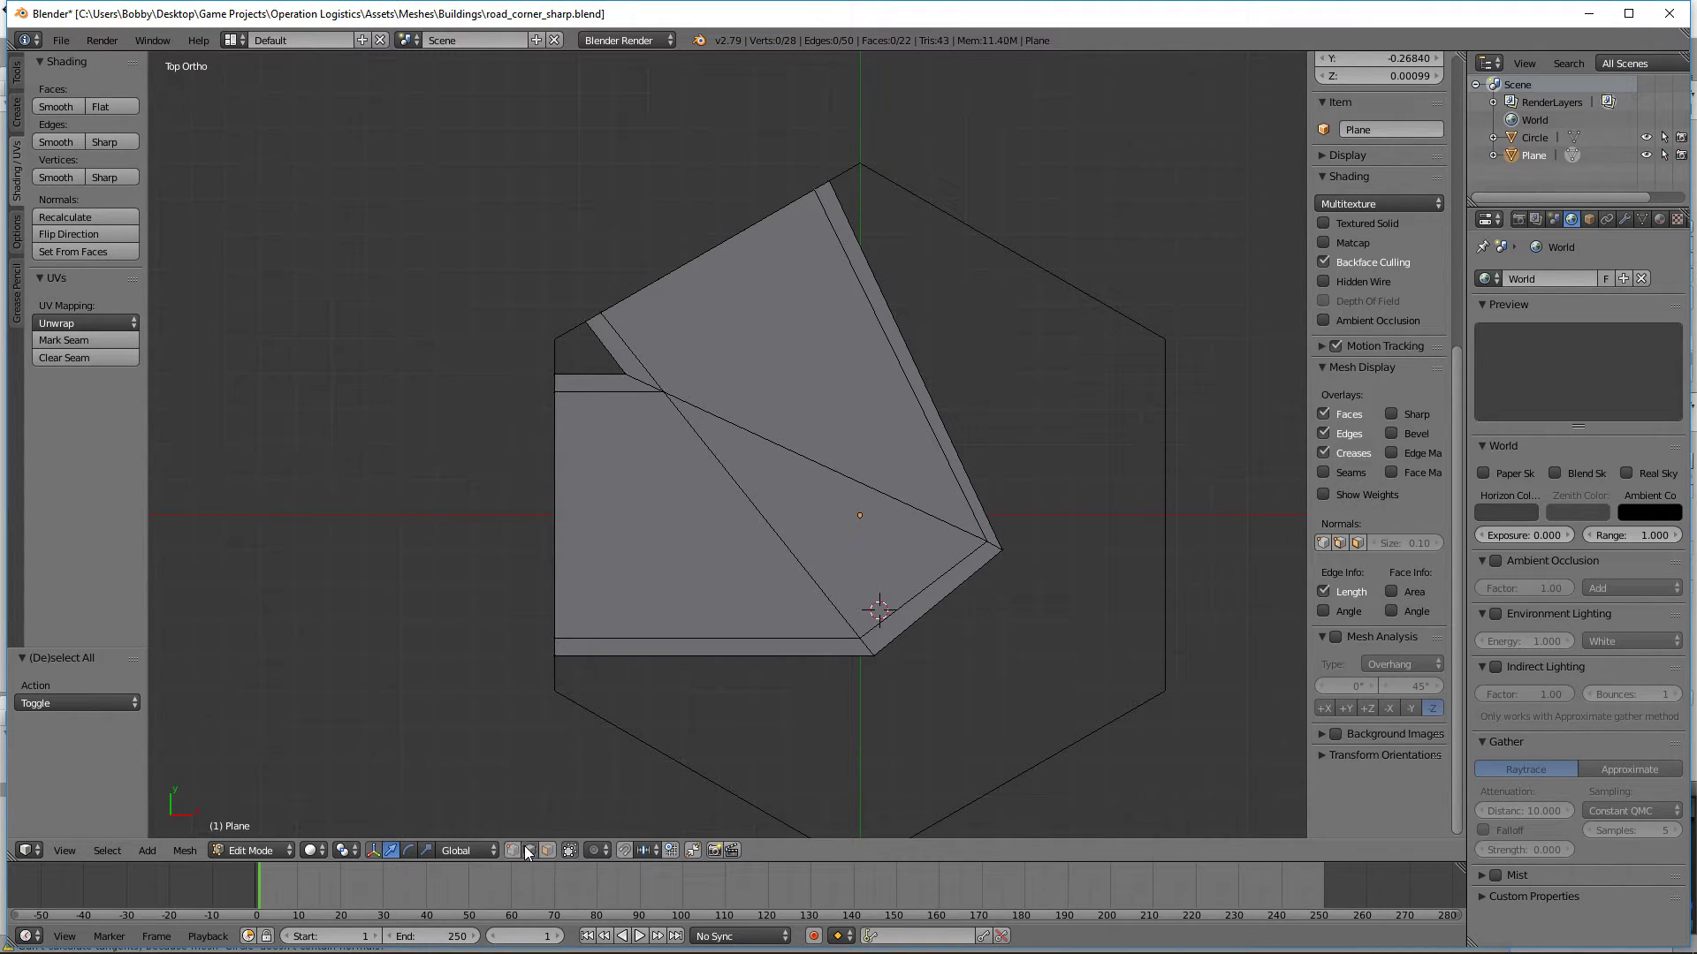
pyautogui.rightClick(790, 549)
pyautogui.press('z')
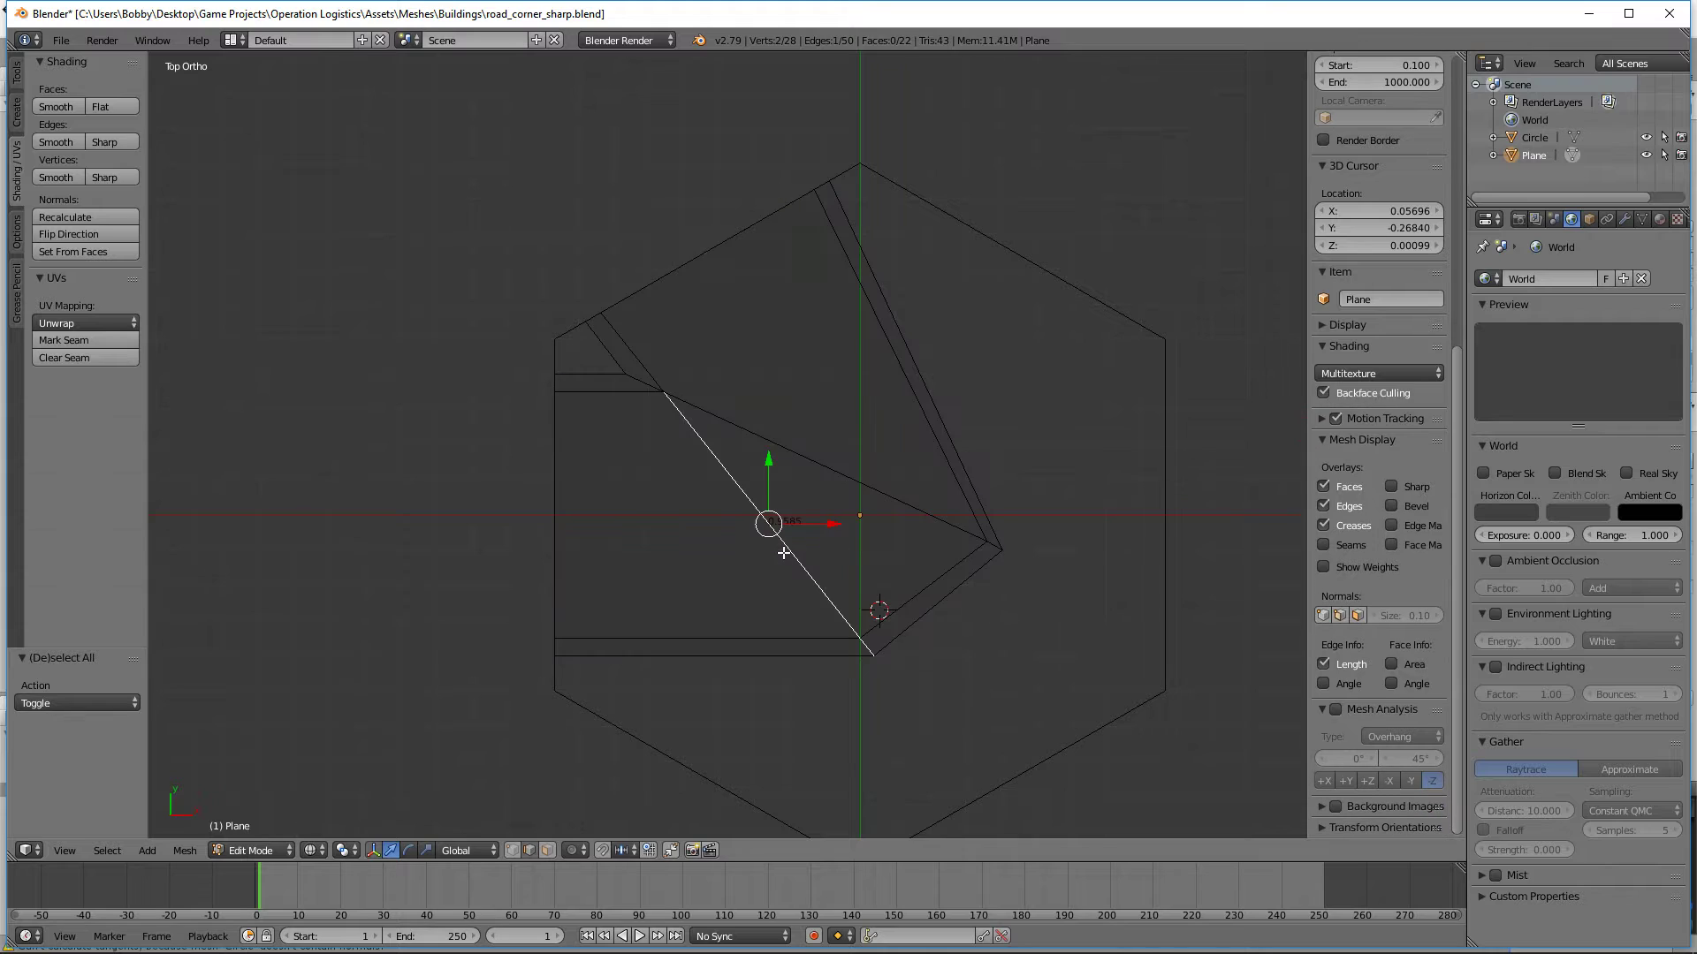
pyautogui.press('x')
pyautogui.click(743, 554)
pyautogui.press('z')
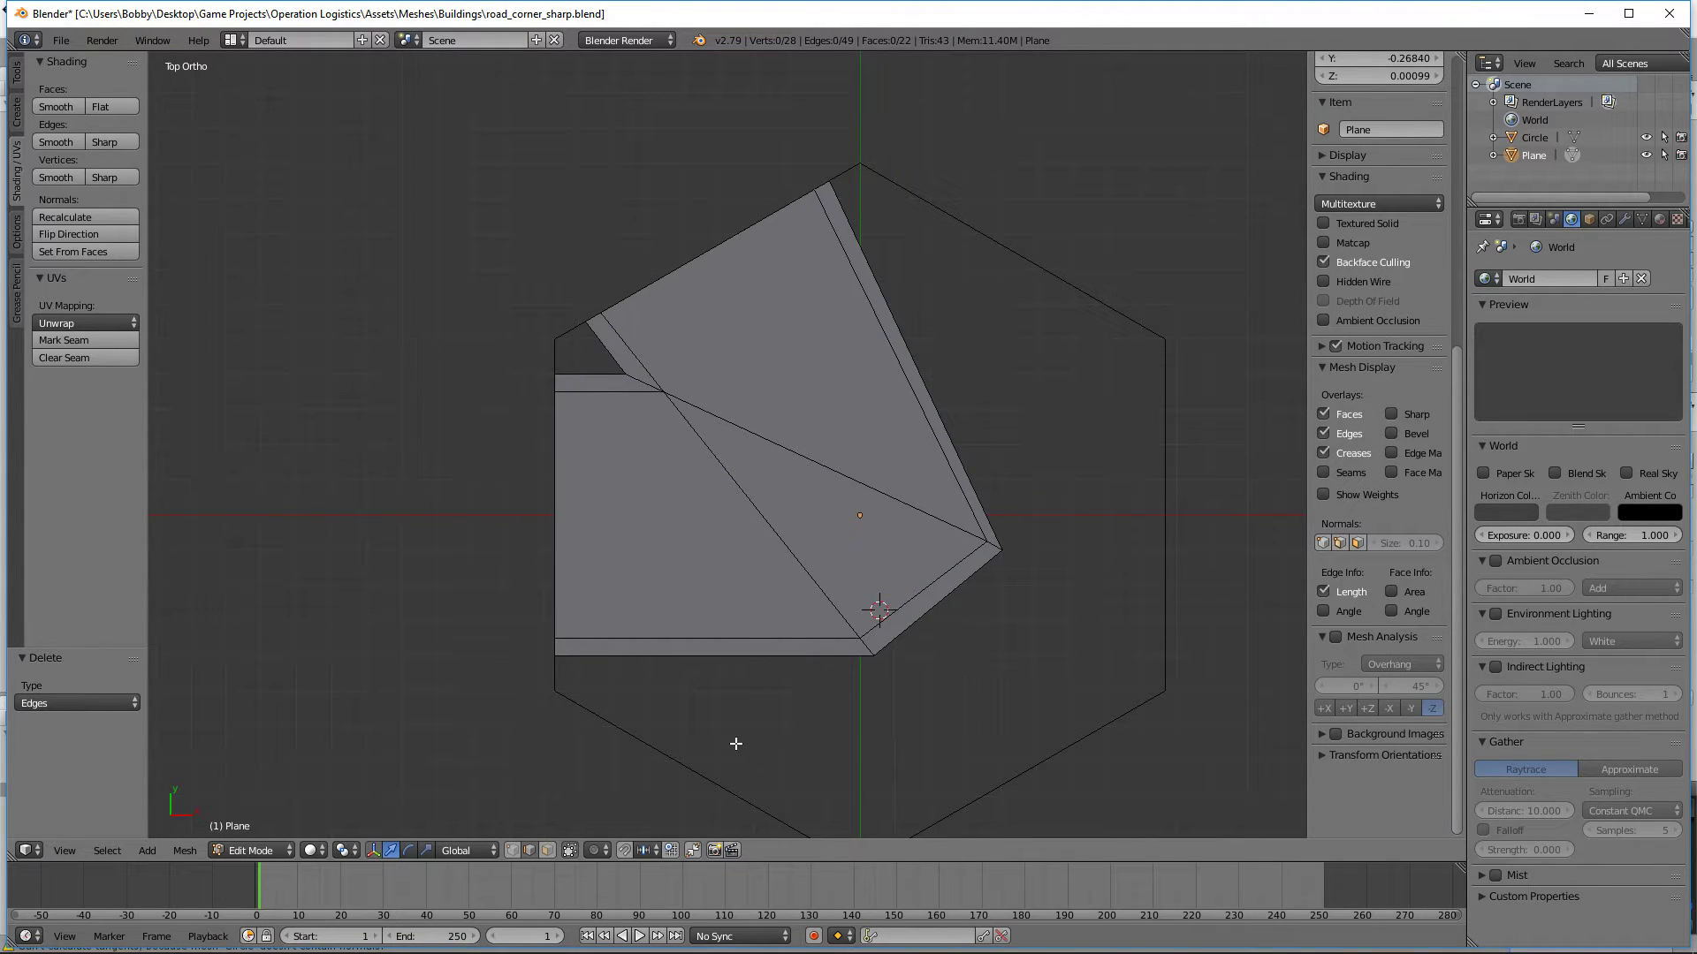
# Step: Connect the inner corner's curb-side vertex to the curb-side vertex of the right outer bend with a guide edge
pyautogui.rightClick(625, 373)
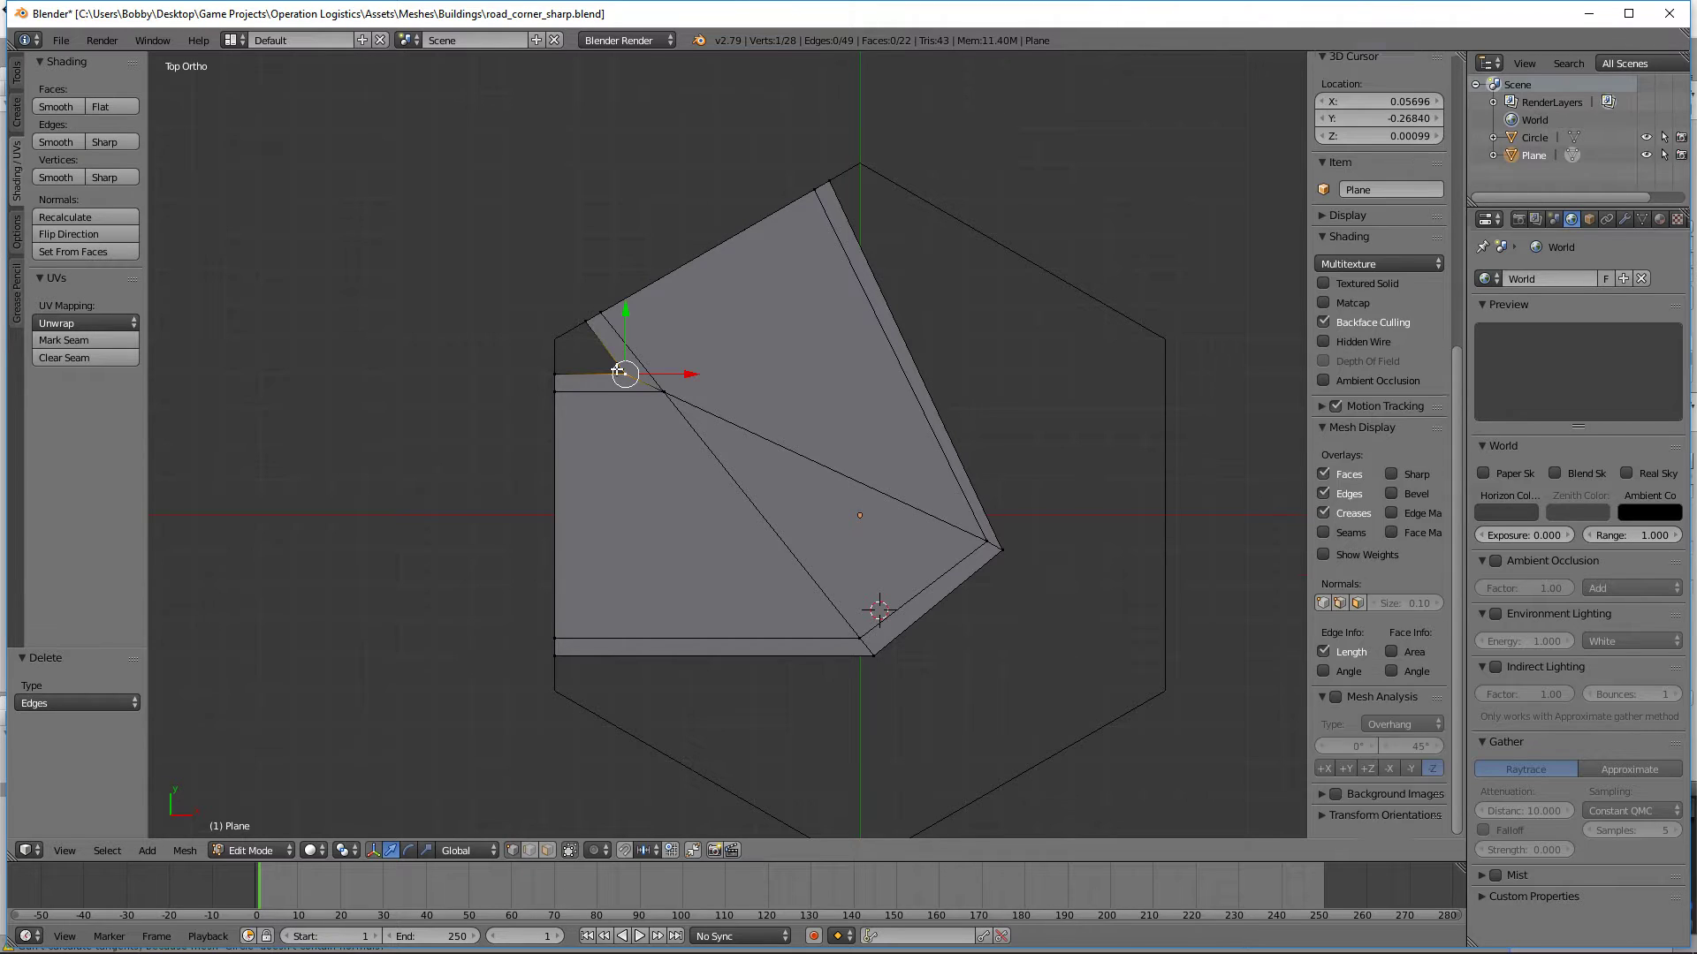
pyautogui.keyDown('shift'); pyautogui.rightClick(1007, 553); pyautogui.keyUp('shift')
pyautogui.press('f')
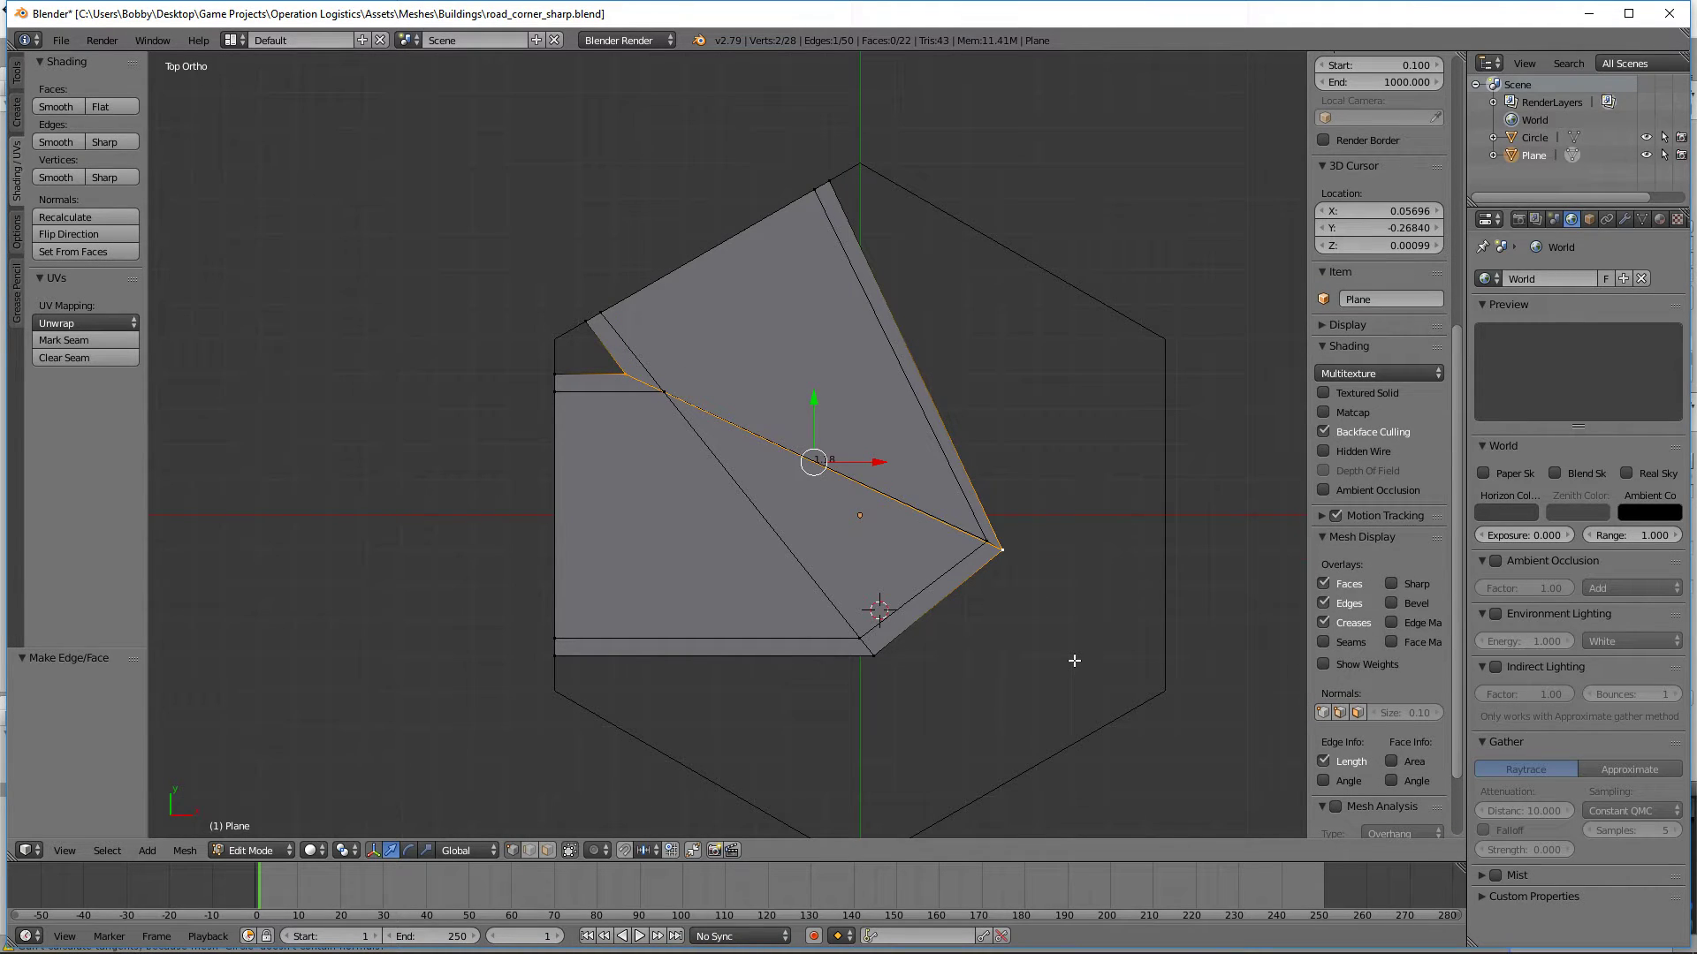
# Step: In wireframe, add the second vertex at one end of the guide edge to the selection and move it all 0.010 along X
pyautogui.keyDown('shift'); pyautogui.moveTo(1166, 609); pyautogui.dragTo(813, 485, button='middle'); pyautogui.keyUp('shift')
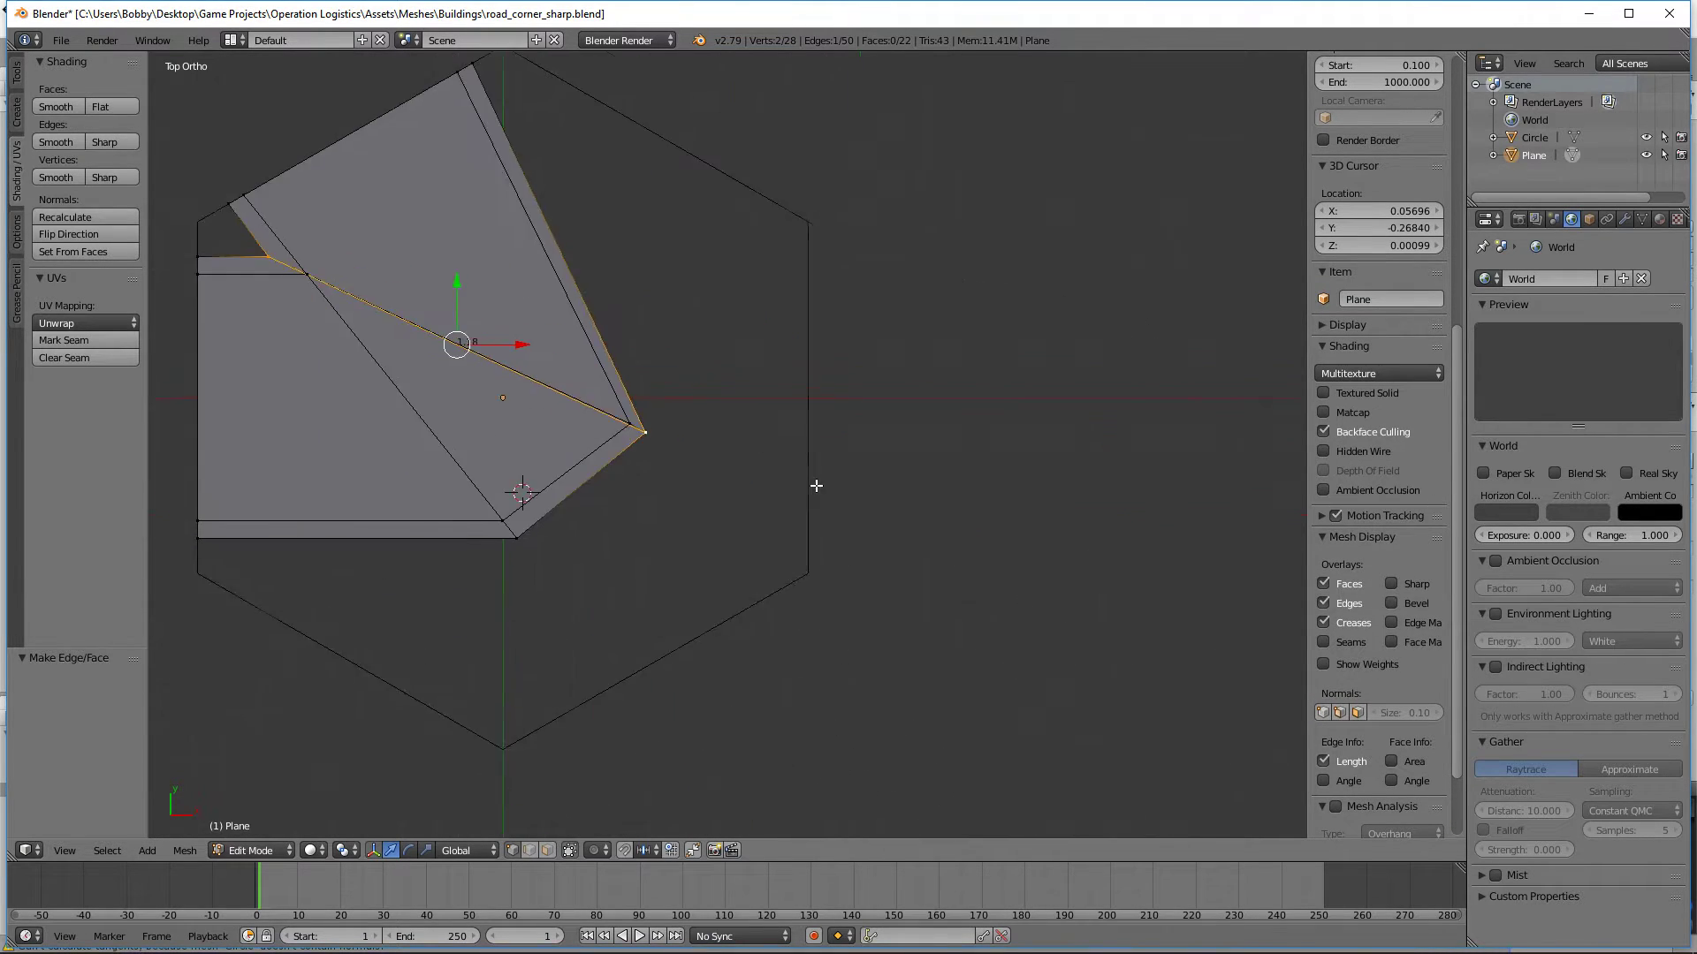
pyautogui.scroll(8, 814, 485)
pyautogui.press('z')
pyautogui.press('b')
pyautogui.moveTo(507, 470); pyautogui.dragTo(347, 331)
pyautogui.keyDown('shift'); pyautogui.moveTo(401, 320); pyautogui.dragTo(989, 482, button='middle'); pyautogui.keyUp('shift')
pyautogui.scroll(4, 958, 548)
pyautogui.press('g')
pyautogui.press('x')
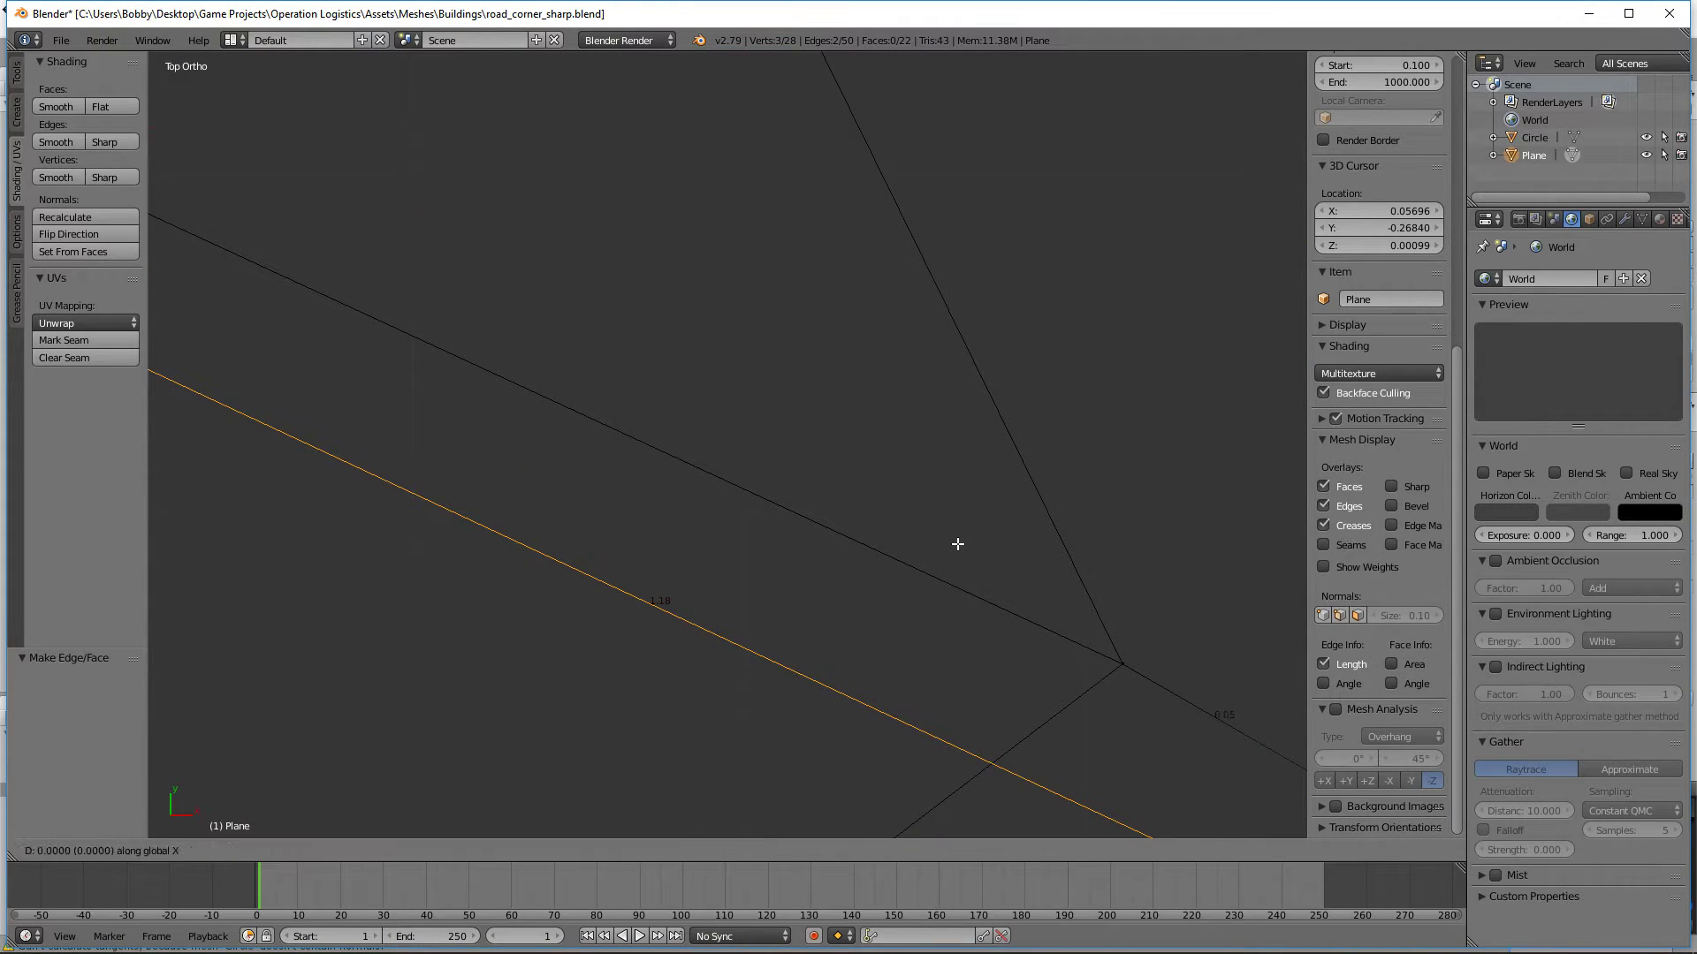
pyautogui.click(1298, 520)
# Step: Fine-tune the selected guide edge and vertices with a 0.000023 move along X to meet the right outer bend's road-side vertex
pyautogui.keyDown('shift'); pyautogui.moveTo(1101, 670); pyautogui.dragTo(668, 447, button='middle'); pyautogui.keyUp('shift')
pyautogui.scroll(3, 669, 468)
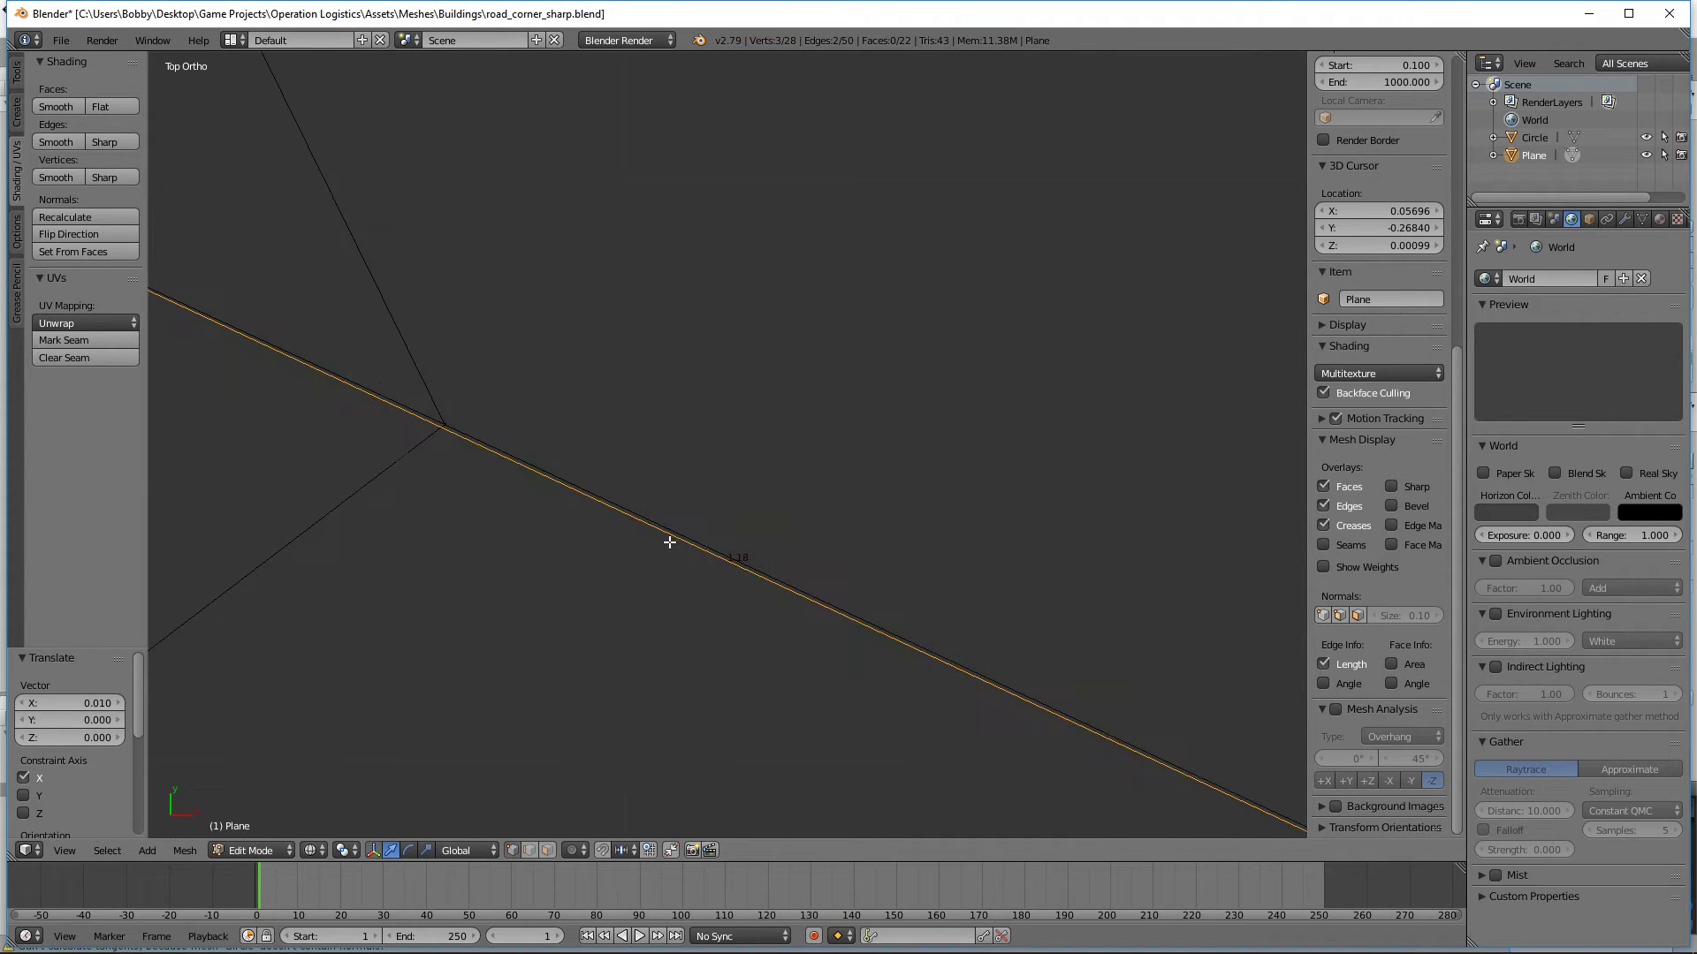
pyautogui.keyDown('shift'); pyautogui.moveTo(669, 541); pyautogui.dragTo(890, 659, button='middle'); pyautogui.keyUp('shift')
pyautogui.press('g')
pyautogui.press('x')
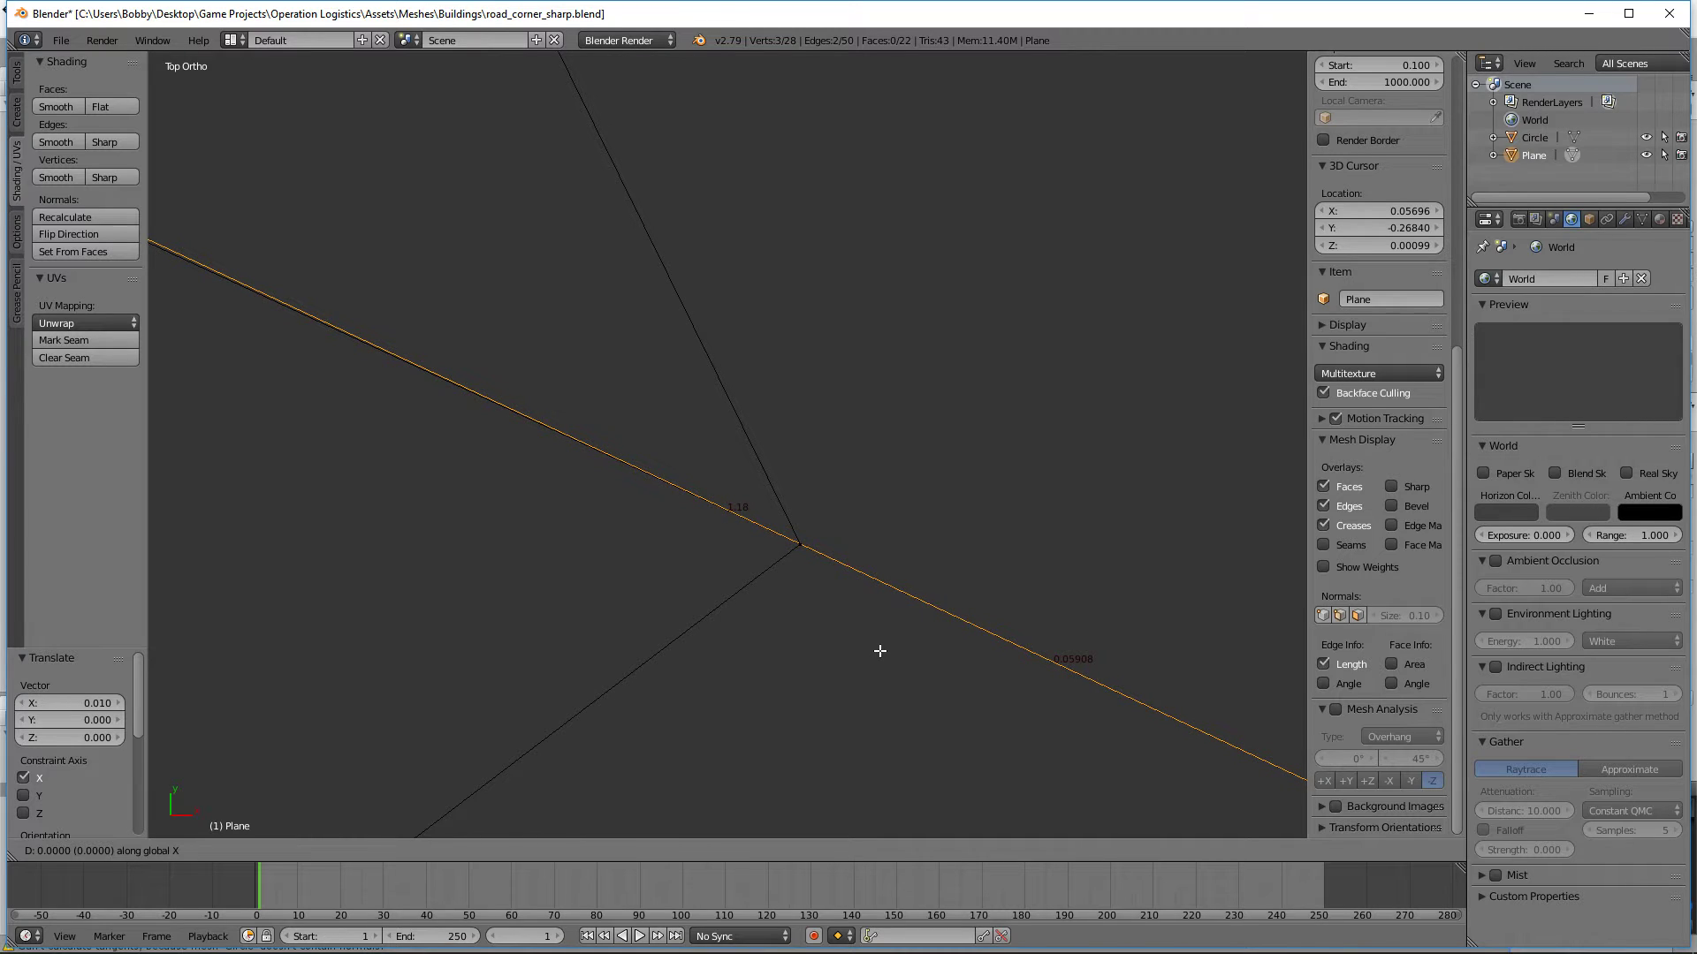
pyautogui.click(879, 651)
# Step: Delete the guide edge between the inner corner and the right outer bend
pyautogui.rightClick(516, 451)
pyautogui.rightClick(559, 452)
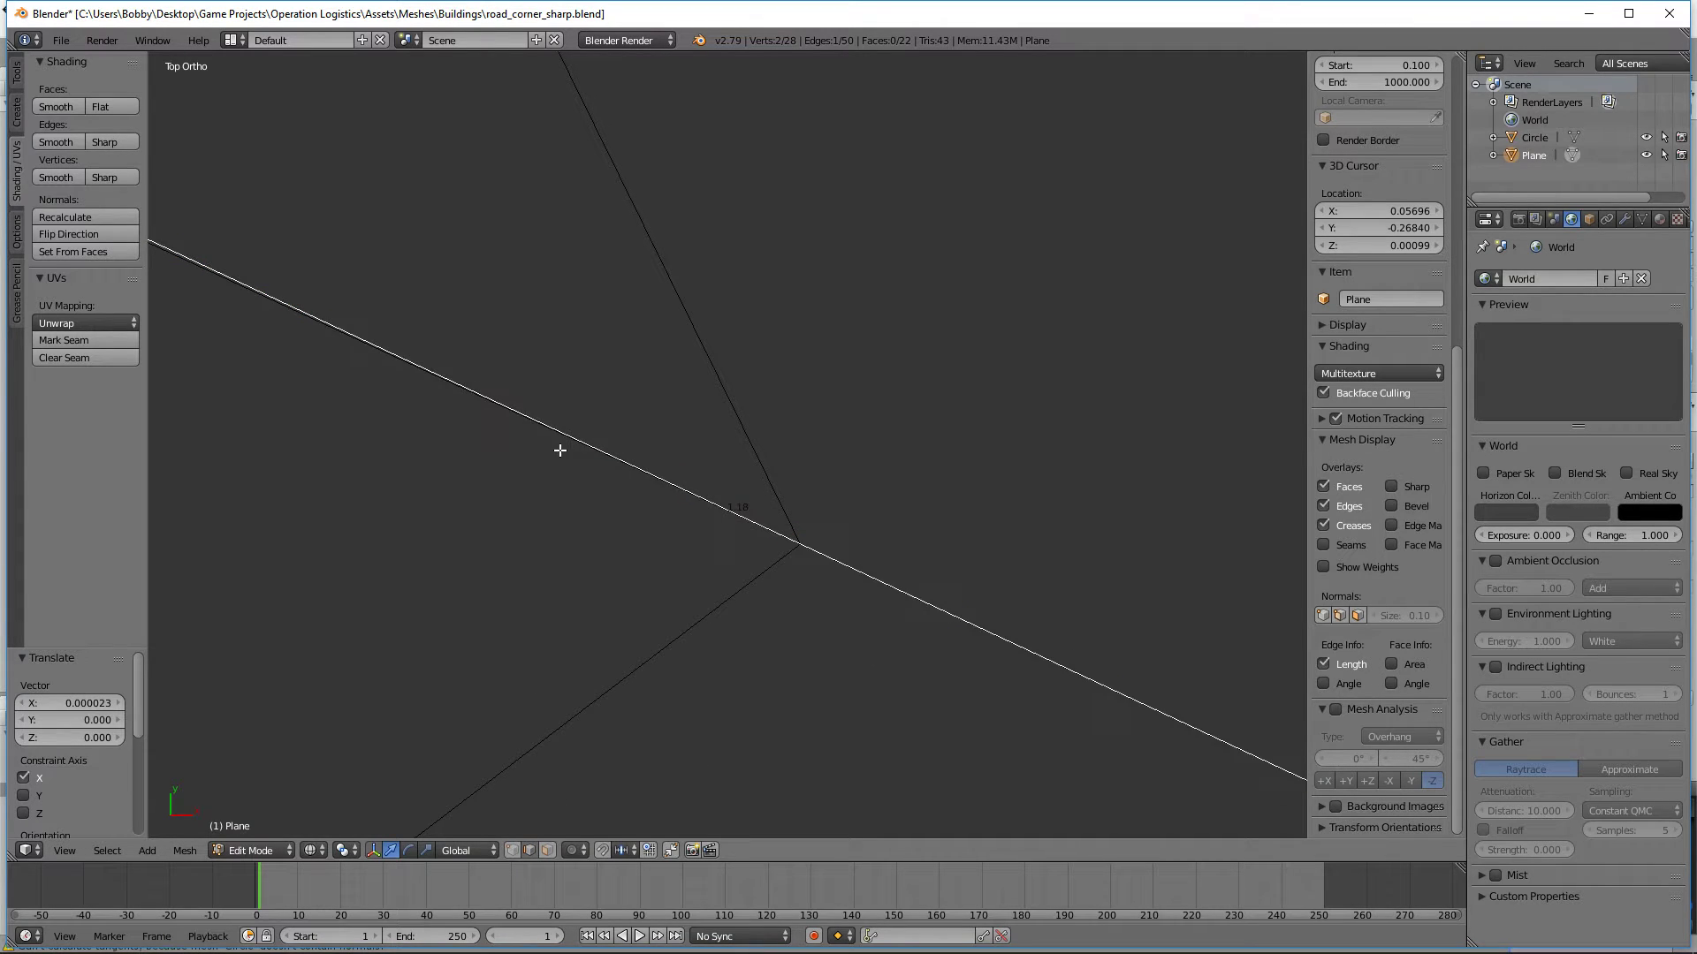
pyautogui.scroll(-15, 558, 458)
pyautogui.scroll(-6, 539, 453)
pyautogui.press('x')
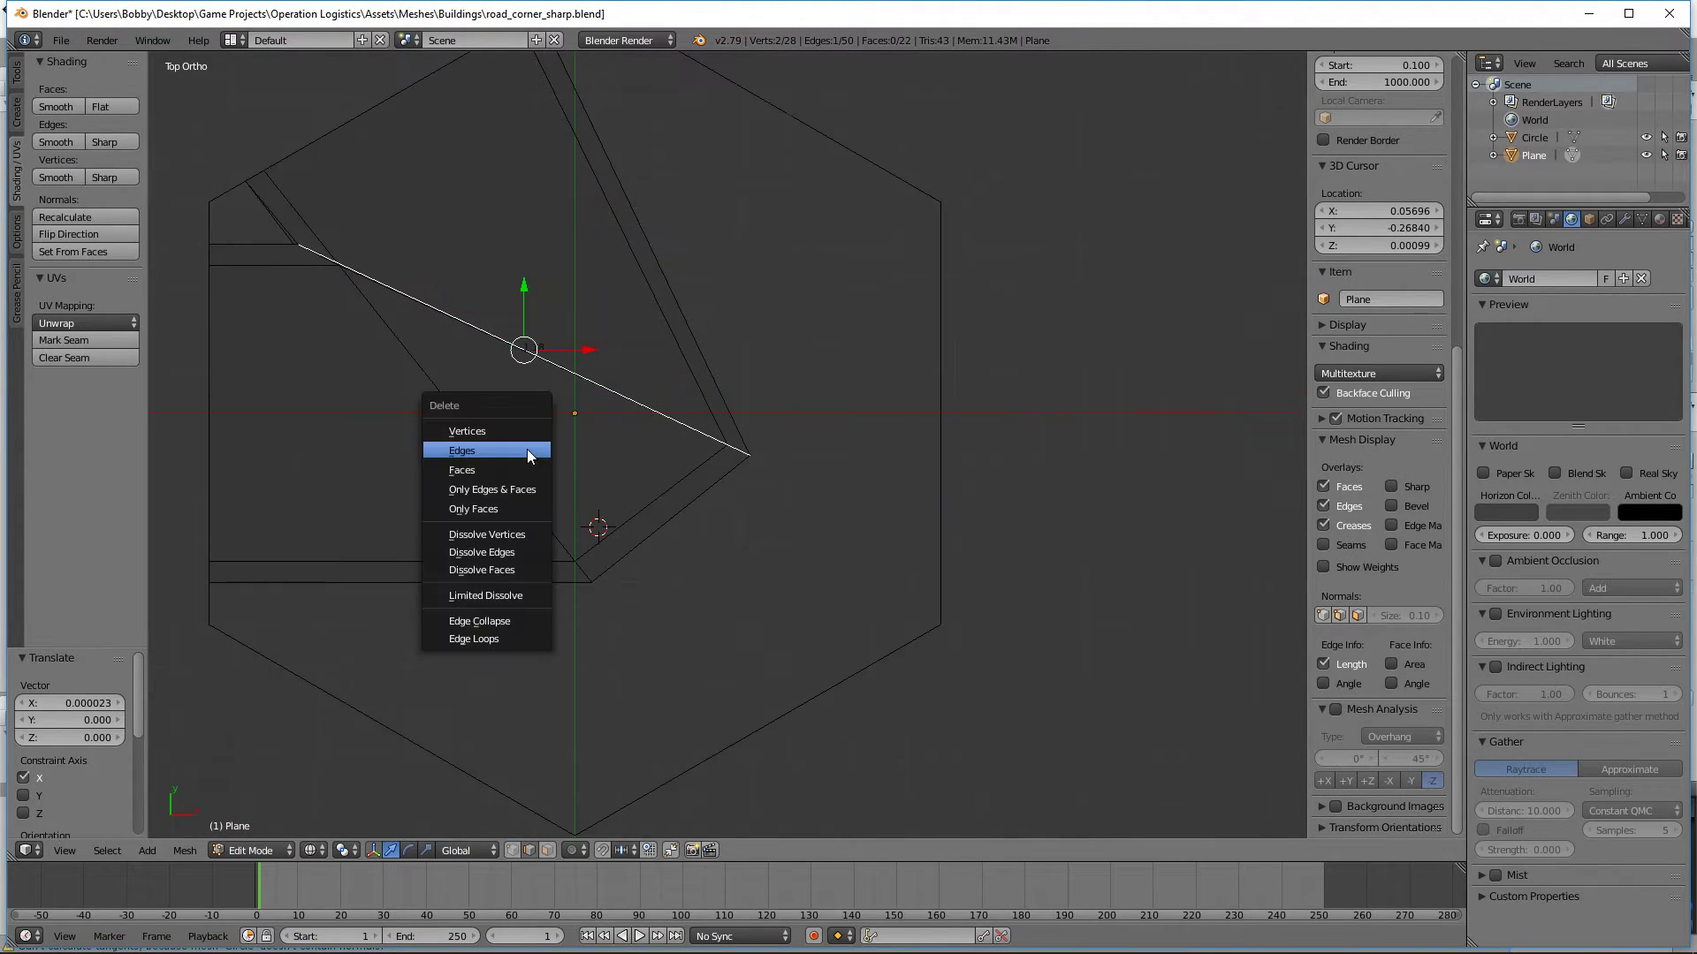
pyautogui.click(526, 449)
pyautogui.keyDown('shift'); pyautogui.moveTo(940, 386); pyautogui.dragTo(1075, 568, button='middle'); pyautogui.keyUp('shift')
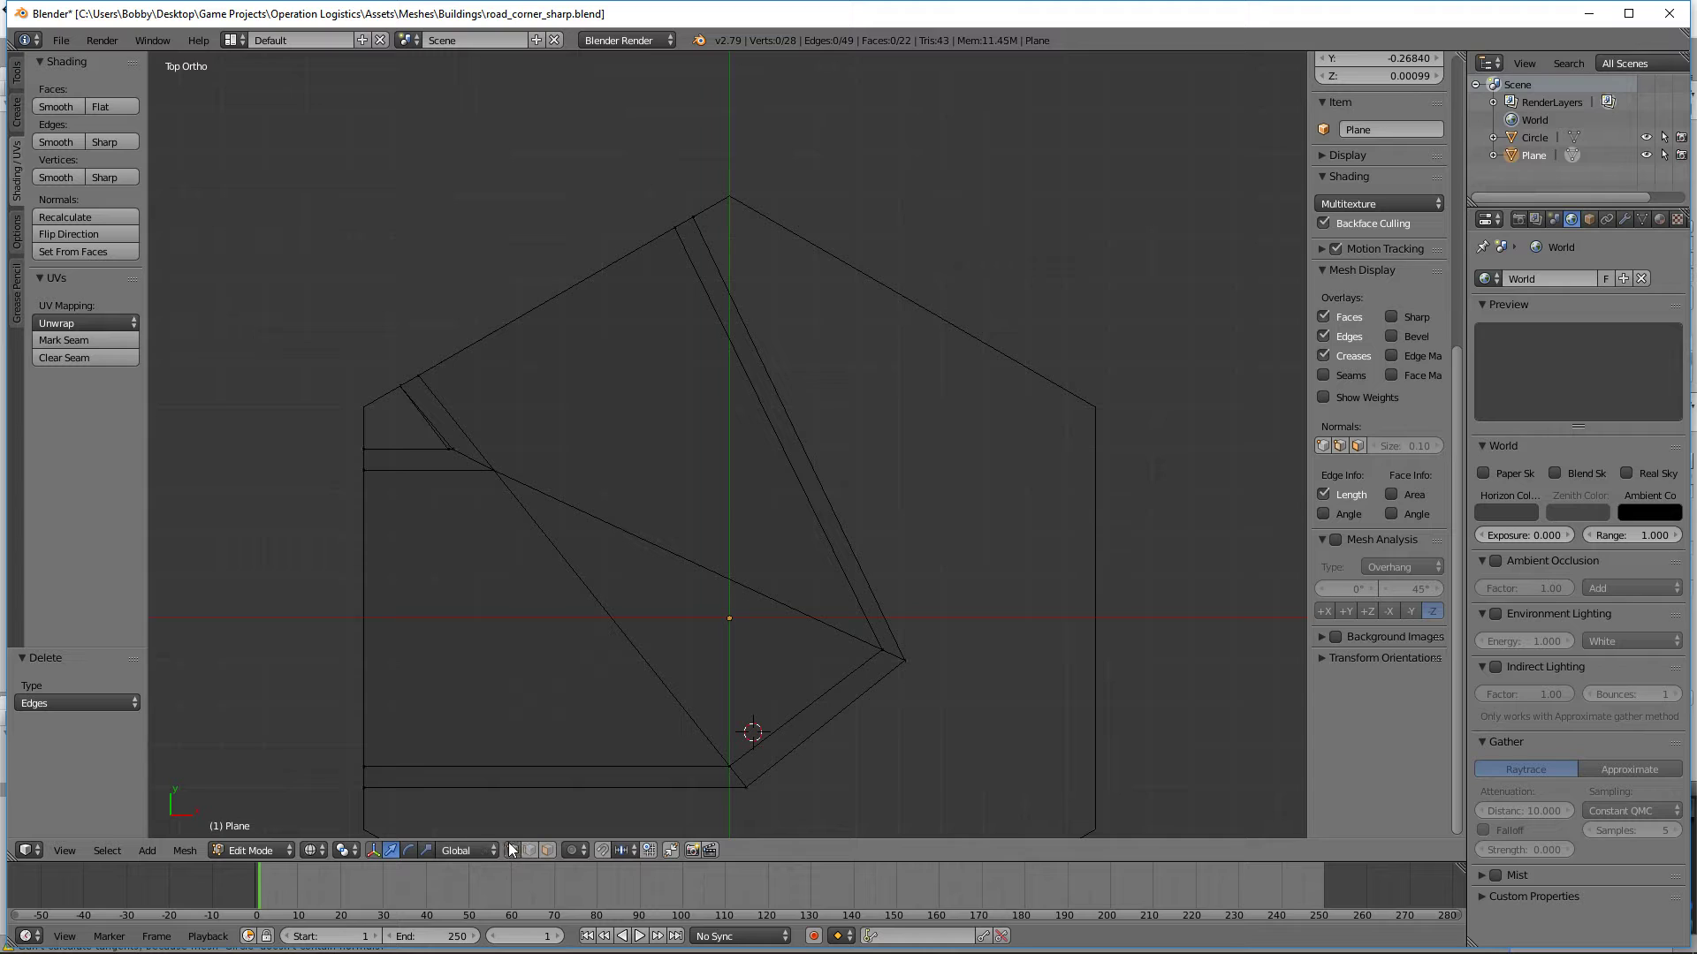
pyautogui.press('b')
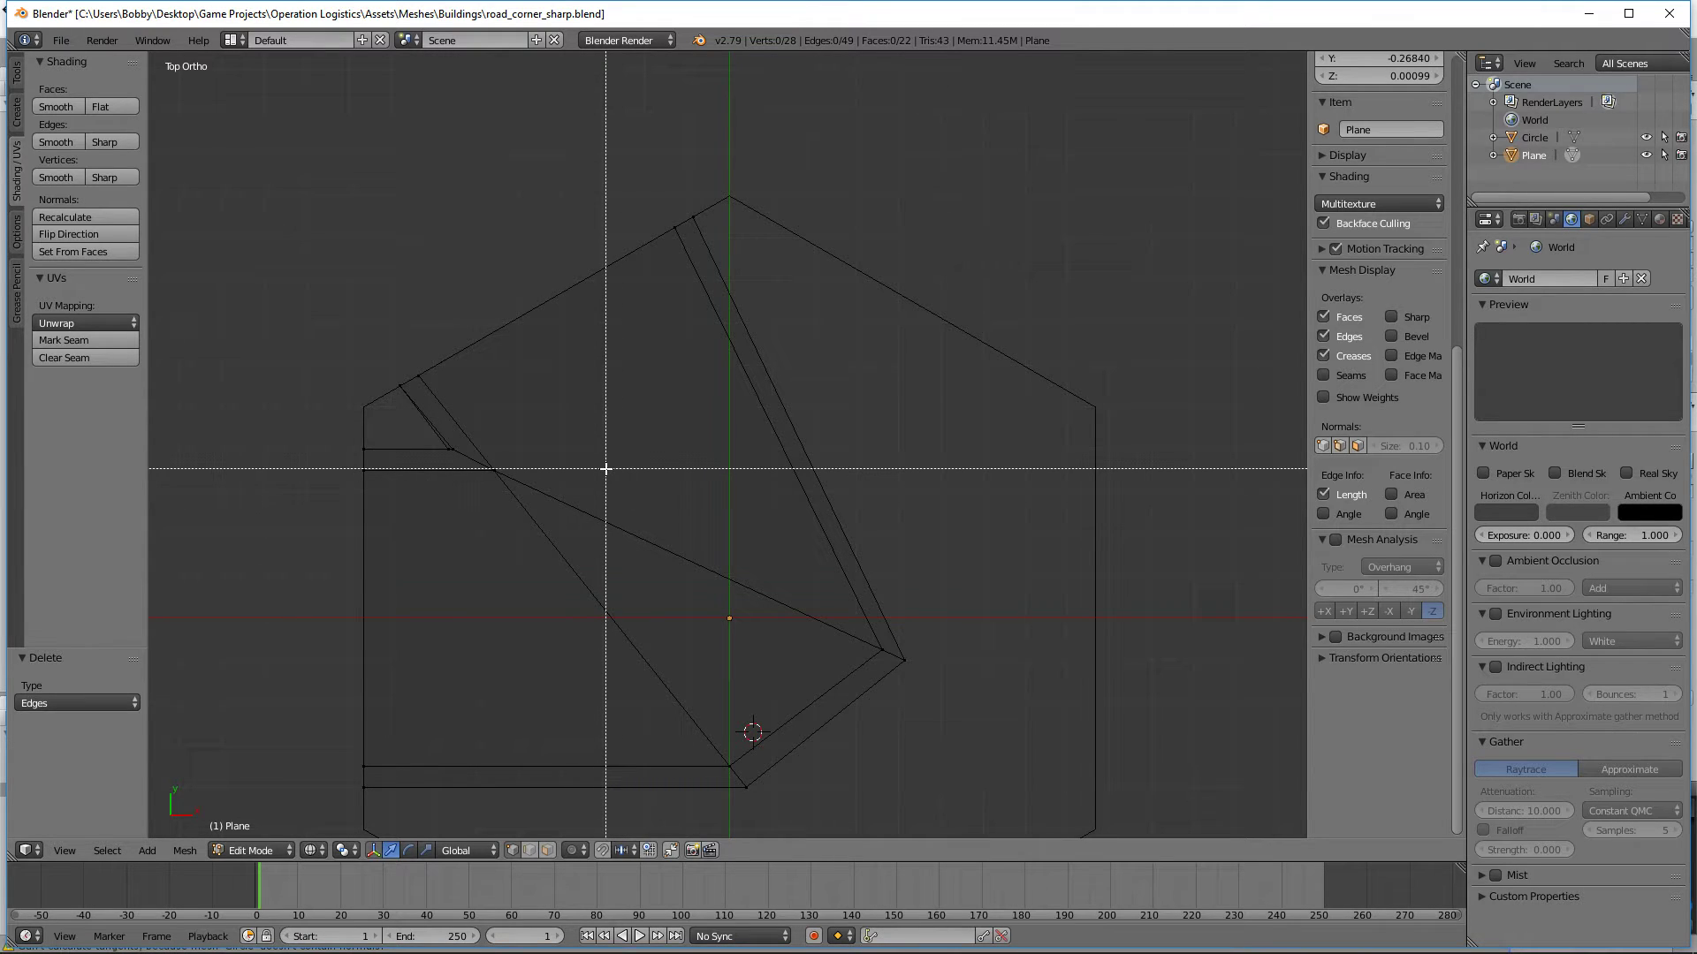
pyautogui.press('Escape')
pyautogui.hotkey('ctrl', 'r')
pyautogui.press('Escape')
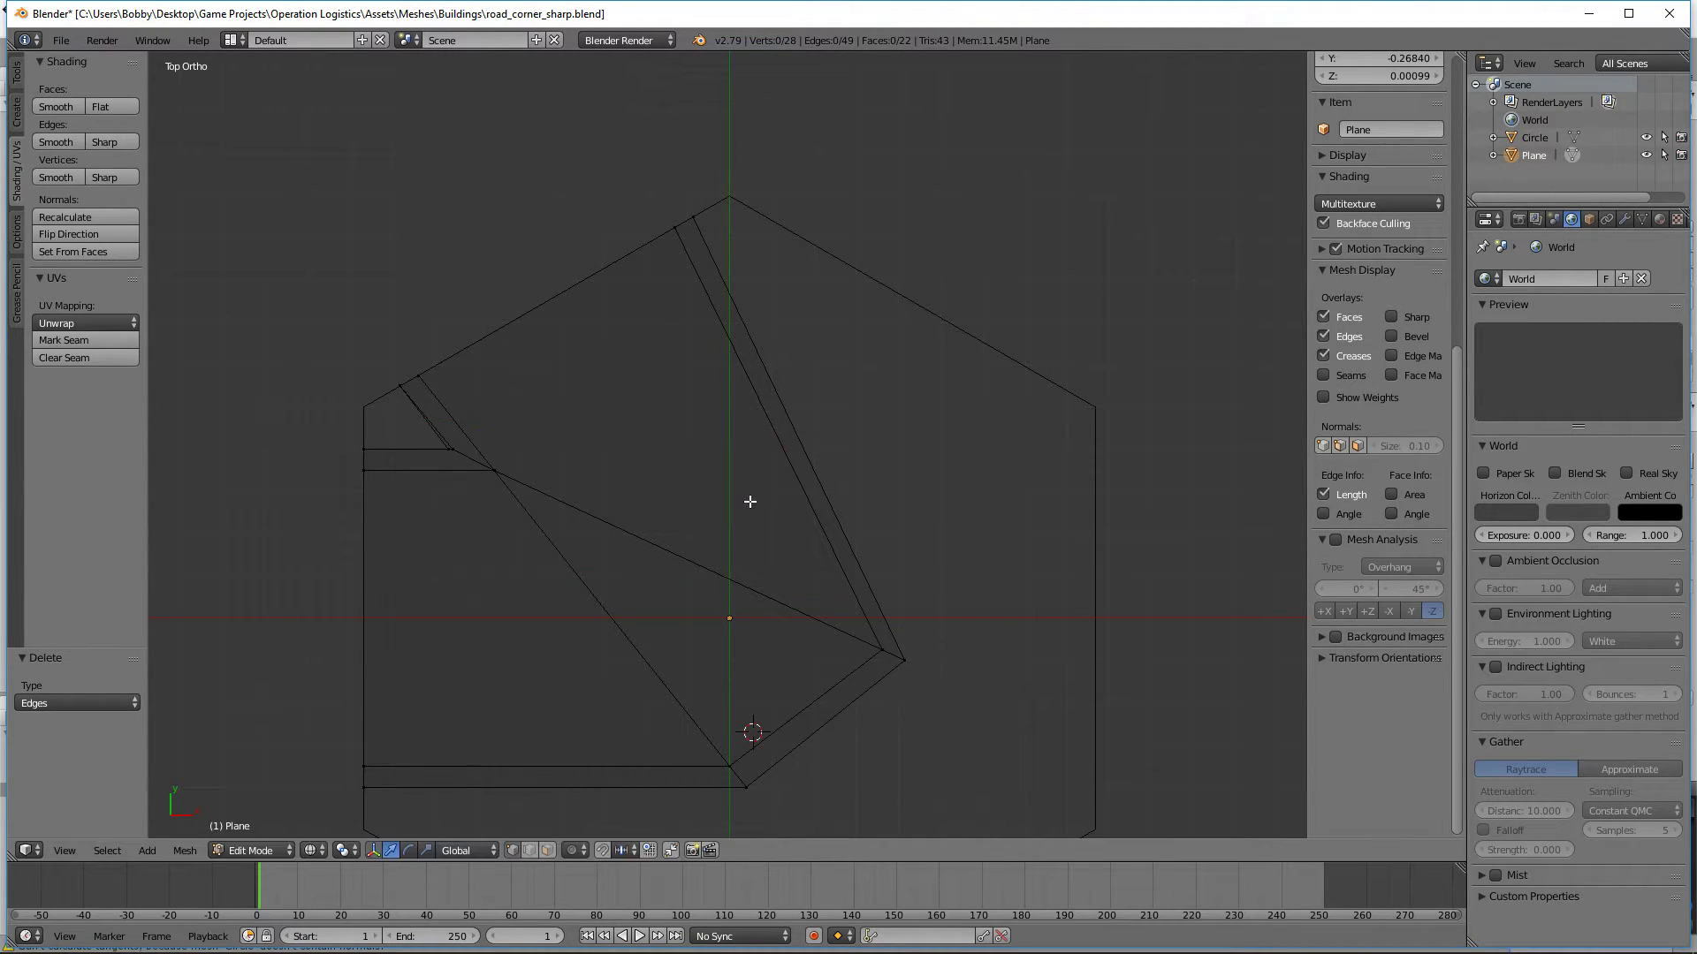
# Step: Subdivide the four long edges of the right outer curb once, then clear the selection
pyautogui.moveTo(671, 608); pyautogui.dragTo(826, 516, button='middle')
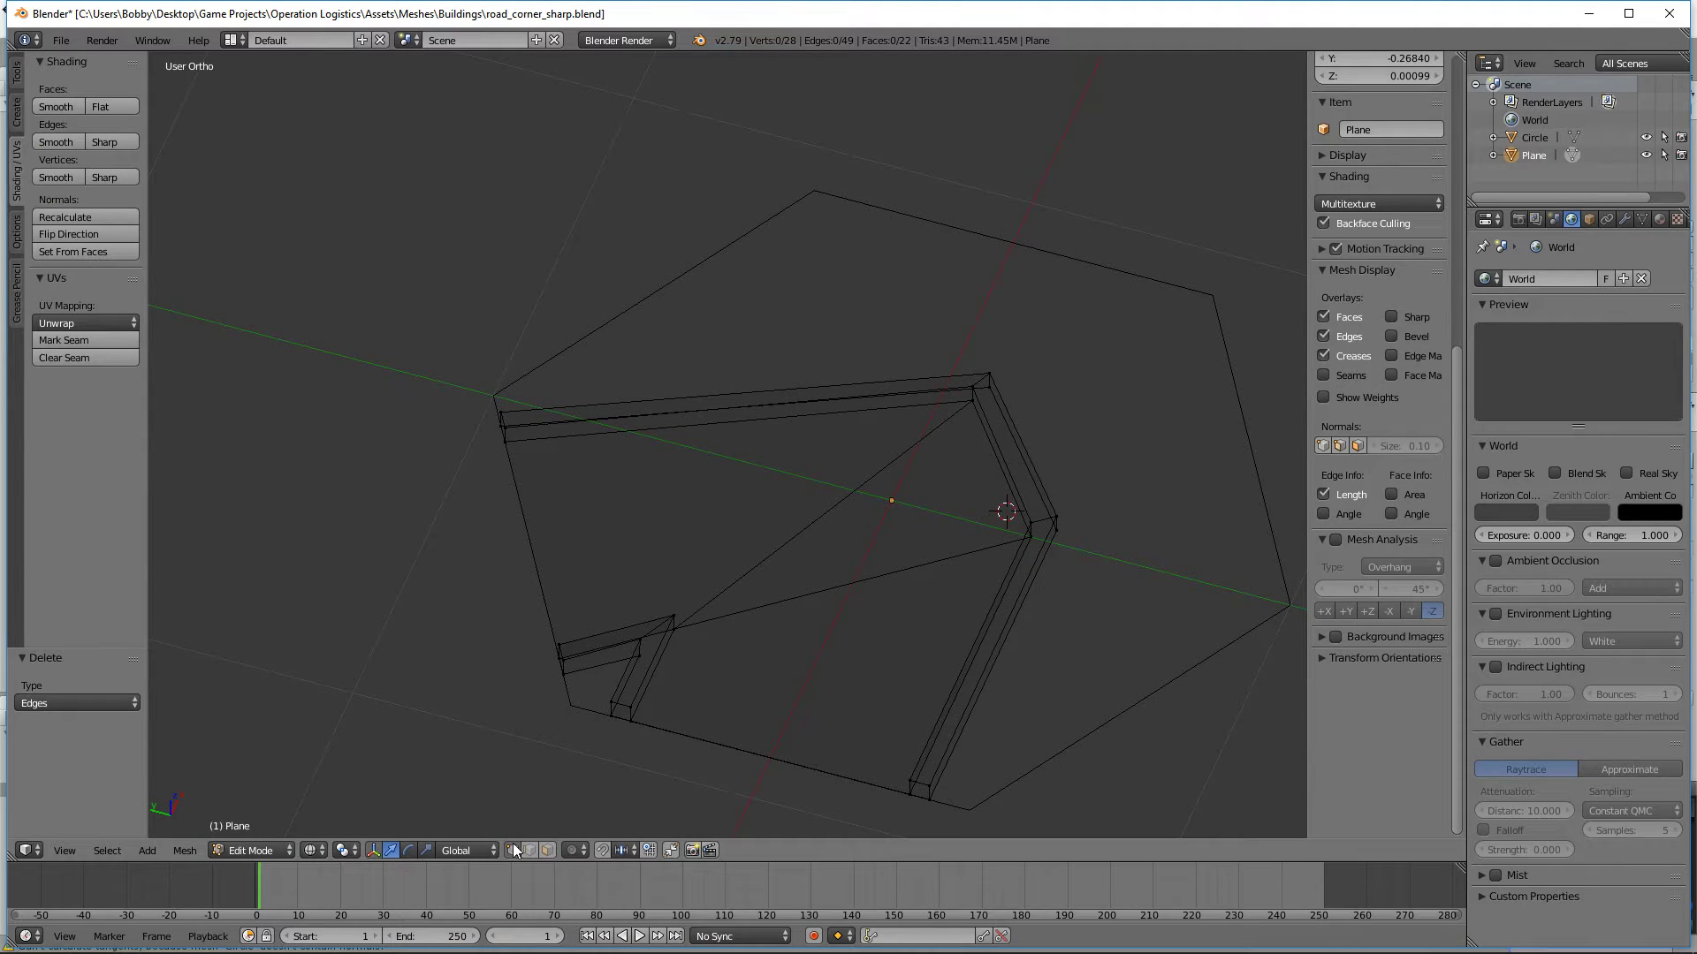
pyautogui.moveTo(883, 418); pyautogui.dragTo(466, 410, button='middle')
pyautogui.rightClick(776, 432)
pyautogui.keyDown('shift'); pyautogui.rightClick(791, 422); pyautogui.keyUp('shift')
pyautogui.keyDown('shift'); pyautogui.rightClick(811, 411); pyautogui.keyUp('shift')
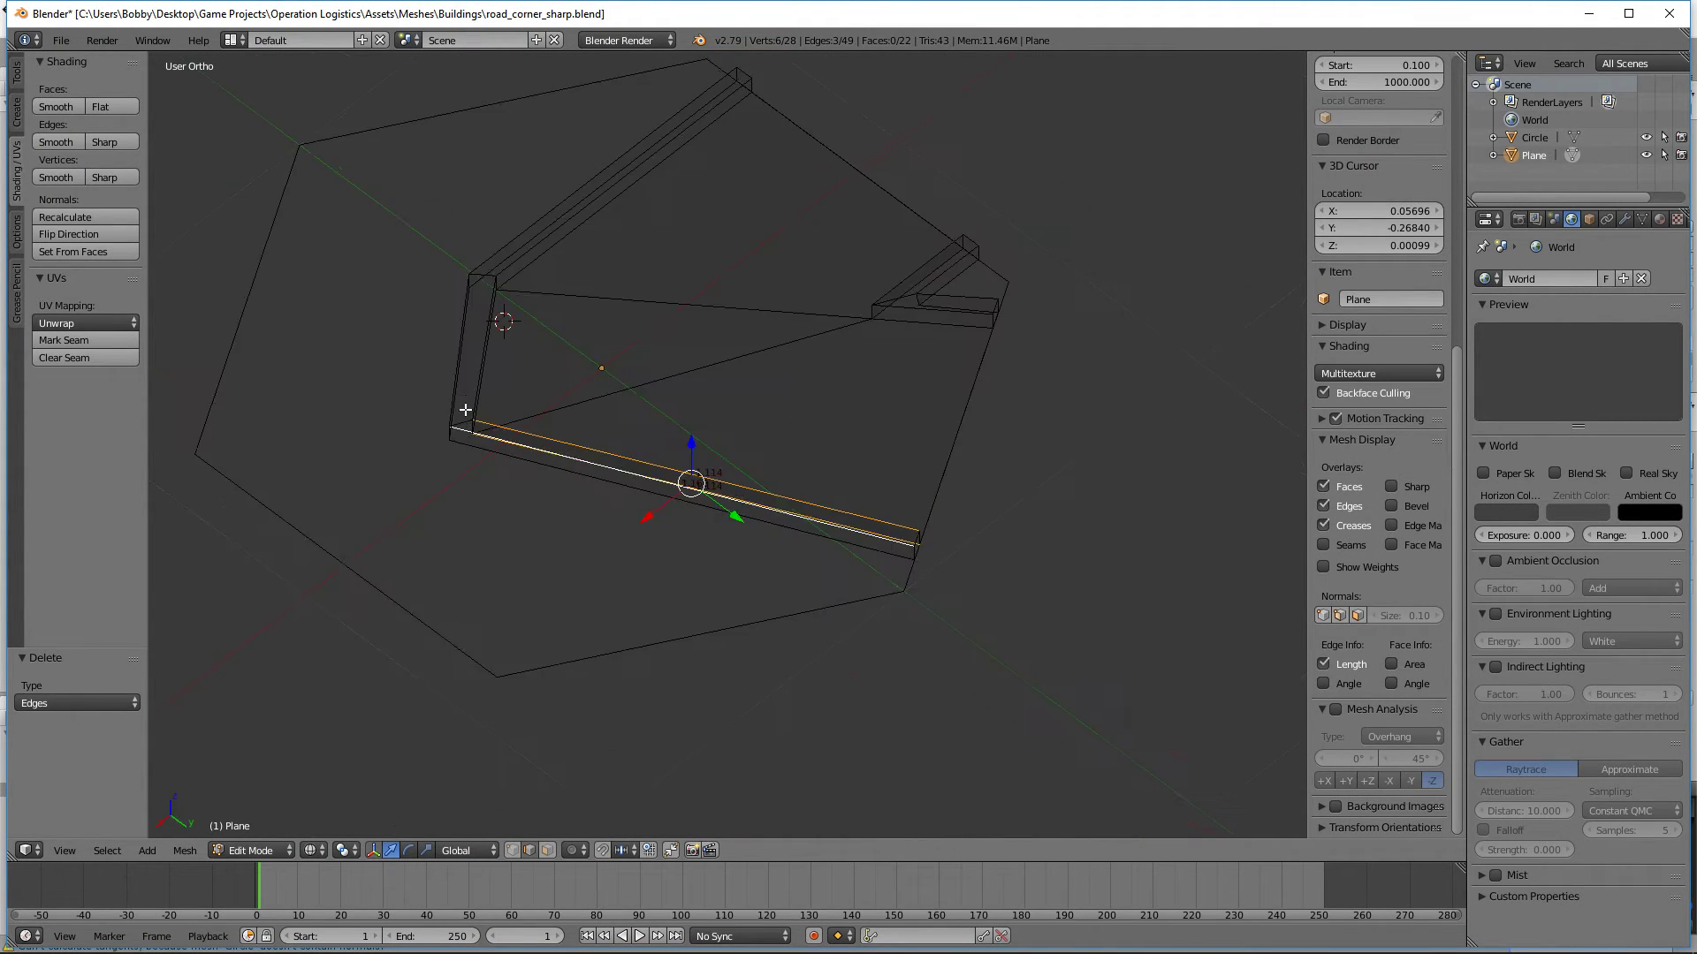
pyautogui.keyDown('shift'); pyautogui.rightClick(645, 483); pyautogui.keyUp('shift')
pyautogui.press('z')
pyautogui.moveTo(613, 538); pyautogui.dragTo(892, 586, button='middle')
pyautogui.scroll(3, 892, 585)
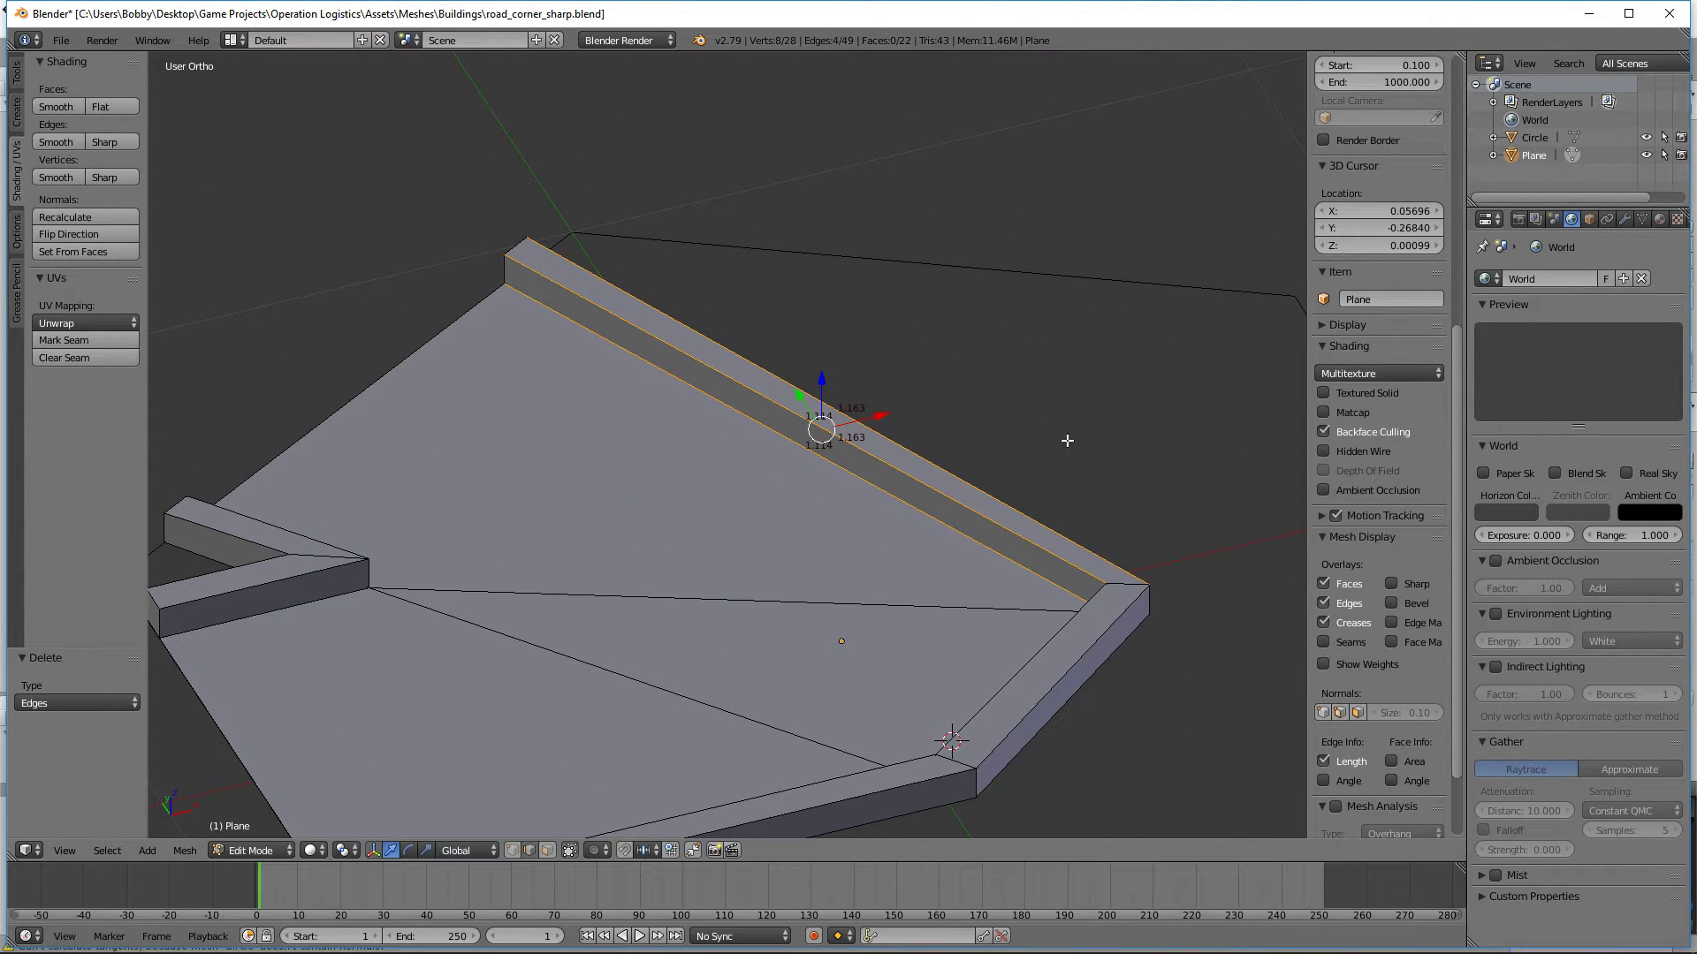
pyautogui.press('w')
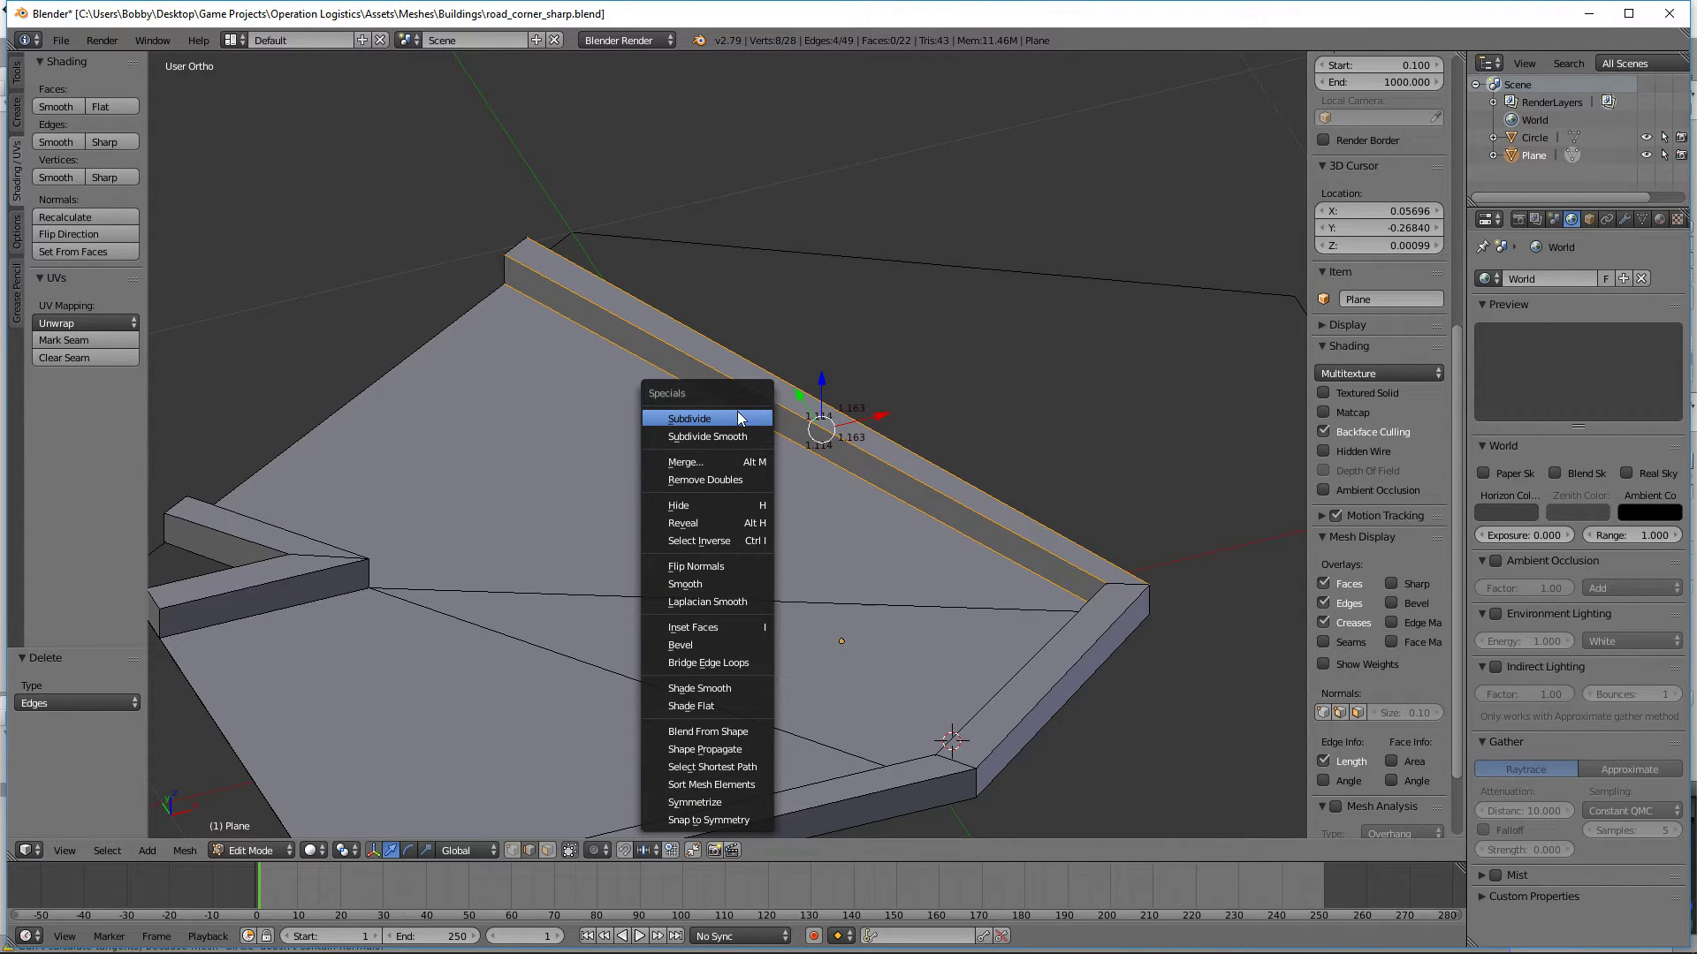
pyautogui.click(739, 416)
pyautogui.press('a')
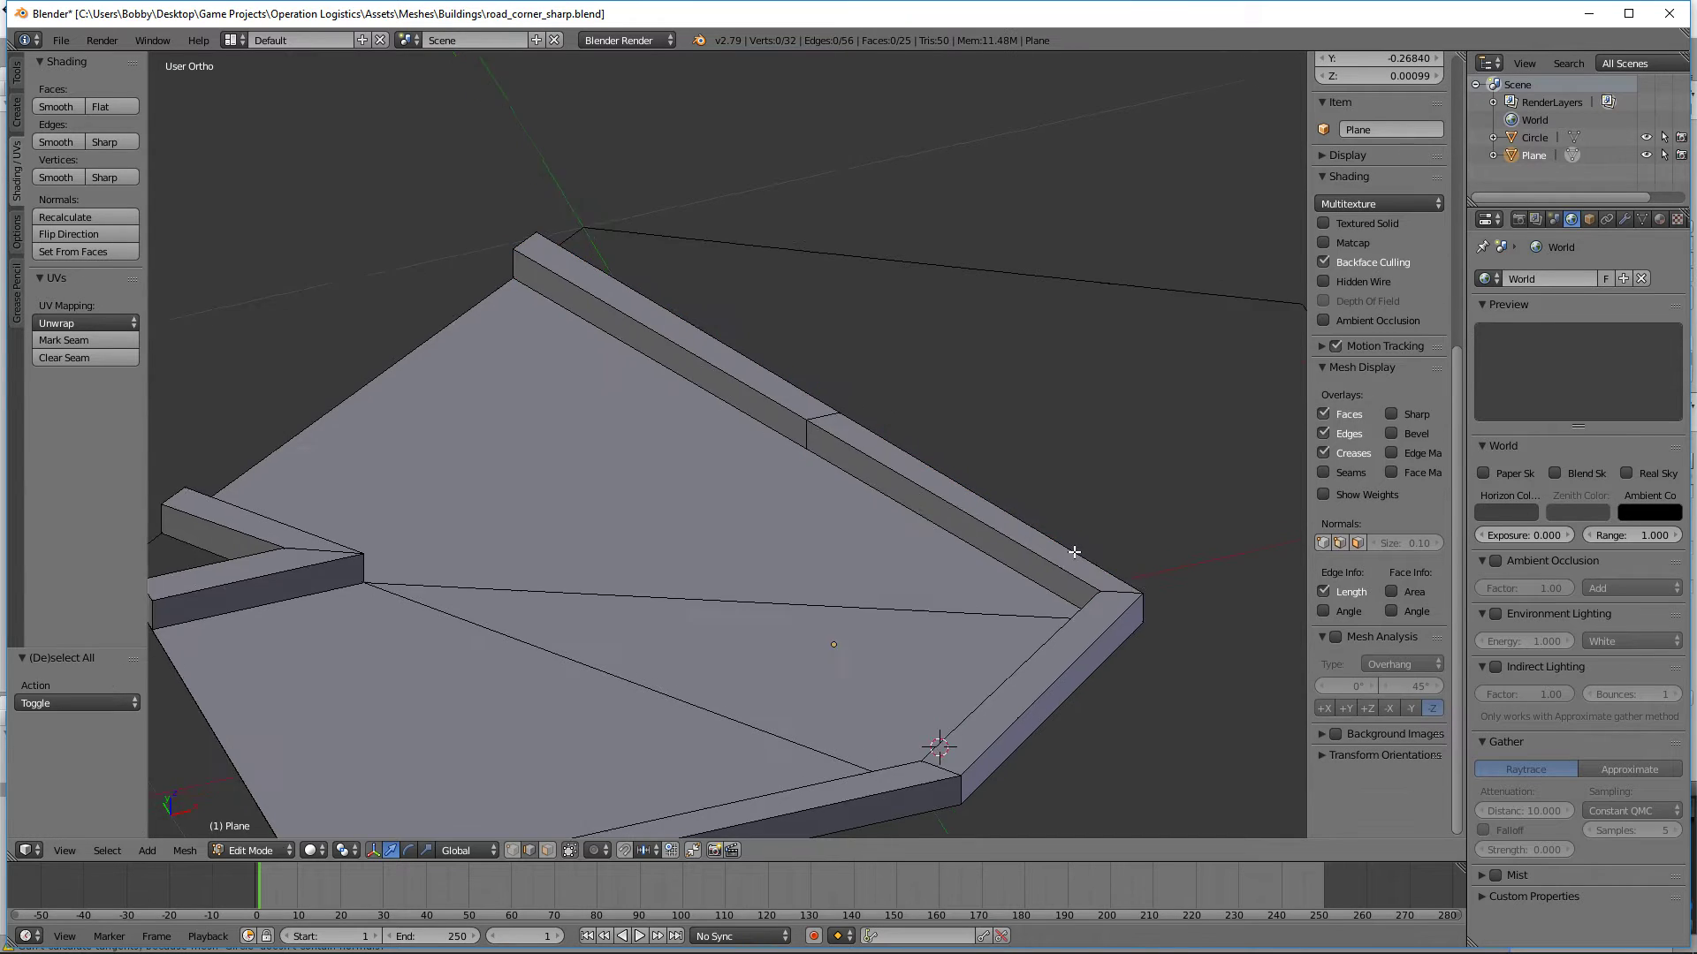
# Step: Edge-slide the new cut across the right outer curb by a factor of -0.148, level with the inner corner's vertex
pyautogui.moveTo(952, 583); pyautogui.dragTo(918, 574, button='middle')
pyautogui.scroll(3, 918, 574)
pyautogui.press('KP_7')
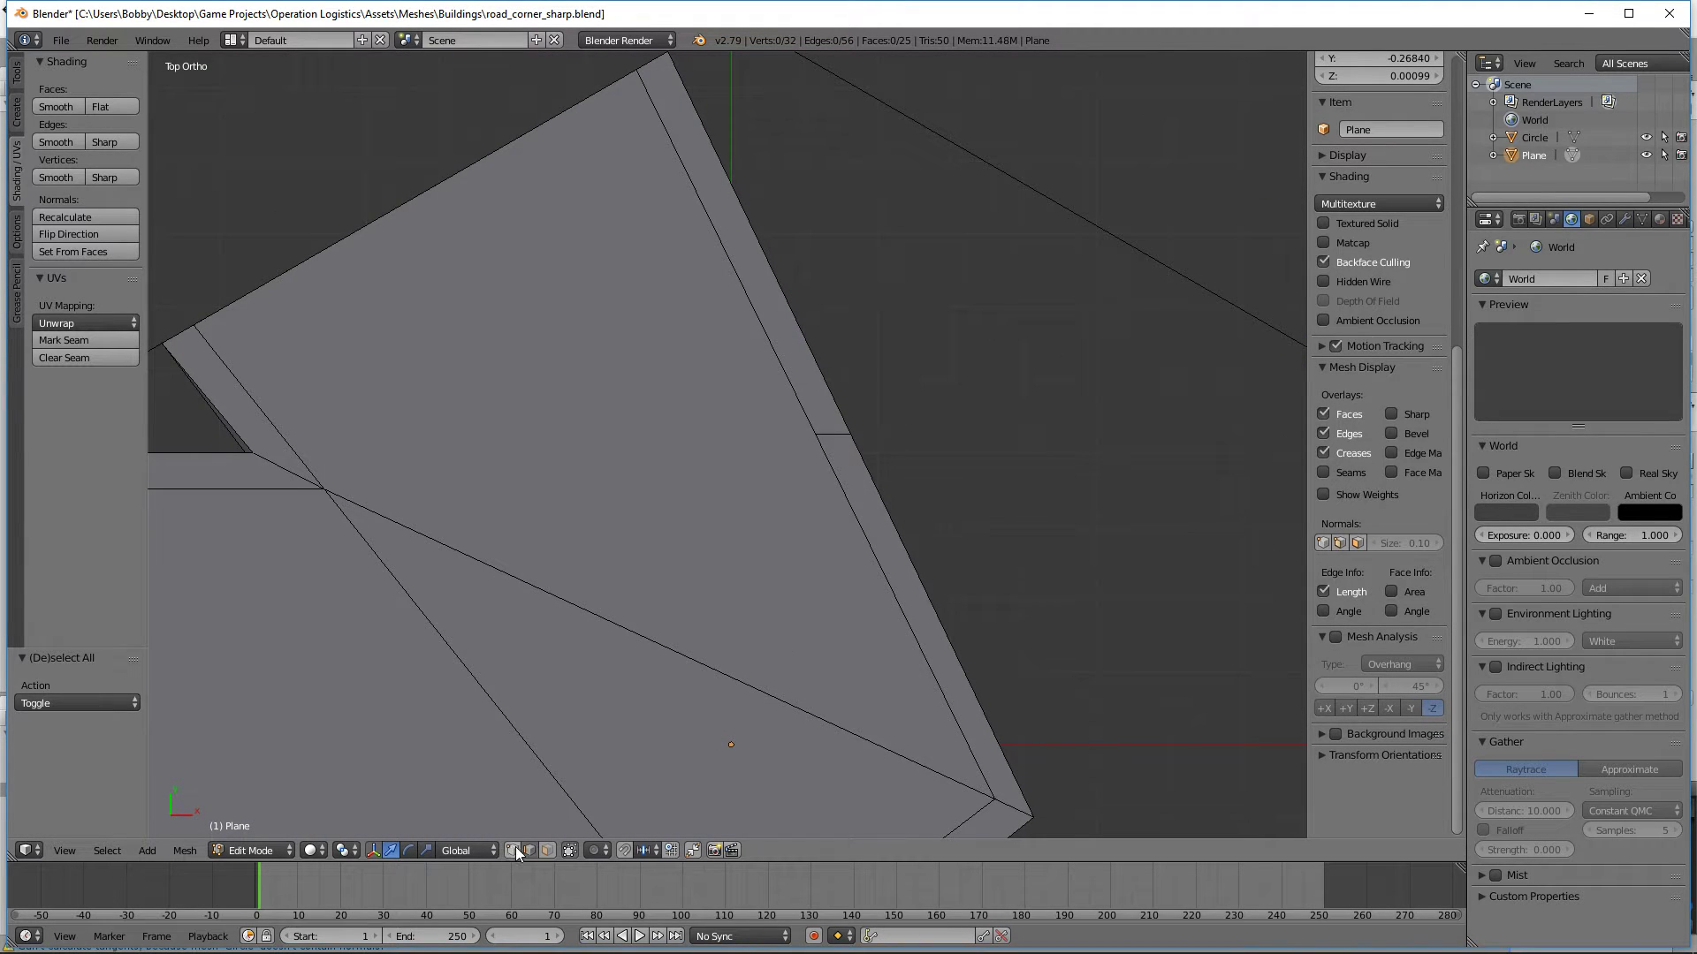
pyautogui.rightClick(324, 488)
pyautogui.scroll(4, 1412, 373)
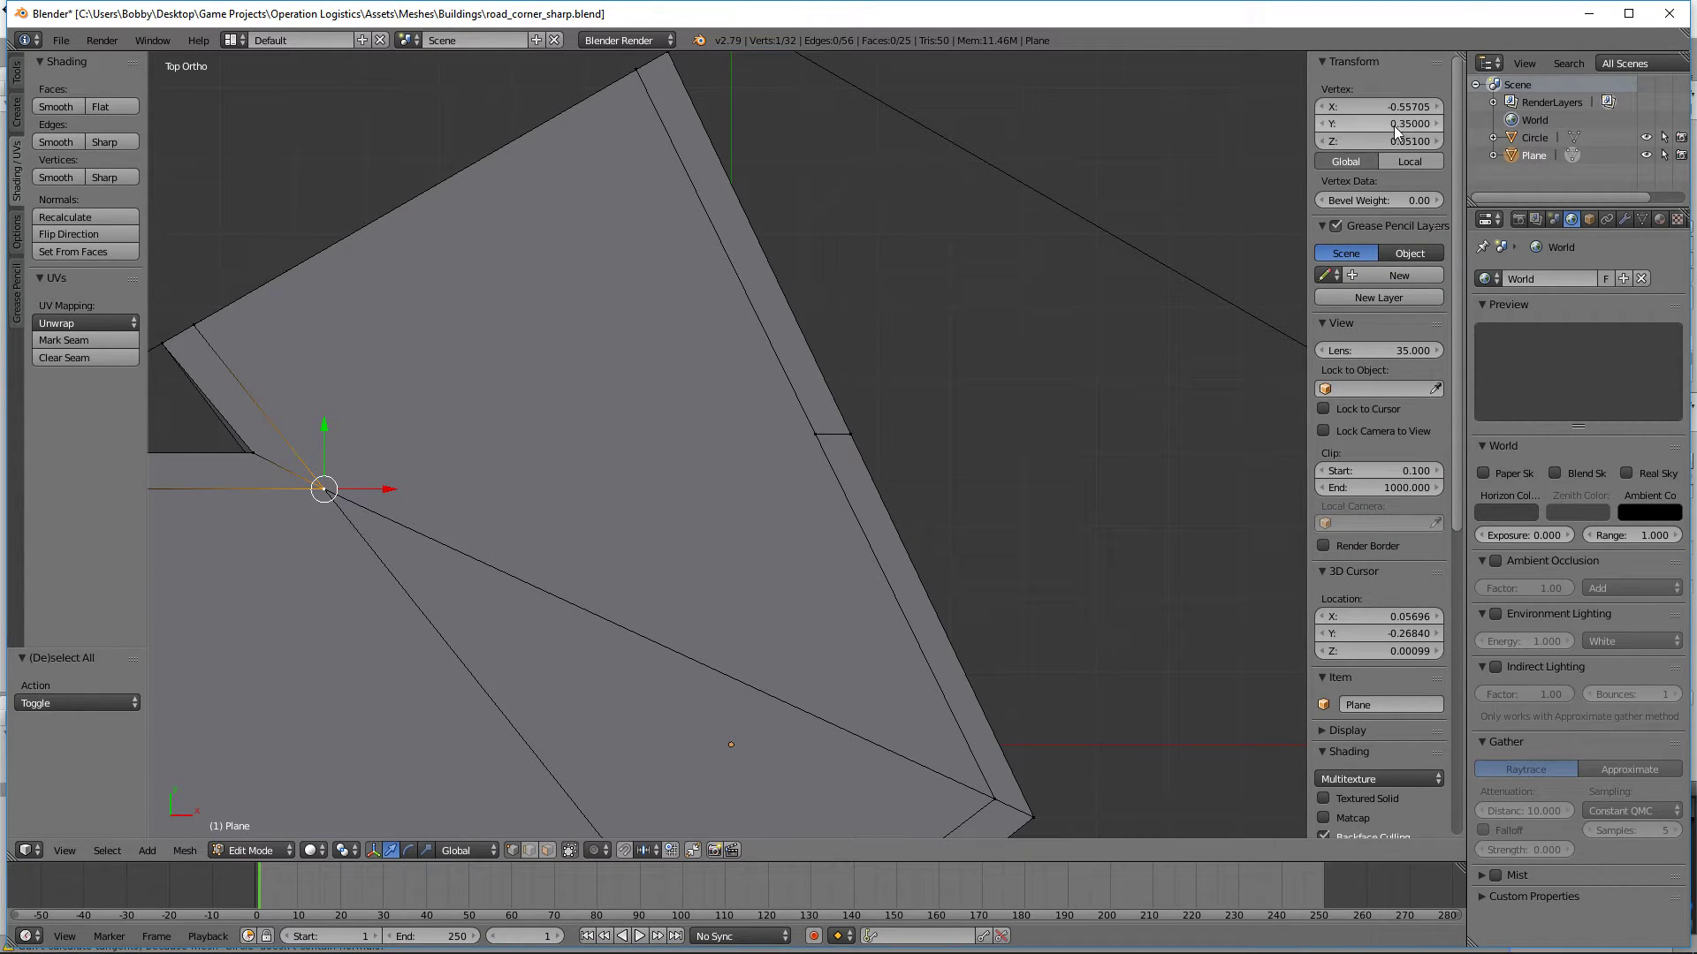
pyautogui.keyDown('alt'); pyautogui.rightClick(872, 485); pyautogui.keyUp('alt')
pyautogui.press('z')
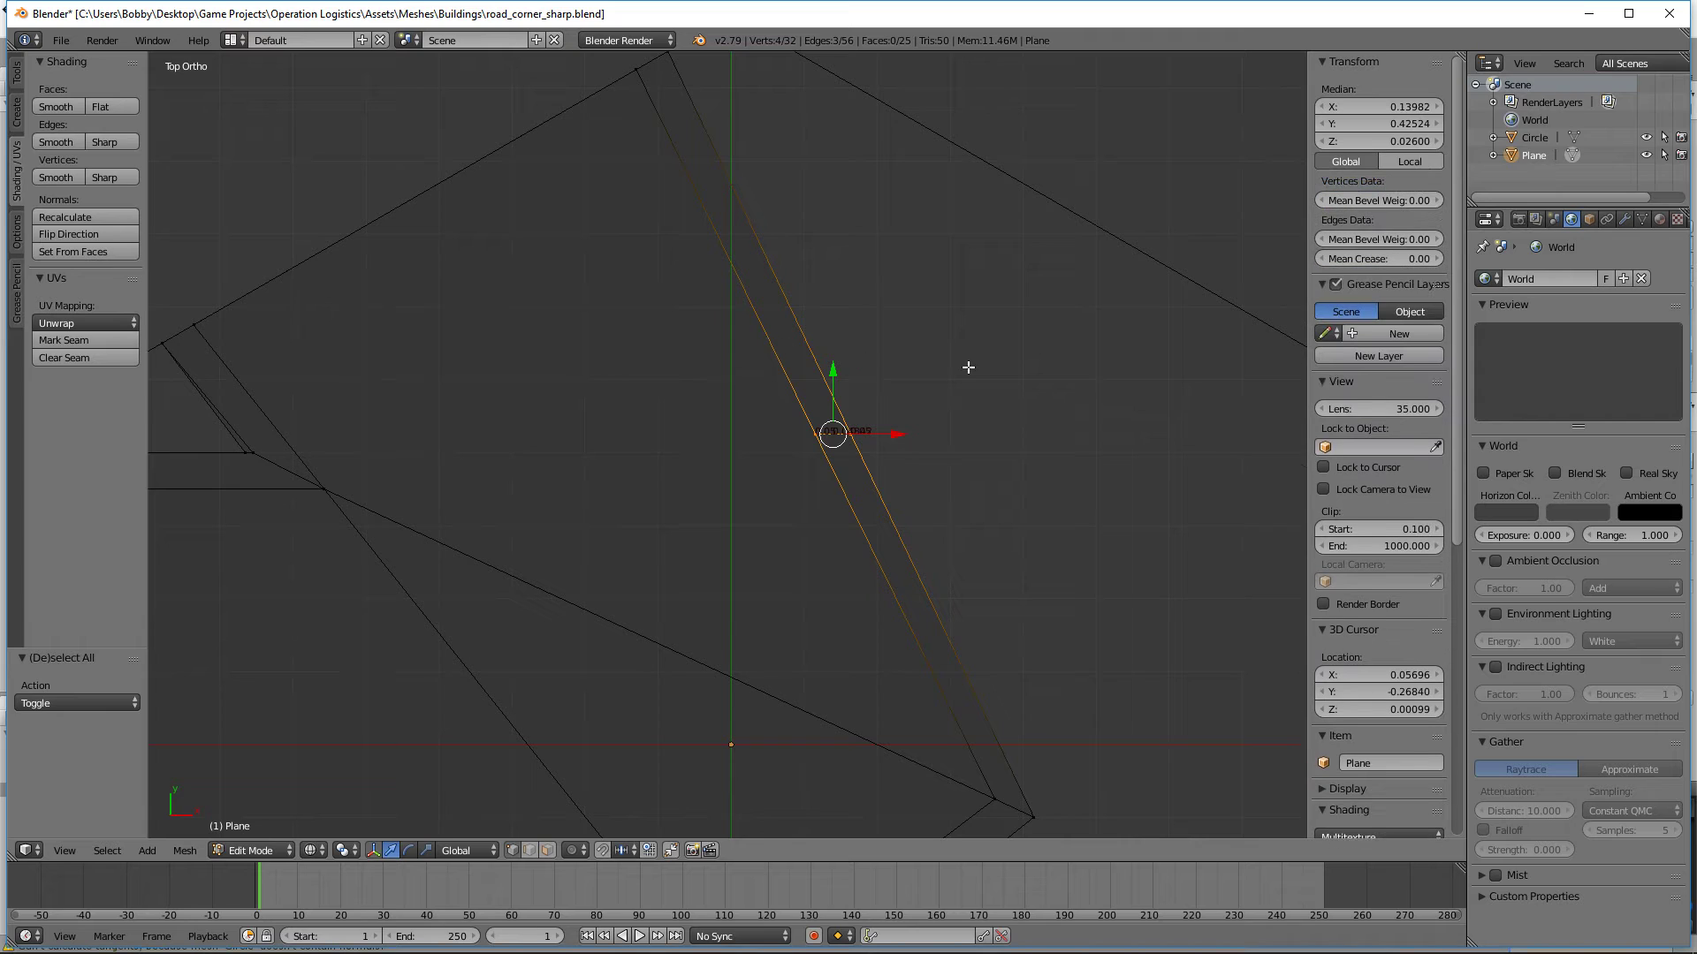
pyautogui.press('g')
pyautogui.press('g')
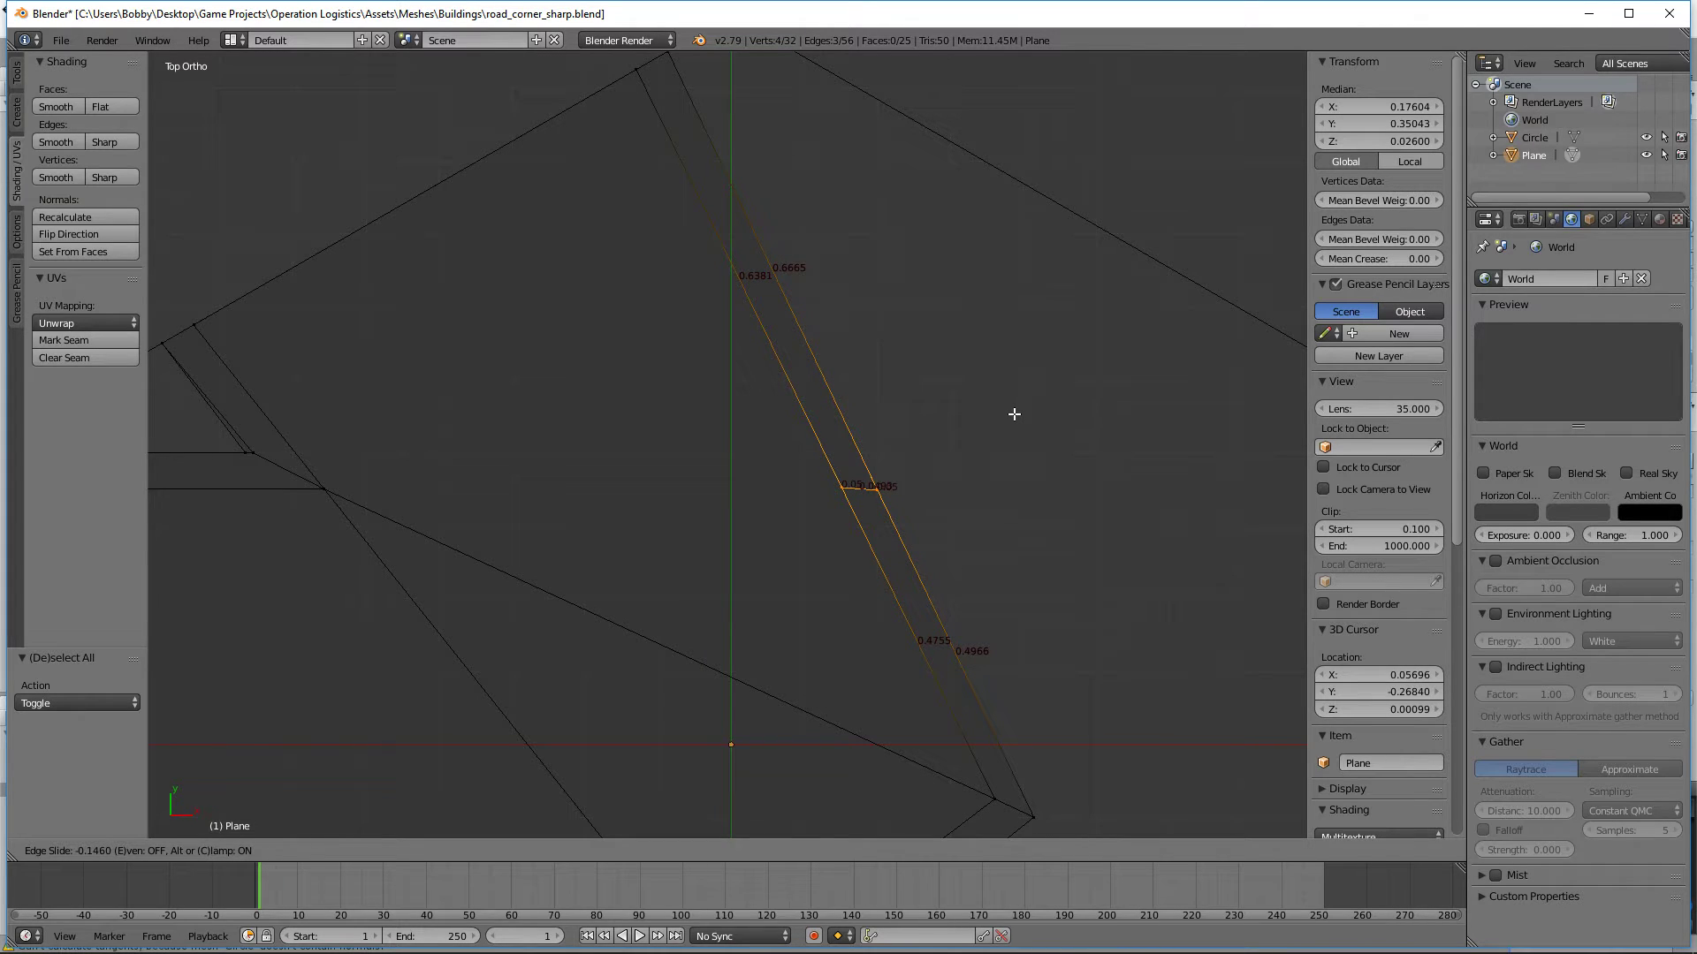
pyautogui.click(1013, 414)
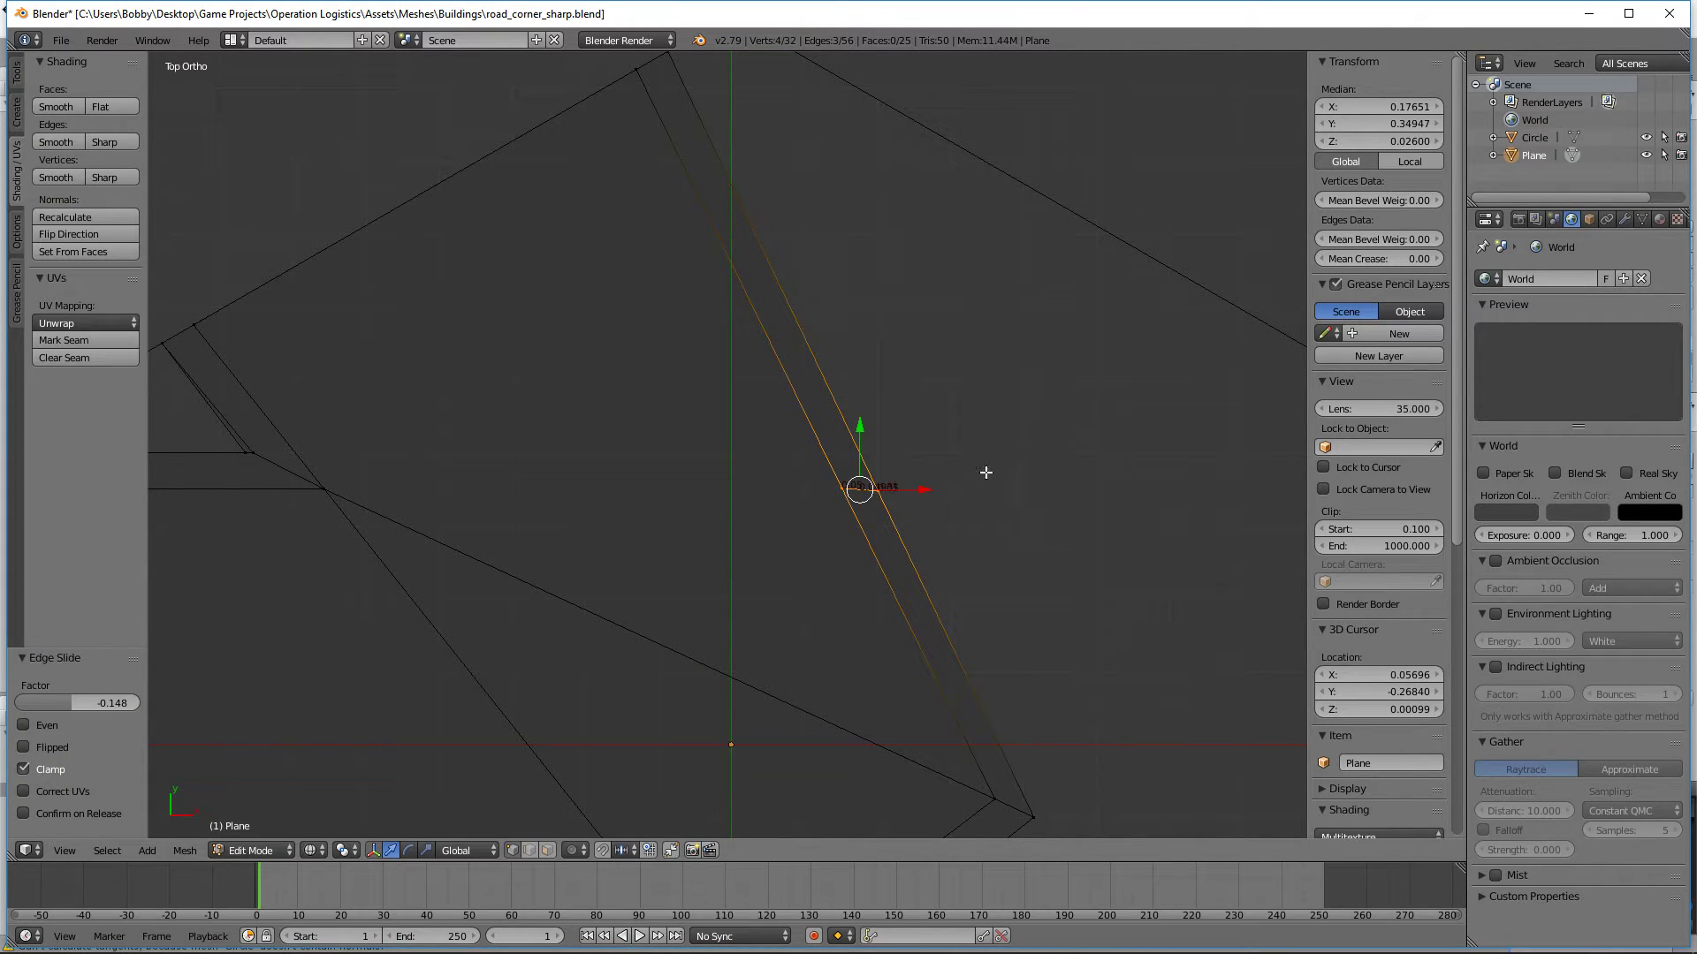
# Step: Fine-tune the cut's road-side vertical edge along the curb with edge slides of -0.004 and 0.000347
pyautogui.press('a')
pyautogui.moveTo(871, 546); pyautogui.dragTo(954, 482, button='middle')
pyautogui.scroll(4, 928, 485)
pyautogui.rightClick(980, 475)
pyautogui.keyDown('shift'); pyautogui.rightClick(978, 428); pyautogui.keyUp('shift')
pyautogui.press('g')
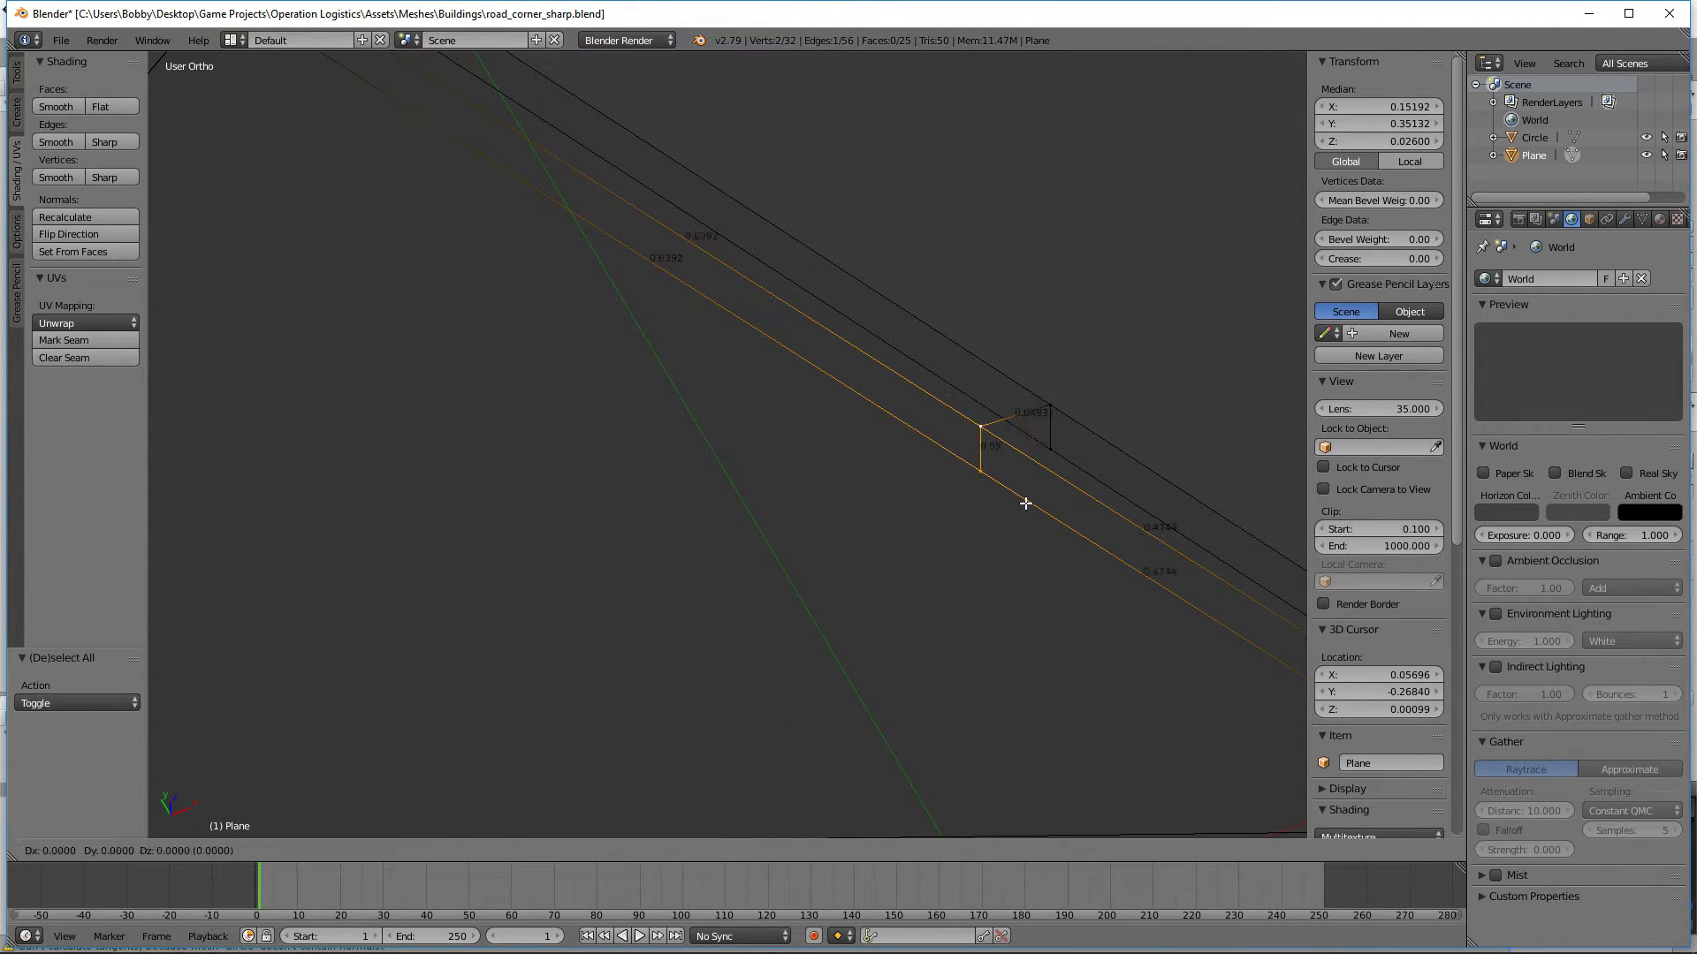
pyautogui.press('g')
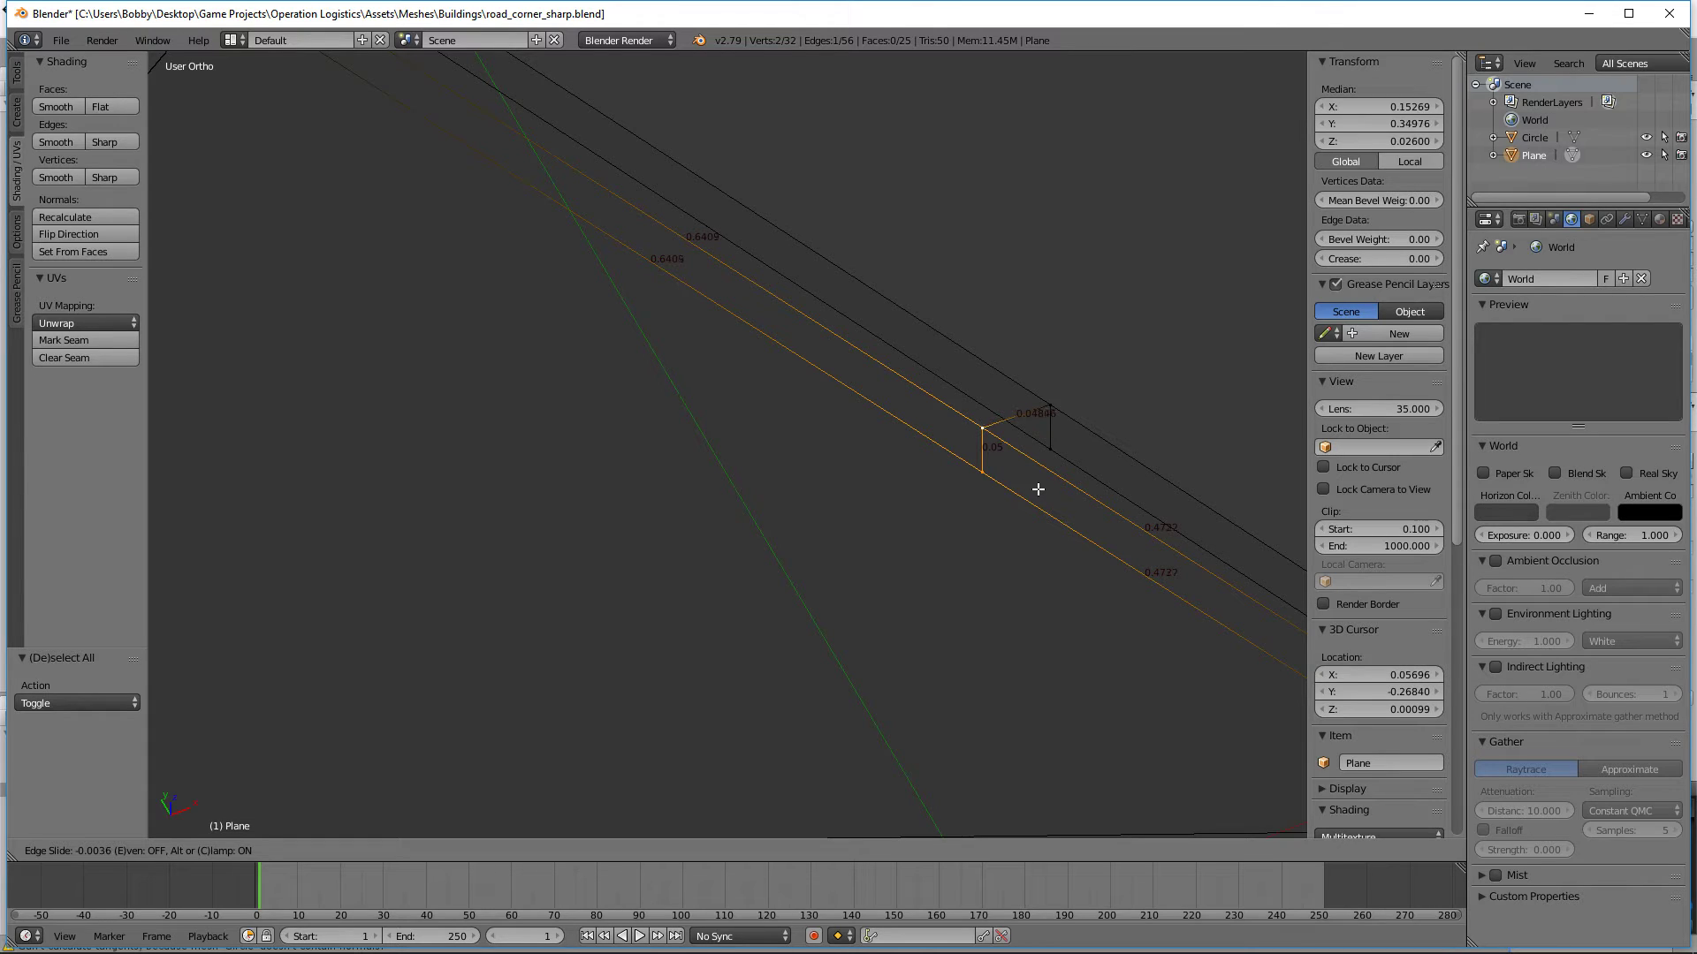
pyautogui.click(1037, 488)
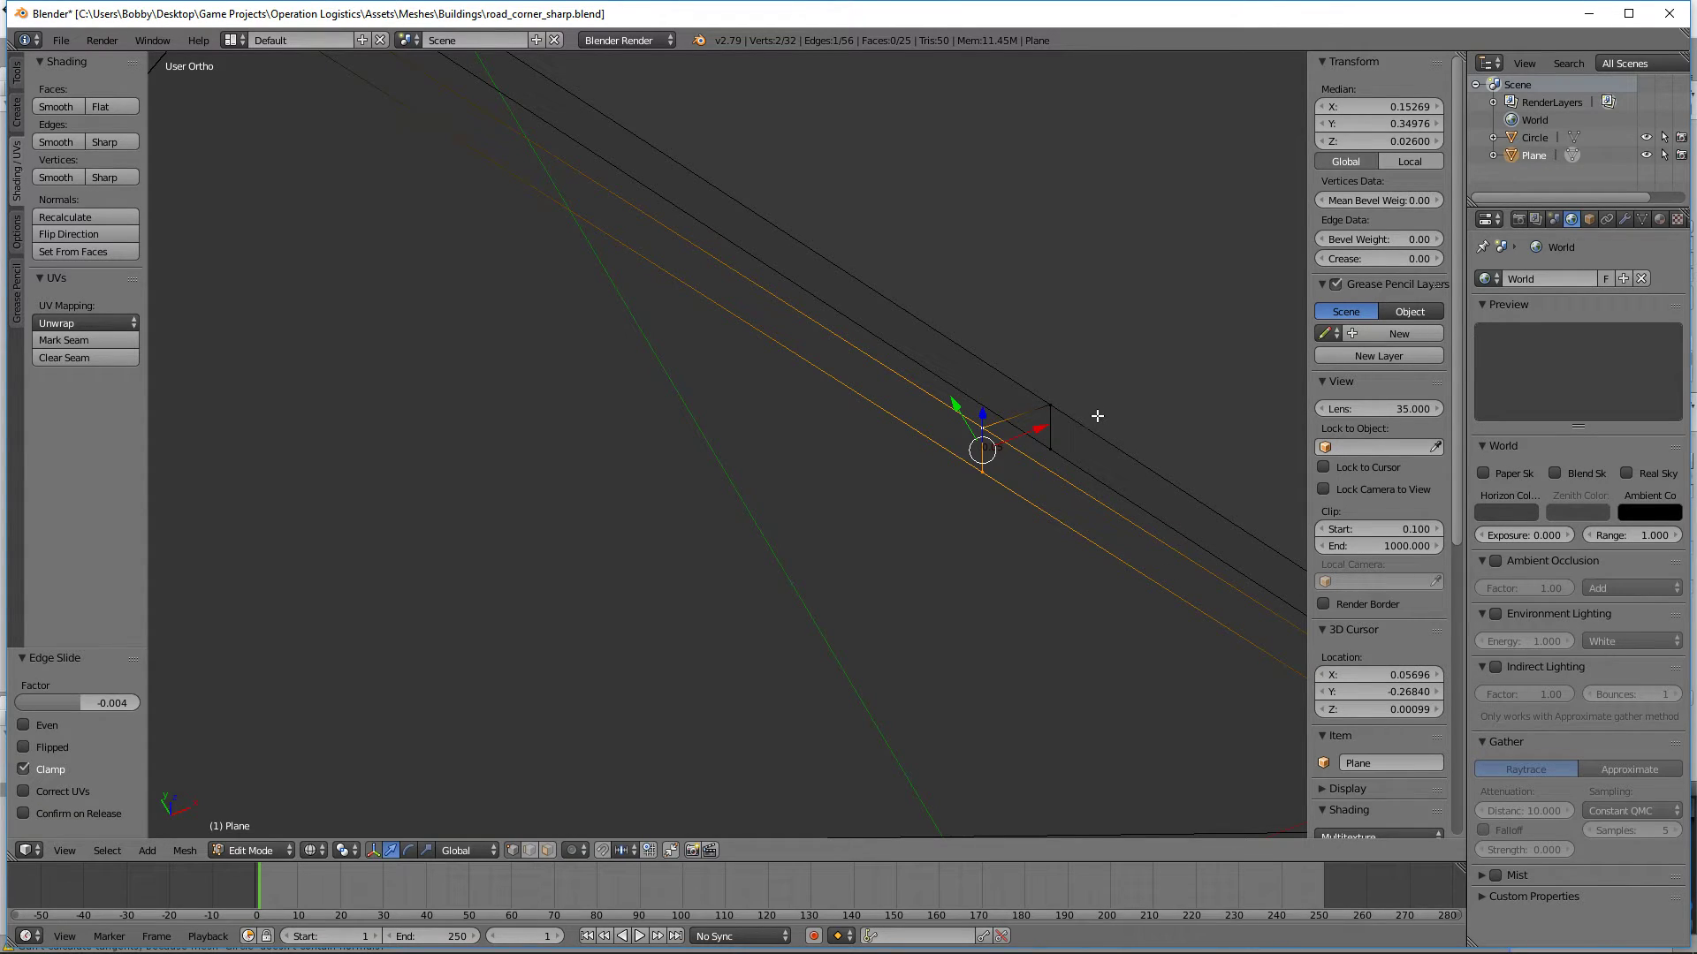
pyautogui.press('g')
pyautogui.press('g')
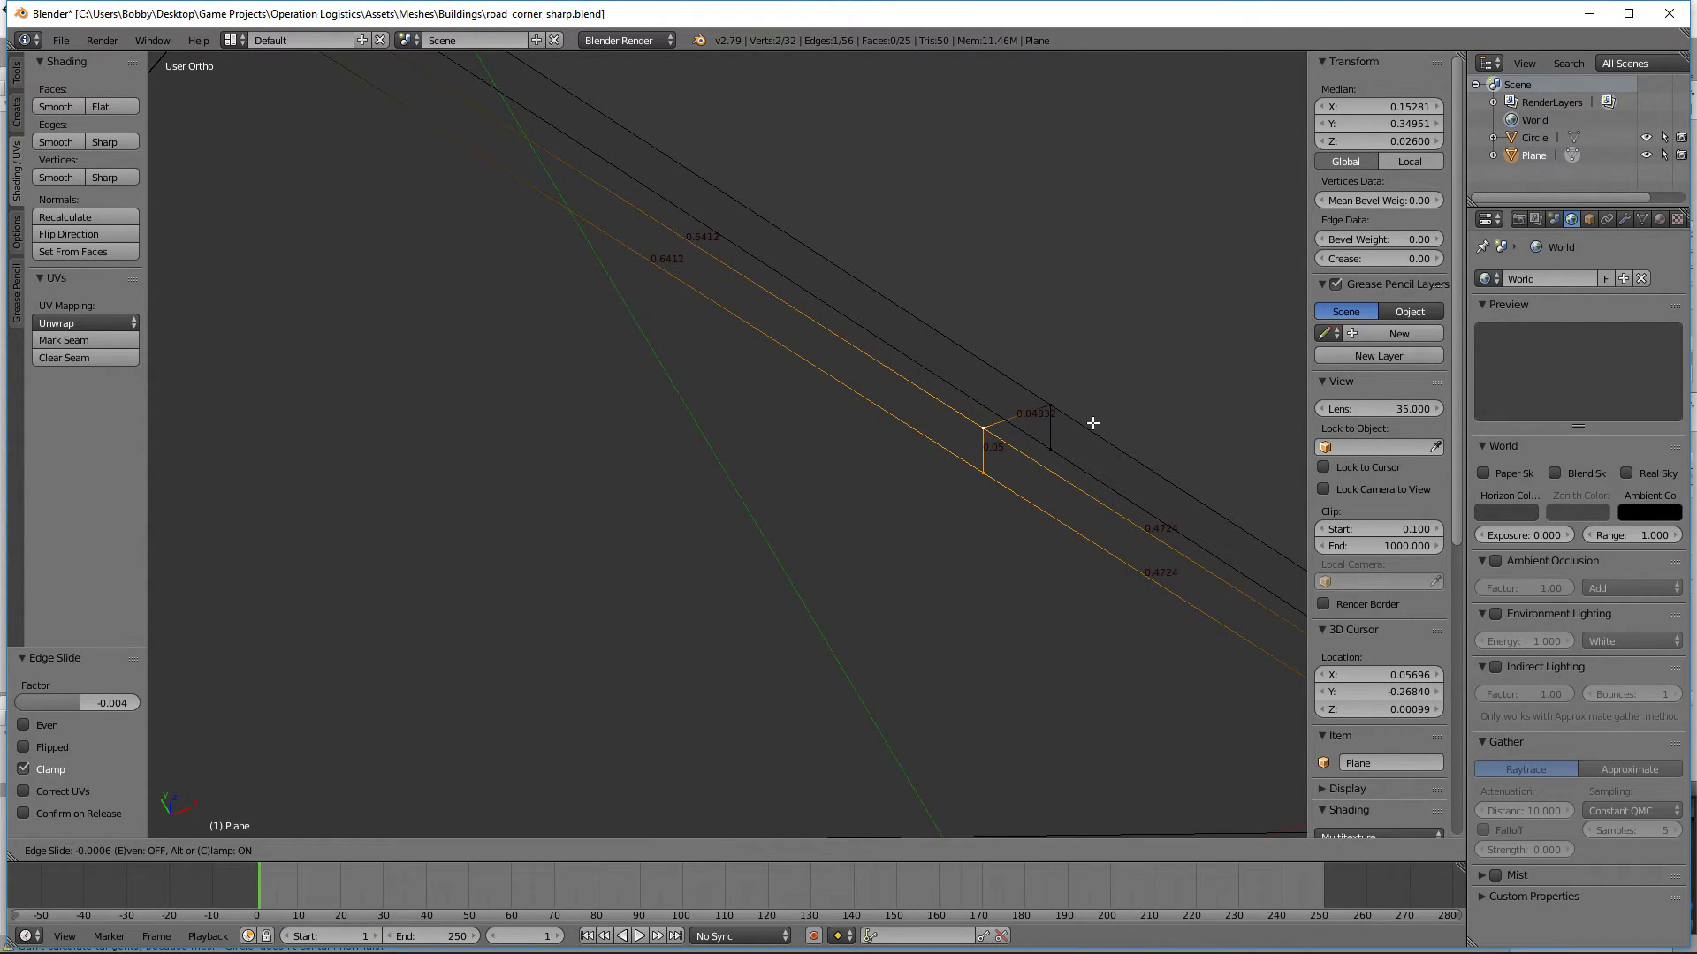
pyautogui.click(1093, 423)
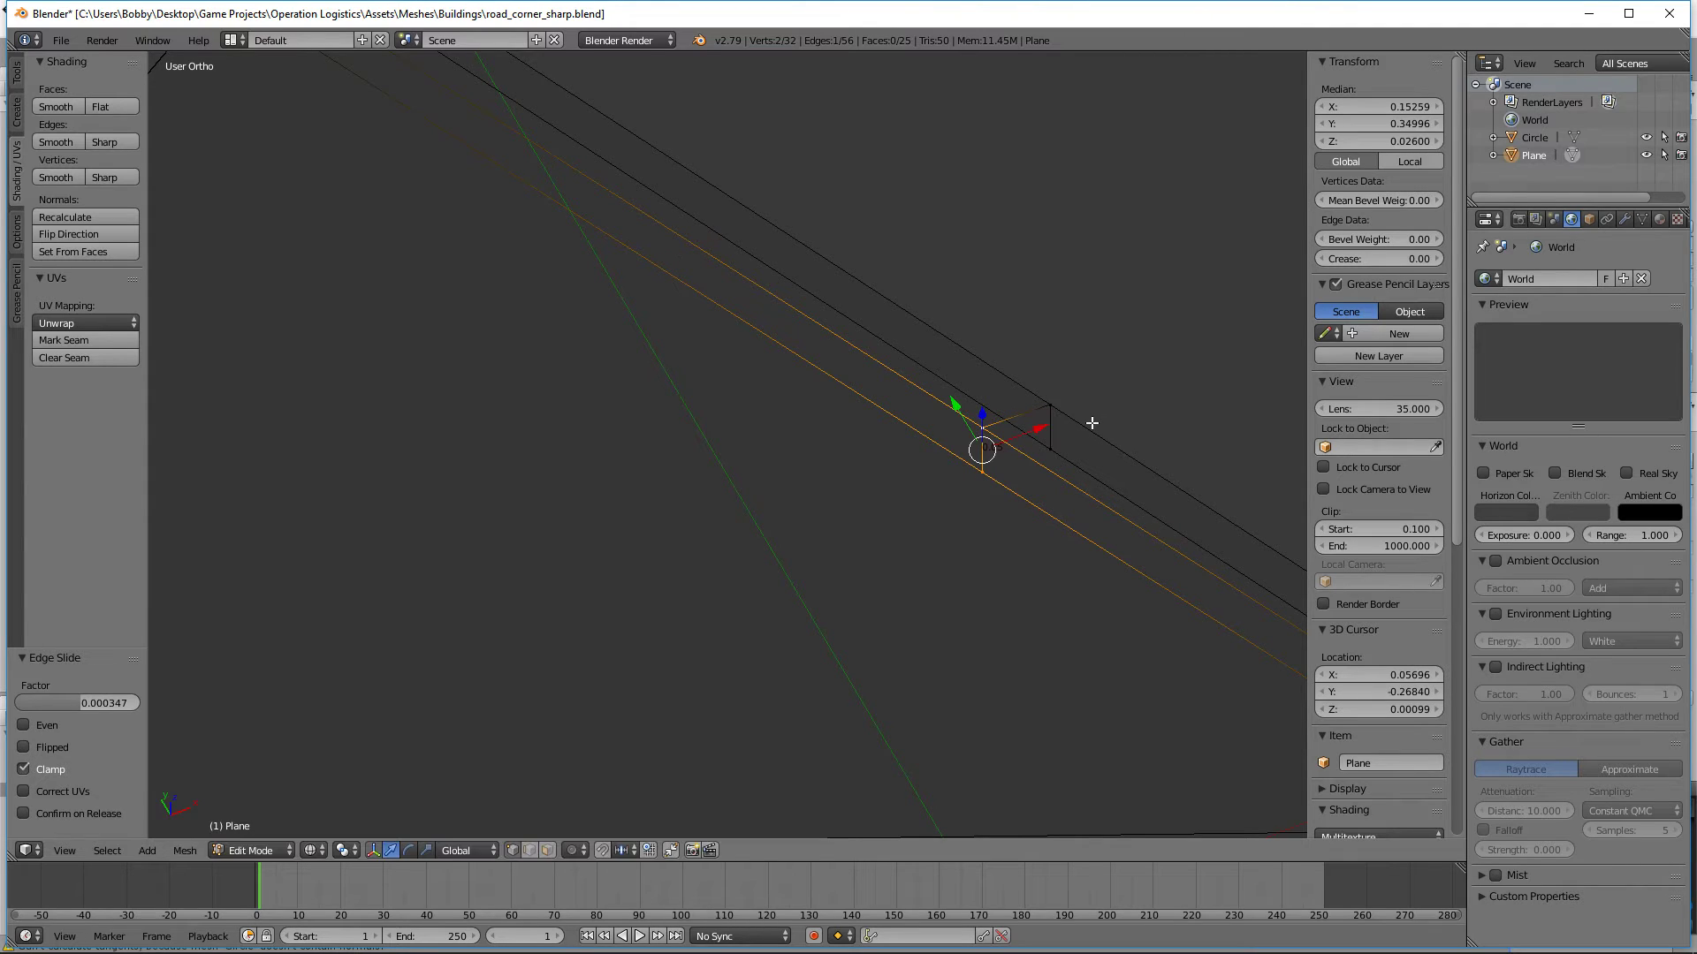
# Step: Set the median Y of the cut's road-side vertical edge to 0.35
pyautogui.click(1370, 123)
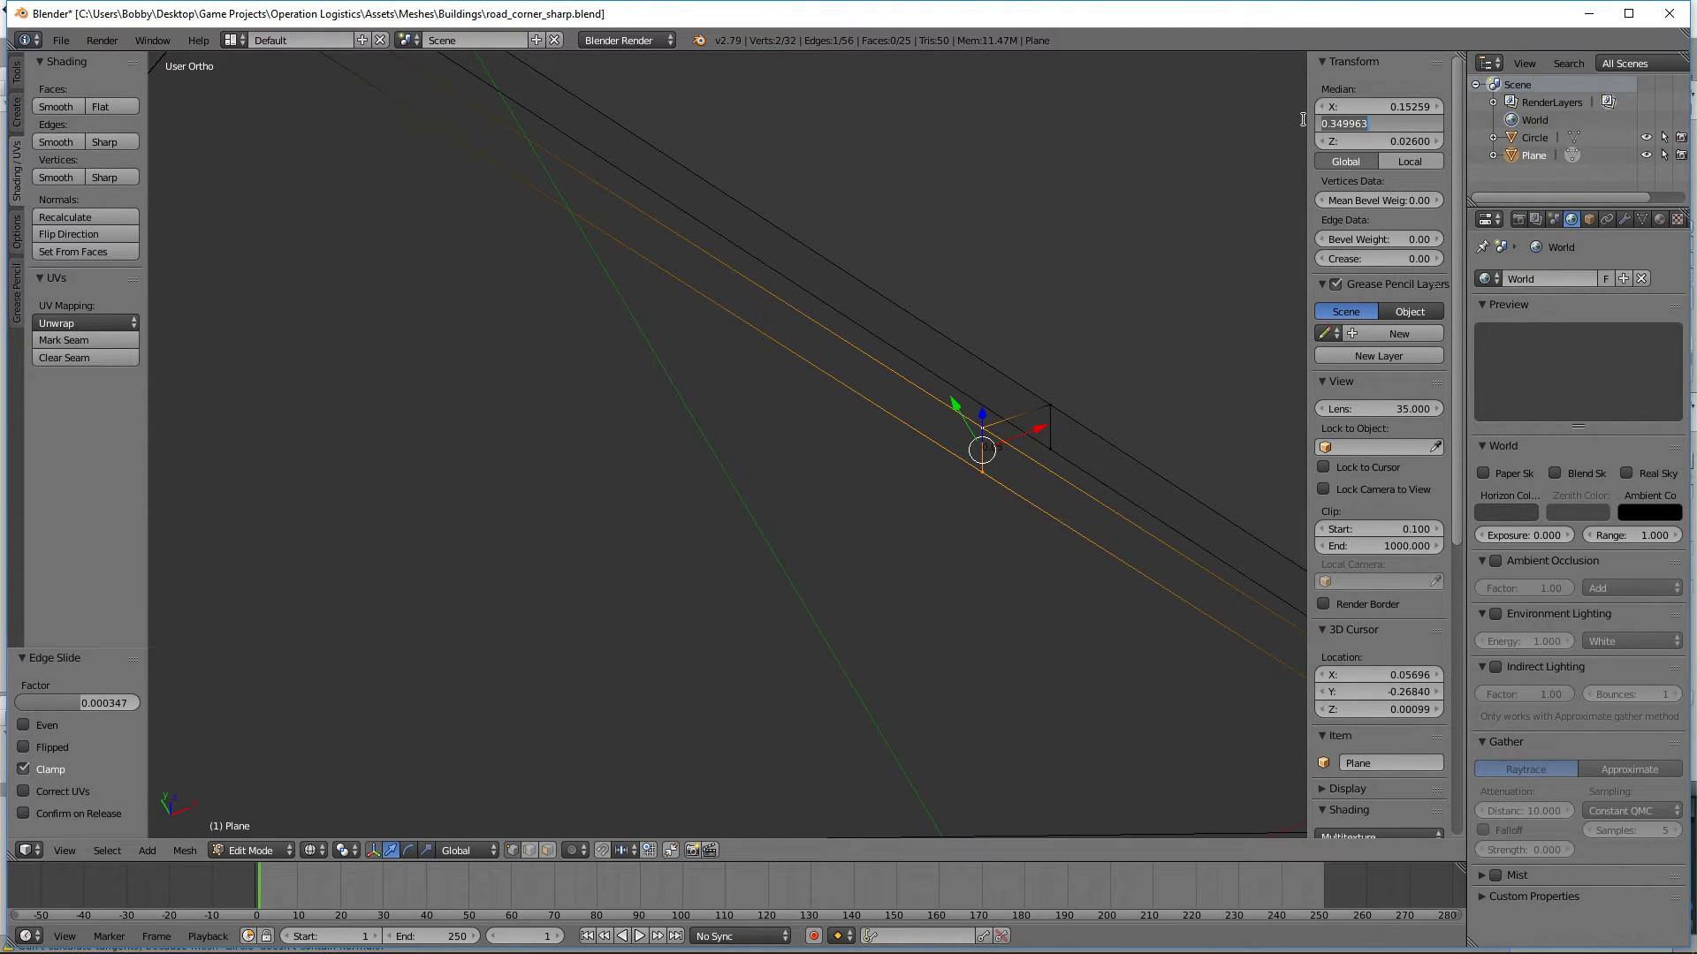
pyautogui.press('BackSpace')
pyautogui.write('.35')
pyautogui.press('Return')
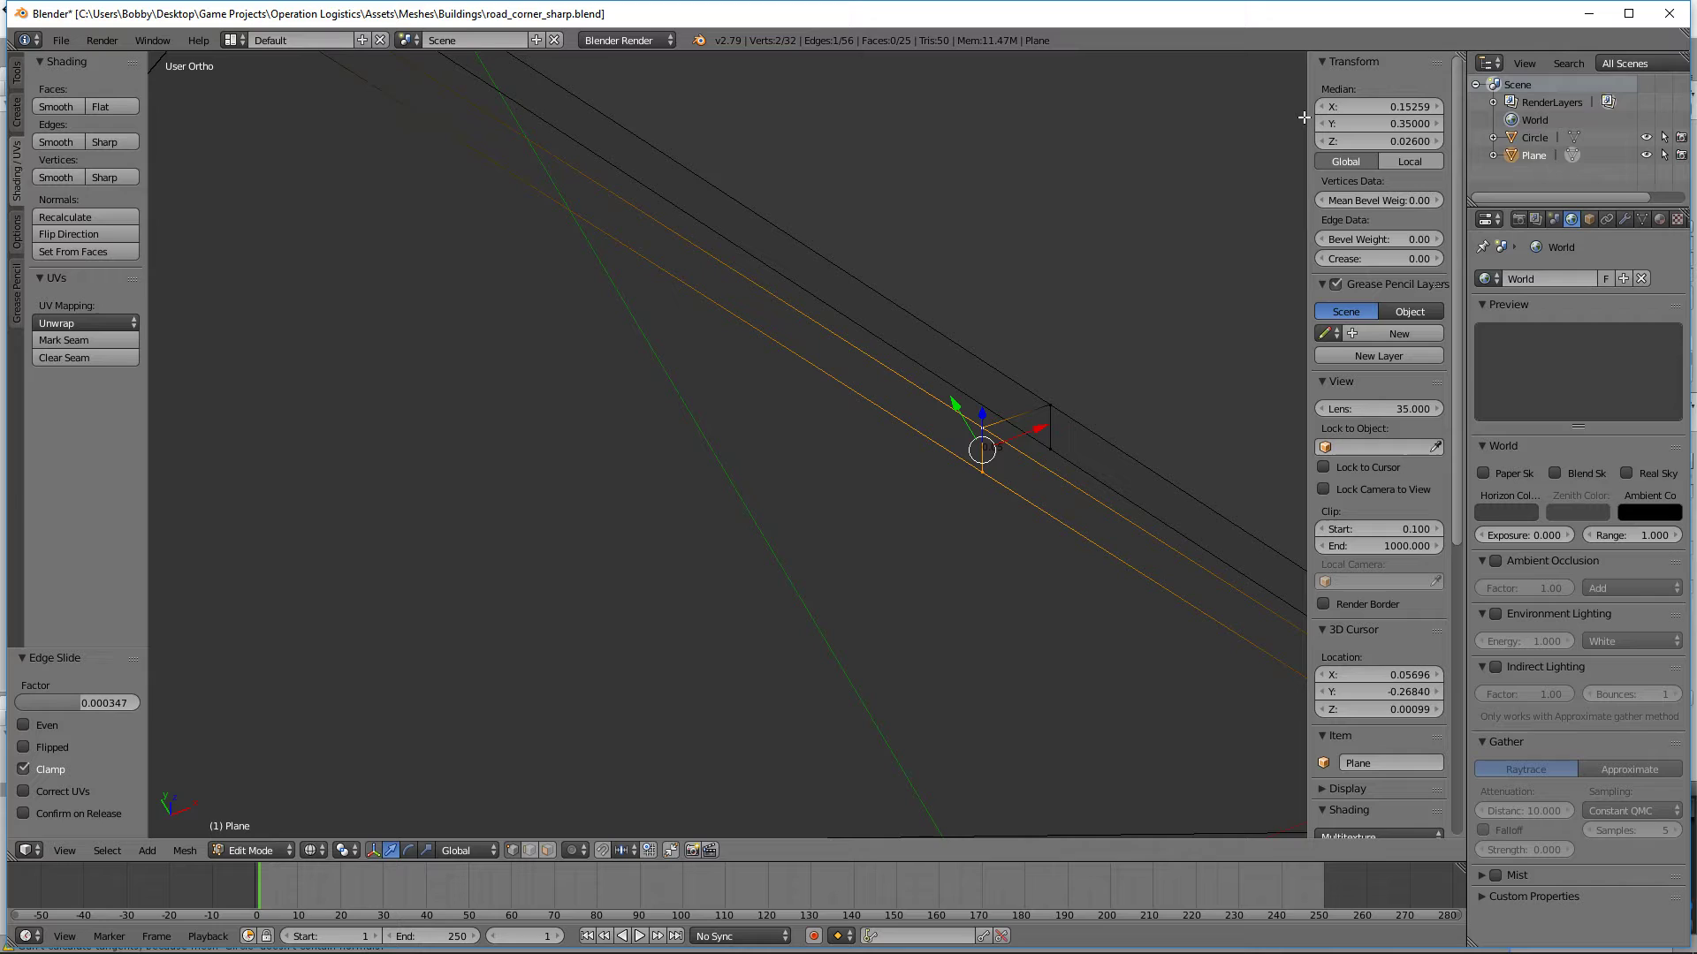
# Step: Edge-slide the cut's outer vertical edge by a factor of 0.005 and set its median Y to 0.35
pyautogui.rightClick(1049, 450)
pyautogui.keyDown('shift'); pyautogui.rightClick(1051, 406); pyautogui.keyUp('shift')
pyautogui.press('g')
pyautogui.press('g')
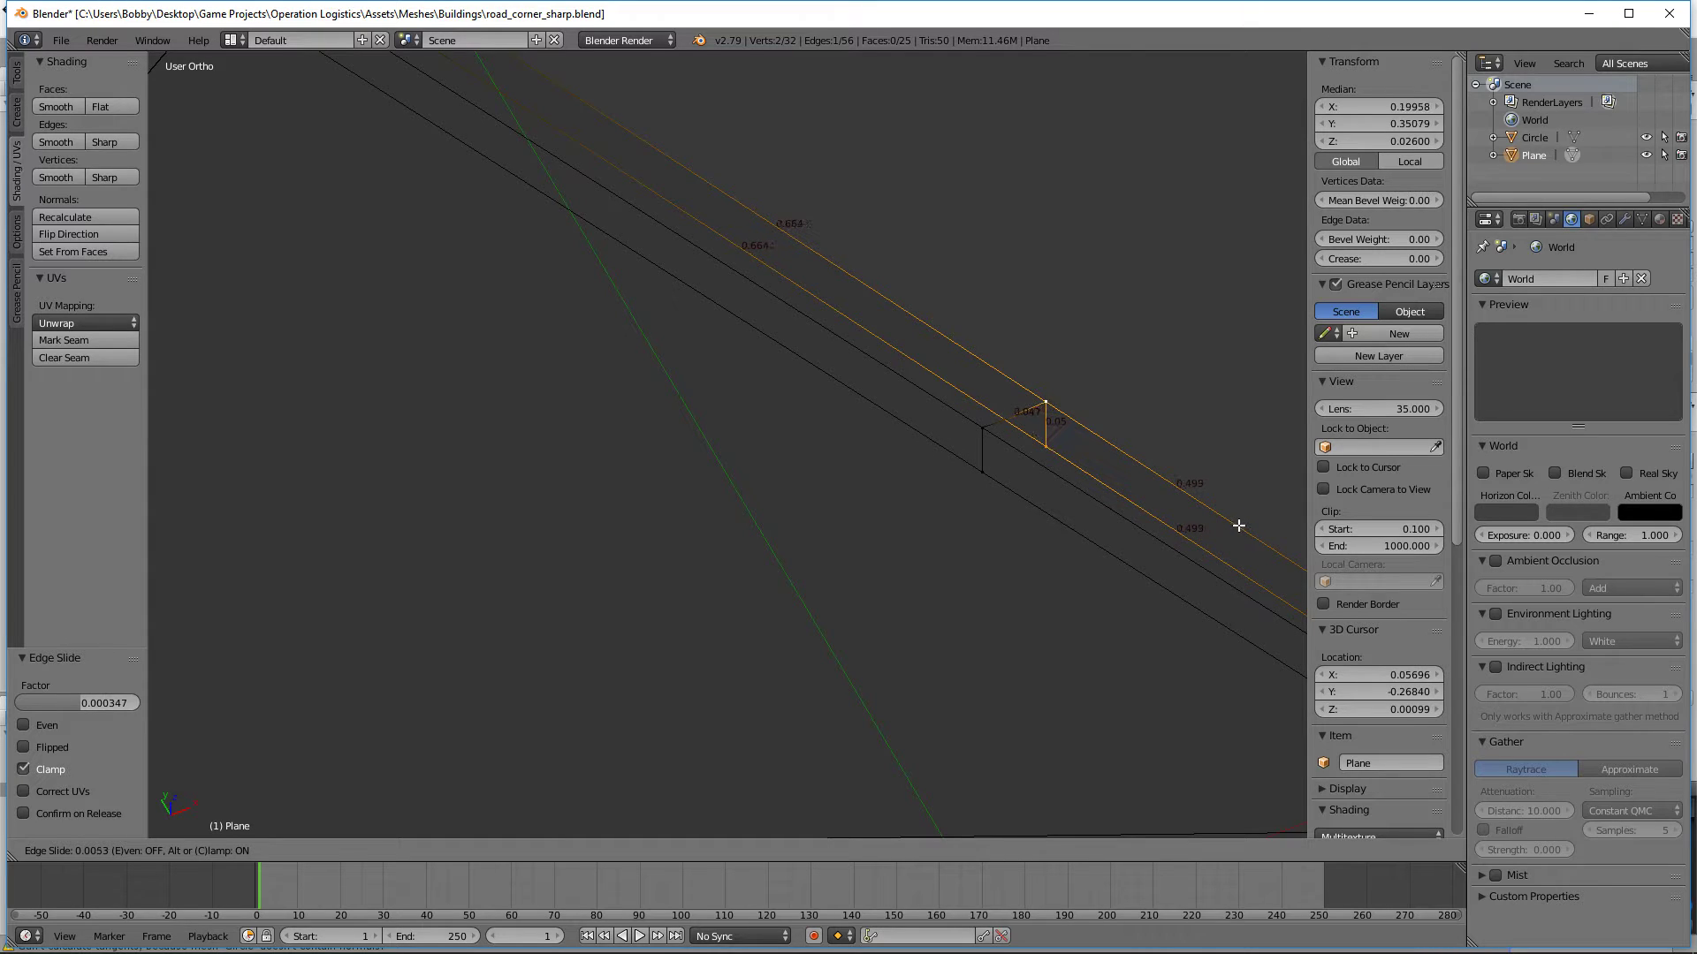
pyautogui.click(1238, 525)
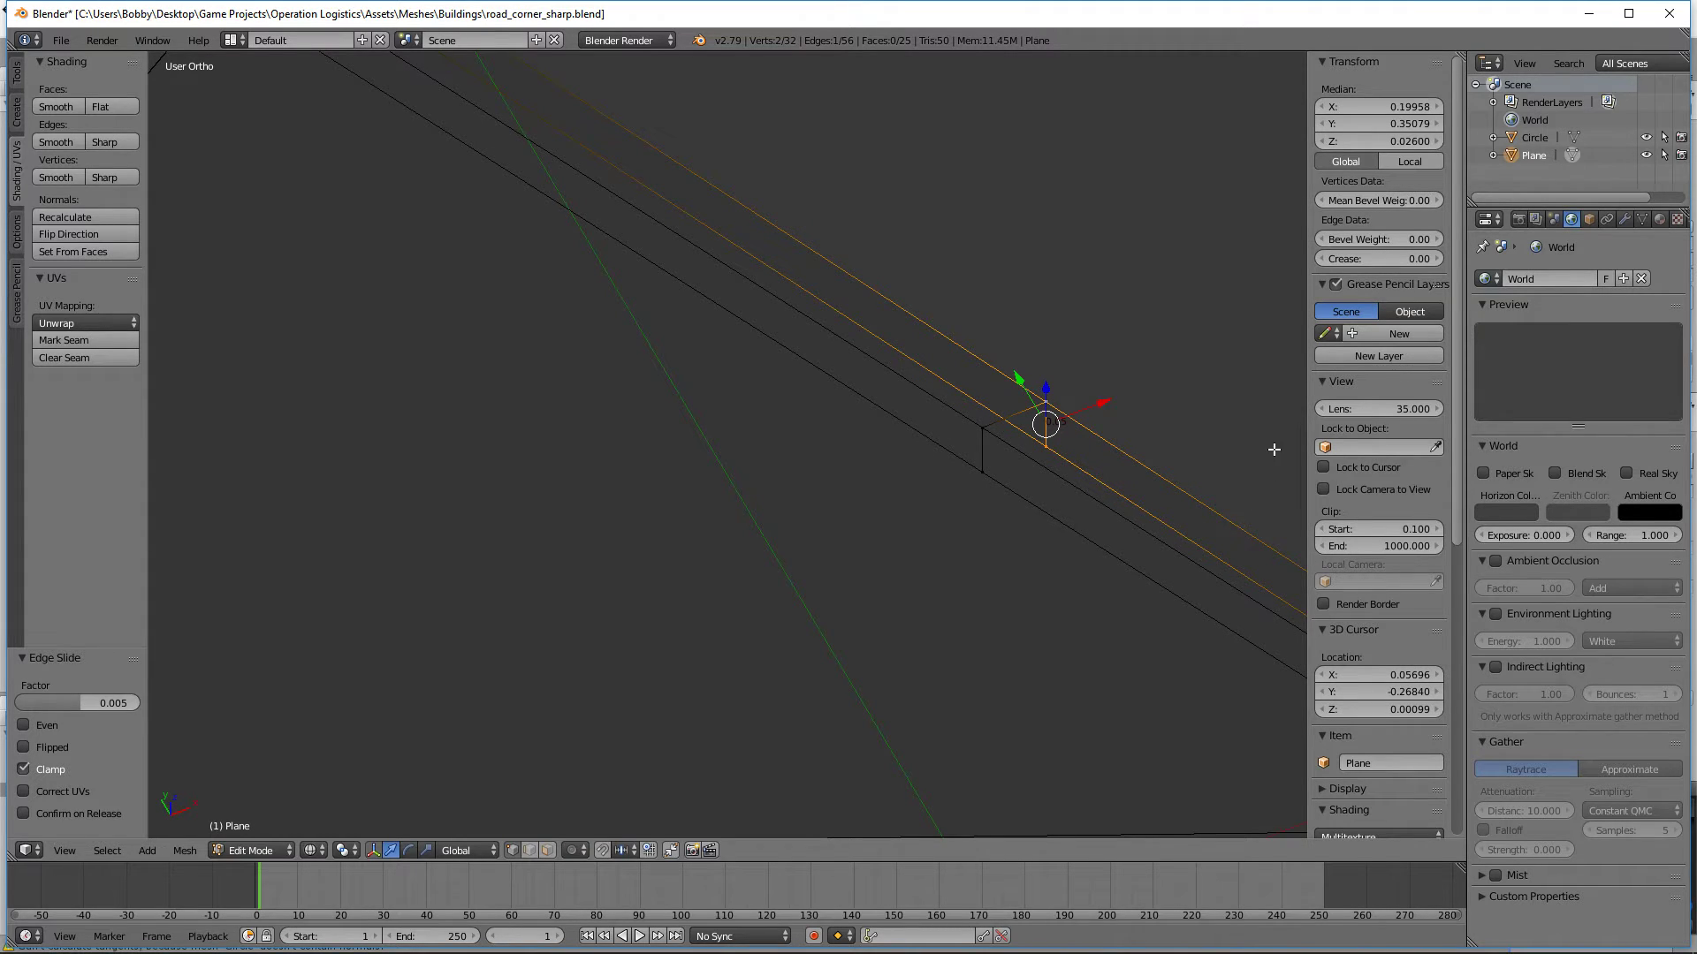
pyautogui.click(1377, 123)
pyautogui.write('0.35')
pyautogui.press('Return')
# Step: Delete the top and both side faces of the right outer curb segment between the cut and the hexagon's border, keeping its end face
pyautogui.press('KP_7')
pyautogui.scroll(-5, 706, 424)
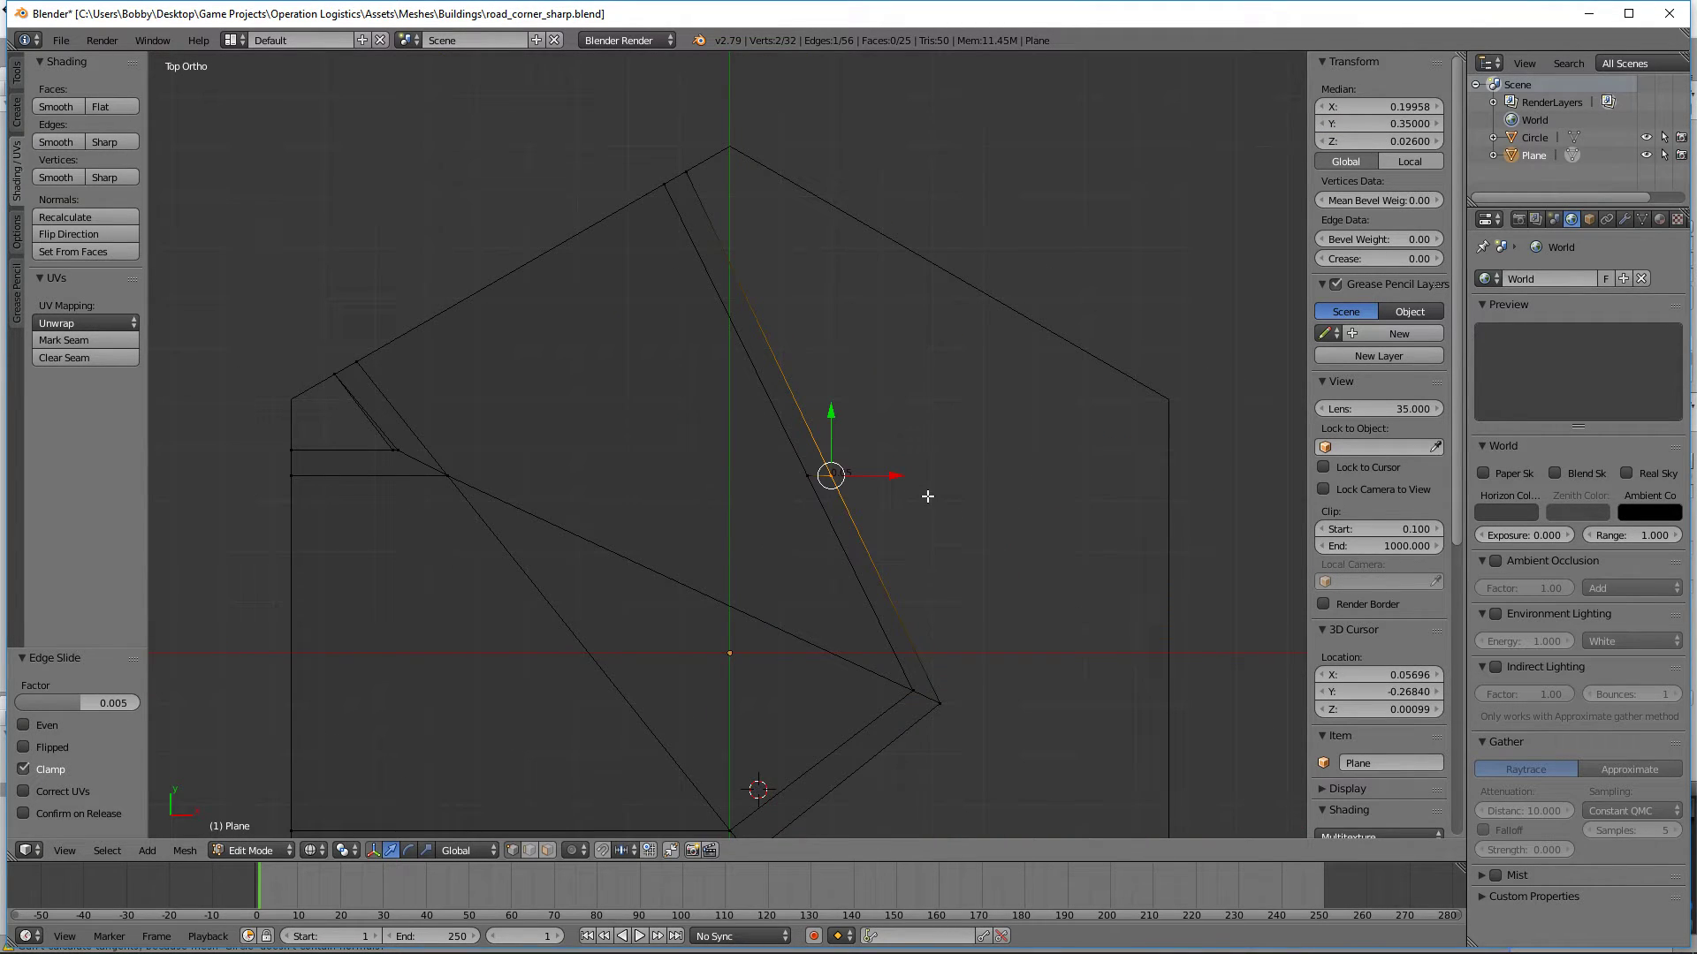
pyautogui.moveTo(1116, 480); pyautogui.dragTo(883, 409, button='middle')
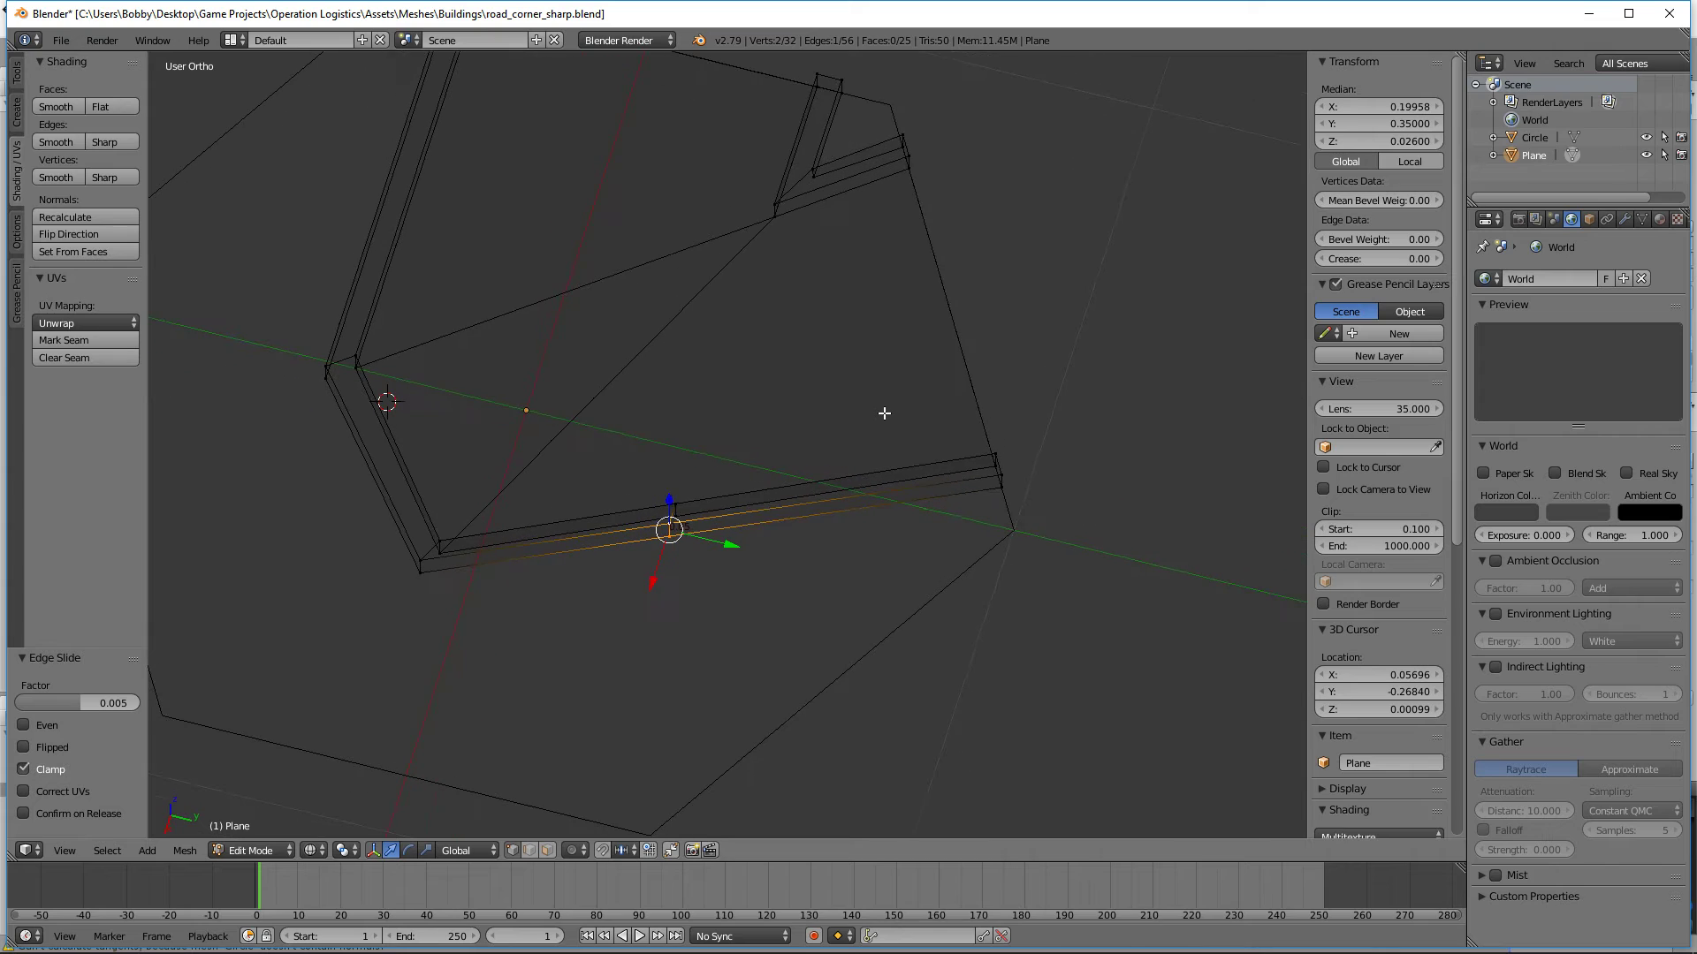
pyautogui.press('z')
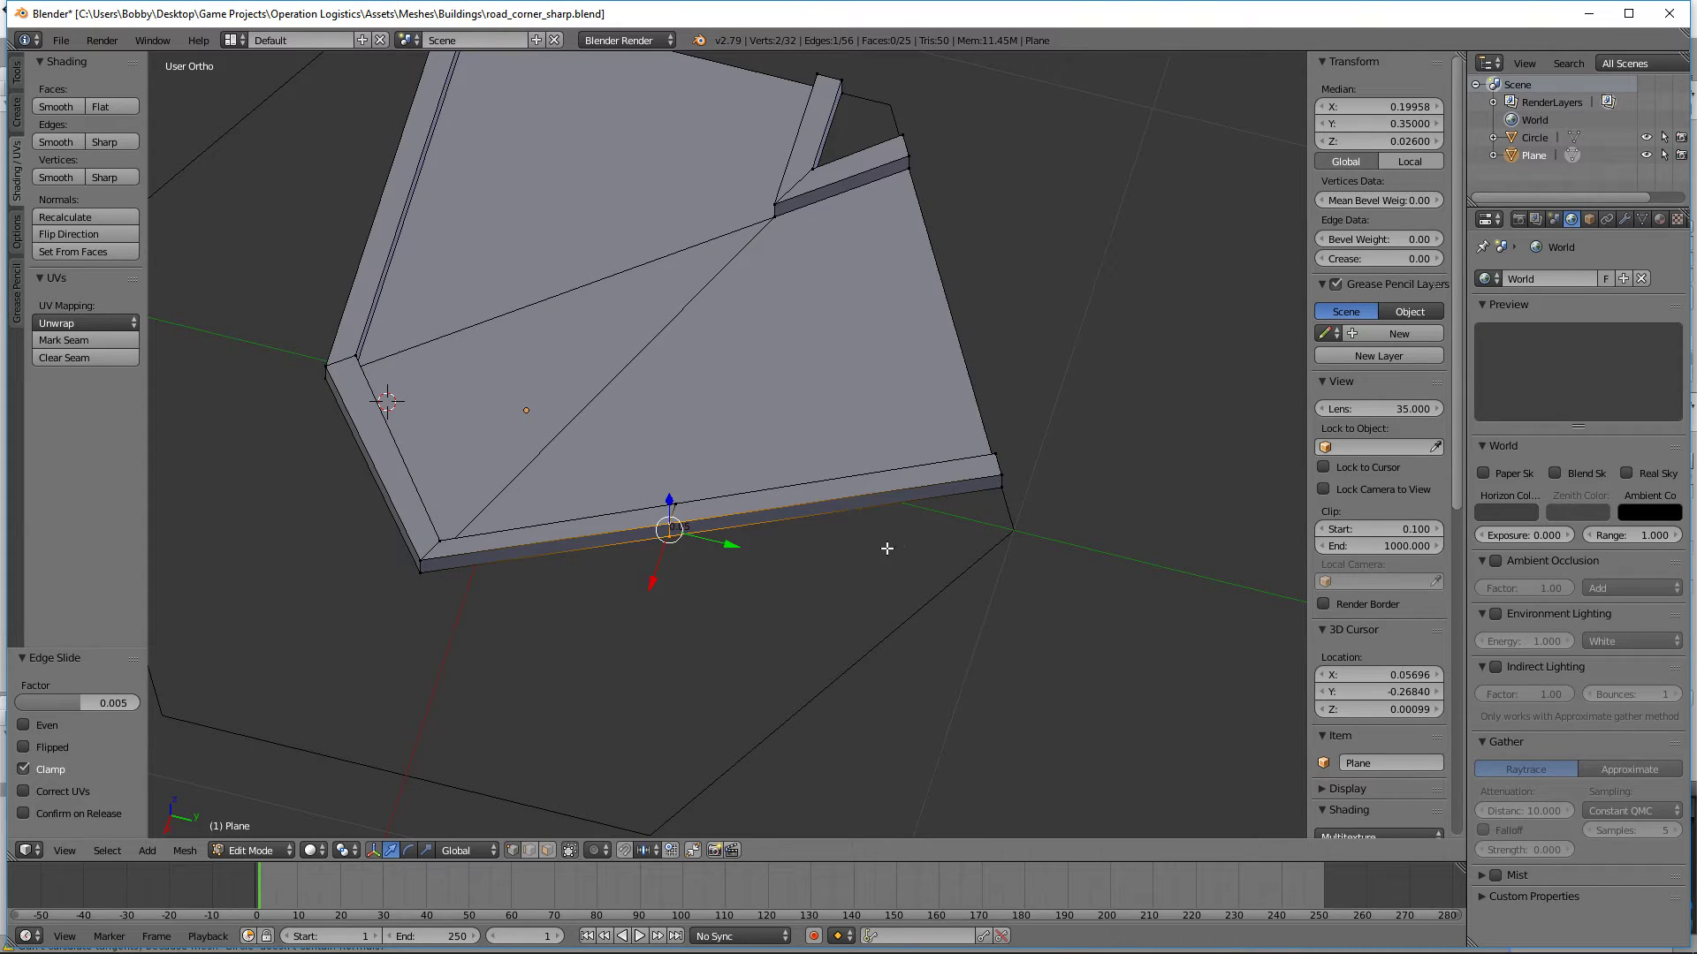
pyautogui.press('KP_7')
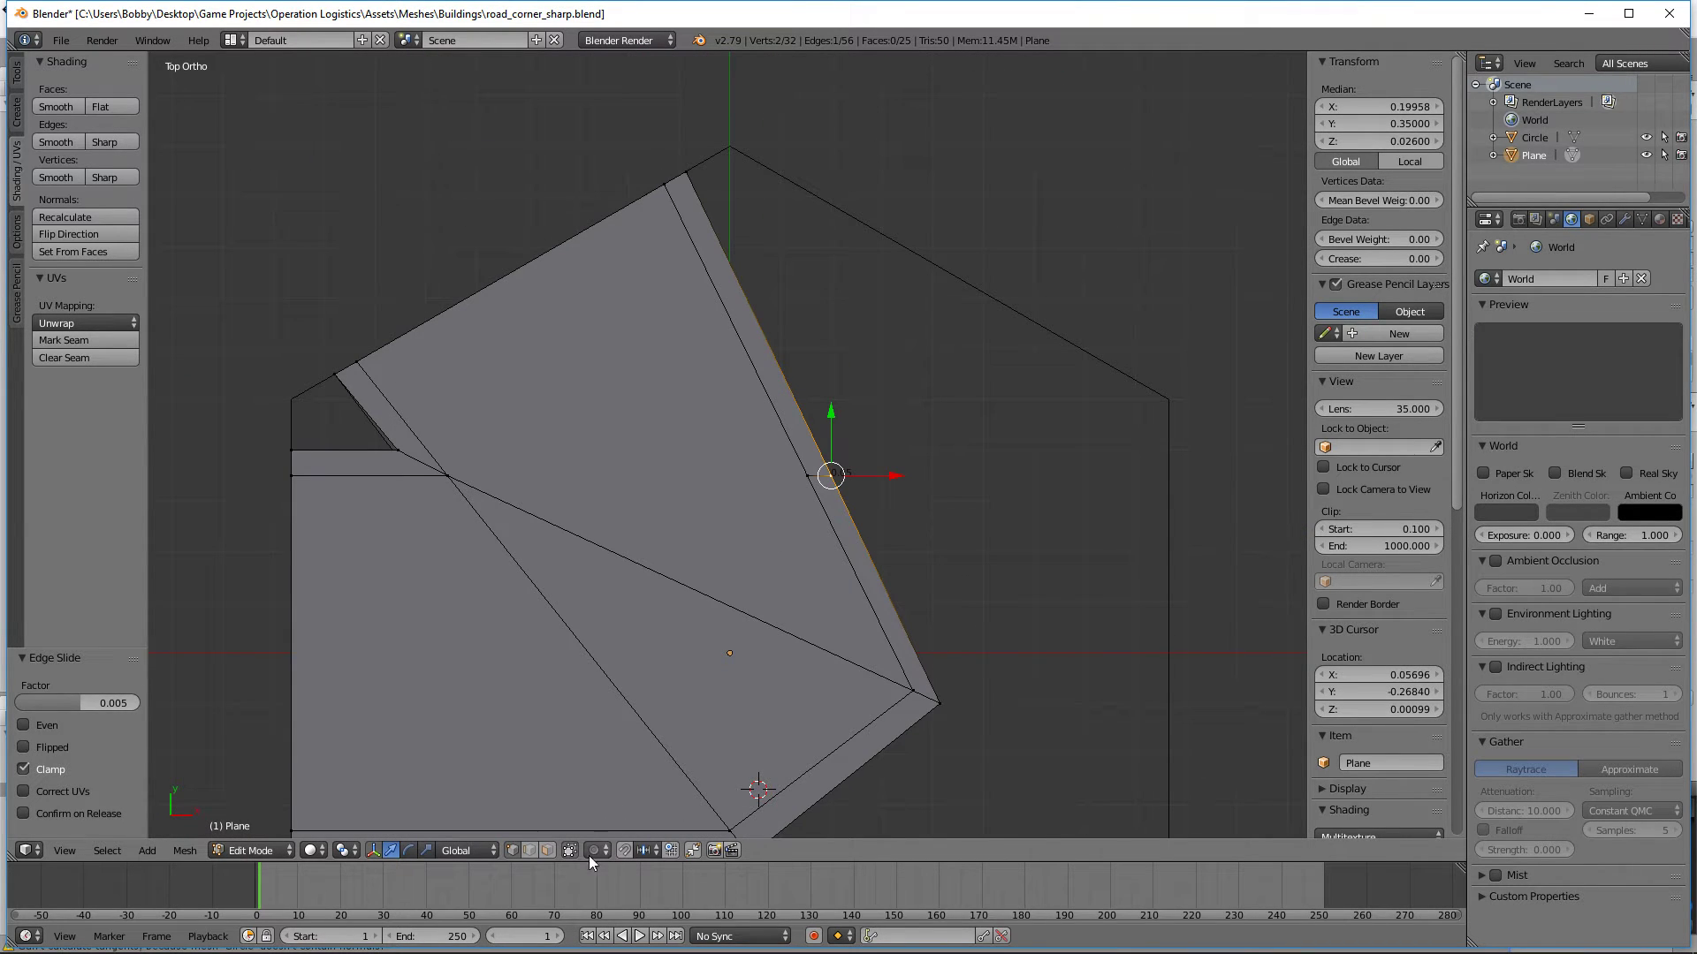
pyautogui.click(547, 850)
pyautogui.moveTo(696, 587); pyautogui.dragTo(853, 463, button='middle')
pyautogui.rightClick(709, 426)
pyautogui.keyDown('shift'); pyautogui.rightClick(682, 410); pyautogui.keyUp('shift')
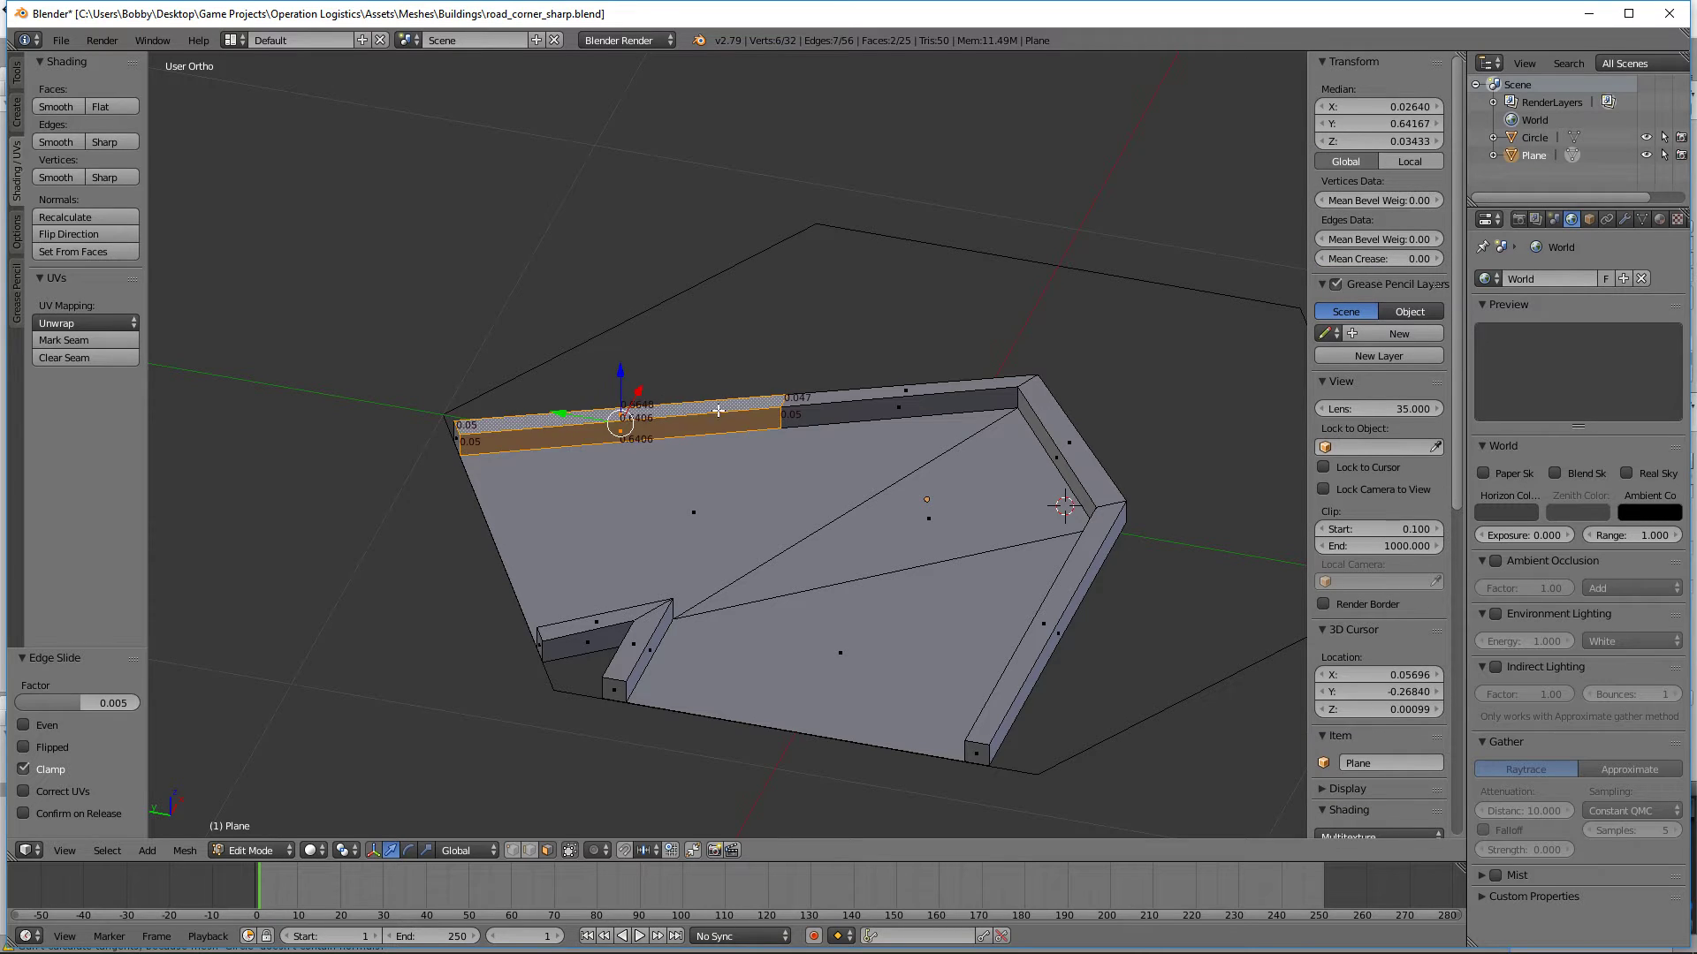
pyautogui.moveTo(717, 410); pyautogui.dragTo(888, 492, button='middle')
pyautogui.keyDown('shift'); pyautogui.rightClick(838, 451); pyautogui.keyUp('shift')
pyautogui.press('x')
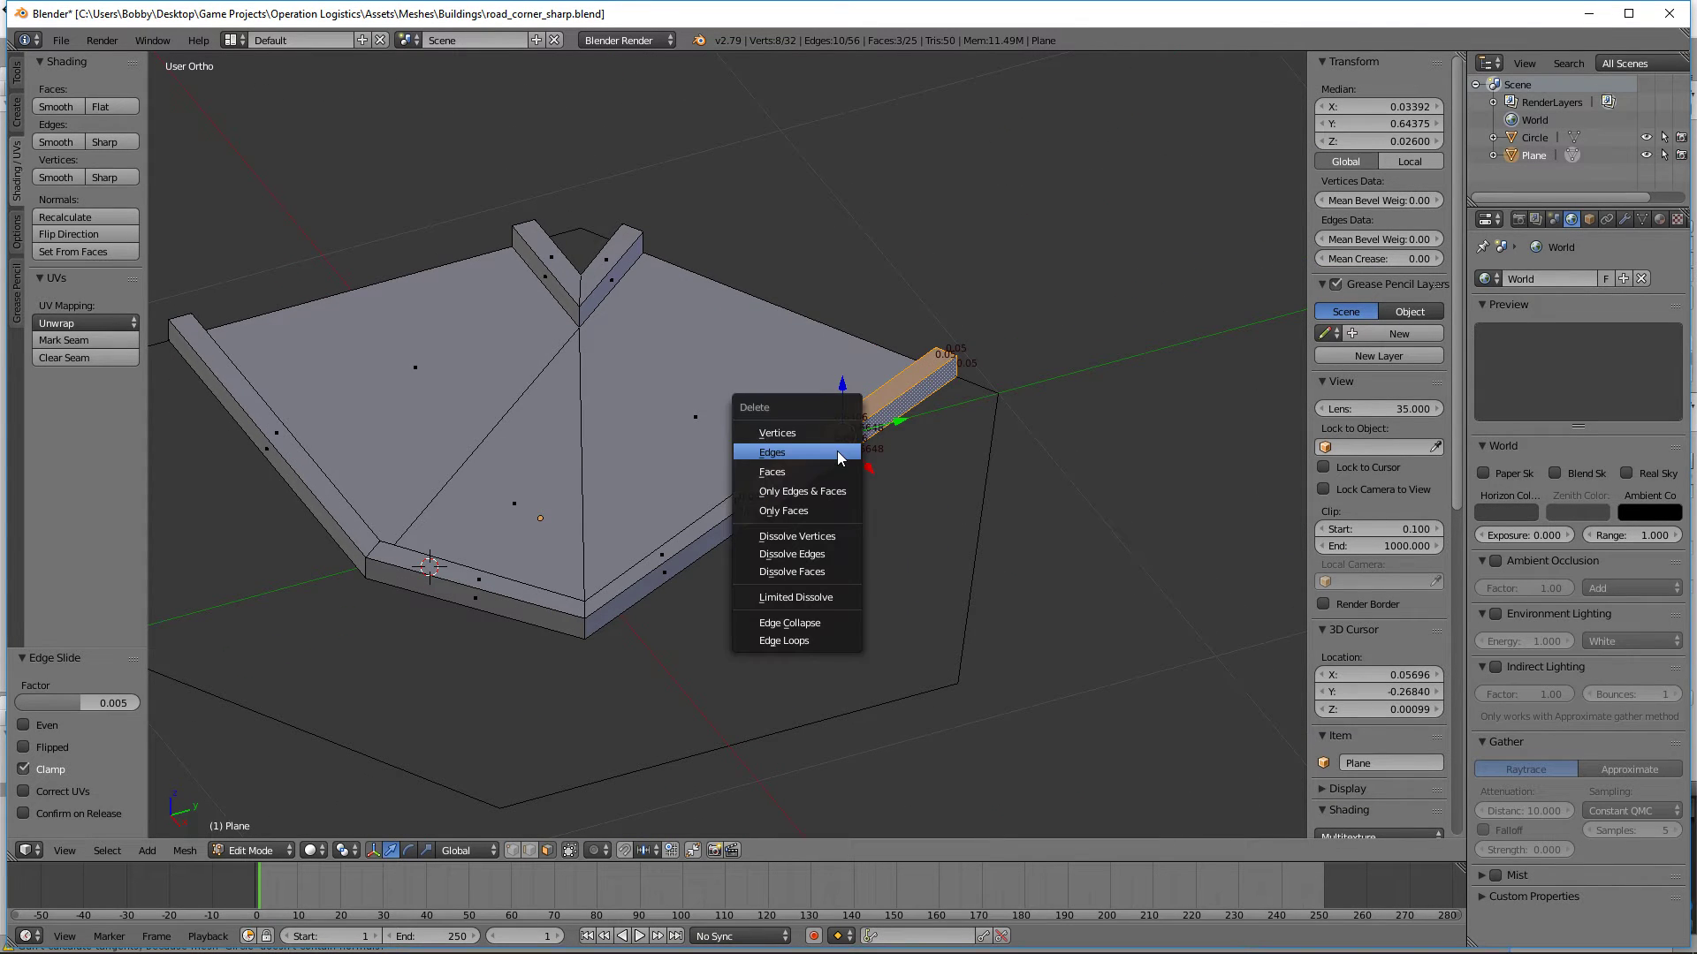
pyautogui.click(838, 452)
pyautogui.hotkey('ctrl', 'z')
pyautogui.press('x')
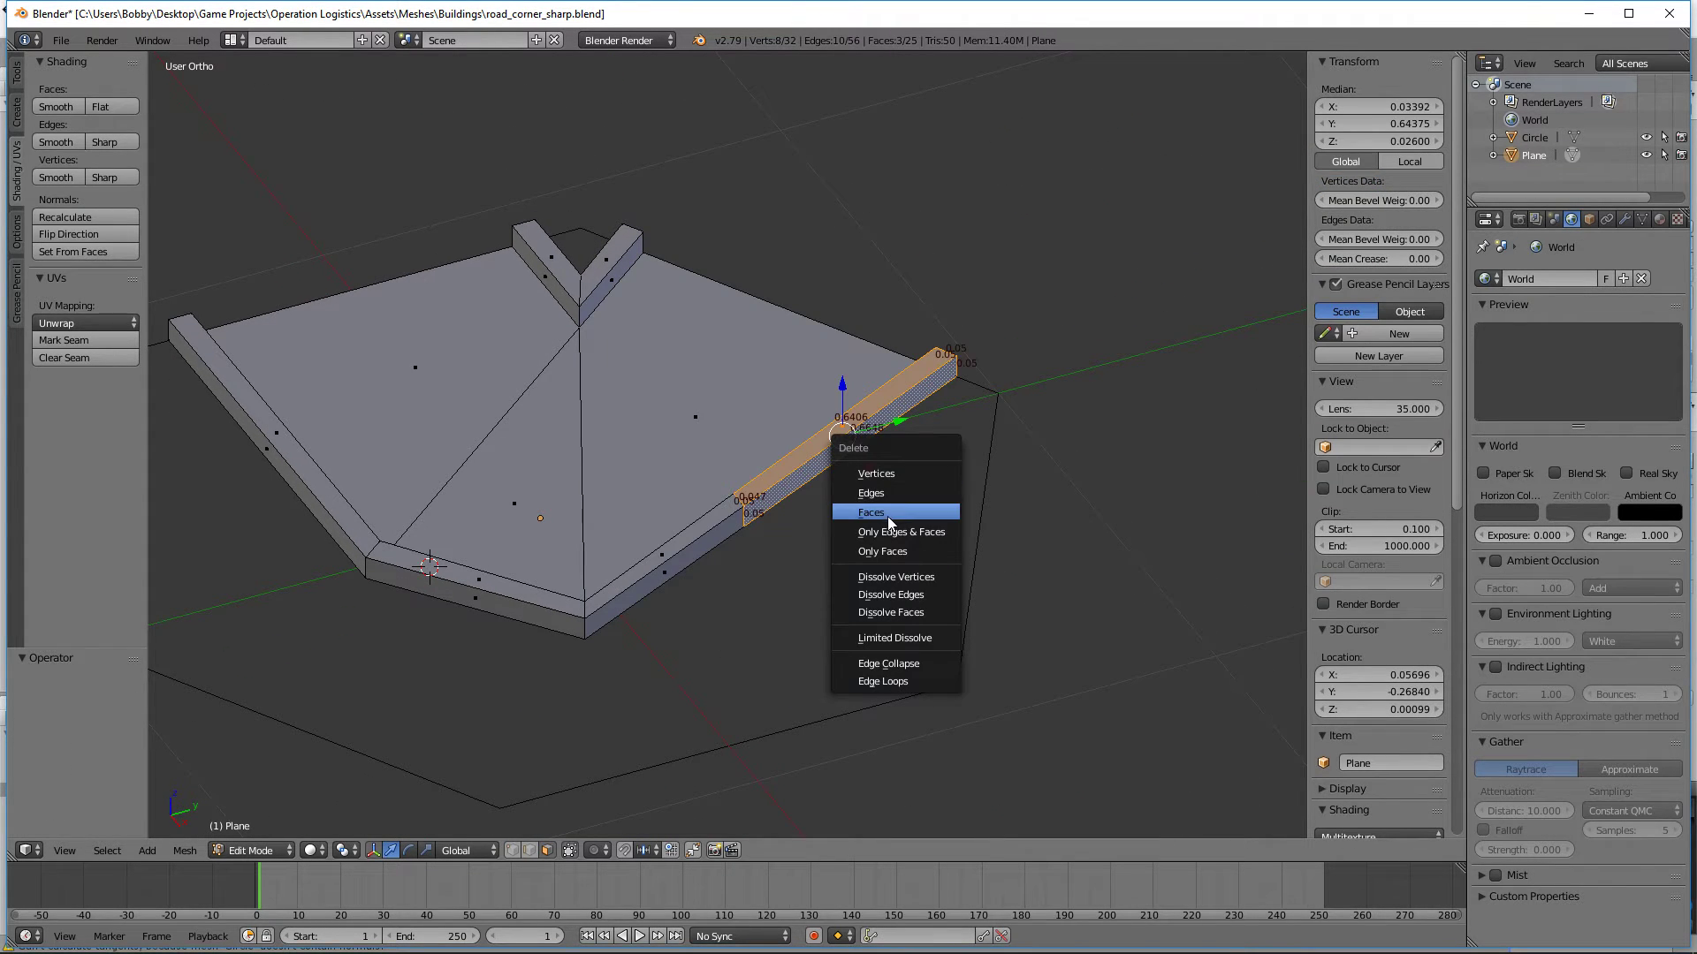
pyautogui.click(888, 514)
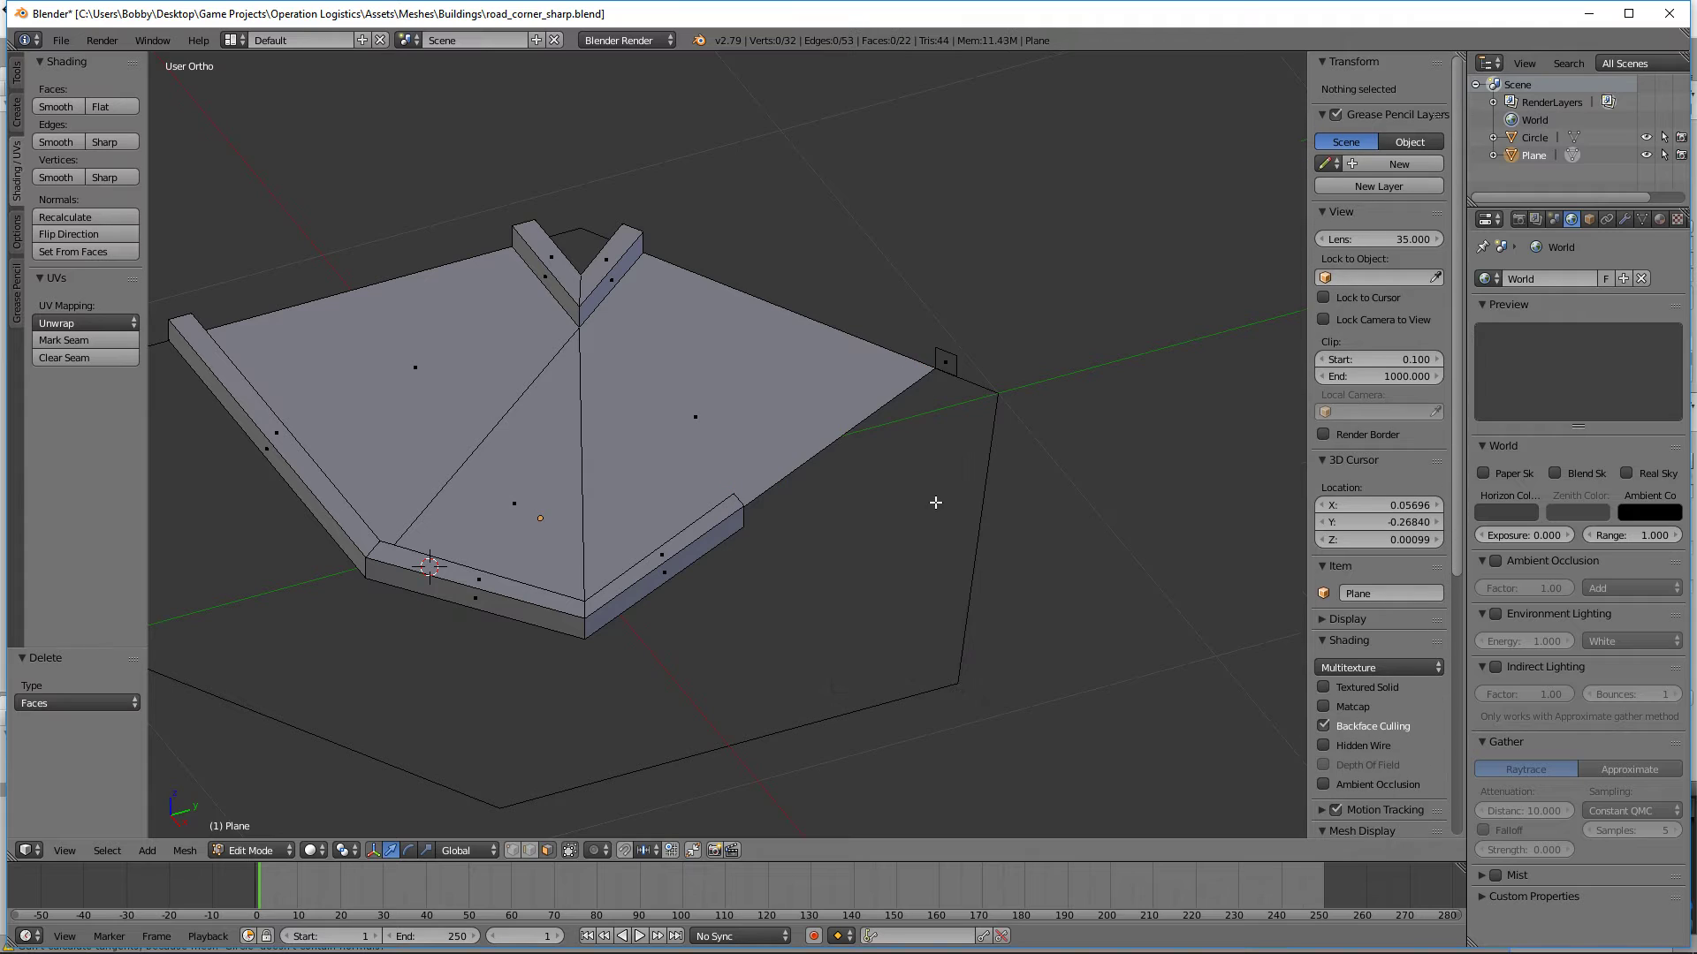
# Step: Extrude the remaining curb end face at the hexagon's border -1.304 along its normal, past the right outer bend
pyautogui.rightClick(936, 365)
pyautogui.press('e')
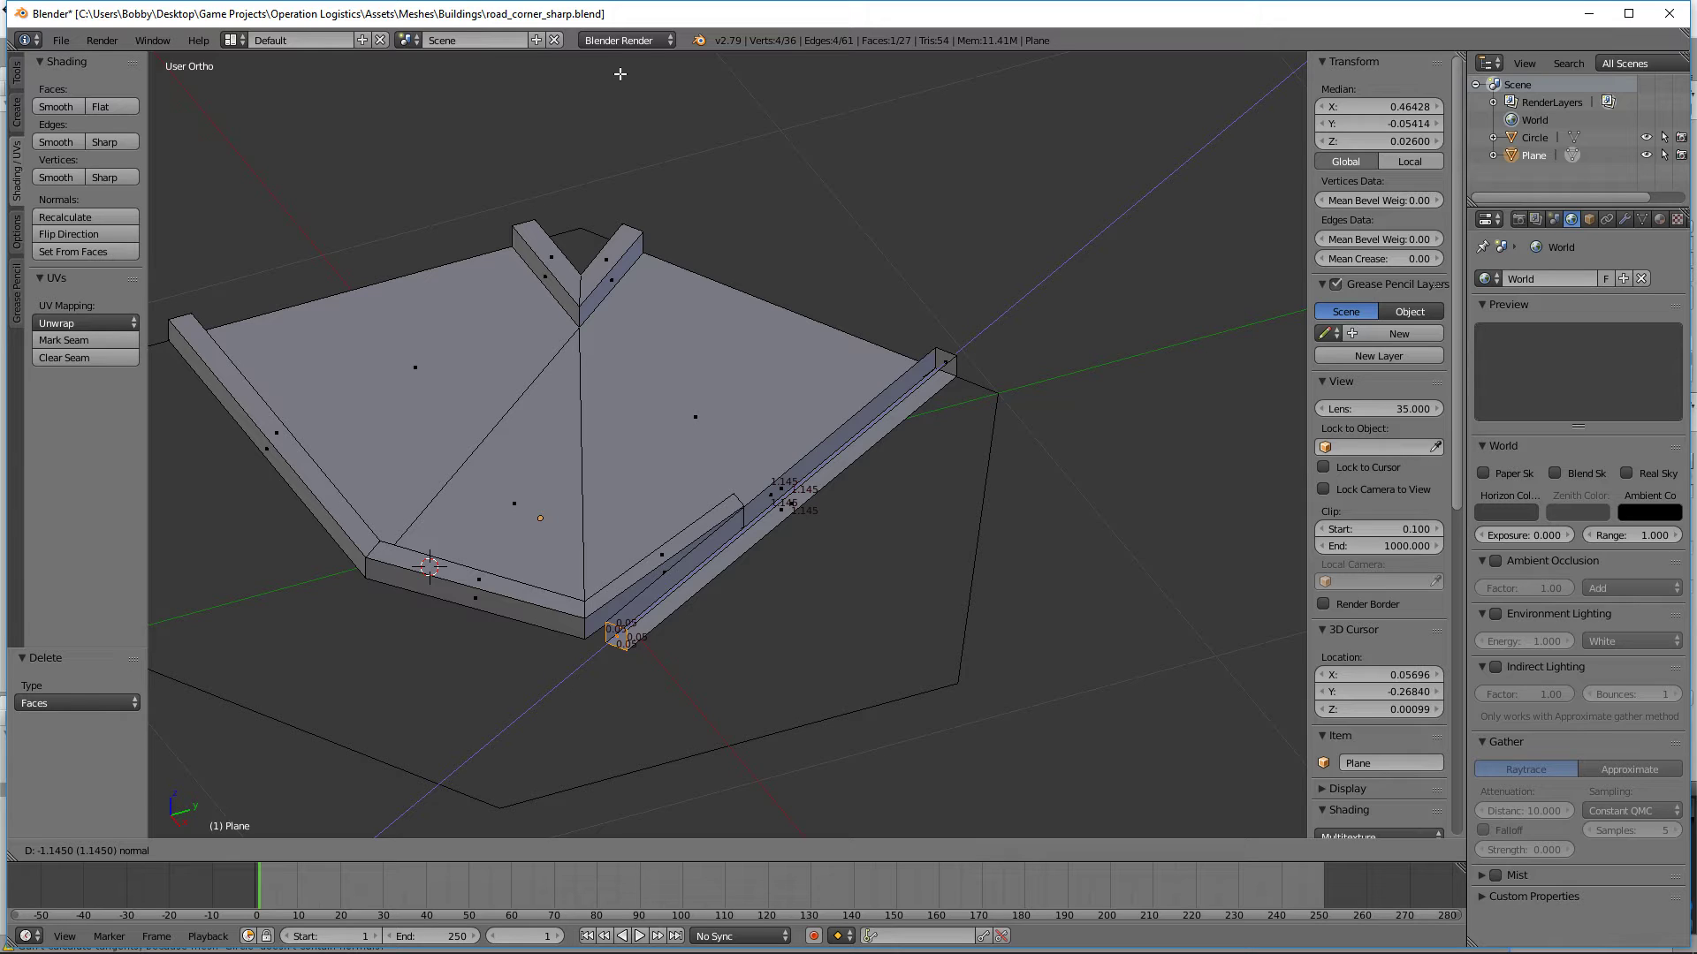
pyautogui.click(582, 122)
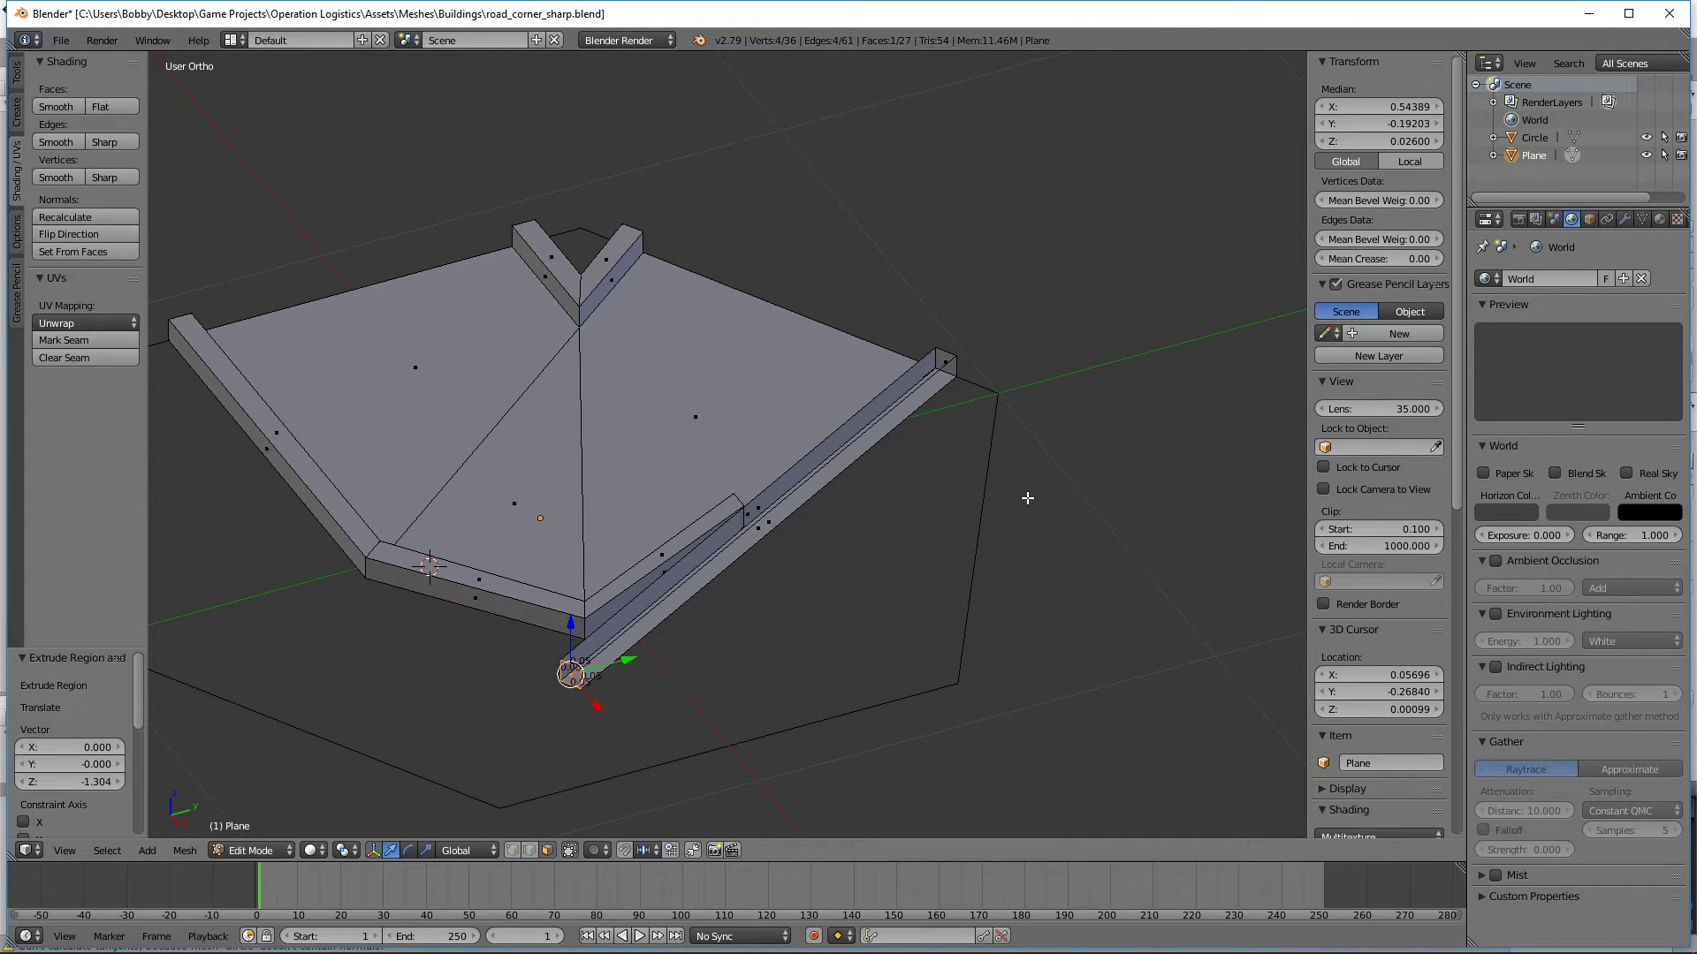
# Step: Delete the four vertices of the old cut across the right outer curb
pyautogui.press('KP_7')
pyautogui.keyDown('shift'); pyautogui.moveTo(918, 644); pyautogui.dragTo(871, 492, button='middle'); pyautogui.keyUp('shift')
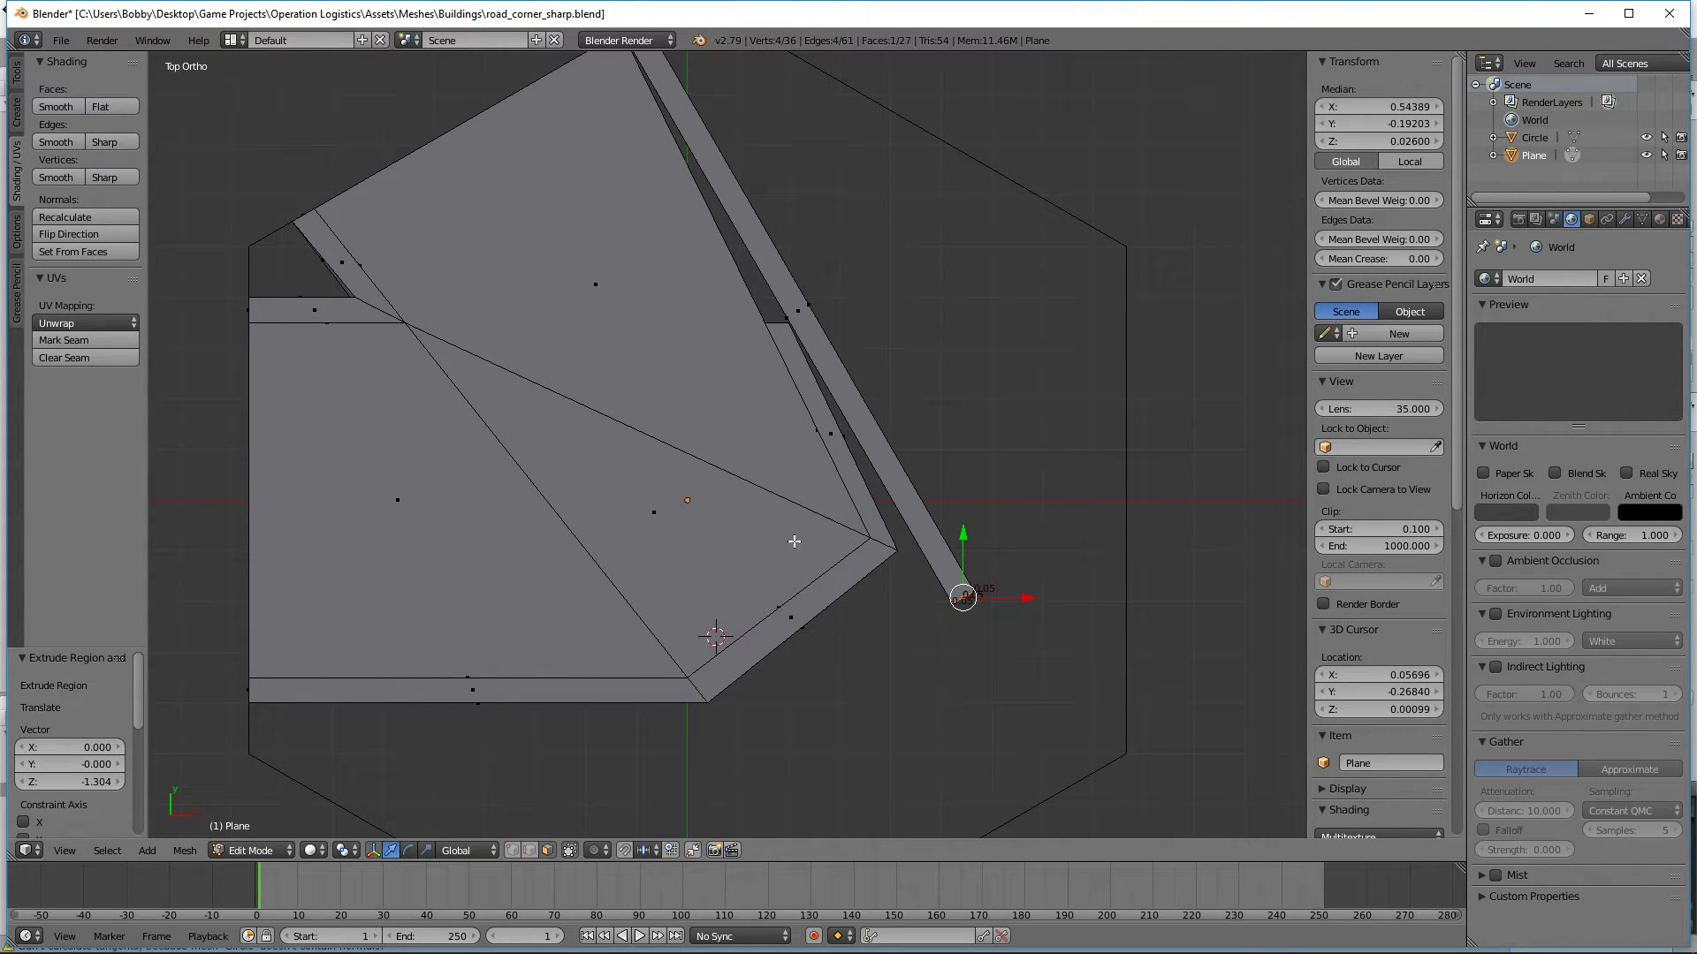
pyautogui.moveTo(794, 541); pyautogui.dragTo(972, 495, button='middle')
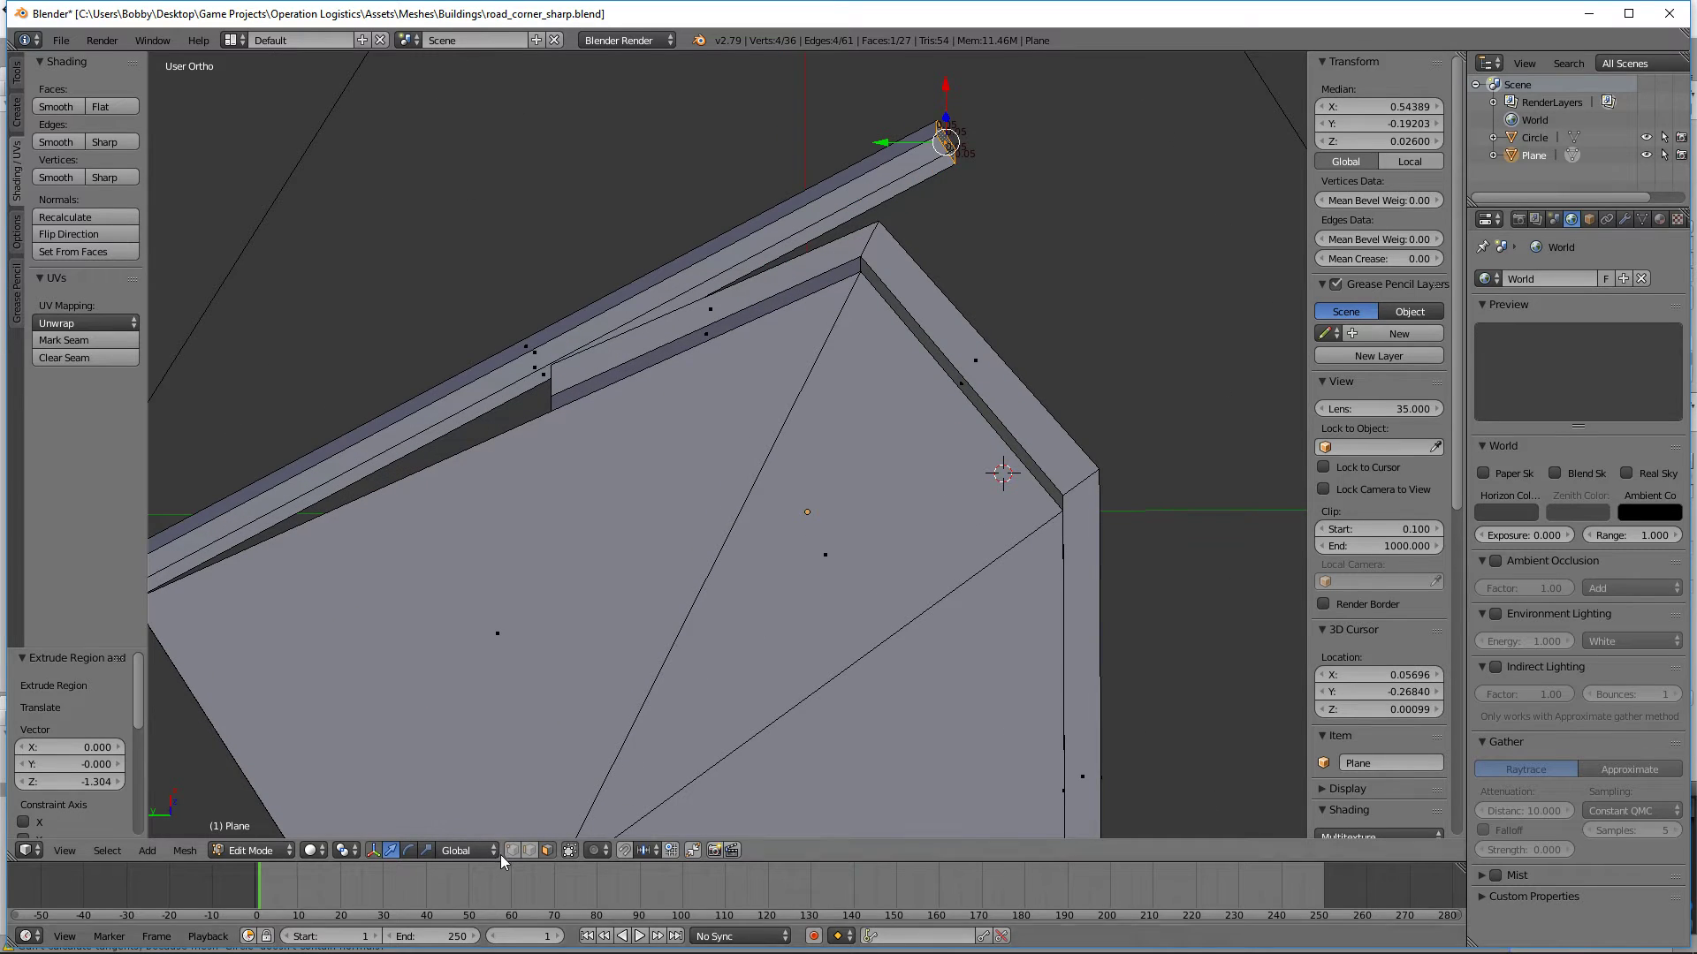
pyautogui.keyDown('alt'); pyautogui.rightClick(555, 386); pyautogui.keyUp('alt')
pyautogui.press('x')
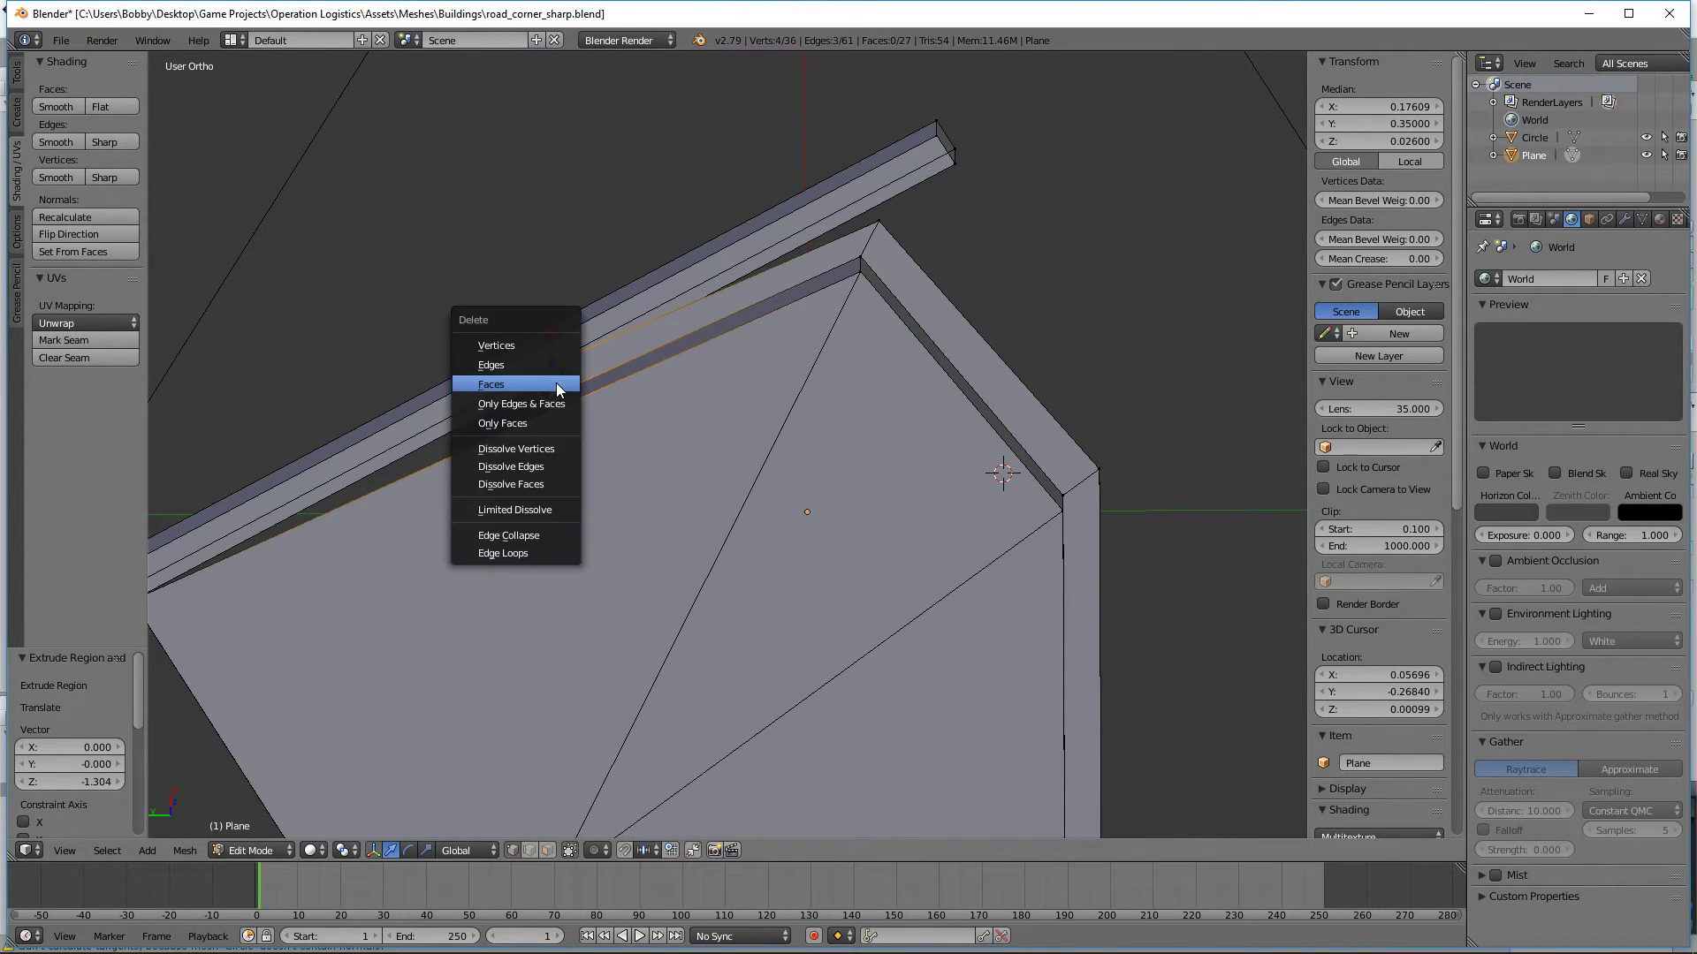
pyautogui.click(520, 343)
pyautogui.hotkey('ctrl', 'z')
pyautogui.press('x')
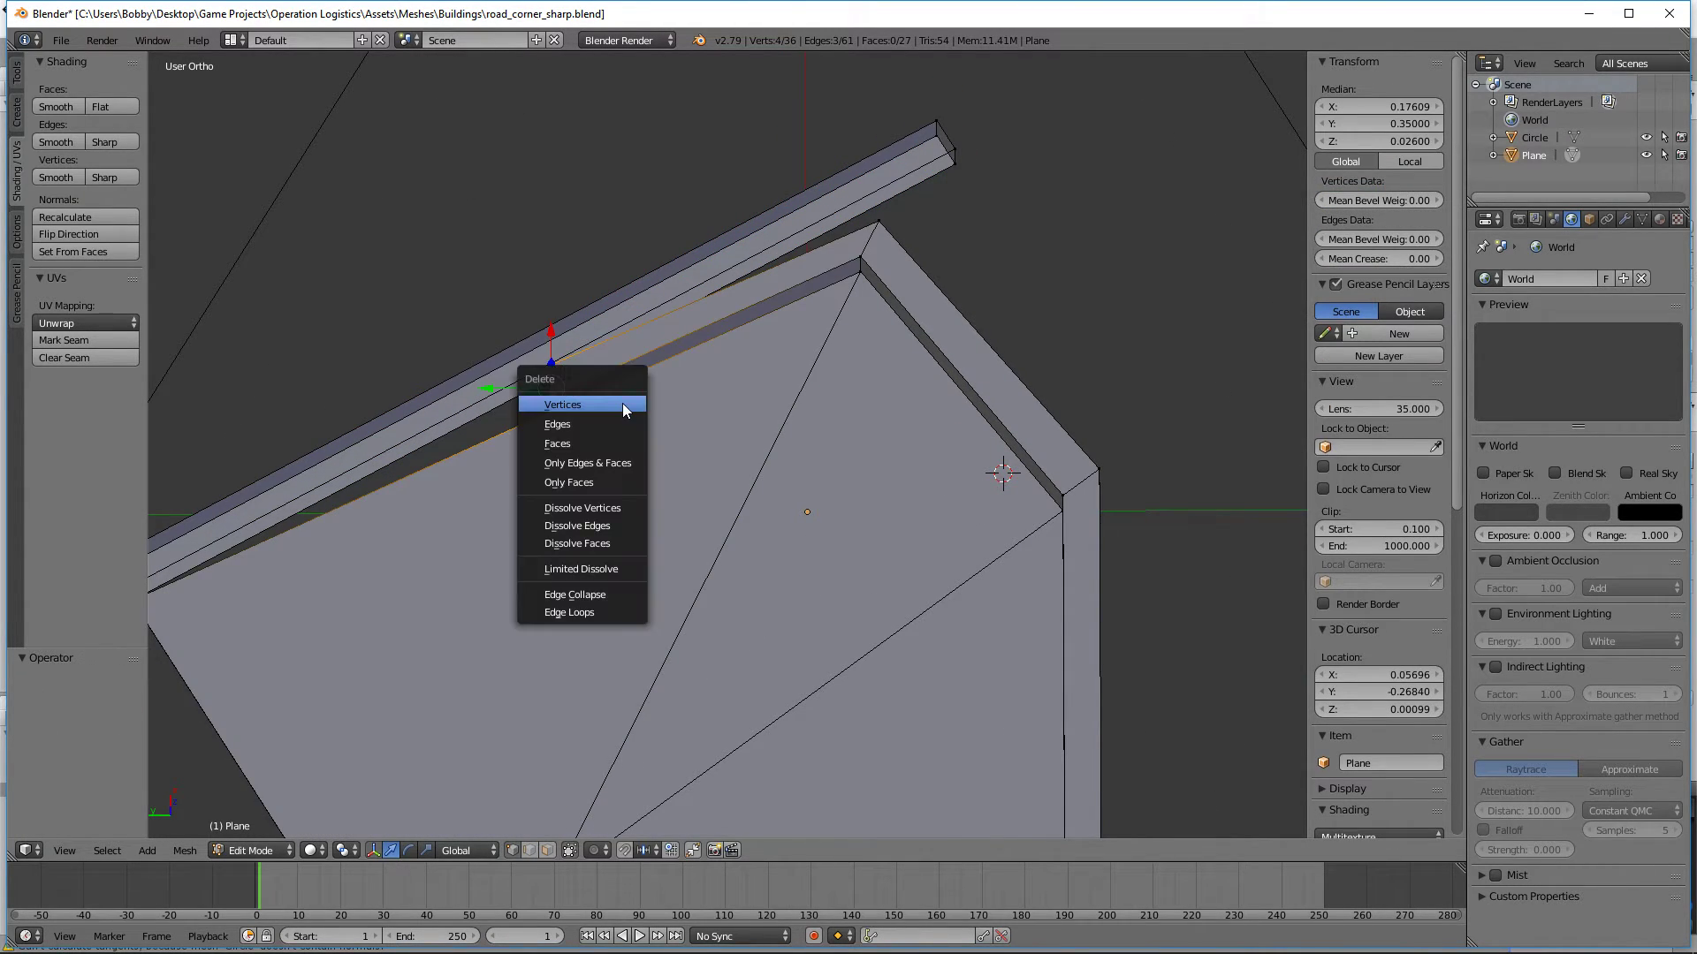
pyautogui.click(623, 406)
# Step: Delete the four vertices at the open outer curb end beside the newly extruded curb, together with their attached faces
pyautogui.moveTo(623, 409); pyautogui.dragTo(774, 446, button='middle')
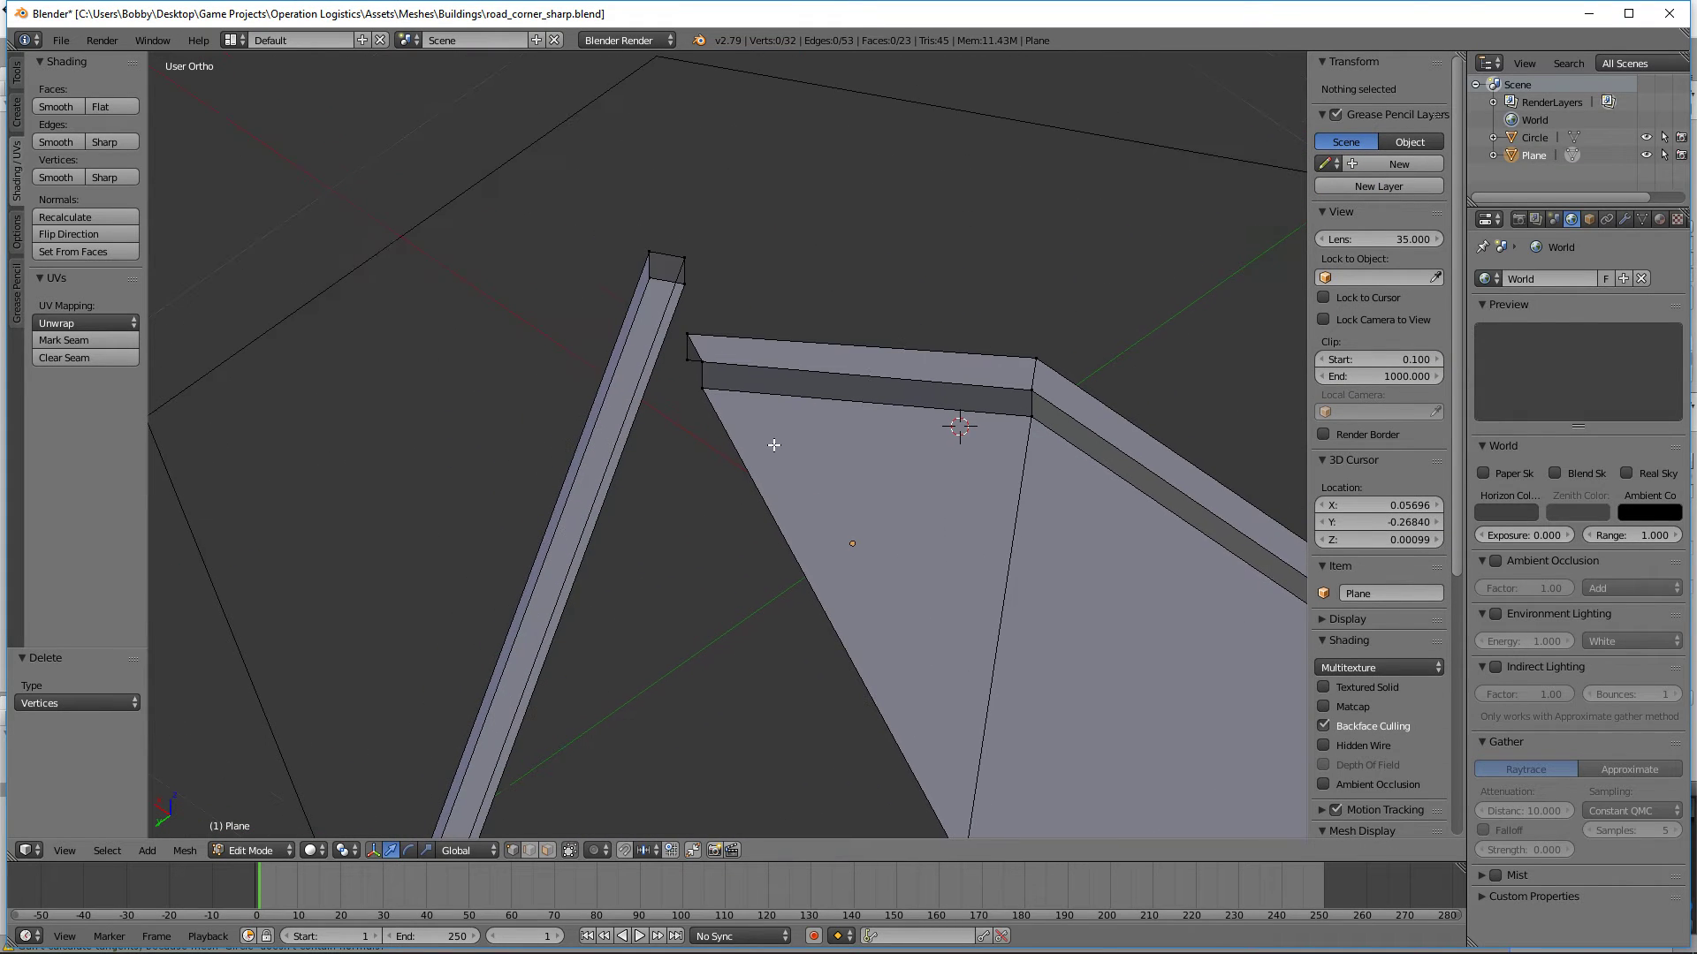
pyautogui.keyDown('alt'); pyautogui.rightClick(685, 367); pyautogui.keyUp('alt')
pyautogui.press('x')
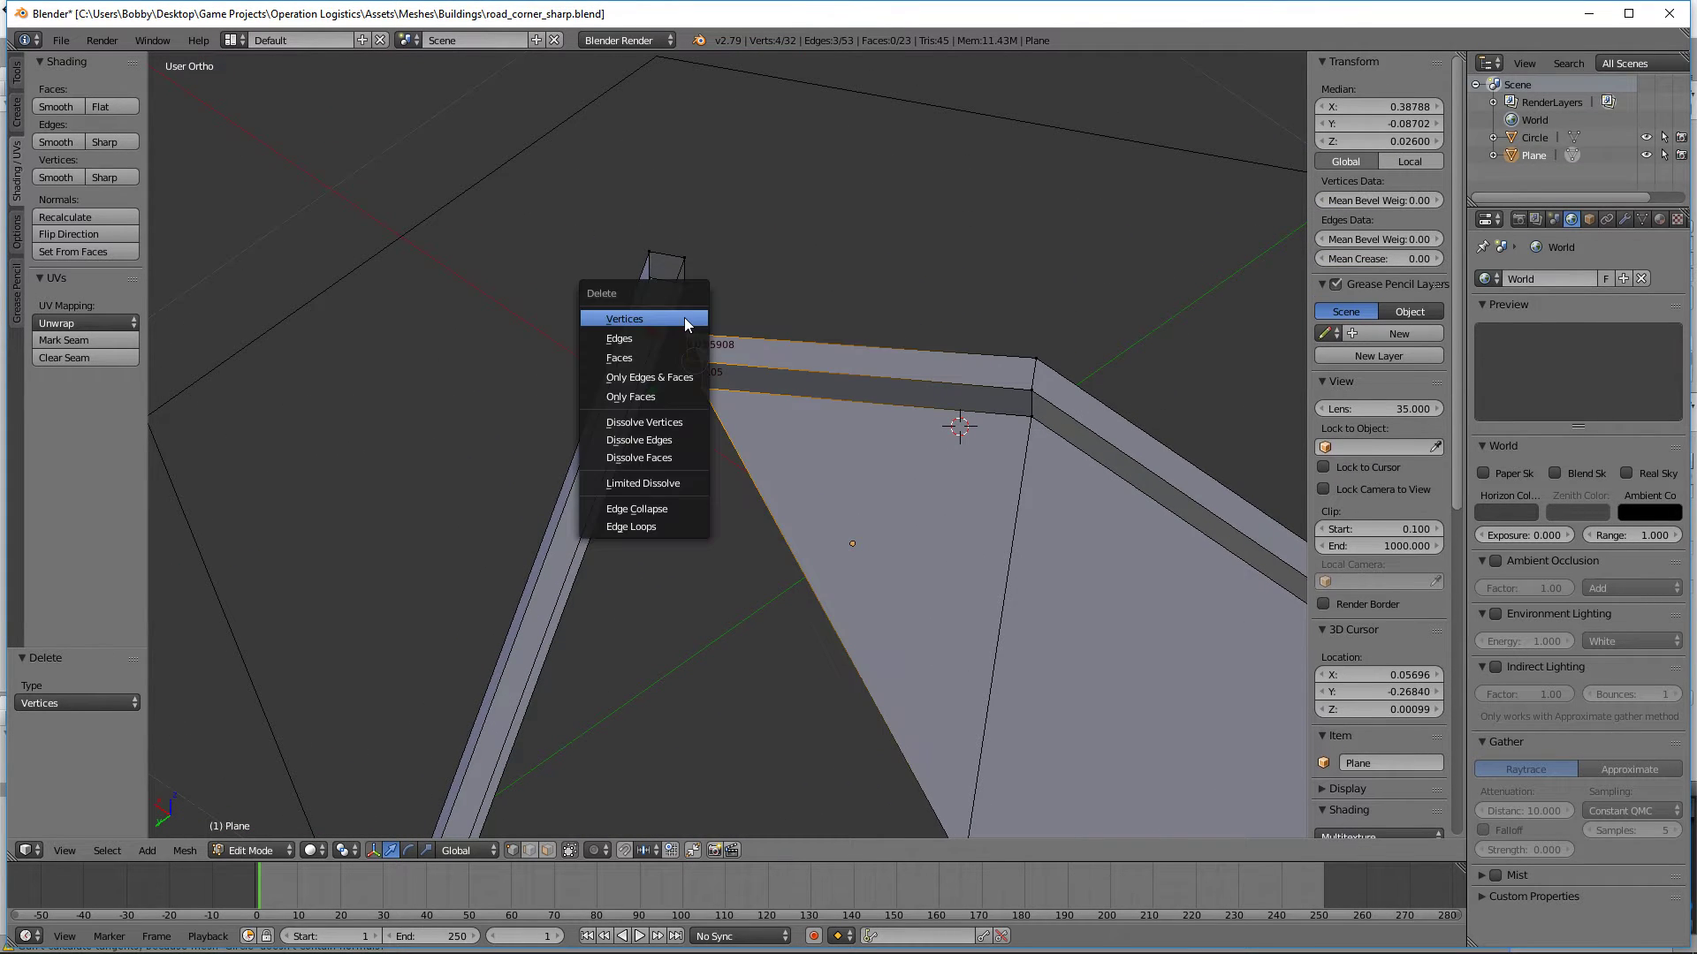
pyautogui.click(686, 320)
pyautogui.moveTo(674, 303); pyautogui.dragTo(1066, 455, button='middle')
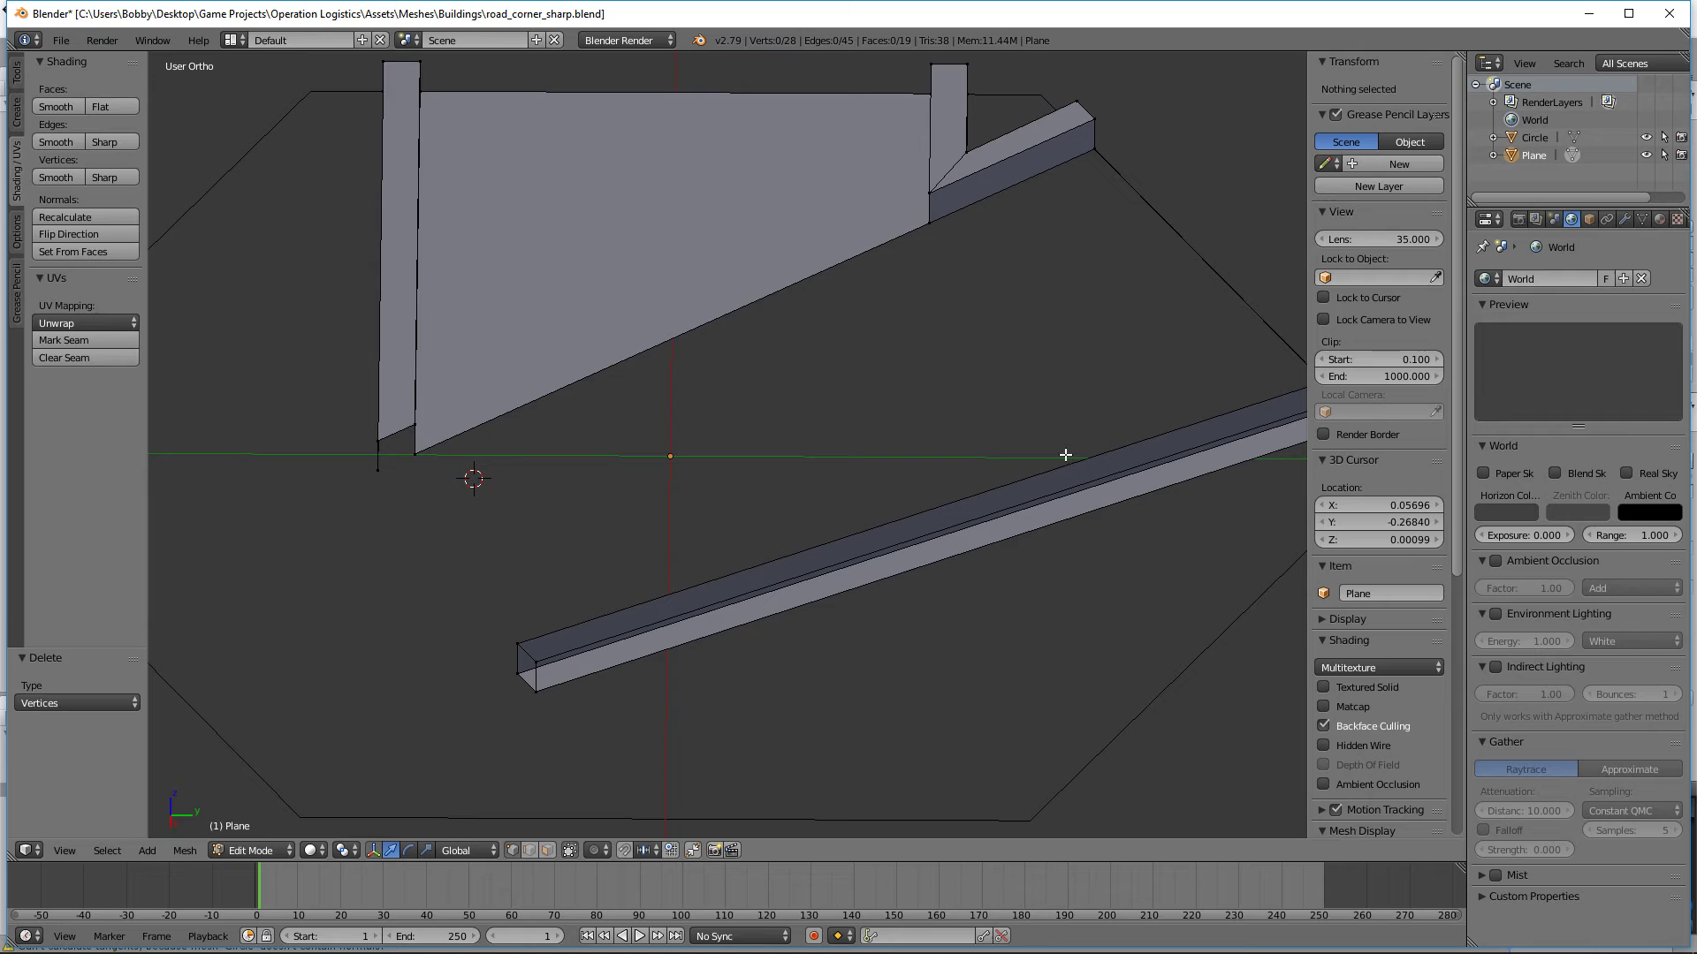
# Step: Fill the open curb end at the lower outer bend with a face and extrude it 0.728 along its normal, across the other curb
pyautogui.keyDown('alt'); pyautogui.rightClick(405, 458); pyautogui.keyUp('alt')
pyautogui.press('e')
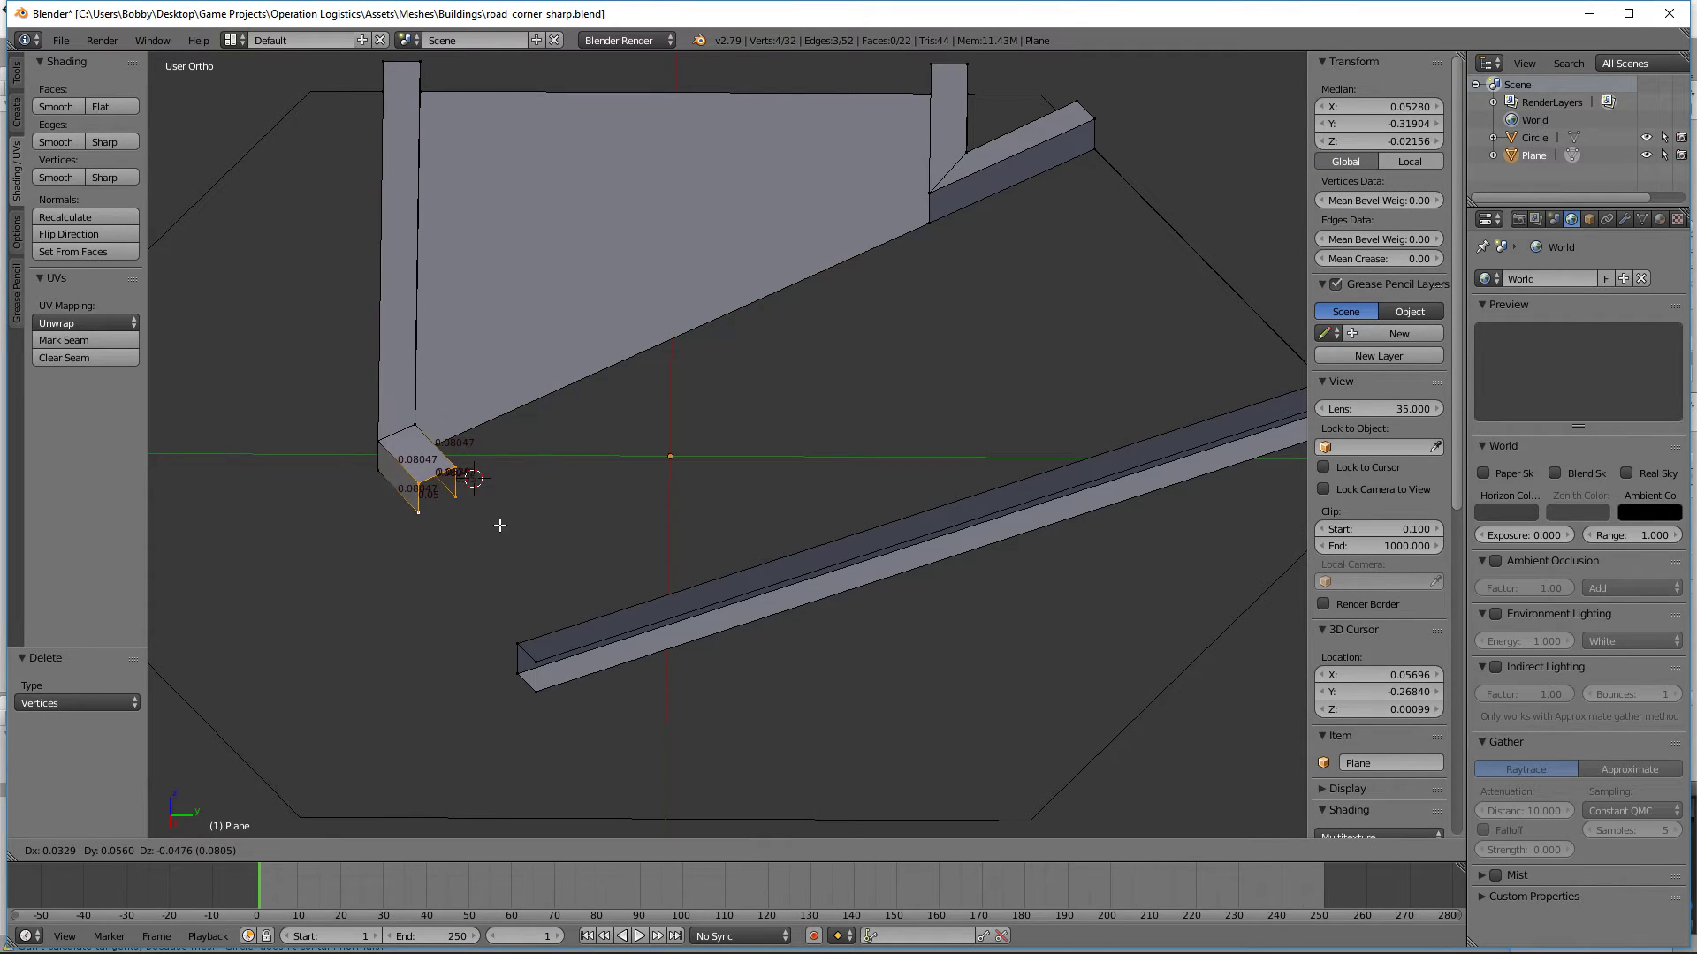
pyautogui.press('Escape')
pyautogui.hotkey('ctrl', 'z')
pyautogui.press('f')
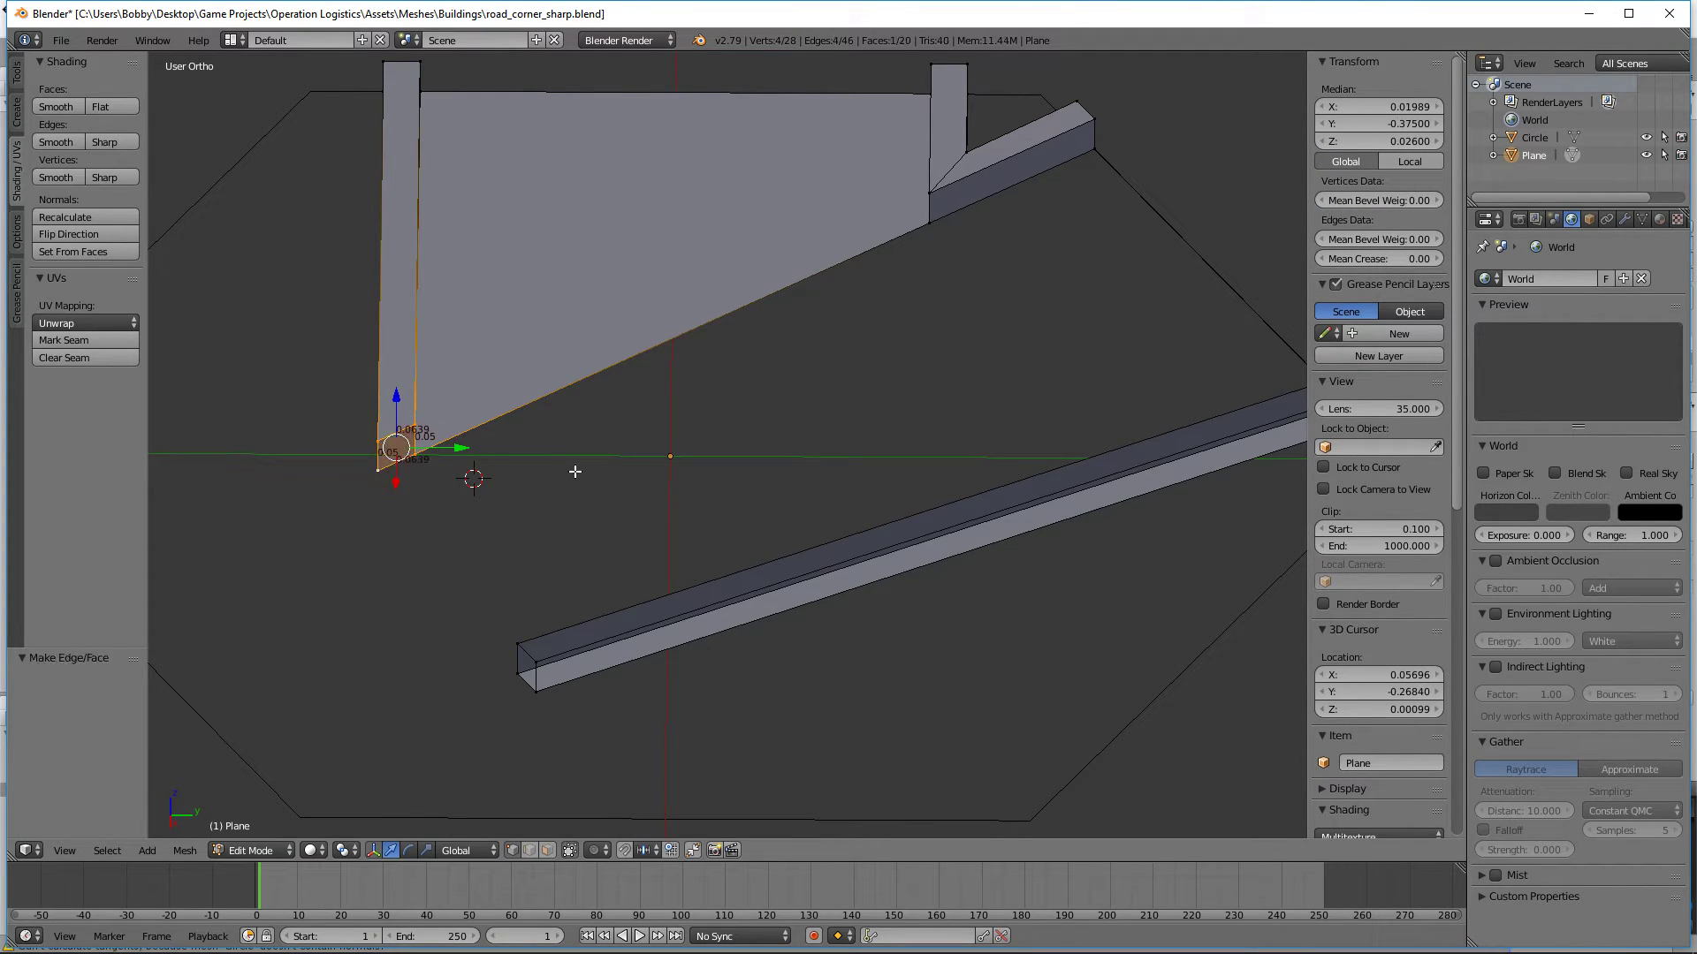
pyautogui.press('e')
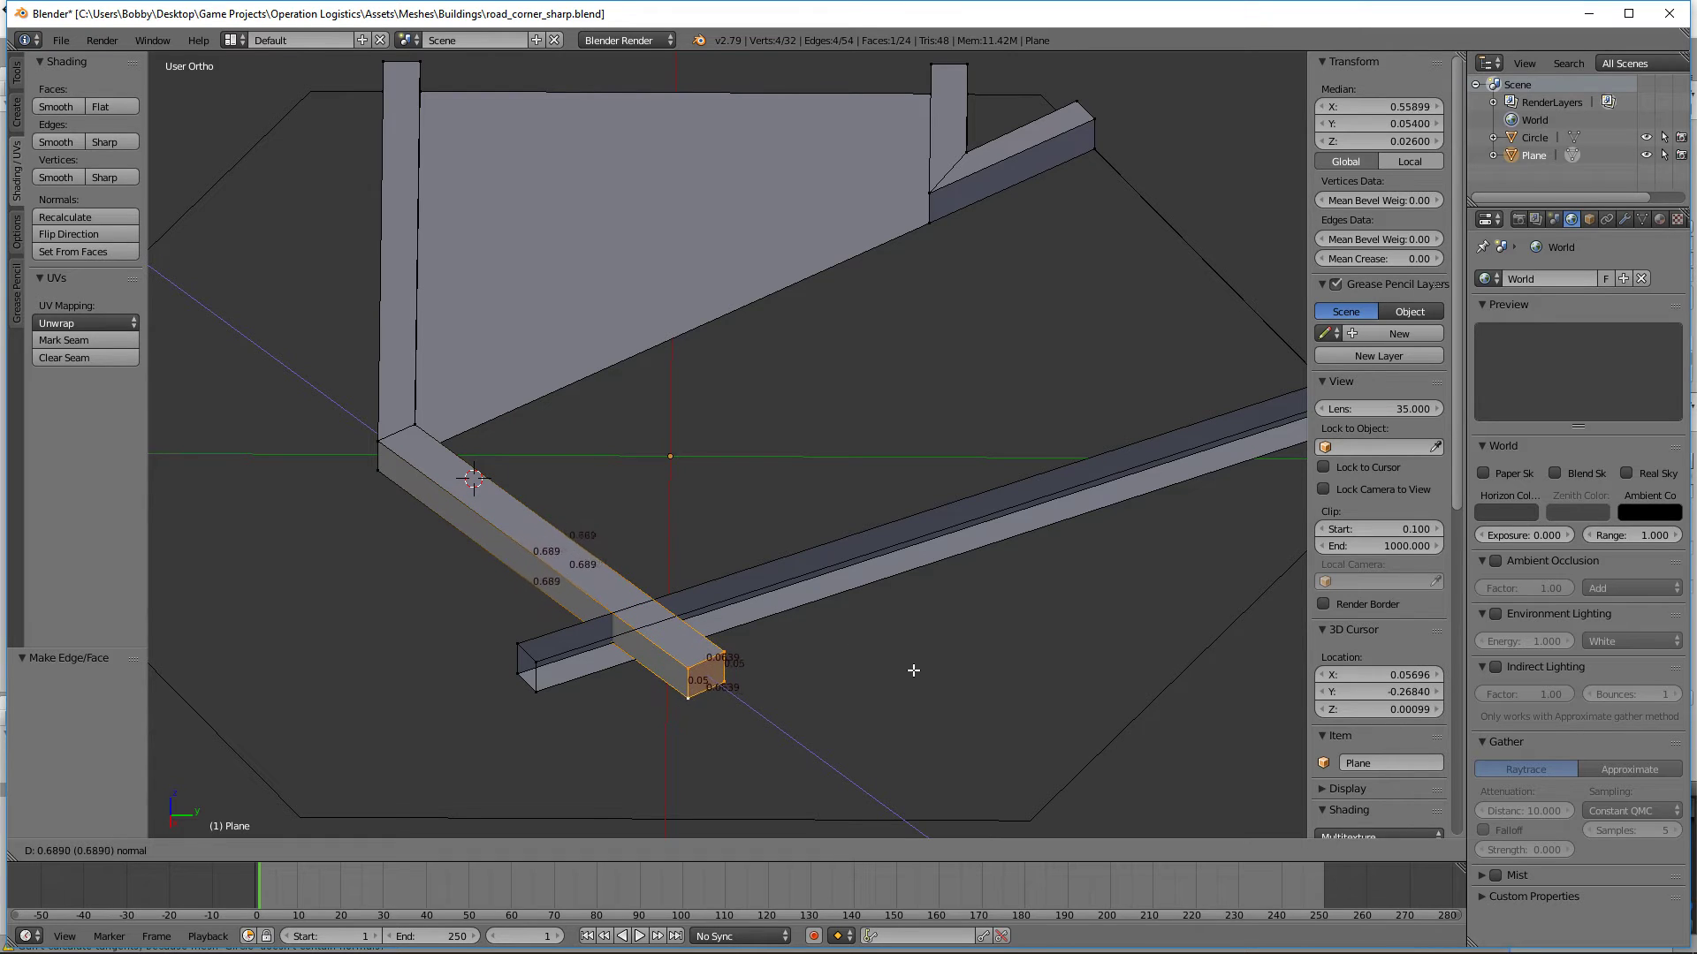
pyautogui.click(914, 678)
pyautogui.press('KP_7')
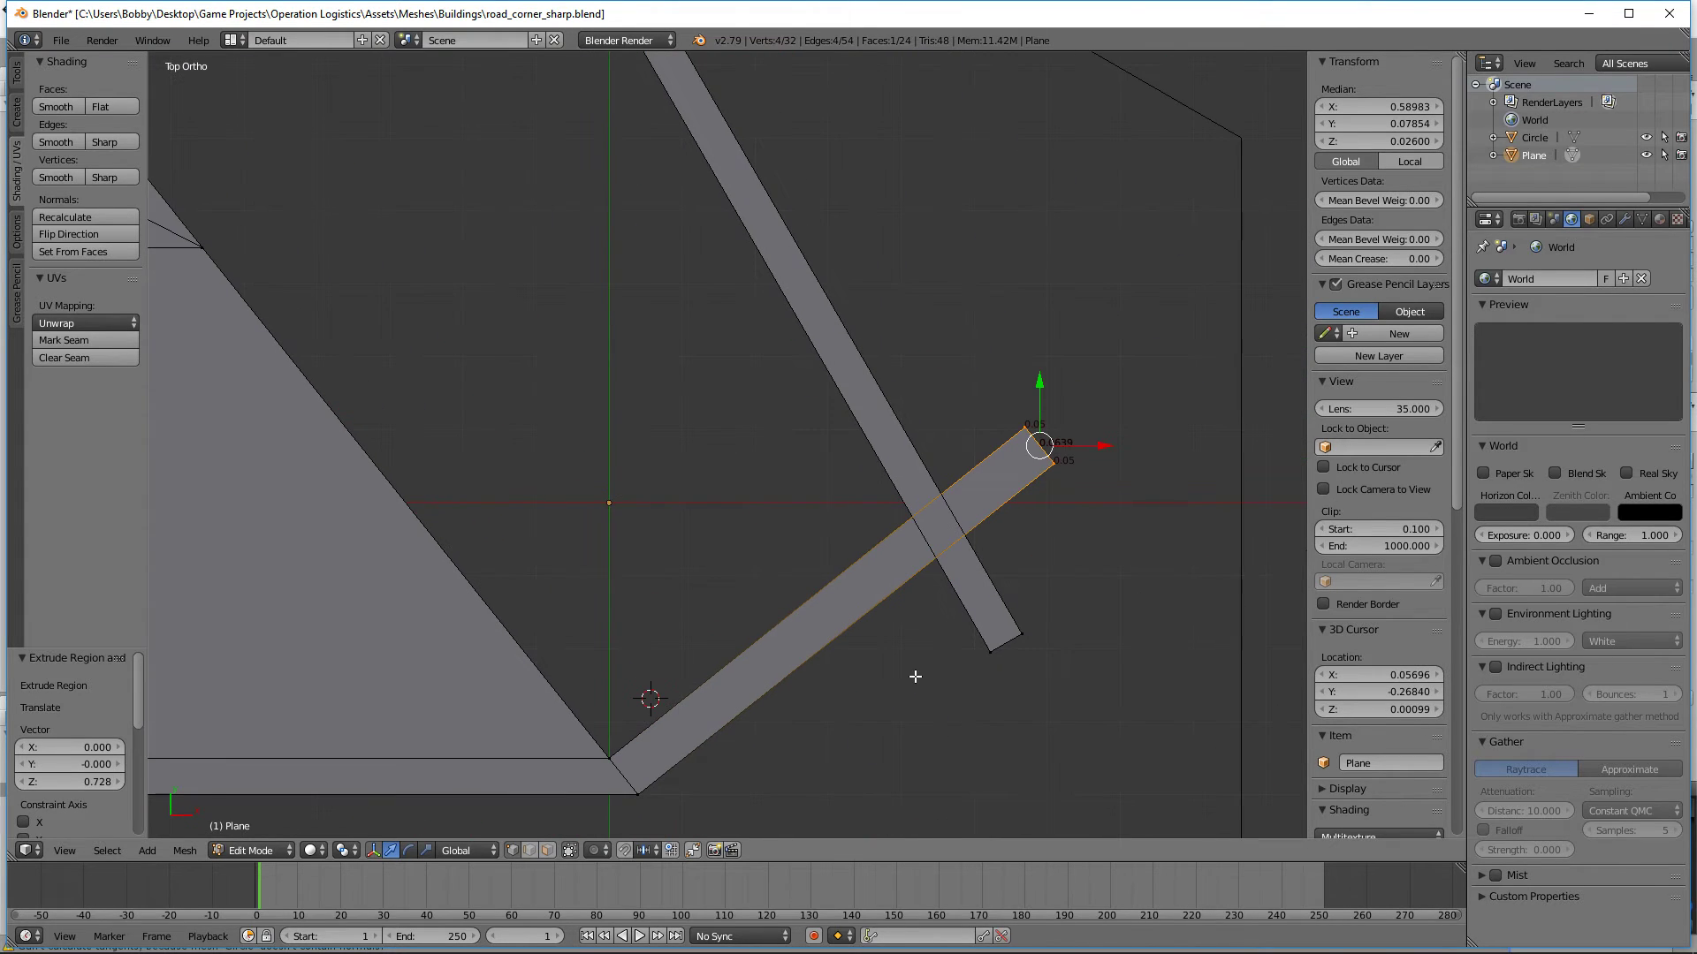
pyautogui.press('a')
# Step: Add a single loop cut to the extruded curb and slide it to the far side of its crossing with the other curb
pyautogui.scroll(-4, 836, 582)
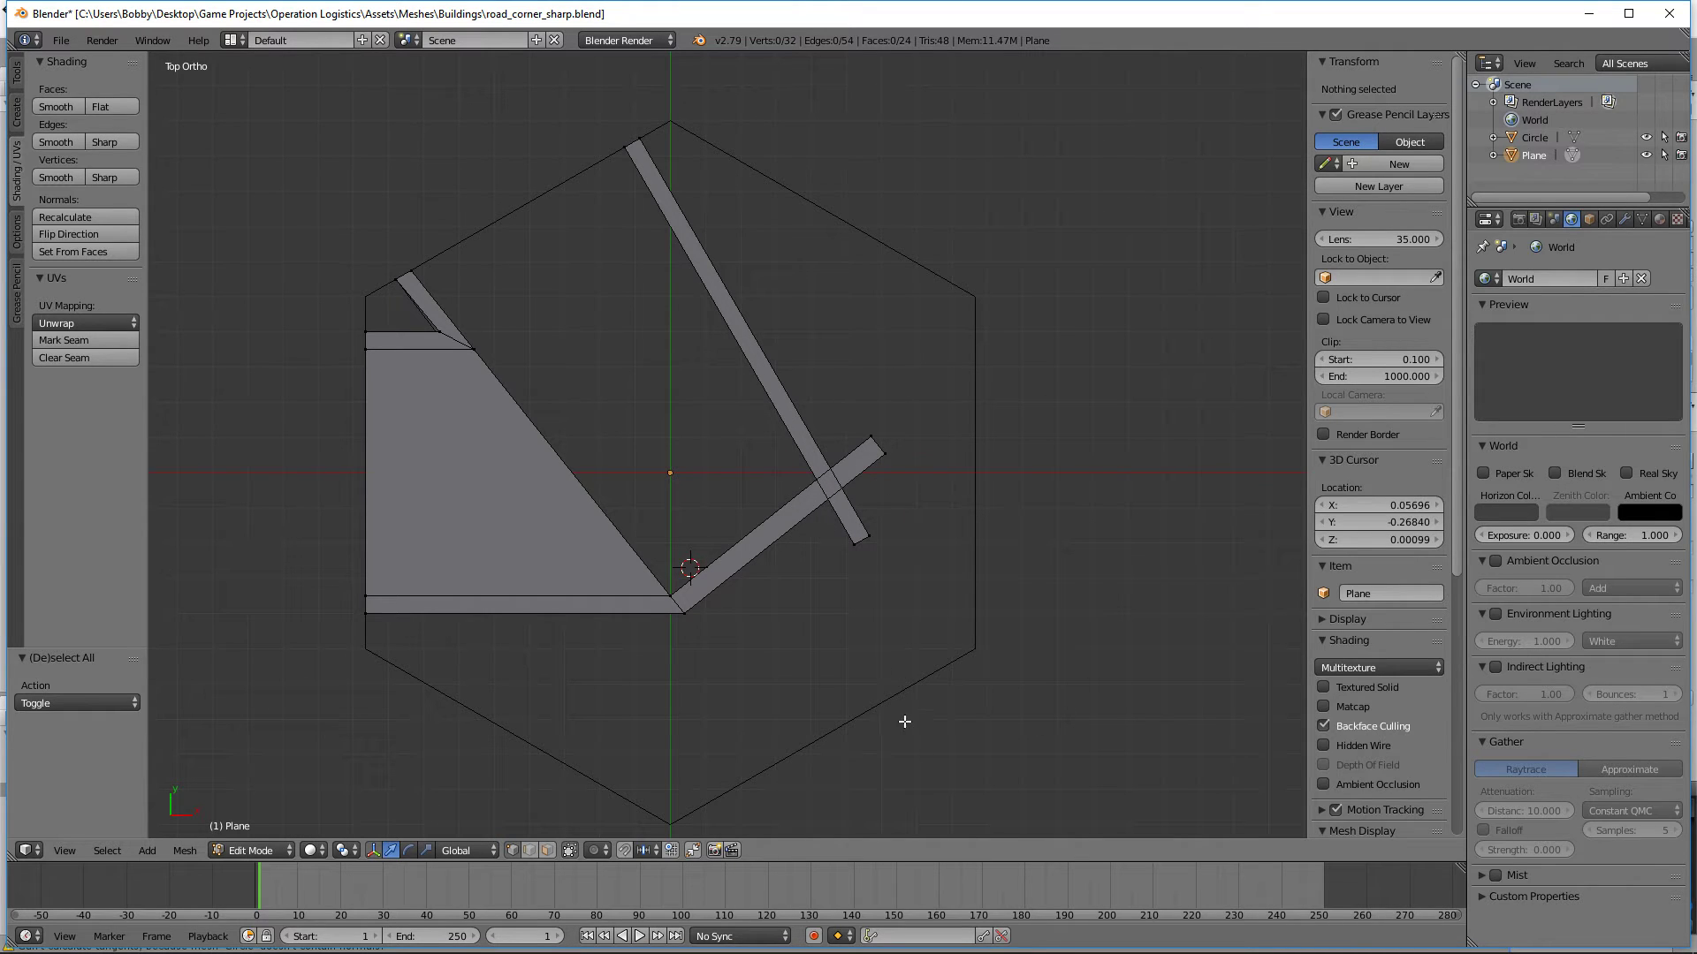
pyautogui.scroll(5, 904, 722)
pyautogui.keyDown('shift'); pyautogui.moveTo(1135, 595); pyautogui.dragTo(959, 548, button='middle'); pyautogui.keyUp('shift')
pyautogui.scroll(3, 959, 509)
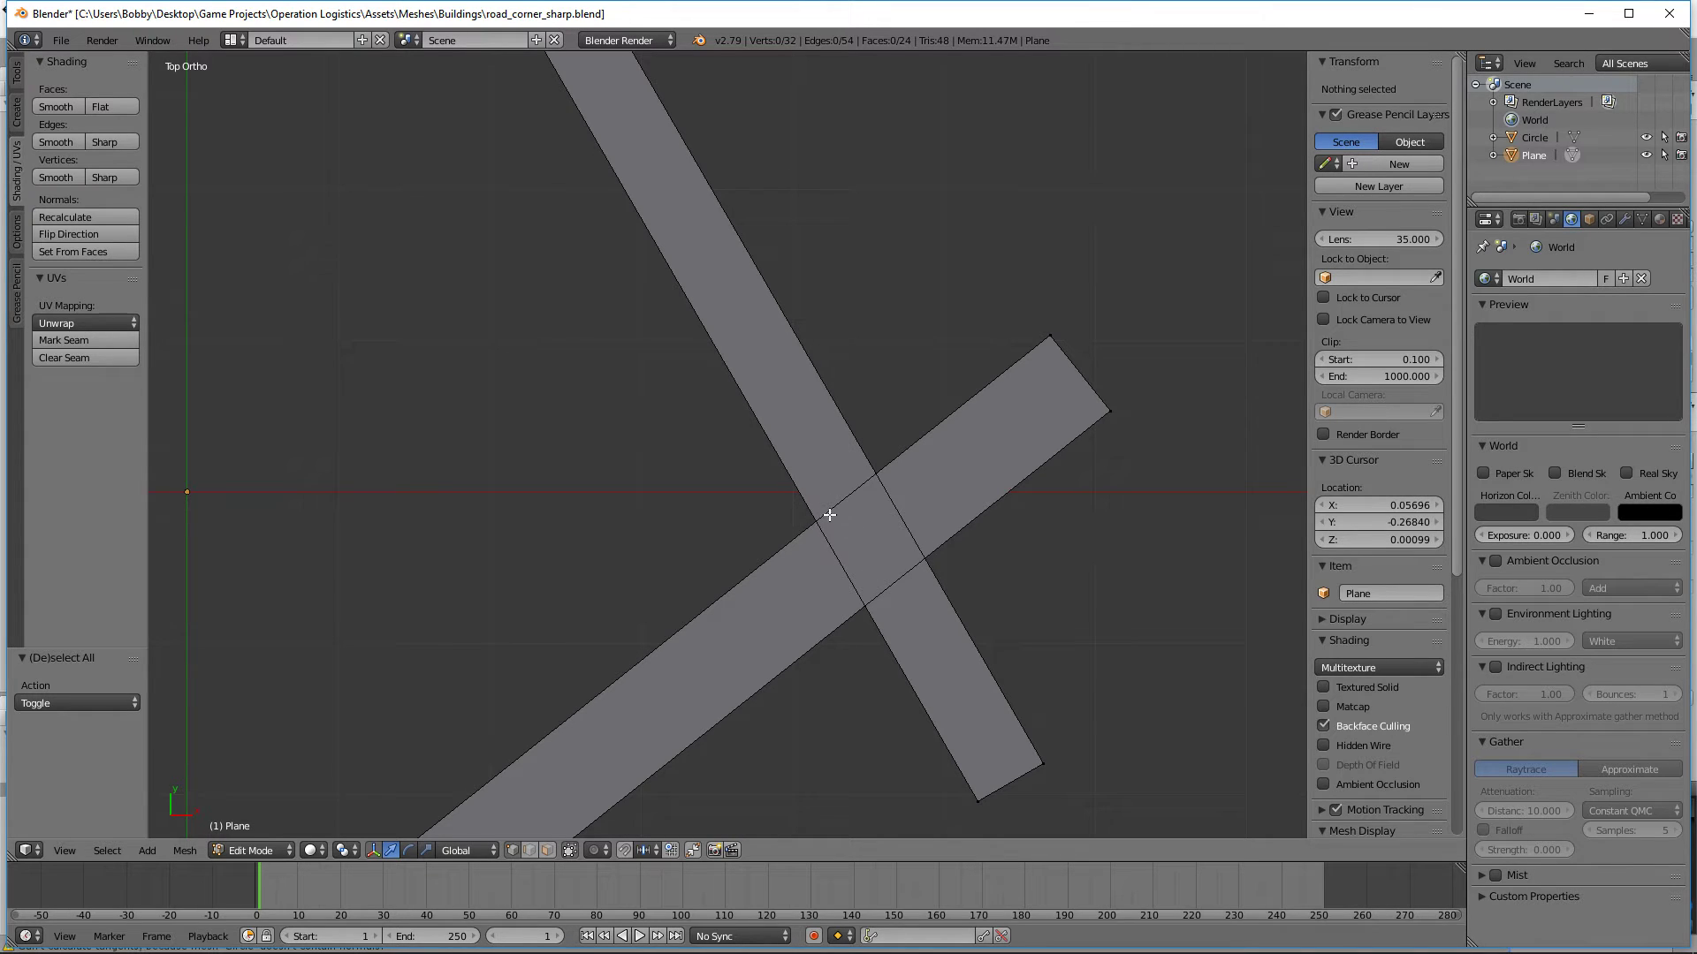
pyautogui.keyDown('shift'); pyautogui.moveTo(947, 651); pyautogui.dragTo(789, 584, button='middle'); pyautogui.keyUp('shift')
pyautogui.scroll(7, 792, 583)
pyautogui.scroll(-6, 792, 583)
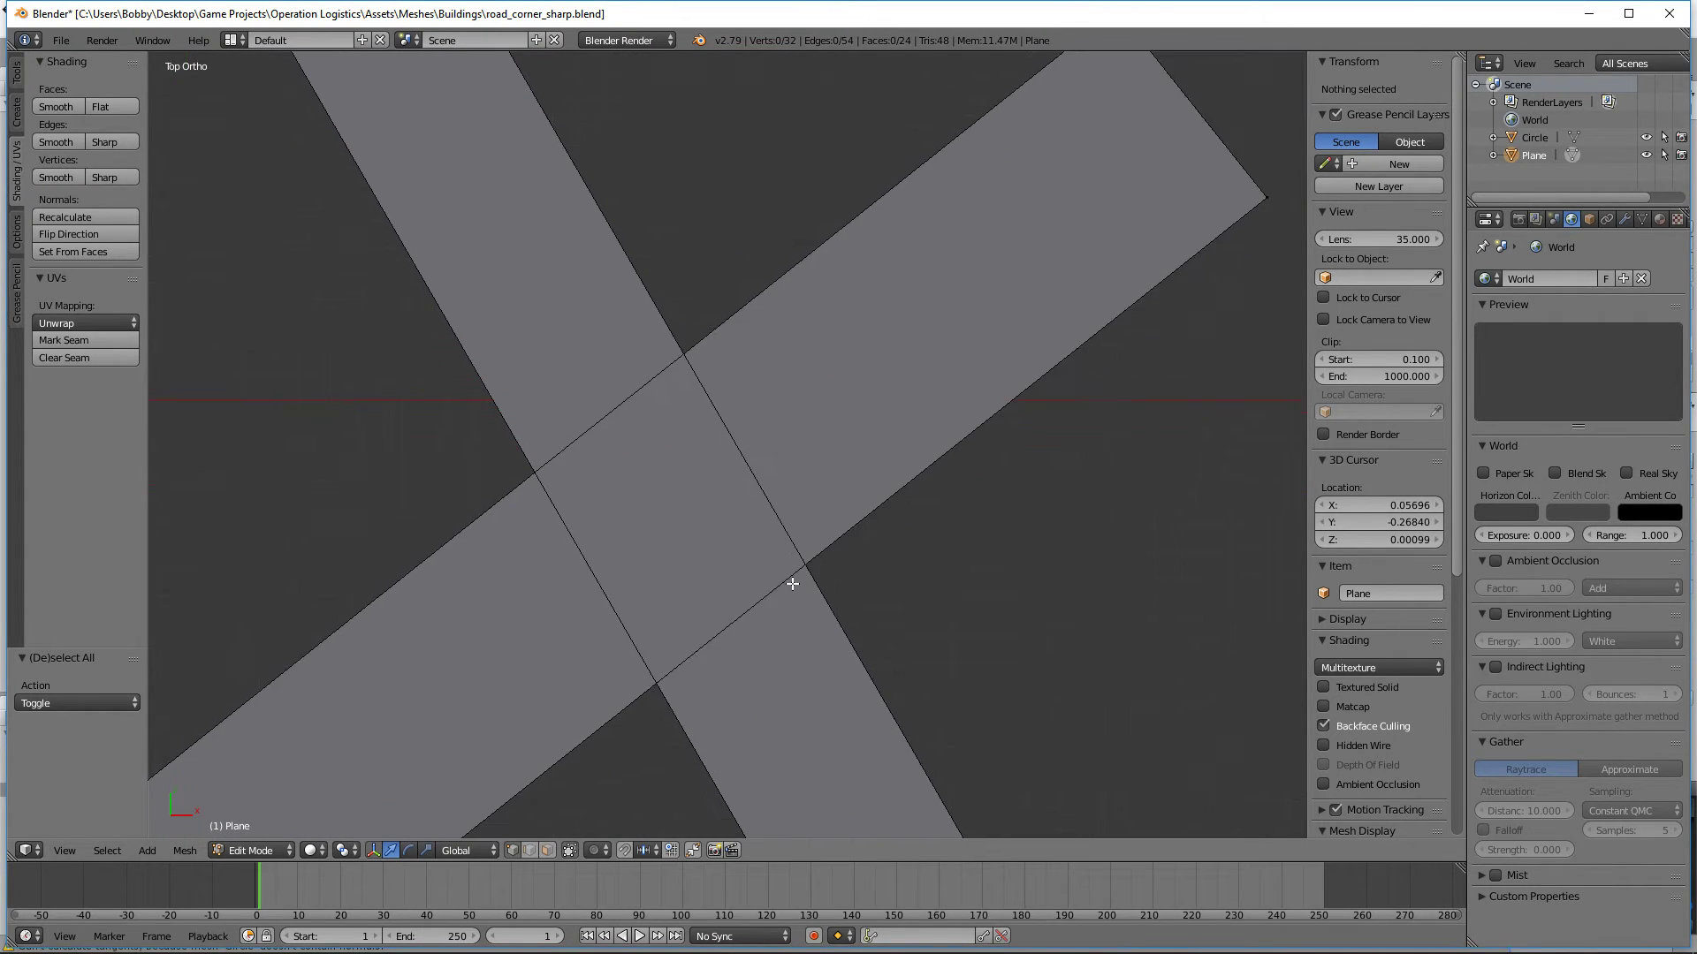
pyautogui.hotkey('ctrl', 'r')
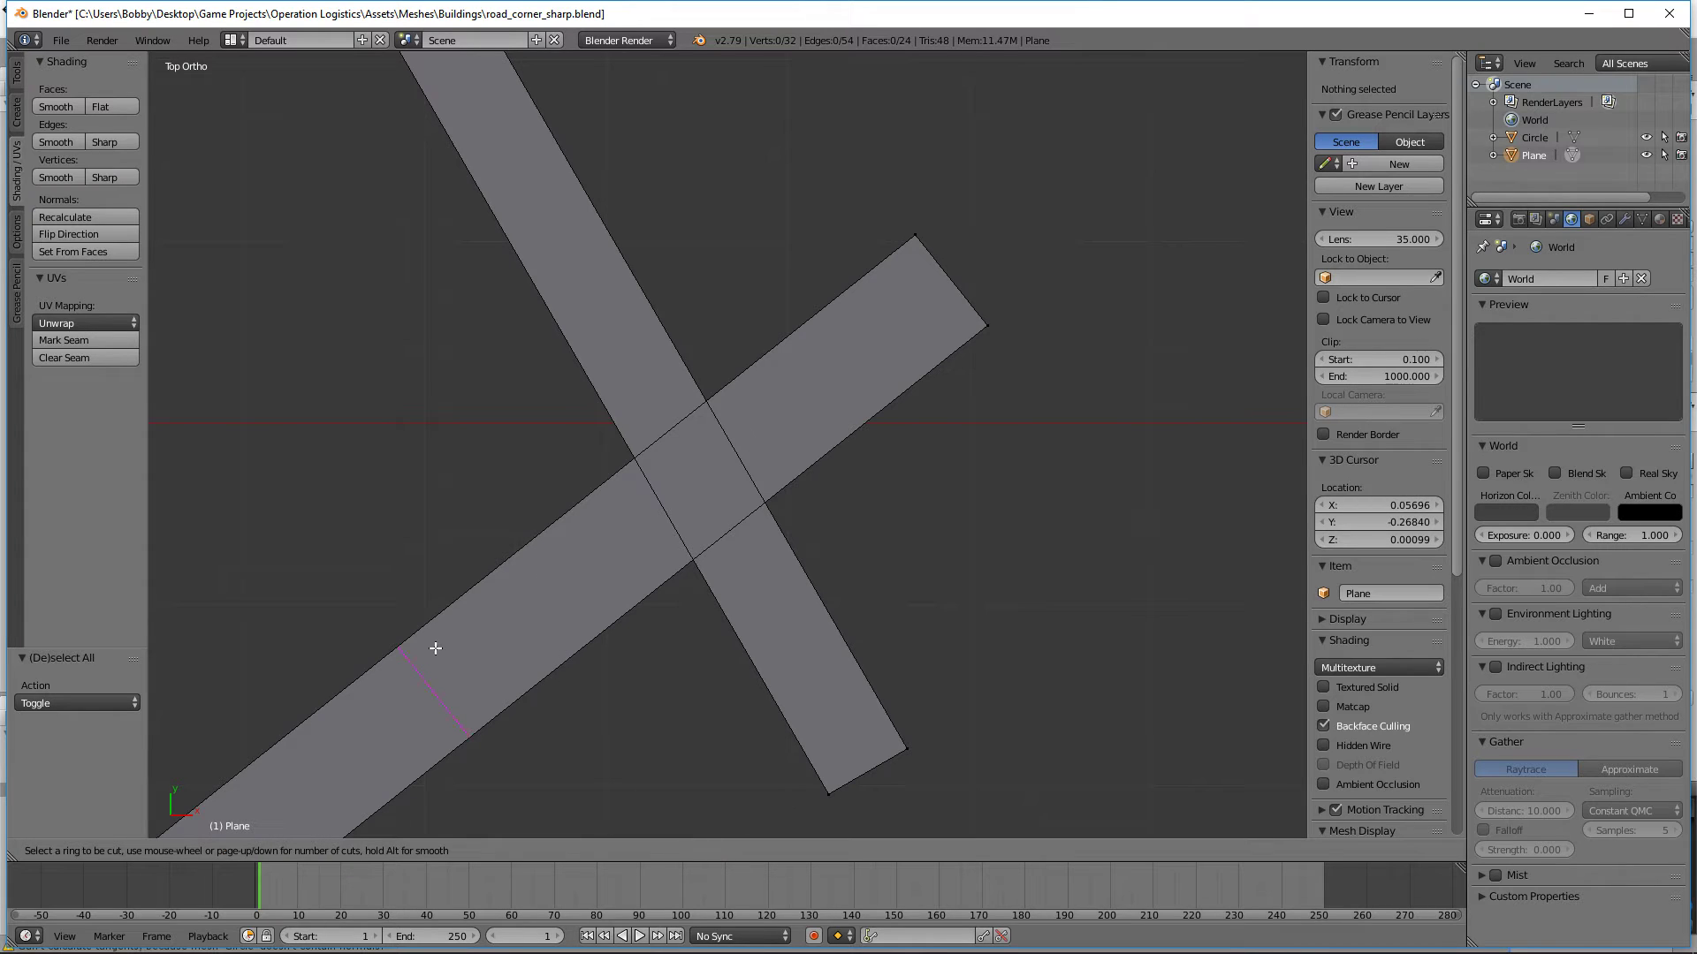
pyautogui.click(452, 649)
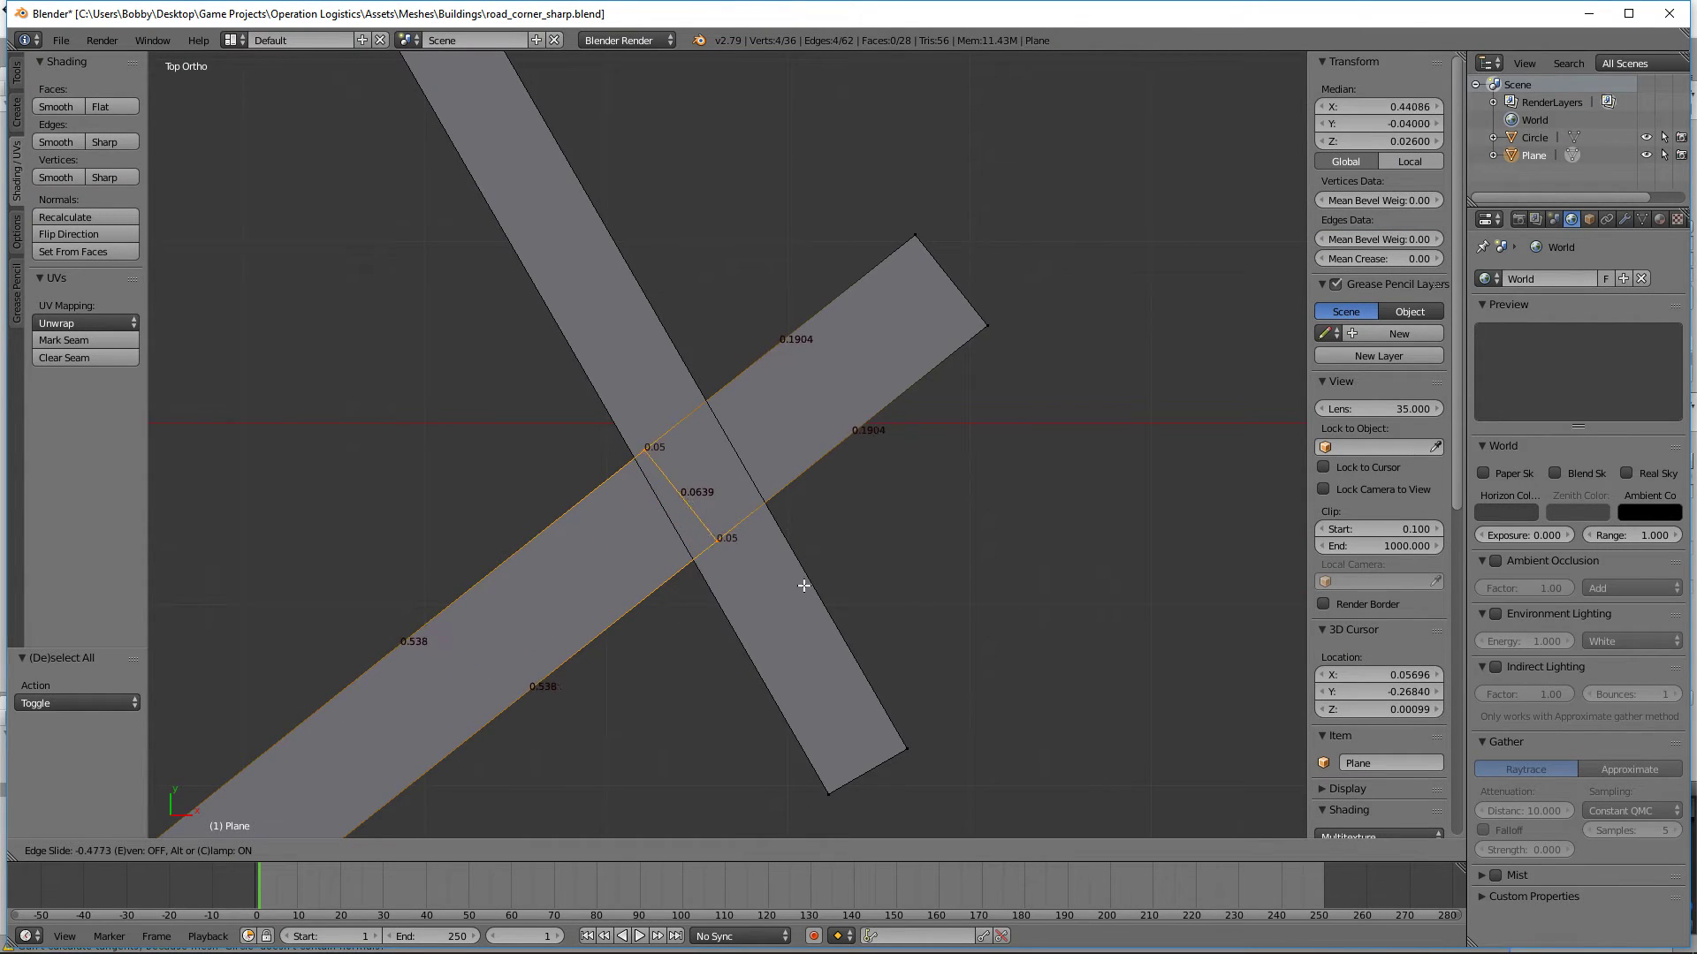
pyautogui.click(856, 575)
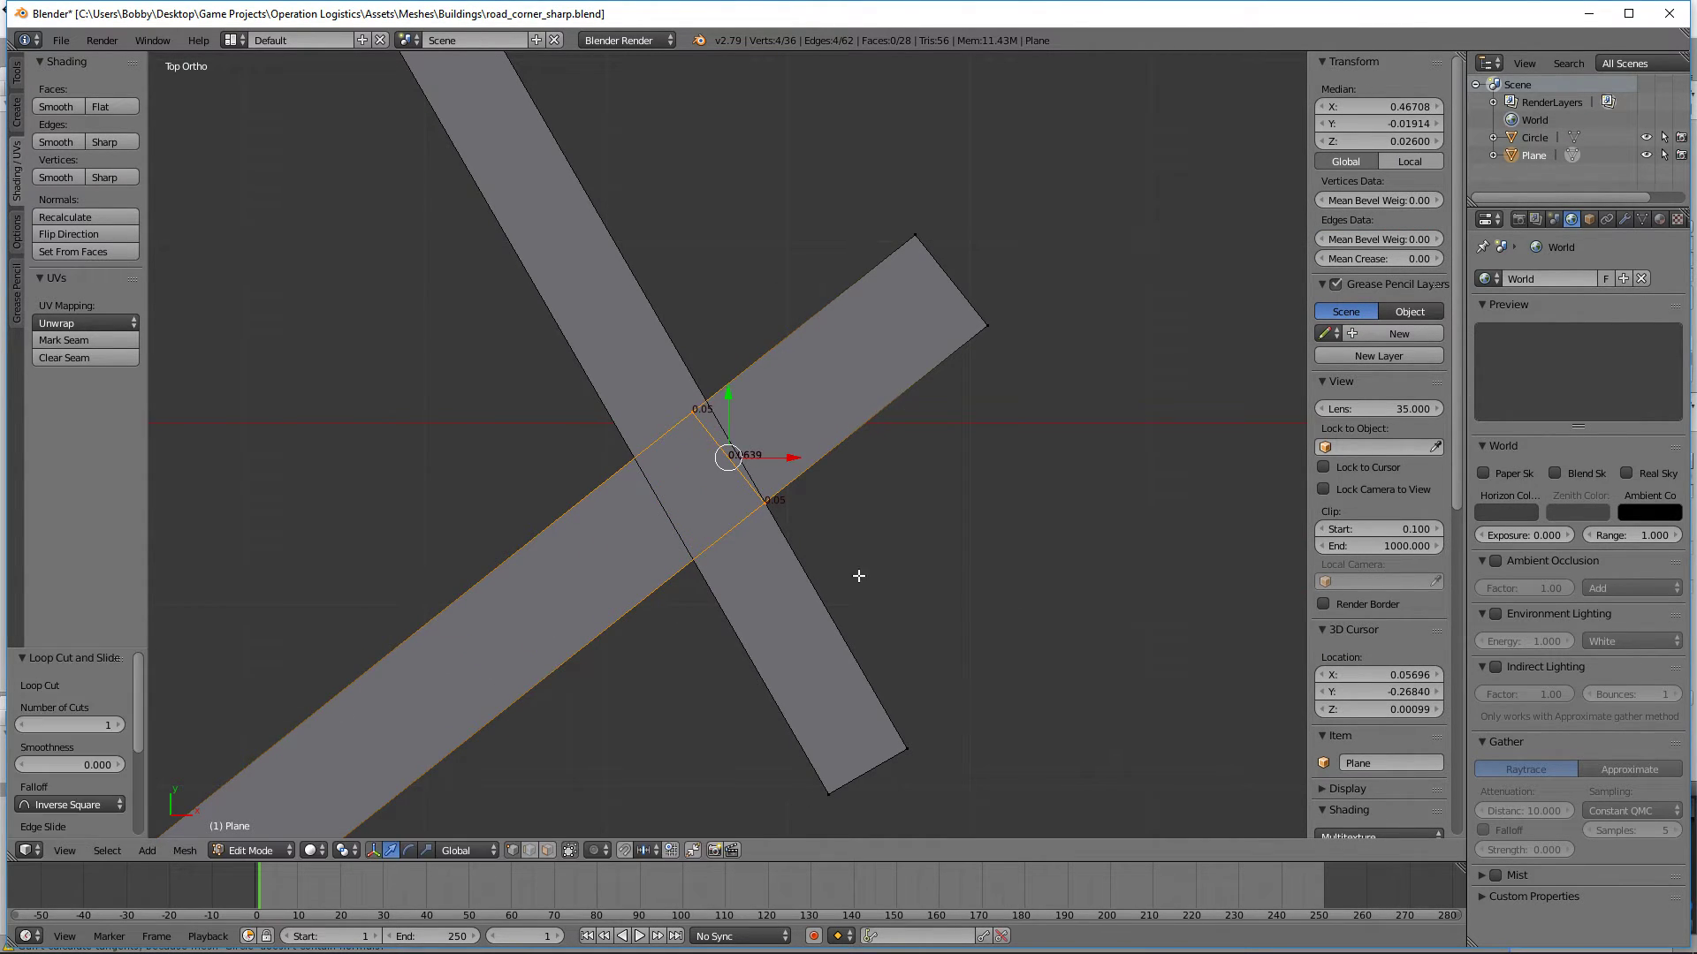
# Step: Edge-slide the new cut by a factor of -0.0023 so its outer end meets the outer crossing corner of the two curbs
pyautogui.scroll(6, 855, 573)
pyautogui.keyDown('shift'); pyautogui.moveTo(1014, 572); pyautogui.dragTo(848, 446, button='middle'); pyautogui.keyUp('shift')
pyautogui.scroll(8, 837, 458)
pyautogui.scroll(7, 898, 461)
pyautogui.moveTo(591, 602)
pyautogui.keyDown('shift'); pyautogui.mouseDown(button='middle')
pyautogui.moveTo(897, 433)
pyautogui.moveTo(566, 614)
pyautogui.mouseUp(button='middle'); pyautogui.keyUp('shift')
pyautogui.scroll(10, 875, 599)
pyautogui.keyDown('shift'); pyautogui.moveTo(1068, 507); pyautogui.dragTo(704, 654, button='middle'); pyautogui.keyUp('shift')
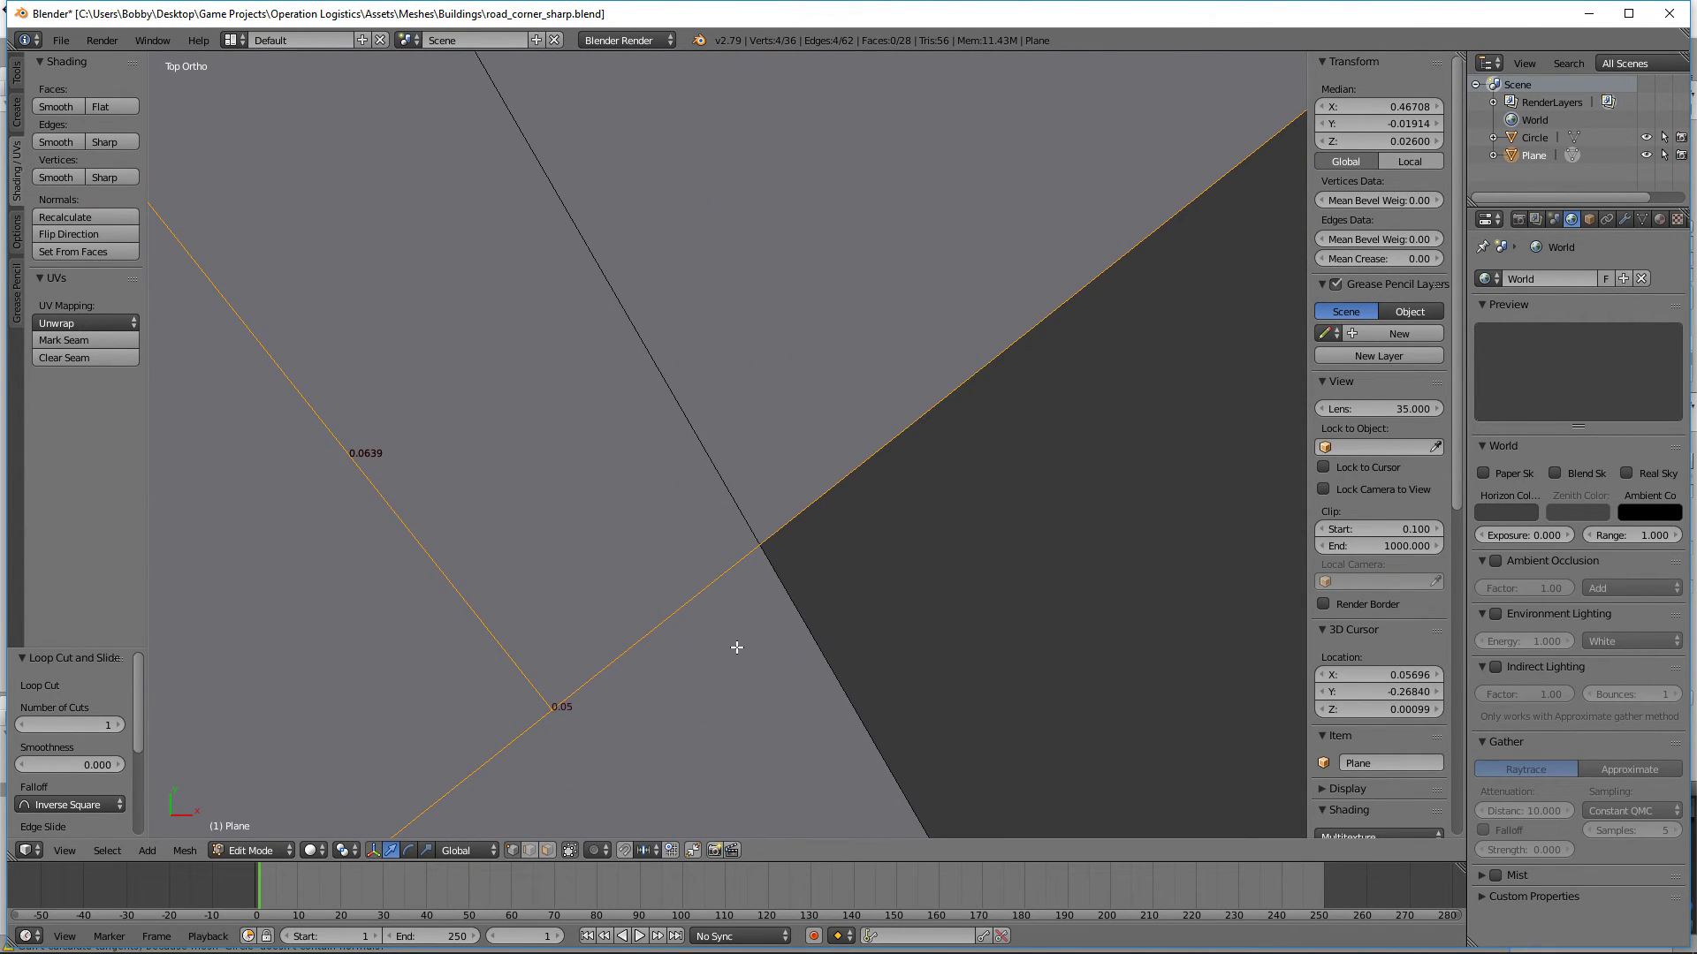
pyautogui.press('g')
pyautogui.press('g')
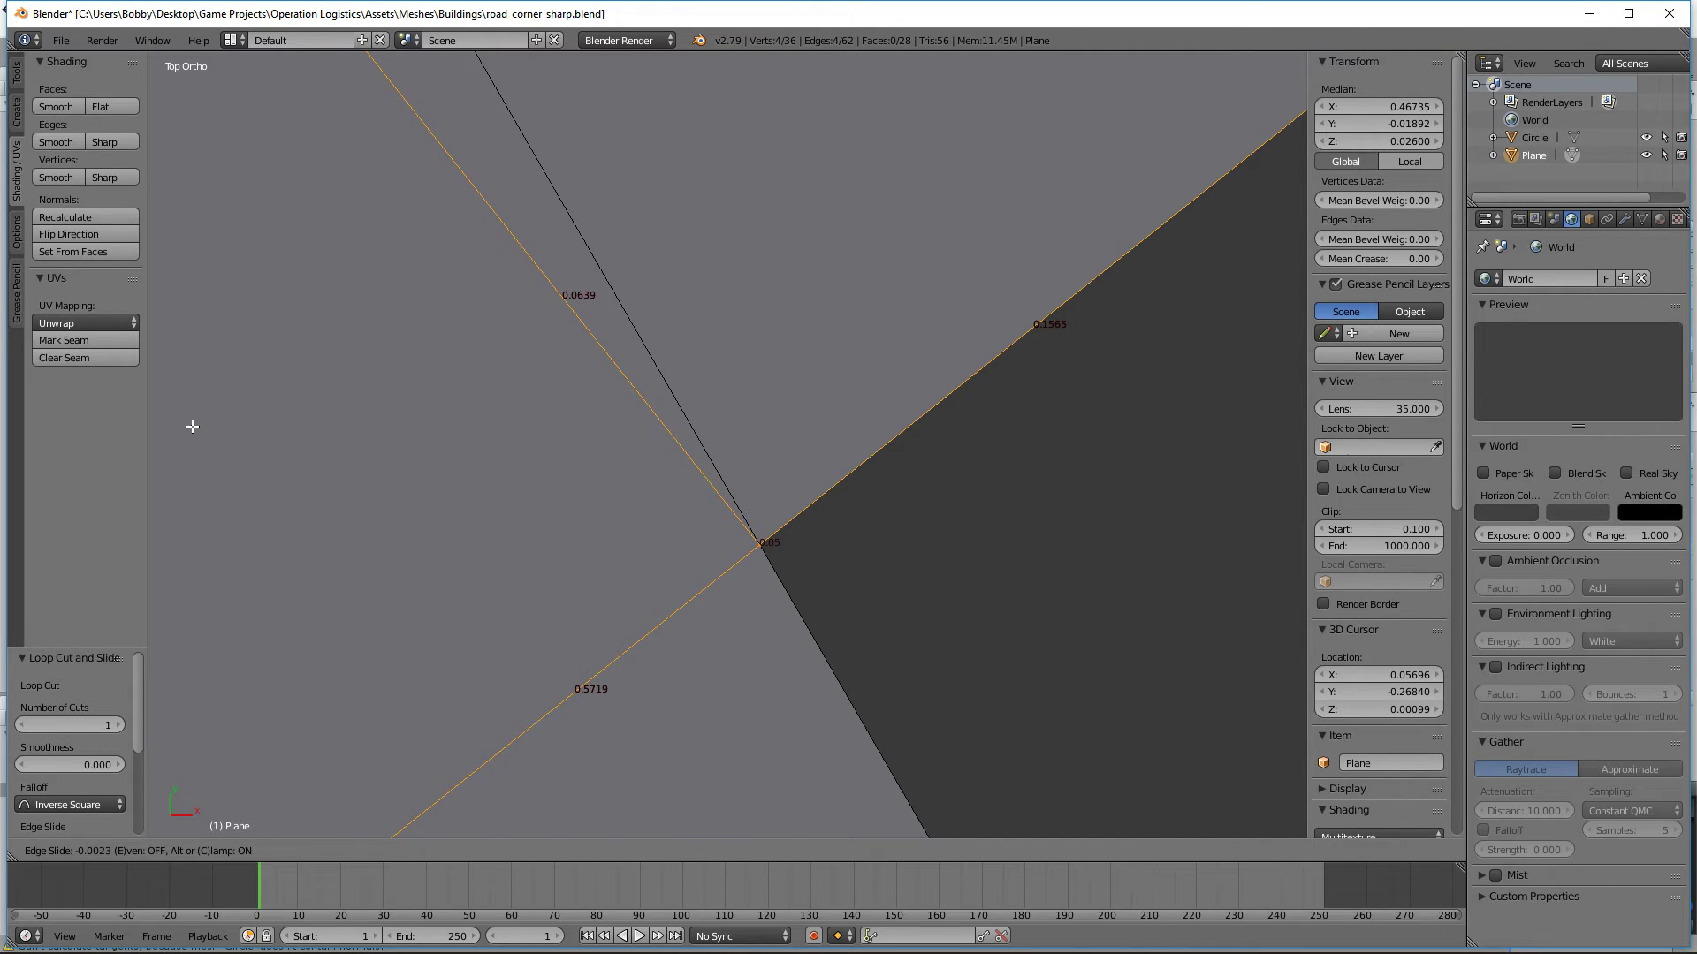
pyautogui.click(193, 426)
pyautogui.press('a')
# Step: Vertex-slide the cut's top outer vertex along the curb edge to the outer crossing corner
pyautogui.rightClick(760, 545)
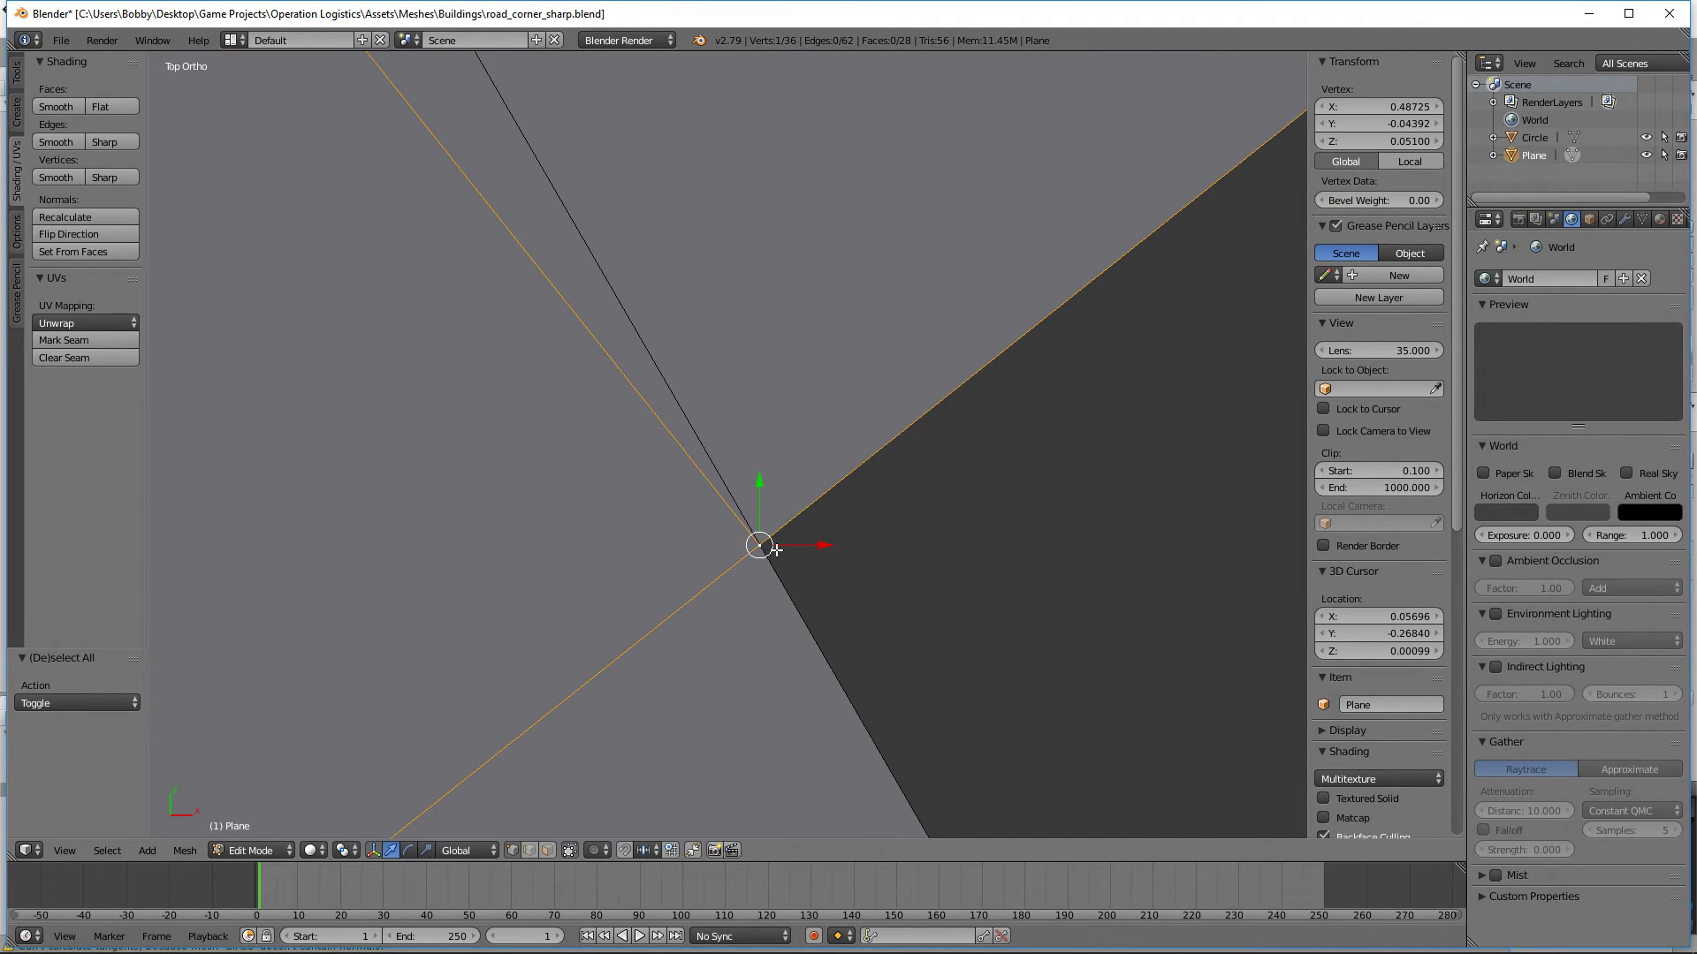
pyautogui.scroll(-10, 776, 550)
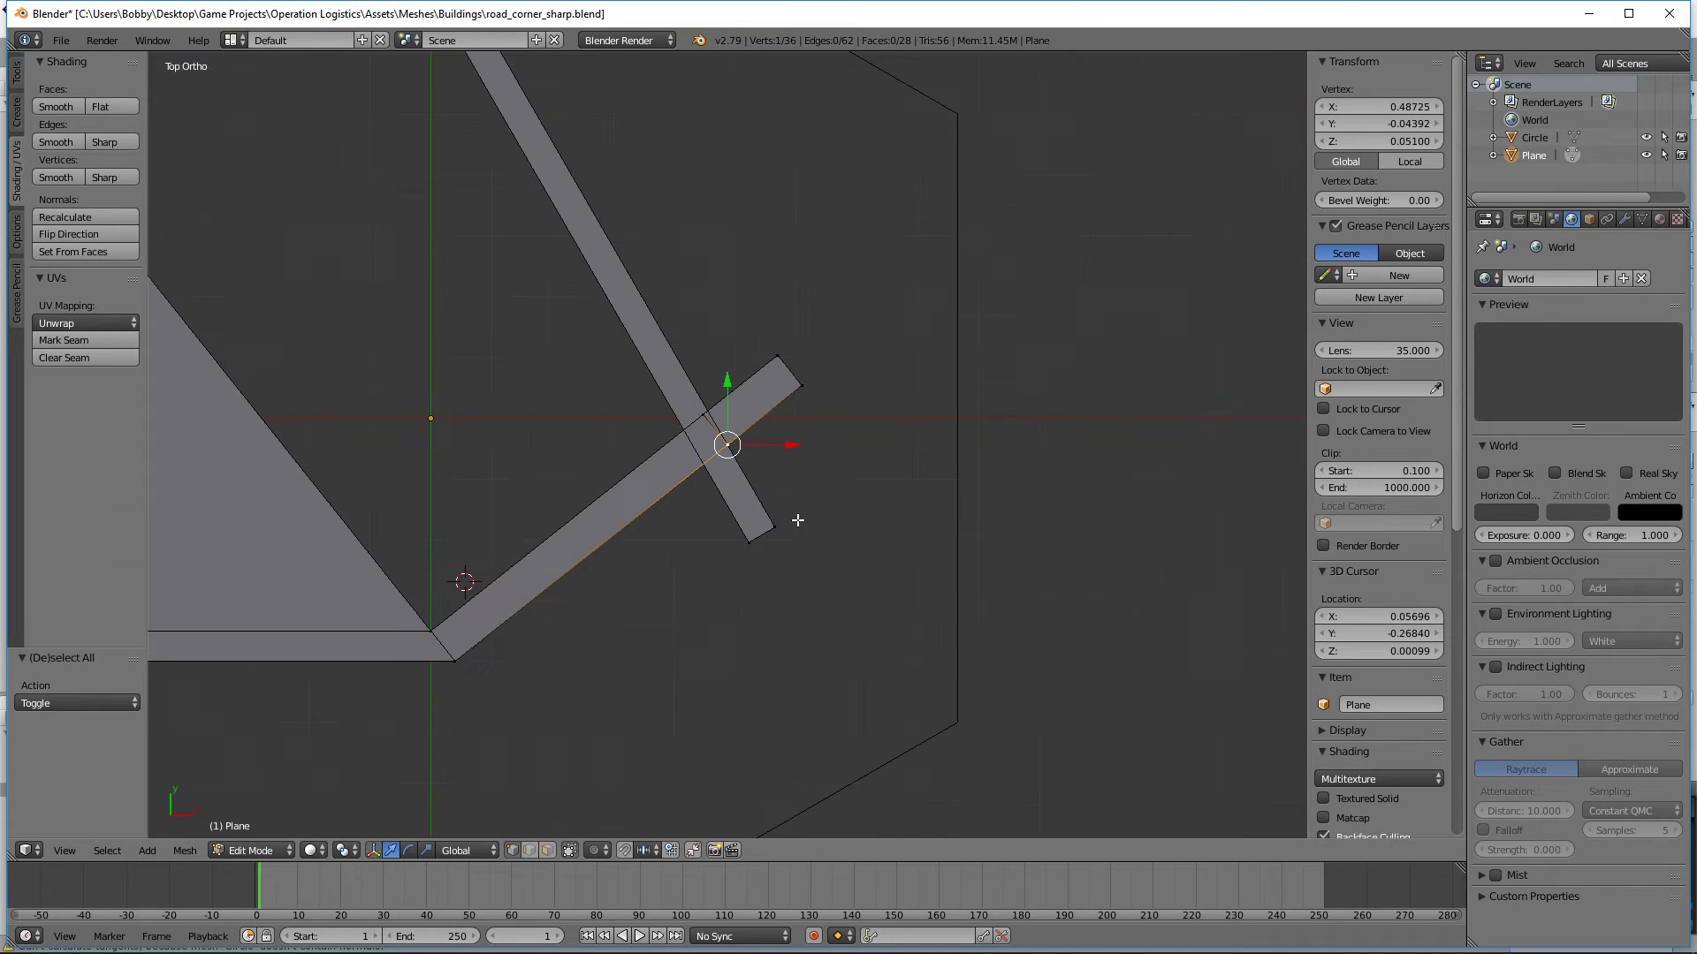
pyautogui.scroll(6, 690, 575)
pyautogui.scroll(-4, 691, 575)
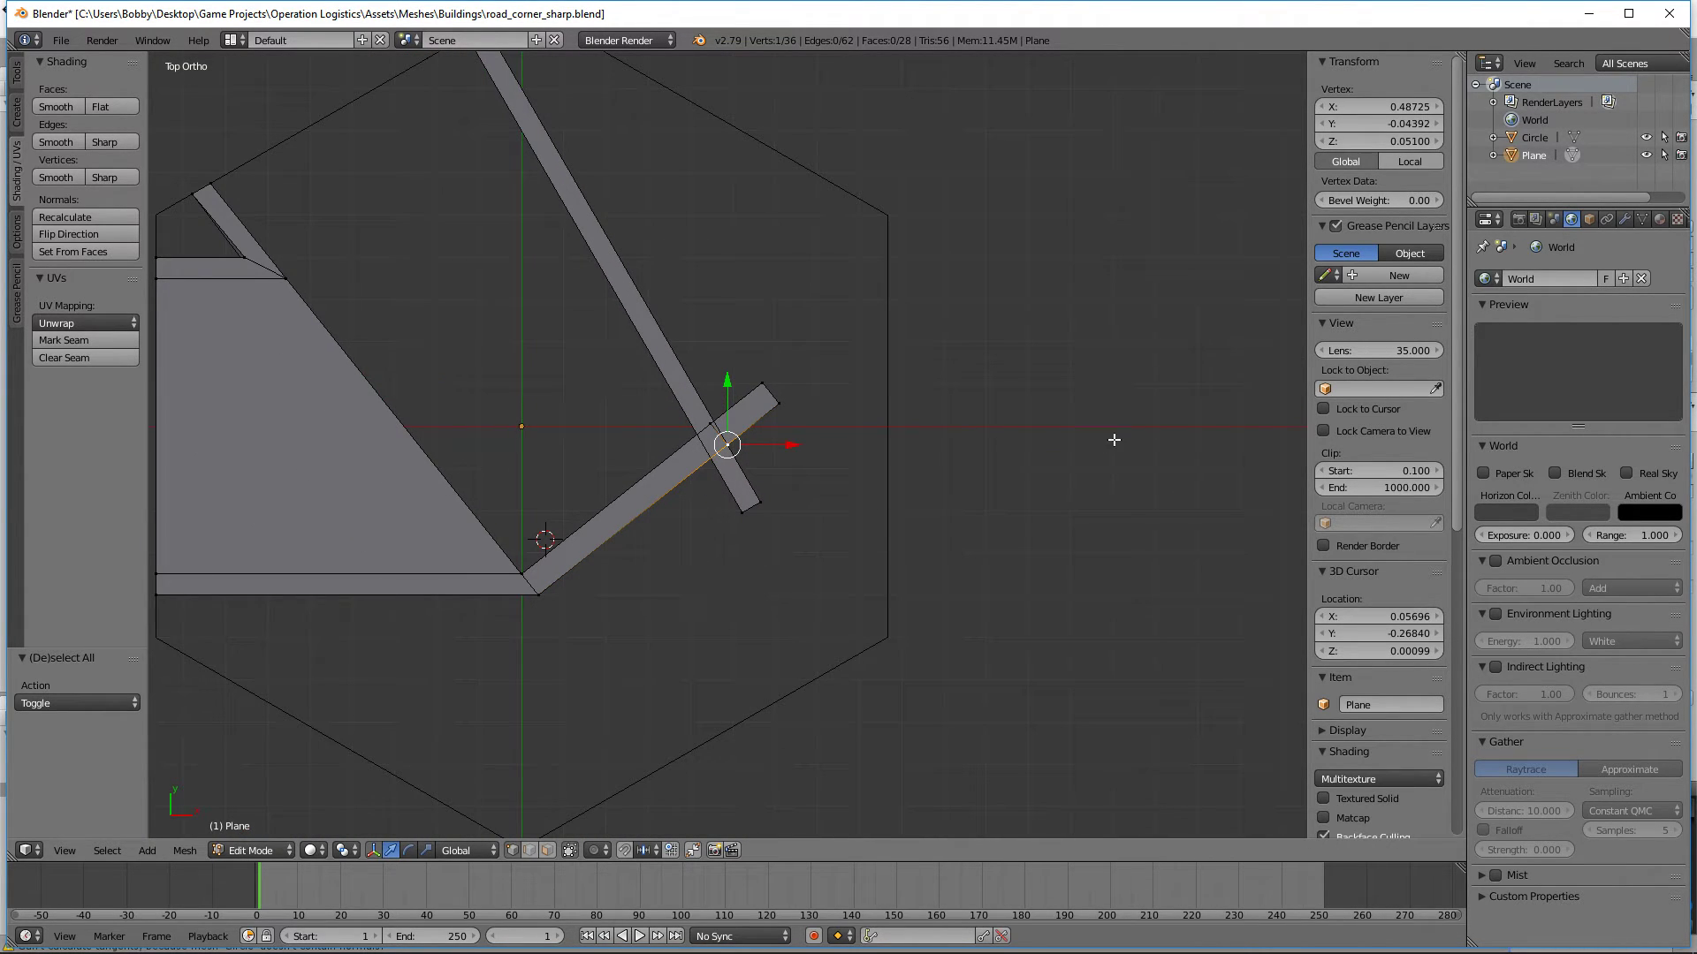
pyautogui.scroll(8, 898, 487)
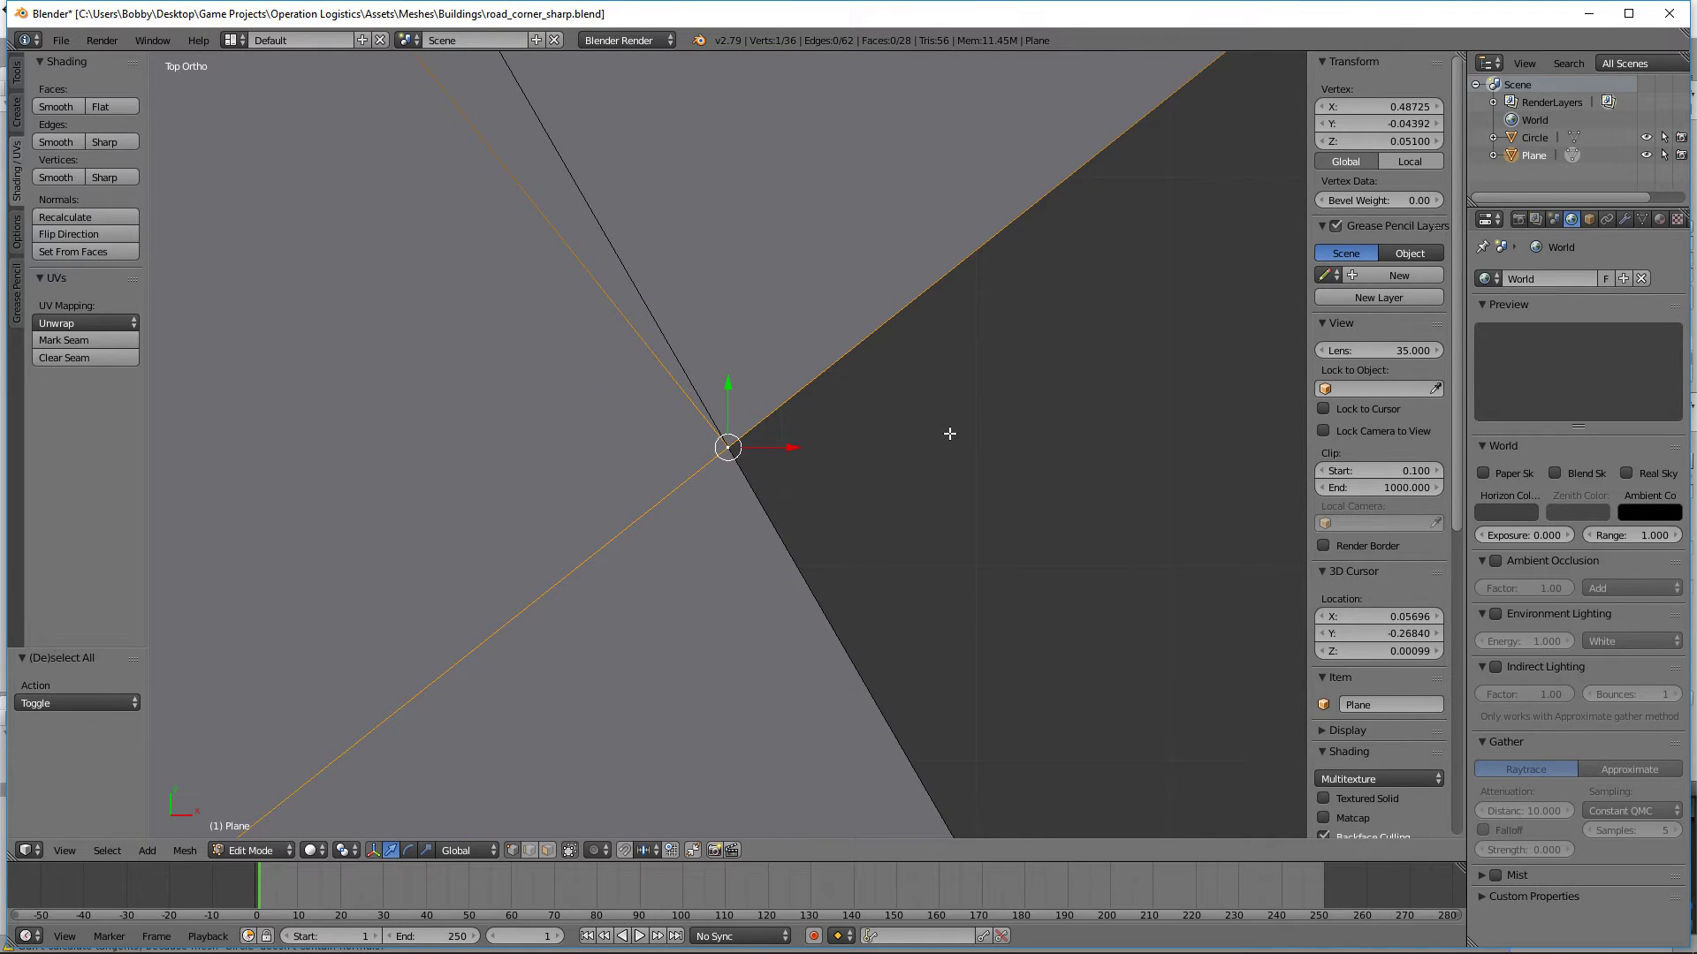
pyautogui.scroll(-8, 864, 467)
pyautogui.scroll(5, 862, 466)
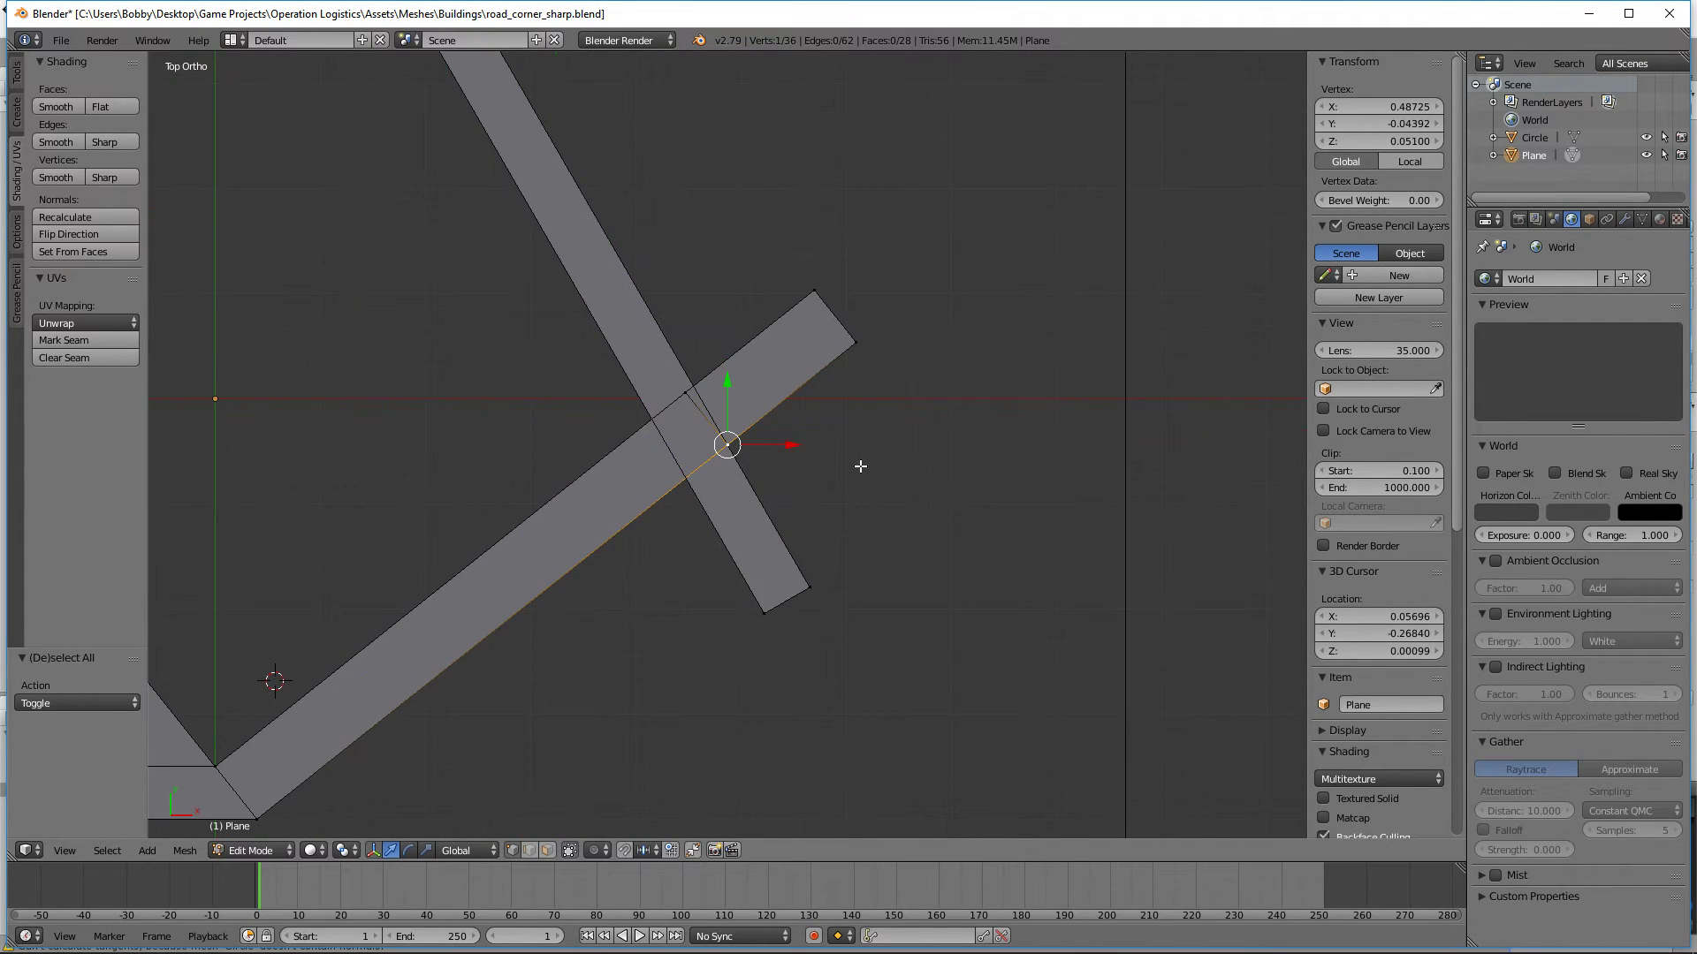
pyautogui.scroll(6, 860, 466)
pyautogui.press('b')
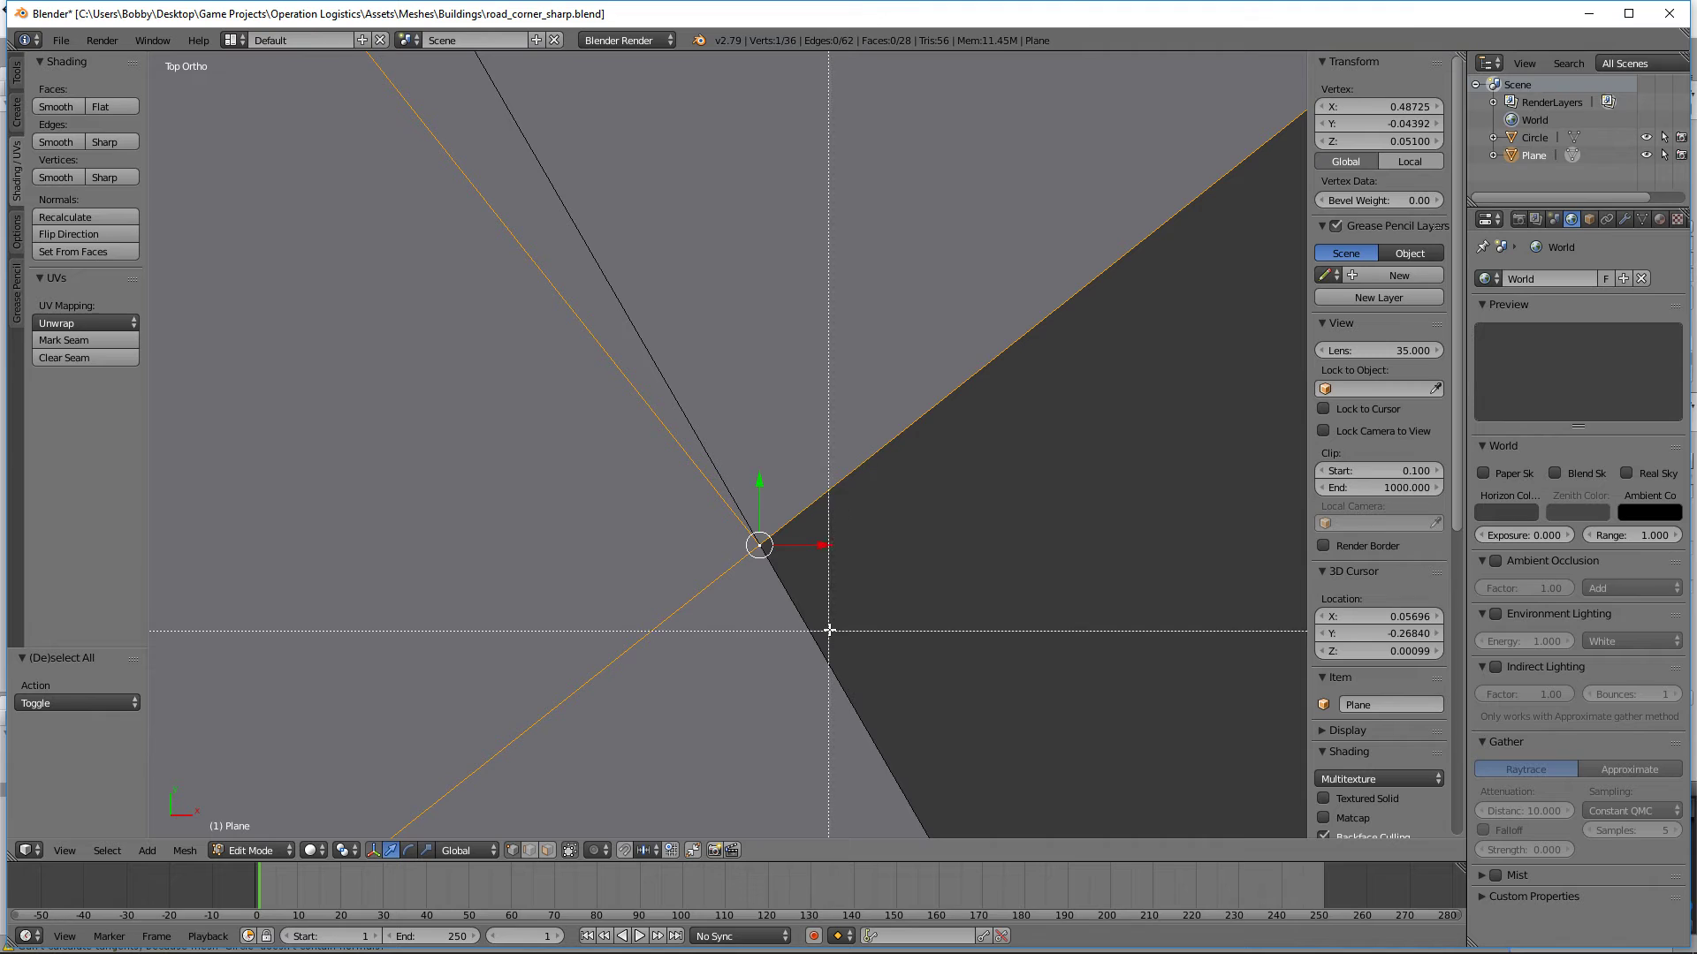
pyautogui.press('Escape')
pyautogui.hotkey('shift', 'v')
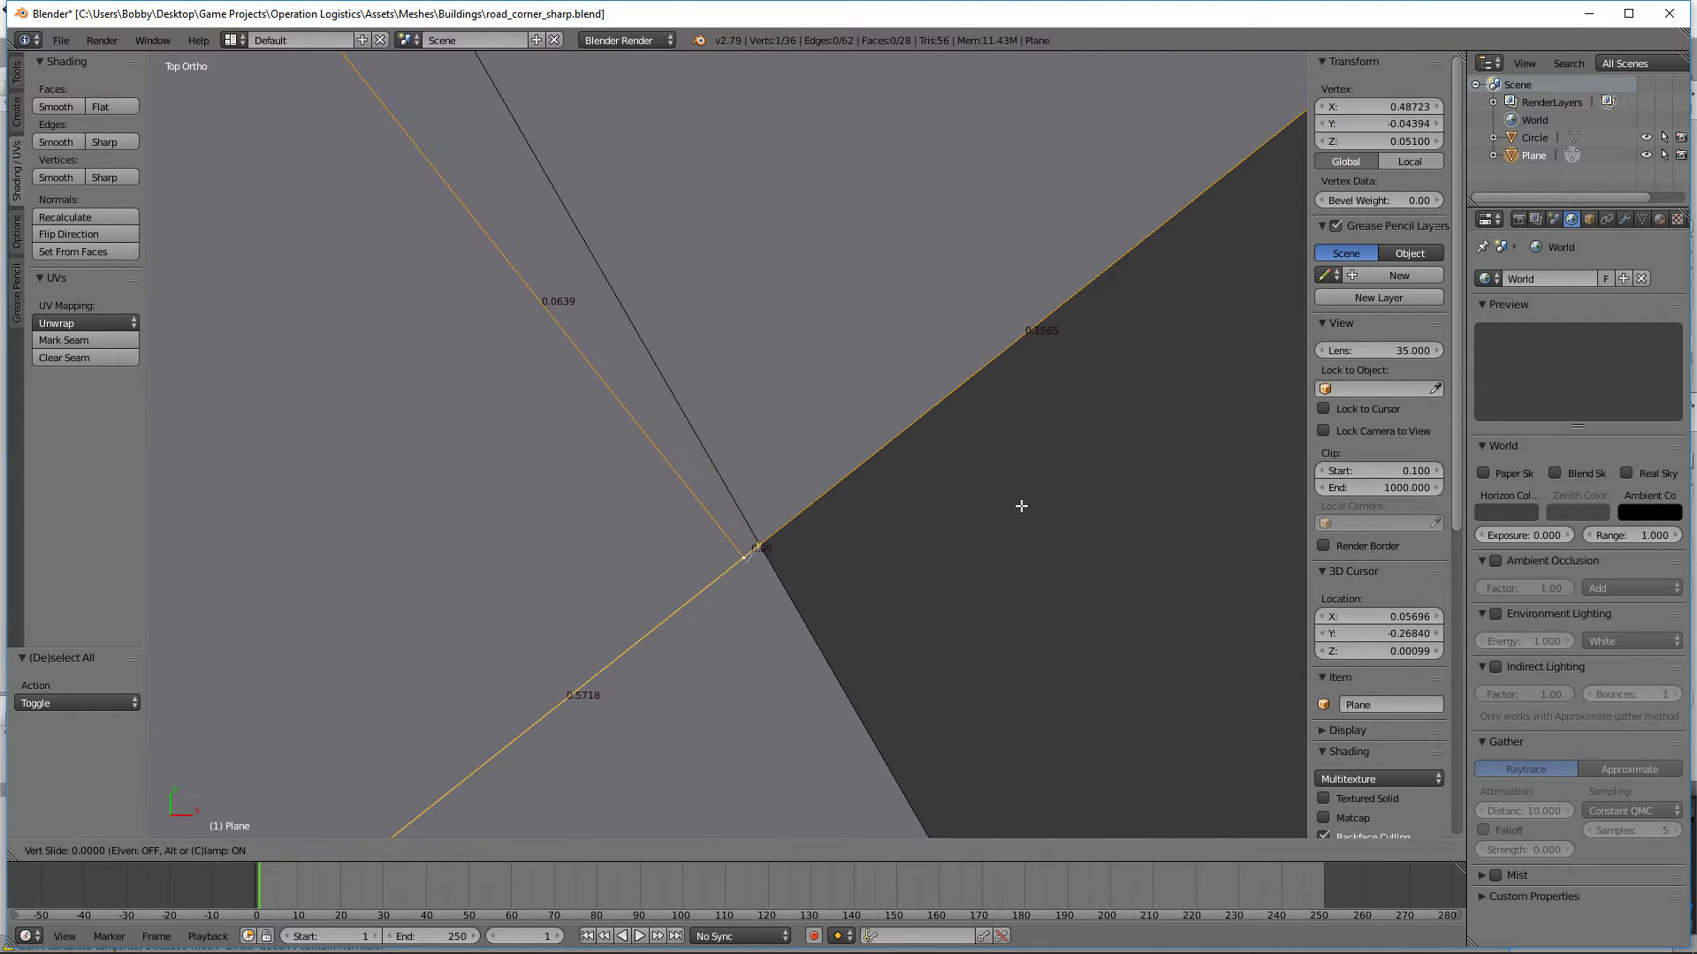
pyautogui.click(1011, 519)
pyautogui.press('a')
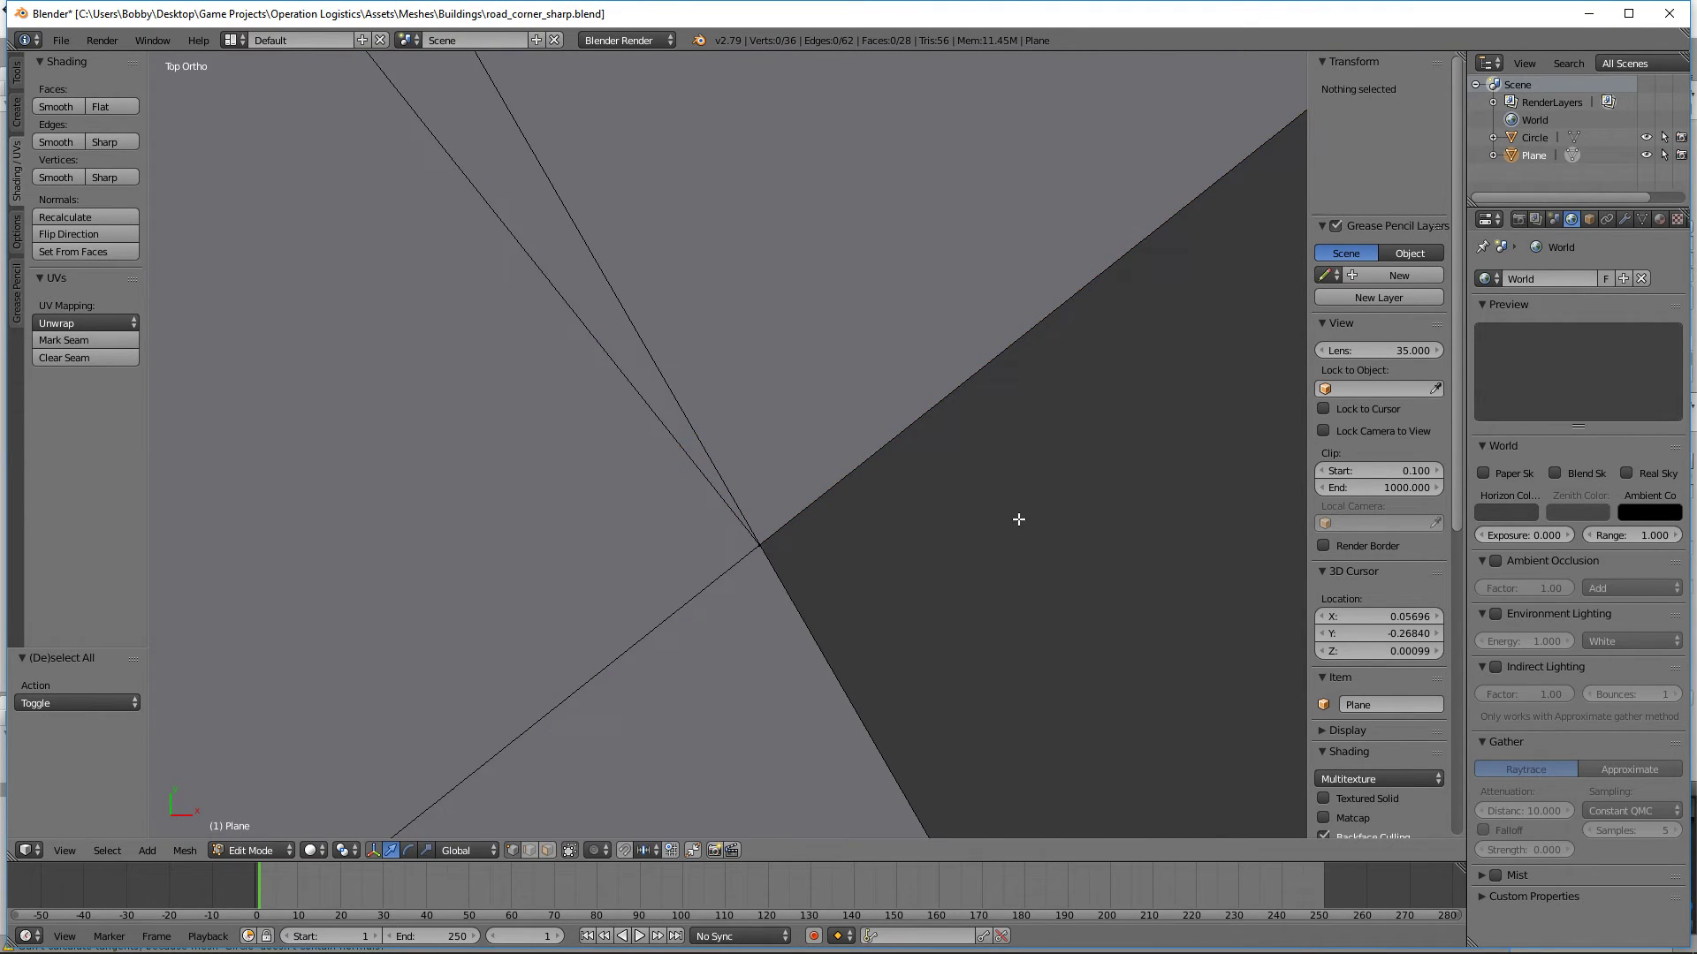
# Step: Add a second loop cut to the extruded curb and slide it near the inner crossing corner
pyautogui.scroll(-6, 943, 557)
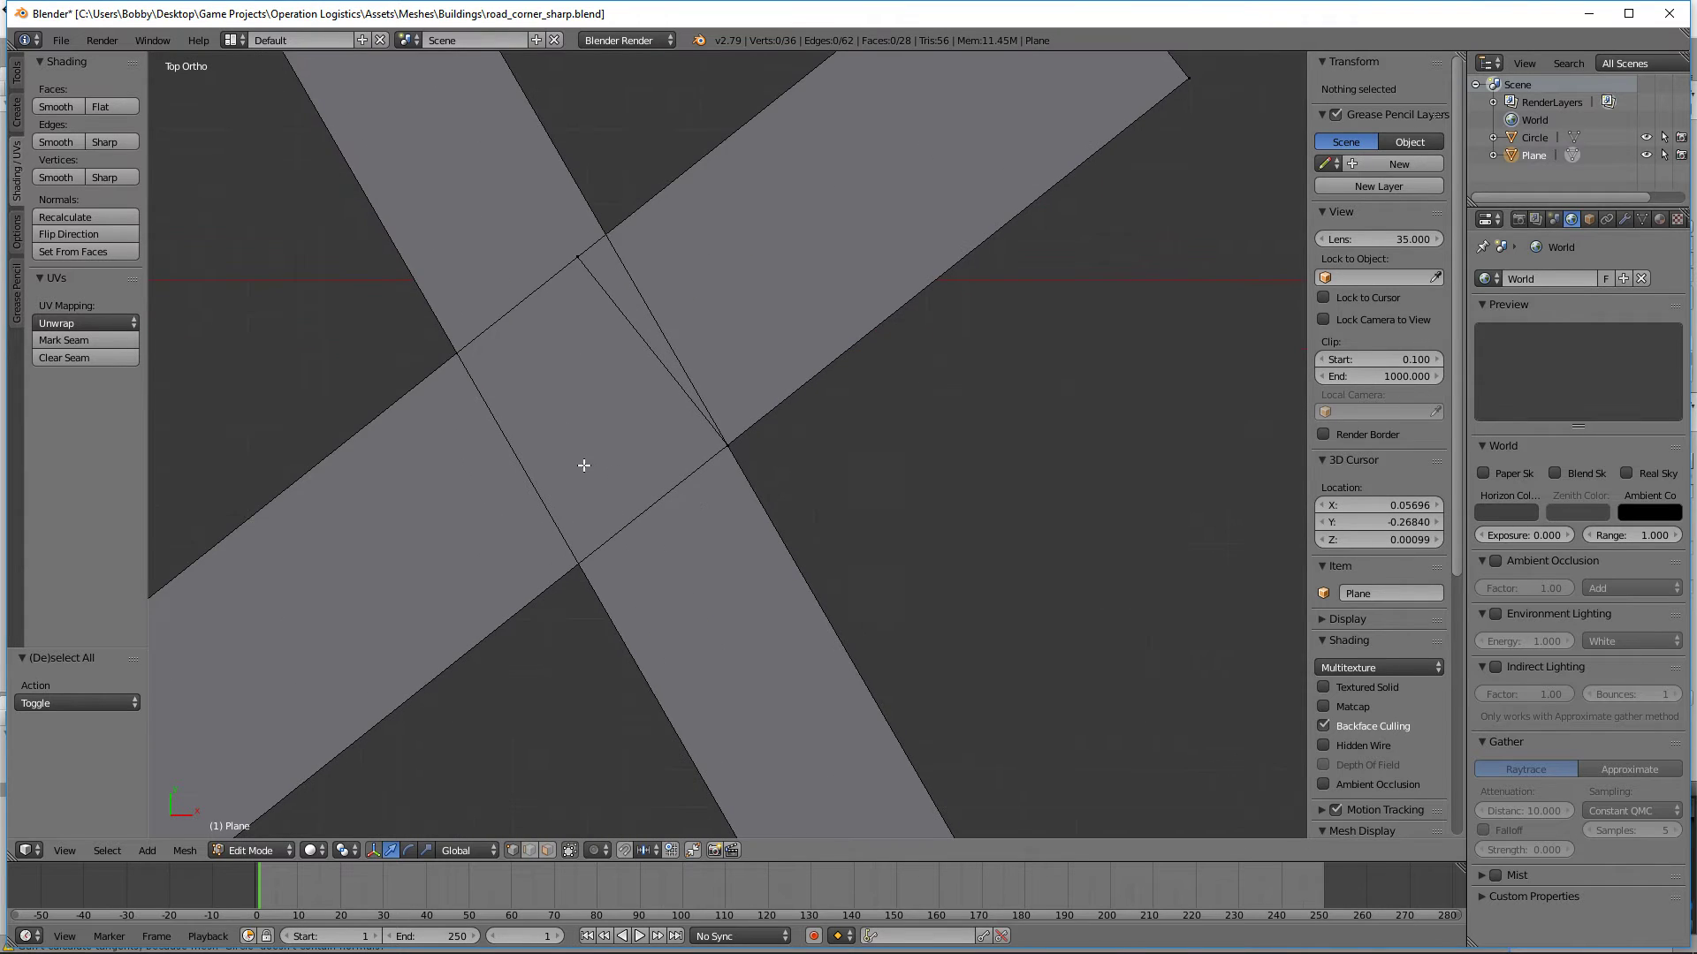
pyautogui.keyDown('shift'); pyautogui.moveTo(584, 465); pyautogui.dragTo(831, 466, button='middle'); pyautogui.keyUp('shift')
pyautogui.hotkey('ctrl', 'r')
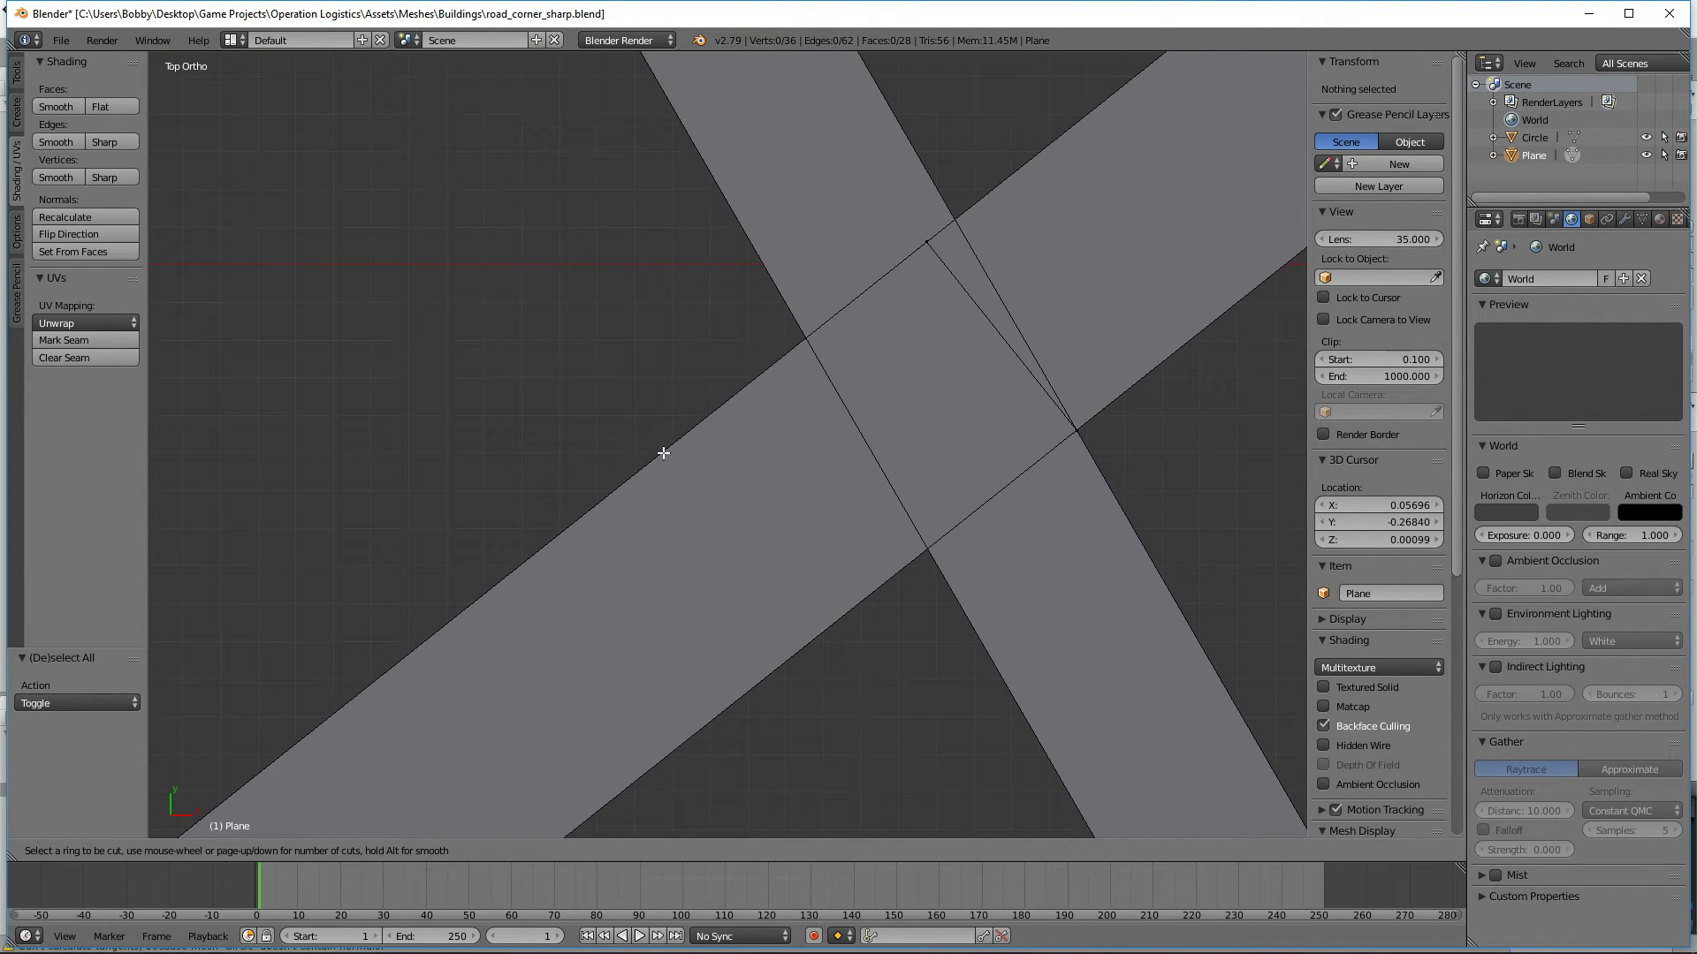
pyautogui.click(928, 353)
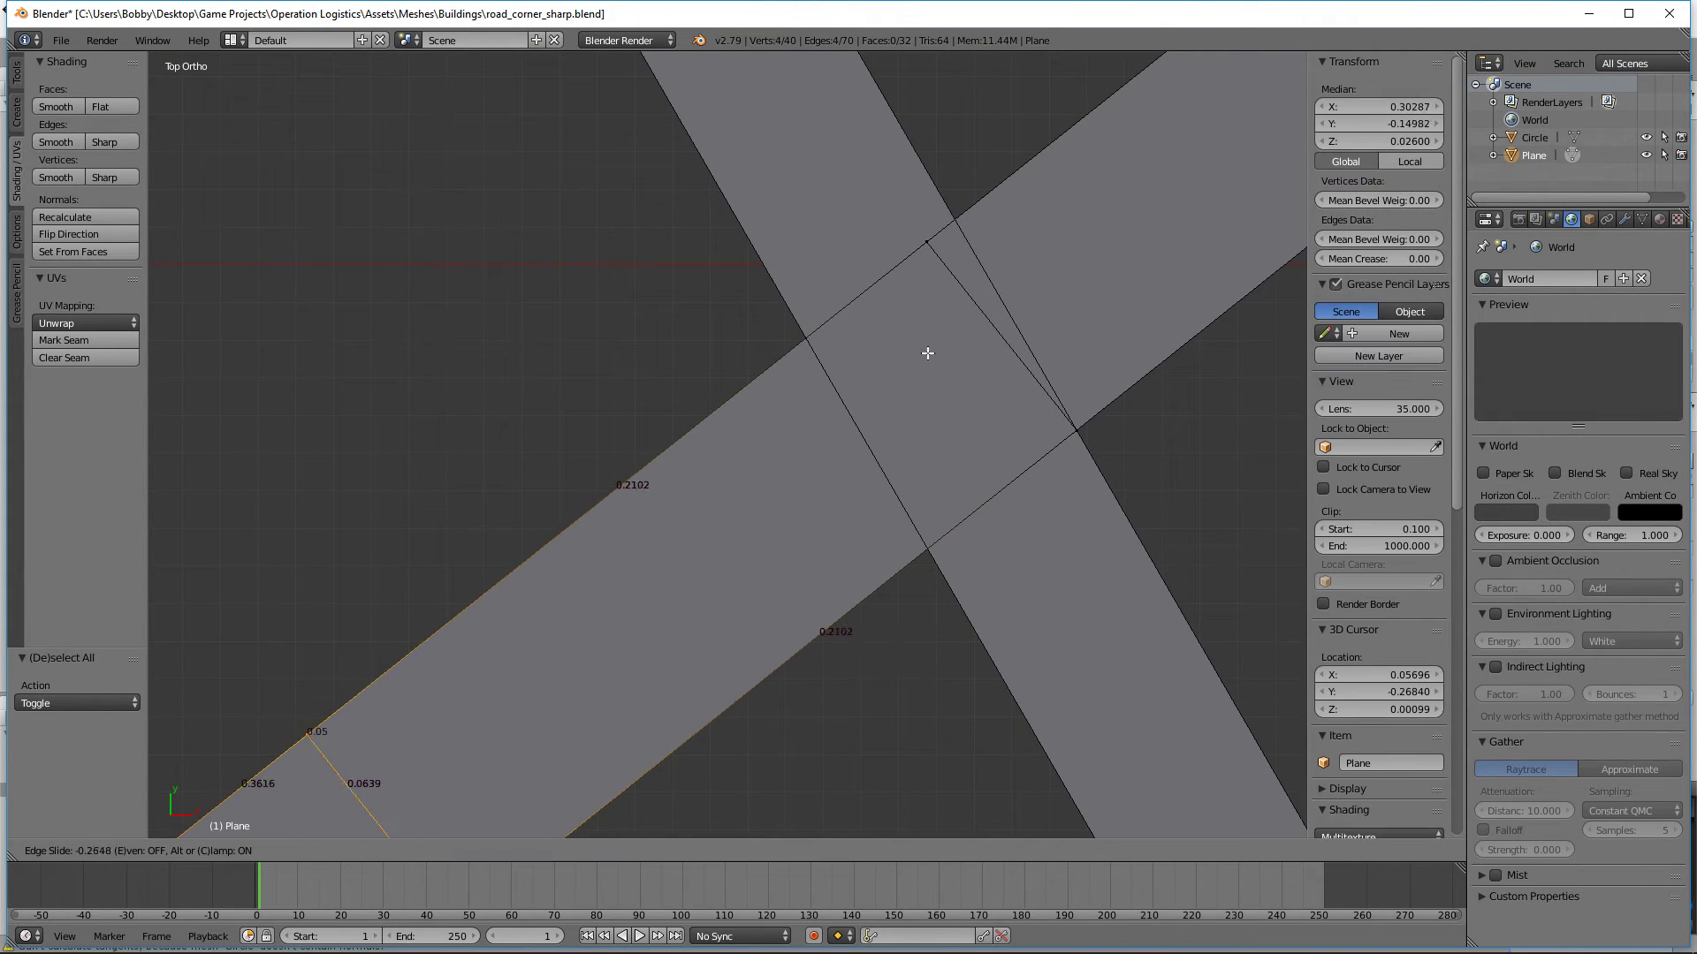
pyautogui.click(598, 378)
# Step: Edge-slide the second cut by a factor of 0.000438 so its inner end meets the inner crossing corner
pyautogui.scroll(6, 597, 378)
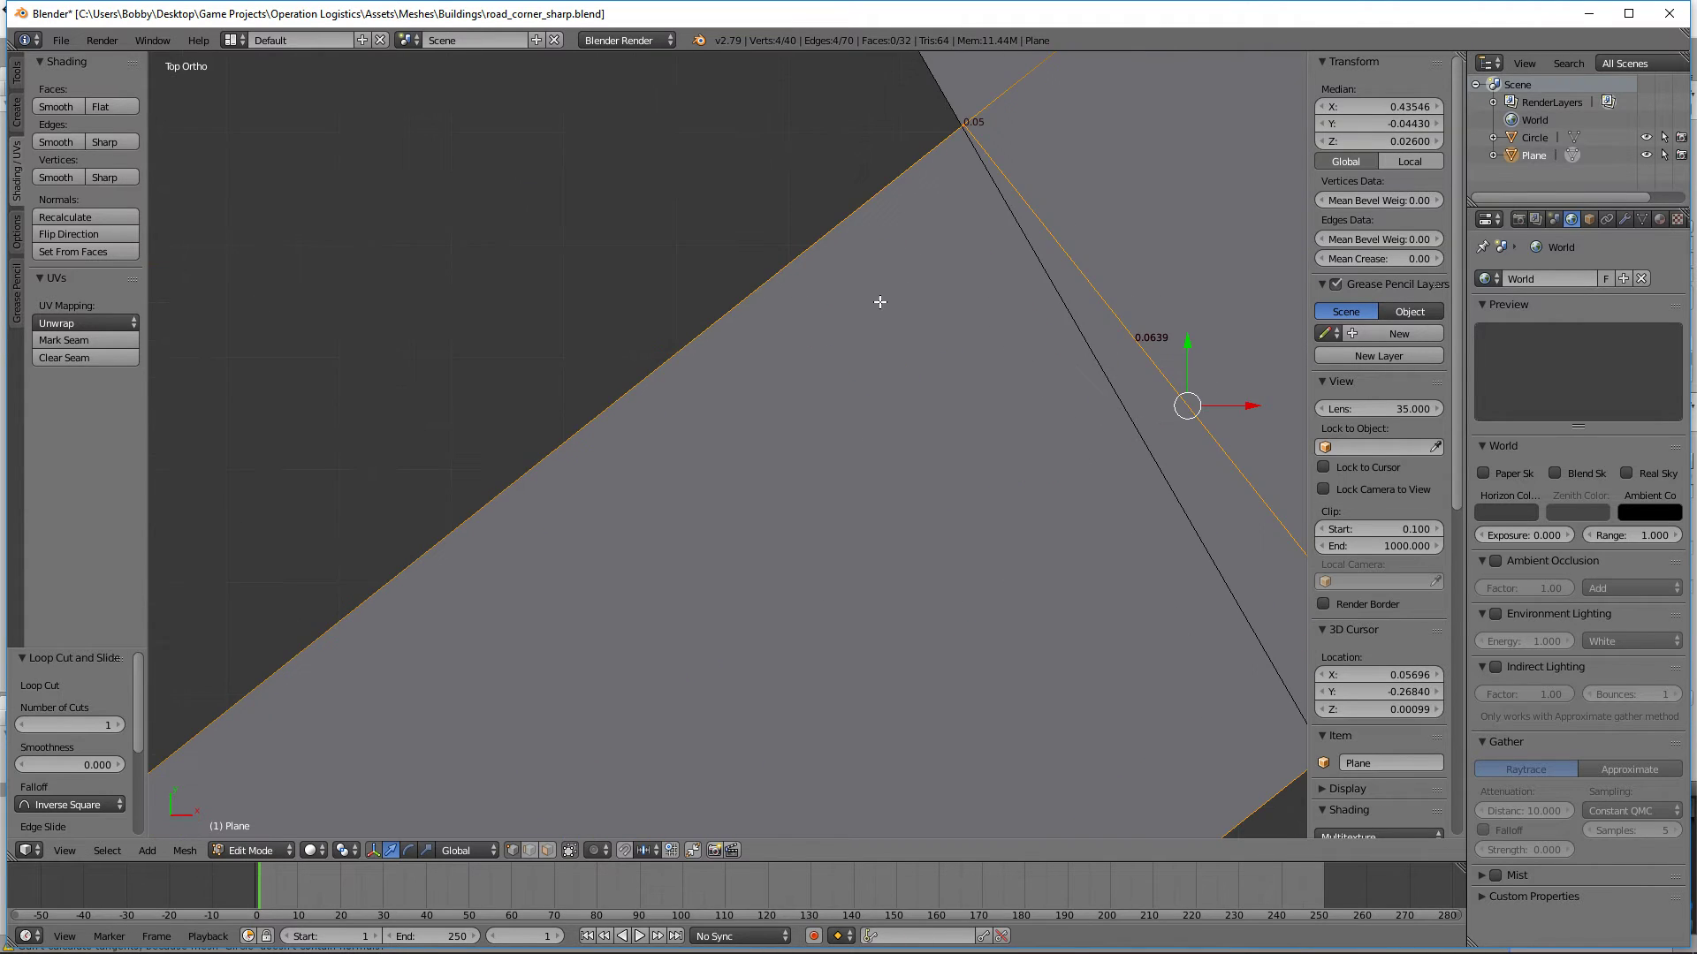
pyautogui.scroll(6, 879, 359)
pyautogui.keyDown('shift'); pyautogui.moveTo(1016, 133); pyautogui.dragTo(686, 575, button='middle'); pyautogui.keyUp('shift')
pyautogui.scroll(8, 685, 575)
pyautogui.keyDown('shift'); pyautogui.moveTo(924, 417); pyautogui.dragTo(594, 553, button='middle'); pyautogui.keyUp('shift')
pyautogui.scroll(8, 594, 553)
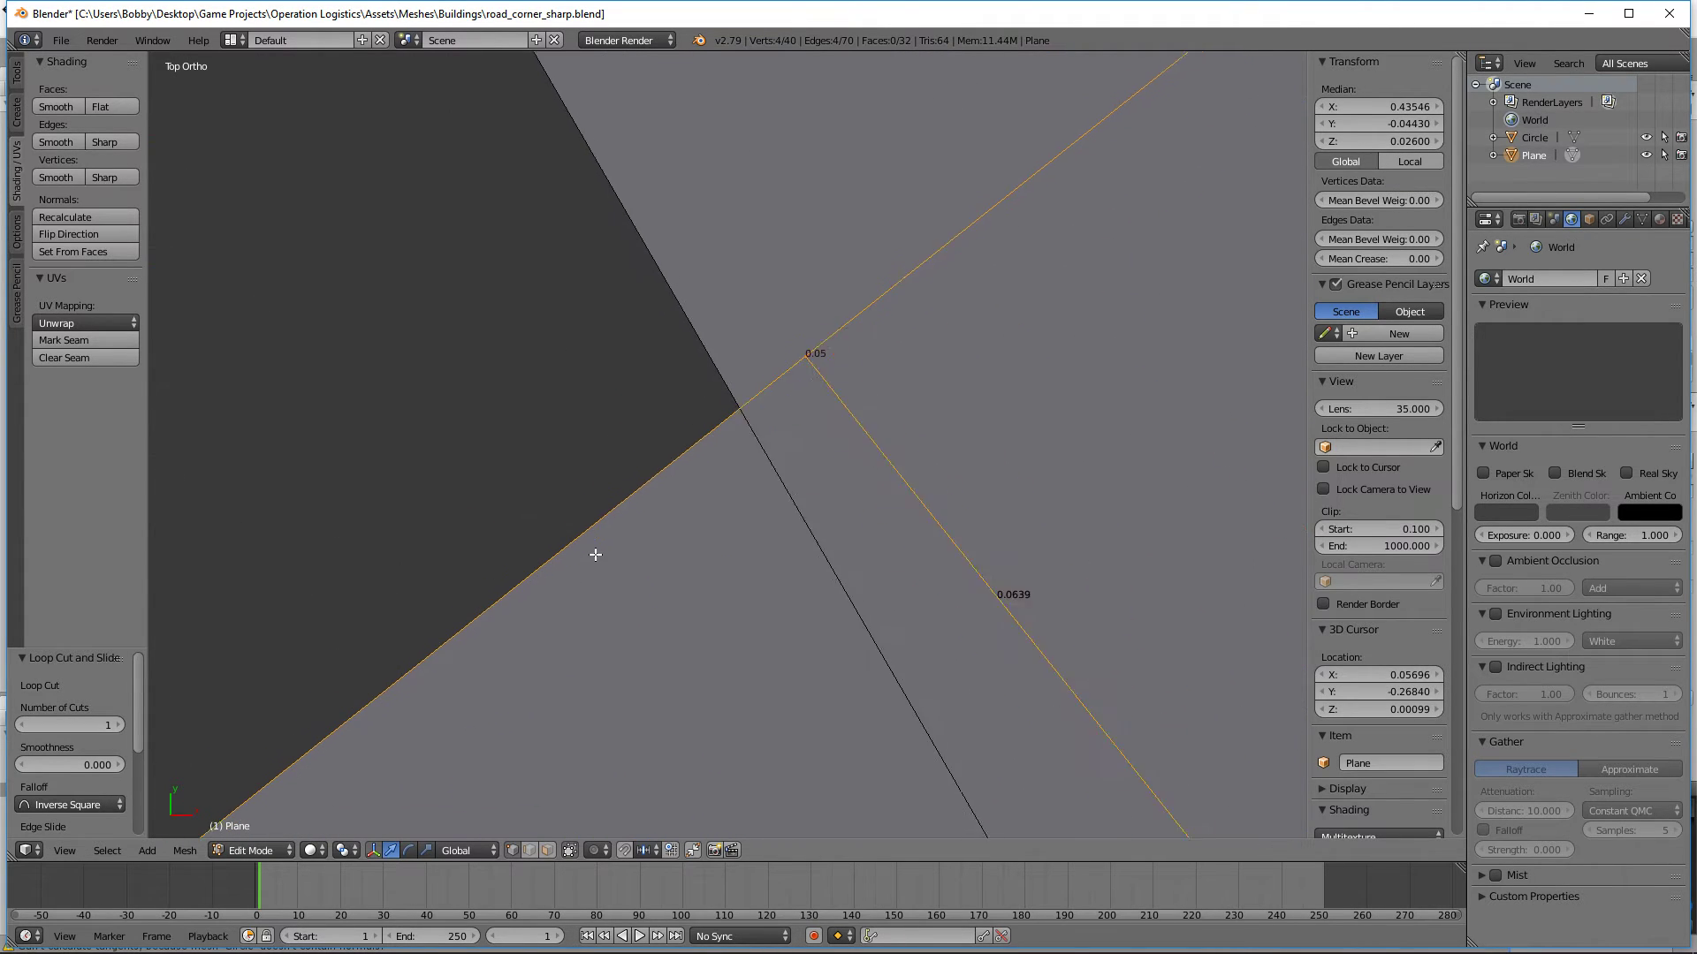
pyautogui.keyDown('shift'); pyautogui.scroll(1, 651, 403); pyautogui.keyUp('shift')
pyautogui.press('g')
pyautogui.press('g')
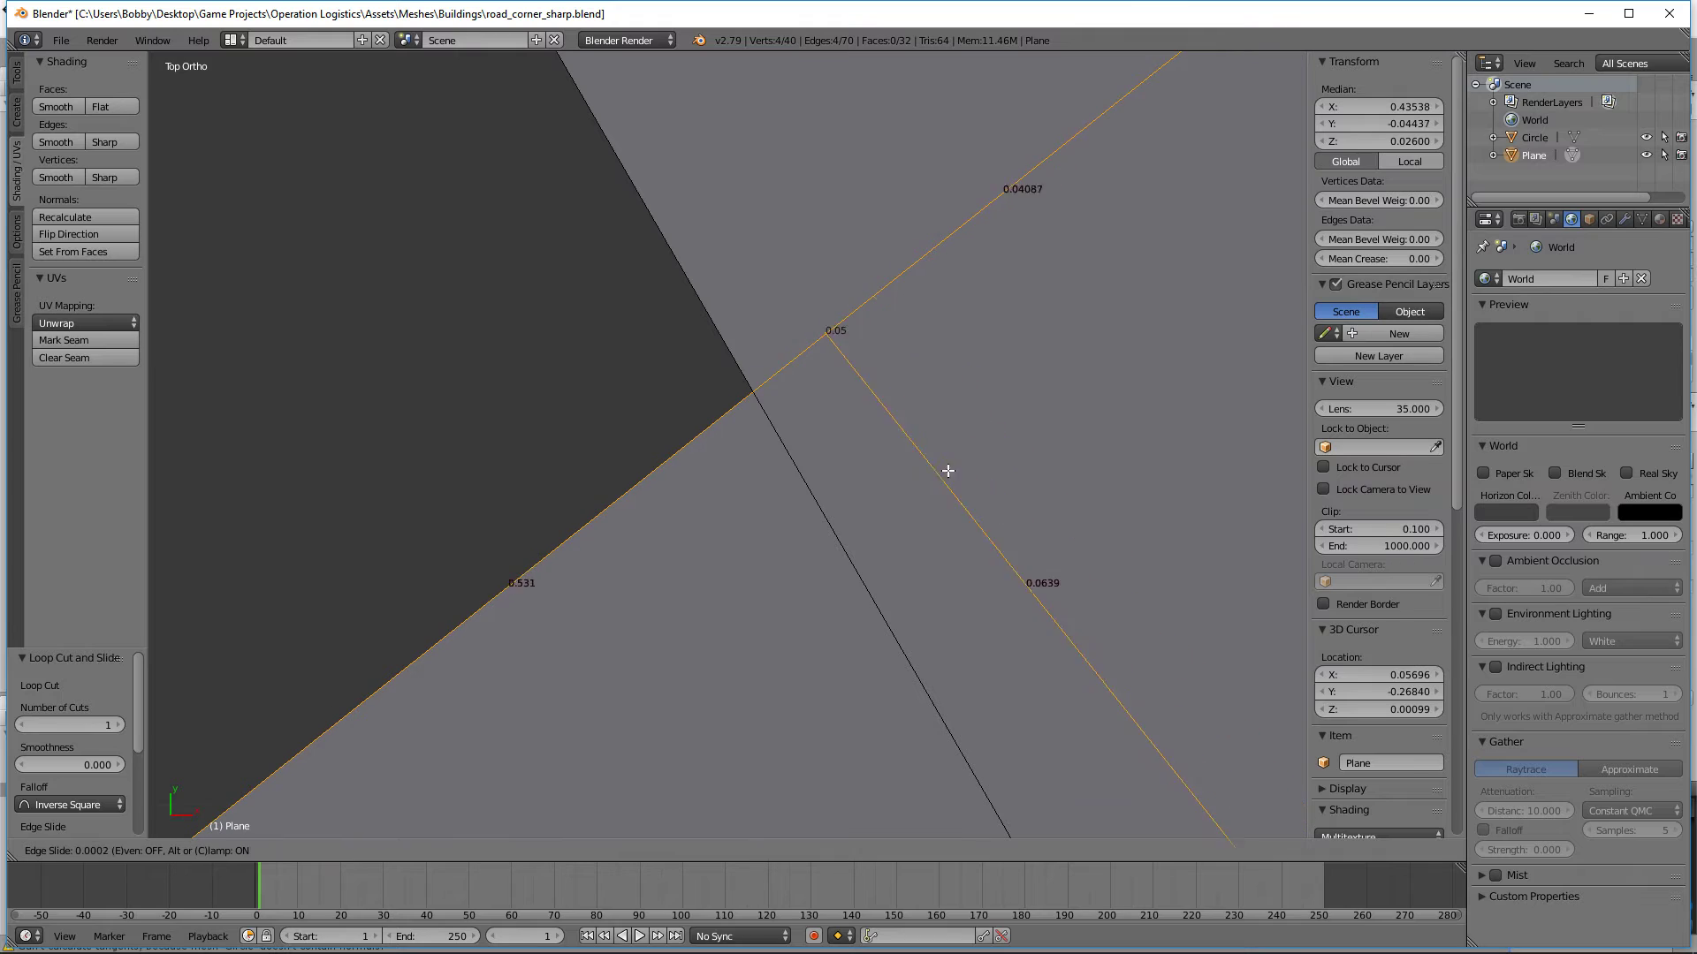
pyautogui.click(957, 538)
pyautogui.scroll(-1, 814, 597)
pyautogui.scroll(-4, 682, 587)
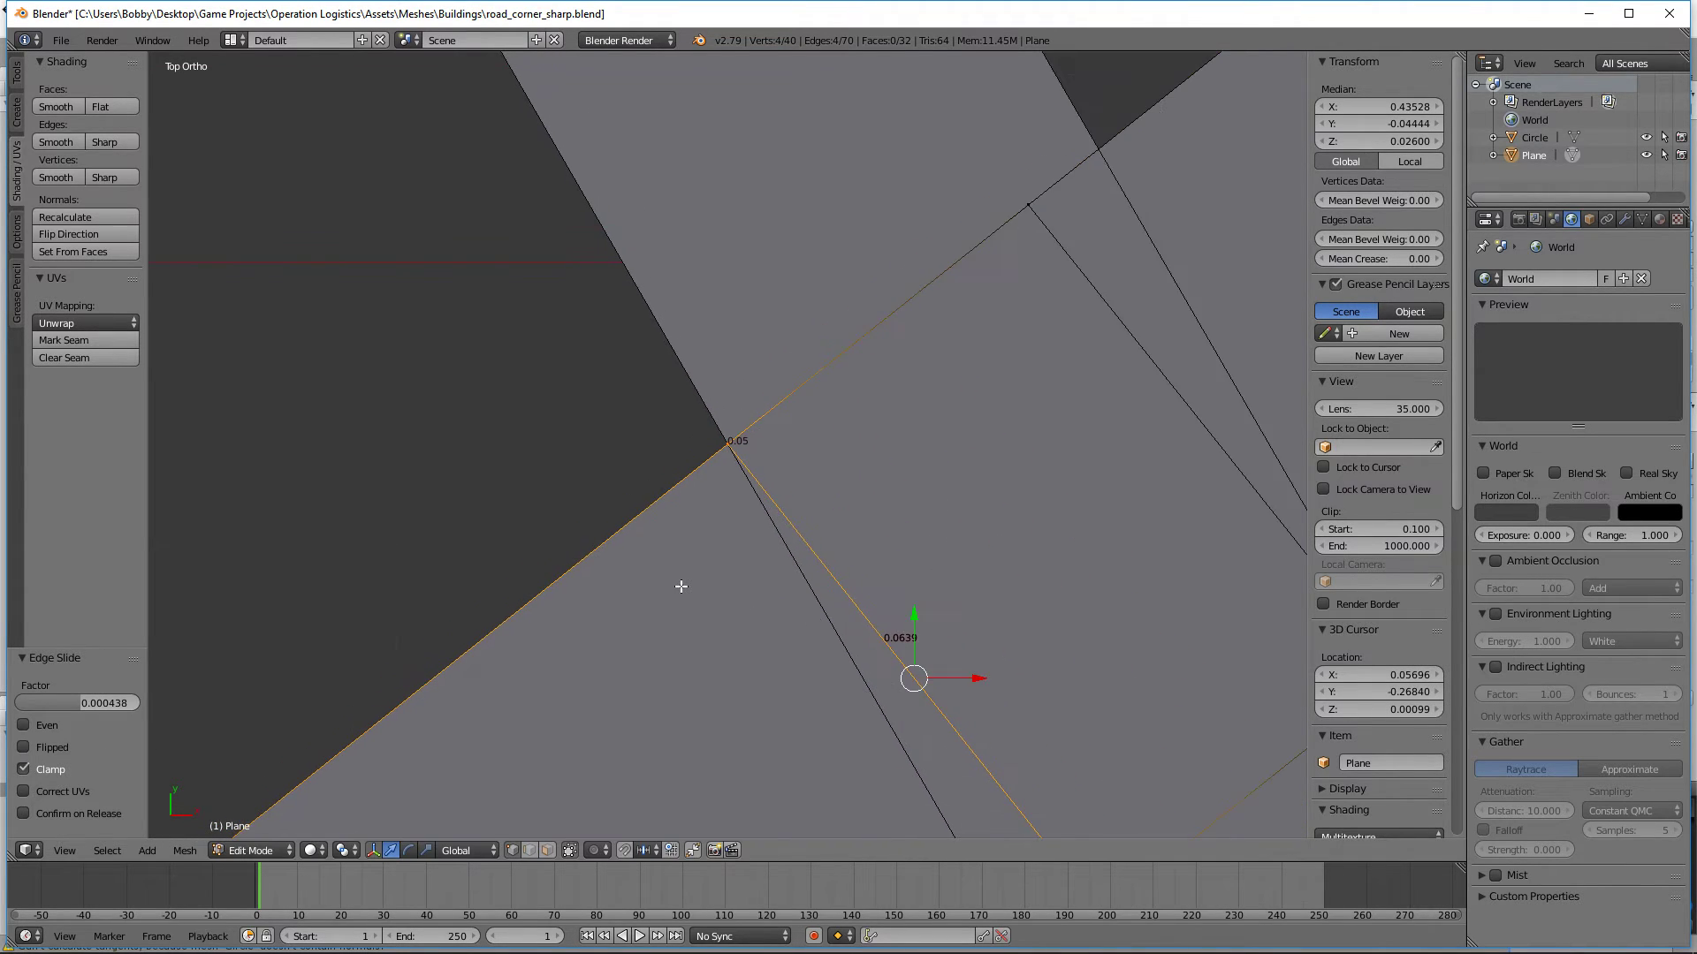
# Step: In wireframe, delete the first cut's inner vertices and the second cut's outer vertices, keeping those at the crossing corners
pyautogui.press('a')
pyautogui.moveTo(846, 622); pyautogui.dragTo(781, 542)
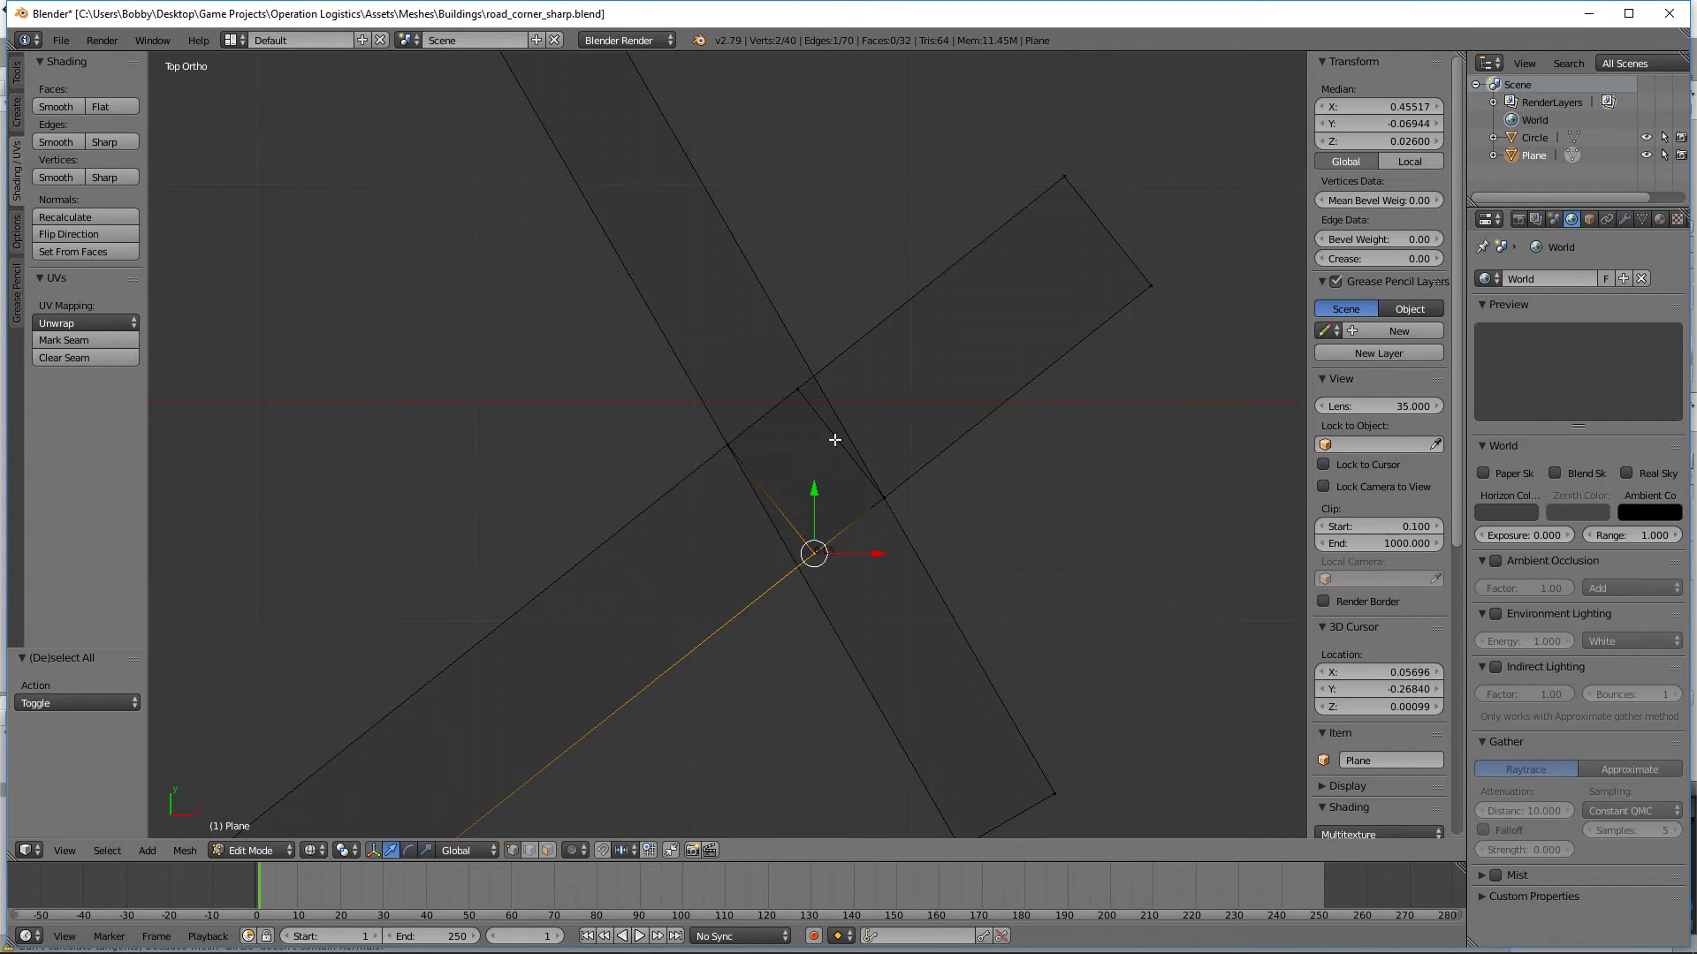
pyautogui.keyDown('shift'); pyautogui.moveTo(869, 446); pyautogui.dragTo(744, 276); pyautogui.keyUp('shift')
pyautogui.press('x')
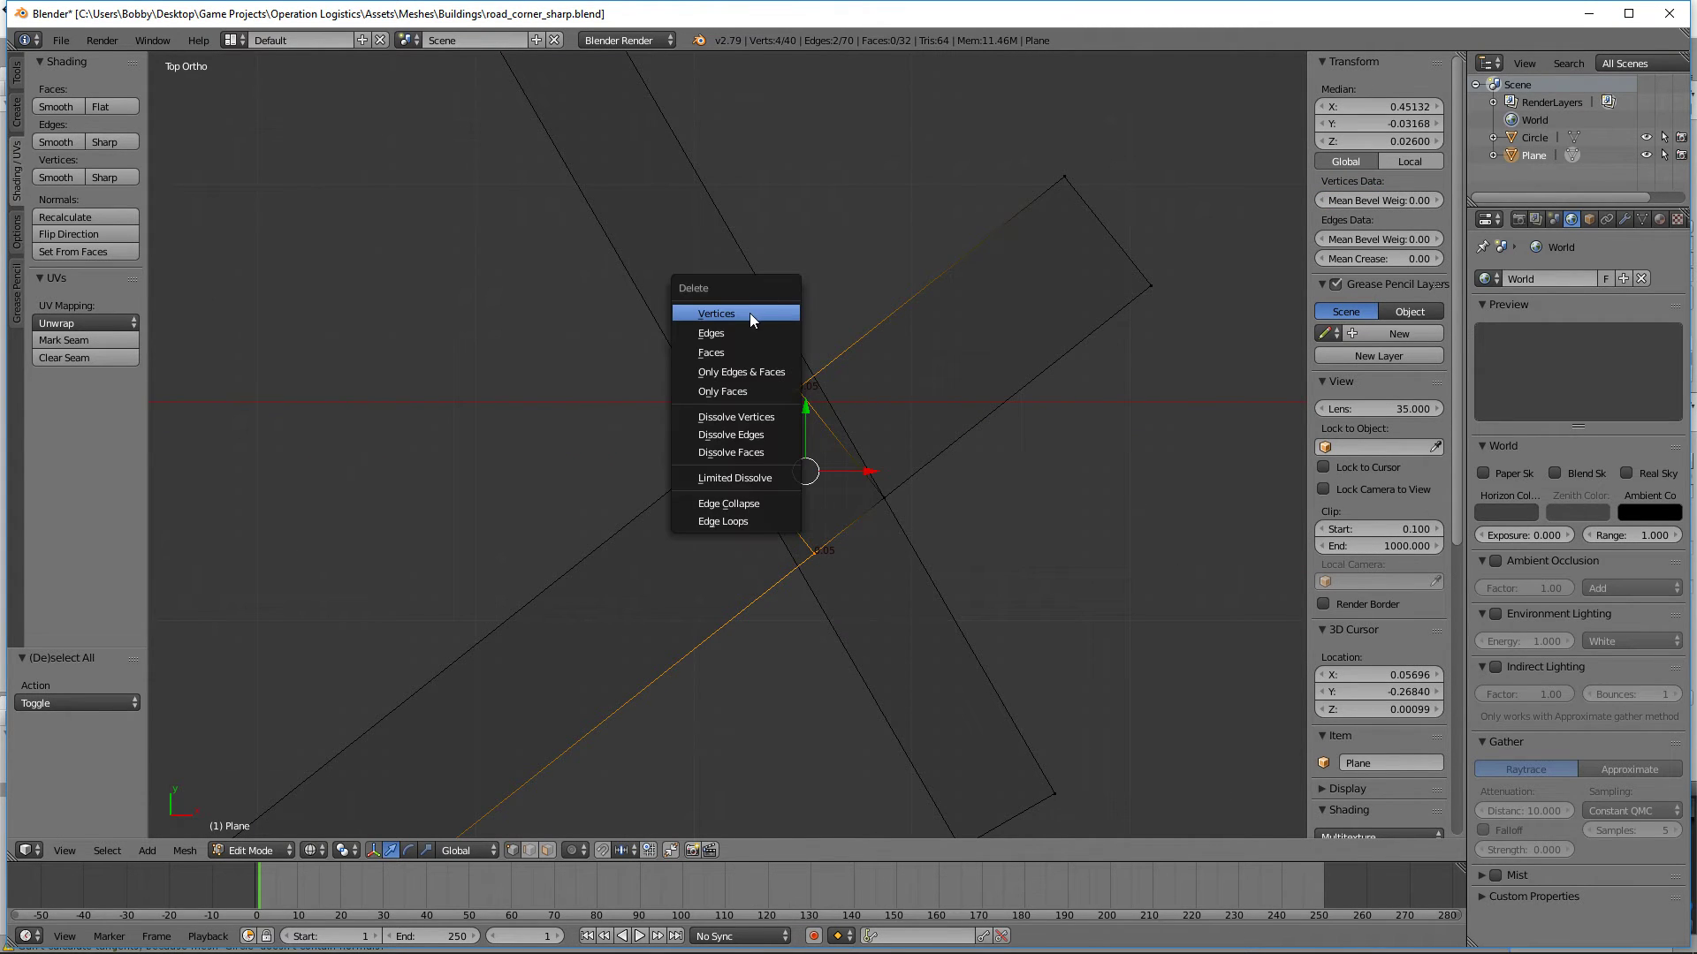
pyautogui.click(758, 315)
# Step: Delete the four end vertices of each curb that project past the crossing, and return to solid shading
pyautogui.moveTo(1196, 290); pyautogui.dragTo(1013, 148)
pyautogui.scroll(-6, 966, 303)
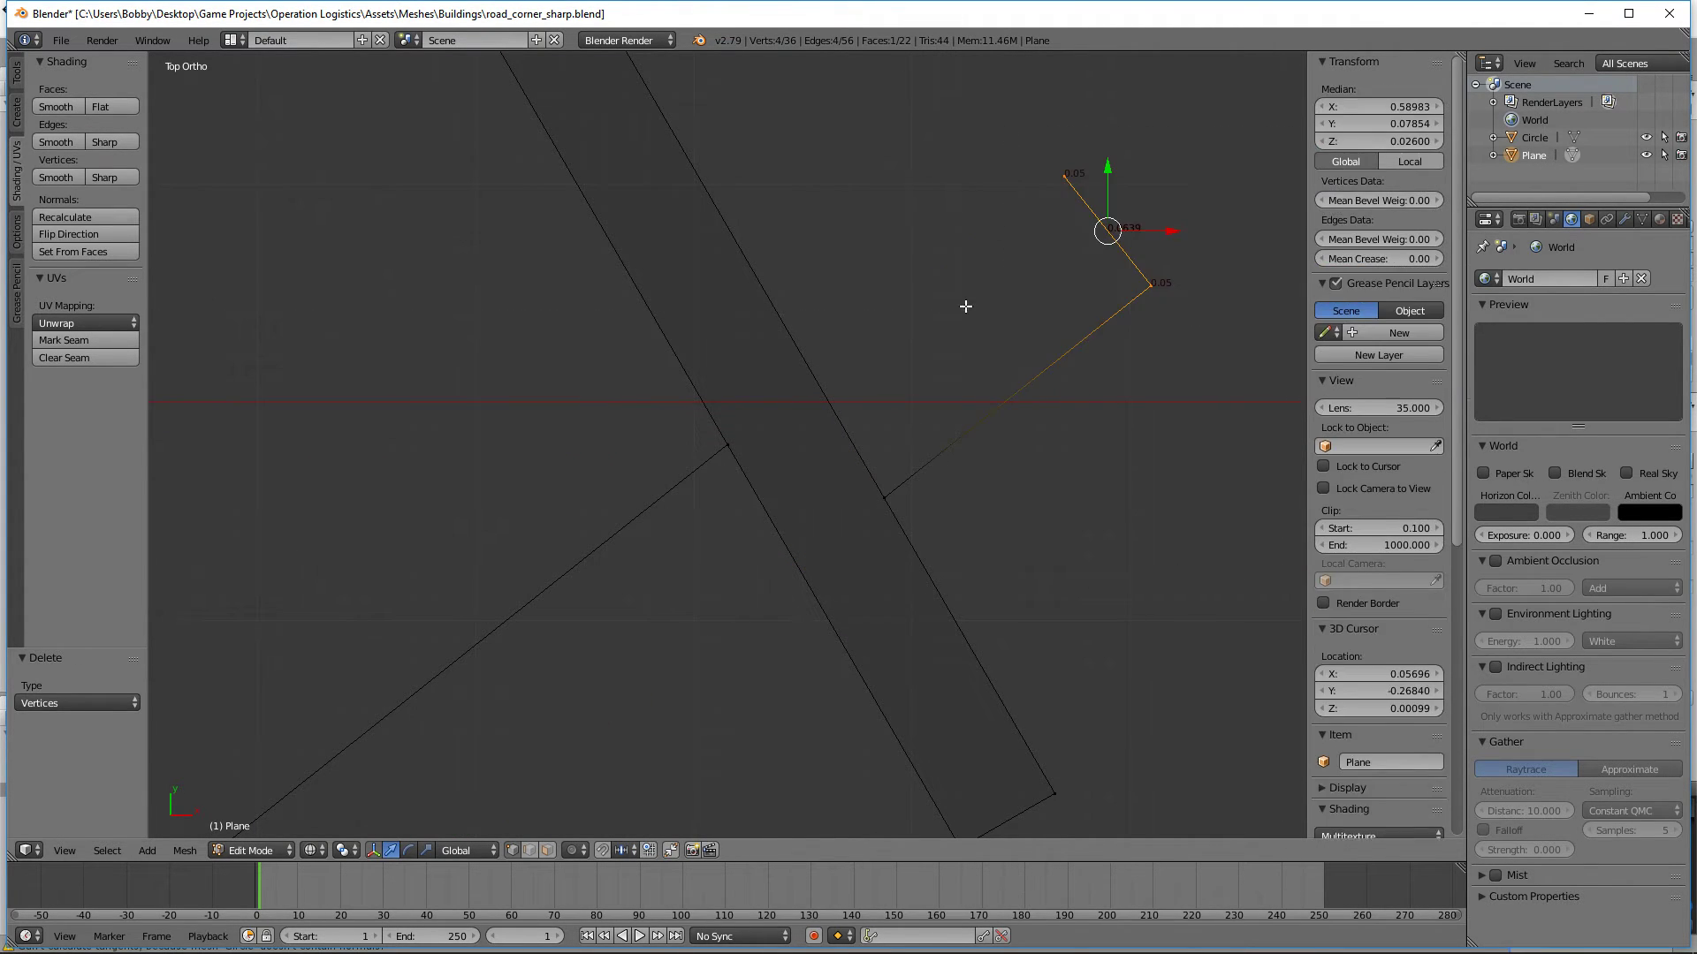
pyautogui.press('x')
pyautogui.click(722, 491)
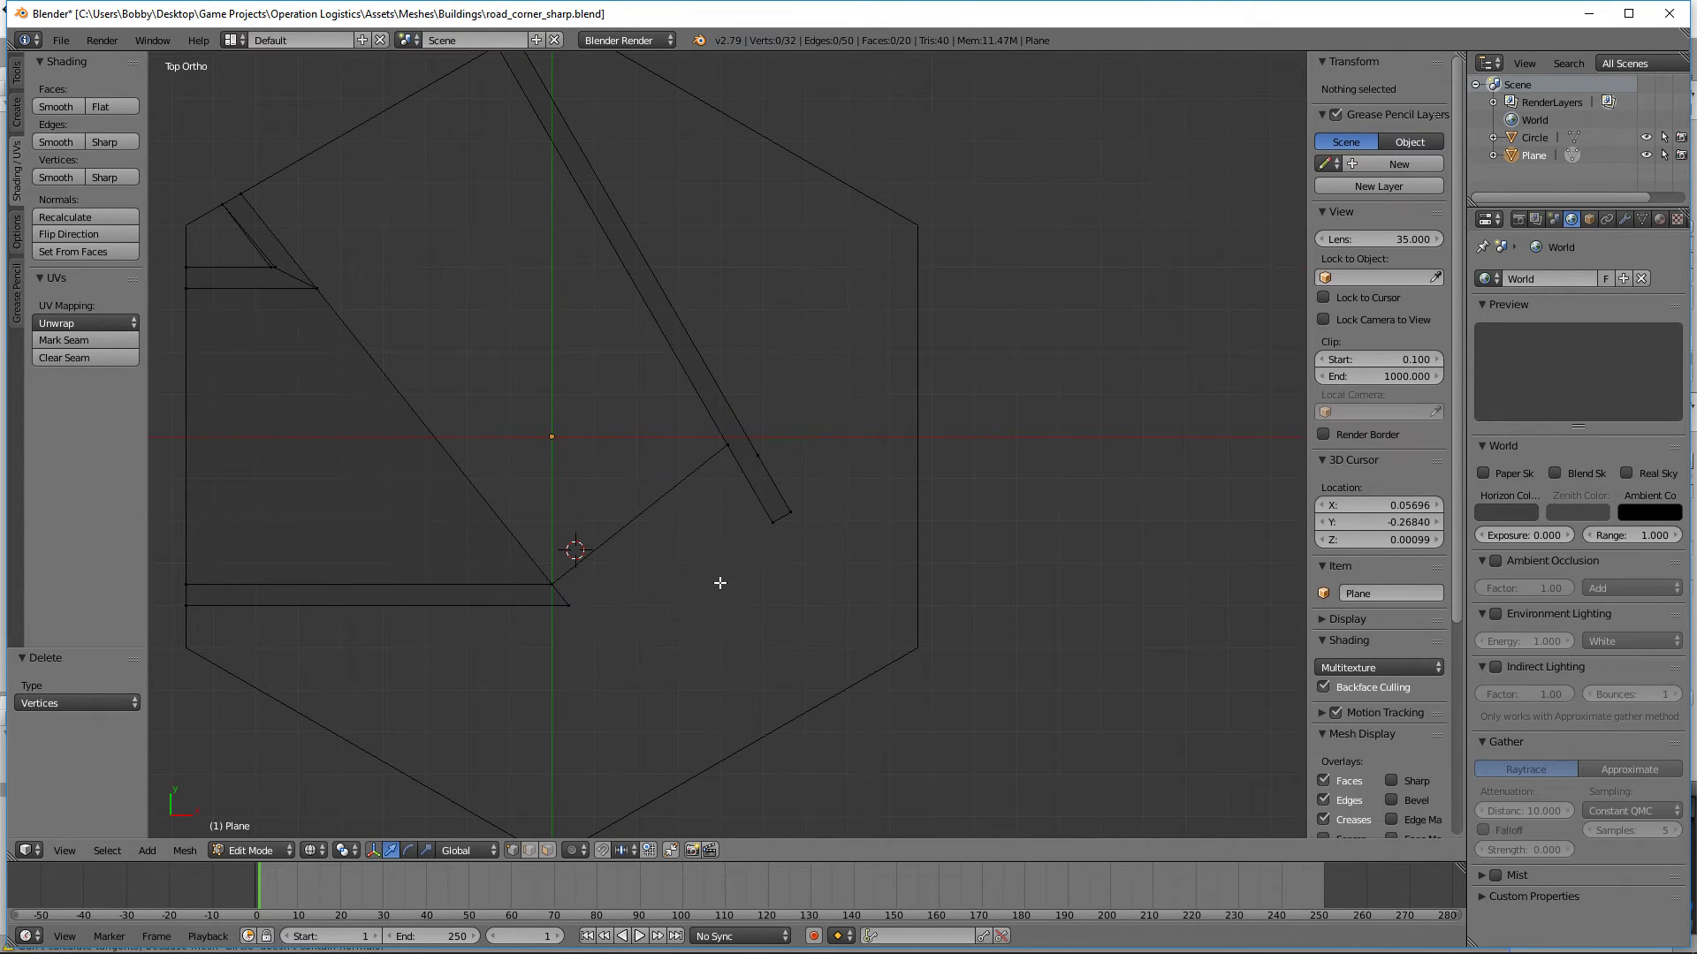
pyautogui.press('b')
pyautogui.moveTo(751, 485); pyautogui.dragTo(825, 538)
pyautogui.press('x')
pyautogui.click(725, 493)
pyautogui.press('z')
# Step: Fill the outer side face of the short curb connecting the lower curb's corner to the long diagonal curb
pyautogui.moveTo(685, 636); pyautogui.dragTo(559, 541, button='middle')
pyautogui.scroll(3, 560, 541)
pyautogui.keyDown('shift'); pyautogui.moveTo(522, 606); pyautogui.dragTo(897, 595, button='middle'); pyautogui.keyUp('shift')
pyautogui.rightClick(883, 598)
pyautogui.keyDown('shift'); pyautogui.rightClick(882, 566); pyautogui.keyUp('shift')
pyautogui.keyDown('shift'); pyautogui.rightClick(412, 489); pyautogui.keyUp('shift')
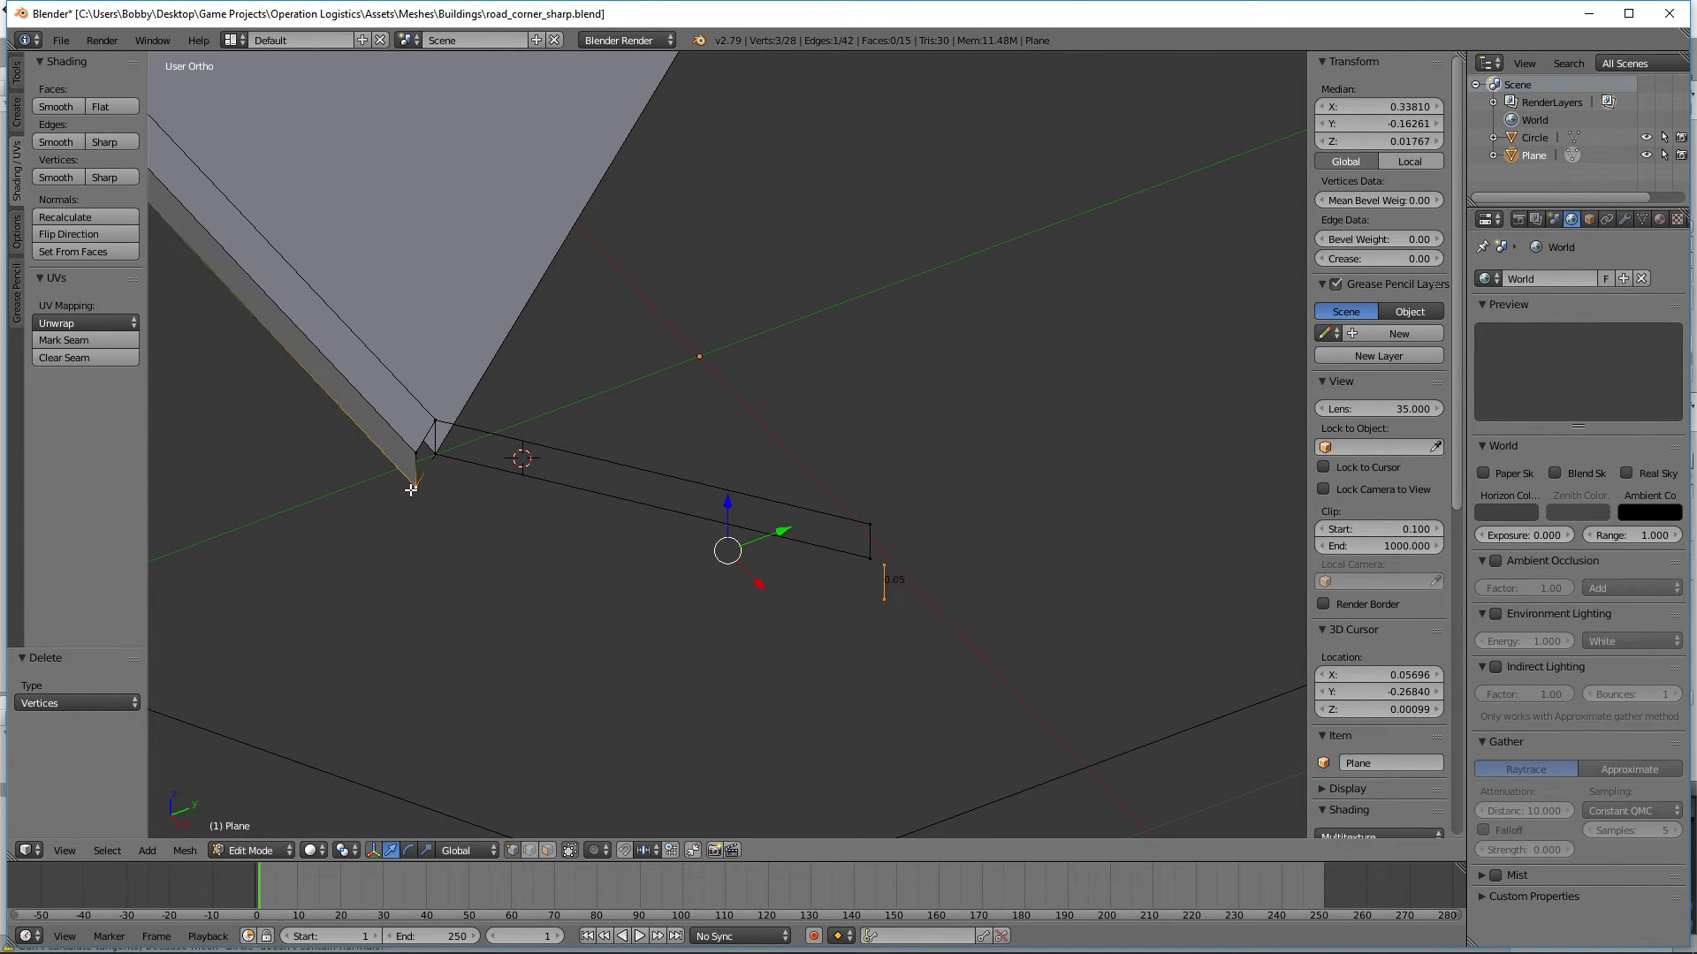
pyautogui.keyDown('shift'); pyautogui.rightClick(412, 440); pyautogui.keyUp('shift')
pyautogui.press('f')
pyautogui.press('a')
# Step: Fill the top face of the short connecting curb from its four upper vertices
pyautogui.rightClick(411, 440)
pyautogui.keyDown('shift'); pyautogui.rightClick(430, 415); pyautogui.keyUp('shift')
pyautogui.keyDown('shift'); pyautogui.rightClick(867, 523); pyautogui.keyUp('shift')
pyautogui.keyDown('shift'); pyautogui.rightClick(873, 552); pyautogui.keyUp('shift')
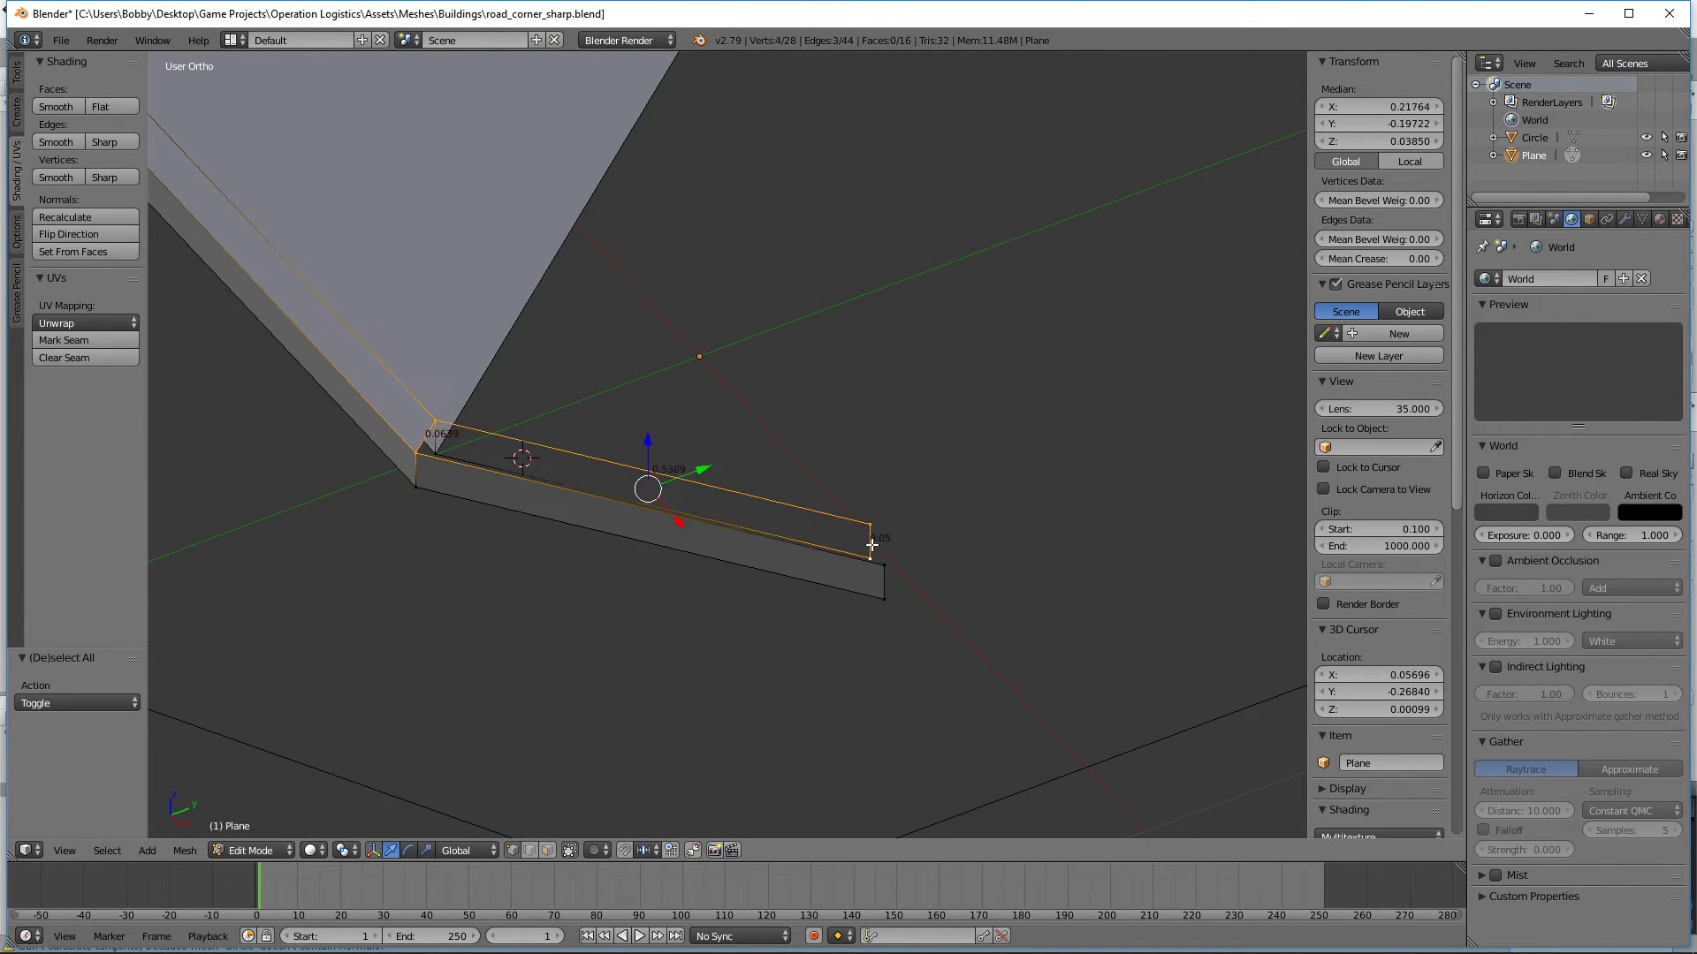
pyautogui.press('f')
pyautogui.hotkey('ctrl', 'z')
pyautogui.press('f')
pyautogui.press('a')
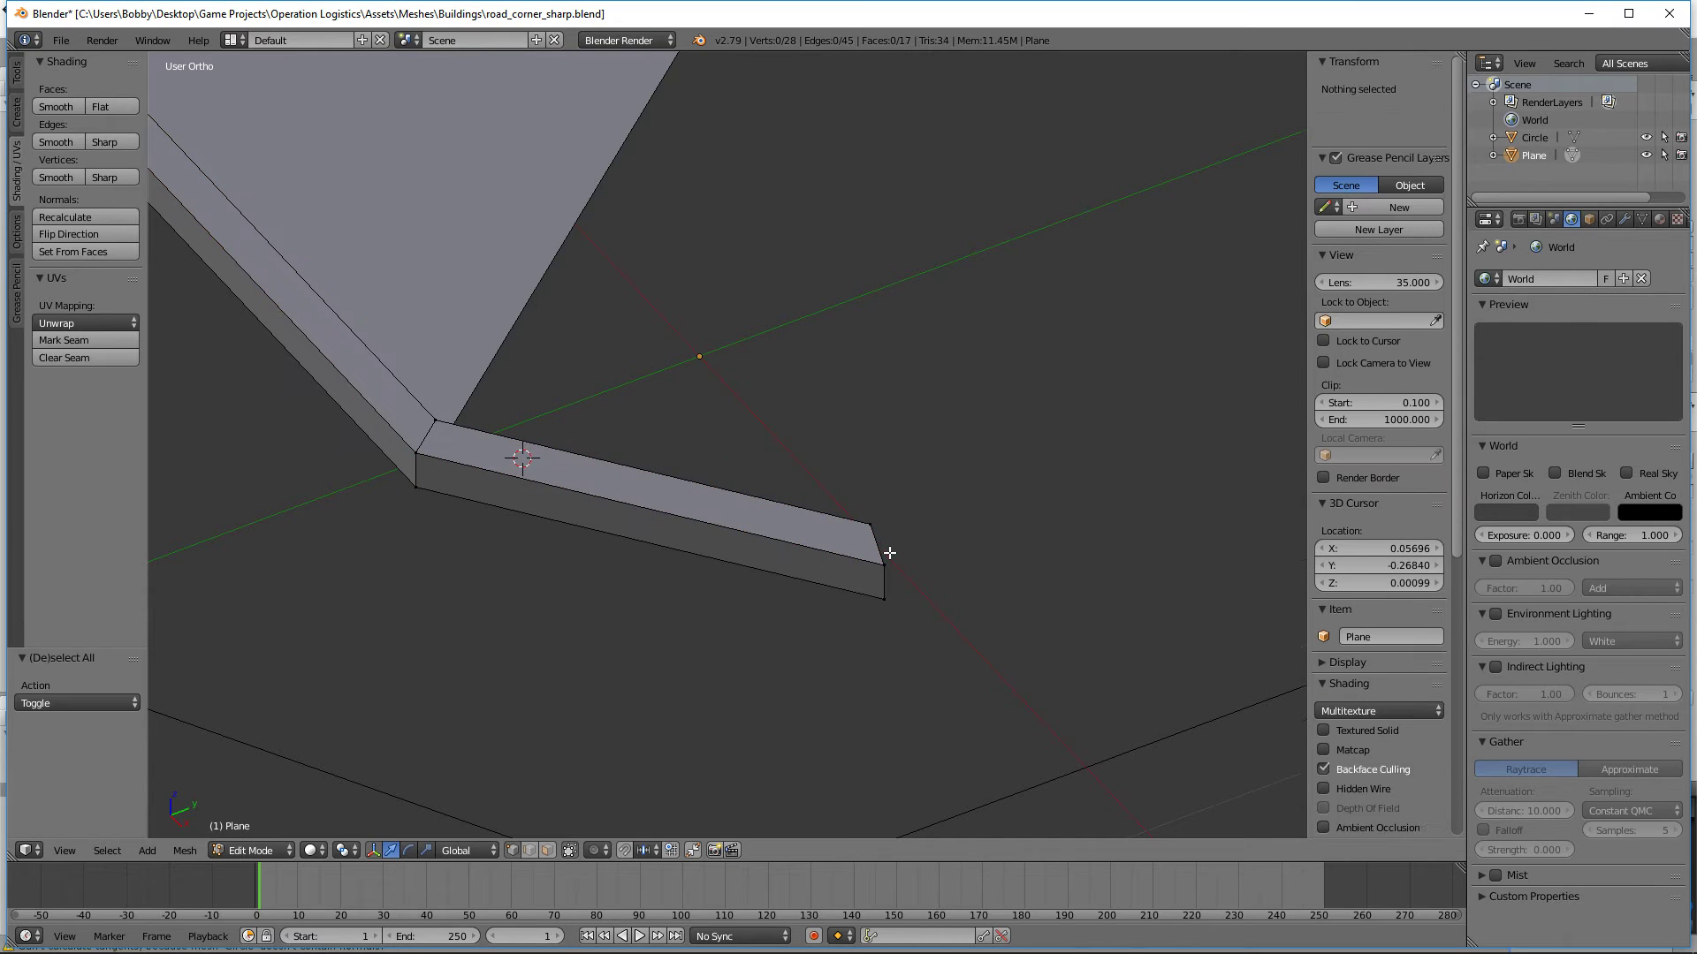
# Step: Fill the long diagonal curb's inner side face between its hexagon-edge end and the connecting curb
pyautogui.moveTo(883, 557); pyautogui.dragTo(738, 541, button='middle')
pyautogui.scroll(-3, 739, 541)
pyautogui.moveTo(648, 609); pyautogui.dragTo(570, 679, button='middle')
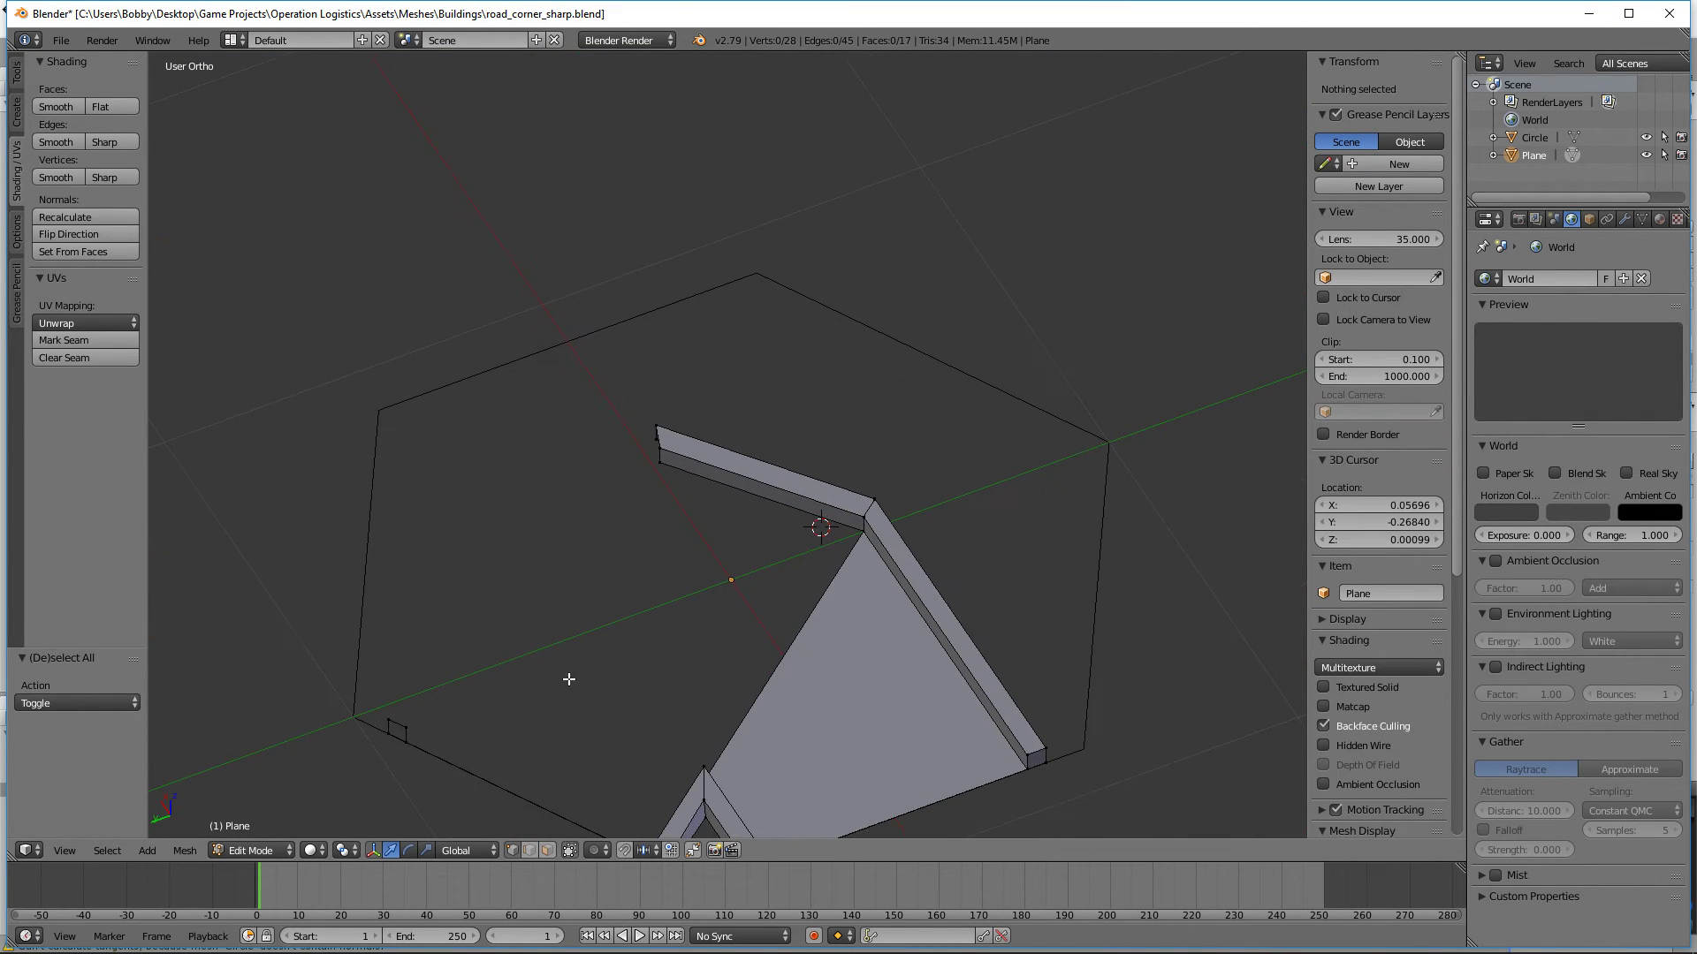
pyautogui.rightClick(390, 737)
pyautogui.rightClick(414, 744)
pyautogui.keyDown('shift'); pyautogui.rightClick(416, 726); pyautogui.keyUp('shift')
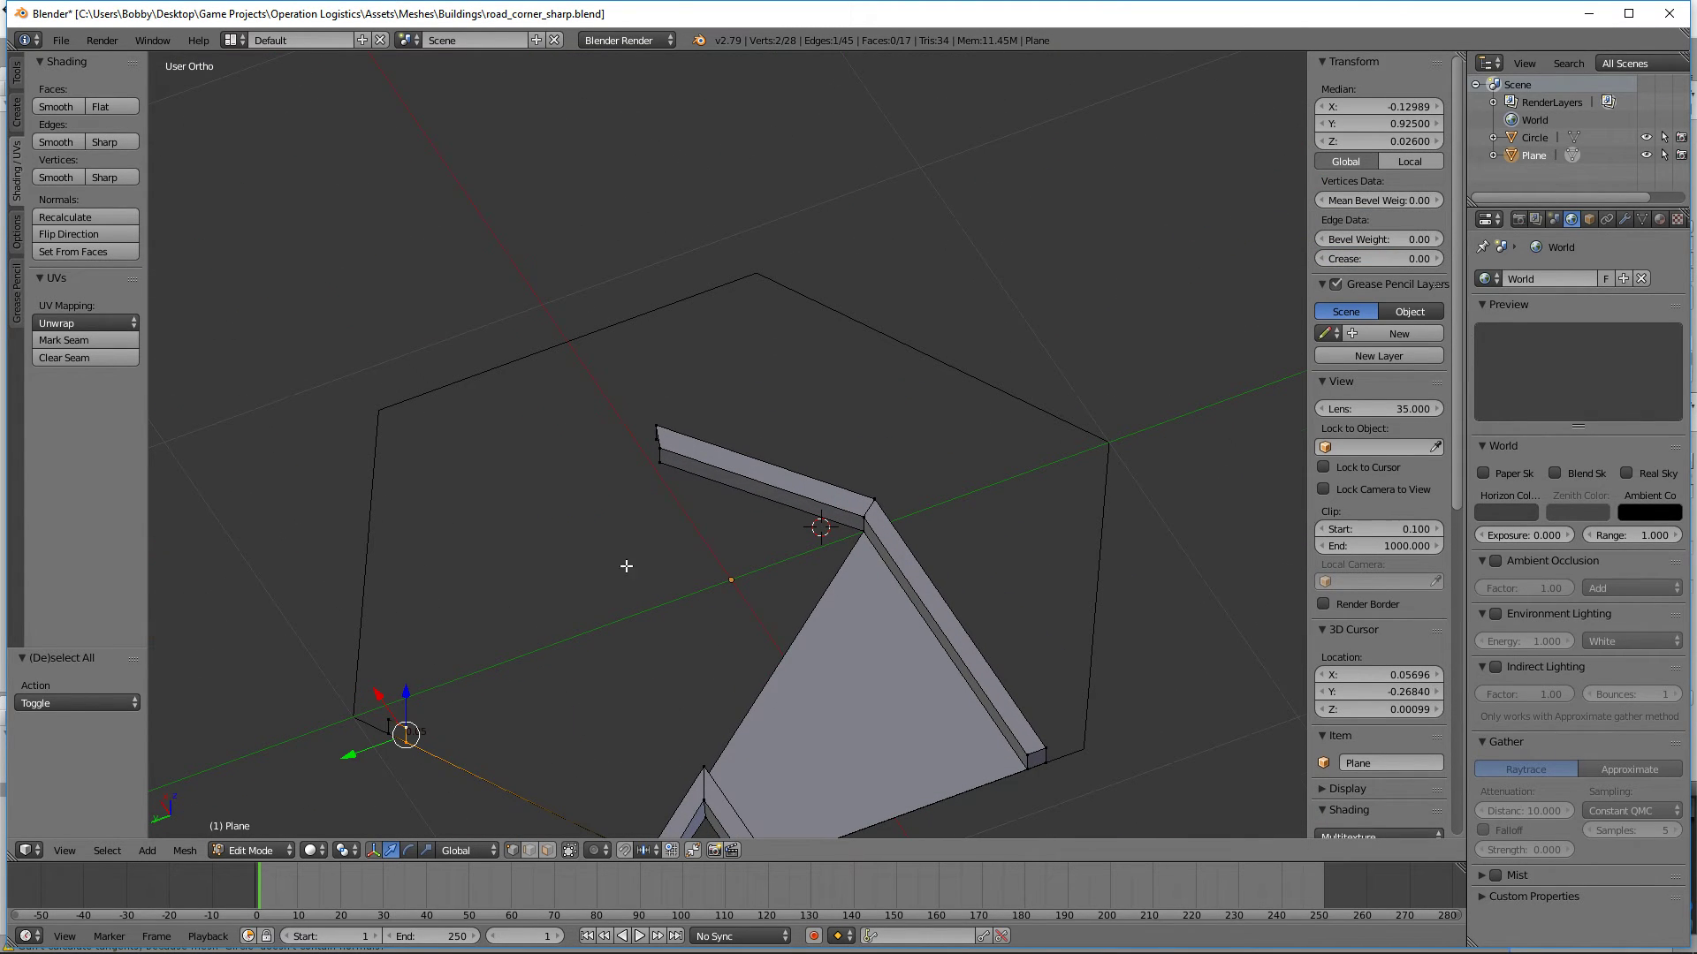
pyautogui.keyDown('shift'); pyautogui.rightClick(662, 473); pyautogui.keyUp('shift')
pyautogui.keyDown('shift'); pyautogui.rightClick(664, 448); pyautogui.keyUp('shift')
pyautogui.press('f')
pyautogui.press('a')
# Step: Flip the normal of the long diagonal curb's inner side face so it faces the road
pyautogui.moveTo(629, 602); pyautogui.dragTo(850, 579, button='middle')
pyautogui.hotkey('ctrl', 'z')
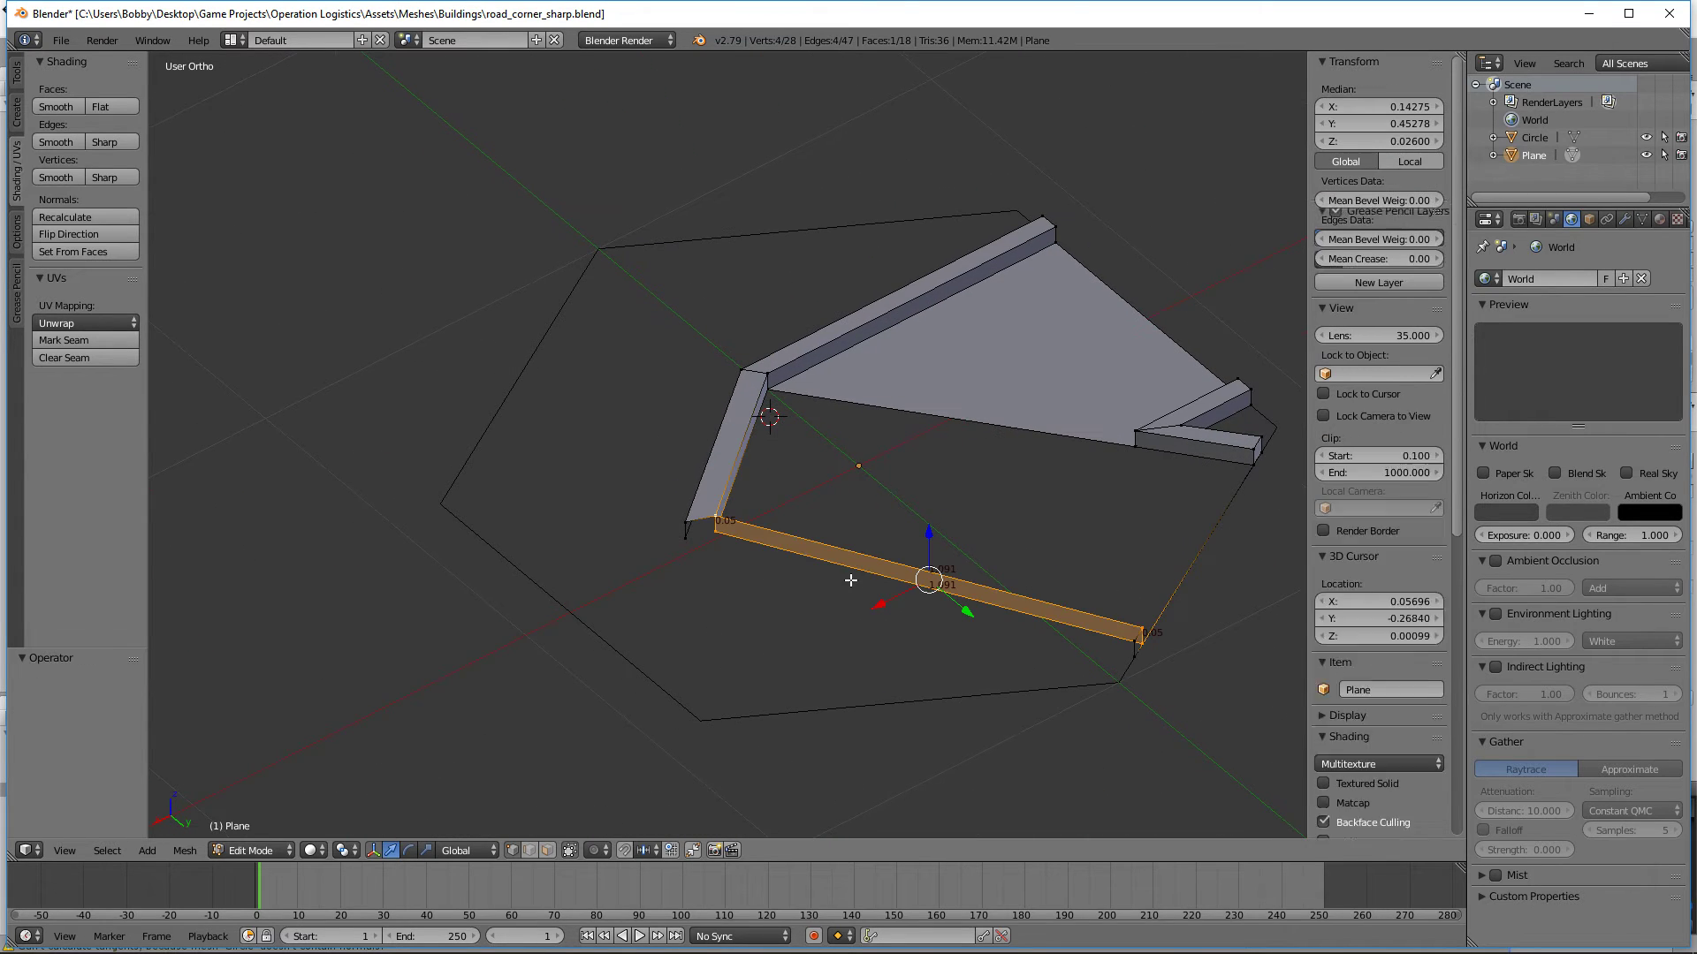
pyautogui.click(81, 234)
pyautogui.press('a')
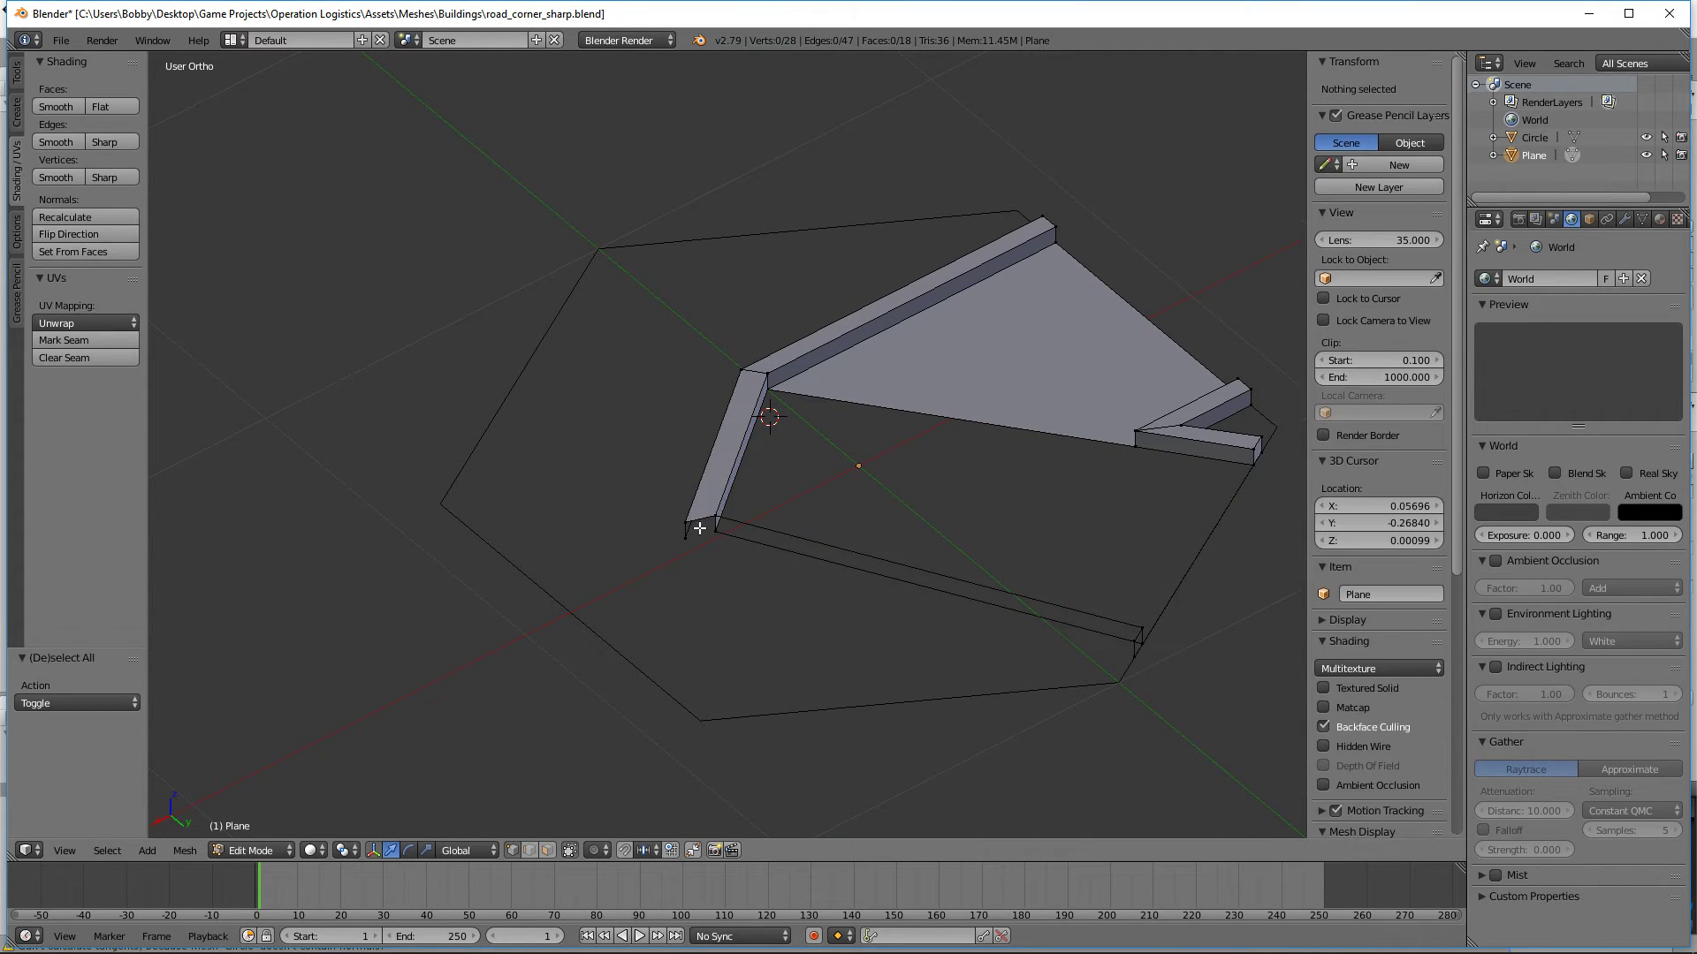
# Step: Fill the long diagonal curb's outer side face and flip its normal outward
pyautogui.rightClick(699, 528)
pyautogui.keyDown('shift'); pyautogui.rightClick(1133, 641); pyautogui.keyUp('shift')
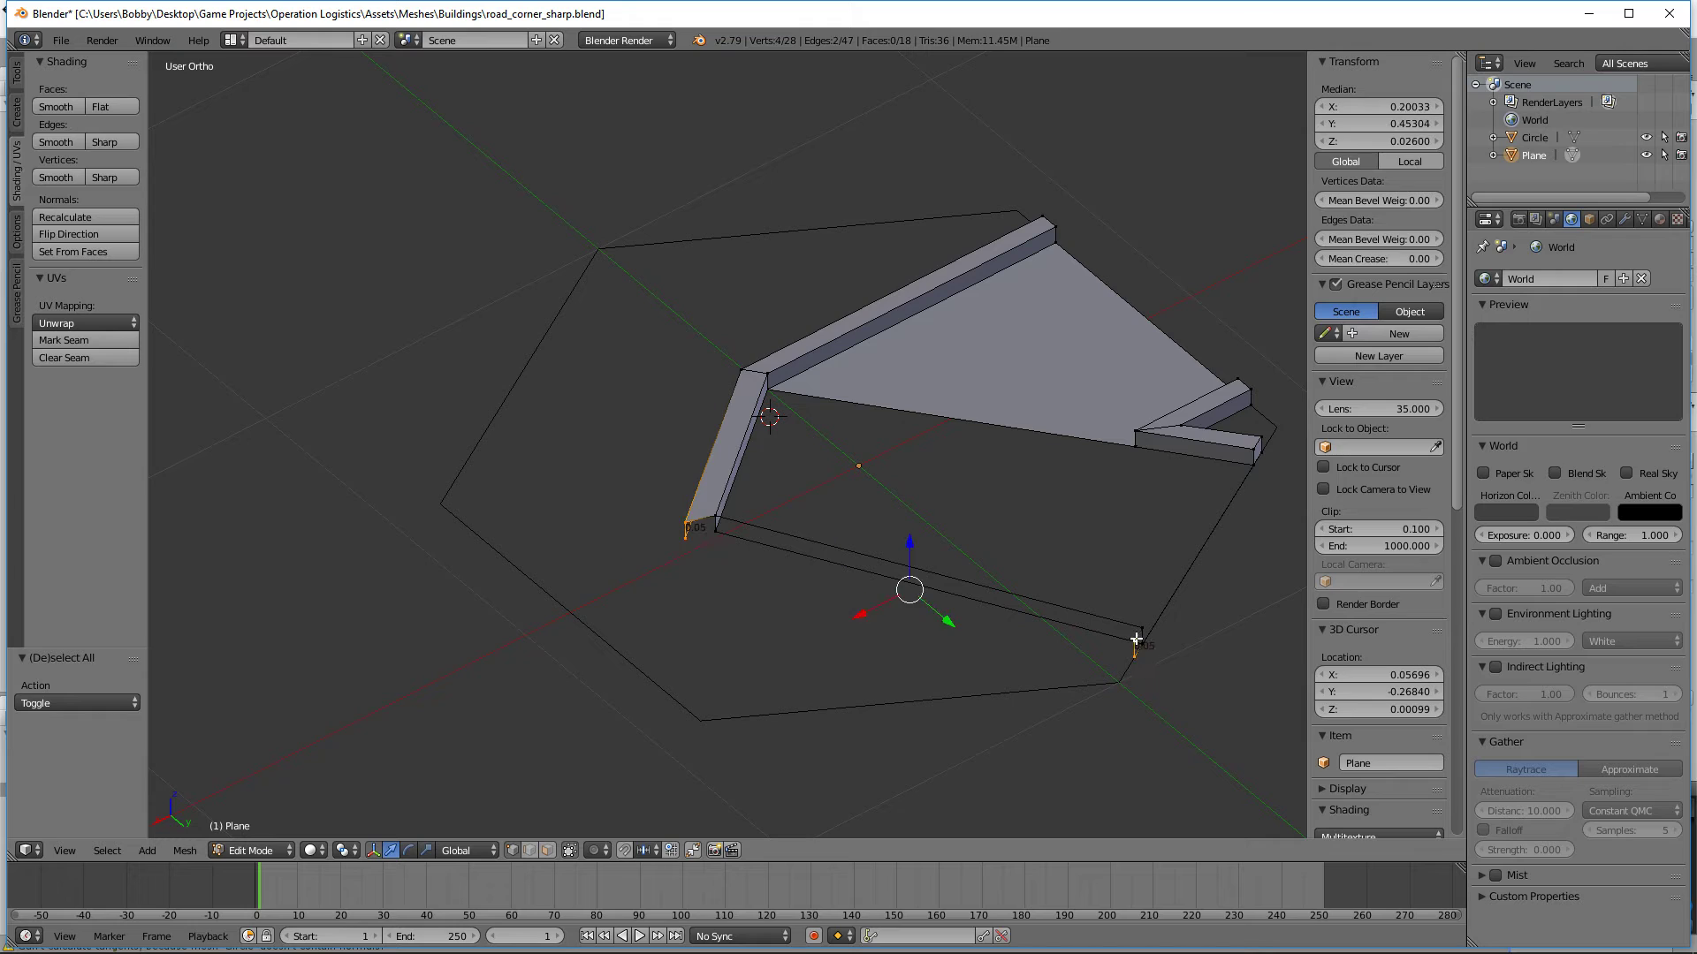
pyautogui.press('f')
pyautogui.press('a')
pyautogui.hotkey('ctrl', 'z')
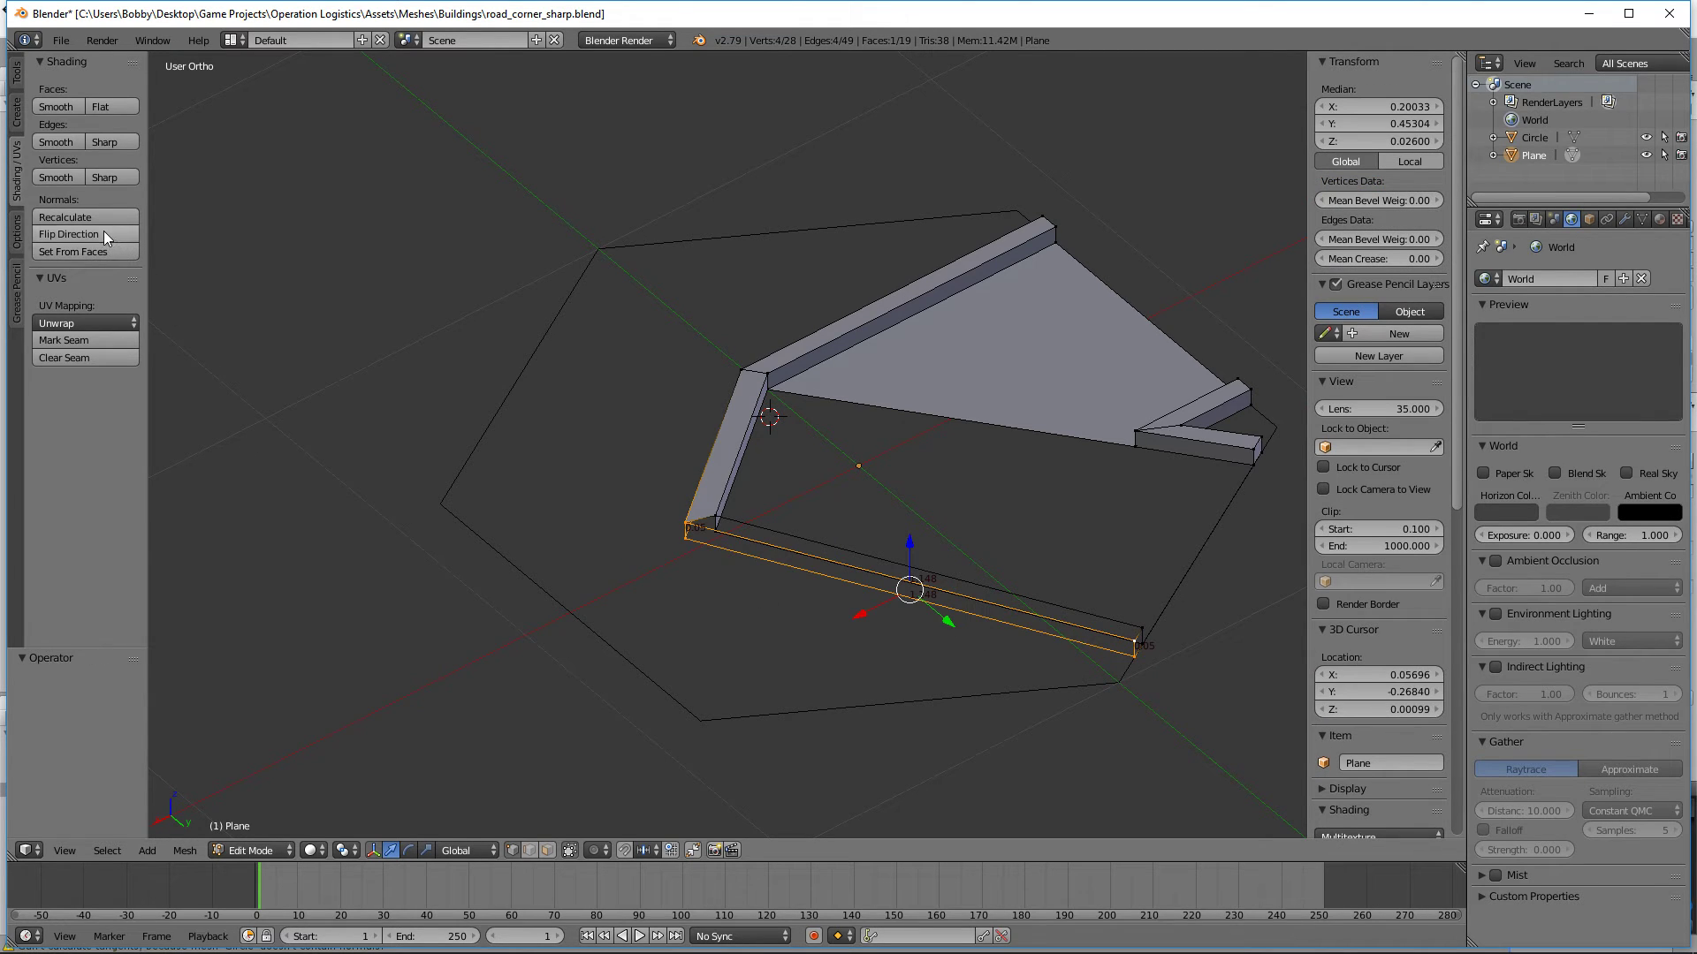
pyautogui.click(103, 231)
pyautogui.press('a')
# Step: Fill the long diagonal curb's top face and flip its normal upward
pyautogui.rightClick(699, 527)
pyautogui.keyDown('shift'); pyautogui.rightClick(1129, 615); pyautogui.keyUp('shift')
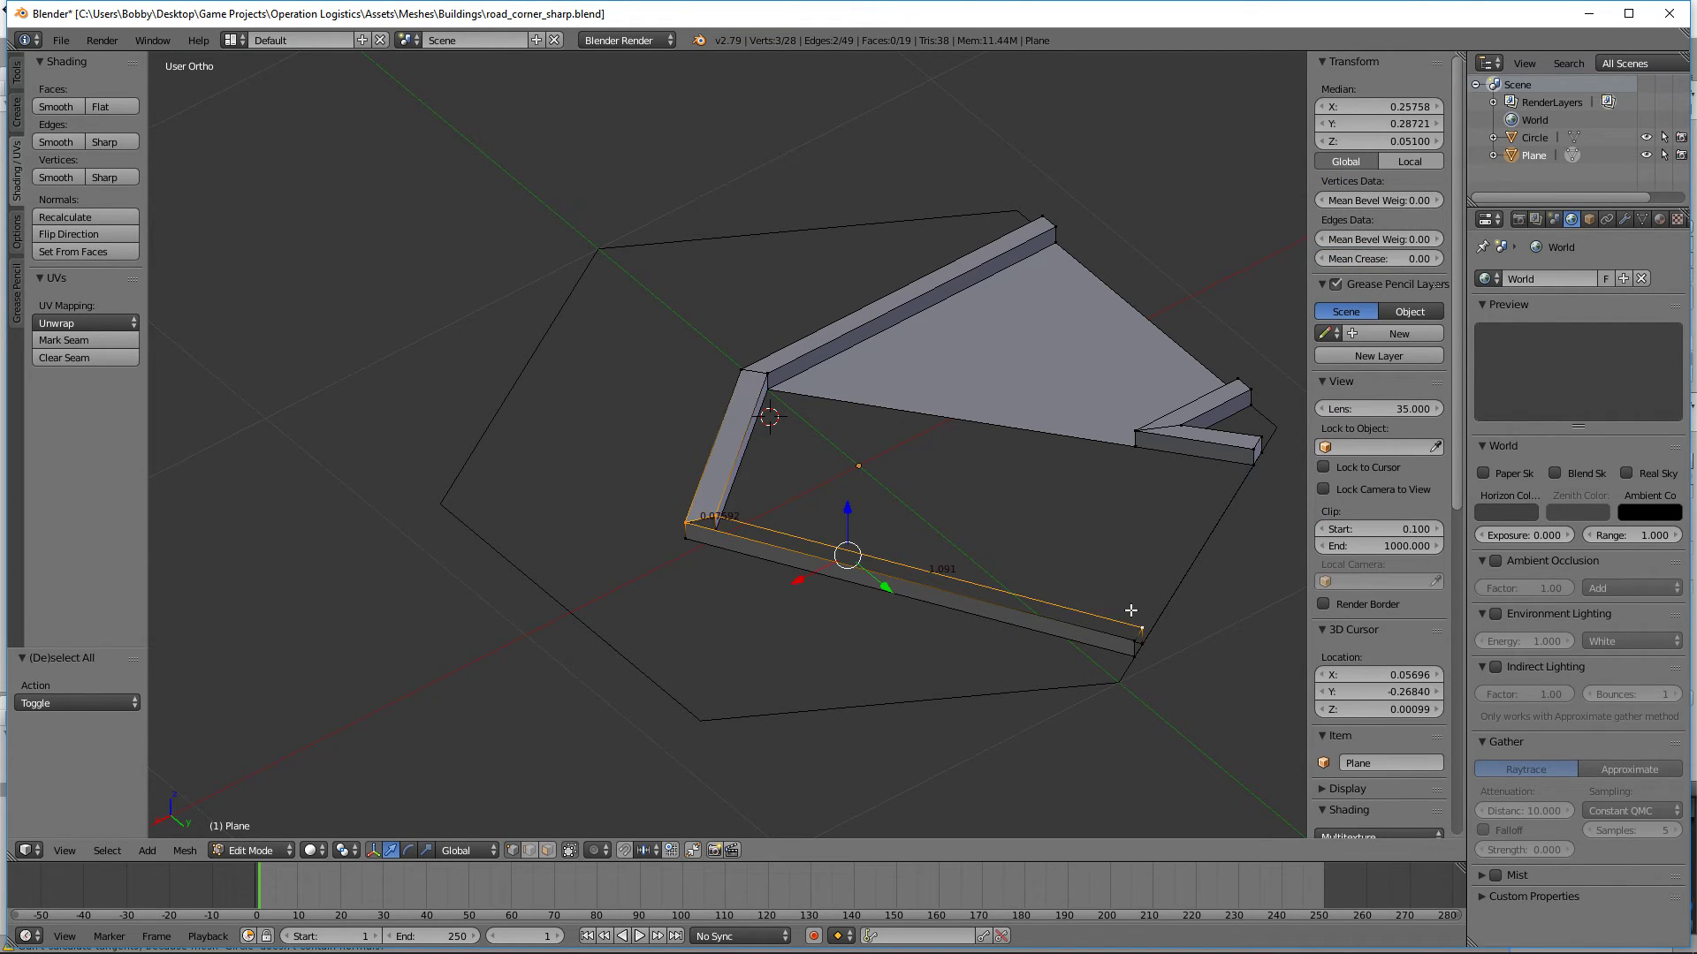
pyautogui.press('f')
pyautogui.moveTo(1131, 618); pyautogui.dragTo(1083, 622, button='middle')
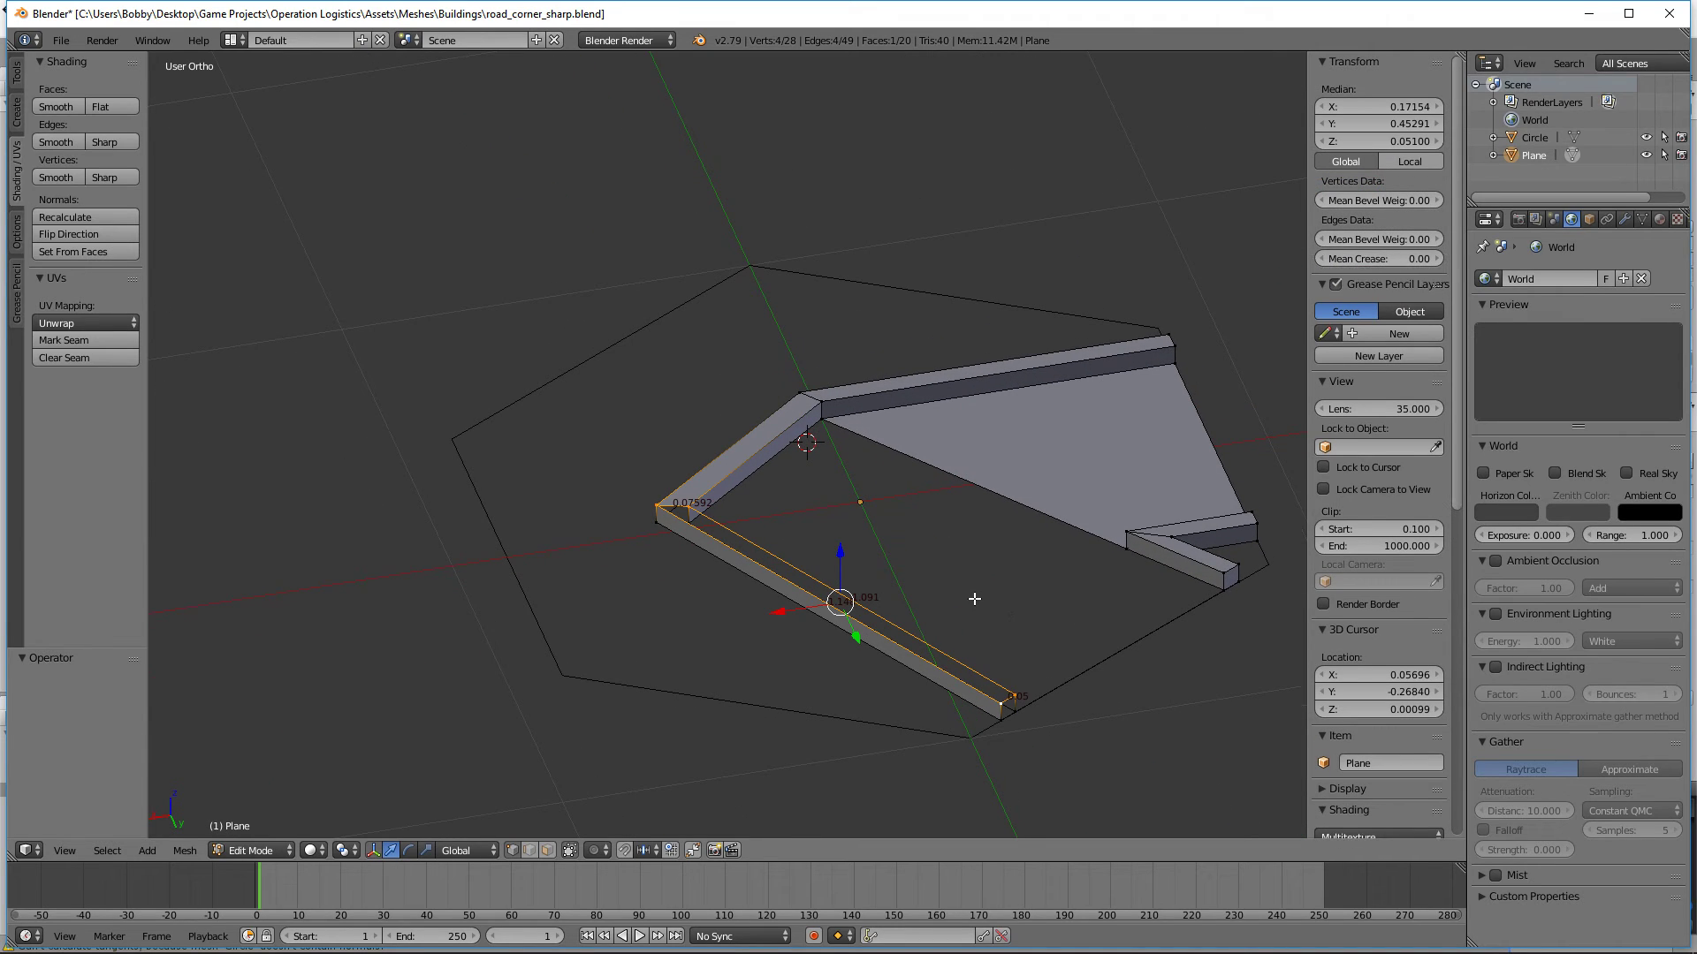
pyautogui.click(111, 235)
# Step: Flip the normal of the long diagonal curb's end face at the hexagon edge so it faces outward
pyautogui.moveTo(984, 608); pyautogui.dragTo(924, 553, button='middle')
pyautogui.scroll(2, 923, 555)
pyautogui.press('a')
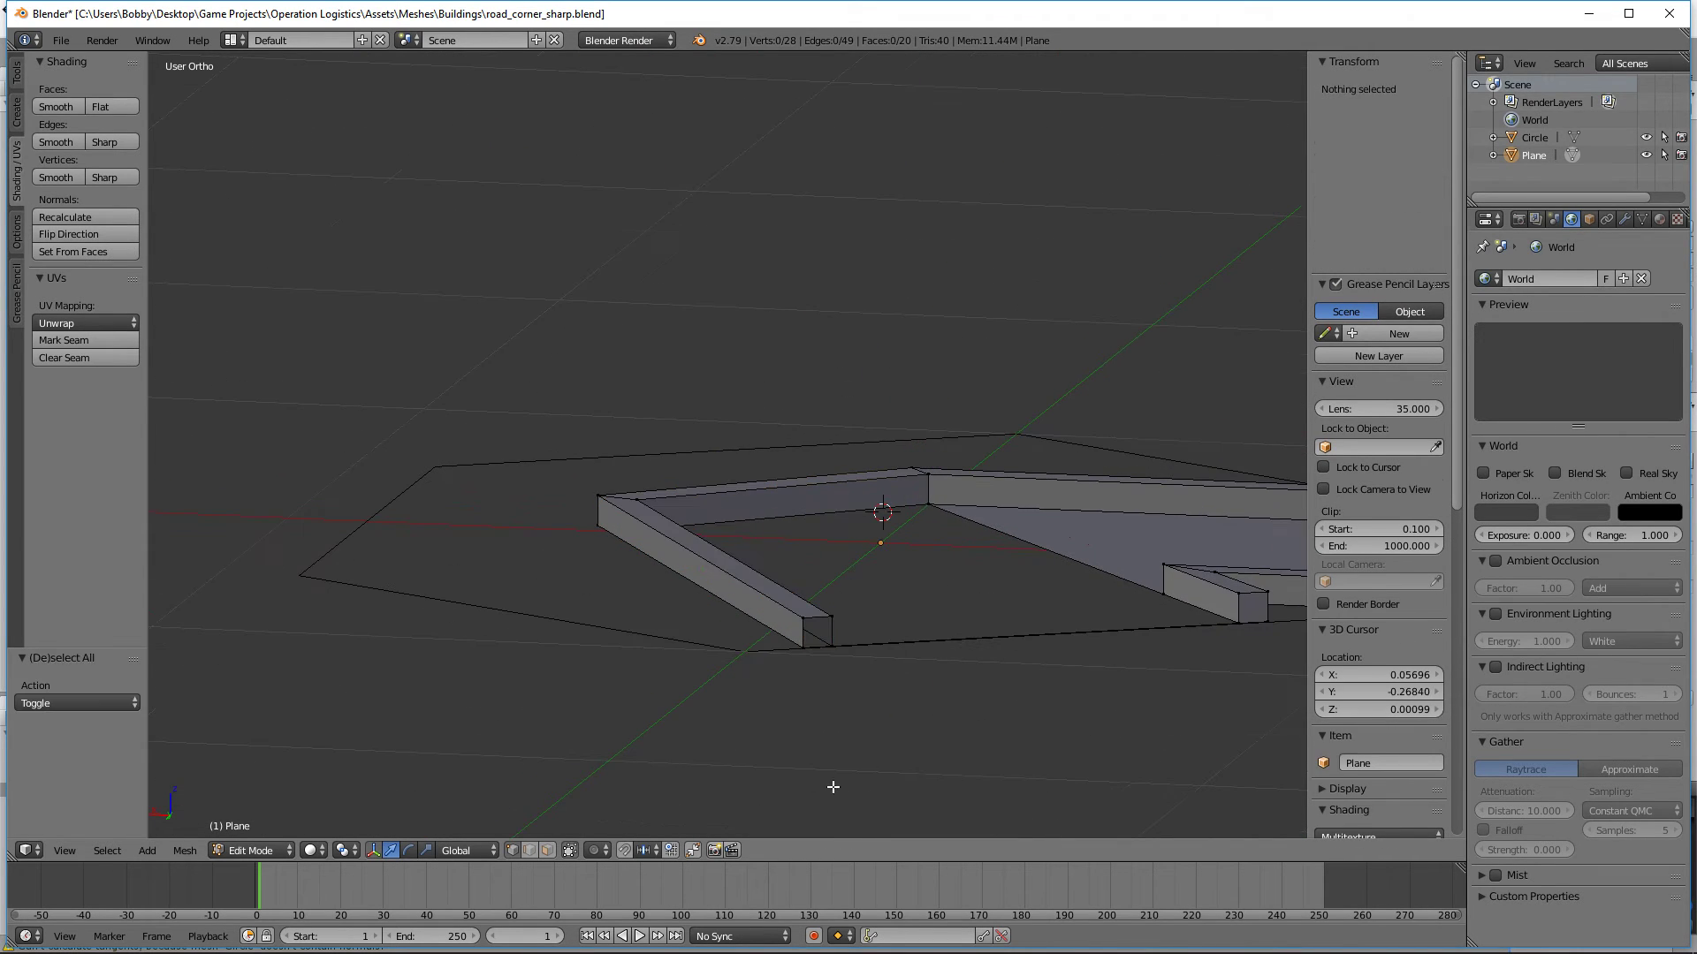
pyautogui.rightClick(813, 652)
pyautogui.keyDown('shift'); pyautogui.rightClick(811, 623); pyautogui.keyUp('shift')
pyautogui.keyDown('shift'); pyautogui.rightClick(835, 615); pyautogui.keyUp('shift')
pyautogui.keyDown('shift'); pyautogui.rightClick(842, 652); pyautogui.keyUp('shift')
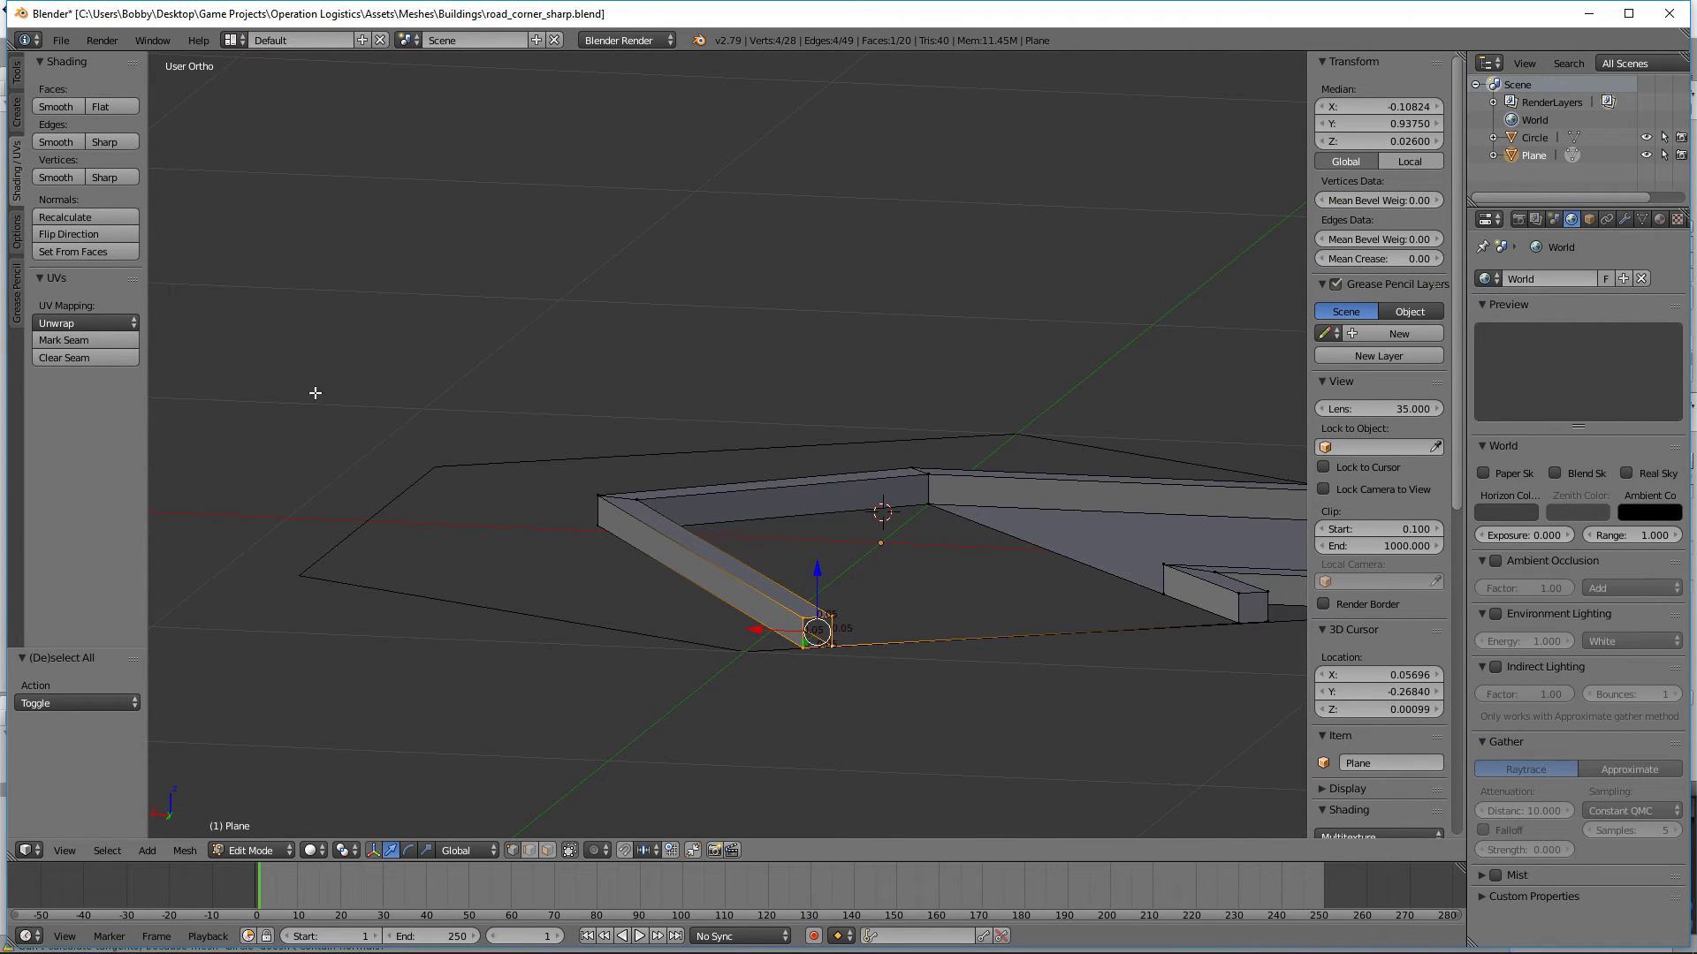
pyautogui.press('a')
# Step: Fill the triangular road face between the inner curb corner and both ends of the short connecting curb
pyautogui.moveTo(722, 522); pyautogui.dragTo(778, 726, button='middle')
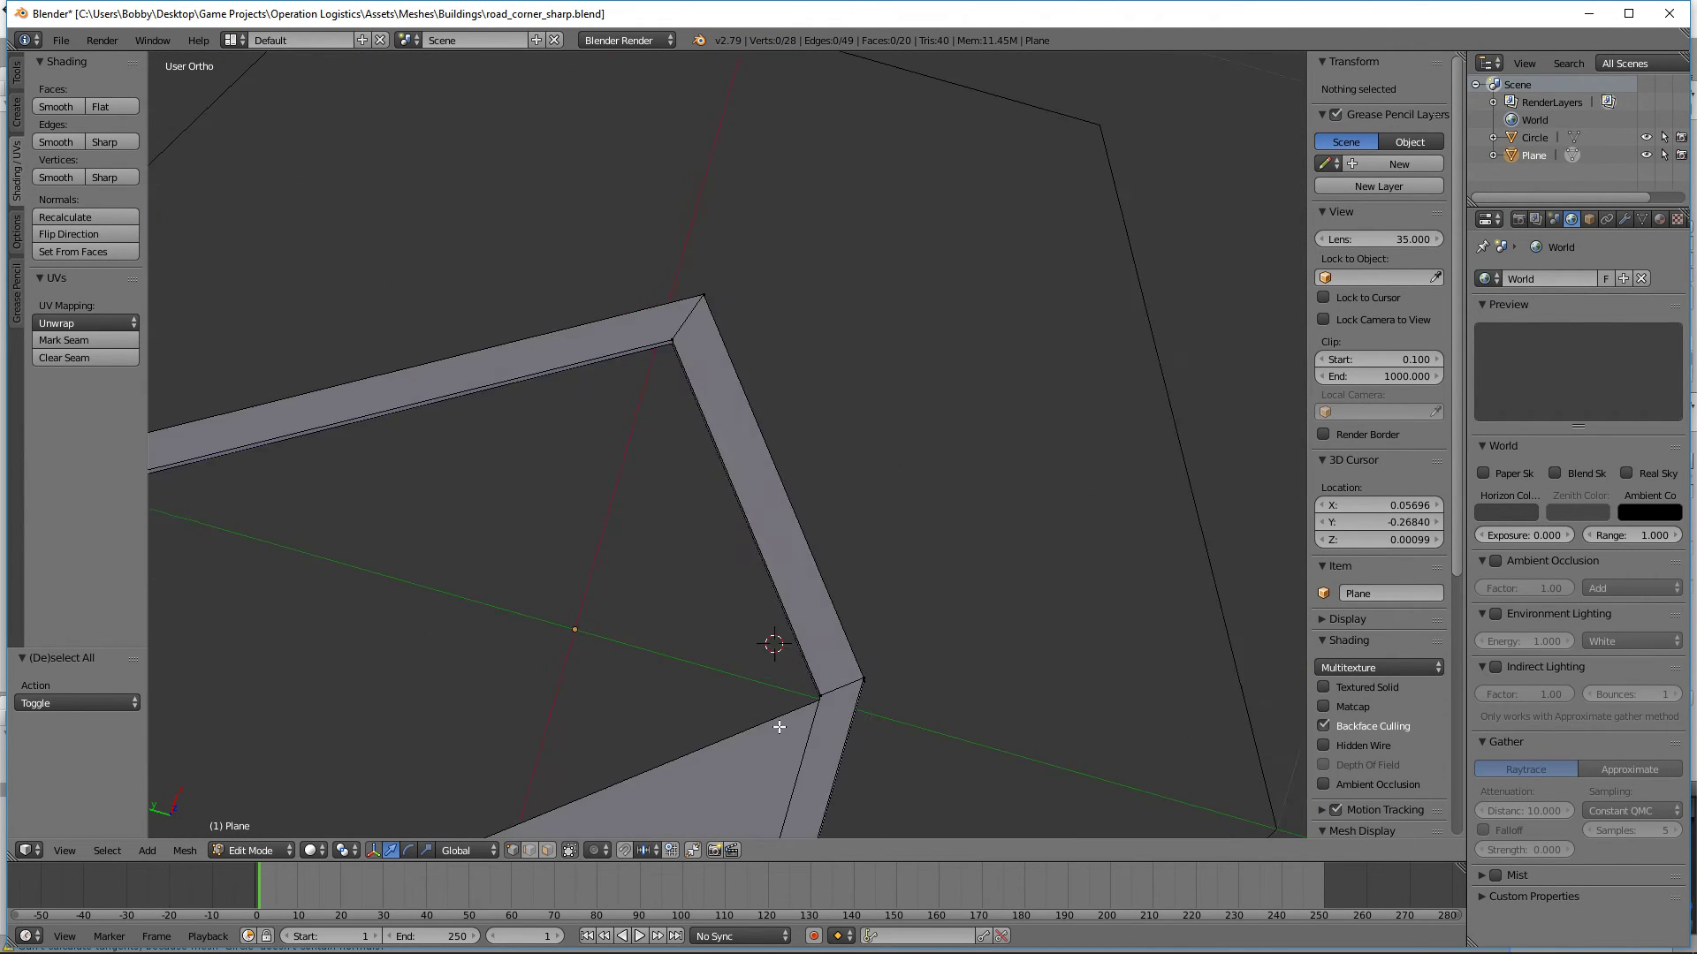
pyautogui.scroll(-8, 825, 625)
pyautogui.scroll(5, 837, 660)
pyautogui.moveTo(825, 624); pyautogui.dragTo(1013, 622, button='middle')
pyautogui.moveTo(1013, 622); pyautogui.dragTo(1180, 581, button='middle')
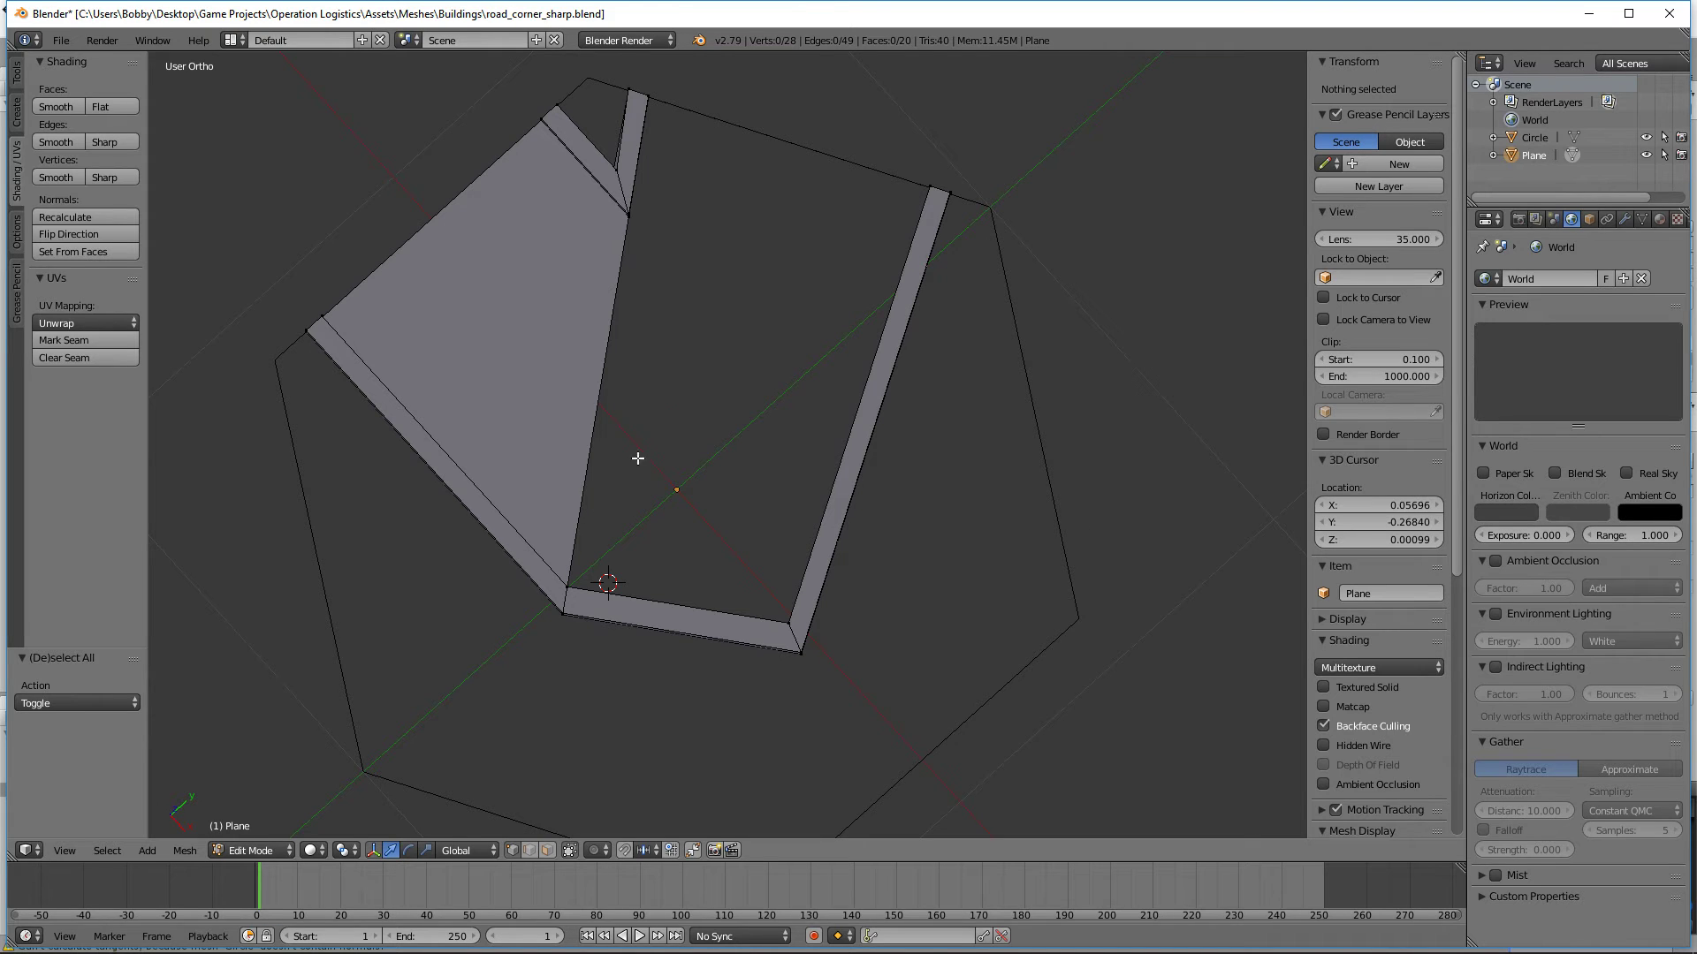
pyautogui.moveTo(790, 392); pyautogui.dragTo(731, 337, button='middle')
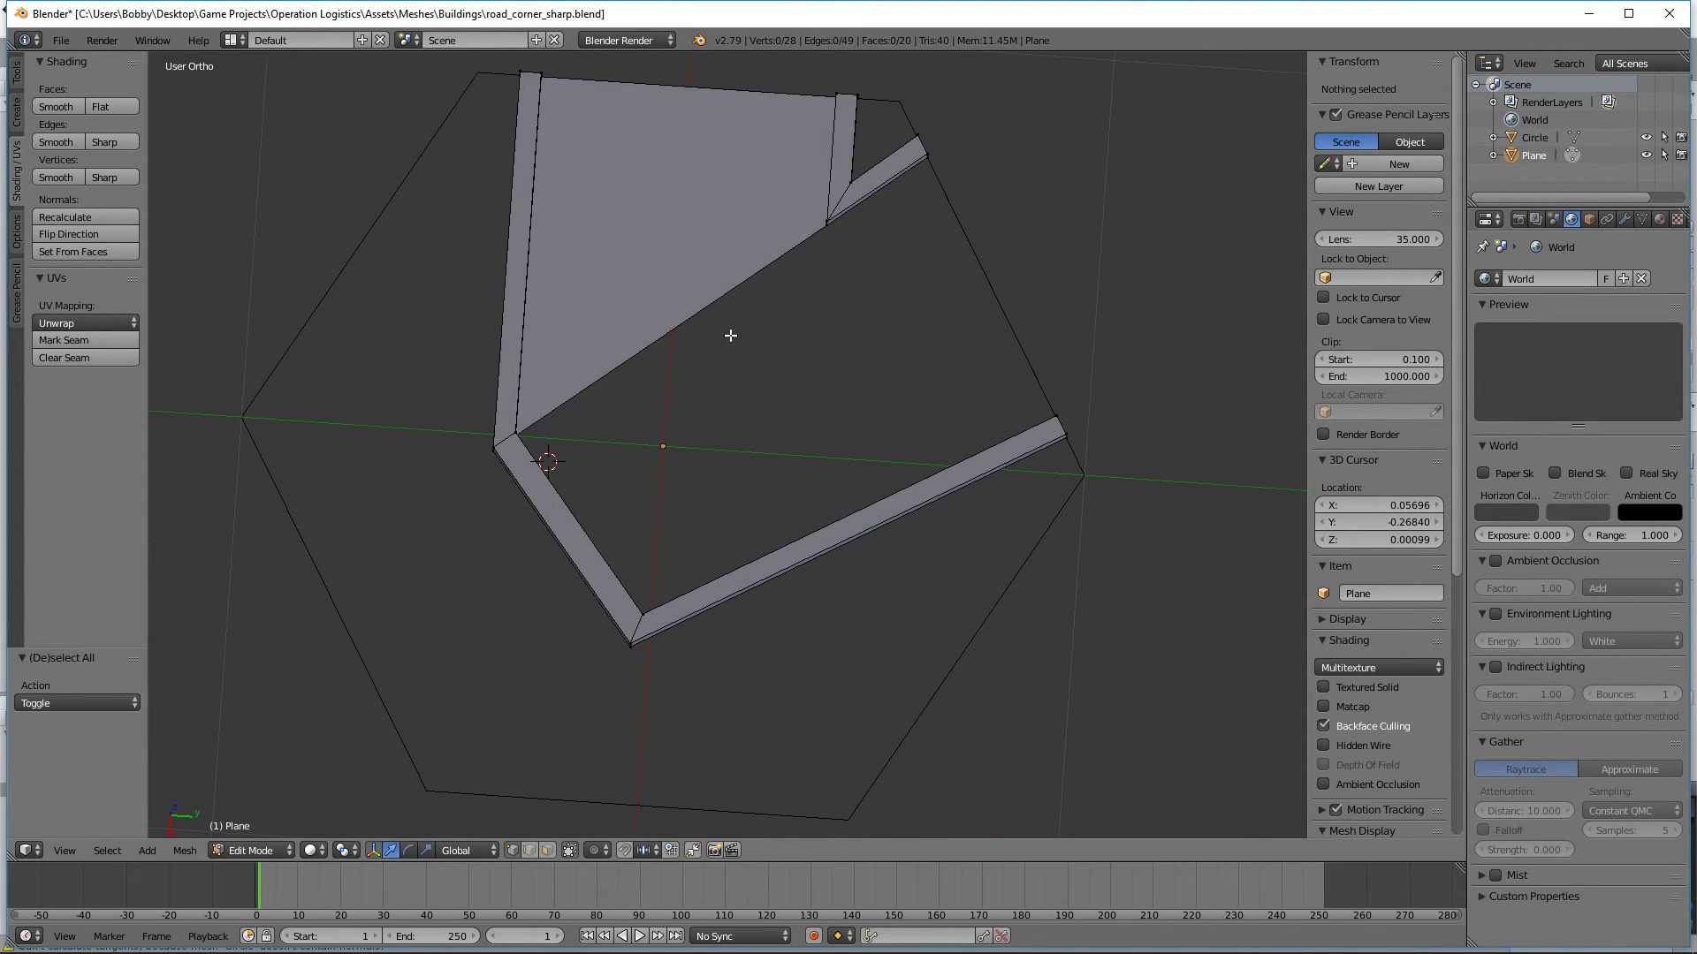
pyautogui.rightClick(830, 232)
pyautogui.moveTo(829, 238); pyautogui.dragTo(595, 235, button='middle')
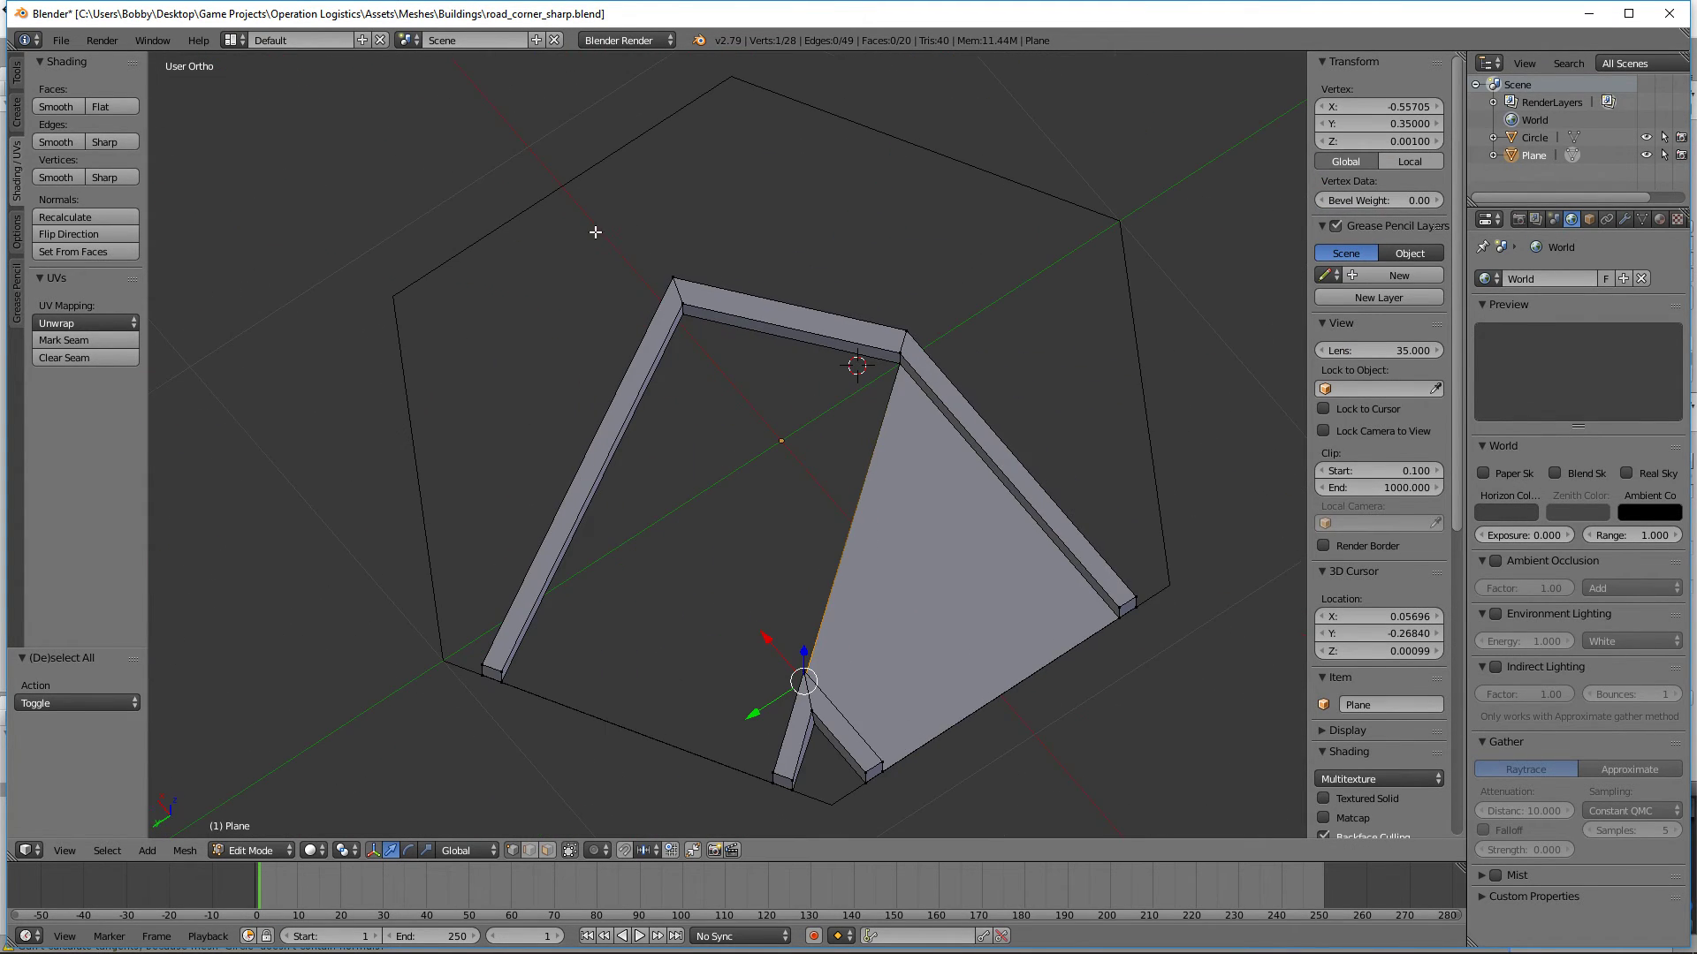
pyautogui.keyDown('shift'); pyautogui.rightClick(683, 321); pyautogui.keyUp('shift')
pyautogui.press('f')
pyautogui.press('a')
# Step: Fill the remaining four-sided road face between the long diagonal curb and the opposite inner curb
pyautogui.moveTo(851, 378); pyautogui.dragTo(754, 449, button='middle')
pyautogui.rightClick(787, 411)
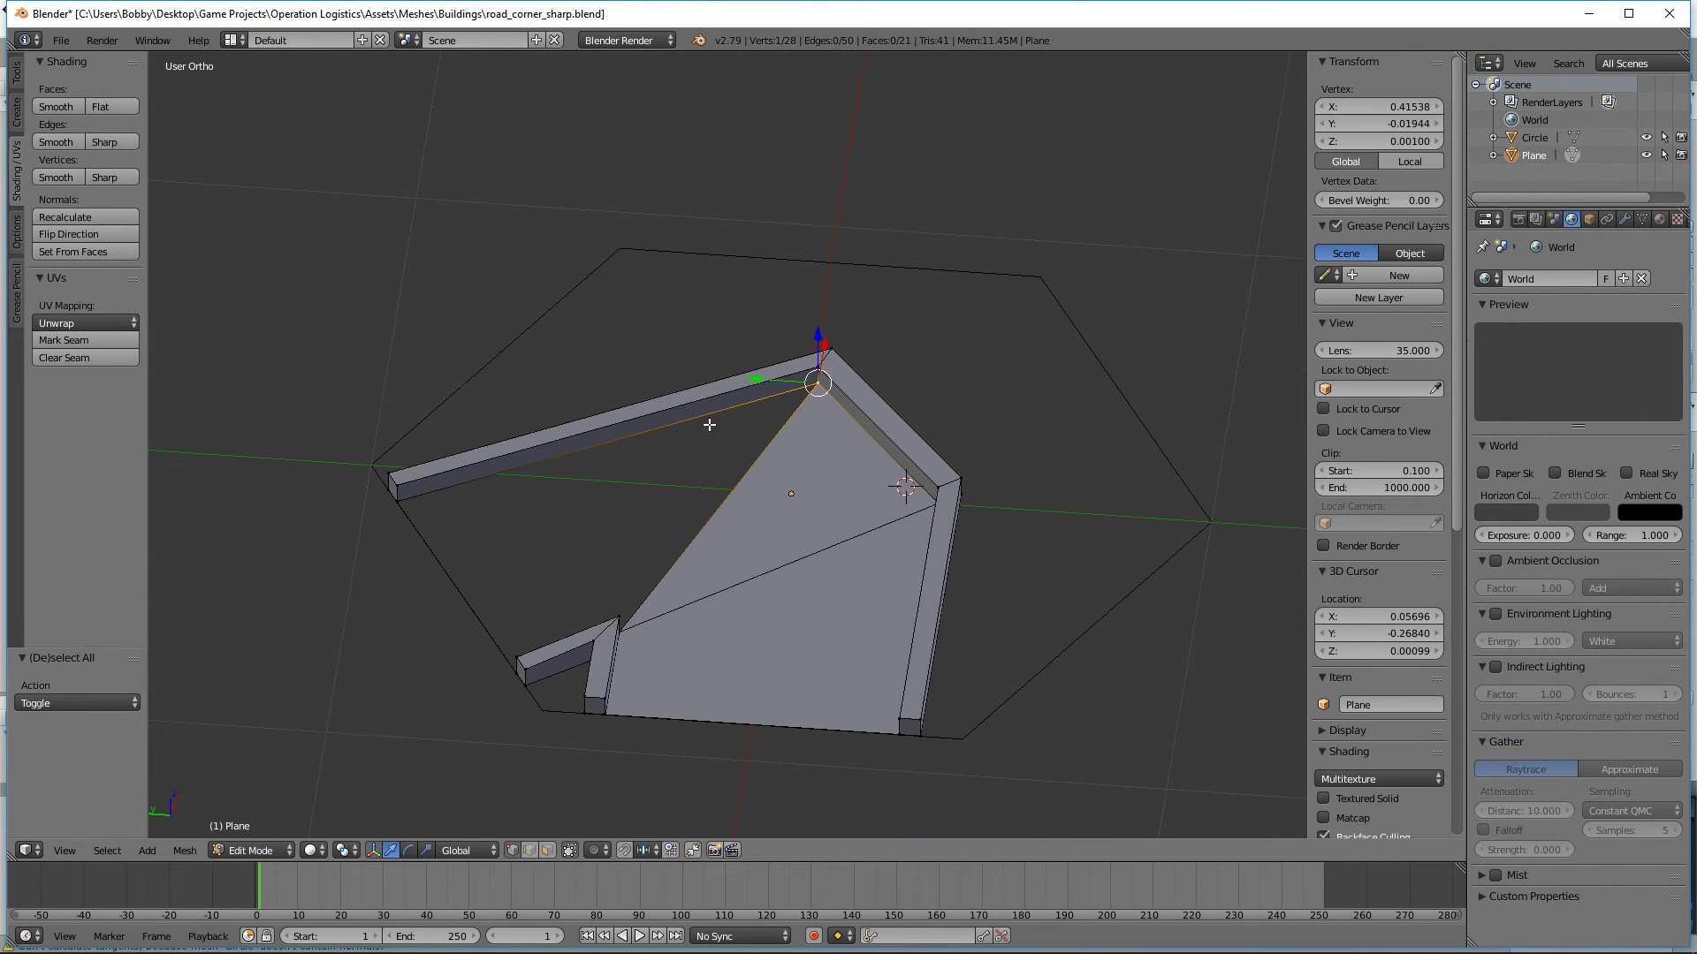
pyautogui.keyDown('shift'); pyautogui.rightClick(405, 517); pyautogui.keyUp('shift')
pyautogui.moveTo(408, 517); pyautogui.dragTo(785, 552, button='middle')
pyautogui.keyDown('shift'); pyautogui.rightClick(982, 512); pyautogui.keyUp('shift')
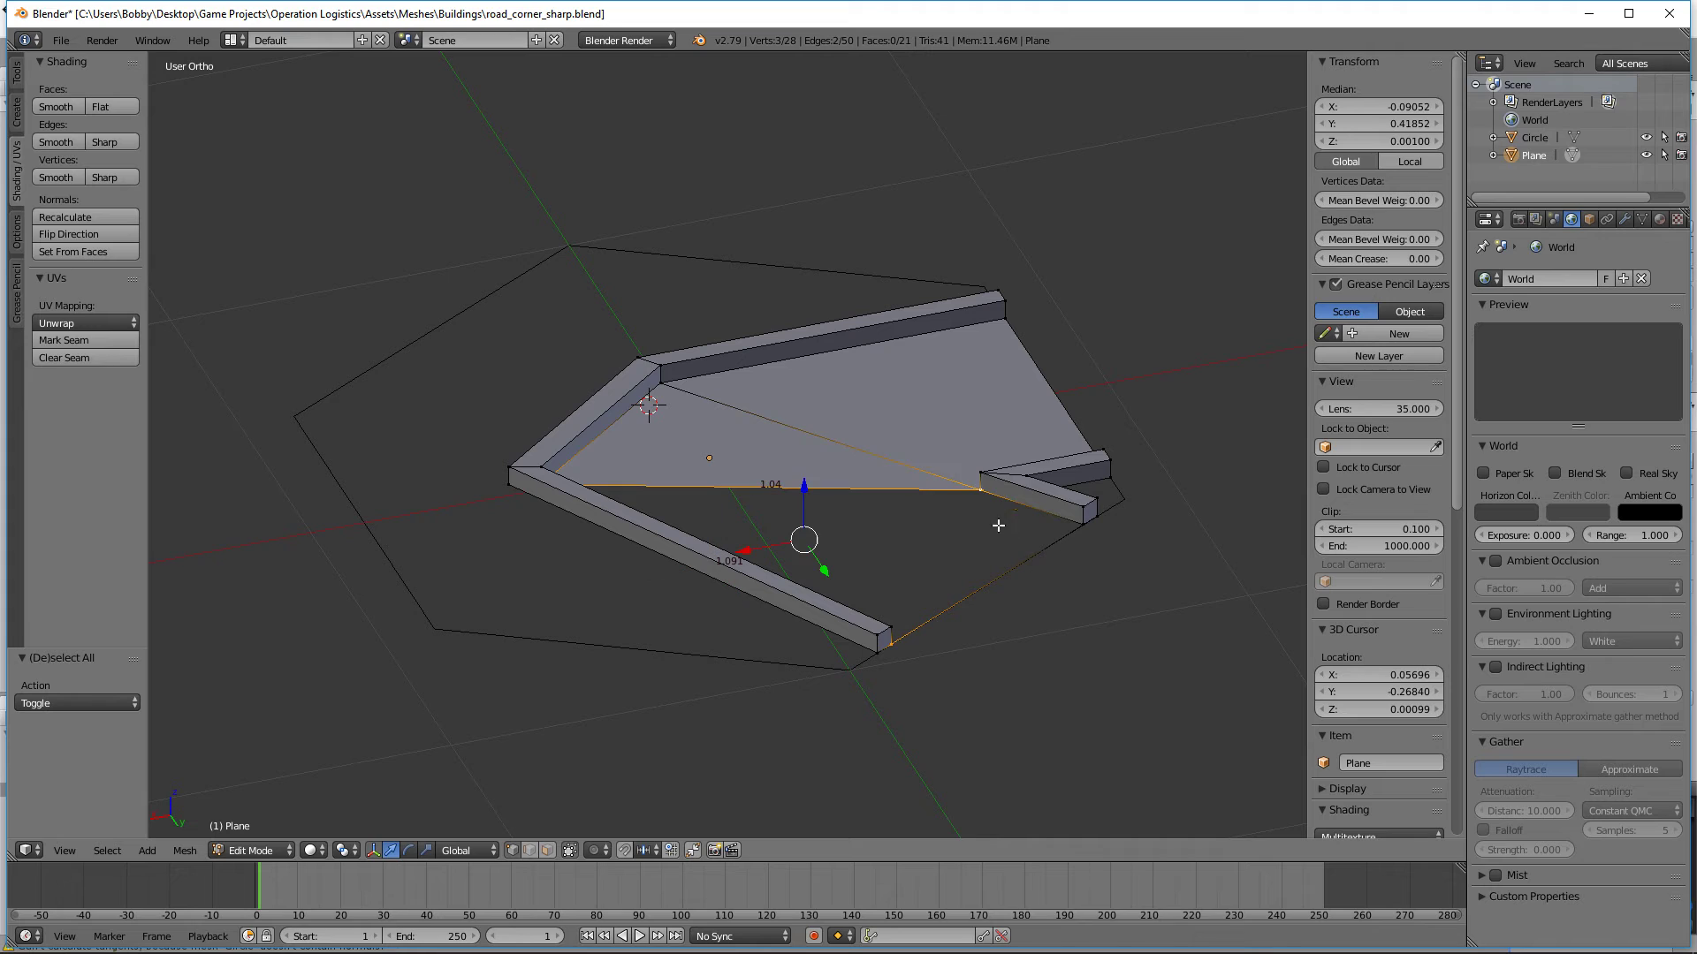
pyautogui.keyDown('shift'); pyautogui.rightClick(1085, 540); pyautogui.keyUp('shift')
pyautogui.press('f')
pyautogui.press('a')
# Step: In top view, select the connecting curb's top face, set the pivot to 3D Cursor and put the cursor at 0, 0, 0
pyautogui.moveTo(1137, 533); pyautogui.dragTo(935, 588, button='middle')
pyautogui.press('KP_7')
pyautogui.scroll(-1, 934, 587)
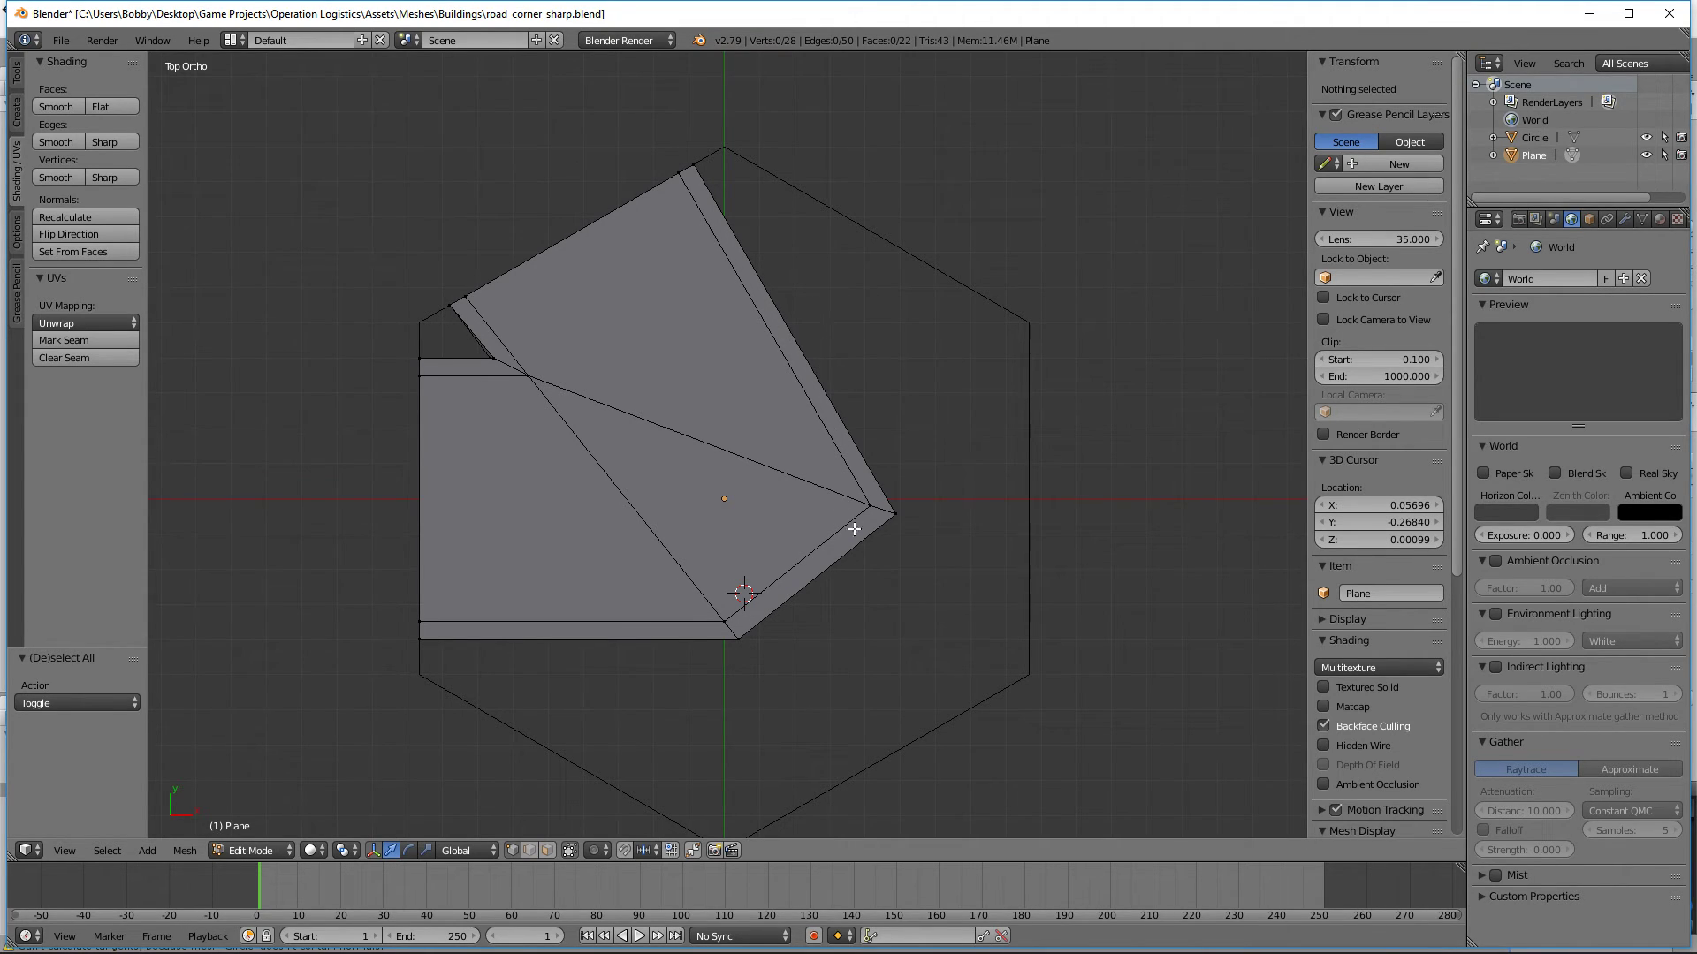
pyautogui.moveTo(993, 671); pyautogui.dragTo(651, 486)
pyautogui.click(342, 850)
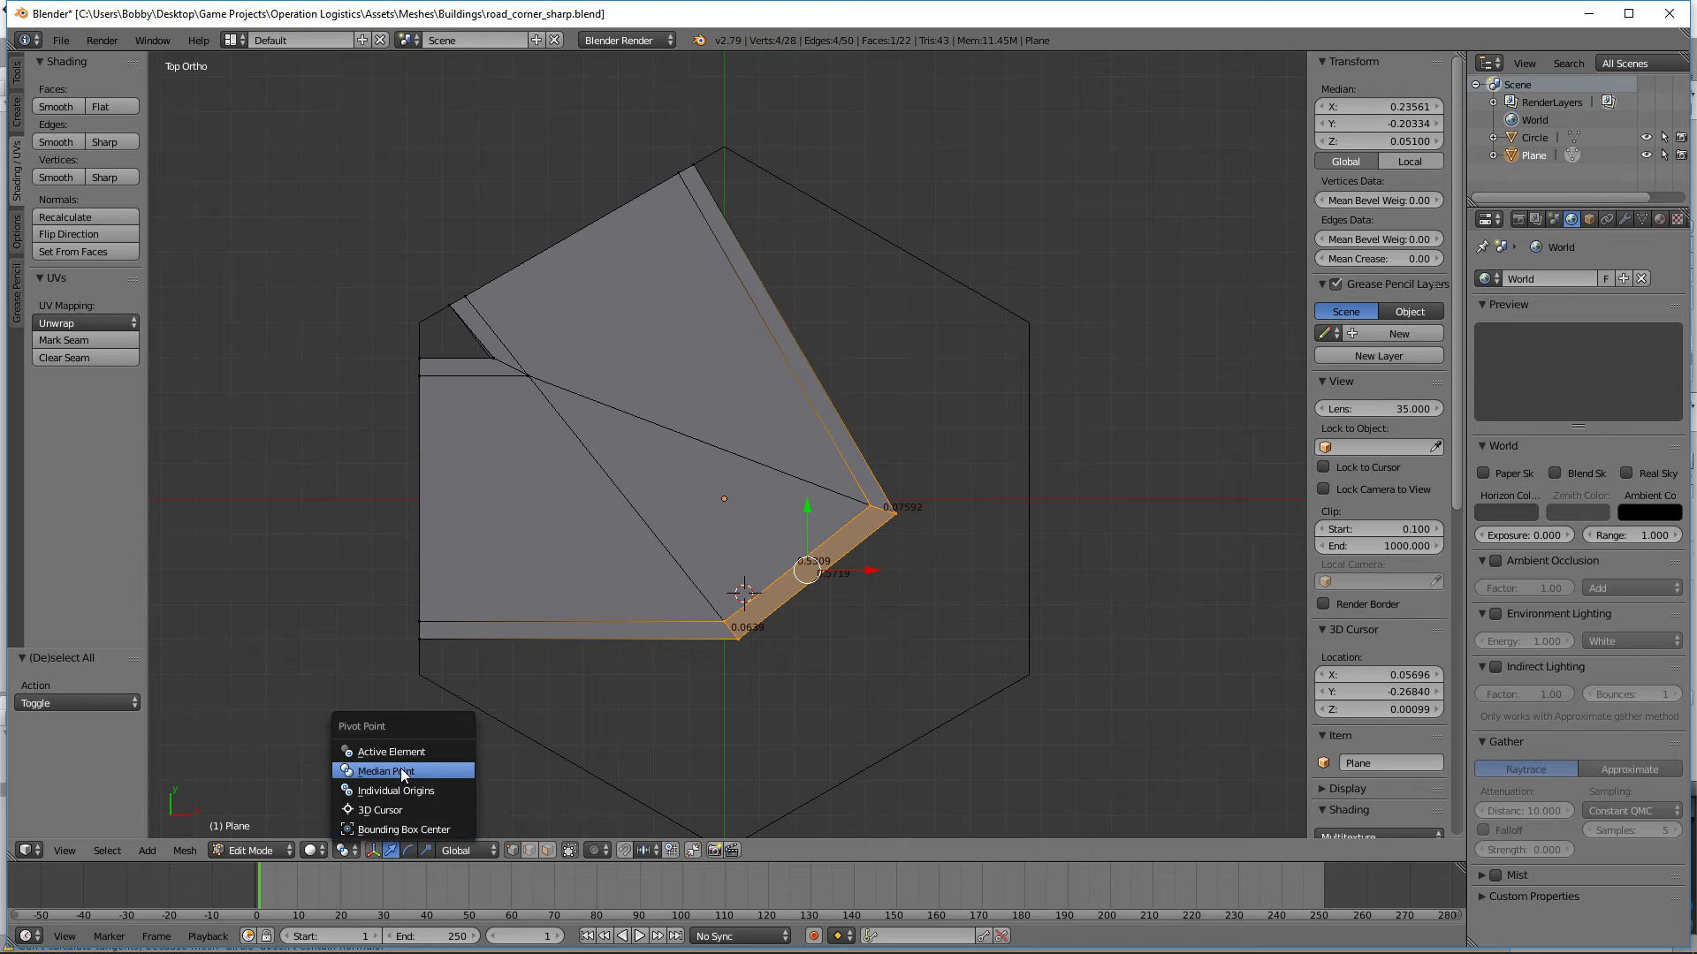
pyautogui.click(388, 807)
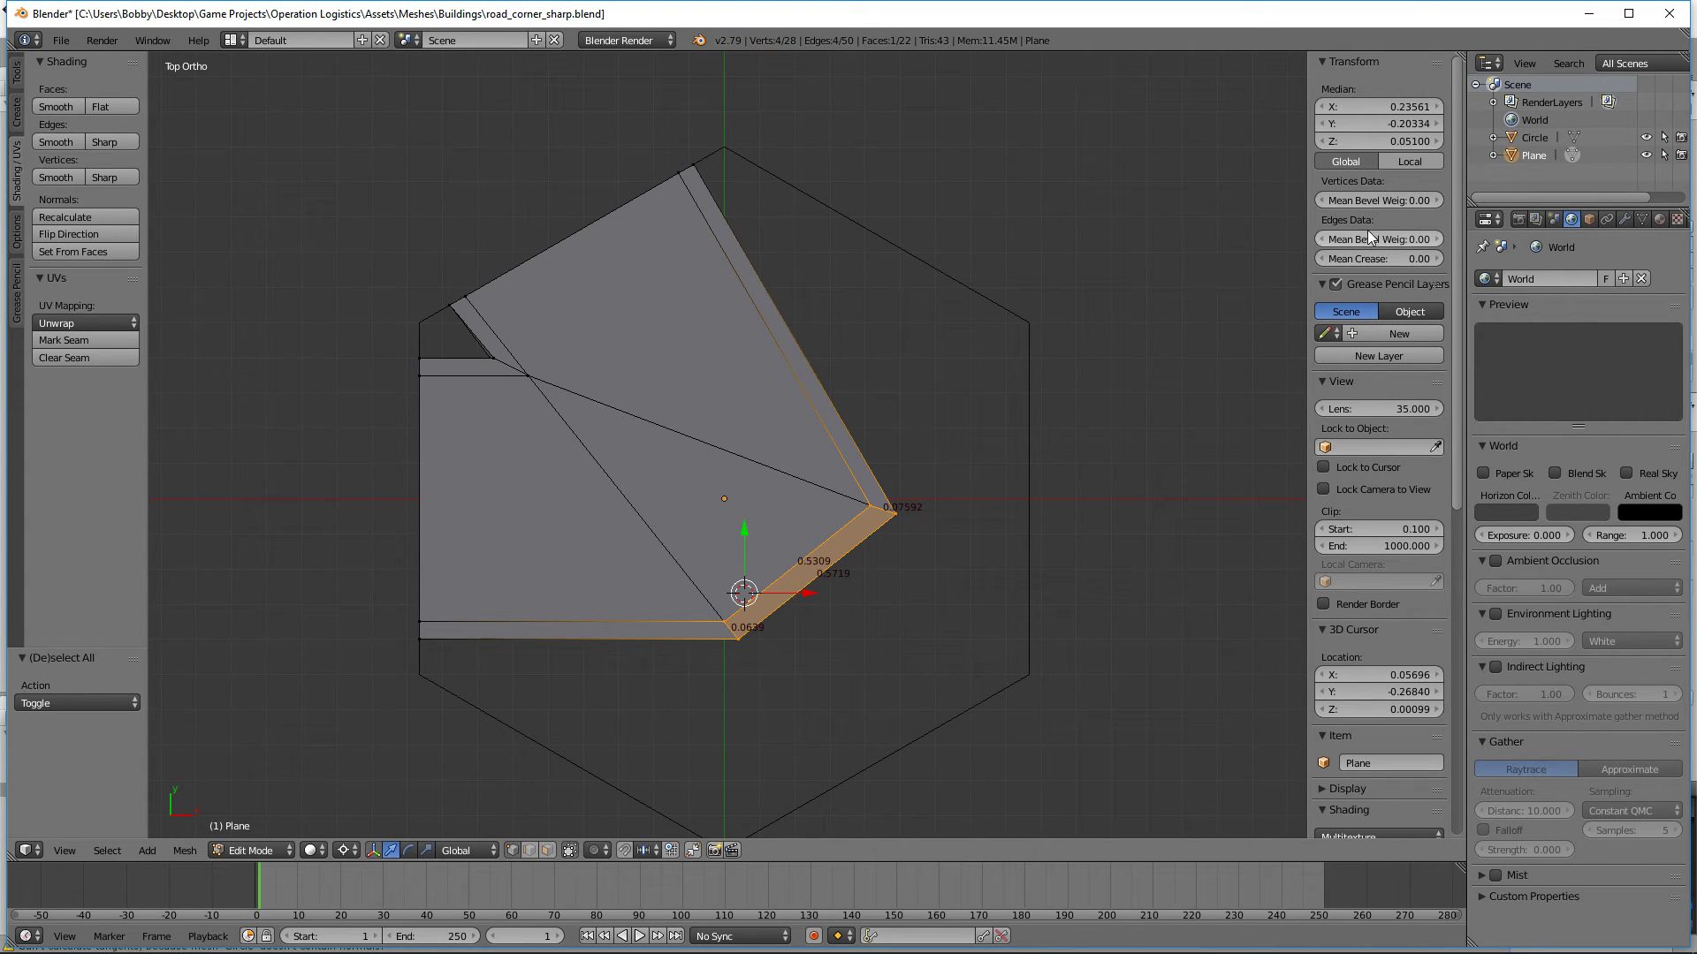
pyautogui.scroll(-6, 1383, 146)
pyautogui.click(1403, 463)
pyautogui.write('0')
pyautogui.press('Return')
pyautogui.press('BackSpace')
pyautogui.press('BackSpace')
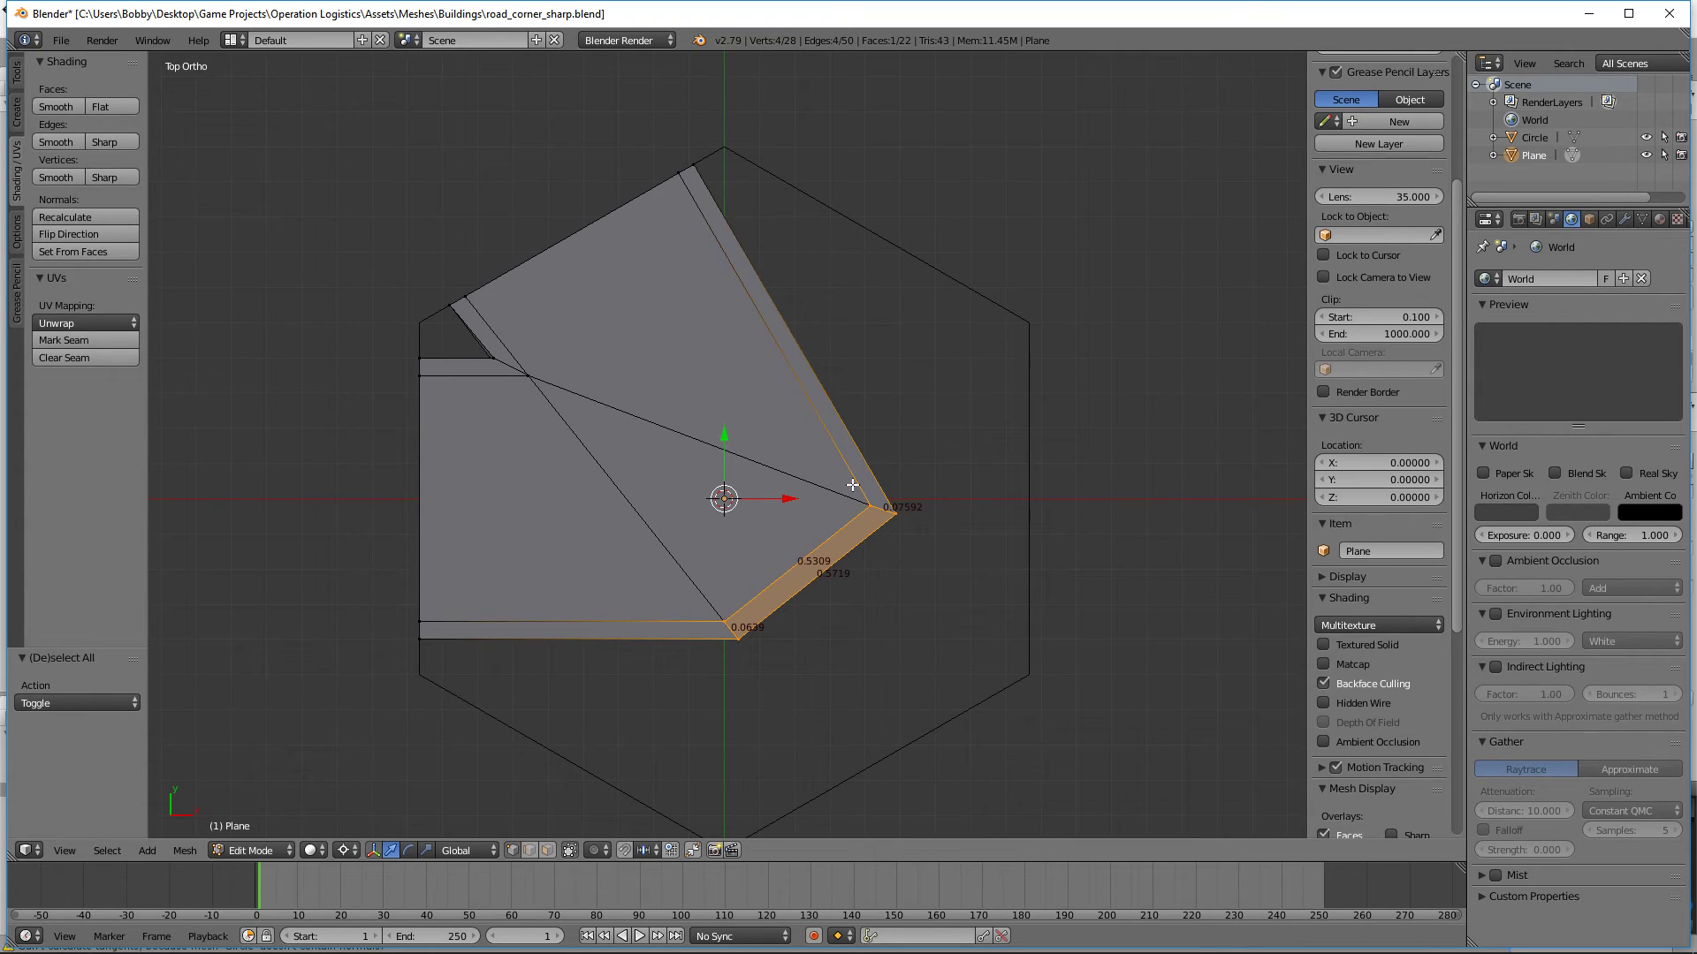
# Step: Try to duplicate the connecting curb's top face and rotate it about the 3D cursor
pyautogui.hotkey('shift', 'd')
pyautogui.rightClick(719, 496)
pyautogui.press('r')
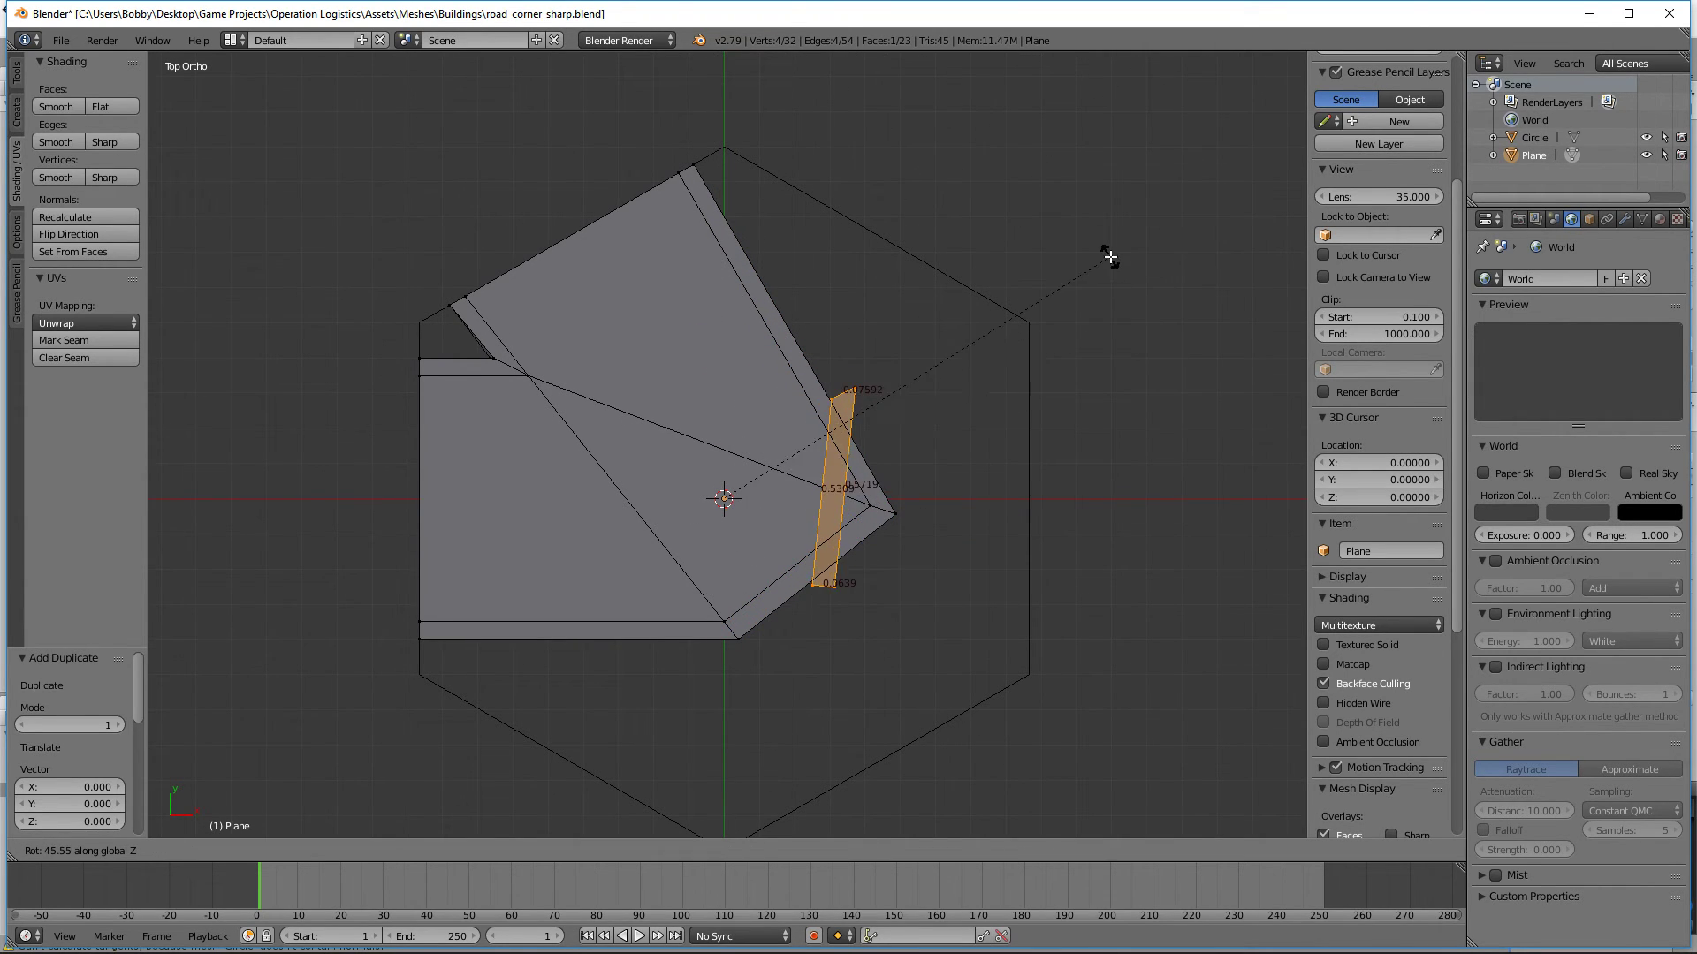
pyautogui.rightClick(1124, 328)
pyautogui.hotkey('ctrl', 'z')
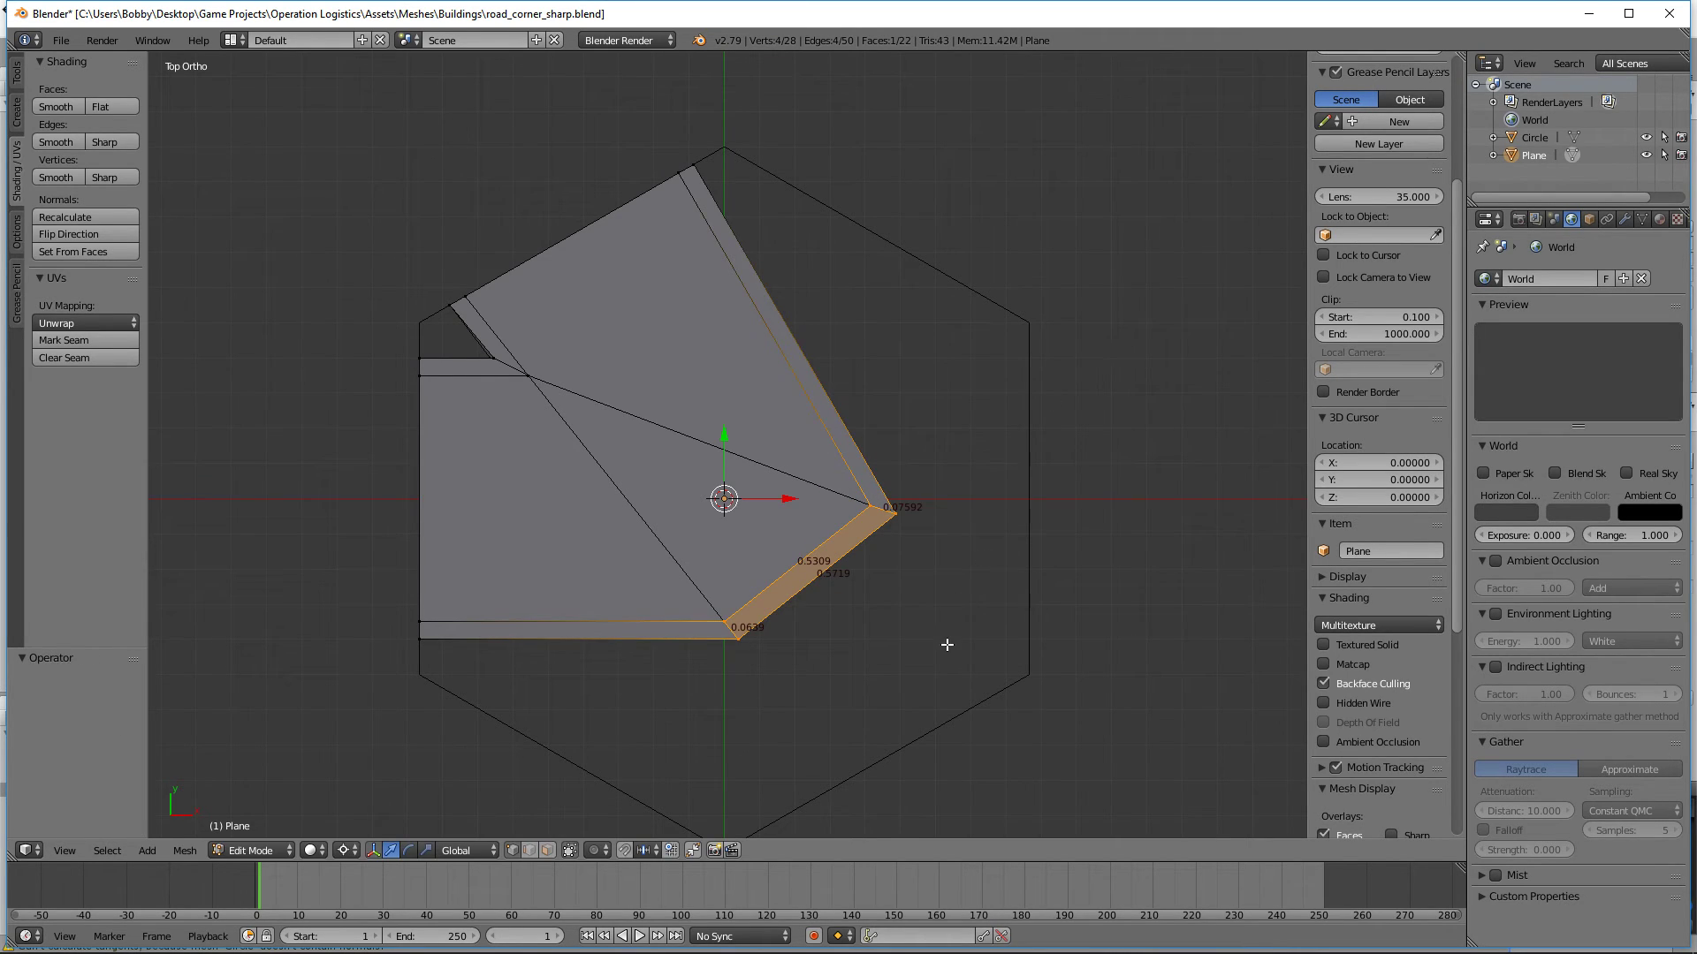
pyautogui.press('r')
pyautogui.rightClick(984, 580)
# Step: In wireframe, select all eight vertices of the connecting curb and try to rotate them about the Z axis
pyautogui.press('z')
pyautogui.moveTo(882, 610); pyautogui.dragTo(607, 432)
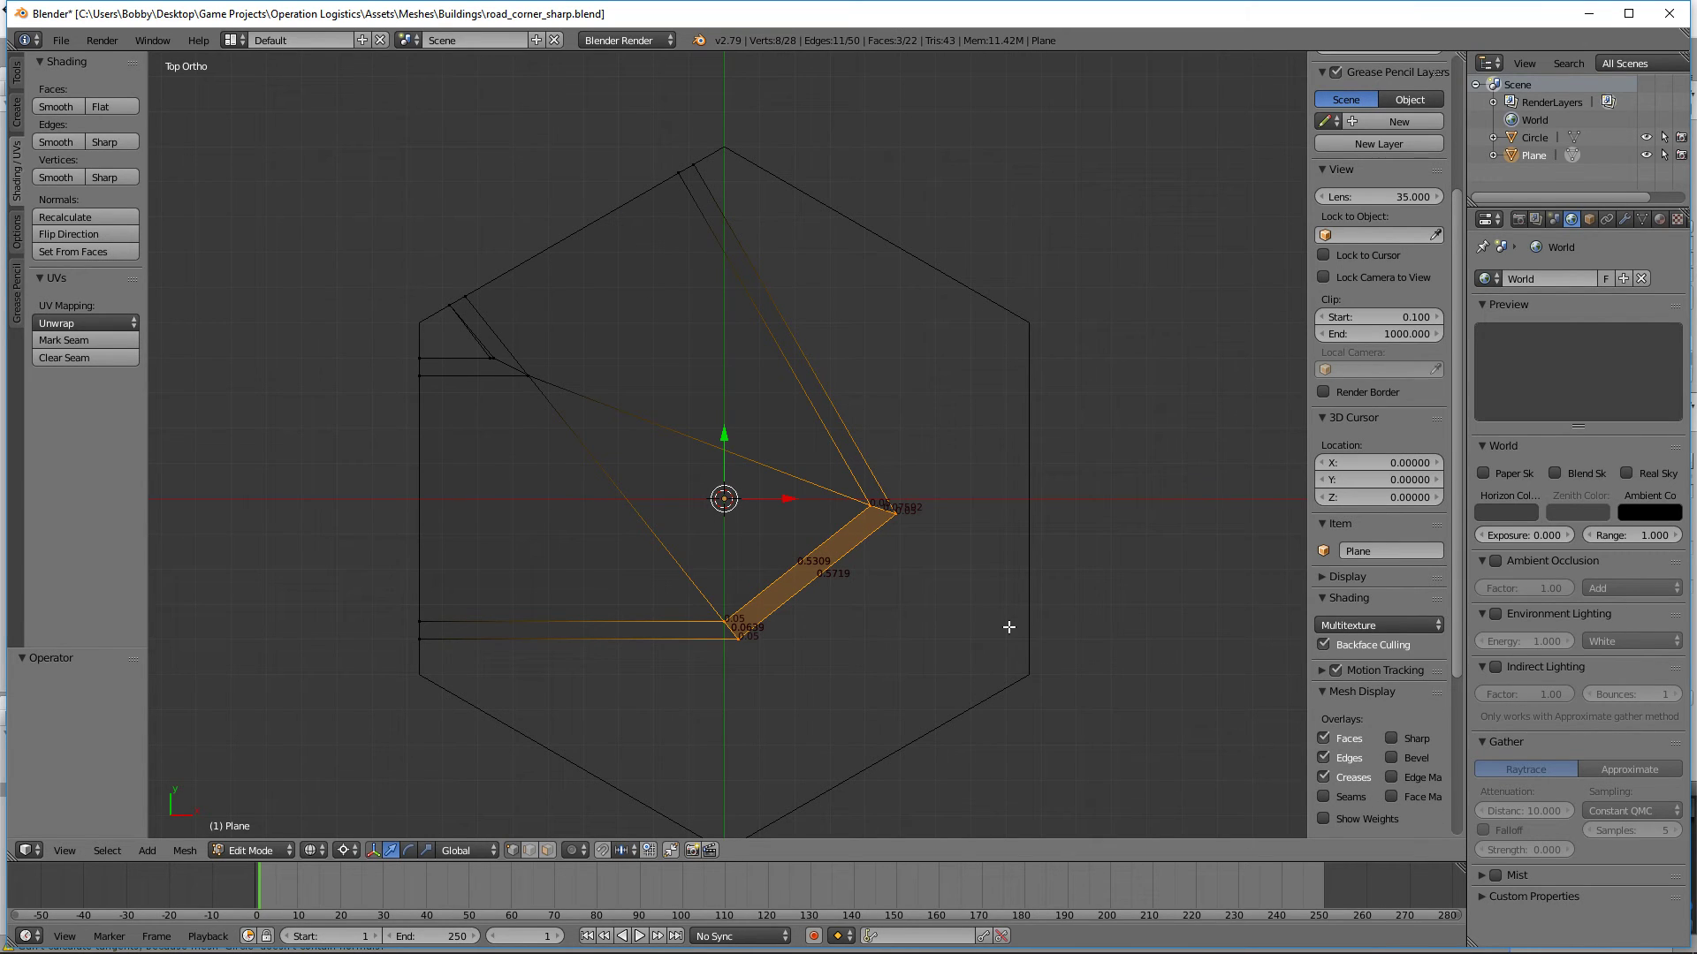
pyautogui.press('r')
pyautogui.press('z')
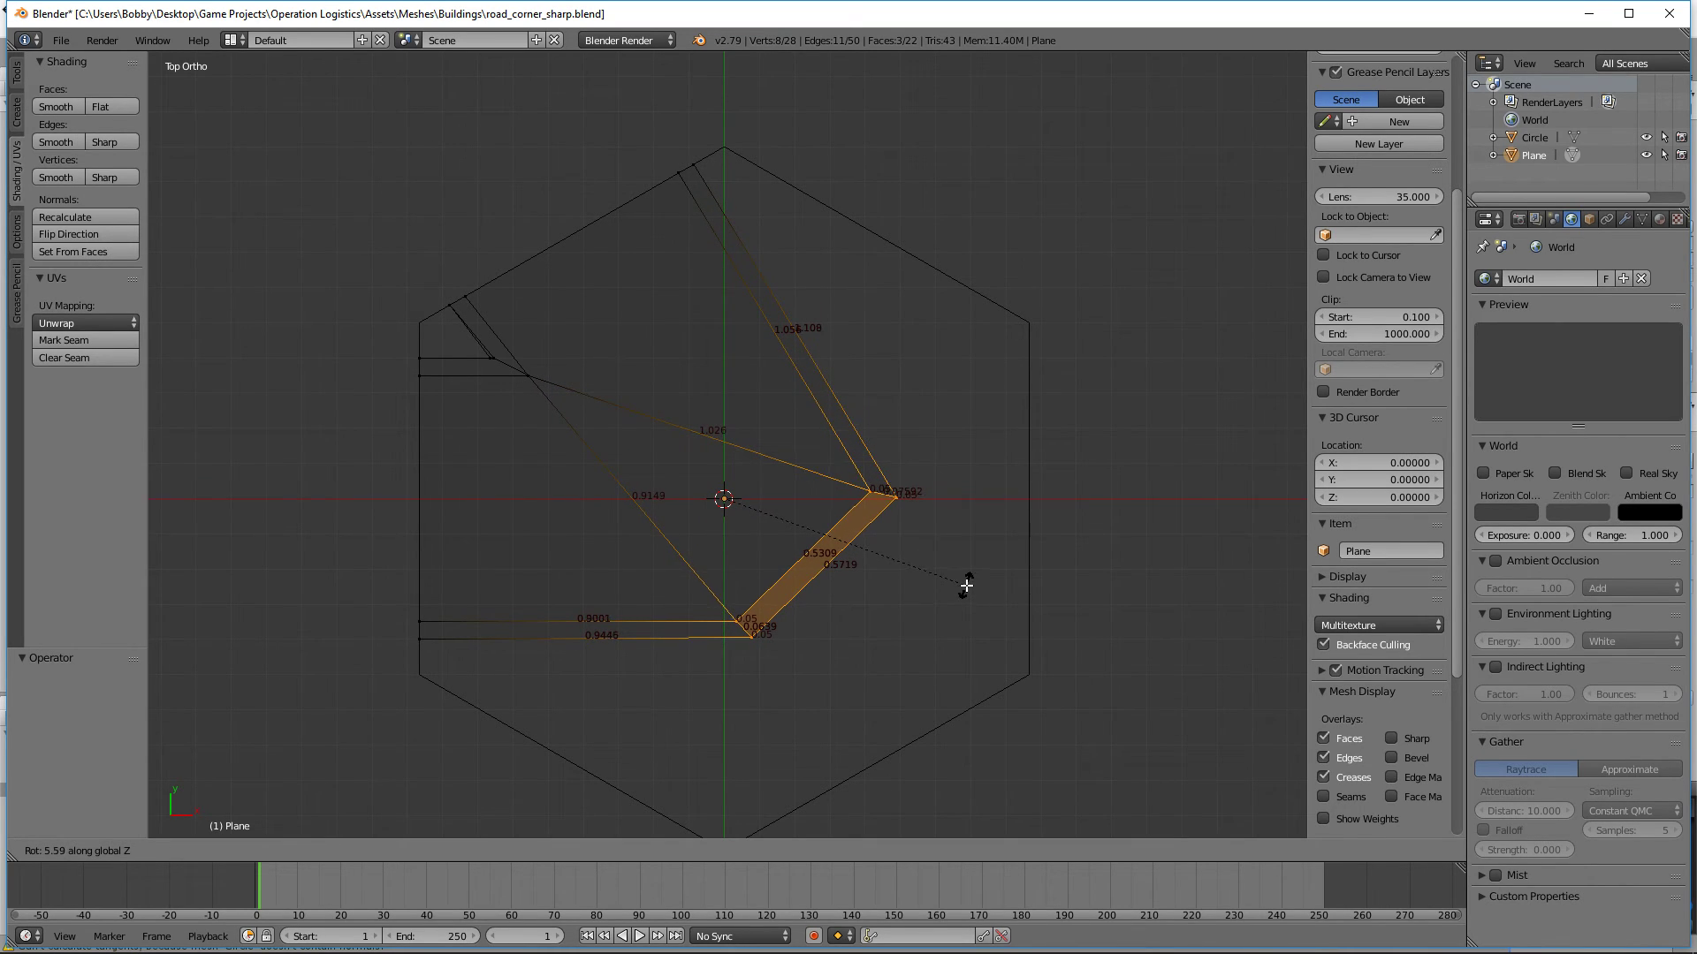
pyautogui.rightClick(966, 585)
pyautogui.press('a')
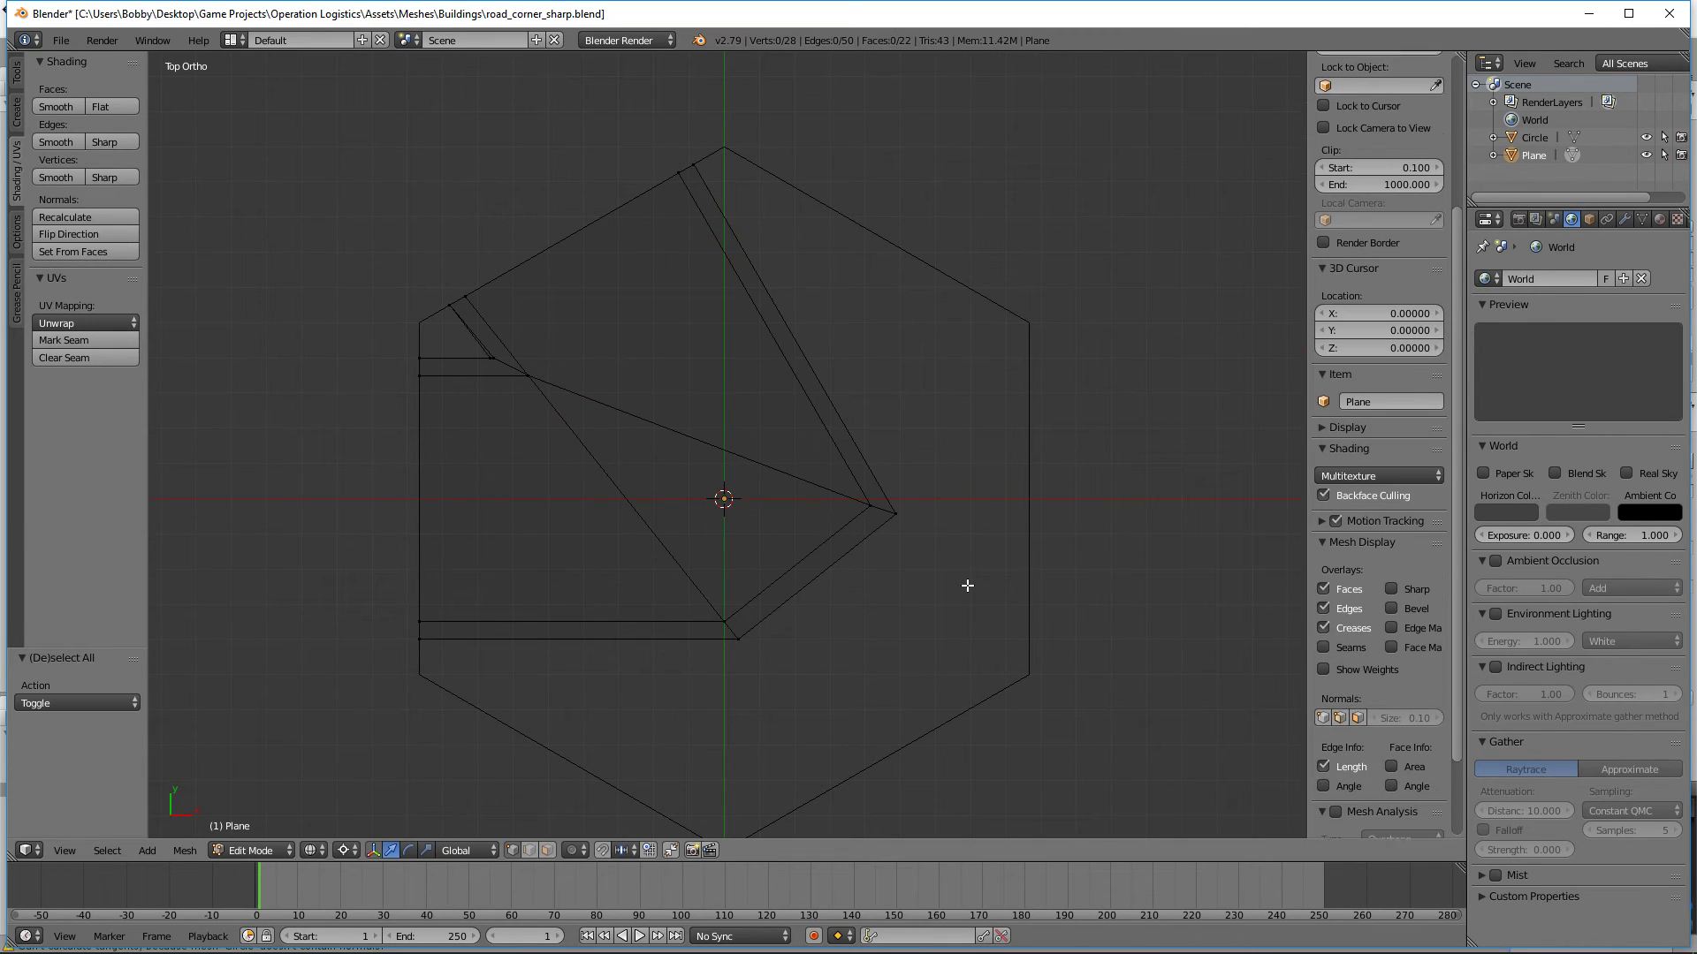
# Step: Try to edge-slide the four vertices where the connecting curb meets the long diagonal curb
pyautogui.press('b')
pyautogui.moveTo(987, 570); pyautogui.dragTo(868, 457)
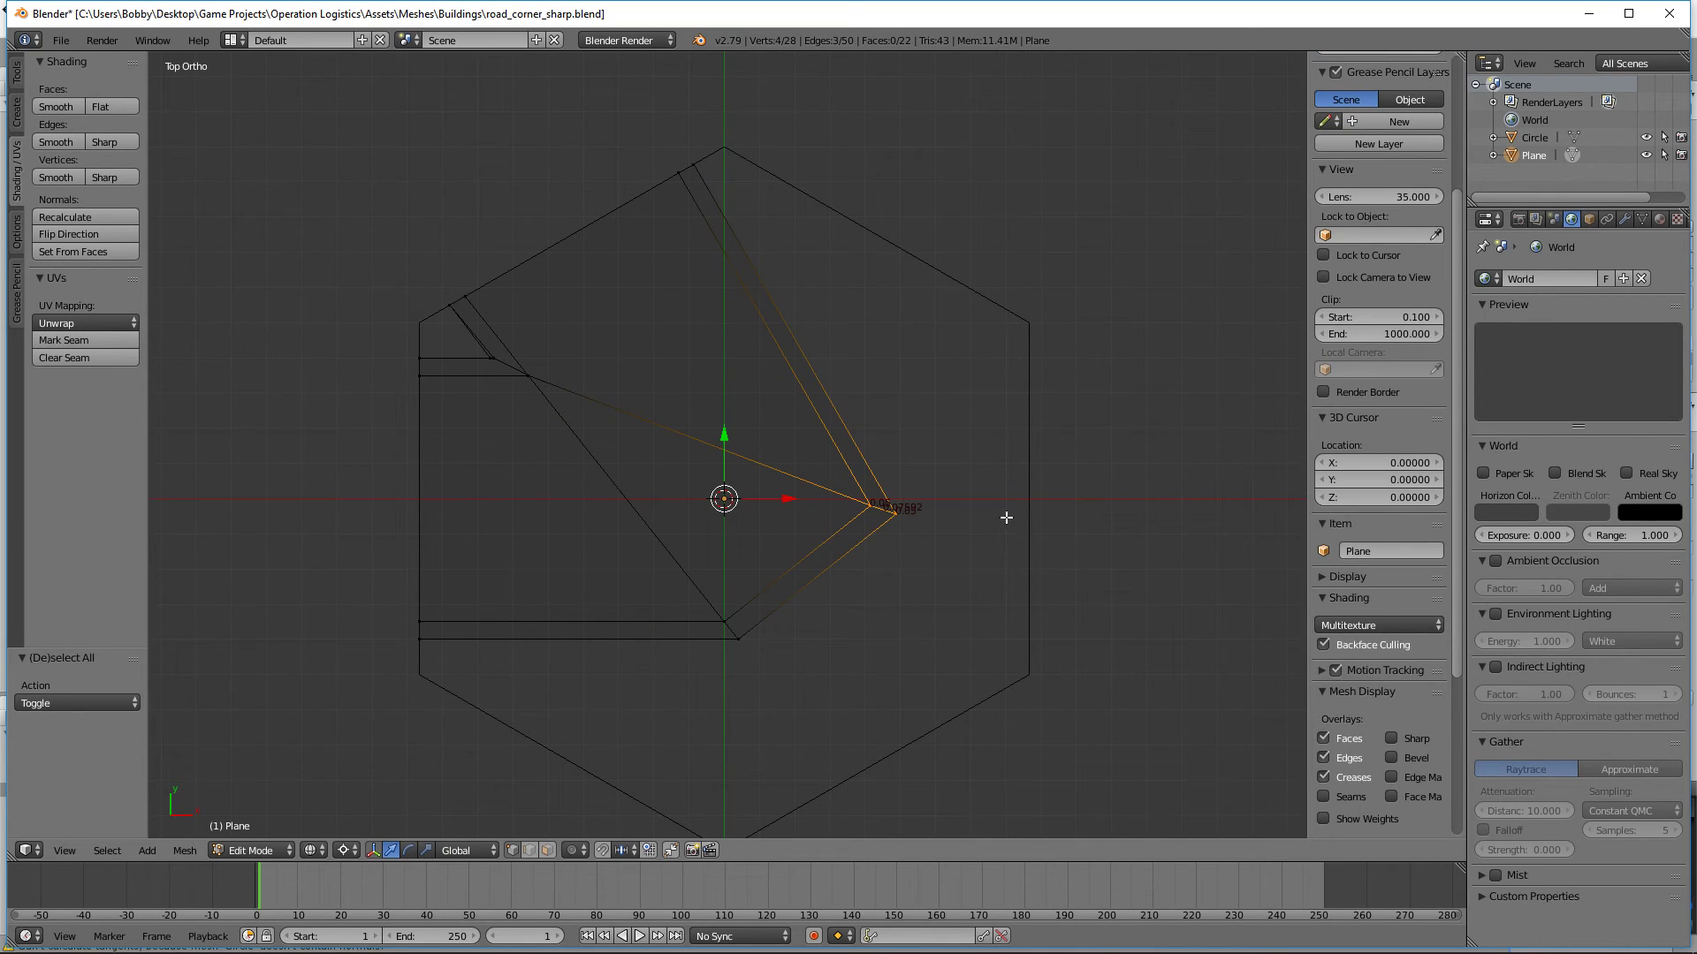
pyautogui.press('g')
pyautogui.press('g')
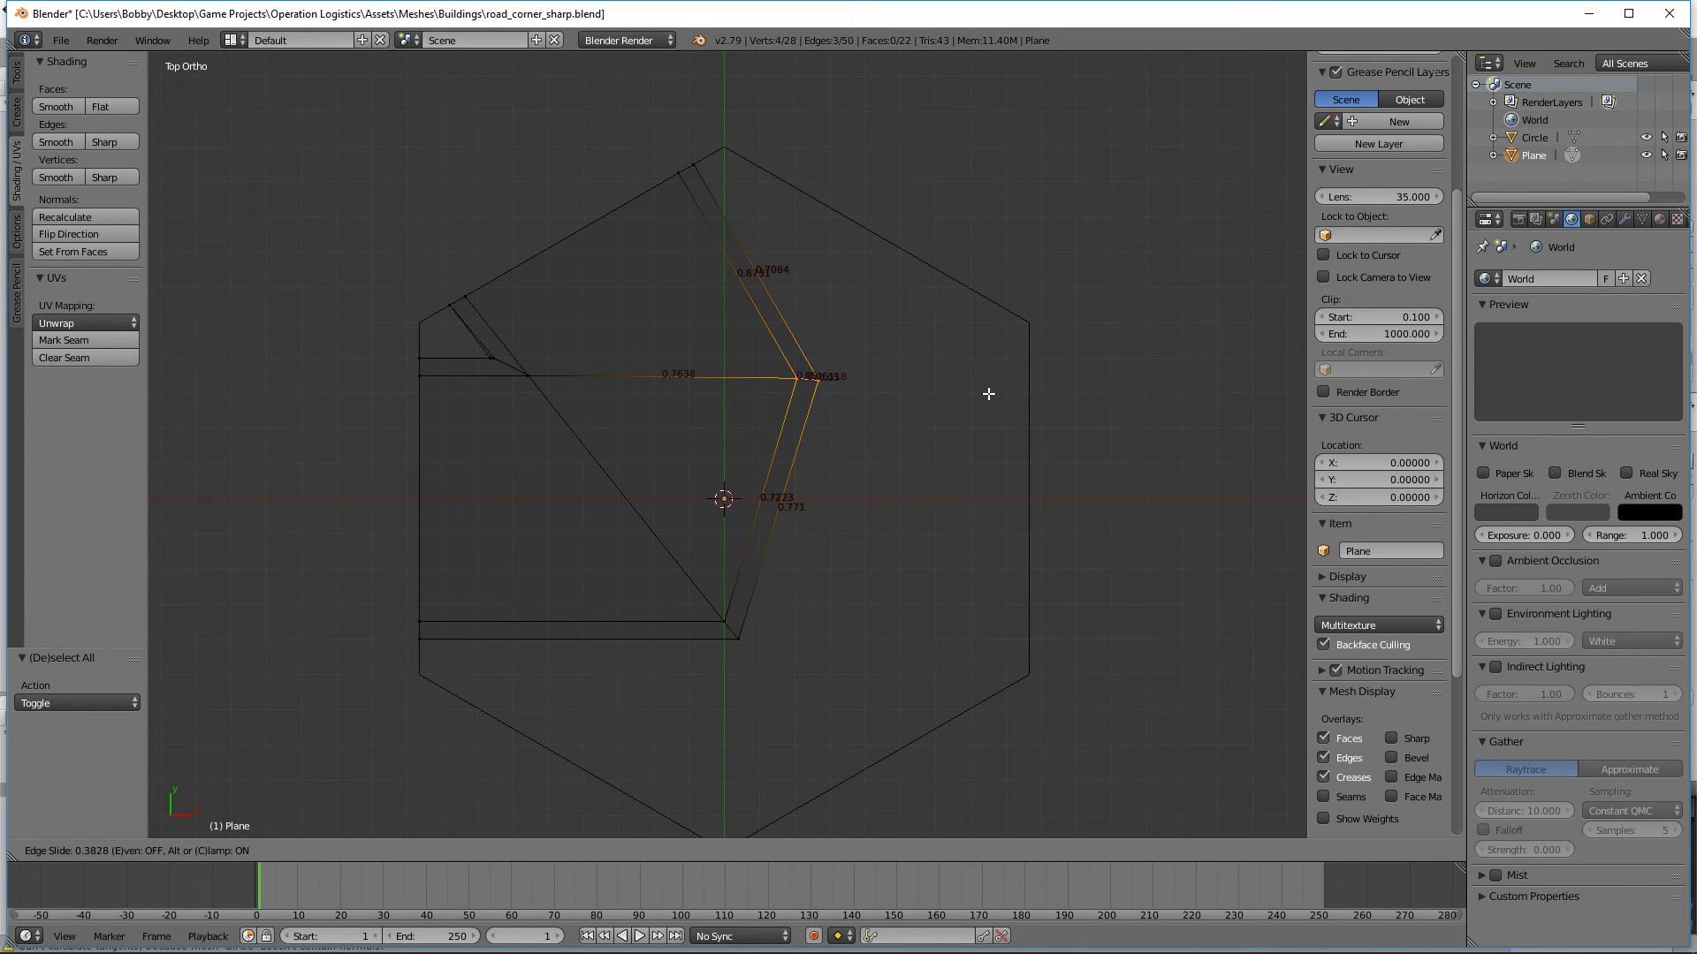
pyautogui.rightClick(988, 398)
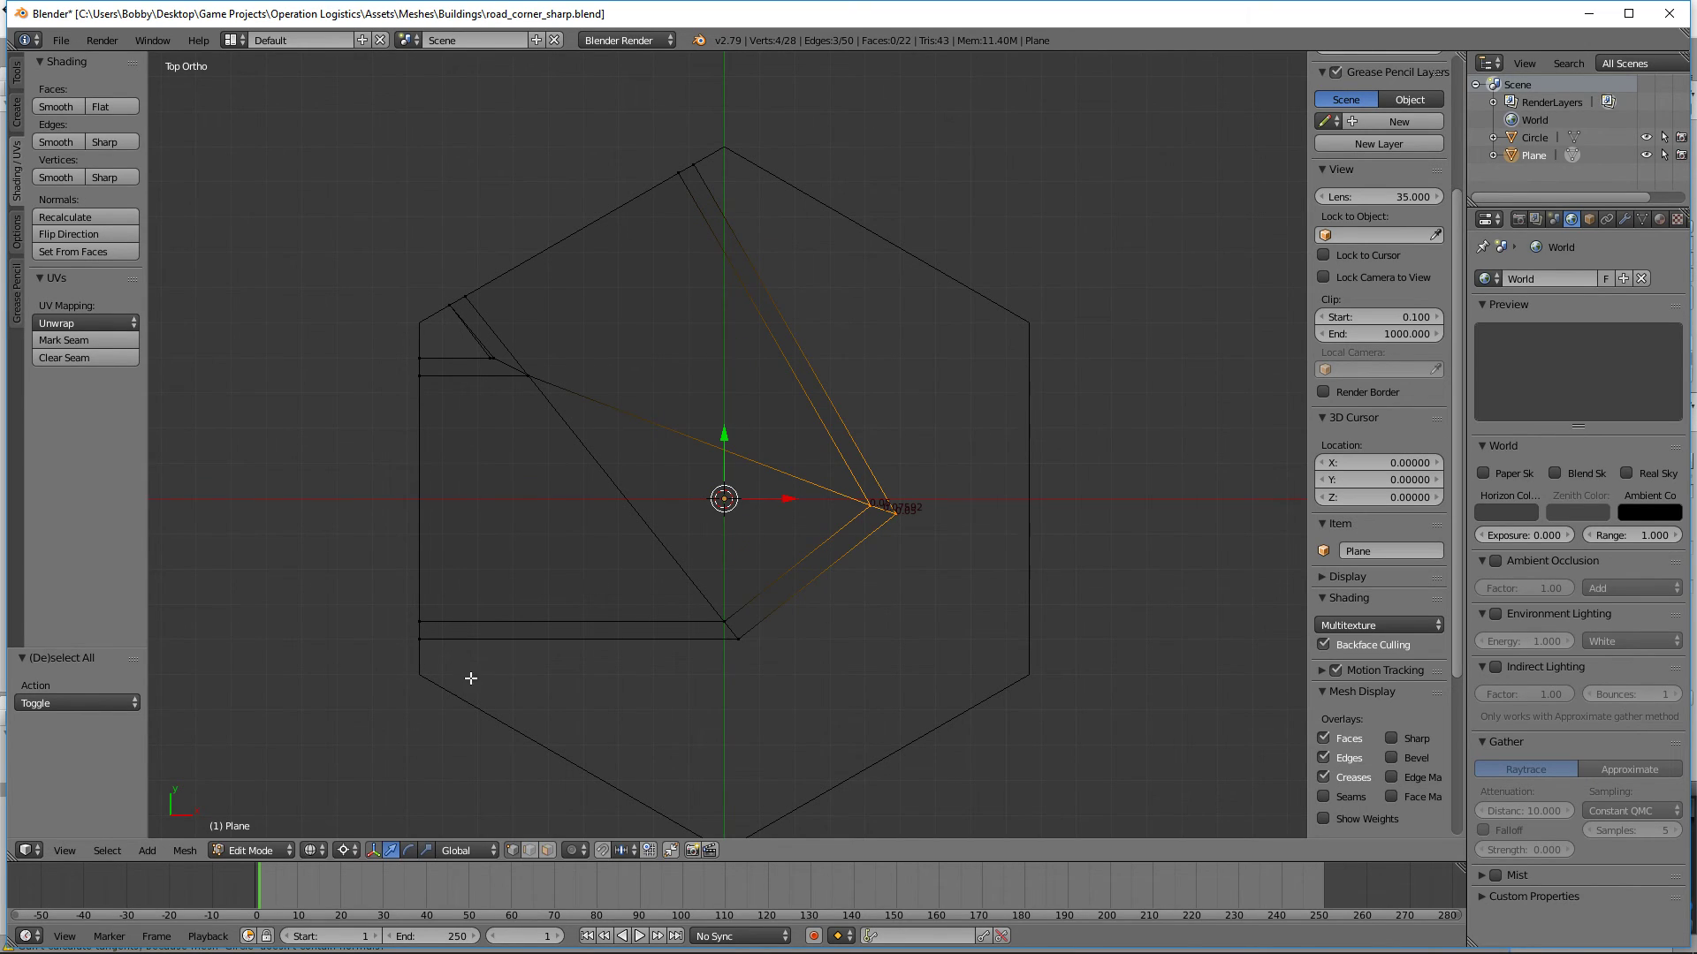
# Step: Measure the length of the lower curb's outer edge
pyautogui.rightClick(433, 638)
pyautogui.keyDown('shift'); pyautogui.rightClick(767, 646); pyautogui.keyUp('shift')
pyautogui.scroll(3, 624, 704)
pyautogui.keyDown('shift'); pyautogui.moveTo(625, 705); pyautogui.dragTo(978, 335, button='middle'); pyautogui.keyUp('shift')
pyautogui.scroll(4, 979, 334)
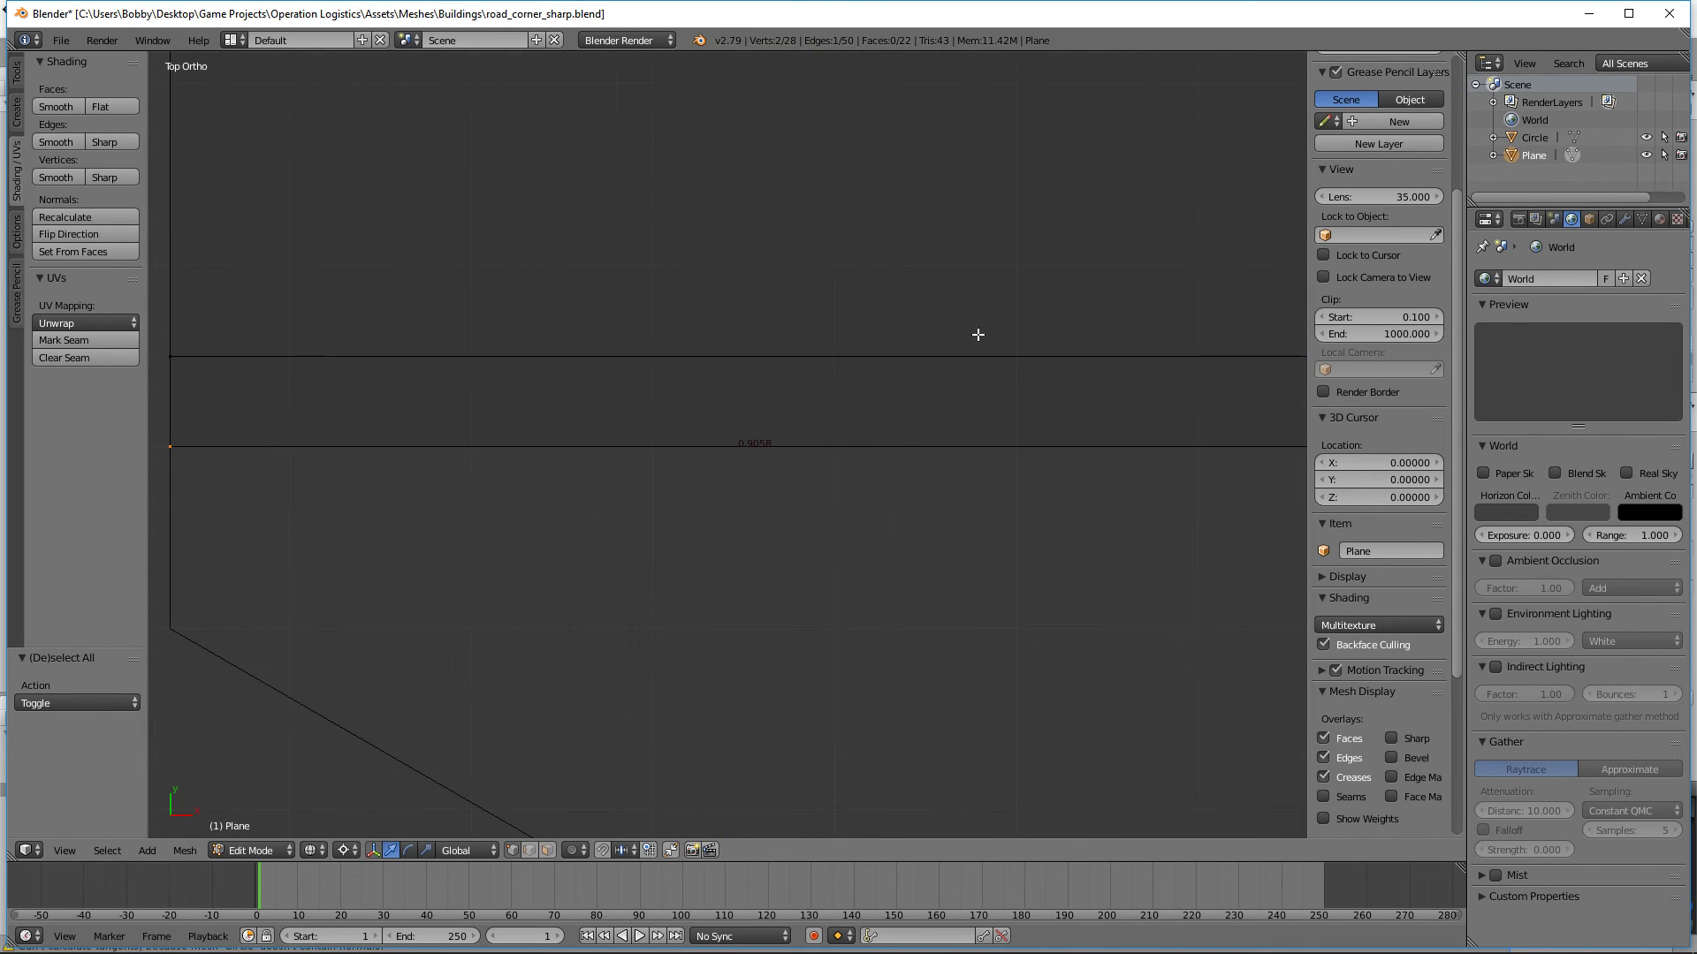
pyautogui.scroll(-11, 847, 546)
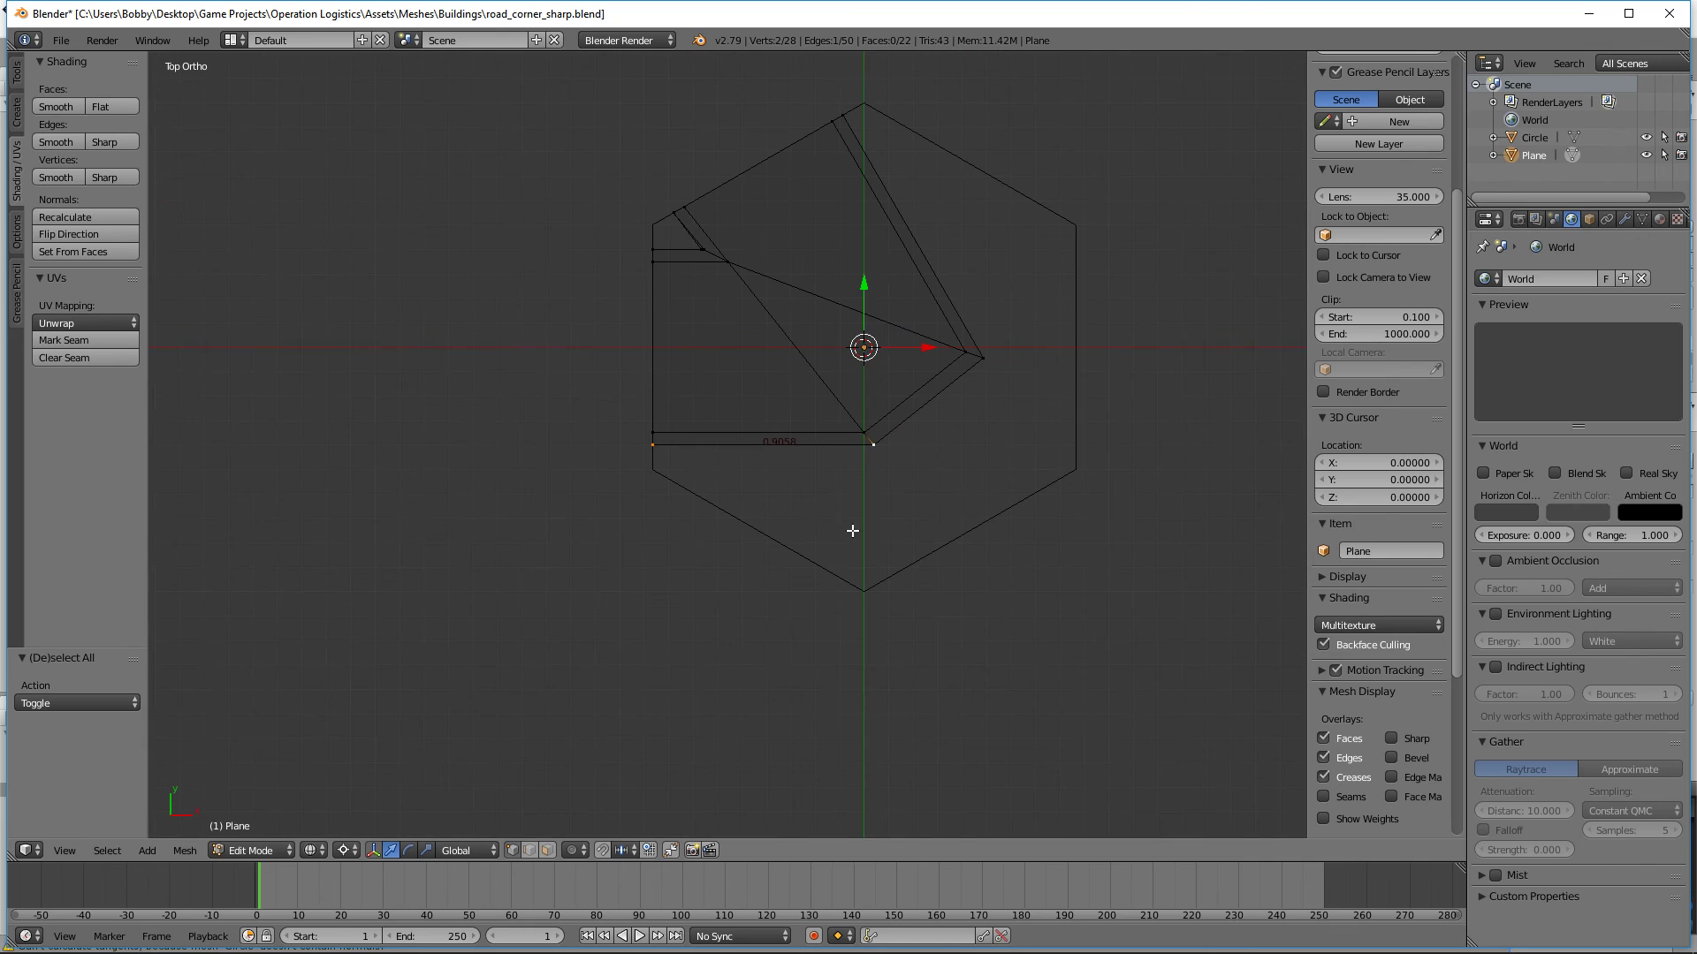
# Step: Try edge-sliding the four corner vertices along the long diagonal curb by a factor of 0.1729
pyautogui.keyDown('shift'); pyautogui.moveTo(994, 394); pyautogui.dragTo(928, 503, button='middle'); pyautogui.keyUp('shift')
pyautogui.press('a')
pyautogui.press('b')
pyautogui.moveTo(988, 477); pyautogui.dragTo(853, 400)
pyautogui.scroll(5, 981, 433)
pyautogui.press('g')
pyautogui.press('g')
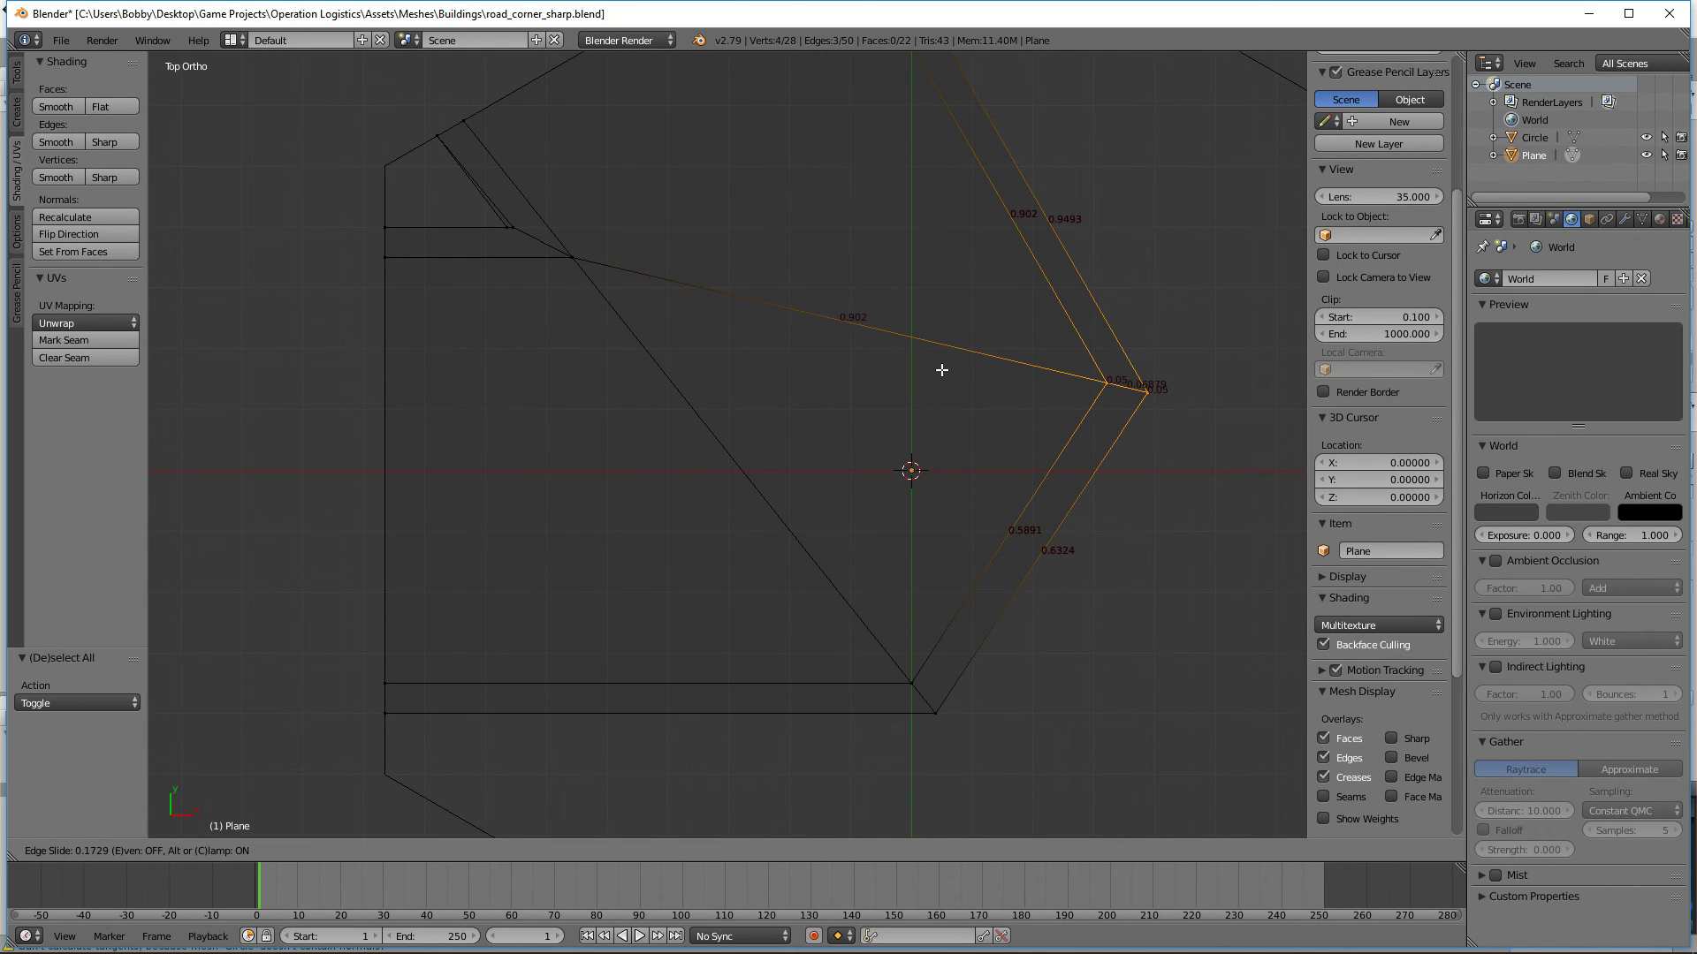
pyautogui.click(941, 370)
# Step: Edge-slide the four corner vertices along the long diagonal curb by a factor of 0.208
pyautogui.moveTo(941, 370); pyautogui.dragTo(897, 302, button='middle')
pyautogui.scroll(5, 903, 317)
pyautogui.press('g')
pyautogui.press('g')
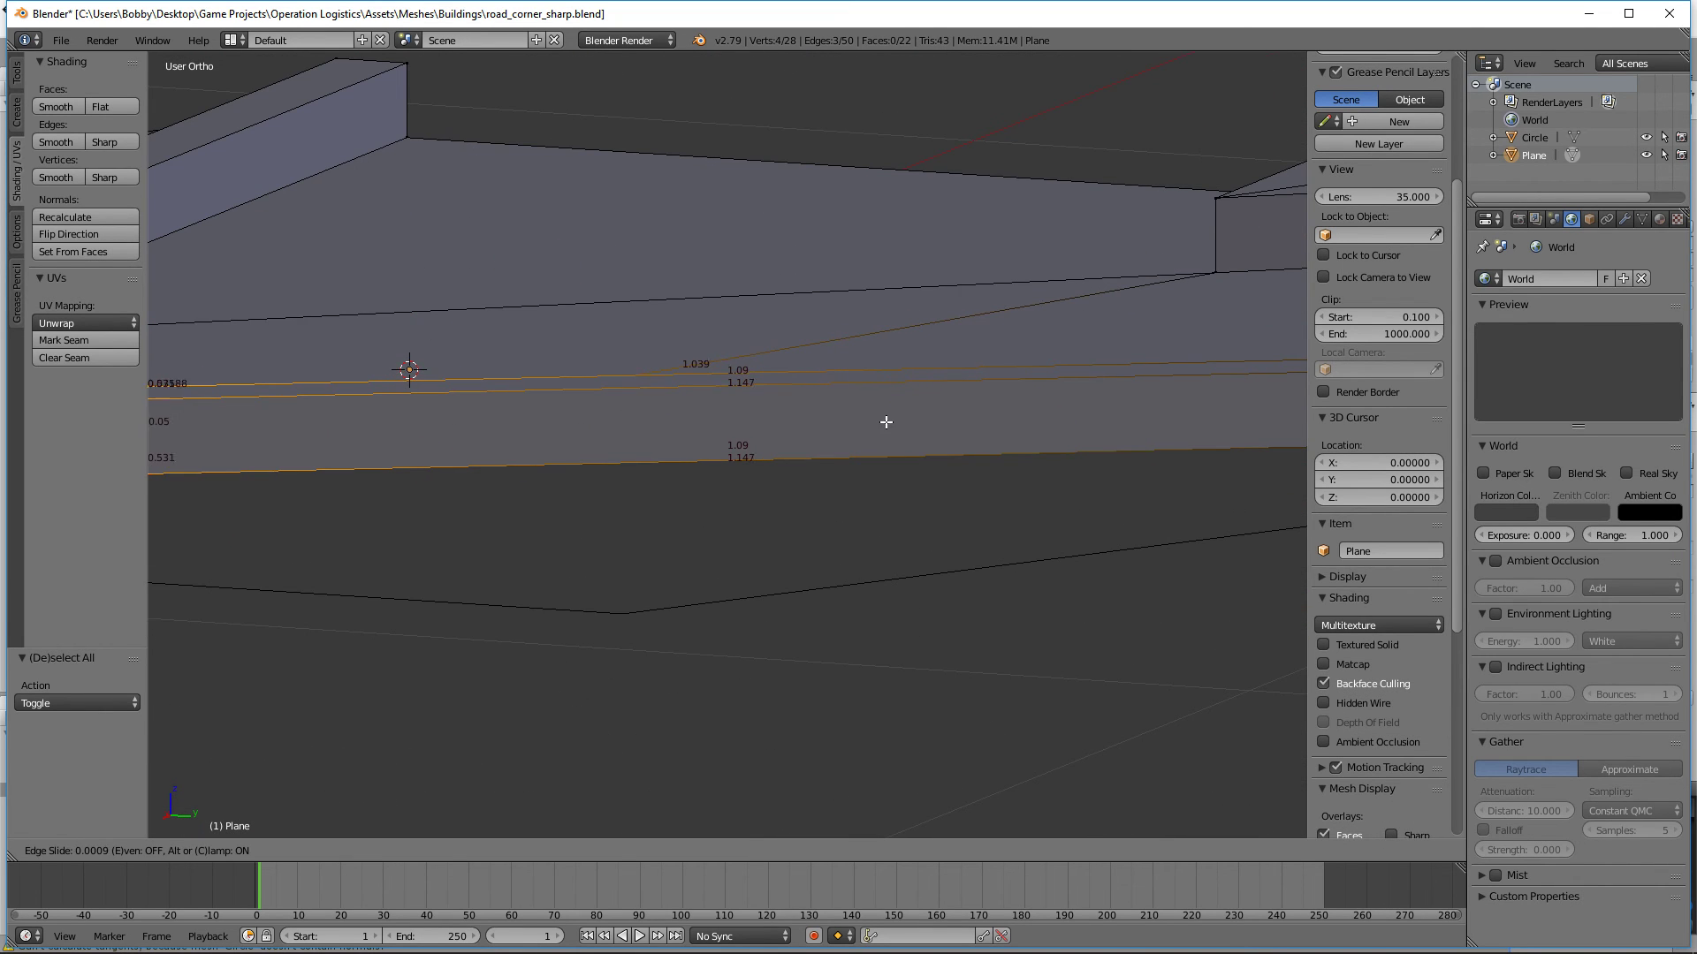
pyautogui.rightClick(888, 402)
pyautogui.press('g')
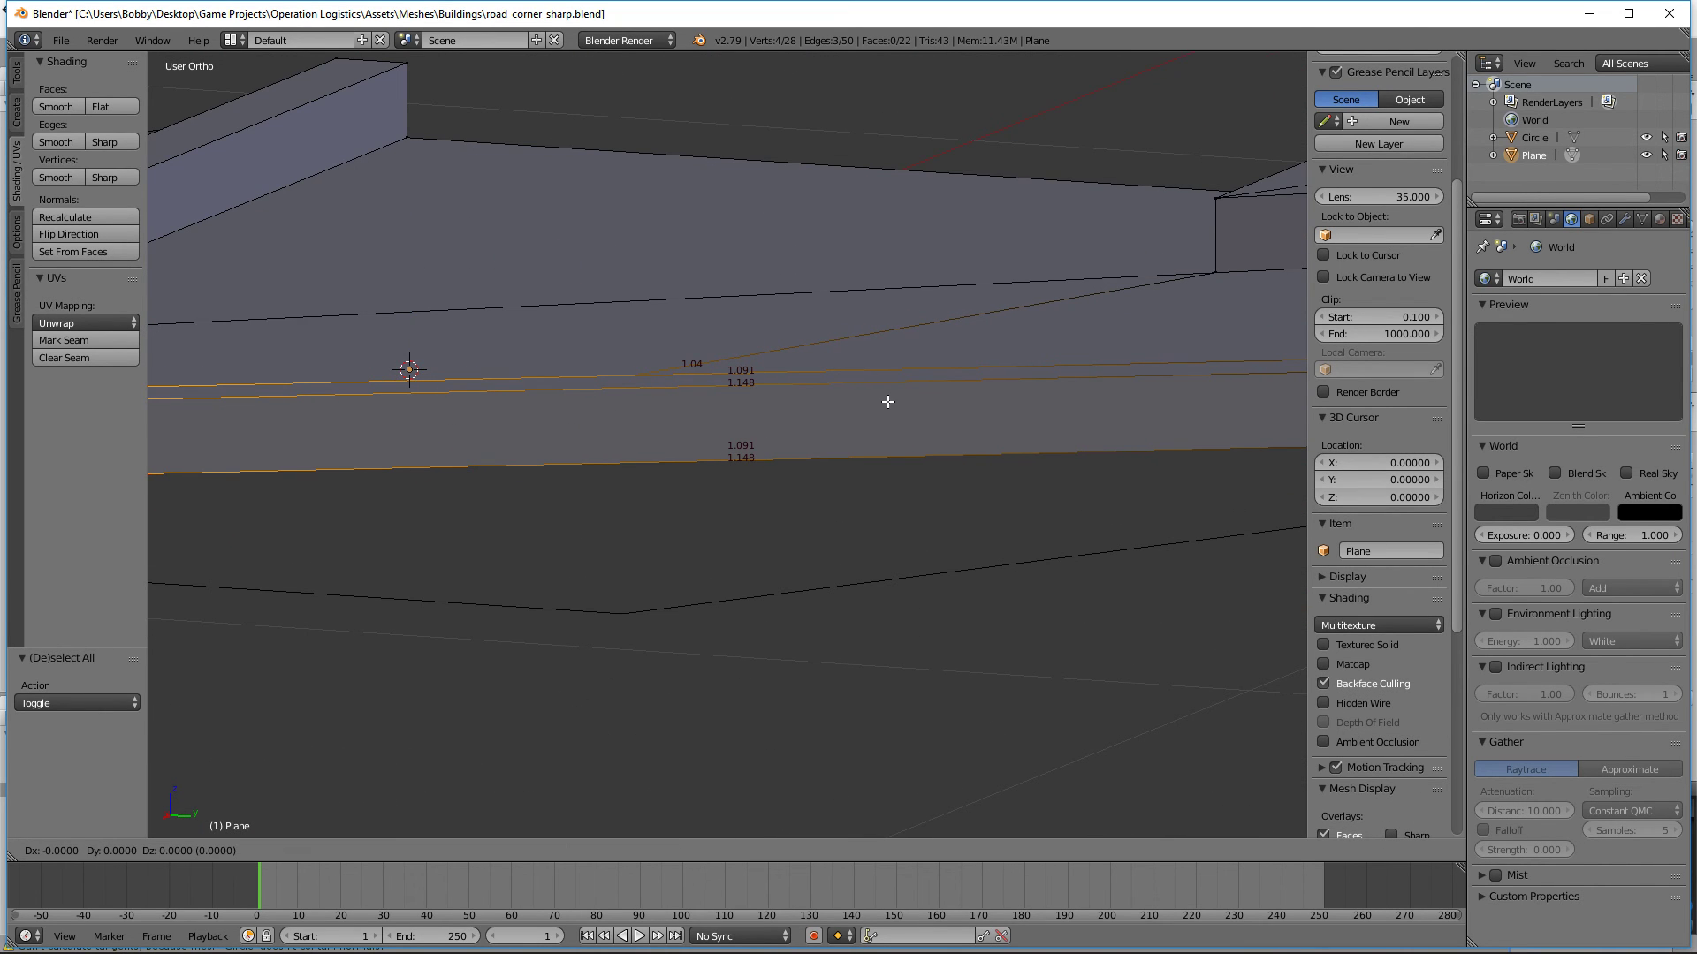
pyautogui.press('g')
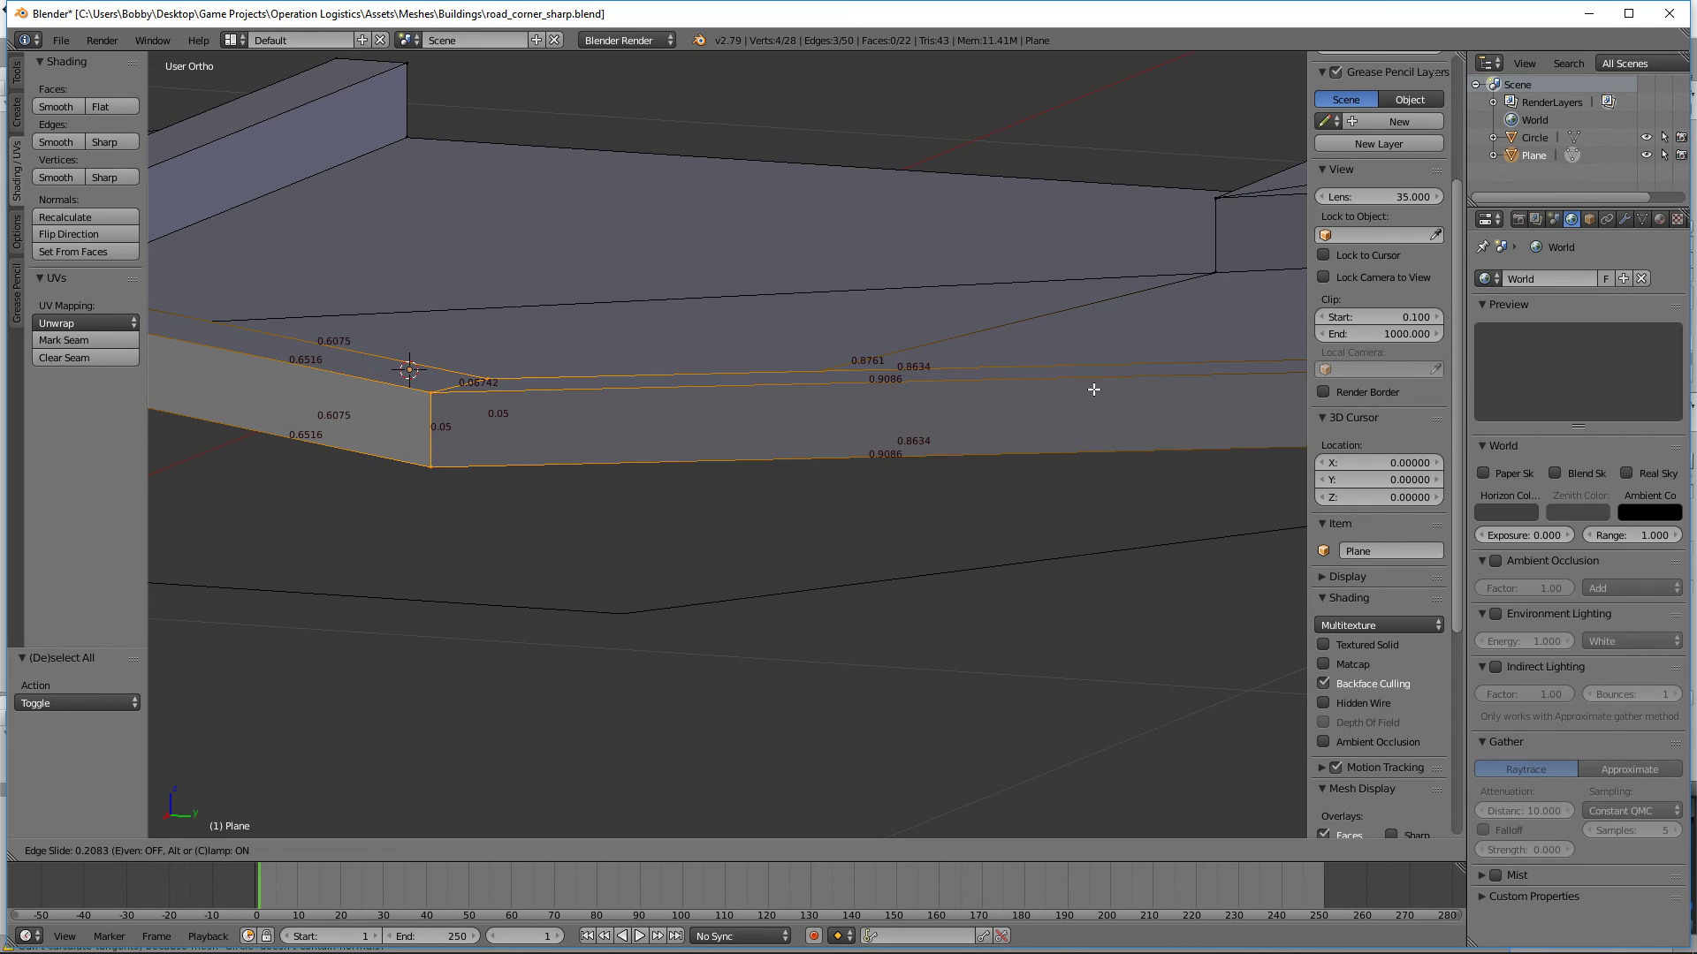
pyautogui.click(1094, 389)
# Step: Measure the bottom outer edge of the lower curb and check the matching edge at the diagonal curb's corner
pyautogui.scroll(-6, 1051, 420)
pyautogui.moveTo(397, 462); pyautogui.dragTo(660, 507, button='middle')
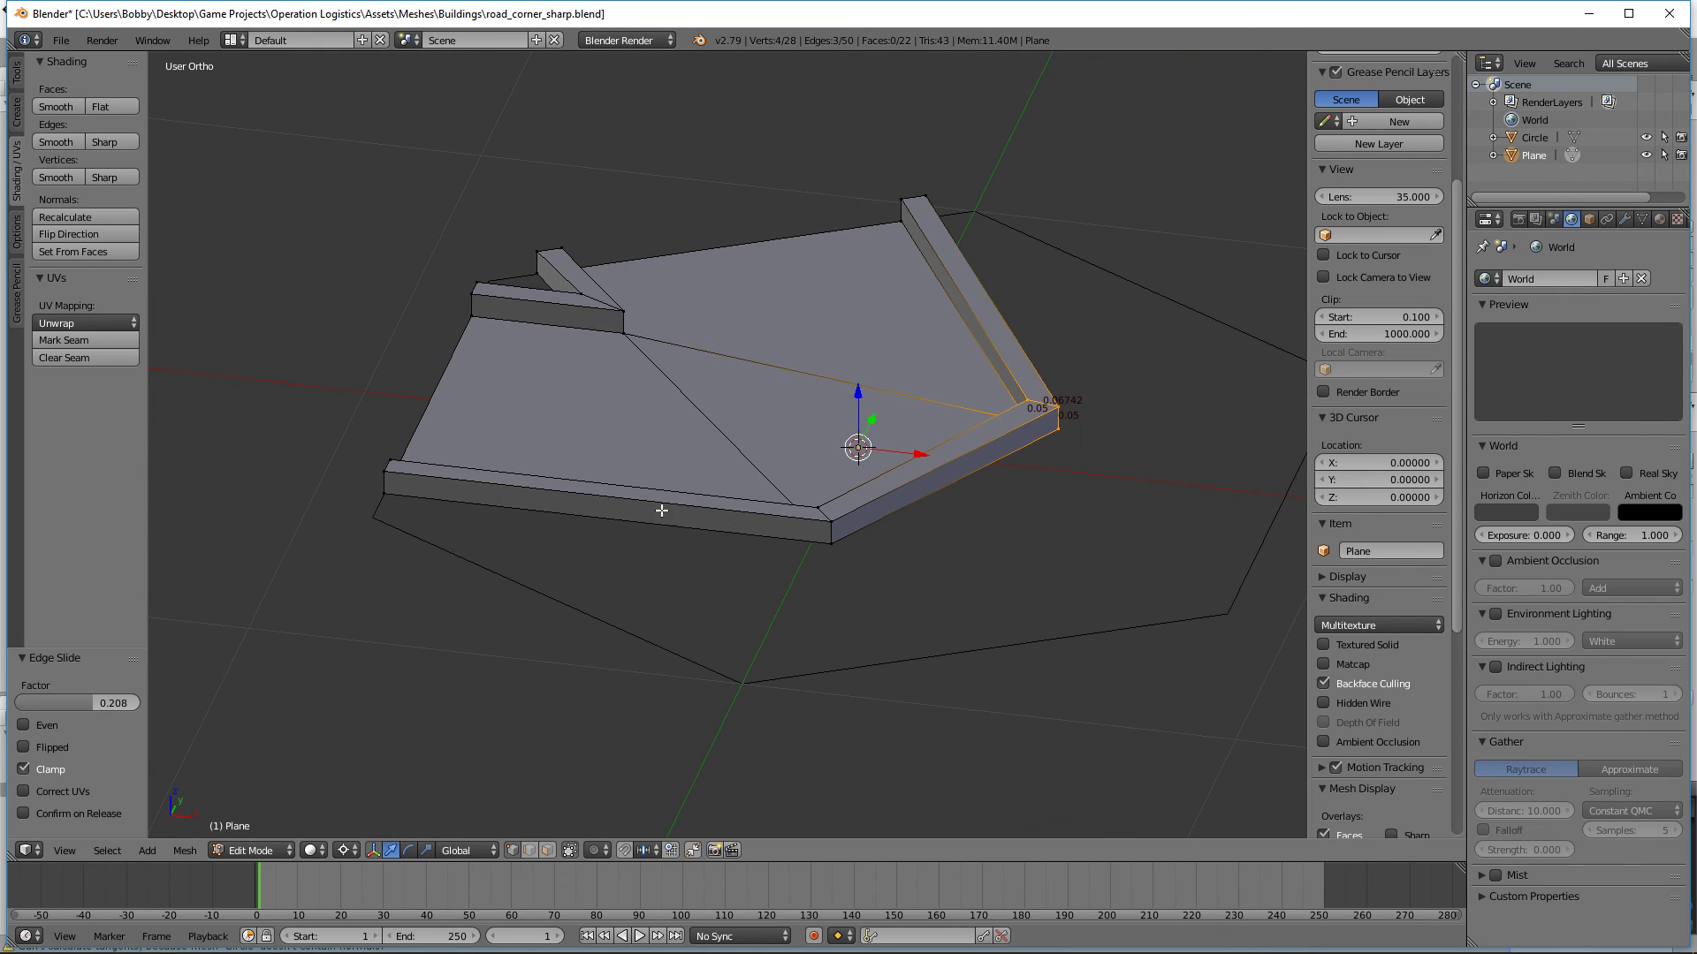
pyautogui.moveTo(836, 562); pyautogui.dragTo(825, 559, button='right')
pyautogui.press('Escape')
pyautogui.keyDown('shift'); pyautogui.rightClick(383, 505); pyautogui.keyUp('shift')
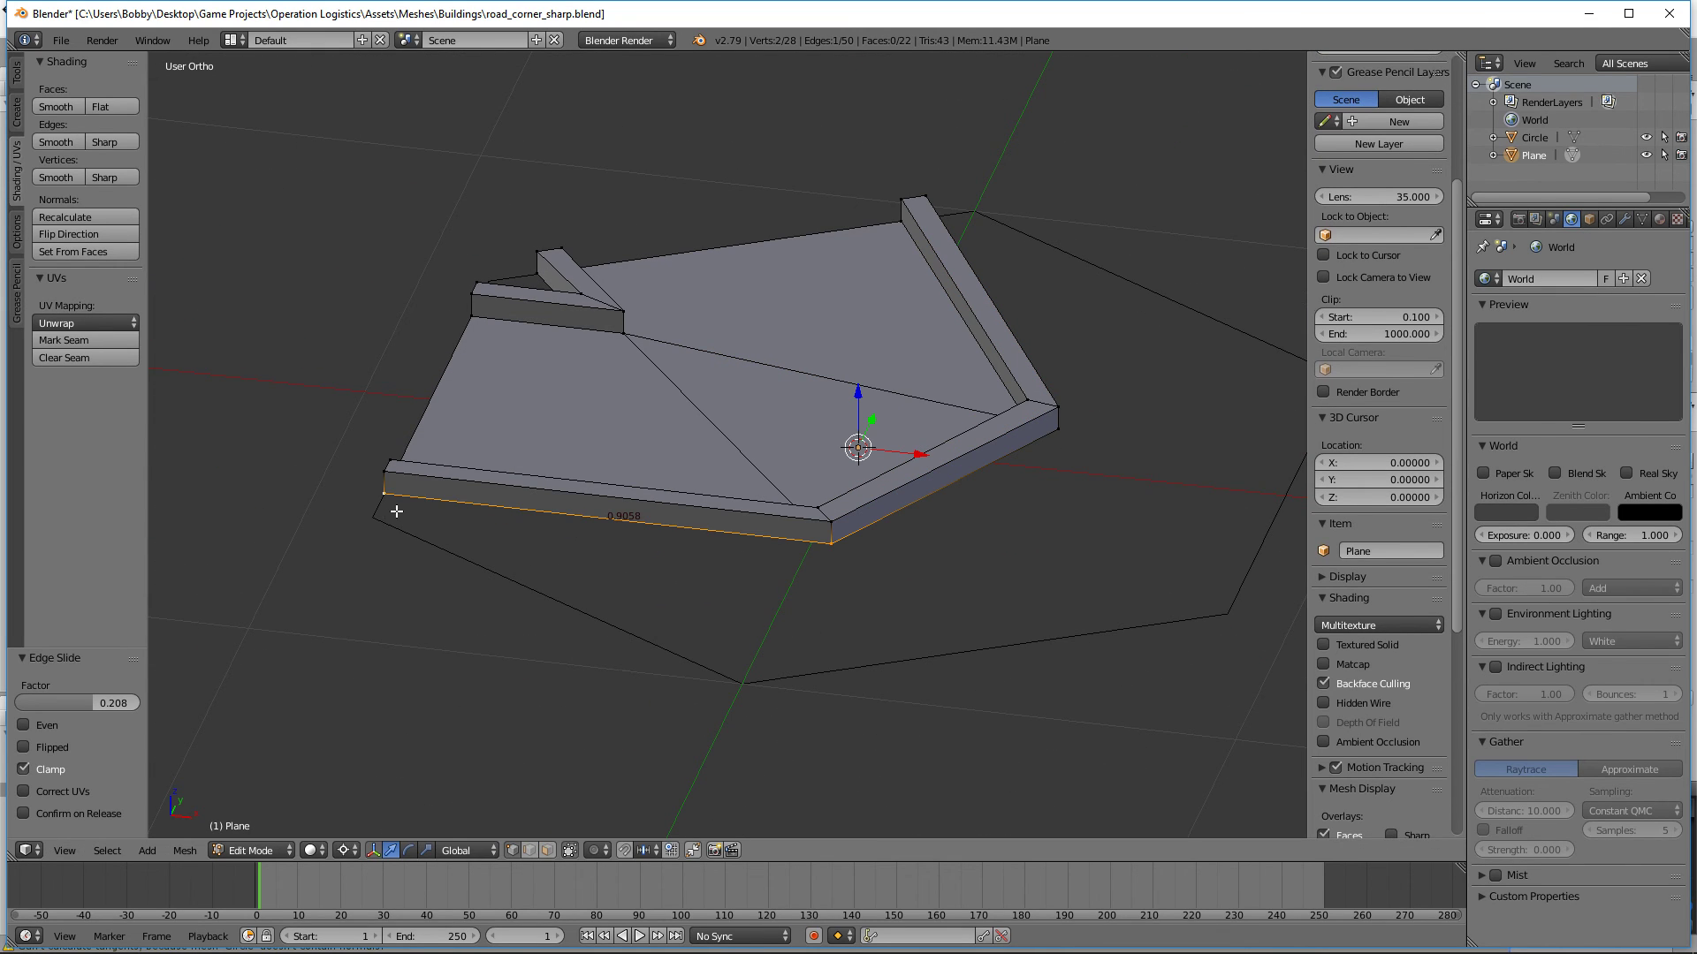
pyautogui.moveTo(1126, 538); pyautogui.dragTo(750, 538, button='middle')
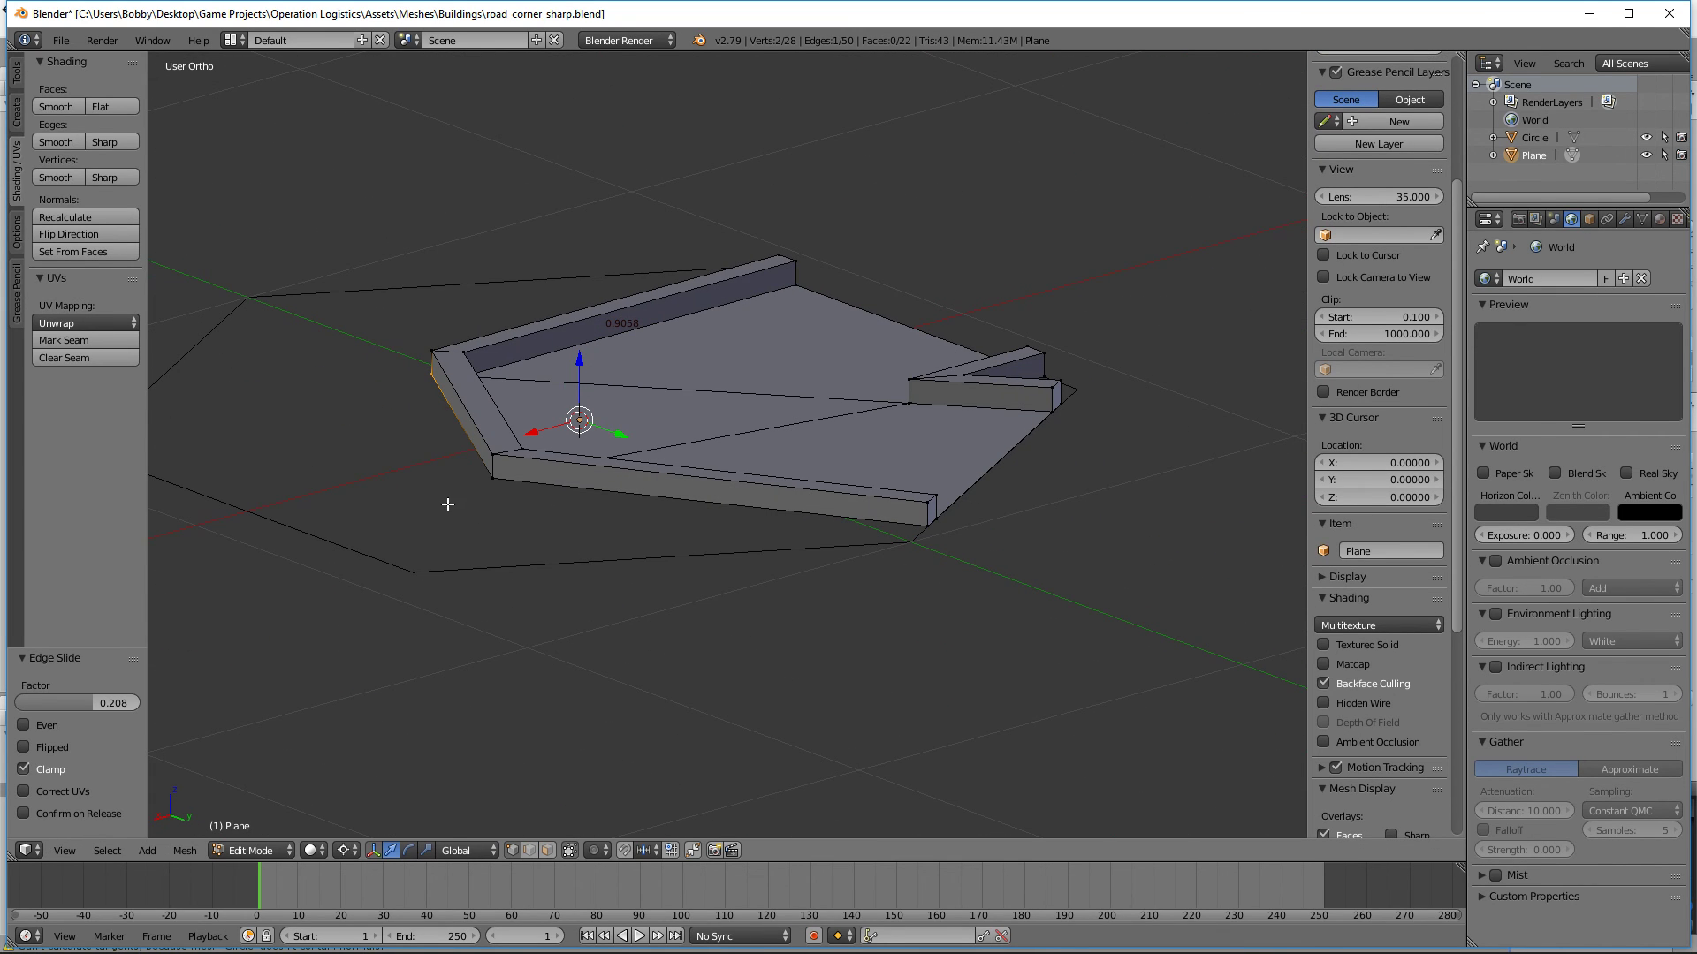
pyautogui.rightClick(498, 483)
pyautogui.keyDown('alt'); pyautogui.rightClick(497, 474); pyautogui.keyUp('alt')
pyautogui.keyDown('alt'); pyautogui.rightClick(496, 468); pyautogui.keyUp('alt')
pyautogui.press('a')
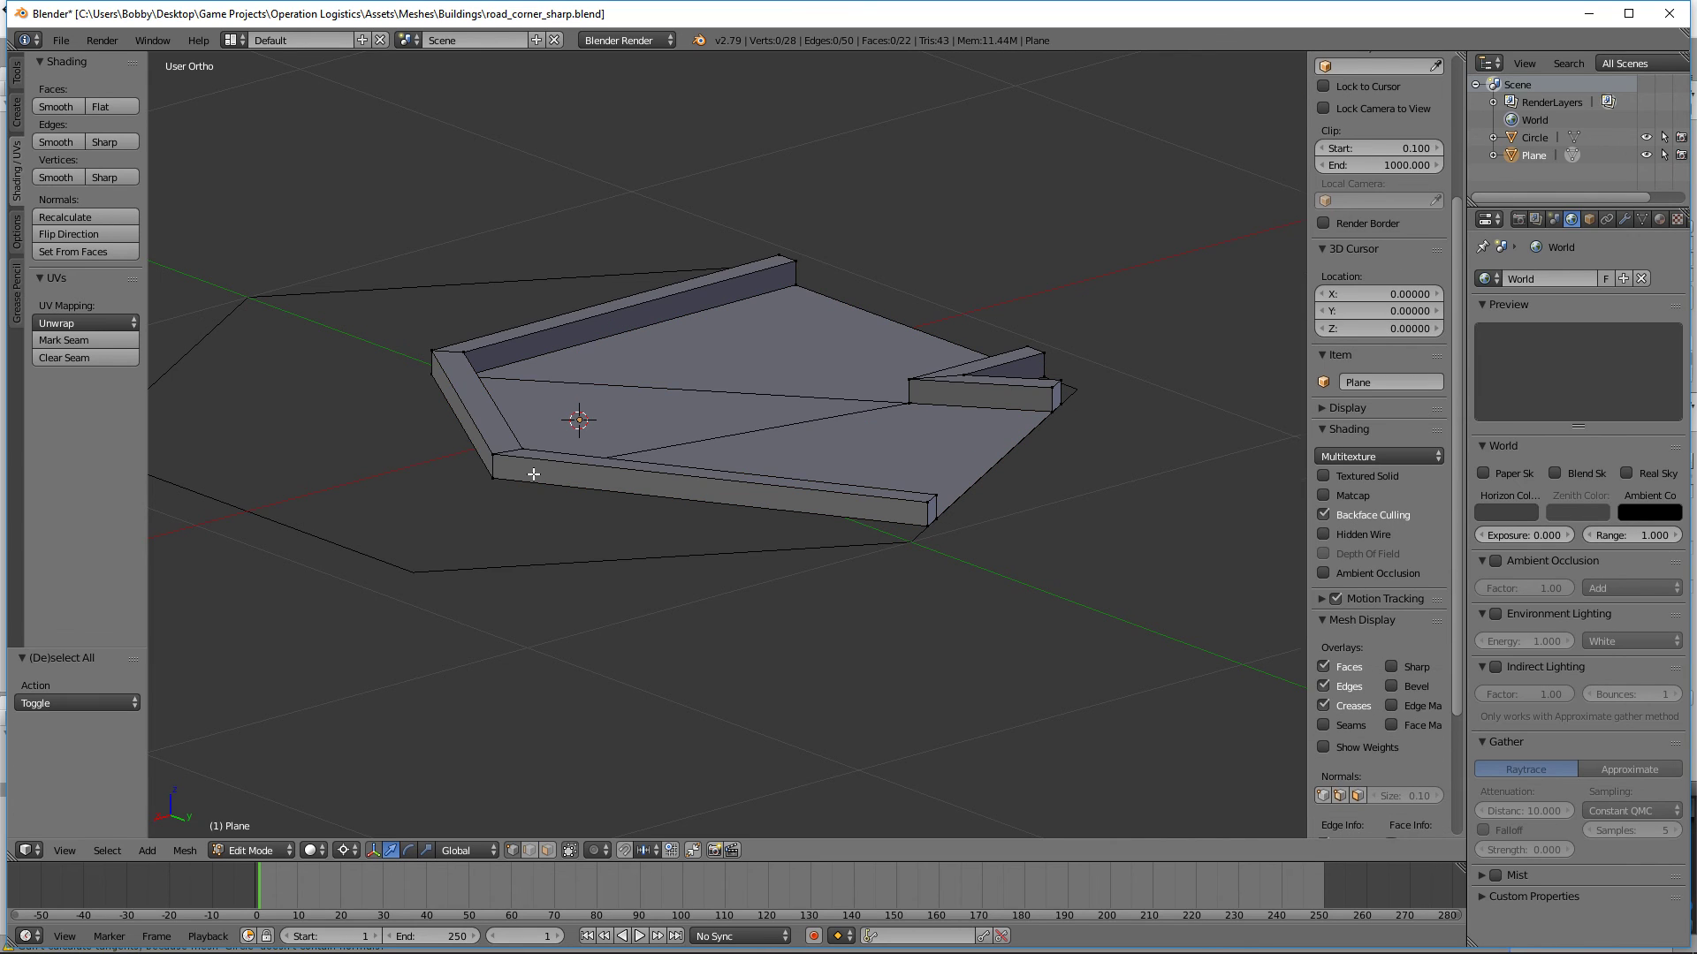
# Step: Select the four vertices at the diagonal curb's corner in wireframe and edge-slide them by a factor of 0.0027
pyautogui.moveTo(532, 474); pyautogui.dragTo(428, 541, button='middle')
pyautogui.press('z')
pyautogui.press('b')
pyautogui.moveTo(549, 447); pyautogui.dragTo(382, 379)
pyautogui.press('z')
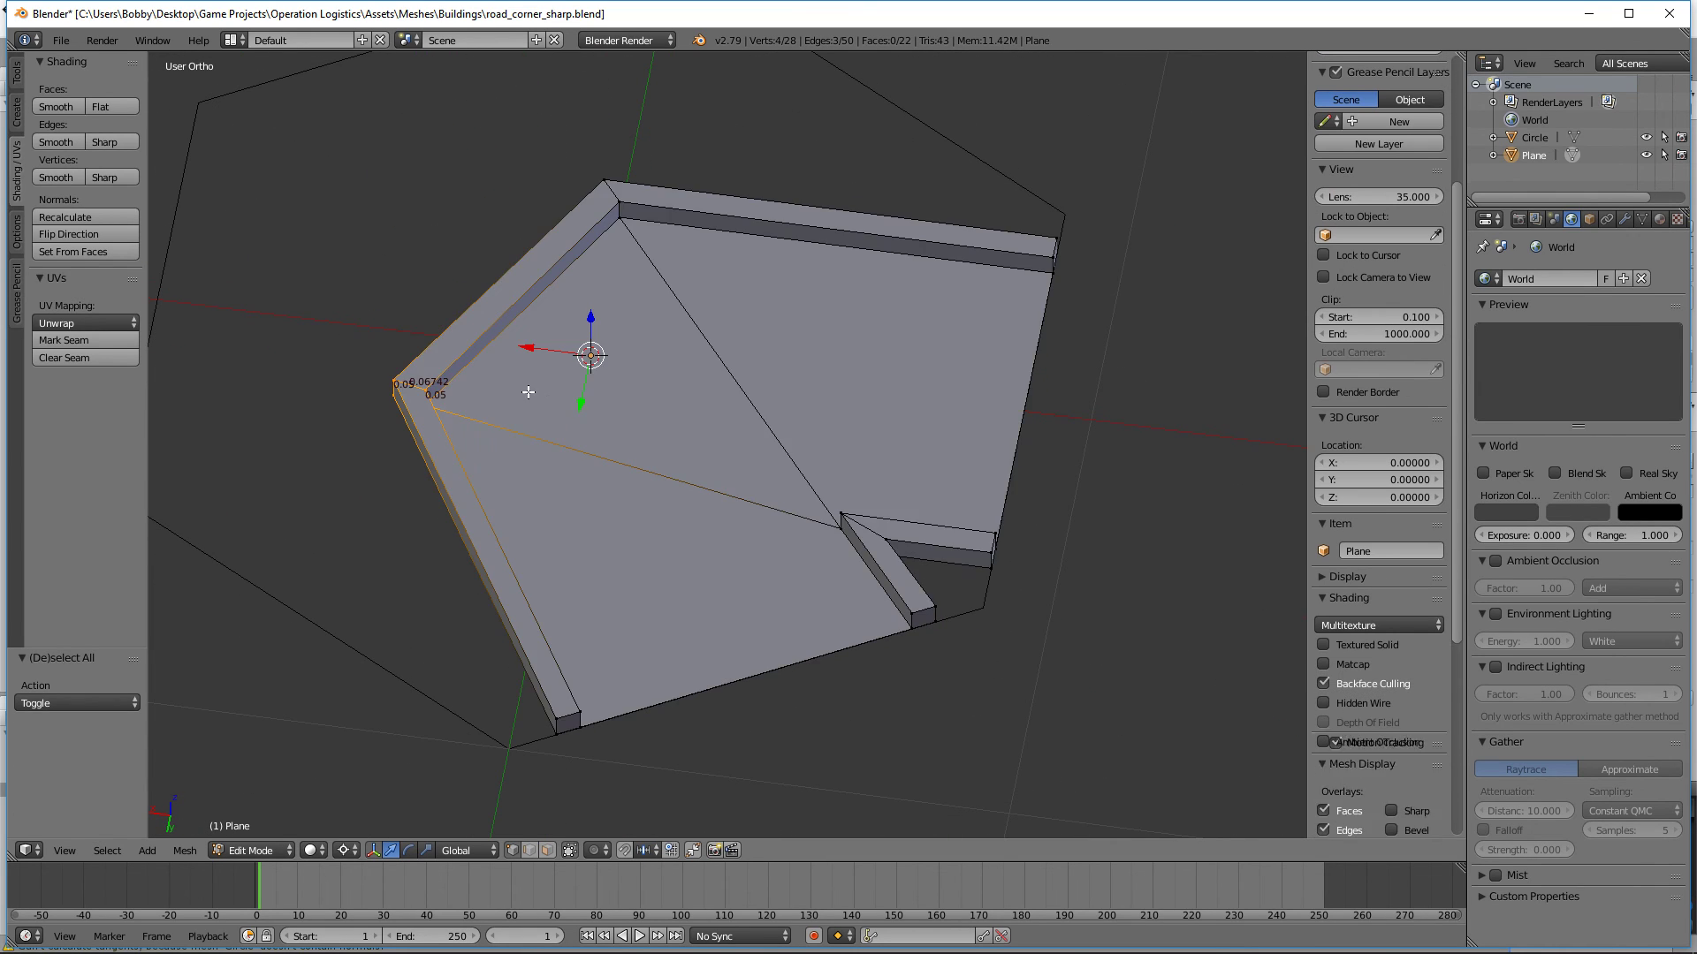
pyautogui.moveTo(529, 392); pyautogui.dragTo(901, 379, button='middle')
pyautogui.press('g')
pyautogui.press('g')
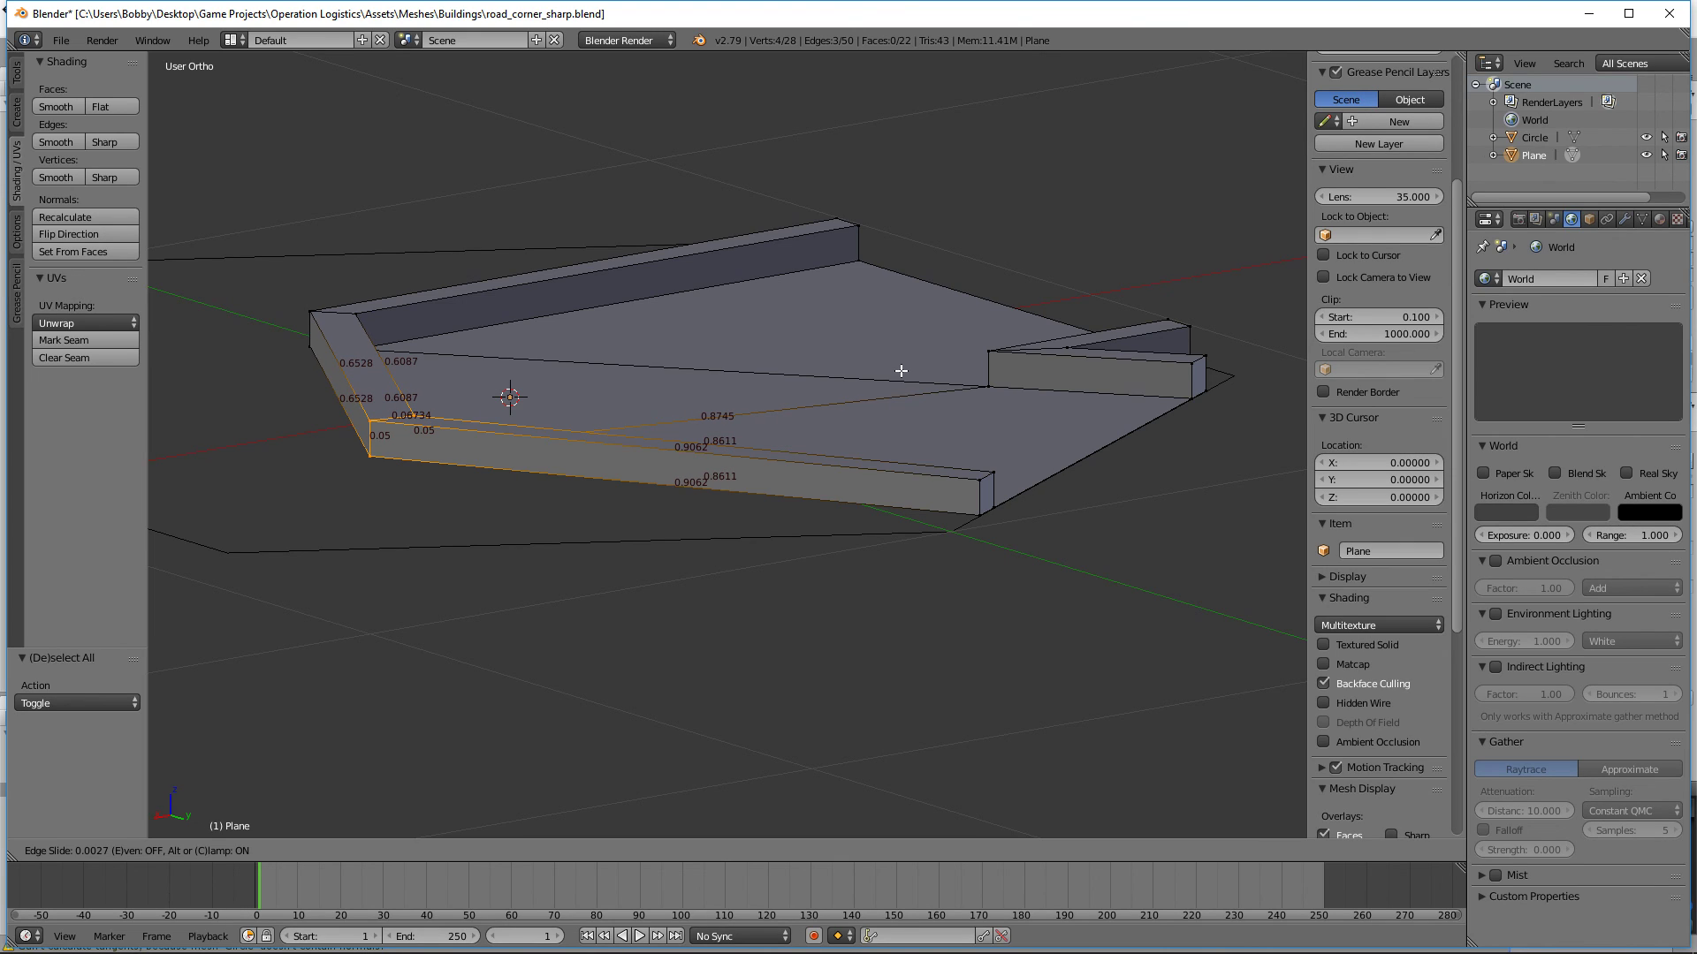
pyautogui.click(900, 370)
pyautogui.scroll(-5, 884, 380)
pyautogui.press('a')
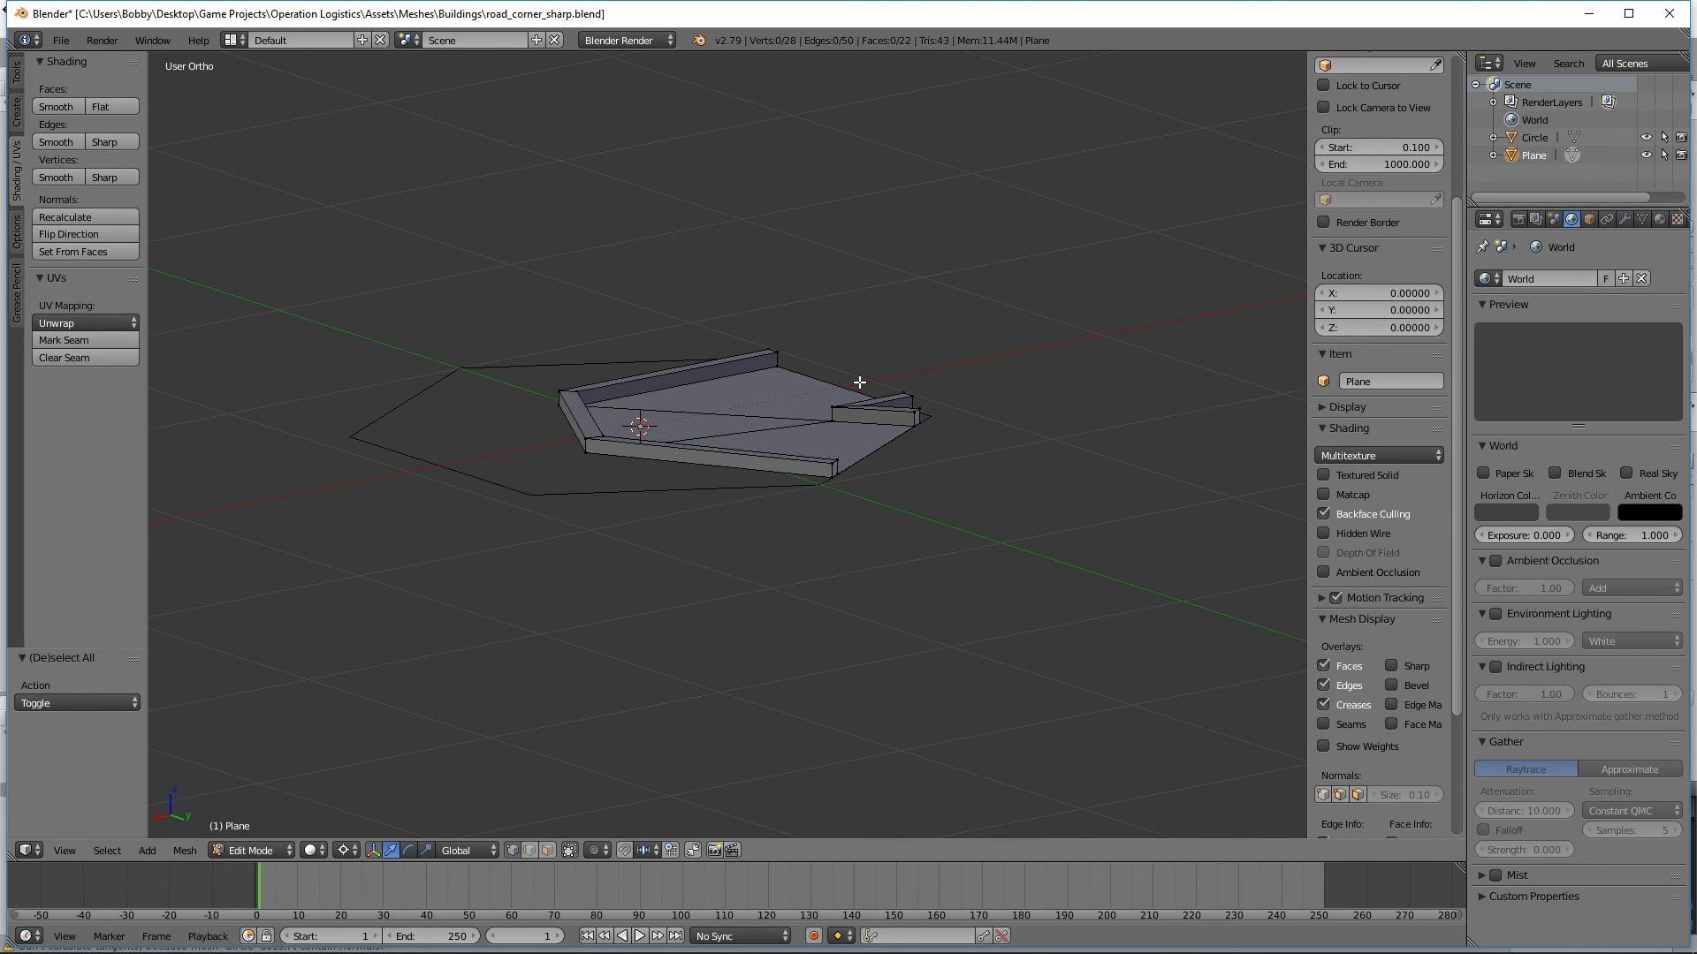
# Step: Select the three faces forming the road surface in face select mode, seen from the top
pyautogui.moveTo(751, 338); pyautogui.dragTo(819, 452, button='middle')
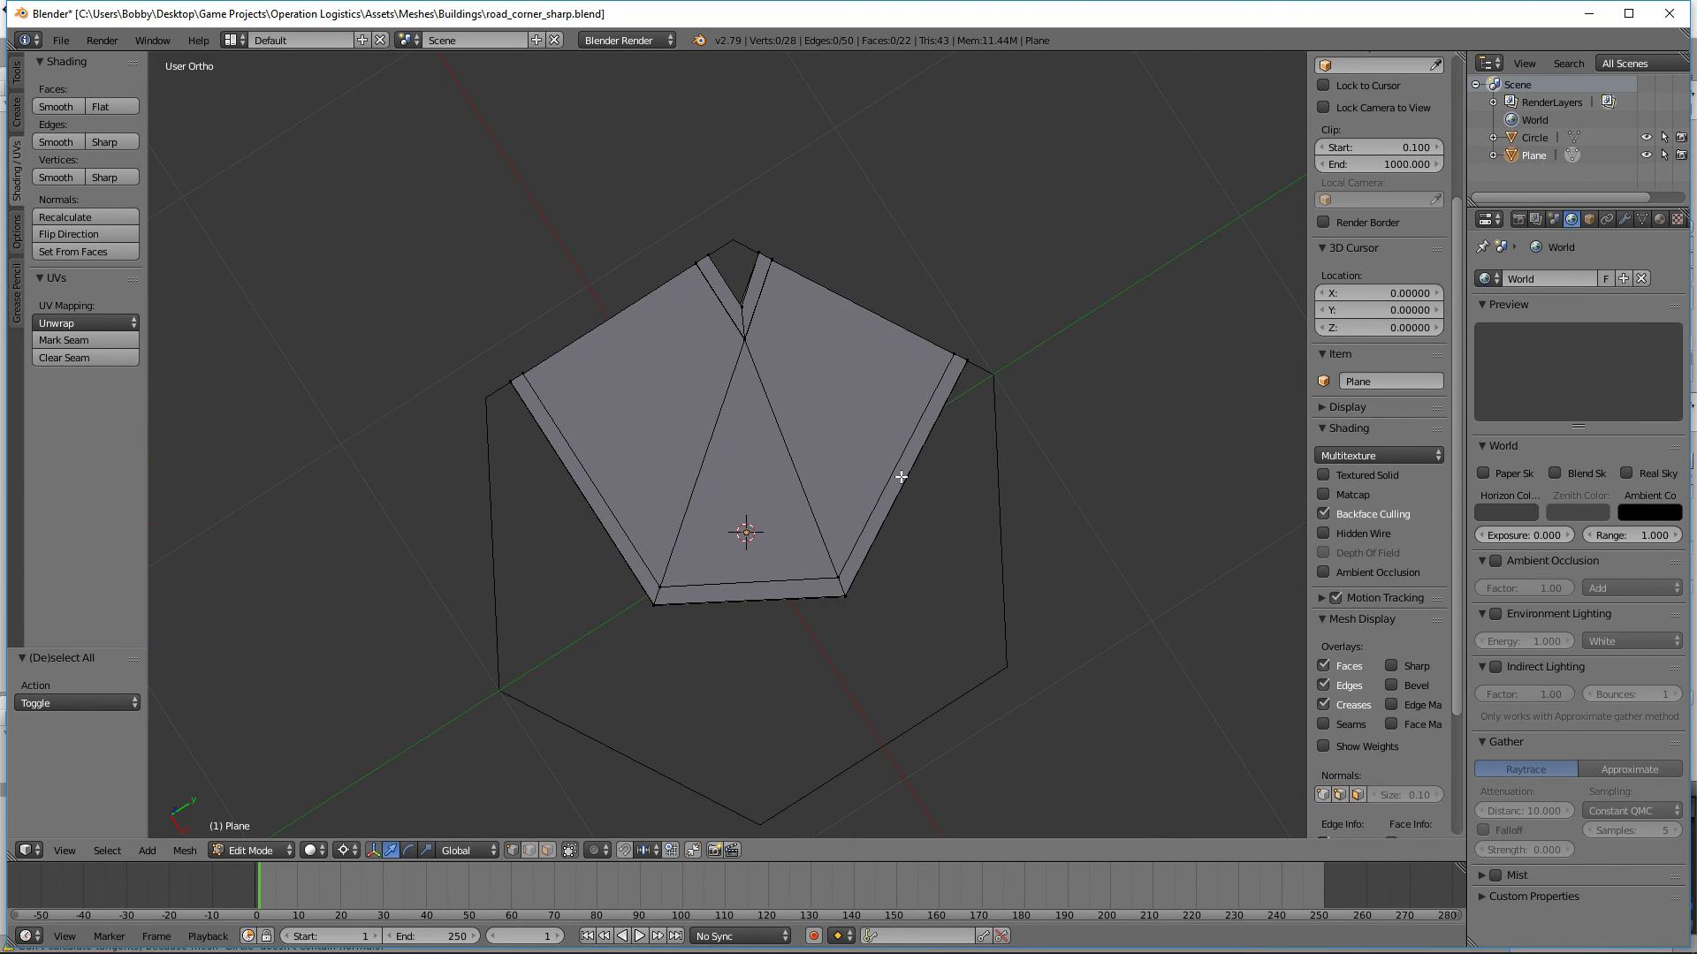
pyautogui.press('KP_7')
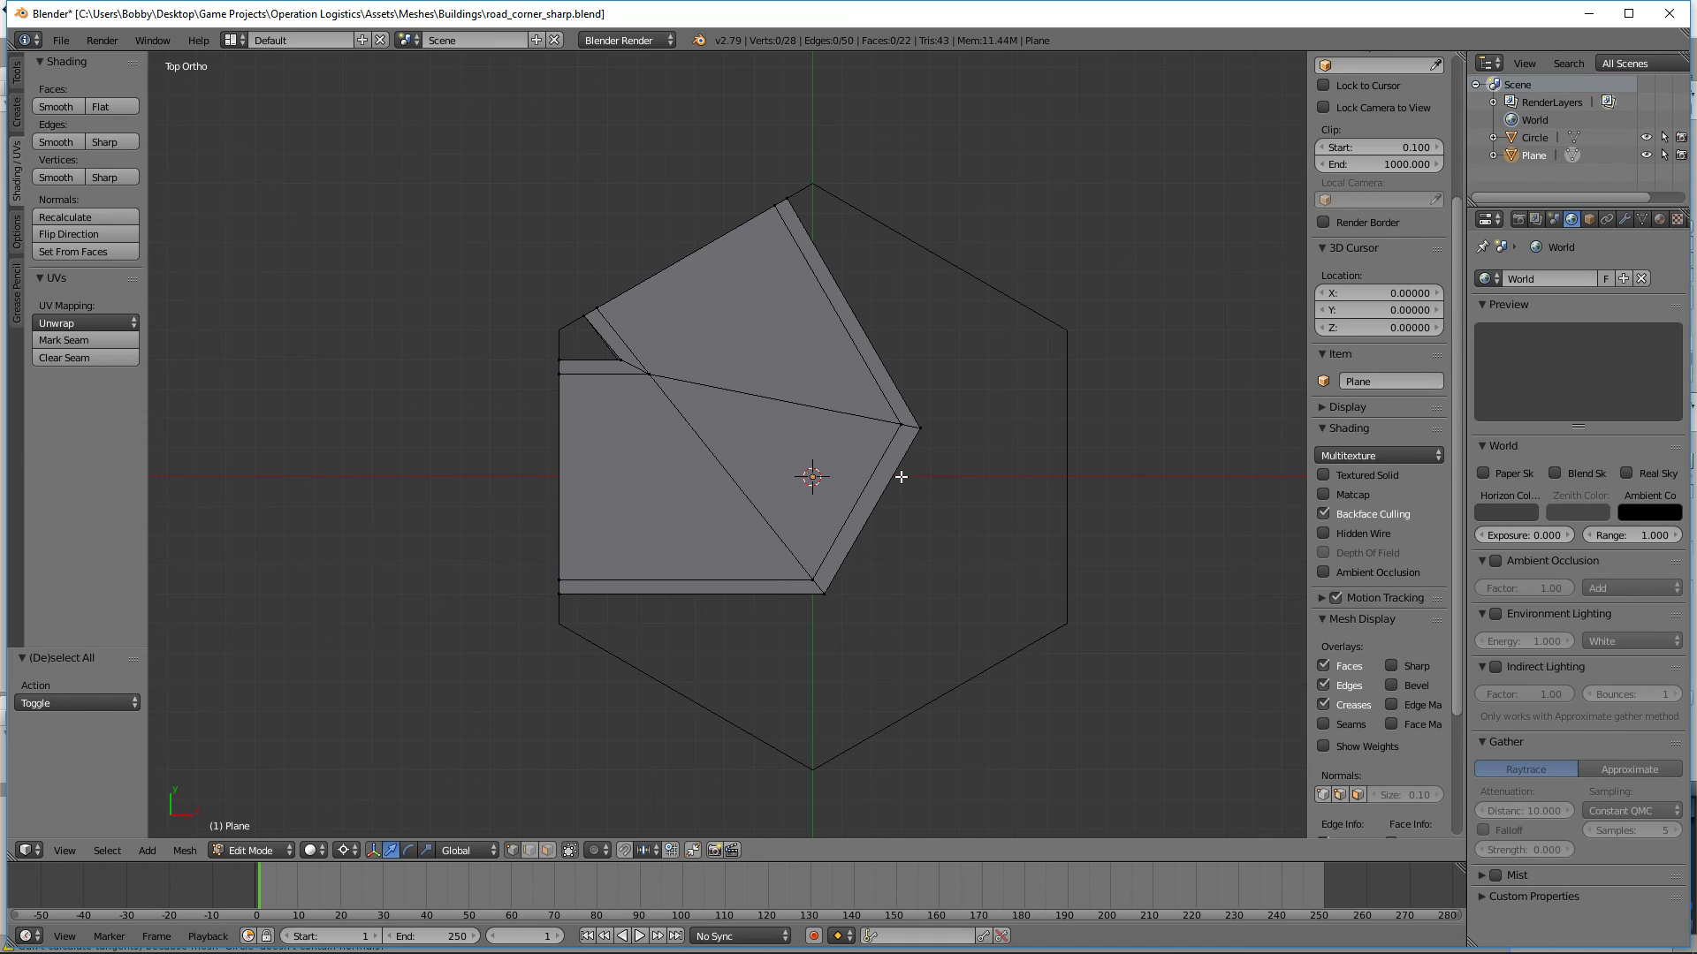
pyautogui.press('Tab')
pyautogui.press('Tab')
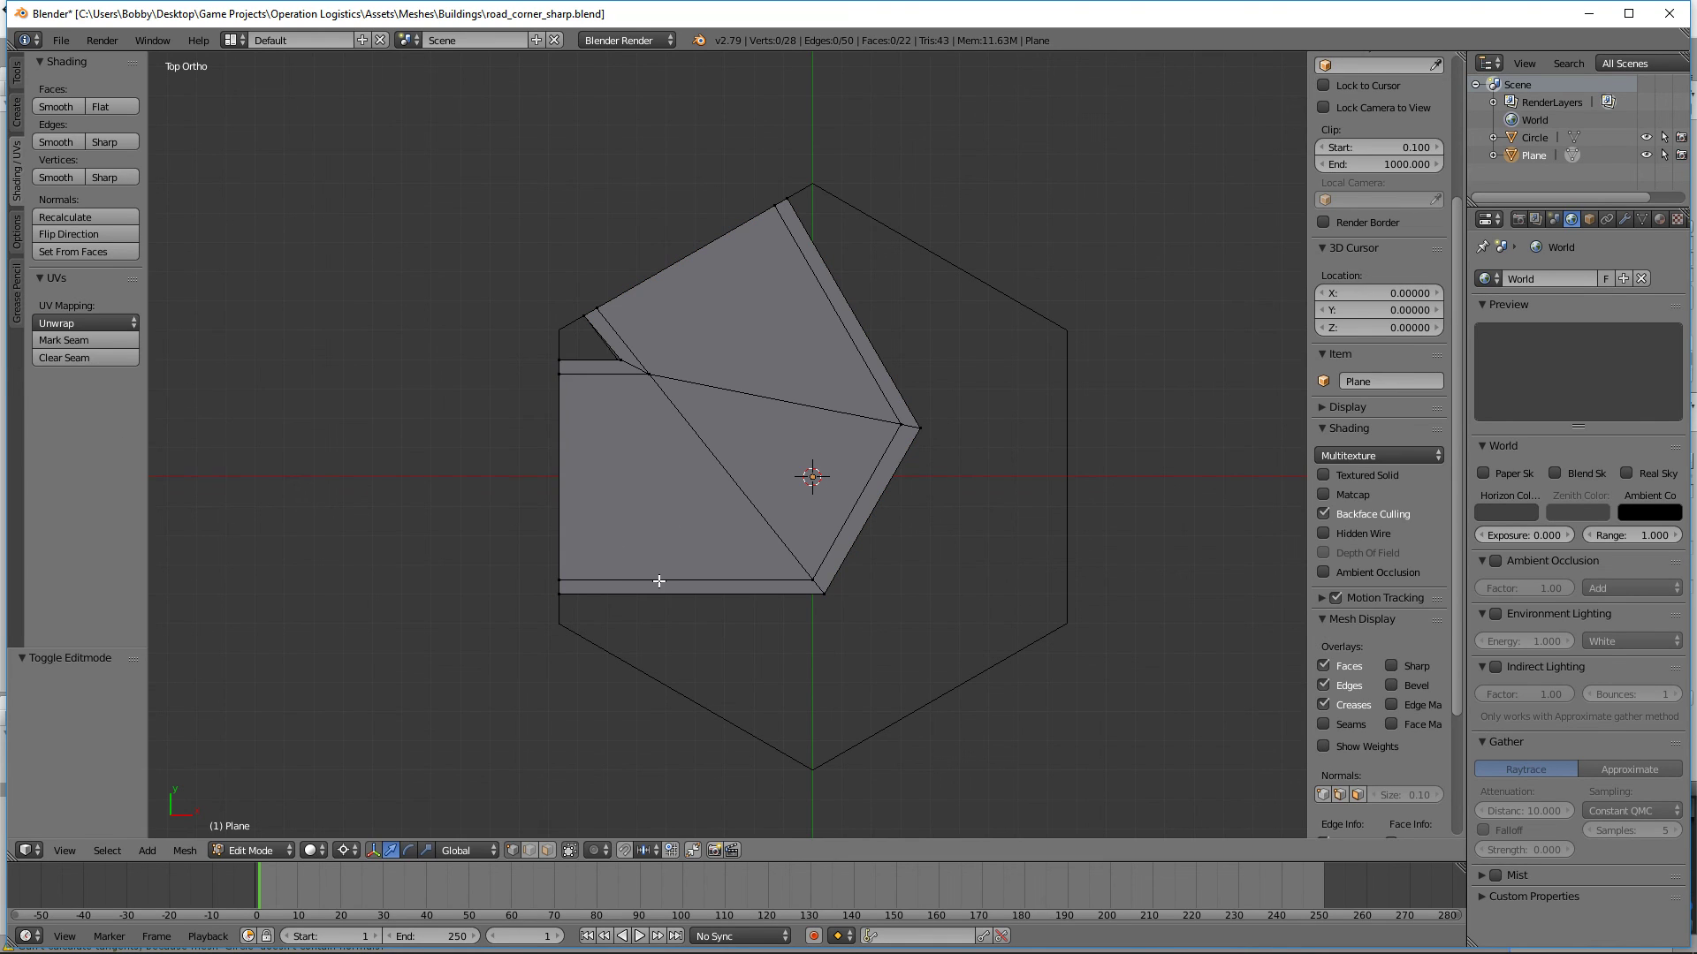
pyautogui.click(620, 371)
pyautogui.keyDown('shift'); pyautogui.click(734, 456); pyautogui.keyUp('shift')
pyautogui.keyDown('shift'); pyautogui.click(753, 339); pyautogui.keyUp('shift')
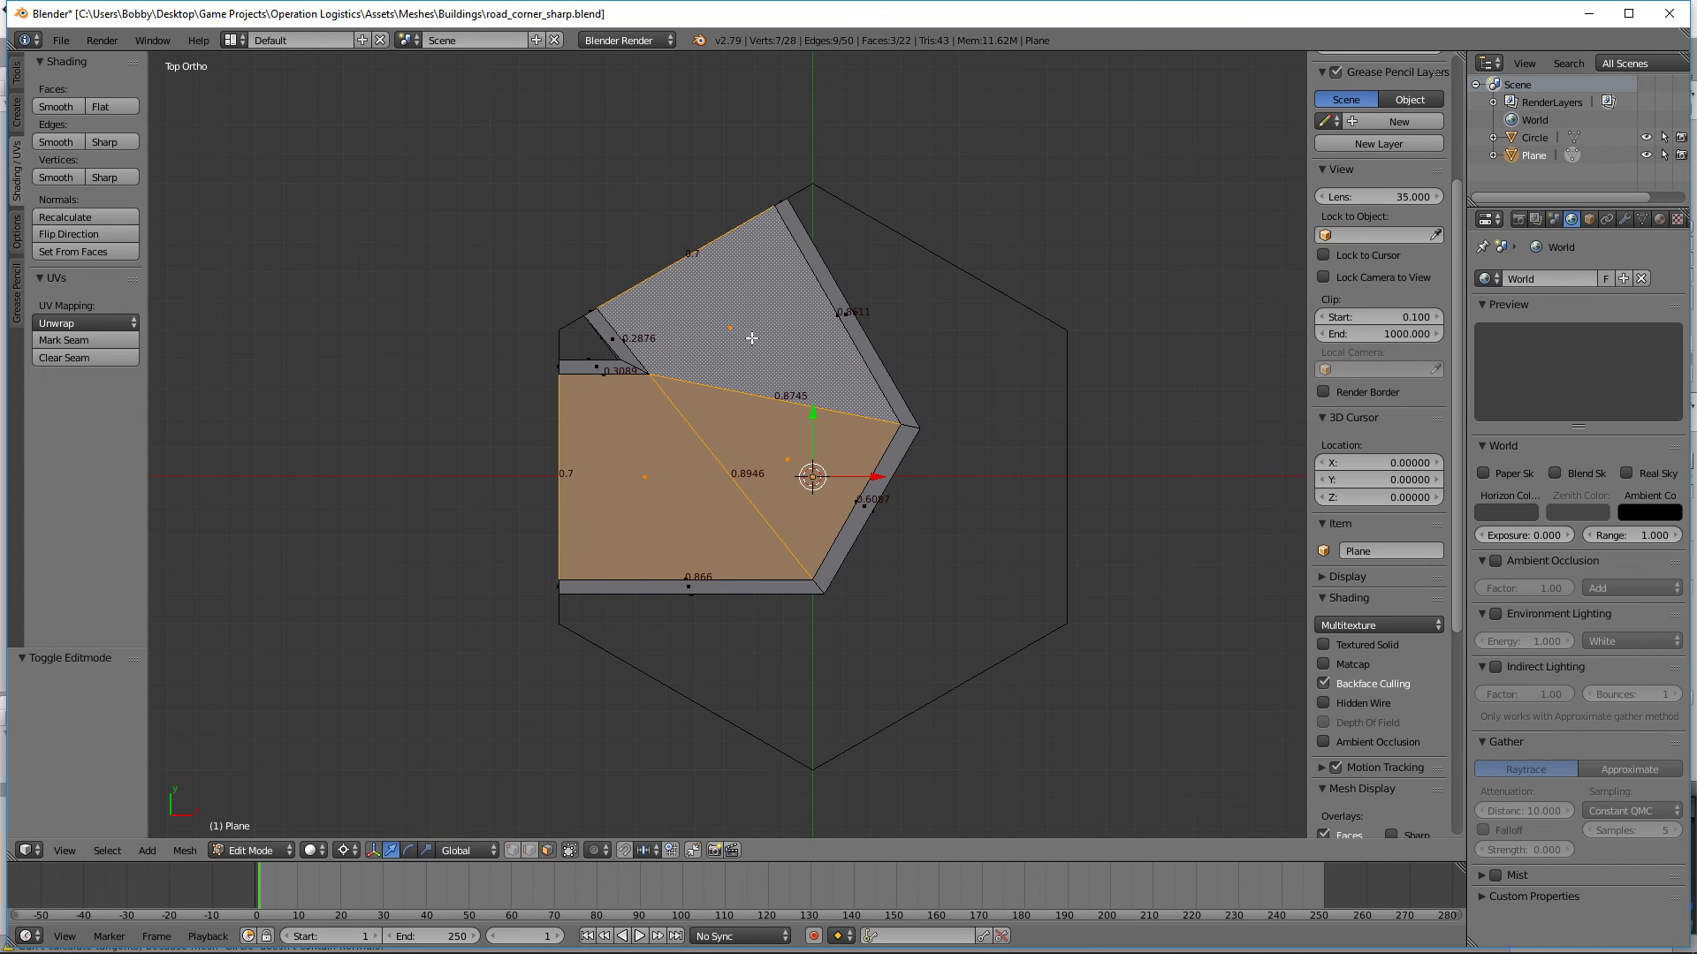
# Step: Save road_corner_sharp.blend, overwriting the existing file
pyautogui.moveTo(938, 573); pyautogui.dragTo(1030, 490, button='middle')
pyautogui.hotkey('ctrl', 's')
pyautogui.click(1030, 491)
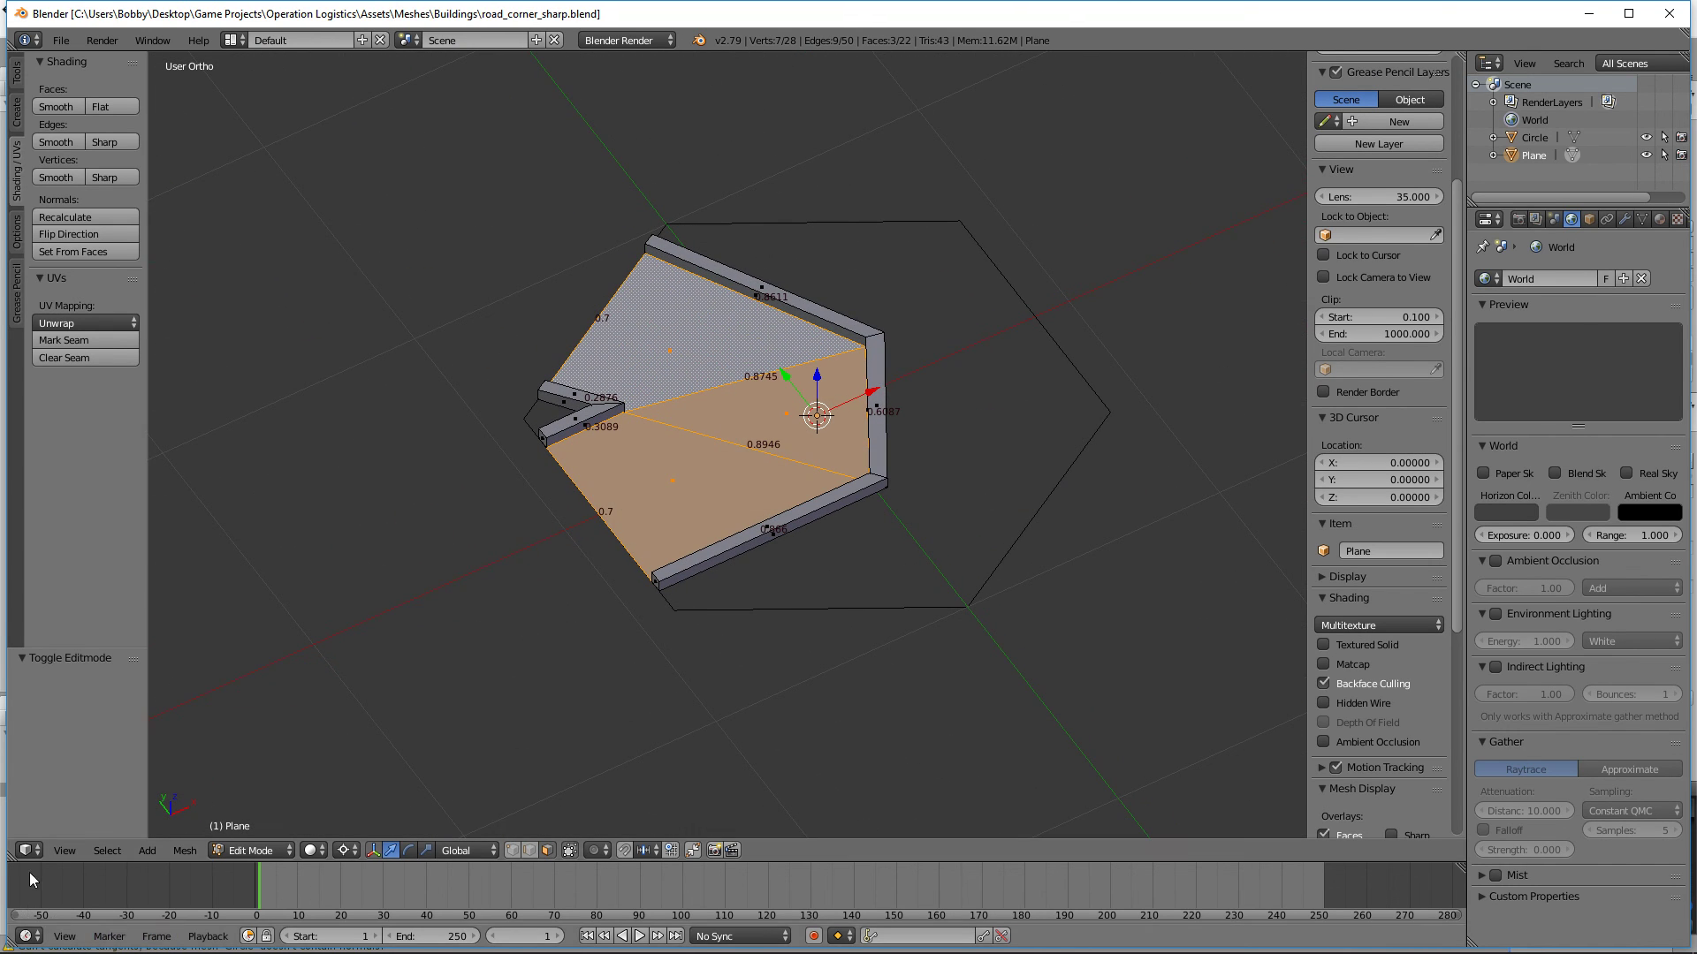
# Step: Examine the UV layout of the selected road faces in the UV/Image Editor and return to the 3D top view
pyautogui.click(27, 850)
pyautogui.click(119, 712)
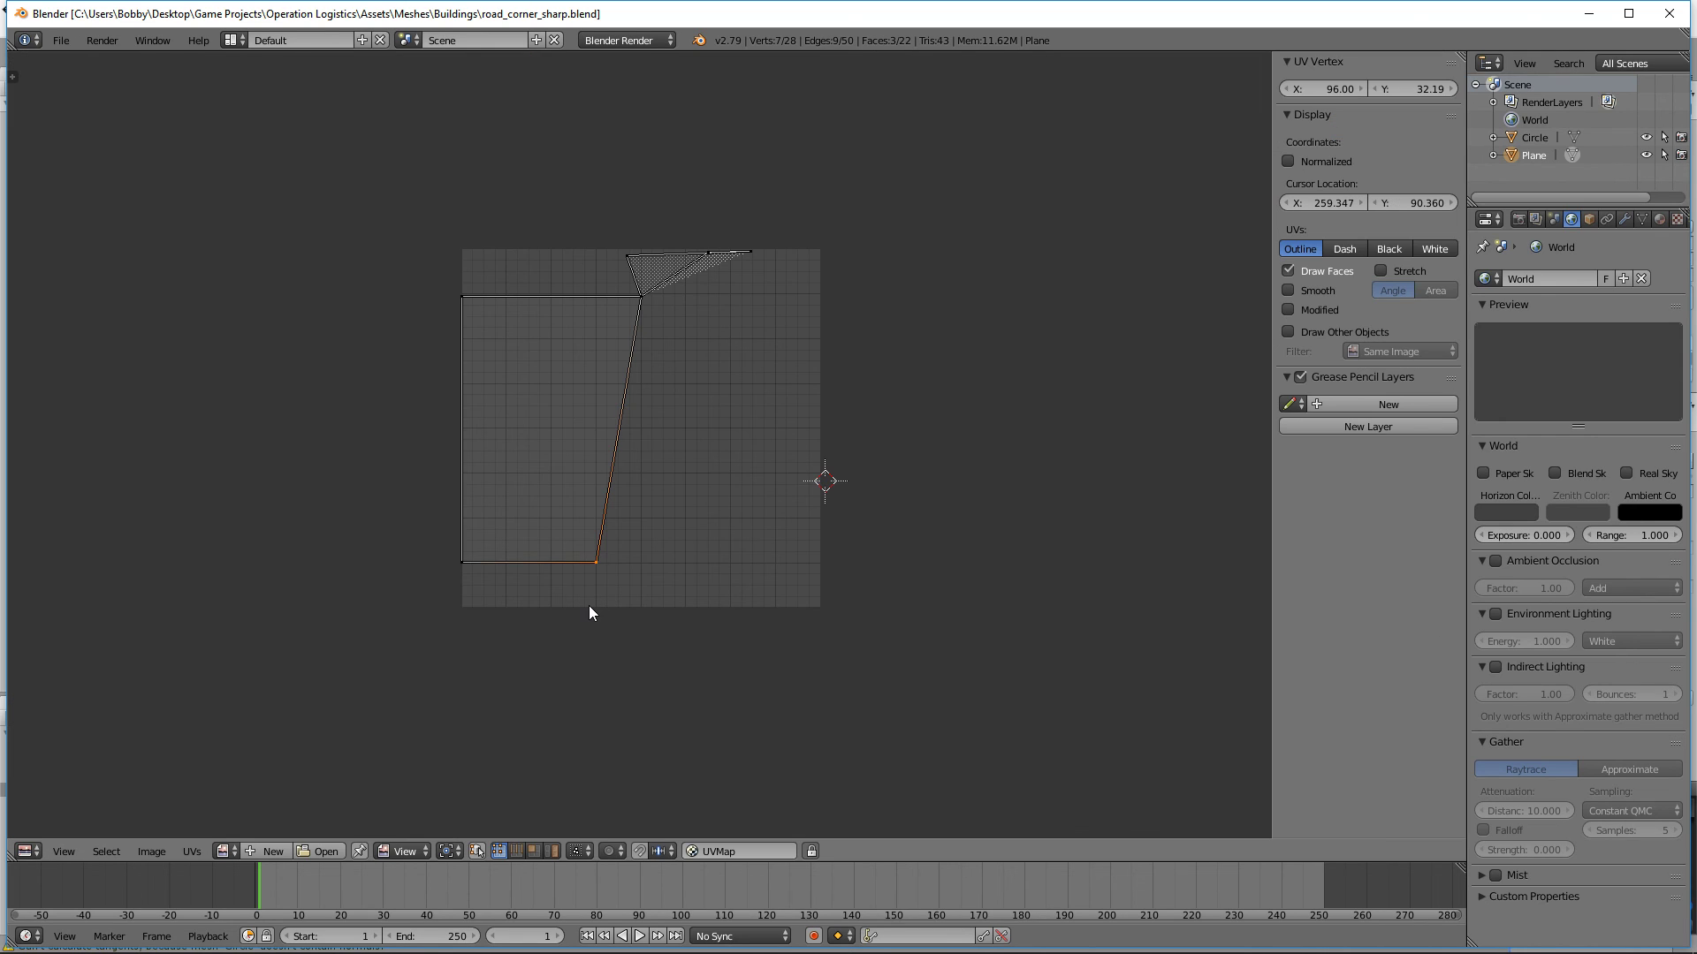
pyautogui.click(32, 851)
pyautogui.click(124, 824)
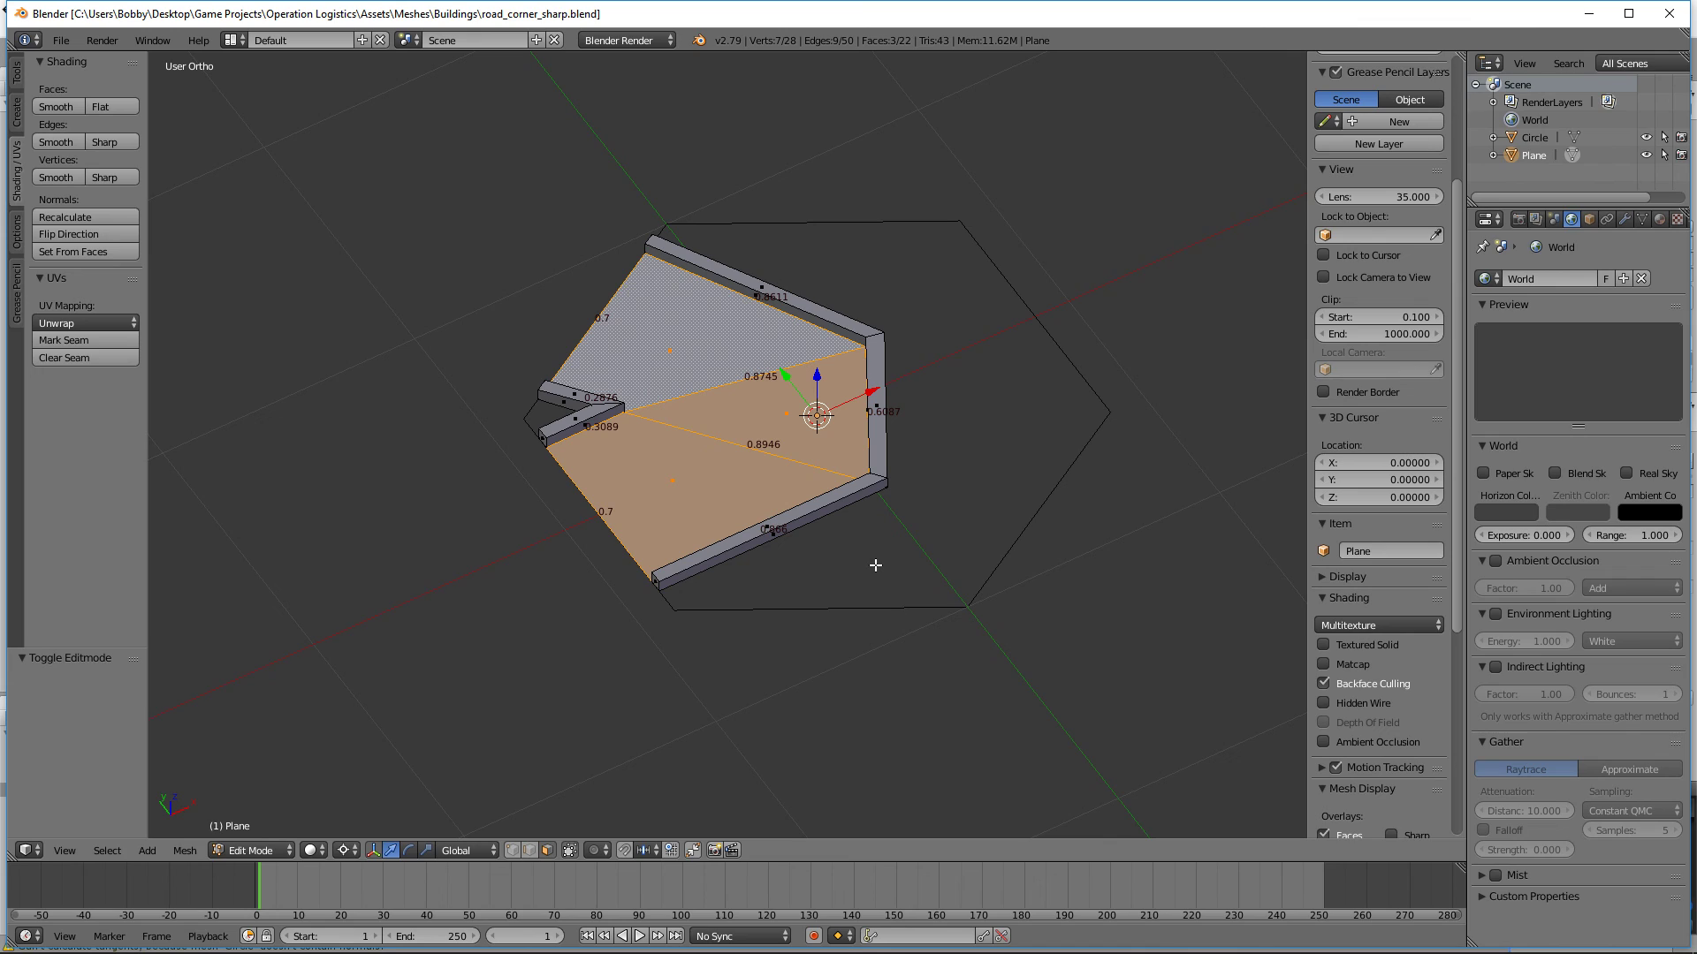
pyautogui.press('KP_7')
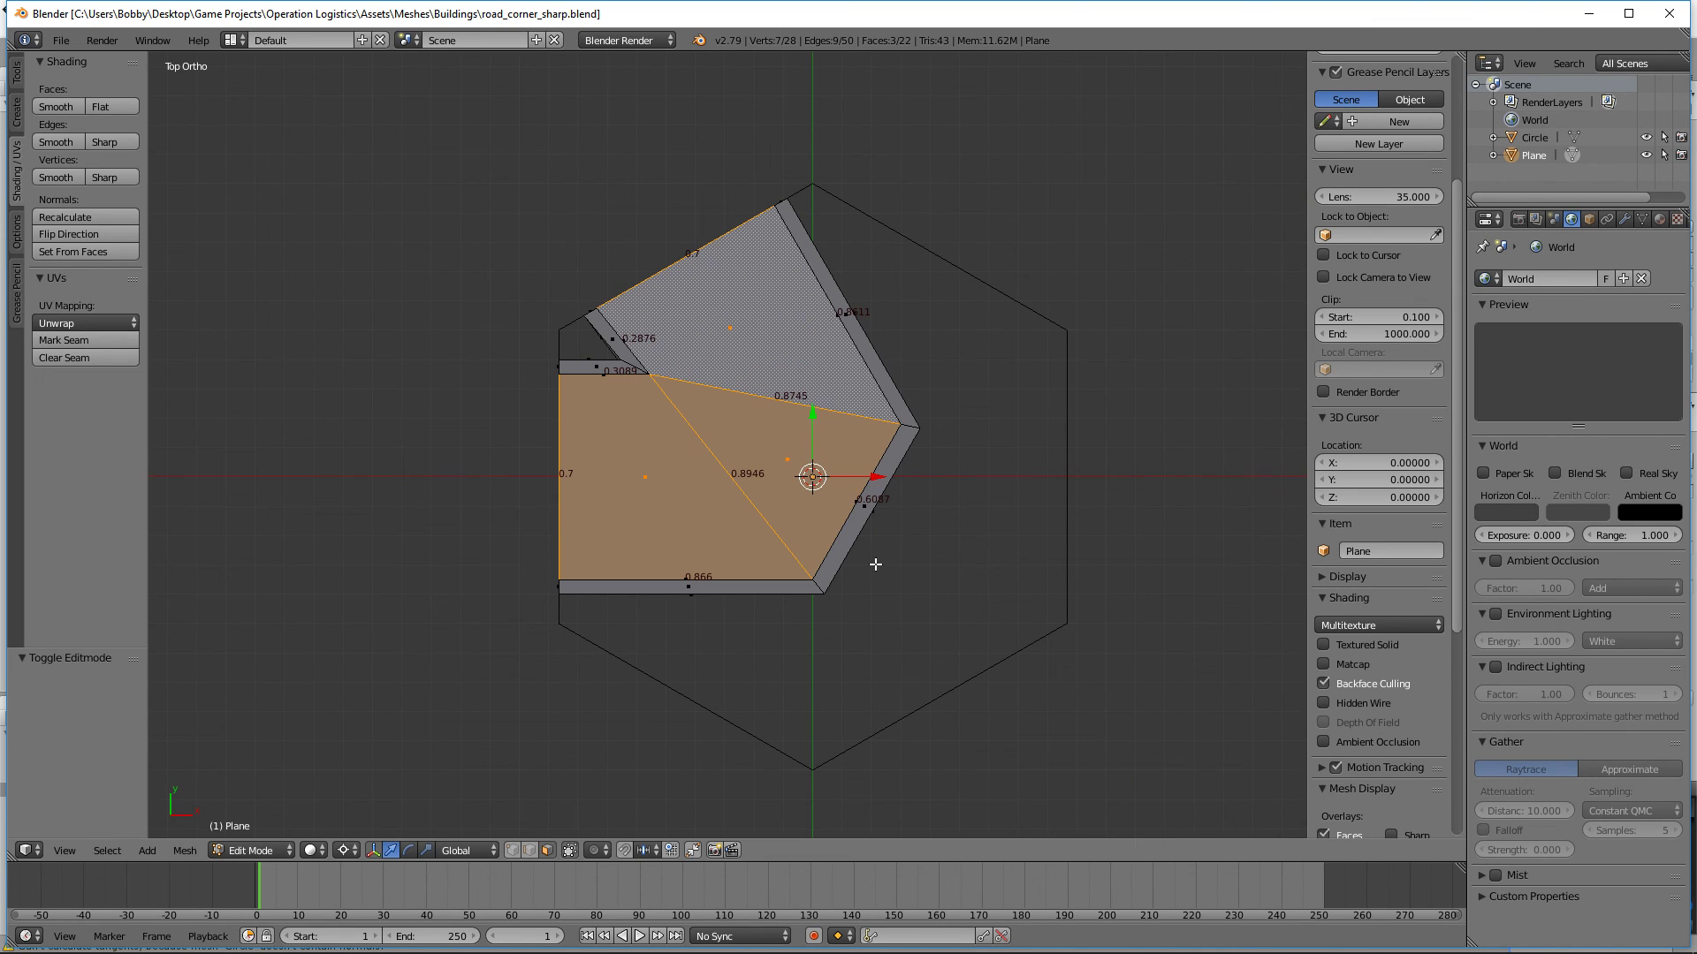